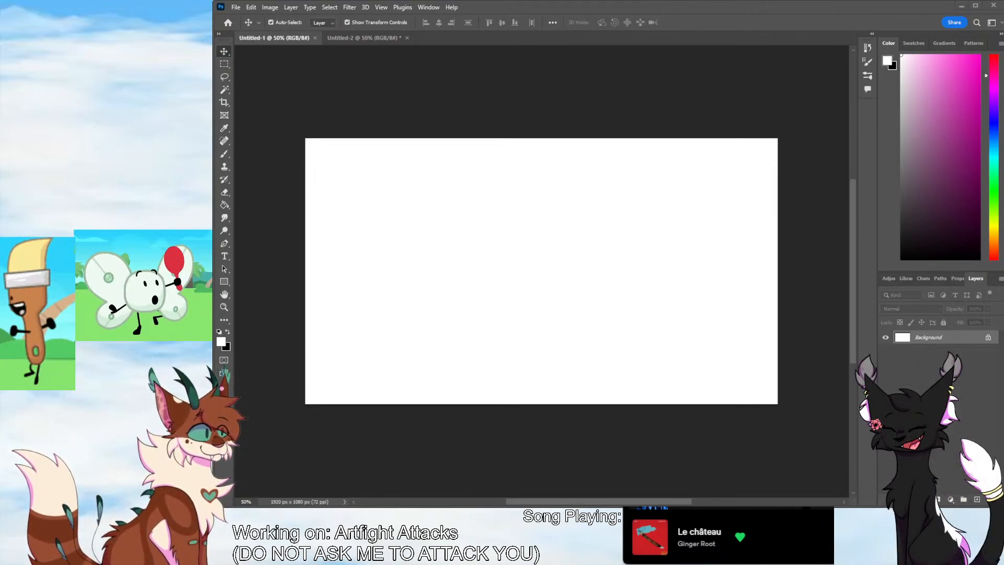
# Float the Untitled-2 reference document in its own window and shrink it to a small panel beside the main workspace
pyautogui.moveTo(369, 39); pyautogui.dragTo(72, 10)
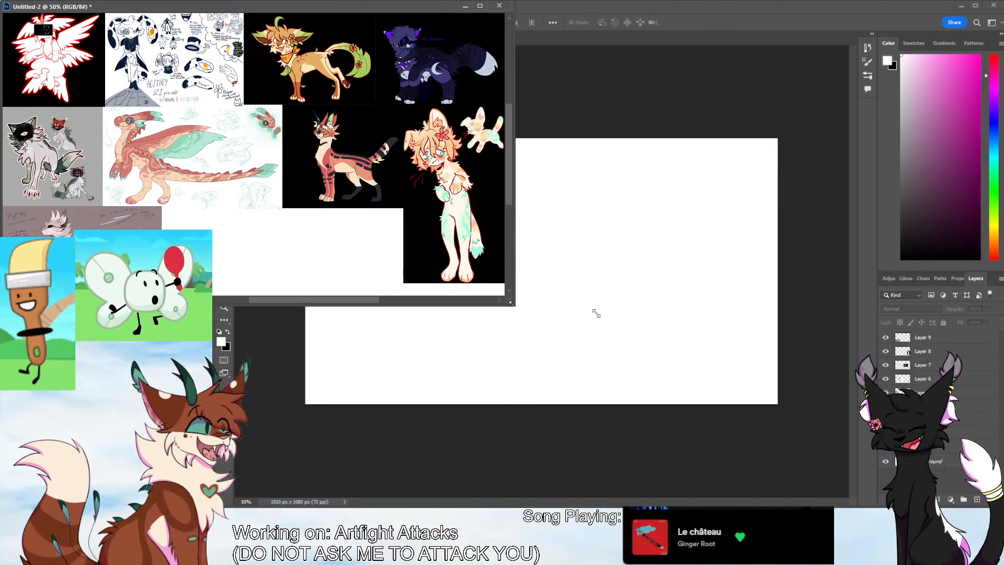
pyautogui.moveTo(514, 305); pyautogui.dragTo(269, 188)
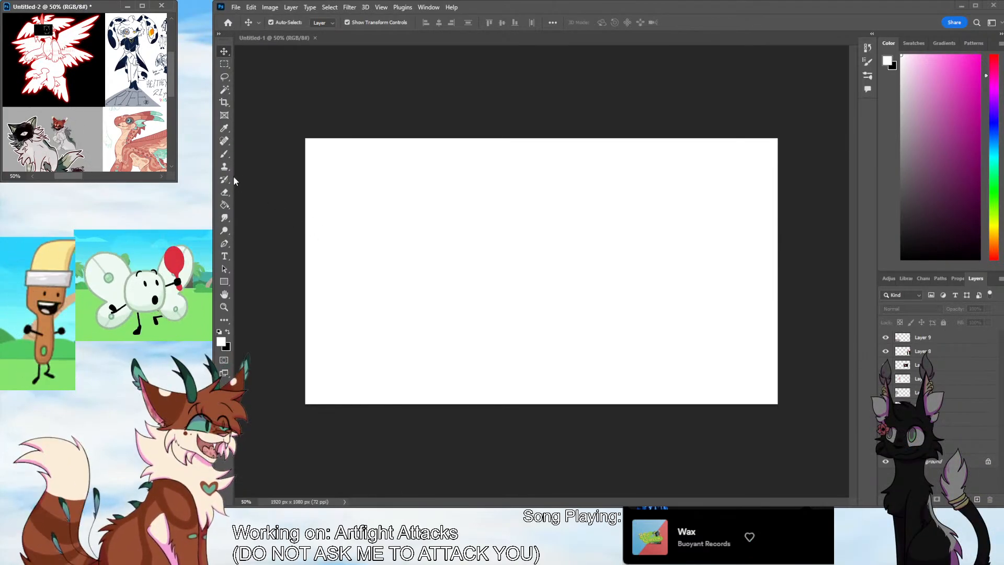
pyautogui.moveTo(173, 179); pyautogui.dragTo(157, 178)
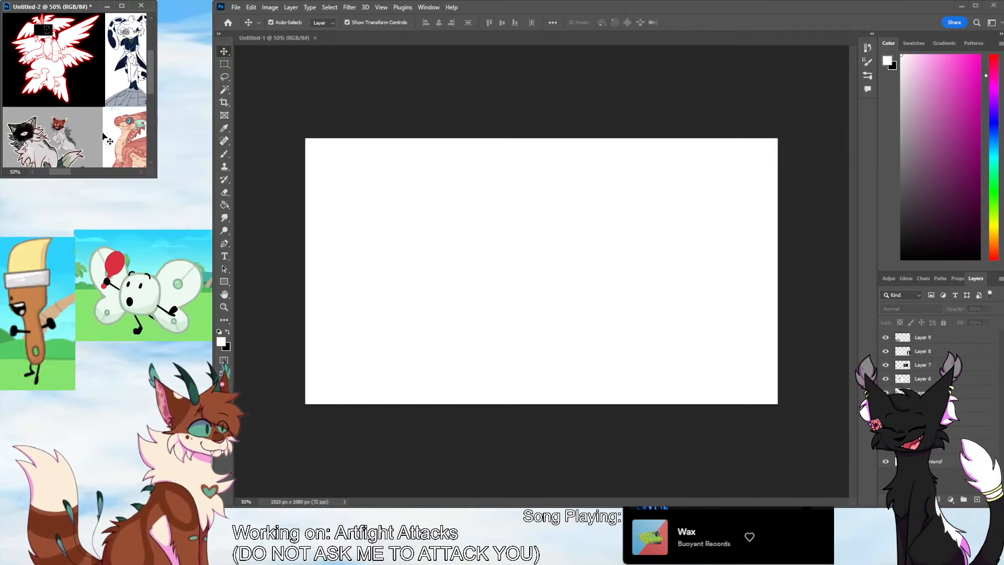
# Zoom the reference document to about 70% and centre the white winged character with the red outline
pyautogui.press('z')
pyautogui.moveTo(73, 95); pyautogui.dragTo(91, 93)
pyautogui.moveTo(150, 83); pyautogui.dragTo(150, 68)
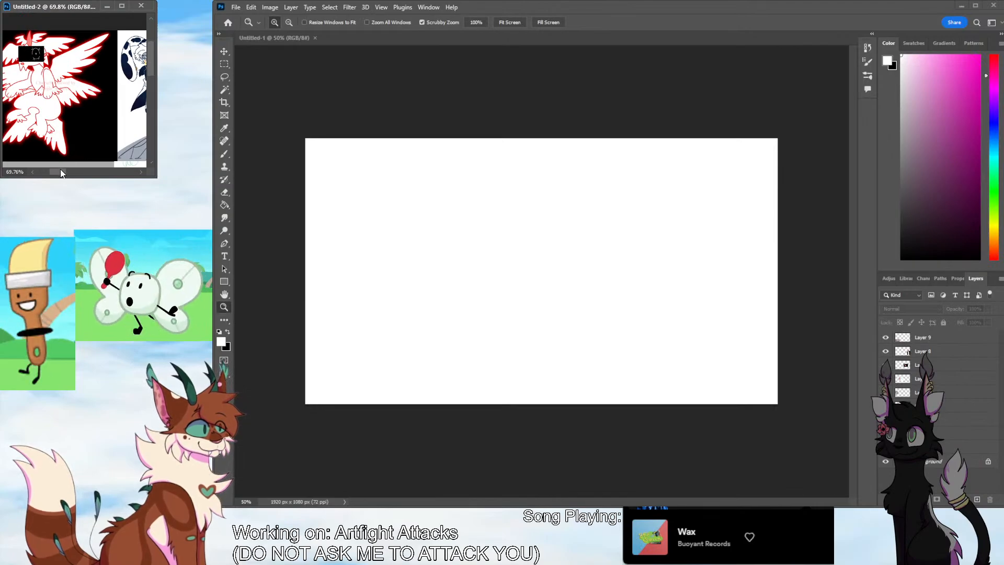
pyautogui.moveTo(61, 171); pyautogui.dragTo(61, 171)
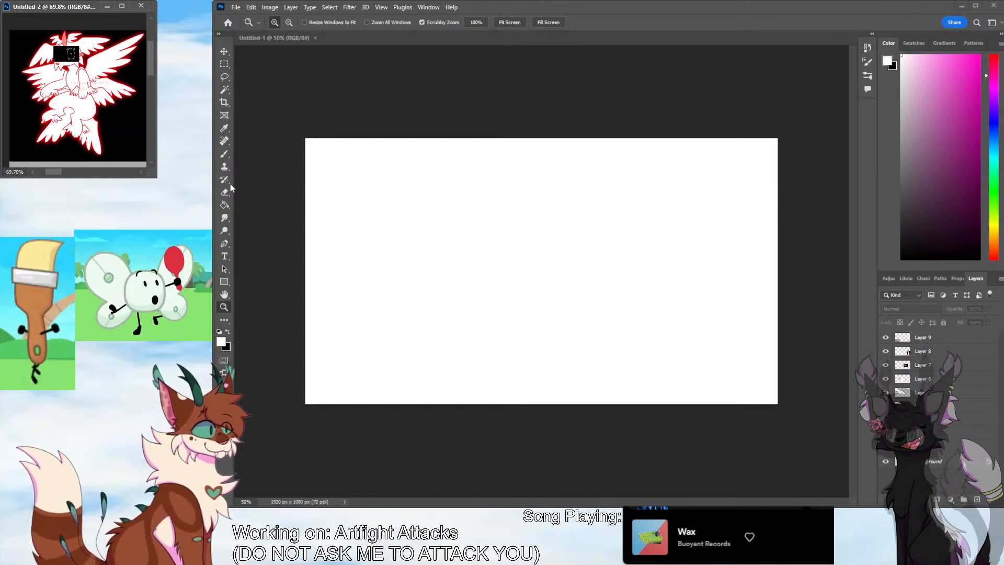
# Add a new layer to Untitled-1 and fill it entirely with mid grey as a backdrop
pyautogui.press('b')
pyautogui.click(735, 452)
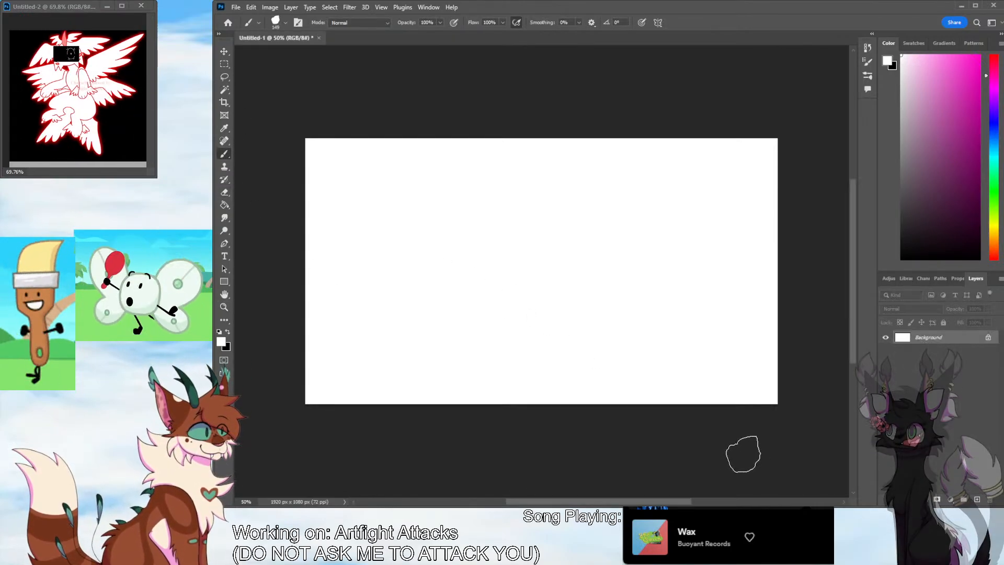
pyautogui.click(977, 499)
pyautogui.click(901, 166)
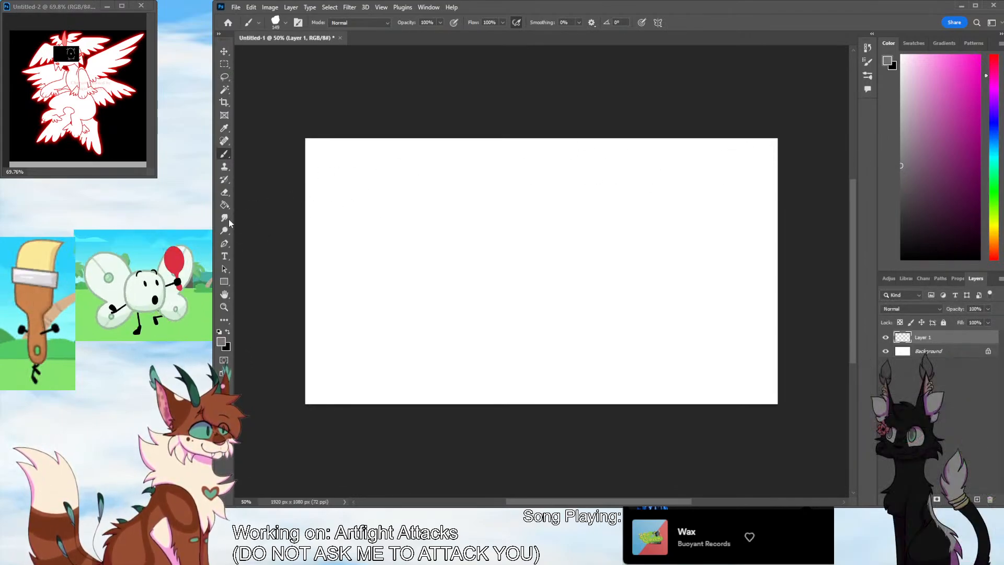
pyautogui.press('g')
pyautogui.click(360, 312)
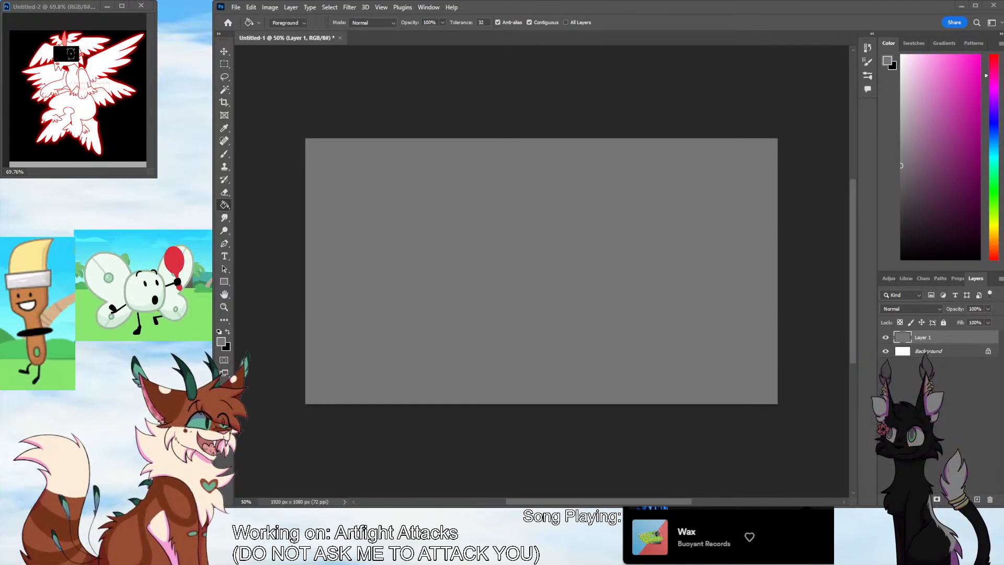
# Add an empty layer above the grey fill and prepare a thin brush with a dark grey colour for sketching
pyautogui.click(977, 500)
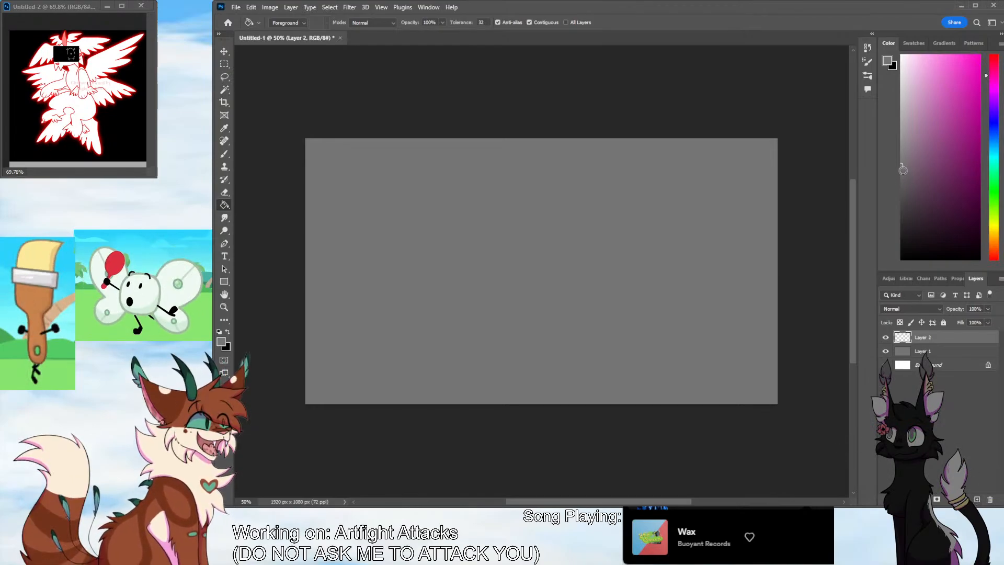
pyautogui.click(907, 185)
pyautogui.press('b')
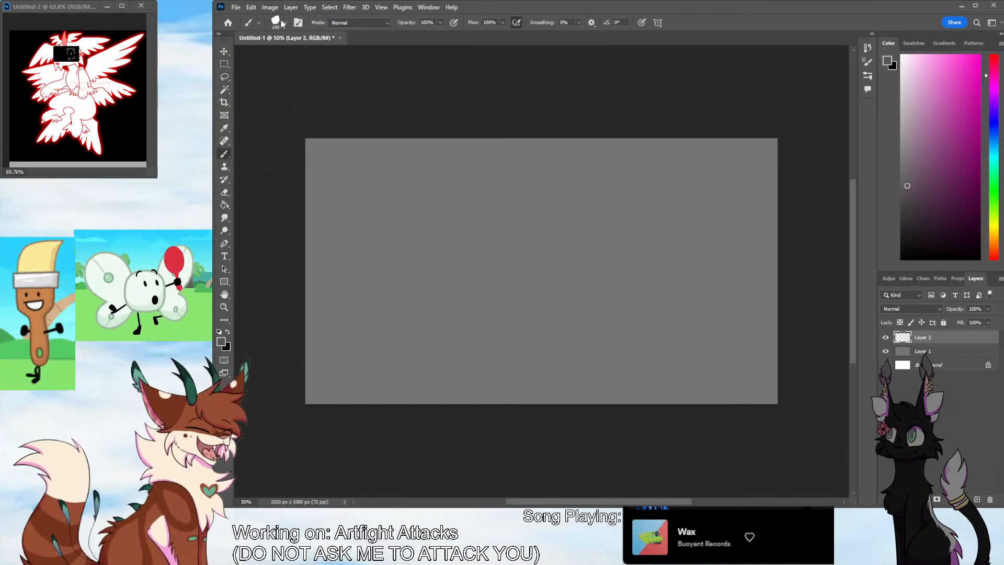
pyautogui.click(273, 51)
pyautogui.click(286, 22)
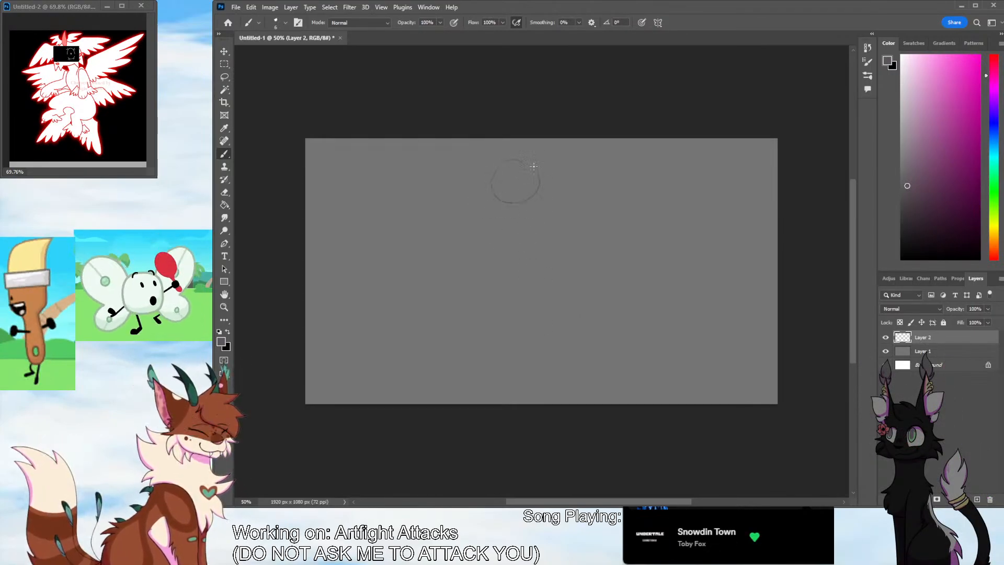
pyautogui.moveTo(533, 166)
pyautogui.mouseDown()
pyautogui.moveTo(522, 206)
pyautogui.moveTo(497, 167)
pyautogui.moveTo(514, 201)
pyautogui.mouseUp()
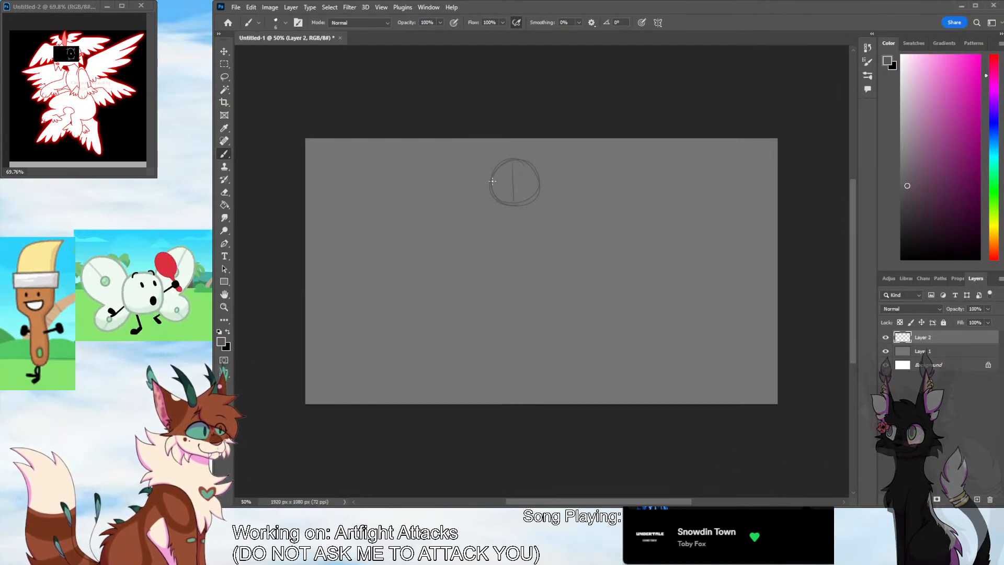
pyautogui.moveTo(486, 171)
pyautogui.mouseDown()
pyautogui.moveTo(541, 168)
pyautogui.moveTo(489, 170)
pyautogui.moveTo(492, 200)
pyautogui.moveTo(528, 201)
pyautogui.moveTo(548, 198)
pyautogui.moveTo(546, 179)
pyautogui.moveTo(535, 198)
pyautogui.moveTo(493, 198)
pyautogui.moveTo(487, 174)
pyautogui.moveTo(537, 174)
pyautogui.mouseUp()
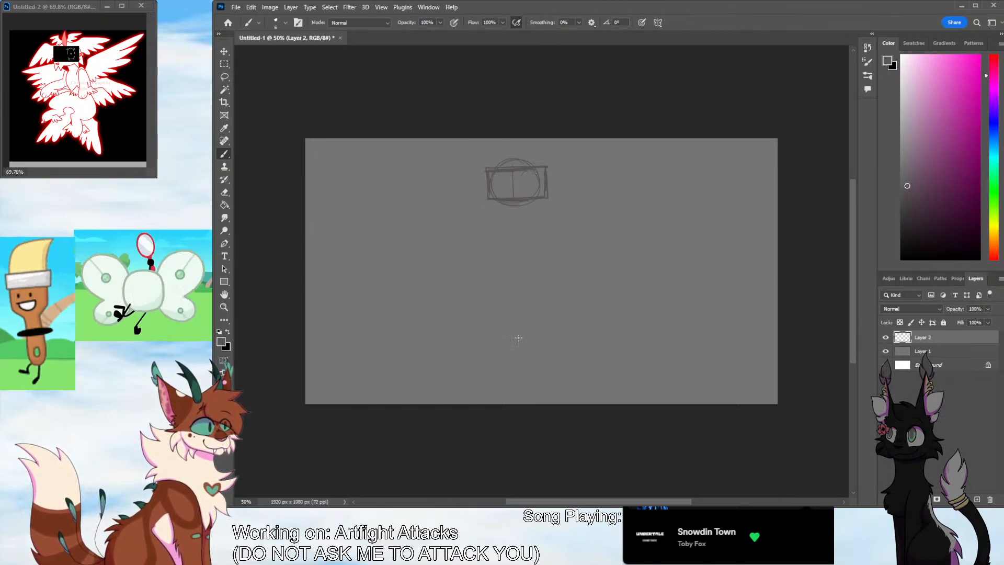
pyautogui.click(990, 502)
pyautogui.click(563, 198)
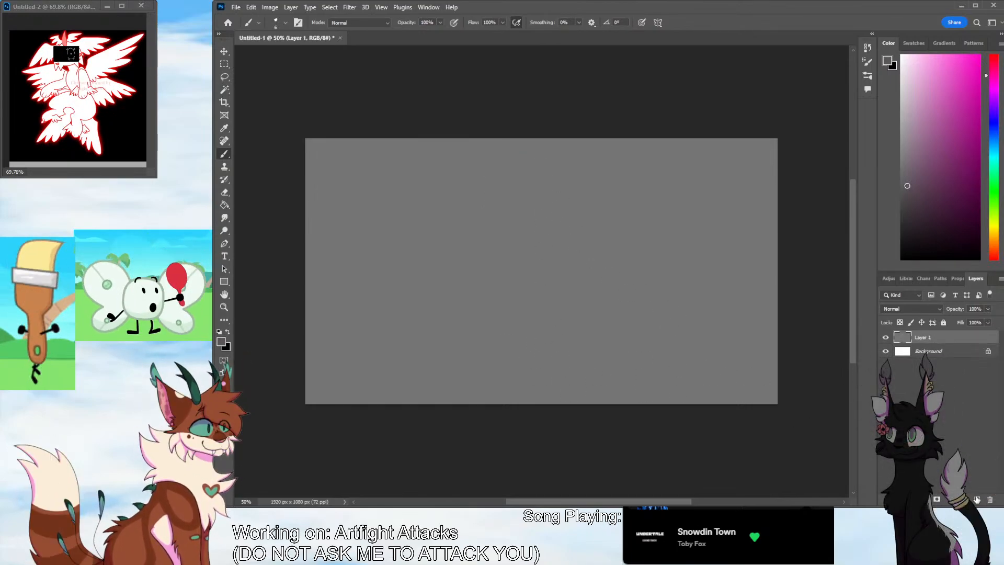
pyautogui.click(976, 499)
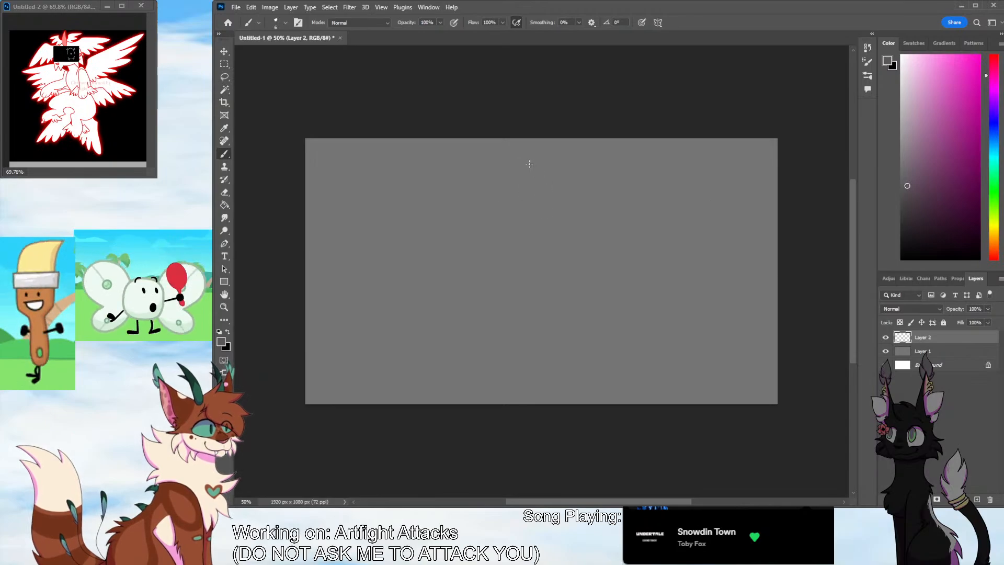
# Sketch the head as a circle with crossed guidelines, with a rounded chest and bent, raised arms beneath it
pyautogui.moveTo(529, 163)
pyautogui.mouseDown()
pyautogui.moveTo(545, 189)
pyautogui.moveTo(519, 205)
pyautogui.moveTo(548, 230)
pyautogui.moveTo(533, 245)
pyautogui.moveTo(515, 238)
pyautogui.moveTo(522, 201)
pyautogui.moveTo(544, 184)
pyautogui.moveTo(524, 203)
pyautogui.moveTo(544, 186)
pyautogui.moveTo(519, 169)
pyautogui.moveTo(516, 191)
pyautogui.moveTo(543, 187)
pyautogui.mouseUp()
pyautogui.hotkey('ctrl', 'z')
pyautogui.hotkey('ctrl', 'z')
pyautogui.hotkey('ctrl', 'z')
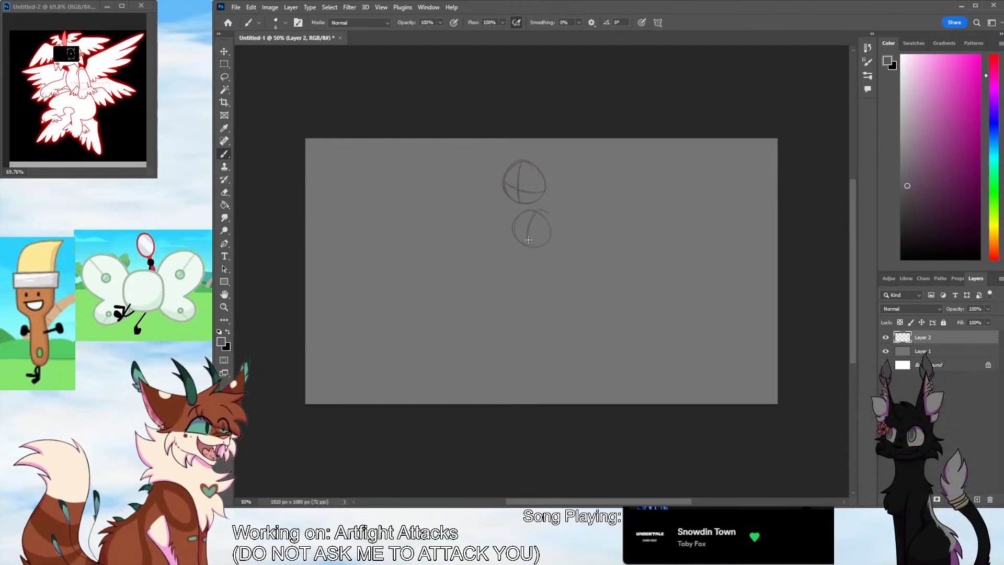
pyautogui.moveTo(528, 240); pyautogui.dragTo(528, 250)
pyautogui.moveTo(524, 253)
pyautogui.mouseDown()
pyautogui.moveTo(513, 237)
pyautogui.moveTo(497, 264)
pyautogui.moveTo(513, 263)
pyautogui.moveTo(498, 261)
pyautogui.moveTo(504, 240)
pyautogui.moveTo(528, 255)
pyautogui.moveTo(538, 214)
pyautogui.moveTo(528, 273)
pyautogui.moveTo(543, 264)
pyautogui.moveTo(547, 250)
pyautogui.moveTo(531, 273)
pyautogui.moveTo(510, 253)
pyautogui.moveTo(499, 268)
pyautogui.moveTo(514, 252)
pyautogui.moveTo(497, 263)
pyautogui.moveTo(500, 247)
pyautogui.moveTo(512, 244)
pyautogui.moveTo(506, 240)
pyautogui.moveTo(513, 264)
pyautogui.mouseUp()
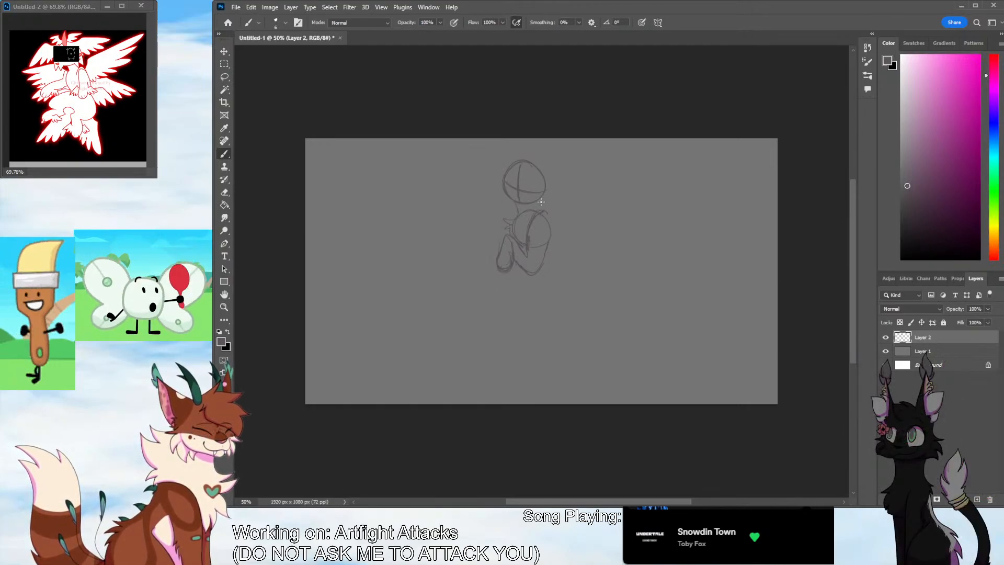
# Sketch a tilted rectangular screen across the face, a curved tuft on top of the head and hair strands beside it
pyautogui.moveTo(501, 189)
pyautogui.mouseDown()
pyautogui.moveTo(510, 171)
pyautogui.moveTo(552, 184)
pyautogui.moveTo(545, 203)
pyautogui.moveTo(506, 194)
pyautogui.moveTo(498, 170)
pyautogui.moveTo(550, 182)
pyautogui.moveTo(521, 203)
pyautogui.mouseUp()
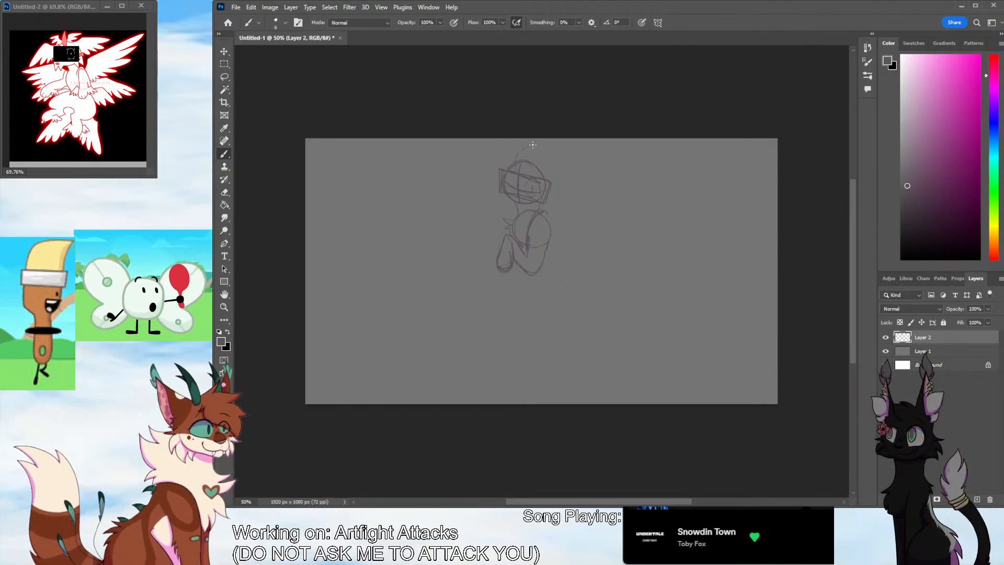
pyautogui.moveTo(533, 144); pyautogui.dragTo(527, 164)
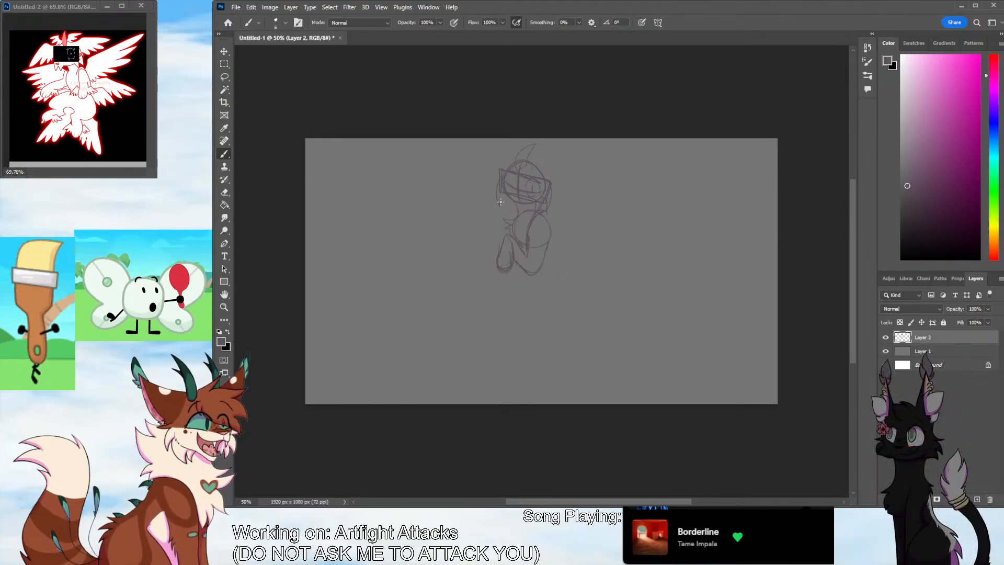
pyautogui.moveTo(501, 201)
pyautogui.mouseDown()
pyautogui.moveTo(518, 188)
pyautogui.moveTo(503, 179)
pyautogui.moveTo(514, 203)
pyautogui.mouseUp()
pyautogui.hotkey('ctrl', 'z')
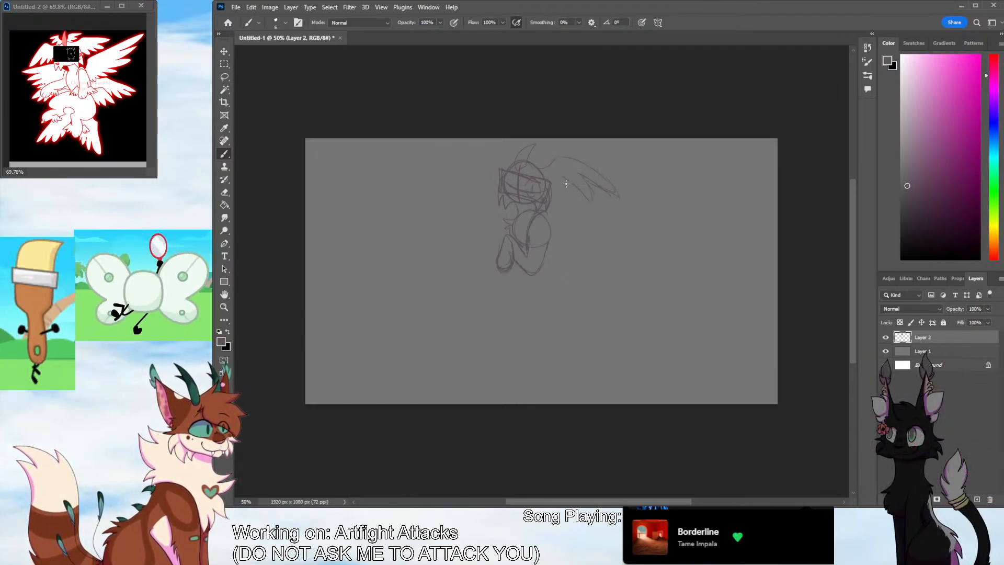
# Sketch a large feathered wing spreading outward from each side of the head
pyautogui.moveTo(566, 183); pyautogui.dragTo(553, 197)
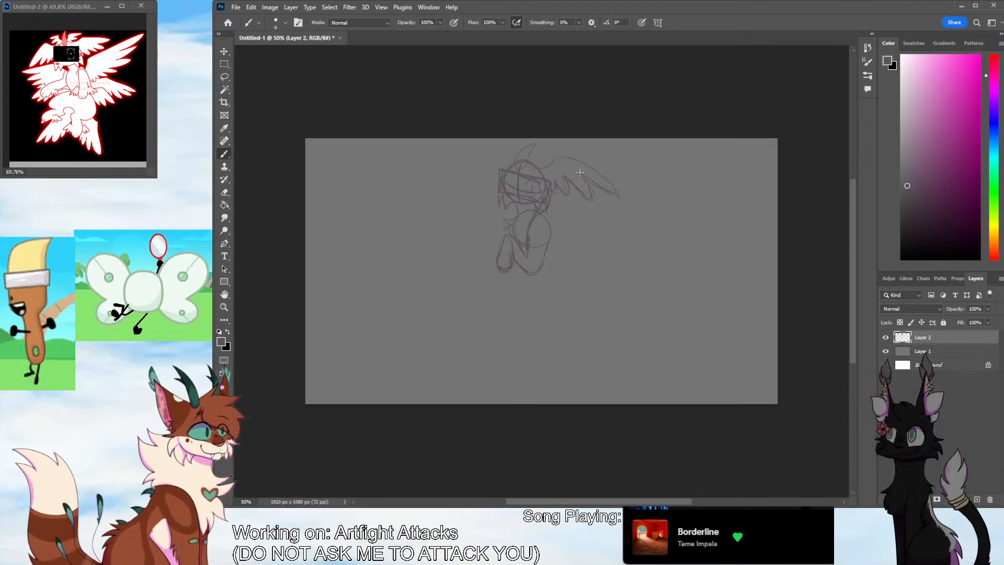
pyautogui.moveTo(614, 196); pyautogui.dragTo(573, 169)
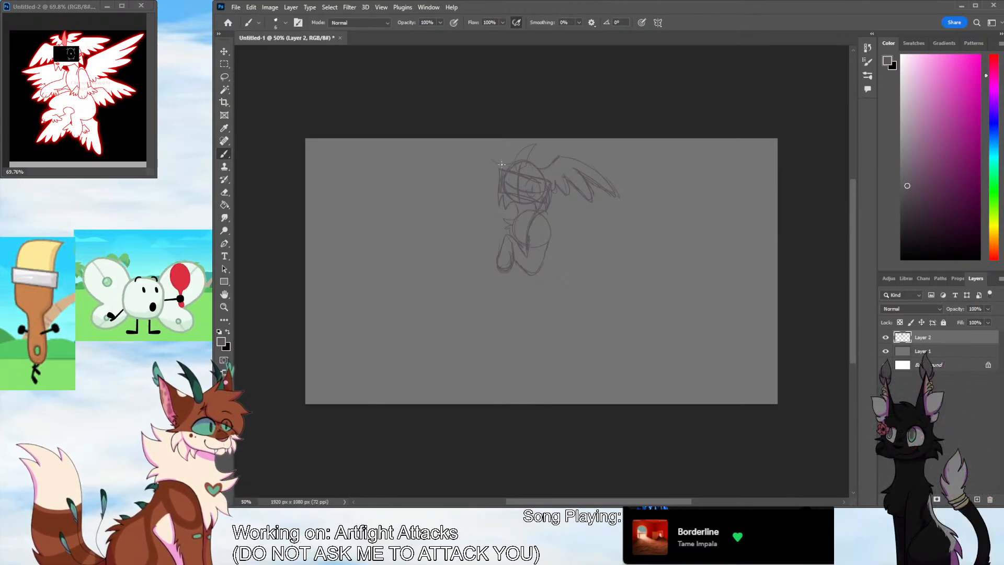
pyautogui.moveTo(483, 144)
pyautogui.mouseDown()
pyautogui.moveTo(455, 166)
pyautogui.moveTo(438, 215)
pyautogui.mouseUp()
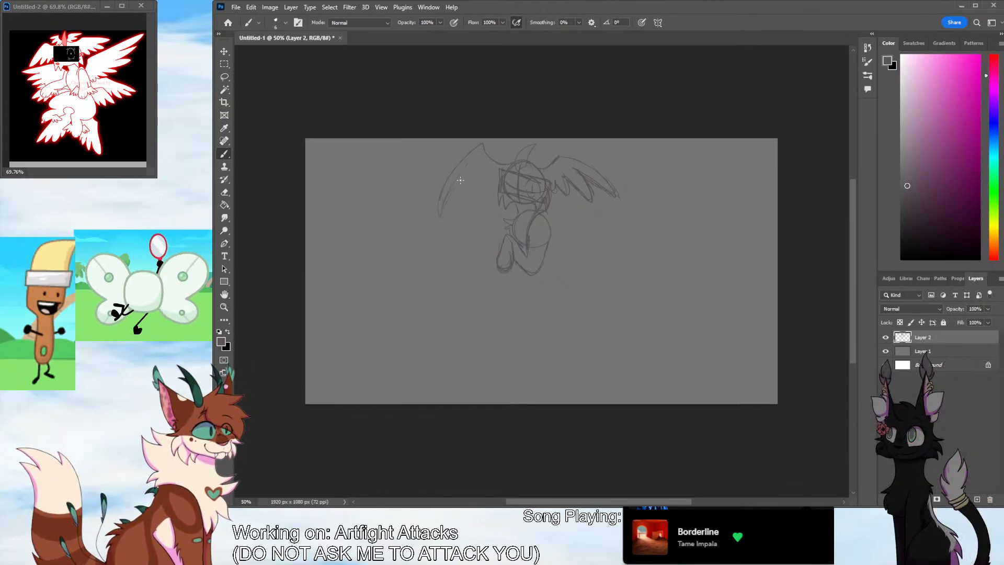
pyautogui.moveTo(466, 169)
pyautogui.mouseDown()
pyautogui.moveTo(464, 197)
pyautogui.moveTo(470, 185)
pyautogui.moveTo(461, 178)
pyautogui.moveTo(468, 192)
pyautogui.moveTo(493, 187)
pyautogui.mouseUp()
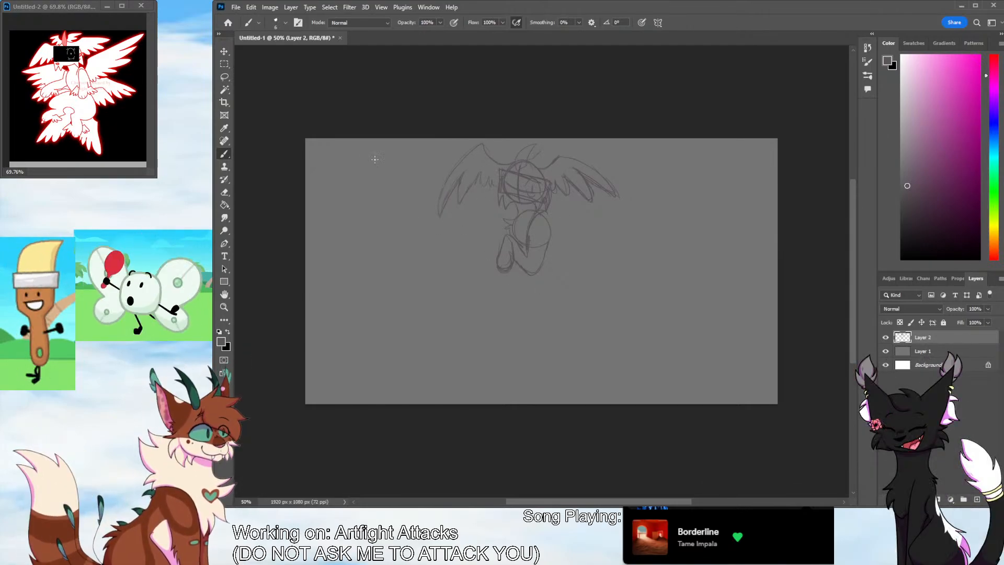
# Move the whole sketch slightly down the canvas so its centre sits at about X 915, Y 327 px
pyautogui.hotkey('ctrl', 't')
pyautogui.moveTo(546, 179); pyautogui.dragTo(548, 188)
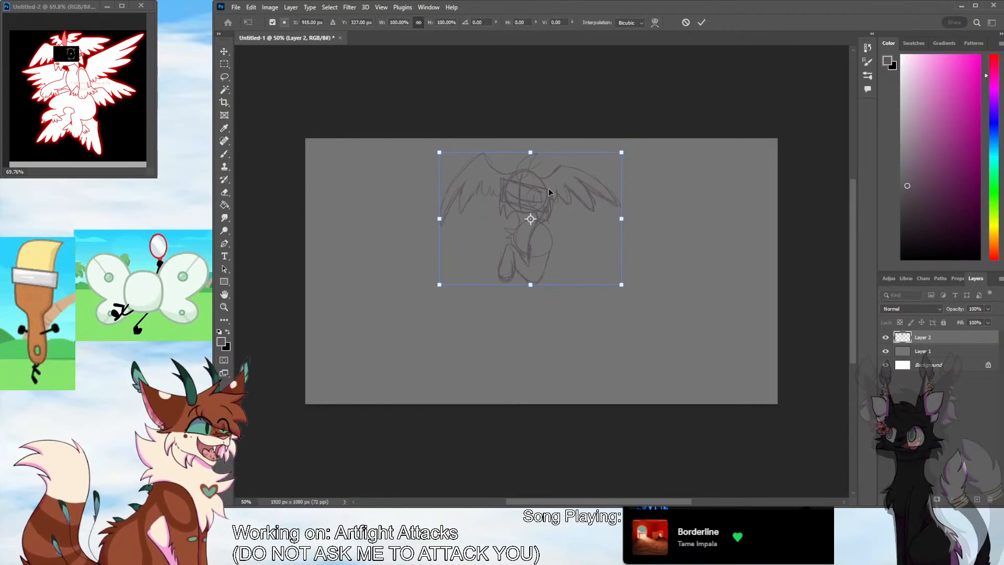
pyautogui.press('Return')
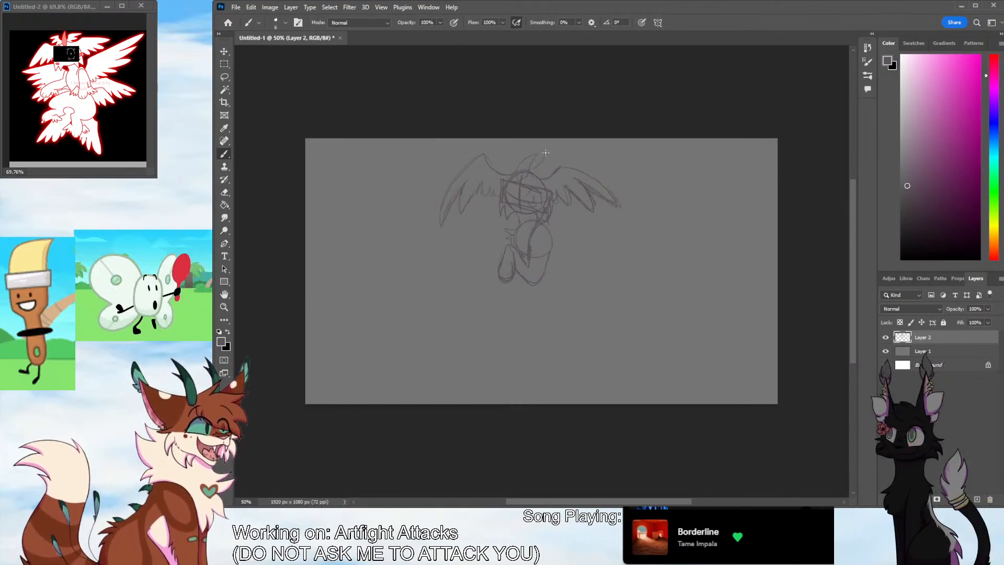
# Sketch a pair of smaller feathered wings above the head, and try out a shape beside the raised arms
pyautogui.moveTo(544, 153); pyautogui.dragTo(582, 149)
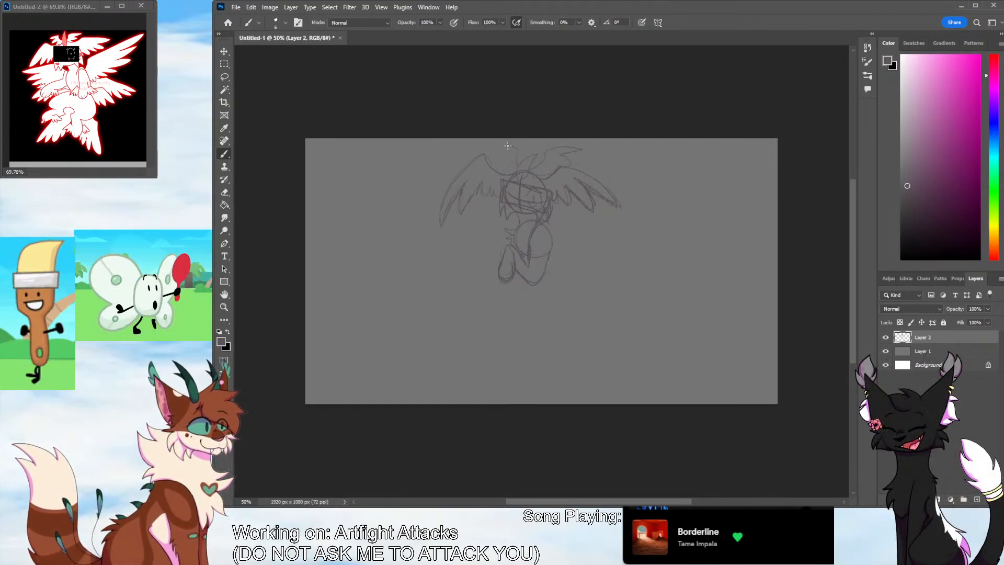
pyautogui.hotkey('ctrl', 'z')
pyautogui.moveTo(516, 170)
pyautogui.mouseDown()
pyautogui.moveTo(515, 155)
pyautogui.moveTo(505, 157)
pyautogui.moveTo(517, 169)
pyautogui.mouseUp()
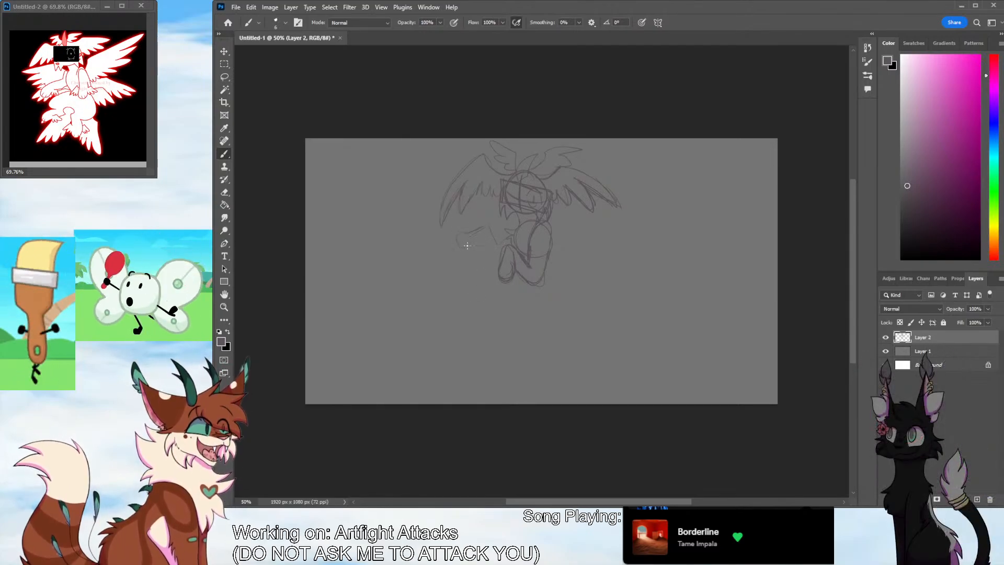
pyautogui.moveTo(484, 230)
pyautogui.mouseDown()
pyautogui.moveTo(471, 229)
pyautogui.moveTo(485, 241)
pyautogui.mouseUp()
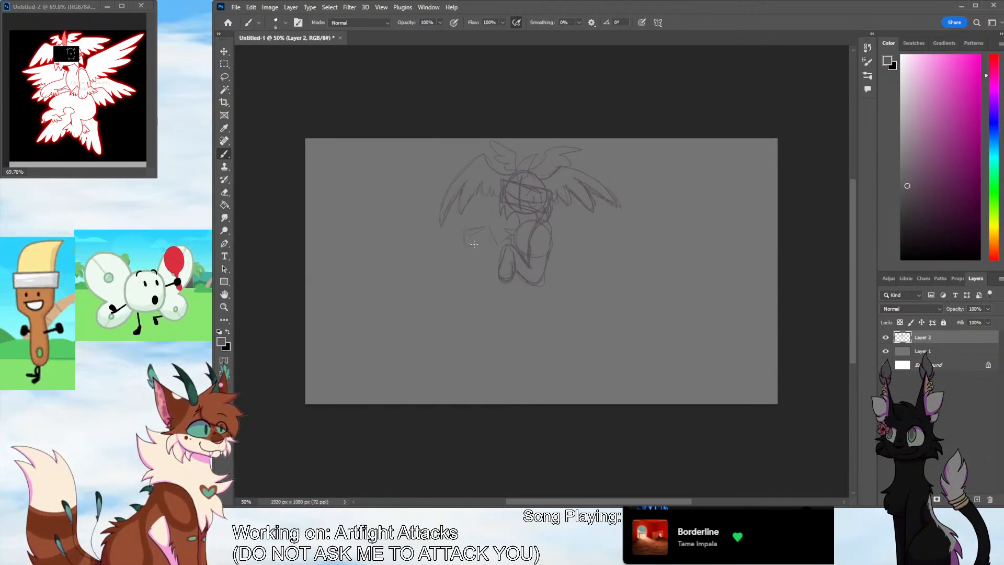
pyautogui.hotkey('ctrl', 'z')
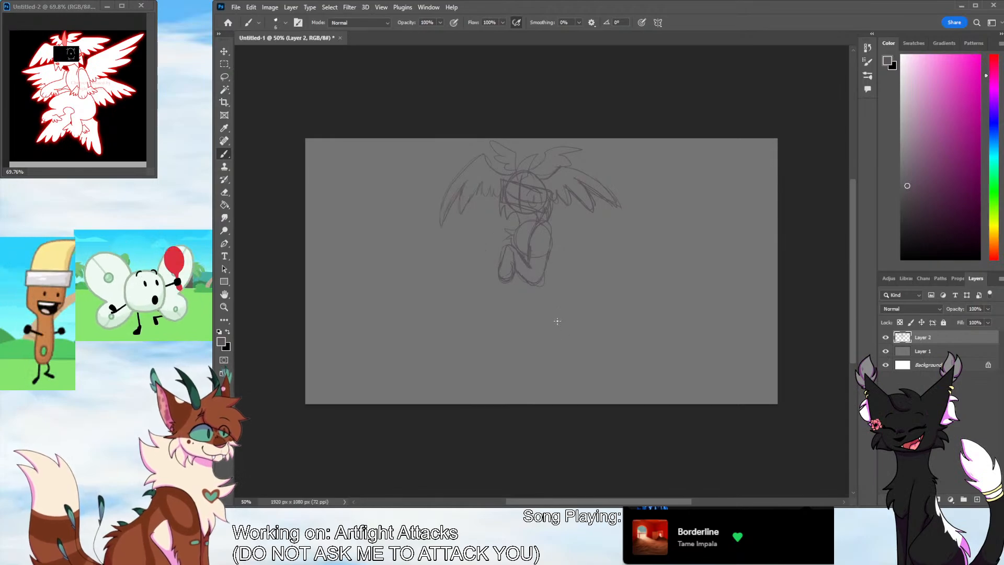
# Sketch the back line, belly, rounded haunches and two dangling hind legs below the chest, and ready the Eraser
pyautogui.moveTo(562, 266); pyautogui.dragTo(564, 289)
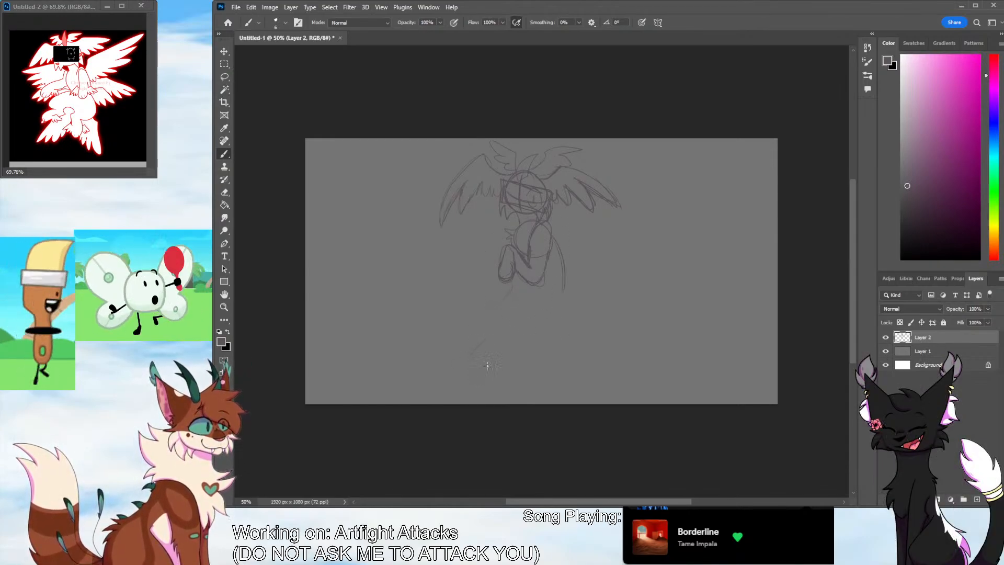
pyautogui.moveTo(481, 354)
pyautogui.mouseDown()
pyautogui.moveTo(491, 354)
pyautogui.moveTo(480, 372)
pyautogui.mouseUp()
pyautogui.moveTo(492, 338)
pyautogui.mouseDown()
pyautogui.moveTo(483, 312)
pyautogui.moveTo(505, 295)
pyautogui.moveTo(482, 334)
pyautogui.mouseUp()
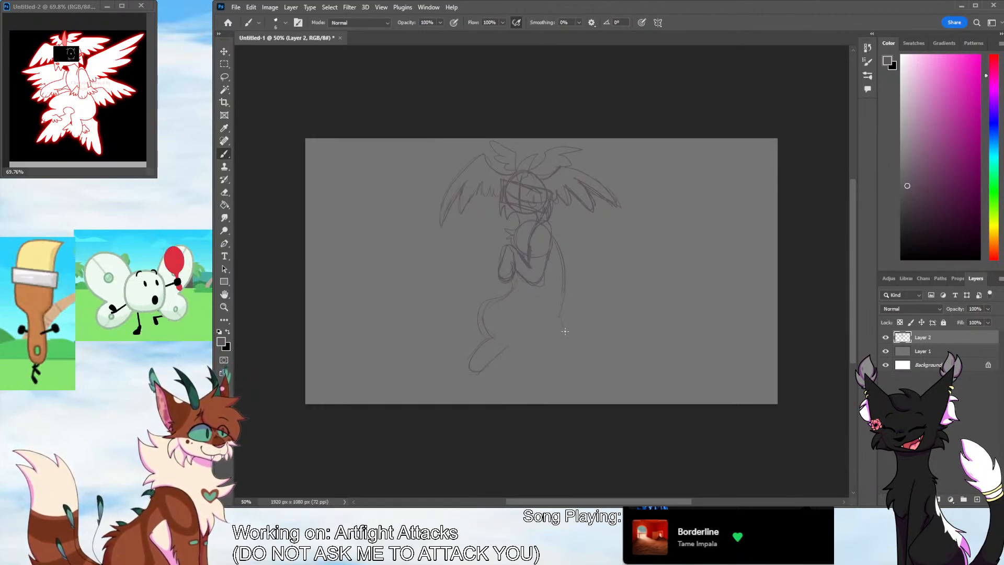
pyautogui.moveTo(539, 361); pyautogui.dragTo(531, 391)
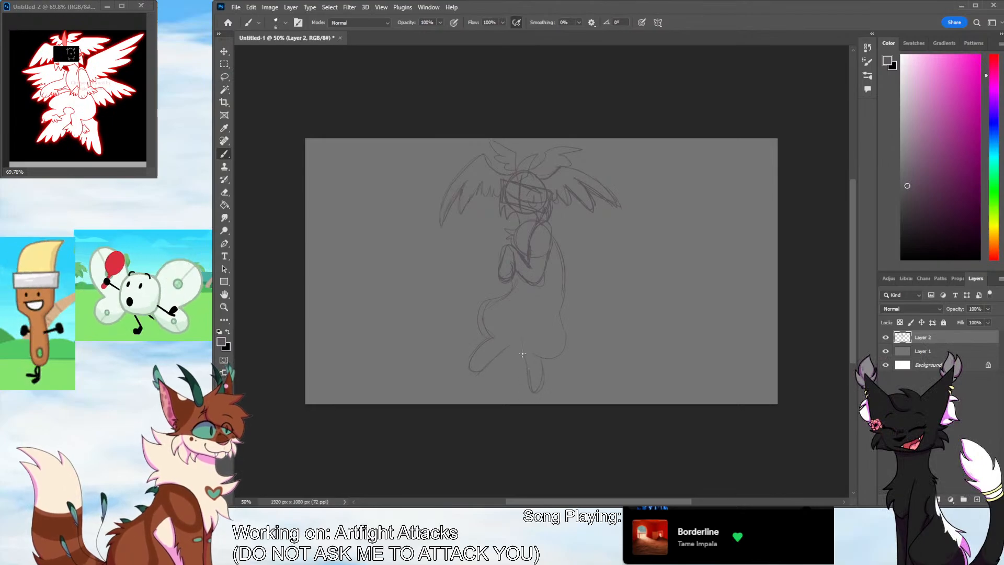
pyautogui.moveTo(505, 351)
pyautogui.mouseDown()
pyautogui.moveTo(517, 327)
pyautogui.moveTo(530, 352)
pyautogui.mouseUp()
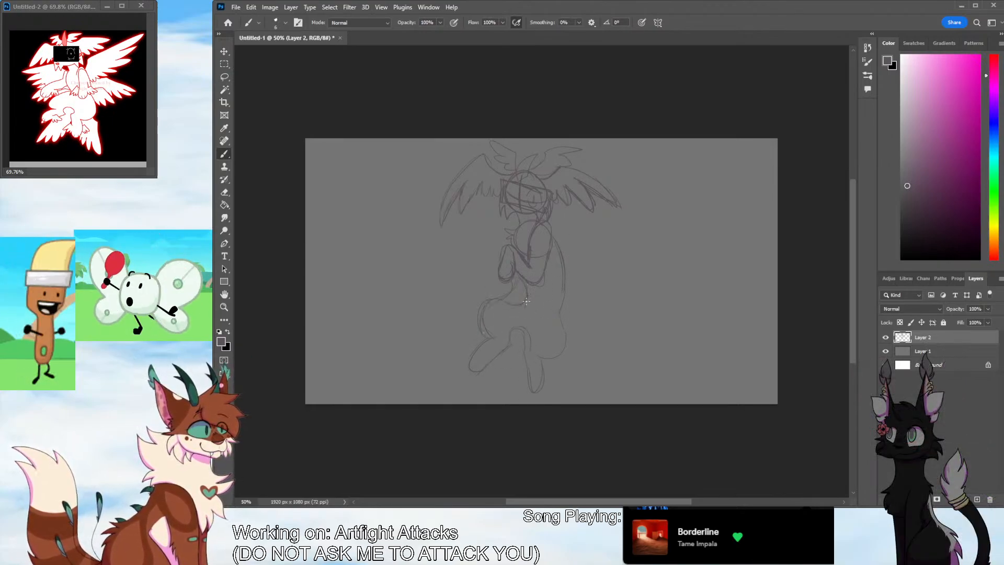
pyautogui.press('e')
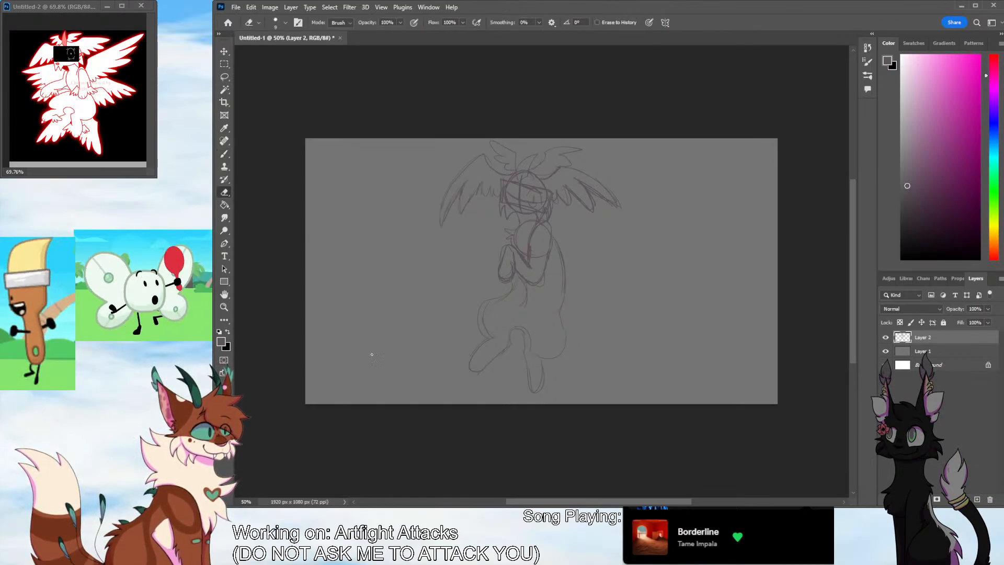
# Set the Eraser size to 23 px and erase the left hind leg, the raised haunch and the belly line
pyautogui.click(285, 22)
pyautogui.moveTo(278, 52); pyautogui.dragTo(284, 53)
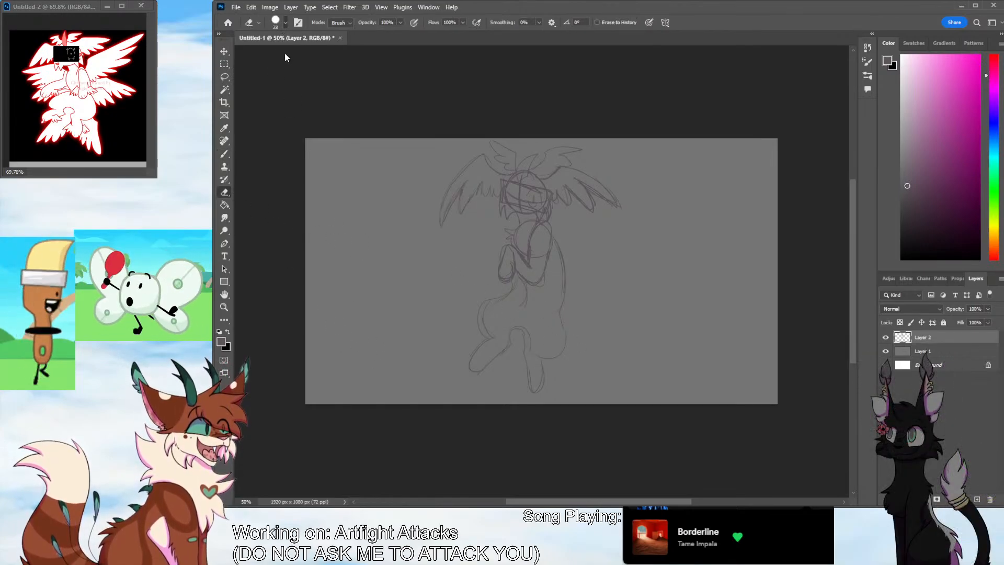
pyautogui.moveTo(492, 350); pyautogui.dragTo(480, 366)
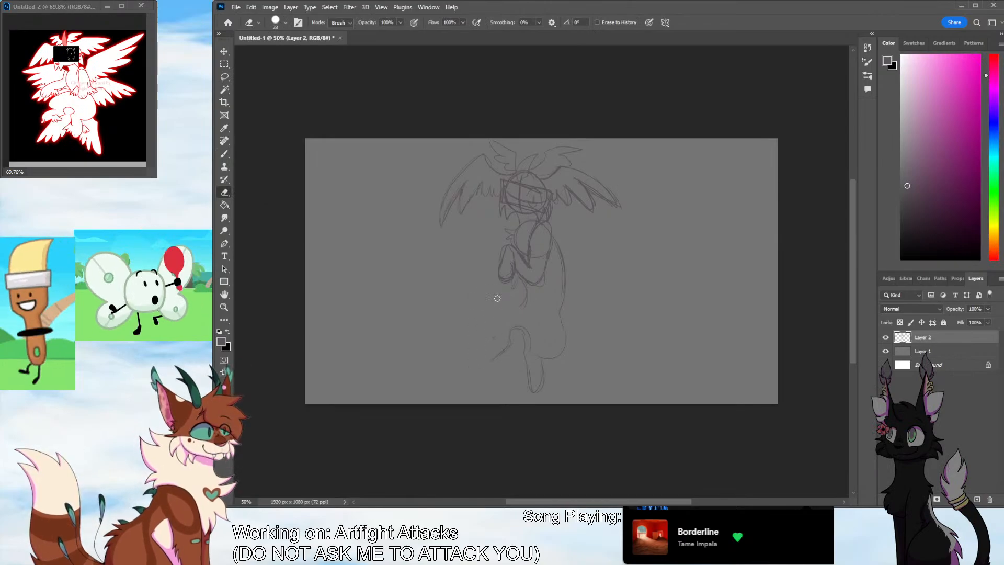
pyautogui.moveTo(497, 298); pyautogui.dragTo(506, 312)
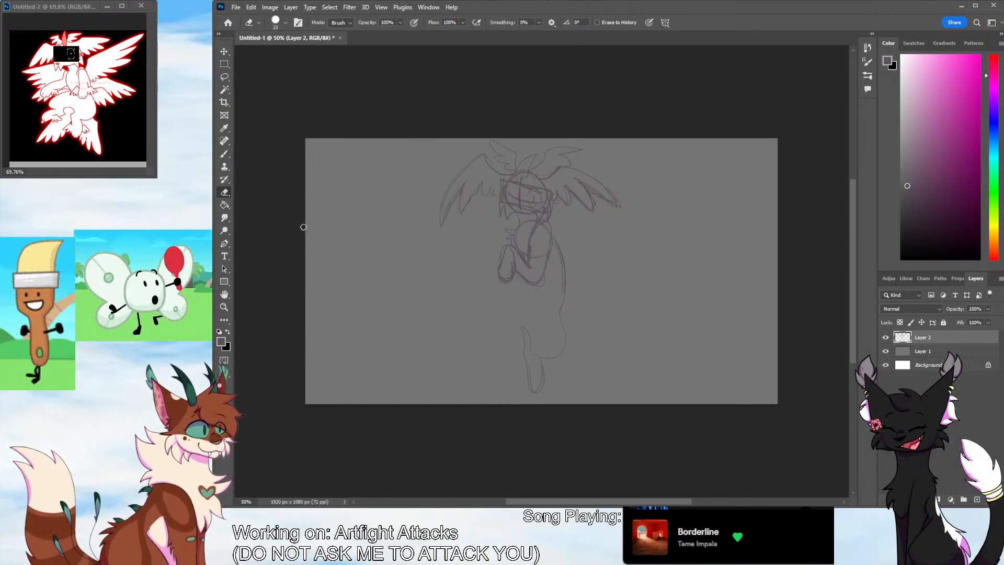
# Redraw the raised thigh and bent left hind leg with the Brush, and strengthen the other hind leg, haunch and back outline
pyautogui.press('b')
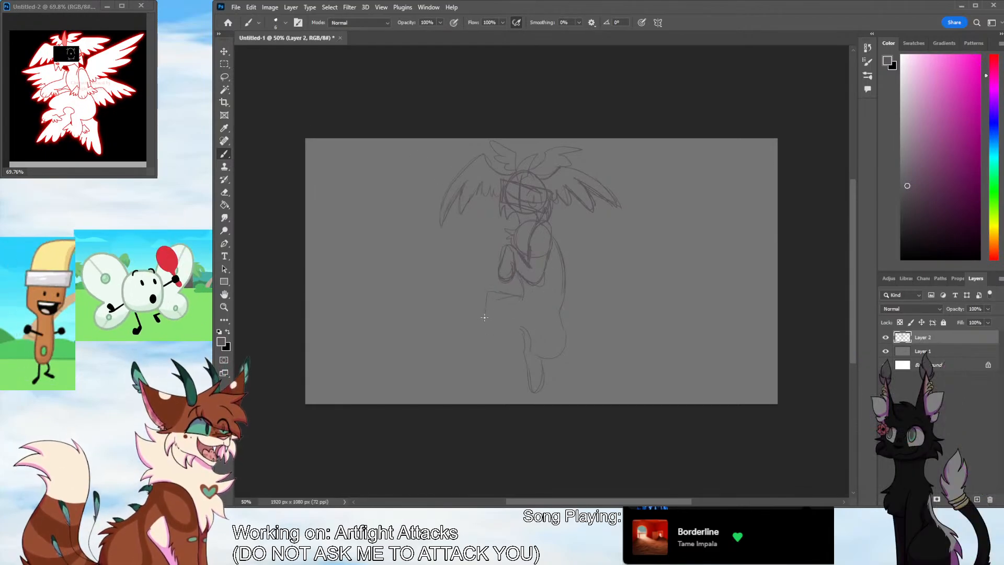
pyautogui.moveTo(480, 356); pyautogui.dragTo(510, 338)
pyautogui.moveTo(506, 335)
pyautogui.mouseDown()
pyautogui.moveTo(512, 328)
pyautogui.moveTo(527, 340)
pyautogui.mouseUp()
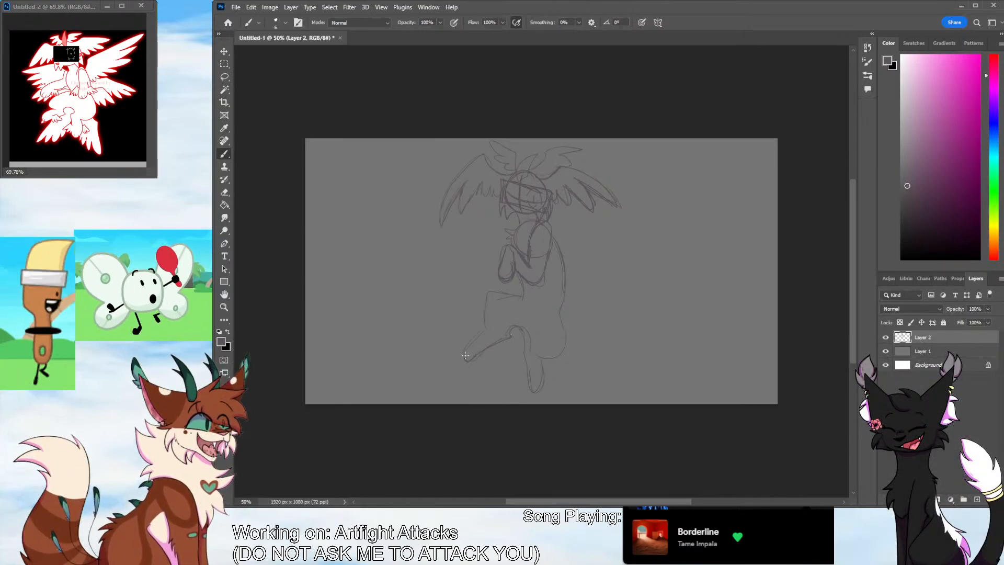
pyautogui.moveTo(465, 356)
pyautogui.mouseDown()
pyautogui.moveTo(481, 333)
pyautogui.moveTo(479, 354)
pyautogui.moveTo(502, 288)
pyautogui.moveTo(525, 297)
pyautogui.mouseUp()
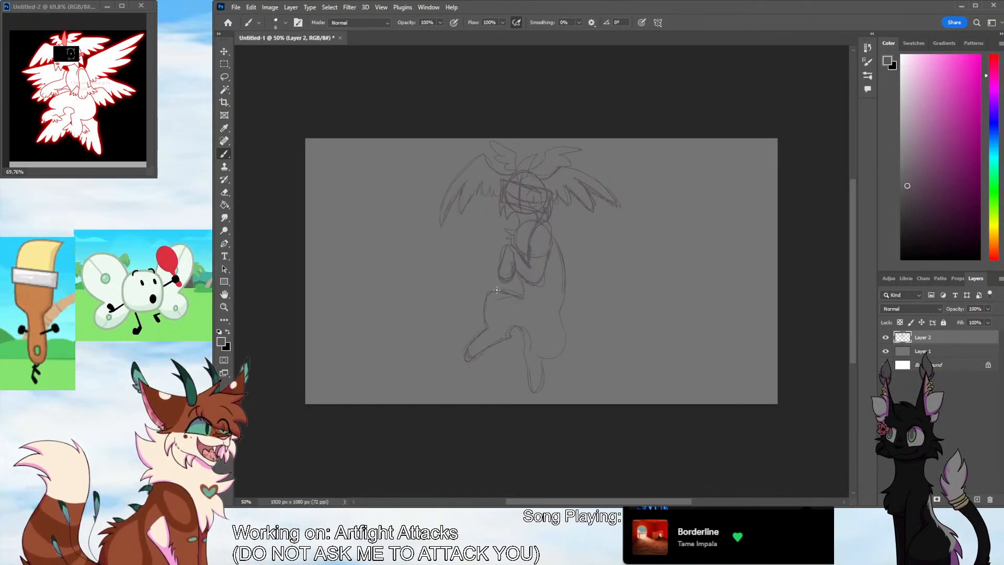
pyautogui.moveTo(511, 337)
pyautogui.mouseDown()
pyautogui.moveTo(530, 345)
pyautogui.moveTo(530, 377)
pyautogui.mouseUp()
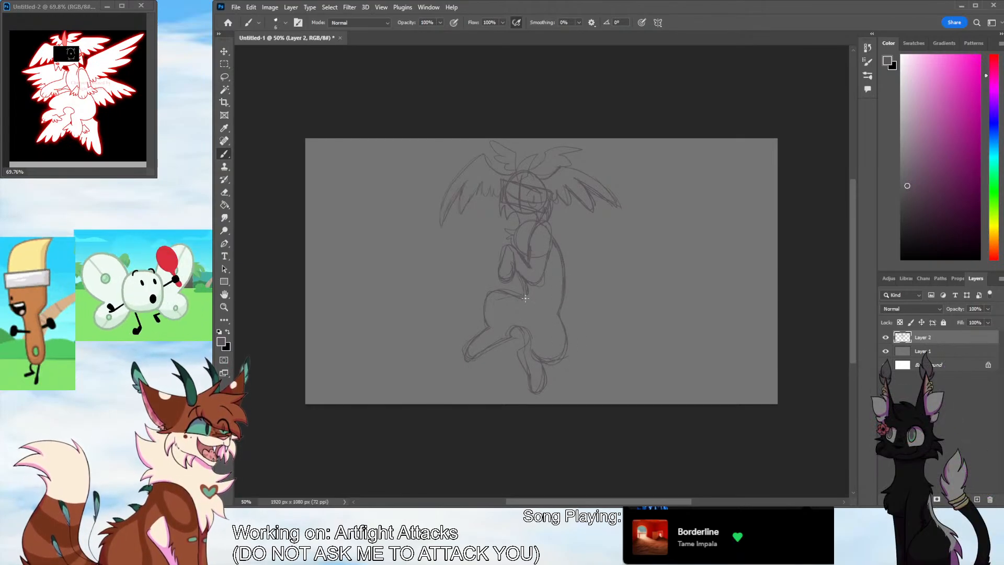
# Clean up the line where the belly meets the thigh and sketch a second arm reaching out and down from the chest
pyautogui.click(224, 192)
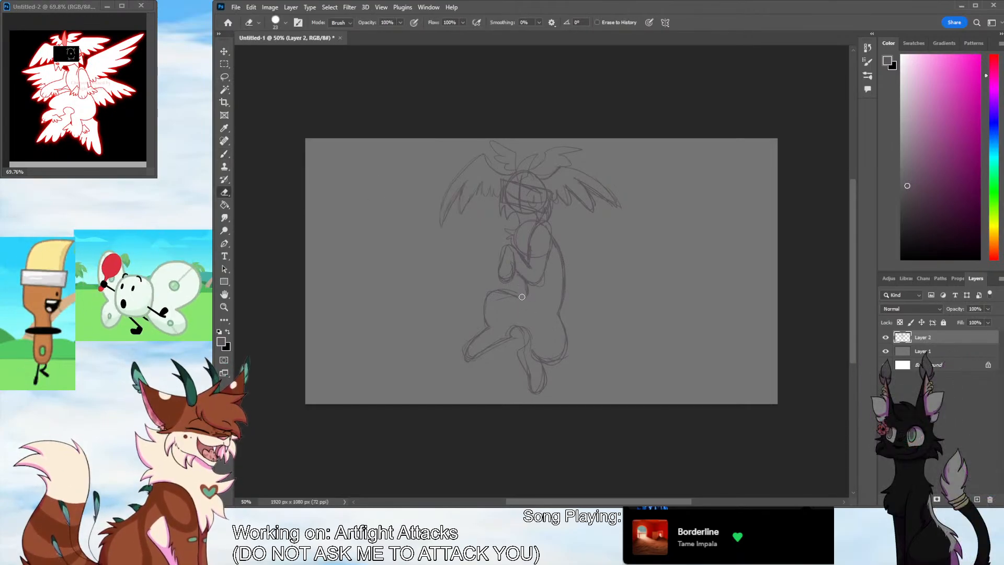
pyautogui.click(225, 154)
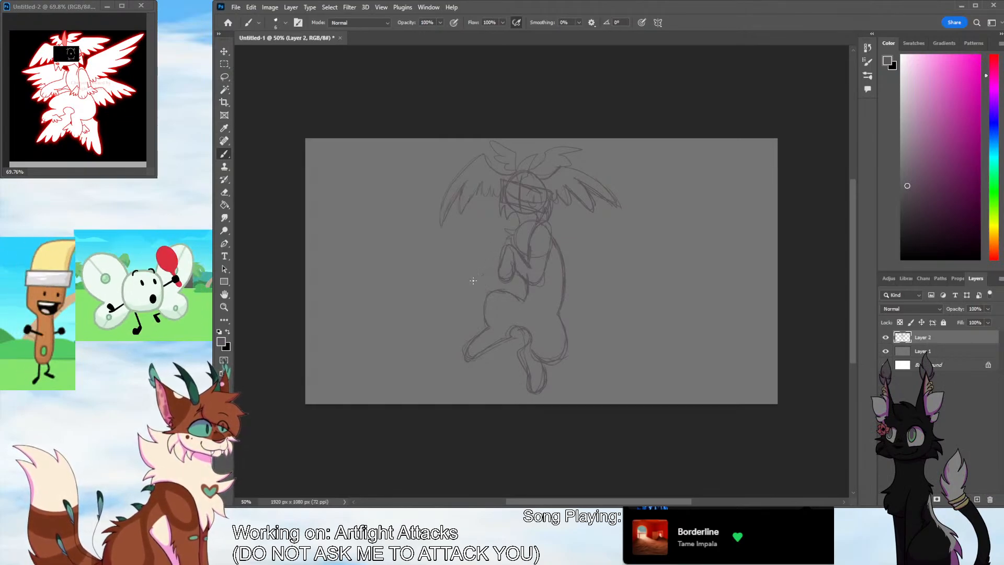
pyautogui.moveTo(473, 280); pyautogui.dragTo(474, 310)
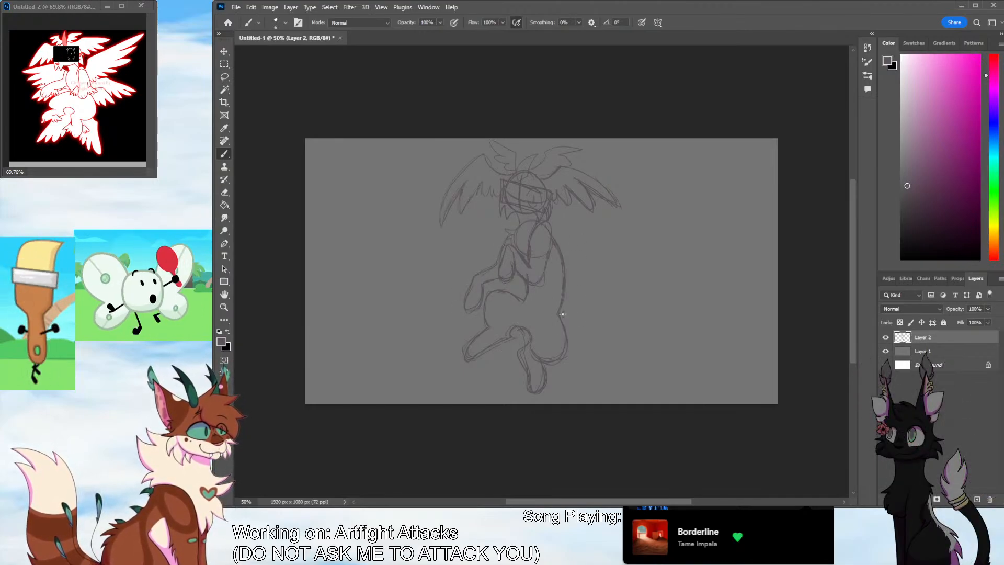
# Sketch a wide feathered wing sweeping down and outward from each side of the hips
pyautogui.moveTo(562, 314)
pyautogui.mouseDown()
pyautogui.moveTo(630, 373)
pyautogui.moveTo(599, 371)
pyautogui.moveTo(572, 352)
pyautogui.mouseUp()
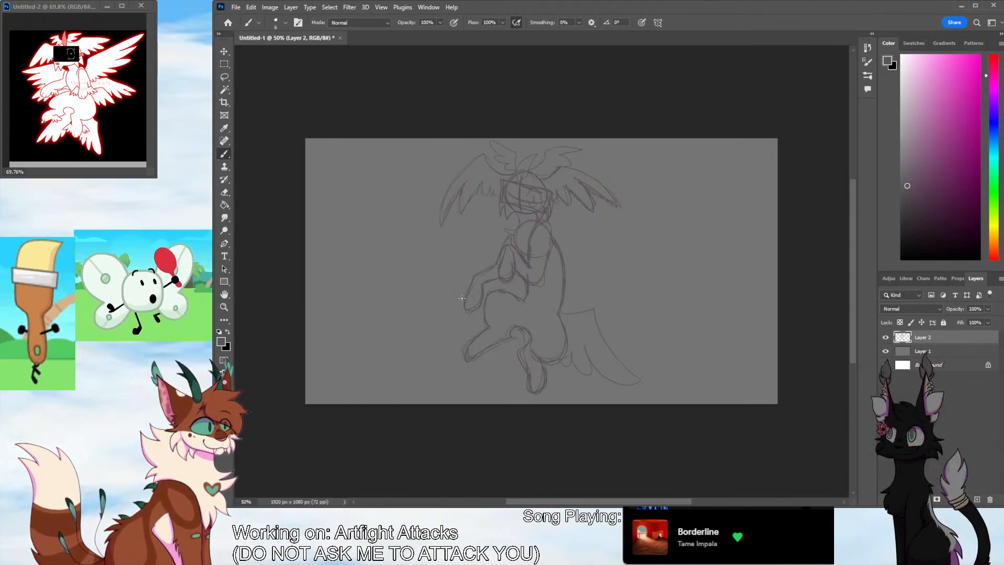
pyautogui.moveTo(403, 345); pyautogui.dragTo(459, 310)
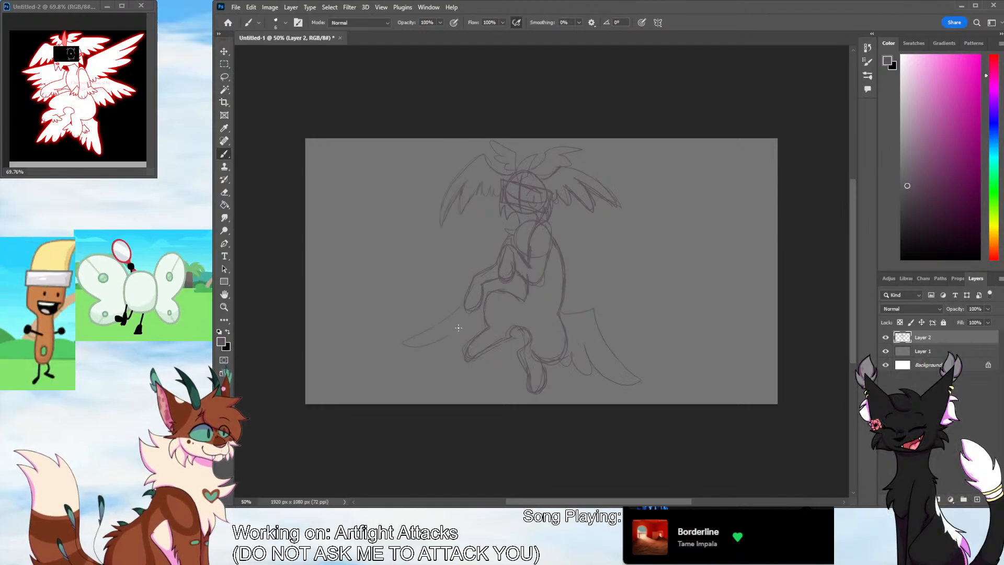
pyautogui.hotkey('ctrl', 'z')
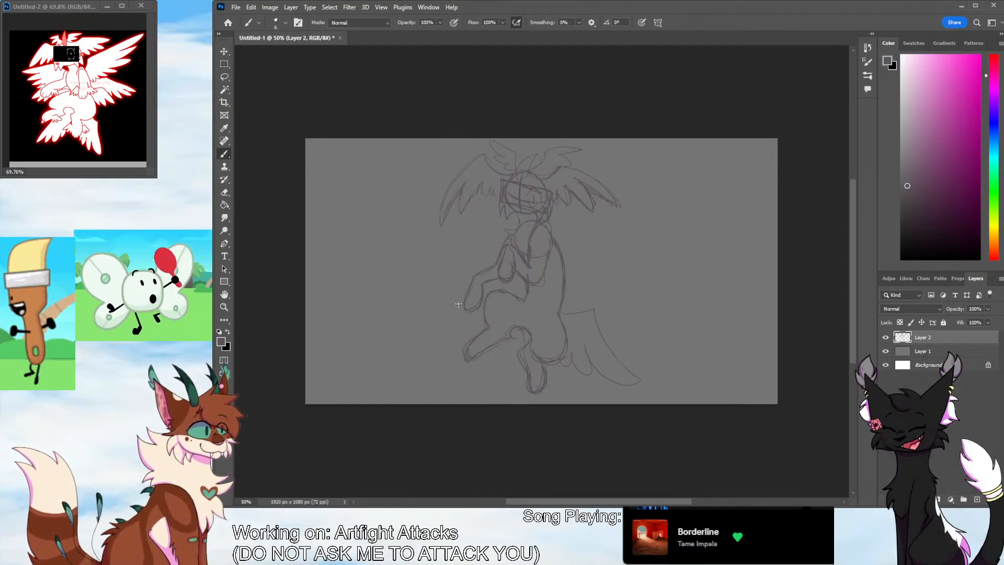
pyautogui.moveTo(446, 350); pyautogui.dragTo(484, 321)
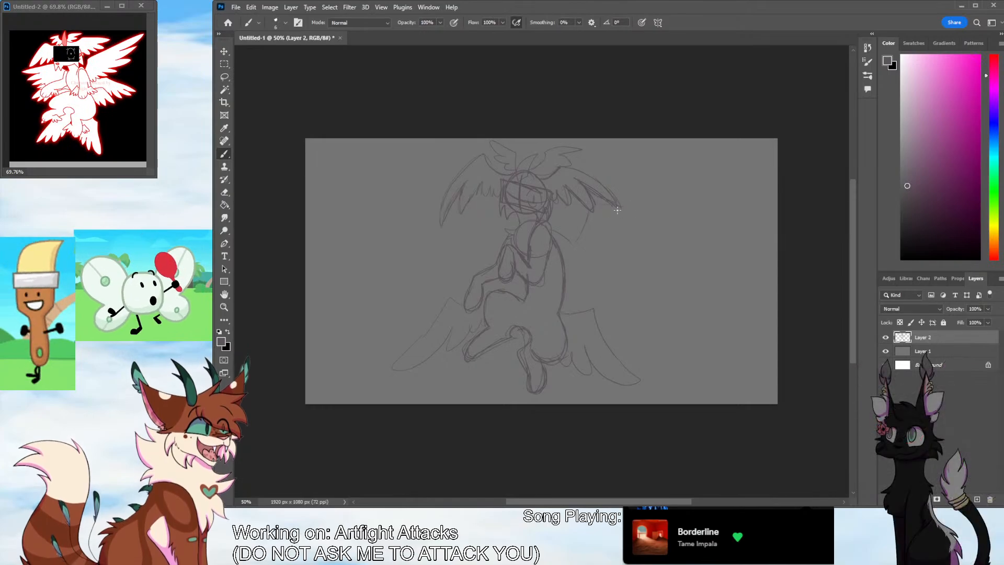
# Sketch a pair of very large feathered wings spreading outward from the shoulders, with layered feather tips along their lower edges
pyautogui.moveTo(618, 206)
pyautogui.mouseDown()
pyautogui.moveTo(676, 234)
pyautogui.moveTo(636, 211)
pyautogui.moveTo(693, 270)
pyautogui.mouseUp()
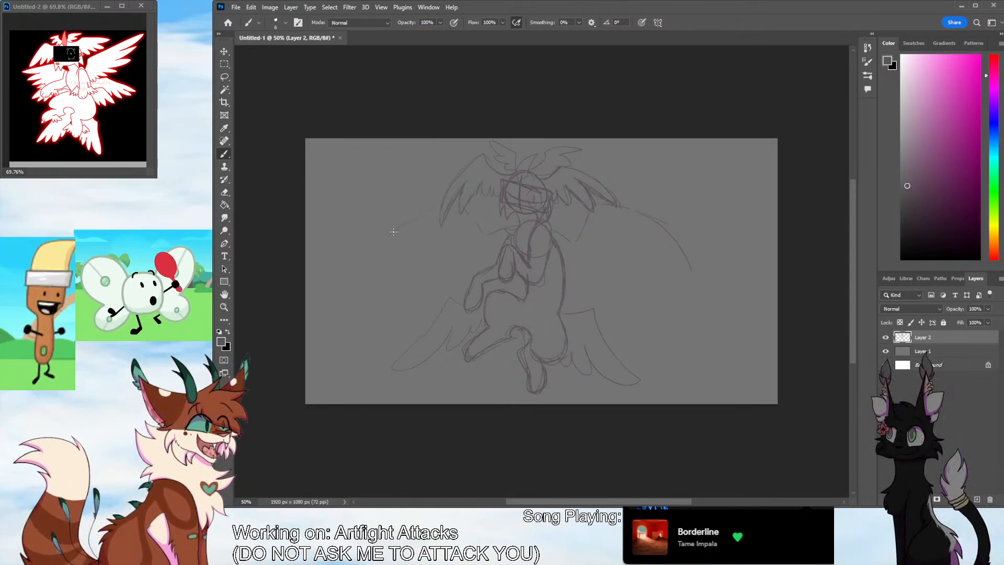
pyautogui.moveTo(405, 273); pyautogui.dragTo(509, 236)
pyautogui.moveTo(567, 250)
pyautogui.mouseDown()
pyautogui.moveTo(573, 270)
pyautogui.moveTo(590, 244)
pyautogui.moveTo(617, 264)
pyautogui.moveTo(645, 248)
pyautogui.moveTo(644, 222)
pyautogui.moveTo(692, 255)
pyautogui.moveTo(630, 227)
pyautogui.mouseUp()
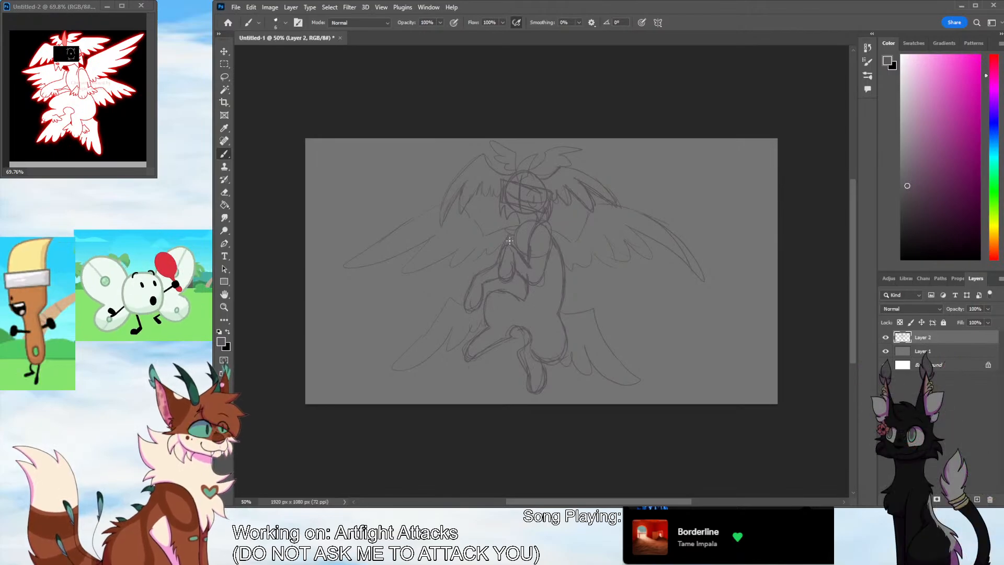
# Add small feather tufts to the hind ankles and the outstretched wrist, and refine the lines of the folded arms
pyautogui.press('z')
pyautogui.moveTo(470, 287); pyautogui.dragTo(552, 242)
pyautogui.press('b')
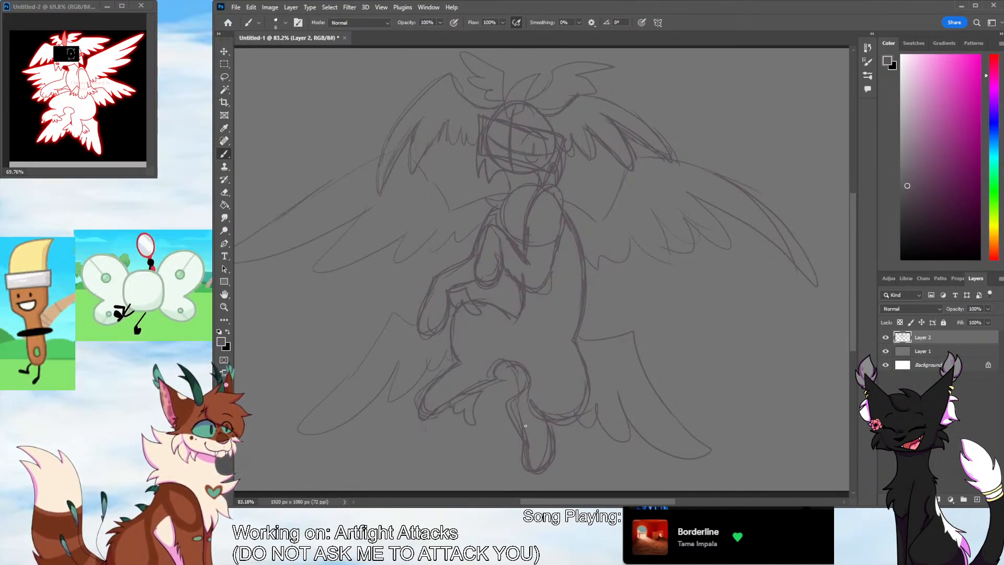
pyautogui.moveTo(510, 434)
pyautogui.mouseDown()
pyautogui.moveTo(511, 444)
pyautogui.moveTo(523, 442)
pyautogui.mouseUp()
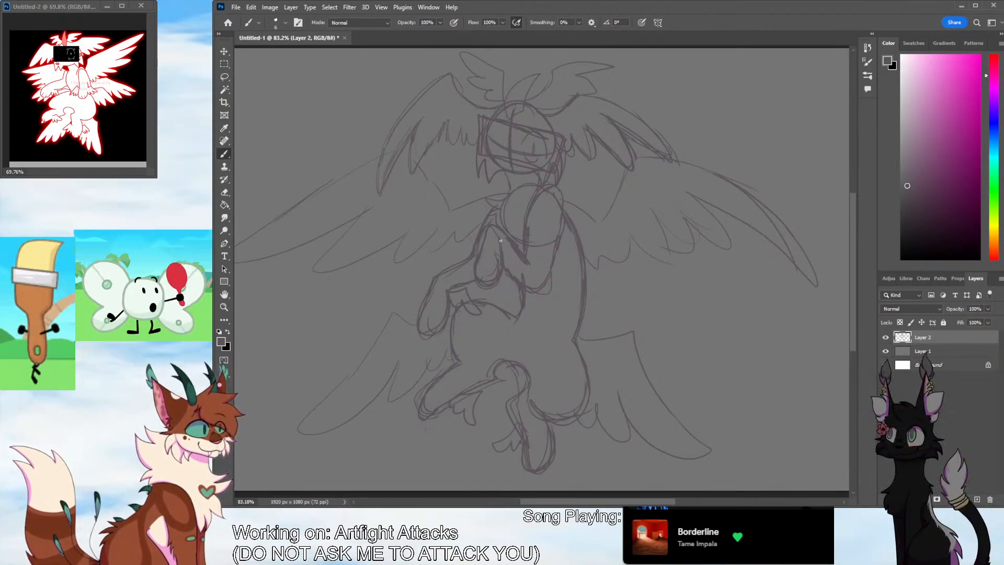
pyautogui.moveTo(527, 252)
pyautogui.mouseDown()
pyautogui.moveTo(534, 269)
pyautogui.moveTo(515, 257)
pyautogui.mouseUp()
pyautogui.moveTo(469, 227)
pyautogui.mouseDown()
pyautogui.moveTo(464, 256)
pyautogui.moveTo(477, 250)
pyautogui.moveTo(420, 297)
pyautogui.mouseUp()
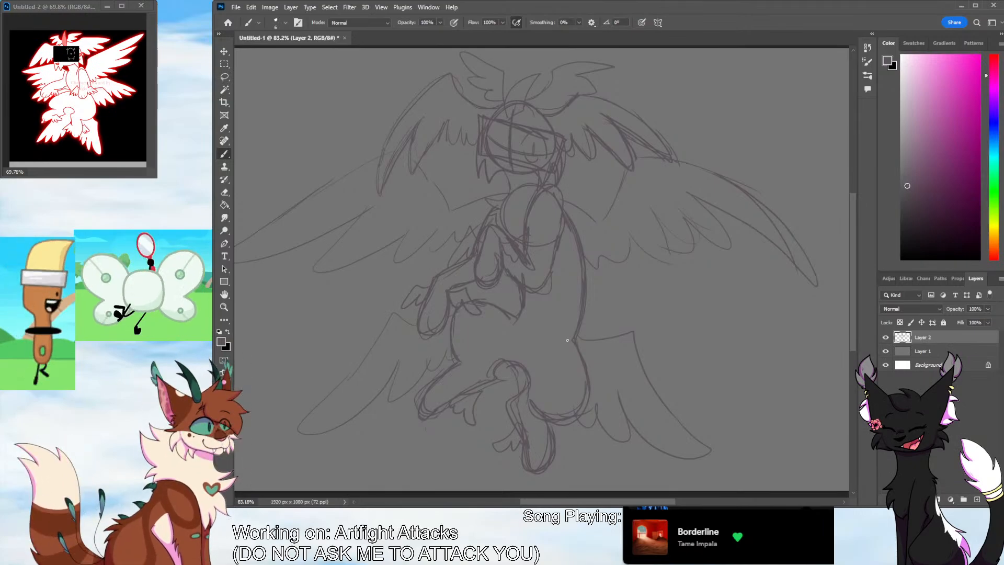
# Sketch a second pair of feathered wings at the sides of the torso, just beneath the large shoulder wings
pyautogui.moveTo(586, 266)
pyautogui.mouseDown()
pyautogui.moveTo(635, 253)
pyautogui.moveTo(737, 328)
pyautogui.moveTo(758, 326)
pyautogui.mouseUp()
pyautogui.moveTo(758, 325)
pyautogui.mouseDown()
pyautogui.moveTo(652, 294)
pyautogui.moveTo(676, 328)
pyautogui.mouseUp()
pyautogui.moveTo(676, 329)
pyautogui.mouseDown()
pyautogui.moveTo(617, 287)
pyautogui.moveTo(587, 291)
pyautogui.mouseUp()
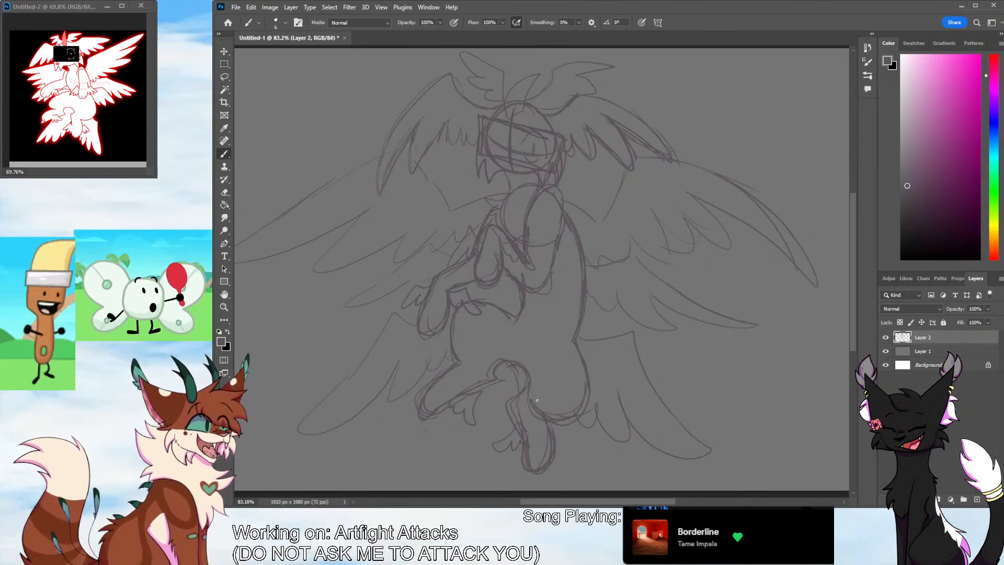
# Erase the wide pair of wings beside the hips
pyautogui.click(226, 306)
pyautogui.moveTo(565, 315)
pyautogui.mouseDown()
pyautogui.moveTo(542, 349)
pyautogui.moveTo(583, 334)
pyautogui.moveTo(572, 333)
pyautogui.mouseUp()
pyautogui.press('b')
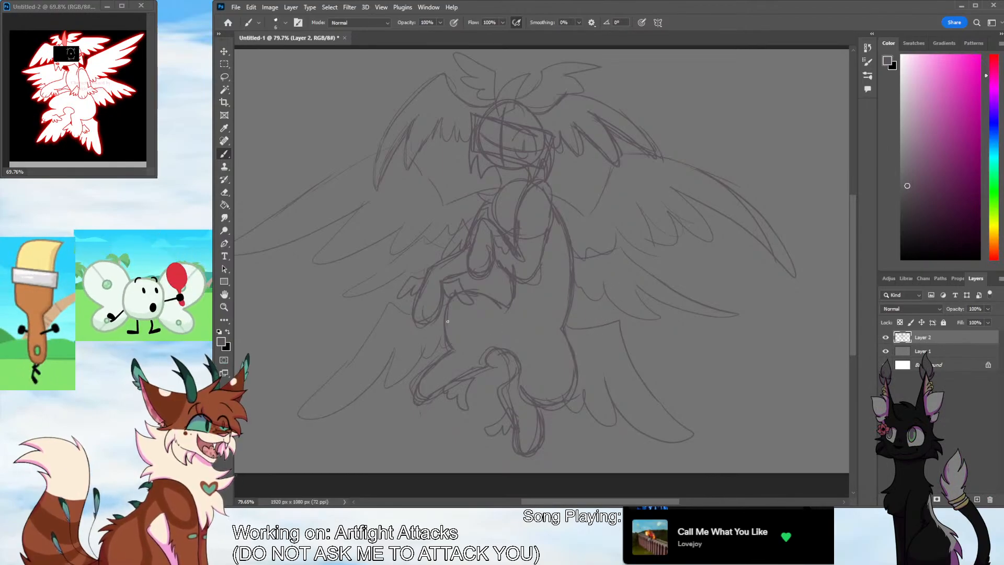
pyautogui.click(225, 307)
pyautogui.moveTo(640, 335); pyautogui.dragTo(701, 334)
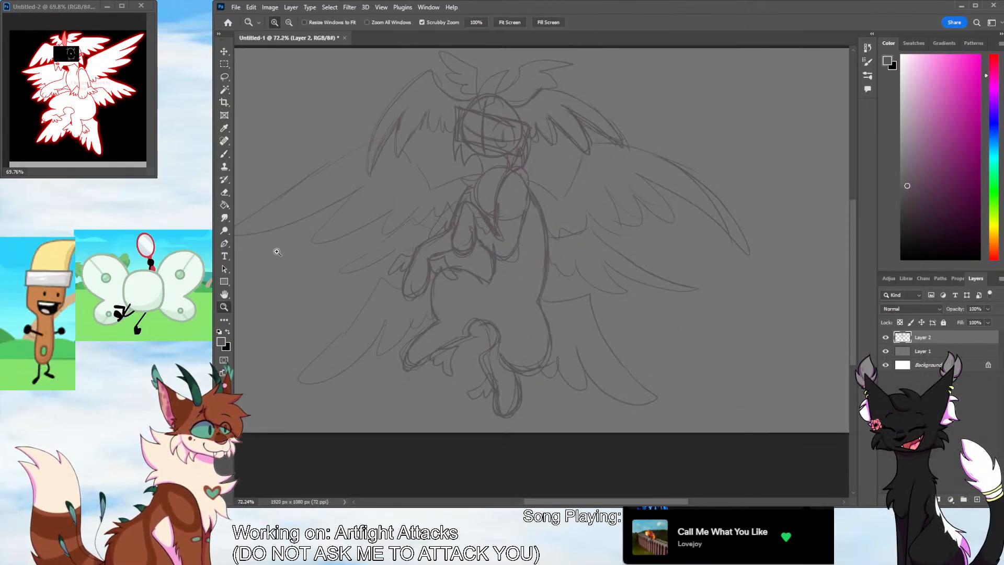
pyautogui.press('e')
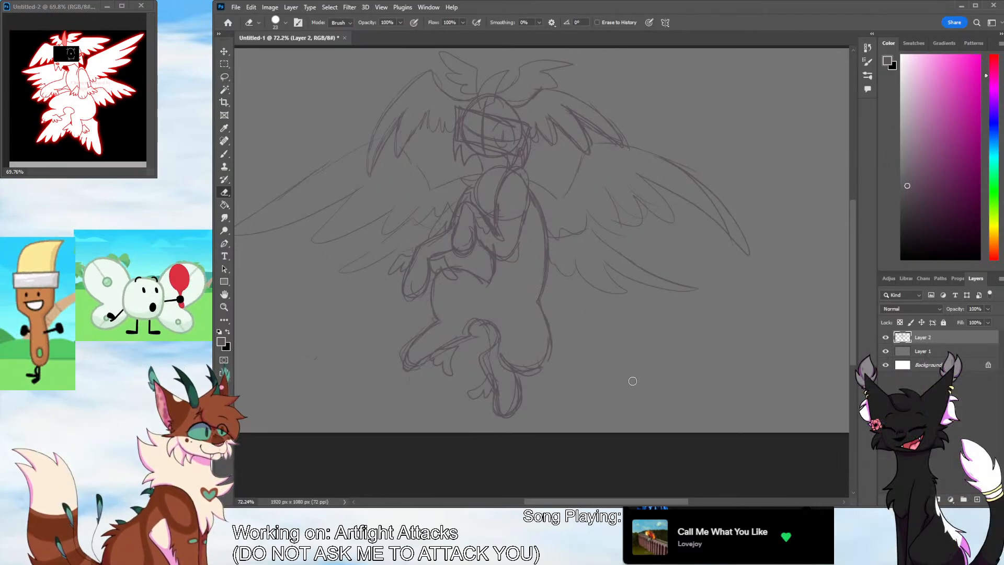
# Sketch narrower downward-pointing wings behind the hind legs and a small wing at the right of the waist, and erase the stray mark
pyautogui.click(225, 154)
pyautogui.moveTo(545, 317)
pyautogui.mouseDown()
pyautogui.moveTo(574, 342)
pyautogui.moveTo(584, 425)
pyautogui.moveTo(530, 377)
pyautogui.mouseUp()
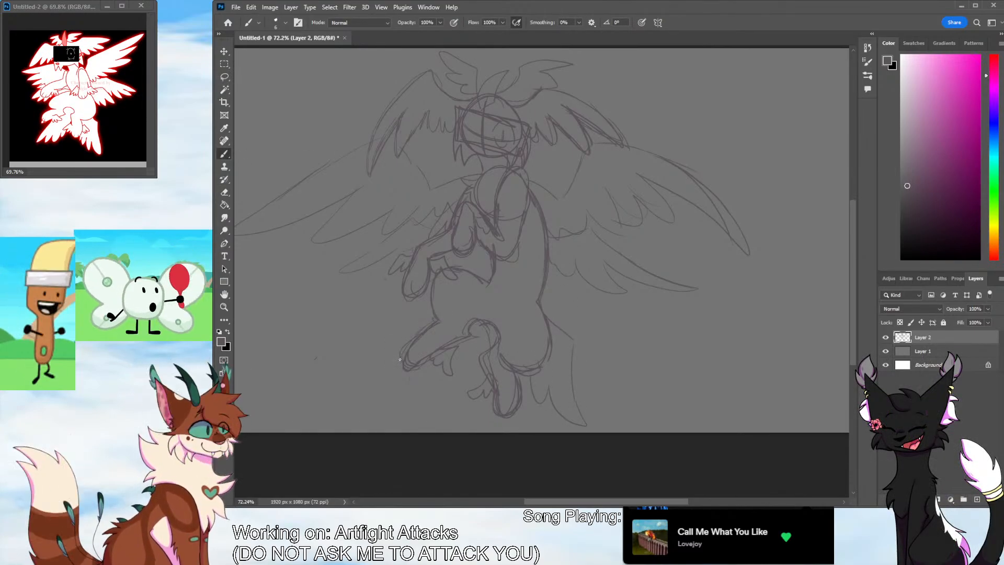
pyautogui.hotkey('ctrl', 'z')
pyautogui.moveTo(429, 388)
pyautogui.mouseDown()
pyautogui.moveTo(405, 367)
pyautogui.moveTo(397, 422)
pyautogui.moveTo(433, 365)
pyautogui.mouseUp()
pyautogui.moveTo(435, 374)
pyautogui.mouseDown()
pyautogui.moveTo(455, 360)
pyautogui.moveTo(478, 333)
pyautogui.mouseUp()
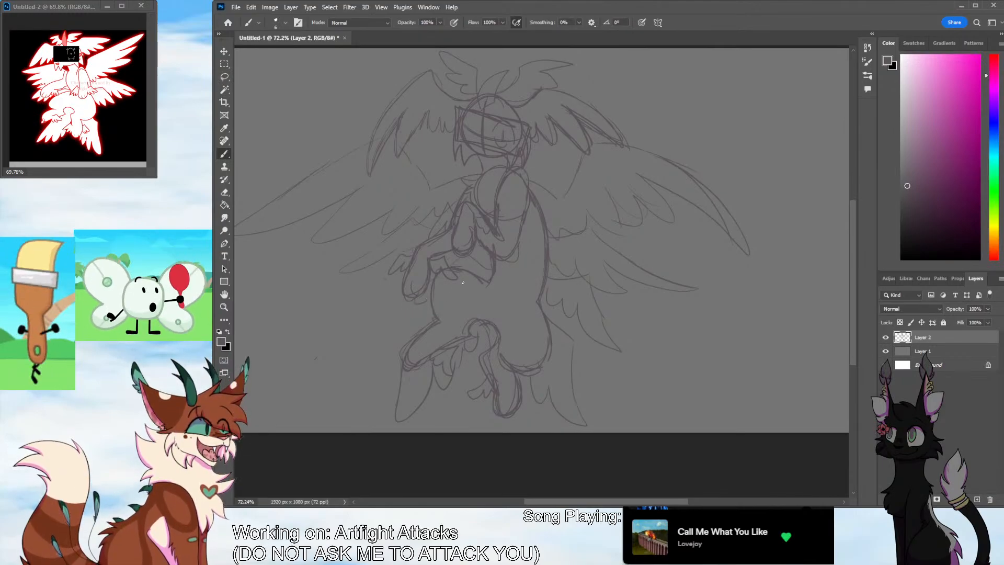
pyautogui.press('e')
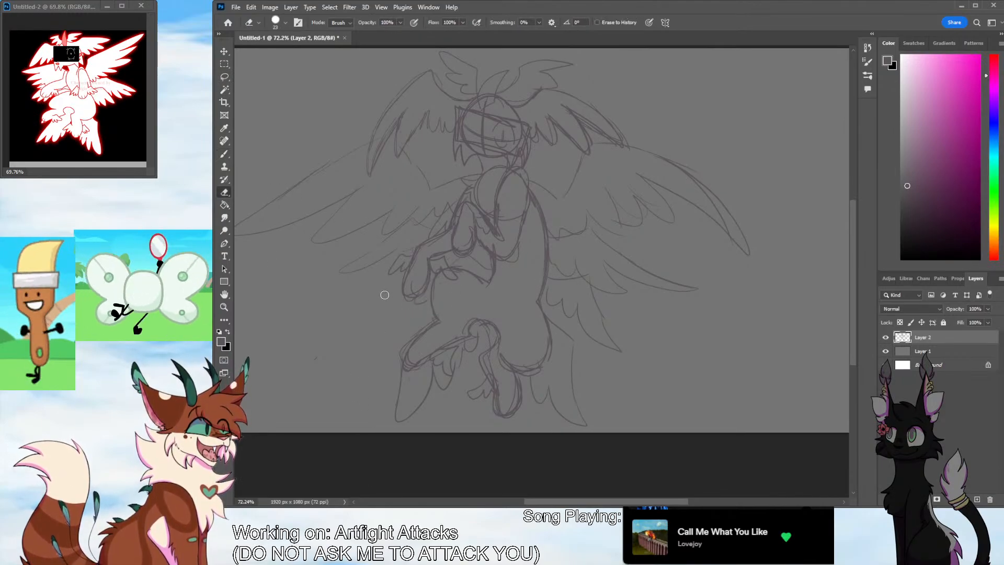
pyautogui.moveTo(318, 356); pyautogui.dragTo(311, 368)
# Strengthen the hind feet outlines and refine the edge and layered feathers of the small wing beside the waist
pyautogui.press('z')
pyautogui.moveTo(538, 219); pyautogui.dragTo(481, 230)
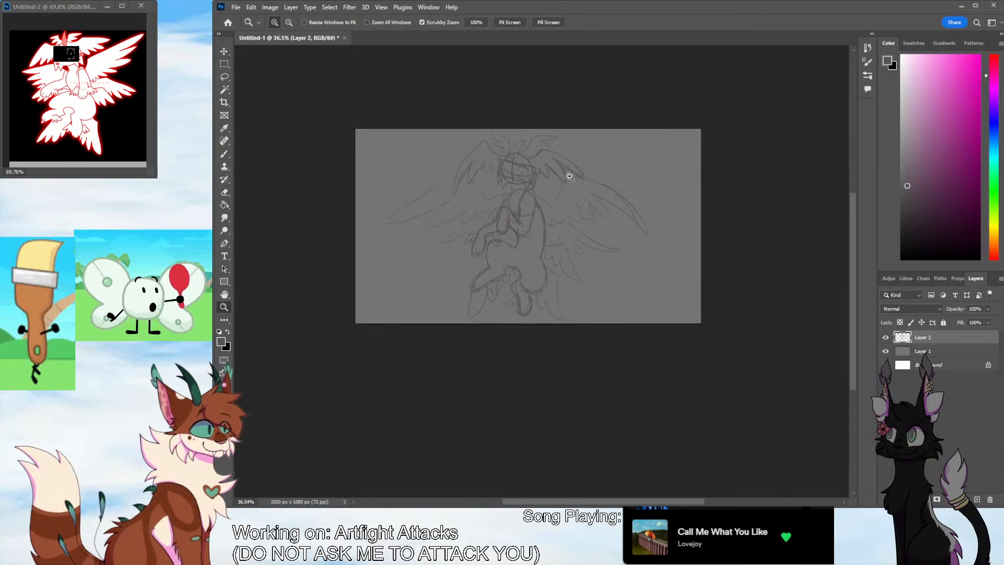
pyautogui.moveTo(569, 176); pyautogui.dragTo(578, 201)
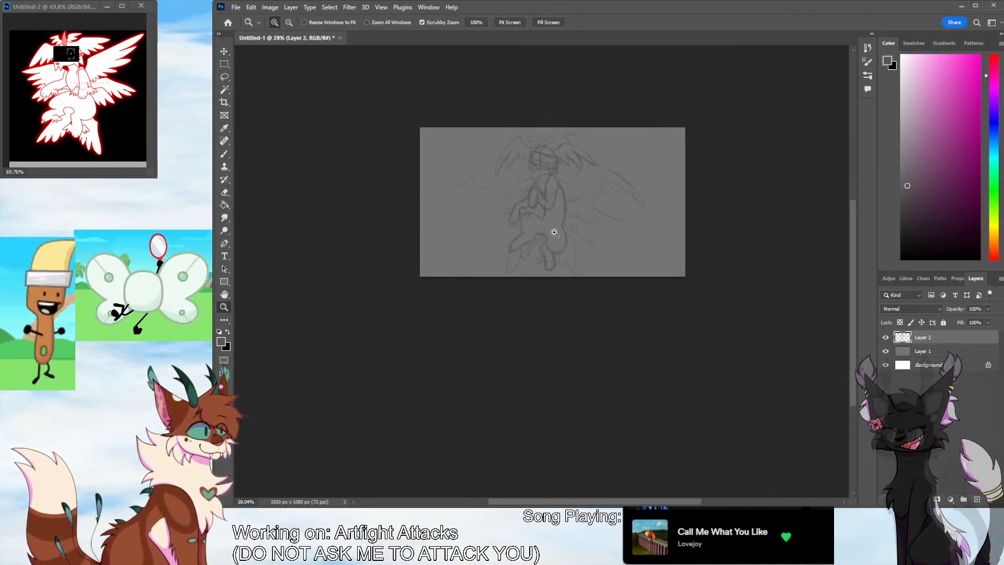
pyautogui.moveTo(586, 243); pyautogui.dragTo(609, 217)
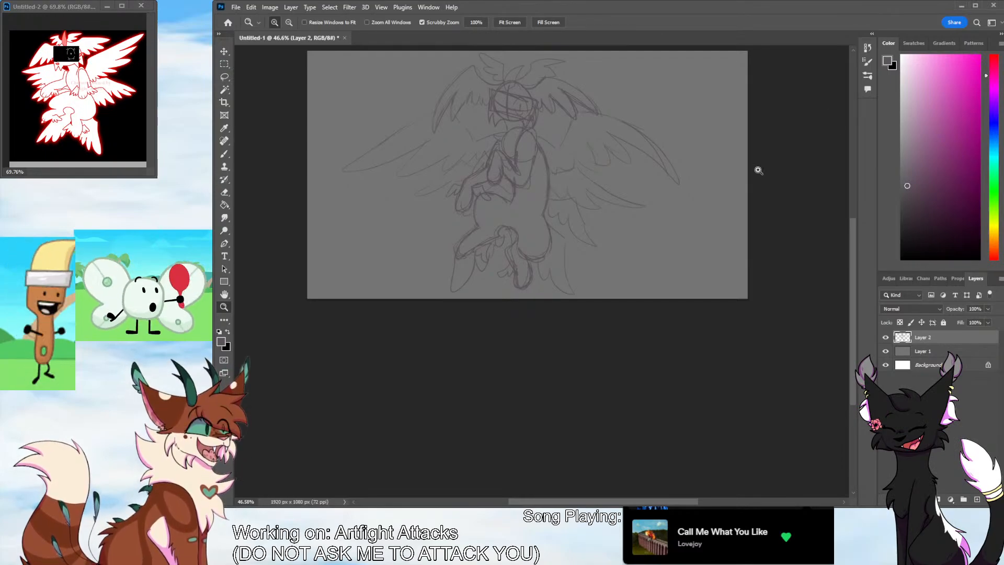
pyautogui.moveTo(504, 269); pyautogui.dragTo(682, 188)
pyautogui.moveTo(852, 275); pyautogui.dragTo(853, 248)
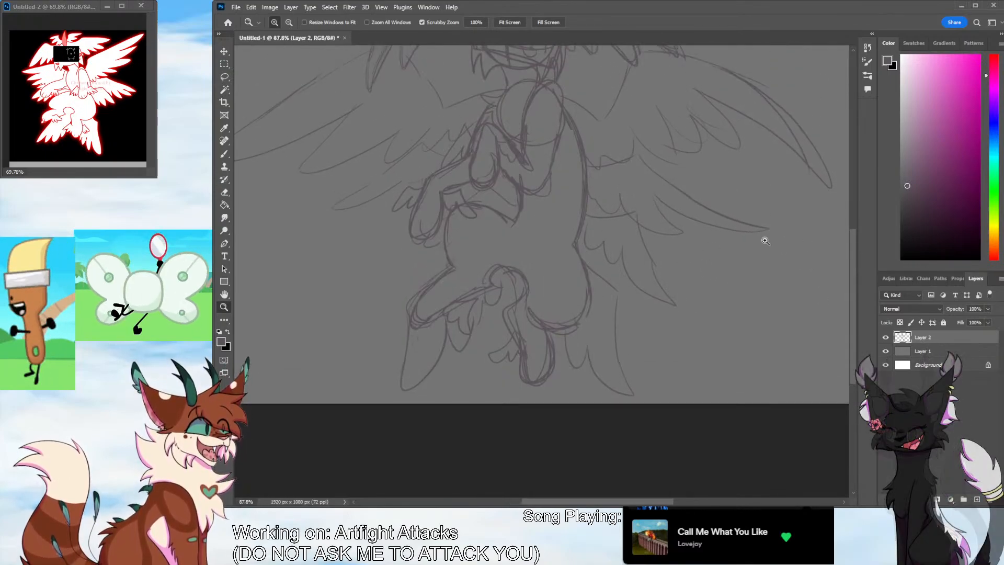
pyautogui.moveTo(486, 340); pyautogui.dragTo(533, 334)
pyautogui.press('b')
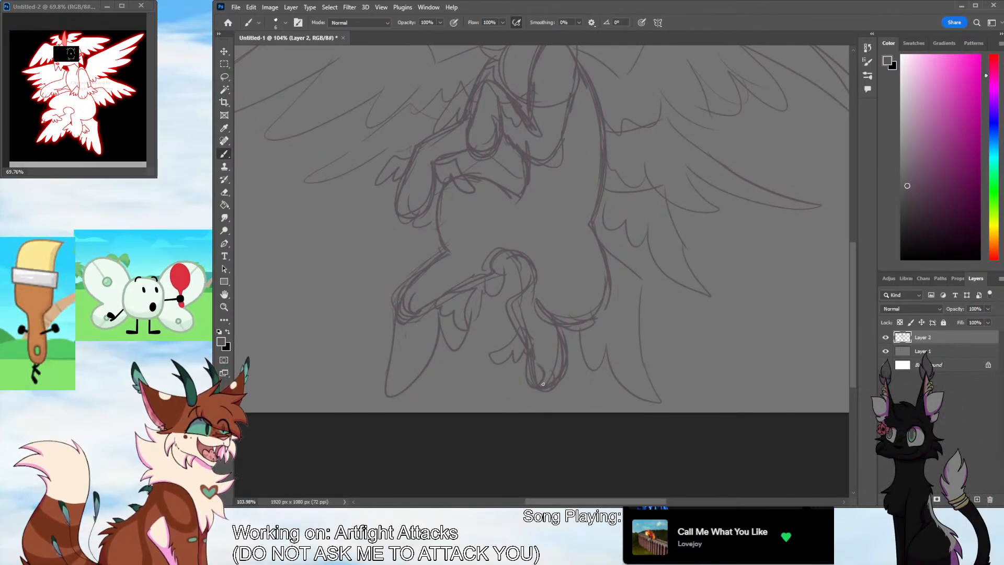
pyautogui.scroll(3, 842, 284)
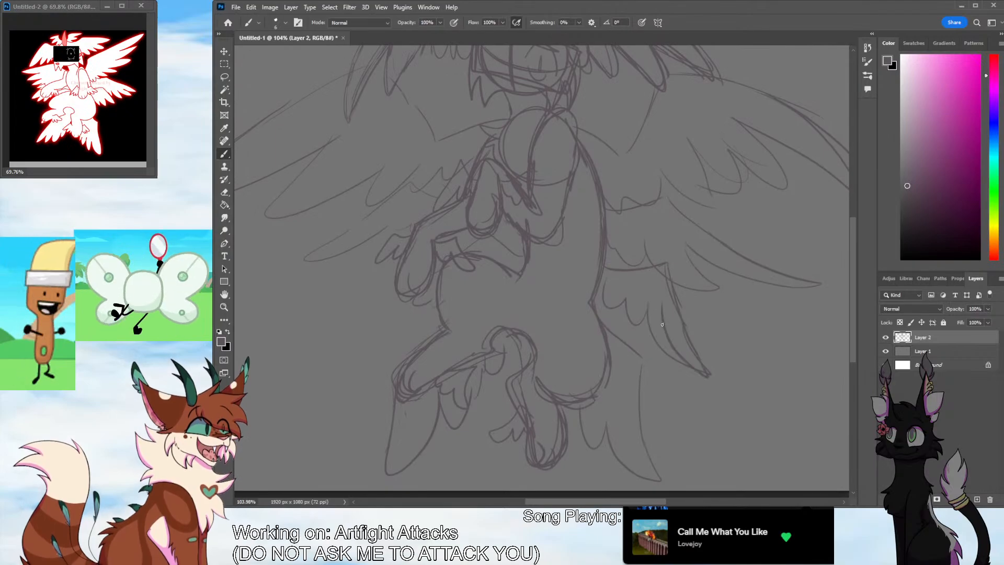
pyautogui.moveTo(626, 296); pyautogui.dragTo(642, 337)
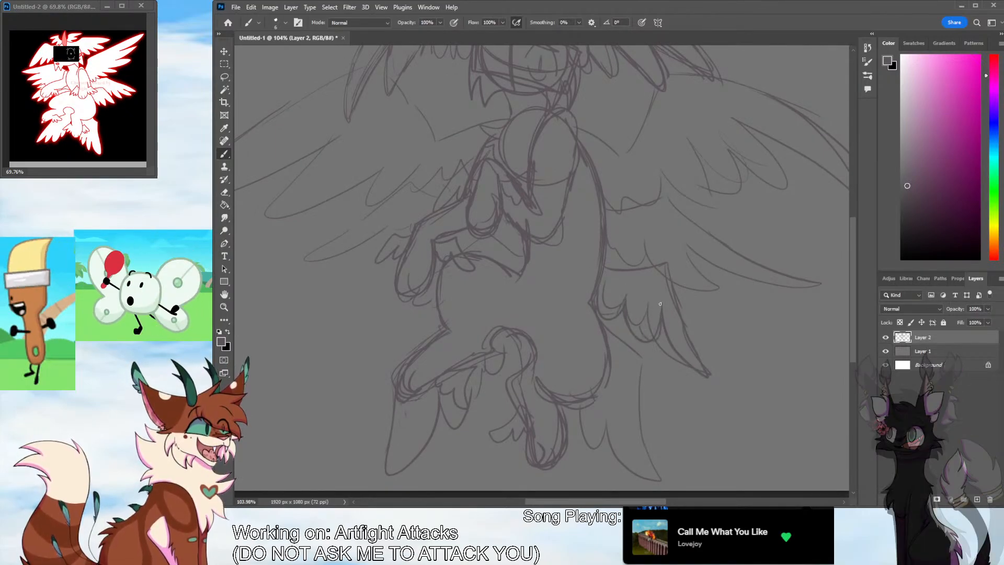
pyautogui.moveTo(660, 302); pyautogui.dragTo(670, 348)
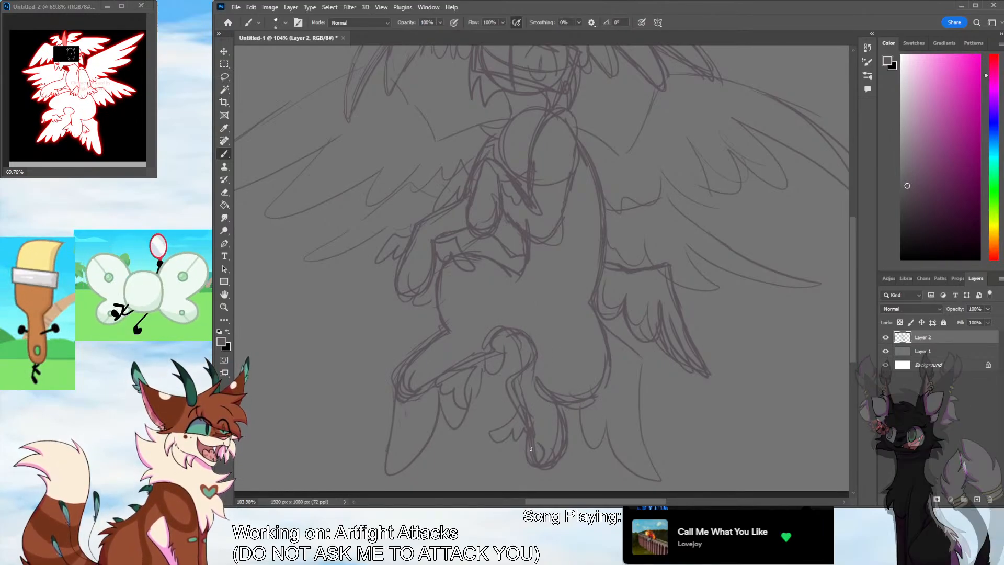
pyautogui.moveTo(854, 308); pyautogui.dragTo(853, 268)
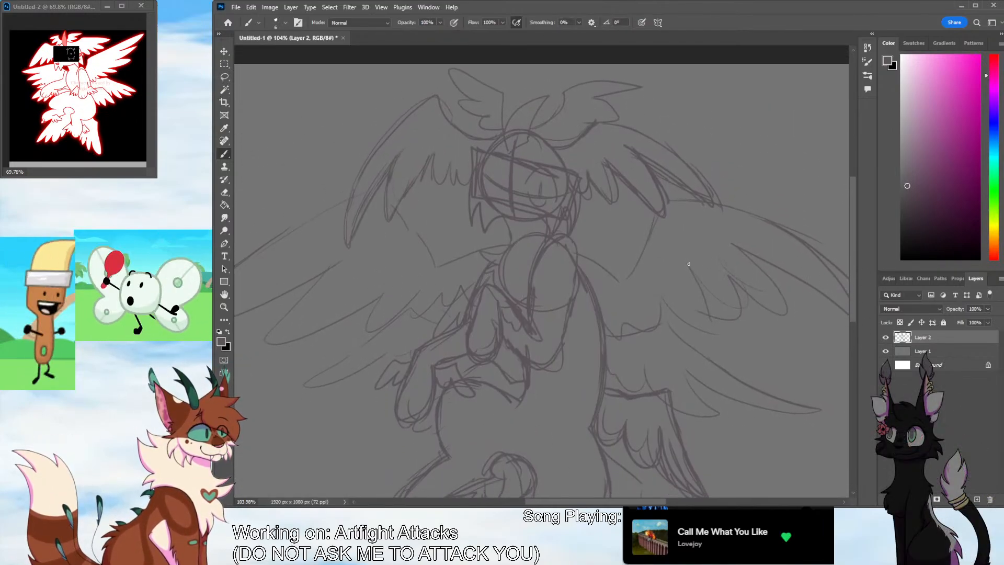
# Strengthen the sketch lines of the neck and the large left head wing, adding a small tuft at the wing's bend
pyautogui.moveTo(506, 215); pyautogui.dragTo(508, 253)
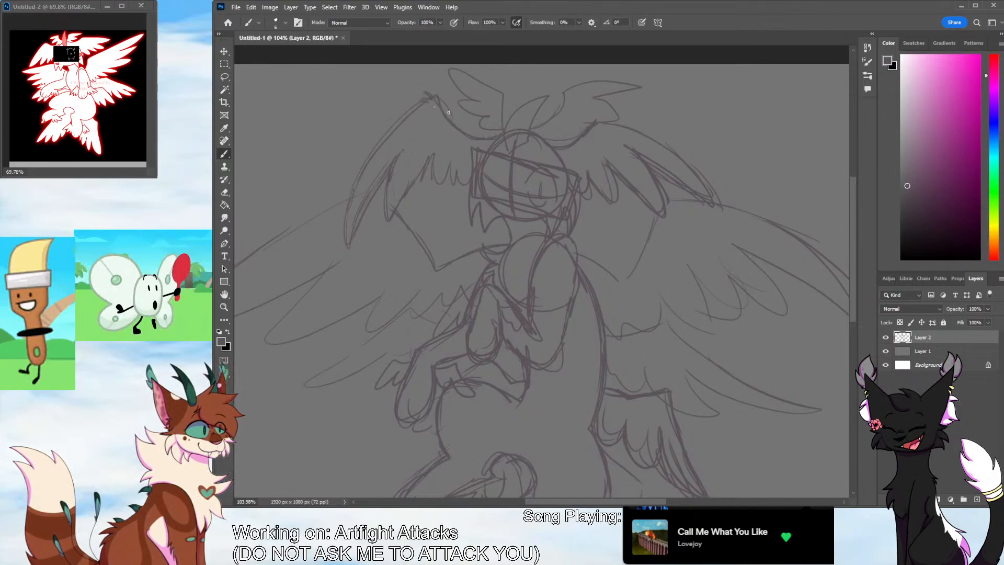
pyautogui.moveTo(433, 96); pyautogui.dragTo(350, 195)
pyautogui.moveTo(387, 176); pyautogui.dragTo(358, 232)
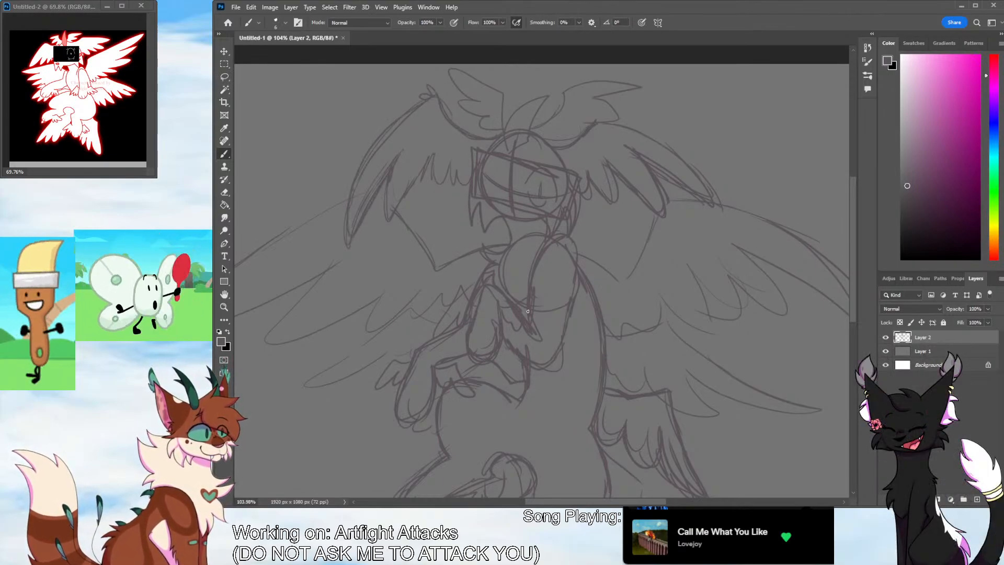
# Lower the sketch layer's opacity to 38% and add a new layer above it for line art in pure bright red
pyautogui.moveTo(988, 309); pyautogui.dragTo(971, 320)
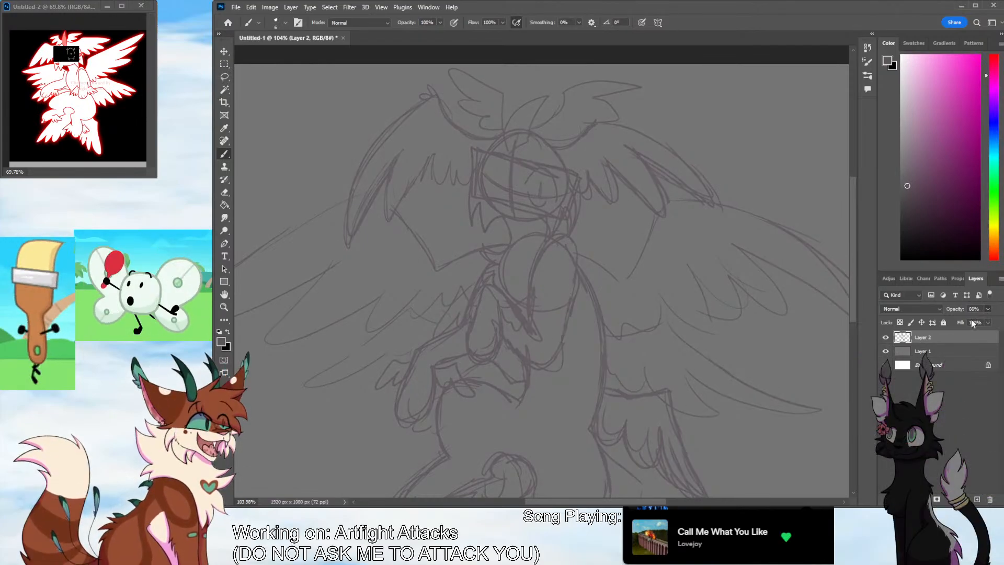
pyautogui.click(977, 499)
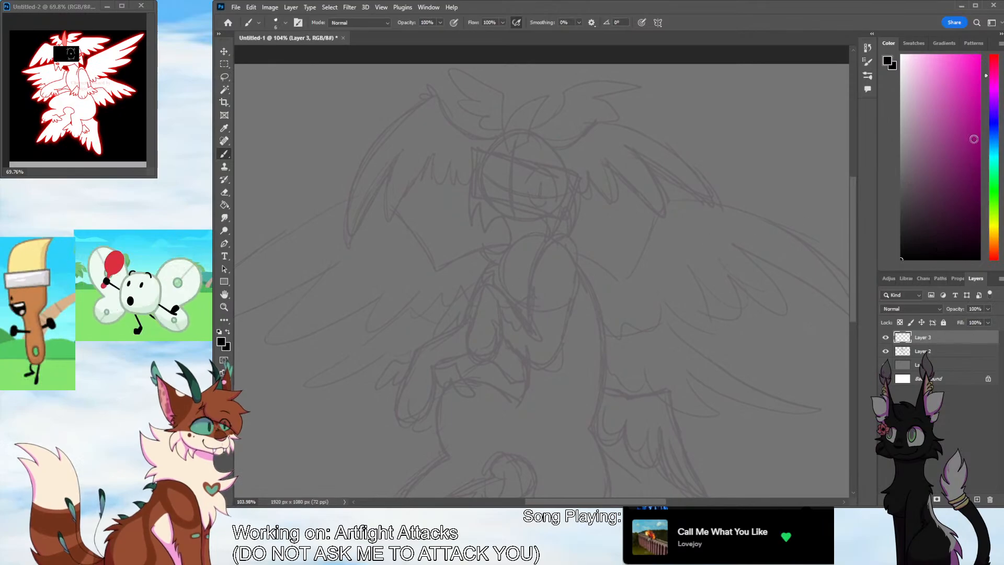
pyautogui.click(994, 60)
pyautogui.click(979, 56)
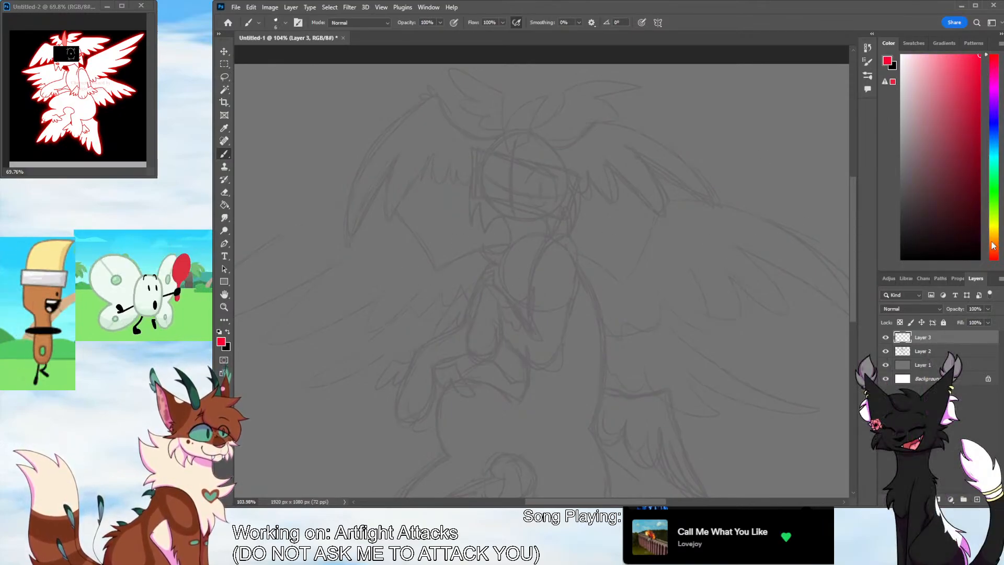
pyautogui.moveTo(994, 246); pyautogui.dragTo(993, 261)
# Ink the lower outline of the face over the sketch, with a curved chin and pointed fur tufts on both cheeks
pyautogui.click(224, 307)
pyautogui.moveTo(540, 242); pyautogui.dragTo(666, 195)
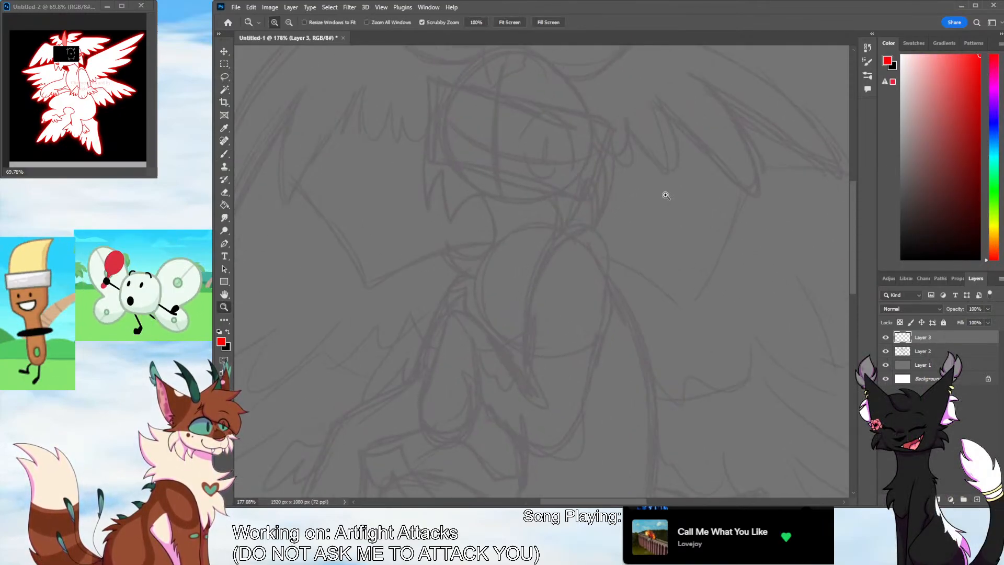
pyautogui.moveTo(853, 253); pyautogui.dragTo(853, 227)
pyautogui.click(628, 336)
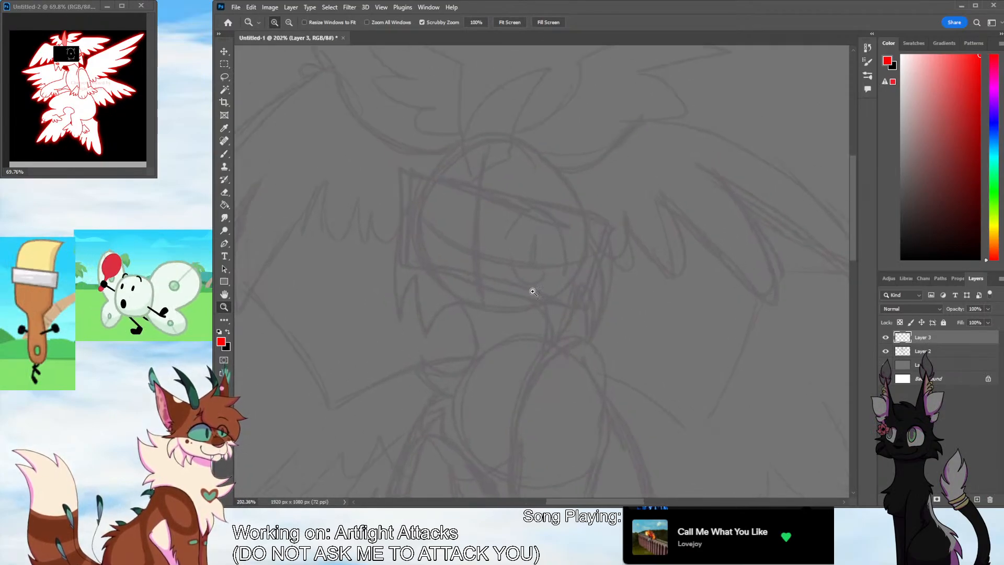
pyautogui.click(223, 154)
pyautogui.moveTo(590, 231)
pyautogui.mouseDown()
pyautogui.moveTo(585, 327)
pyautogui.moveTo(527, 308)
pyautogui.mouseUp()
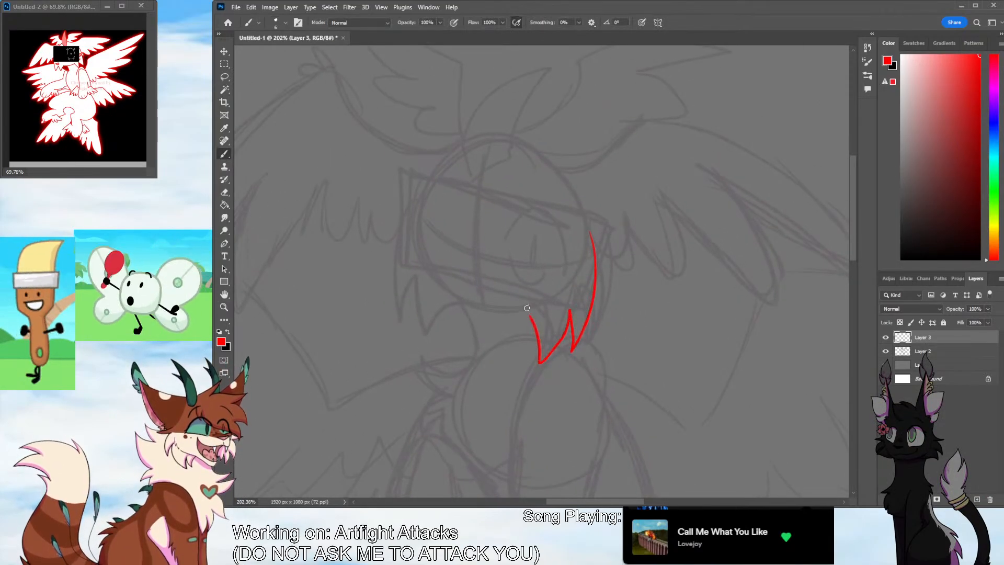
pyautogui.moveTo(433, 292)
pyautogui.mouseDown()
pyautogui.moveTo(516, 318)
pyautogui.moveTo(453, 312)
pyautogui.moveTo(447, 299)
pyautogui.moveTo(544, 310)
pyautogui.mouseUp()
pyautogui.hotkey('ctrl', 'z')
pyautogui.hotkey('ctrl', 'z')
pyautogui.moveTo(416, 214)
pyautogui.mouseDown()
pyautogui.moveTo(404, 323)
pyautogui.moveTo(421, 299)
pyautogui.moveTo(451, 353)
pyautogui.moveTo(458, 307)
pyautogui.moveTo(447, 345)
pyautogui.moveTo(416, 298)
pyautogui.moveTo(405, 314)
pyautogui.moveTo(420, 207)
pyautogui.mouseUp()
pyautogui.hotkey('ctrl', 'z')
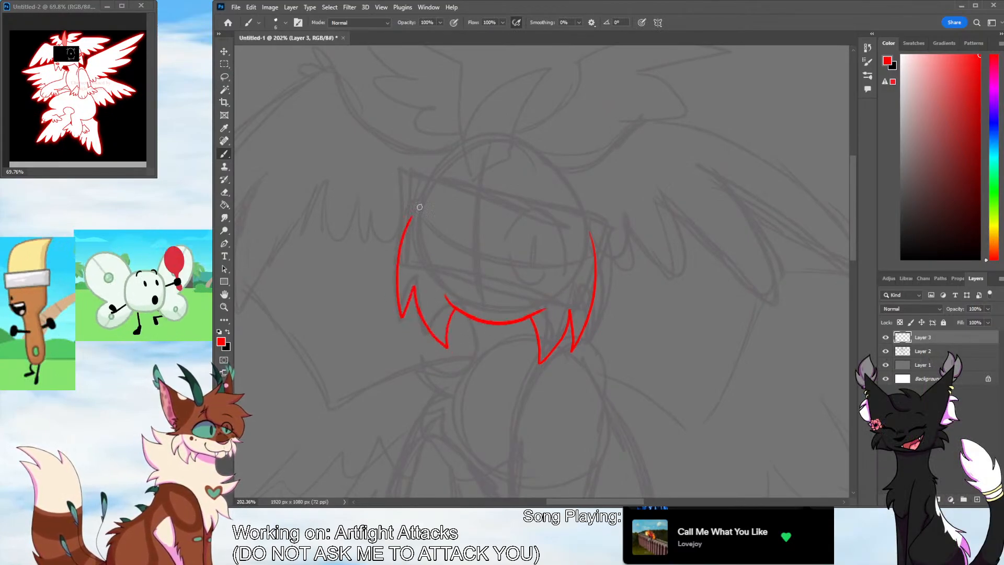
# Ink the large right head wing with a tufted bend, long outer feathers and short rounded feathers beside the cheek
pyautogui.scroll(3, 847, 246)
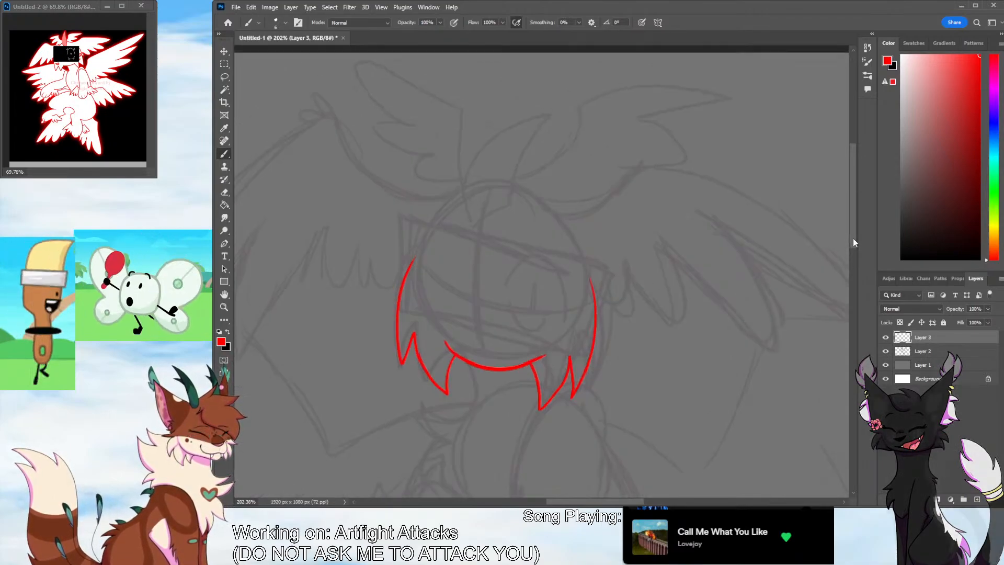
pyautogui.hscroll(5, 664, 423)
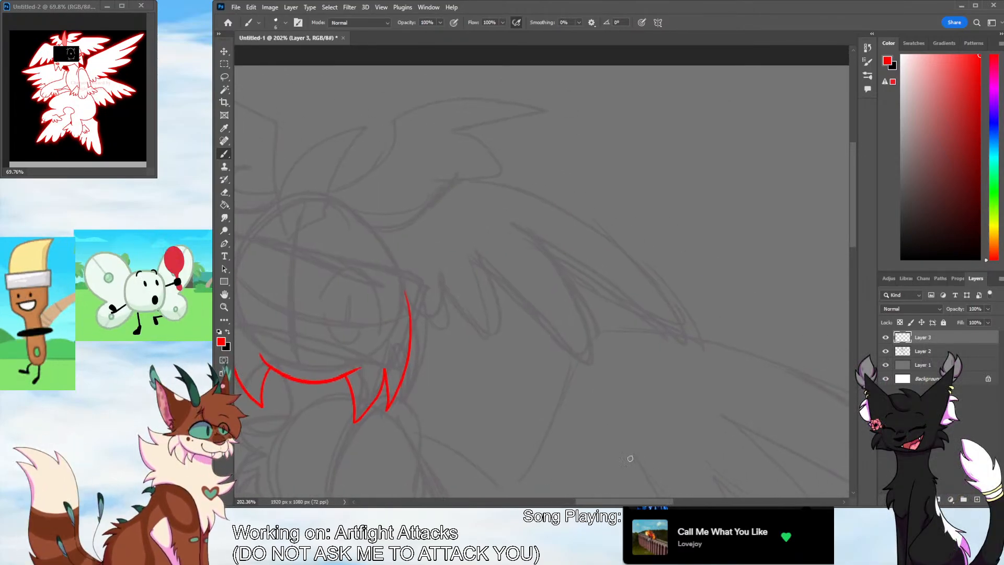
pyautogui.moveTo(331, 202)
pyautogui.mouseDown()
pyautogui.moveTo(389, 226)
pyautogui.moveTo(483, 162)
pyautogui.moveTo(590, 214)
pyautogui.moveTo(679, 297)
pyautogui.moveTo(691, 339)
pyautogui.moveTo(529, 235)
pyautogui.moveTo(575, 273)
pyautogui.moveTo(597, 362)
pyautogui.moveTo(489, 268)
pyautogui.moveTo(499, 340)
pyautogui.moveTo(410, 312)
pyautogui.mouseUp()
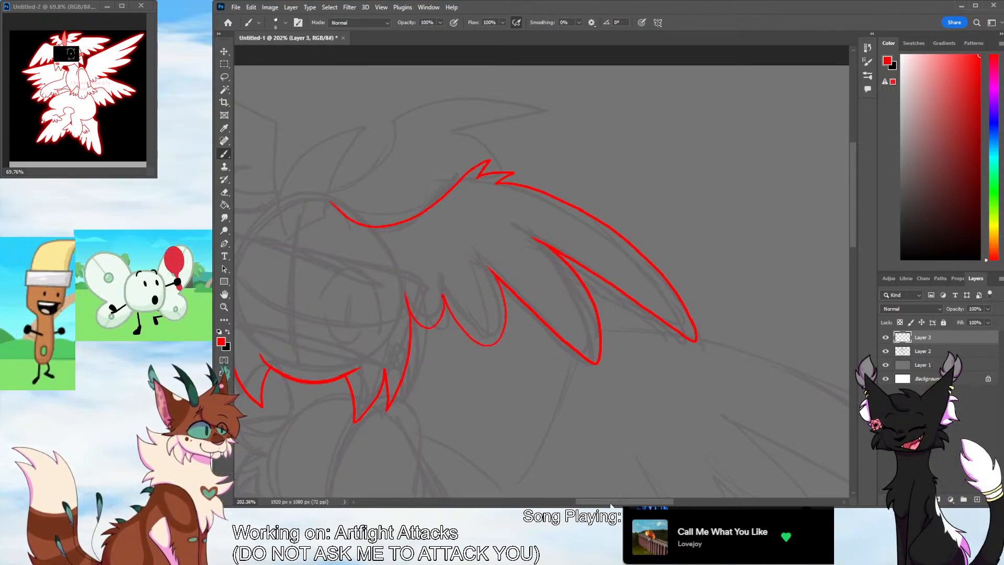
# Ink the pointed crest on top of the head and the large feathered left head wing down to the cheek
pyautogui.moveTo(290, 327)
pyautogui.mouseDown()
pyautogui.moveTo(647, 328)
pyautogui.moveTo(627, 327)
pyautogui.mouseUp()
pyautogui.moveTo(626, 239)
pyautogui.mouseDown()
pyautogui.moveTo(668, 200)
pyautogui.moveTo(700, 129)
pyautogui.moveTo(618, 177)
pyautogui.moveTo(614, 210)
pyautogui.moveTo(628, 239)
pyautogui.moveTo(600, 207)
pyautogui.moveTo(525, 193)
pyautogui.moveTo(490, 126)
pyautogui.moveTo(450, 128)
pyautogui.moveTo(468, 136)
pyautogui.moveTo(358, 225)
pyautogui.moveTo(308, 412)
pyautogui.moveTo(409, 260)
pyautogui.mouseUp()
pyautogui.moveTo(381, 311)
pyautogui.mouseDown()
pyautogui.moveTo(402, 356)
pyautogui.moveTo(517, 260)
pyautogui.moveTo(546, 270)
pyautogui.mouseUp()
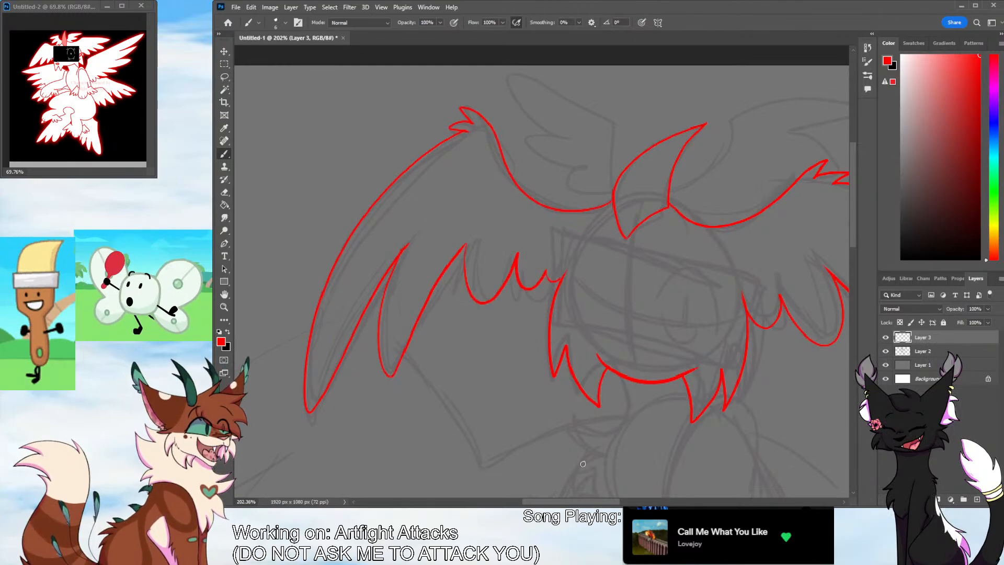
# Ink the small upper wing to the right of the crest with layered feathers, redrawing its top feather longer
pyautogui.moveTo(563, 501); pyautogui.dragTo(597, 498)
pyautogui.moveTo(454, 190)
pyautogui.mouseDown()
pyautogui.moveTo(500, 160)
pyautogui.moveTo(507, 109)
pyautogui.moveTo(514, 121)
pyautogui.moveTo(564, 98)
pyautogui.moveTo(666, 110)
pyautogui.moveTo(597, 123)
pyautogui.moveTo(649, 155)
pyautogui.moveTo(579, 172)
pyautogui.mouseUp()
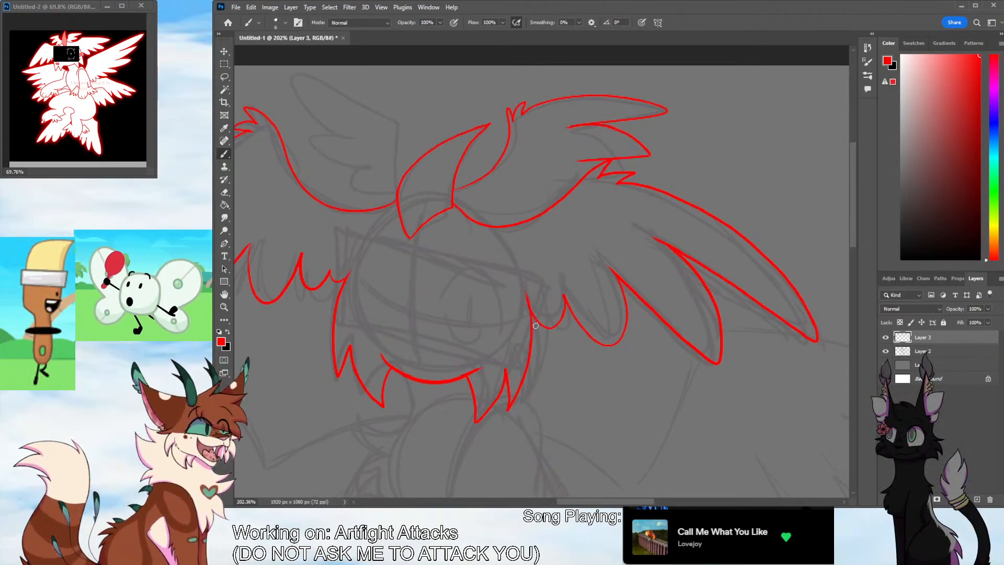
pyautogui.hotkey('ctrl', 'z')
pyautogui.hotkey('ctrl', 'z')
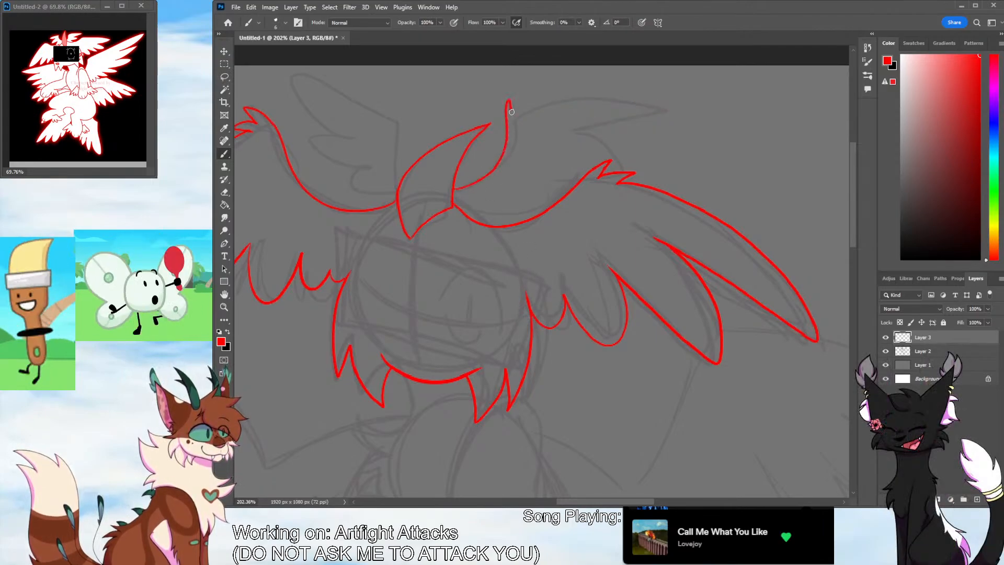
pyautogui.moveTo(511, 111)
pyautogui.mouseDown()
pyautogui.moveTo(617, 96)
pyautogui.moveTo(549, 134)
pyautogui.moveTo(577, 168)
pyautogui.moveTo(515, 189)
pyautogui.moveTo(520, 210)
pyautogui.moveTo(471, 181)
pyautogui.moveTo(501, 193)
pyautogui.moveTo(580, 167)
pyautogui.moveTo(556, 153)
pyautogui.moveTo(582, 119)
pyautogui.mouseUp()
pyautogui.hotkey('ctrl', 'z')
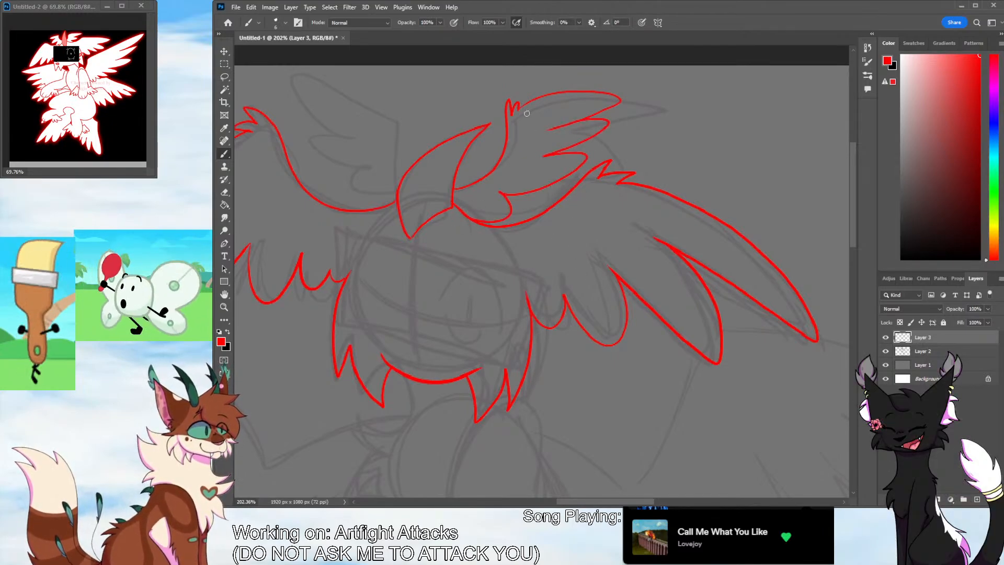
pyautogui.moveTo(517, 109)
pyautogui.mouseDown()
pyautogui.moveTo(651, 91)
pyautogui.moveTo(533, 135)
pyautogui.moveTo(590, 125)
pyautogui.moveTo(601, 115)
pyautogui.moveTo(588, 112)
pyautogui.moveTo(627, 102)
pyautogui.moveTo(557, 97)
pyautogui.mouseUp()
pyautogui.press('e')
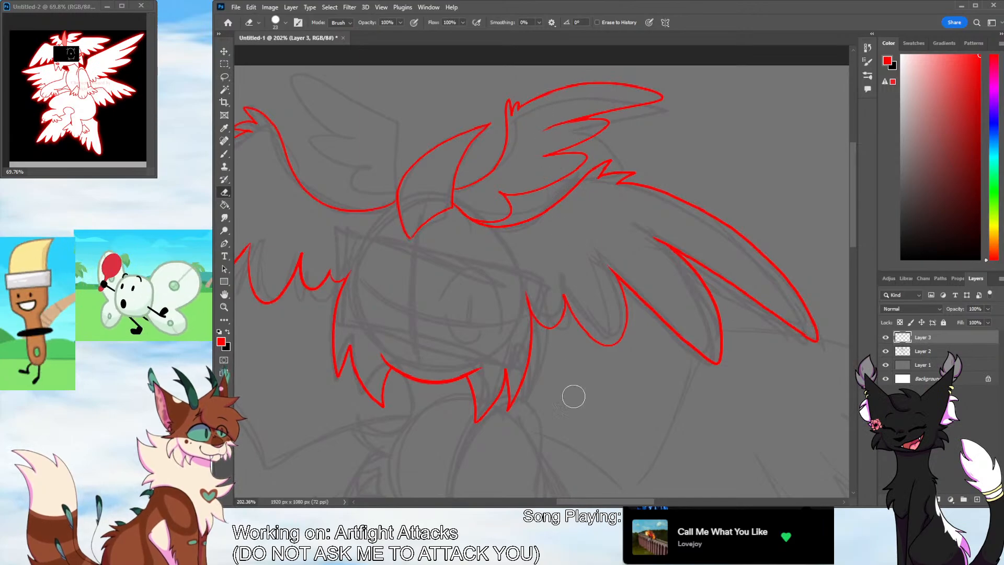
pyautogui.moveTo(575, 503); pyautogui.dragTo(546, 503)
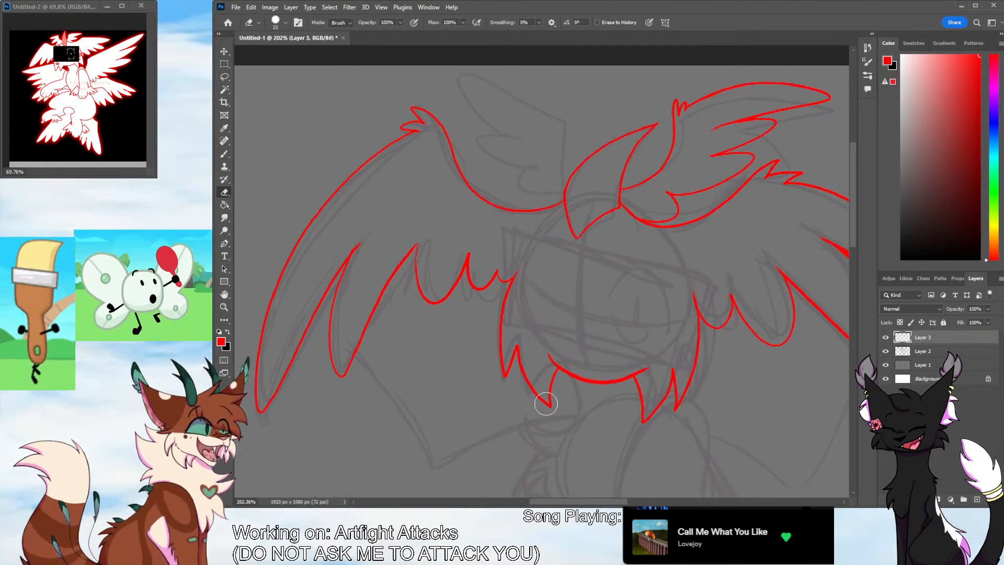
pyautogui.click(225, 155)
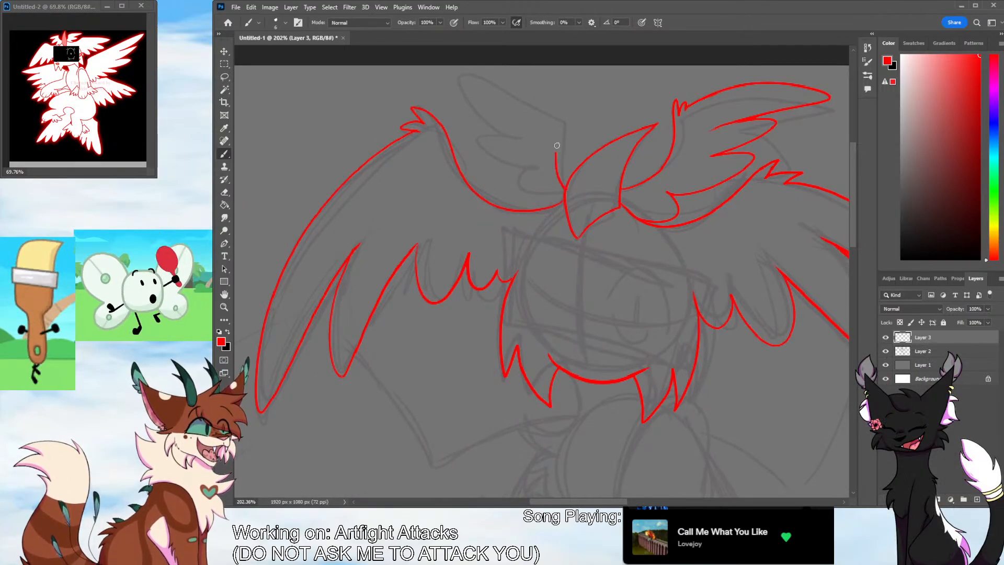
pyautogui.moveTo(566, 193)
pyautogui.mouseDown()
pyautogui.moveTo(569, 116)
pyautogui.moveTo(560, 128)
pyautogui.moveTo(521, 99)
pyautogui.moveTo(471, 90)
pyautogui.moveTo(528, 139)
pyautogui.moveTo(544, 193)
pyautogui.mouseUp()
pyautogui.hotkey('ctrl', 'z')
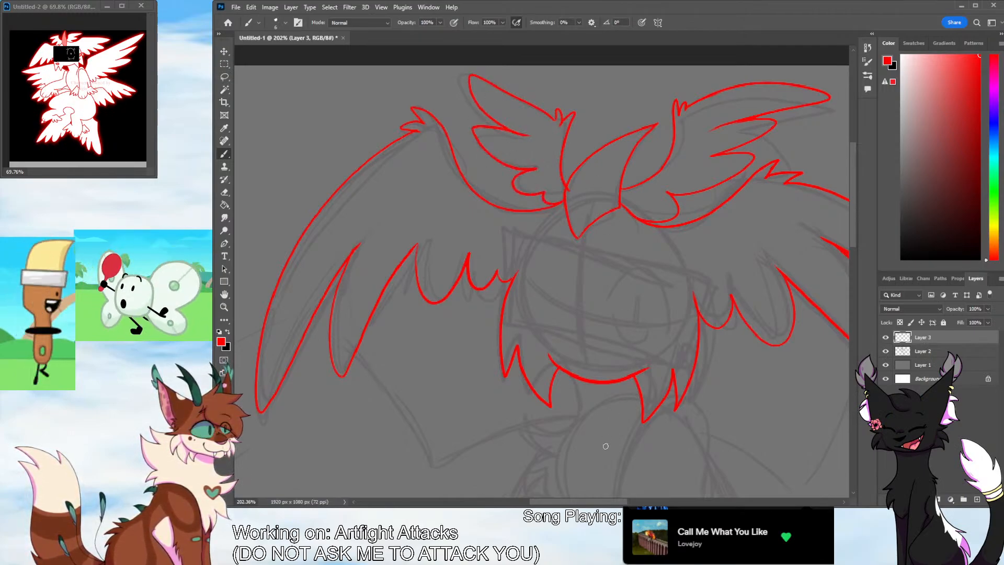
pyautogui.press('e')
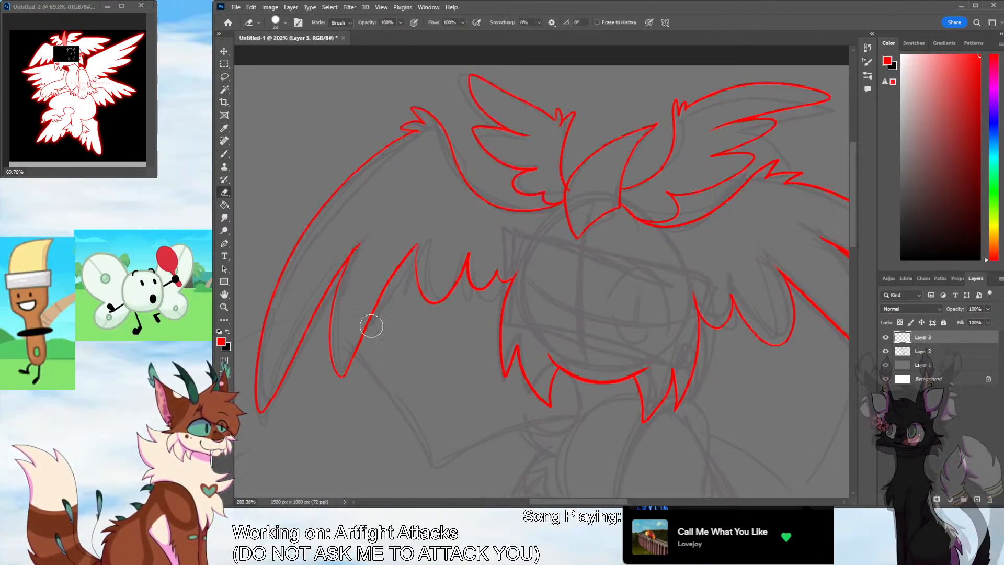
pyautogui.moveTo(570, 188)
pyautogui.mouseDown()
pyautogui.moveTo(558, 170)
pyautogui.moveTo(576, 105)
pyautogui.moveTo(524, 146)
pyautogui.moveTo(491, 150)
pyautogui.moveTo(497, 140)
pyautogui.moveTo(516, 179)
pyautogui.moveTo(547, 196)
pyautogui.mouseUp()
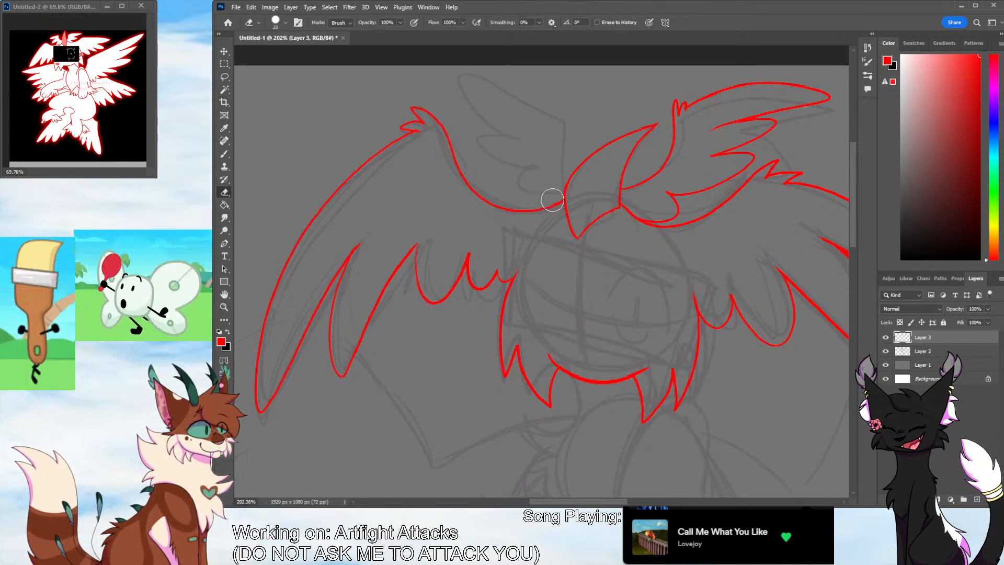
# Ink the small upper wing to the left of the crest with a tufted tip and layered feathers, cleaning up its feather lines
pyautogui.click(225, 155)
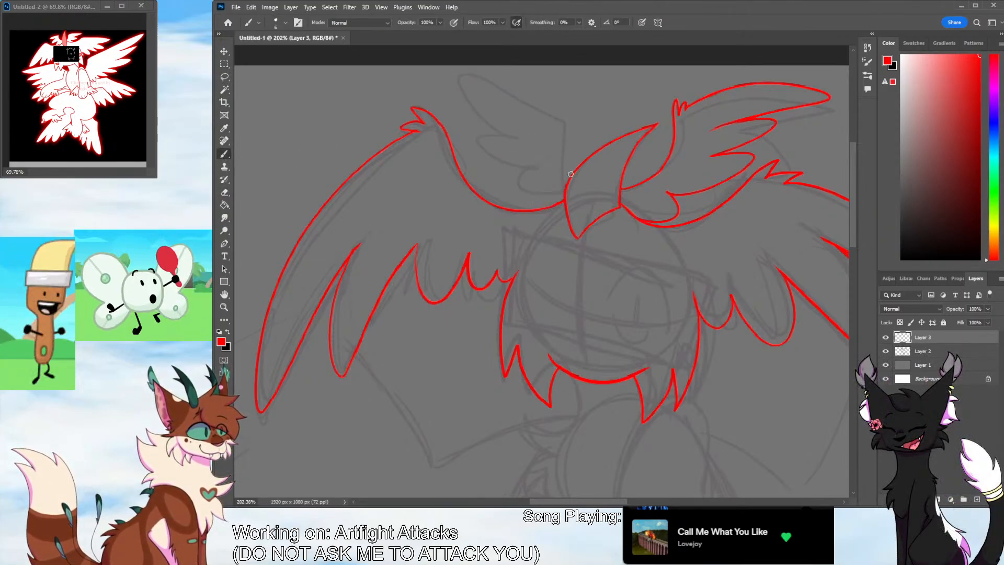
pyautogui.moveTo(566, 180)
pyautogui.mouseDown()
pyautogui.moveTo(544, 104)
pyautogui.moveTo(455, 97)
pyautogui.moveTo(500, 127)
pyautogui.moveTo(514, 155)
pyautogui.mouseUp()
pyautogui.moveTo(505, 153)
pyautogui.mouseDown()
pyautogui.moveTo(488, 164)
pyautogui.moveTo(536, 180)
pyautogui.mouseUp()
pyautogui.moveTo(535, 181)
pyautogui.mouseDown()
pyautogui.moveTo(565, 189)
pyautogui.moveTo(535, 186)
pyautogui.mouseUp()
pyautogui.hotkey('ctrl', 'z')
pyautogui.hotkey('ctrl', 'z')
pyautogui.hotkey('ctrl', 'z')
pyautogui.moveTo(534, 187)
pyautogui.mouseDown()
pyautogui.moveTo(492, 177)
pyautogui.moveTo(506, 158)
pyautogui.mouseUp()
pyautogui.moveTo(506, 158)
pyautogui.mouseDown()
pyautogui.moveTo(474, 112)
pyautogui.moveTo(495, 157)
pyautogui.moveTo(482, 174)
pyautogui.moveTo(564, 201)
pyautogui.mouseUp()
pyautogui.hotkey('ctrl', 'z')
pyautogui.press('e')
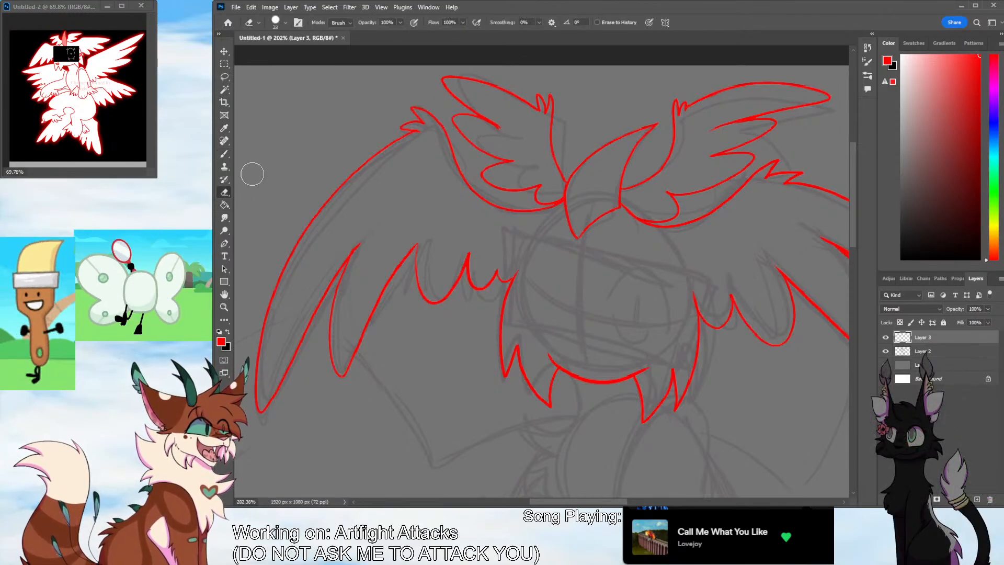
pyautogui.moveTo(505, 129); pyautogui.dragTo(505, 126)
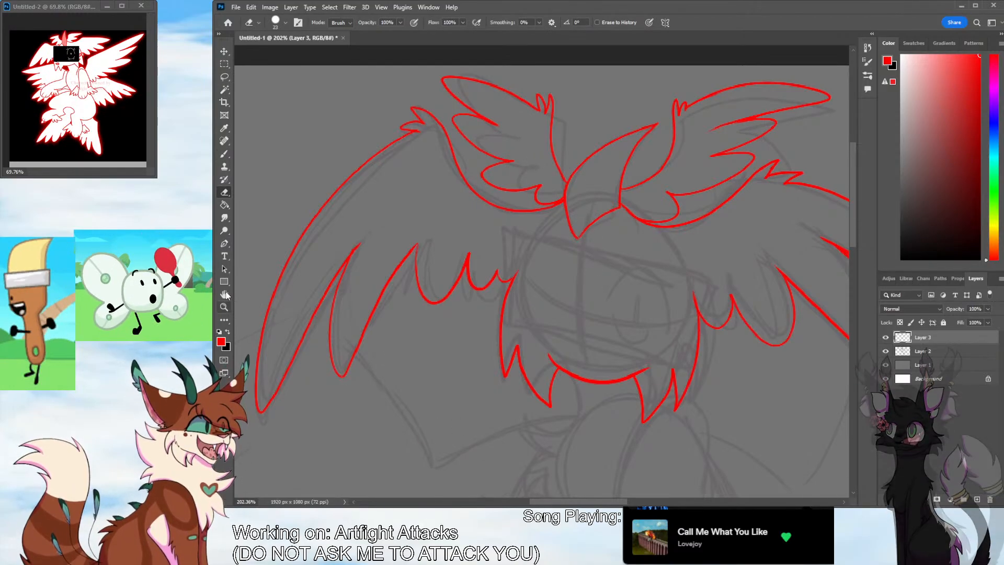
# Ink the neck line with the spiky shoulder fluff below the left cheek and the long inner curve of the right arm
pyautogui.press('z')
pyautogui.moveTo(600, 308); pyautogui.dragTo(468, 353)
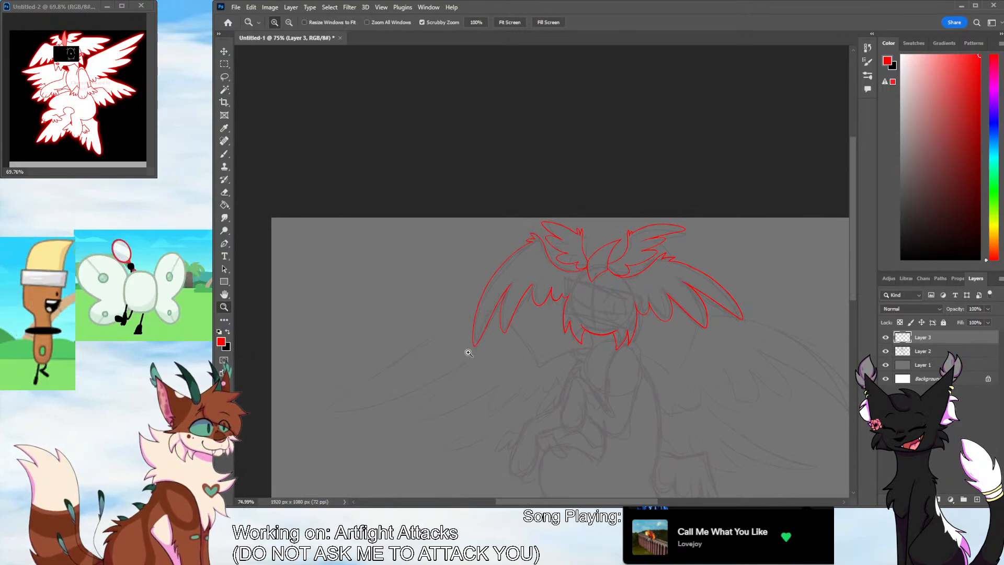
pyautogui.scroll(-3, 771, 305)
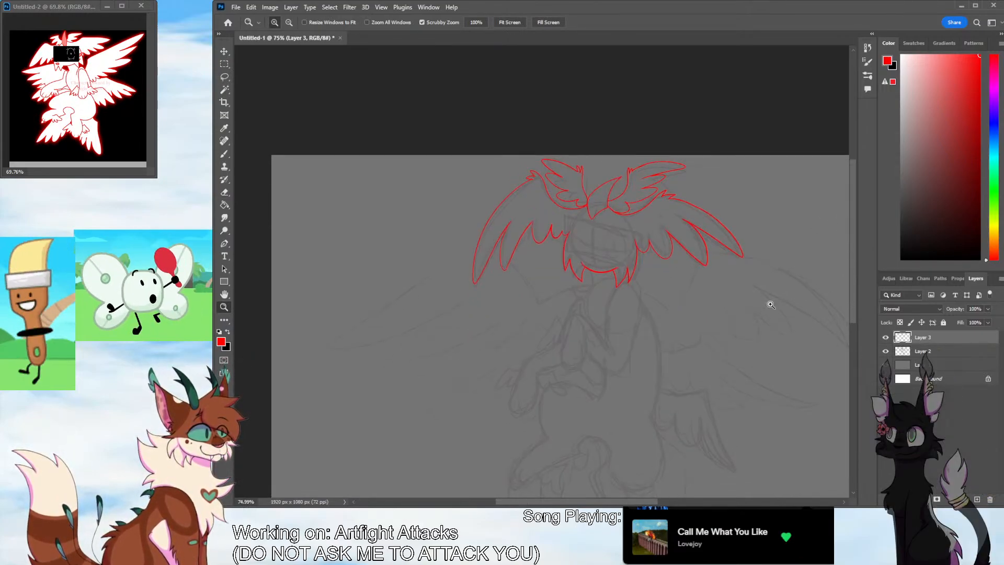
pyautogui.moveTo(852, 292); pyautogui.dragTo(851, 305)
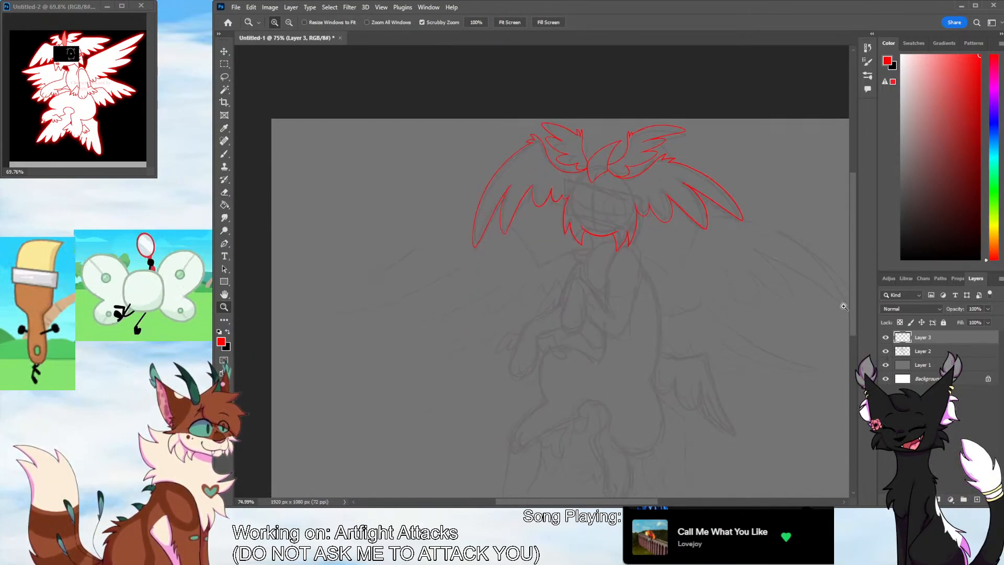
pyautogui.moveTo(609, 307); pyautogui.dragTo(709, 272)
pyautogui.moveTo(853, 277); pyautogui.dragTo(854, 264)
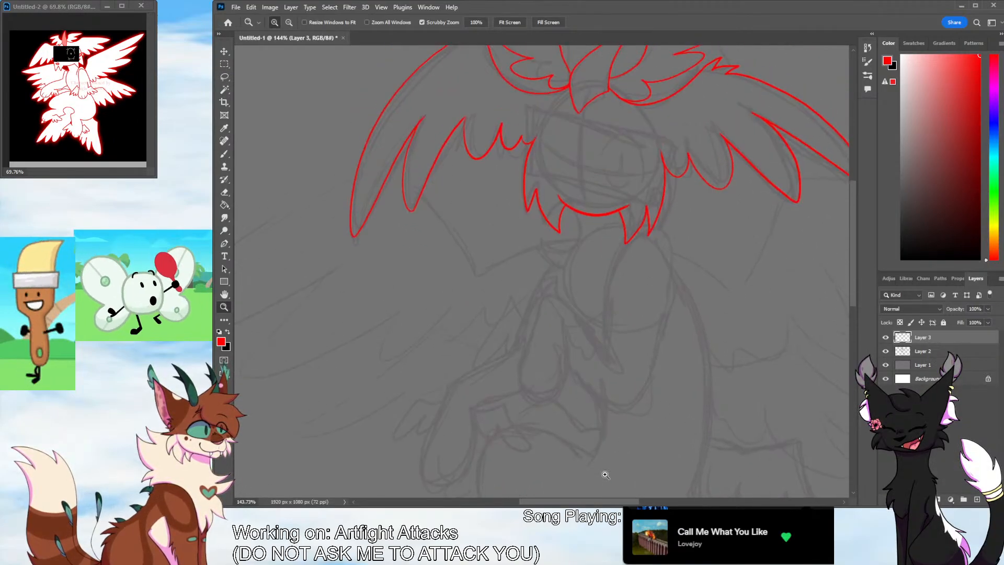
pyautogui.moveTo(599, 501); pyautogui.dragTo(615, 501)
pyautogui.moveTo(608, 418); pyautogui.dragTo(618, 406)
pyautogui.press('b')
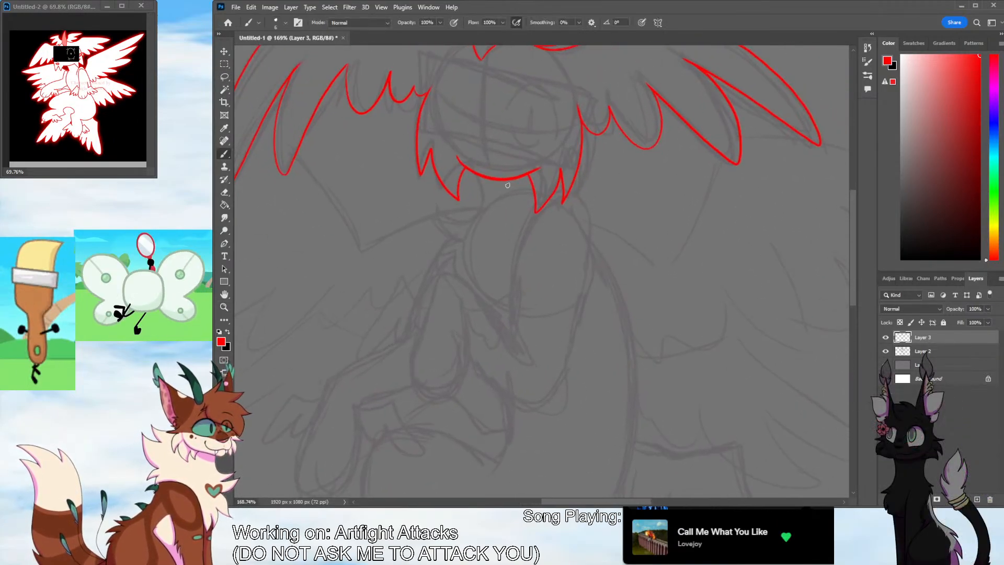
pyautogui.moveTo(477, 179)
pyautogui.mouseDown()
pyautogui.moveTo(468, 218)
pyautogui.moveTo(441, 204)
pyautogui.moveTo(450, 233)
pyautogui.moveTo(428, 271)
pyautogui.moveTo(449, 232)
pyautogui.moveTo(428, 262)
pyautogui.moveTo(444, 276)
pyautogui.mouseUp()
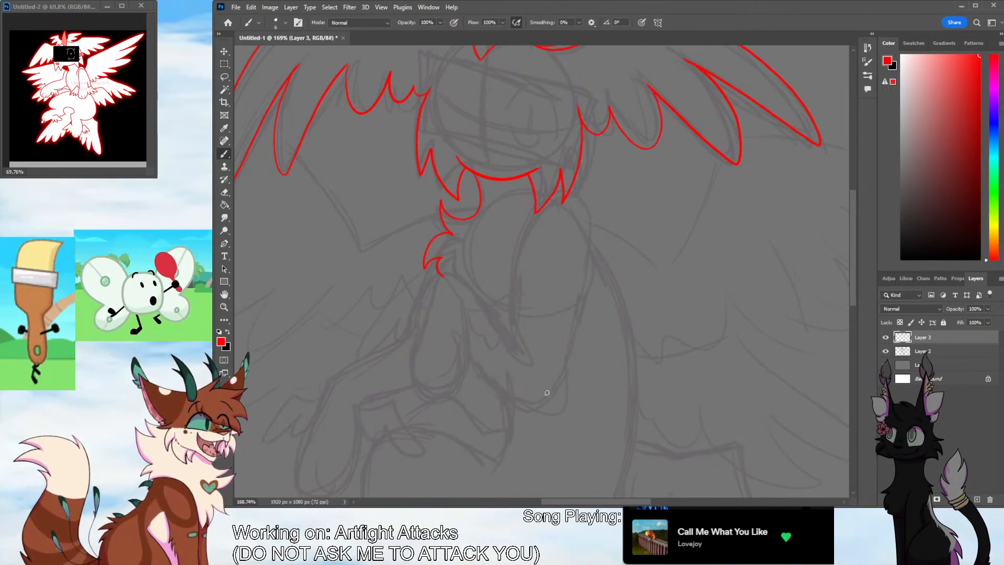
pyautogui.moveTo(533, 208); pyautogui.dragTo(518, 335)
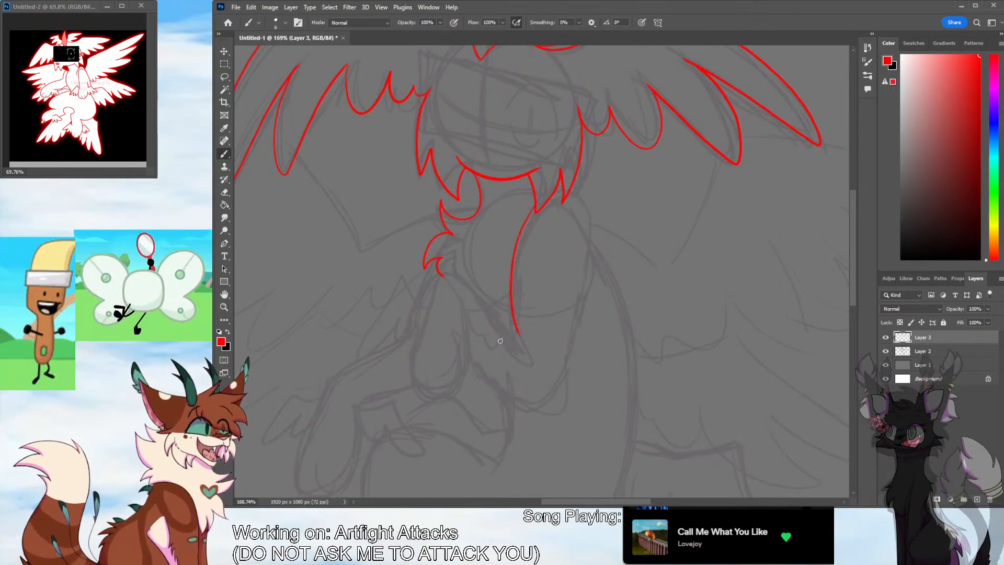
# Ink the hanging left forearm and paw with a small feathered wing on each side and fur tufts at its top
pyautogui.moveTo(423, 294)
pyautogui.mouseDown()
pyautogui.moveTo(409, 342)
pyautogui.moveTo(432, 400)
pyautogui.moveTo(460, 331)
pyautogui.mouseUp()
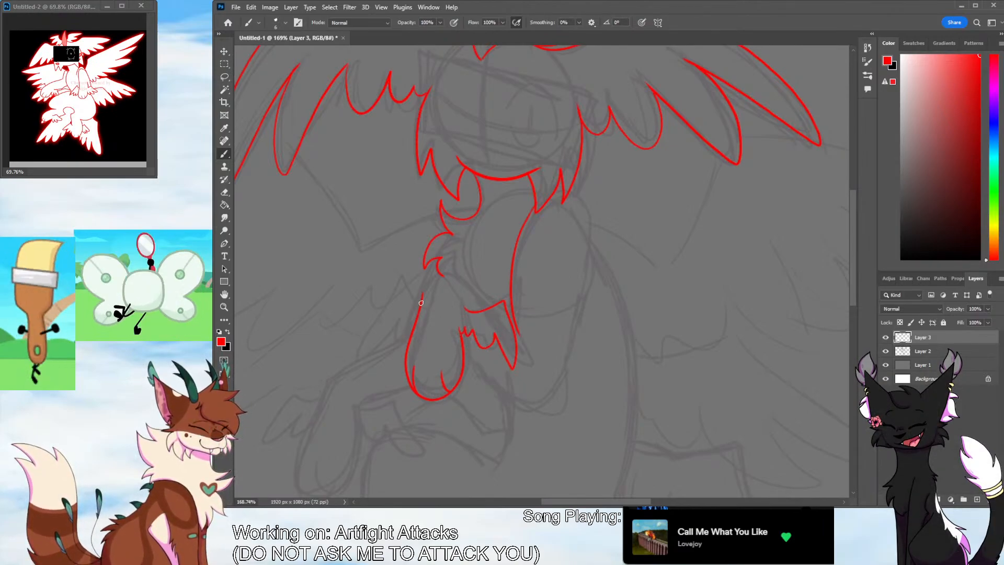
pyautogui.moveTo(421, 302)
pyautogui.mouseDown()
pyautogui.moveTo(380, 304)
pyautogui.moveTo(388, 323)
pyautogui.mouseUp()
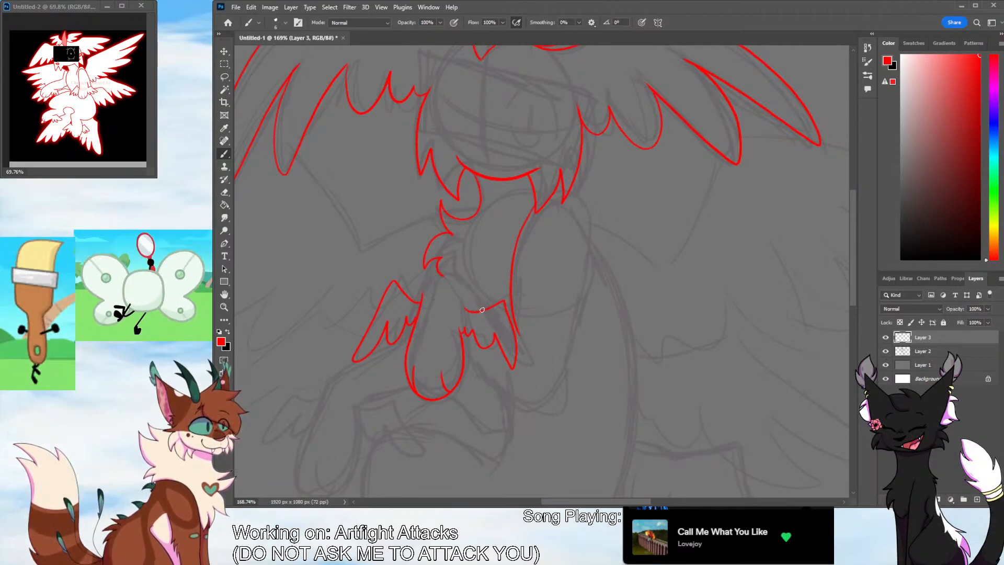
pyautogui.moveTo(482, 310); pyautogui.dragTo(425, 273)
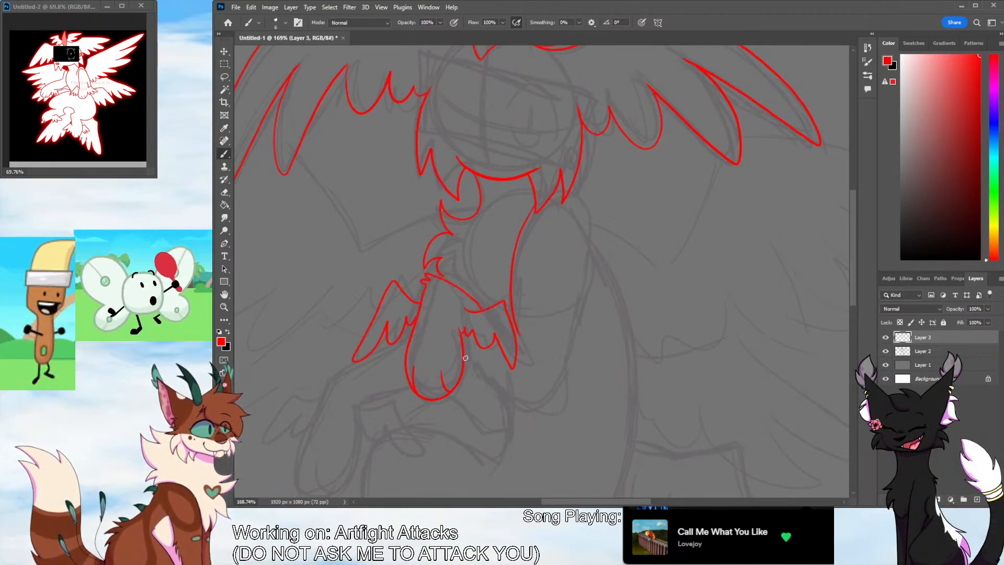
# Ink the outer line of the right arm with its tufted elbow and the curved body line with fur tufts below it
pyautogui.moveTo(465, 358)
pyautogui.mouseDown()
pyautogui.moveTo(539, 416)
pyautogui.moveTo(551, 410)
pyautogui.mouseUp()
pyautogui.hotkey('ctrl', 'z')
pyautogui.moveTo(582, 303); pyautogui.dragTo(543, 400)
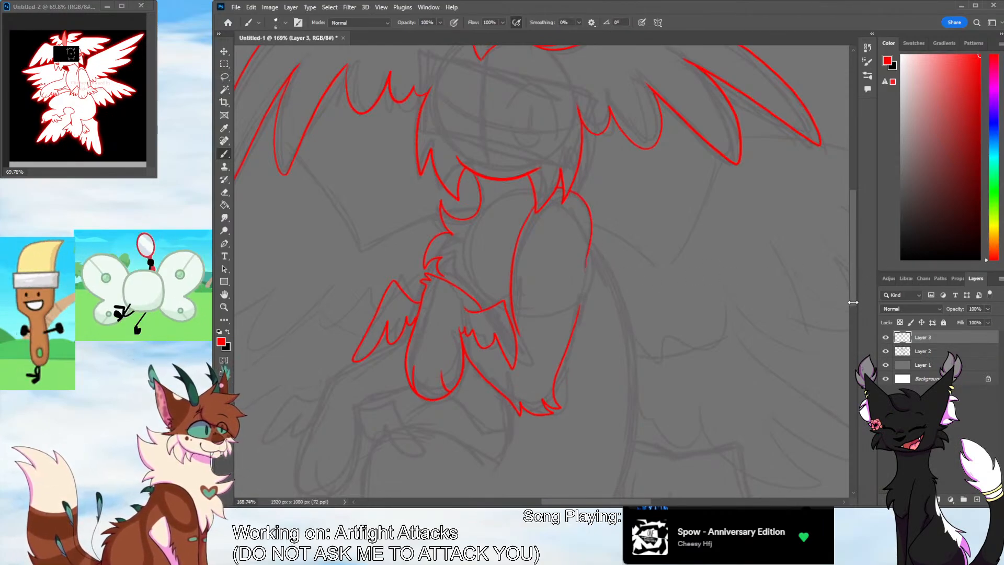
pyautogui.moveTo(852, 293); pyautogui.dragTo(852, 337)
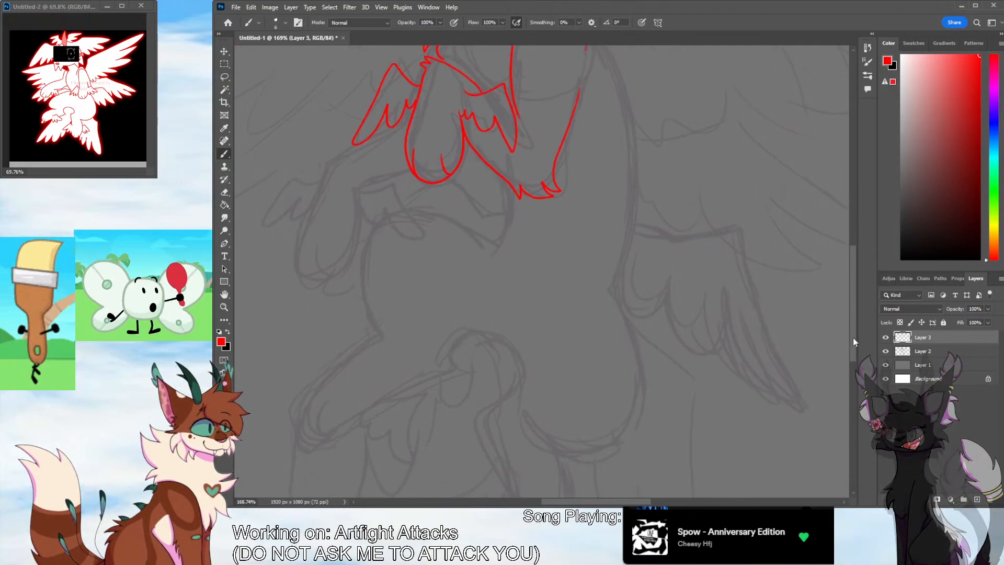
pyautogui.moveTo(856, 286); pyautogui.dragTo(821, 273)
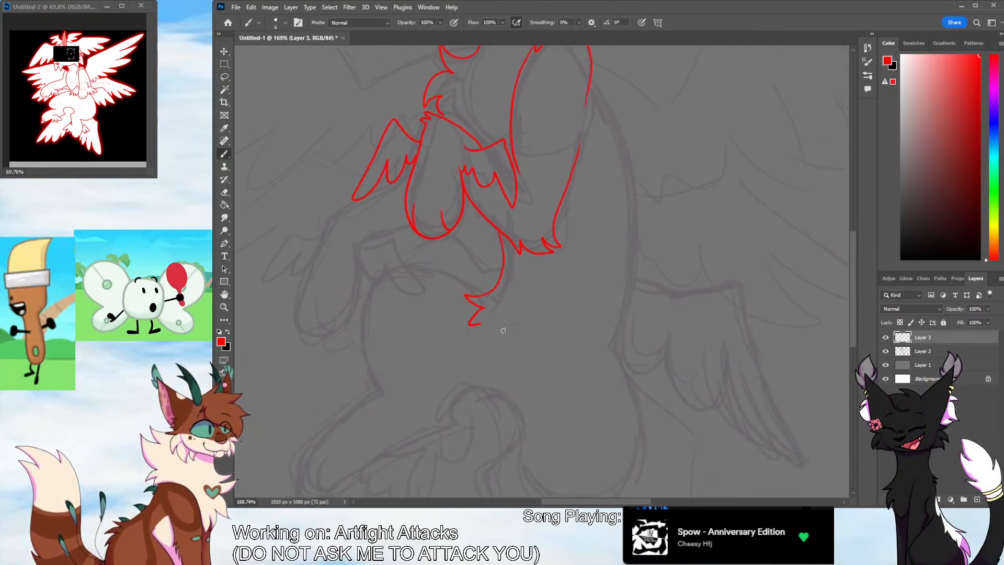
# Ink the lower left forearm and paw with a fur tuft at the bend and a small feathered wing on each side
pyautogui.hscroll(-5, 503, 330)
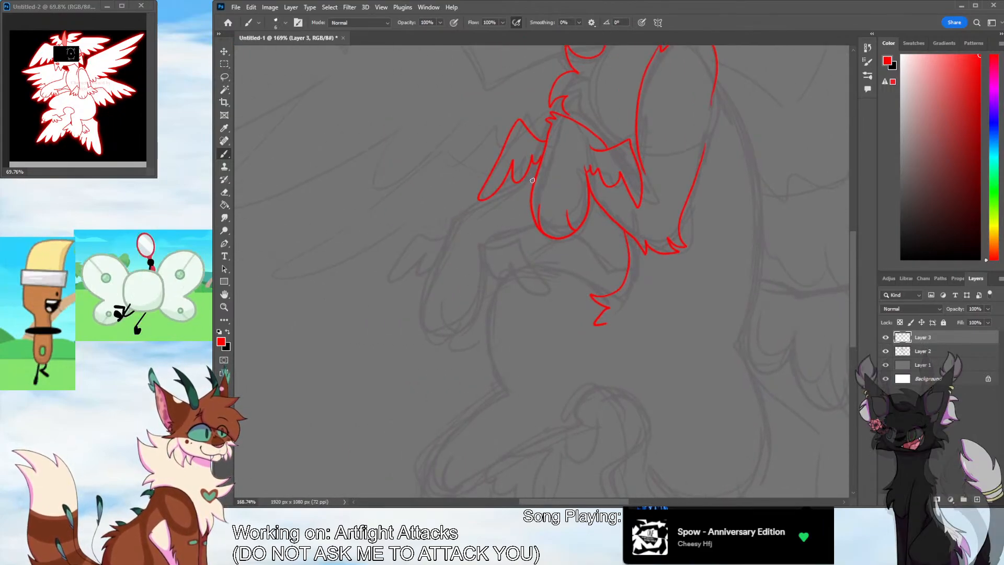
pyautogui.moveTo(533, 180)
pyautogui.mouseDown()
pyautogui.moveTo(446, 224)
pyautogui.moveTo(417, 327)
pyautogui.moveTo(487, 264)
pyautogui.moveTo(485, 247)
pyautogui.mouseUp()
pyautogui.moveTo(438, 299); pyautogui.dragTo(441, 331)
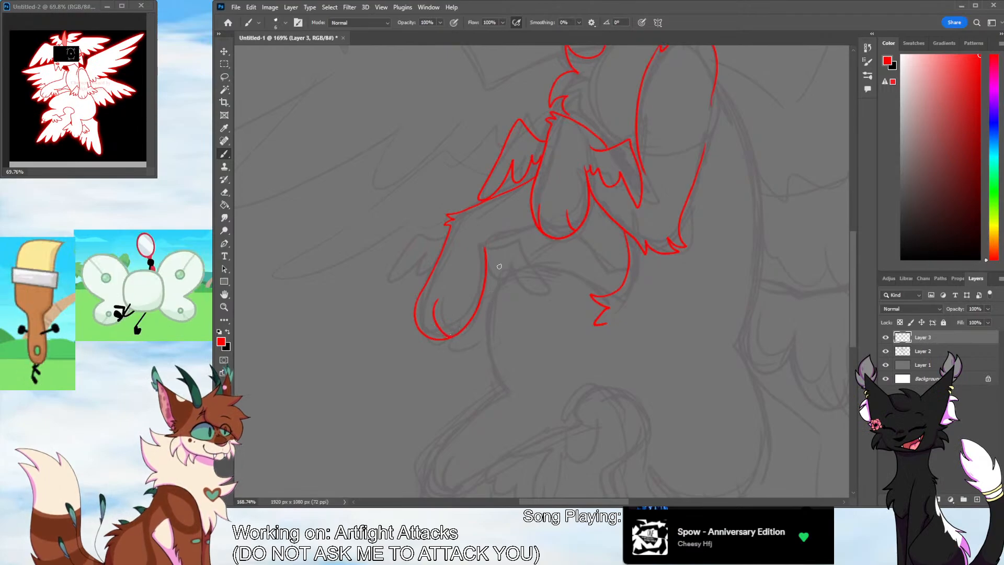
pyautogui.moveTo(493, 250)
pyautogui.mouseDown()
pyautogui.moveTo(531, 287)
pyautogui.moveTo(491, 274)
pyautogui.moveTo(486, 257)
pyautogui.moveTo(381, 275)
pyautogui.moveTo(416, 258)
pyautogui.moveTo(438, 263)
pyautogui.mouseUp()
pyautogui.moveTo(525, 229); pyautogui.dragTo(540, 225)
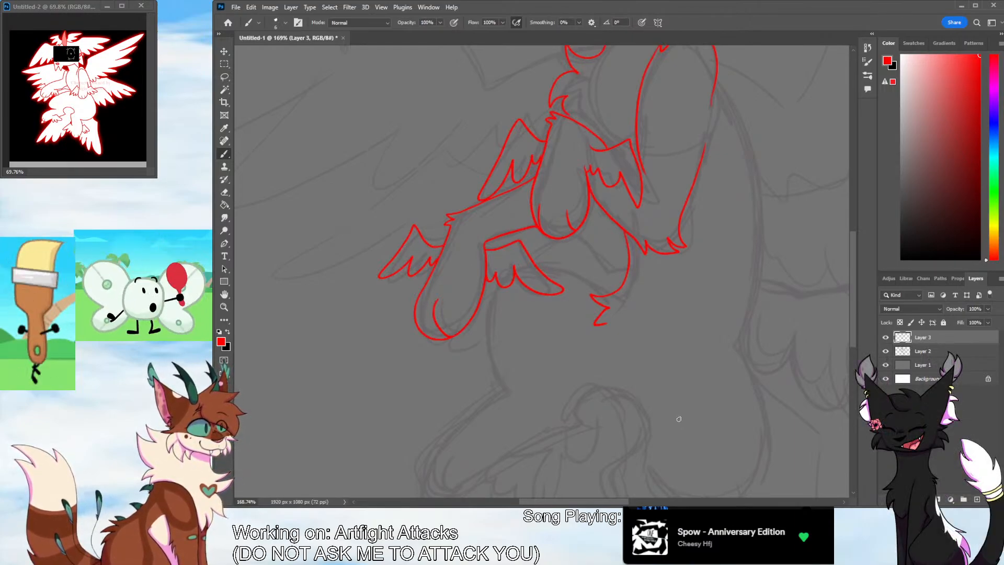
# Ink the line under the forearm, the left body edge, and the extended left leg with its small feathered wing and rounded, tufted end
pyautogui.scroll(-3, 848, 293)
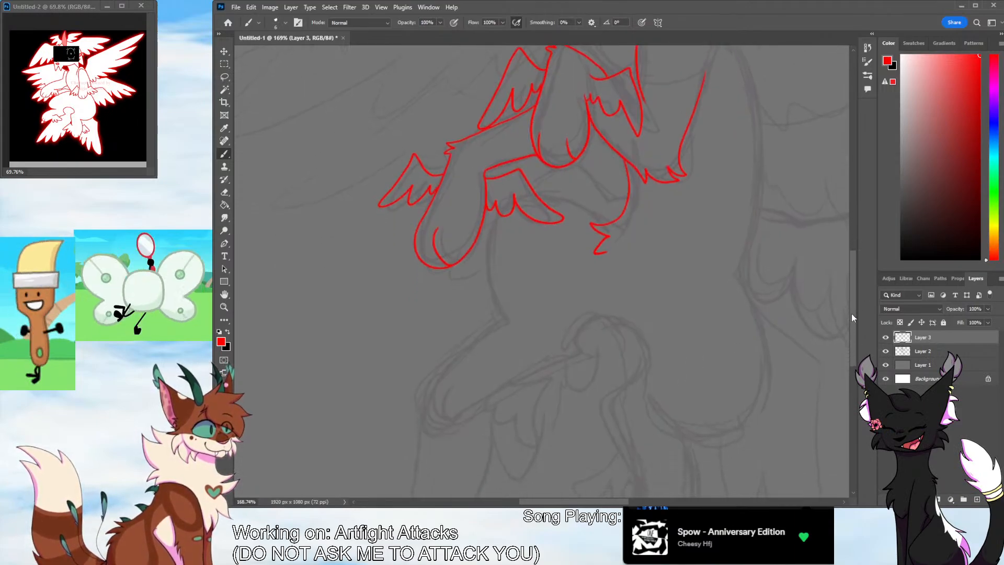
pyautogui.moveTo(612, 204); pyautogui.dragTo(571, 185)
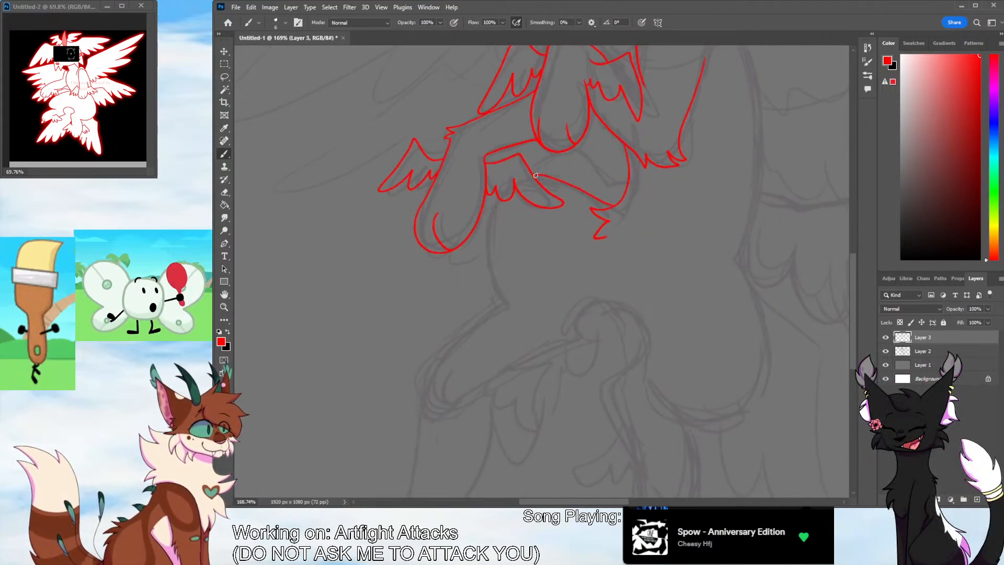
pyautogui.hotkey('ctrl', 'z')
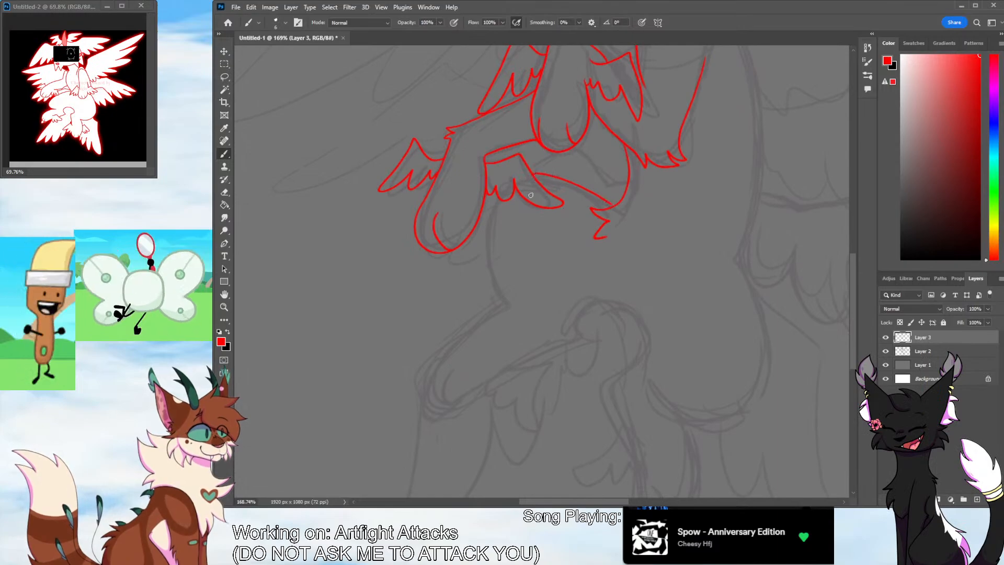
pyautogui.moveTo(496, 196)
pyautogui.mouseDown()
pyautogui.moveTo(486, 264)
pyautogui.moveTo(508, 306)
pyautogui.moveTo(429, 353)
pyautogui.moveTo(424, 404)
pyautogui.moveTo(490, 378)
pyautogui.moveTo(550, 373)
pyautogui.moveTo(541, 445)
pyautogui.moveTo(503, 403)
pyautogui.mouseUp()
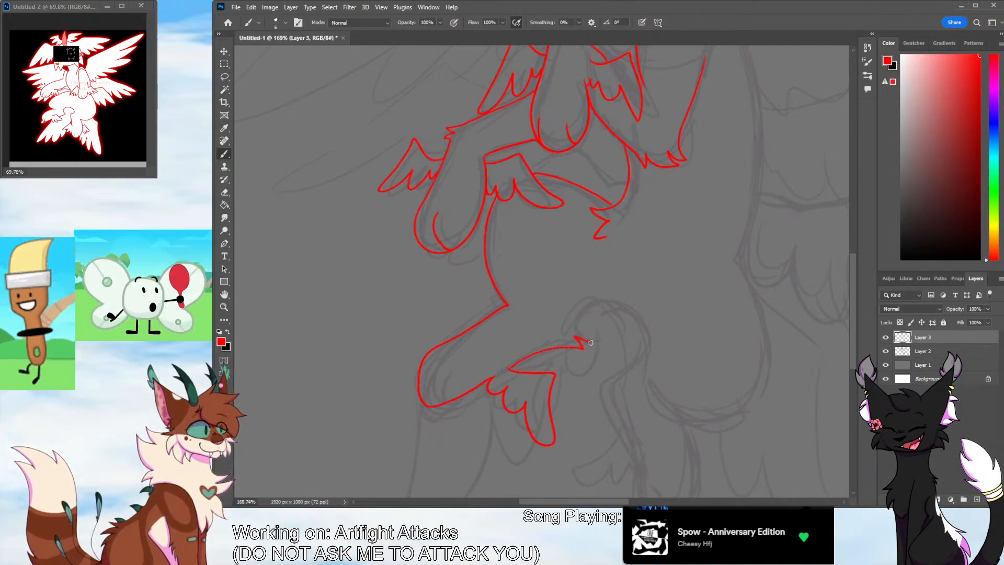
pyautogui.moveTo(591, 342)
pyautogui.mouseDown()
pyautogui.moveTo(645, 319)
pyautogui.moveTo(604, 369)
pyautogui.mouseUp()
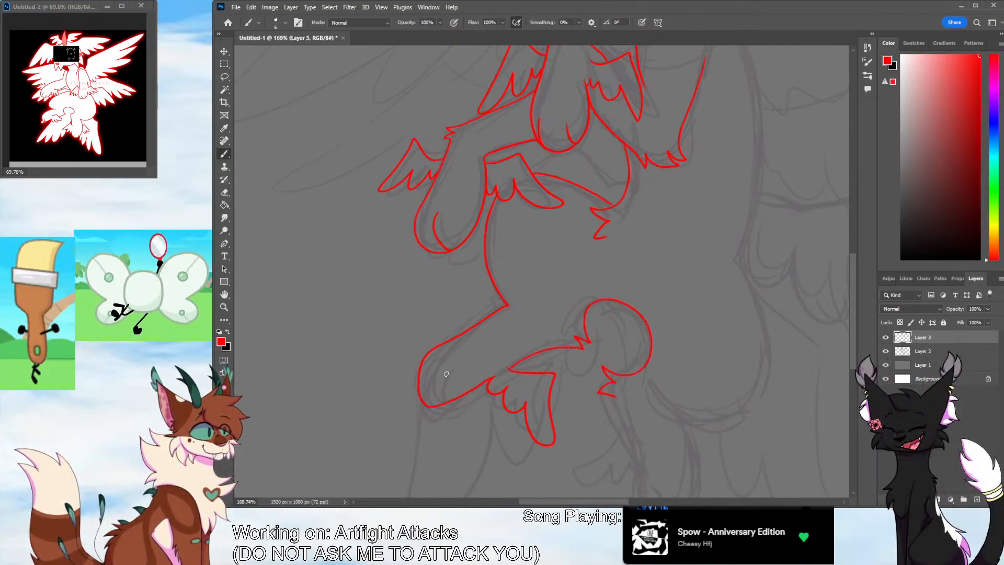
# Ink the rounded lower body curve and the hanging lower leg with toe lines and a small feathered wing on each side
pyautogui.moveTo(555, 500); pyautogui.dragTo(589, 501)
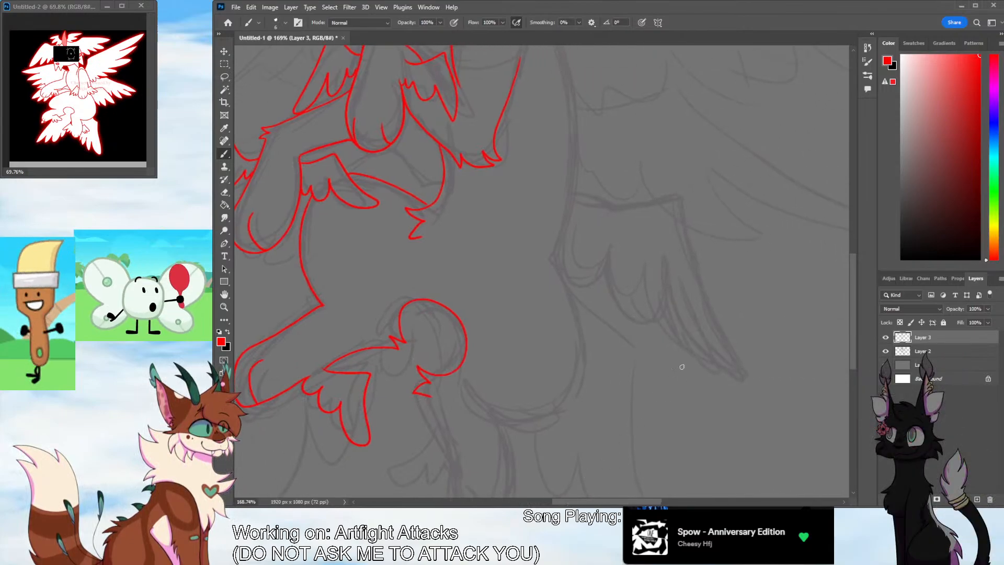
pyautogui.moveTo(852, 299); pyautogui.dragTo(850, 318)
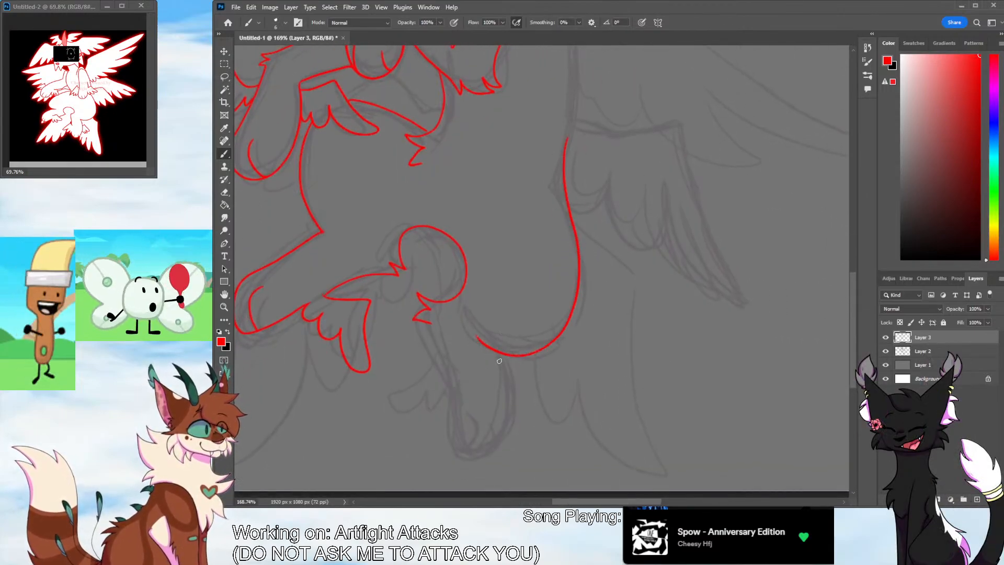
pyautogui.moveTo(428, 324)
pyautogui.mouseDown()
pyautogui.moveTo(459, 473)
pyautogui.moveTo(500, 389)
pyautogui.mouseUp()
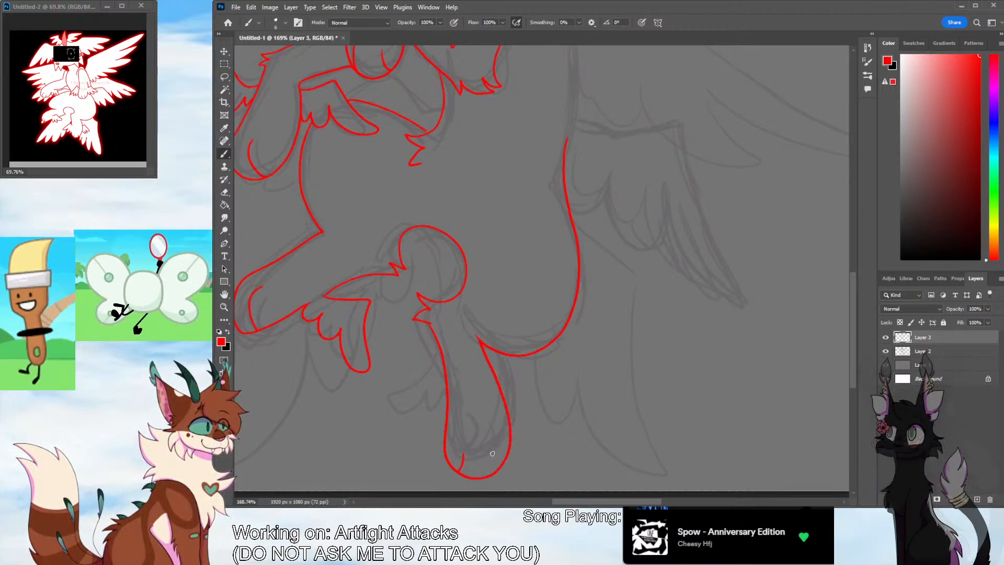
pyautogui.moveTo(494, 453); pyautogui.dragTo(492, 472)
pyautogui.moveTo(447, 398)
pyautogui.mouseDown()
pyautogui.moveTo(417, 378)
pyautogui.moveTo(388, 430)
pyautogui.moveTo(430, 398)
pyautogui.moveTo(407, 376)
pyautogui.moveTo(367, 440)
pyautogui.moveTo(409, 410)
pyautogui.moveTo(426, 425)
pyautogui.mouseUp()
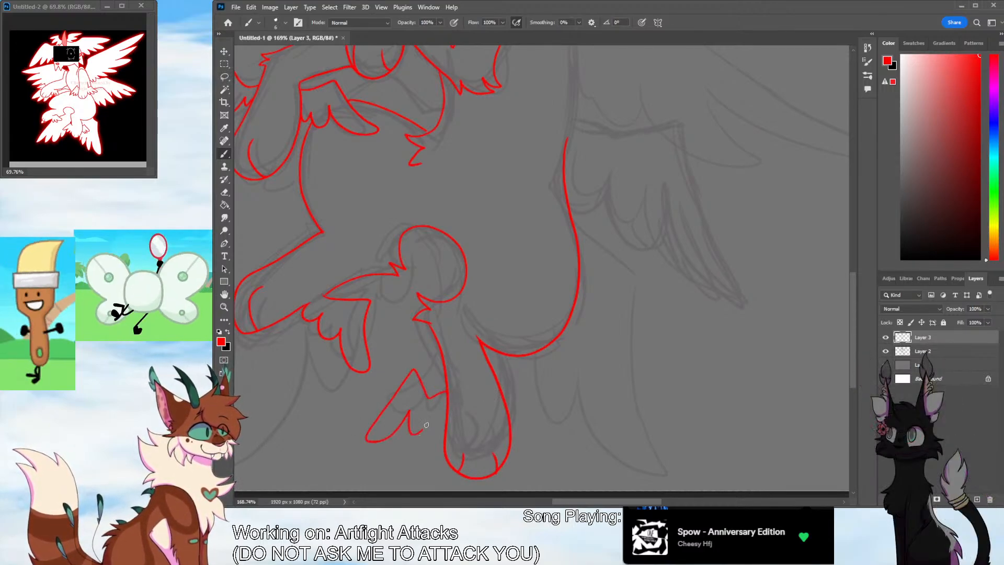
pyautogui.moveTo(502, 392)
pyautogui.mouseDown()
pyautogui.moveTo(537, 363)
pyautogui.moveTo(576, 425)
pyautogui.moveTo(544, 417)
pyautogui.mouseUp()
pyautogui.click(224, 307)
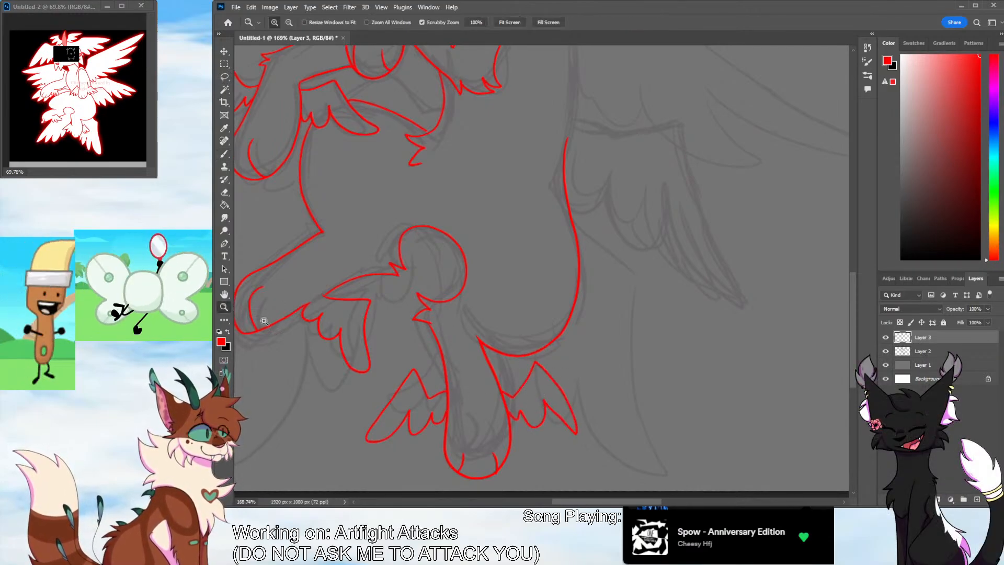
pyautogui.moveTo(626, 292); pyautogui.dragTo(674, 282)
pyautogui.press('e')
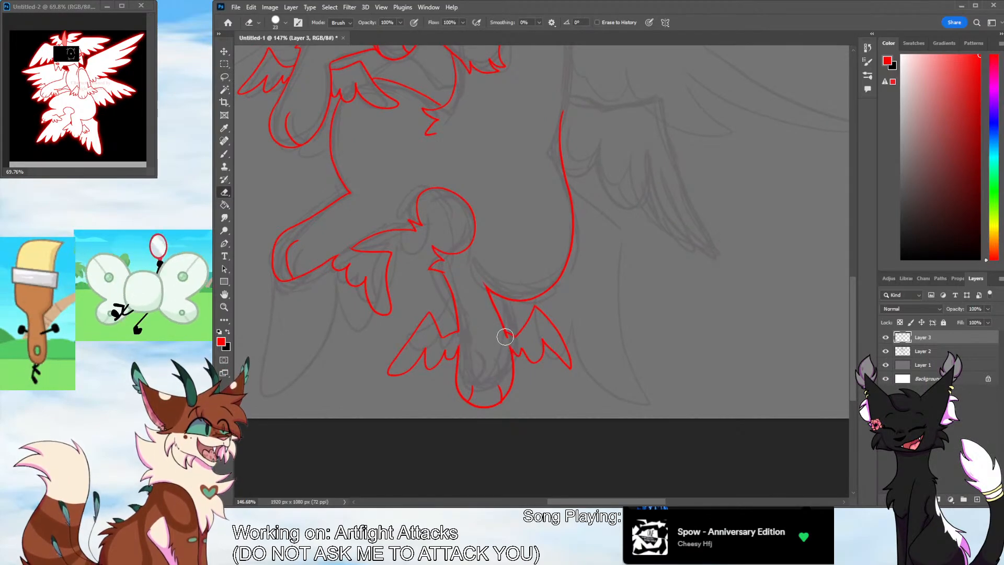
# Ink the long back line from behind the right shoulder down to the lower body curve, redrawing it as a smoother stroke
pyautogui.click(225, 307)
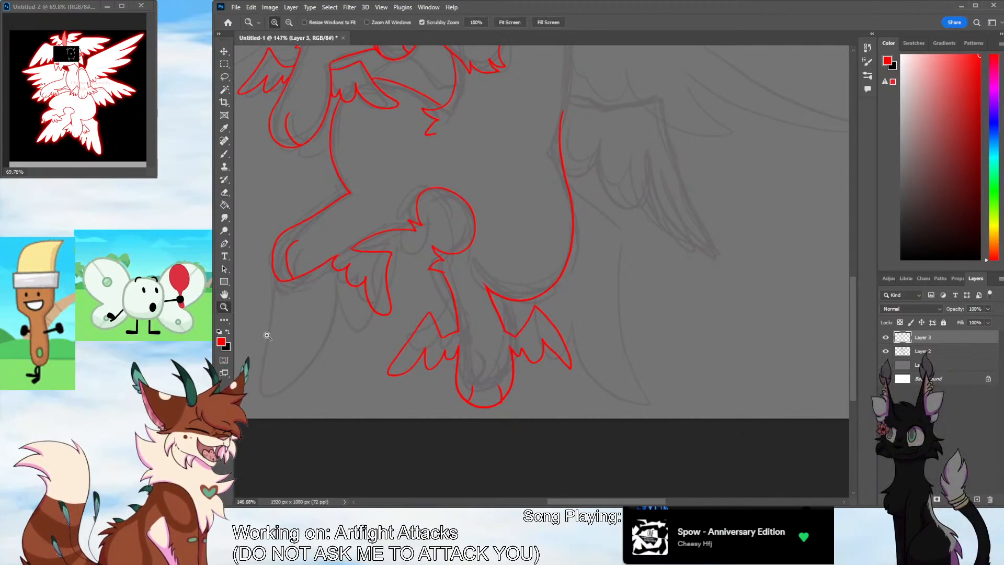
pyautogui.moveTo(527, 297); pyautogui.dragTo(460, 298)
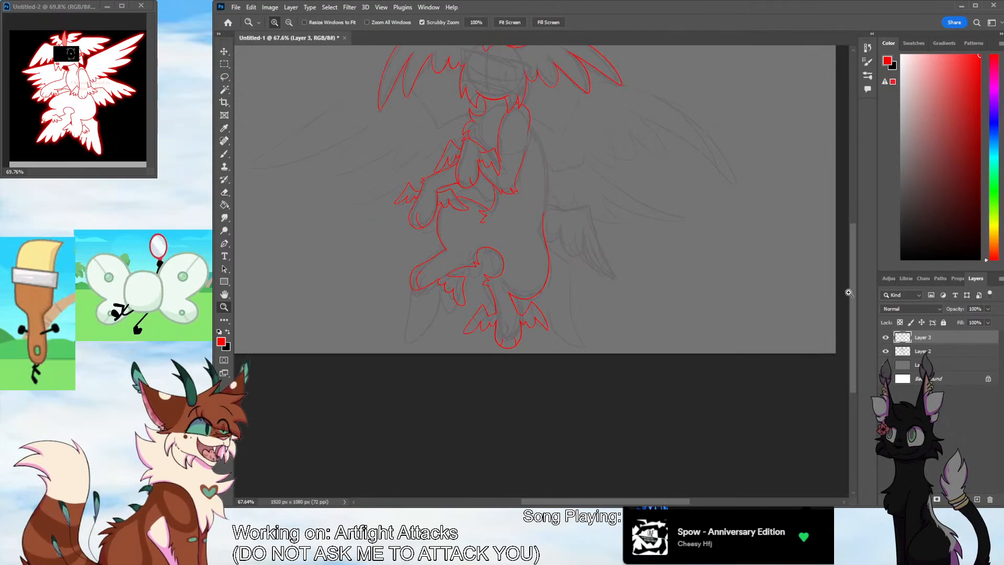
pyautogui.moveTo(847, 293); pyautogui.dragTo(854, 182)
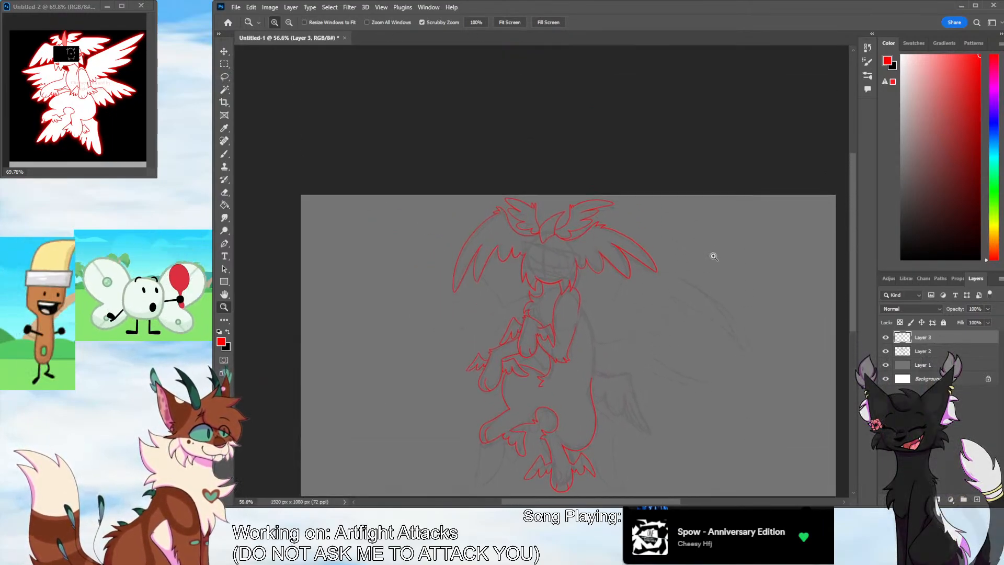
pyautogui.moveTo(631, 337); pyautogui.dragTo(669, 301)
pyautogui.press('b')
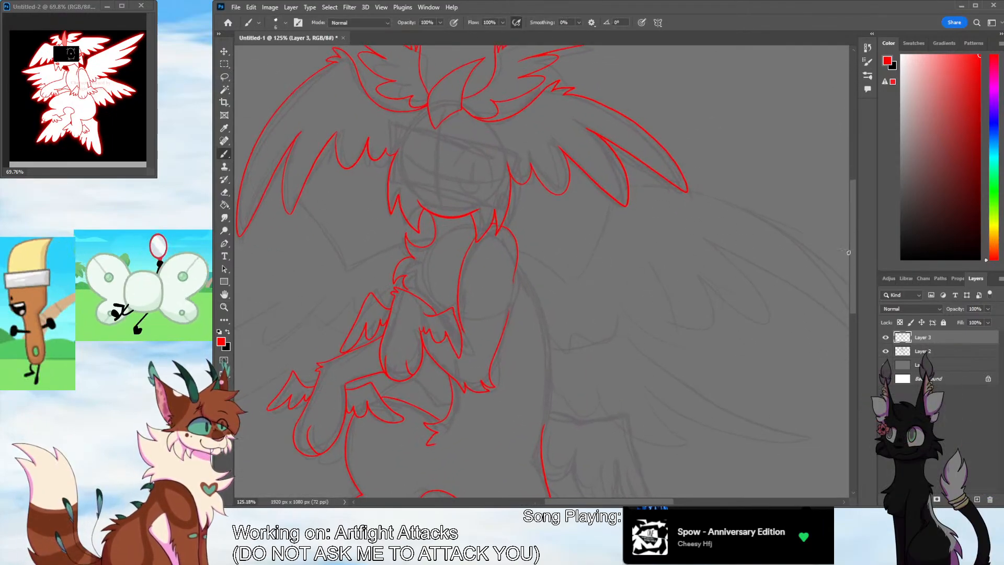
pyautogui.scroll(-5, 848, 290)
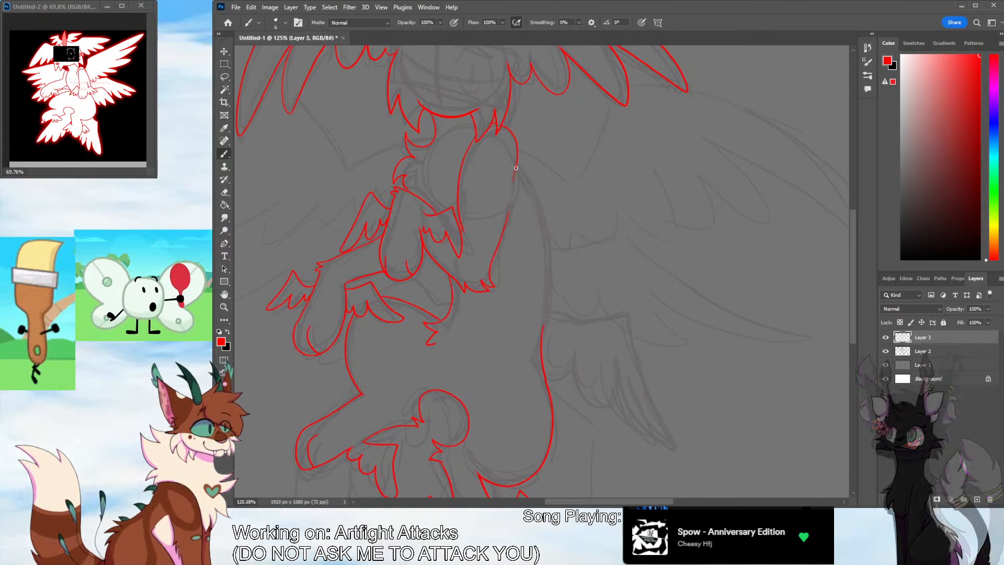
pyautogui.press('z')
pyautogui.scroll(-6, 617, 356)
pyautogui.moveTo(617, 355); pyautogui.dragTo(648, 325)
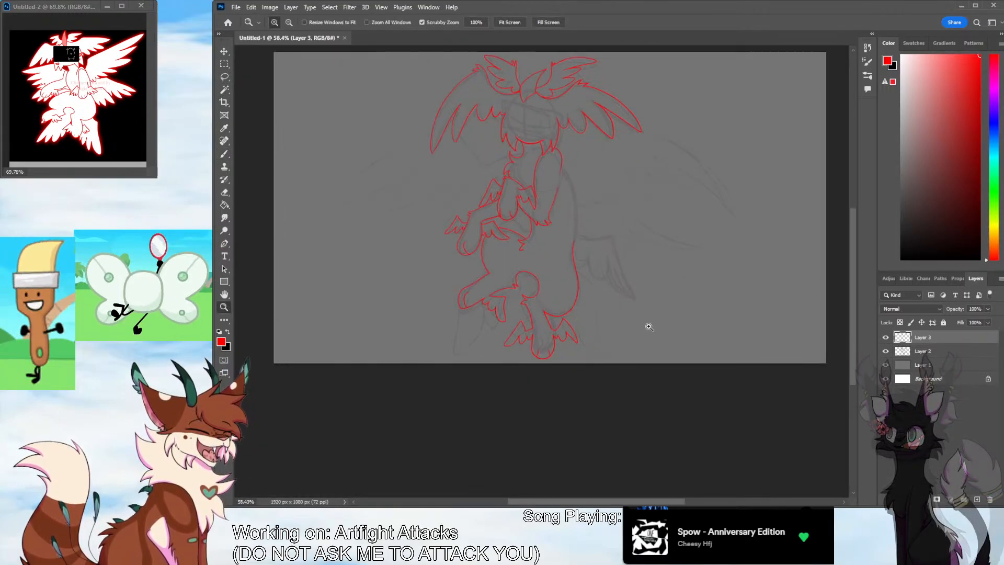
pyautogui.moveTo(853, 303); pyautogui.dragTo(852, 266)
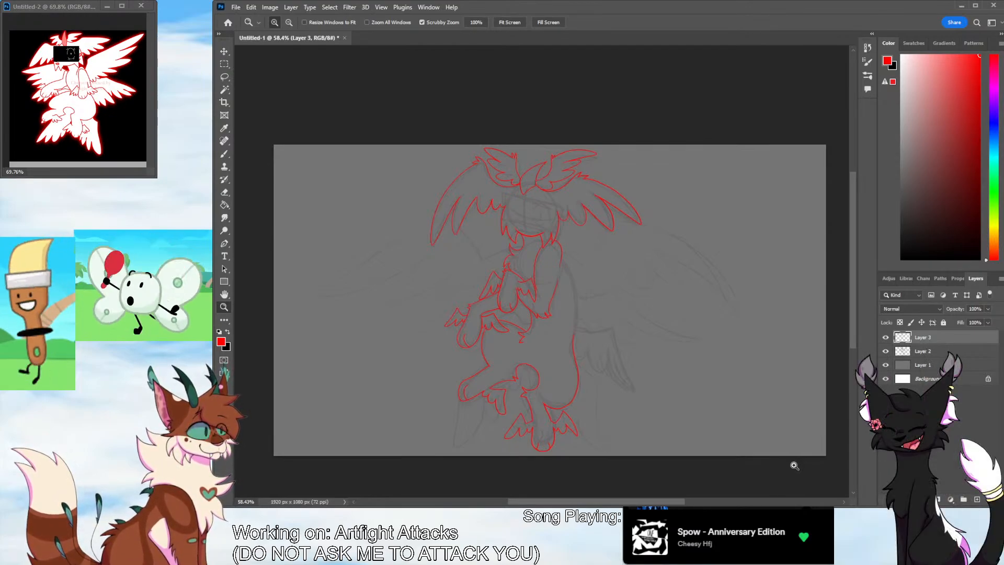
pyautogui.moveTo(622, 275); pyautogui.dragTo(651, 252)
pyautogui.press('b')
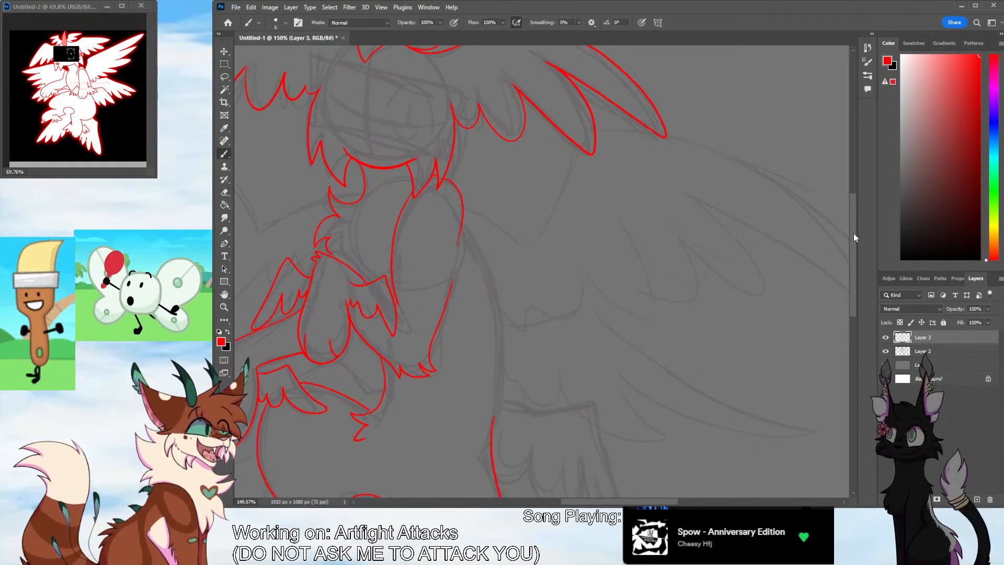
pyautogui.scroll(-3, 540, 191)
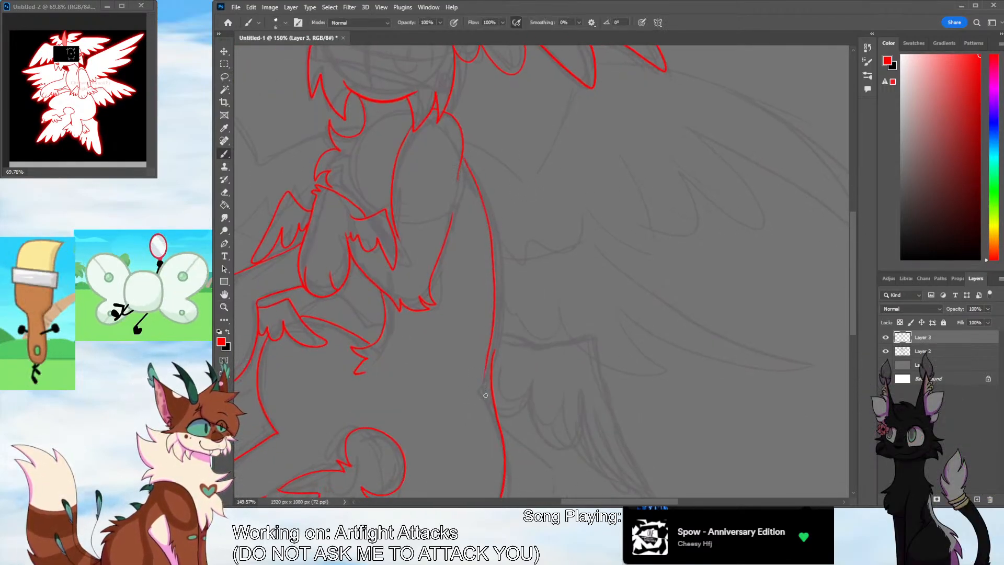
pyautogui.moveTo(465, 158)
pyautogui.mouseDown()
pyautogui.moveTo(489, 228)
pyautogui.moveTo(503, 417)
pyautogui.mouseUp()
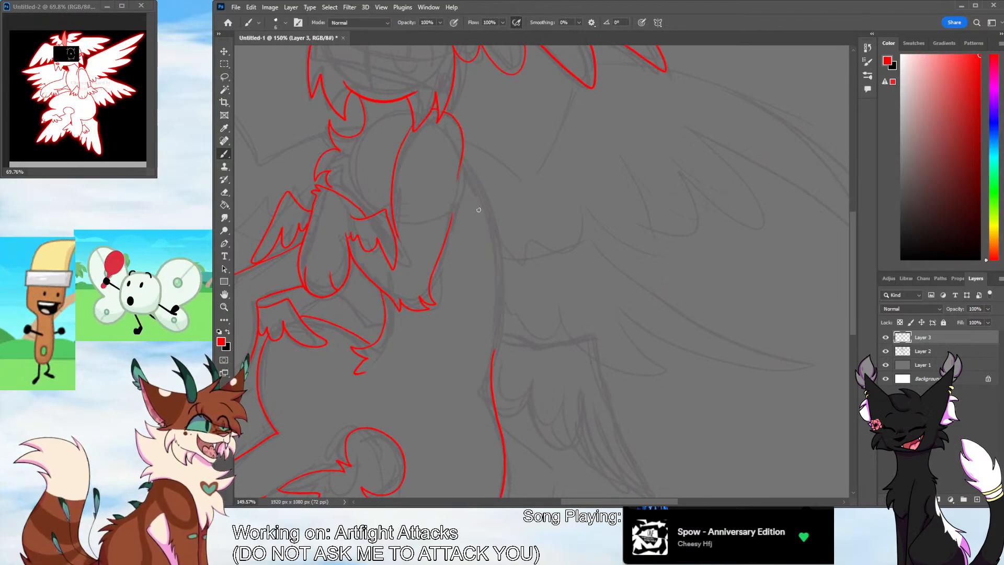
pyautogui.moveTo(464, 159)
pyautogui.mouseDown()
pyautogui.moveTo(498, 268)
pyautogui.moveTo(493, 360)
pyautogui.mouseUp()
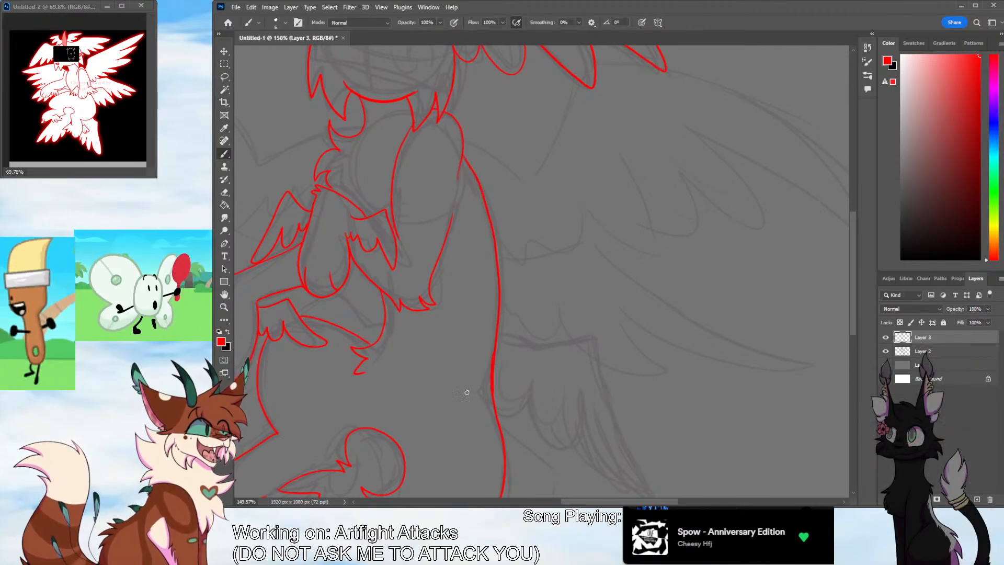
# Ink the two large lower wings behind the legs, one on each side of the body, with pointed tips and scalloped feathers
pyautogui.click(226, 308)
pyautogui.moveTo(586, 337); pyautogui.dragTo(546, 324)
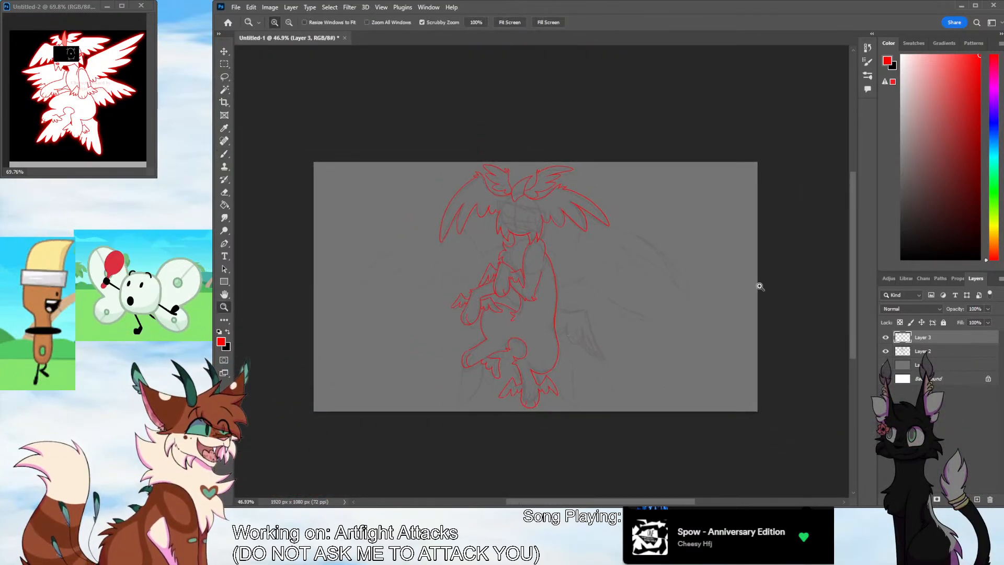
pyautogui.moveTo(855, 261); pyautogui.dragTo(855, 252)
pyautogui.moveTo(617, 410); pyautogui.dragTo(653, 385)
pyautogui.moveTo(854, 295); pyautogui.dragTo(845, 322)
pyautogui.moveTo(685, 503); pyautogui.dragTo(667, 502)
pyautogui.moveTo(691, 382); pyautogui.dragTo(682, 380)
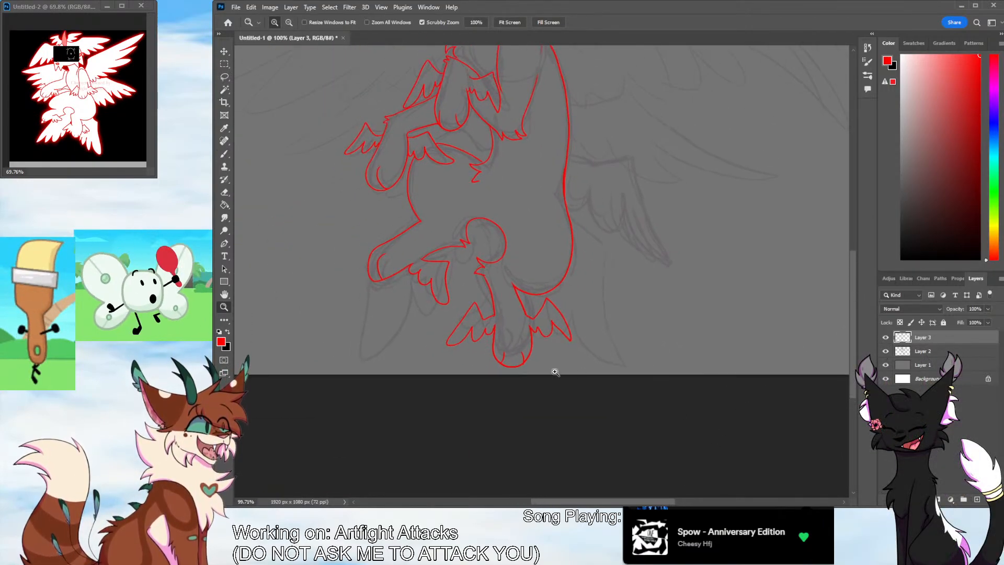
pyautogui.click(224, 154)
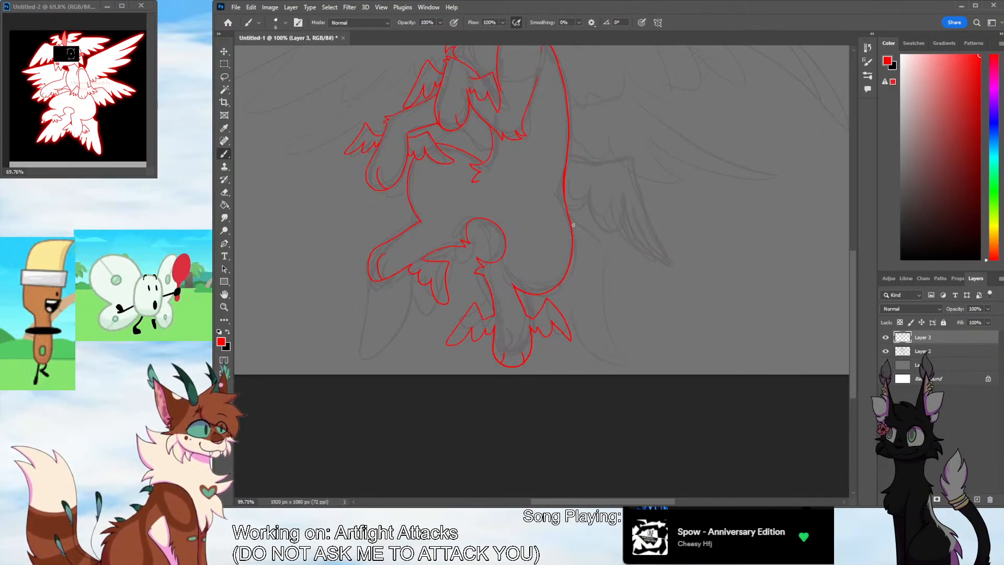
pyautogui.moveTo(573, 225)
pyautogui.mouseDown()
pyautogui.moveTo(659, 291)
pyautogui.moveTo(656, 361)
pyautogui.mouseUp()
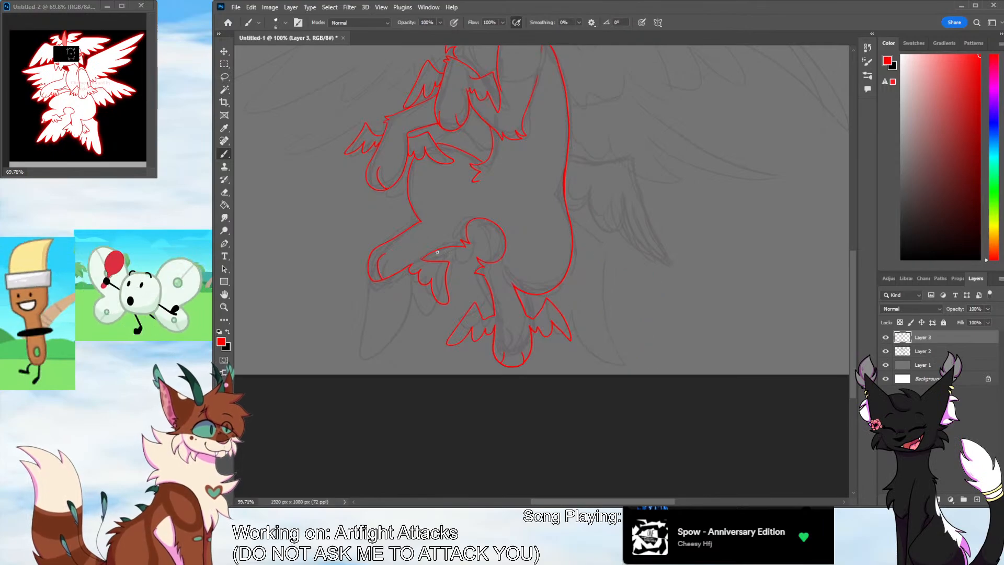
pyautogui.moveTo(418, 220)
pyautogui.mouseDown()
pyautogui.moveTo(357, 247)
pyautogui.moveTo(310, 348)
pyautogui.moveTo(393, 294)
pyautogui.mouseUp()
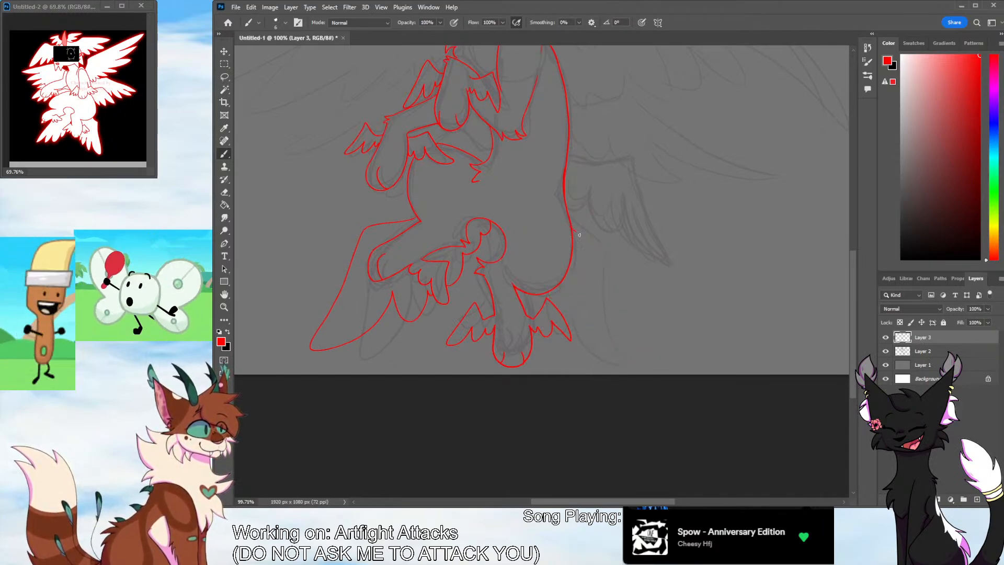
pyautogui.moveTo(570, 300); pyautogui.dragTo(546, 296)
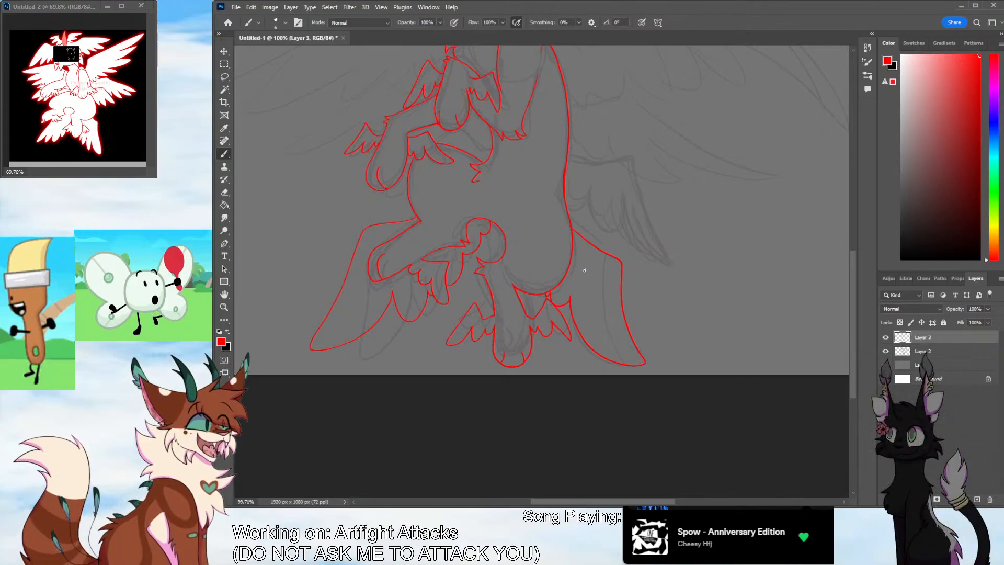
pyautogui.press('z')
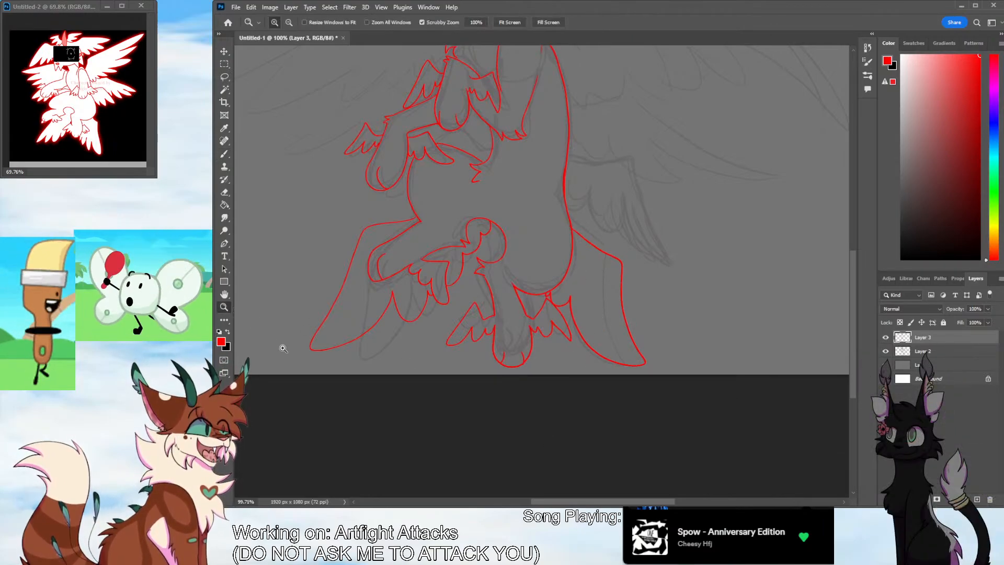
# Ink the large upper wing on the left side of the body, with a straight top edge and long pointed feathers
pyautogui.moveTo(596, 317); pyautogui.dragTo(465, 350)
pyautogui.moveTo(854, 299); pyautogui.dragTo(852, 249)
pyautogui.click(581, 337)
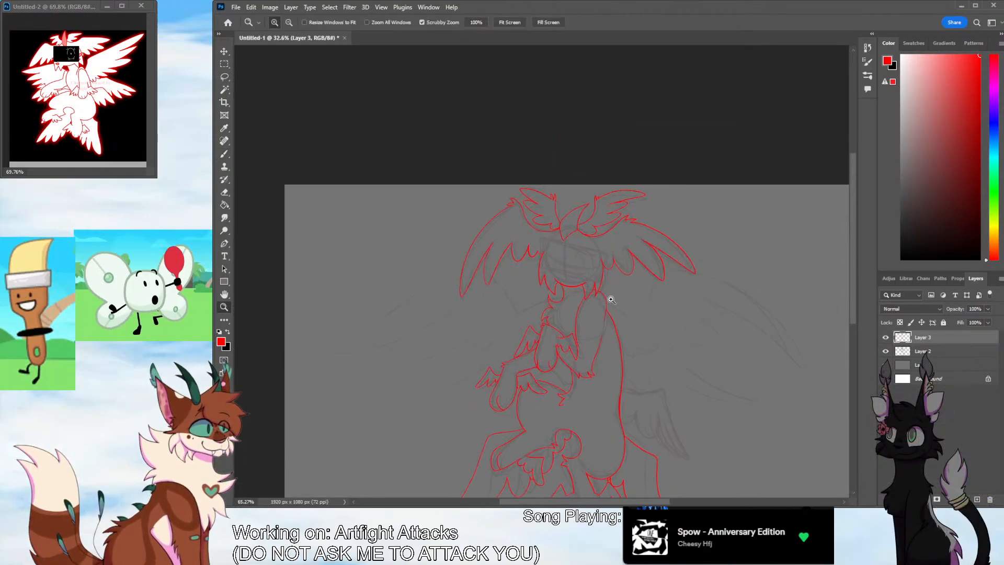
pyautogui.moveTo(529, 363); pyautogui.dragTo(544, 337)
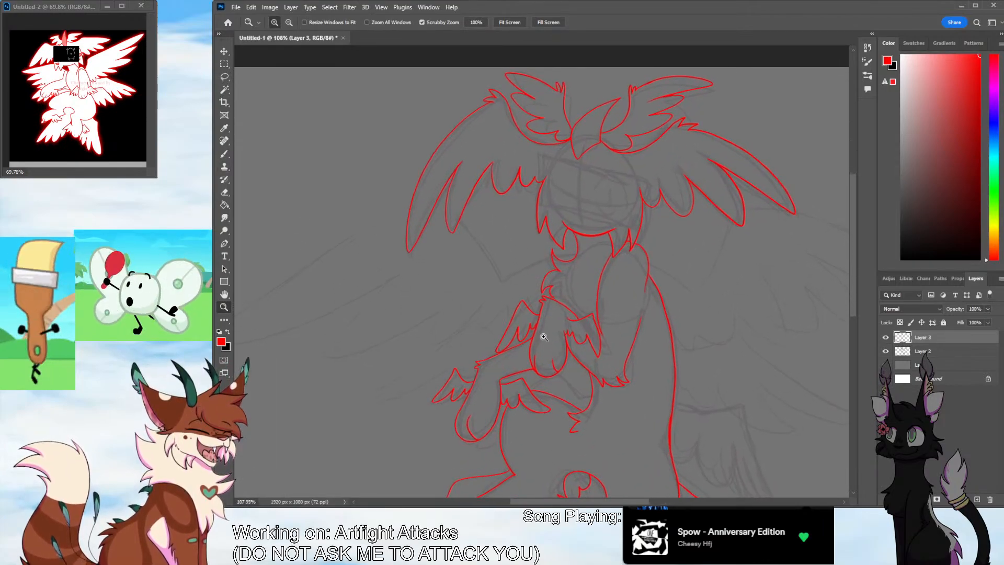
pyautogui.click(224, 154)
pyautogui.hscroll(-3, 560, 490)
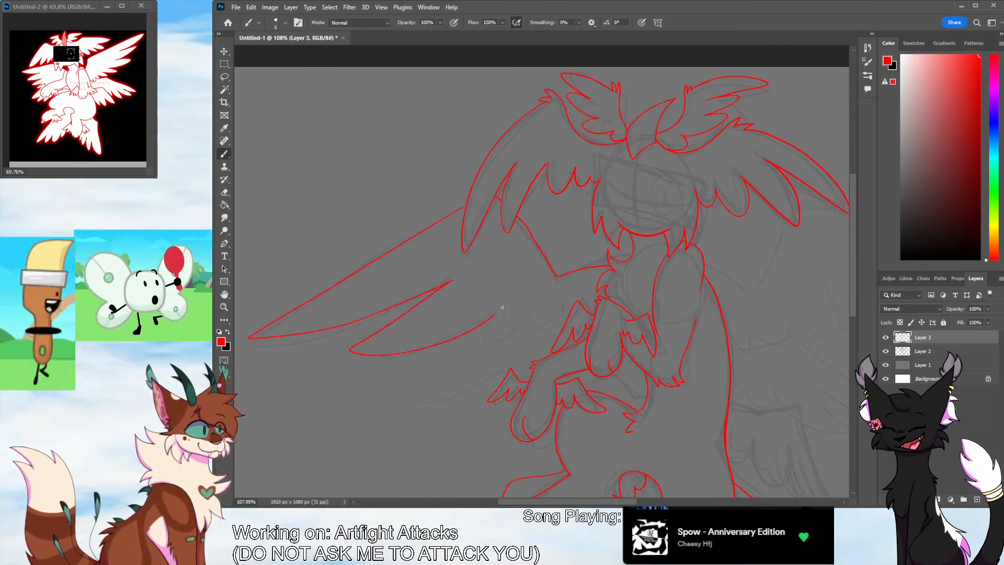
# Ink the large upper wing on the right side with an angled inner edge, tufted joint, long pointed feathers and scalloped lower edge
pyautogui.hscroll(6, 398, 269)
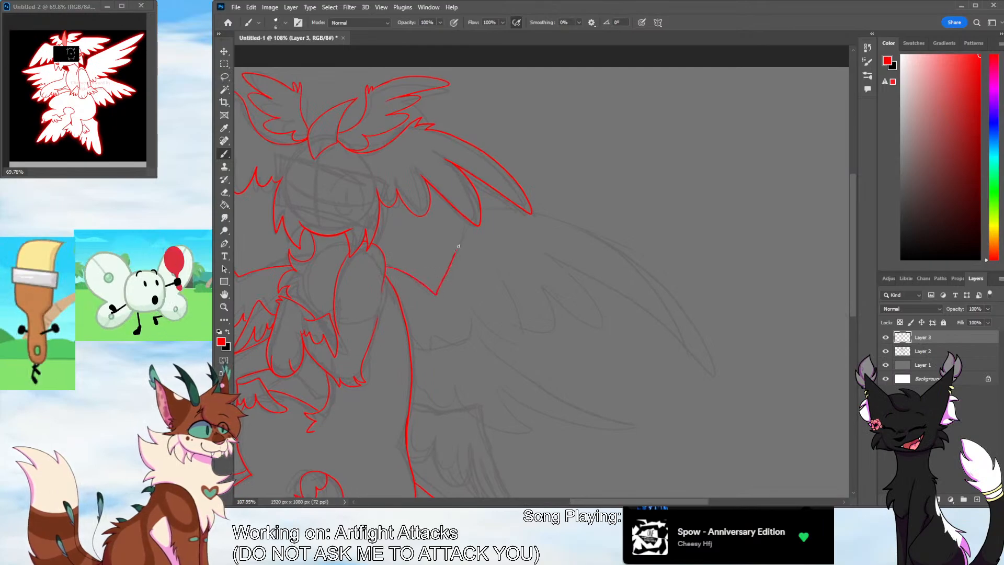
pyautogui.moveTo(480, 208); pyautogui.dragTo(510, 206)
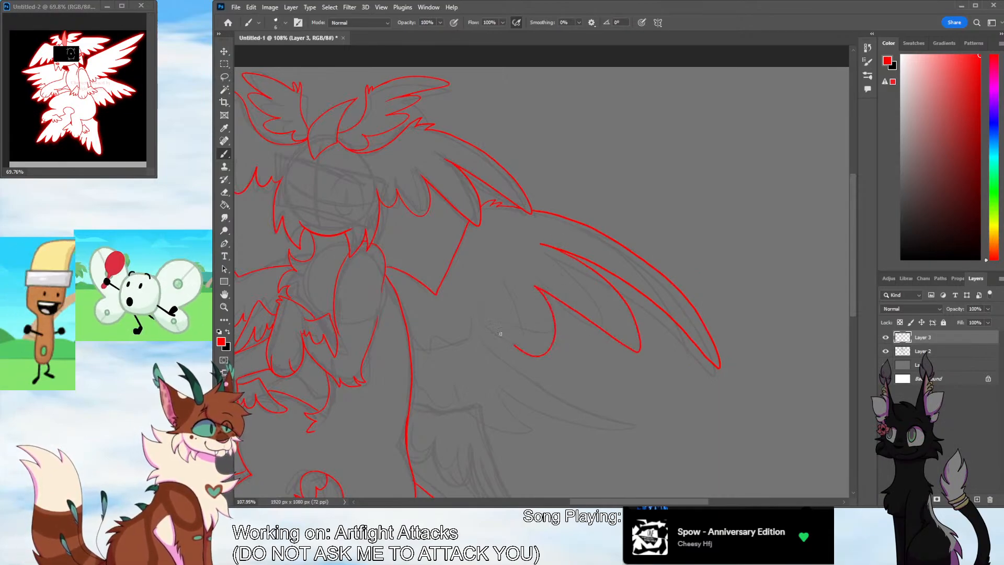
pyautogui.moveTo(431, 333); pyautogui.dragTo(411, 351)
# Ink the middle wing on the right side of the body with a tufted joint, one long pointed feather and scalloped lower feathers
pyautogui.click(224, 307)
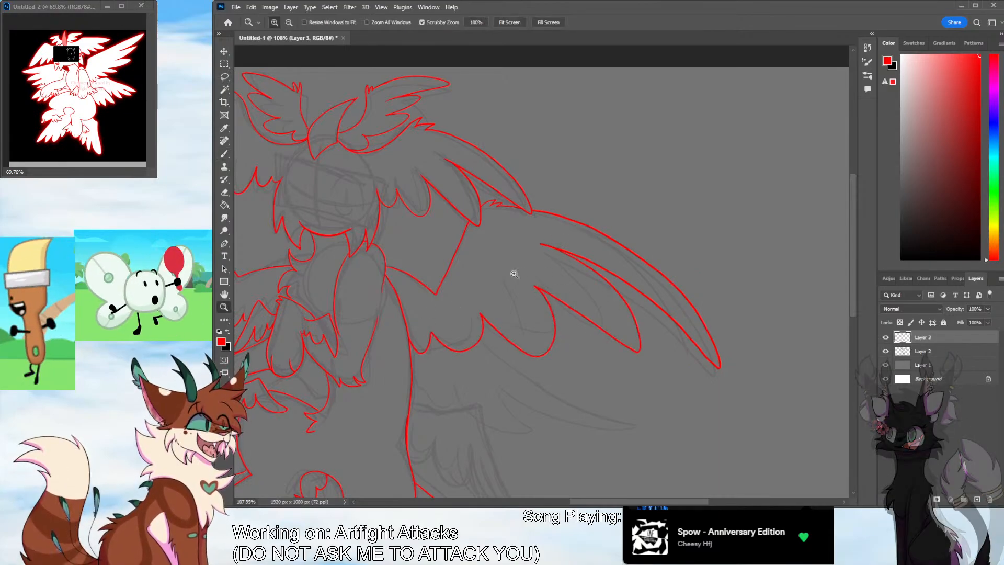
pyautogui.moveTo(540, 270); pyautogui.dragTo(508, 329)
pyautogui.moveTo(853, 299); pyautogui.dragTo(853, 320)
pyautogui.moveTo(486, 338); pyautogui.dragTo(531, 290)
pyautogui.click(227, 154)
pyautogui.moveTo(619, 501); pyautogui.dragTo(599, 501)
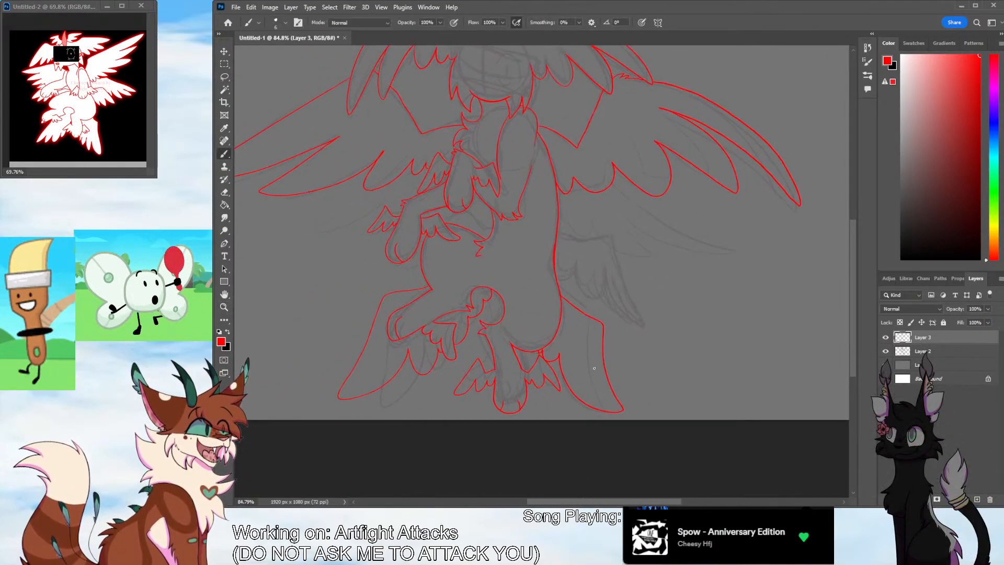
pyautogui.moveTo(561, 194)
pyautogui.mouseDown()
pyautogui.moveTo(582, 184)
pyautogui.moveTo(586, 166)
pyautogui.moveTo(591, 180)
pyautogui.moveTo(610, 158)
pyautogui.mouseUp()
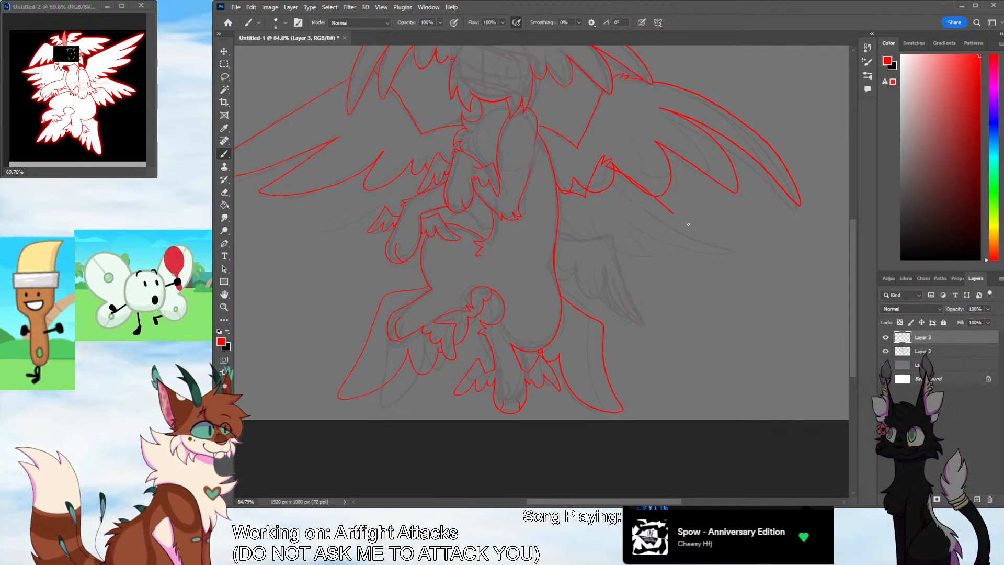
pyautogui.moveTo(688, 224)
pyautogui.mouseDown()
pyautogui.moveTo(630, 213)
pyautogui.moveTo(639, 238)
pyautogui.moveTo(598, 222)
pyautogui.moveTo(561, 223)
pyautogui.mouseUp()
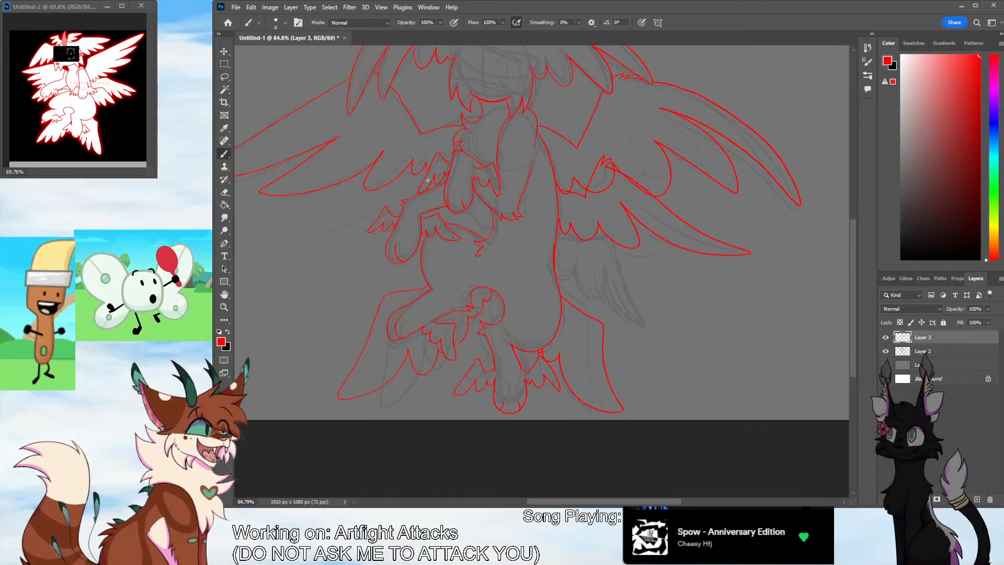
# Ink the middle wing on the left side behind the forelegs, redrawing its long pointed feather
pyautogui.moveTo(395, 169); pyautogui.dragTo(320, 235)
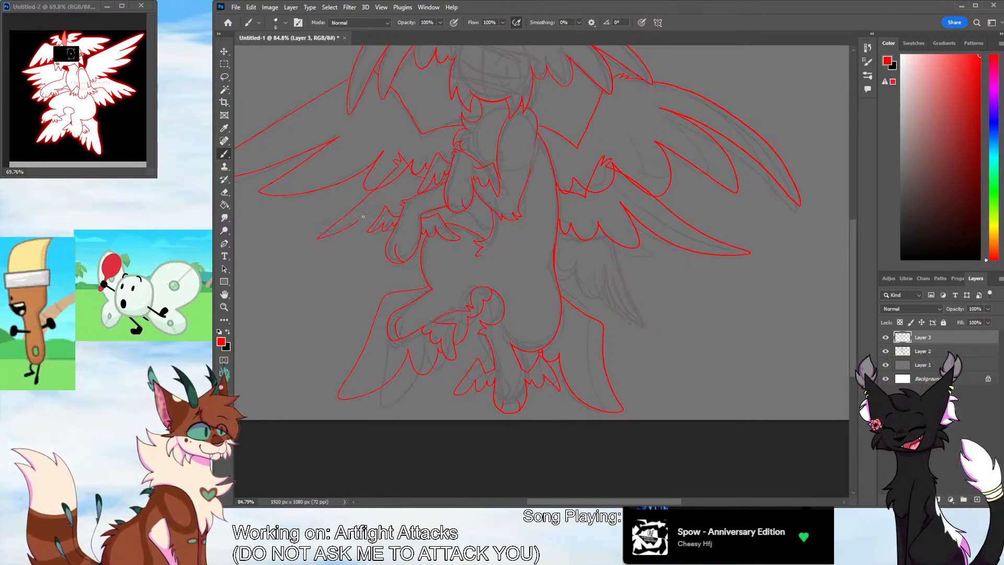
pyautogui.hotkey('ctrl', 'z')
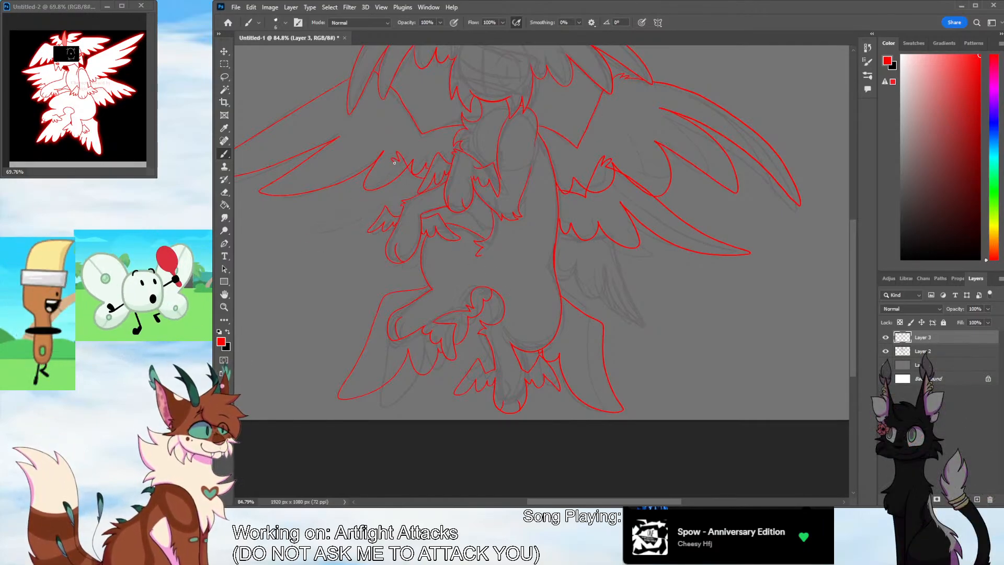
pyautogui.moveTo(395, 162); pyautogui.dragTo(378, 237)
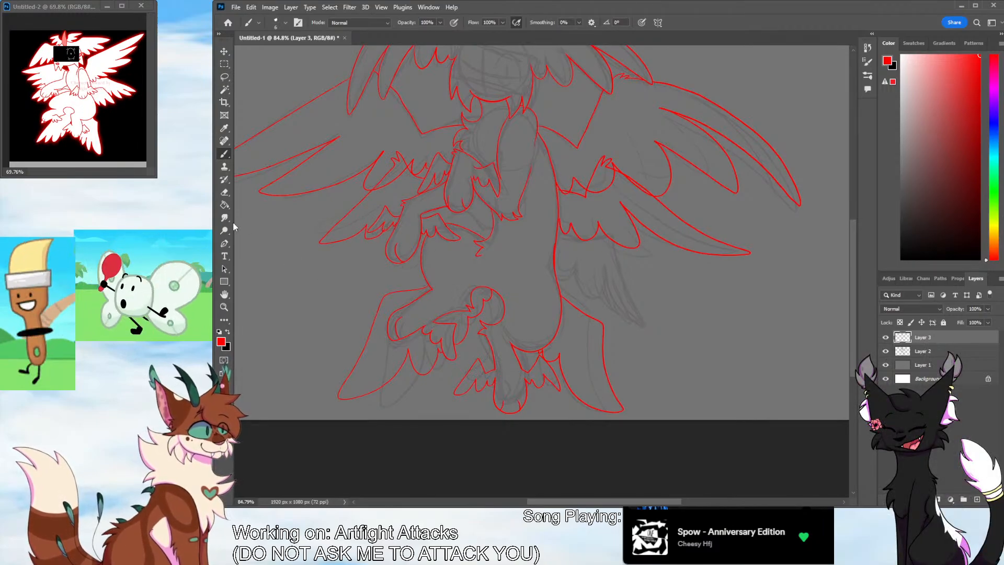
# Erase the upper right wing's feather lines where they overlap the middle right wing
pyautogui.click(224, 191)
pyautogui.click(224, 307)
pyautogui.moveTo(597, 234); pyautogui.dragTo(639, 233)
pyautogui.press('e')
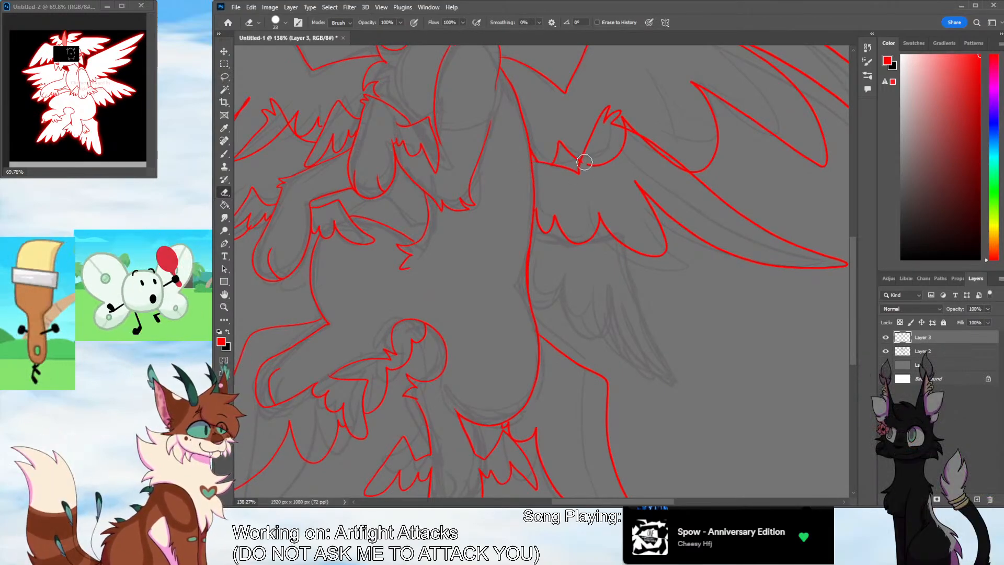
pyautogui.moveTo(585, 162)
pyautogui.mouseDown()
pyautogui.moveTo(630, 140)
pyautogui.moveTo(622, 129)
pyautogui.moveTo(680, 171)
pyautogui.mouseUp()
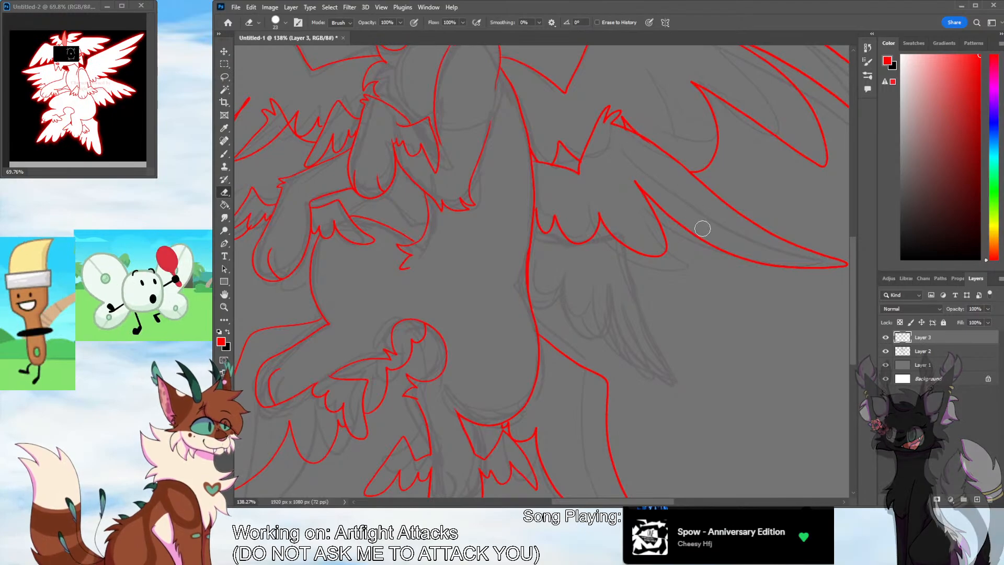
# Ink the small lower right wing beside the back and erase the middle wing's feather lines that overlap it
pyautogui.press('b')
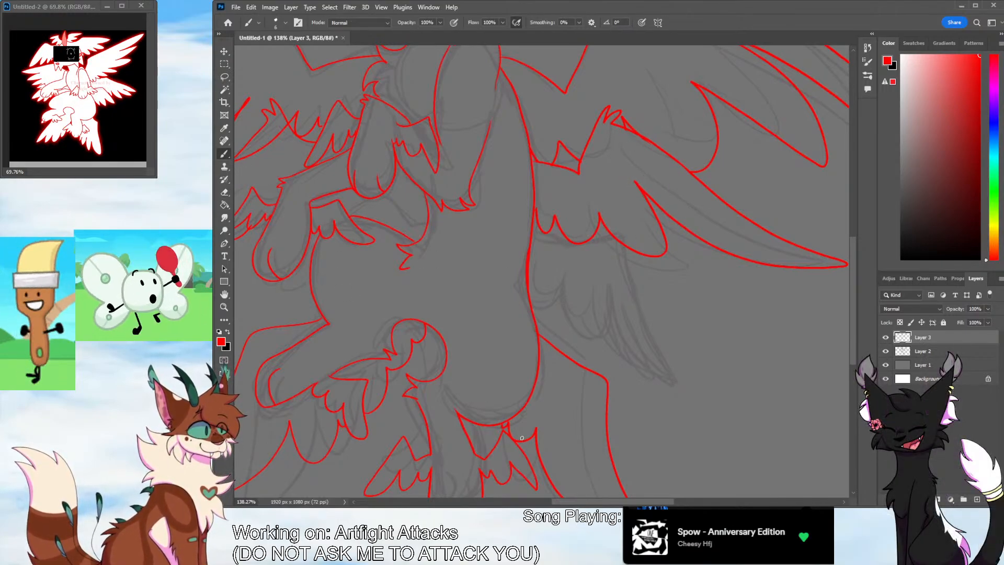
pyautogui.moveTo(533, 230)
pyautogui.mouseDown()
pyautogui.moveTo(566, 252)
pyautogui.moveTo(585, 237)
pyautogui.moveTo(627, 239)
pyautogui.moveTo(617, 245)
pyautogui.moveTo(663, 372)
pyautogui.moveTo(601, 293)
pyautogui.moveTo(589, 340)
pyautogui.moveTo(561, 285)
pyautogui.moveTo(531, 275)
pyautogui.mouseUp()
pyautogui.hotkey('ctrl', 'z')
pyautogui.hotkey('ctrl', 'z')
pyautogui.press('e')
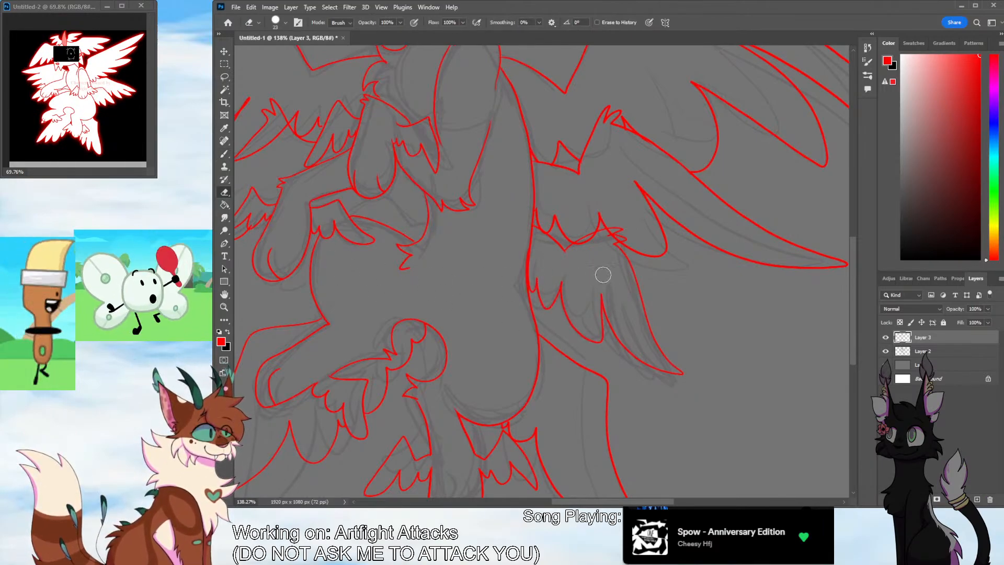
pyautogui.moveTo(576, 244)
pyautogui.mouseDown()
pyautogui.moveTo(606, 230)
pyautogui.moveTo(618, 241)
pyautogui.moveTo(605, 226)
pyautogui.mouseUp()
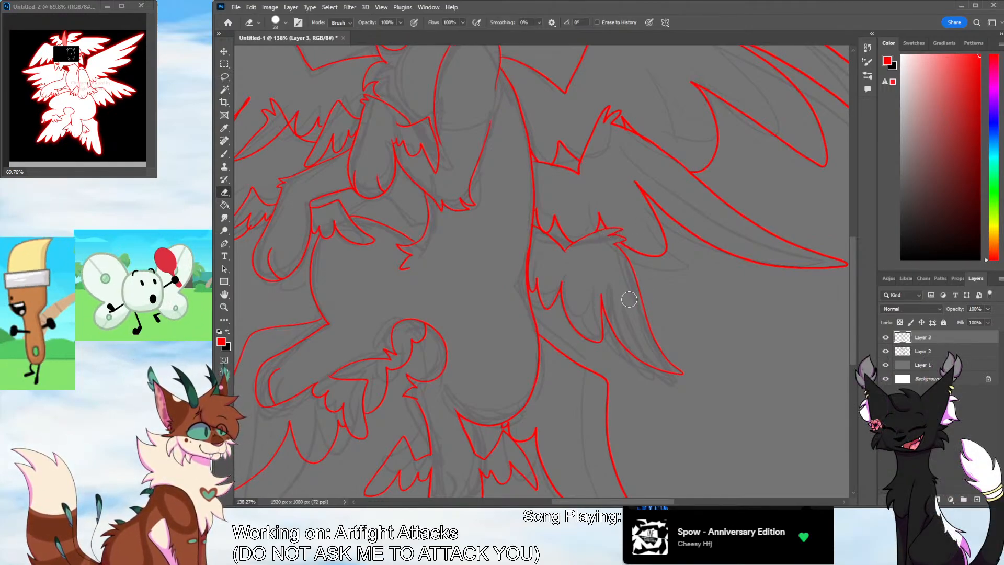
# Ink the angled limb lines between the foreleg's small wing and the chest fur
pyautogui.moveTo(562, 501); pyautogui.dragTo(542, 501)
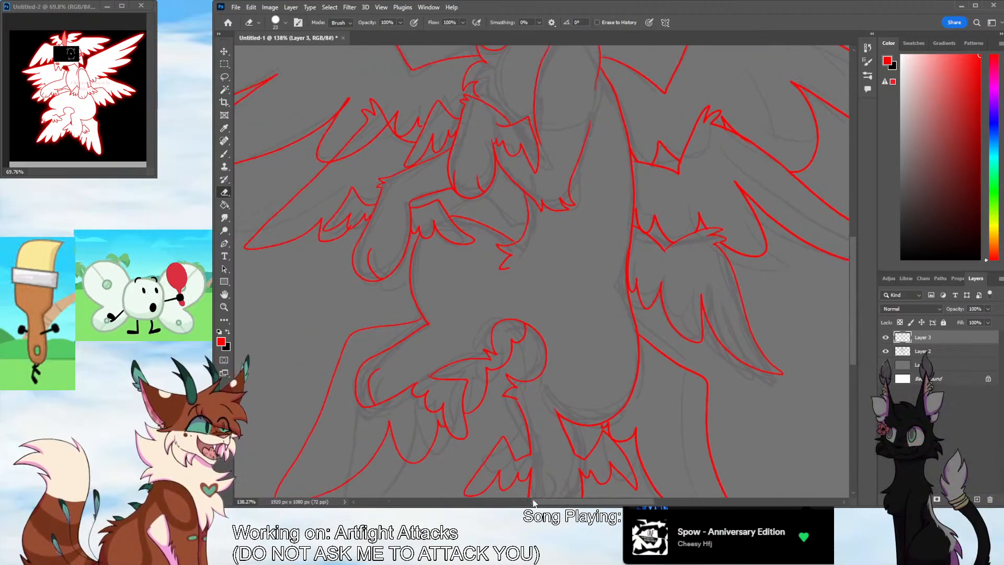
pyautogui.click(224, 154)
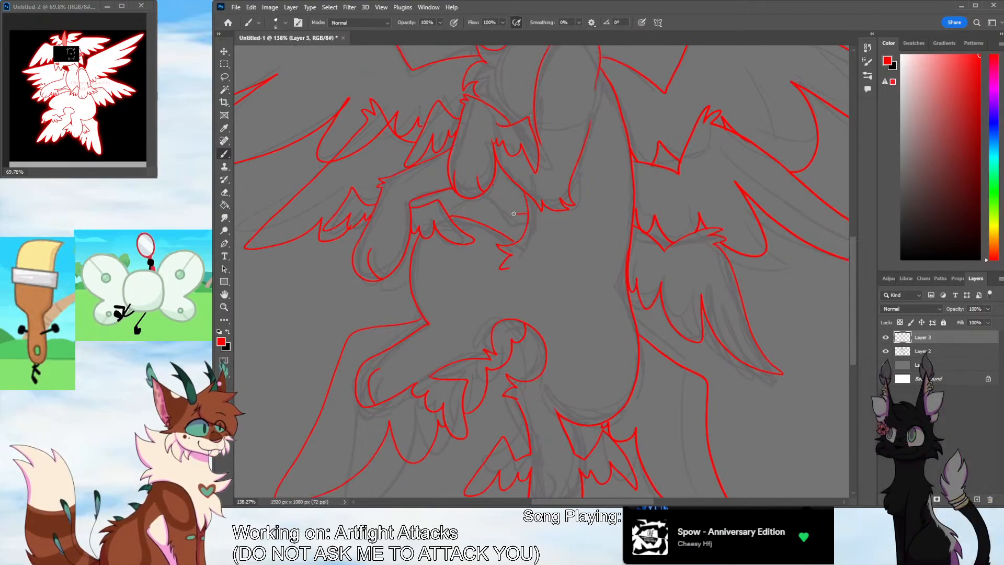
pyautogui.moveTo(513, 214)
pyautogui.mouseDown()
pyautogui.moveTo(493, 183)
pyautogui.moveTo(448, 216)
pyautogui.mouseUp()
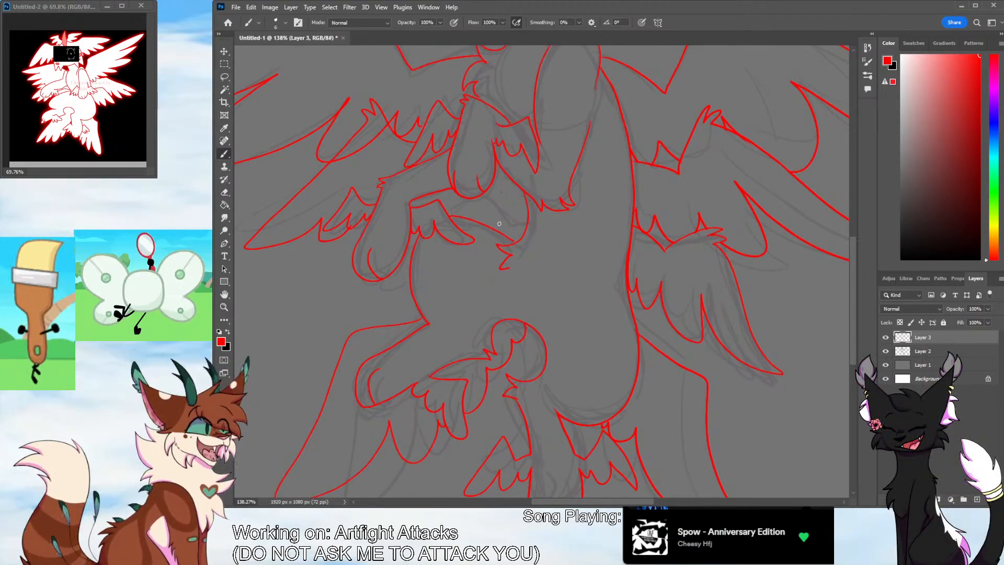
pyautogui.click(225, 192)
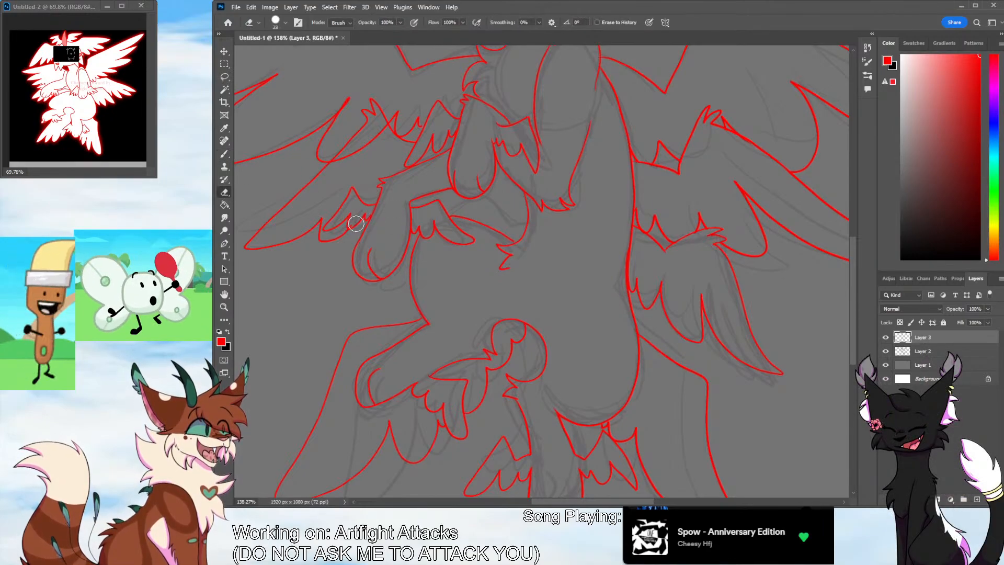
pyautogui.press('b')
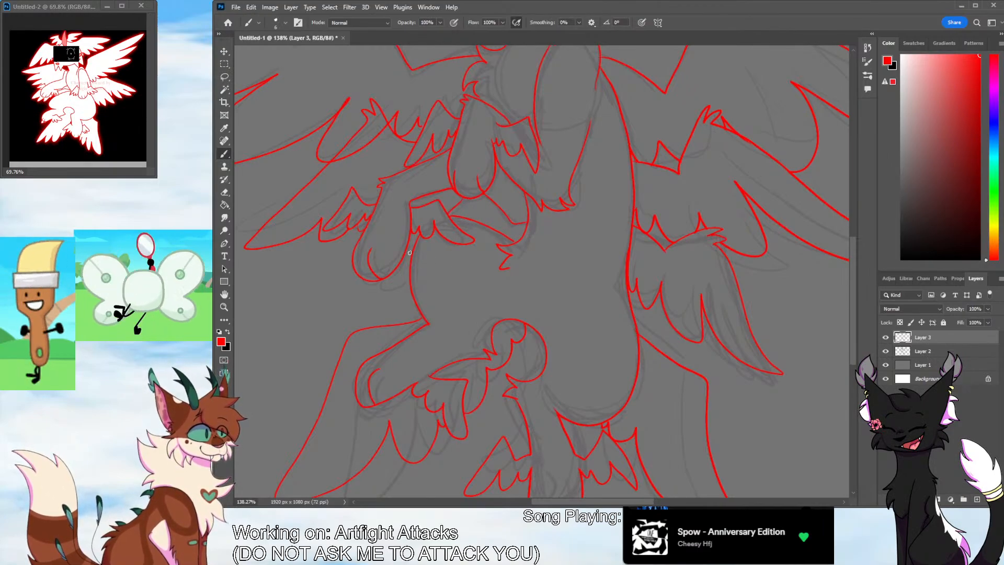
# Examine the full line art of the body and all the wings against the sketch
pyautogui.click(227, 309)
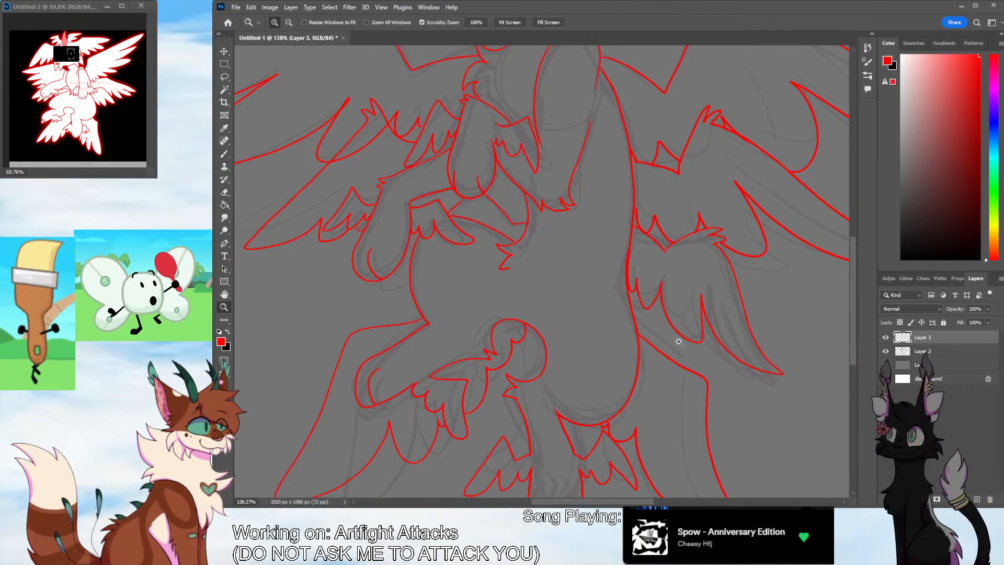
pyautogui.moveTo(680, 342); pyautogui.dragTo(648, 382)
pyautogui.moveTo(631, 501); pyautogui.dragTo(658, 501)
pyautogui.moveTo(853, 335); pyautogui.dragTo(853, 317)
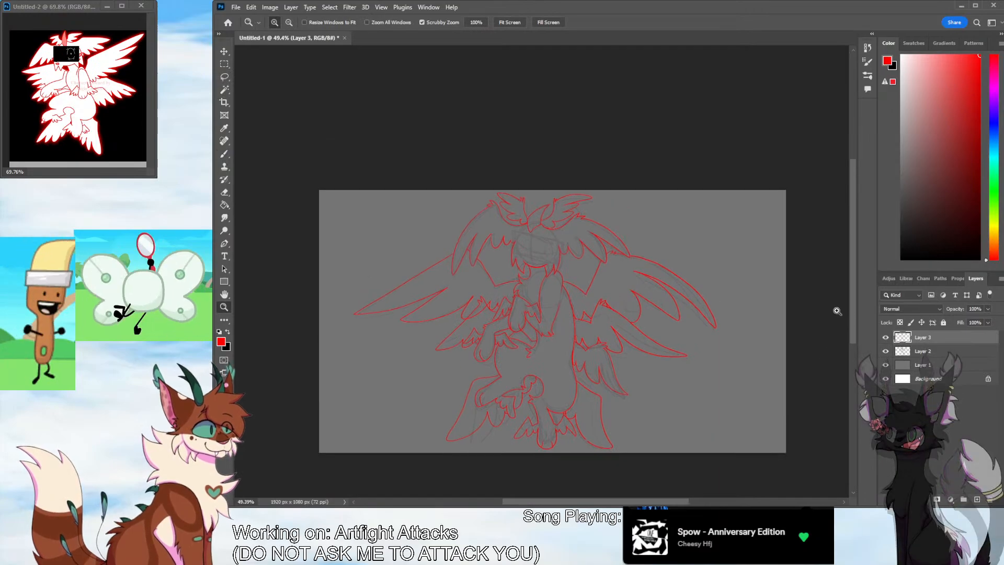
pyautogui.moveTo(574, 387); pyautogui.dragTo(587, 365)
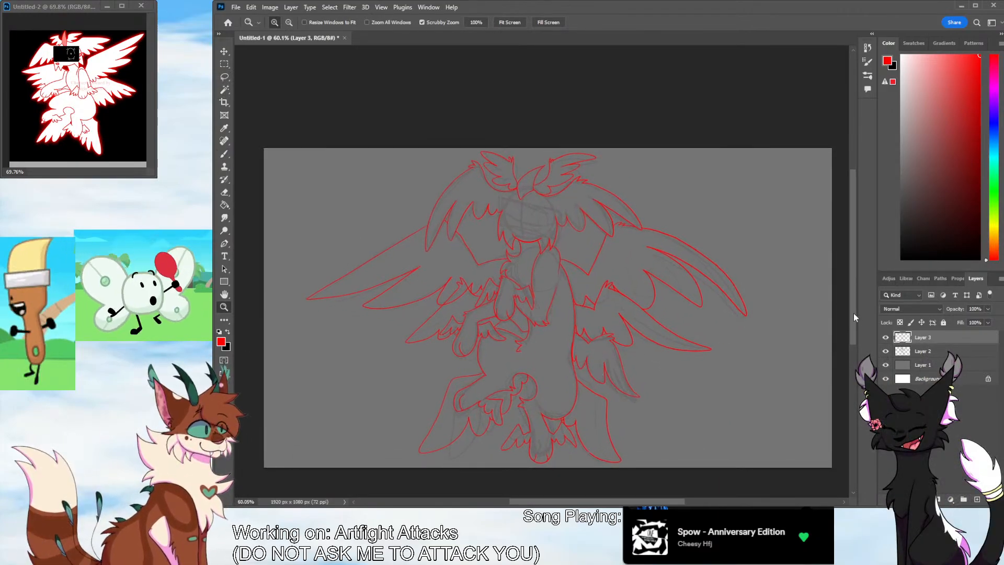
pyautogui.moveTo(853, 317); pyautogui.dragTo(852, 315)
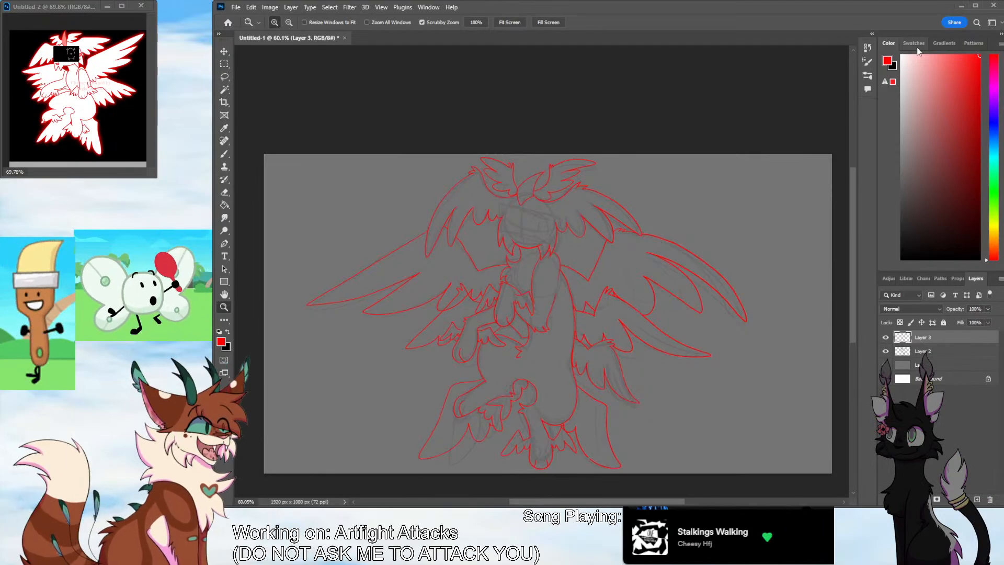
pyautogui.moveTo(561, 364); pyautogui.dragTo(579, 344)
pyautogui.moveTo(854, 291); pyautogui.dragTo(855, 303)
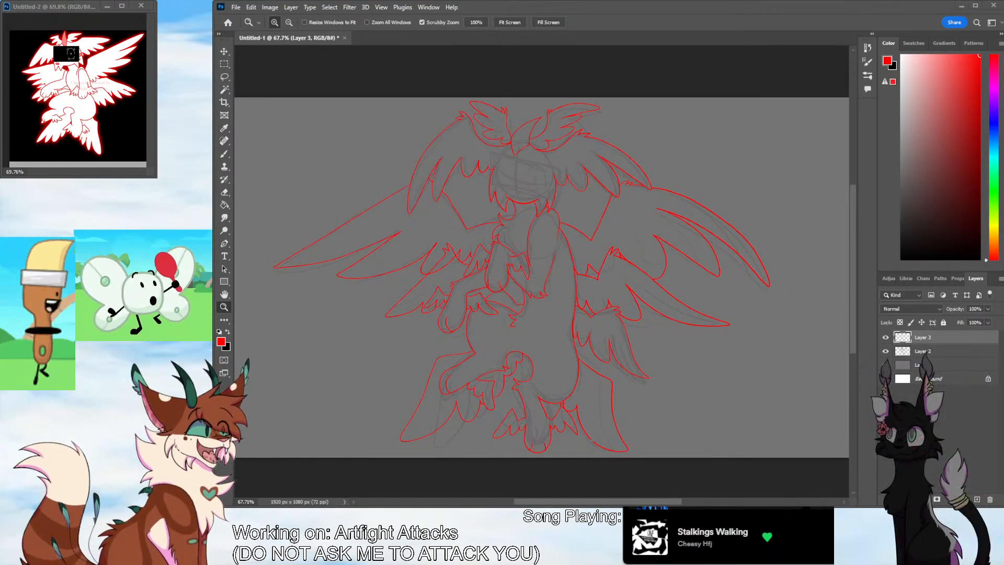
# Add a new layer and draw a thick, slanted black rectangle outline over the character's face
pyautogui.click(653, 275)
pyautogui.moveTo(574, 295); pyautogui.dragTo(590, 286)
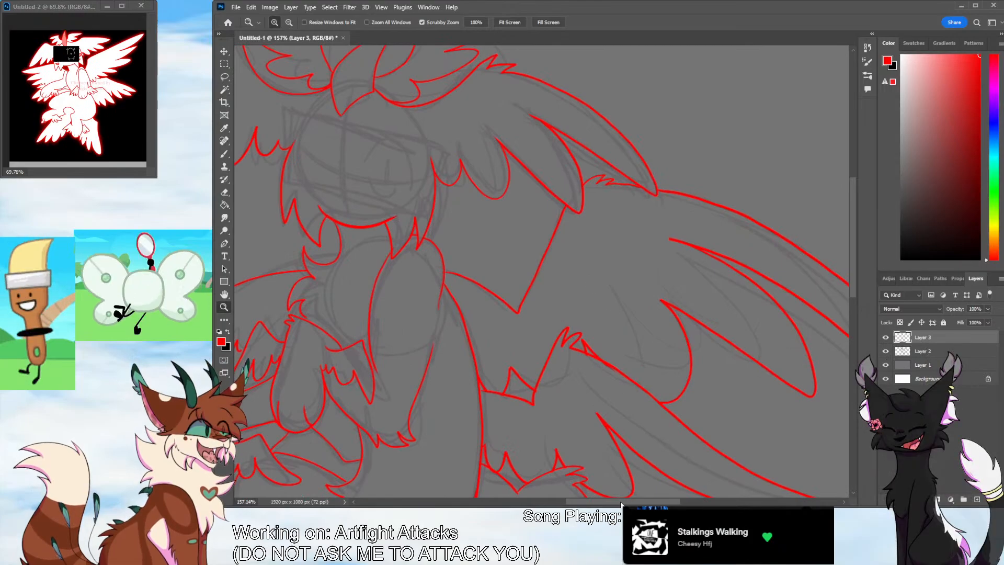
pyautogui.moveTo(612, 502); pyautogui.dragTo(580, 501)
pyautogui.moveTo(853, 293); pyautogui.dragTo(854, 265)
pyautogui.moveTo(668, 361); pyautogui.dragTo(670, 348)
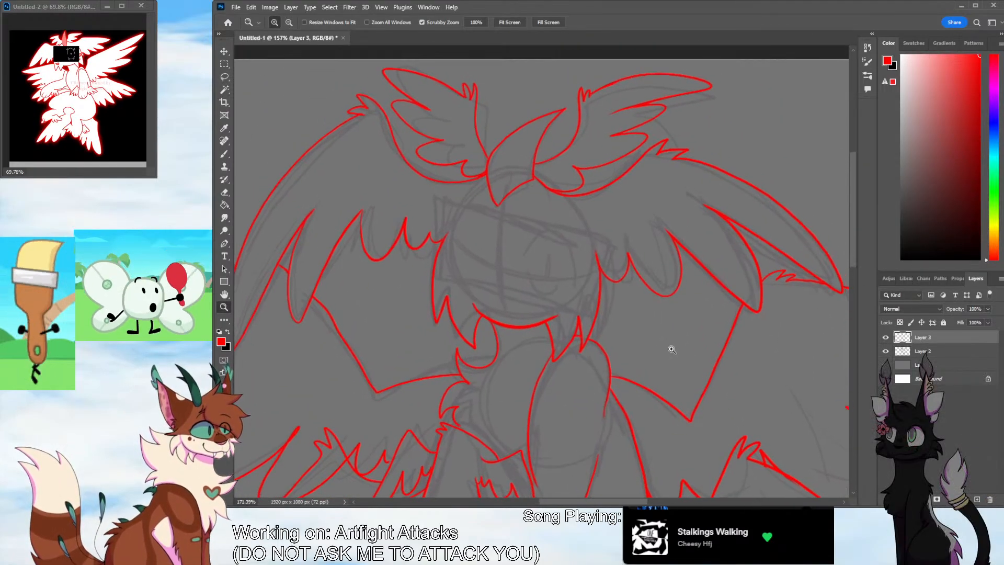
pyautogui.click(224, 154)
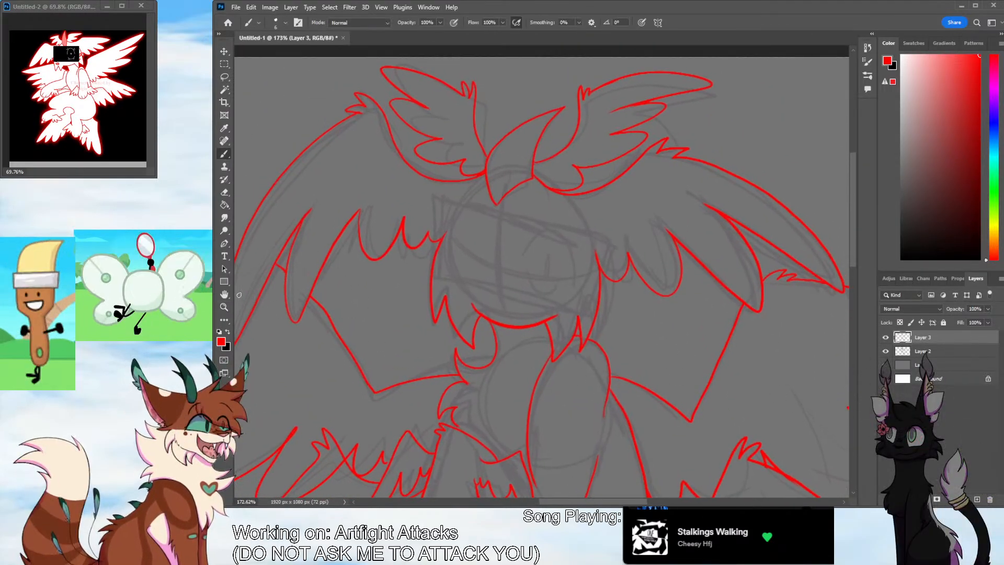
pyautogui.press('z')
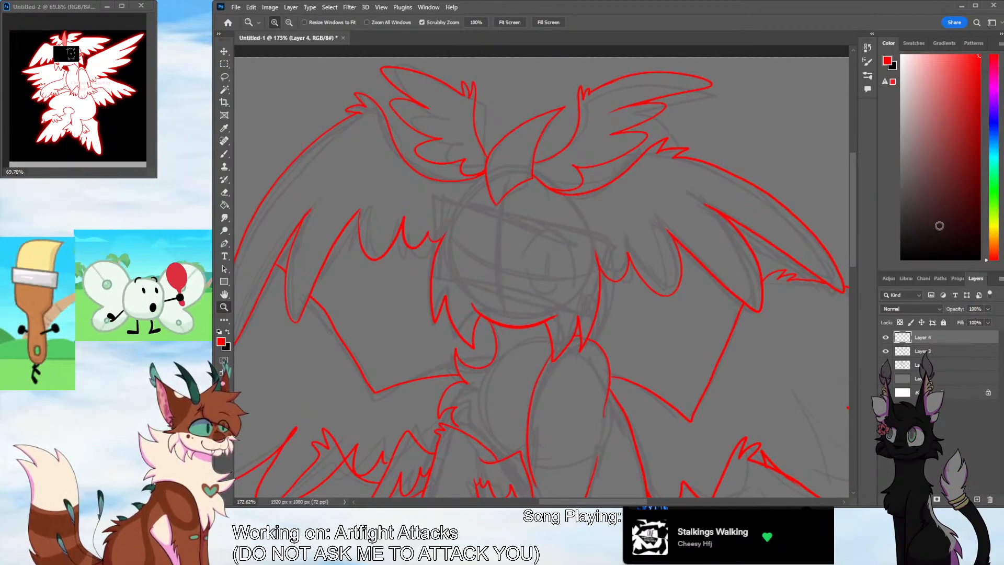
pyautogui.press('b')
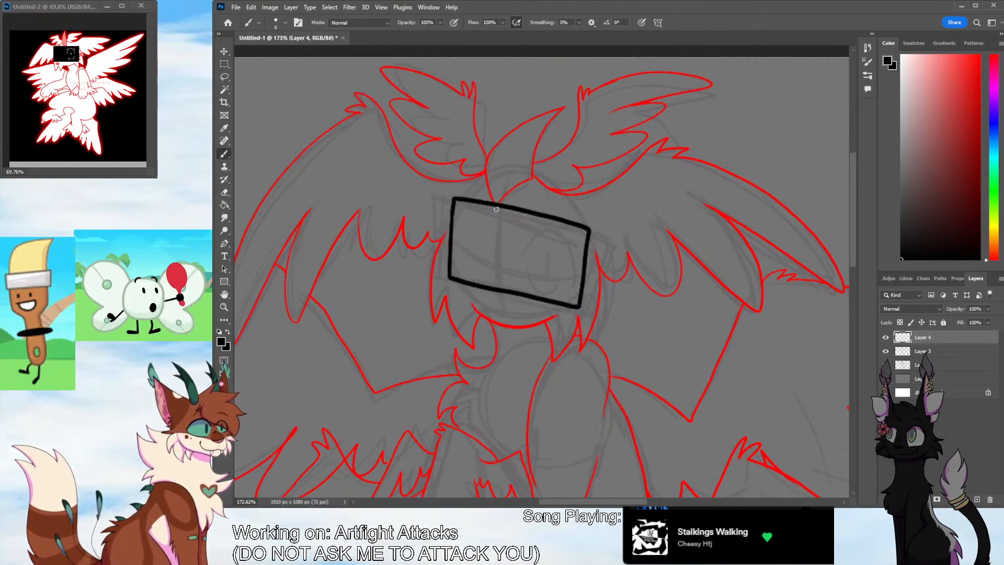
pyautogui.moveTo(455, 232); pyautogui.dragTo(452, 246)
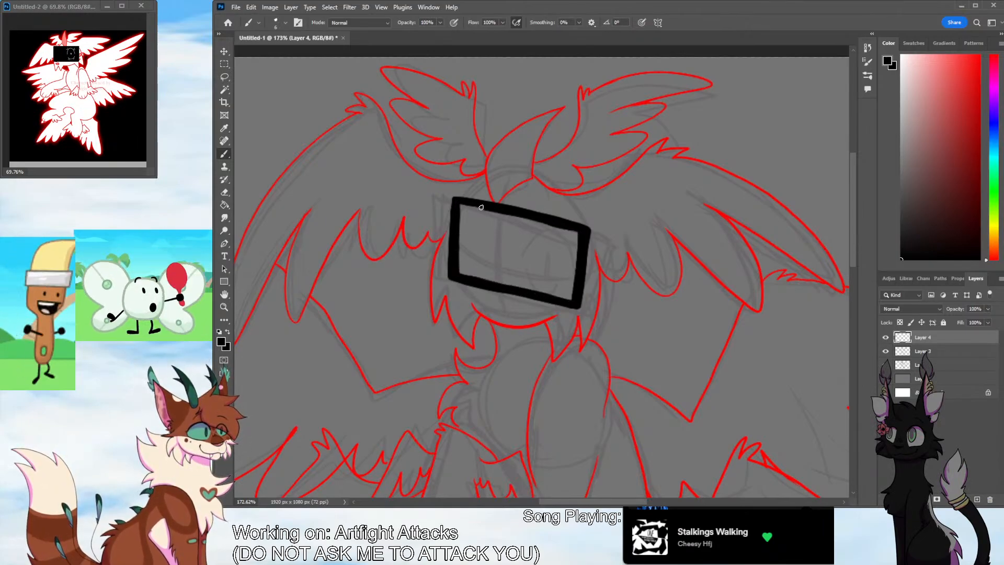
# Fill the face rectangle with solid black and paint over the gaps along its inner edge
pyautogui.press('g')
pyautogui.click(513, 265)
pyautogui.press('b')
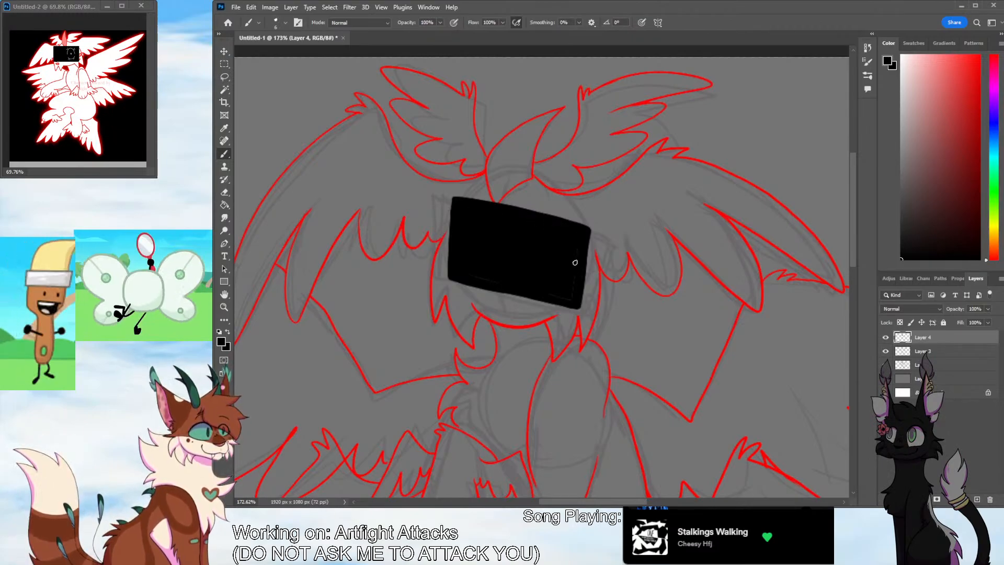
pyautogui.moveTo(574, 263)
pyautogui.mouseDown()
pyautogui.moveTo(569, 296)
pyautogui.moveTo(462, 276)
pyautogui.moveTo(572, 283)
pyautogui.mouseUp()
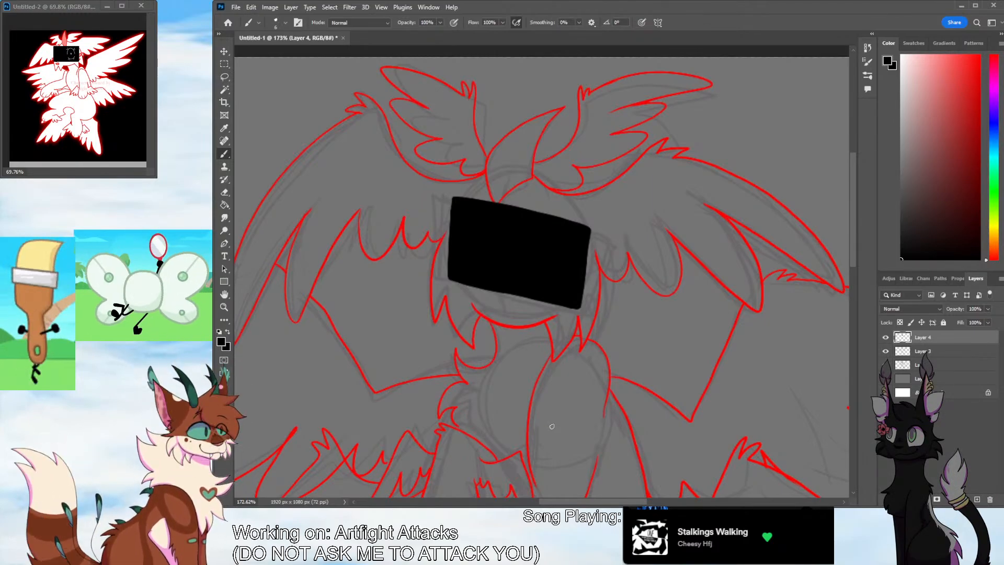
# Straighten the edges and sharpen the corners of the black face rectangle by painting and erasing along its outline
pyautogui.moveTo(448, 249); pyautogui.dragTo(448, 248)
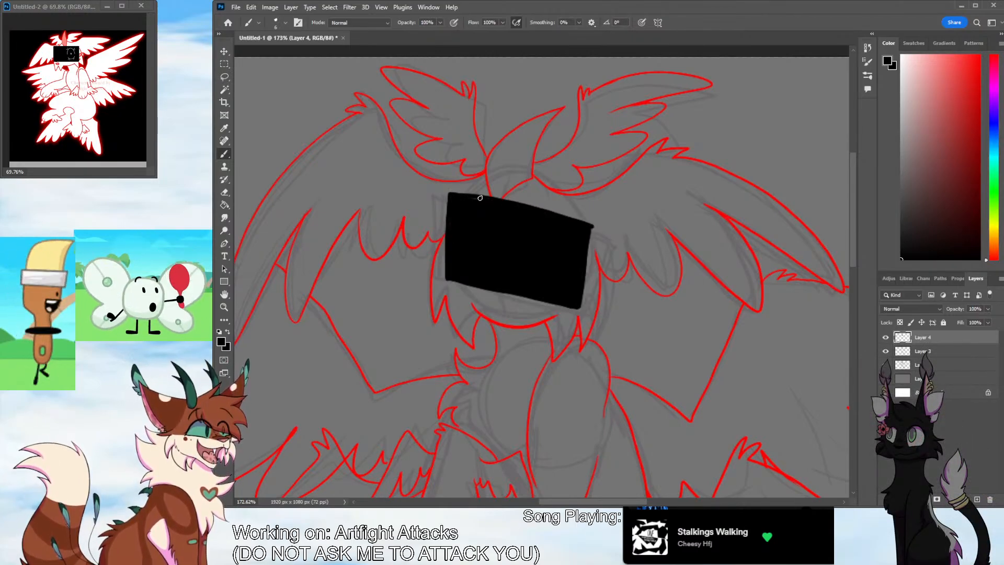
pyautogui.moveTo(592, 227); pyautogui.dragTo(583, 298)
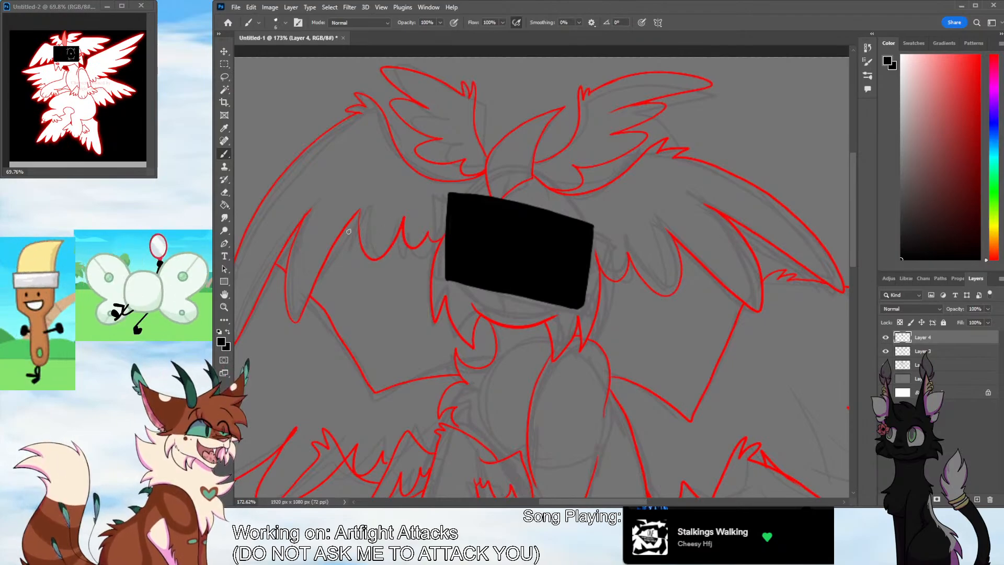
pyautogui.press('e')
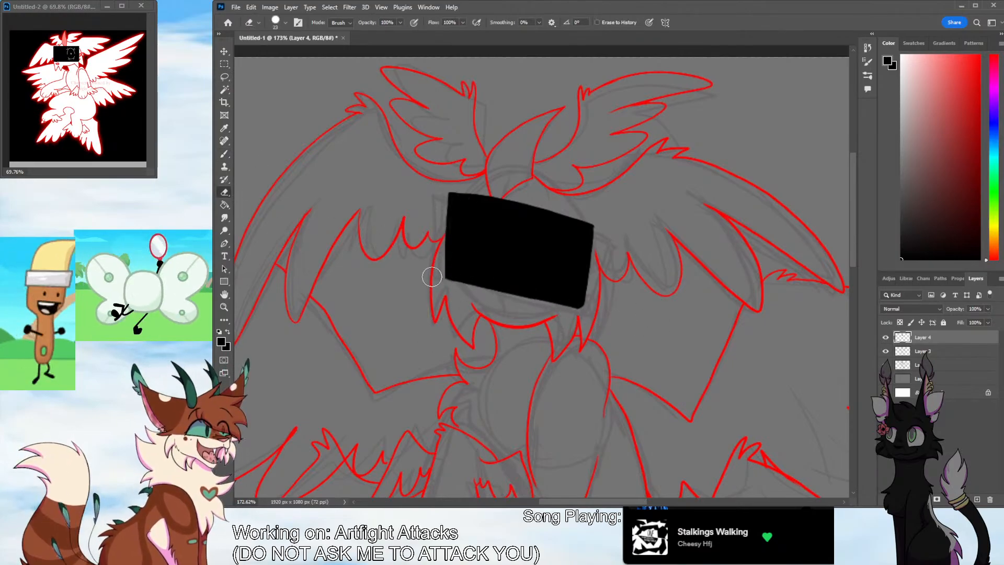
pyautogui.moveTo(601, 220); pyautogui.dragTo(590, 311)
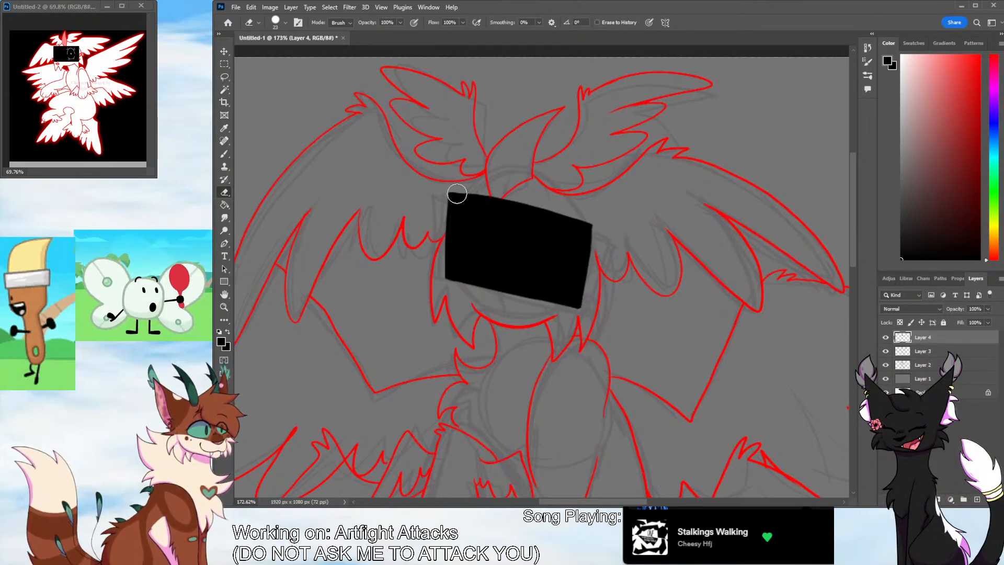
pyautogui.moveTo(442, 188); pyautogui.dragTo(594, 220)
pyautogui.hotkey('ctrl', 'z')
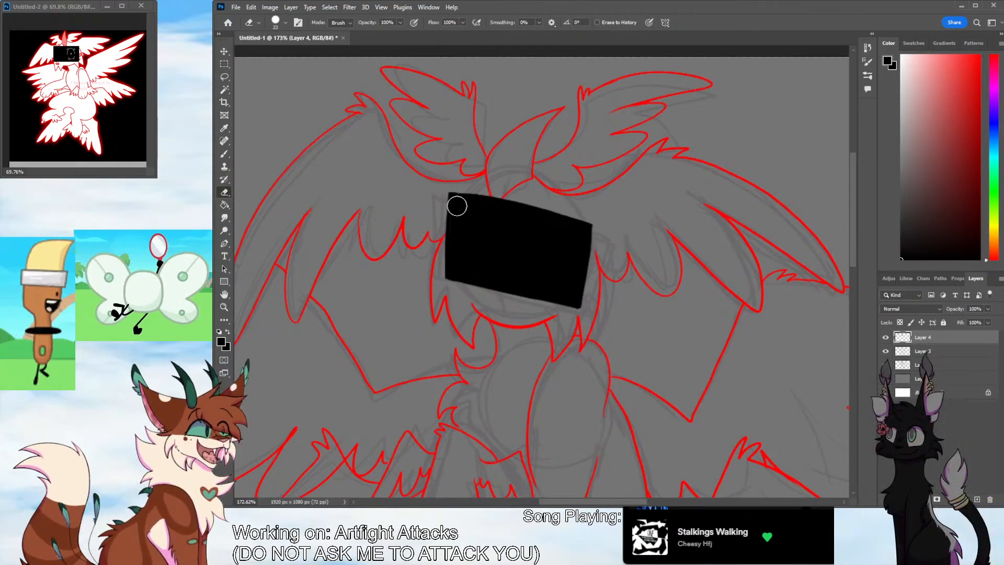
pyautogui.click(224, 153)
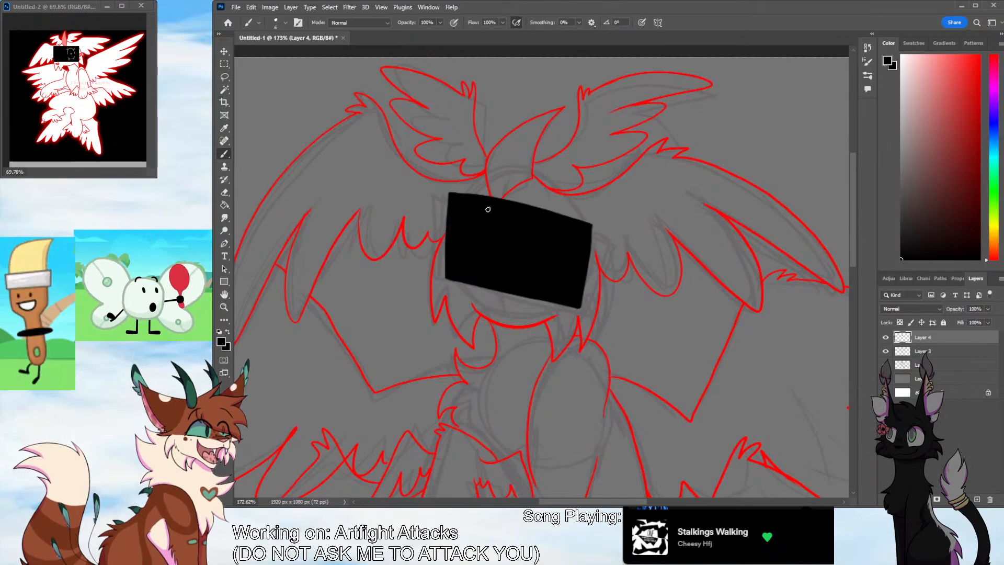
pyautogui.click(224, 307)
pyautogui.moveTo(628, 288); pyautogui.dragTo(629, 308)
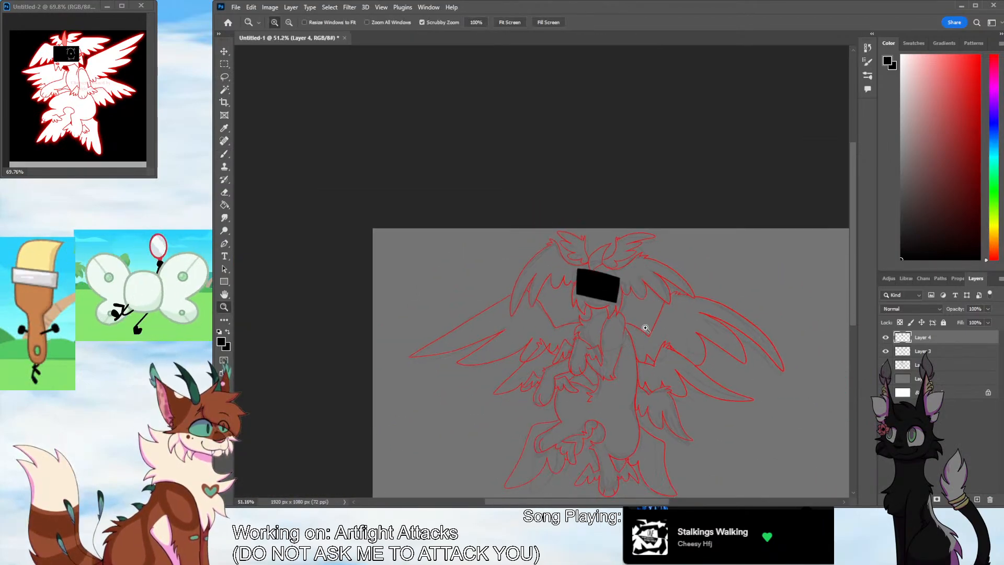
pyautogui.moveTo(649, 269); pyautogui.dragTo(668, 217)
pyautogui.press('e')
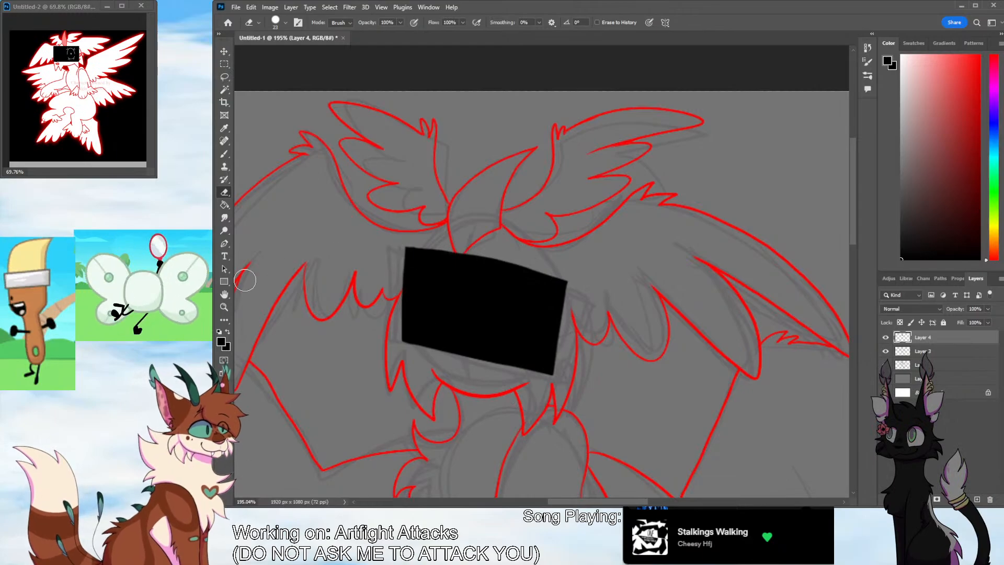
# Add a new layer above the black face rectangle and set up a thin brush in white
pyautogui.press('z')
pyautogui.moveTo(643, 340); pyautogui.dragTo(604, 485)
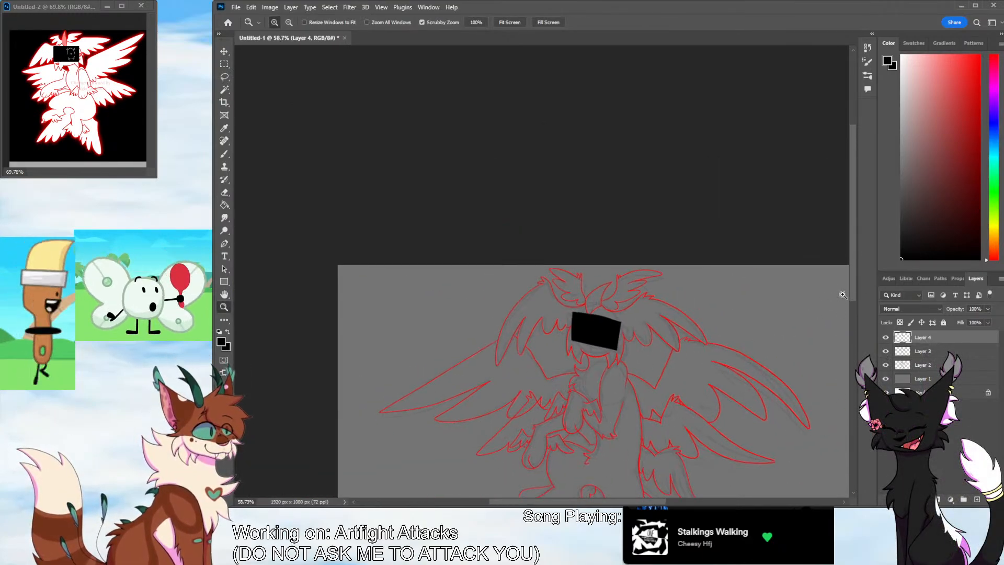
pyautogui.moveTo(853, 294); pyautogui.dragTo(853, 315)
pyautogui.click(977, 499)
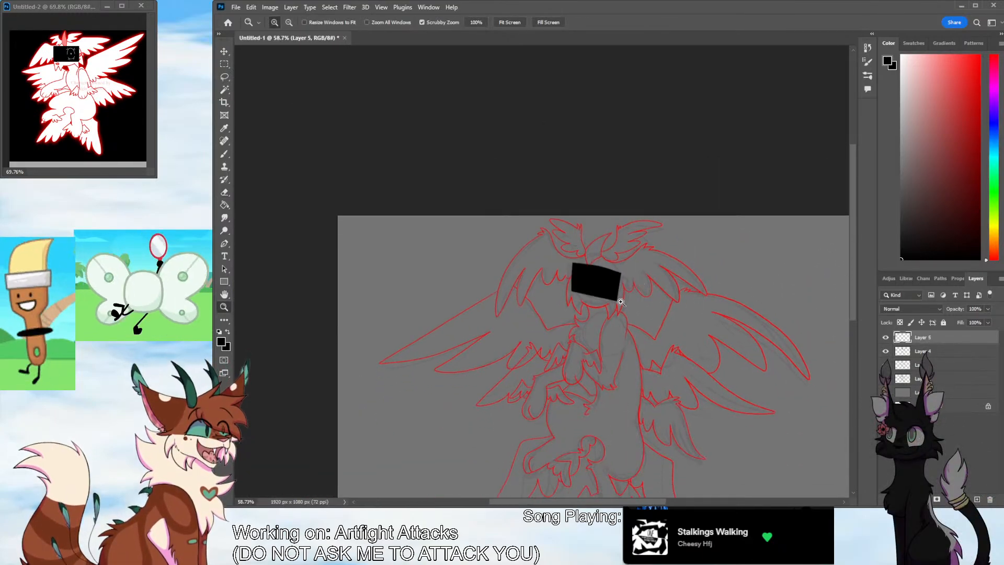
pyautogui.moveTo(620, 302); pyautogui.dragTo(627, 274)
pyautogui.click(901, 55)
pyautogui.scroll(3, 785, 229)
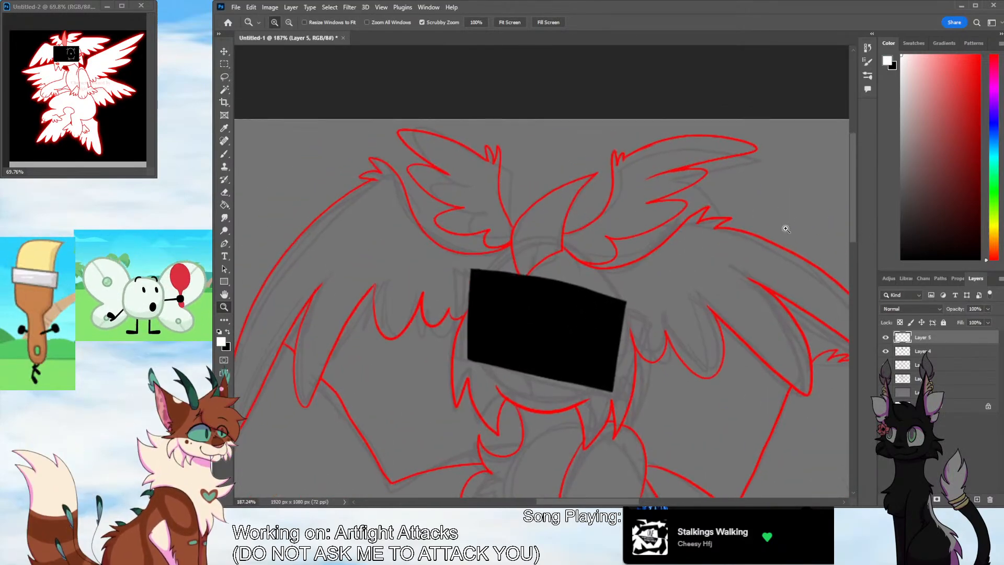
pyautogui.click(225, 154)
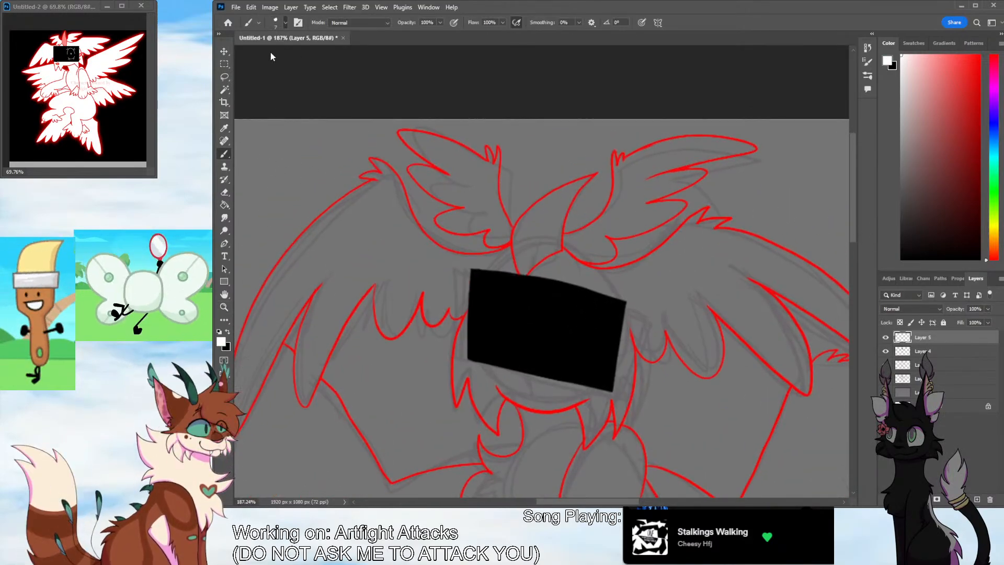
pyautogui.press(']')
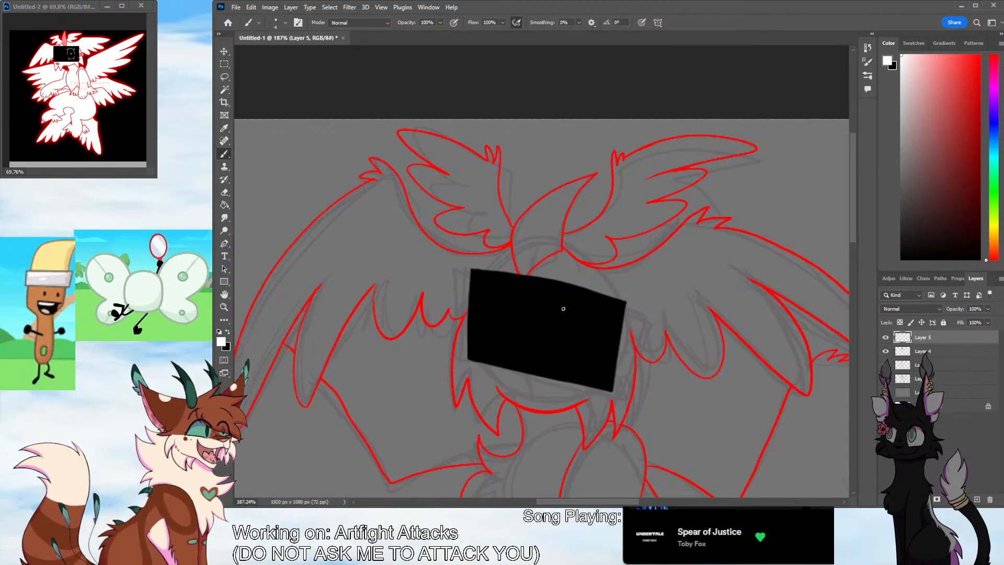
# Draw a large white eye on the face's right half with upper and lower arcs, a short vertical pupil and lashes
pyautogui.hotkey('ctrl', 'z')
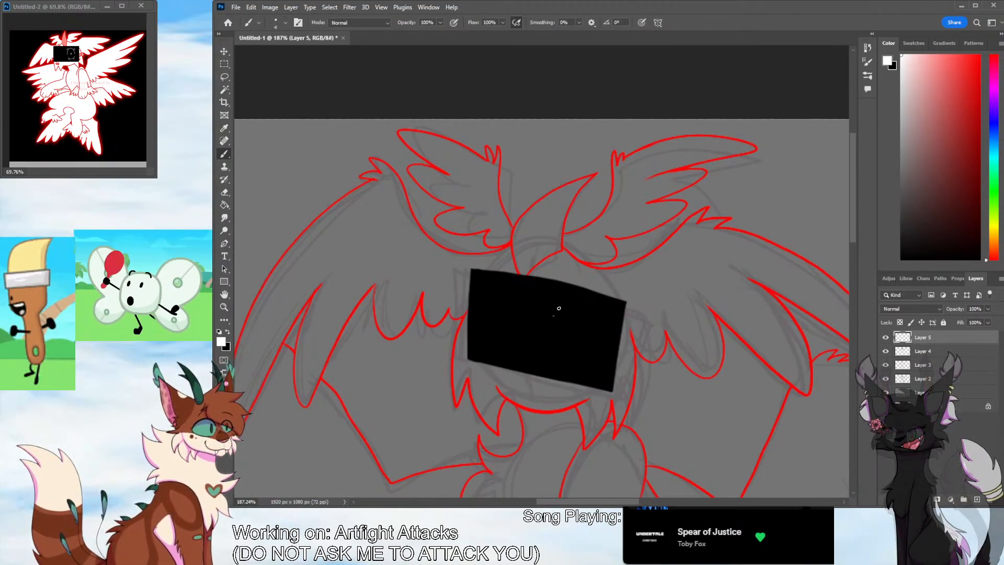
pyautogui.moveTo(553, 316); pyautogui.dragTo(606, 330)
pyautogui.hotkey('ctrl', 'z')
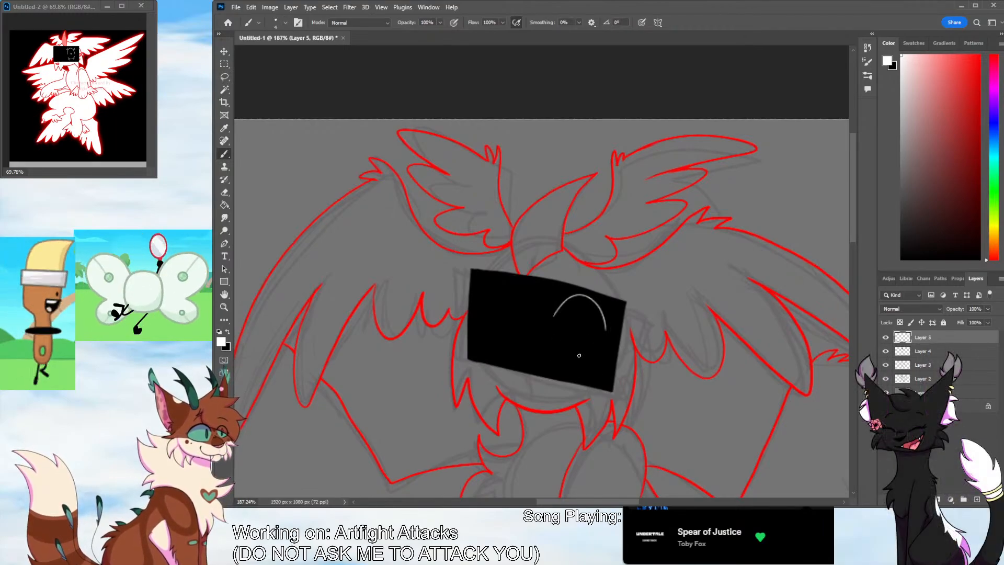
pyautogui.moveTo(550, 352); pyautogui.dragTo(601, 346)
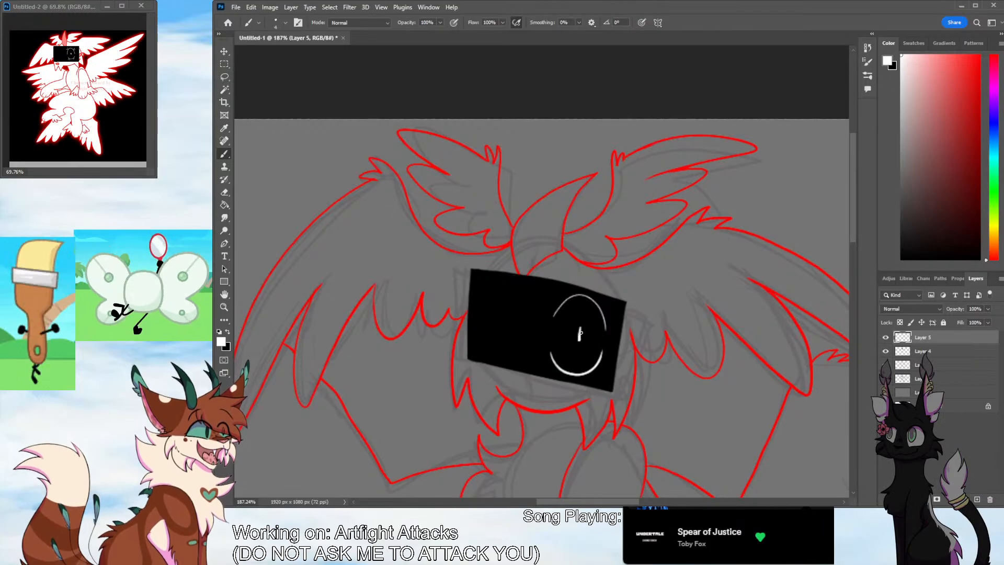
pyautogui.moveTo(580, 329); pyautogui.dragTo(578, 336)
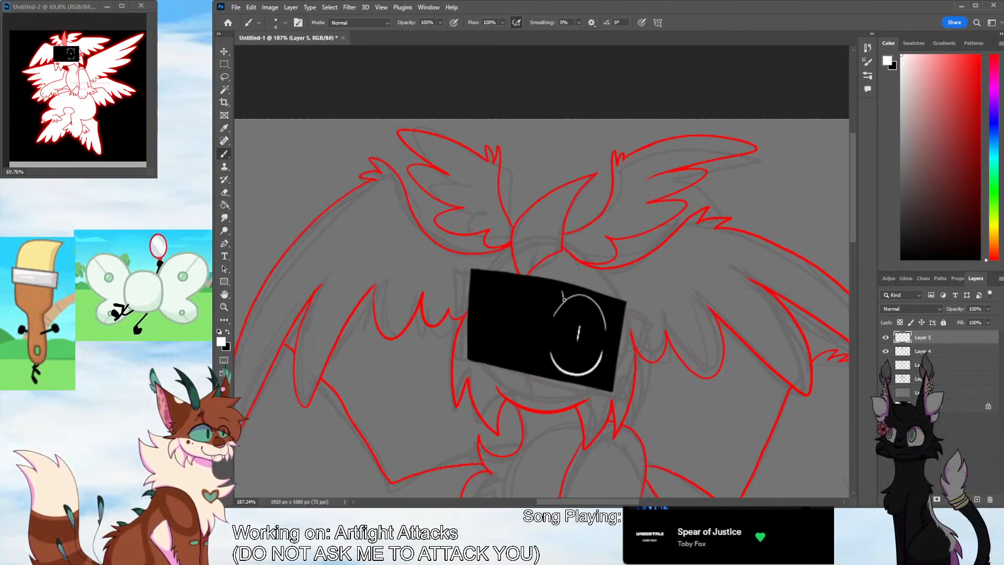
pyautogui.moveTo(561, 305)
pyautogui.mouseDown()
pyautogui.moveTo(561, 291)
pyautogui.moveTo(607, 301)
pyautogui.mouseUp()
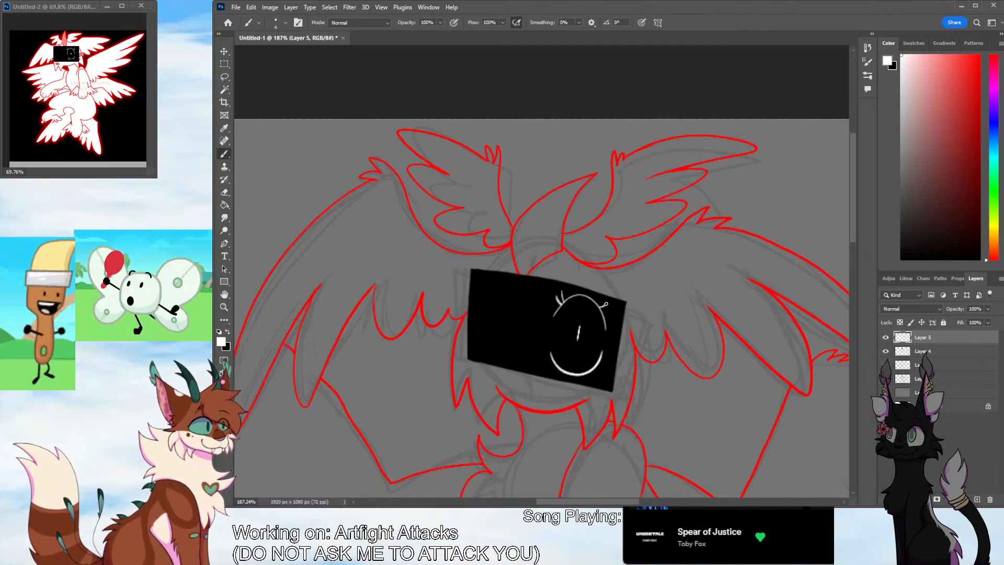
pyautogui.moveTo(559, 369); pyautogui.dragTo(595, 379)
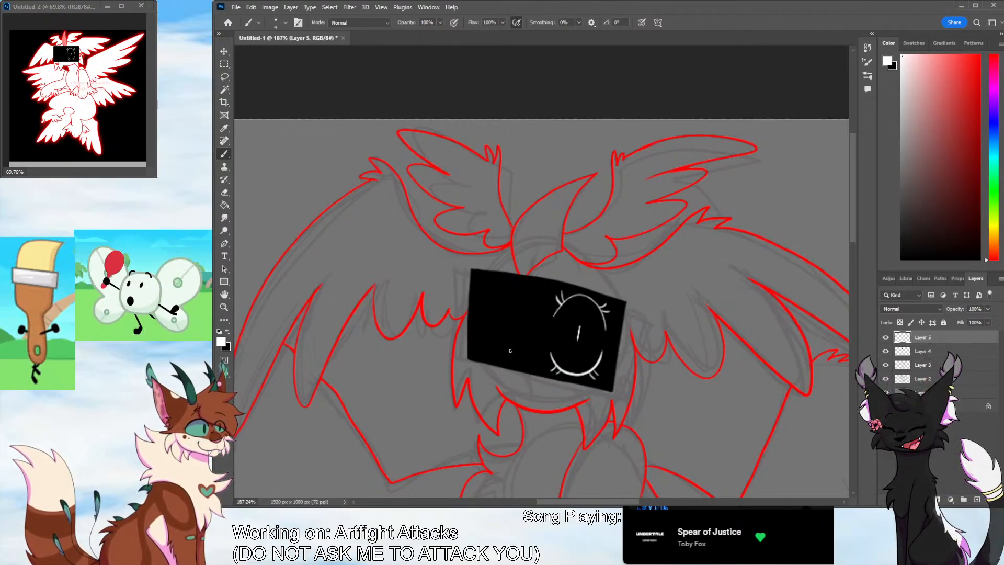
# Draw a small wavy white mouth beside the eye, undoing the unwanted strokes
pyautogui.moveTo(510, 352)
pyautogui.mouseDown()
pyautogui.moveTo(581, 334)
pyautogui.moveTo(556, 360)
pyautogui.mouseUp()
pyautogui.hotkey('ctrl', 'z')
pyautogui.hotkey('ctrl', 'z')
pyautogui.hotkey('ctrl', 'z')
# Identify the grey sketch layer, Layer 2, and delete it so only the line art and face remain
pyautogui.press('z')
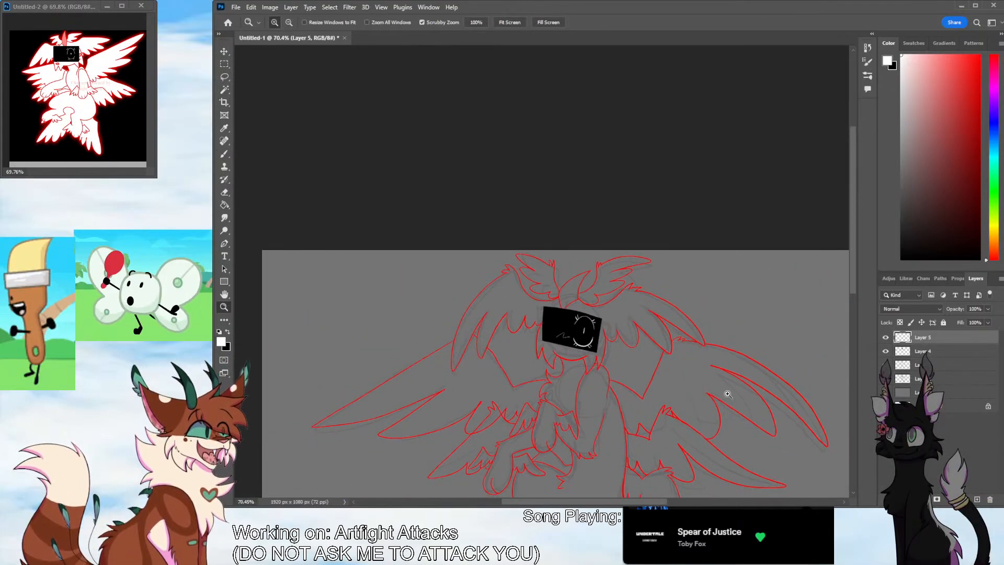
pyautogui.scroll(-3, 724, 394)
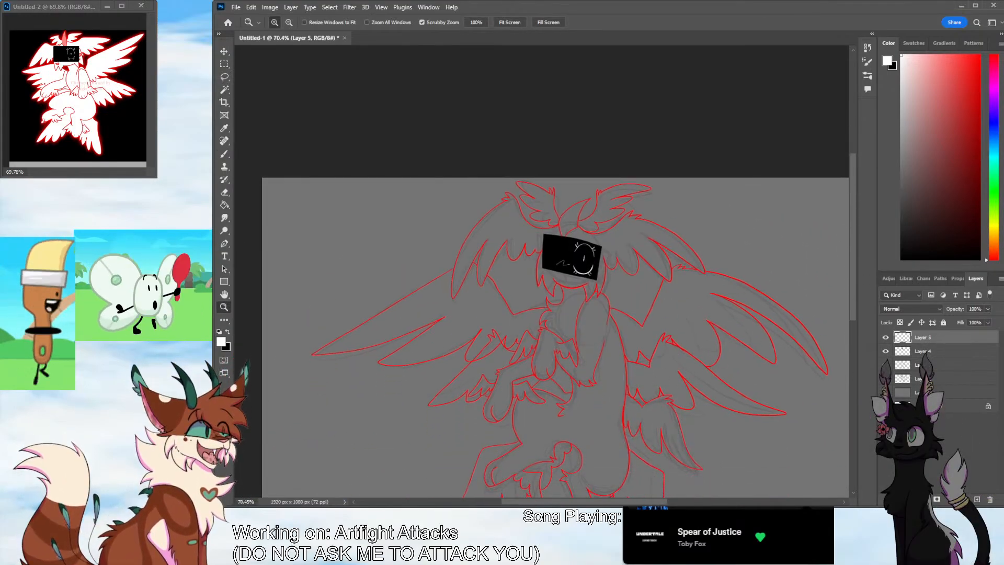
pyautogui.click(885, 365)
pyautogui.click(885, 365)
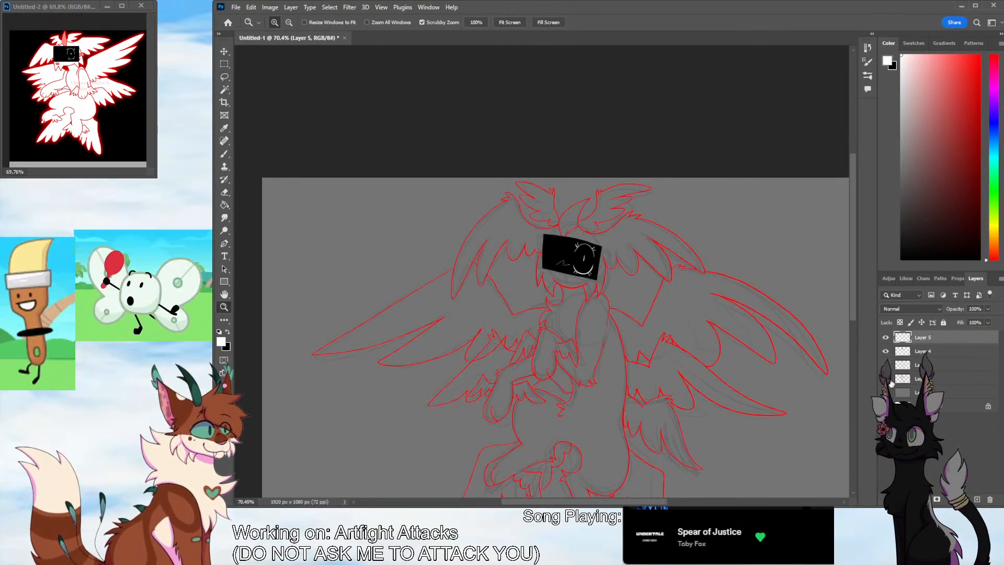
pyautogui.click(931, 378)
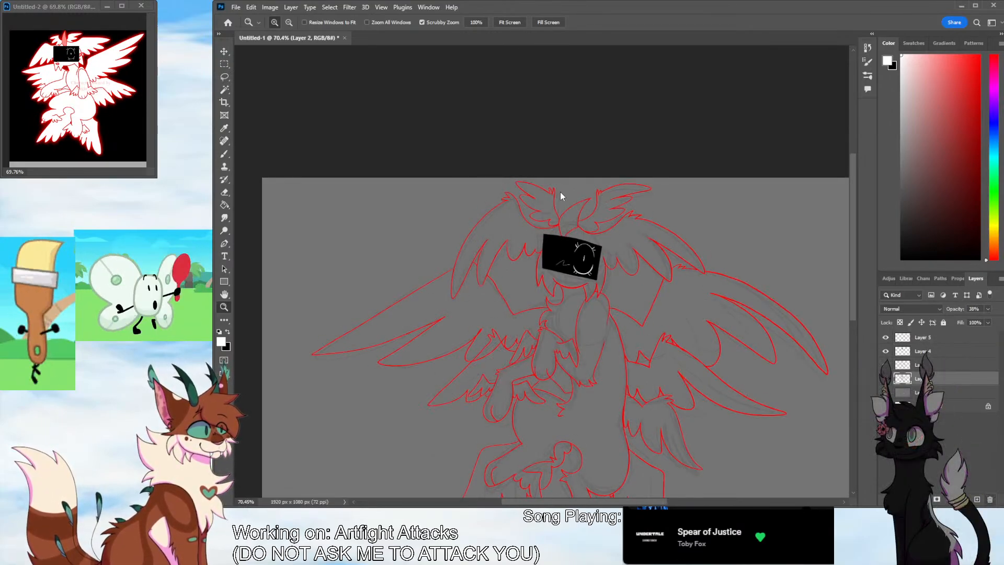
pyautogui.press('Delete')
pyautogui.moveTo(851, 306); pyautogui.dragTo(852, 324)
pyautogui.moveTo(663, 502); pyautogui.dragTo(676, 504)
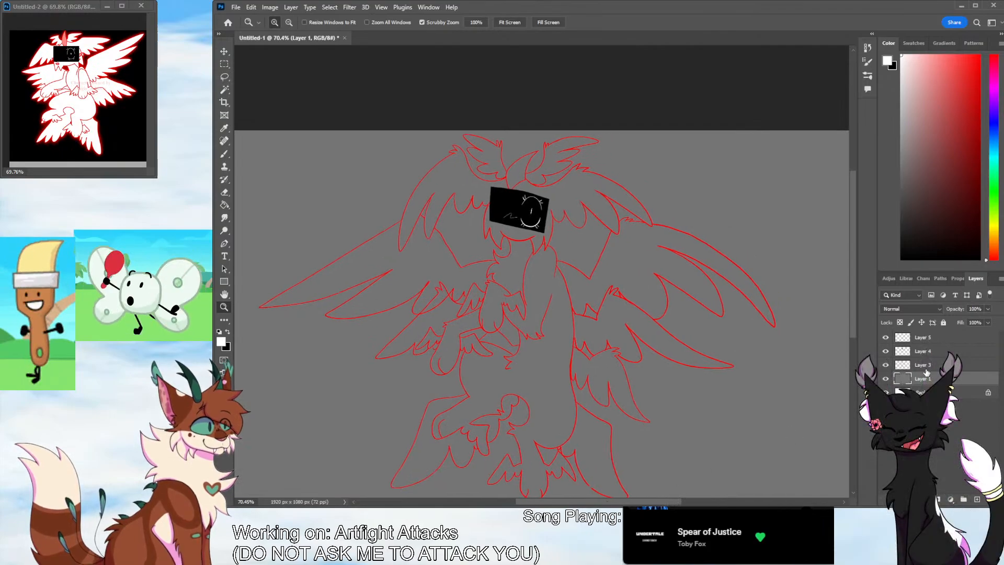
# Check what the face rectangle layer and the line art layer contain by briefly hiding each one
pyautogui.click(935, 352)
pyautogui.moveTo(852, 325); pyautogui.dragTo(853, 338)
pyautogui.click(885, 352)
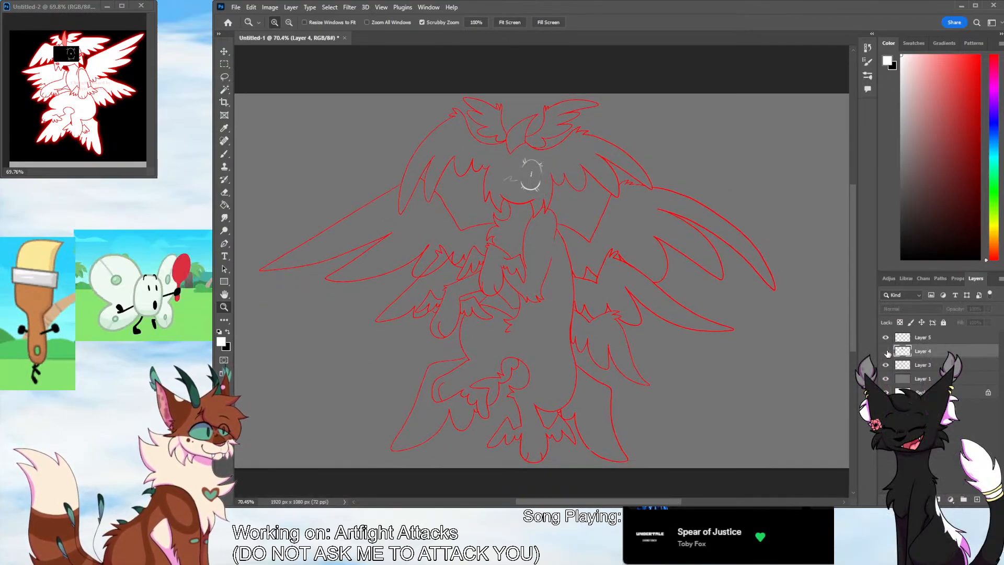
pyautogui.click(884, 351)
pyautogui.click(885, 365)
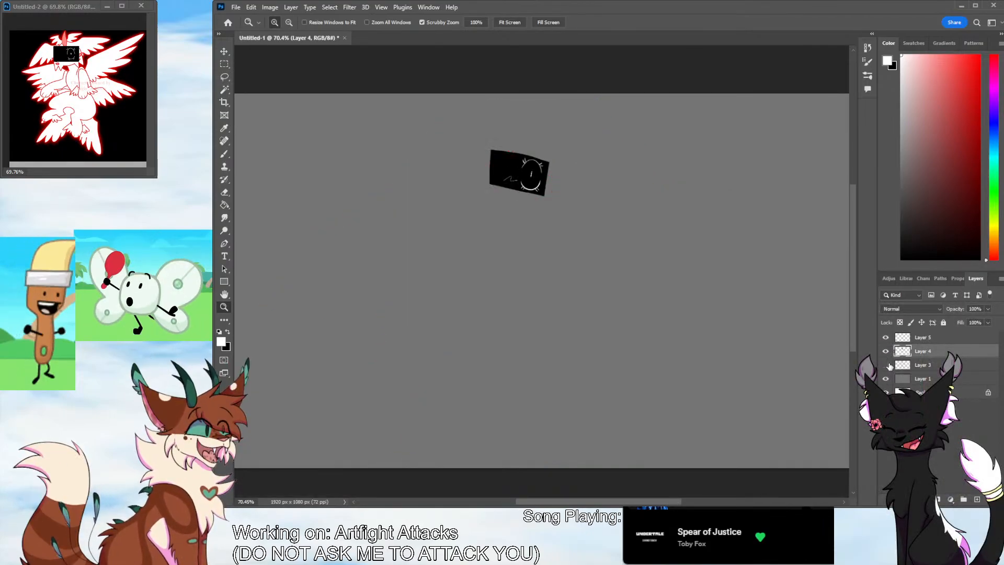
pyautogui.click(885, 365)
# Select the line art layer, sample its red, and erase the overlapping line at a feather of the left middle wing
pyautogui.click(930, 366)
pyautogui.press('i')
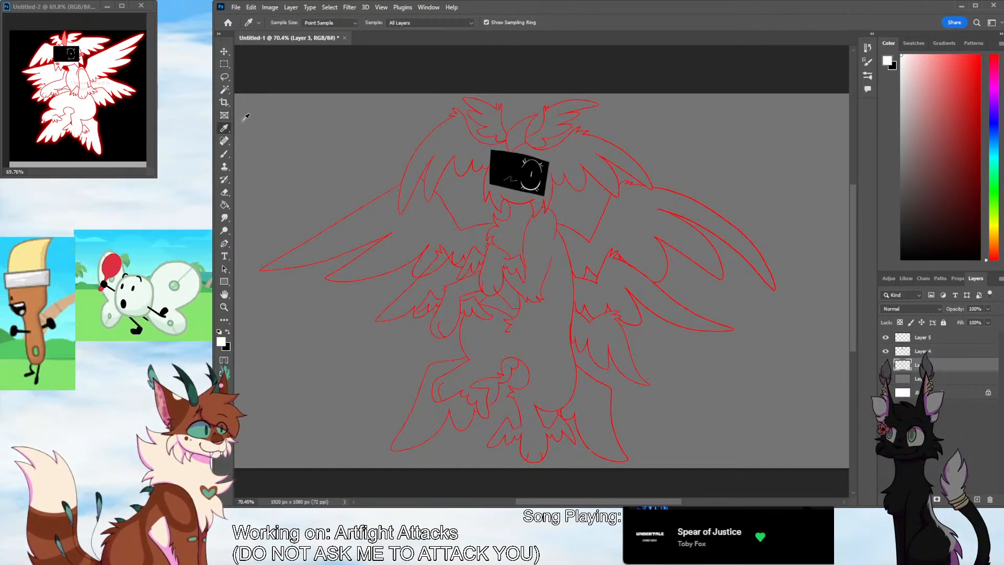
pyautogui.click(422, 275)
pyautogui.press('e')
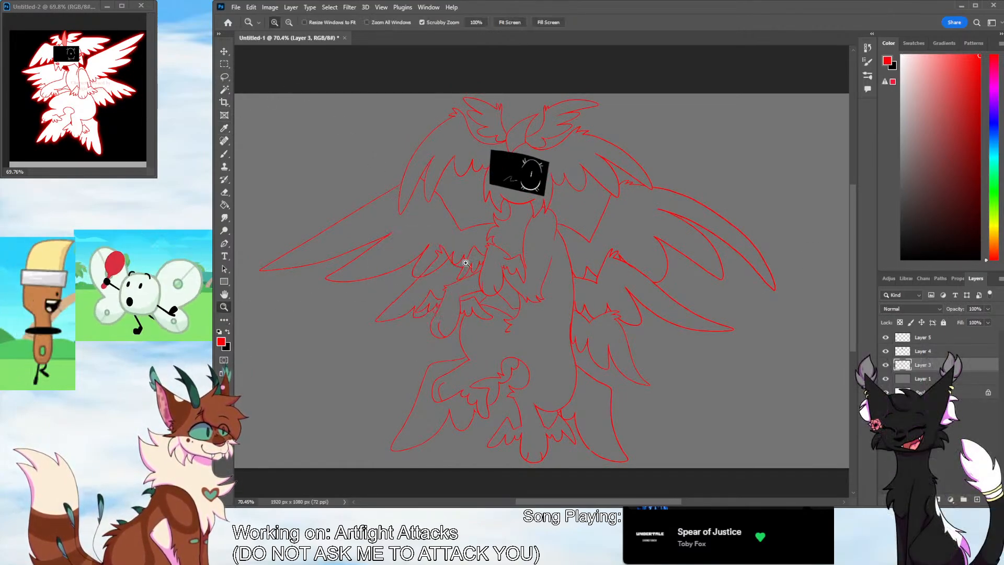
pyautogui.scroll(5, 466, 251)
pyautogui.moveTo(361, 298); pyautogui.dragTo(350, 303)
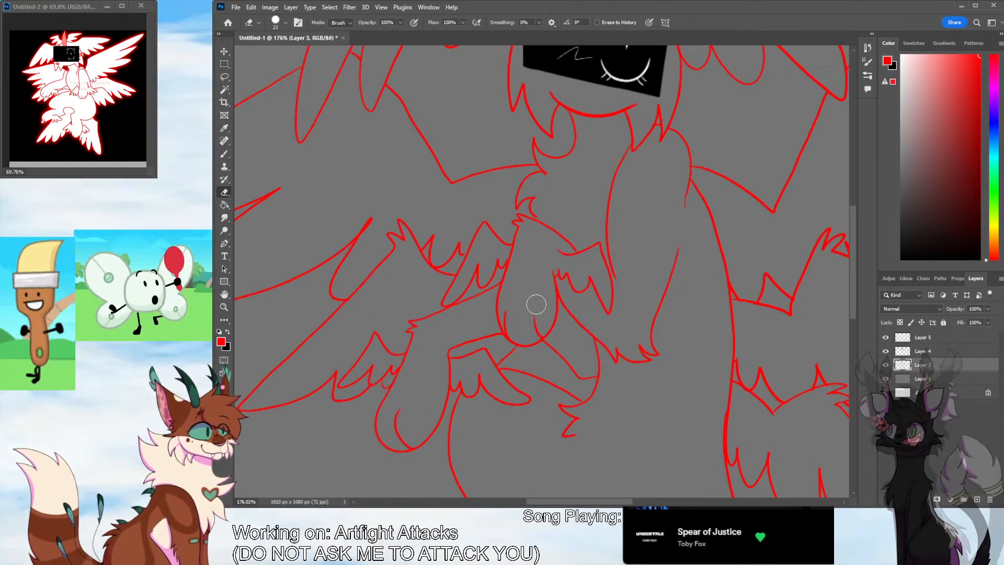
# Check the right wings and lower body for flaws and close the gap in the lower right wing's outline in red
pyautogui.click(527, 502)
pyautogui.moveTo(528, 502); pyautogui.dragTo(682, 497)
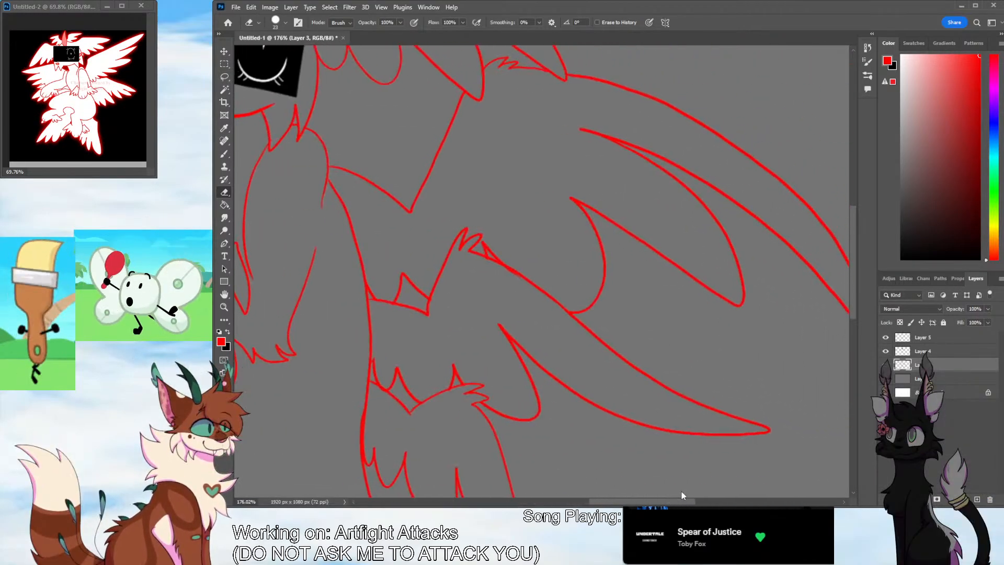
pyautogui.moveTo(853, 296); pyautogui.dragTo(852, 350)
pyautogui.moveTo(664, 502); pyautogui.dragTo(608, 501)
pyautogui.moveTo(852, 293)
pyautogui.mouseDown()
pyautogui.moveTo(850, 321)
pyautogui.moveTo(833, 320)
pyautogui.mouseUp()
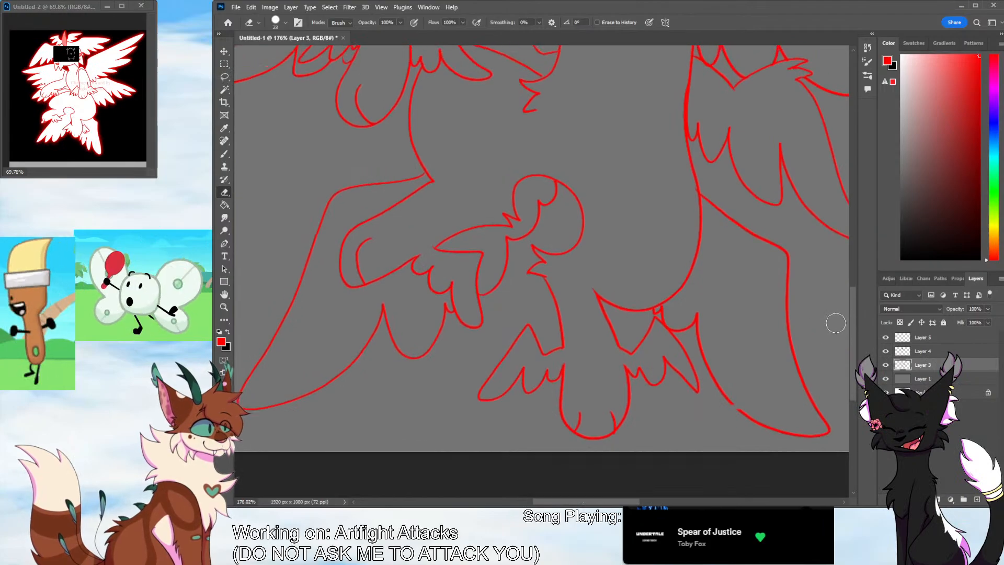
pyautogui.press('b')
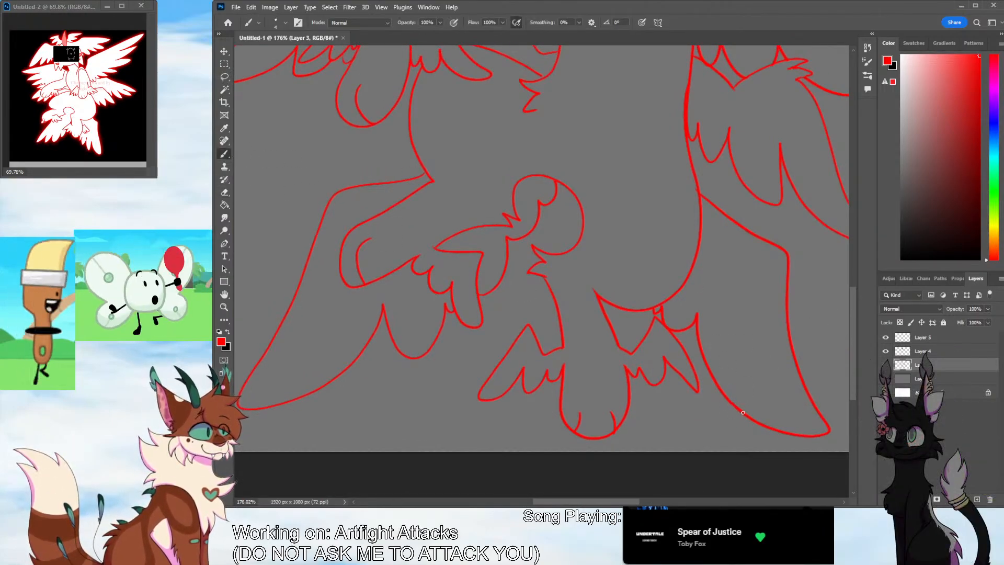
# Examine the whole character's red line art together with the finished face on the canvas
pyautogui.click(225, 307)
pyautogui.moveTo(643, 281)
pyautogui.mouseDown()
pyautogui.moveTo(614, 343)
pyautogui.moveTo(635, 329)
pyautogui.moveTo(632, 344)
pyautogui.mouseUp()
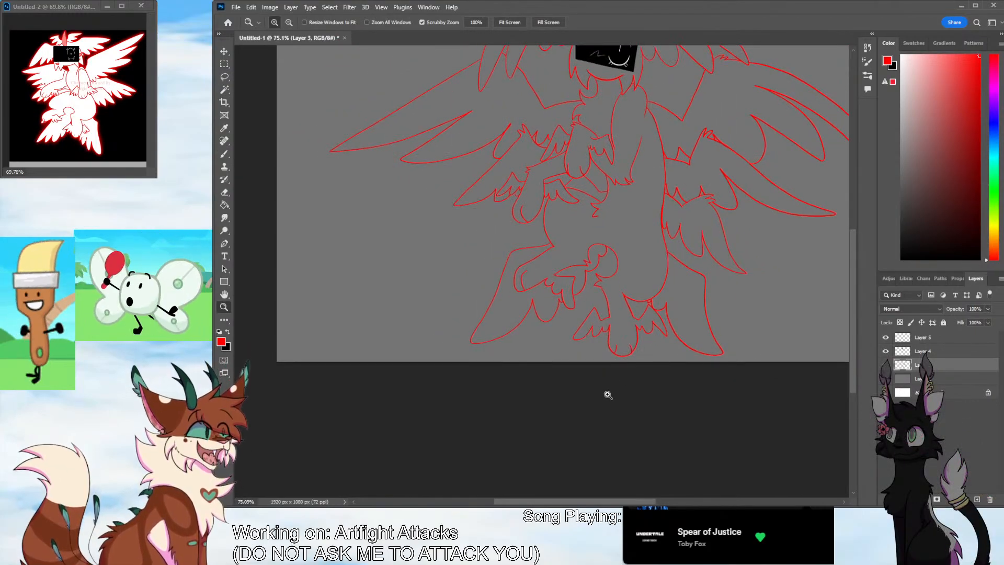
pyautogui.moveTo(852, 313); pyautogui.dragTo(853, 266)
pyautogui.moveTo(635, 502); pyautogui.dragTo(659, 503)
pyautogui.moveTo(642, 320); pyautogui.dragTo(638, 361)
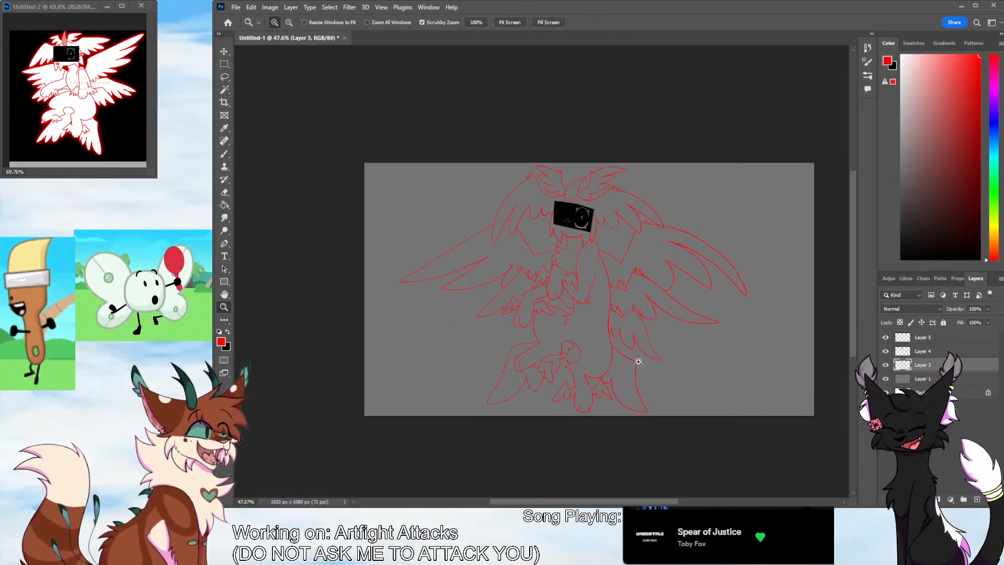
pyautogui.moveTo(702, 383); pyautogui.dragTo(714, 368)
pyautogui.moveTo(651, 502); pyautogui.dragTo(663, 502)
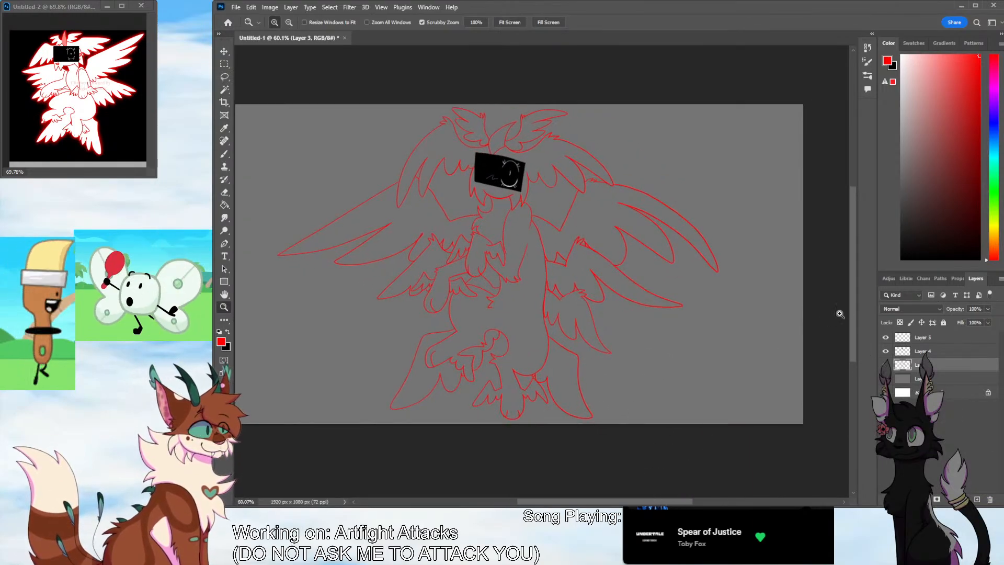
# Crop the empty canvas on both sides of the character to 1556 x 1080 px
pyautogui.moveTo(853, 317); pyautogui.dragTo(856, 298)
pyautogui.moveTo(737, 379); pyautogui.dragTo(730, 378)
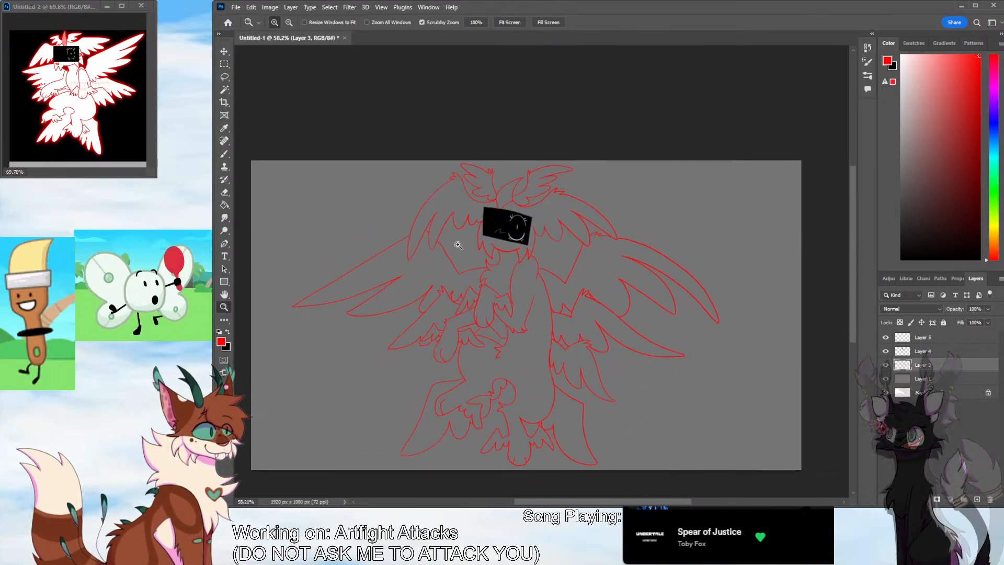
pyautogui.press('w')
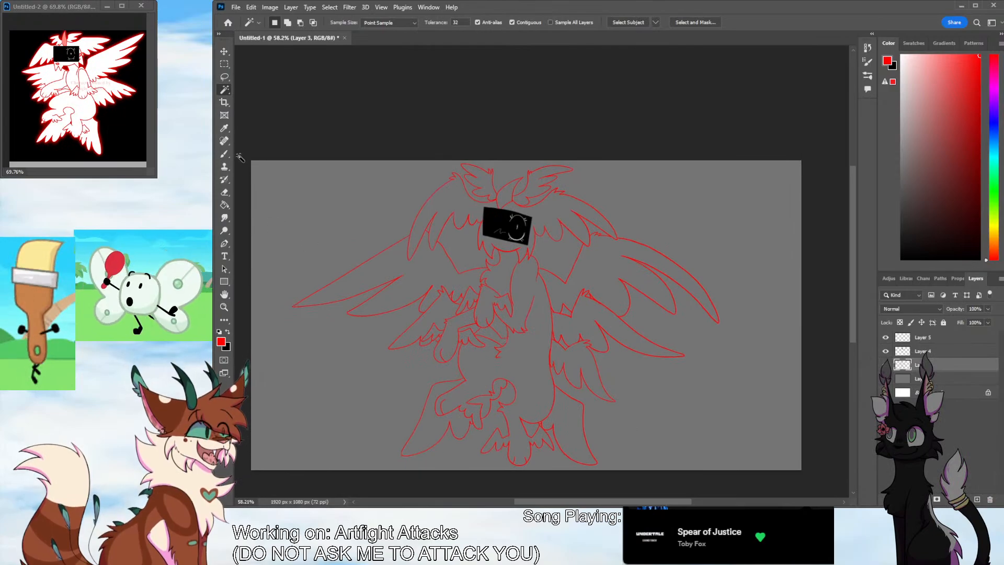
pyautogui.press('c')
pyautogui.moveTo(251, 314)
pyautogui.mouseDown()
pyautogui.moveTo(265, 313)
pyautogui.moveTo(268, 326)
pyautogui.mouseUp()
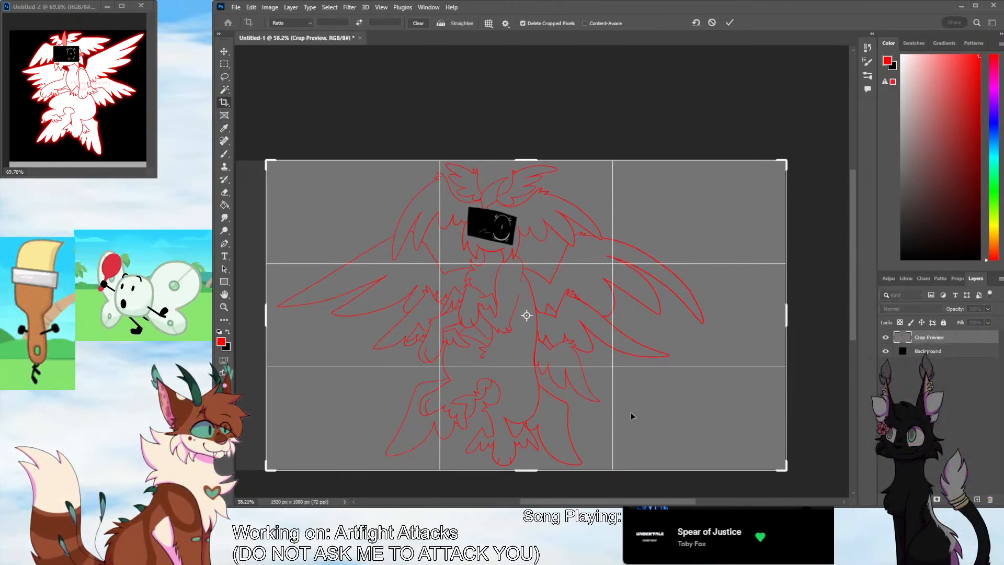
pyautogui.moveTo(787, 334); pyautogui.dragTo(751, 334)
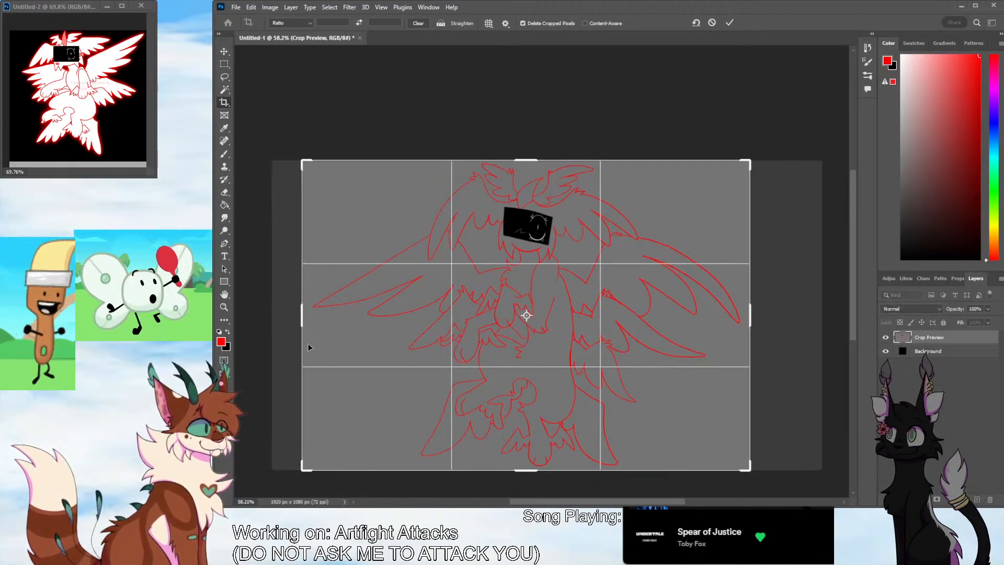
pyautogui.moveTo(303, 313); pyautogui.dragTo(304, 313)
pyautogui.moveTo(749, 320); pyautogui.dragTo(752, 320)
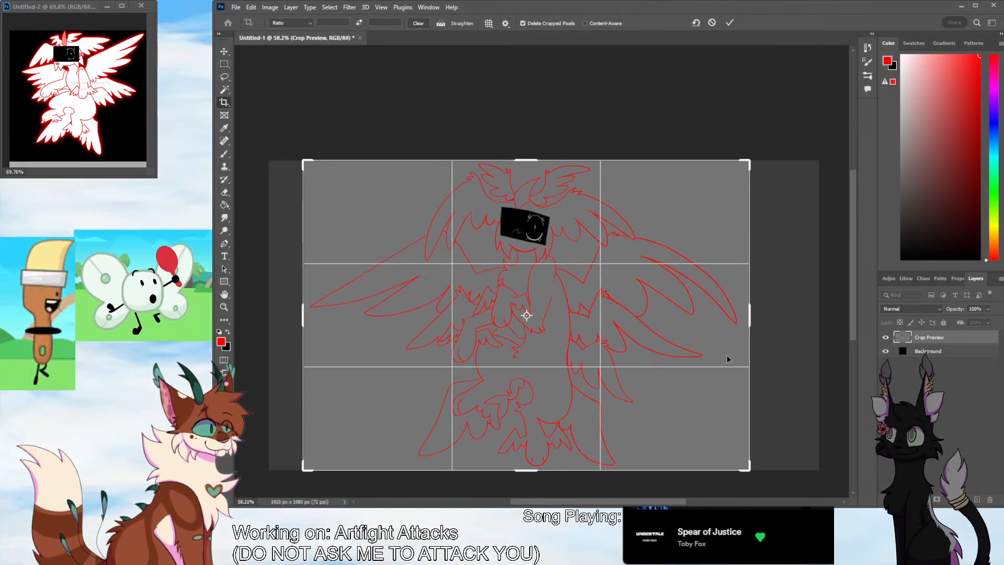
pyautogui.press('Return')
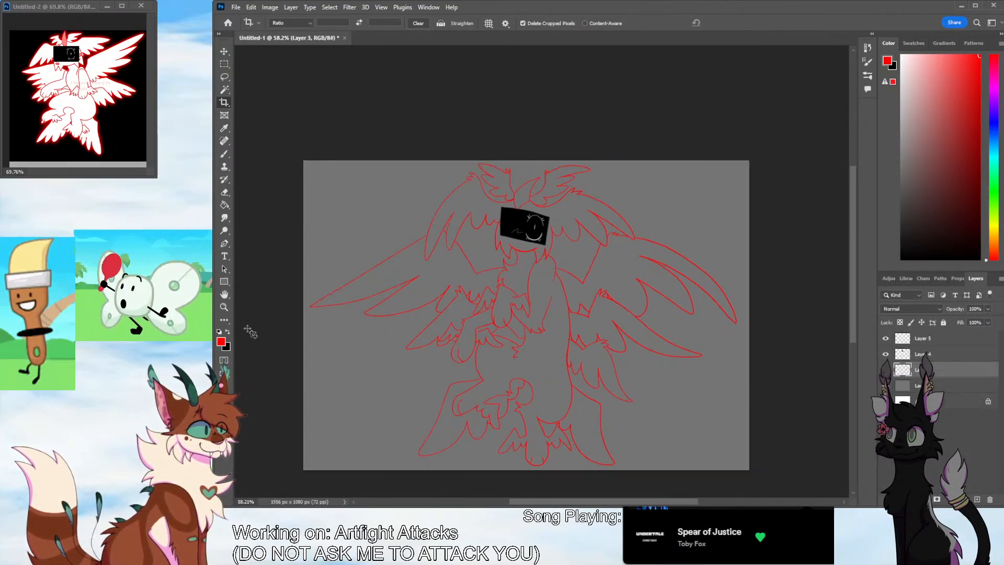
# Draw small red pointed tufts at both sides of the black face rectangle and small rounded shapes beneath its lower corners
pyautogui.press('z')
pyautogui.moveTo(522, 298)
pyautogui.mouseDown()
pyautogui.moveTo(553, 309)
pyautogui.moveTo(591, 270)
pyautogui.moveTo(581, 270)
pyautogui.mouseUp()
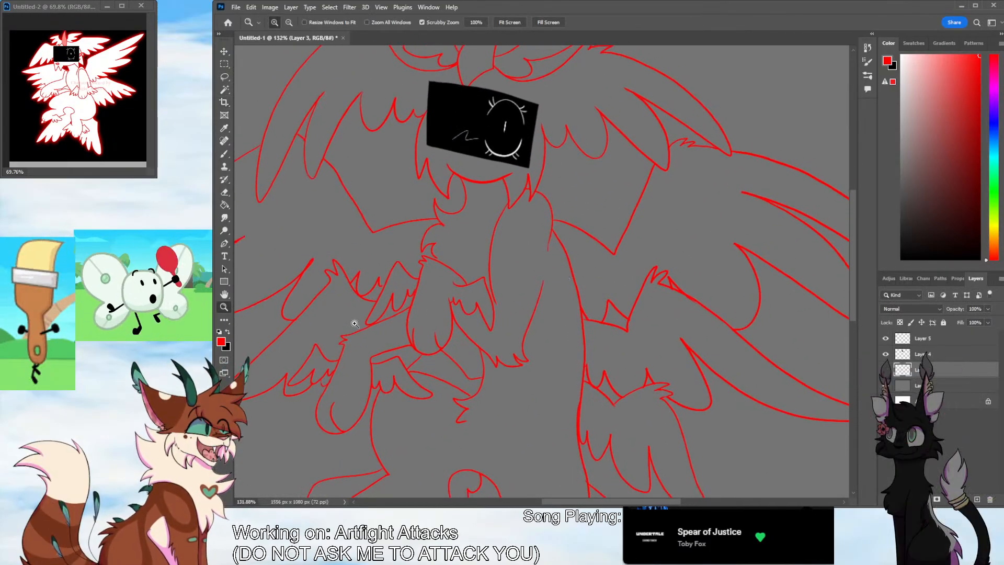
pyautogui.press('b')
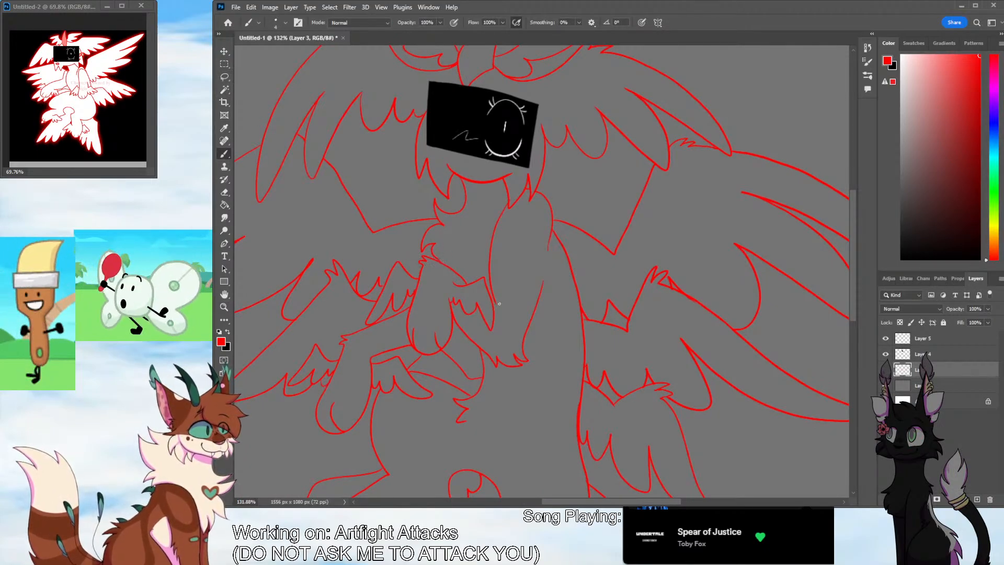
pyautogui.scroll(3, 847, 245)
pyautogui.scroll(1, 848, 246)
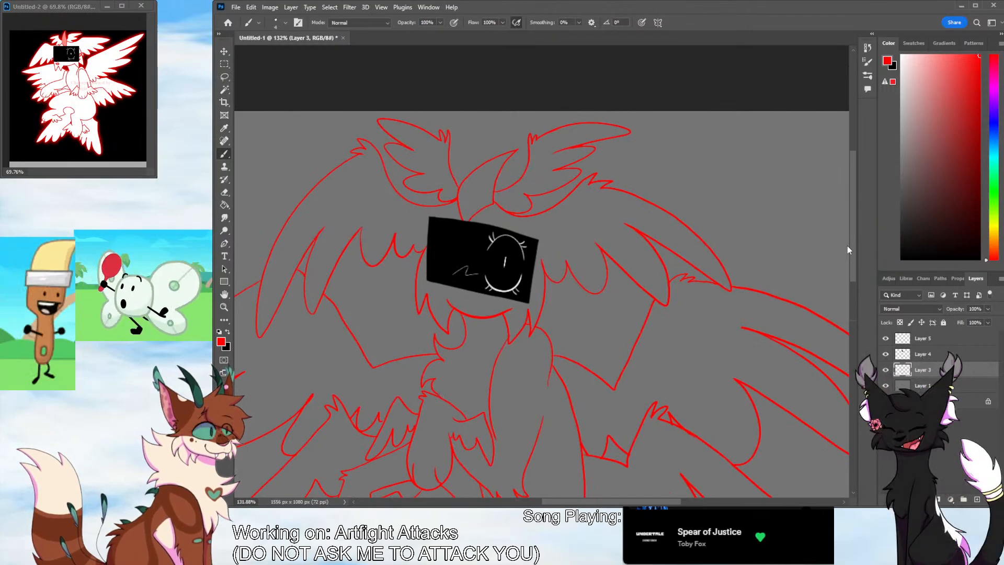
pyautogui.moveTo(847, 245); pyautogui.dragTo(847, 246)
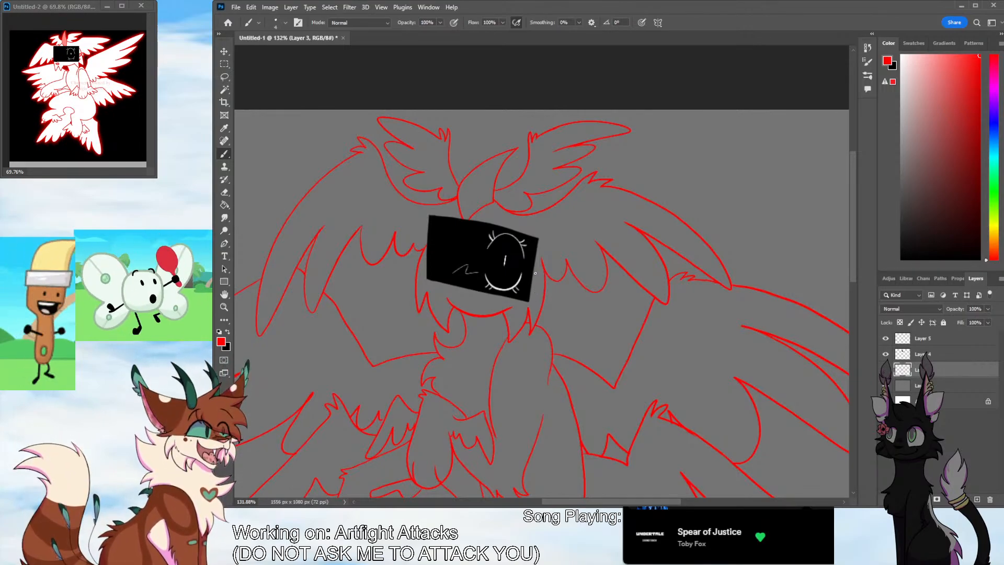
pyautogui.moveTo(534, 272); pyautogui.dragTo(553, 281)
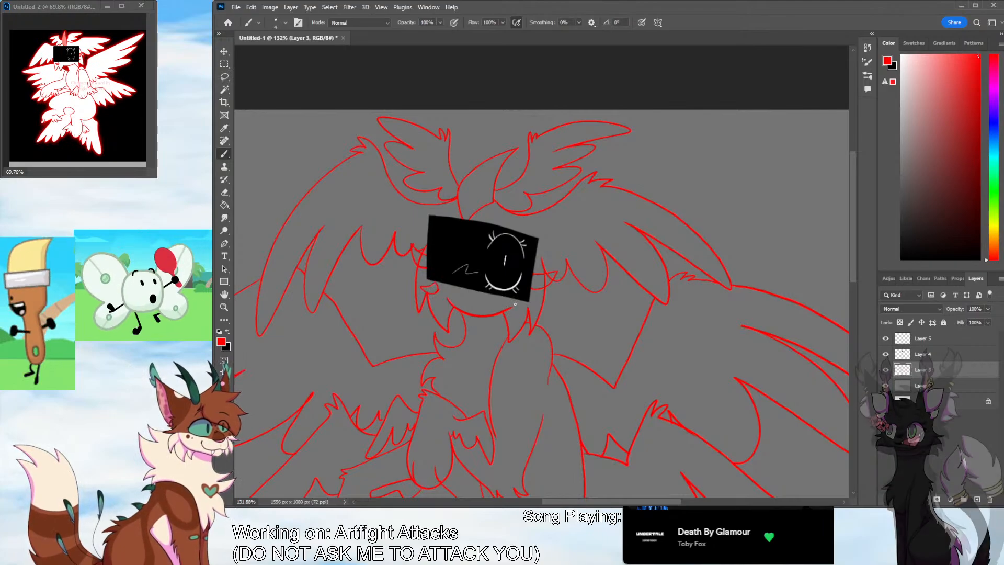
pyautogui.moveTo(514, 303); pyautogui.dragTo(523, 312)
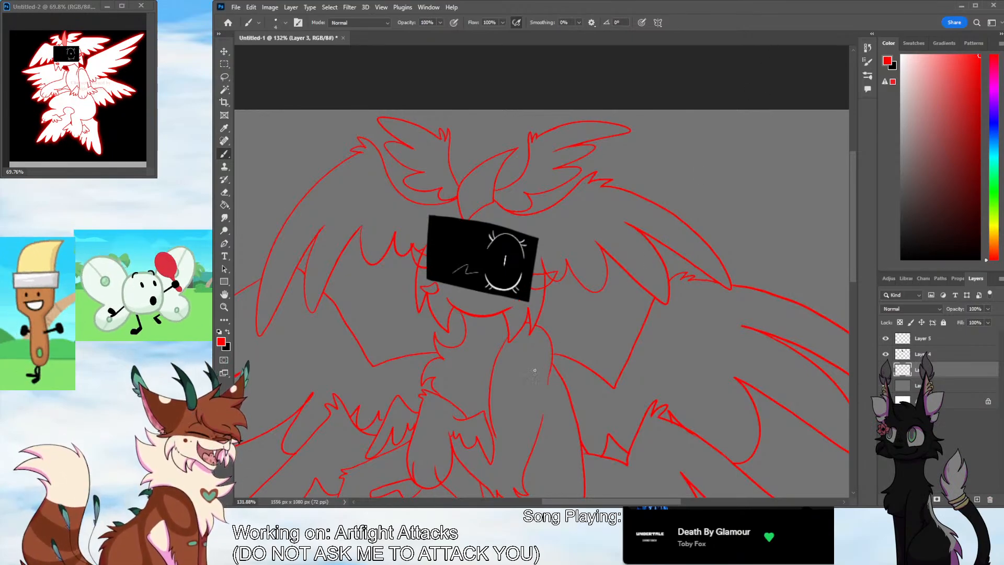
# Erase the old head outline where it crosses the new tufts and rounded shapes on both sides of the face
pyautogui.scroll(4, 551, 331)
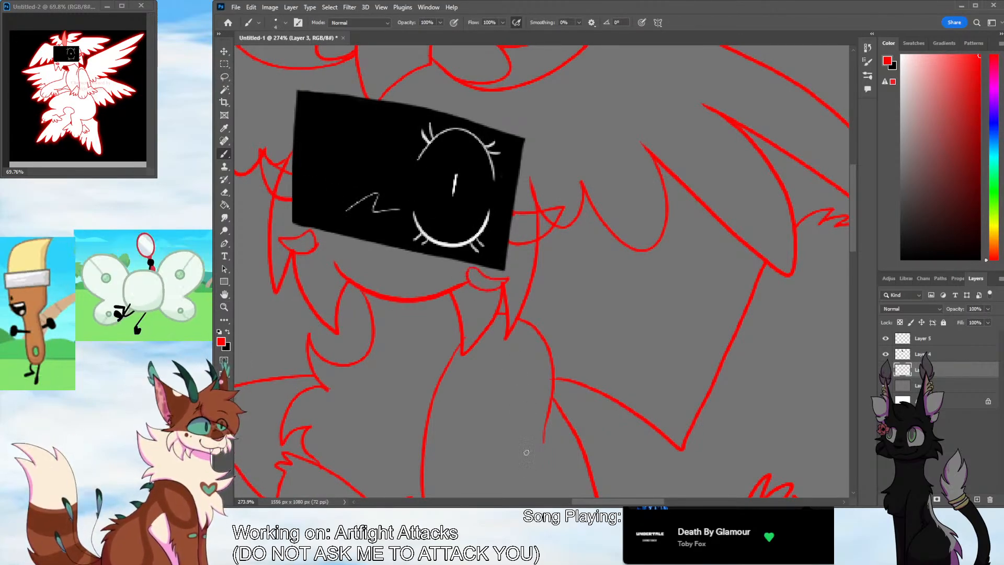
pyautogui.hscroll(-5, 527, 453)
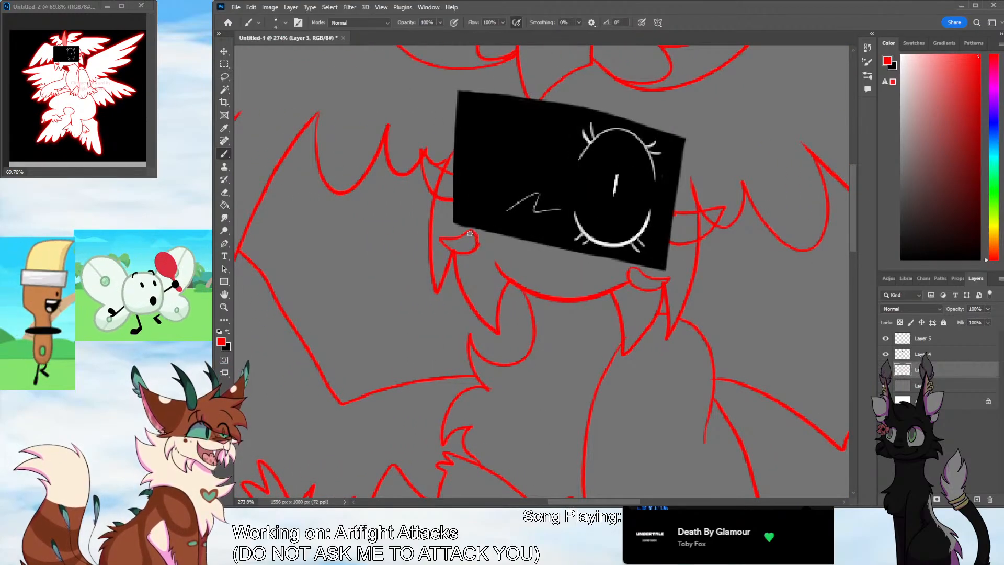
pyautogui.press('e')
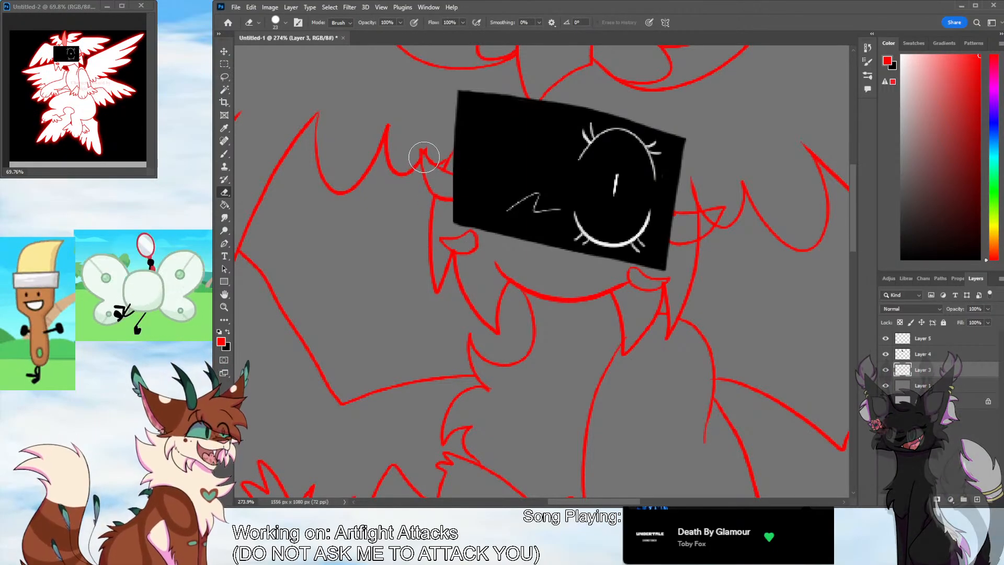
pyautogui.hscroll(5, 549, 491)
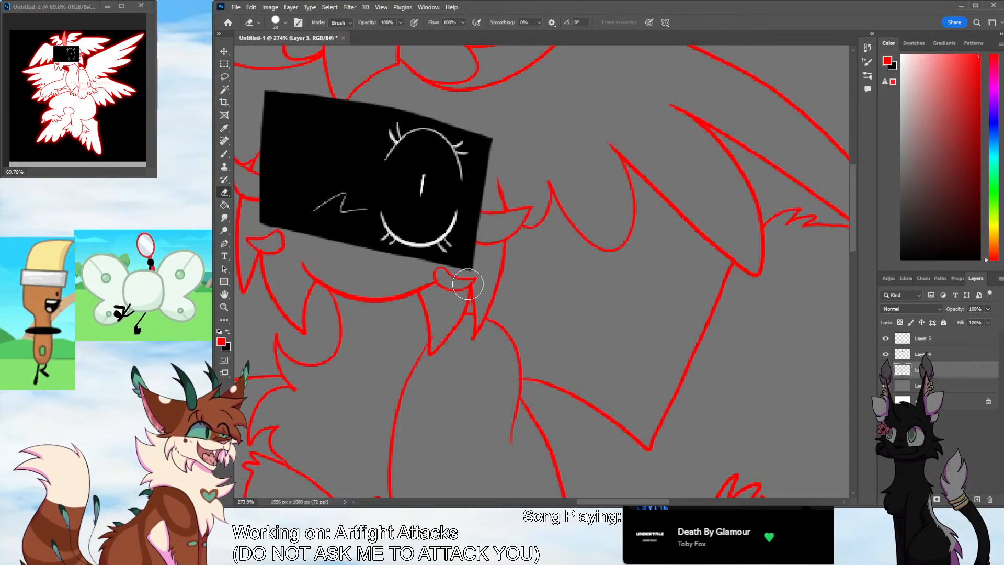
# Check the full character's line art on the cropped canvas, including the new face tufts and the wings
pyautogui.press('z')
pyautogui.moveTo(571, 267)
pyautogui.mouseDown()
pyautogui.moveTo(548, 341)
pyautogui.moveTo(561, 296)
pyautogui.moveTo(533, 346)
pyautogui.mouseUp()
pyautogui.scroll(-2, 657, 490)
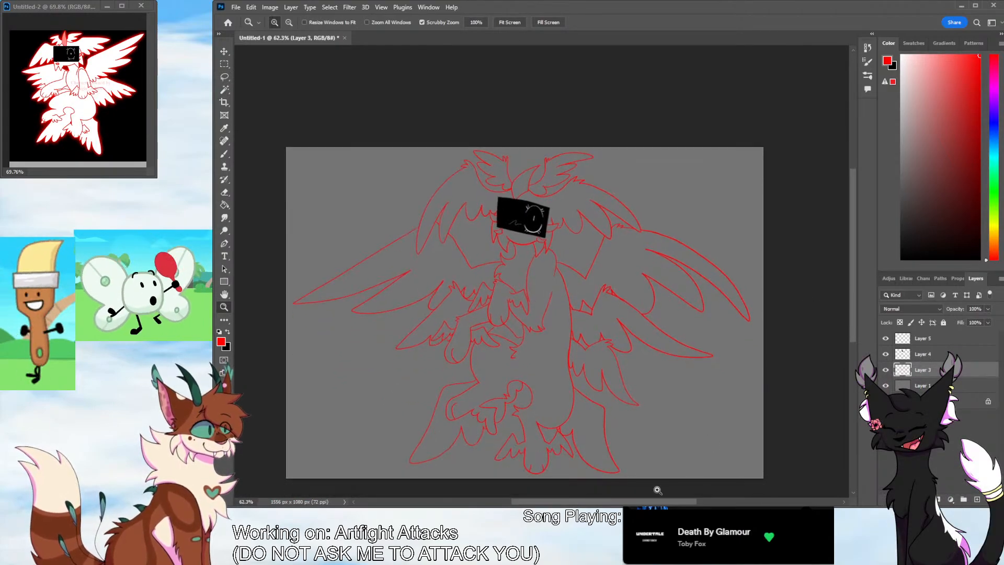
pyautogui.click(774, 126)
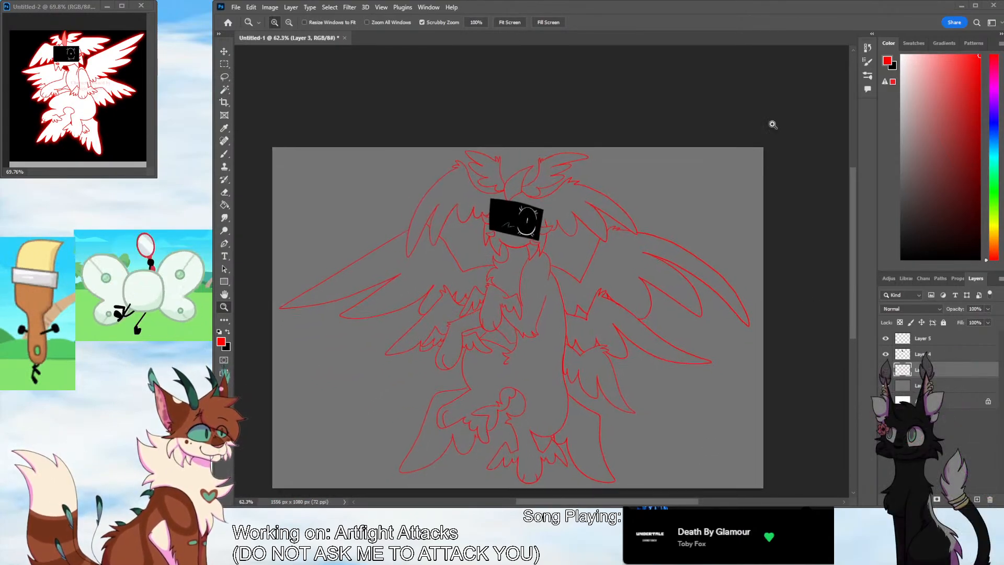
pyautogui.click(738, 399)
pyautogui.moveTo(487, 397); pyautogui.dragTo(446, 398)
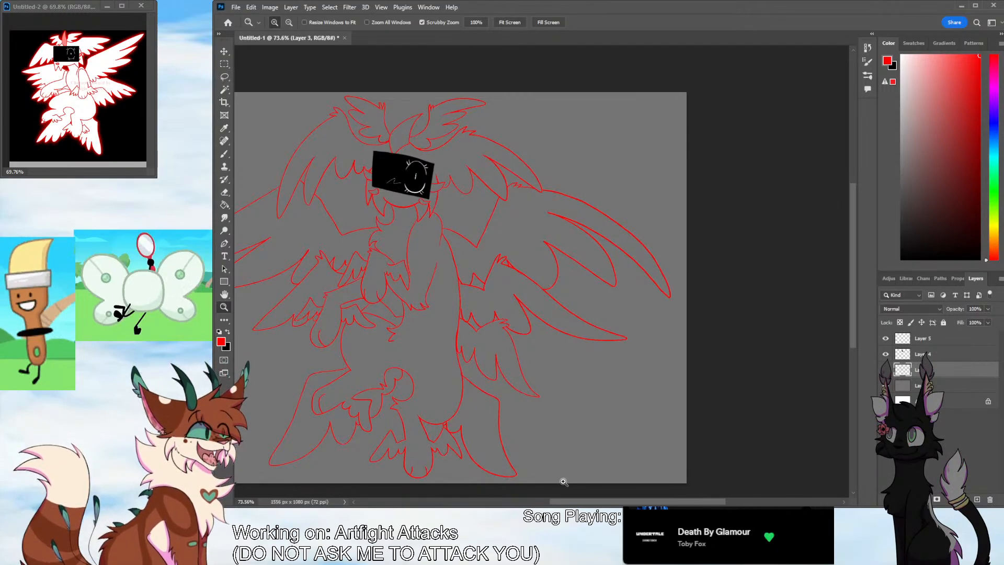
pyautogui.hscroll(-3, 563, 481)
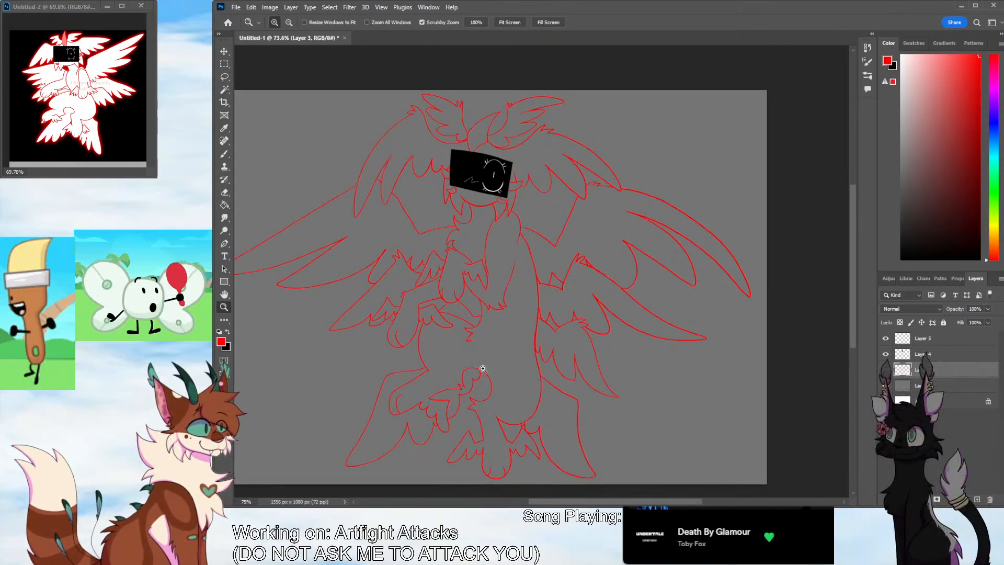
pyautogui.moveTo(480, 368); pyautogui.dragTo(468, 374)
# Select the background outside the line art with the Magic Wand and add the enclosed gaps between the head and upper wings
pyautogui.press('w')
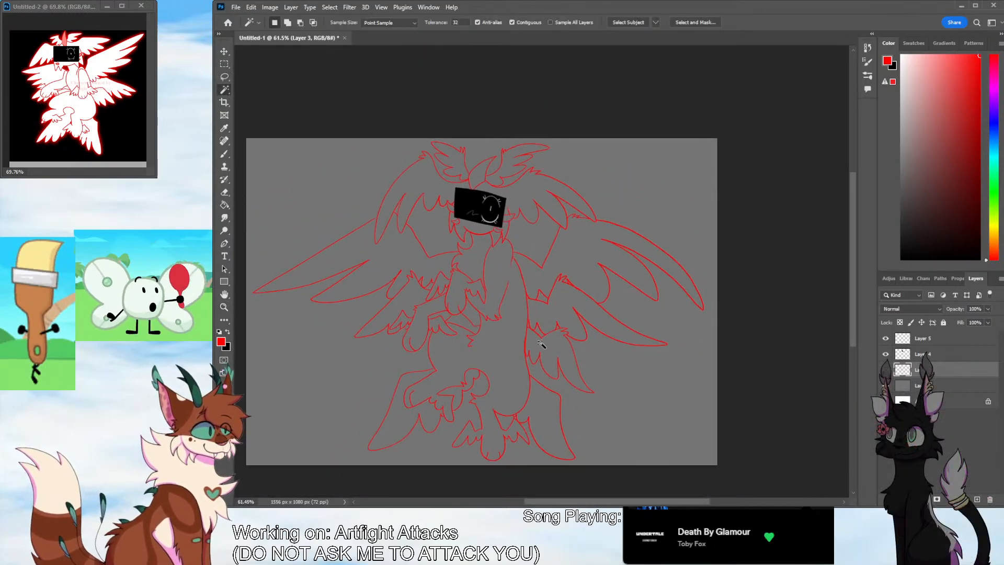
pyautogui.click(613, 426)
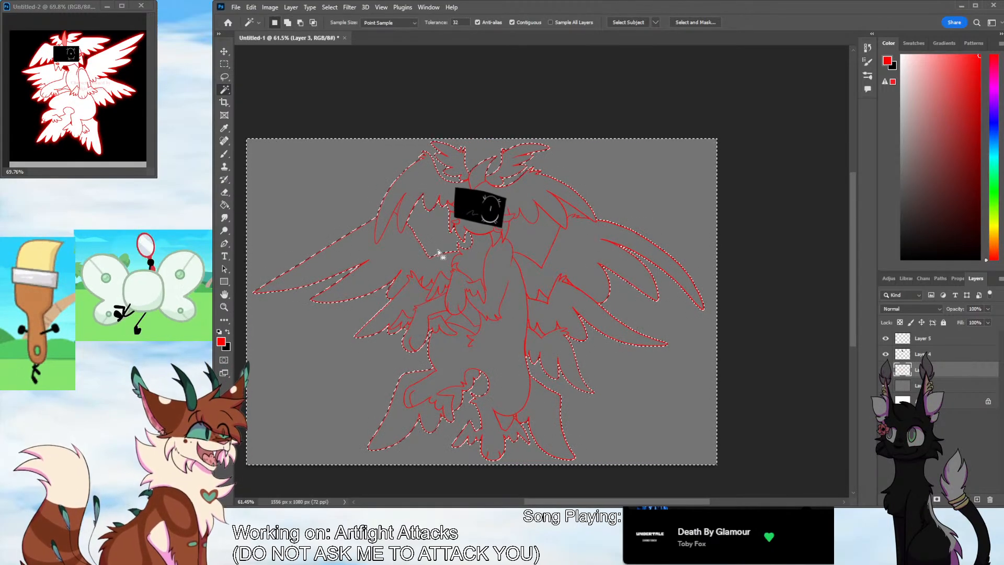
pyautogui.keyDown('shift'); pyautogui.click(395, 213); pyautogui.keyUp('shift')
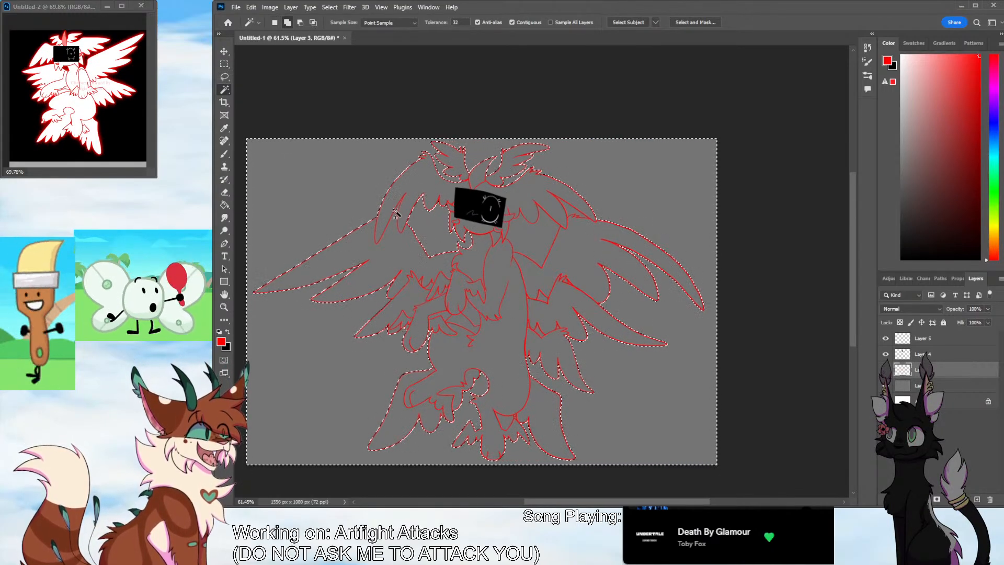
pyautogui.keyDown('shift'); pyautogui.click(396, 211); pyautogui.keyUp('shift')
pyautogui.keyDown('shift'); pyautogui.click(536, 239); pyautogui.keyUp('shift')
pyautogui.keyDown('shift'); pyautogui.click(568, 210); pyautogui.keyUp('shift')
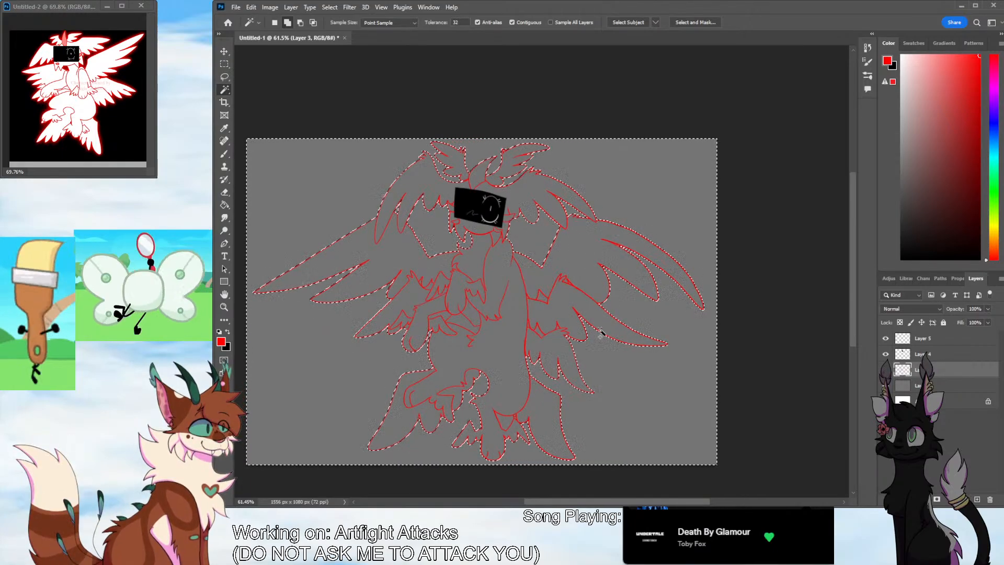
# Add the small gaps by the right wings, below the arm and in the left wing to the selection, undoing picks that include the body
pyautogui.keyDown('shift'); pyautogui.click(576, 298); pyautogui.keyUp('shift')
pyautogui.keyDown('shift'); pyautogui.click(556, 328); pyautogui.keyUp('shift')
pyautogui.keyDown('shift'); pyautogui.click(517, 362); pyautogui.keyUp('shift')
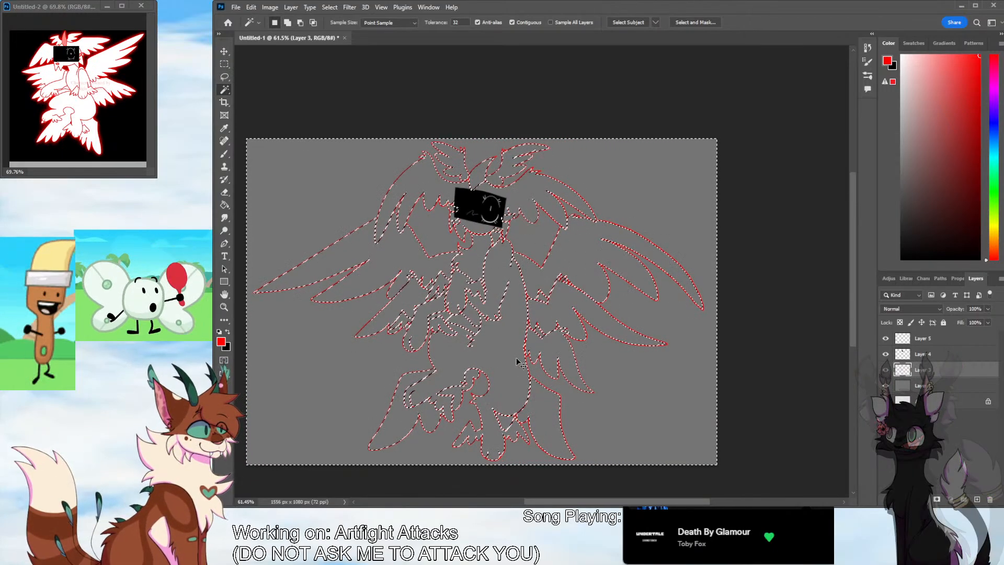
pyautogui.hotkey('ctrl', 'z')
pyautogui.keyDown('shift'); pyautogui.click(463, 320); pyautogui.keyUp('shift')
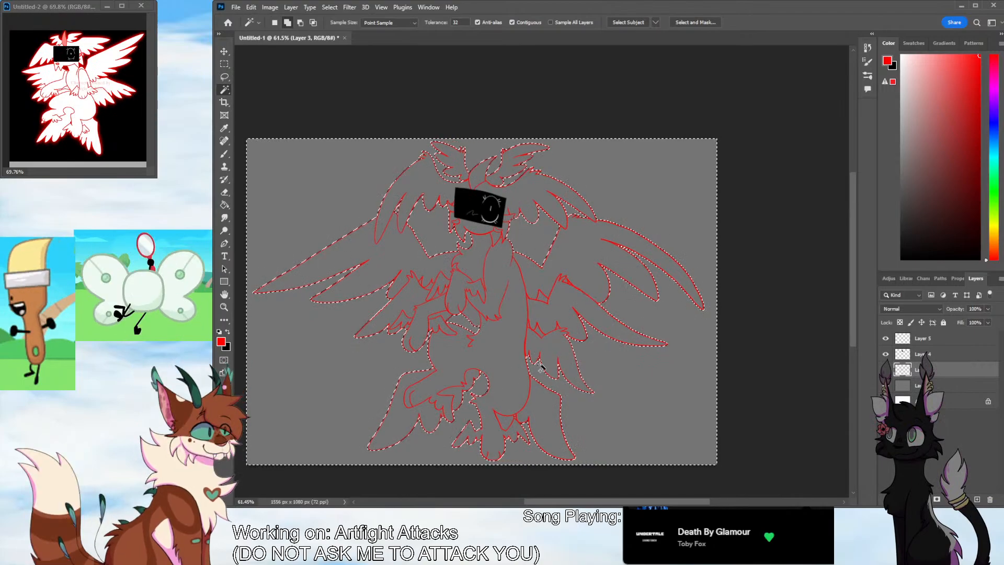
pyautogui.keyDown('shift'); pyautogui.click(542, 336); pyautogui.keyUp('shift')
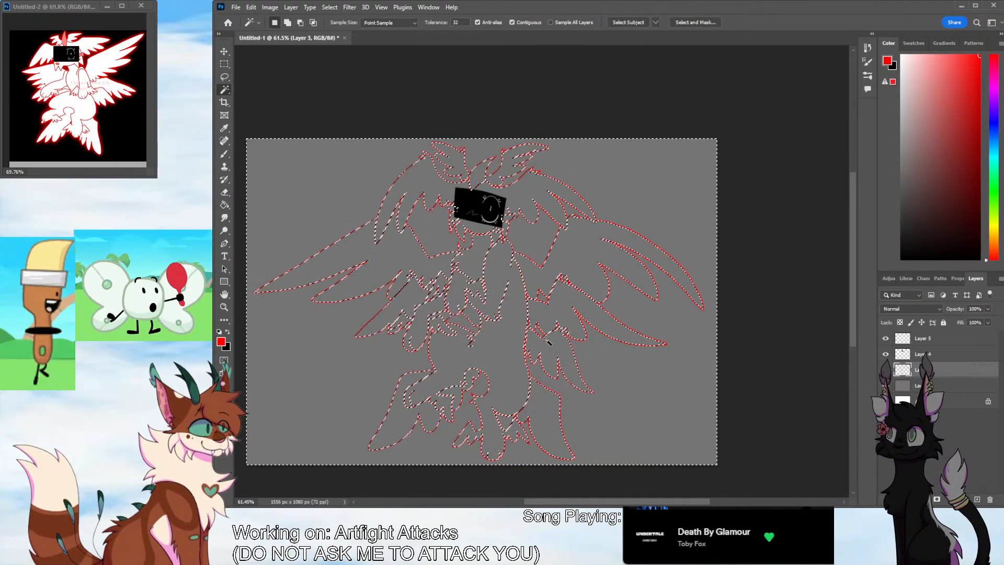
pyautogui.hotkey('ctrl', 'z')
pyautogui.keyDown('shift'); pyautogui.click(558, 332); pyautogui.keyUp('shift')
pyautogui.hotkey('ctrl', 'z')
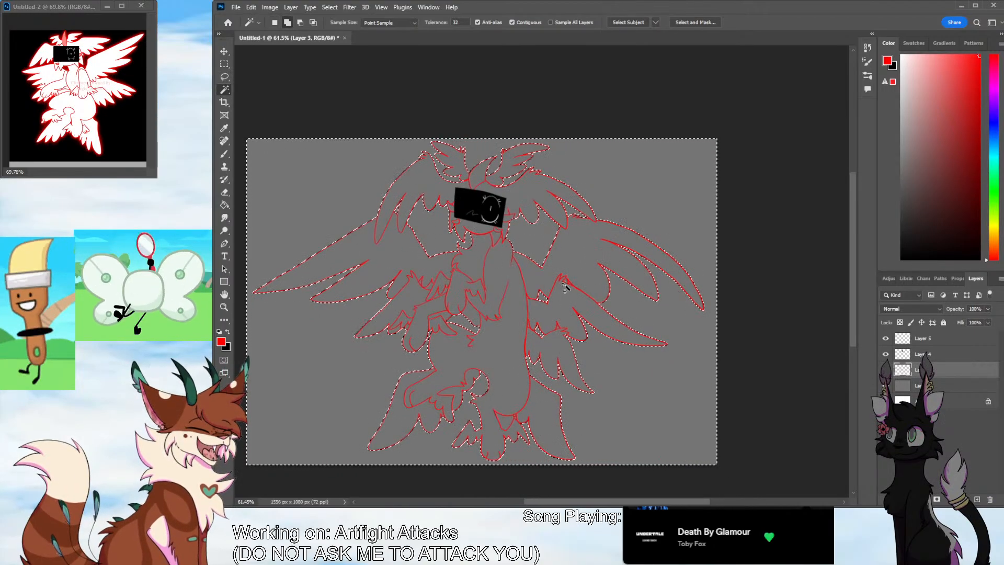
pyautogui.keyDown('shift'); pyautogui.click(425, 293); pyautogui.keyUp('shift')
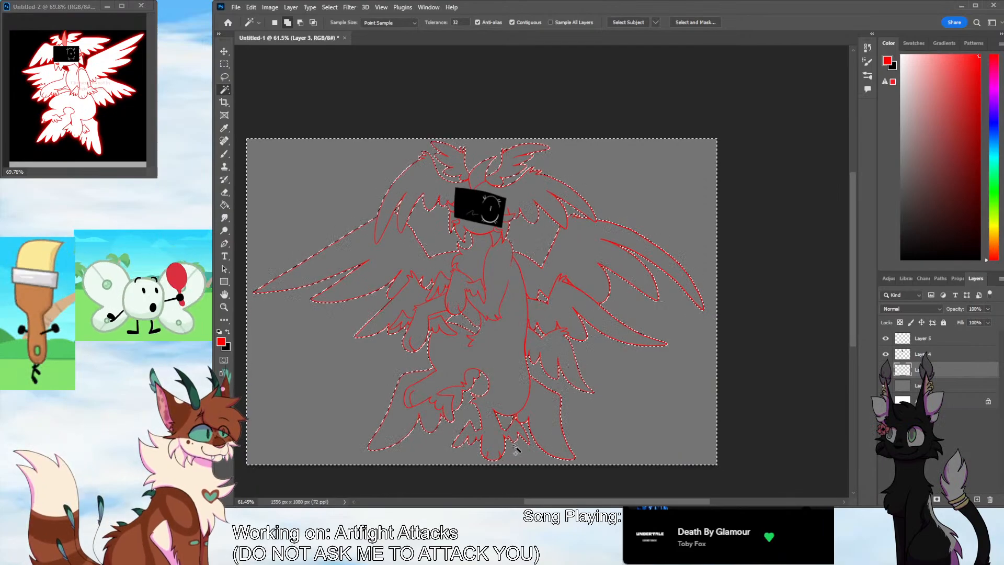
# Inspect the right wings up close and add the tiny enclosed gap at the middle wing's upper tuft to the selection
pyautogui.press('z')
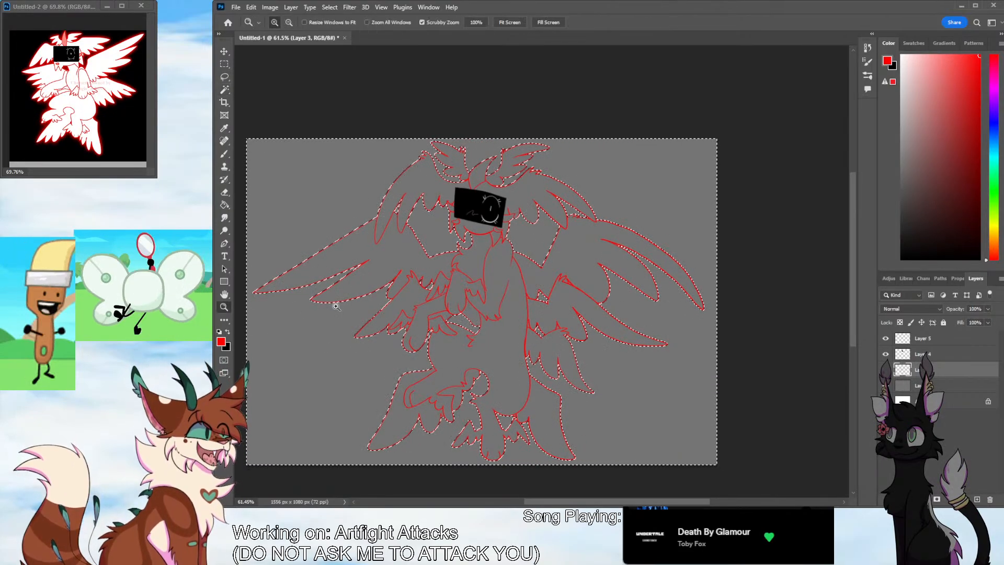
pyautogui.moveTo(567, 305); pyautogui.dragTo(598, 262)
pyautogui.click(224, 89)
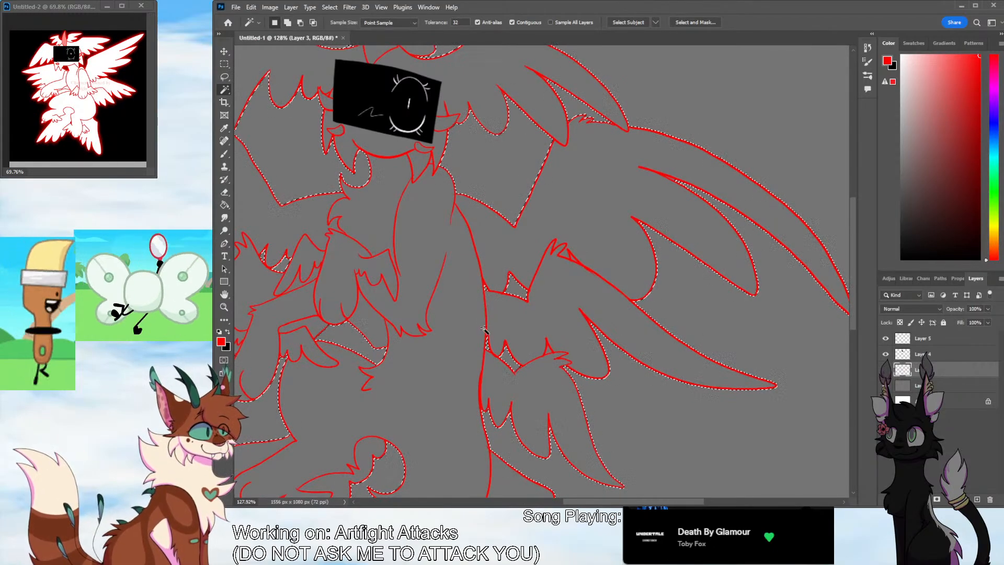
pyautogui.click(226, 307)
pyautogui.moveTo(484, 258); pyautogui.dragTo(497, 300)
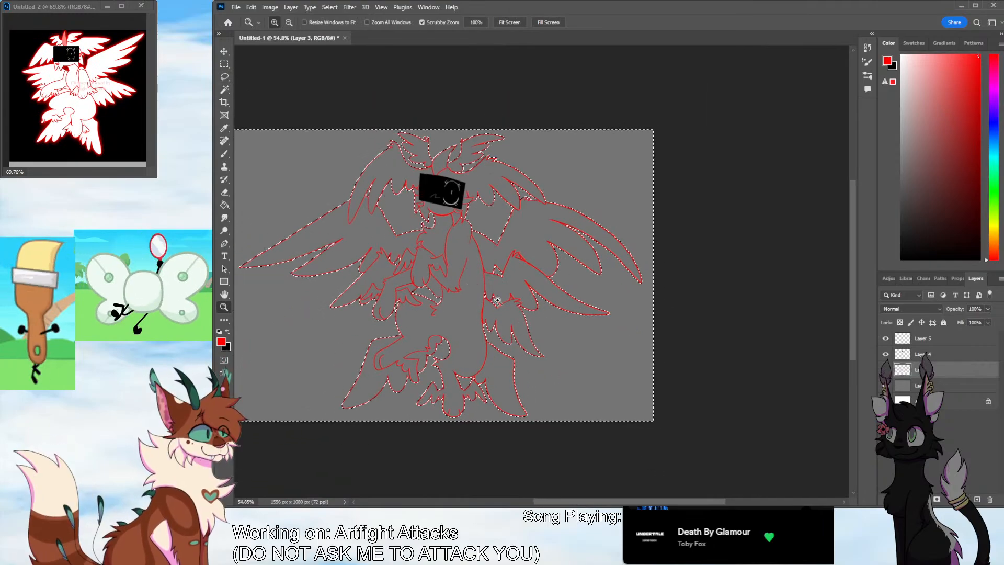
pyautogui.moveTo(533, 257); pyautogui.dragTo(599, 204)
pyautogui.click(224, 90)
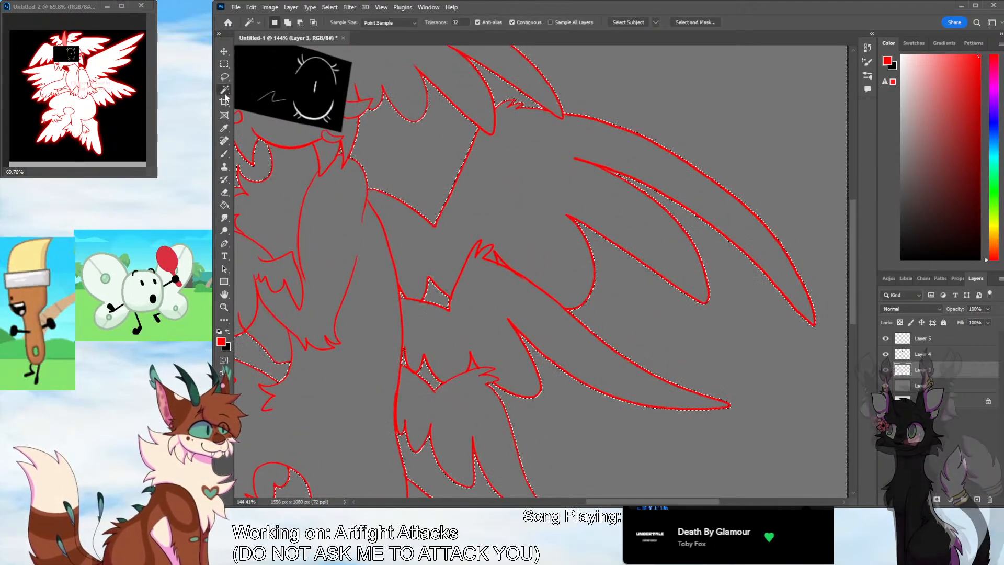
pyautogui.keyDown('shift'); pyautogui.click(500, 263); pyautogui.keyUp('shift')
# Invert the background selection so that it covers the whole character
pyautogui.click(224, 307)
pyautogui.moveTo(584, 299); pyautogui.dragTo(569, 333)
pyautogui.moveTo(556, 501); pyautogui.dragTo(547, 505)
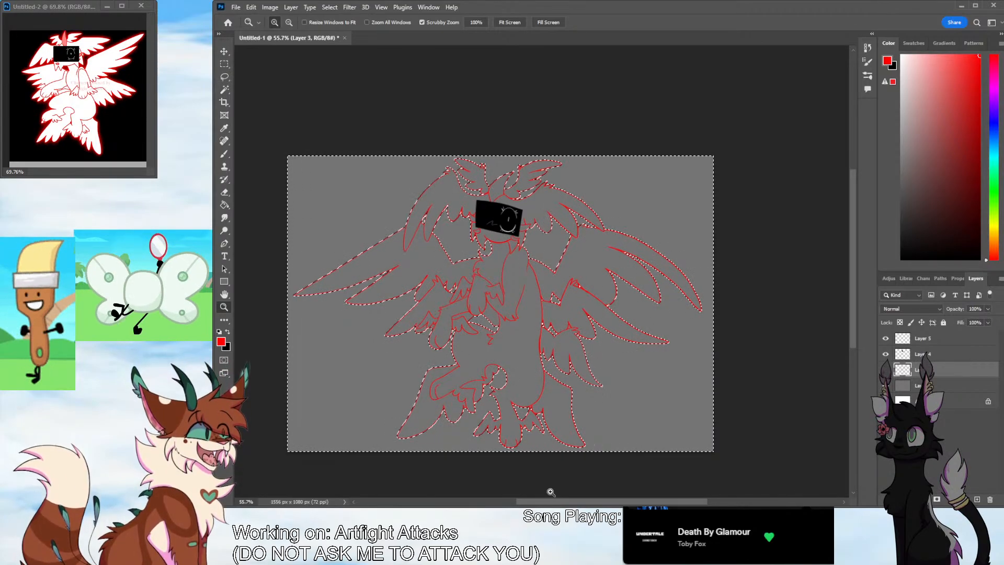
pyautogui.click(332, 8)
pyautogui.click(346, 49)
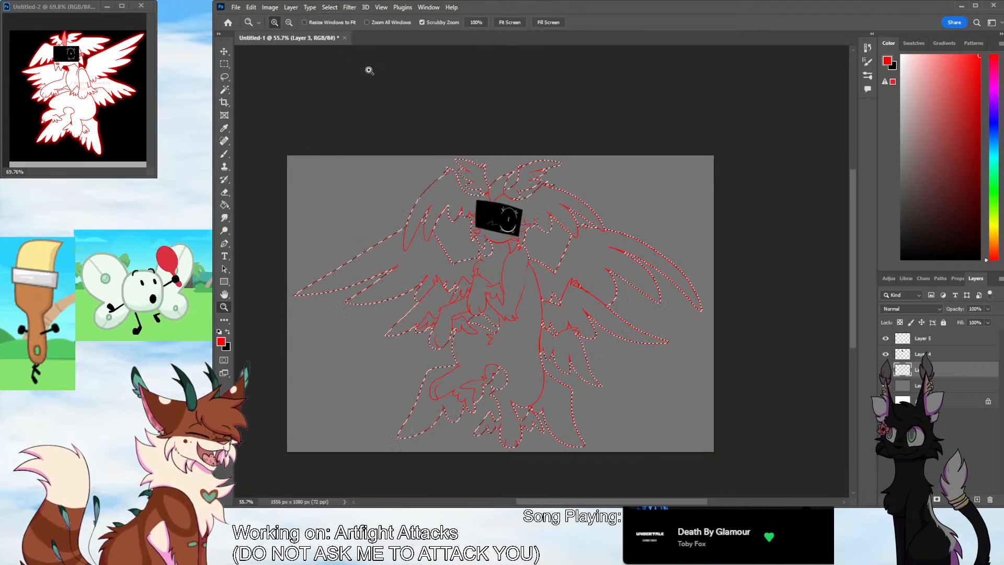
# Add a new layer beneath the line art and sample white from the reference character as the fill colour
pyautogui.keyDown('ctrl'); pyautogui.click(977, 500); pyautogui.keyUp('ctrl')
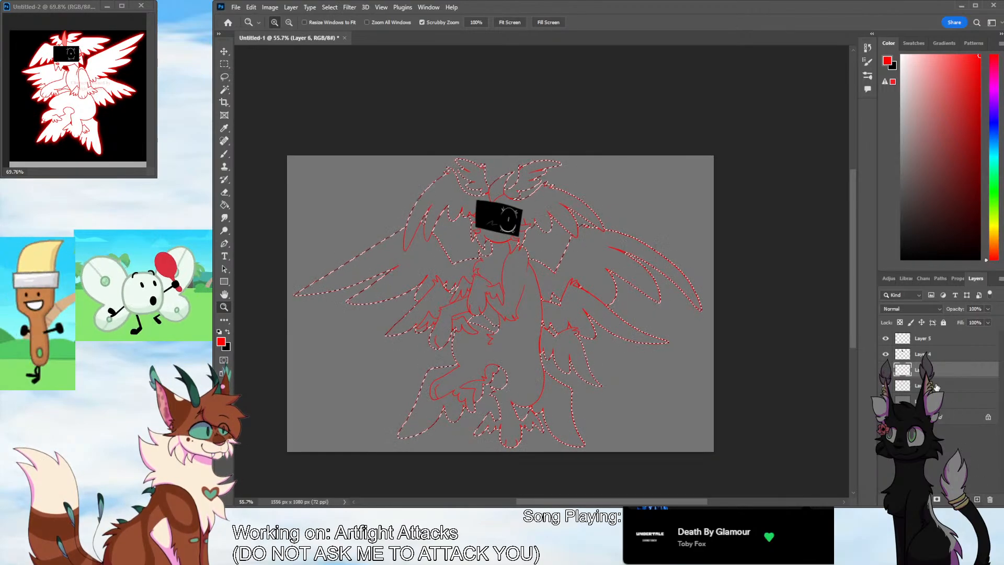
pyautogui.click(224, 128)
pyautogui.click(104, 76)
pyautogui.click(225, 205)
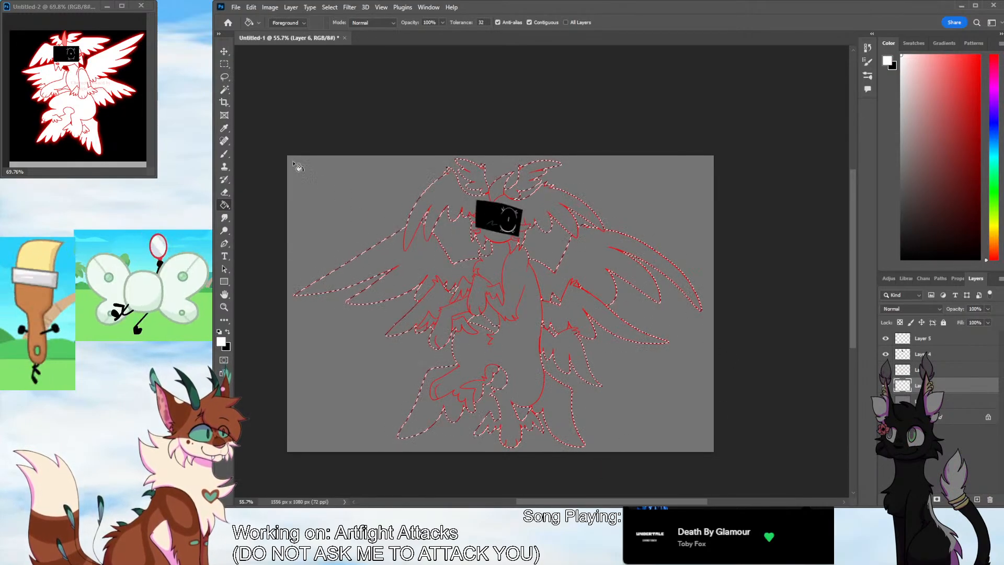
# Reselect the background on the line art layer with the Magic Wand, adding the enclosed gaps around the head, wings and arm
pyautogui.press('w')
pyautogui.click(936, 357)
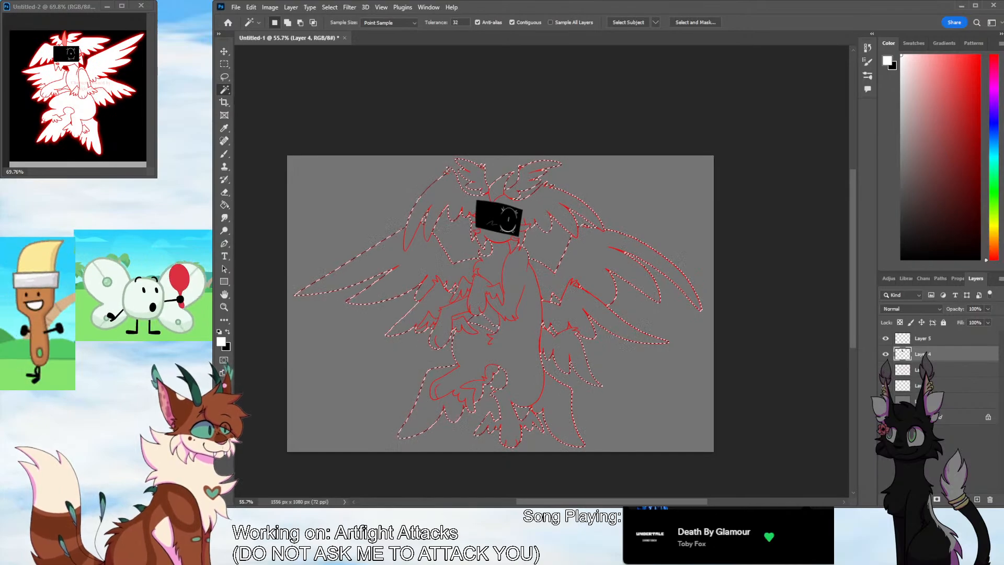
pyautogui.click(933, 372)
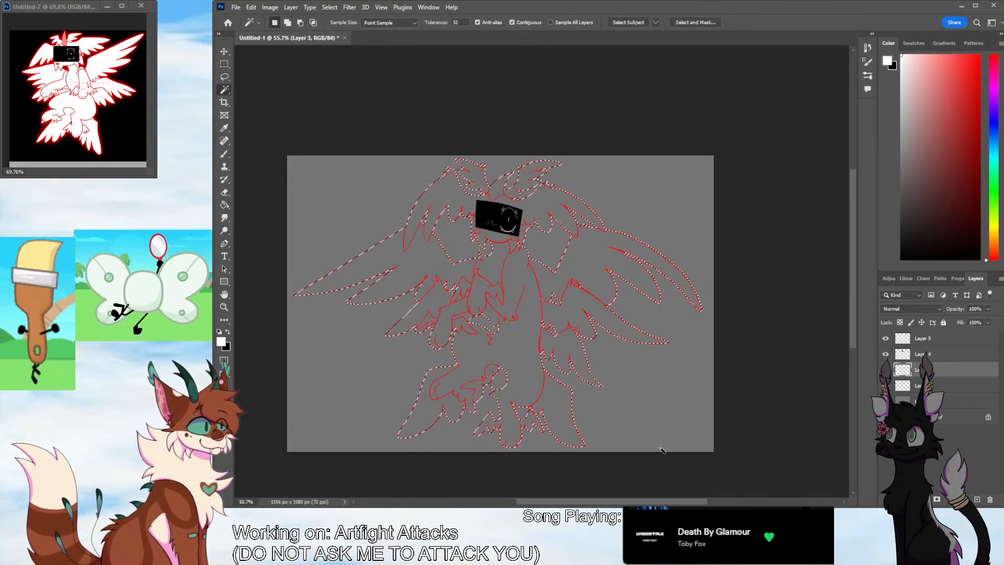
pyautogui.press('shift')
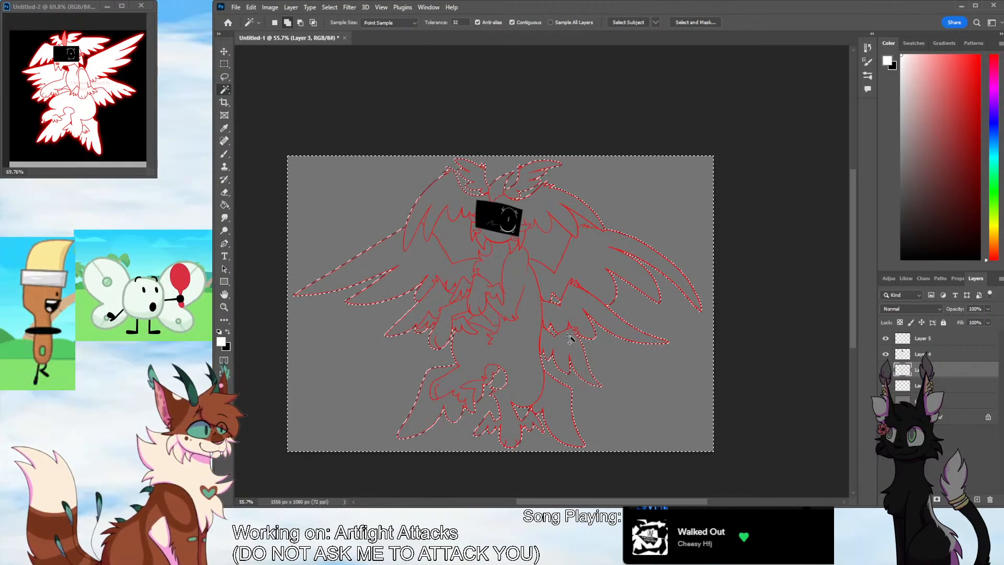
pyautogui.keyDown('shift'); pyautogui.click(471, 326); pyautogui.keyUp('shift')
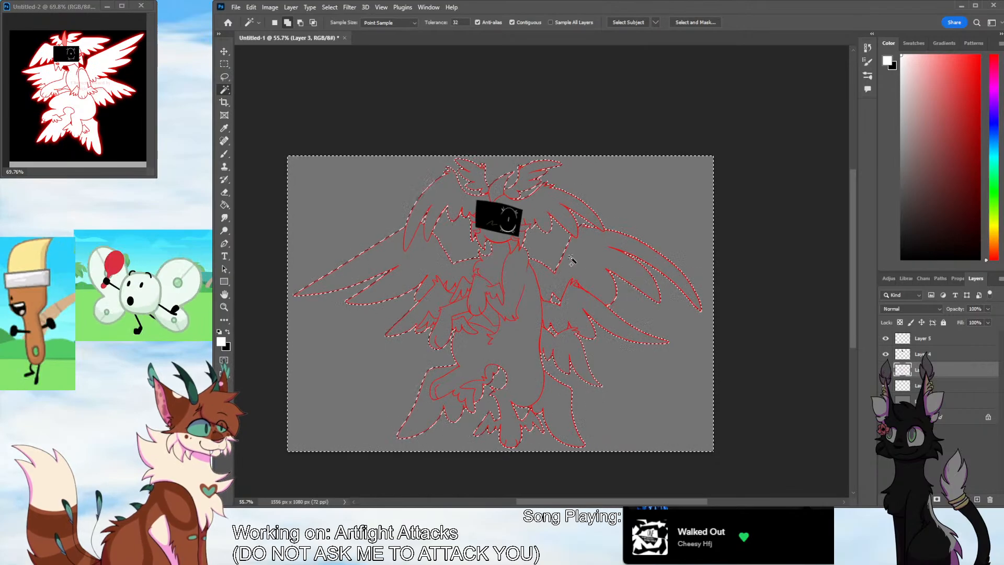
# Add the tiny enclosed gap at the middle right wing's upper tuft to the background selection
pyautogui.click(225, 308)
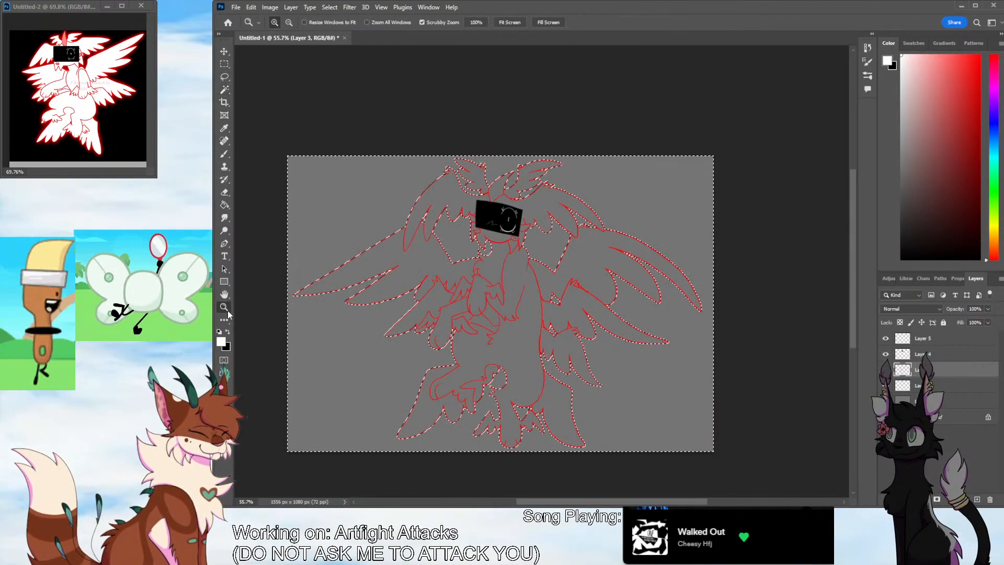
pyautogui.moveTo(552, 310); pyautogui.dragTo(585, 311)
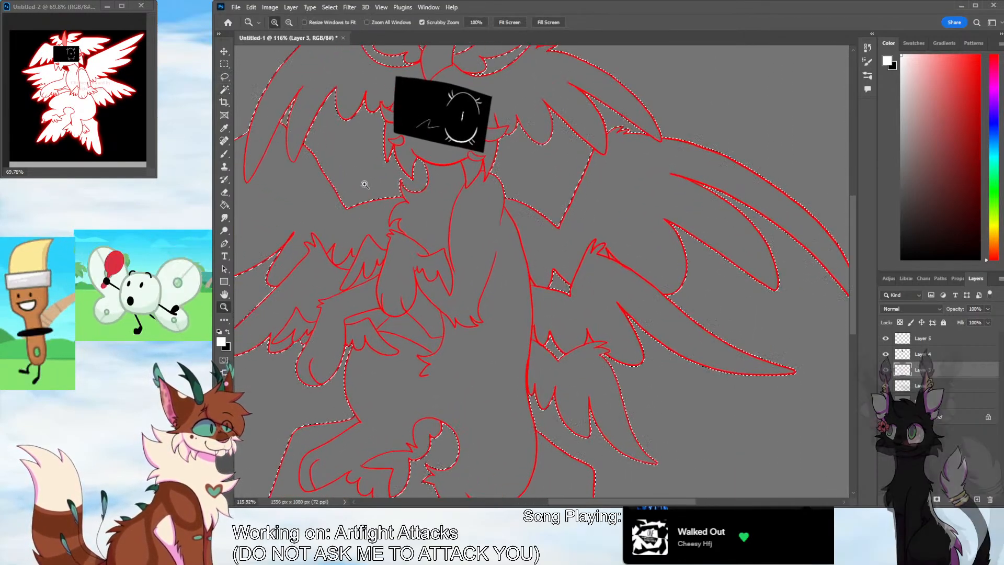
pyautogui.click(225, 91)
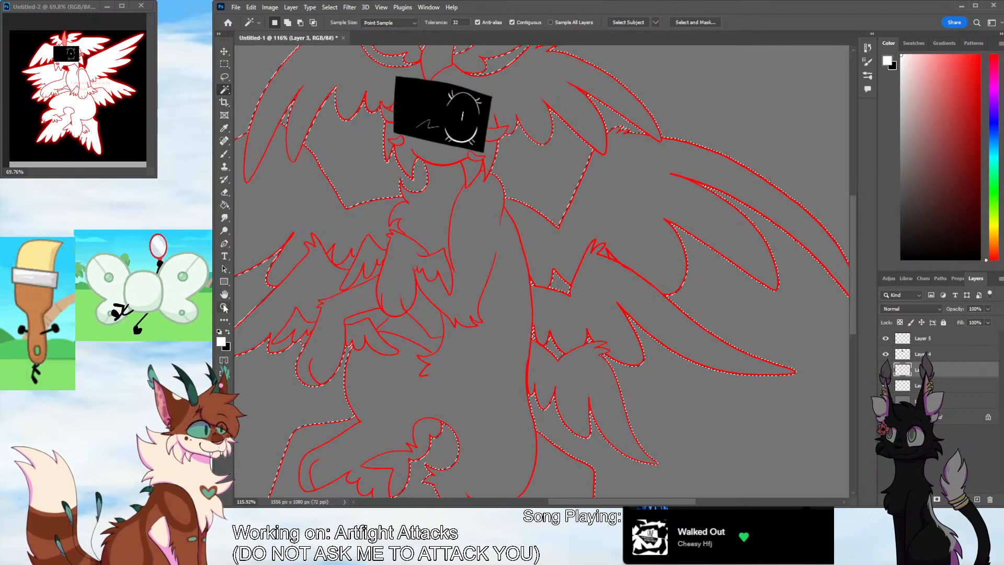
pyautogui.press('z')
pyautogui.moveTo(530, 286); pyautogui.dragTo(497, 327)
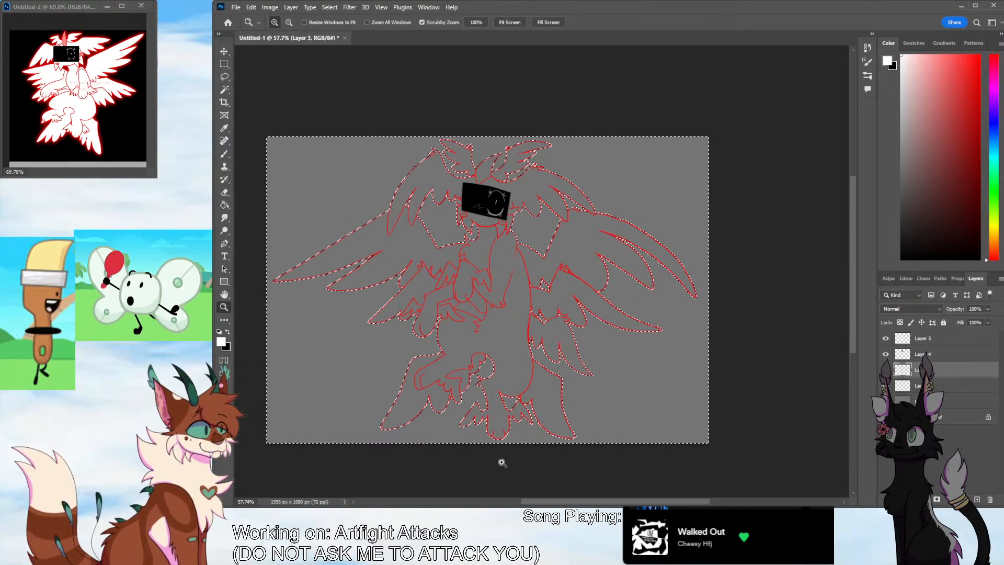
pyautogui.scroll(5, 608, 280)
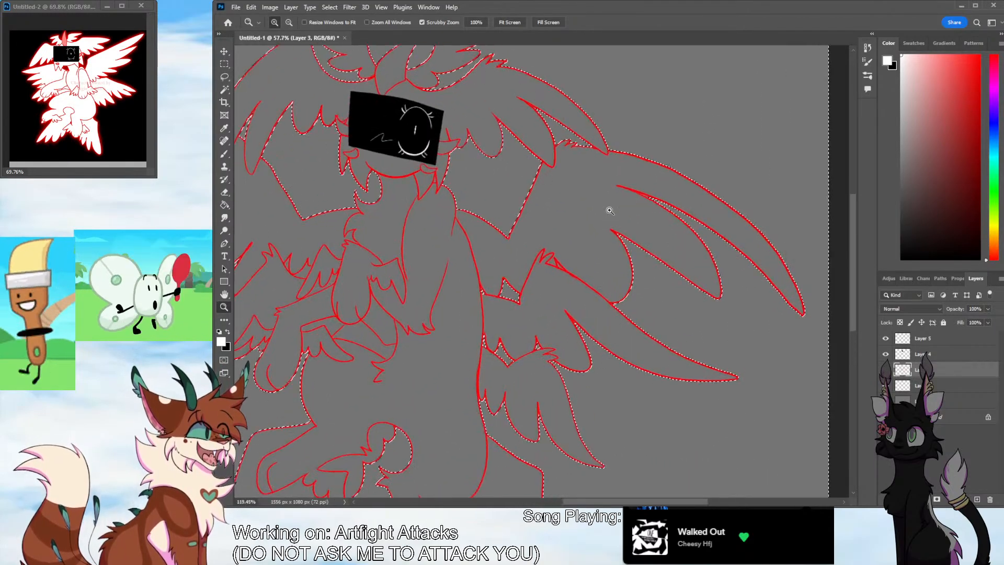
pyautogui.press('w')
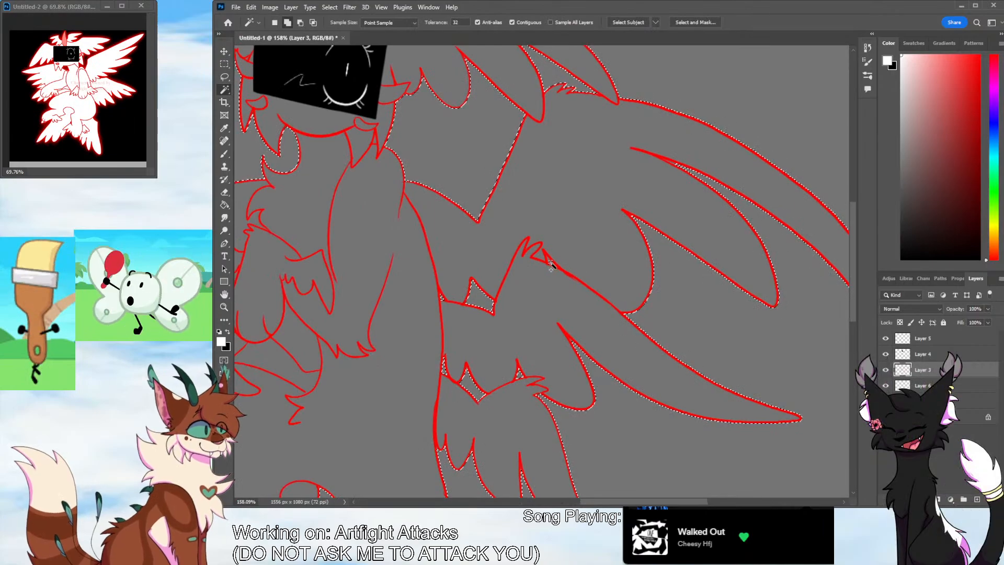
pyautogui.press('z')
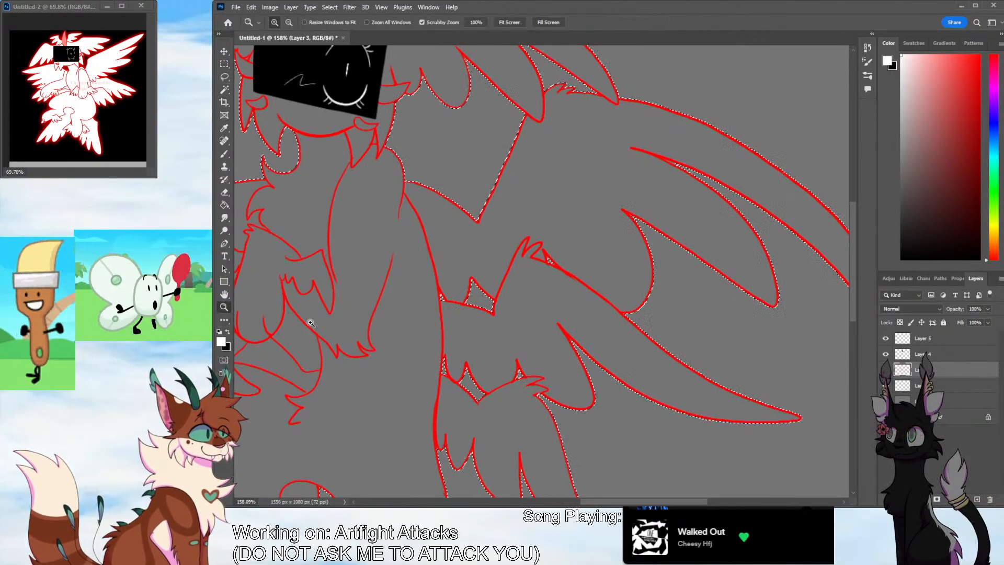
# Add the small enclosed gap between the left wing's feathers and the raised arm to the background selection
pyautogui.scroll(-5, 549, 324)
pyautogui.scroll(-2, 547, 329)
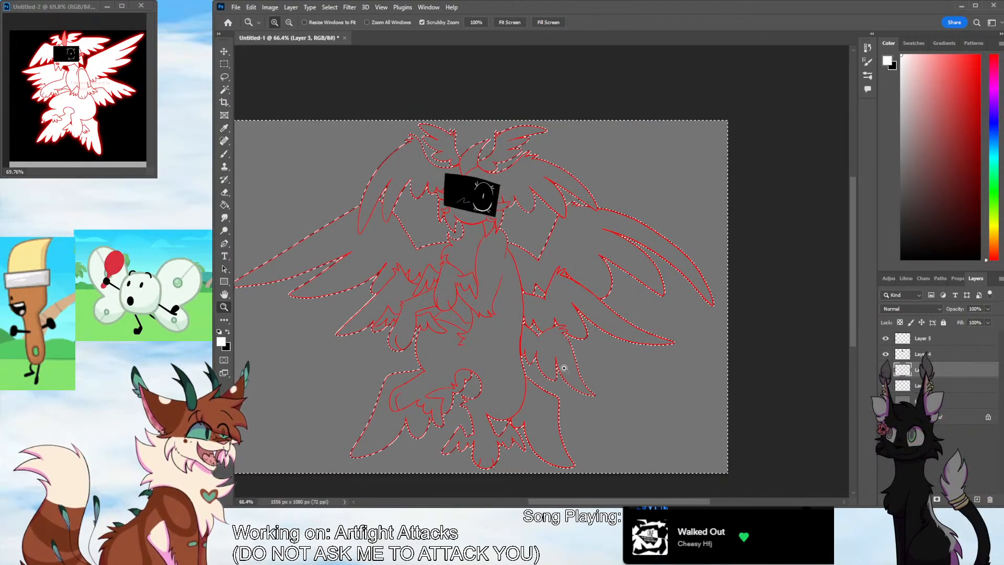
pyautogui.scroll(-1, 856, 318)
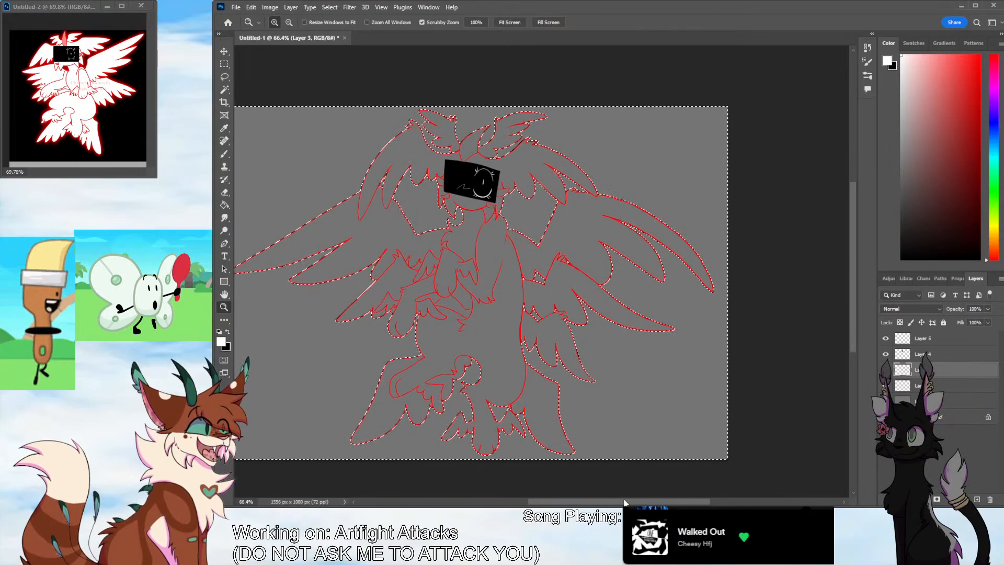
pyautogui.hscroll(-3, 624, 503)
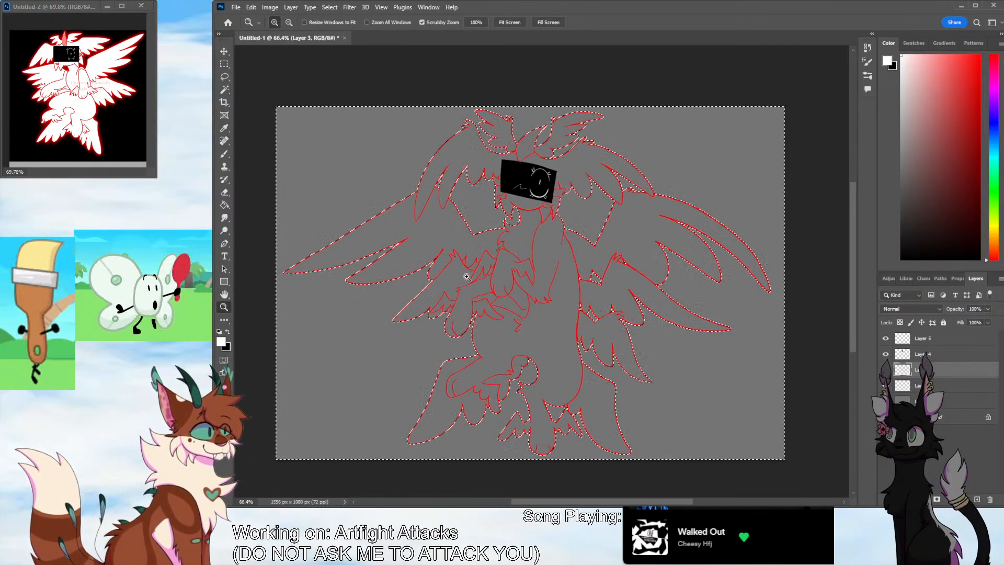
pyautogui.press('w')
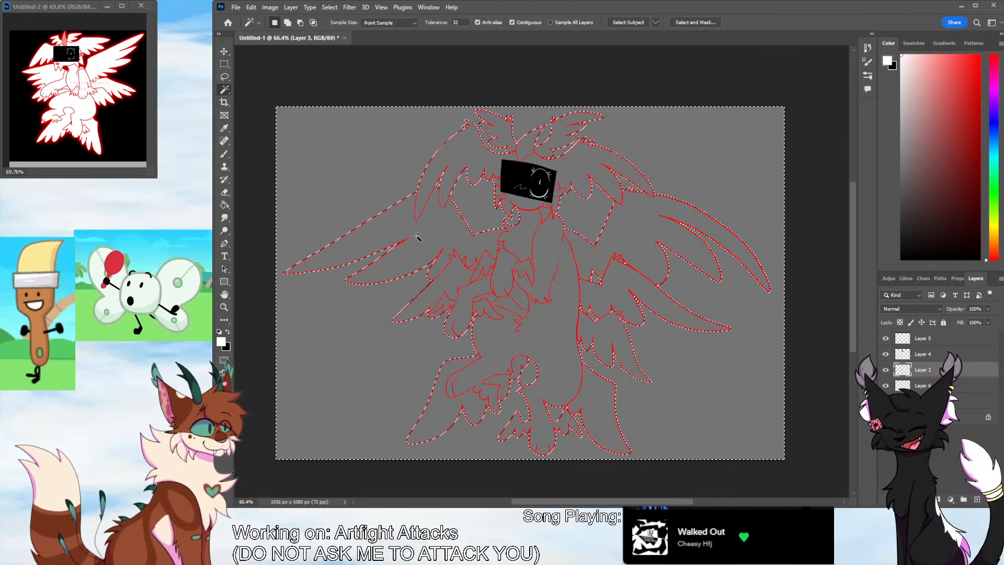
pyautogui.keyDown('shift'); pyautogui.click(474, 279); pyautogui.keyUp('shift')
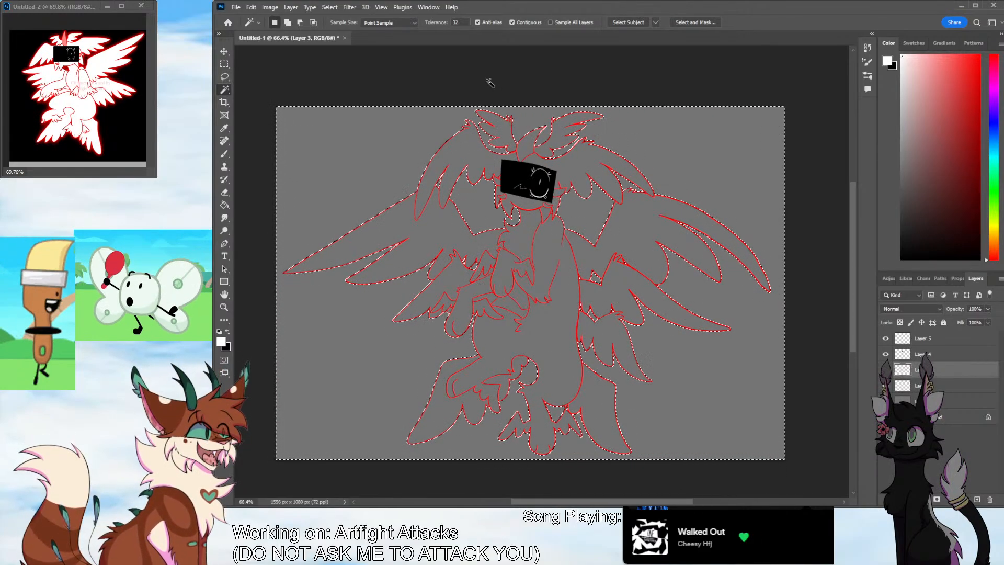
# Invert the selection to cover the character and fill it with white on the new layer beneath the line art
pyautogui.hotkey('ctrl', 'shift', 'i')
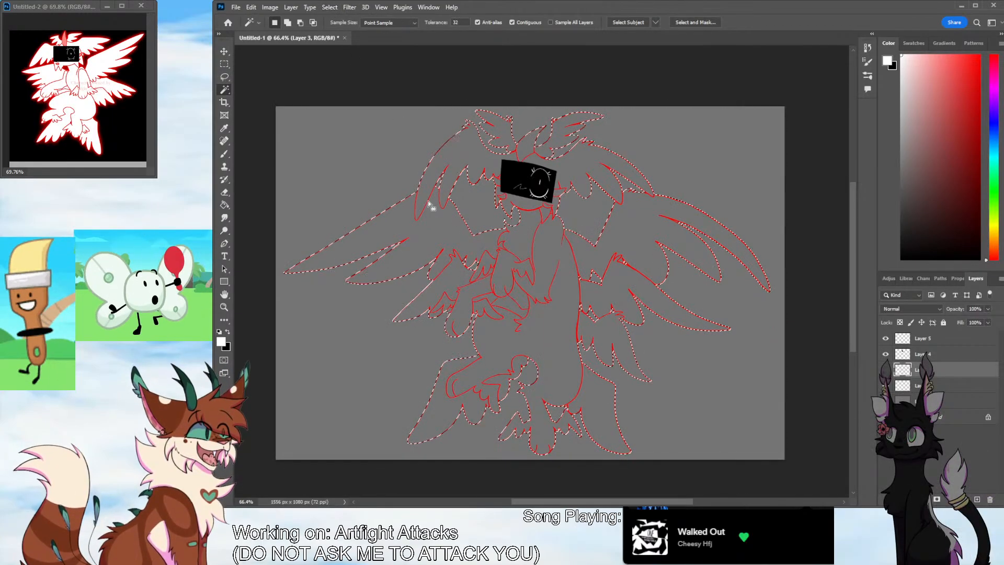
pyautogui.click(936, 388)
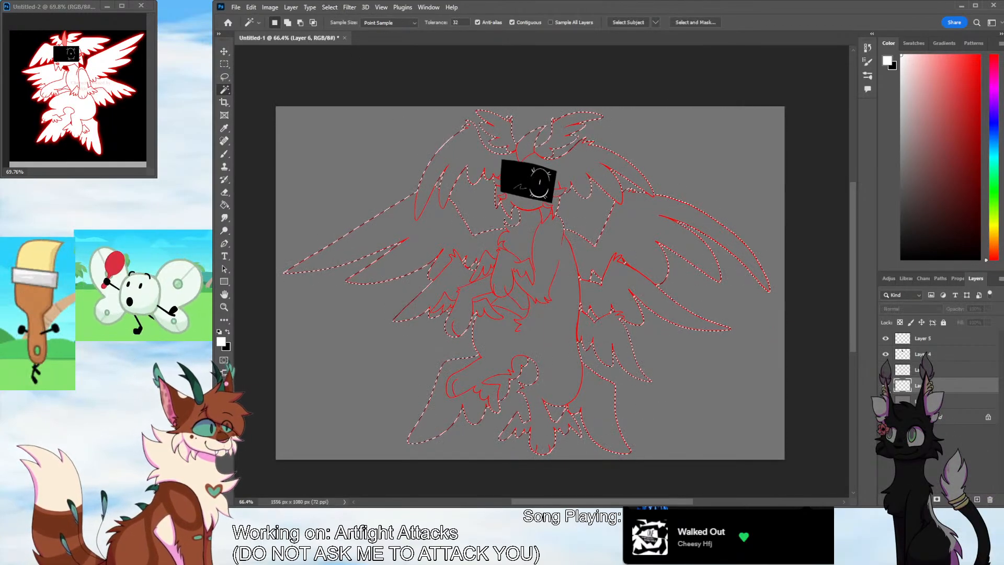
pyautogui.click(225, 206)
pyautogui.click(504, 335)
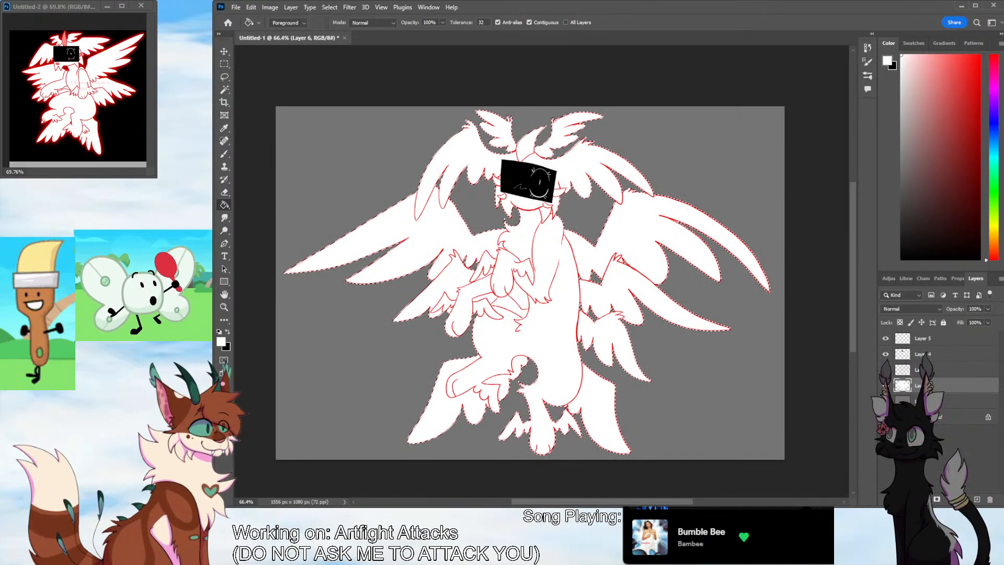
# Sample the salmon pink from the reference's horn and paint the large horn on top of the head with the Brush
pyautogui.click(226, 131)
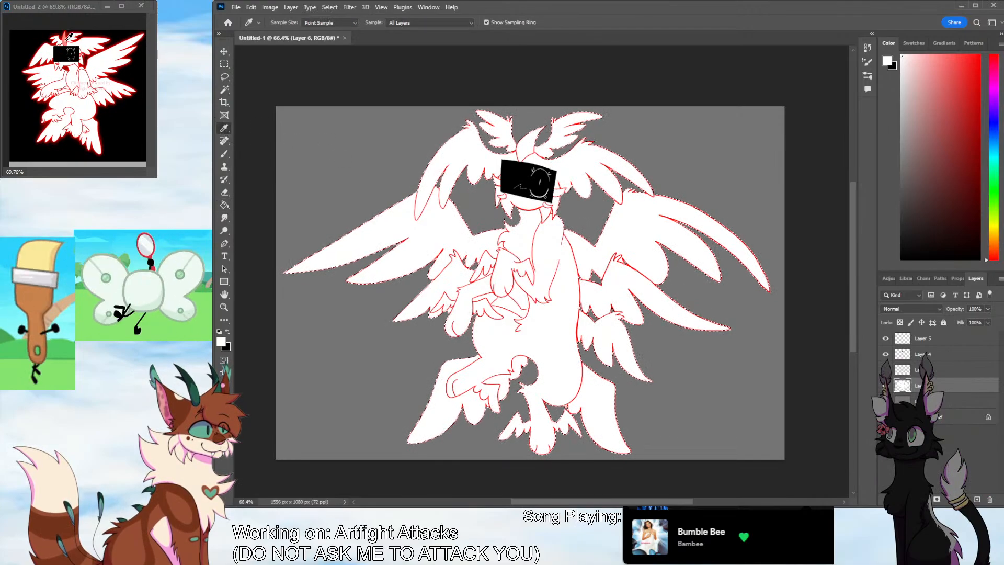
pyautogui.click(65, 41)
pyautogui.click(228, 308)
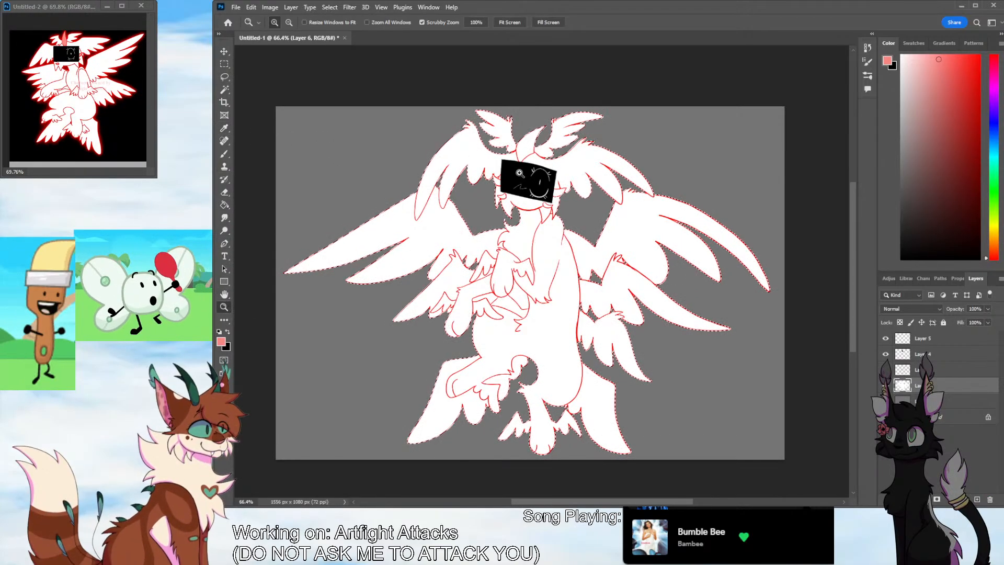
pyautogui.moveTo(520, 172); pyautogui.dragTo(606, 230)
pyautogui.press('b')
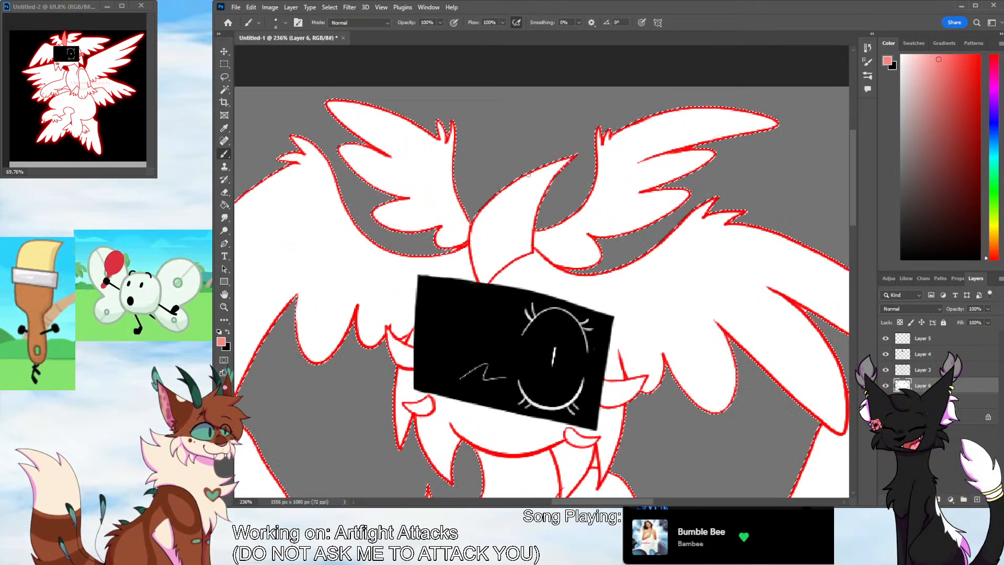
pyautogui.click(273, 54)
pyautogui.moveTo(522, 179)
pyautogui.mouseDown()
pyautogui.moveTo(483, 217)
pyautogui.moveTo(492, 202)
pyautogui.moveTo(477, 235)
pyautogui.moveTo(476, 221)
pyautogui.moveTo(483, 277)
pyautogui.moveTo(529, 249)
pyautogui.moveTo(536, 202)
pyautogui.moveTo(559, 163)
pyautogui.moveTo(539, 163)
pyautogui.moveTo(514, 188)
pyautogui.moveTo(480, 240)
pyautogui.moveTo(480, 270)
pyautogui.moveTo(528, 219)
pyautogui.mouseUp()
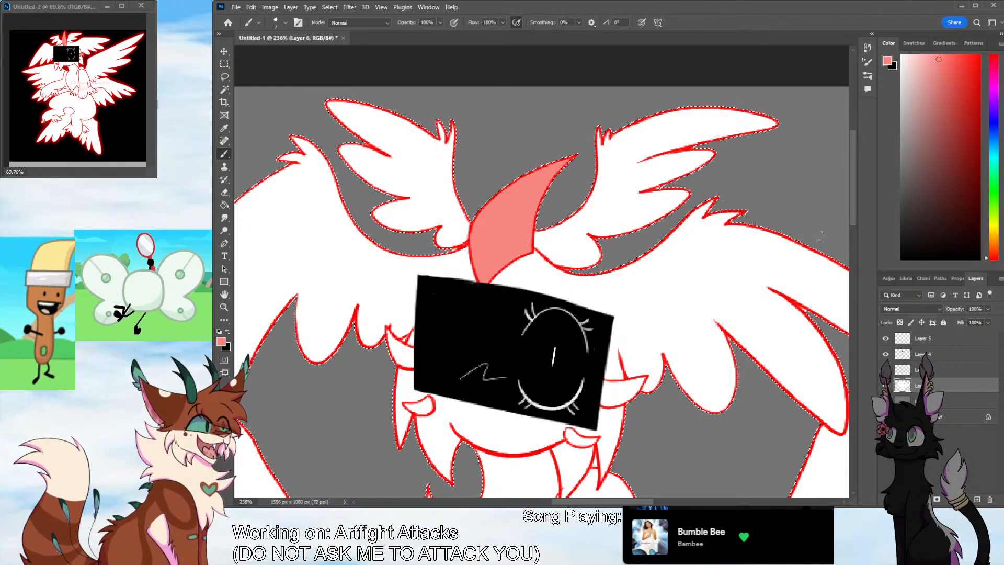
# Paint the two small horns beside the face and the two cheek markings below it in salmon pink
pyautogui.scroll(-3, 837, 236)
pyautogui.moveTo(388, 253); pyautogui.dragTo(409, 283)
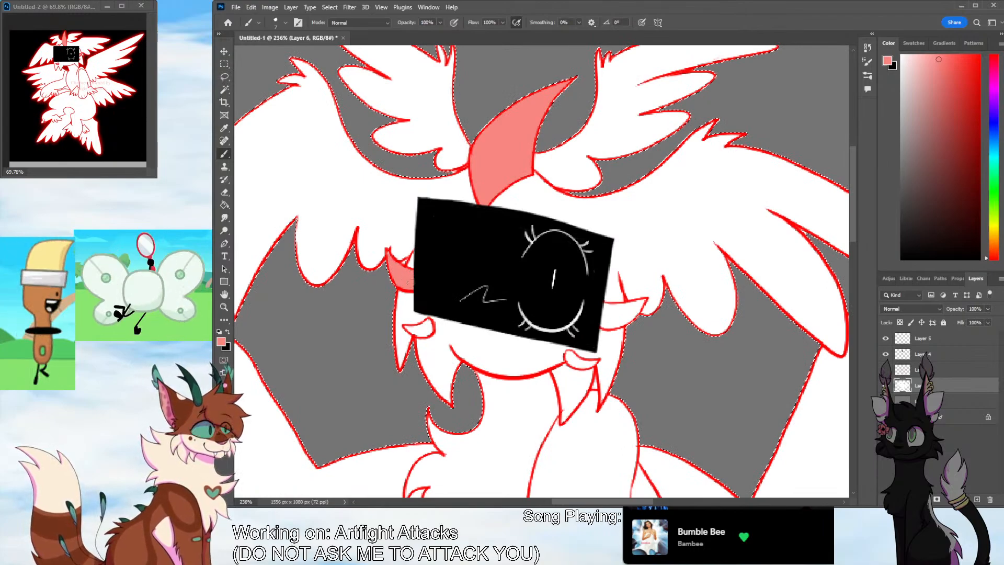
pyautogui.moveTo(406, 328); pyautogui.dragTo(427, 328)
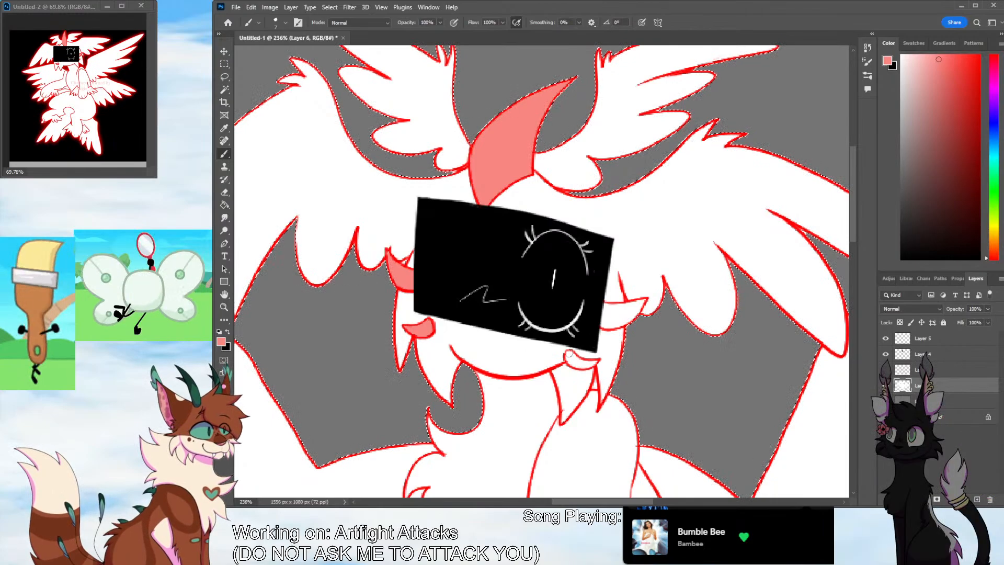
pyautogui.moveTo(564, 354); pyautogui.dragTo(594, 362)
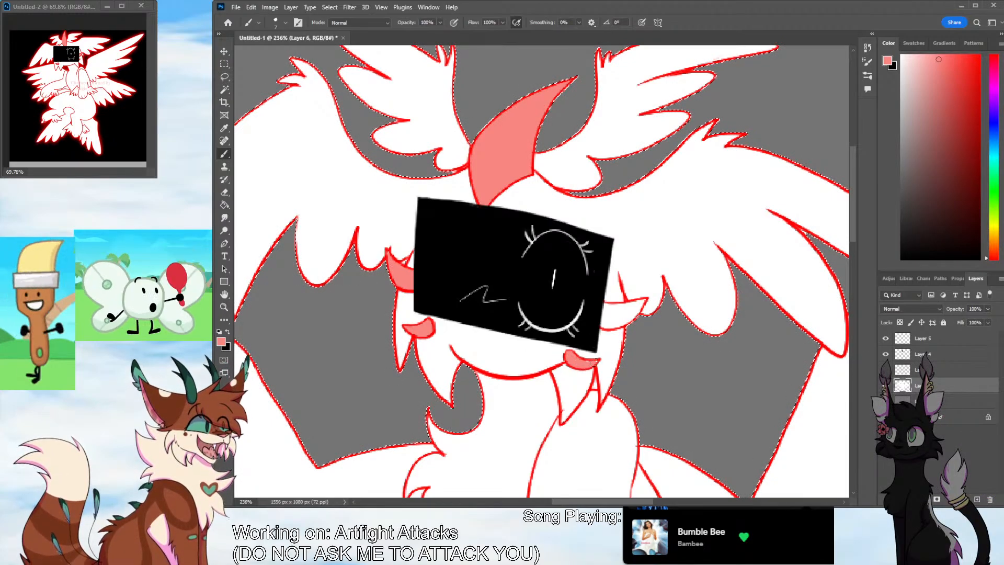
pyautogui.moveTo(605, 324)
pyautogui.mouseDown()
pyautogui.moveTo(601, 308)
pyautogui.moveTo(617, 321)
pyautogui.moveTo(625, 317)
pyautogui.moveTo(612, 309)
pyautogui.moveTo(641, 305)
pyautogui.mouseUp()
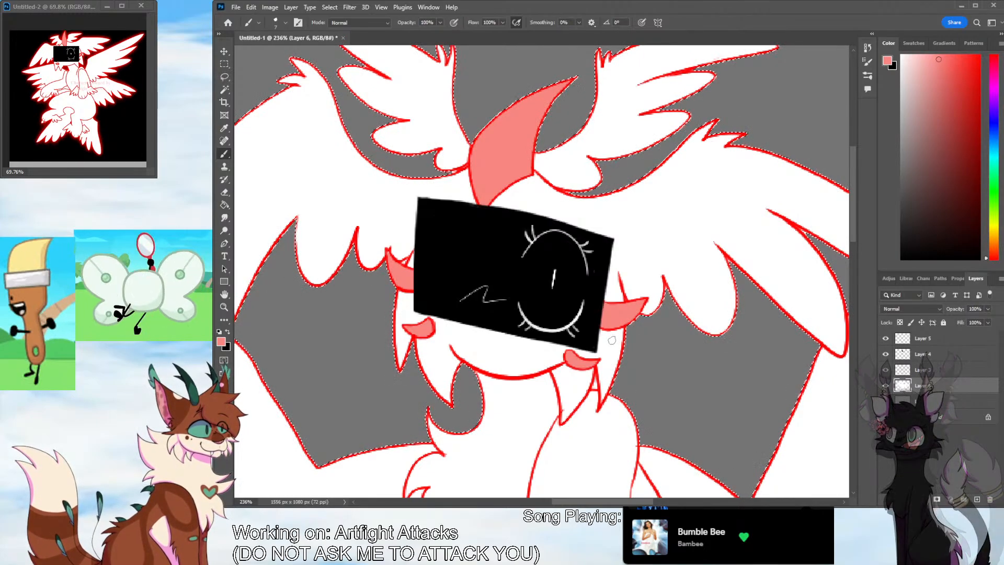
pyautogui.press('z')
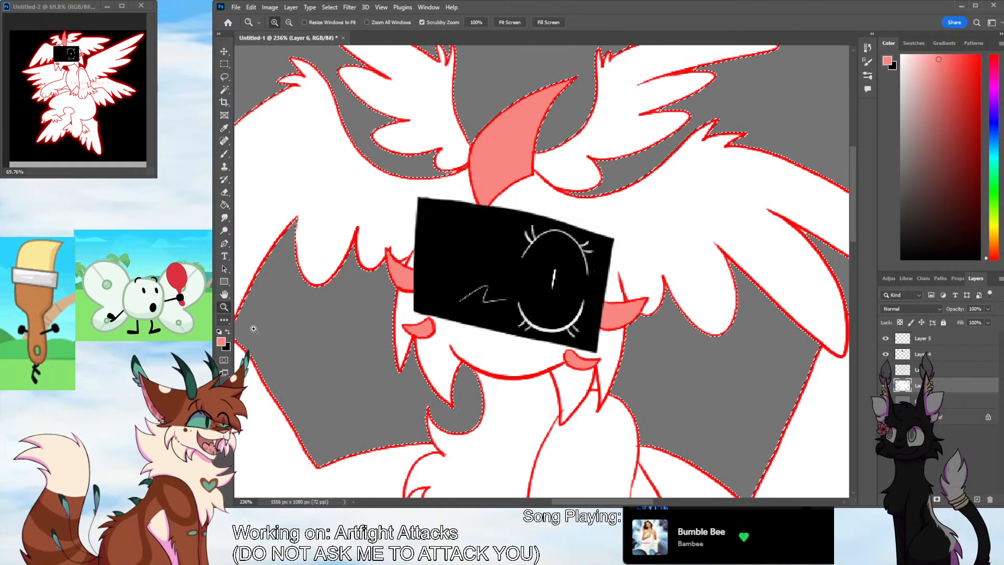
pyautogui.scroll(-8, 345, 408)
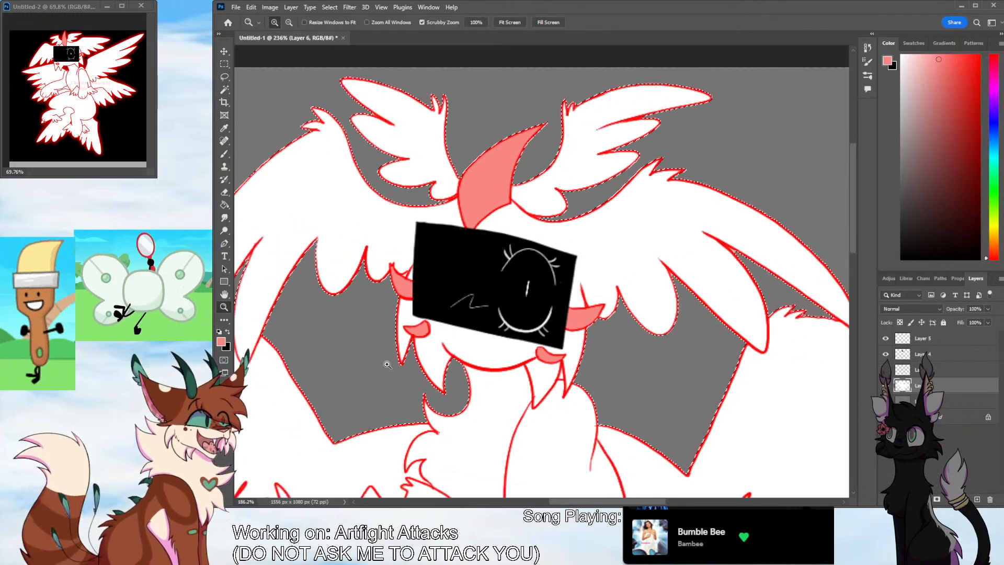
pyautogui.scroll(3, 491, 372)
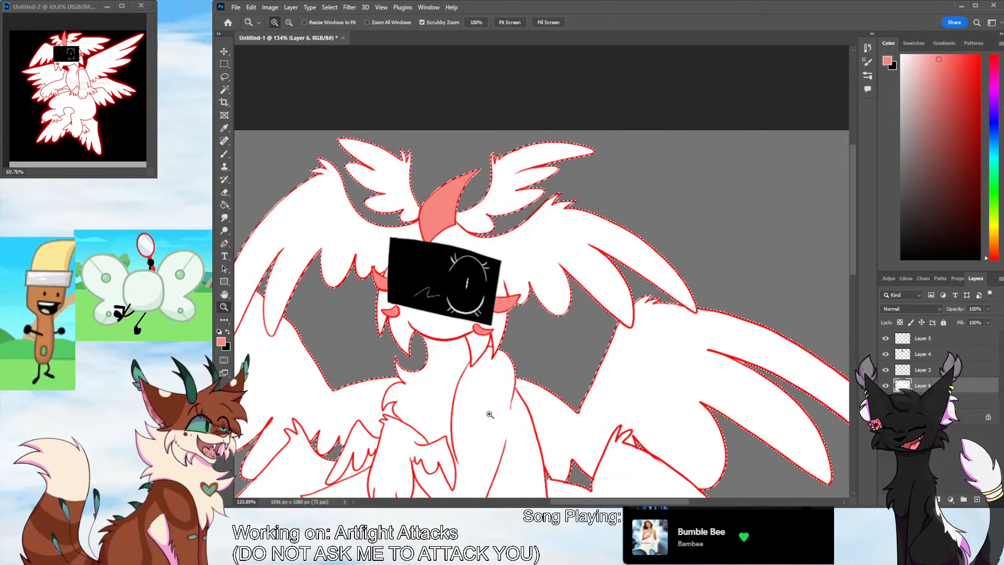
pyautogui.scroll(-5, 719, 415)
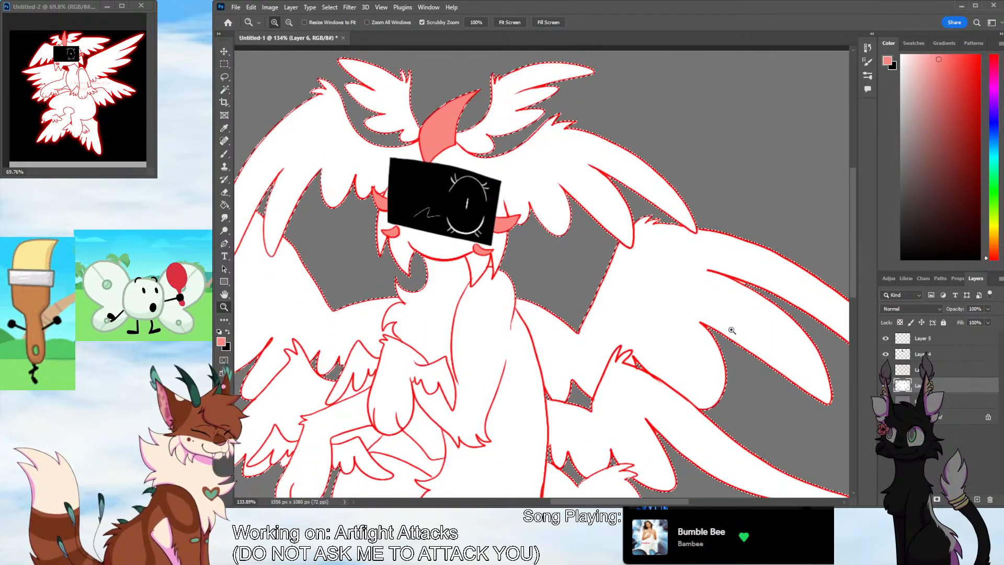
pyautogui.scroll(-3, 644, 350)
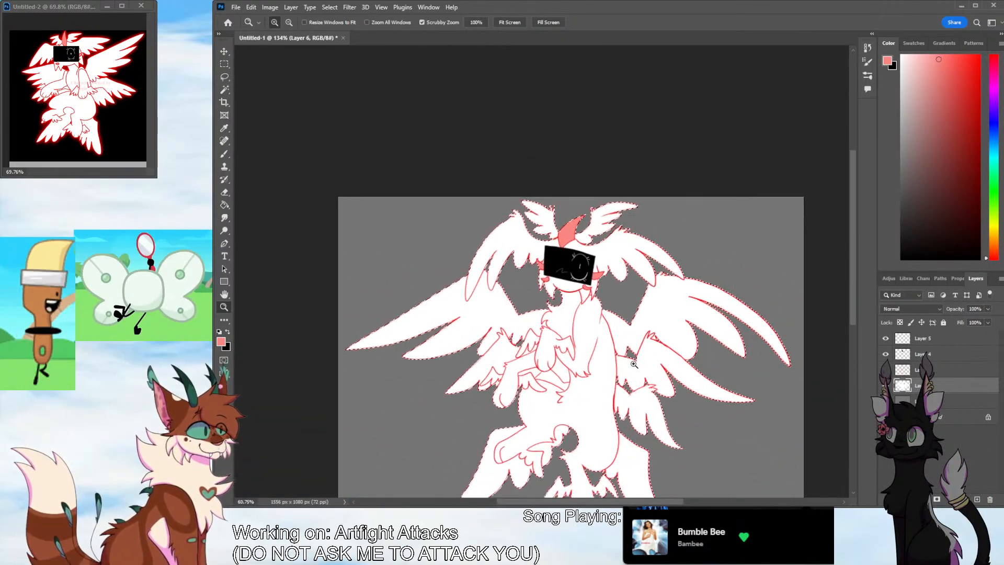
pyautogui.scroll(-2, 814, 313)
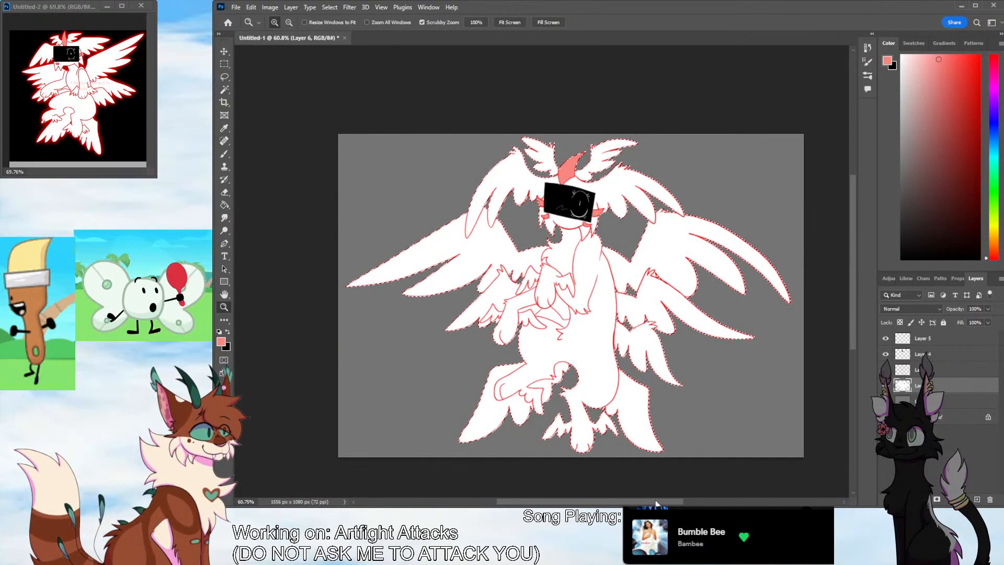
# Add a new layer above the white fill and set up a larger Brush in a saturated bright red
pyautogui.hscroll(1, 671, 493)
pyautogui.click(977, 499)
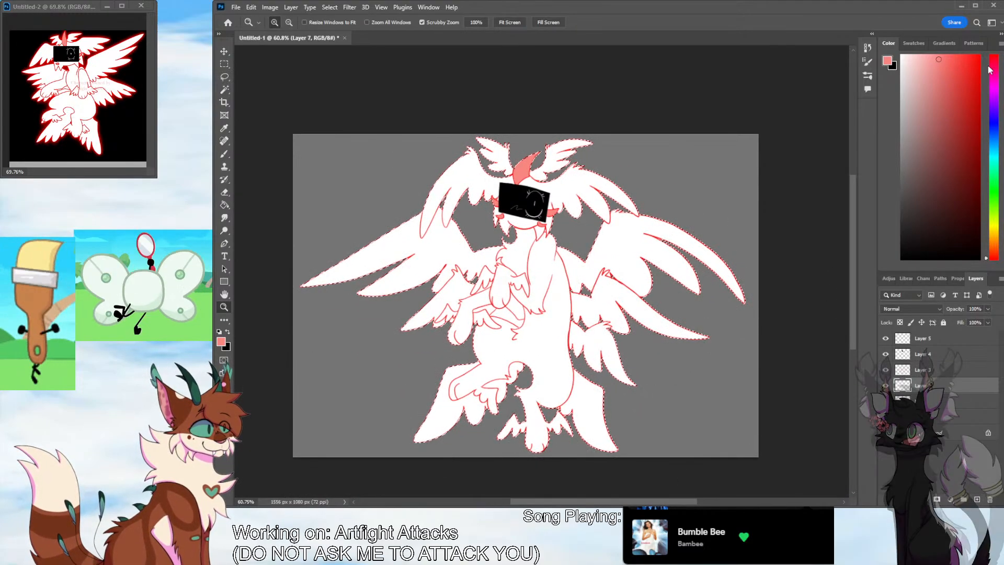
pyautogui.click(970, 63)
pyautogui.moveTo(970, 63); pyautogui.dragTo(979, 55)
pyautogui.press('b')
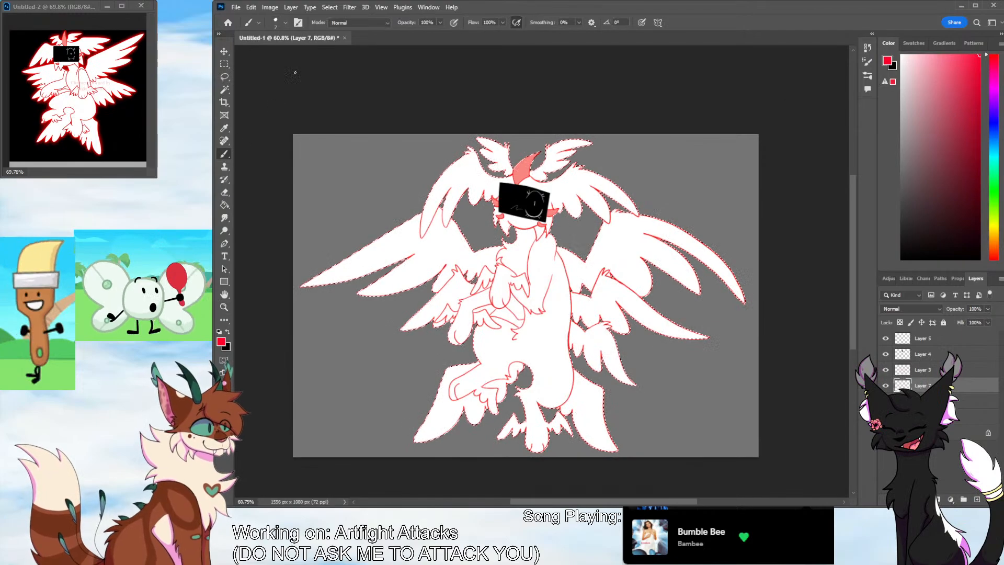
pyautogui.click(277, 53)
pyautogui.click(286, 26)
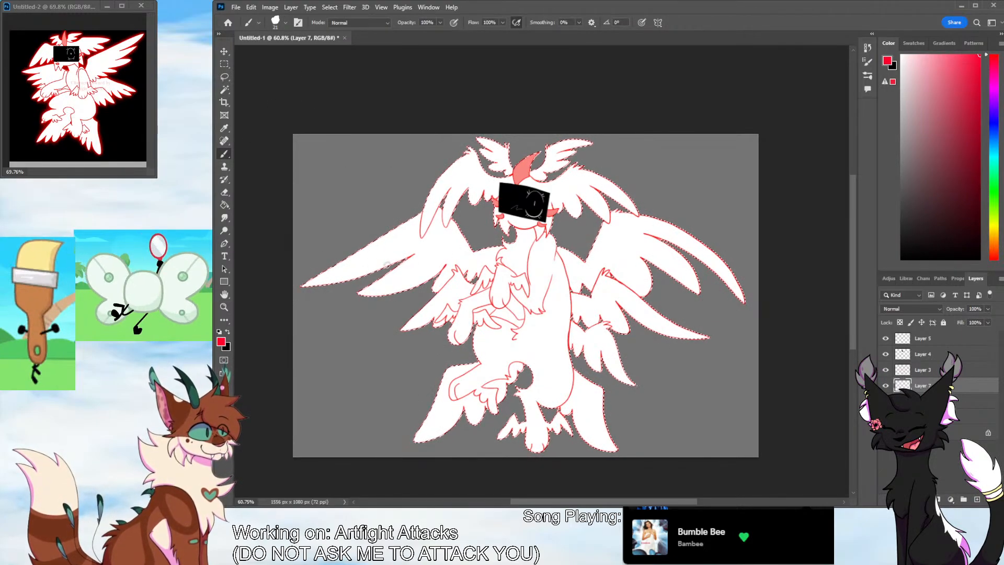
pyautogui.moveTo(958, 59); pyautogui.dragTo(973, 51)
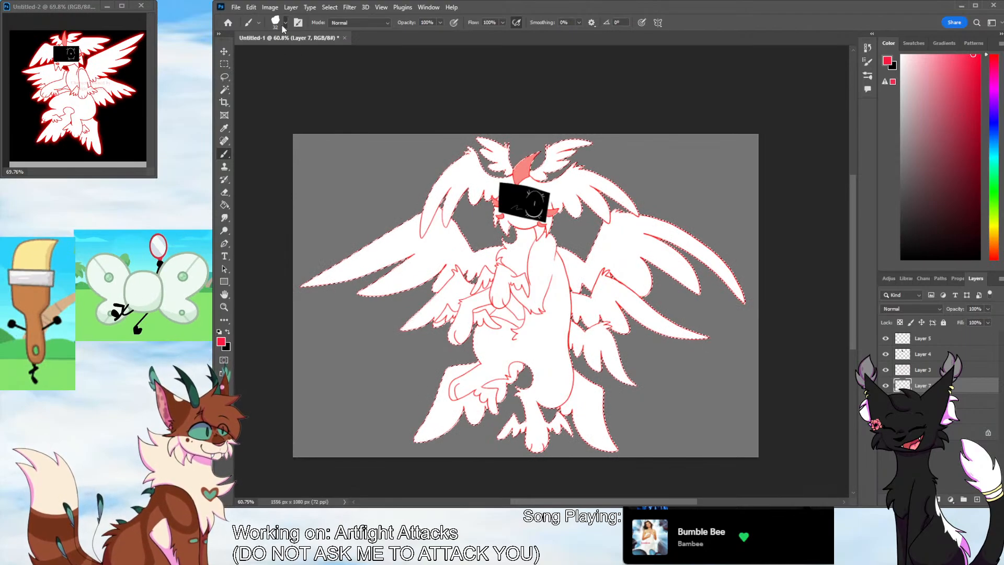
pyautogui.moveTo(968, 62); pyautogui.dragTo(985, 44)
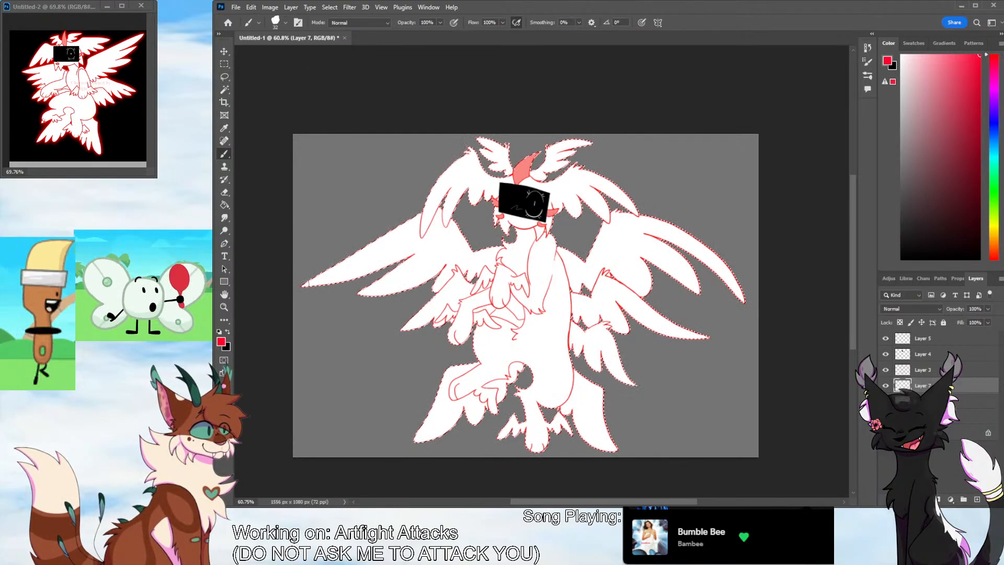
pyautogui.moveTo(366, 253)
pyautogui.mouseDown()
pyautogui.moveTo(301, 286)
pyautogui.moveTo(425, 210)
pyautogui.mouseUp()
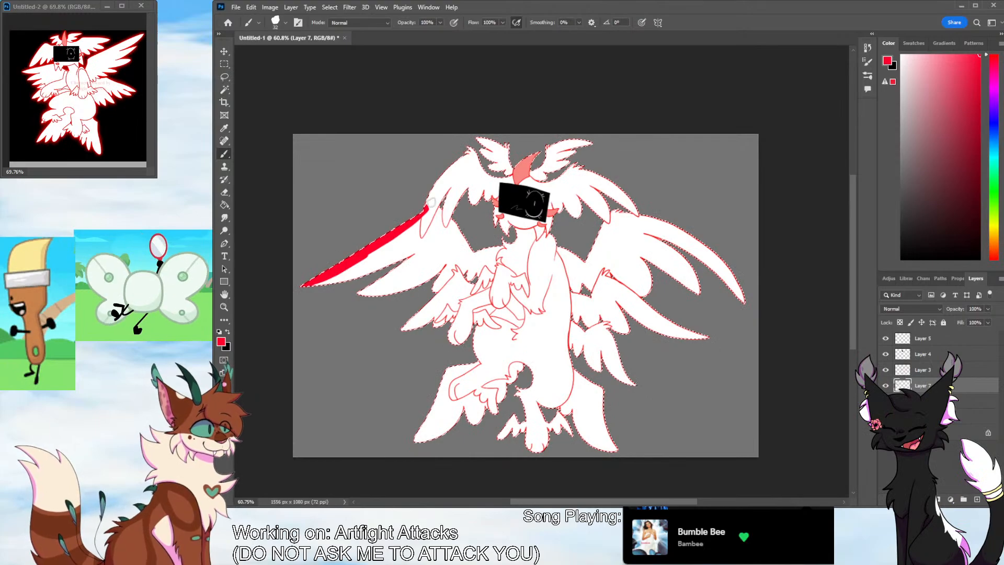
pyautogui.hotkey('ctrl', 'z')
pyautogui.hotkey('ctrl', 'z')
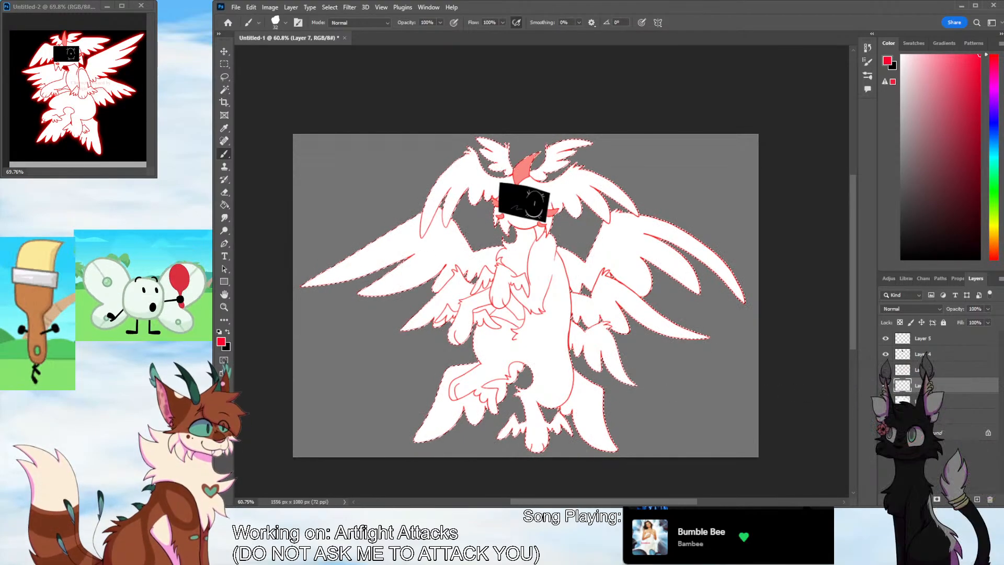
pyautogui.click(886, 385)
pyautogui.click(885, 370)
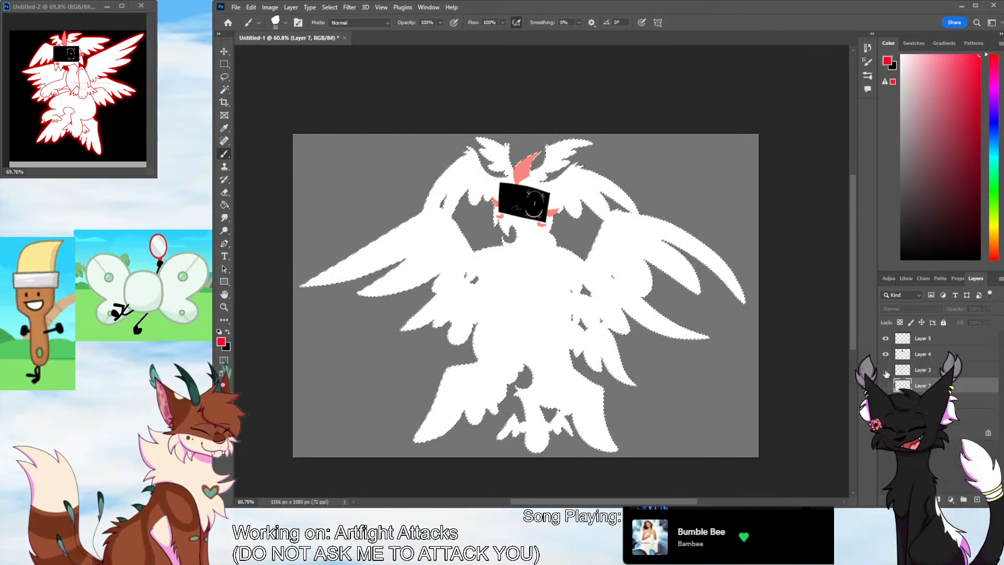
pyautogui.click(885, 370)
pyautogui.click(885, 386)
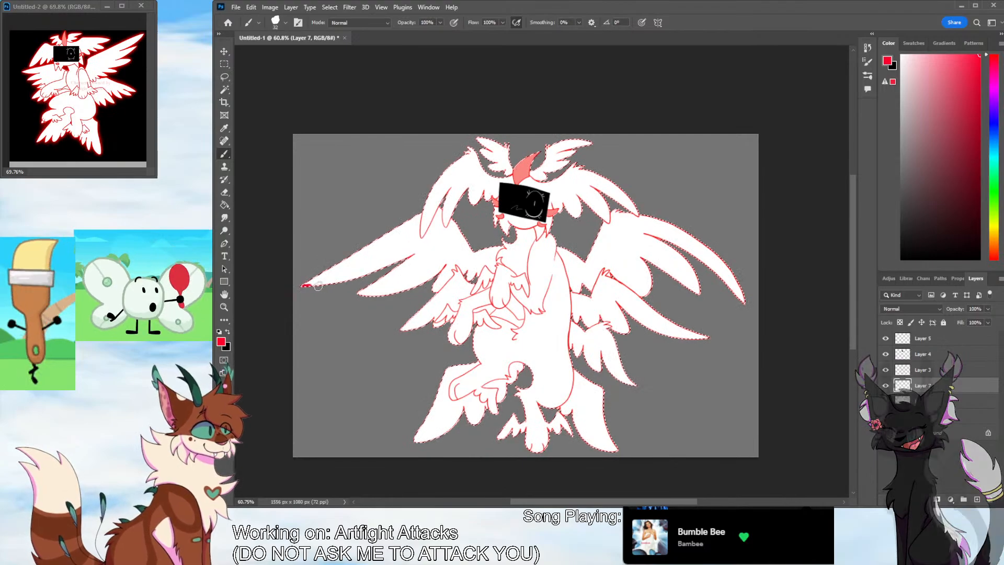
# Paint bright red shading along the undersides of the left wings, the left arm, both legs and the small wings around the feet
pyautogui.moveTo(359, 294); pyautogui.dragTo(447, 263)
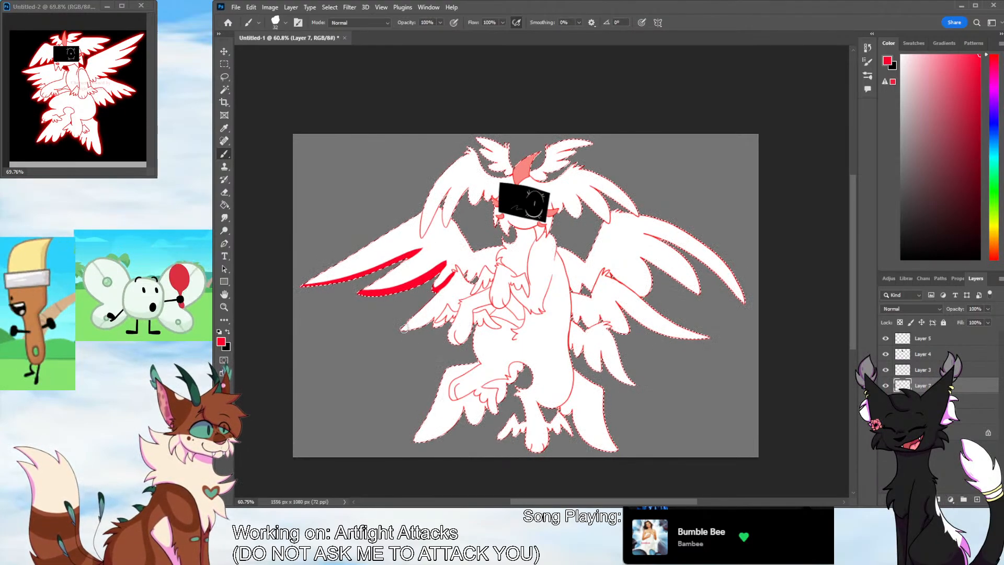
pyautogui.moveTo(403, 328)
pyautogui.mouseDown()
pyautogui.moveTo(446, 315)
pyautogui.moveTo(455, 340)
pyautogui.moveTo(491, 303)
pyautogui.mouseUp()
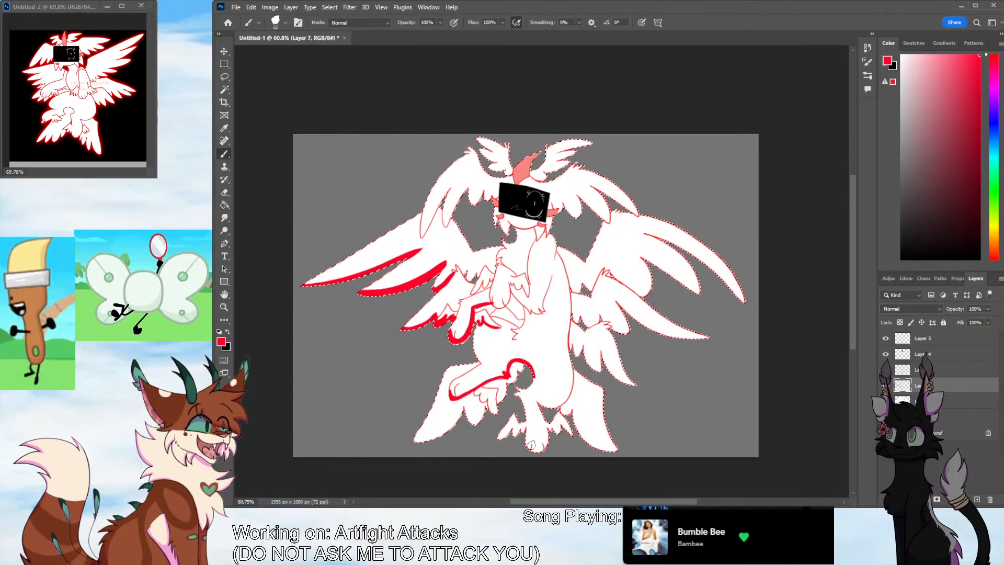
pyautogui.moveTo(526, 435)
pyautogui.mouseDown()
pyautogui.moveTo(499, 439)
pyautogui.moveTo(560, 427)
pyautogui.moveTo(553, 405)
pyautogui.moveTo(566, 344)
pyautogui.moveTo(551, 403)
pyautogui.mouseUp()
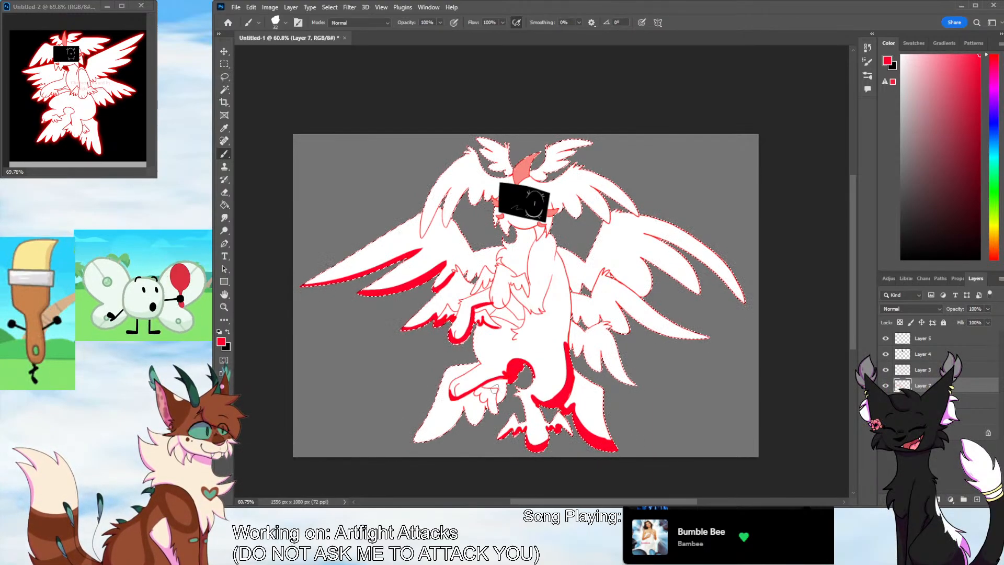
pyautogui.moveTo(501, 394); pyautogui.dragTo(503, 384)
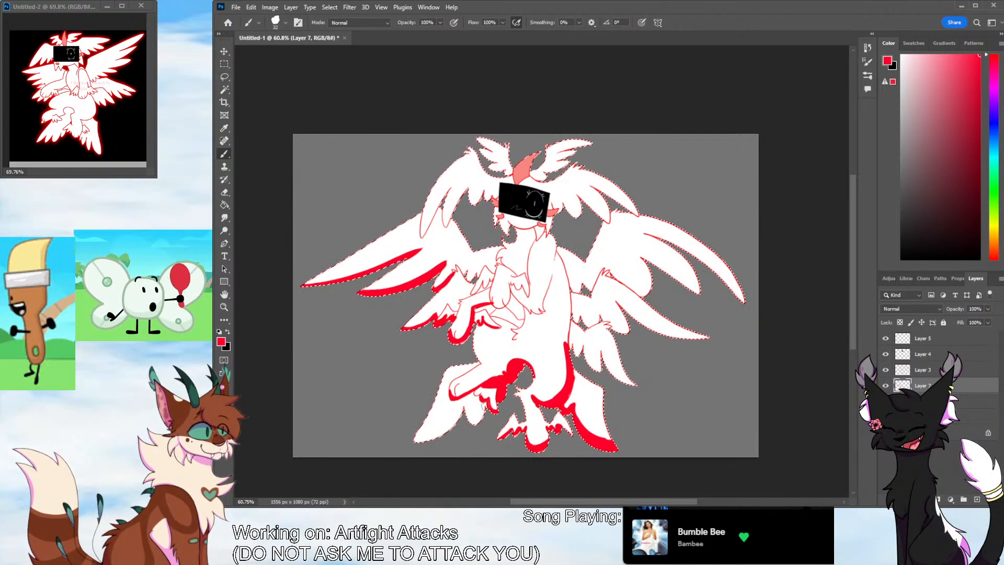
pyautogui.moveTo(475, 420); pyautogui.dragTo(464, 406)
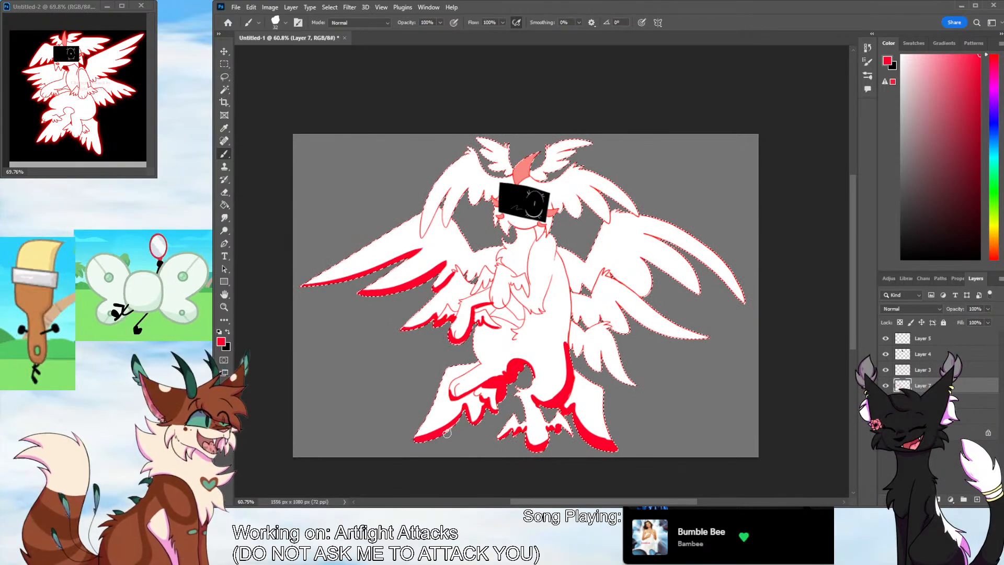
pyautogui.moveTo(413, 442)
pyautogui.mouseDown()
pyautogui.moveTo(451, 425)
pyautogui.moveTo(463, 406)
pyautogui.moveTo(480, 431)
pyautogui.moveTo(512, 424)
pyautogui.mouseUp()
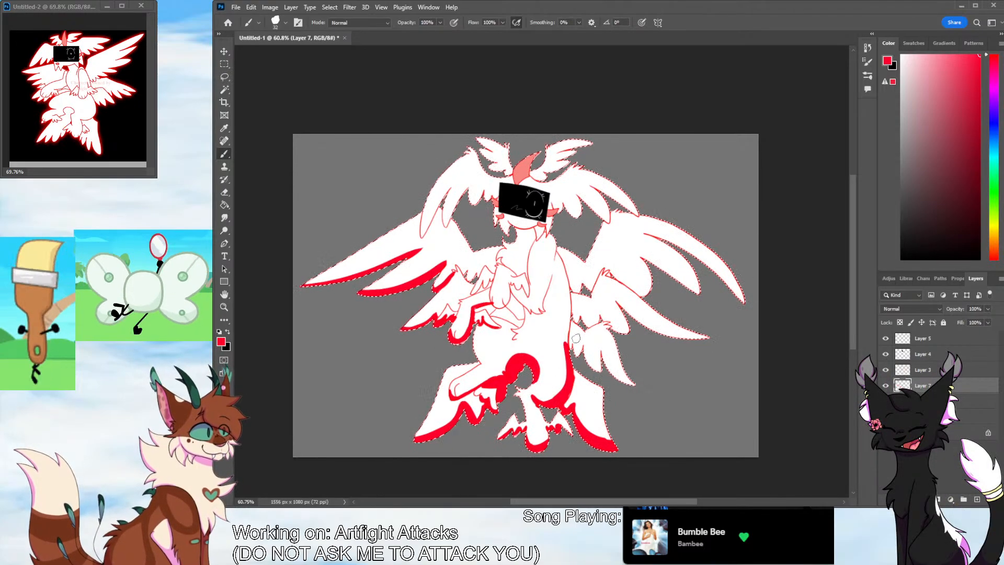
# Paint bright red shading down the body's right side and along the lower edges of the right wings' feathers
pyautogui.moveTo(568, 291); pyautogui.dragTo(569, 345)
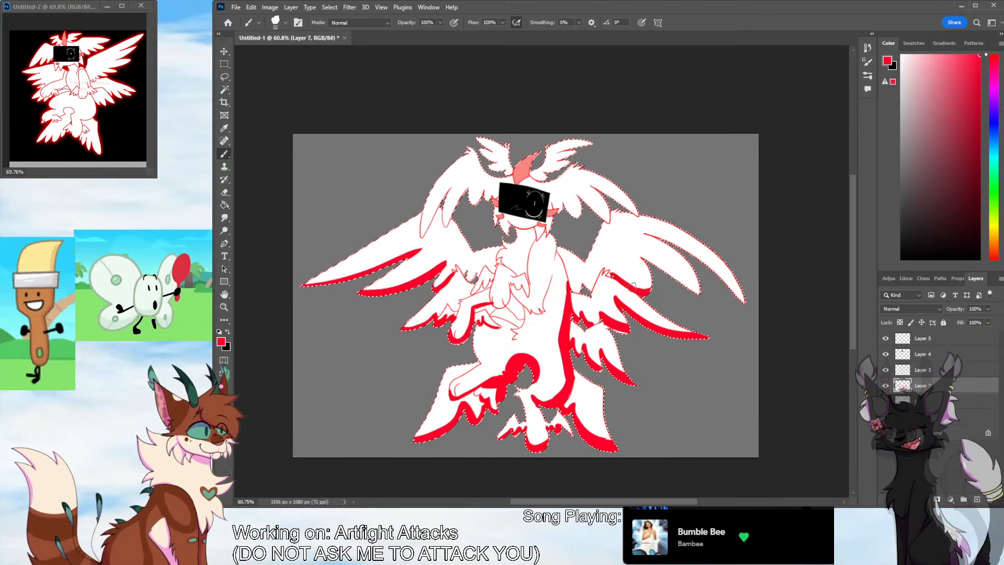
pyautogui.moveTo(640, 258); pyautogui.dragTo(703, 297)
pyautogui.moveTo(644, 255); pyautogui.dragTo(703, 296)
pyautogui.moveTo(648, 233); pyautogui.dragTo(744, 301)
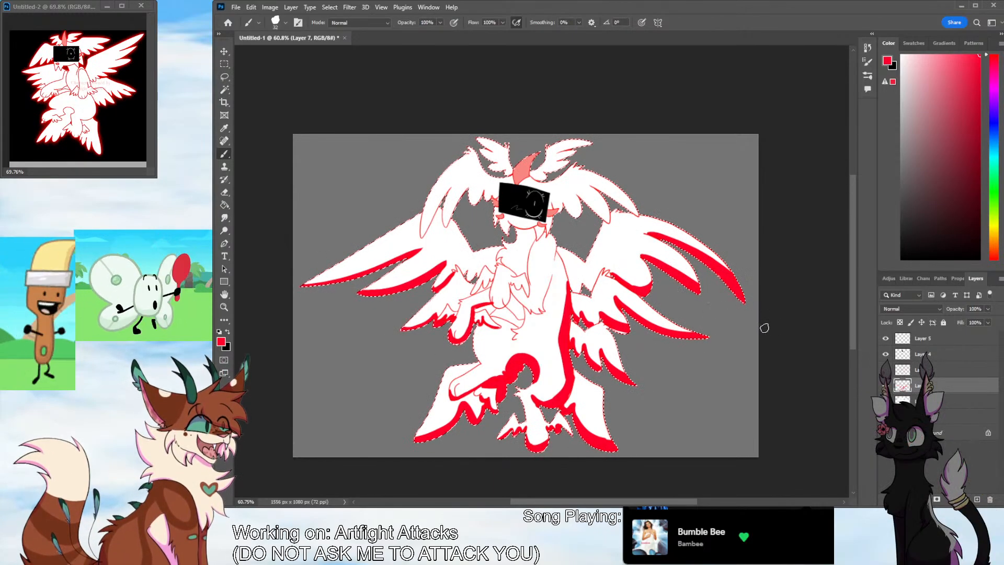
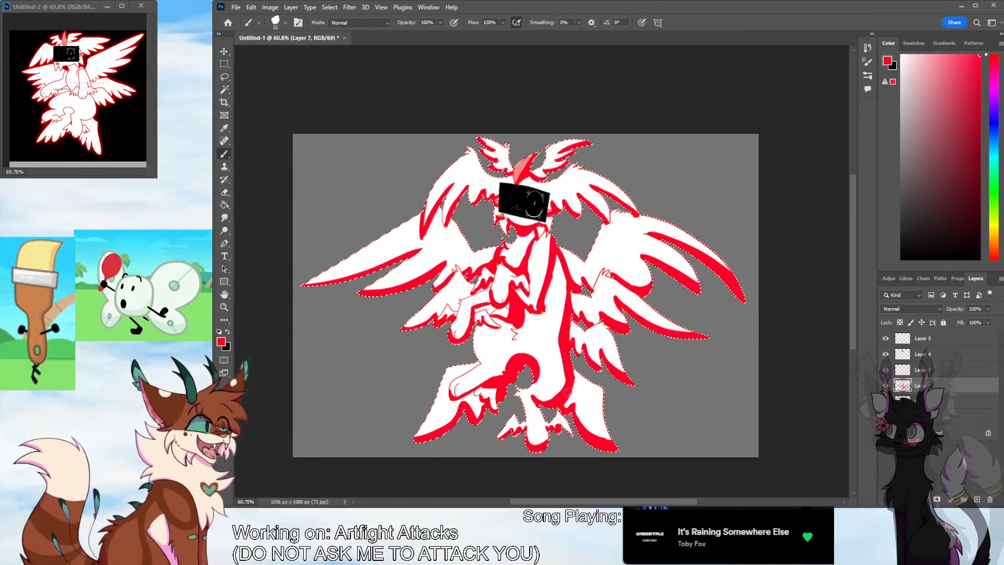
# Set the red shading layer's blend mode to Multiply and soften its edges with a light blur filter
pyautogui.click(912, 310)
pyautogui.click(903, 302)
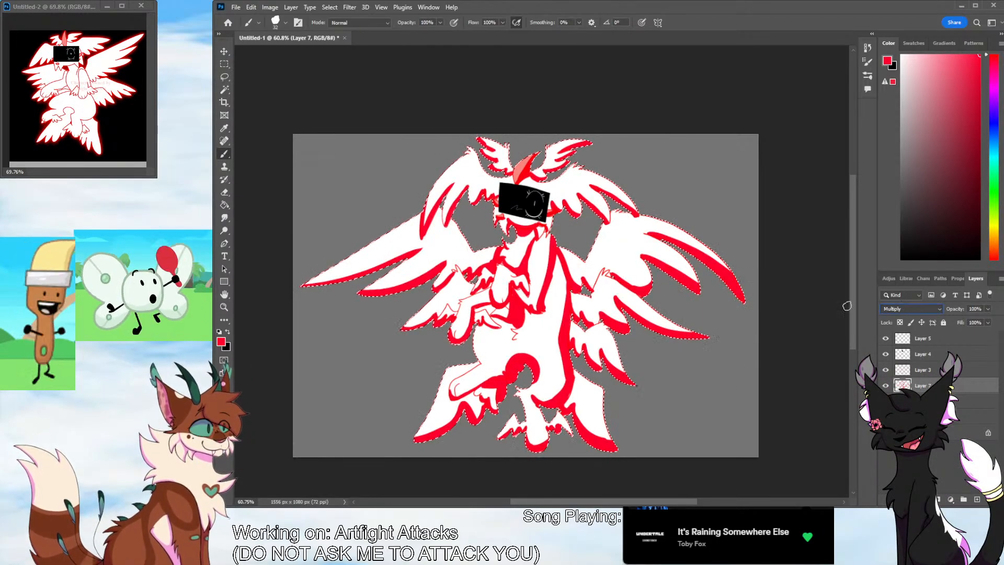
pyautogui.click(350, 7)
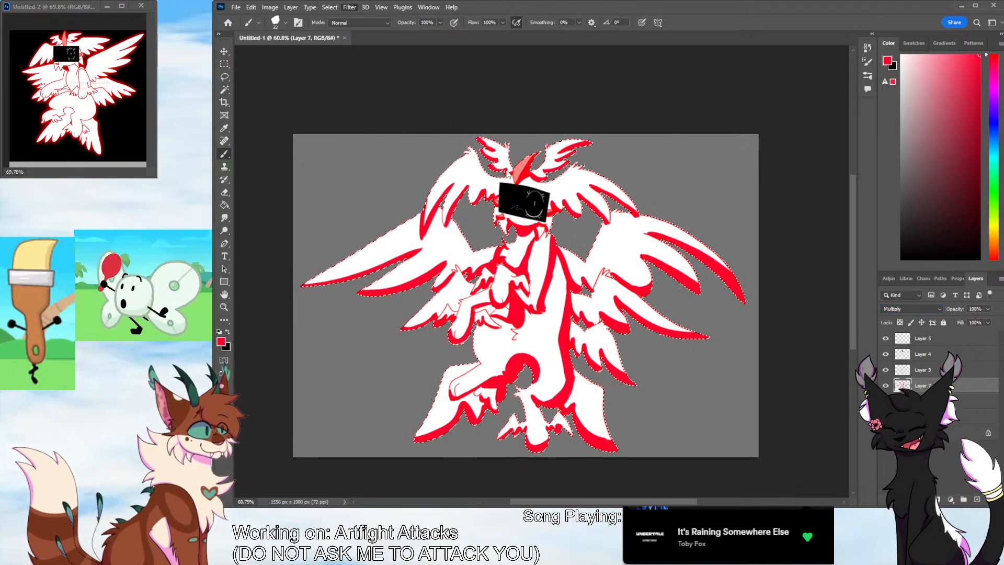
pyautogui.click(570, 180)
pyautogui.press('Return')
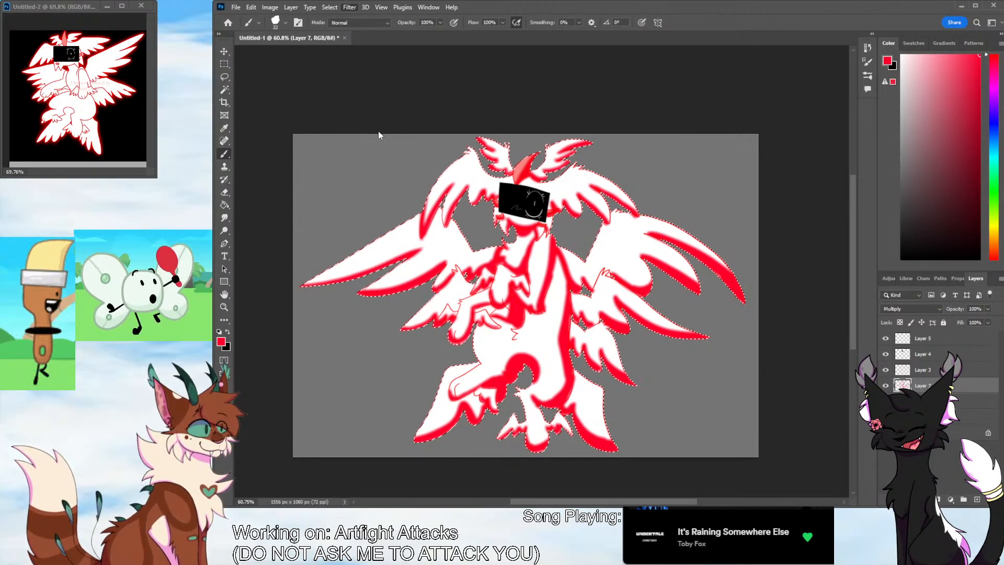
# Blur the red shading again more strongly and lower the layer's opacity to 32%
pyautogui.hotkey('ctrl', 'alt', 'f')
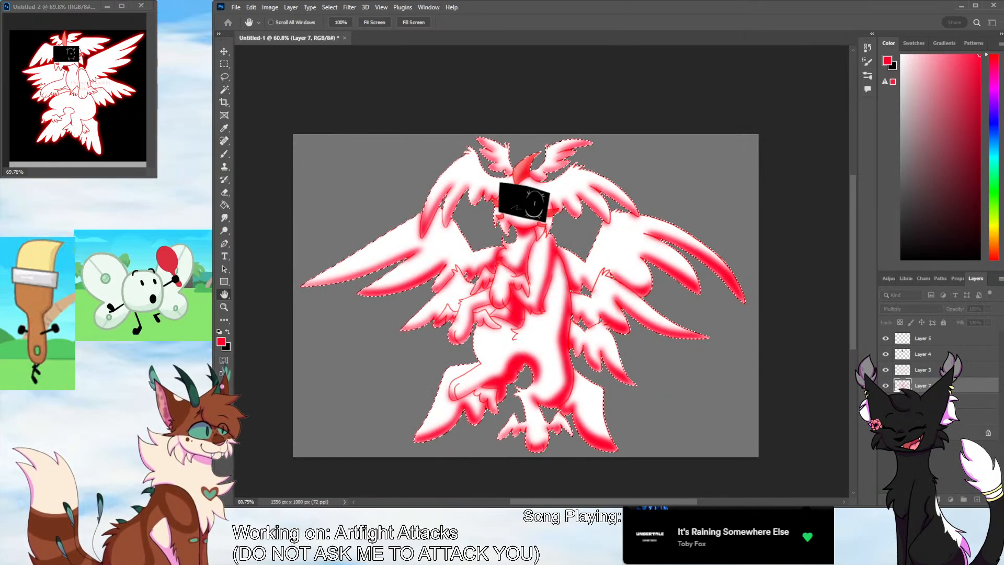
pyautogui.click(247, 215)
pyautogui.click(988, 309)
pyautogui.moveTo(987, 319); pyautogui.dragTo(958, 321)
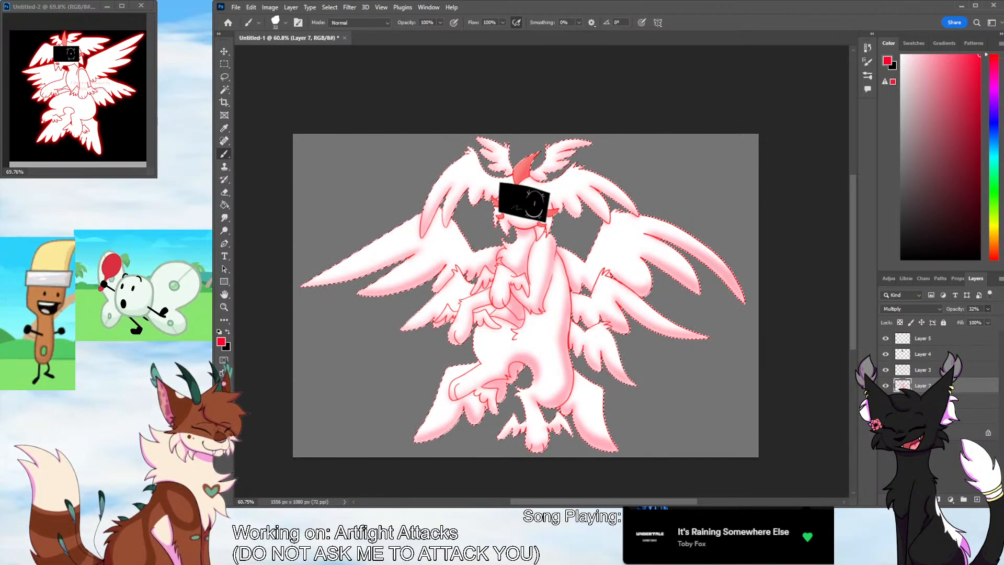
# Add a new layer above the shading and set the brush colour to a pale cream orange
pyautogui.click(976, 499)
pyautogui.moveTo(994, 229); pyautogui.dragTo(994, 243)
pyautogui.moveTo(935, 56); pyautogui.dragTo(923, 54)
pyautogui.click(993, 237)
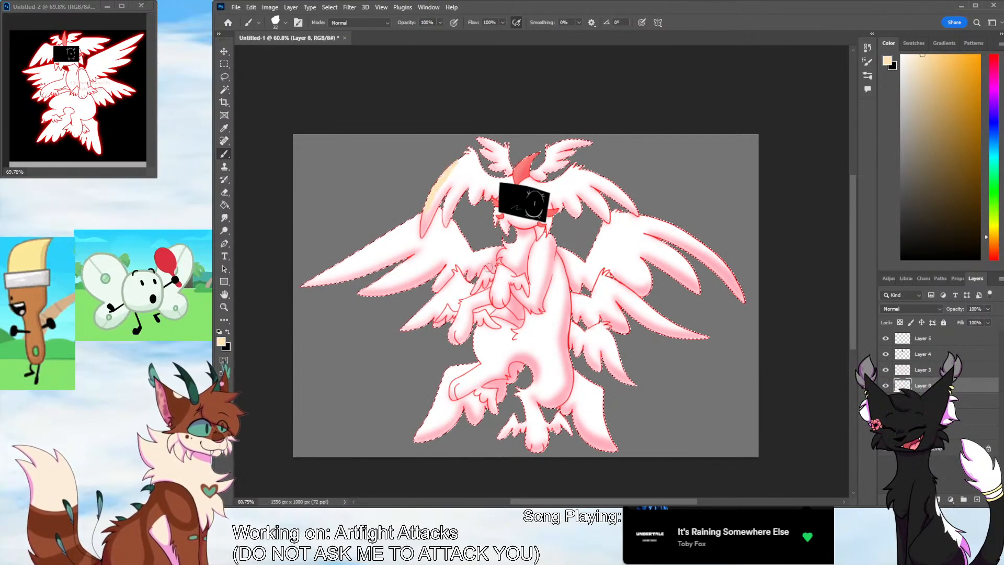
pyautogui.click(908, 310)
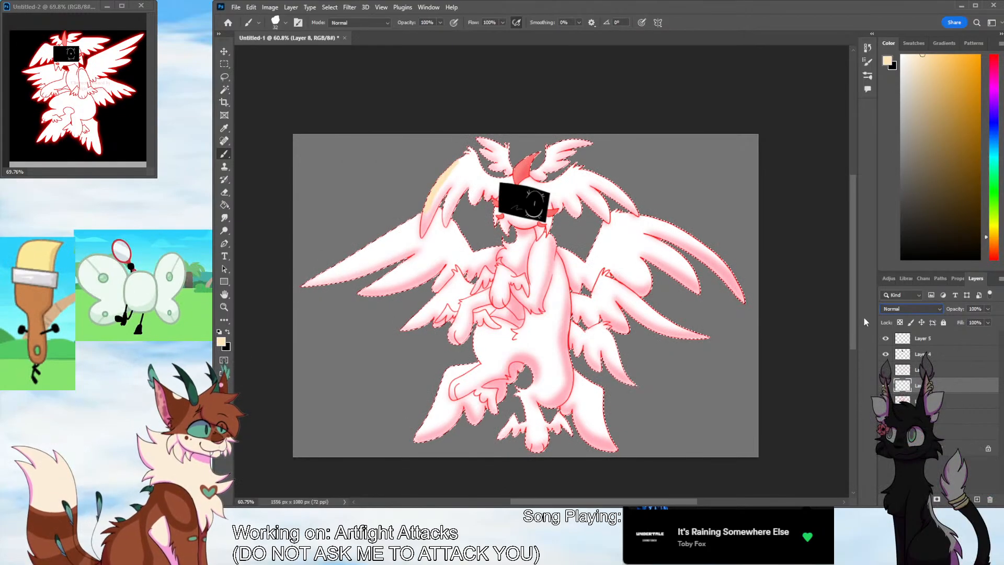
pyautogui.click(989, 499)
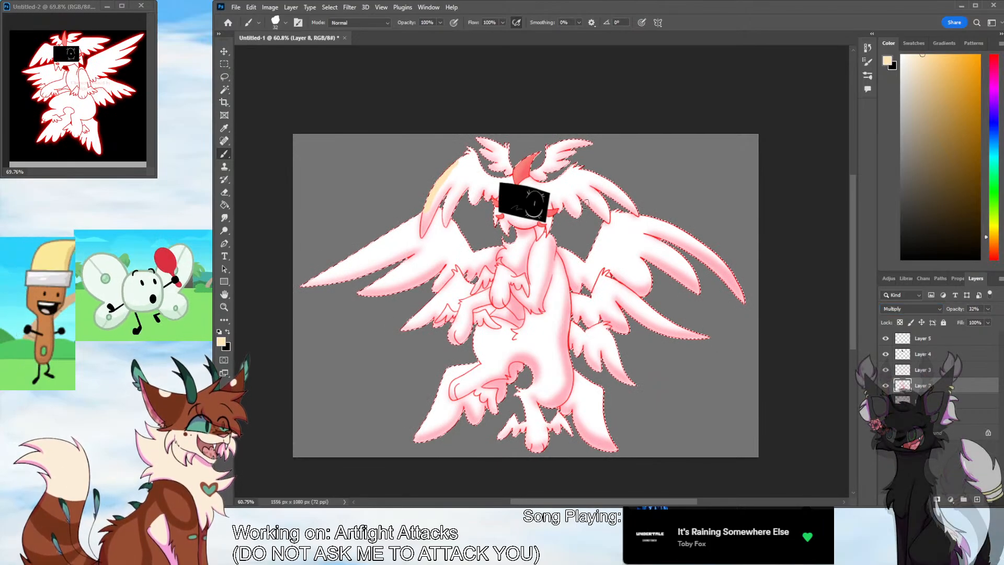
pyautogui.hotkey('ctrl', 'z')
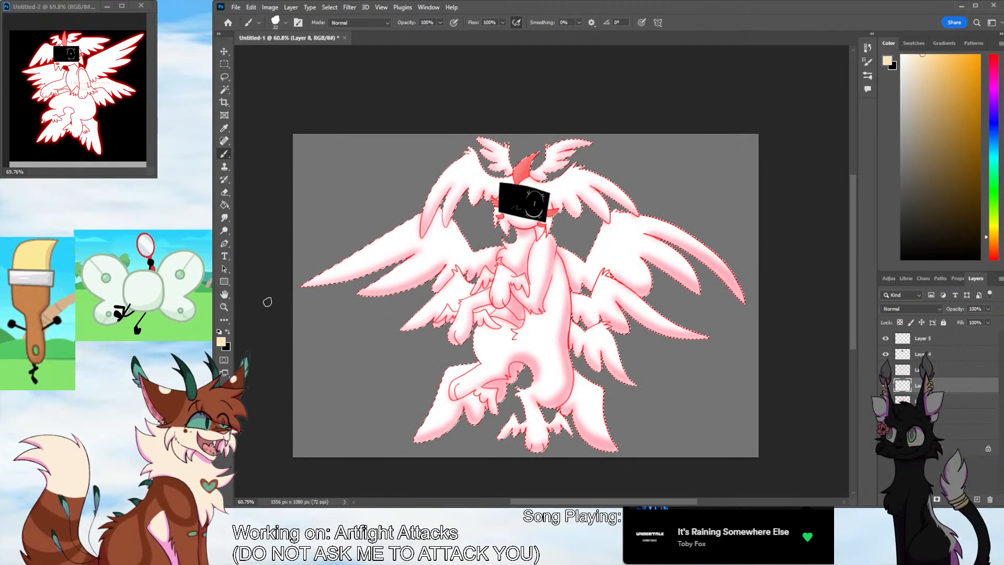
# Paint a pale cream highlight along the left side of the large horn on top of the head
pyautogui.press('z')
pyautogui.moveTo(523, 189); pyautogui.dragTo(577, 157)
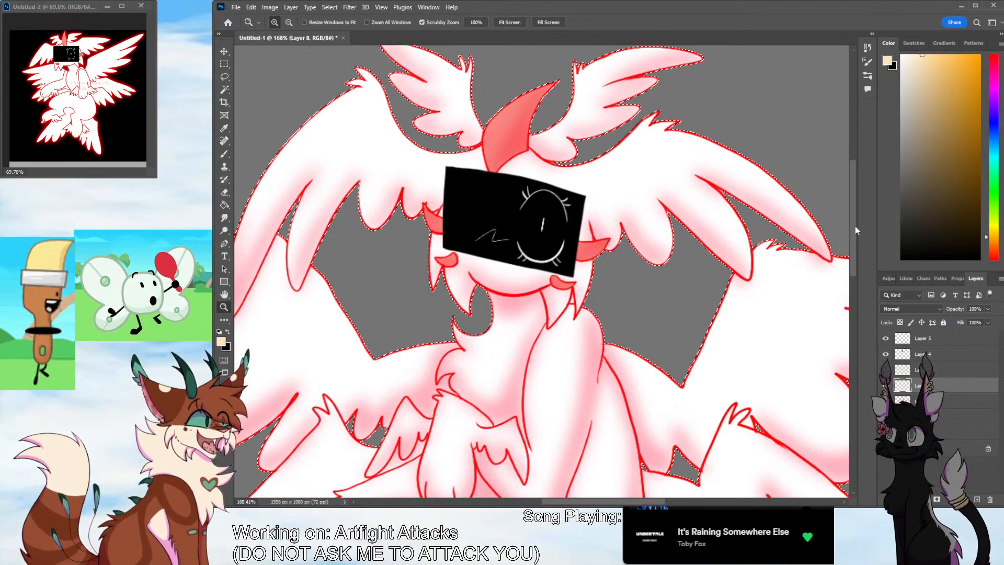
pyautogui.moveTo(853, 226); pyautogui.dragTo(853, 196)
pyautogui.moveTo(544, 235); pyautogui.dragTo(564, 232)
pyautogui.click(224, 154)
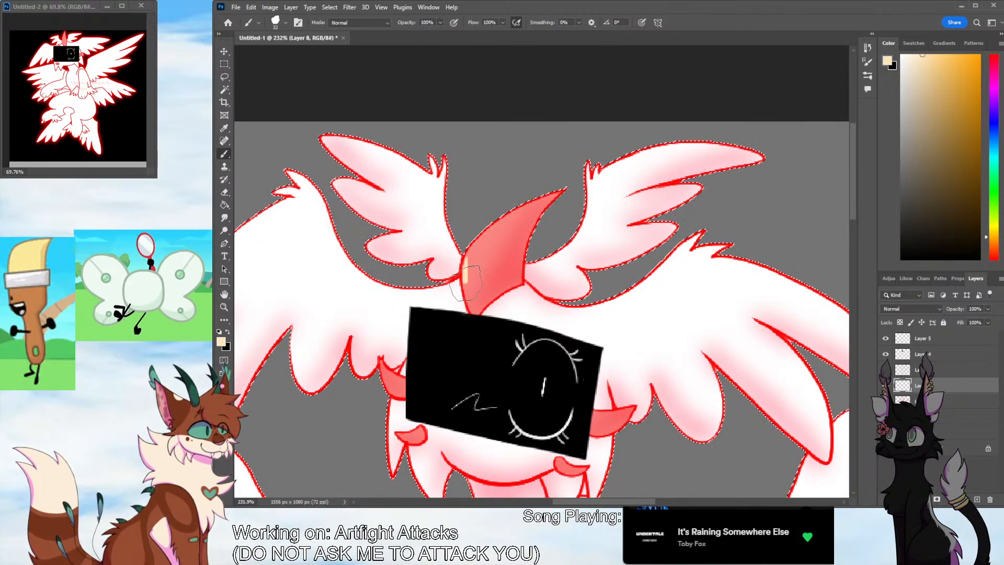
pyautogui.moveTo(459, 289)
pyautogui.mouseDown()
pyautogui.moveTo(478, 238)
pyautogui.moveTo(538, 202)
pyautogui.mouseUp()
pyautogui.hotkey('ctrl', 'z')
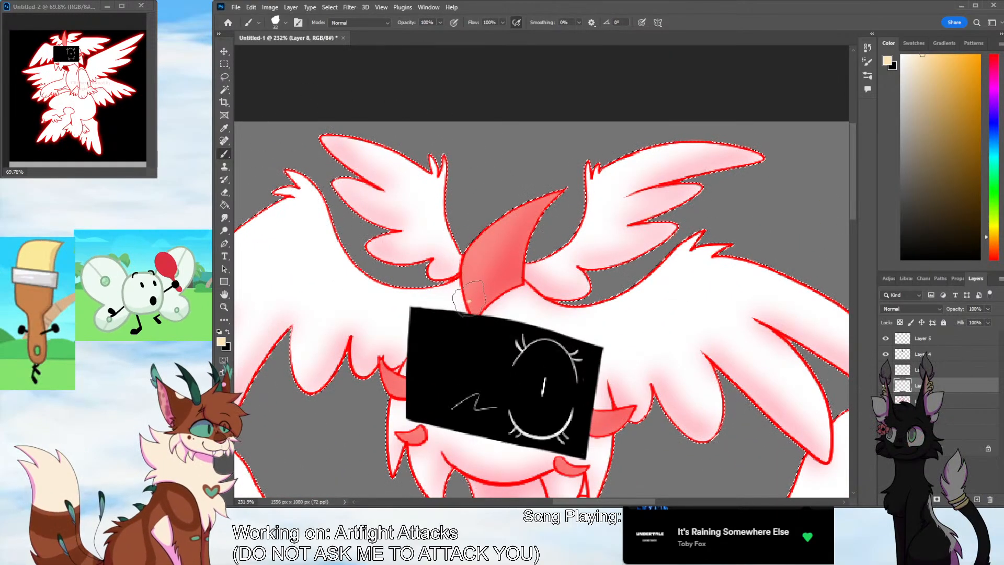
pyautogui.moveTo(462, 291)
pyautogui.mouseDown()
pyautogui.moveTo(538, 186)
pyautogui.moveTo(464, 281)
pyautogui.moveTo(523, 208)
pyautogui.moveTo(492, 256)
pyautogui.mouseUp()
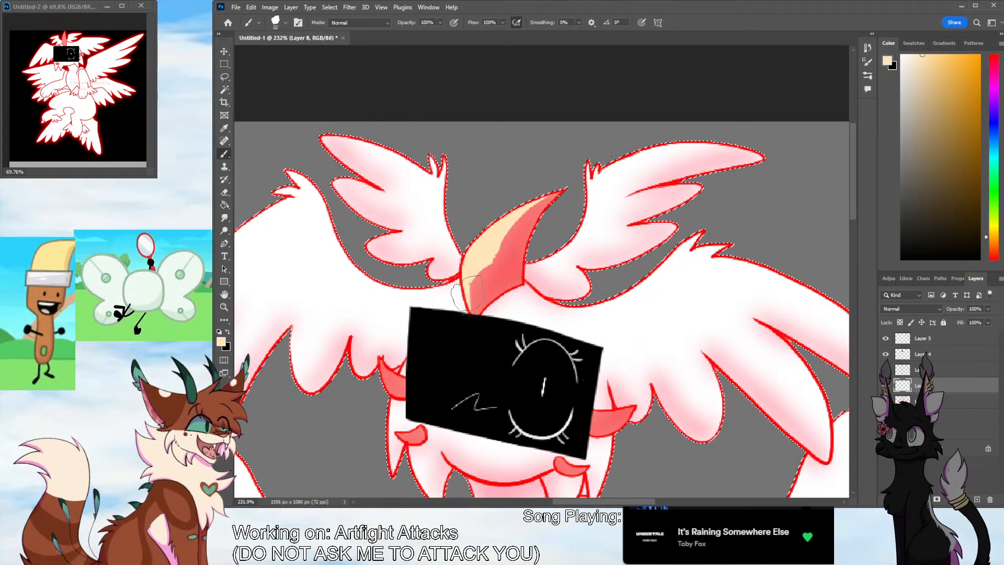
# Paint pale cream highlights on the two small horns beside the face and the two cheek markings
pyautogui.scroll(-4, 748, 400)
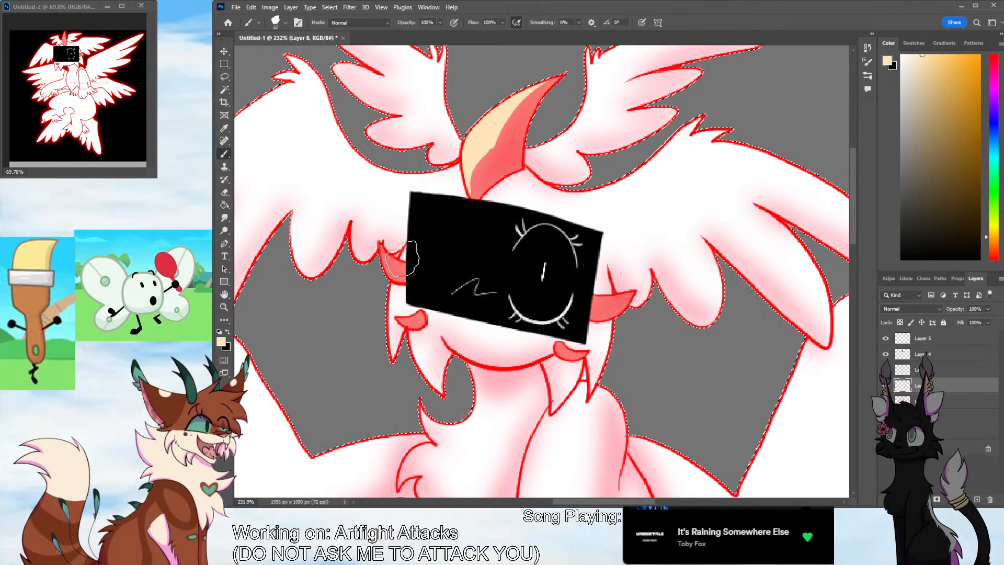
pyautogui.moveTo(391, 257); pyautogui.dragTo(405, 266)
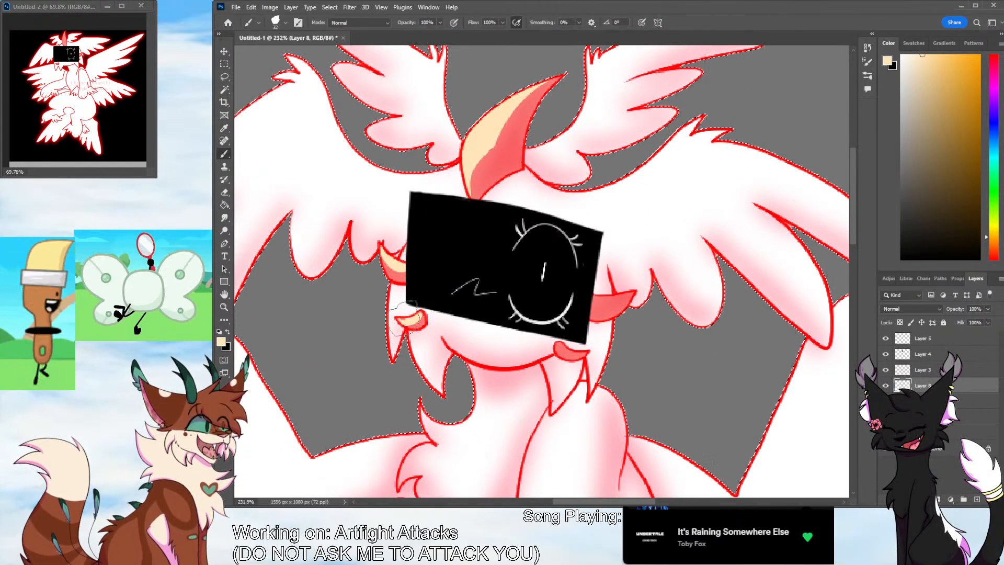
pyautogui.moveTo(424, 321); pyautogui.dragTo(406, 313)
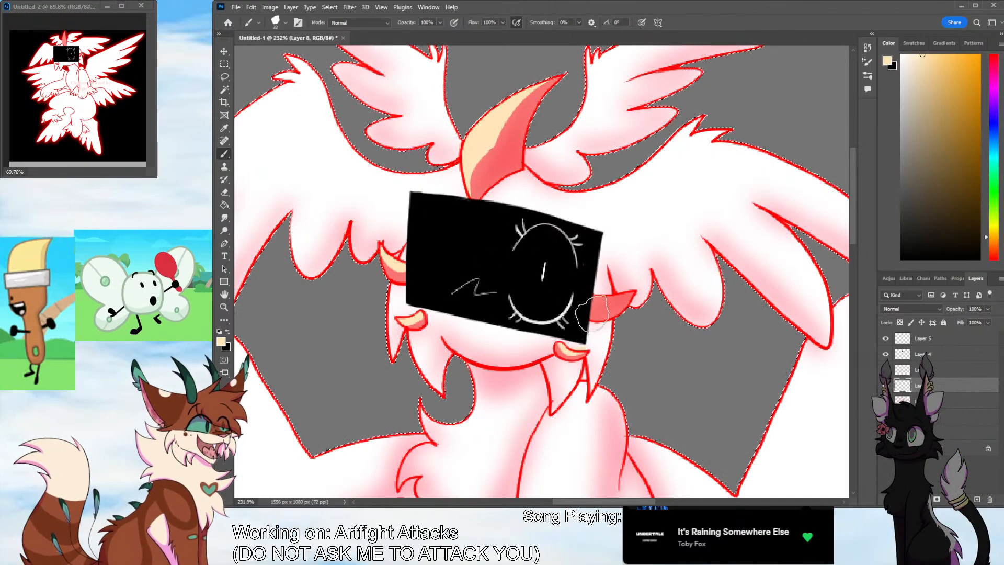
pyautogui.moveTo(566, 351); pyautogui.dragTo(582, 355)
pyautogui.moveTo(594, 299)
pyautogui.mouseDown()
pyautogui.moveTo(626, 297)
pyautogui.moveTo(528, 298)
pyautogui.mouseUp()
# Set the highlight layer's blend mode to Overlay and soften the highlights with a blur filter
pyautogui.press('z')
pyautogui.scroll(-3, 851, 294)
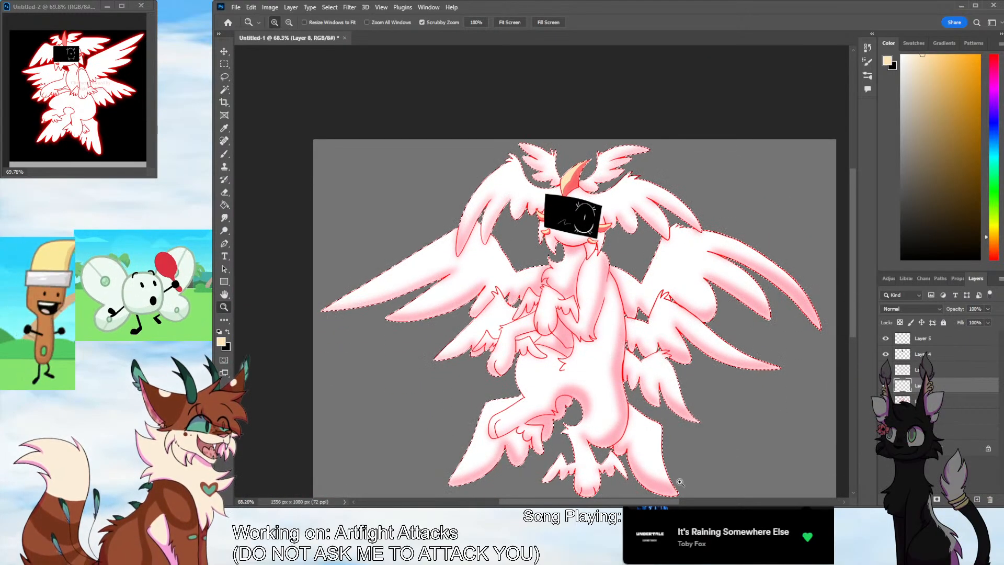
pyautogui.moveTo(645, 502); pyautogui.dragTo(682, 505)
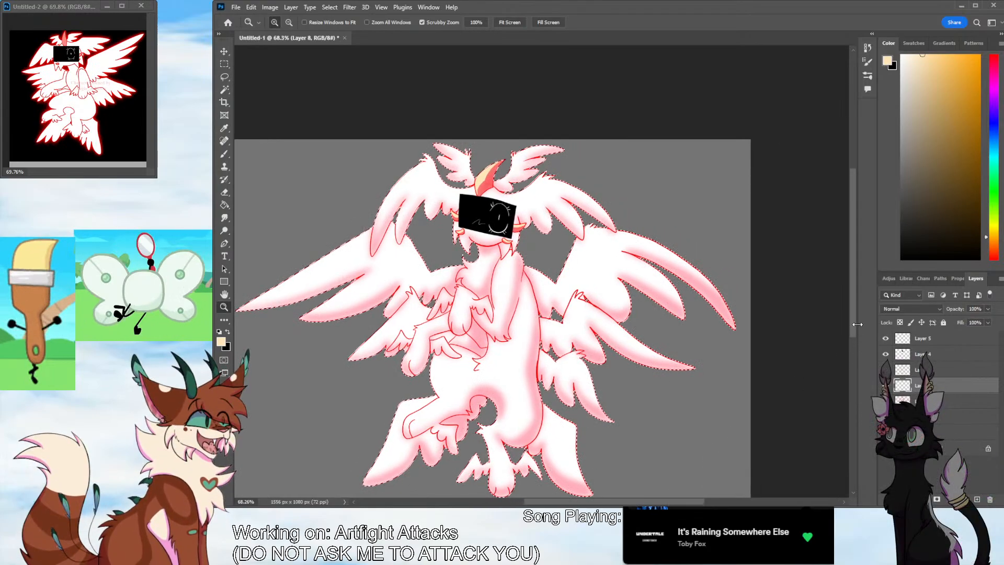
pyautogui.scroll(-1, 855, 339)
pyautogui.click(920, 309)
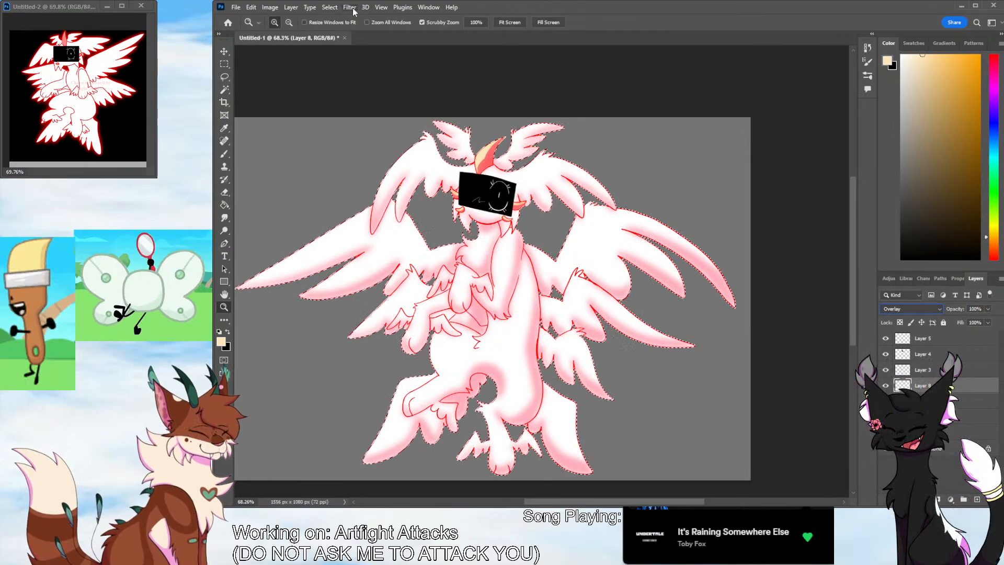
pyautogui.press('space')
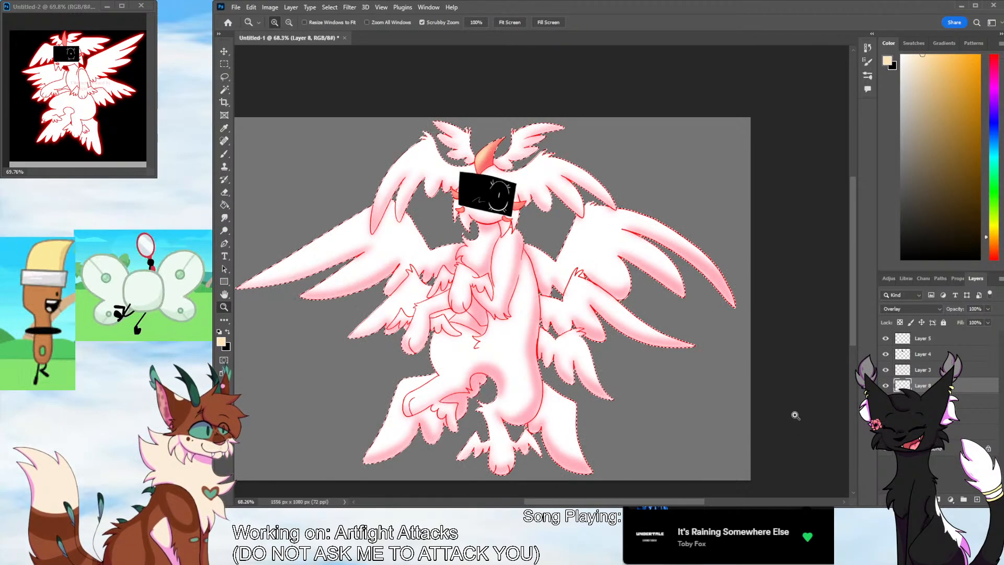
# Clear the selection around the character and show the whole canvas
pyautogui.click(224, 89)
pyautogui.click(320, 92)
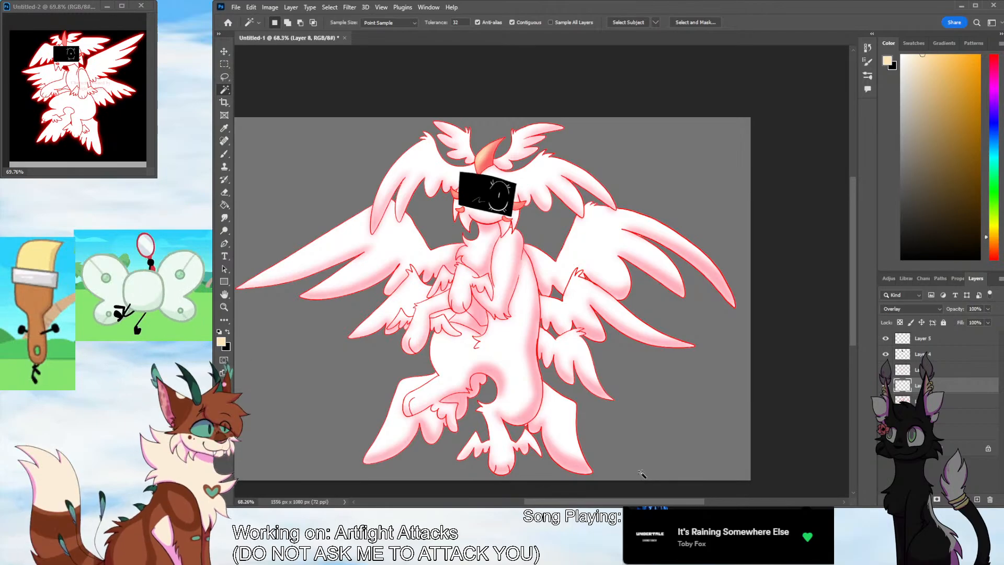
pyautogui.click(224, 307)
pyautogui.moveTo(498, 301); pyautogui.dragTo(454, 310)
pyautogui.moveTo(530, 395); pyautogui.dragTo(550, 380)
# Create a layer group at the top of the stack and move all the character's layers into it
pyautogui.click(947, 340)
pyautogui.click(963, 500)
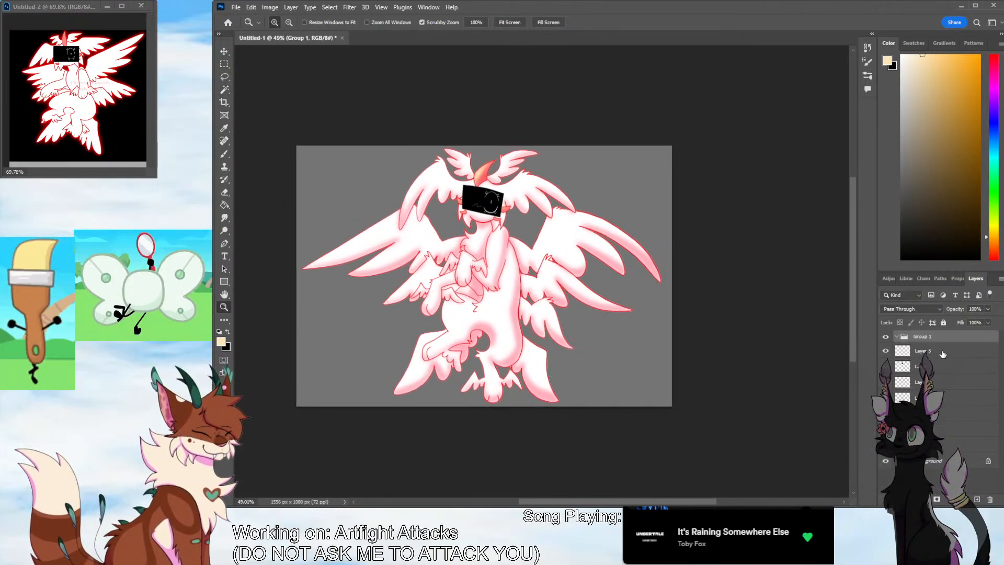
pyautogui.moveTo(943, 354); pyautogui.dragTo(945, 343)
pyautogui.moveTo(945, 367)
pyautogui.mouseDown()
pyautogui.moveTo(945, 358)
pyautogui.moveTo(944, 374)
pyautogui.mouseUp()
pyautogui.moveTo(945, 398); pyautogui.dragTo(939, 420)
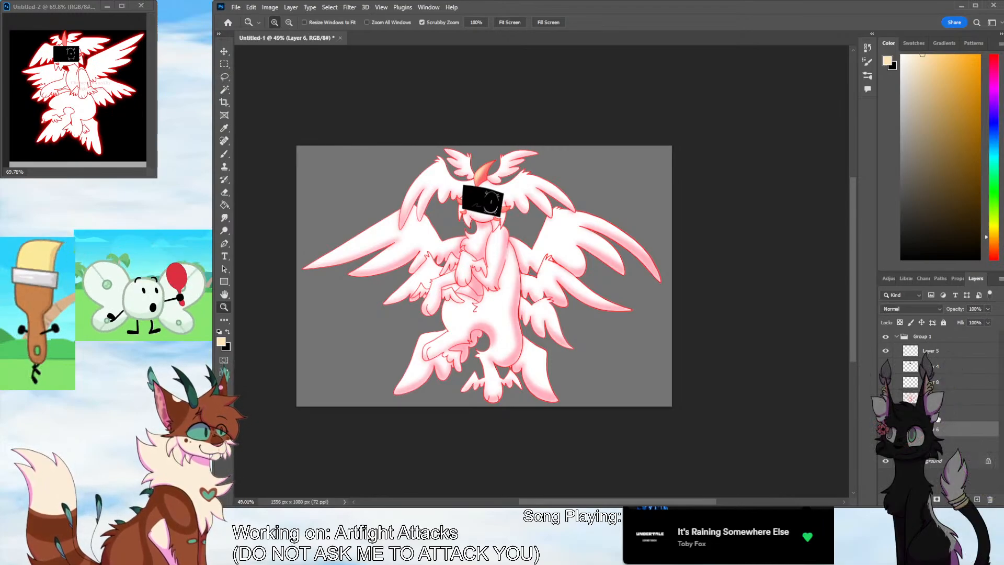
# Delete the gray backdrop layer, Layer 1, beneath the character group
pyautogui.moveTo(663, 427)
pyautogui.mouseDown()
pyautogui.moveTo(668, 434)
pyautogui.moveTo(685, 425)
pyautogui.moveTo(672, 436)
pyautogui.mouseUp()
pyautogui.hscroll(-2, 627, 429)
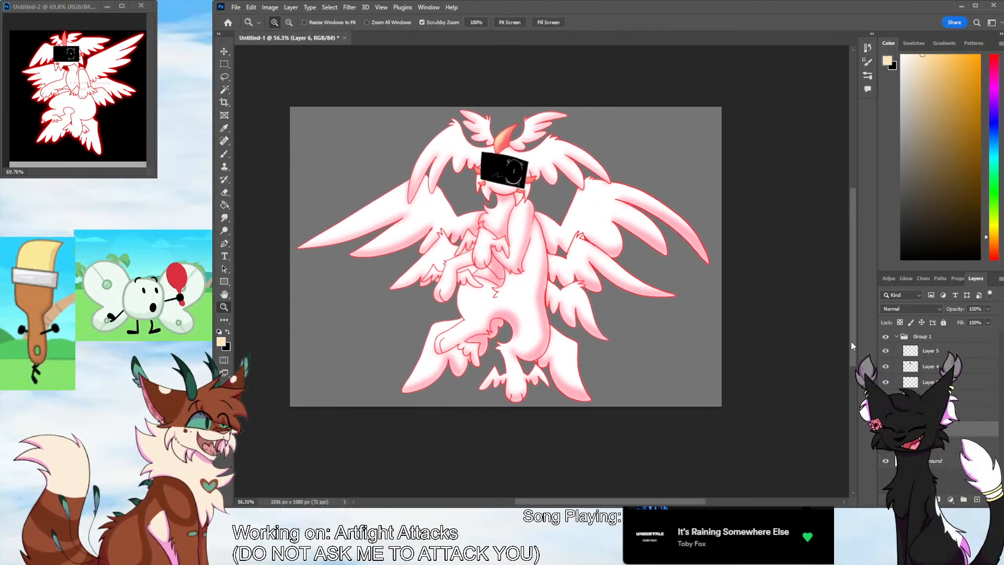
pyautogui.scroll(1, 589, 421)
pyautogui.moveTo(594, 416); pyautogui.dragTo(593, 412)
pyautogui.click(945, 446)
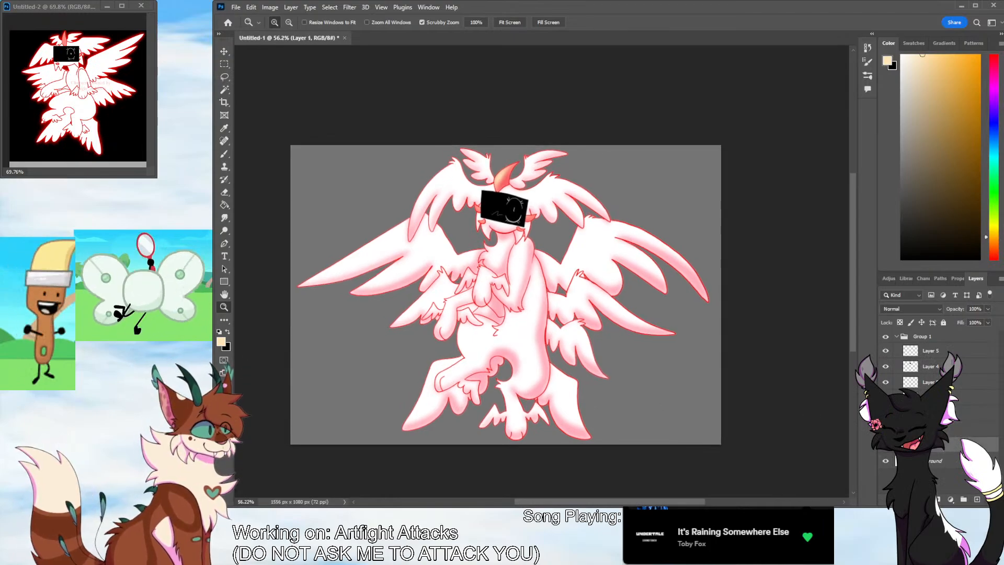
pyautogui.press('Delete')
# Add a new layer below the character group and fill it with black using the Paint Bucket
pyautogui.click(976, 500)
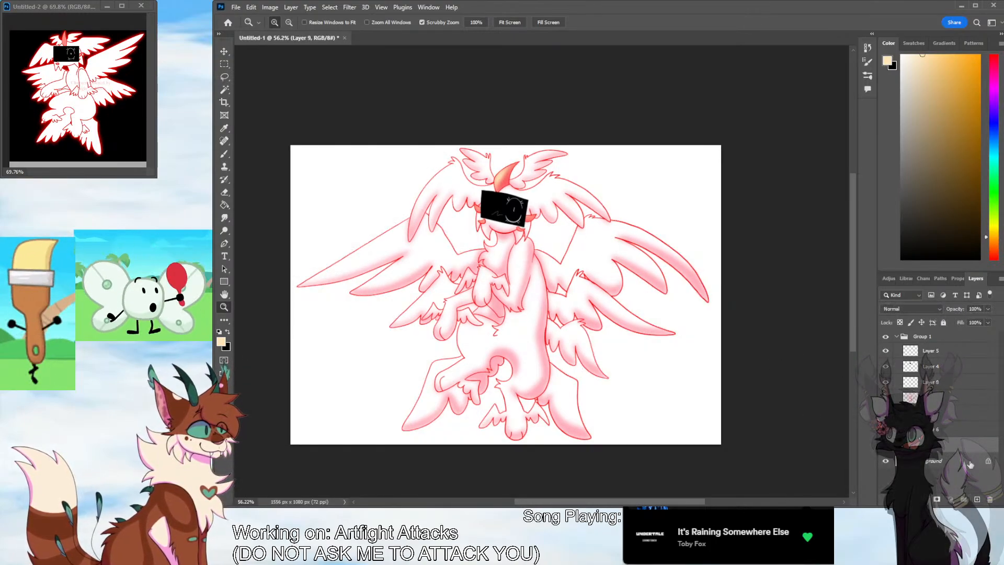
pyautogui.press('d')
pyautogui.press('g')
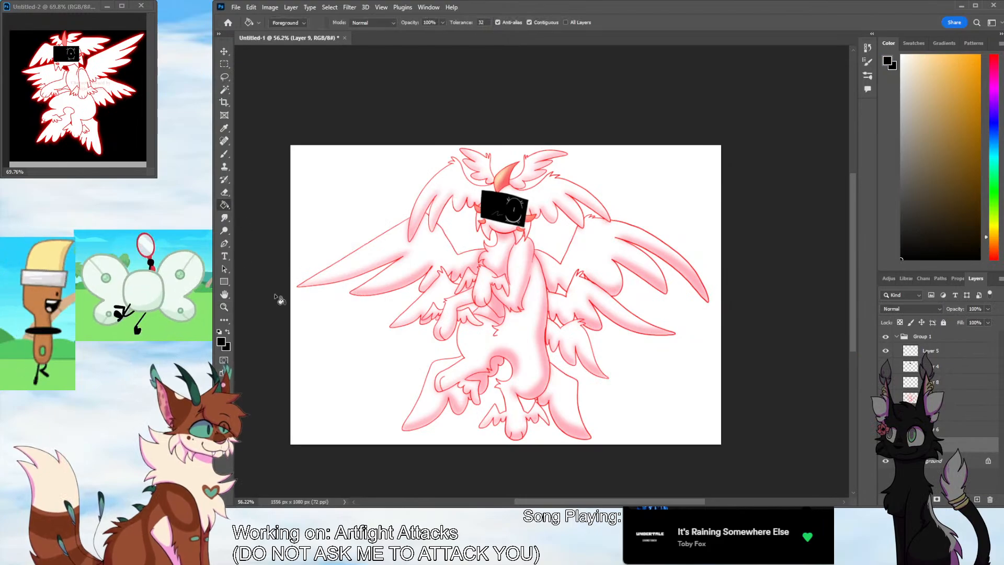
pyautogui.click(294, 292)
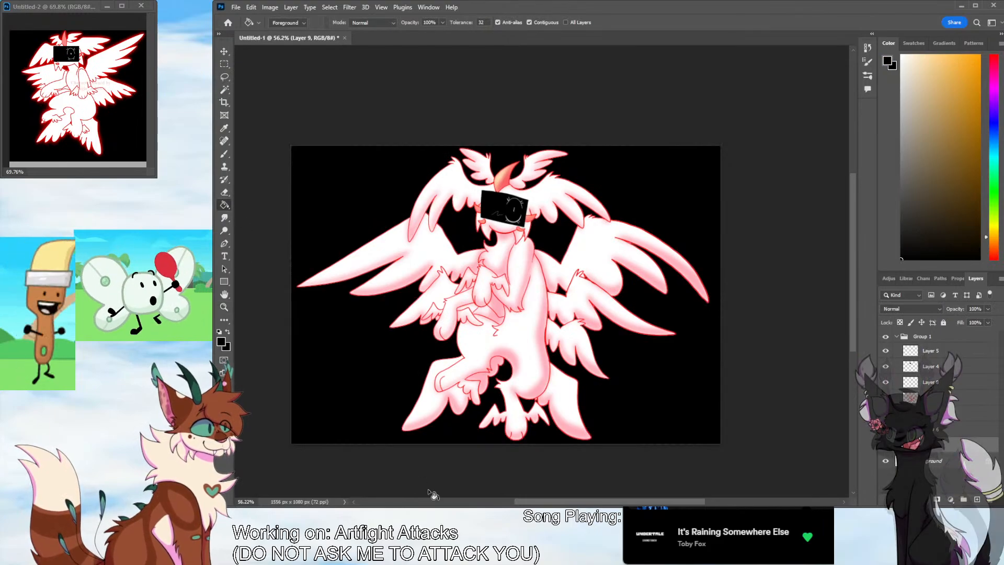
# Collapse the character group, Group 1, and give it an Outer Glow layer effect
pyautogui.click(931, 338)
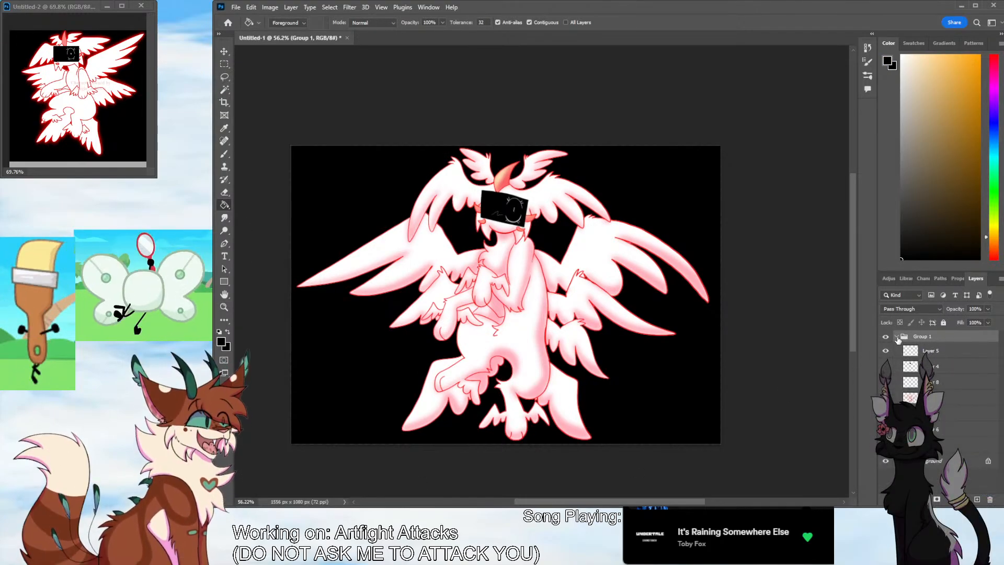
pyautogui.click(897, 338)
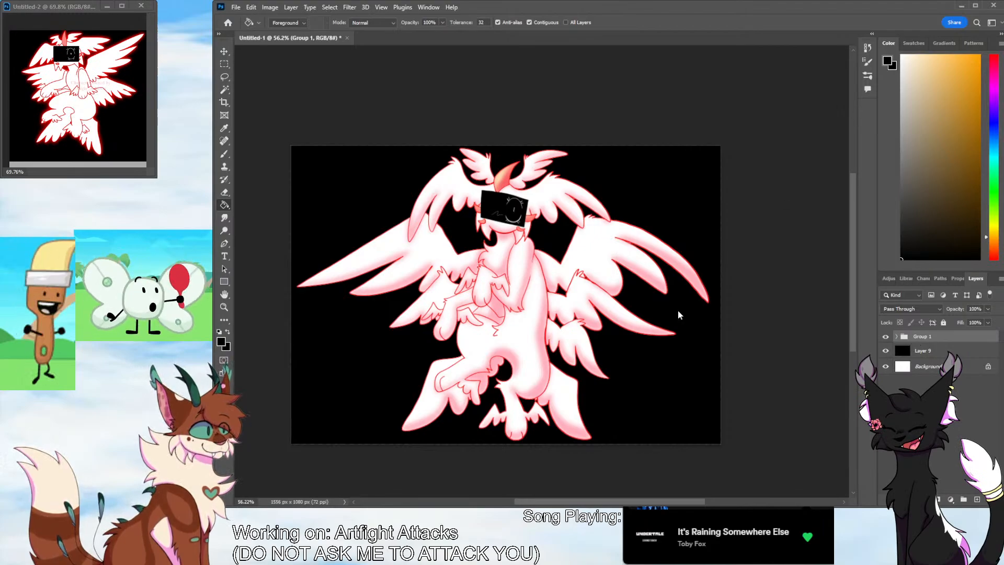
pyautogui.click(493, 454)
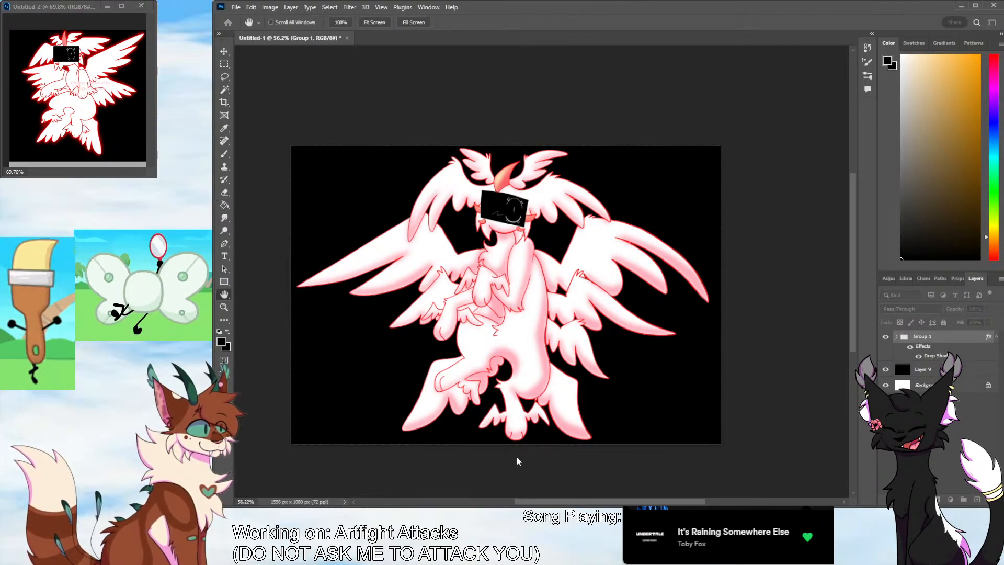
pyautogui.click(492, 446)
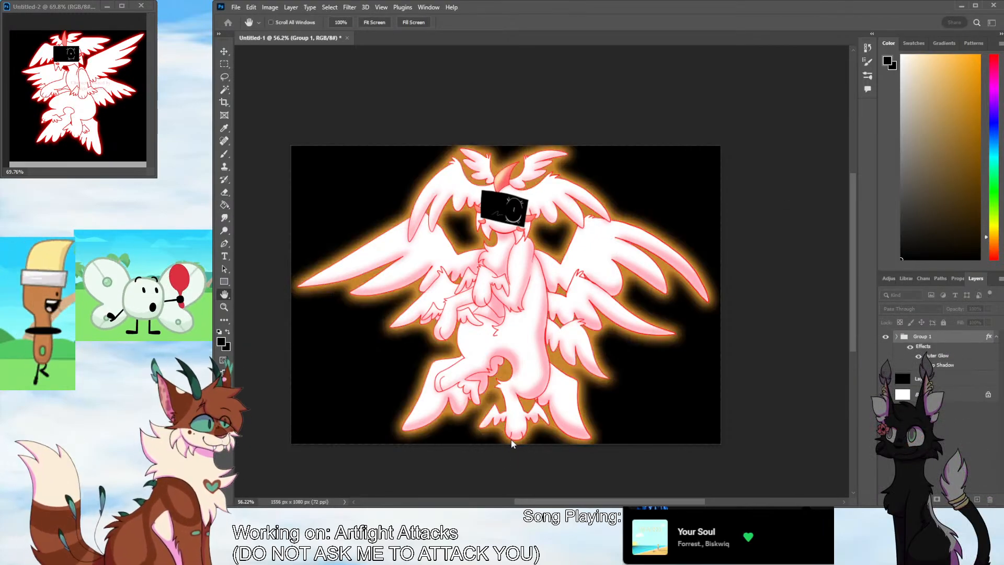
# Change the outer glow's colour to the red sampled from the reference image and apply the layer style without a drop shadow
pyautogui.click(639, 344)
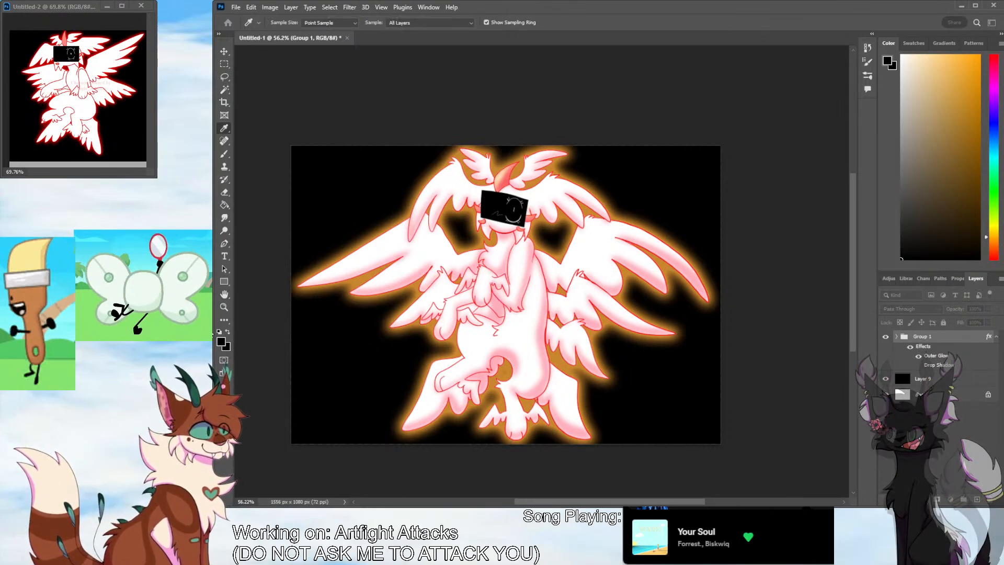
pyautogui.click(101, 152)
pyautogui.click(277, 328)
pyautogui.click(368, 359)
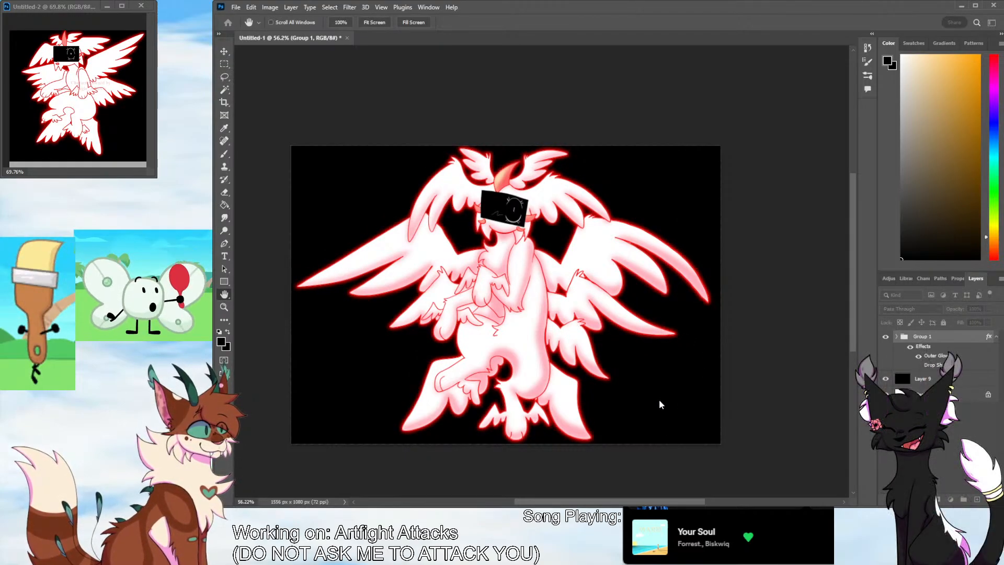
pyautogui.press('g')
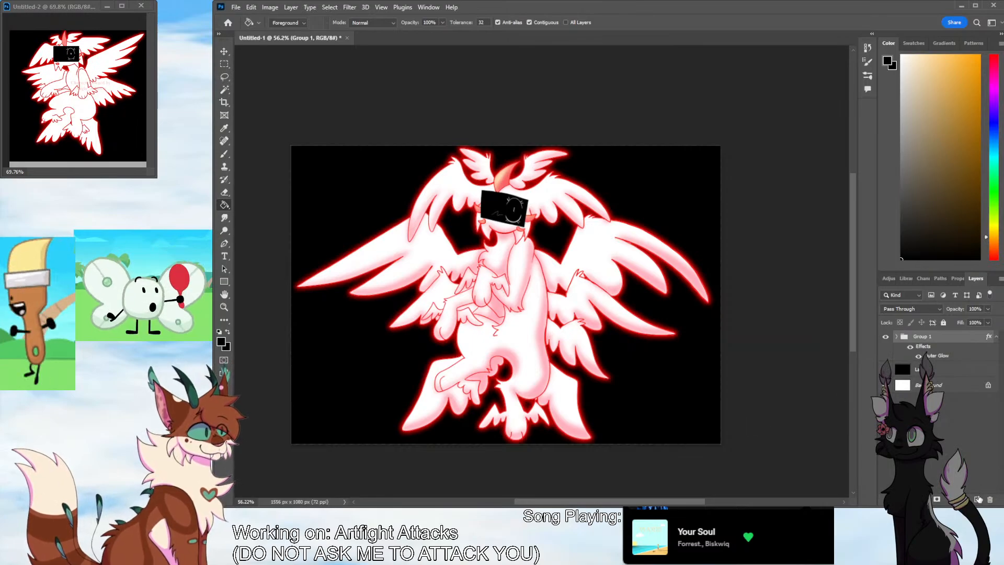
# Add a new layer above the character group, then select the character's silhouette by inverting a Magic Wand background selection inside the group
pyautogui.click(977, 499)
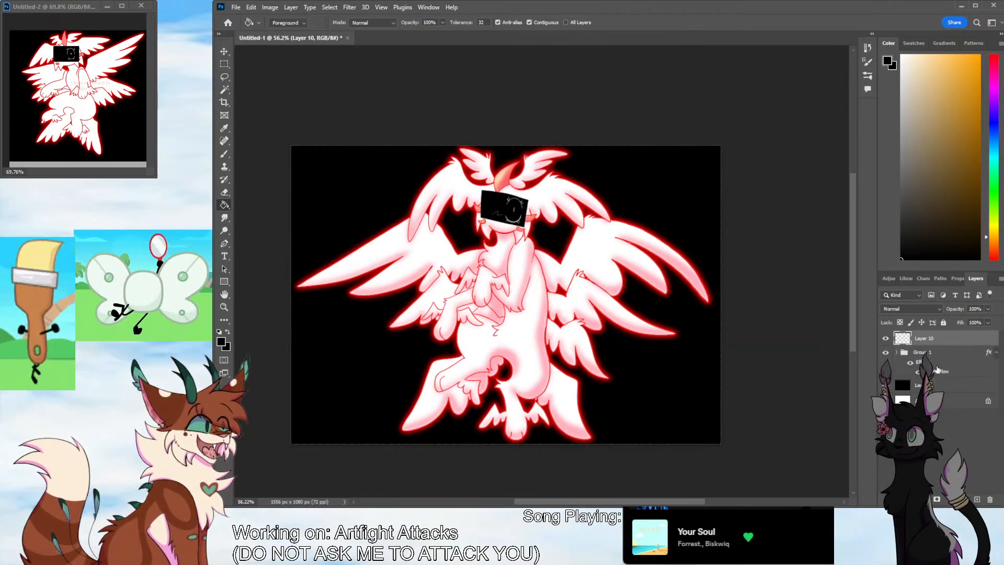
pyautogui.click(896, 352)
pyautogui.click(938, 385)
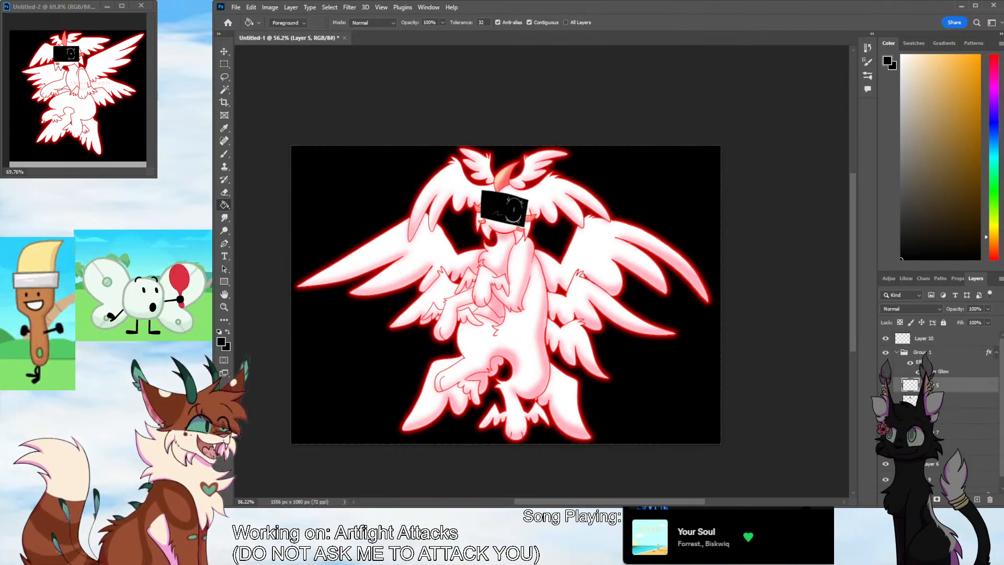
pyautogui.click(938, 432)
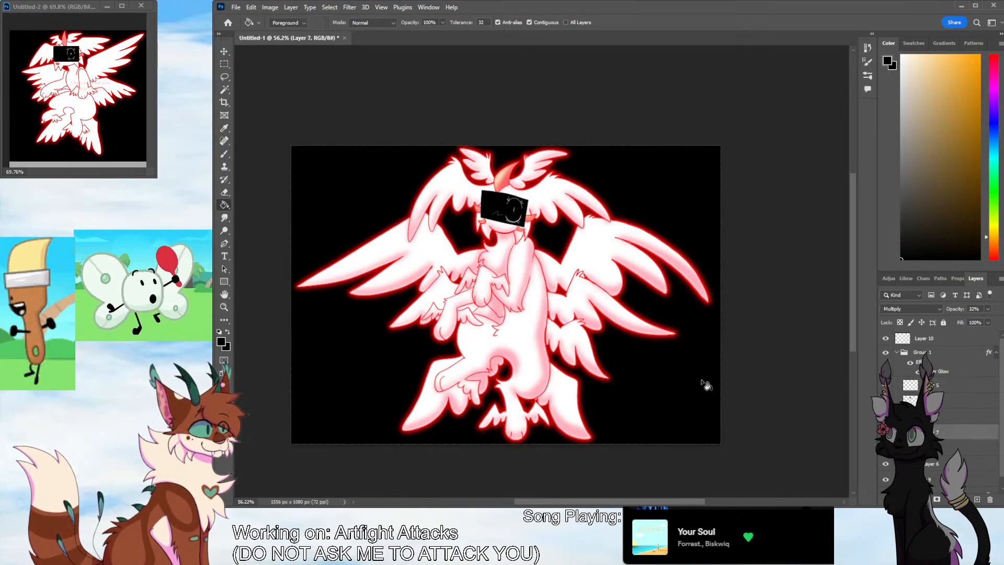
pyautogui.click(224, 90)
pyautogui.click(616, 415)
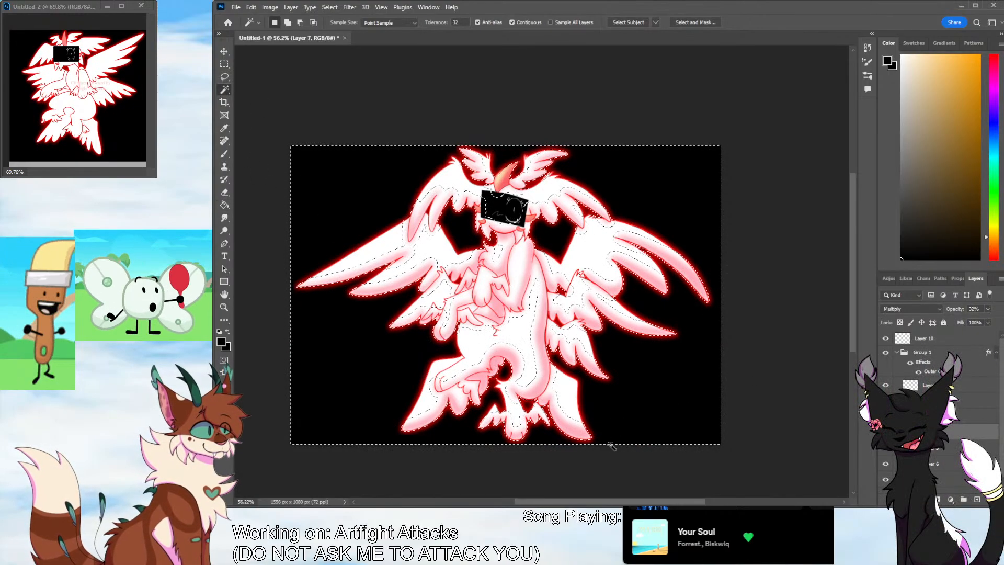
pyautogui.click(941, 448)
pyautogui.press('Delete')
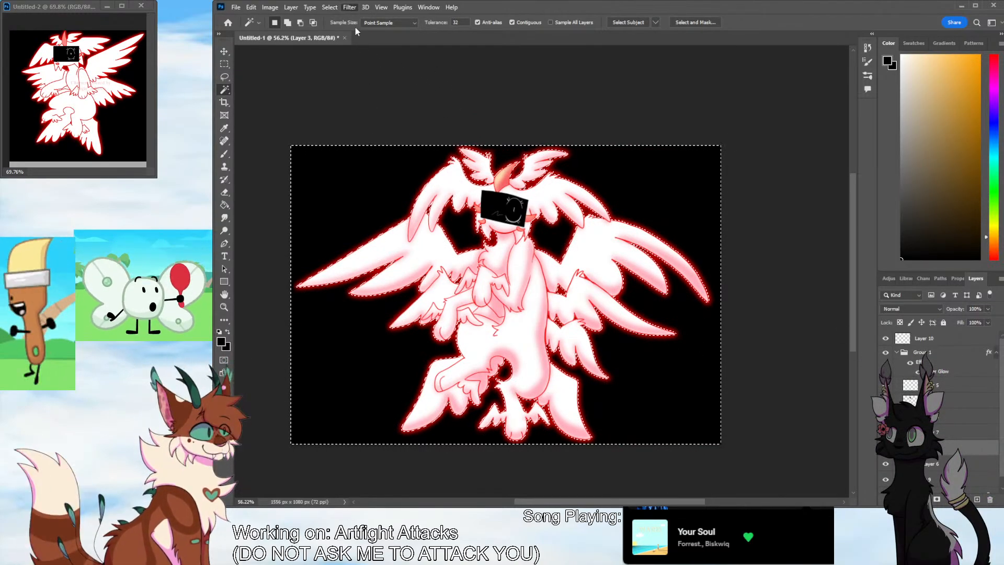
pyautogui.hotkey('ctrl', 'shift', 'i')
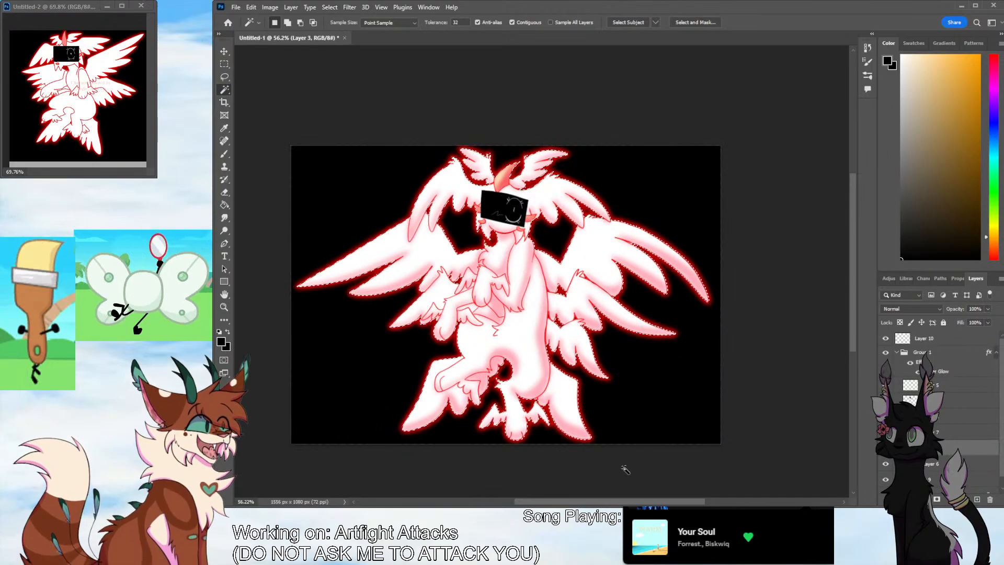
# Add a layer above Layer 7 in the character group and brush bright purple over the feet and lowest wings within the selection
pyautogui.click(976, 500)
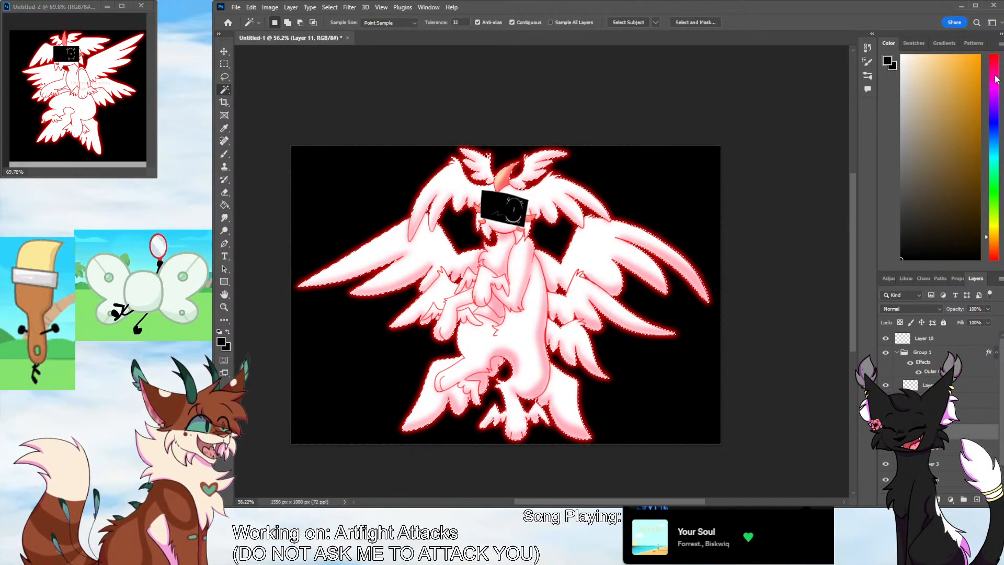
pyautogui.moveTo(994, 238); pyautogui.dragTo(995, 258)
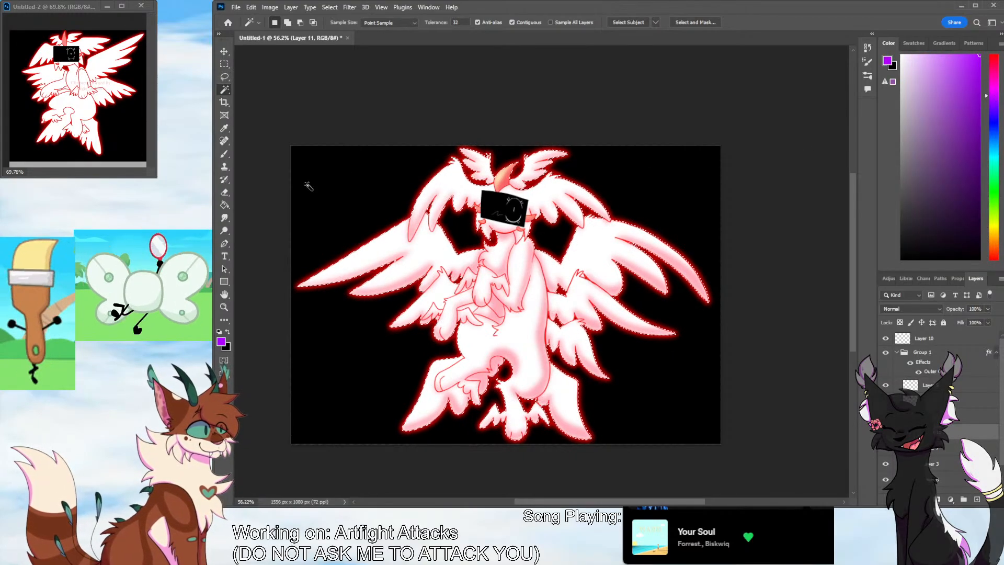
pyautogui.press('b')
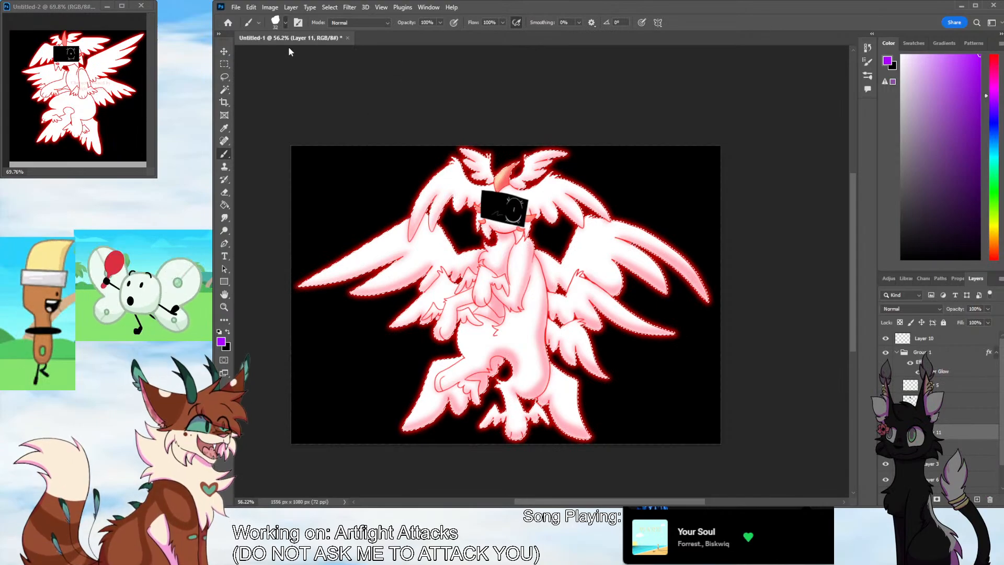
pyautogui.moveTo(288, 48); pyautogui.dragTo(320, 57)
pyautogui.click(482, 428)
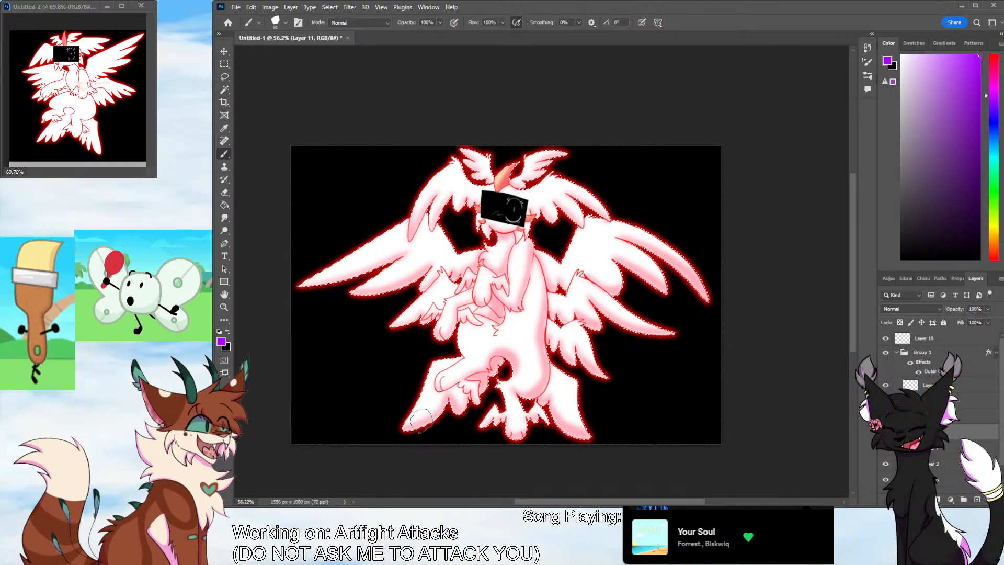
pyautogui.moveTo(399, 418)
pyautogui.mouseDown()
pyautogui.moveTo(461, 412)
pyautogui.moveTo(383, 431)
pyautogui.moveTo(511, 366)
pyautogui.moveTo(498, 394)
pyautogui.moveTo(506, 412)
pyautogui.moveTo(555, 423)
pyautogui.moveTo(527, 408)
pyautogui.mouseUp()
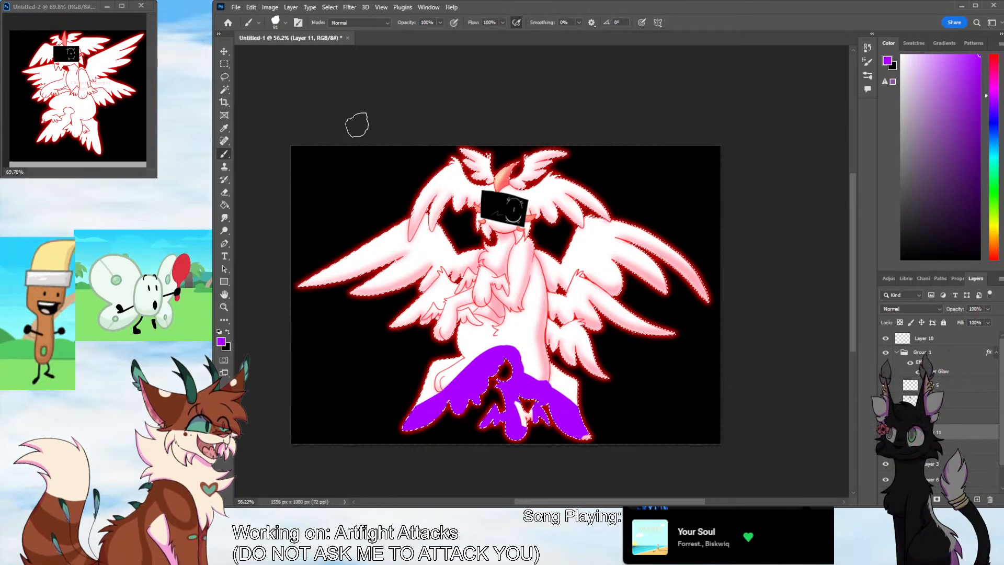
# Enlarge the brush to 275, extend the purple over the belly, wing undersides and chin, and set the layer to Multiply
pyautogui.moveTo(296, 53); pyautogui.dragTo(309, 54)
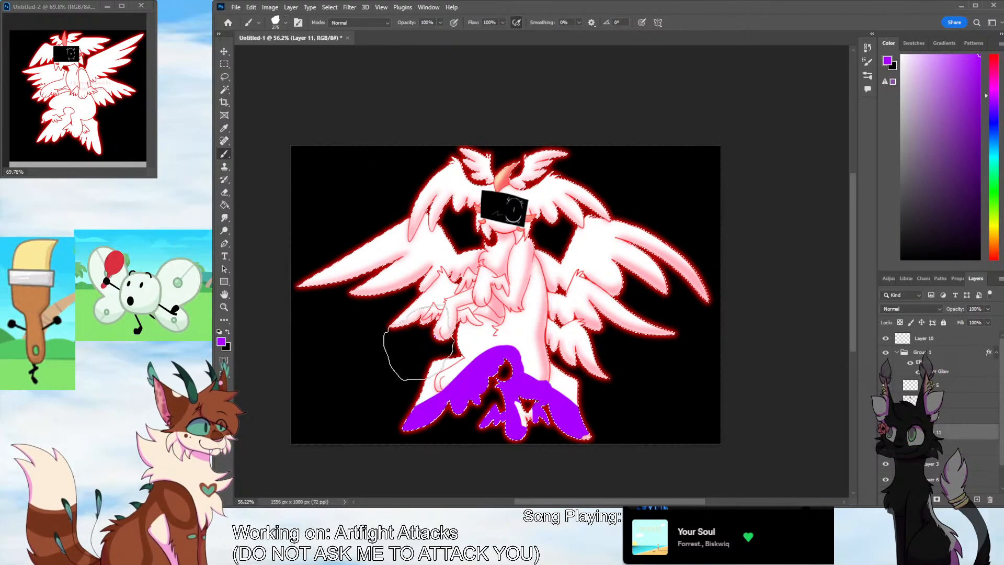
pyautogui.moveTo(360, 316)
pyautogui.mouseDown()
pyautogui.moveTo(304, 286)
pyautogui.moveTo(452, 304)
pyautogui.moveTo(426, 430)
pyautogui.moveTo(531, 430)
pyautogui.moveTo(496, 335)
pyautogui.moveTo(572, 353)
pyautogui.moveTo(650, 280)
pyautogui.mouseUp()
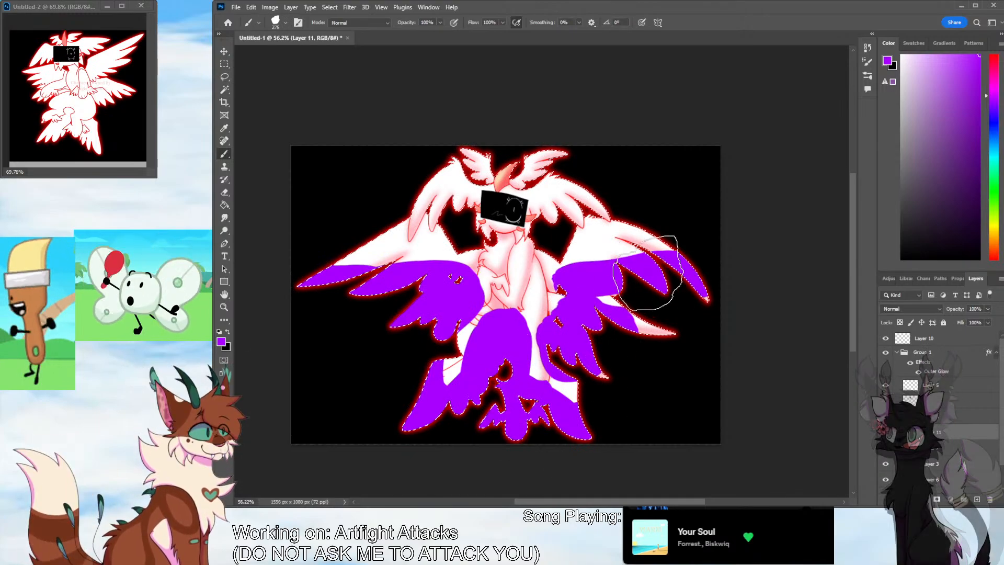
pyautogui.moveTo(570, 209)
pyautogui.mouseDown()
pyautogui.moveTo(533, 204)
pyautogui.moveTo(473, 230)
pyautogui.mouseUp()
pyautogui.click(911, 308)
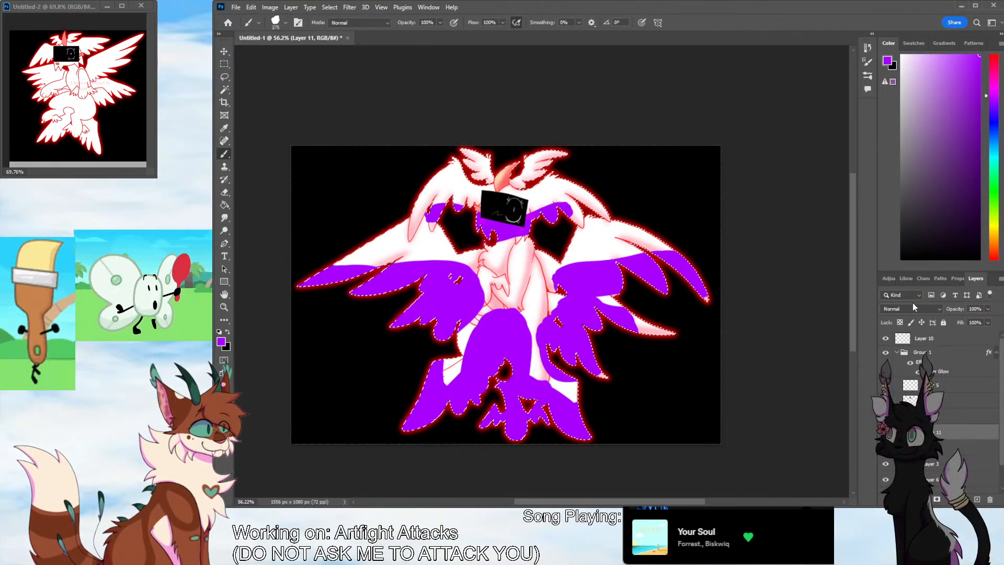
pyautogui.click(909, 349)
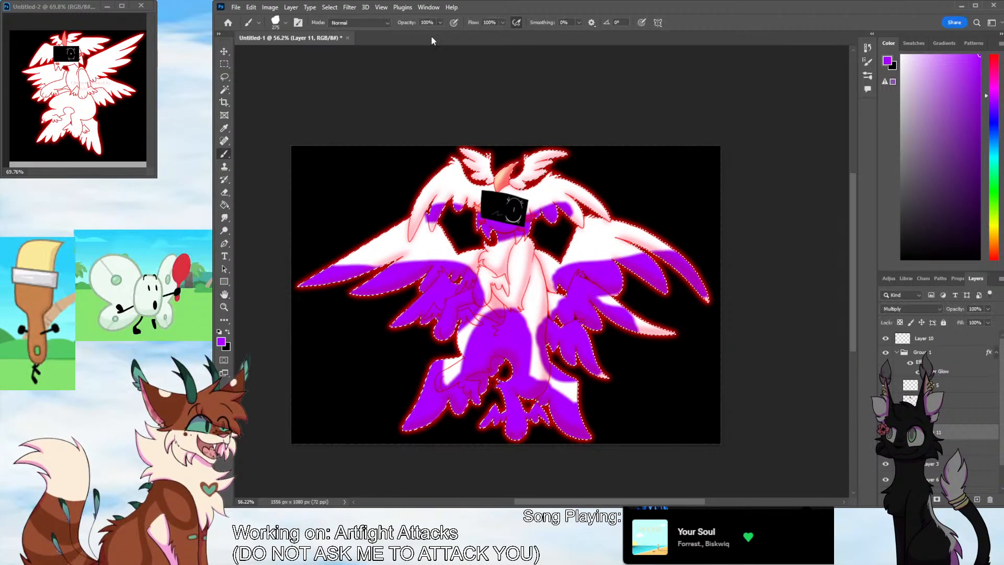
# Blur the purple shading into a soft gradient and lower its layer opacity to 26%
pyautogui.click(477, 194)
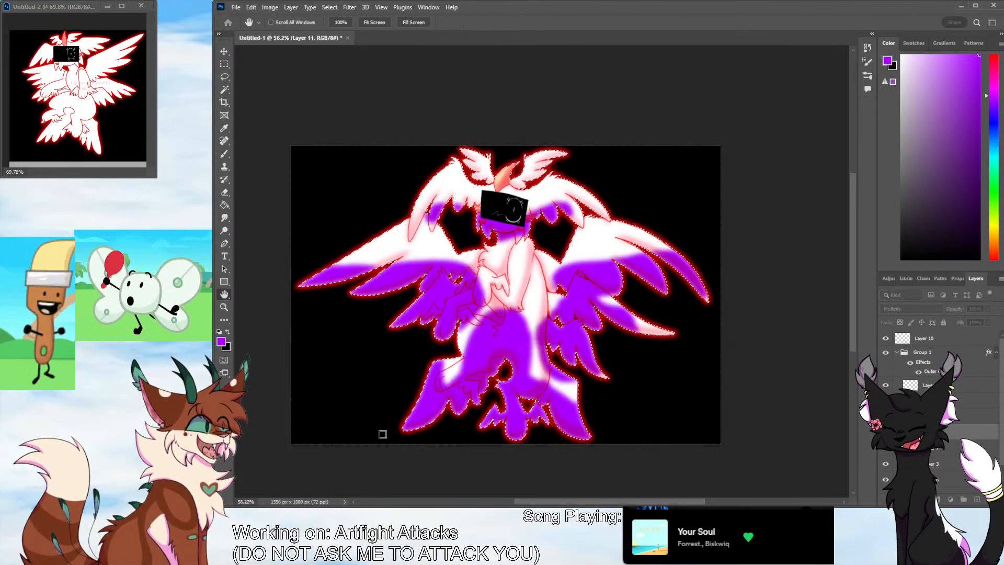
pyautogui.moveTo(493, 358); pyautogui.dragTo(506, 358)
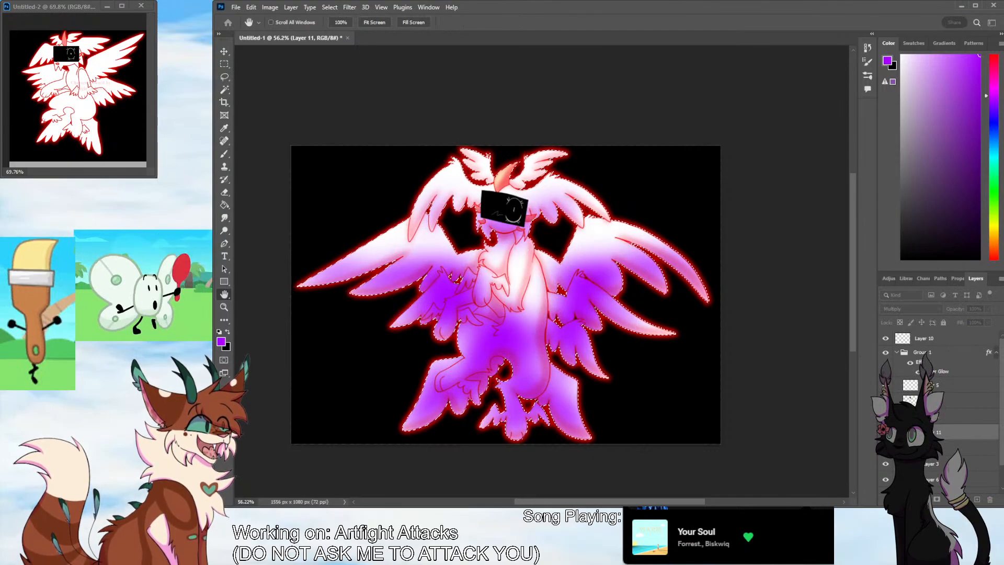
pyautogui.click(245, 215)
pyautogui.moveTo(988, 312); pyautogui.dragTo(957, 320)
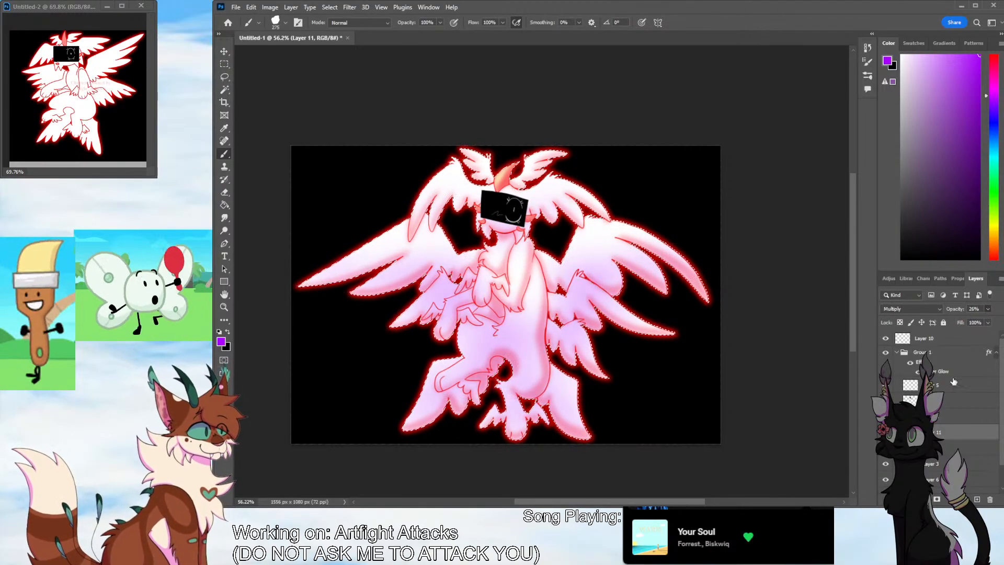
# Add a layer above the purple shading, paint light pink over the head, chest and upper wings, and set it to Overlay
pyautogui.hotkey('ctrl', 'shift', 'alt', 'n')
pyautogui.moveTo(995, 238); pyautogui.dragTo(994, 244)
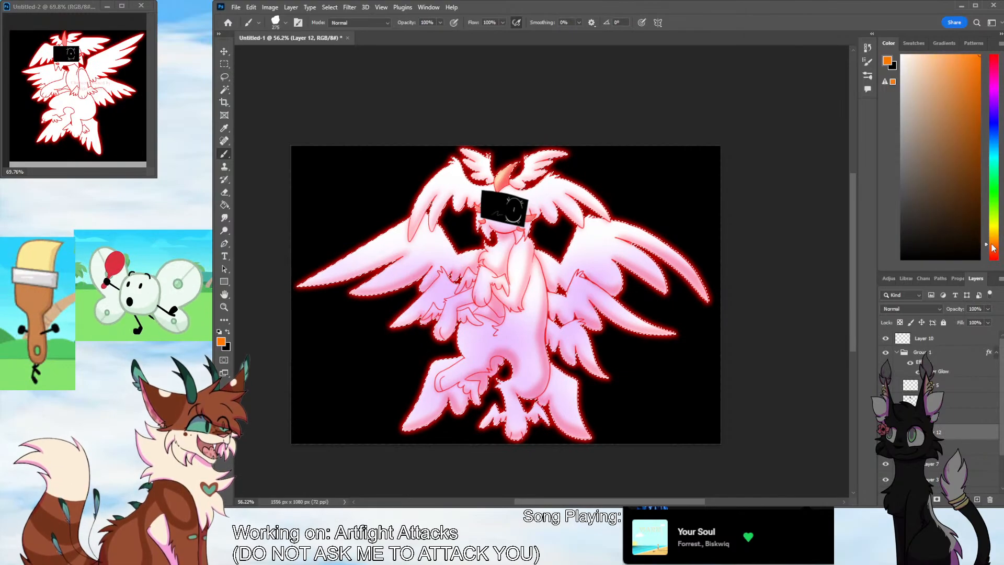
pyautogui.click(910, 54)
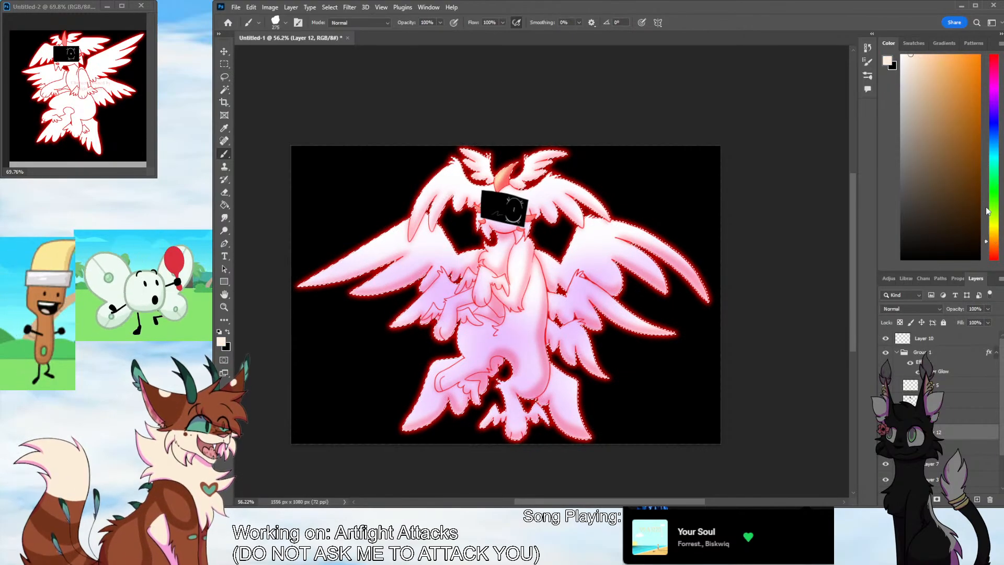
pyautogui.click(993, 54)
pyautogui.click(934, 54)
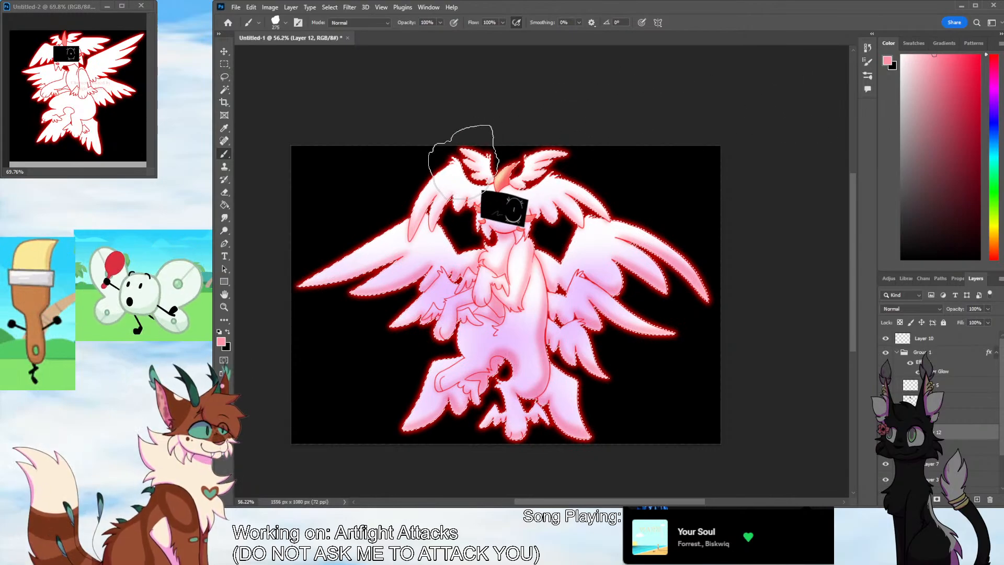
pyautogui.moveTo(482, 167)
pyautogui.mouseDown()
pyautogui.moveTo(494, 186)
pyautogui.moveTo(486, 208)
pyautogui.moveTo(444, 240)
pyautogui.moveTo(521, 224)
pyautogui.moveTo(506, 314)
pyautogui.moveTo(518, 268)
pyautogui.moveTo(414, 238)
pyautogui.moveTo(456, 219)
pyautogui.moveTo(626, 230)
pyautogui.moveTo(588, 245)
pyautogui.mouseUp()
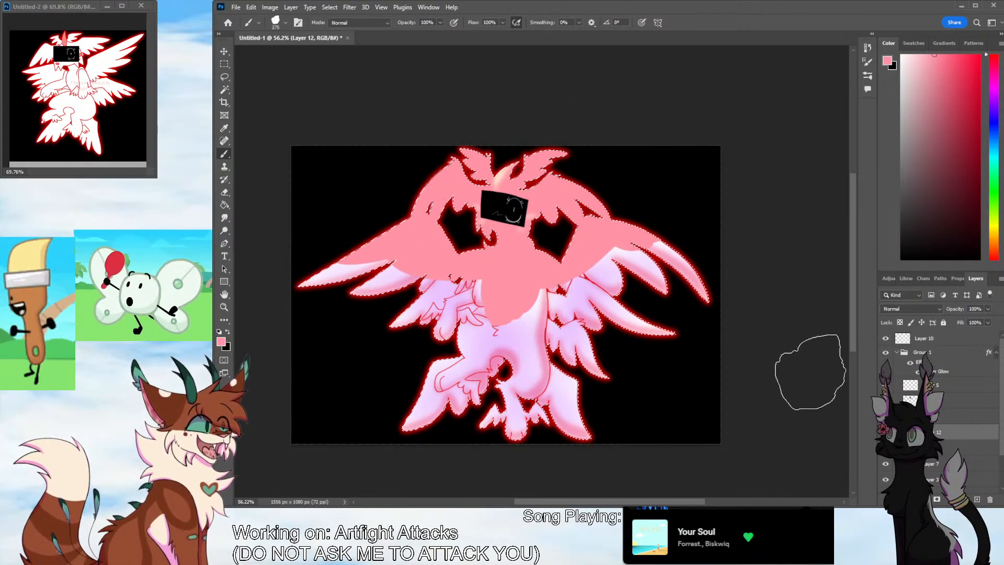
pyautogui.click(924, 308)
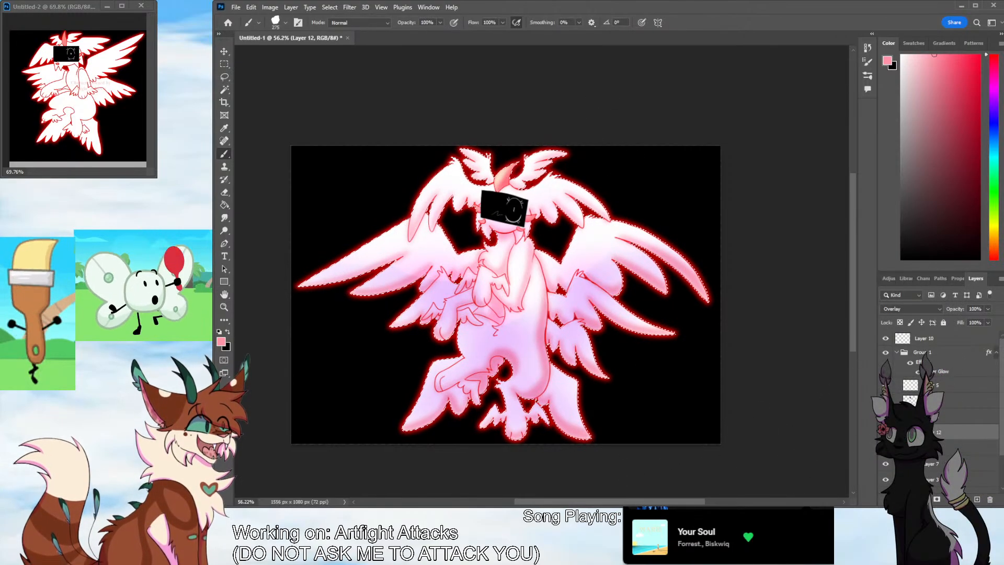
# Deselect the character silhouette and add a new layer at the top of the stack, above Layer 10
pyautogui.press('w')
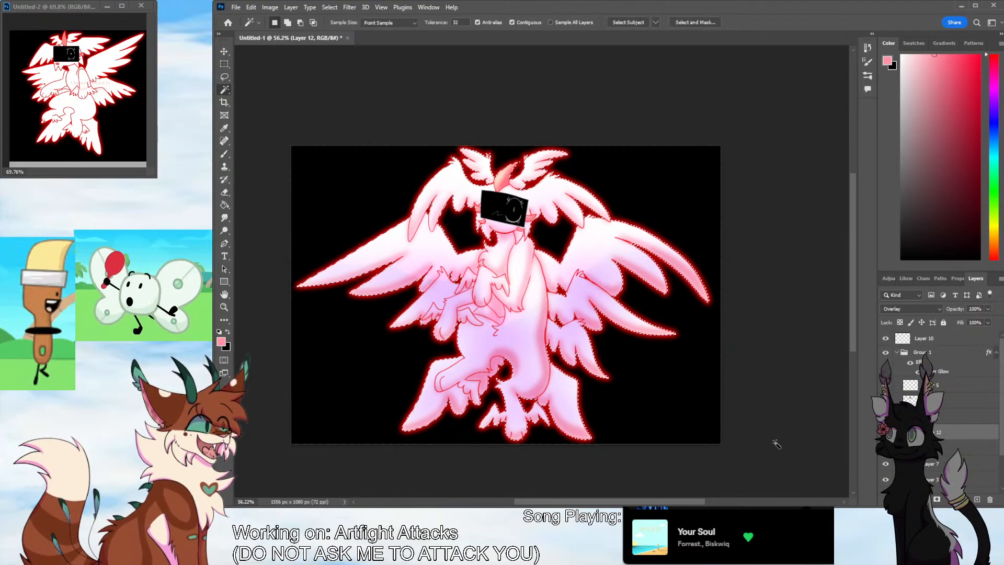
pyautogui.hotkey('ctrl', 'd')
pyautogui.click(931, 340)
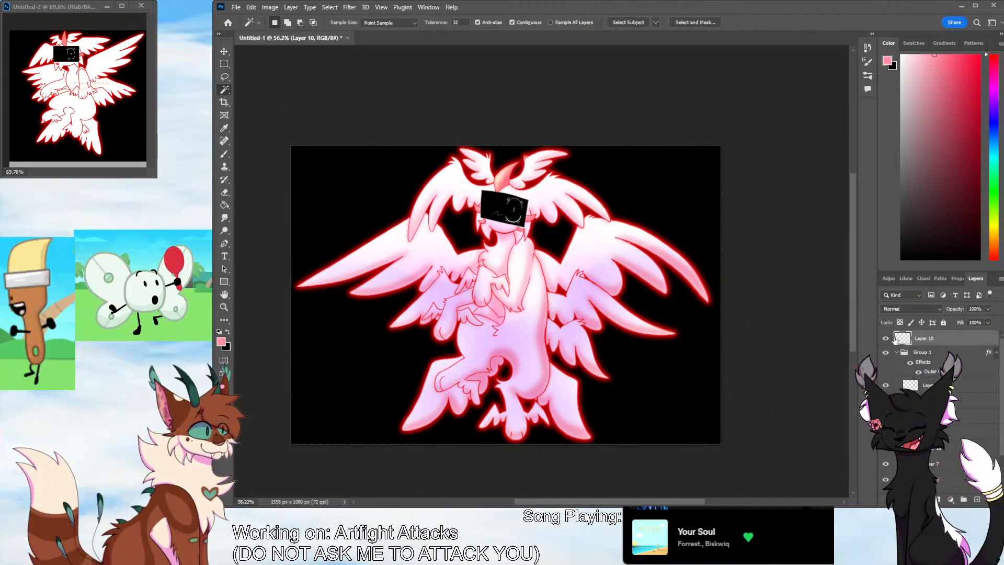
pyautogui.click(976, 501)
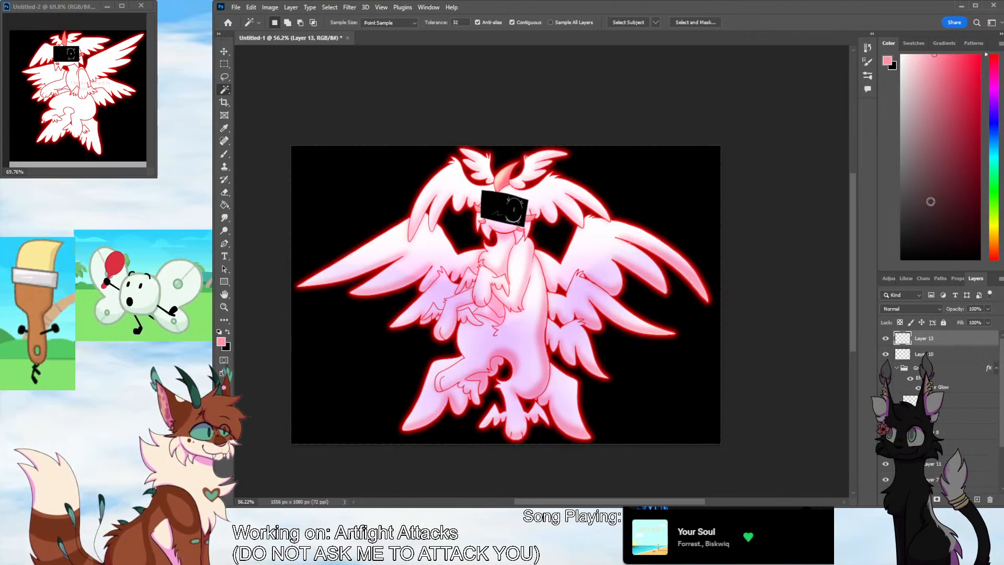
# Trace the eye's upper and lower outlines on the black face panel with thicker white strokes using a small brush
pyautogui.click(224, 307)
pyautogui.moveTo(532, 224); pyautogui.dragTo(667, 158)
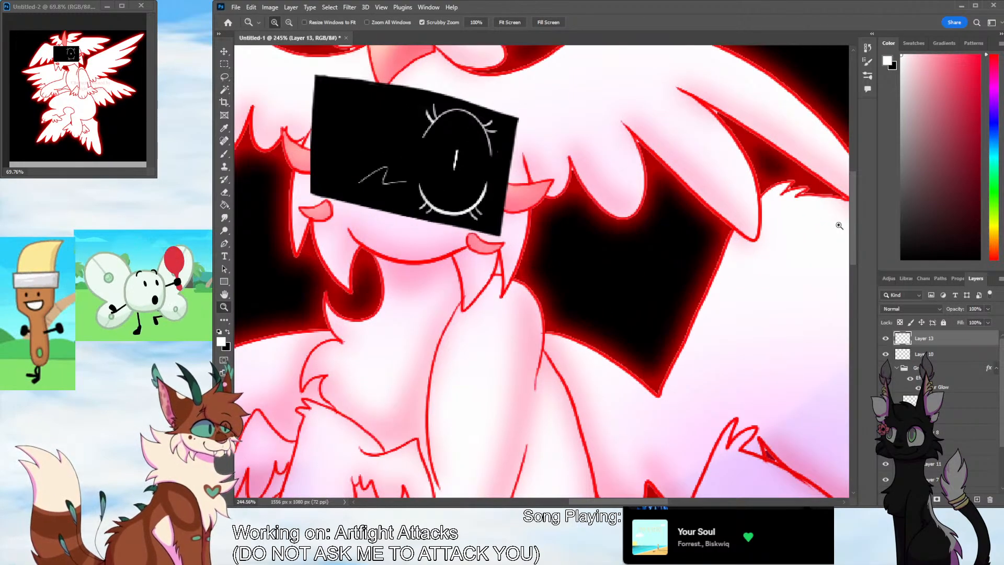
pyautogui.moveTo(853, 228); pyautogui.dragTo(853, 205)
pyautogui.click(224, 154)
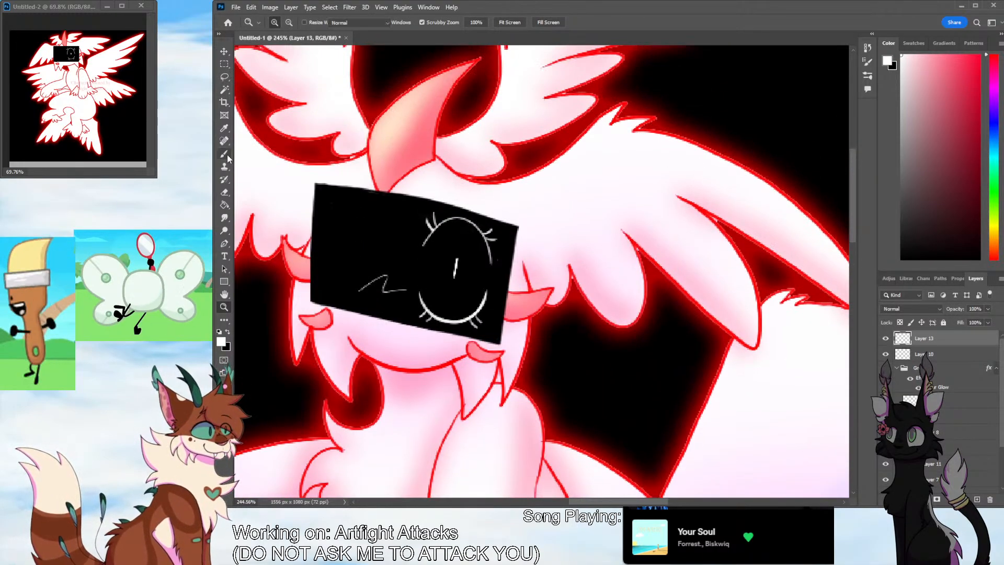
pyautogui.click(272, 51)
pyautogui.click(285, 22)
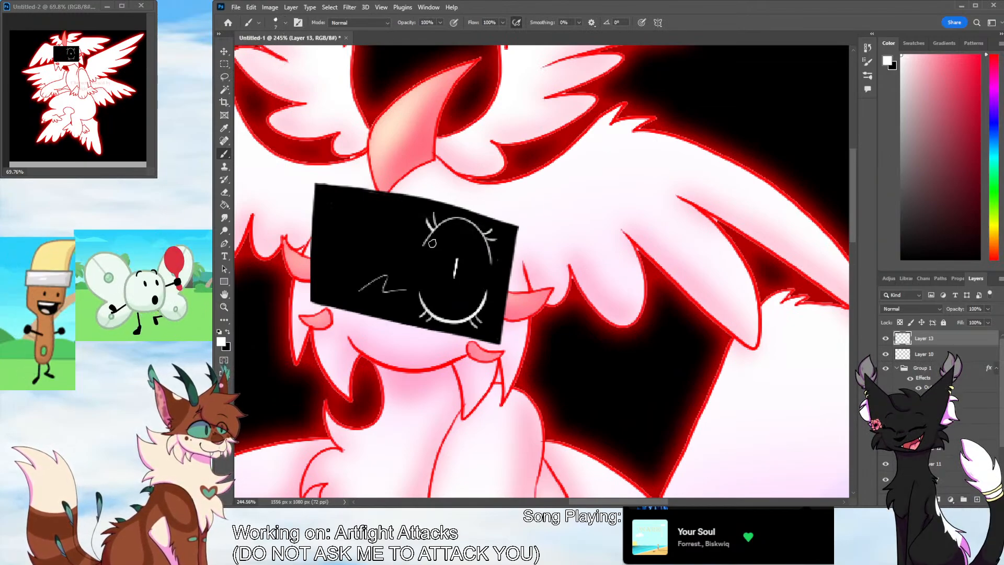
pyautogui.moveTo(428, 240)
pyautogui.mouseDown()
pyautogui.moveTo(479, 226)
pyautogui.moveTo(492, 262)
pyautogui.moveTo(470, 220)
pyautogui.moveTo(421, 247)
pyautogui.mouseUp()
pyautogui.hotkey('ctrl', 'z')
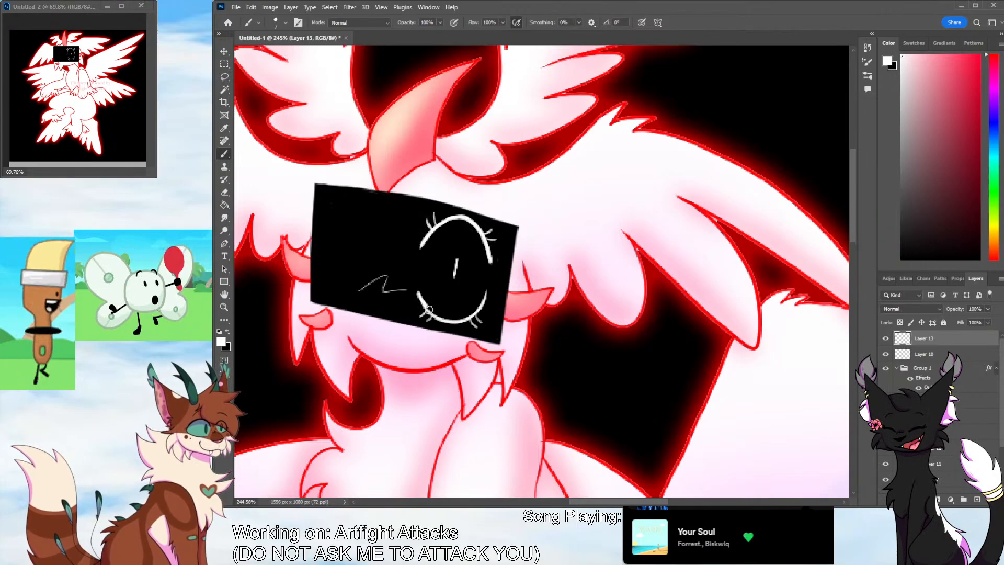
pyautogui.moveTo(428, 310)
pyautogui.mouseDown()
pyautogui.moveTo(458, 317)
pyautogui.moveTo(490, 286)
pyautogui.mouseUp()
# Draw a longer white slit pupil and thicken the eye's lashes and curved outlines in white
pyautogui.moveTo(457, 252); pyautogui.dragTo(453, 279)
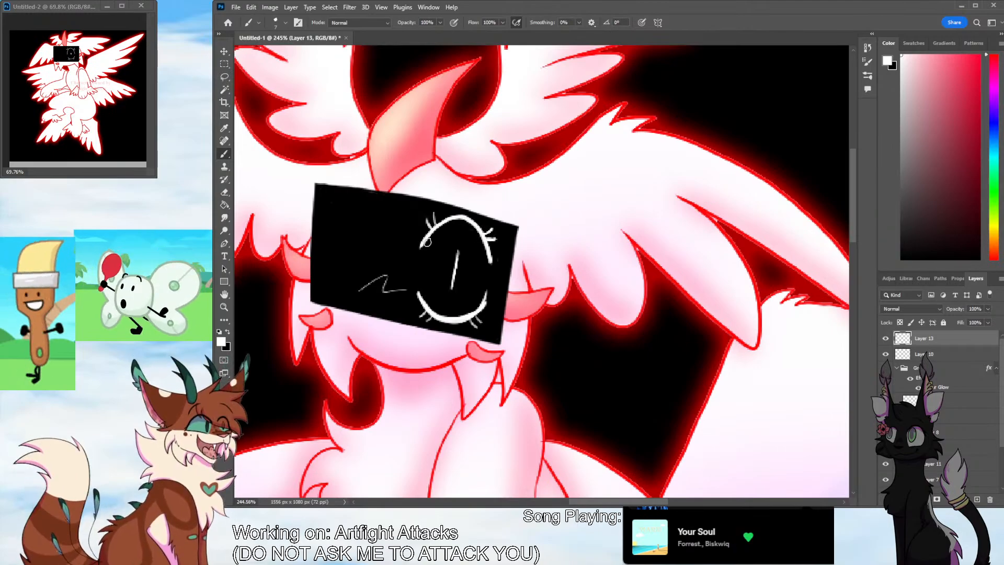
pyautogui.moveTo(422, 243)
pyautogui.mouseDown()
pyautogui.moveTo(468, 222)
pyautogui.moveTo(488, 251)
pyautogui.mouseUp()
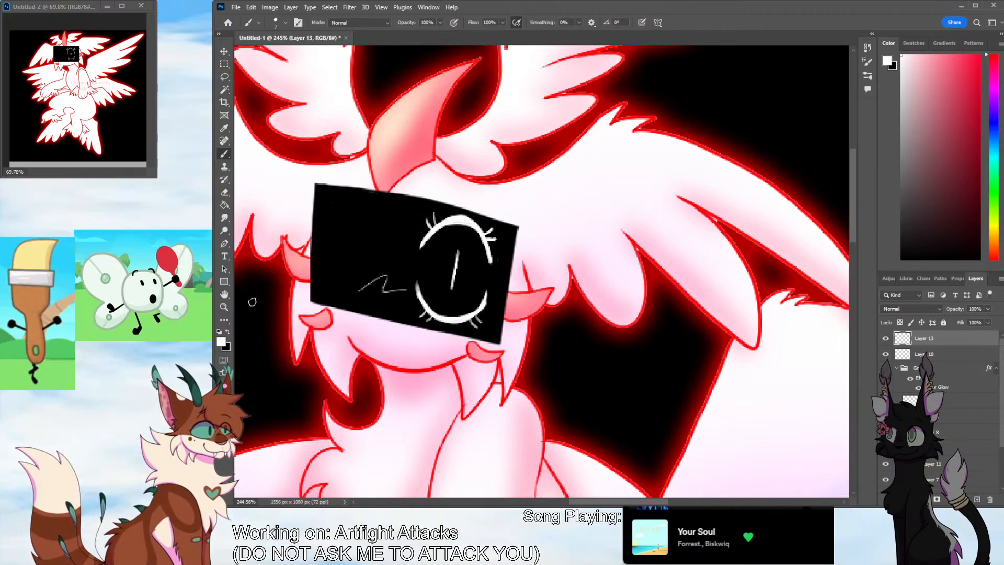
pyautogui.press('z')
pyautogui.scroll(-6, 594, 378)
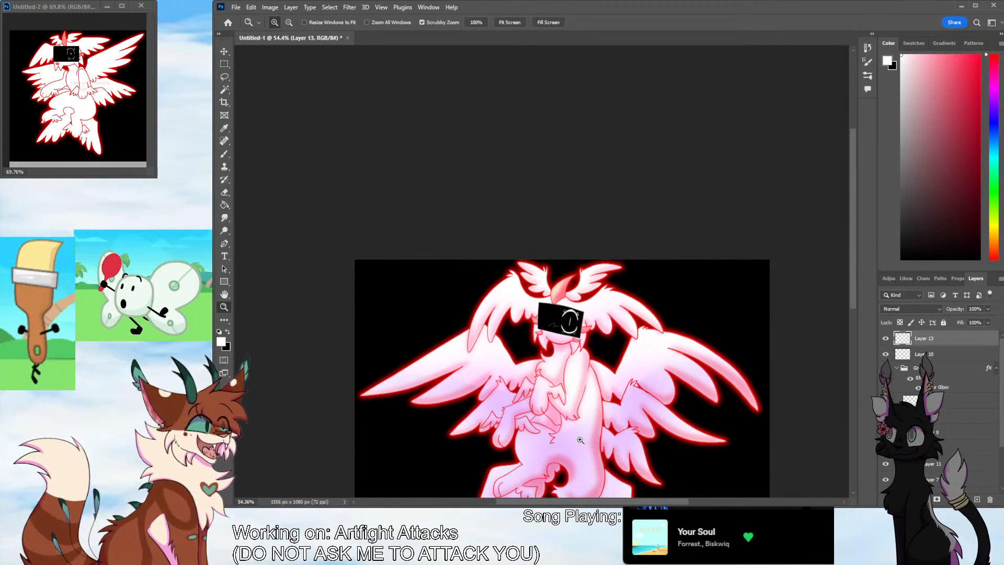
pyautogui.moveTo(853, 291); pyautogui.dragTo(854, 321)
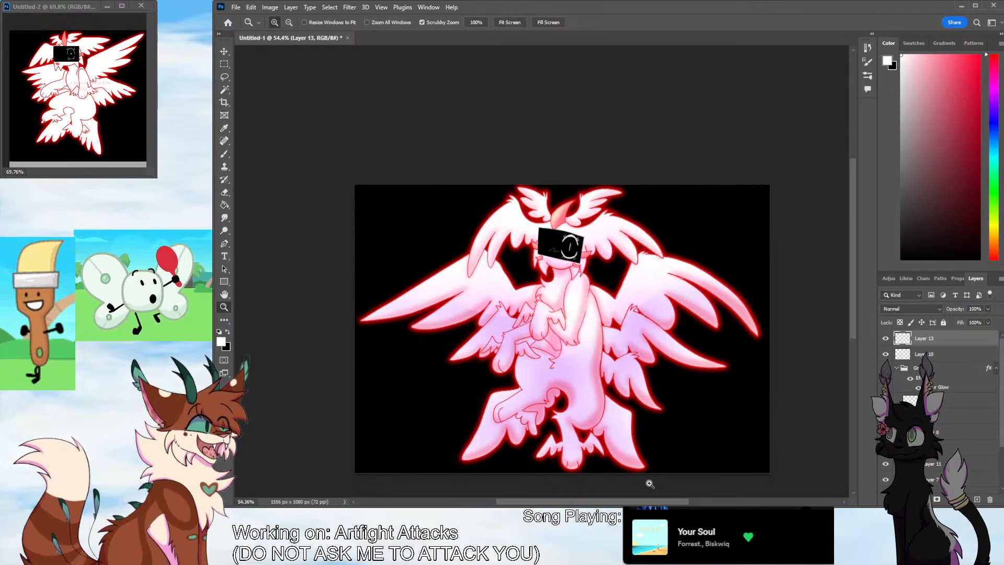
pyautogui.moveTo(648, 501); pyautogui.dragTo(662, 501)
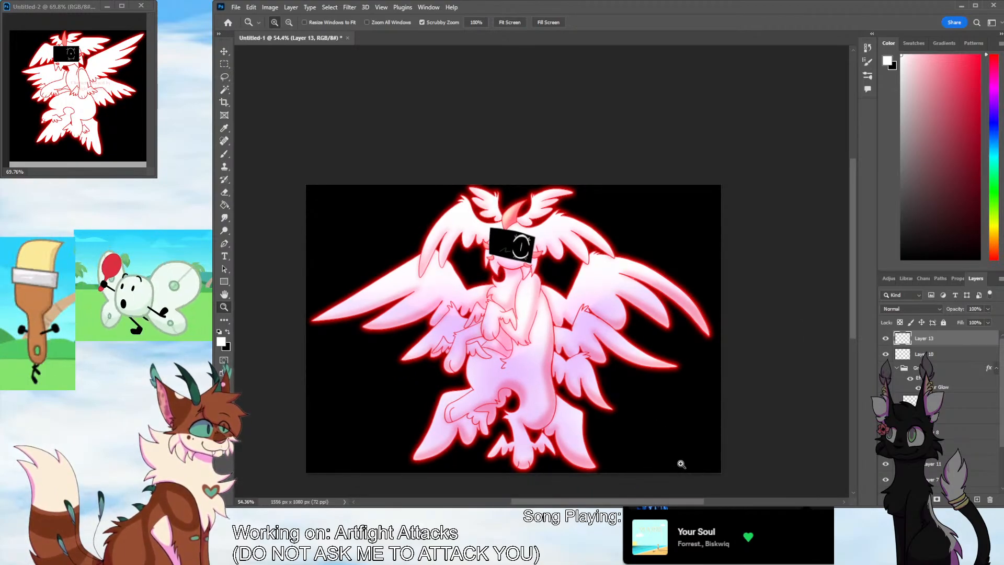
pyautogui.click(977, 501)
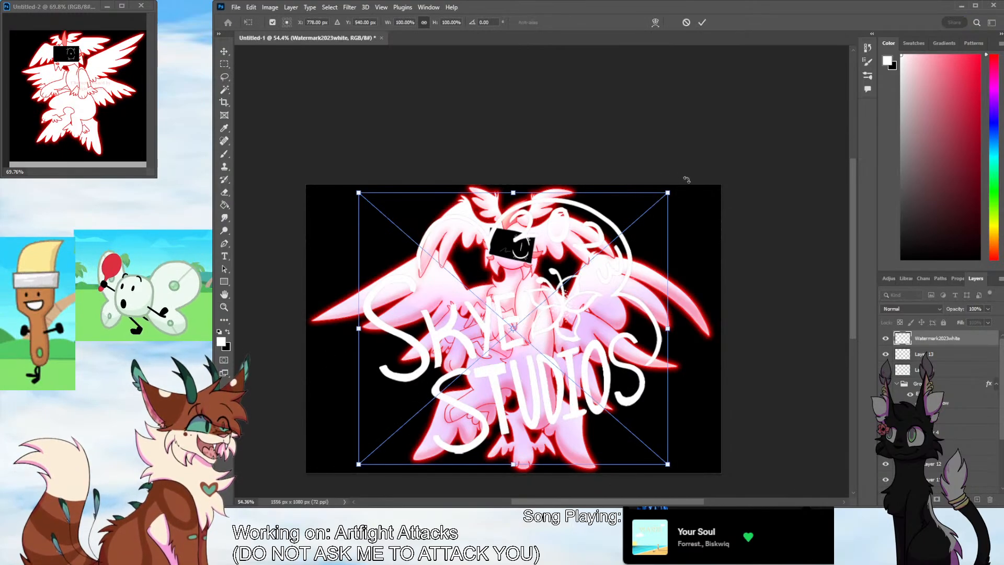
pyautogui.moveTo(668, 193); pyautogui.dragTo(438, 395)
pyautogui.moveTo(408, 438); pyautogui.dragTo(523, 328)
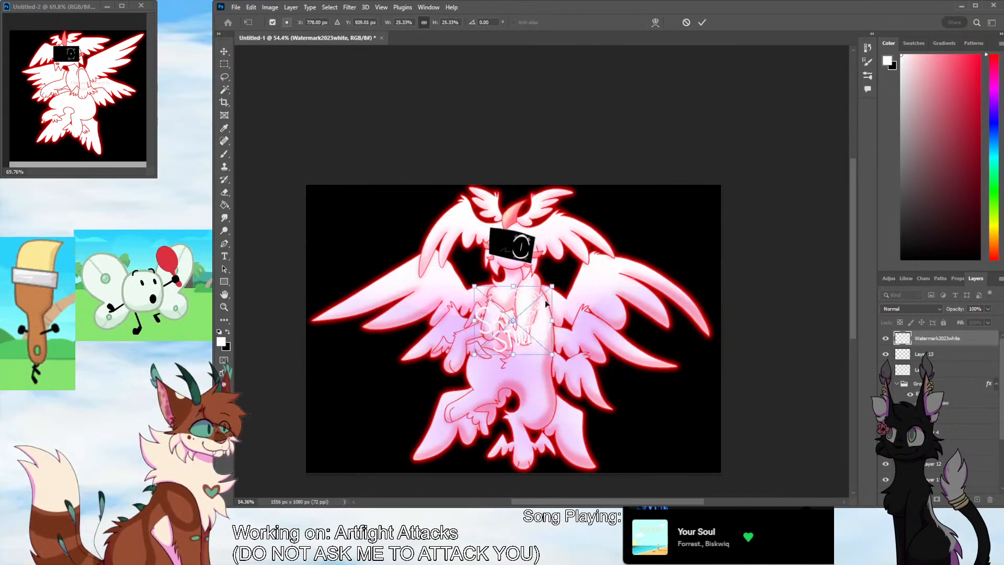
pyautogui.moveTo(552, 286); pyautogui.dragTo(512, 338)
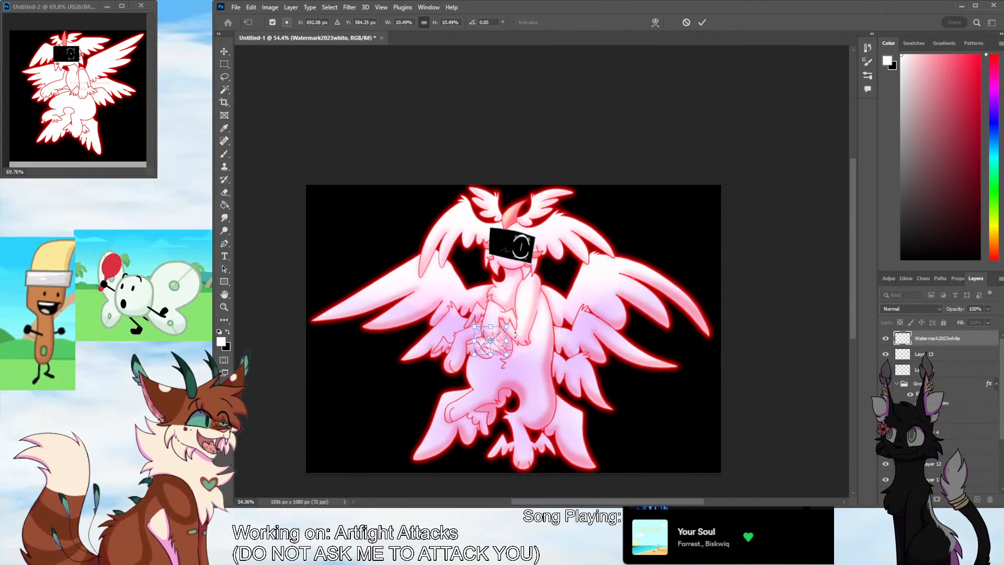
pyautogui.press('Escape')
pyautogui.press('z')
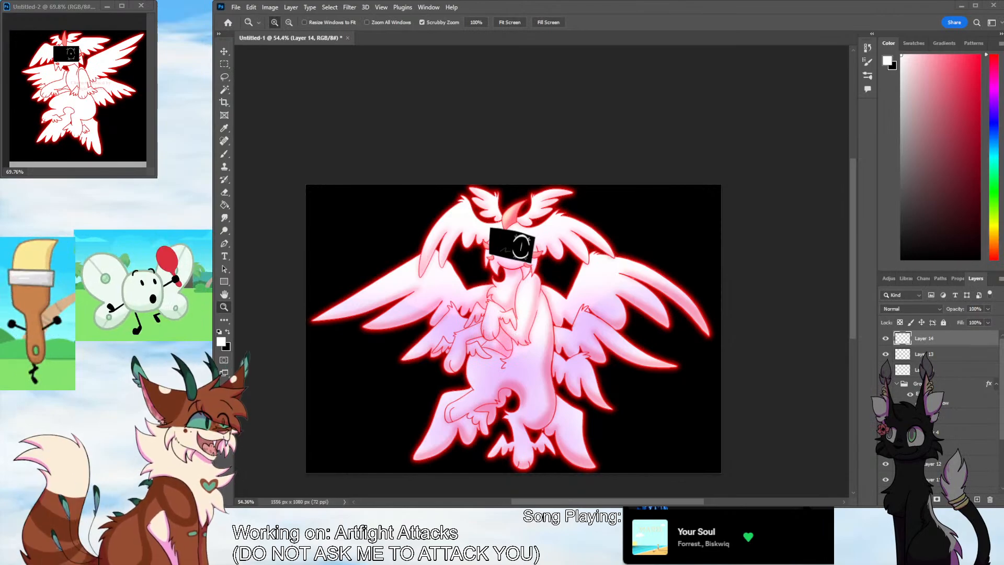
# Place the Watermark2023black image, scale it to about 9.4%, position it beside the character's arm on the upper body, and set its opacity to 22%
pyautogui.moveTo(0, 336); pyautogui.dragTo(318, 336)
pyautogui.moveTo(667, 193); pyautogui.dragTo(380, 449)
pyautogui.moveTo(468, 369); pyautogui.dragTo(551, 315)
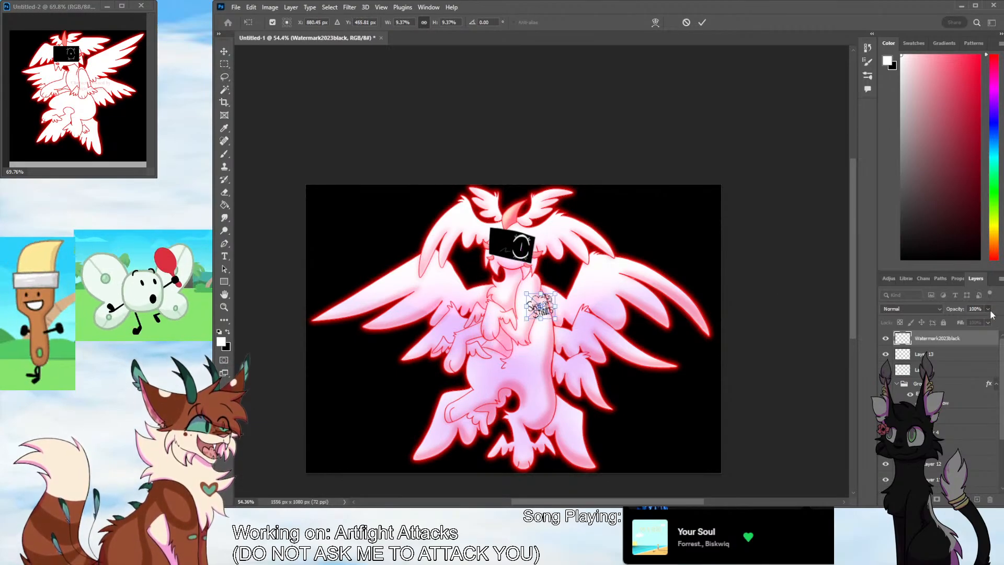
pyautogui.press('2')
pyautogui.press('1')
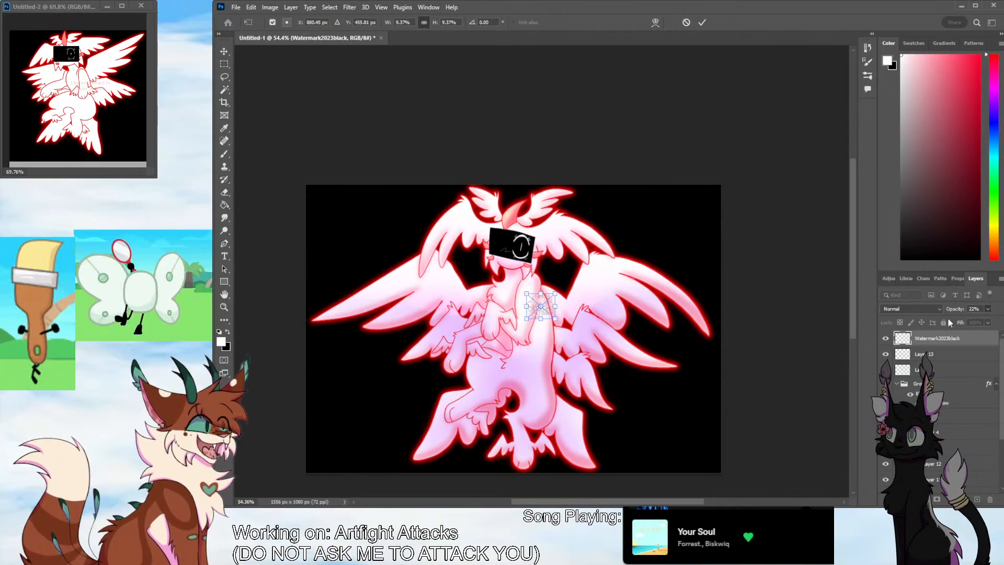
pyautogui.click(225, 78)
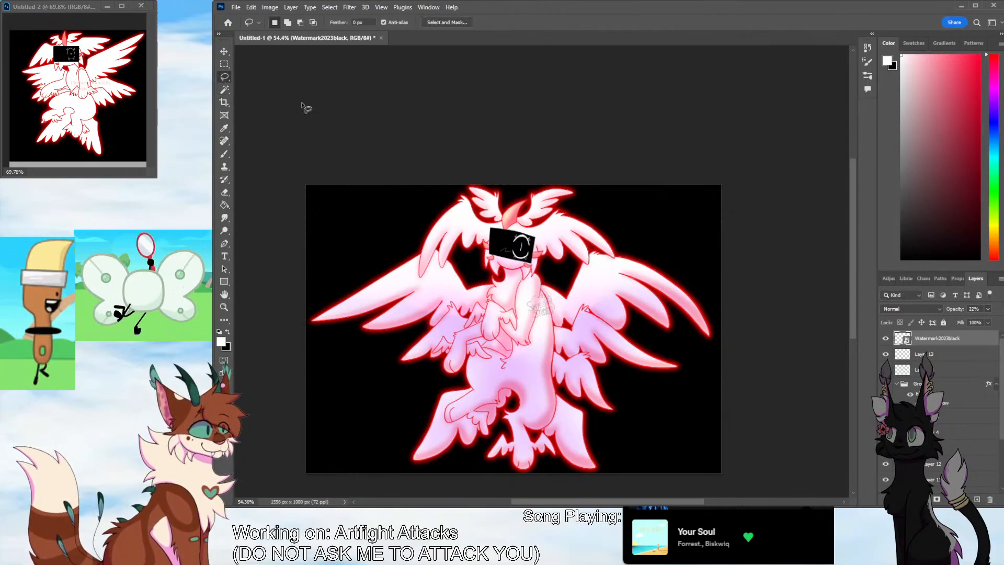
# Create a new 1920 x 1080 px document at 72 ppi and bring the next character's sheet into view in the reference window
pyautogui.click(244, 17)
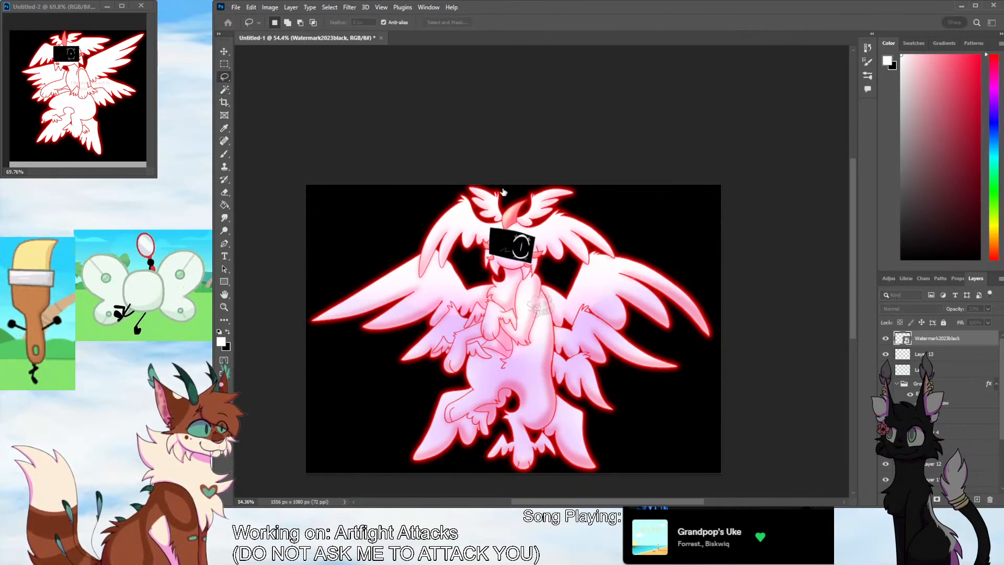
pyautogui.click(822, 408)
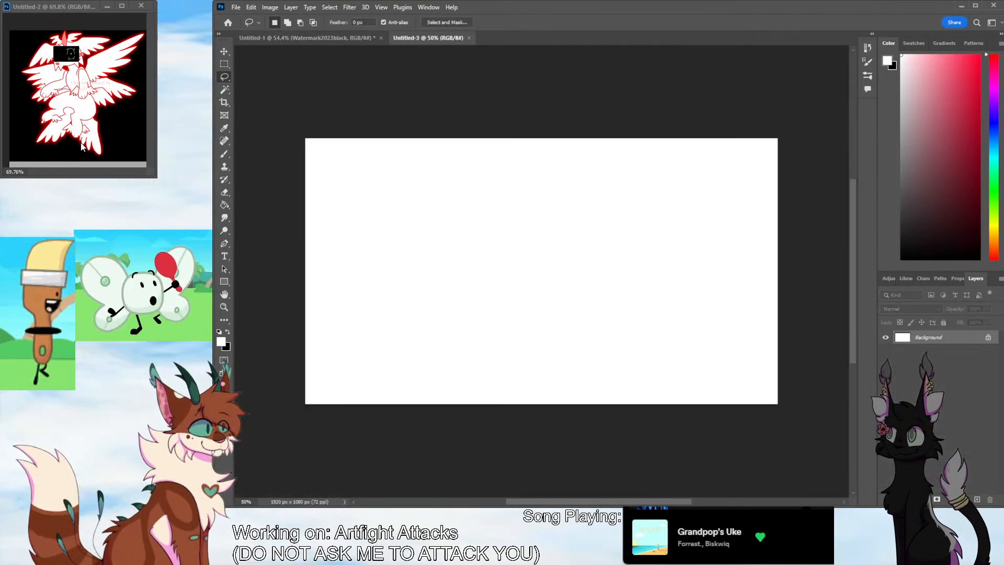
pyautogui.click(71, 173)
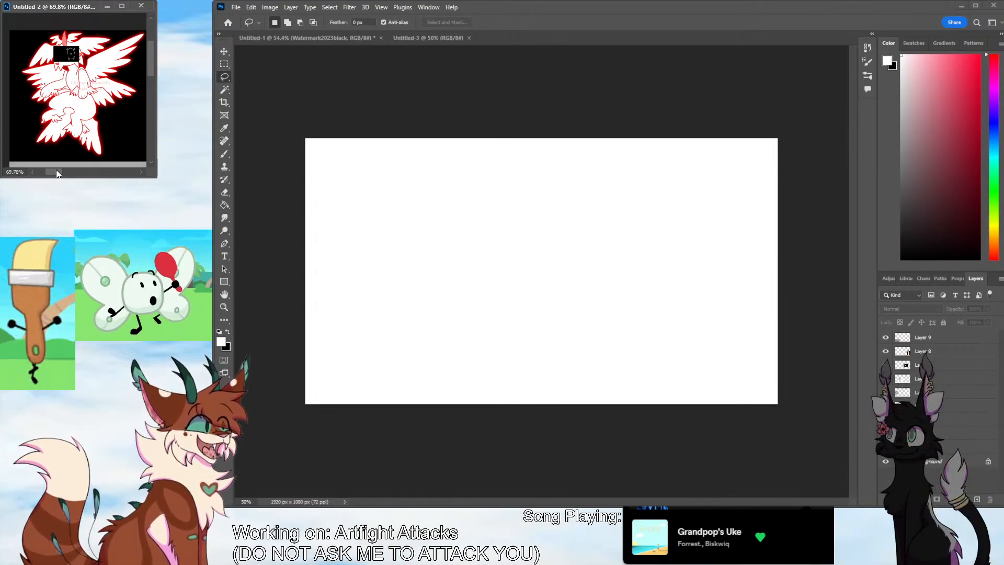
pyautogui.moveTo(56, 174); pyautogui.dragTo(73, 172)
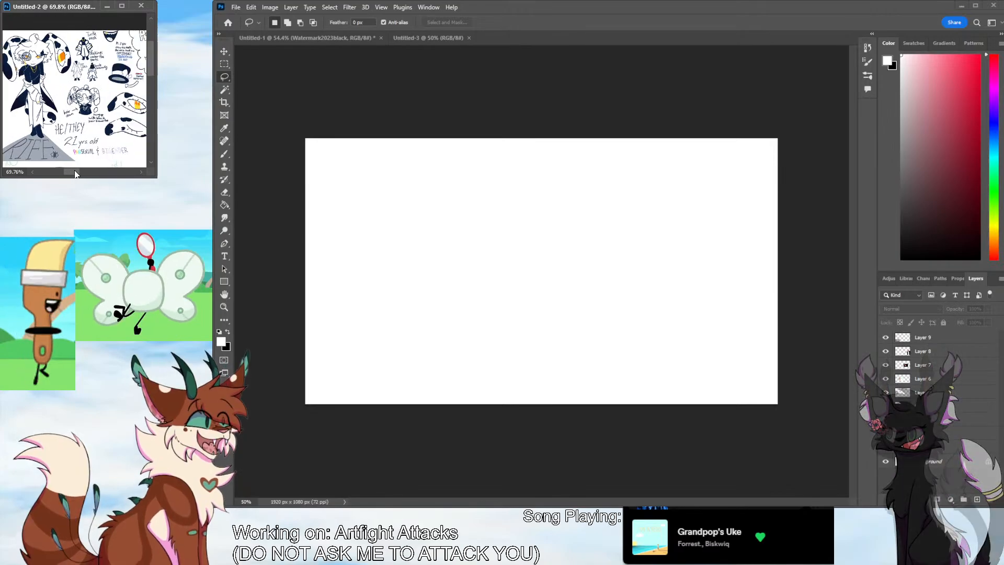
pyautogui.click(814, 442)
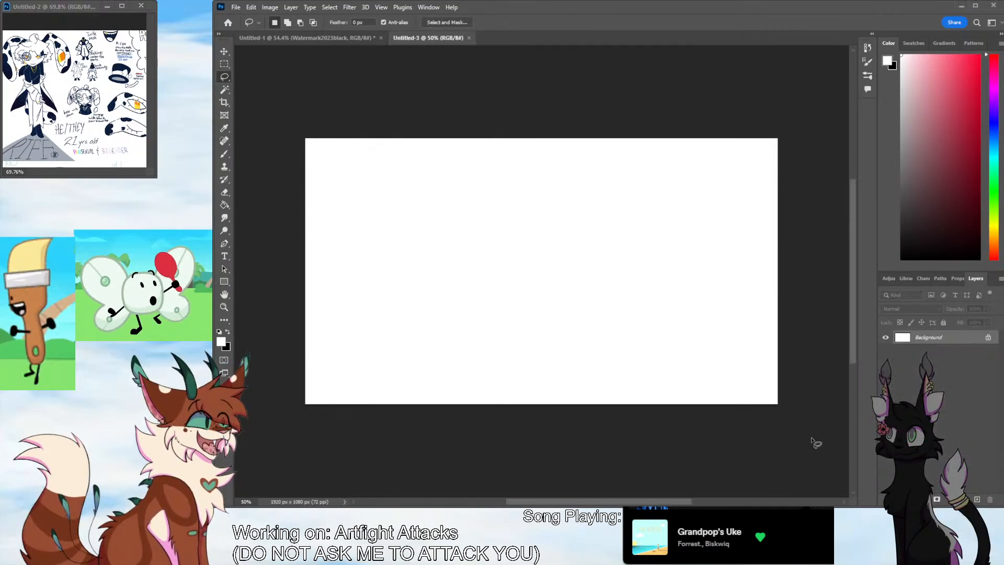
# Add a layer above the white background and fill it with medium grey
pyautogui.click(977, 499)
pyautogui.moveTo(935, 178); pyautogui.dragTo(902, 156)
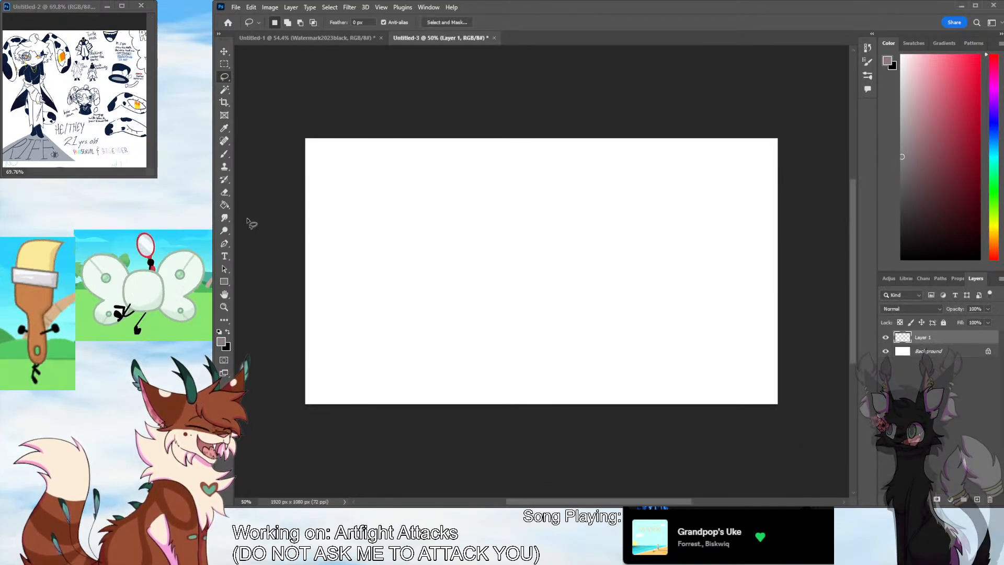
pyautogui.click(224, 205)
pyautogui.click(426, 341)
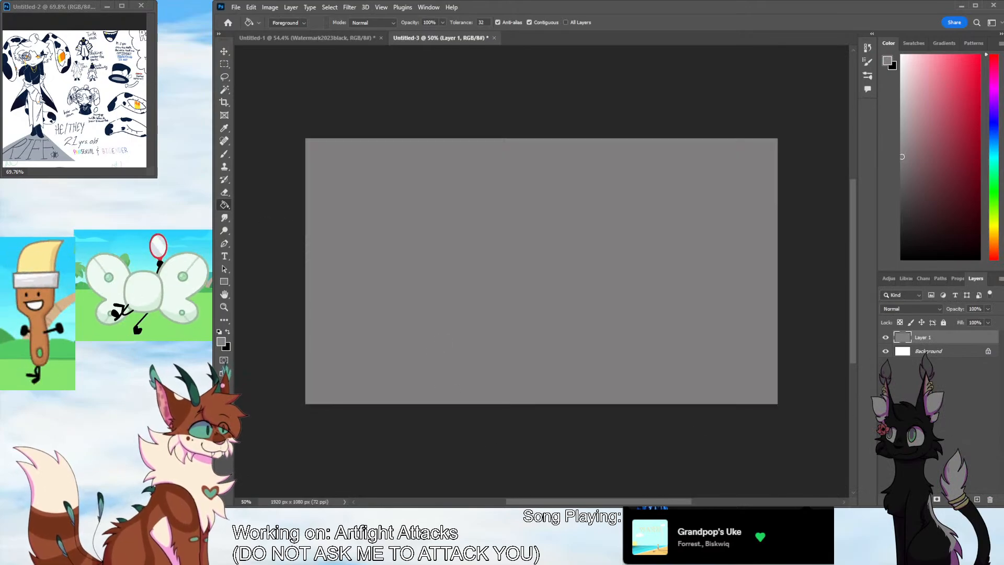
# On another new layer, sketch the head in darker grey as a circle with crossing vertical and horizontal face guidelines
pyautogui.click(977, 499)
pyautogui.click(907, 174)
pyautogui.press('b')
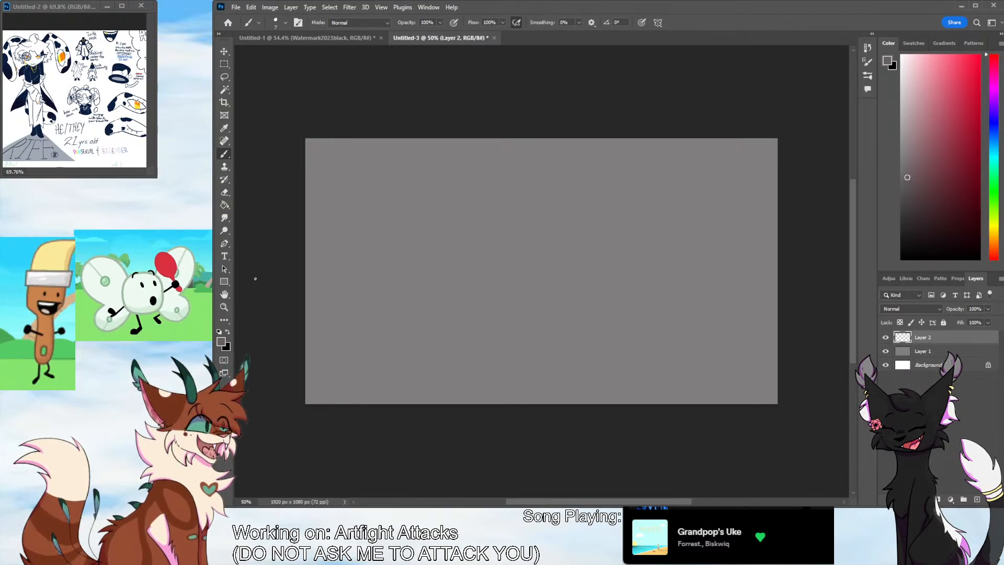
pyautogui.press('z')
pyautogui.moveTo(494, 299); pyautogui.dragTo(499, 297)
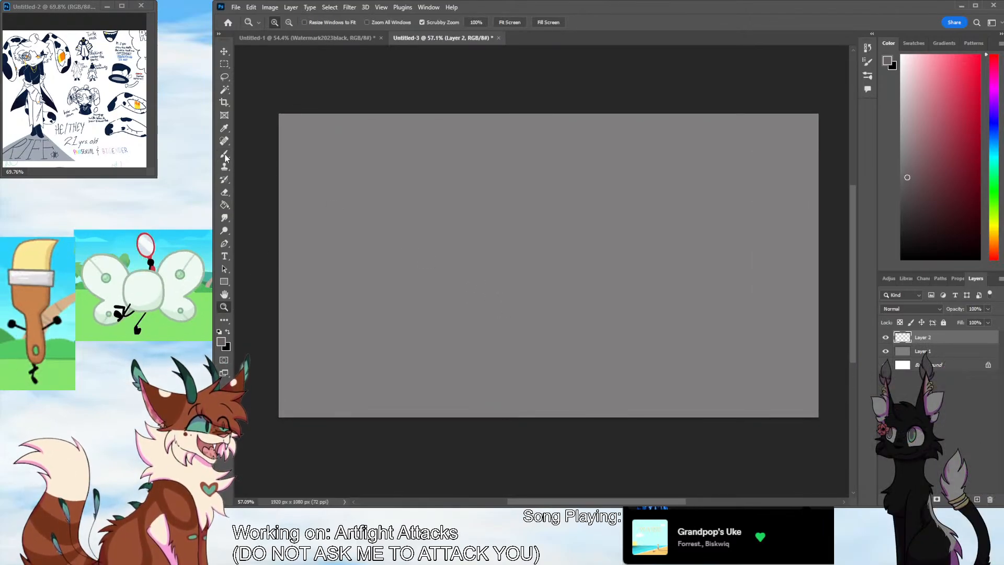
pyautogui.press('b')
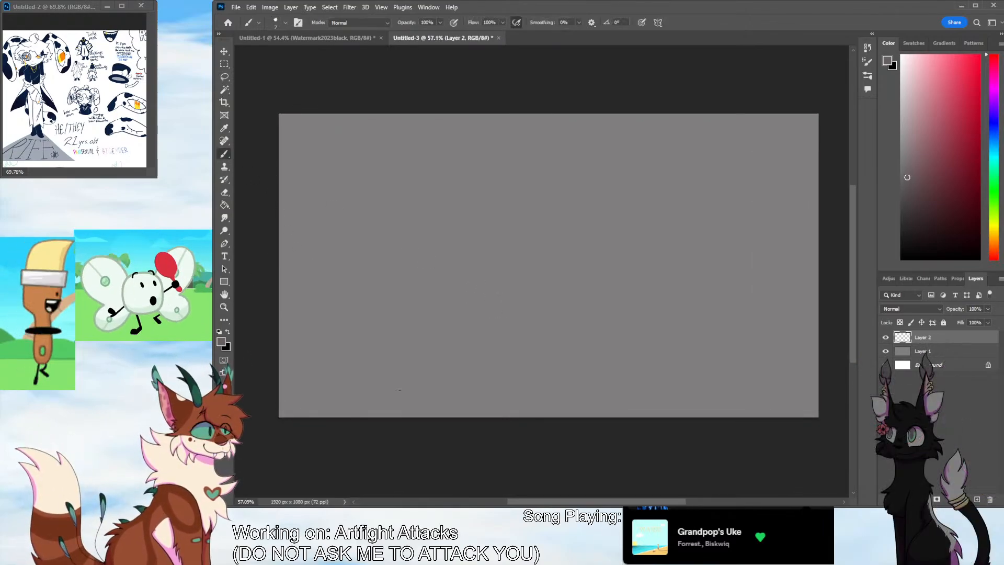
pyautogui.moveTo(543, 148)
pyautogui.mouseDown()
pyautogui.moveTo(482, 212)
pyautogui.moveTo(515, 234)
pyautogui.moveTo(511, 140)
pyautogui.moveTo(550, 181)
pyautogui.moveTo(517, 187)
pyautogui.mouseUp()
pyautogui.hotkey('ctrl', 'z')
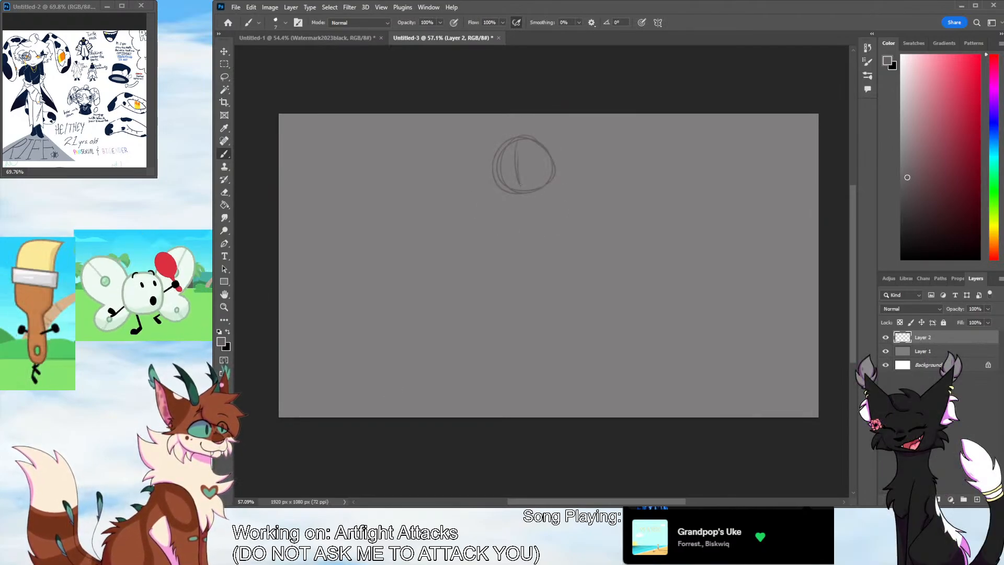
pyautogui.hotkey('ctrl', 'z')
pyautogui.moveTo(518, 140)
pyautogui.mouseDown()
pyautogui.moveTo(515, 189)
pyautogui.moveTo(553, 160)
pyautogui.mouseUp()
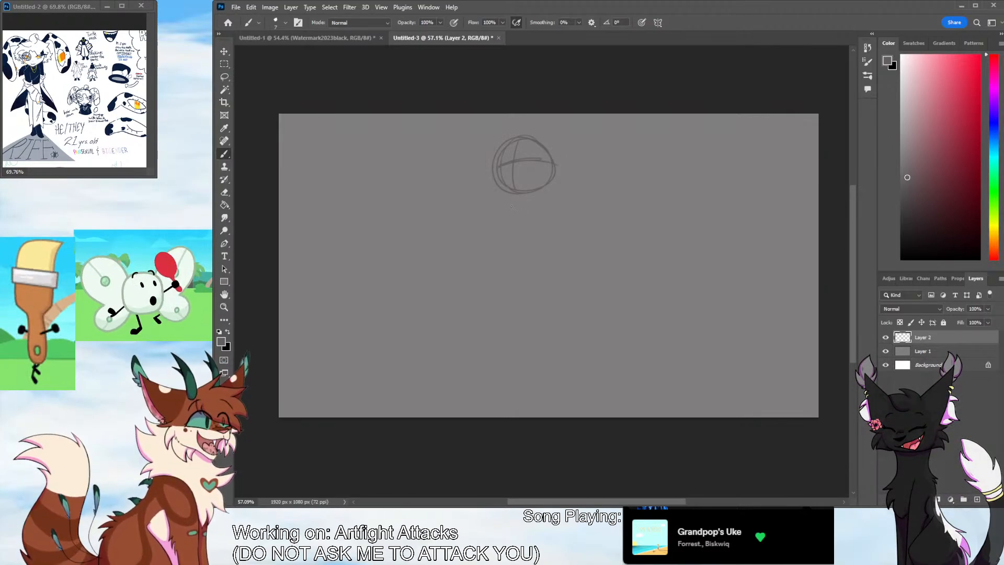
# Sketch a slanted shoulder line below the head and the curved front edge of the torso
pyautogui.moveTo(554, 192)
pyautogui.mouseDown()
pyautogui.moveTo(511, 208)
pyautogui.moveTo(535, 253)
pyautogui.mouseUp()
pyautogui.hotkey('ctrl', 'z')
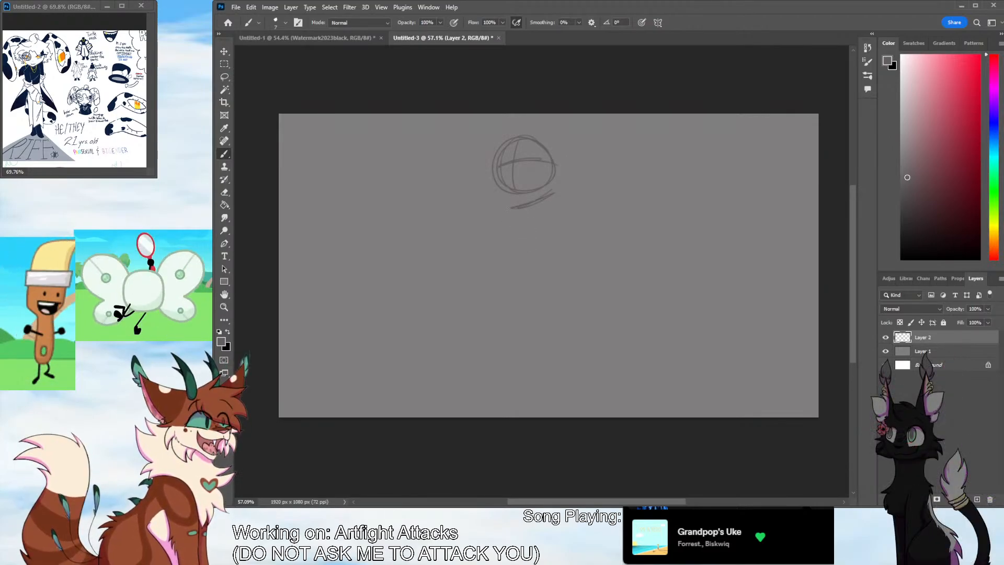
pyautogui.moveTo(510, 211)
pyautogui.mouseDown()
pyautogui.moveTo(534, 293)
pyautogui.moveTo(506, 370)
pyautogui.mouseUp()
pyautogui.hotkey('ctrl', 'z')
# Try several leg lines running down from the torso's front edge
pyautogui.moveTo(529, 287); pyautogui.dragTo(514, 360)
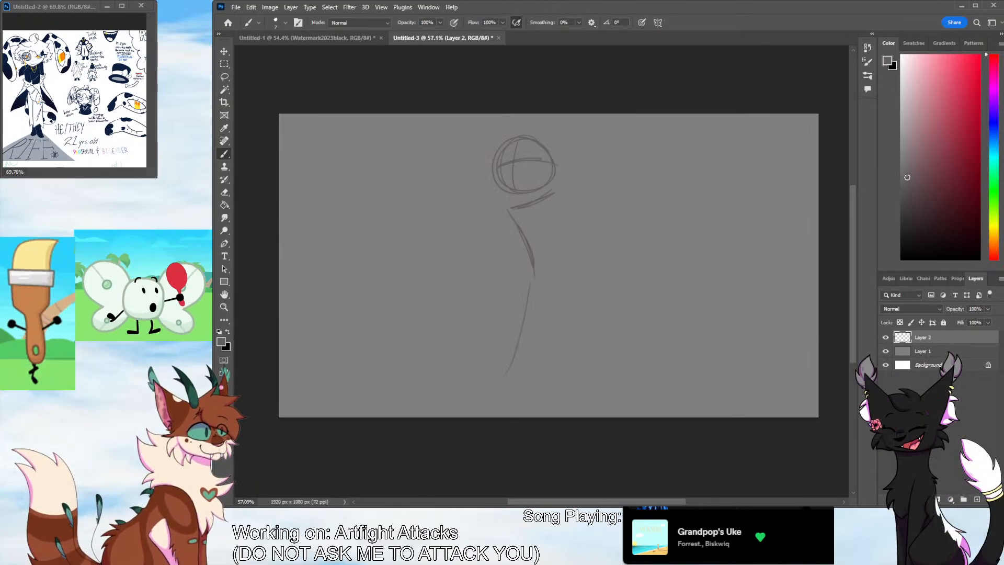
pyautogui.hotkey('ctrl', 'z')
pyautogui.moveTo(531, 293); pyautogui.dragTo(541, 376)
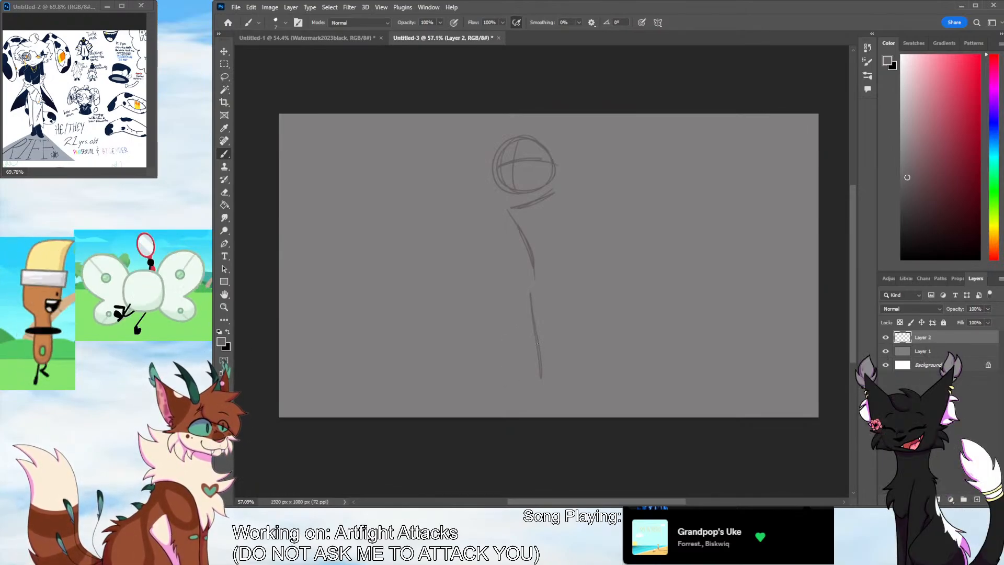
pyautogui.hotkey('ctrl', 'z')
pyautogui.moveTo(532, 265); pyautogui.dragTo(525, 302)
pyautogui.moveTo(525, 317); pyautogui.dragTo(534, 367)
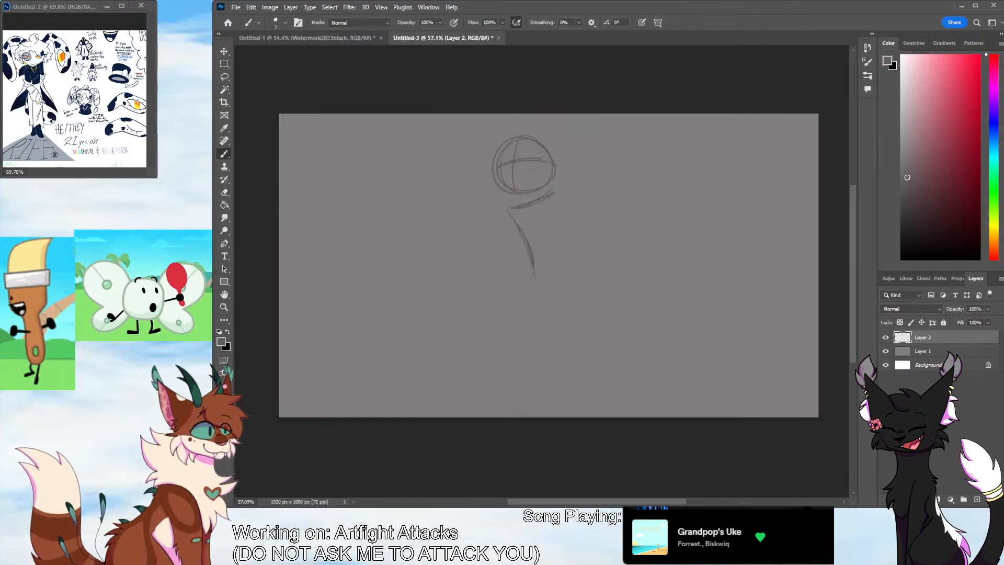
# Try a nearly straight back edge for the torso with another leg line below it
pyautogui.moveTo(560, 188); pyautogui.dragTo(558, 277)
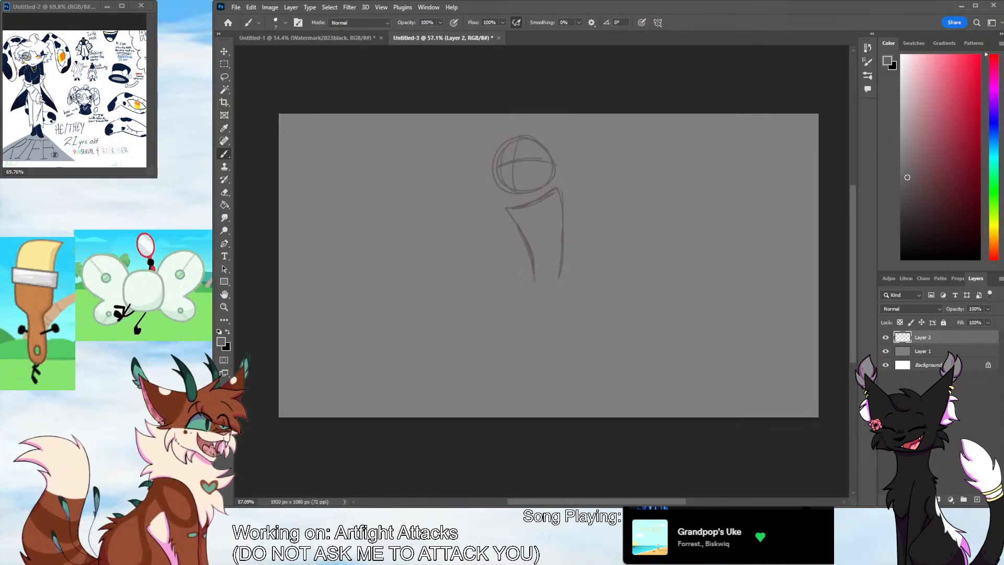
pyautogui.moveTo(529, 309); pyautogui.dragTo(526, 329)
pyautogui.hotkey('ctrl', 'z')
pyautogui.moveTo(533, 282); pyautogui.dragTo(520, 355)
pyautogui.hotkey('ctrl', 'z')
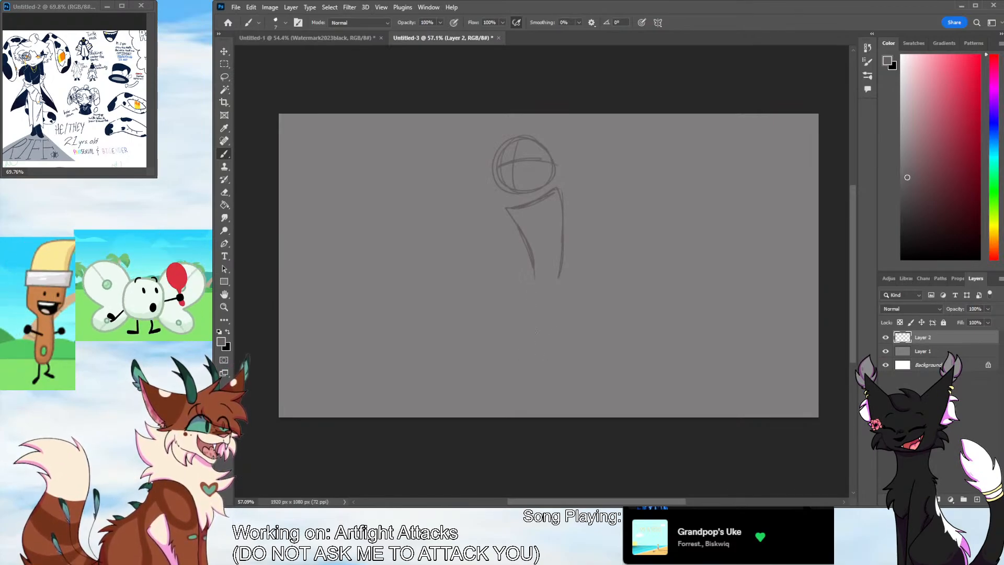
pyautogui.hotkey('ctrl', 'z')
pyautogui.hotkey('ctrl', 'z')
pyautogui.hotkey('ctrl', 'z')
pyautogui.hotkey('ctrl', 'z')
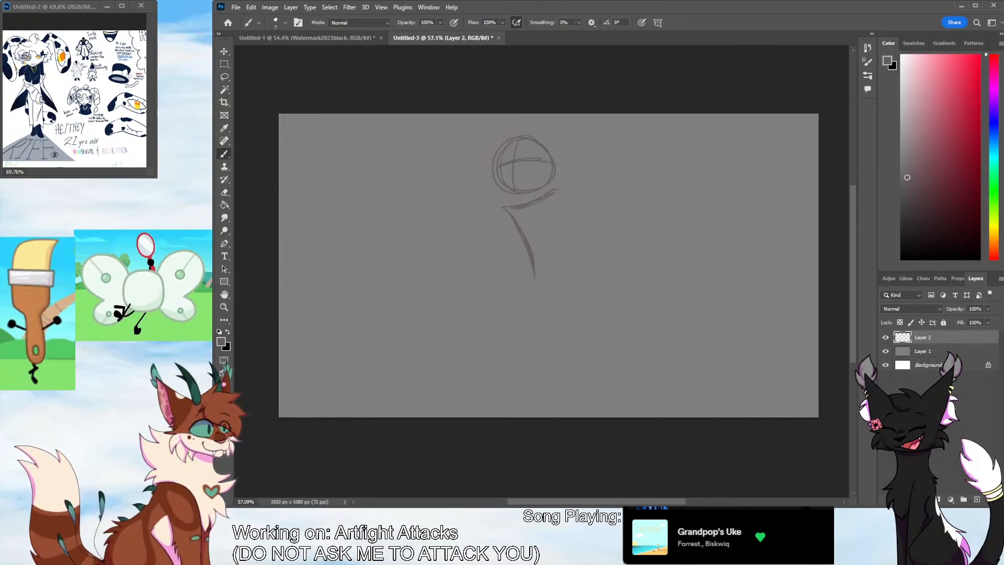
pyautogui.hotkey('ctrl', 'z')
# Sketch the torso's curved back edge and rounded waistline, and reinforce its front edge
pyautogui.moveTo(570, 240); pyautogui.dragTo(569, 280)
pyautogui.moveTo(512, 212)
pyautogui.mouseDown()
pyautogui.moveTo(574, 282)
pyautogui.moveTo(492, 357)
pyautogui.mouseUp()
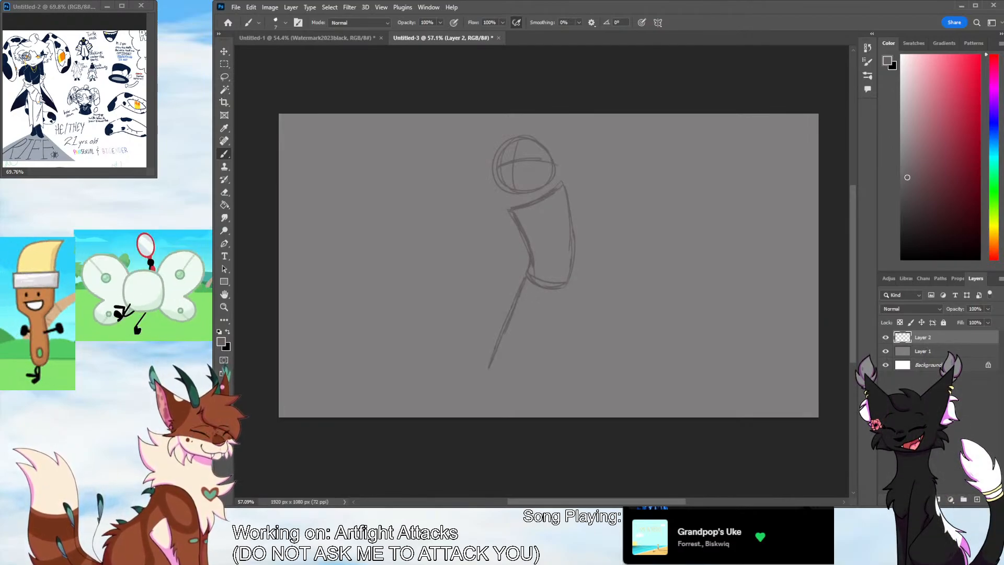
pyautogui.hotkey('ctrl', 'z')
# Try different leg directions and foot placements below the waist
pyautogui.moveTo(524, 283); pyautogui.dragTo(518, 374)
pyautogui.hotkey('ctrl', 'z')
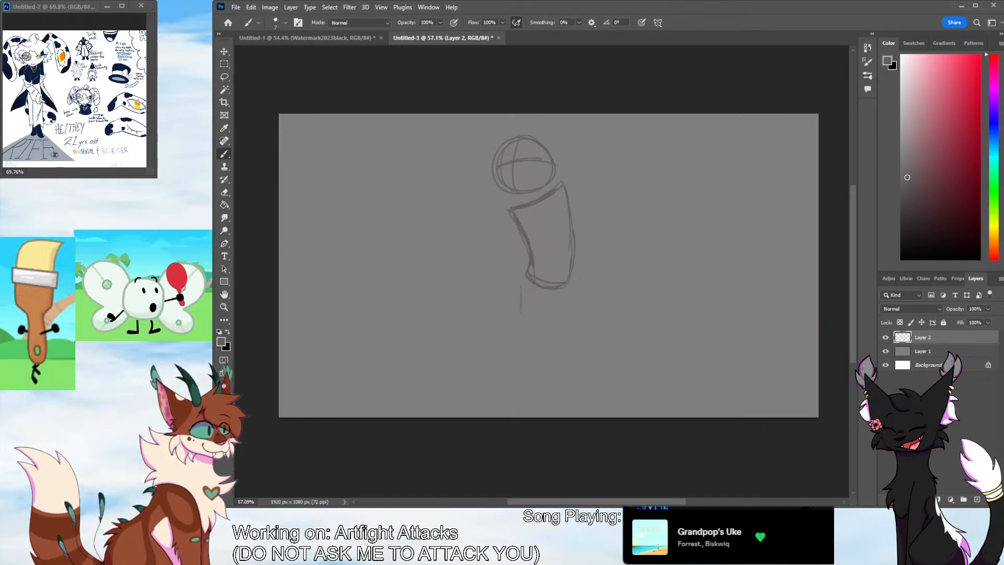
pyautogui.moveTo(522, 302)
pyautogui.mouseDown()
pyautogui.moveTo(516, 378)
pyautogui.moveTo(478, 401)
pyautogui.mouseUp()
pyautogui.hotkey('ctrl', 'z')
pyautogui.hotkey('ctrl', 'z')
pyautogui.hotkey('ctrl', 'z')
pyautogui.hotkey('ctrl', 'z')
pyautogui.moveTo(526, 275); pyautogui.dragTo(524, 392)
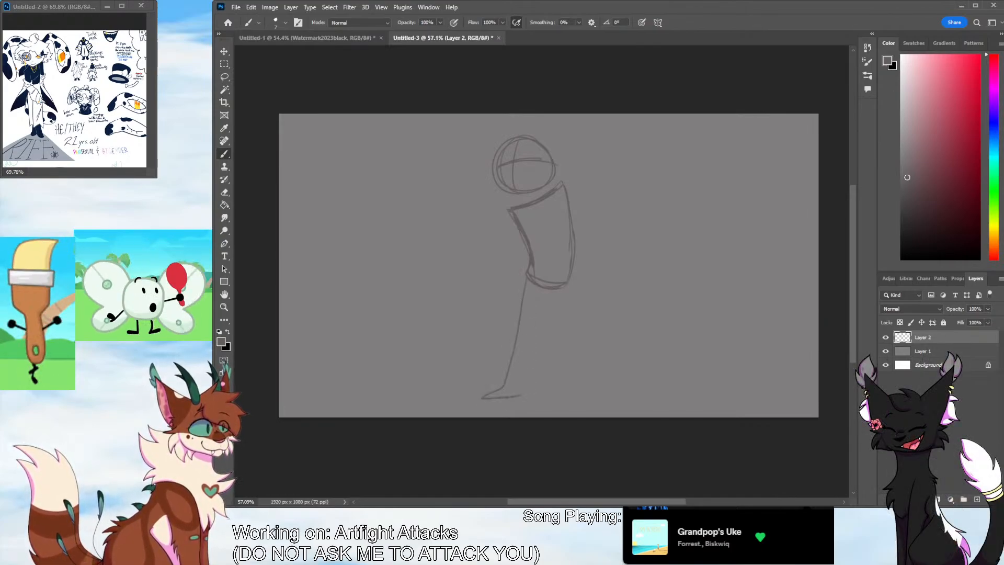
pyautogui.hotkey('ctrl', 'z')
pyautogui.moveTo(526, 285); pyautogui.dragTo(551, 383)
pyautogui.hotkey('ctrl', 'z')
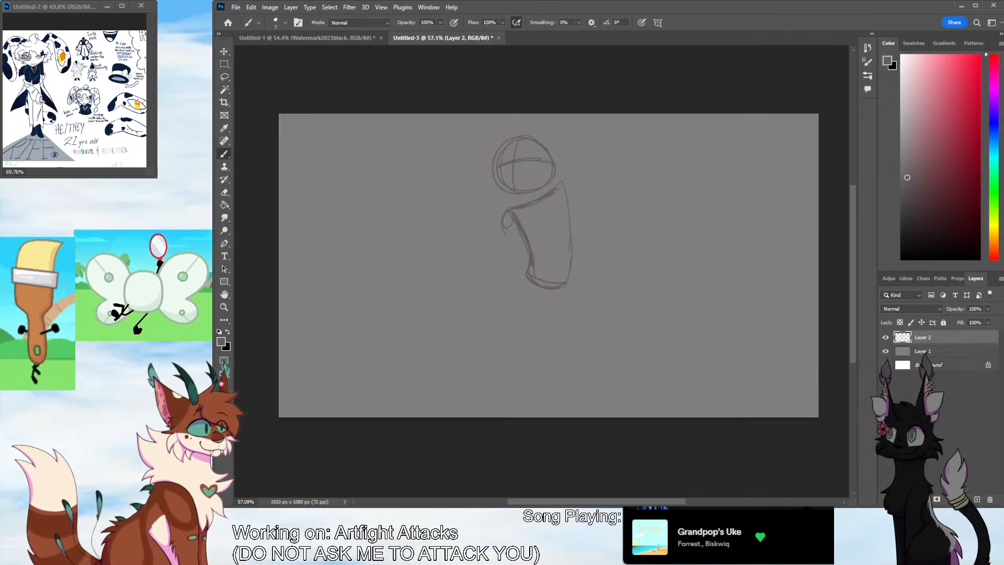
# Sketch the front arm down from the shoulder with a short horizontal line beside the waist, and the other arm bent behind the back
pyautogui.moveTo(505, 233); pyautogui.dragTo(510, 282)
pyautogui.moveTo(501, 286)
pyautogui.mouseDown()
pyautogui.moveTo(460, 291)
pyautogui.moveTo(502, 292)
pyautogui.mouseUp()
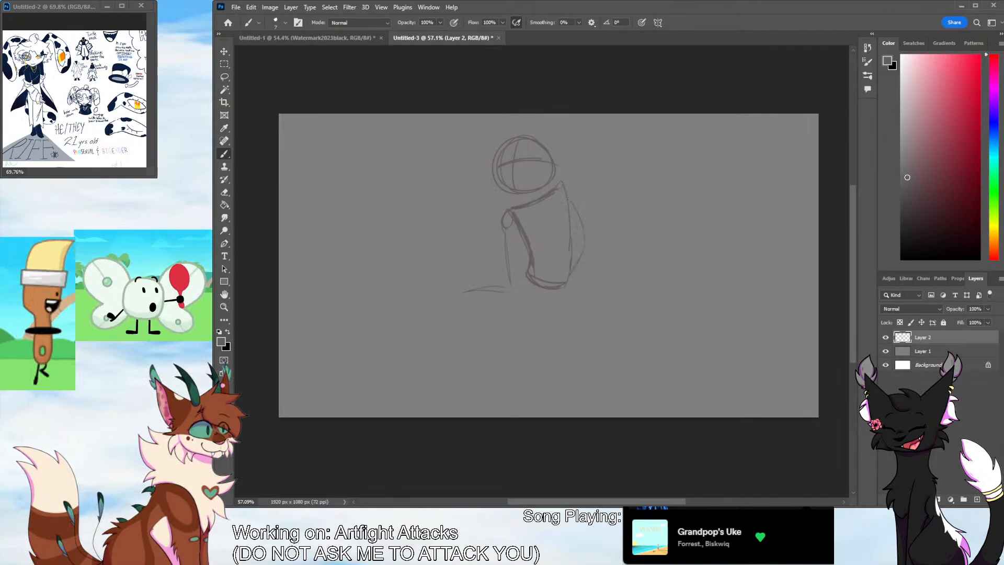
# Sketch both standing legs down from the waist, with simple pointed feet near the canvas's lower edge
pyautogui.moveTo(519, 277); pyautogui.dragTo(528, 380)
pyautogui.moveTo(516, 314); pyautogui.dragTo(519, 335)
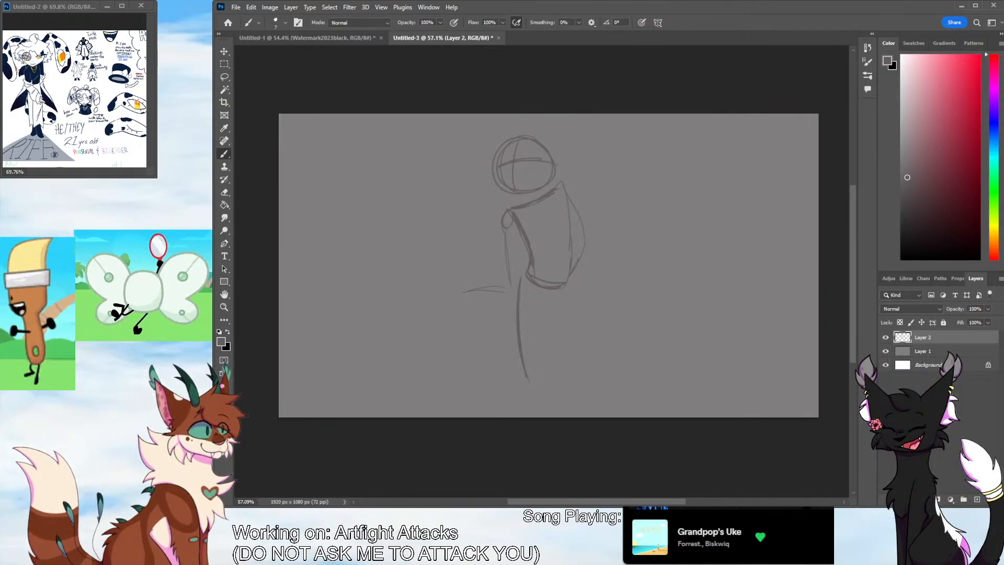
pyautogui.moveTo(532, 387); pyautogui.dragTo(541, 397)
pyautogui.hotkey('ctrl', 'z')
pyautogui.moveTo(561, 291); pyautogui.dragTo(550, 361)
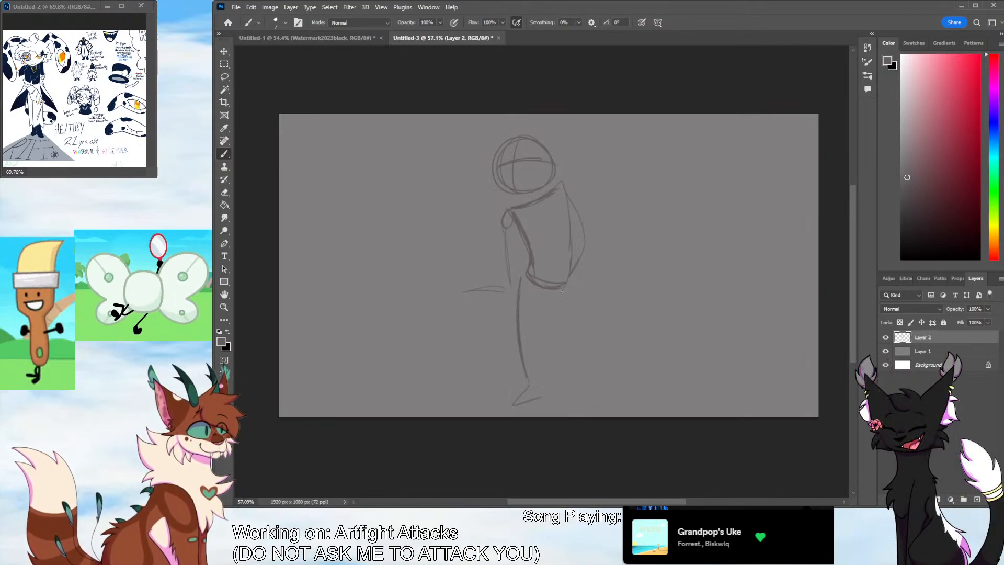
pyautogui.moveTo(541, 301); pyautogui.dragTo(548, 385)
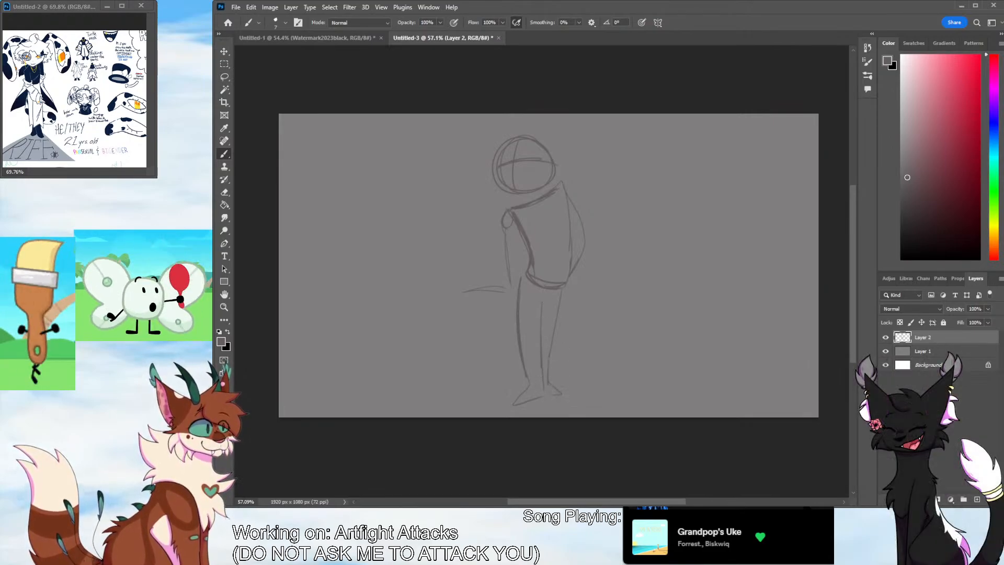
pyautogui.moveTo(503, 300); pyautogui.dragTo(523, 385)
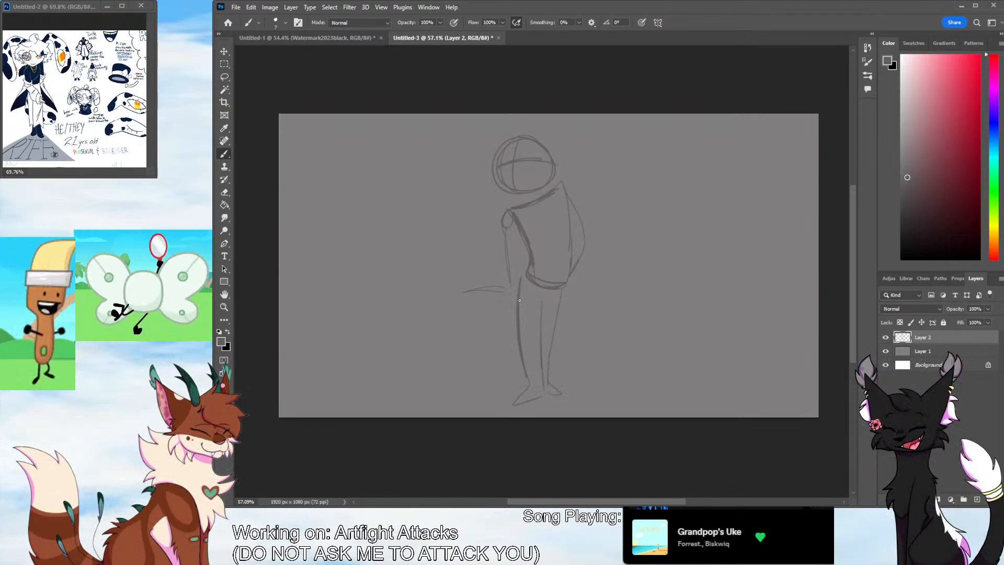
# Sketch a large rounded tail curving out on both sides behind the legs, with a doubled outer edge
pyautogui.moveTo(554, 334); pyautogui.dragTo(600, 349)
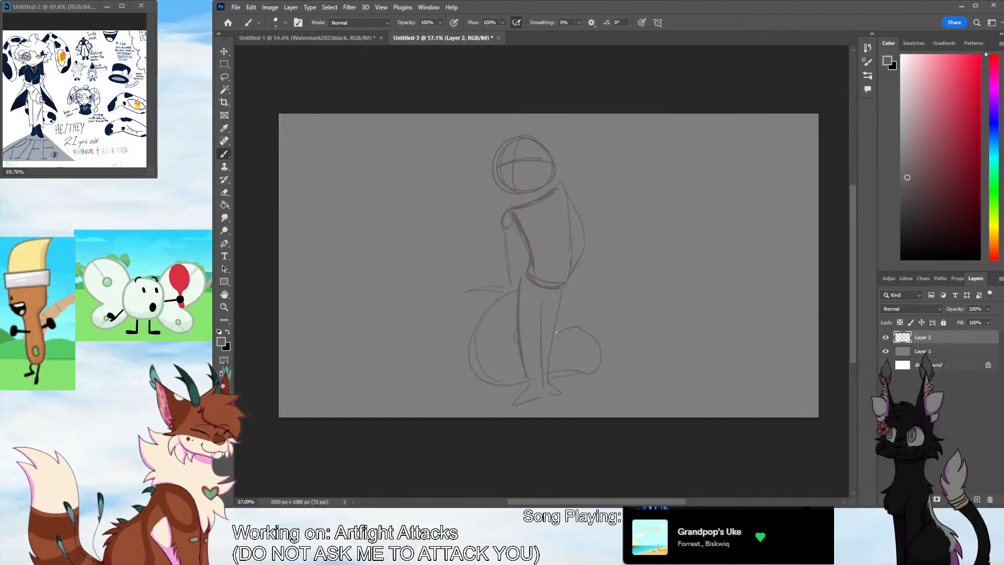
pyautogui.moveTo(556, 333); pyautogui.dragTo(585, 375)
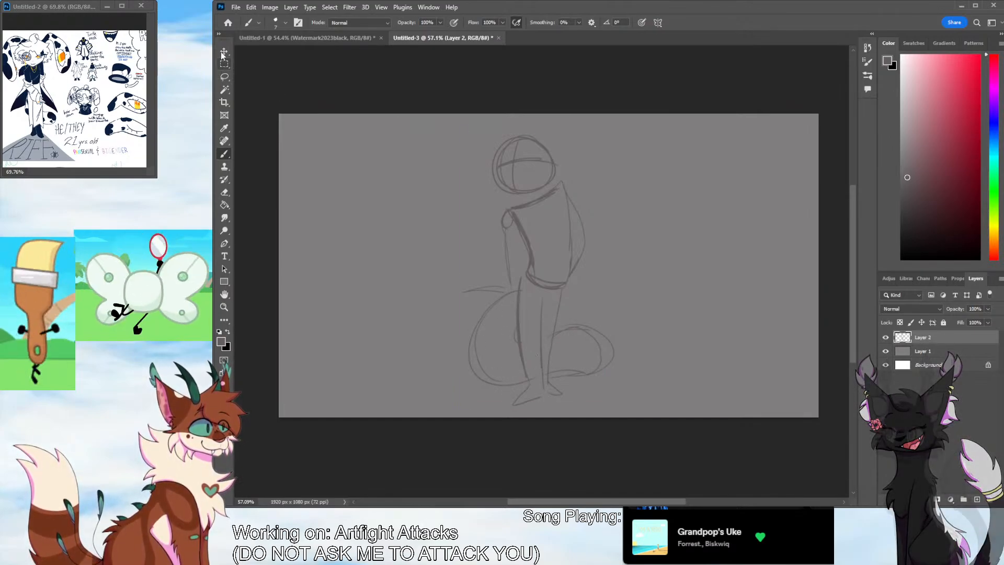
# Scale the whole sketch layer down to about 95.47% and shift it slightly lower on the canvas
pyautogui.hotkey('ctrl', 't')
pyautogui.moveTo(614, 135); pyautogui.dragTo(607, 147)
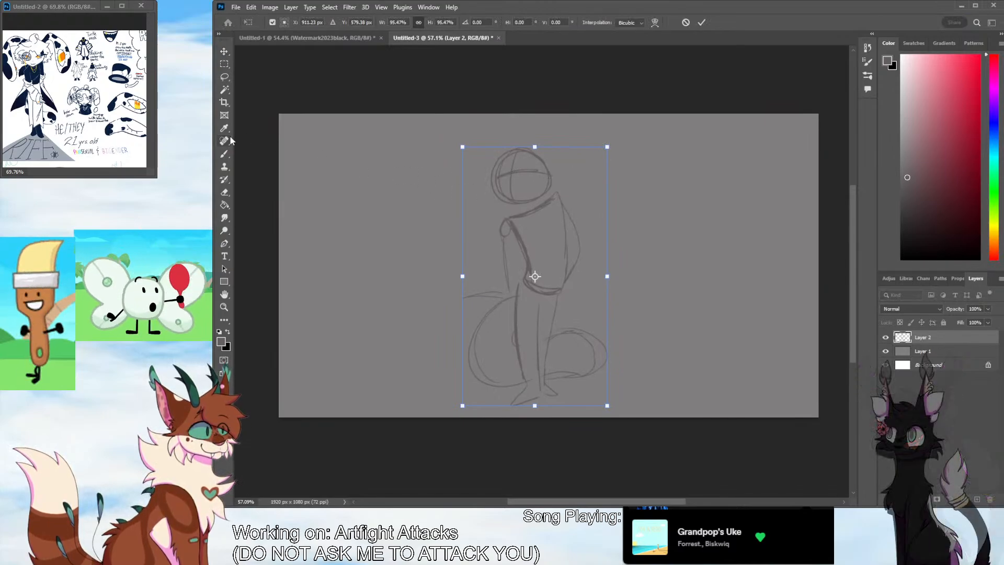
pyautogui.press('Return')
pyautogui.click(228, 54)
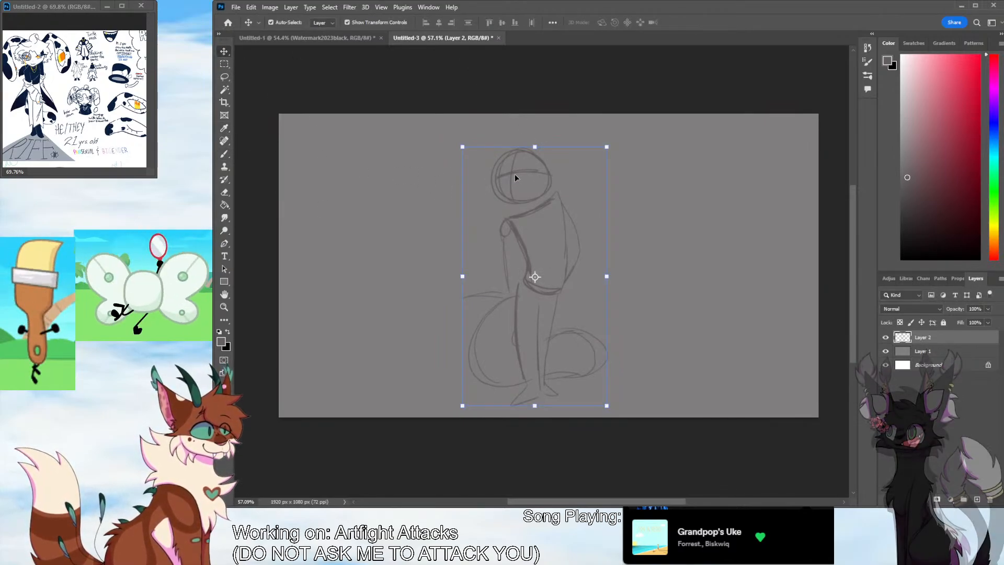
pyautogui.click(513, 176)
pyautogui.click(916, 340)
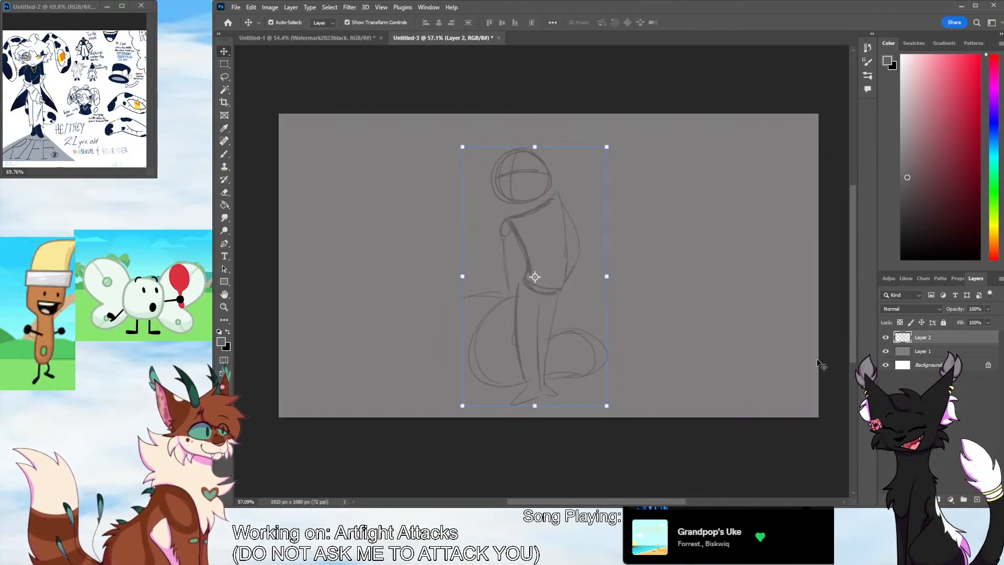
pyautogui.moveTo(520, 200); pyautogui.dragTo(520, 208)
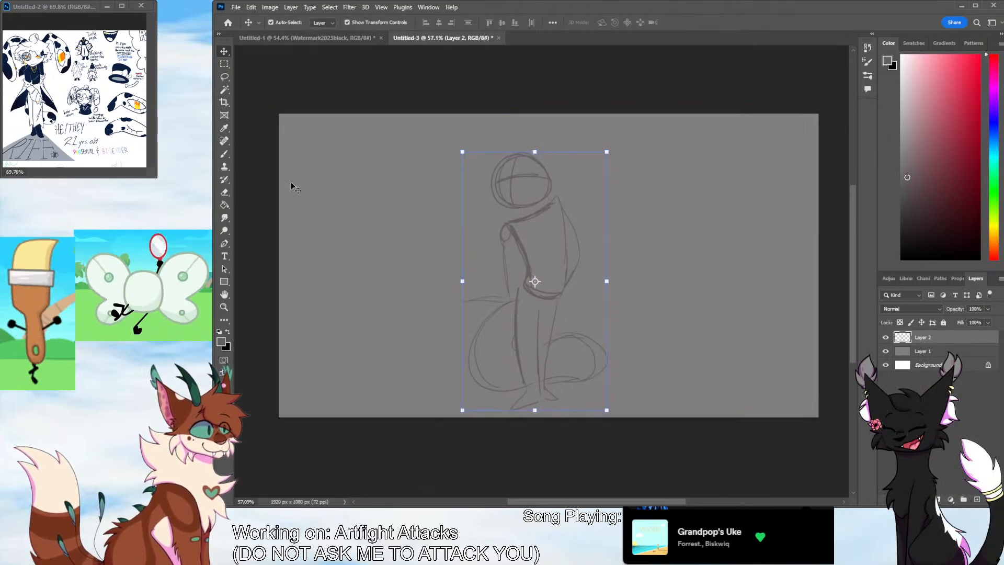
# Sketch two long floppy ears sweeping from the top of the head out past the face, retrying the first ear's curve
pyautogui.press('b')
pyautogui.moveTo(495, 151)
pyautogui.mouseDown()
pyautogui.moveTo(460, 129)
pyautogui.moveTo(426, 164)
pyautogui.mouseUp()
pyautogui.hotkey('ctrl', 'z')
pyautogui.moveTo(501, 160); pyautogui.dragTo(451, 183)
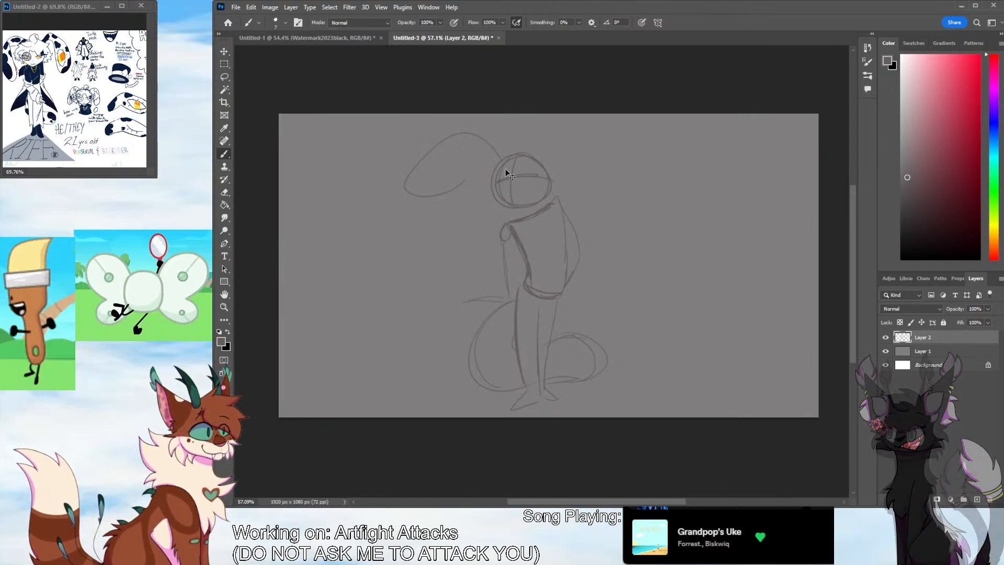
pyautogui.hotkey('ctrl', 'z')
pyautogui.moveTo(502, 162)
pyautogui.mouseDown()
pyautogui.moveTo(442, 145)
pyautogui.moveTo(454, 178)
pyautogui.moveTo(494, 163)
pyautogui.moveTo(500, 119)
pyautogui.mouseUp()
pyautogui.hotkey('ctrl', 'z')
pyautogui.moveTo(548, 173); pyautogui.dragTo(506, 151)
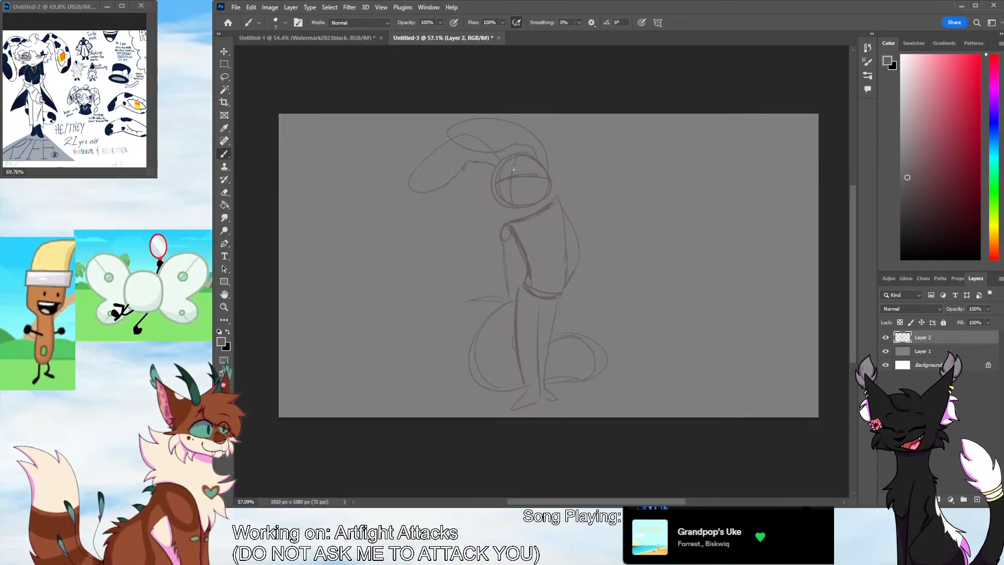
# Erase the old forearm line, redraw the front arm with a shorter horizontal forearm line, and add arched eyes on the face
pyautogui.moveTo(500, 168)
pyautogui.mouseDown()
pyautogui.moveTo(508, 171)
pyautogui.moveTo(503, 187)
pyautogui.mouseUp()
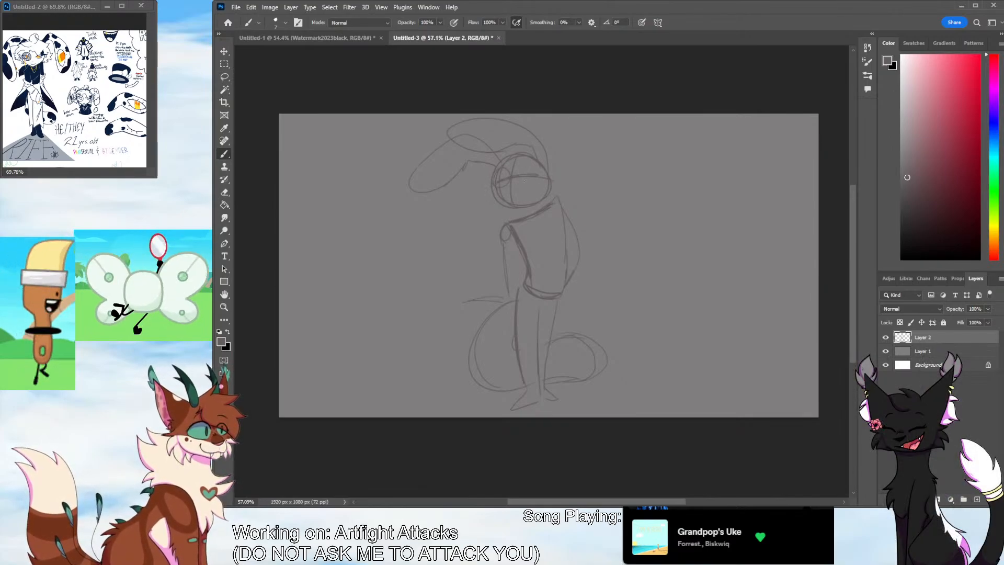
pyautogui.hotkey('ctrl', 'z')
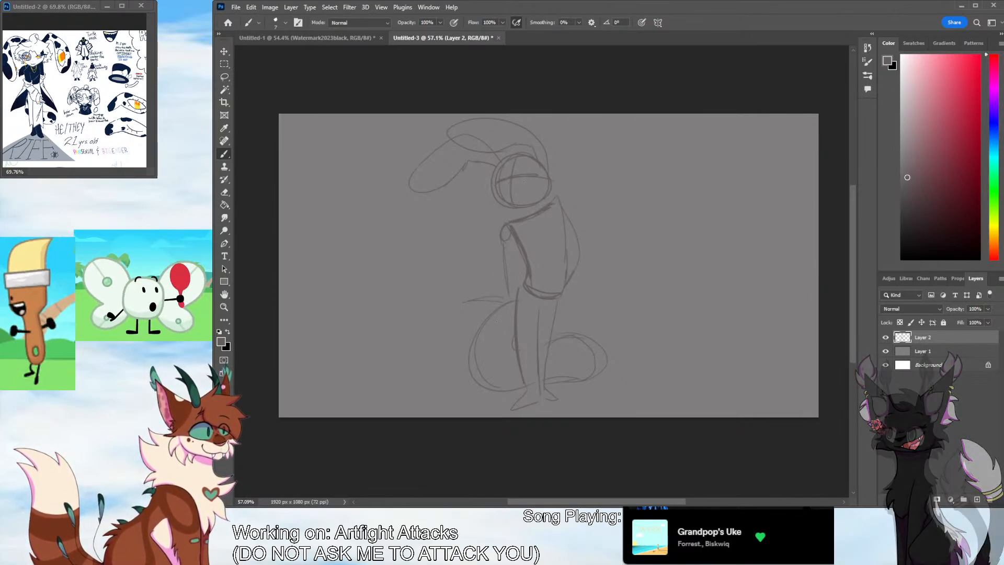
pyautogui.press('e')
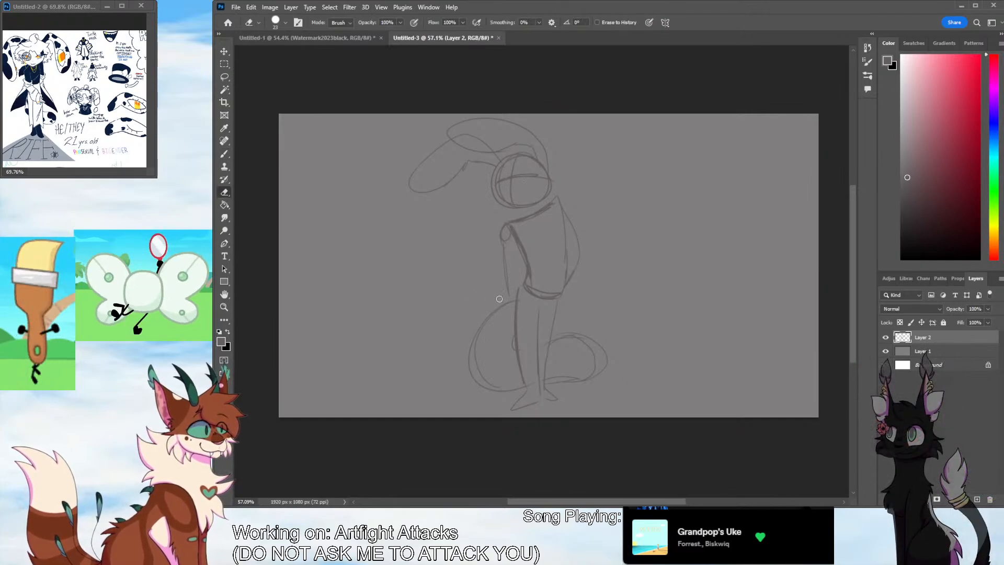
pyautogui.press('b')
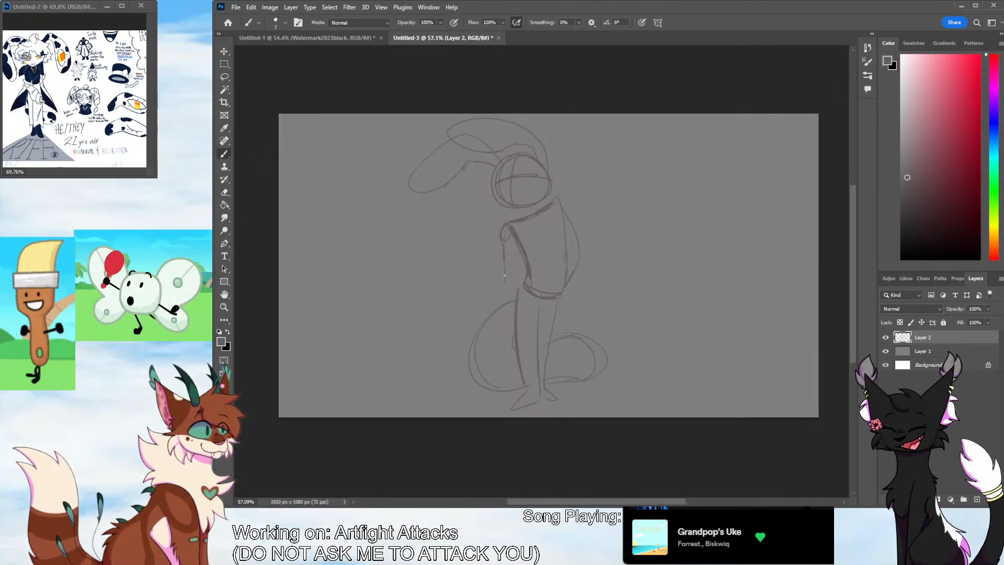
pyautogui.moveTo(505, 275)
pyautogui.mouseDown()
pyautogui.moveTo(506, 283)
pyautogui.moveTo(470, 290)
pyautogui.mouseUp()
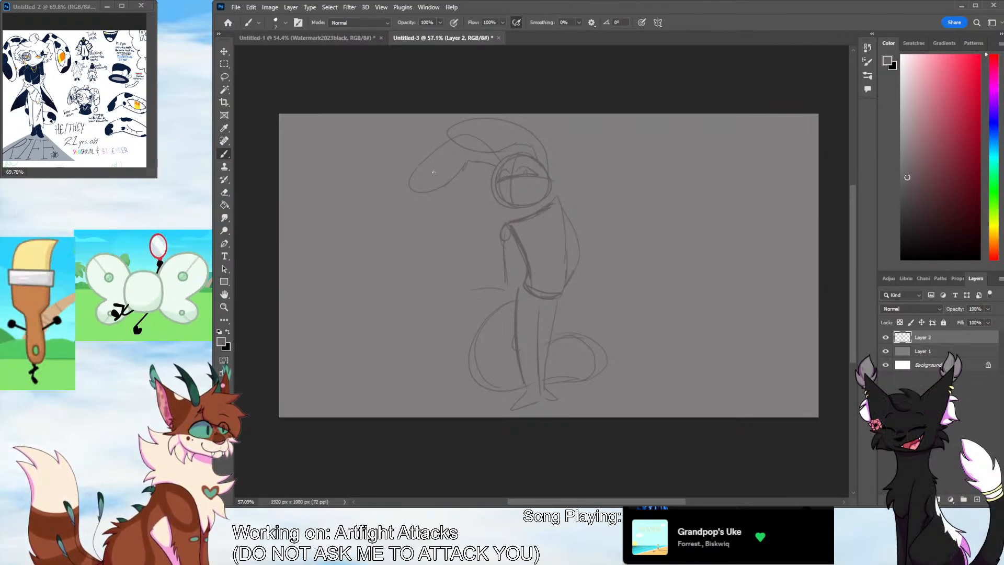
# Sketch an eye-shaped marking with a slit inside the lower ear's tip and a curved inner line along the upper ear
pyautogui.moveTo(429, 170)
pyautogui.mouseDown()
pyautogui.moveTo(446, 159)
pyautogui.moveTo(422, 179)
pyautogui.mouseUp()
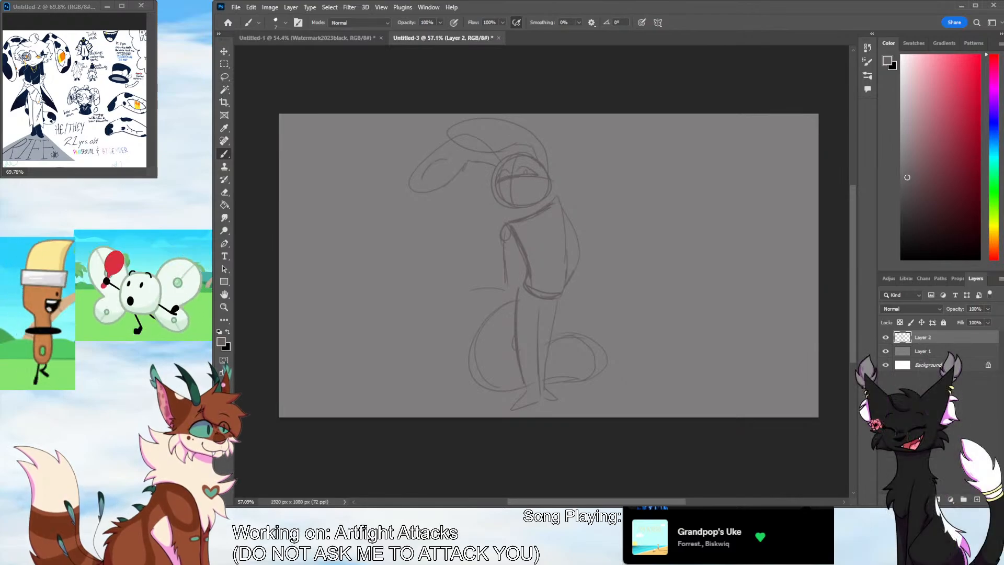
pyautogui.hotkey('ctrl', 'z')
pyautogui.hotkey('ctrl', 'z')
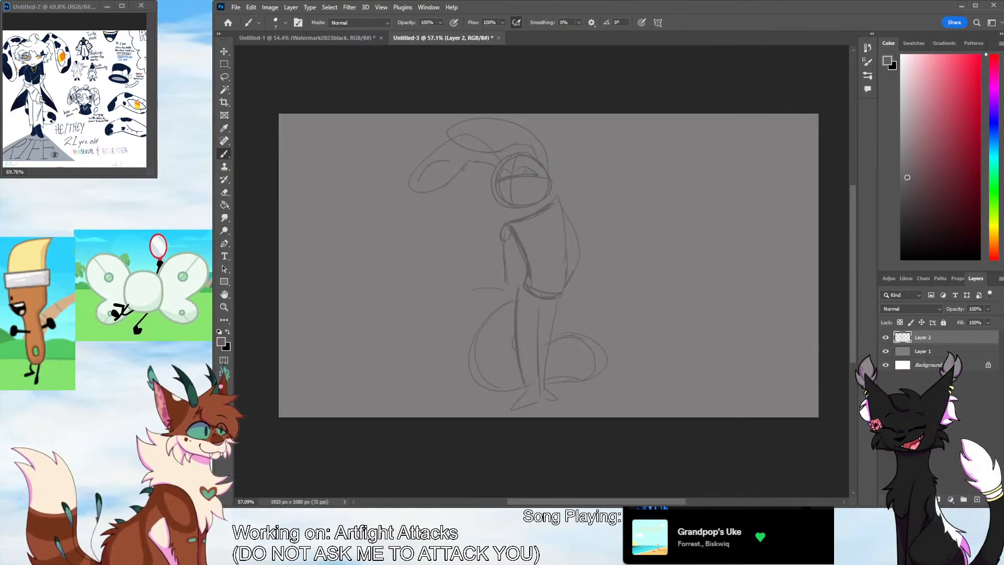
pyautogui.moveTo(434, 182); pyautogui.dragTo(436, 171)
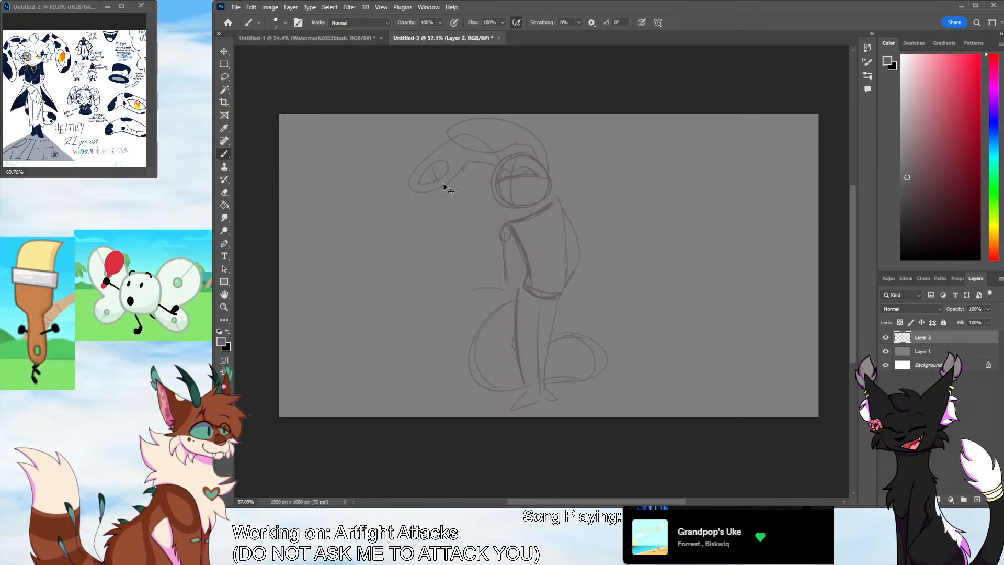
pyautogui.moveTo(453, 133); pyautogui.dragTo(520, 139)
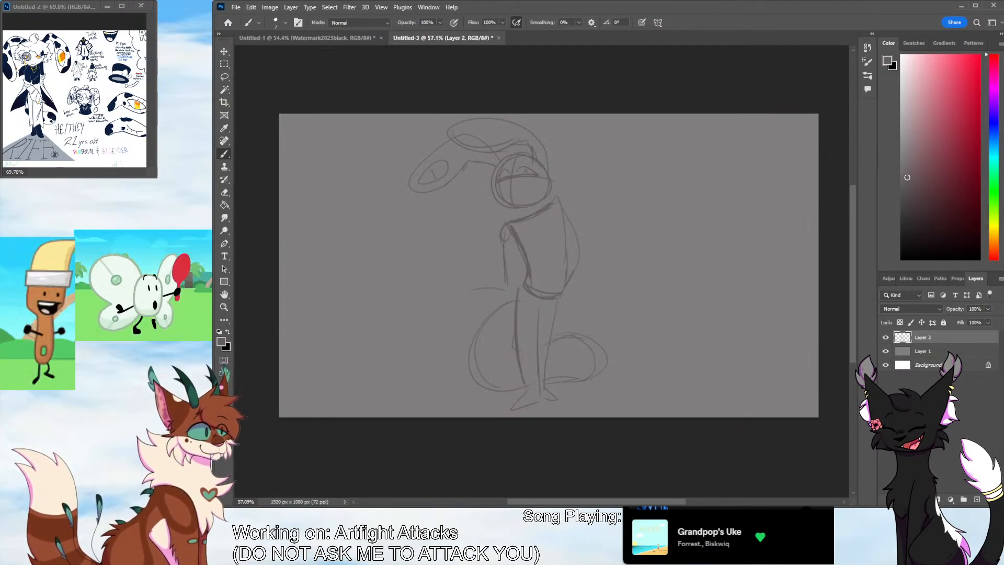
# Reinforce the upper ear's outline and sketch pointed hair tufts on both sides of the head
pyautogui.moveTo(548, 168)
pyautogui.mouseDown()
pyautogui.moveTo(552, 158)
pyautogui.moveTo(556, 175)
pyautogui.moveTo(554, 165)
pyautogui.mouseUp()
pyautogui.hotkey('ctrl', 'z')
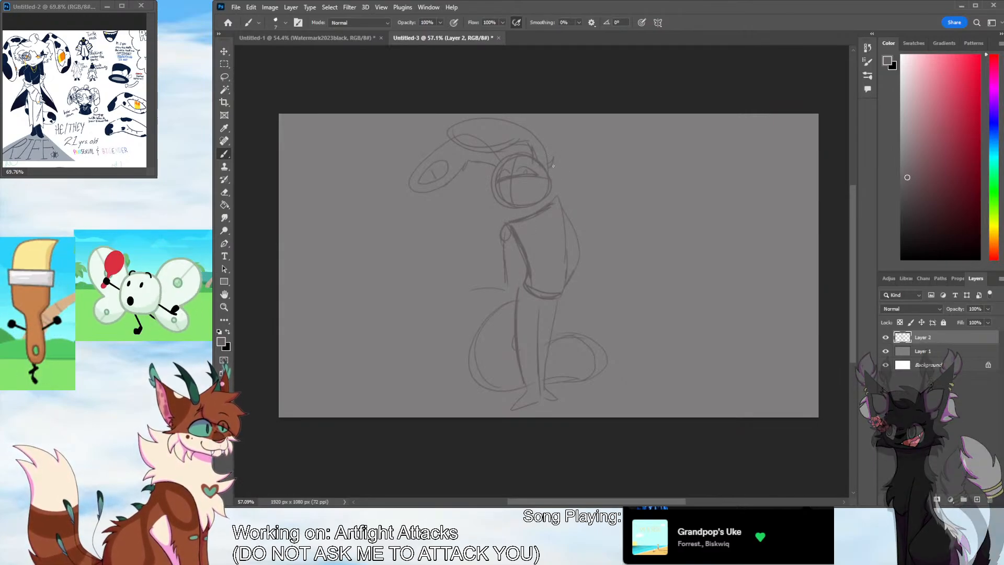
pyautogui.moveTo(503, 119); pyautogui.dragTo(491, 150)
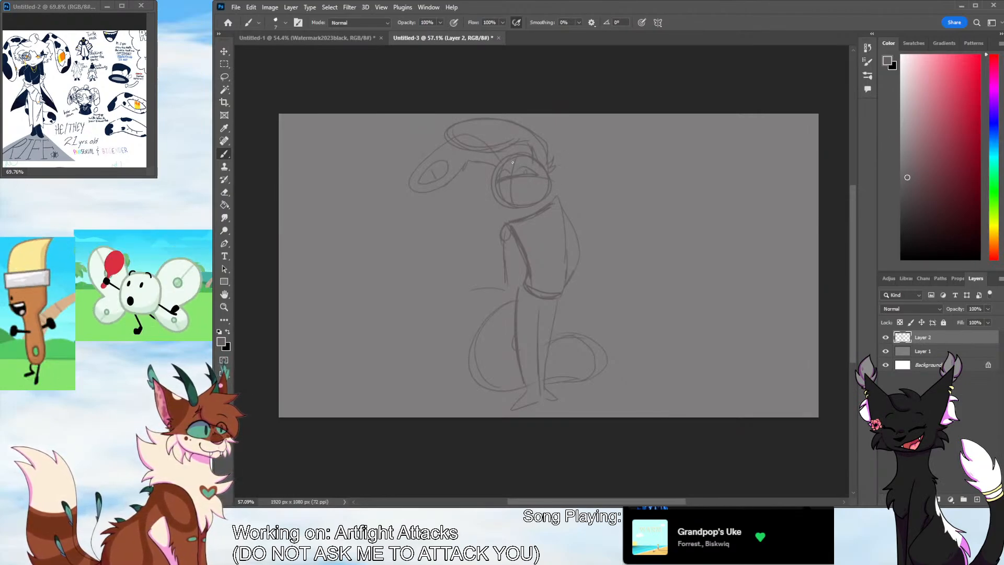
pyautogui.moveTo(481, 160); pyautogui.dragTo(489, 174)
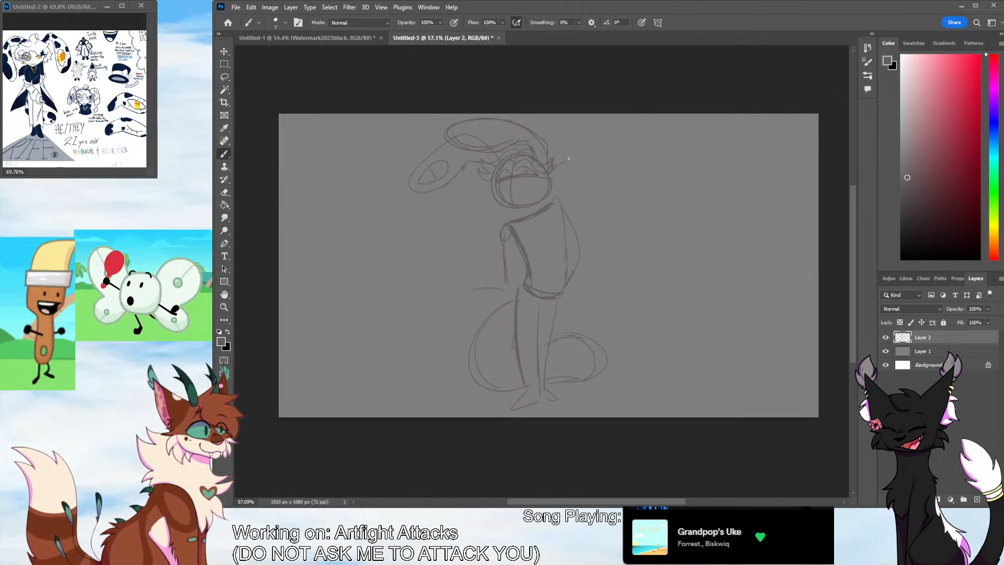
pyautogui.moveTo(554, 174); pyautogui.dragTo(570, 196)
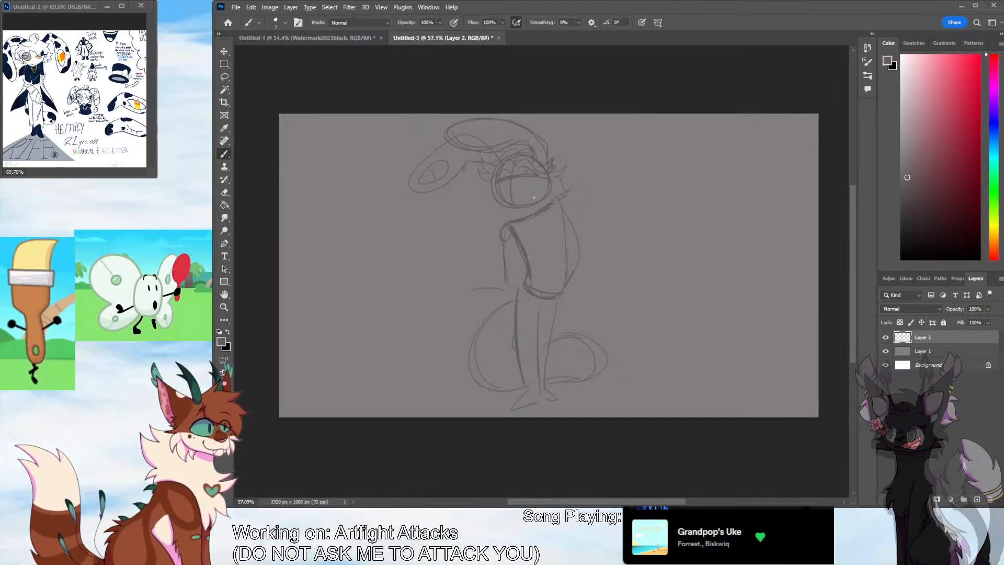
# Sketch spiky cheek fluff along the front side of the face down to the jaw, and refine the facial details
pyautogui.moveTo(484, 178)
pyautogui.mouseDown()
pyautogui.moveTo(482, 209)
pyautogui.moveTo(500, 193)
pyautogui.moveTo(487, 188)
pyautogui.moveTo(477, 204)
pyautogui.moveTo(506, 209)
pyautogui.mouseUp()
pyautogui.hotkey('ctrl', 'z')
pyautogui.hotkey('ctrl', 'z')
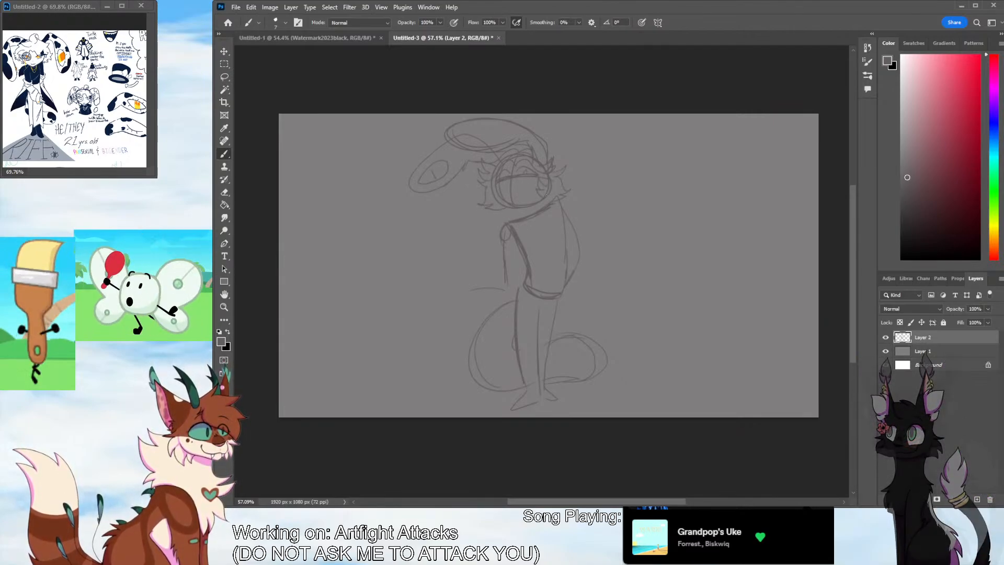
pyautogui.moveTo(494, 179); pyautogui.dragTo(505, 203)
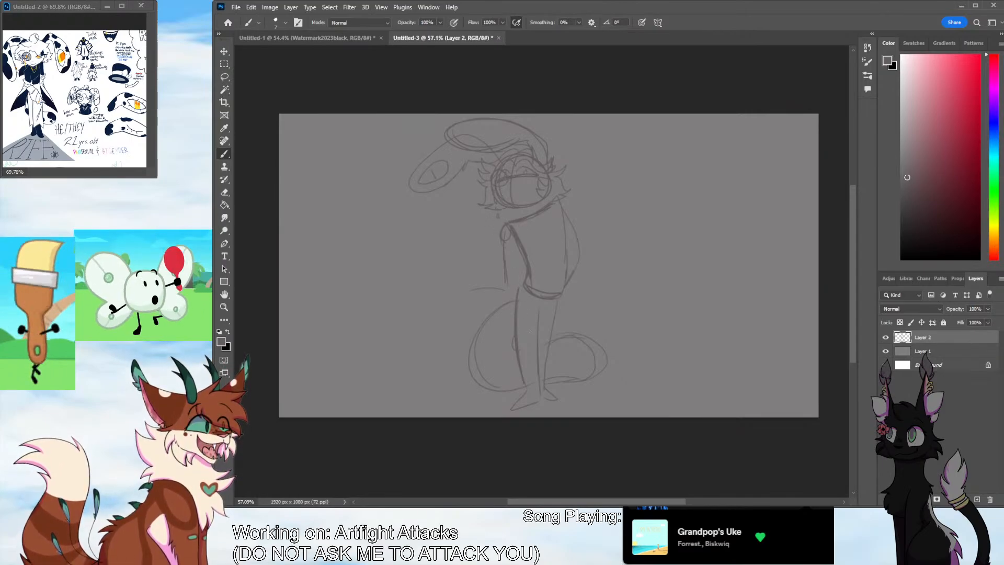
# Sketch the shirt's neckline below the chin, undoing the strokes that do not fit
pyautogui.moveTo(529, 219)
pyautogui.mouseDown()
pyautogui.moveTo(547, 231)
pyautogui.moveTo(546, 214)
pyautogui.mouseUp()
pyautogui.hotkey('ctrl', 'z')
pyautogui.hotkey('ctrl', 'z')
pyautogui.hotkey('ctrl', 'z')
pyautogui.hotkey('ctrl', 'z')
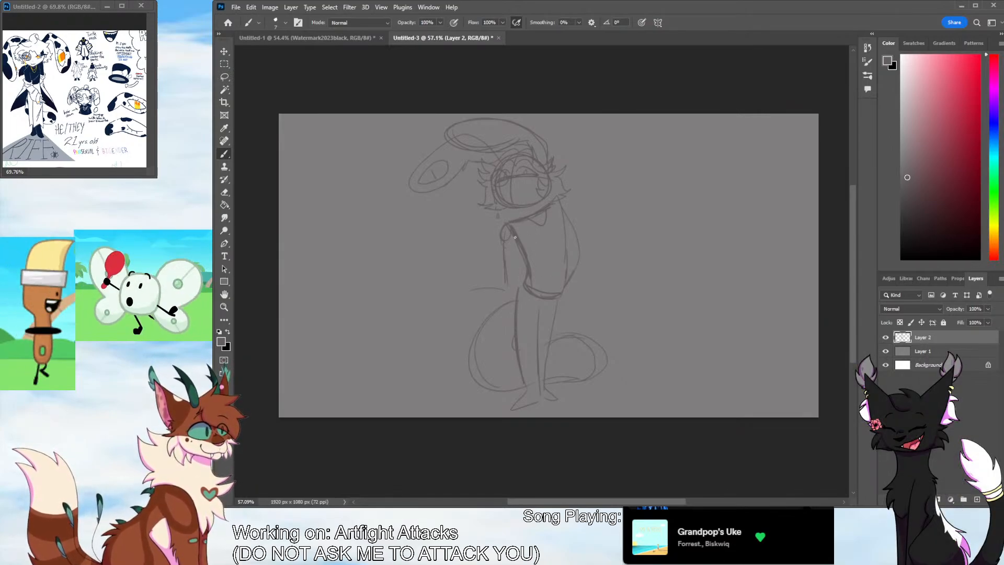
# Sketch the front arm's loose, wrinkled sleeve with a cuff at the wrist and pointed tufts at the shoulder
pyautogui.moveTo(495, 211)
pyautogui.mouseDown()
pyautogui.moveTo(481, 239)
pyautogui.moveTo(496, 249)
pyautogui.mouseUp()
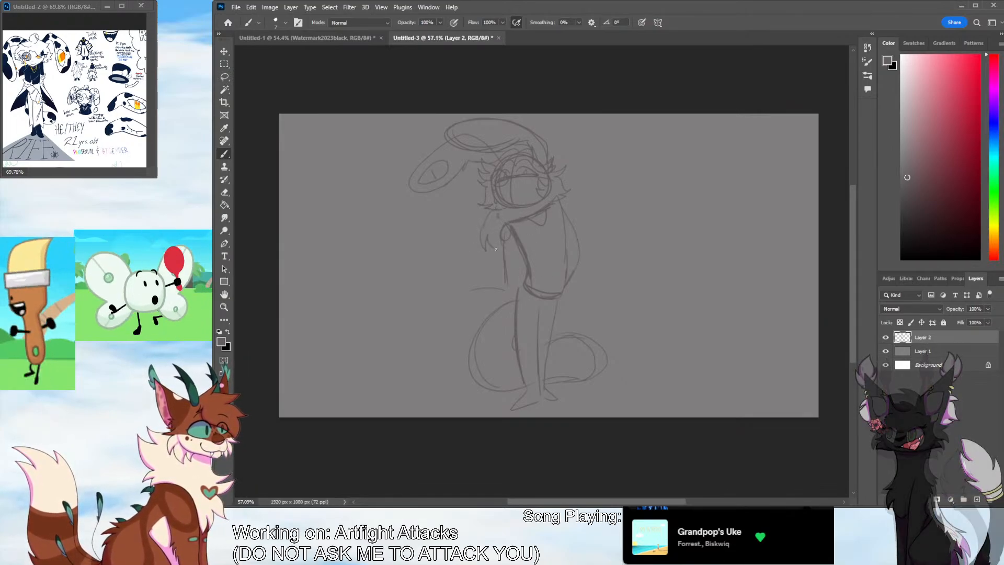
pyautogui.hotkey('ctrl', 'z')
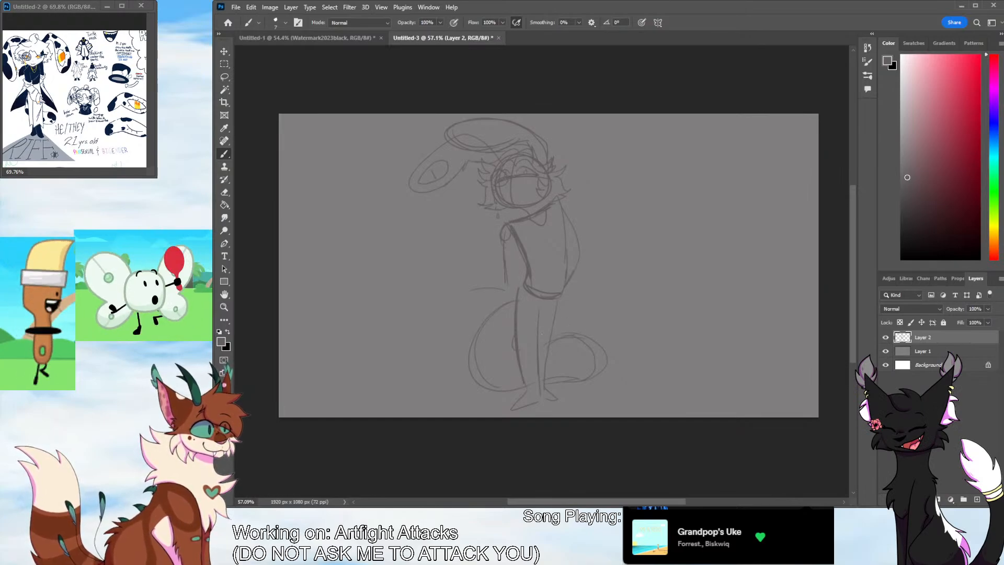
pyautogui.moveTo(501, 235); pyautogui.dragTo(500, 280)
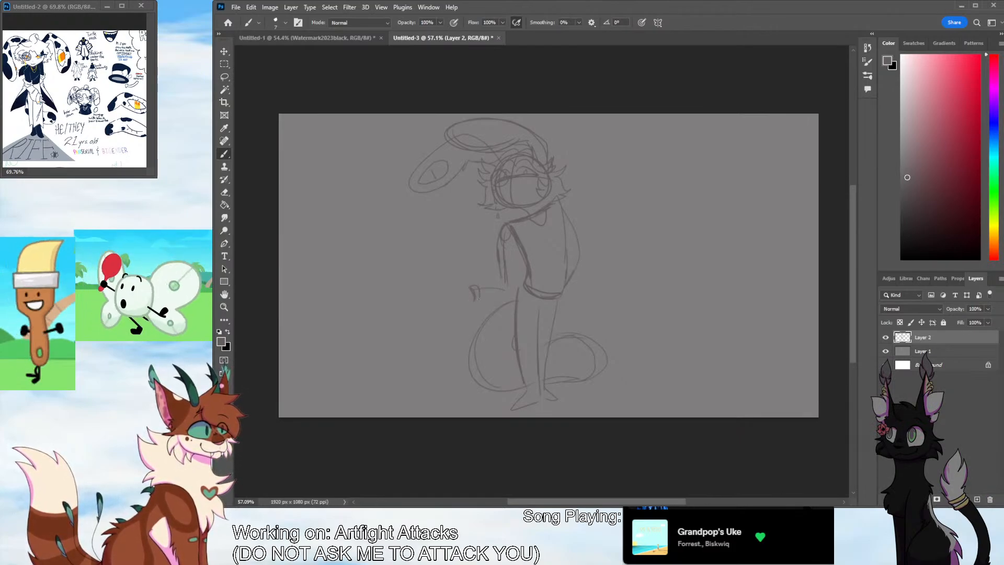
pyautogui.moveTo(480, 288); pyautogui.dragTo(494, 282)
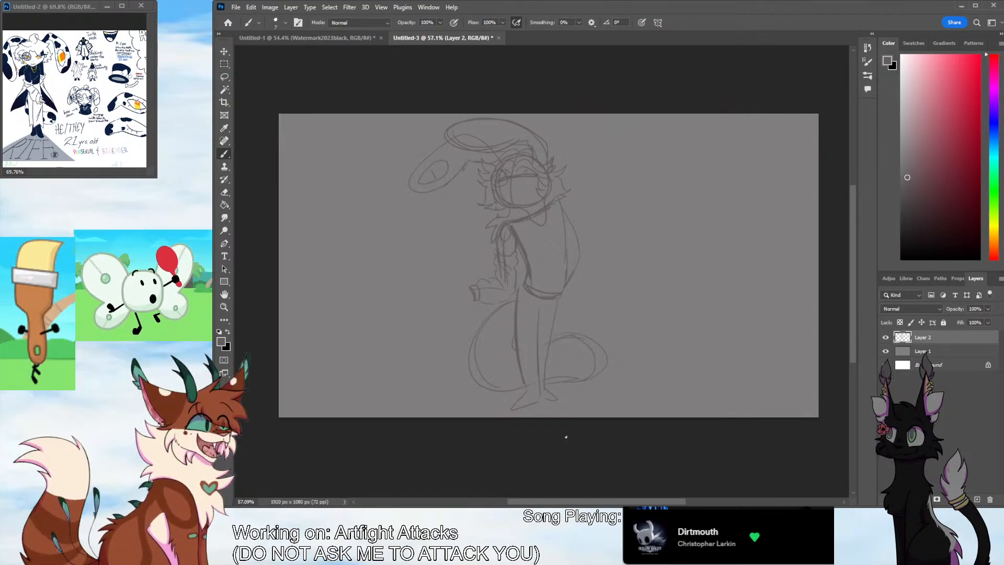
# Sketch the rear arm's sleeve with a small bump, fold lines and a fuller outer edge behind the back
pyautogui.click(224, 307)
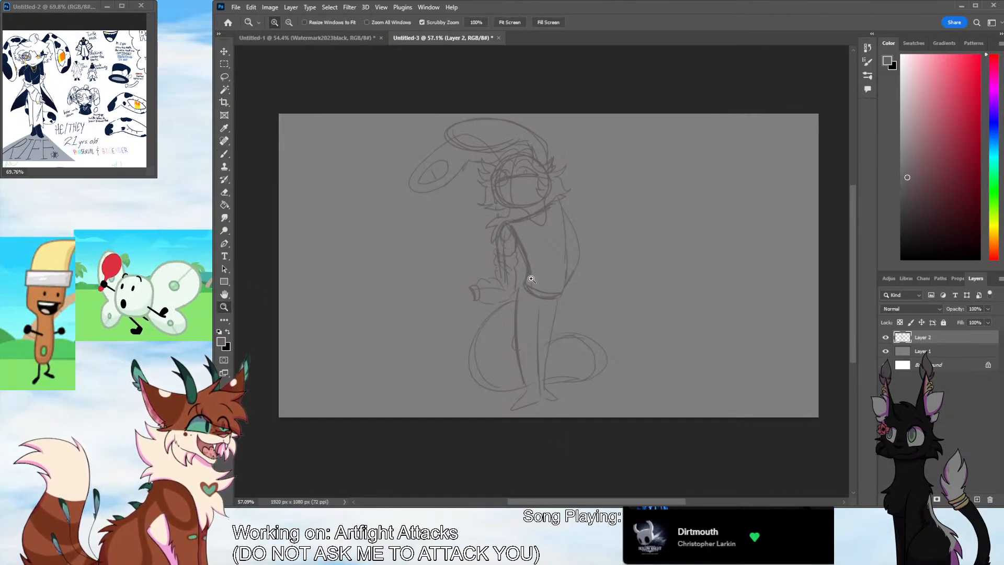
pyautogui.moveTo(555, 270); pyautogui.dragTo(595, 253)
pyautogui.click(224, 154)
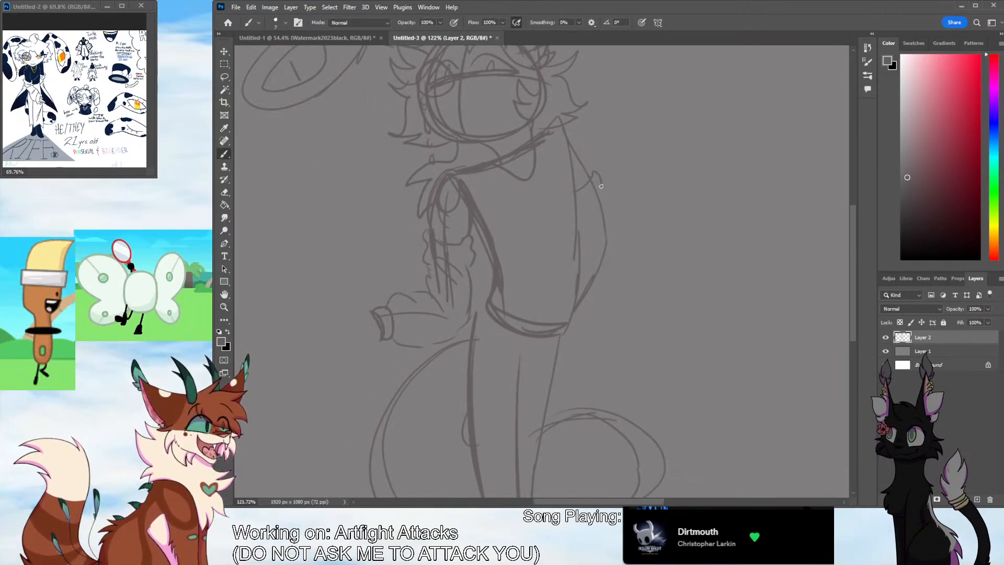
pyautogui.moveTo(598, 189)
pyautogui.mouseDown()
pyautogui.moveTo(578, 205)
pyautogui.moveTo(610, 249)
pyautogui.mouseUp()
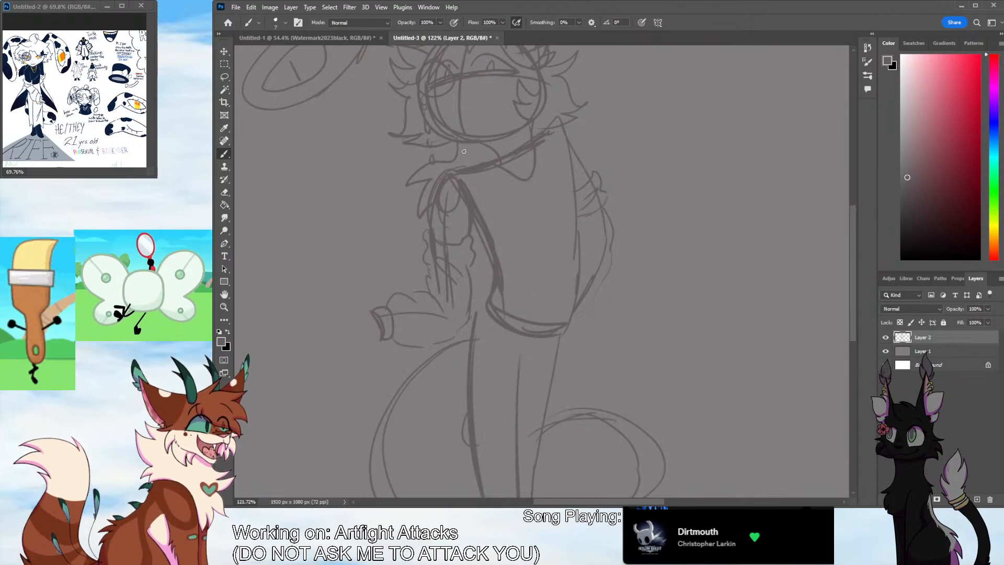
# Try to sketch a rounded, mitten-like open hand extending from the front sleeve's cuff
pyautogui.hscroll(-5, 523, 418)
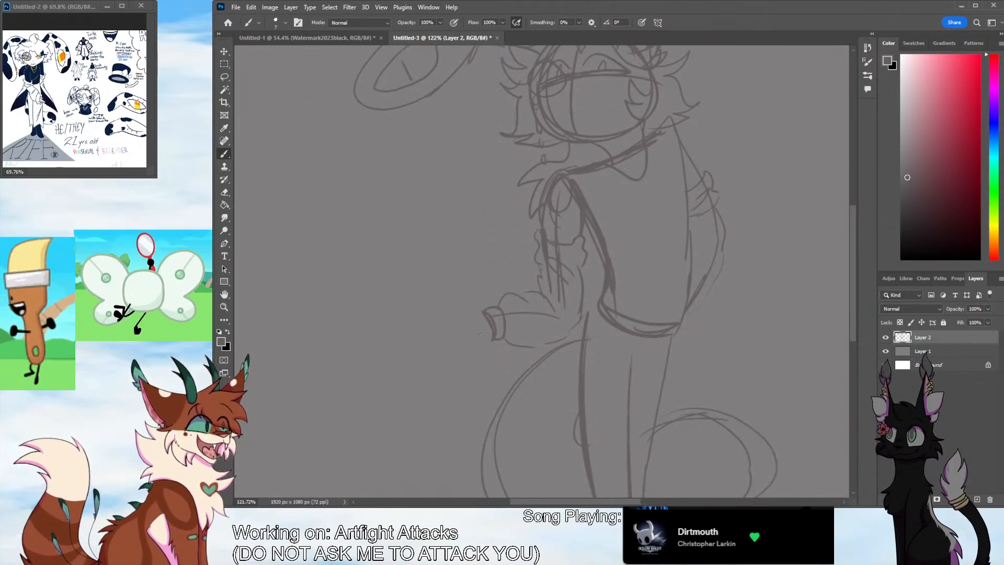
pyautogui.hotkey('ctrl', 'z')
pyautogui.moveTo(483, 313)
pyautogui.mouseDown()
pyautogui.moveTo(447, 311)
pyautogui.moveTo(464, 319)
pyautogui.moveTo(442, 319)
pyautogui.moveTo(440, 336)
pyautogui.moveTo(446, 345)
pyautogui.moveTo(492, 339)
pyautogui.moveTo(445, 331)
pyautogui.mouseUp()
pyautogui.hotkey('ctrl', 'z')
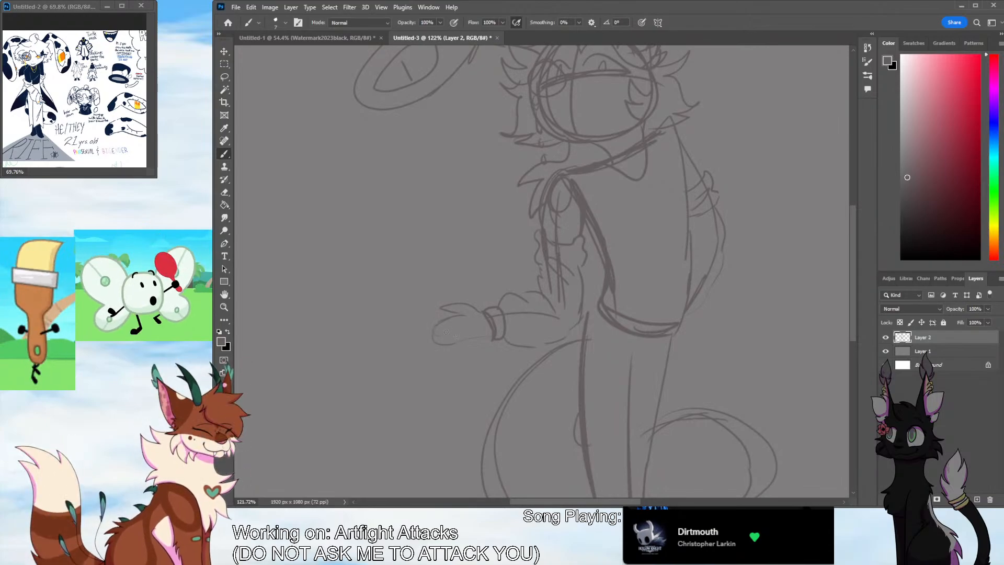
pyautogui.hotkey('ctrl', 'z')
pyautogui.hotkey('ctrl', 'z')
pyautogui.hotkey('ctrl', 'z')
pyautogui.hotkey('ctrl', 'z')
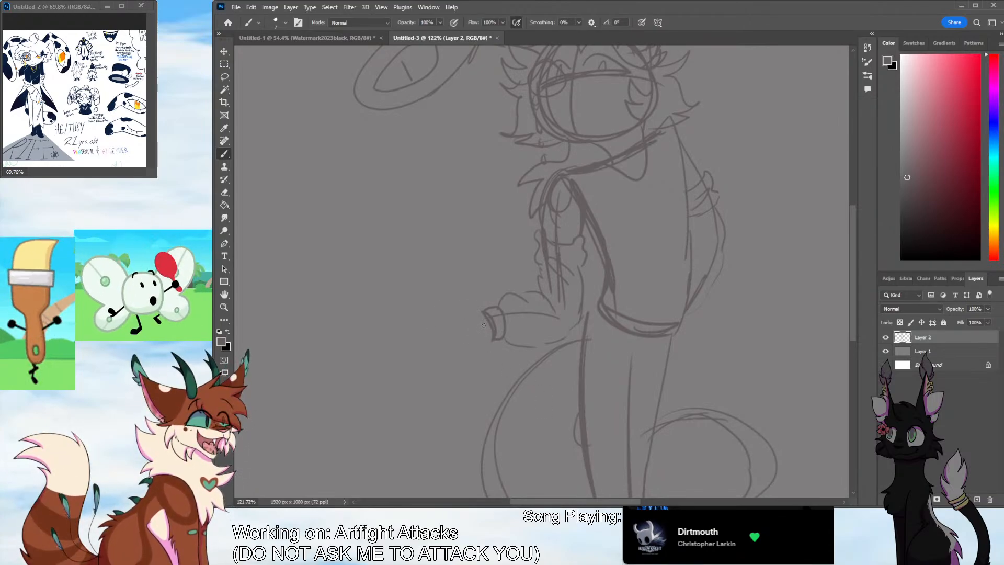
# Sketch the front hand held out palm-up from the cuff with separate slender fingers
pyautogui.moveTo(484, 321)
pyautogui.mouseDown()
pyautogui.moveTo(449, 339)
pyautogui.moveTo(491, 337)
pyautogui.moveTo(452, 315)
pyautogui.moveTo(423, 318)
pyautogui.moveTo(445, 331)
pyautogui.moveTo(473, 313)
pyautogui.mouseUp()
pyautogui.hotkey('ctrl', 'z')
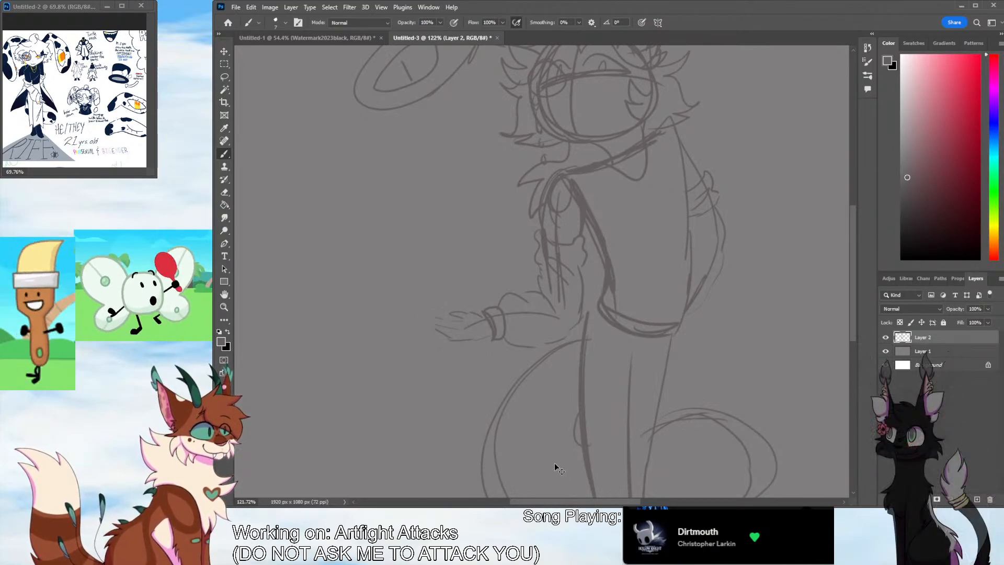
pyautogui.click(224, 217)
pyautogui.click(225, 306)
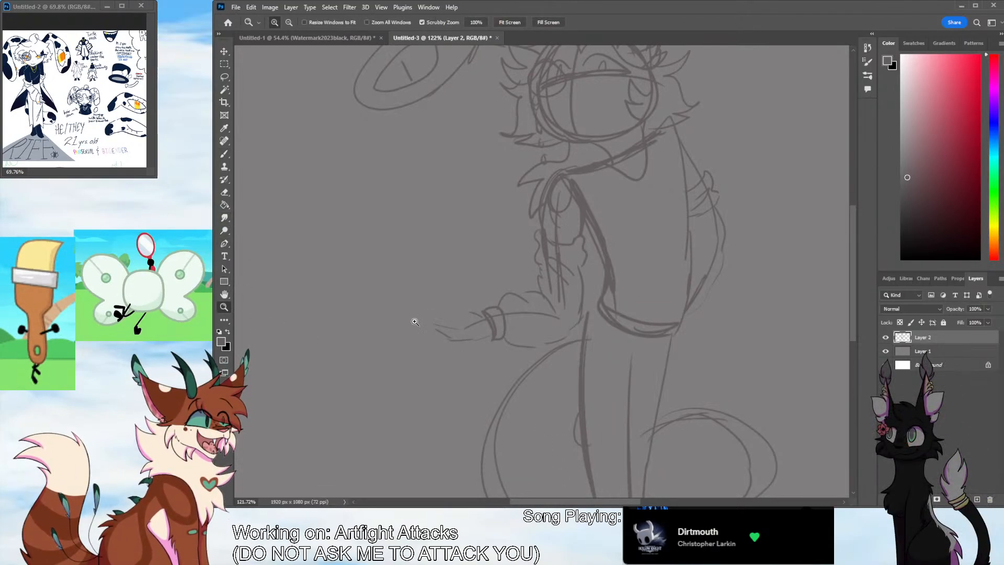
pyautogui.moveTo(701, 321); pyautogui.dragTo(722, 367)
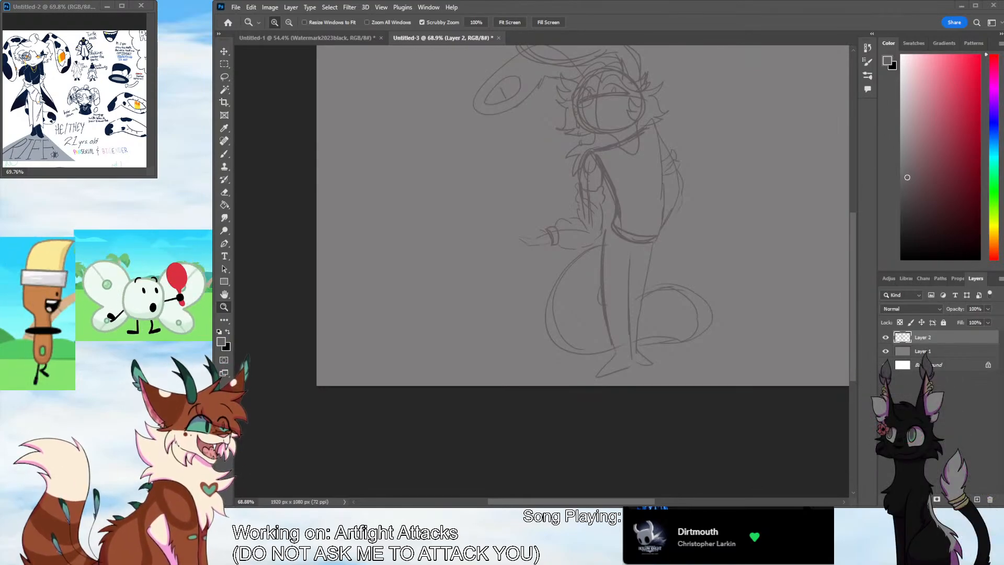
pyautogui.moveTo(539, 214); pyautogui.dragTo(564, 215)
pyautogui.moveTo(730, 223); pyautogui.dragTo(769, 267)
pyautogui.moveTo(570, 326); pyautogui.dragTo(585, 329)
pyautogui.click(223, 154)
pyautogui.click(224, 307)
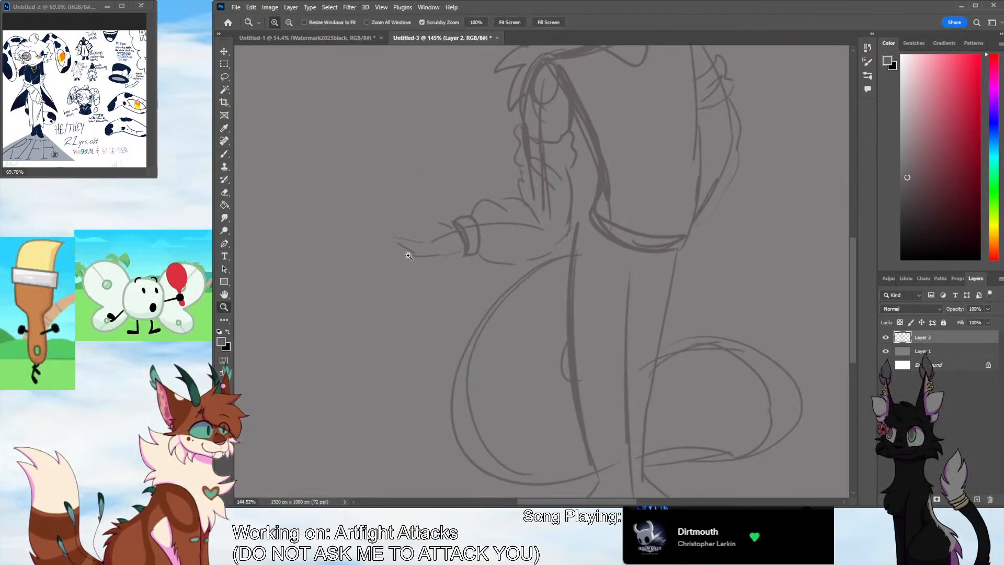
pyautogui.moveTo(433, 251)
pyautogui.mouseDown()
pyautogui.moveTo(417, 274)
pyautogui.moveTo(426, 275)
pyautogui.mouseUp()
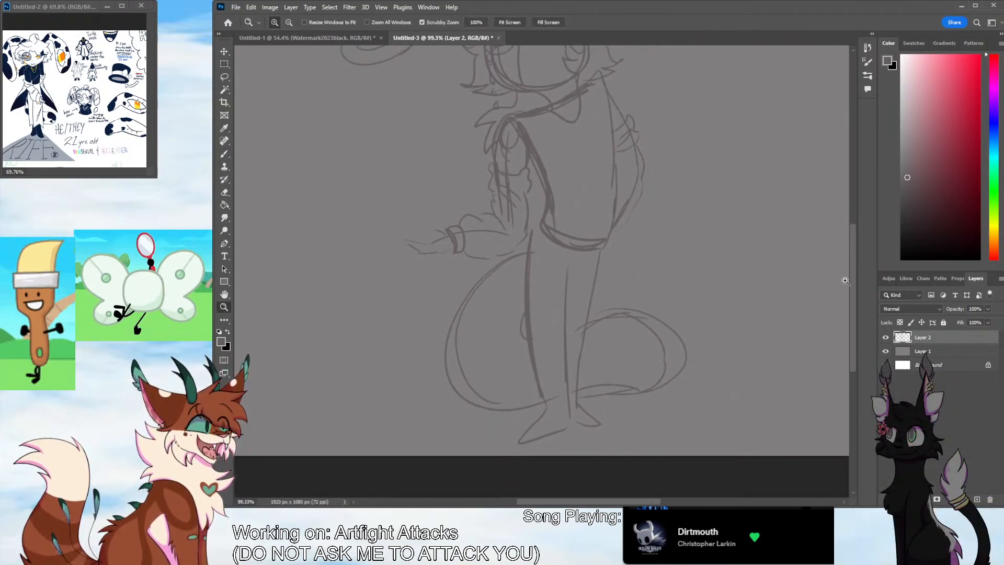
# Try to sketch a coat tail flaring outward from the waist beneath the front arm
pyautogui.click(225, 155)
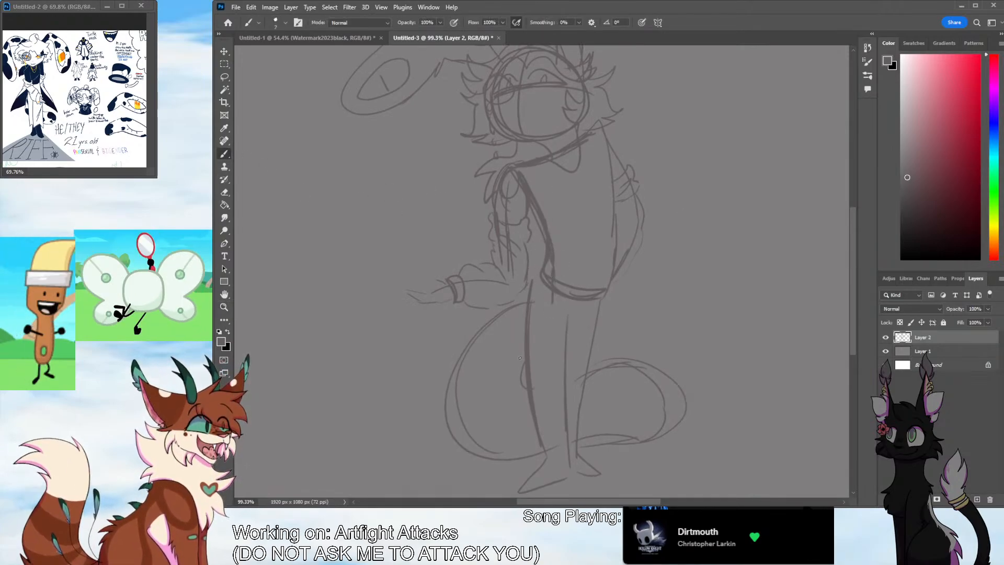
pyautogui.moveTo(491, 314); pyautogui.dragTo(422, 361)
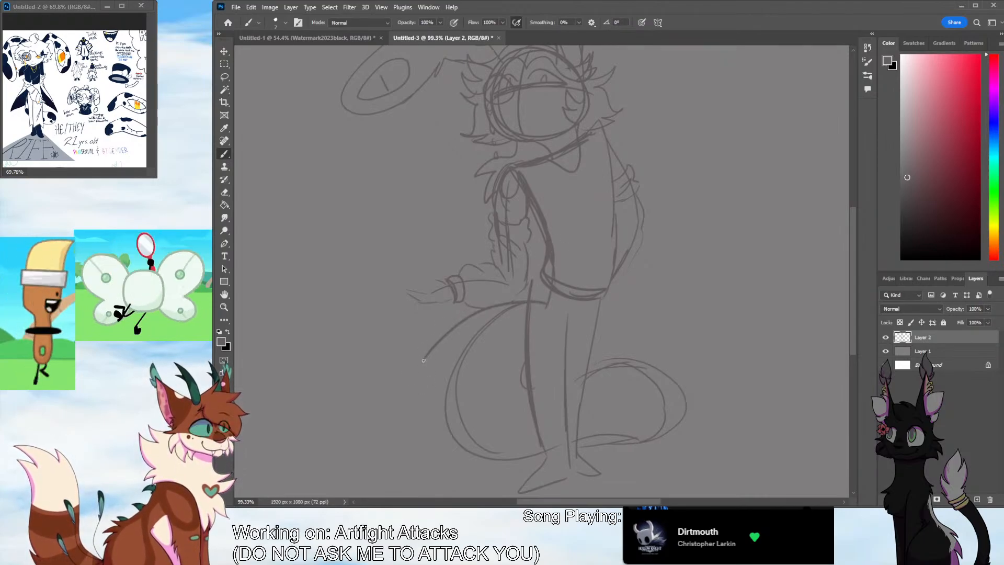
pyautogui.moveTo(422, 362); pyautogui.dragTo(439, 370)
pyautogui.hotkey('ctrl', 'z')
pyautogui.moveTo(507, 307); pyautogui.dragTo(423, 376)
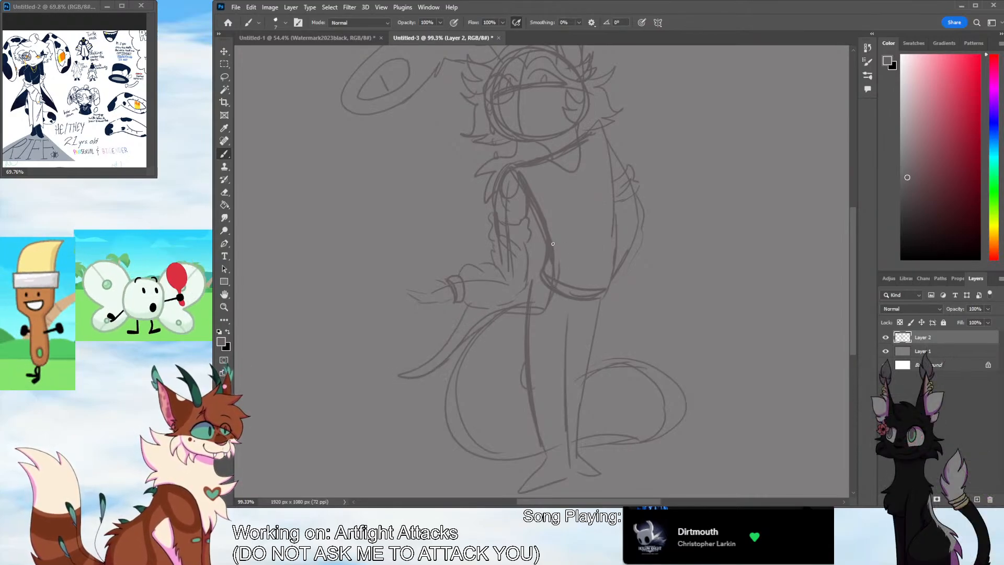
pyautogui.hotkey('ctrl', 'z')
pyautogui.hotkey('ctrl', 'z')
# Sketch two pointed coat tails flaring from the waist, one below the front arm and one behind the back
pyautogui.moveTo(548, 294)
pyautogui.mouseDown()
pyautogui.moveTo(422, 379)
pyautogui.moveTo(488, 307)
pyautogui.mouseUp()
pyautogui.moveTo(419, 385); pyautogui.dragTo(466, 353)
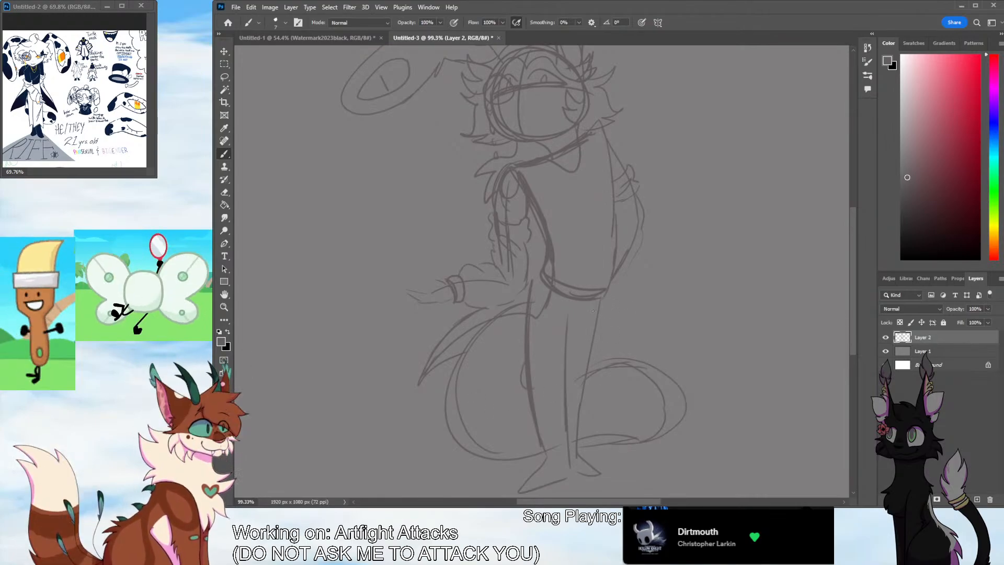
pyautogui.moveTo(608, 282)
pyautogui.mouseDown()
pyautogui.moveTo(644, 337)
pyautogui.moveTo(597, 329)
pyautogui.mouseUp()
pyautogui.moveTo(604, 291)
pyautogui.mouseDown()
pyautogui.moveTo(635, 328)
pyautogui.moveTo(605, 295)
pyautogui.moveTo(625, 298)
pyautogui.mouseUp()
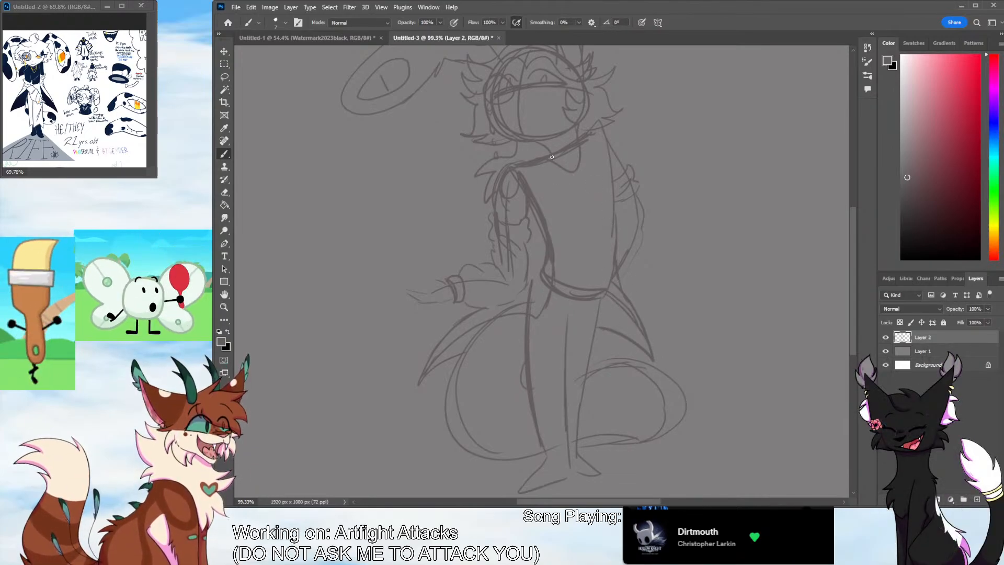
# Add a second curved neckline on the chest and reinforce the vest's back edge and front hem corner
pyautogui.moveTo(554, 167)
pyautogui.mouseDown()
pyautogui.moveTo(583, 179)
pyautogui.moveTo(557, 176)
pyautogui.moveTo(582, 147)
pyautogui.mouseUp()
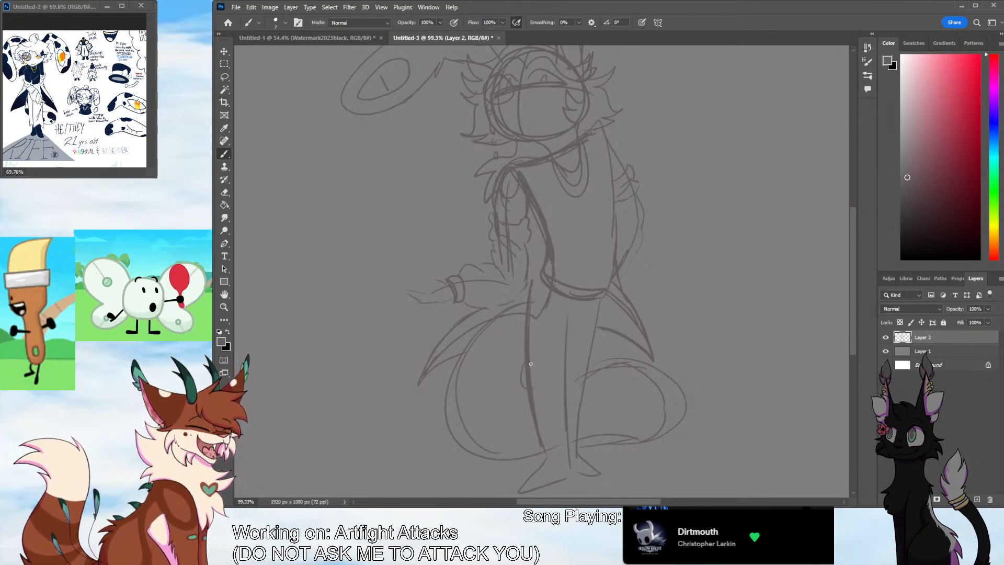
pyautogui.moveTo(598, 125)
pyautogui.mouseDown()
pyautogui.moveTo(615, 140)
pyautogui.moveTo(609, 273)
pyautogui.mouseUp()
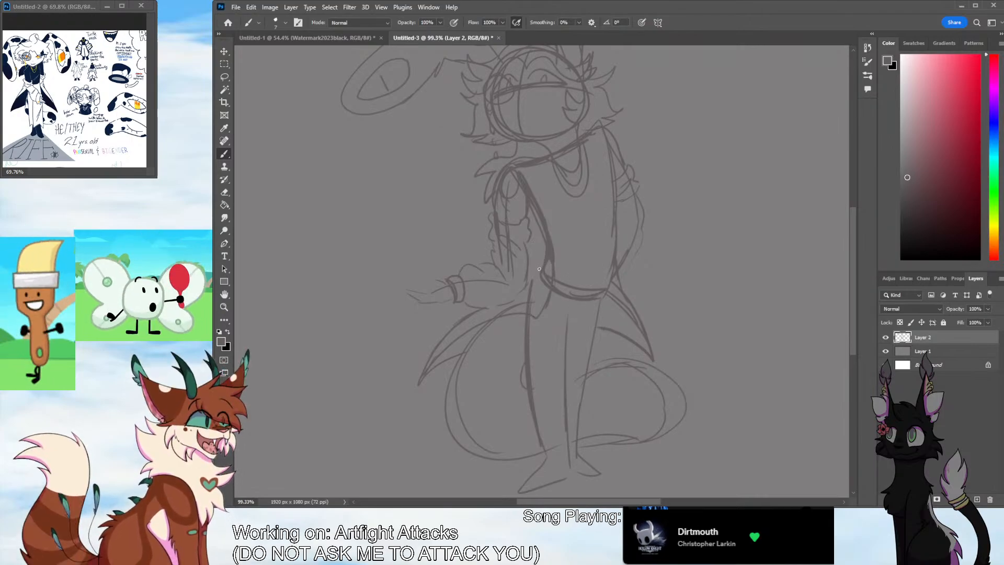
pyautogui.moveTo(541, 260); pyautogui.dragTo(550, 290)
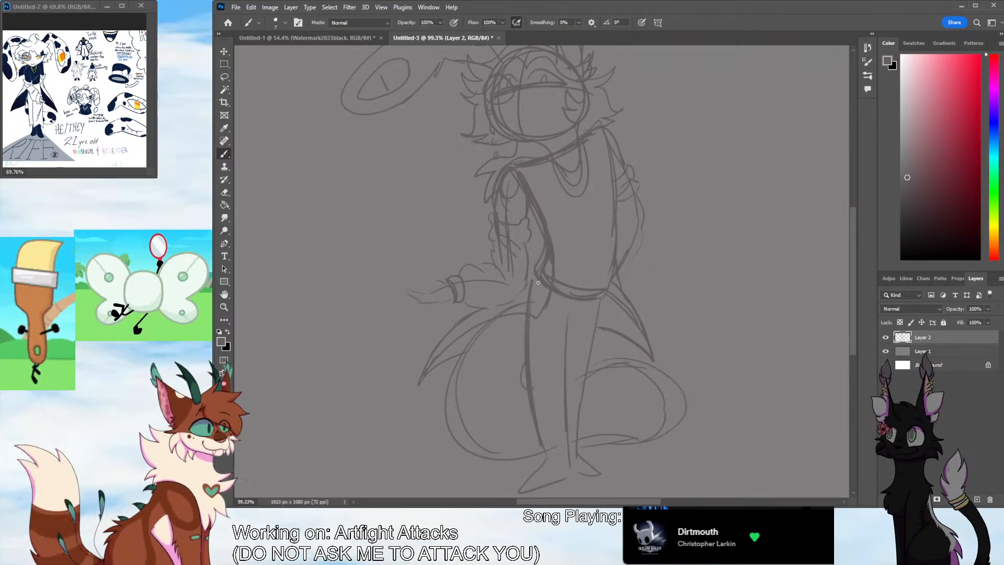
# Sketch jagged, pointed trouser hems around both ankles and firm up the lower leg lines
pyautogui.moveTo(531, 412); pyautogui.dragTo(537, 446)
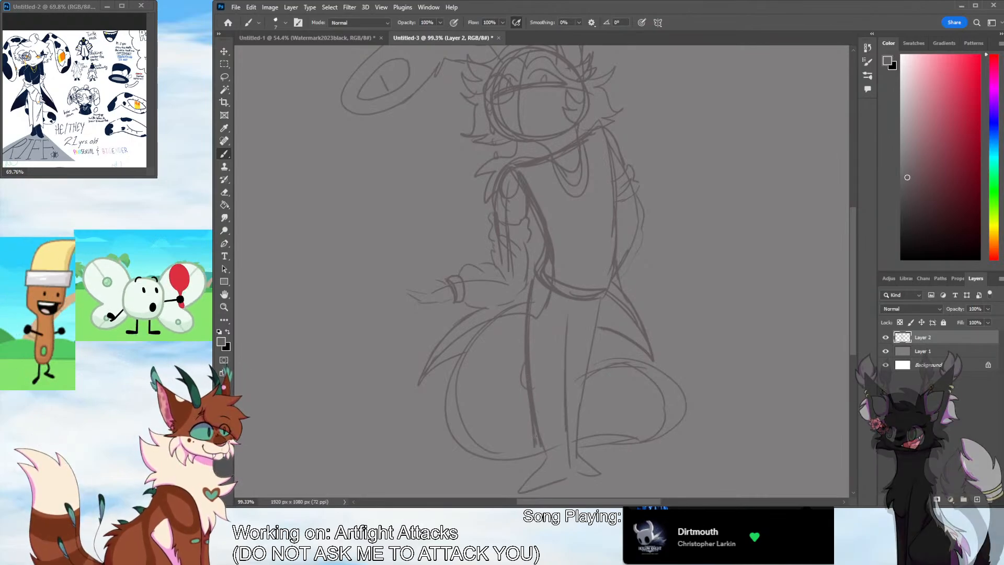
pyautogui.moveTo(550, 408); pyautogui.dragTo(570, 451)
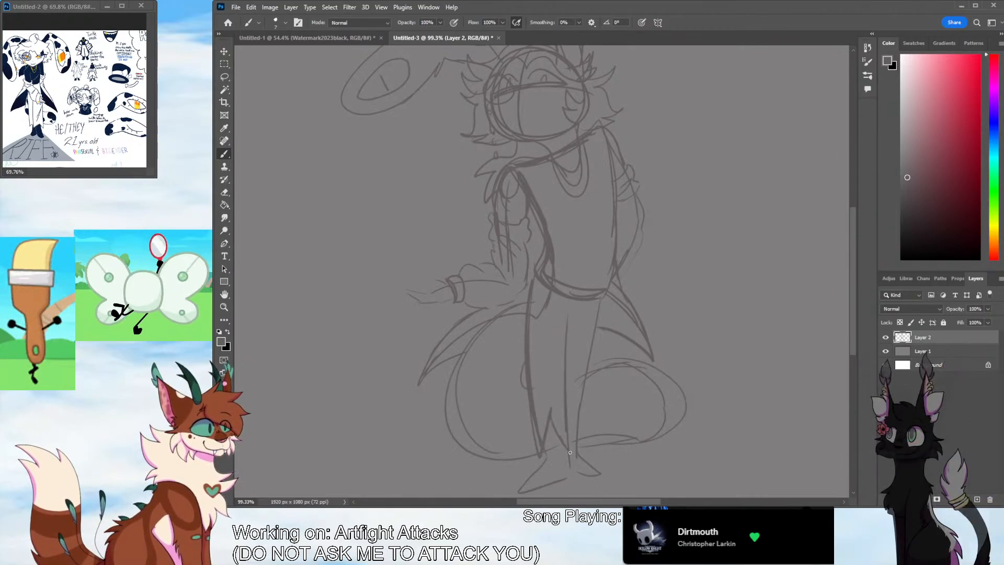
pyautogui.moveTo(587, 378); pyautogui.dragTo(569, 429)
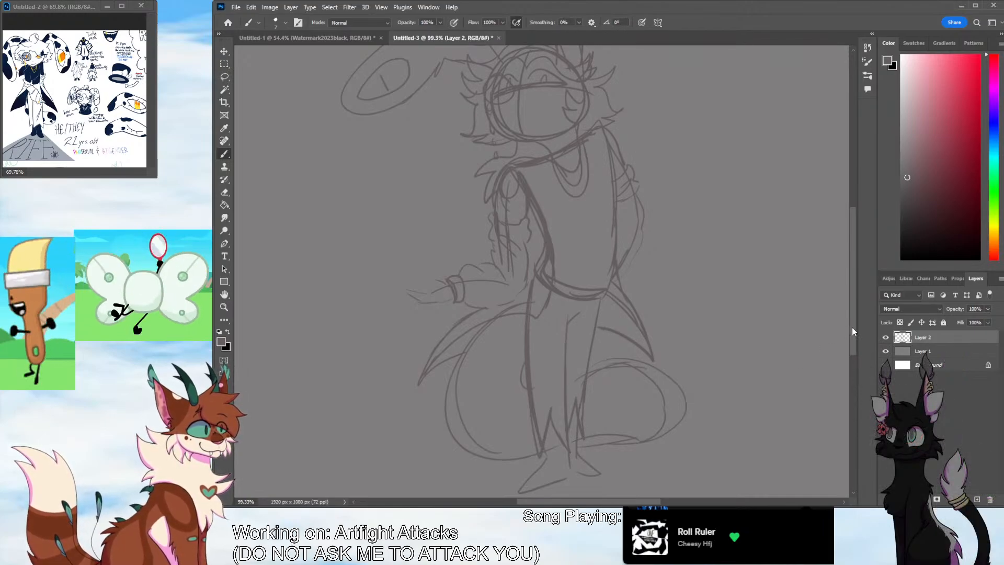
# Redraw the outlines of both feet and widen the outer curves of the tail on both sides of the legs
pyautogui.moveTo(852, 328); pyautogui.dragTo(852, 347)
pyautogui.moveTo(532, 413); pyautogui.dragTo(563, 420)
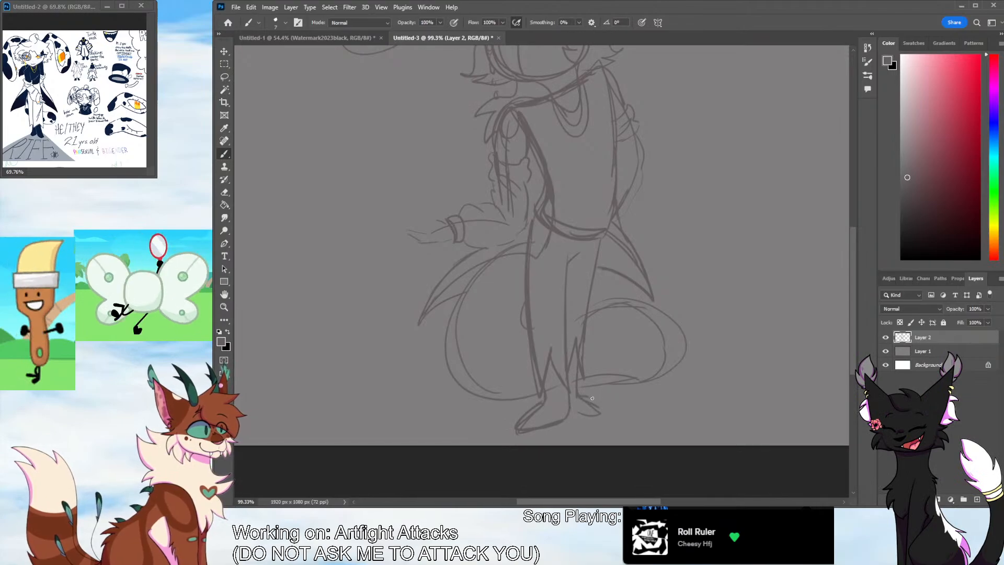
pyautogui.moveTo(586, 414)
pyautogui.mouseDown()
pyautogui.moveTo(570, 409)
pyautogui.moveTo(603, 409)
pyautogui.moveTo(570, 410)
pyautogui.mouseUp()
pyautogui.hotkey('ctrl', 'z')
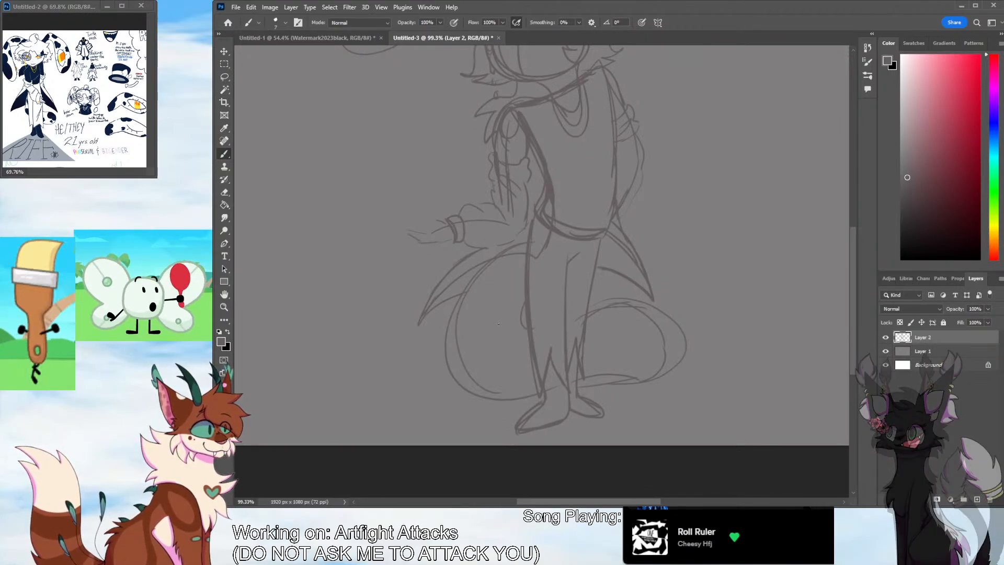
pyautogui.moveTo(497, 257)
pyautogui.mouseDown()
pyautogui.moveTo(437, 366)
pyautogui.moveTo(489, 398)
pyautogui.mouseUp()
pyautogui.moveTo(587, 313)
pyautogui.mouseDown()
pyautogui.moveTo(662, 385)
pyautogui.moveTo(600, 378)
pyautogui.mouseUp()
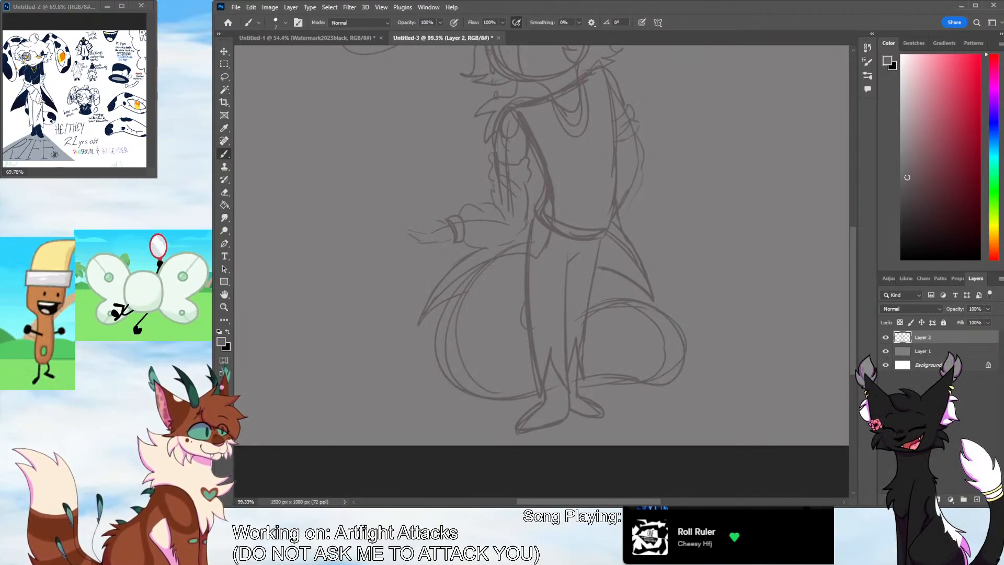
# Redraw the long drooping ear with bolder outlines, including its folded upper part, pointed tip and inner oval marking
pyautogui.click(224, 307)
pyautogui.moveTo(601, 258); pyautogui.dragTo(502, 303)
pyautogui.moveTo(852, 286); pyautogui.dragTo(847, 254)
pyautogui.moveTo(661, 312); pyautogui.dragTo(681, 291)
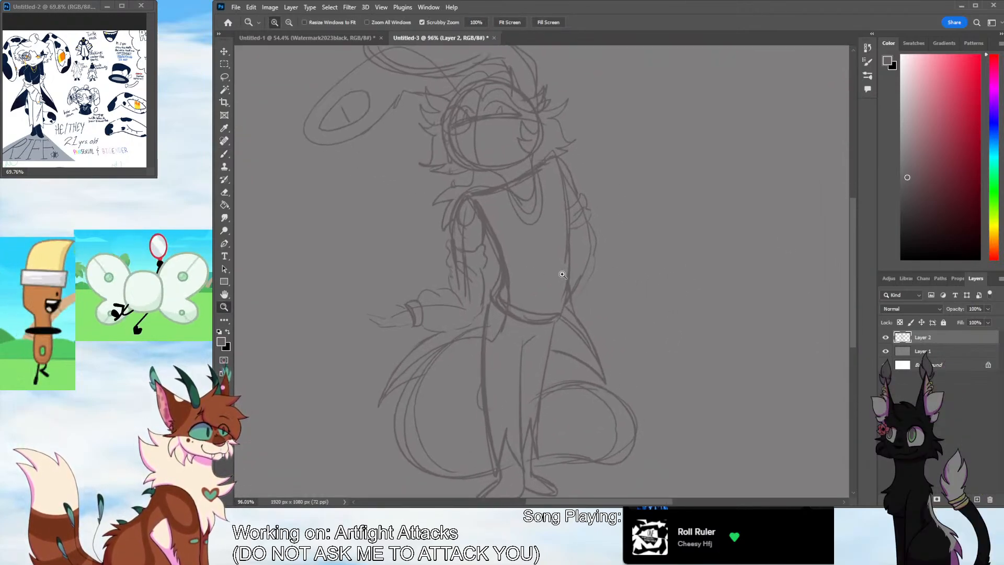
pyautogui.scroll(3, 837, 289)
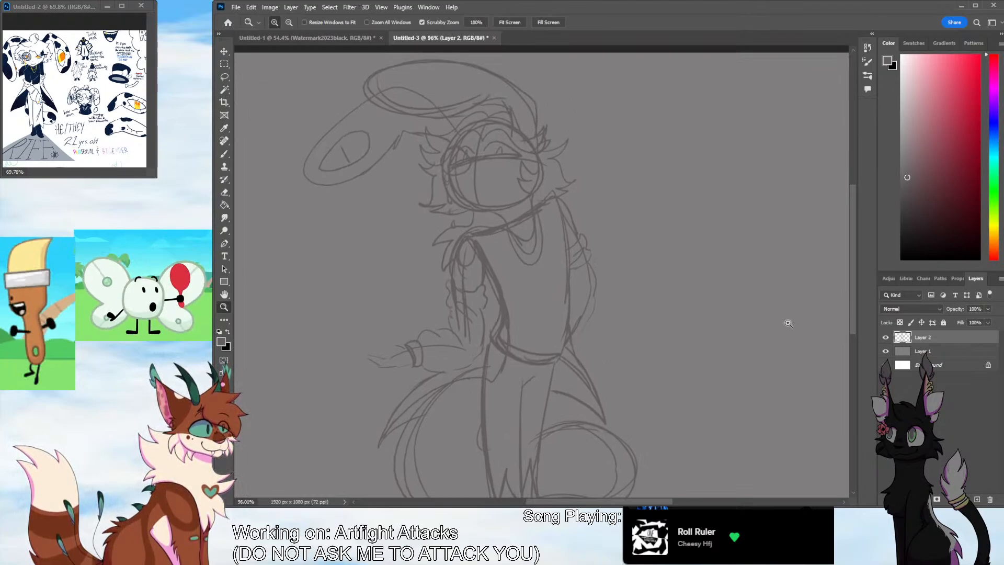
pyautogui.click(224, 154)
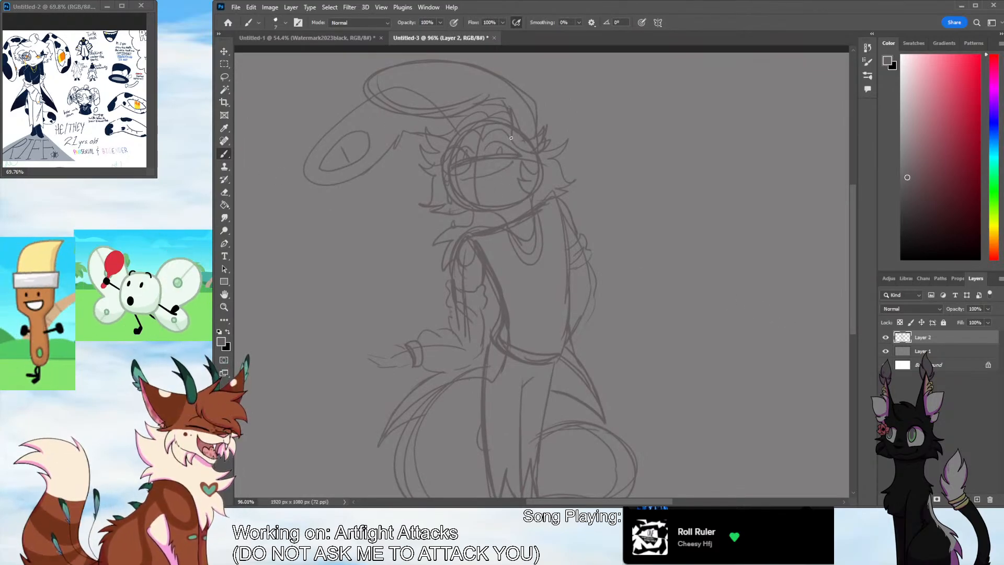
pyautogui.moveTo(491, 117); pyautogui.dragTo(448, 116)
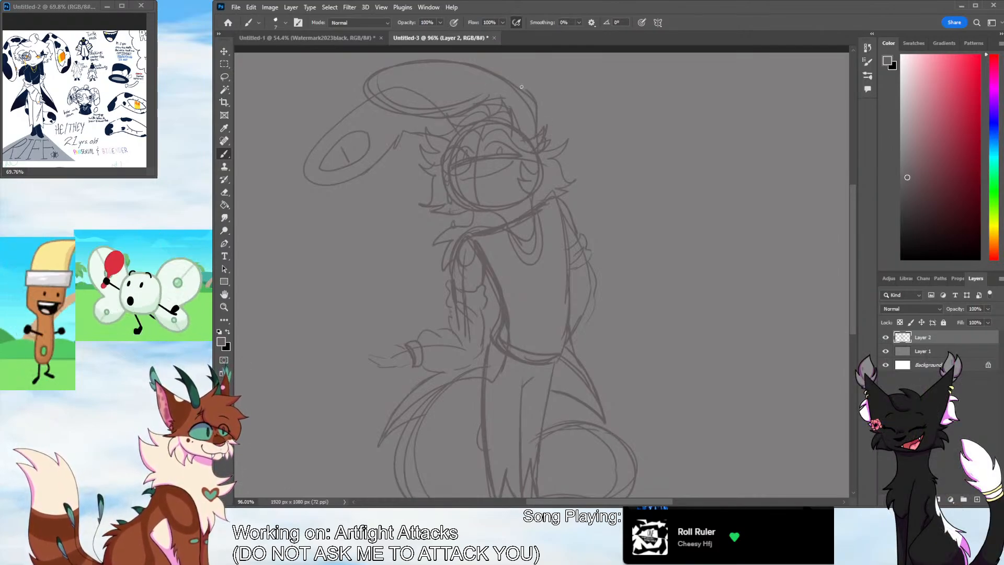
pyautogui.moveTo(522, 86)
pyautogui.mouseDown()
pyautogui.moveTo(372, 79)
pyautogui.moveTo(443, 117)
pyautogui.mouseUp()
pyautogui.moveTo(366, 101)
pyautogui.mouseDown()
pyautogui.moveTo(300, 182)
pyautogui.moveTo(407, 139)
pyautogui.mouseUp()
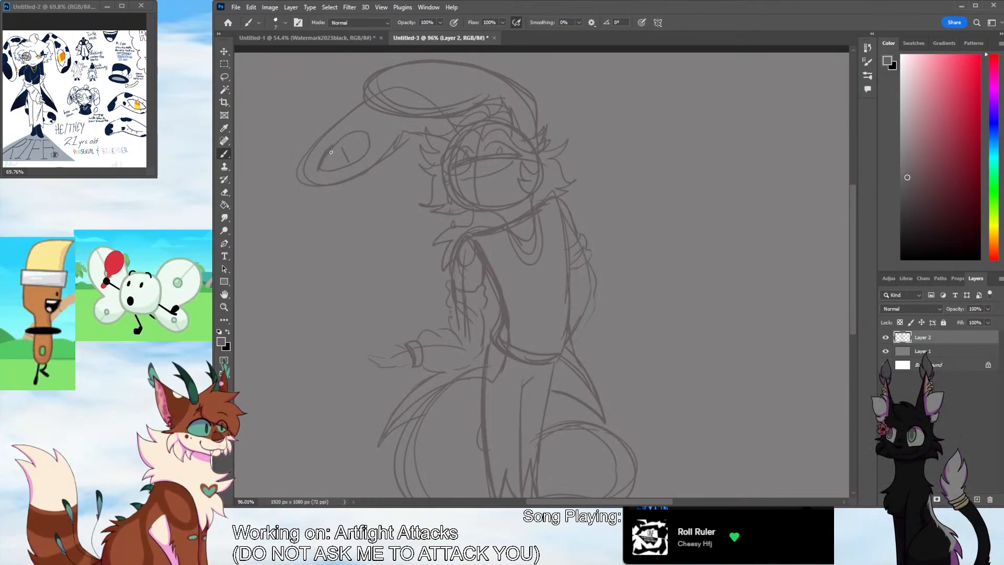
pyautogui.moveTo(349, 134); pyautogui.dragTo(331, 145)
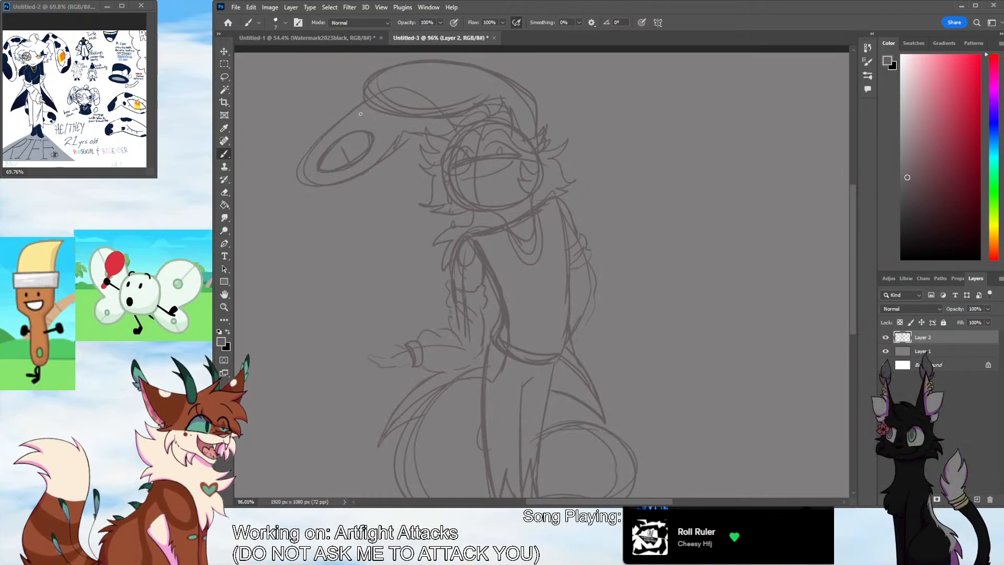
pyautogui.moveTo(365, 100)
pyautogui.mouseDown()
pyautogui.moveTo(316, 141)
pyautogui.moveTo(312, 181)
pyautogui.moveTo(370, 163)
pyautogui.moveTo(397, 141)
pyautogui.mouseUp()
pyautogui.moveTo(337, 118)
pyautogui.mouseDown()
pyautogui.moveTo(312, 139)
pyautogui.moveTo(383, 155)
pyautogui.moveTo(450, 128)
pyautogui.mouseUp()
# Erase the overlapping construction lines where the drooping ear folds over near the head
pyautogui.press('e')
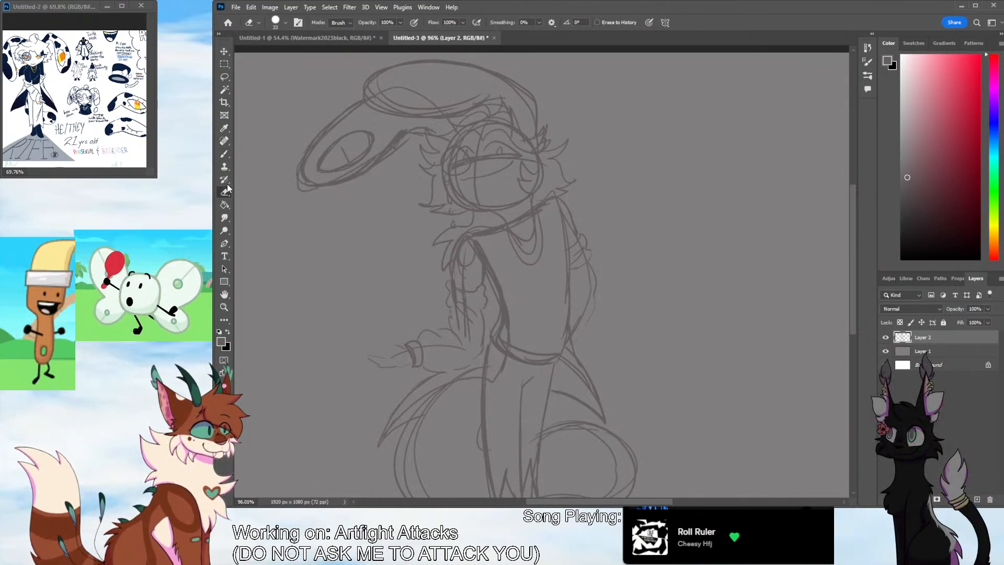
pyautogui.moveTo(376, 100)
pyautogui.mouseDown()
pyautogui.moveTo(387, 91)
pyautogui.moveTo(446, 102)
pyautogui.moveTo(429, 109)
pyautogui.moveTo(463, 94)
pyautogui.moveTo(468, 103)
pyautogui.moveTo(489, 97)
pyautogui.moveTo(490, 122)
pyautogui.moveTo(453, 129)
pyautogui.mouseUp()
pyautogui.press('b')
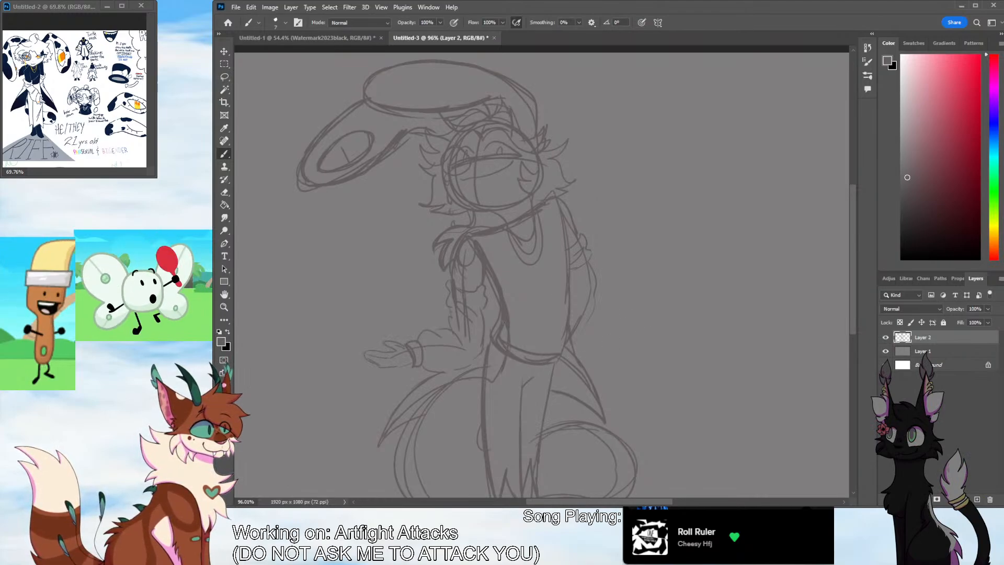
# Examine the proportions of the whole standing figure on the canvas
pyautogui.press('z')
pyautogui.moveTo(572, 244); pyautogui.dragTo(528, 298)
pyautogui.moveTo(608, 294)
pyautogui.mouseDown()
pyautogui.moveTo(632, 300)
pyautogui.moveTo(596, 314)
pyautogui.mouseUp()
pyautogui.moveTo(853, 289); pyautogui.dragTo(854, 266)
pyautogui.moveTo(651, 501); pyautogui.dragTo(687, 501)
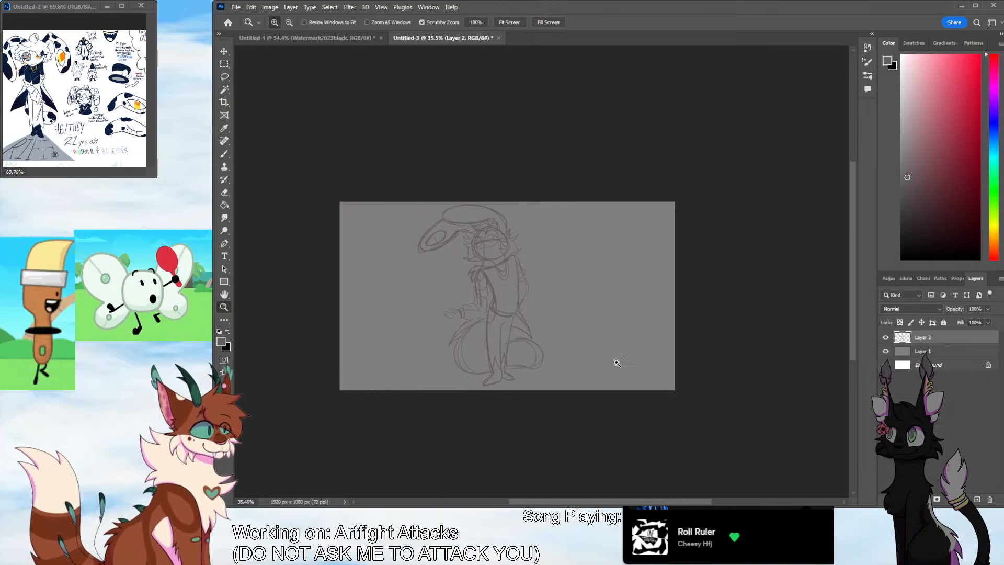
pyautogui.moveTo(522, 350)
pyautogui.mouseDown()
pyautogui.moveTo(536, 337)
pyautogui.moveTo(581, 331)
pyautogui.mouseUp()
pyautogui.press('b')
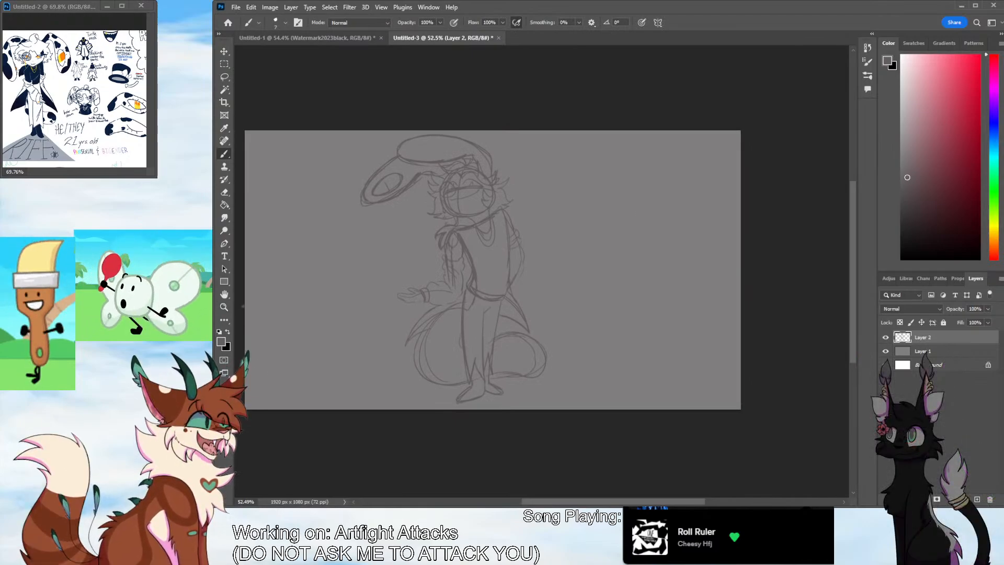
pyautogui.press('z')
pyautogui.moveTo(498, 314); pyautogui.dragTo(519, 303)
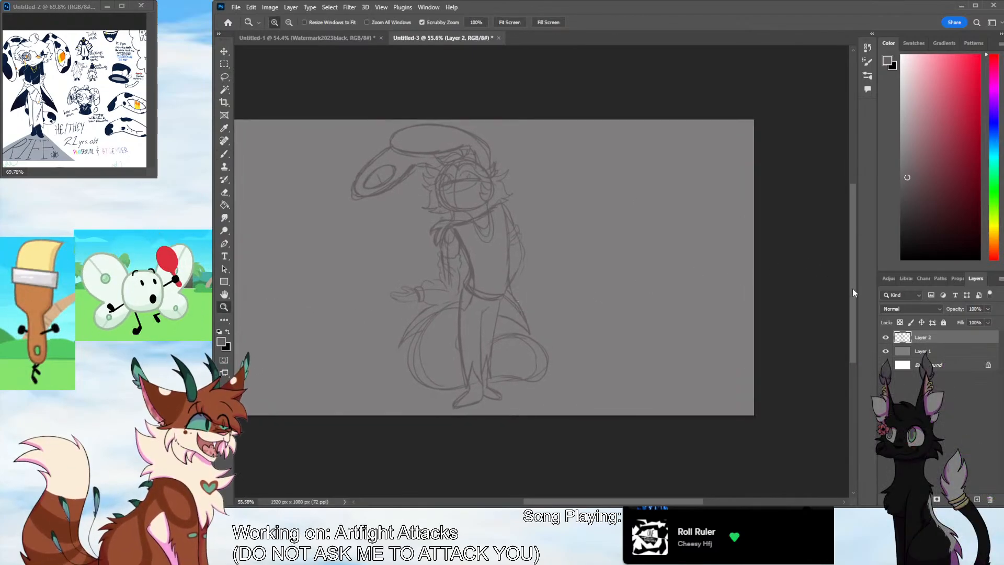
# Select the head together with its drooping ear and scale it down to 94.64%
pyautogui.scroll(1, 853, 292)
pyautogui.press('l')
pyautogui.moveTo(350, 183)
pyautogui.mouseDown()
pyautogui.moveTo(339, 240)
pyautogui.moveTo(412, 273)
pyautogui.moveTo(424, 265)
pyautogui.mouseUp()
pyautogui.moveTo(475, 243)
pyautogui.mouseDown()
pyautogui.moveTo(495, 241)
pyautogui.moveTo(410, 149)
pyautogui.moveTo(321, 222)
pyautogui.mouseUp()
pyautogui.press('v')
pyautogui.moveTo(530, 149); pyautogui.dragTo(526, 152)
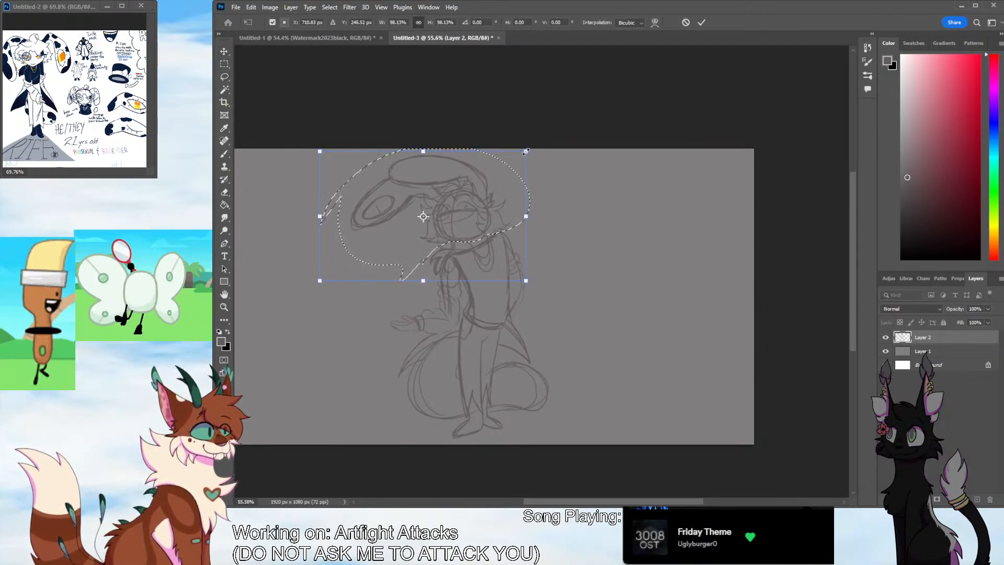
pyautogui.moveTo(486, 207); pyautogui.dragTo(496, 203)
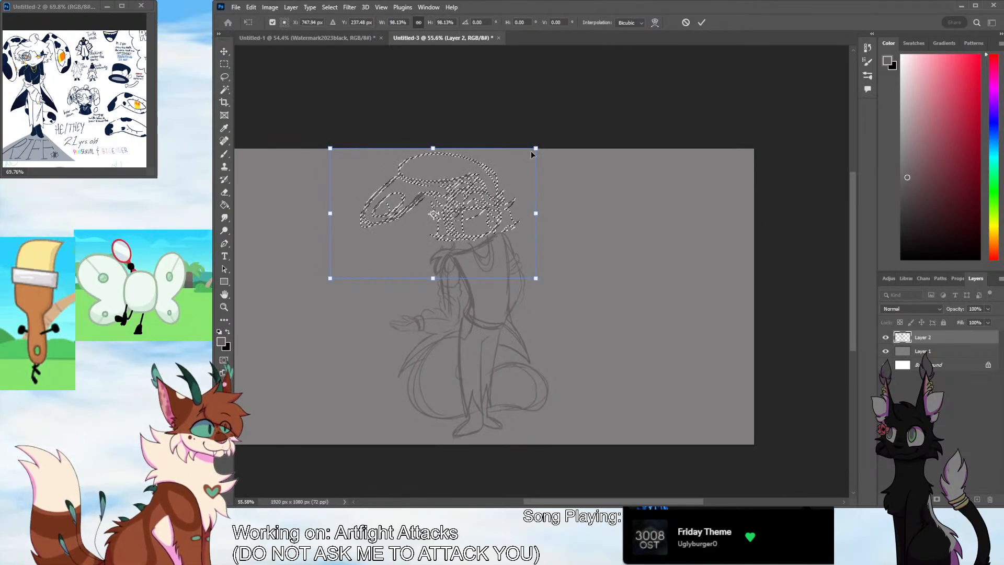
pyautogui.moveTo(535, 148); pyautogui.dragTo(529, 155)
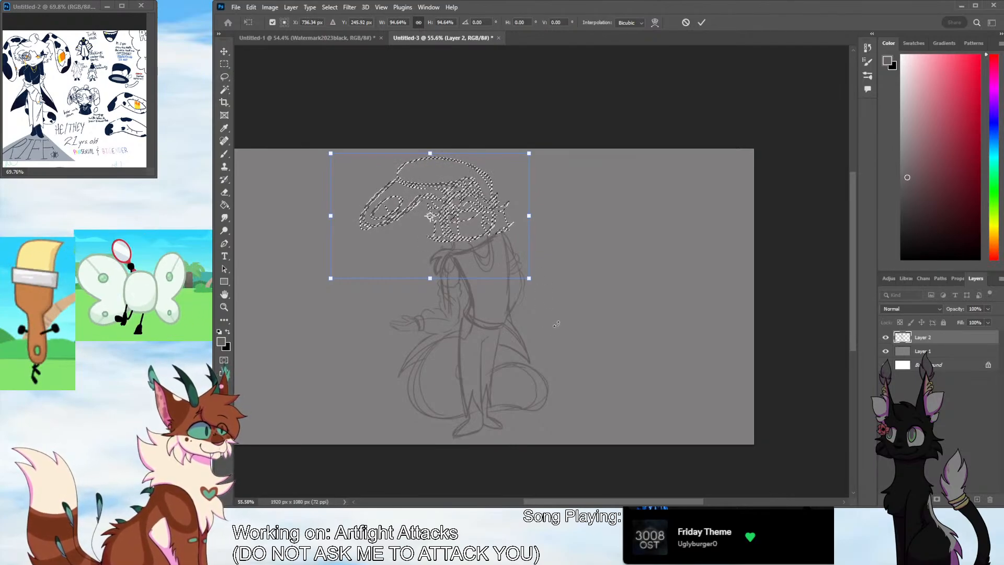
# Nudge the scaled head slightly right and down onto the neck, apply the transform and deselect
pyautogui.press('Right')
pyautogui.press('Right')
pyautogui.press('Right')
pyautogui.press('Right')
pyautogui.press('Right')
pyautogui.press('Right')
pyautogui.press('Right')
pyautogui.press('Right')
pyautogui.press('Down')
pyautogui.press('Down')
pyautogui.press('Down')
pyautogui.press('Down')
pyautogui.press('Down')
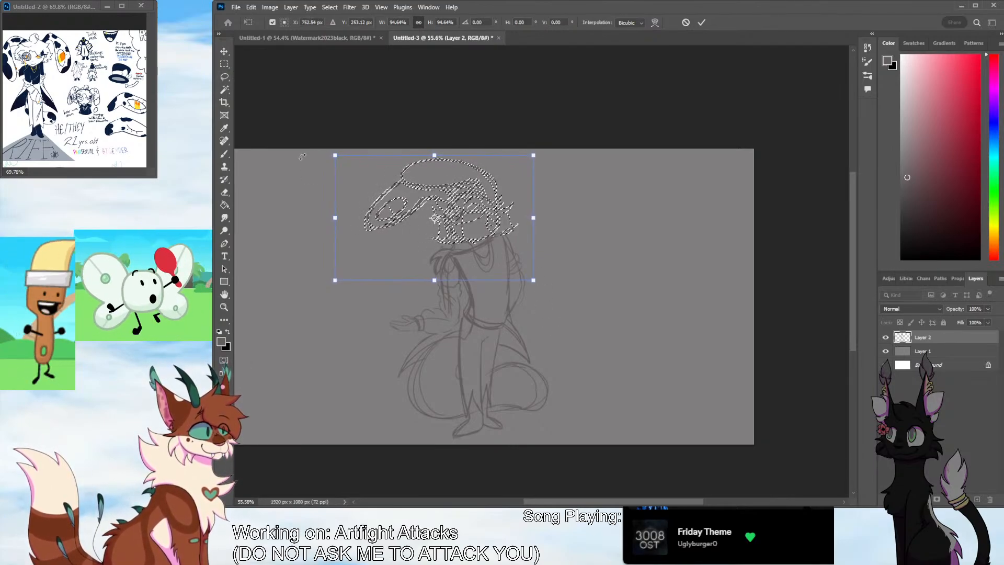
pyautogui.click(224, 77)
pyautogui.click(280, 241)
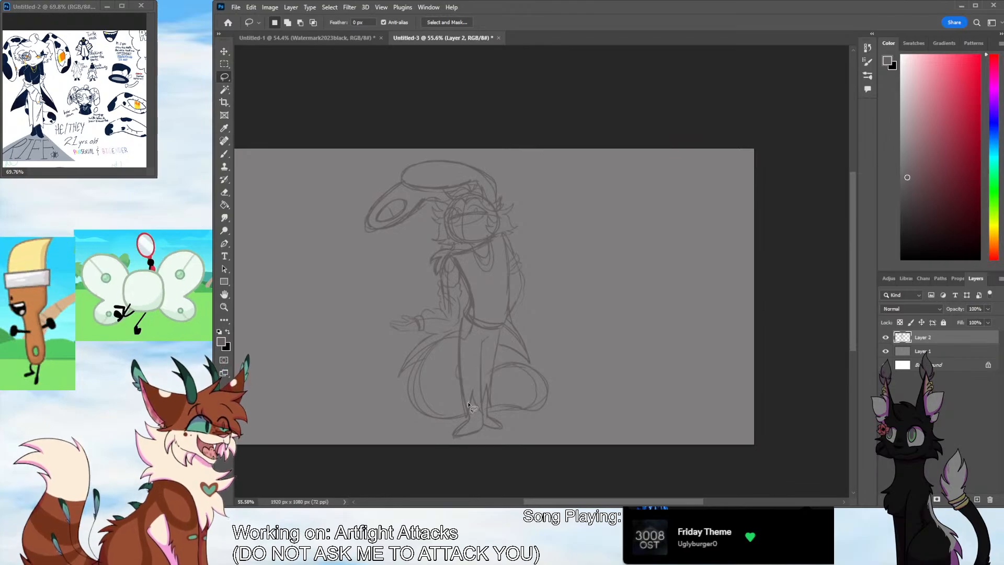
# Select the outstretched hand and forearm, rotate them 7.58° to meet the upper arm, apply the transform and deselect
pyautogui.moveTo(405, 302)
pyautogui.mouseDown()
pyautogui.moveTo(411, 335)
pyautogui.moveTo(459, 323)
pyautogui.moveTo(411, 303)
pyautogui.moveTo(480, 306)
pyautogui.mouseUp()
pyautogui.press('v')
pyautogui.moveTo(425, 324); pyautogui.dragTo(425, 312)
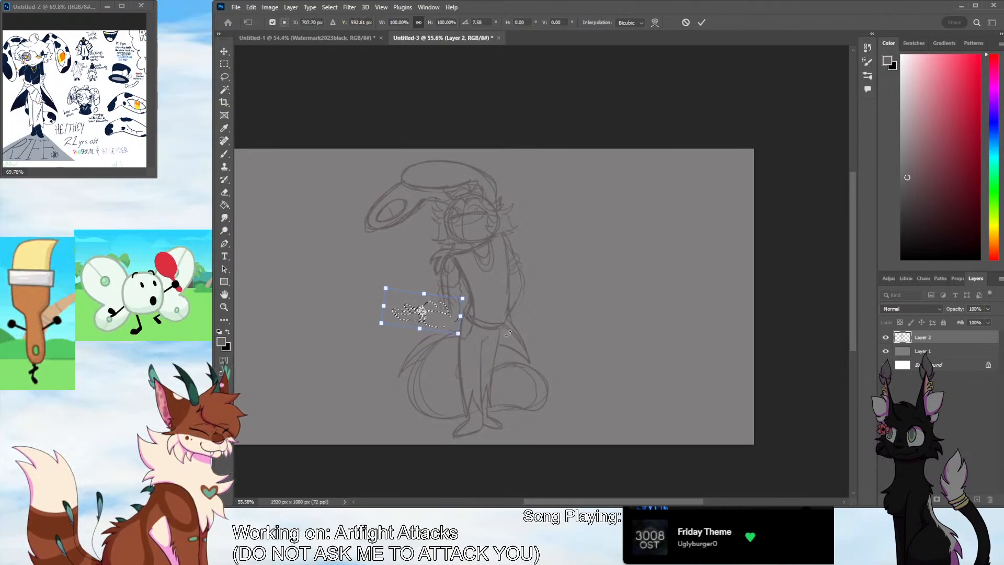
pyautogui.press('Return')
pyautogui.hotkey('ctrl', 'd')
pyautogui.press('l')
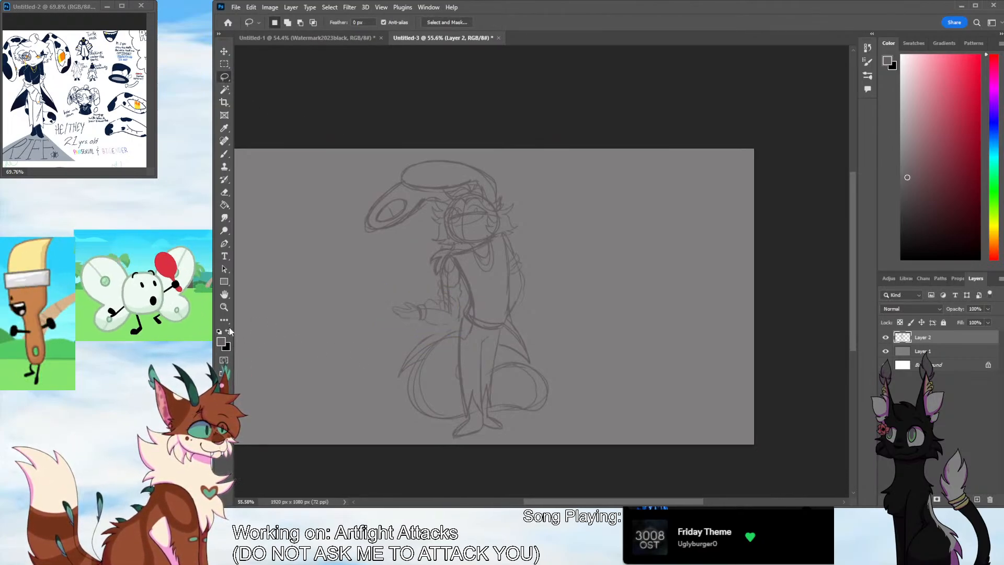
# Touch up the tail outline beside the leg and erase the pointed collar tufts over the shoulder
pyautogui.press('z')
pyautogui.moveTo(539, 308)
pyautogui.mouseDown()
pyautogui.moveTo(552, 288)
pyautogui.moveTo(540, 315)
pyautogui.mouseUp()
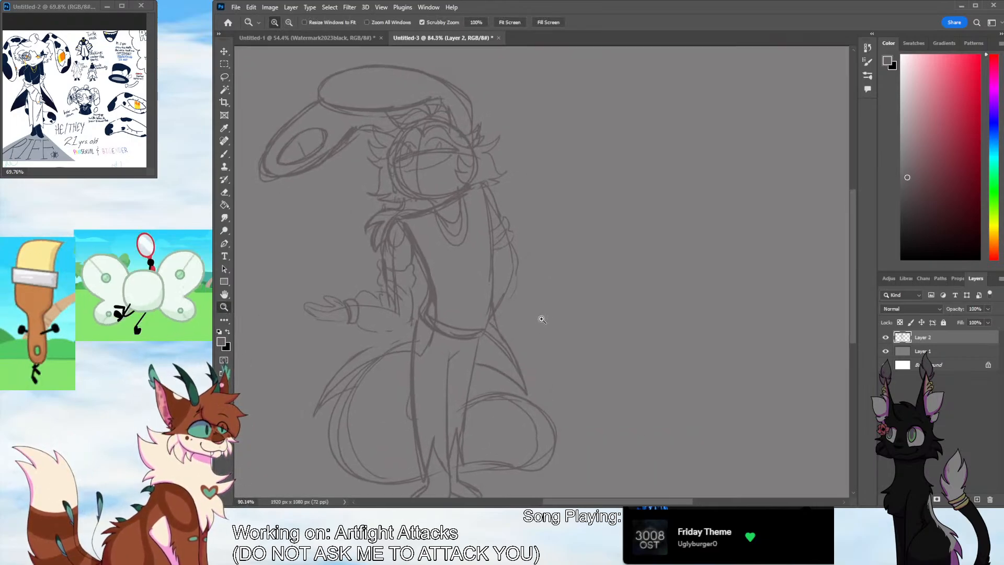
pyautogui.press('b')
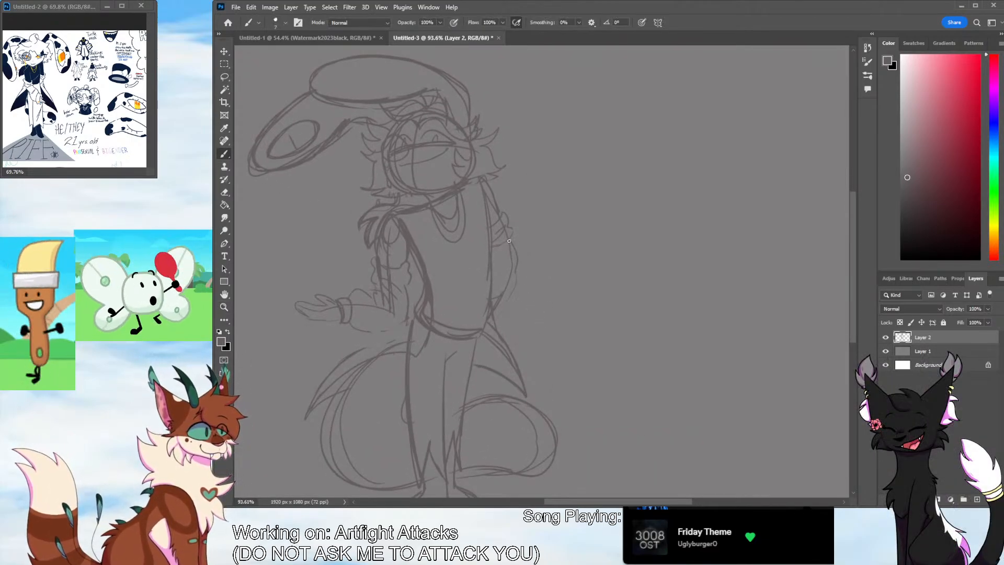
pyautogui.click(224, 306)
pyautogui.moveTo(544, 262); pyautogui.dragTo(518, 293)
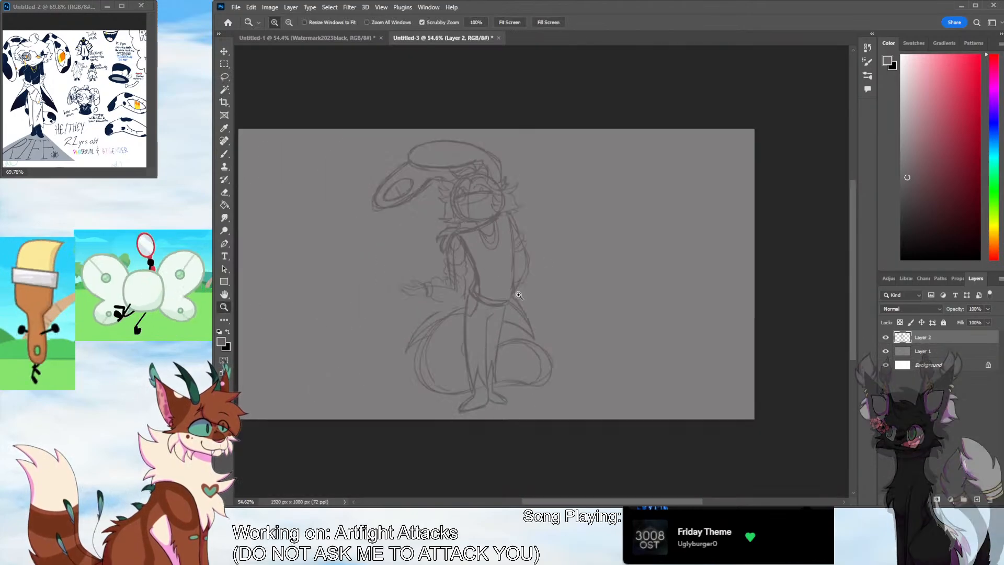
pyautogui.press('b')
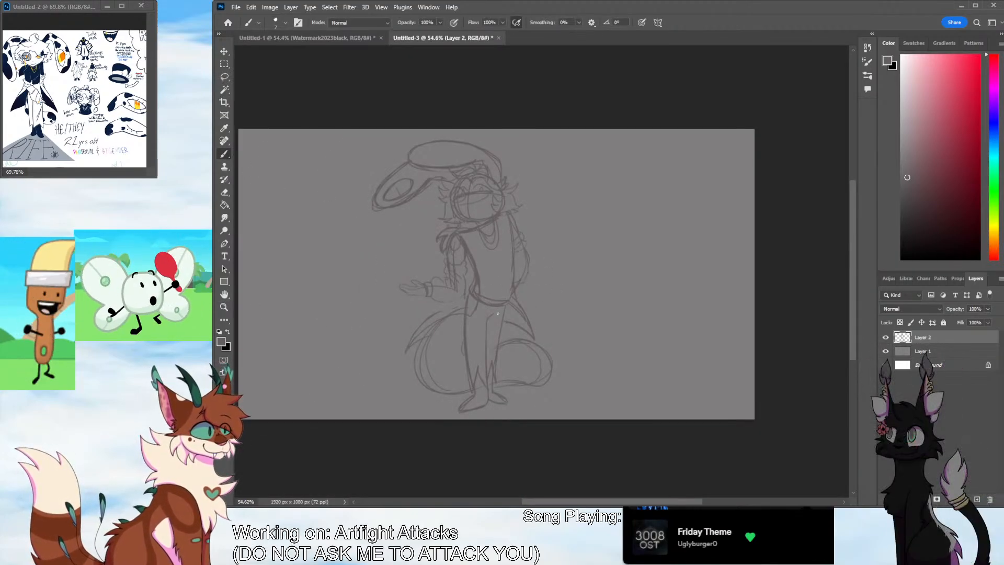
pyautogui.moveTo(423, 333); pyautogui.dragTo(432, 390)
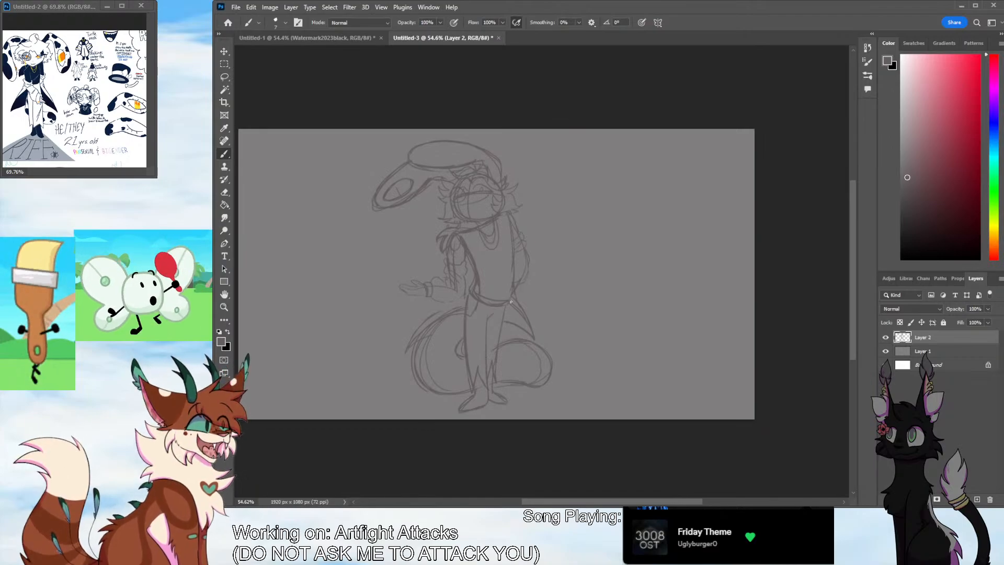
pyautogui.press('e')
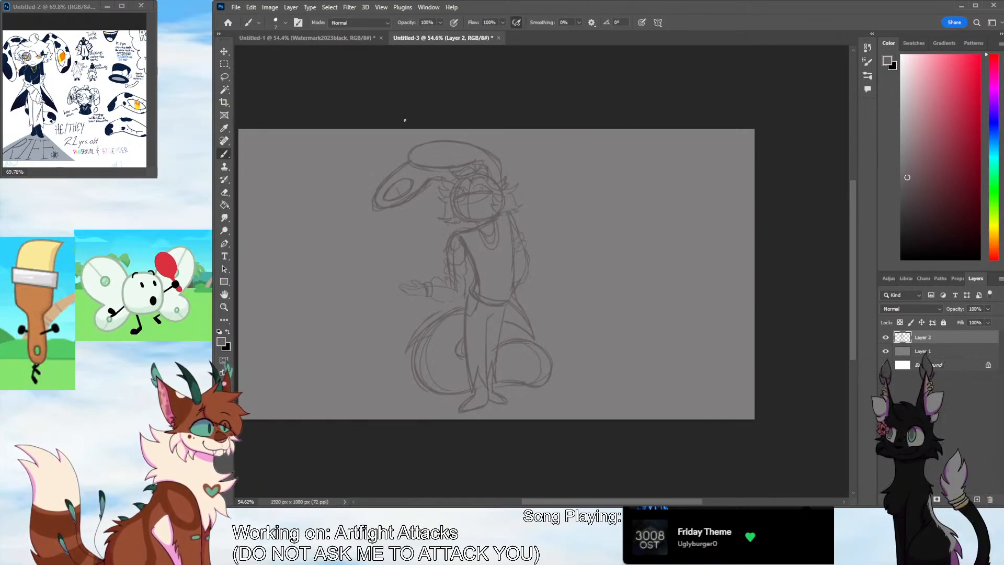
pyautogui.press('b')
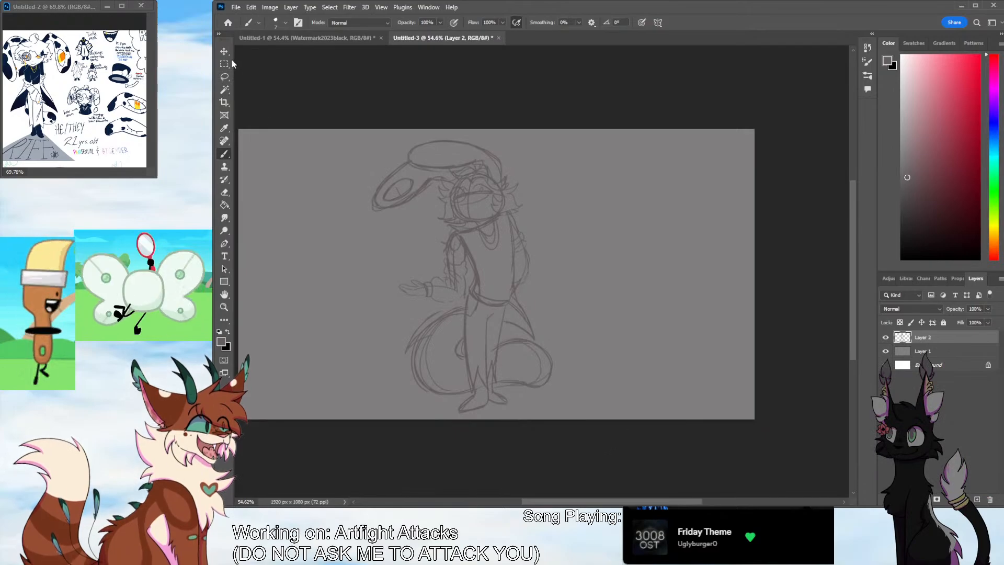
# Select the whole upper body down to the waist, scale it down slightly, reposition it over the hips and deselect
pyautogui.press('l')
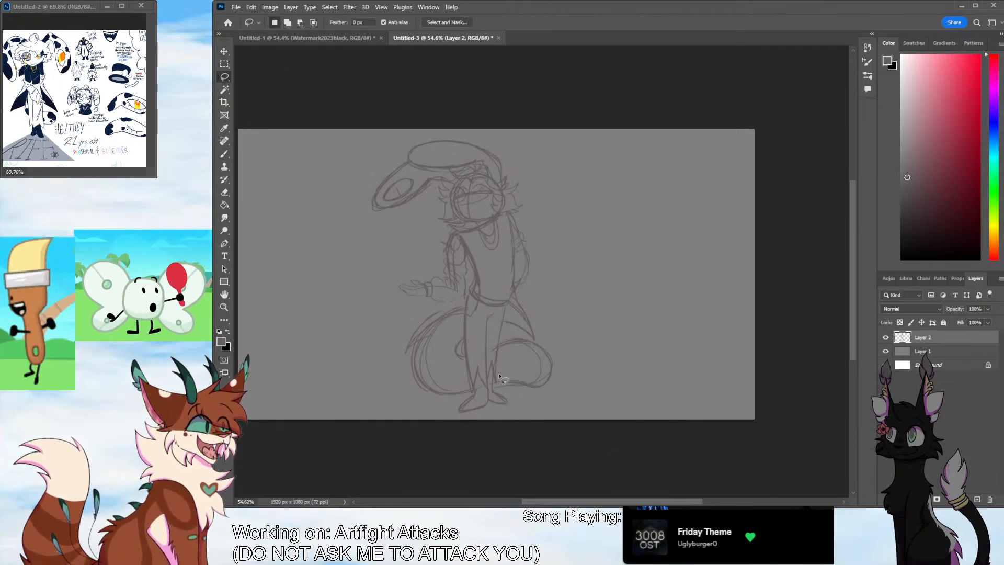
pyautogui.moveTo(388, 285)
pyautogui.mouseDown()
pyautogui.moveTo(403, 308)
pyautogui.moveTo(461, 304)
pyautogui.moveTo(466, 293)
pyautogui.moveTo(506, 305)
pyautogui.moveTo(564, 260)
pyautogui.moveTo(432, 121)
pyautogui.moveTo(368, 295)
pyautogui.mouseUp()
pyautogui.press('v')
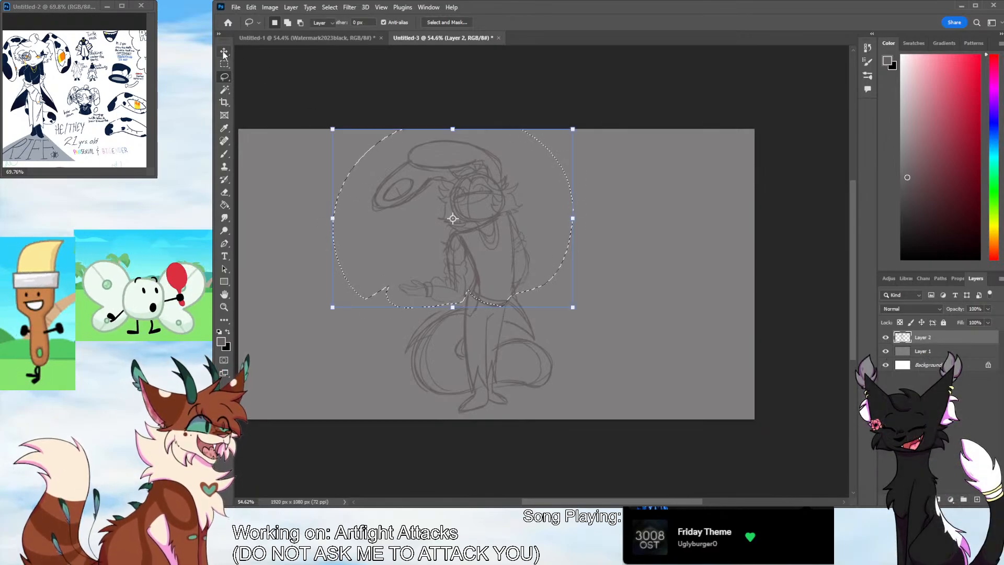
pyautogui.moveTo(575, 129); pyautogui.dragTo(564, 137)
pyautogui.moveTo(503, 199); pyautogui.dragTo(512, 191)
pyautogui.click(224, 77)
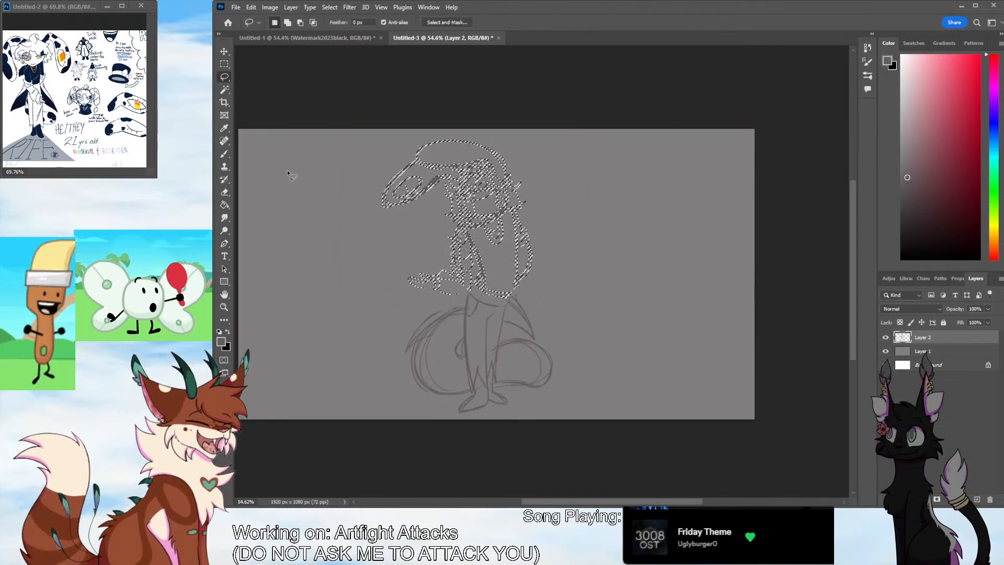
pyautogui.click(319, 175)
# Erase the old waistline and redraw the shirt hem and coat edges where the torso meets the legs
pyautogui.press('b')
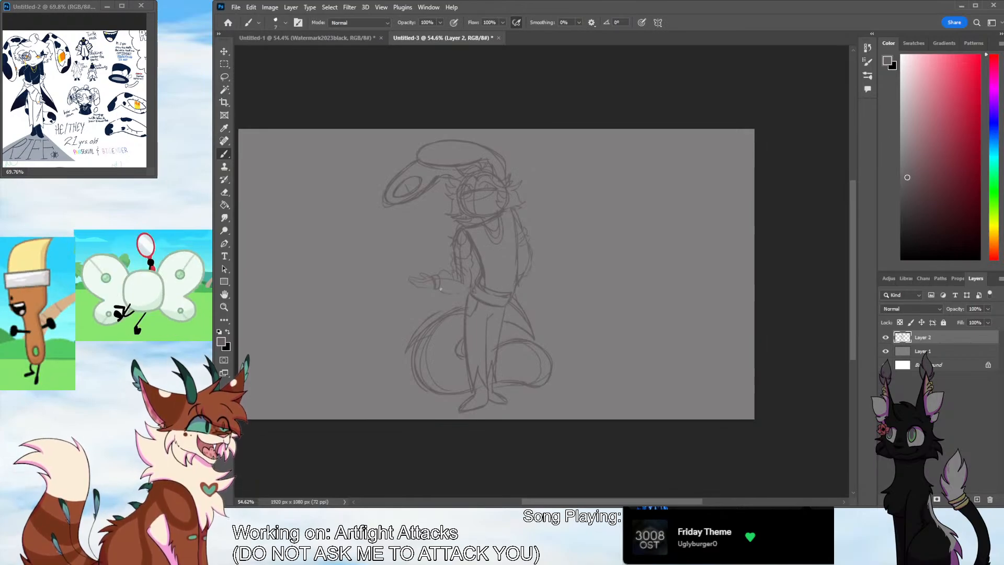
pyautogui.click(224, 192)
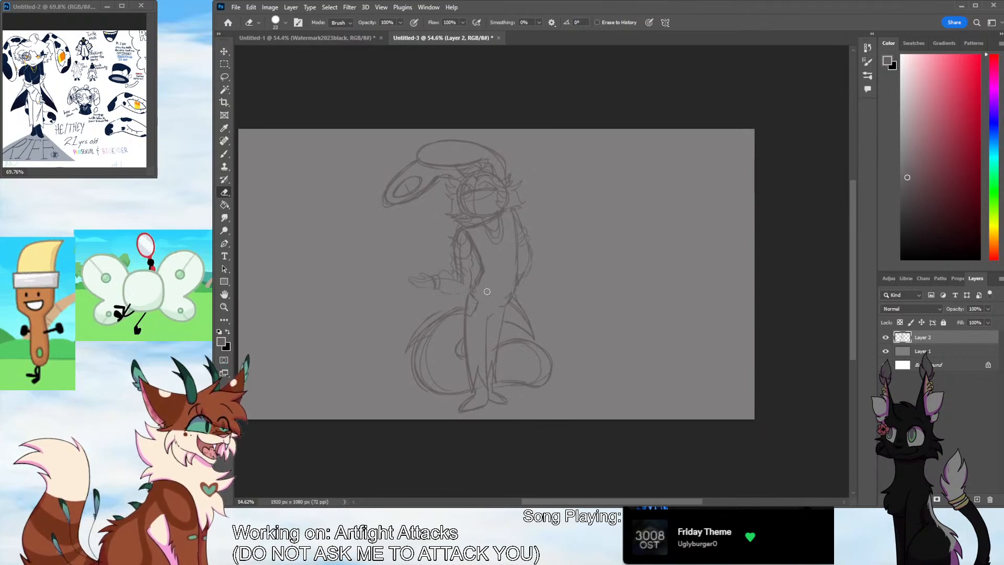
pyautogui.click(224, 153)
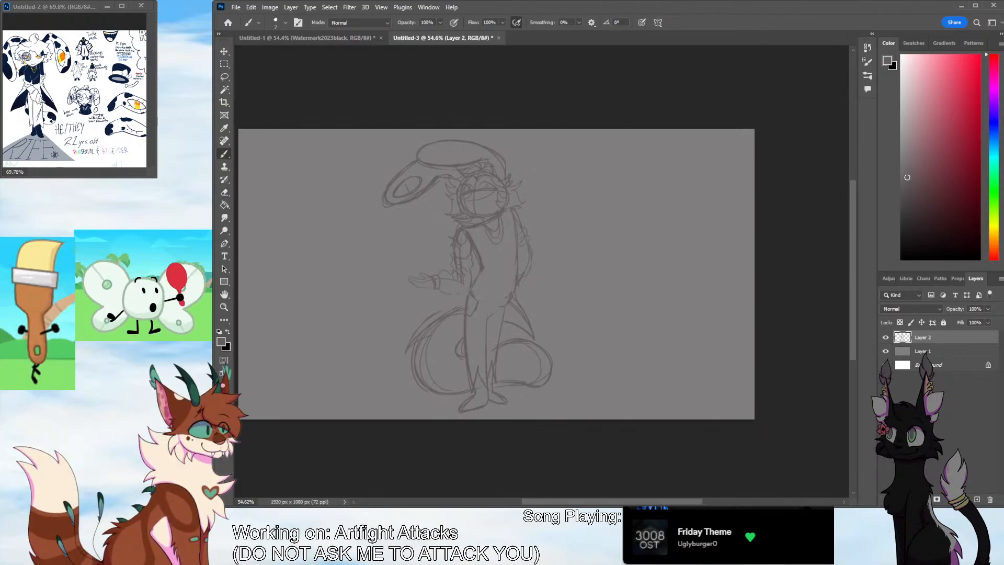
pyautogui.moveTo(474, 285); pyautogui.dragTo(512, 301)
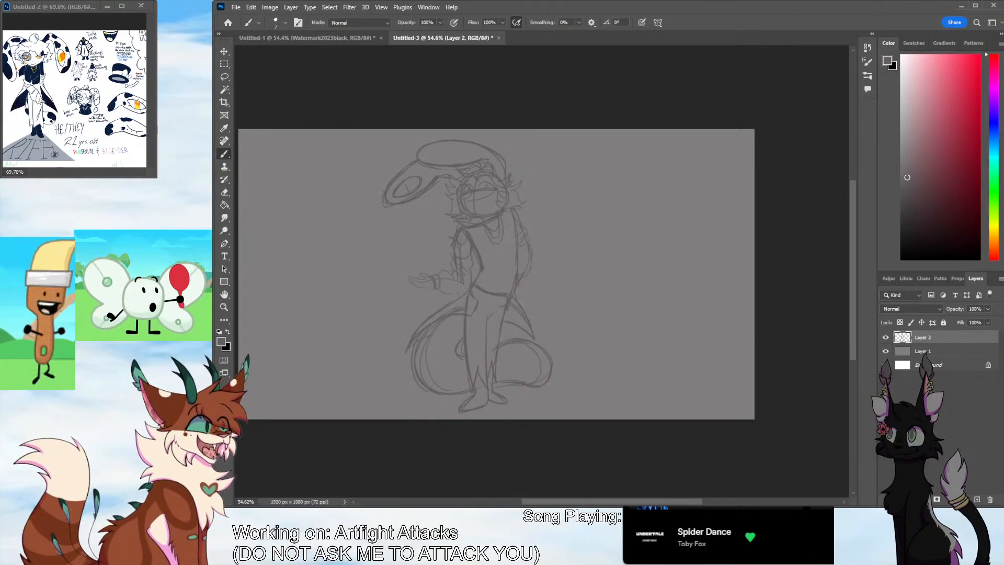
pyautogui.moveTo(481, 271); pyautogui.dragTo(479, 286)
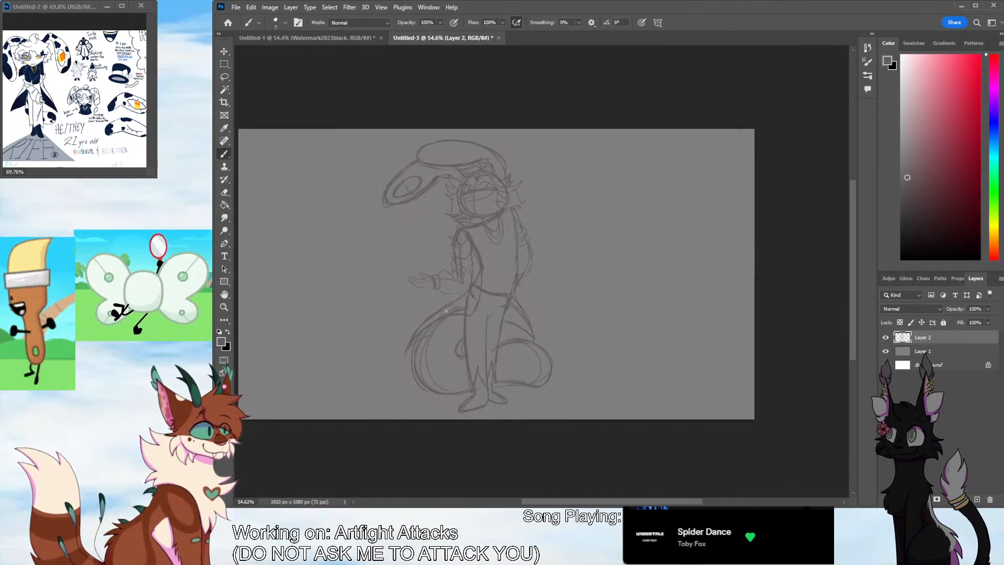
pyautogui.moveTo(517, 264); pyautogui.dragTo(530, 324)
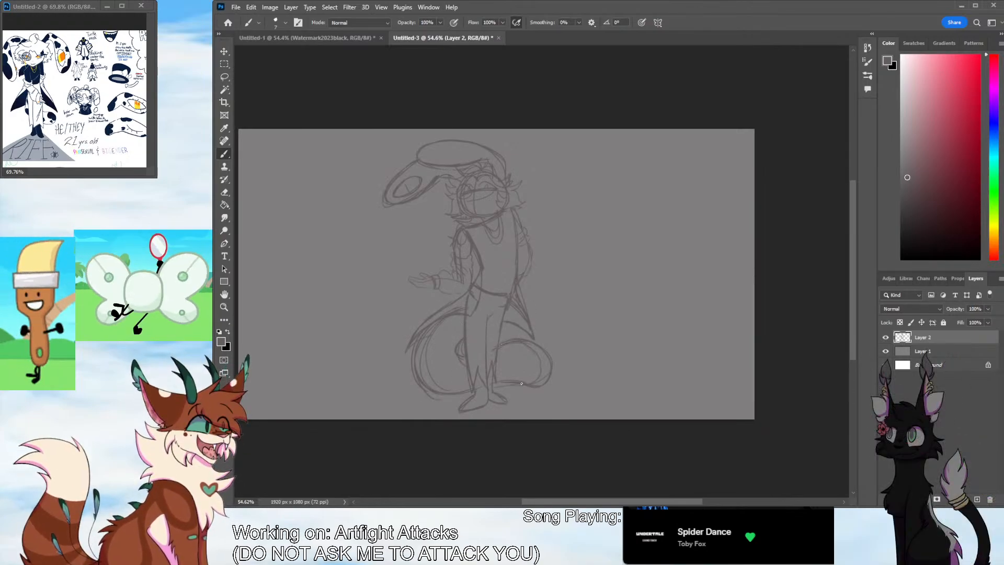
# Crop the canvas in from both sides to 713 px wide around the figure, keeping the 1080 px height
pyautogui.press('c')
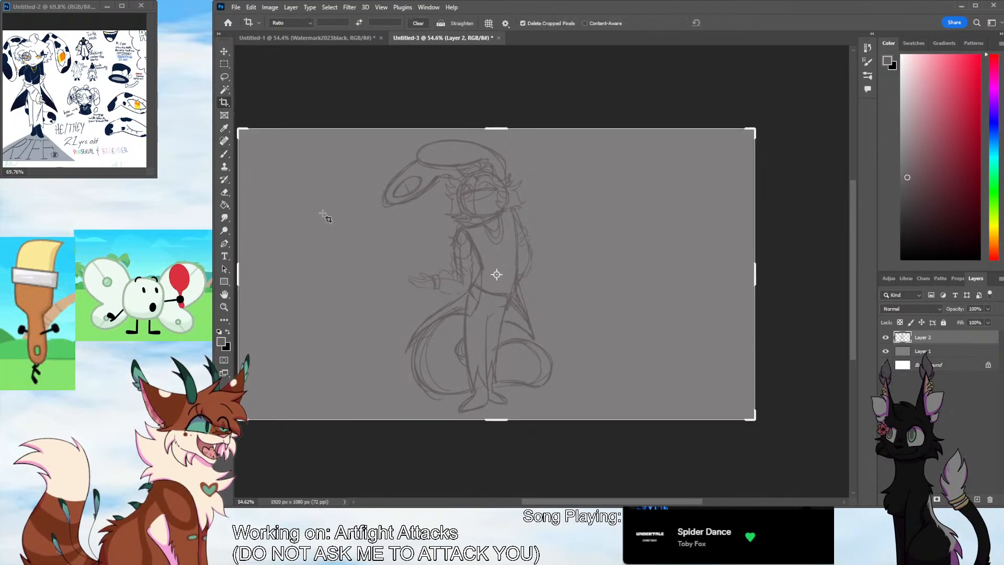
pyautogui.moveTo(753, 274); pyautogui.dragTo(661, 276)
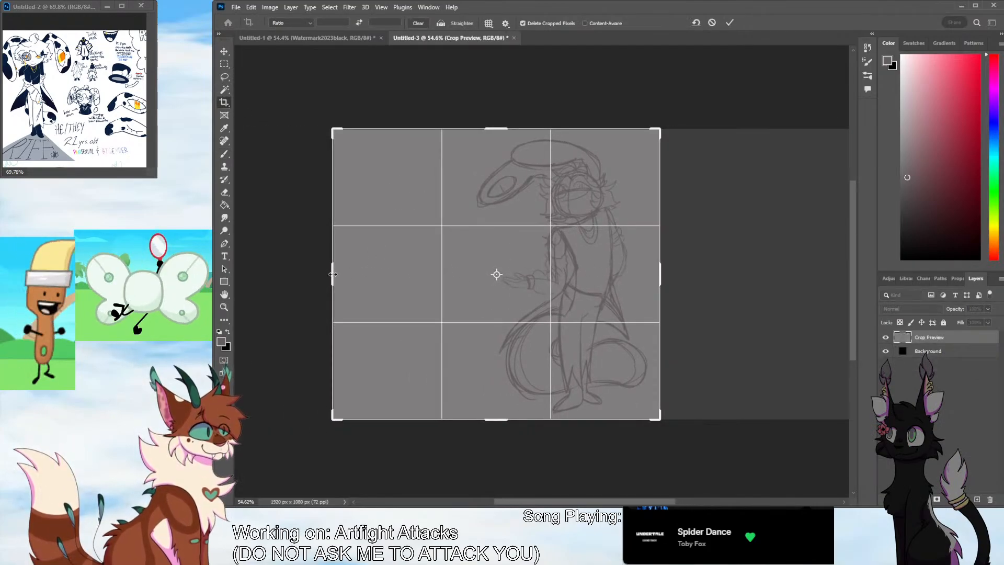
pyautogui.moveTo(330, 274); pyautogui.dragTo(400, 279)
pyautogui.press('Return')
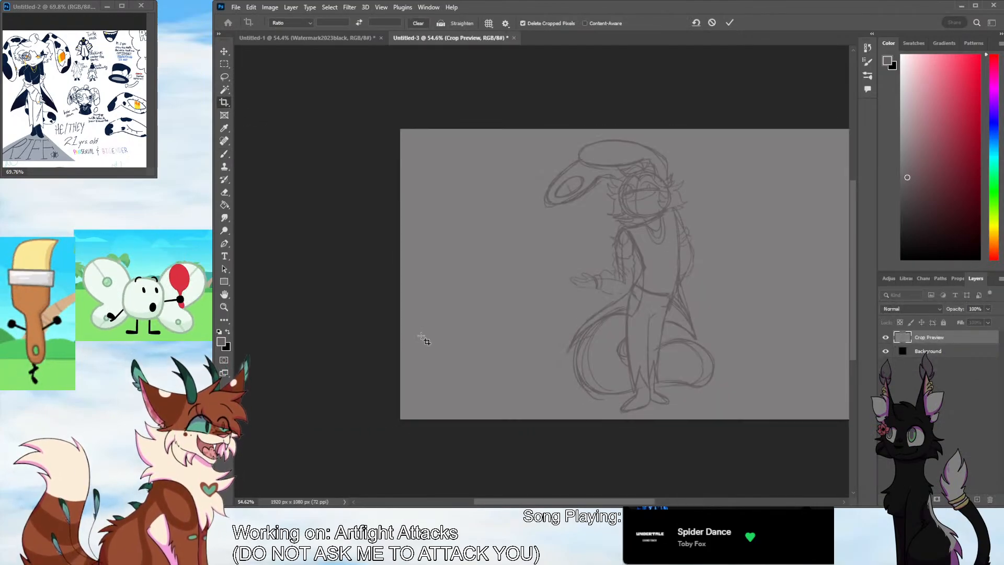
# Lower the sketch layer's opacity to 52% and add a new layer above it with black as the drawing colour
pyautogui.press('z')
pyautogui.moveTo(538, 349); pyautogui.dragTo(690, 320)
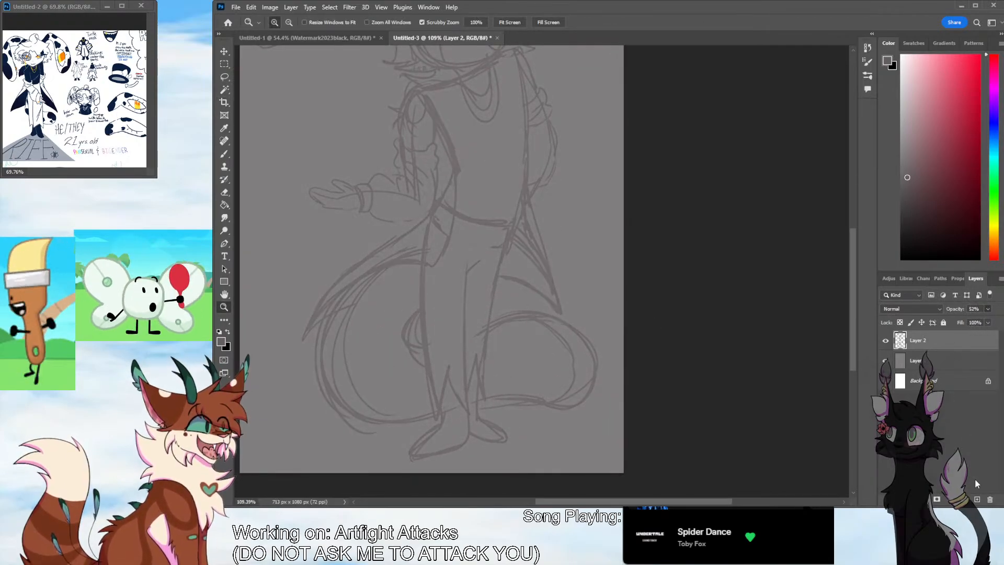
pyautogui.click(977, 499)
pyautogui.press('x')
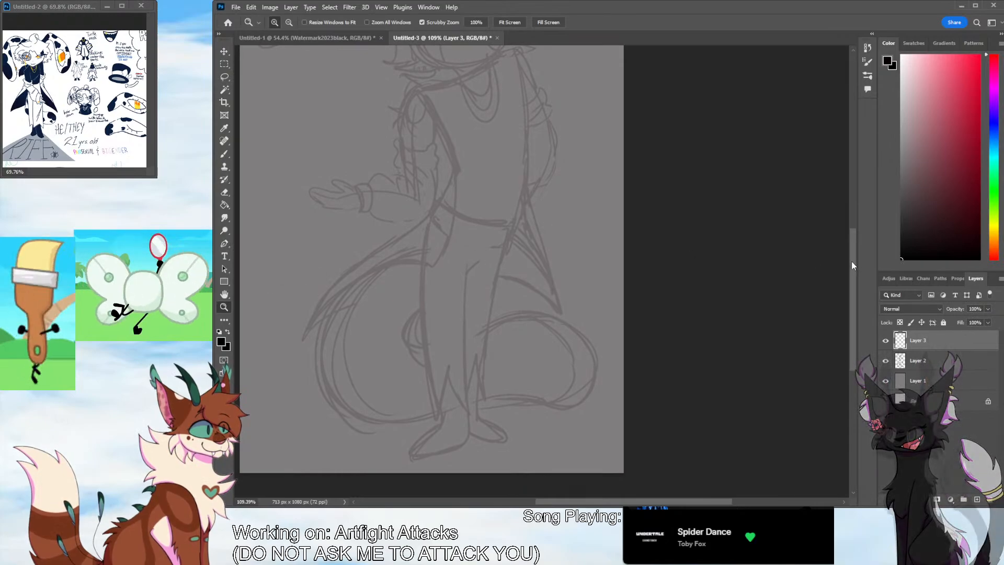
# Ink the front fringe locks over the faded sketch, curling outward to pointed tips on both sides of the centre parting
pyautogui.scroll(5, 851, 261)
pyautogui.hscroll(-3, 852, 256)
pyautogui.moveTo(854, 257); pyautogui.dragTo(853, 234)
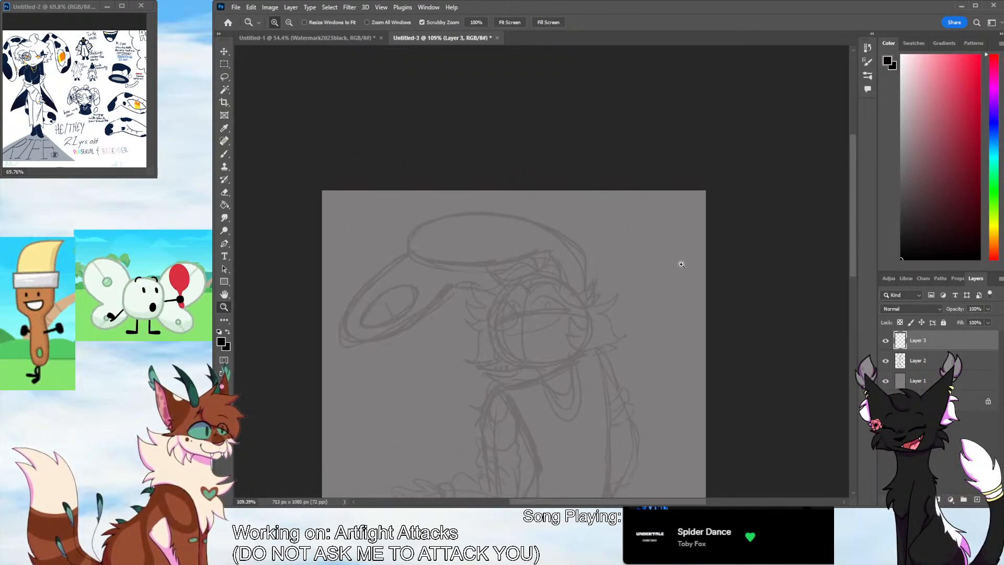
pyautogui.moveTo(525, 301); pyautogui.dragTo(542, 270)
pyautogui.click(224, 154)
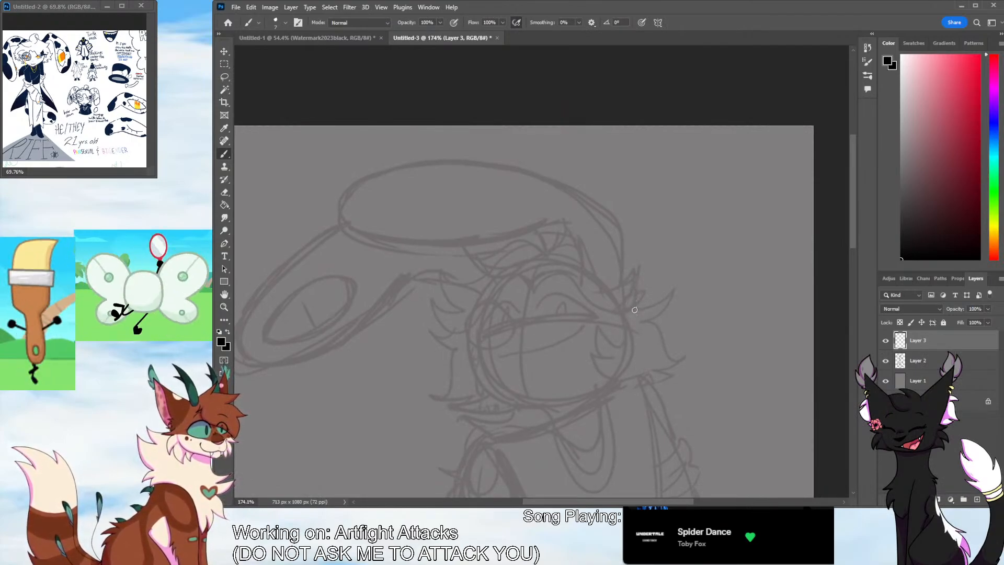
pyautogui.moveTo(548, 253)
pyautogui.mouseDown()
pyautogui.moveTo(572, 246)
pyautogui.moveTo(645, 291)
pyautogui.moveTo(630, 306)
pyautogui.mouseUp()
pyautogui.hotkey('ctrl', 'z')
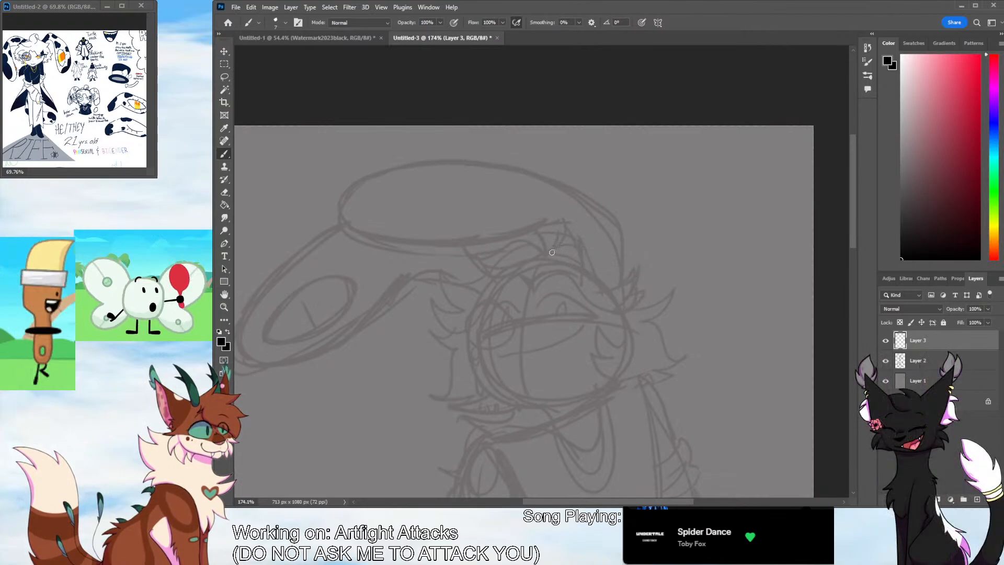
pyautogui.moveTo(529, 285)
pyautogui.mouseDown()
pyautogui.moveTo(564, 276)
pyautogui.moveTo(585, 331)
pyautogui.moveTo(631, 313)
pyautogui.moveTo(593, 277)
pyautogui.mouseUp()
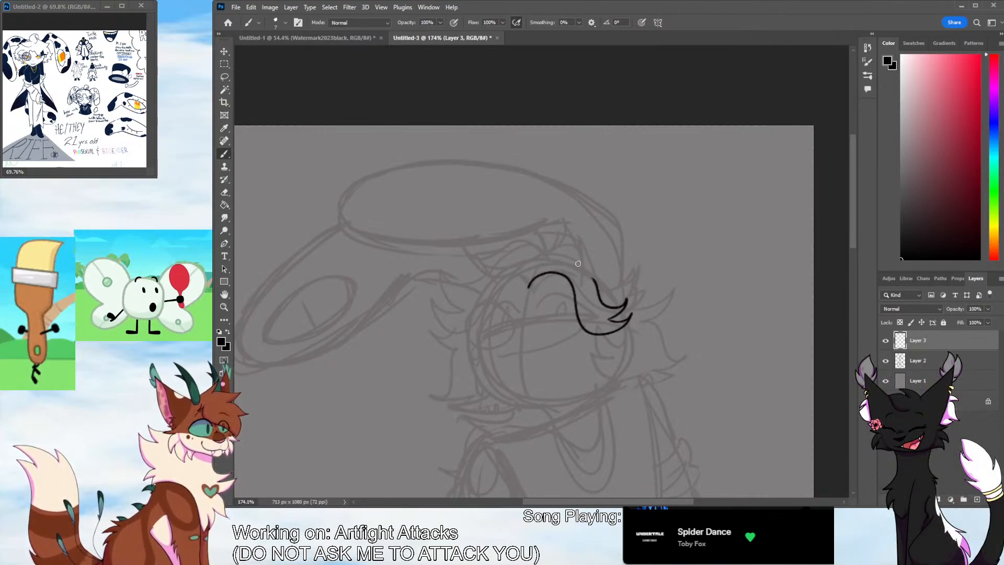
pyautogui.moveTo(529, 286)
pyautogui.mouseDown()
pyautogui.moveTo(547, 263)
pyautogui.moveTo(587, 265)
pyautogui.moveTo(599, 292)
pyautogui.mouseUp()
pyautogui.moveTo(529, 285)
pyautogui.mouseDown()
pyautogui.moveTo(481, 264)
pyautogui.moveTo(445, 267)
pyautogui.mouseUp()
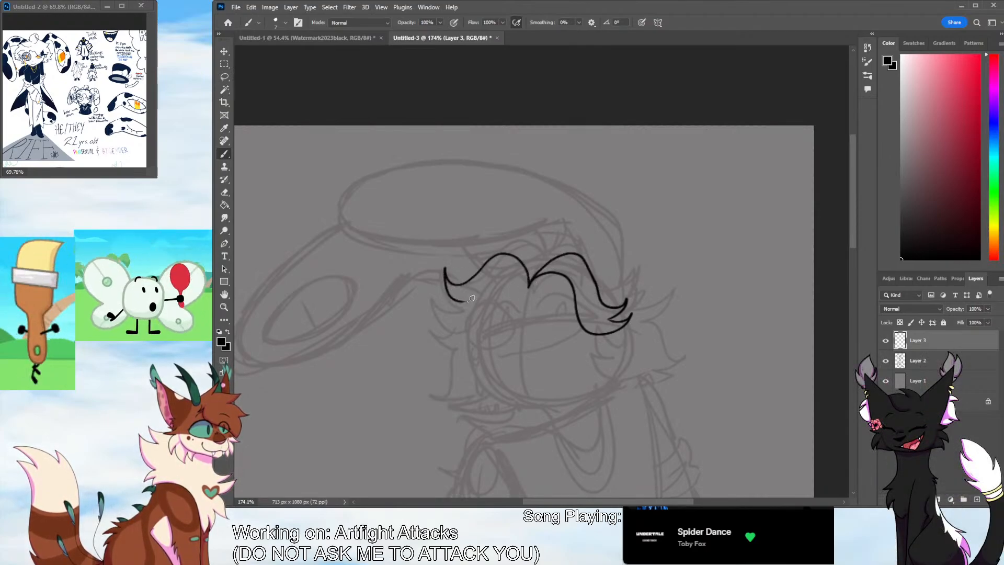
pyautogui.moveTo(464, 302)
pyautogui.mouseDown()
pyautogui.moveTo(437, 298)
pyautogui.moveTo(514, 269)
pyautogui.moveTo(520, 234)
pyautogui.moveTo(437, 303)
pyautogui.mouseUp()
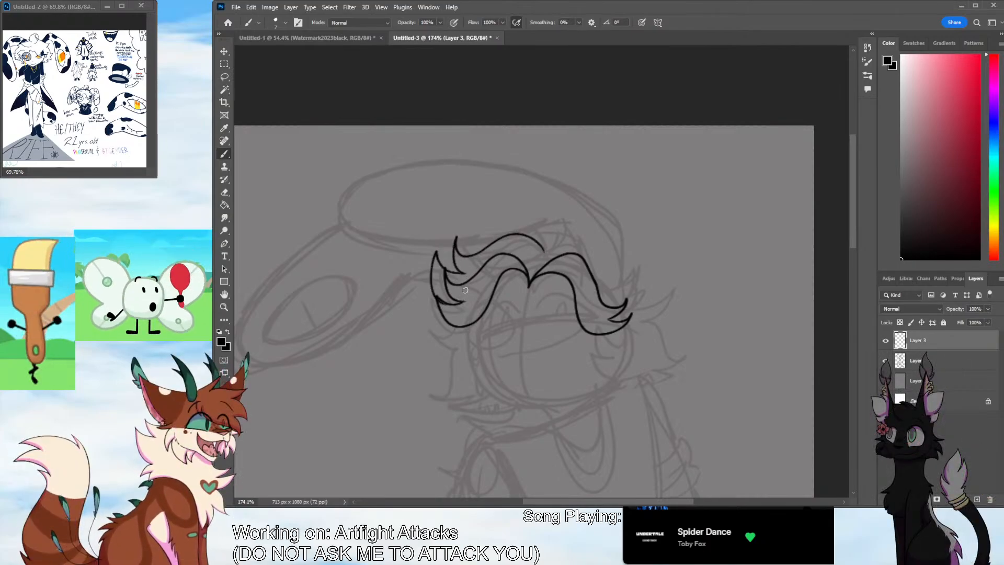
pyautogui.hotkey('ctrl', 'z')
pyautogui.moveTo(464, 273); pyautogui.dragTo(450, 331)
pyautogui.hotkey('ctrl', 'z')
pyautogui.hotkey('ctrl', 'z')
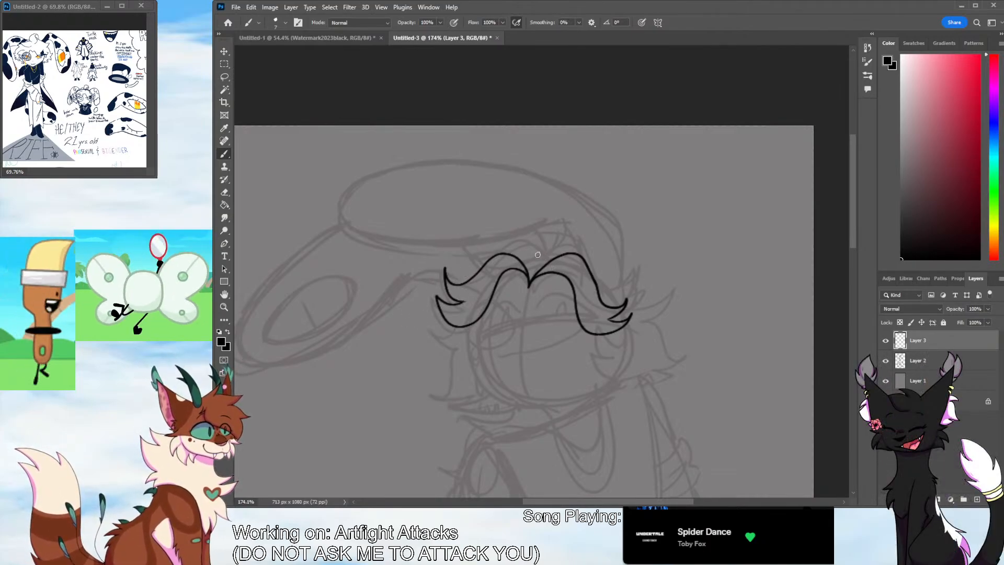
pyautogui.moveTo(543, 255)
pyautogui.mouseDown()
pyautogui.moveTo(468, 241)
pyautogui.moveTo(465, 273)
pyautogui.moveTo(572, 239)
pyautogui.moveTo(631, 286)
pyautogui.mouseUp()
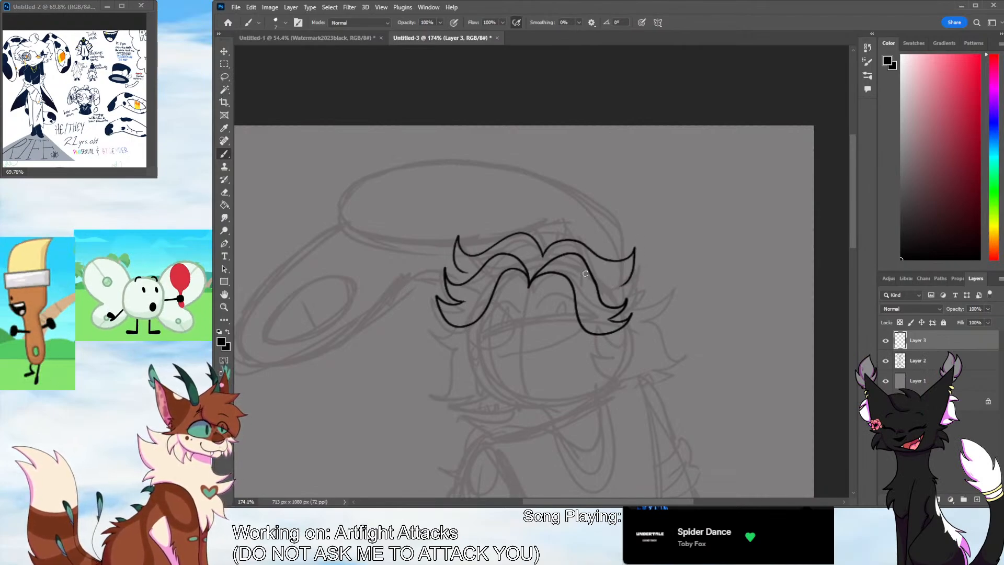
pyautogui.hotkey('ctrl', 'z')
pyautogui.hotkey('ctrl', 'z')
# Ink the upper row of hair locks above the fringe and the jagged fur tufts down the right side of the face
pyautogui.moveTo(491, 249); pyautogui.dragTo(456, 246)
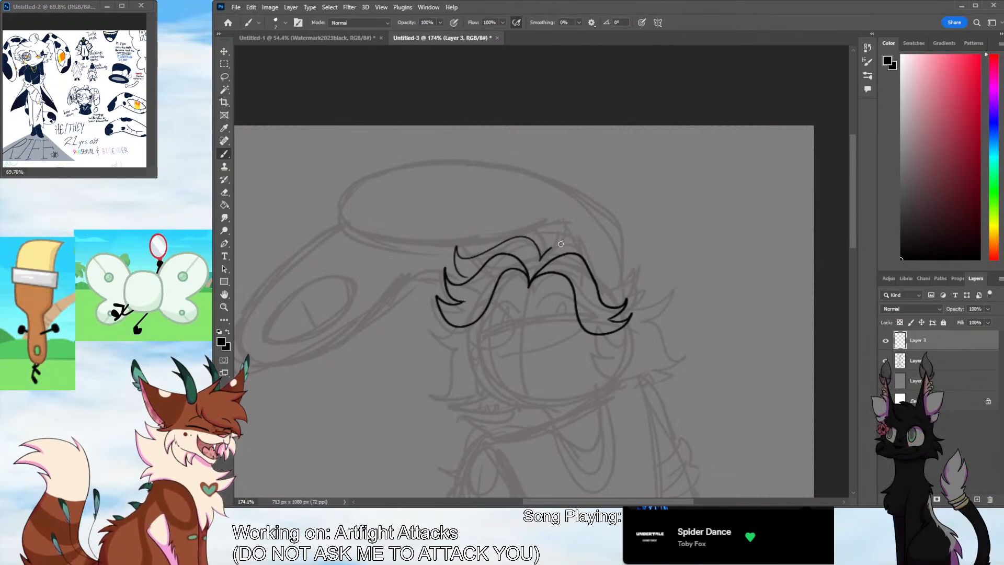
pyautogui.moveTo(546, 254); pyautogui.dragTo(631, 287)
pyautogui.hotkey('ctrl', 'z')
pyautogui.moveTo(544, 253)
pyautogui.mouseDown()
pyautogui.moveTo(635, 275)
pyautogui.moveTo(623, 287)
pyautogui.moveTo(677, 327)
pyautogui.moveTo(637, 348)
pyautogui.moveTo(652, 374)
pyautogui.moveTo(647, 386)
pyautogui.mouseUp()
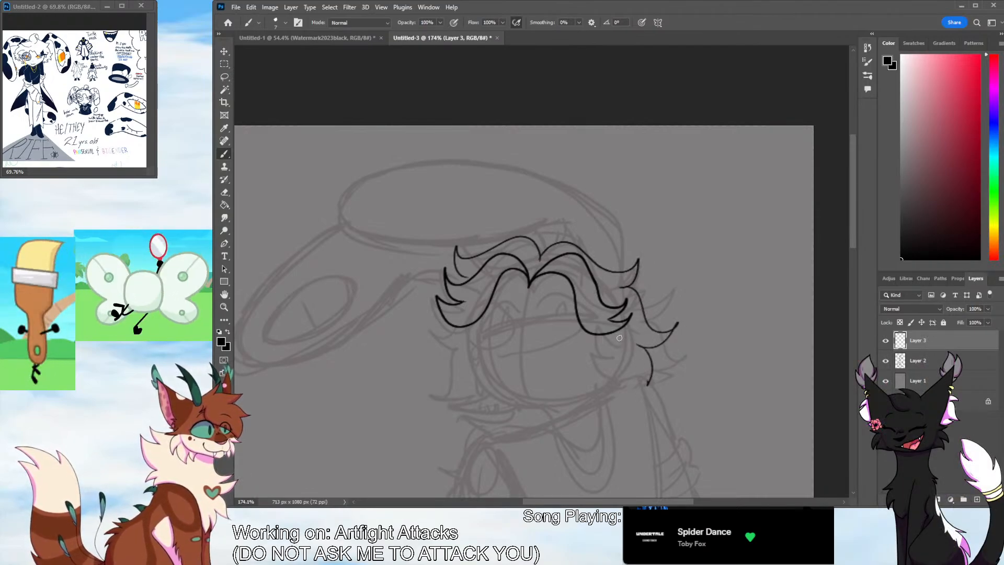
pyautogui.moveTo(618, 330)
pyautogui.mouseDown()
pyautogui.moveTo(579, 365)
pyautogui.moveTo(607, 380)
pyautogui.mouseUp()
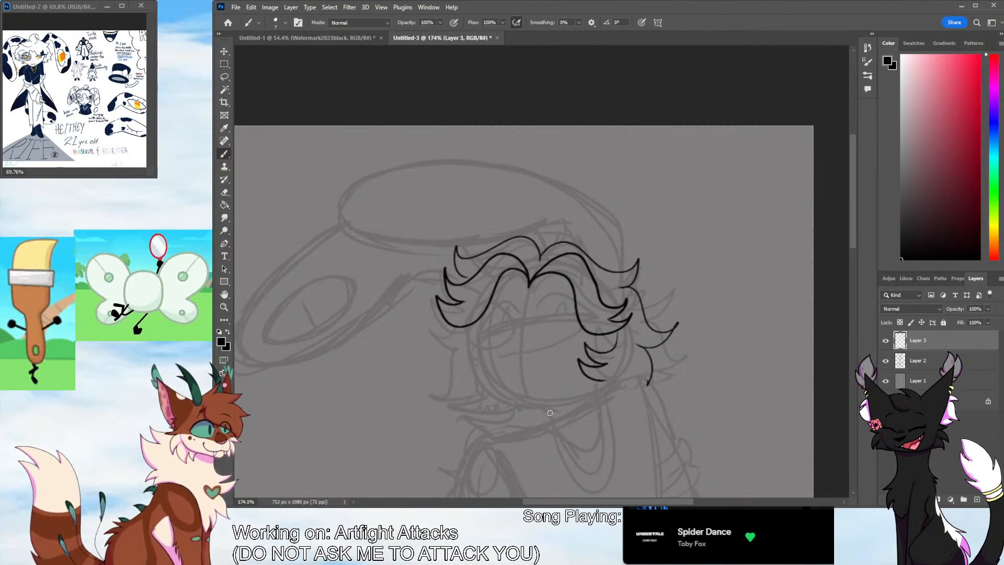
pyautogui.scroll(-3, 752, 254)
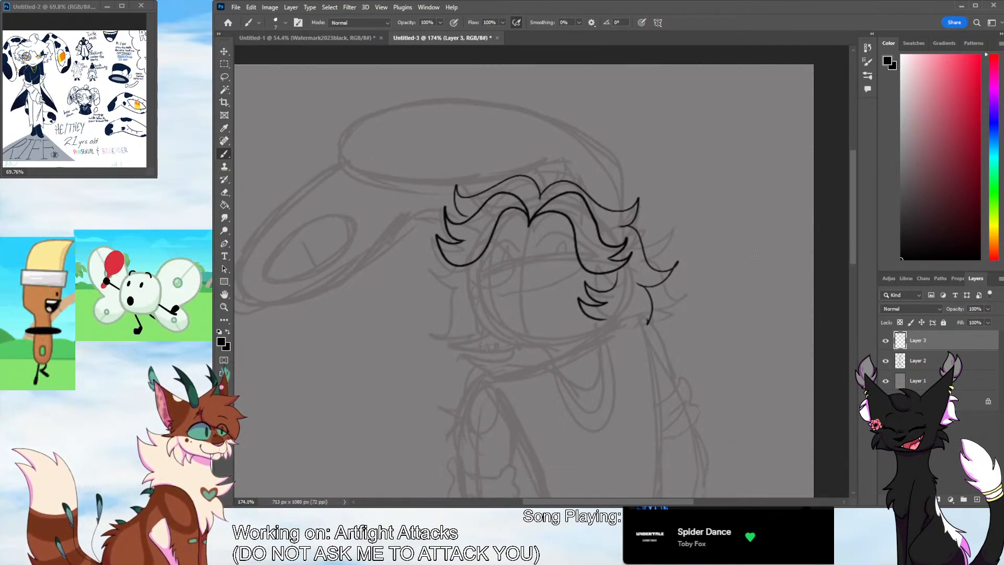
# Ink the pointed fur tuft closing the lower edge of the right cheek, linking the outer fur to the inner curls
pyautogui.press('e')
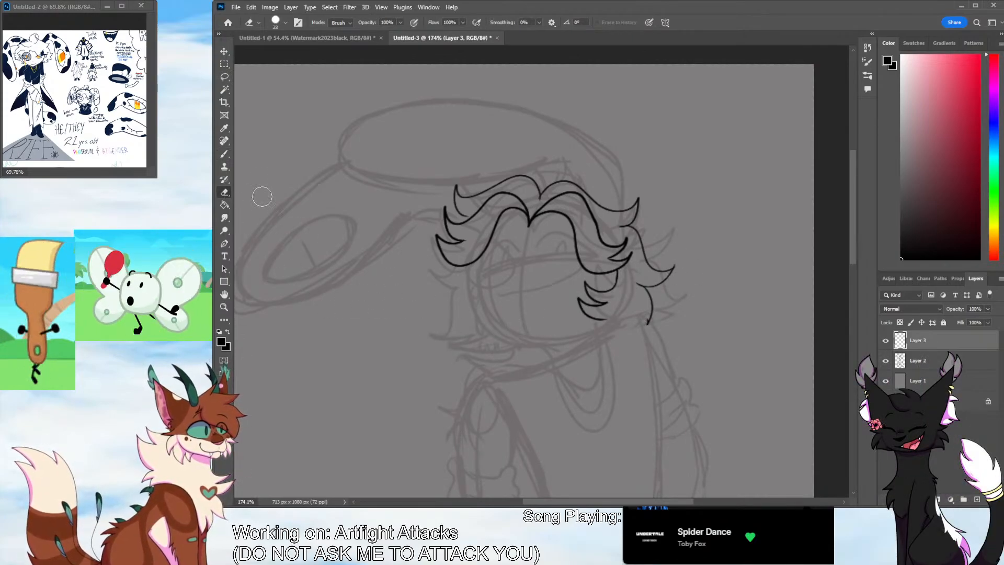
pyautogui.press('b')
pyautogui.moveTo(648, 323)
pyautogui.mouseDown()
pyautogui.moveTo(622, 316)
pyautogui.moveTo(635, 318)
pyautogui.moveTo(602, 329)
pyautogui.mouseUp()
pyautogui.hotkey('ctrl', 'z')
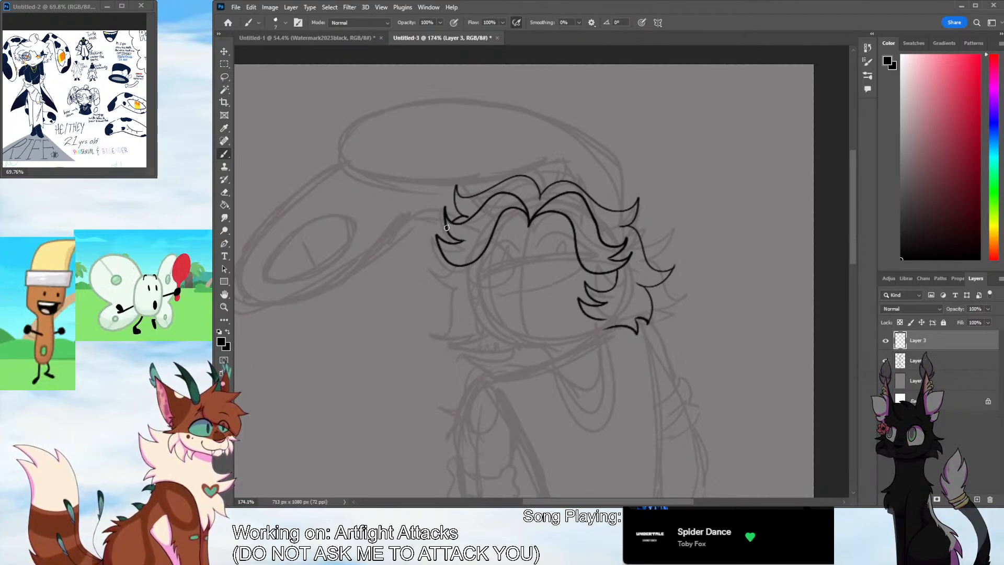
# Ink the jagged fur tufts down the left side of the face, from beneath the hair to the pointed curls at the jaw
pyautogui.moveTo(448, 230)
pyautogui.mouseDown()
pyautogui.moveTo(425, 234)
pyautogui.moveTo(445, 268)
pyautogui.mouseUp()
pyautogui.hotkey('ctrl', 'z')
pyautogui.moveTo(447, 230)
pyautogui.mouseDown()
pyautogui.moveTo(451, 269)
pyautogui.moveTo(432, 238)
pyautogui.moveTo(458, 333)
pyautogui.mouseUp()
pyautogui.hotkey('ctrl', 'z')
pyautogui.hotkey('ctrl', 'z')
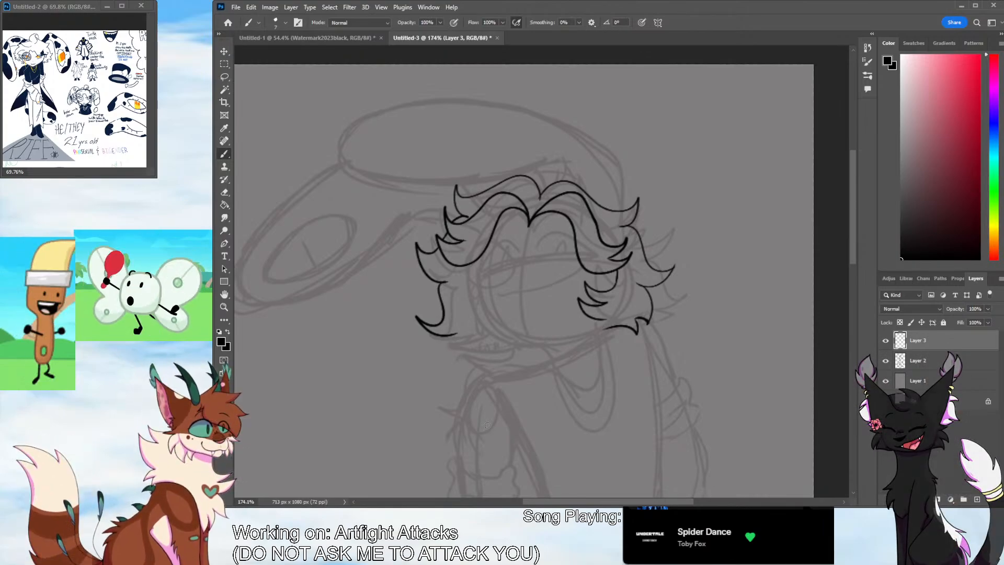
pyautogui.hotkey('ctrl', 'z')
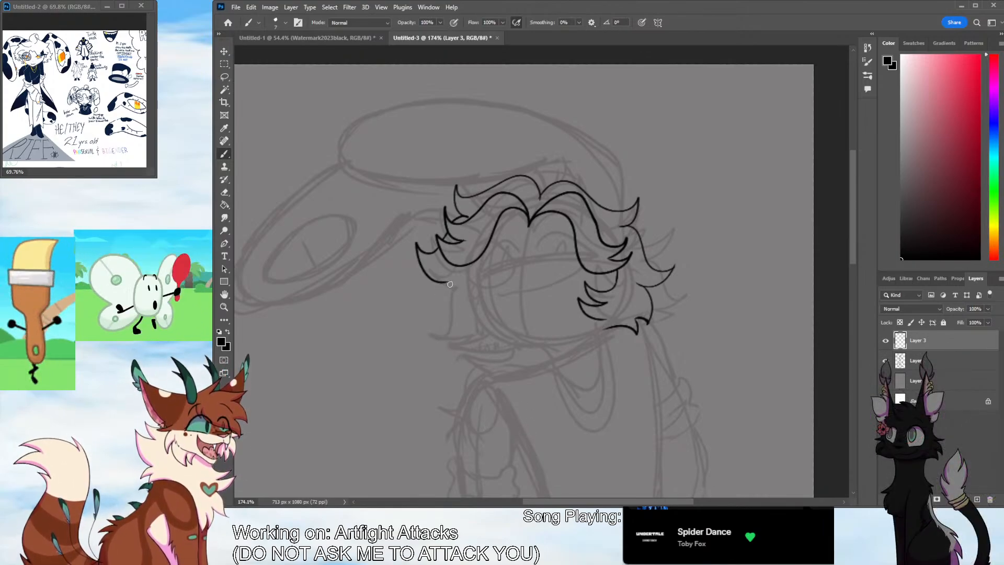
pyautogui.moveTo(449, 284); pyautogui.dragTo(433, 324)
pyautogui.moveTo(450, 286)
pyautogui.mouseDown()
pyautogui.moveTo(440, 327)
pyautogui.moveTo(463, 331)
pyautogui.moveTo(452, 343)
pyautogui.moveTo(488, 325)
pyautogui.mouseUp()
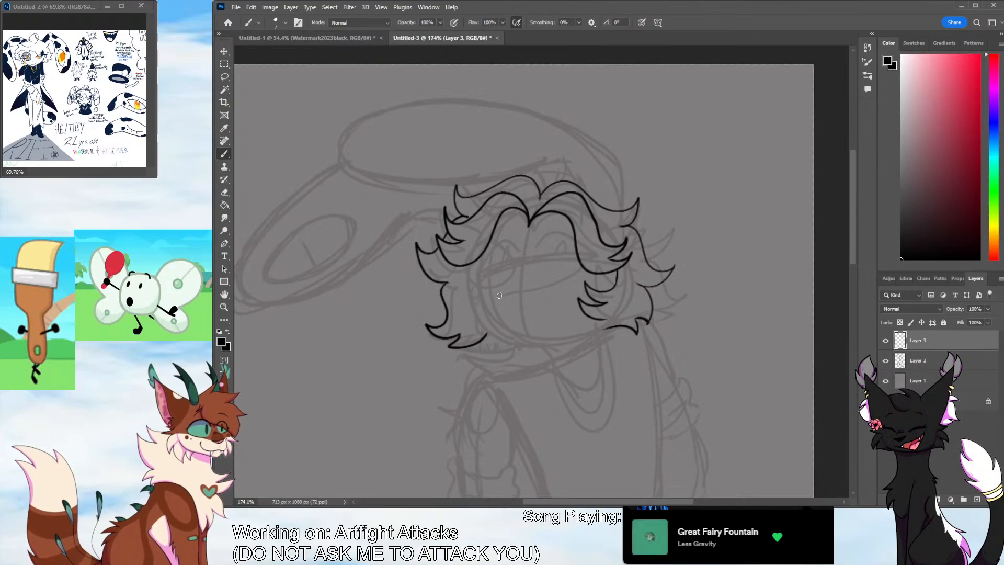
# Ink the facial features over the sketch: a round eyeglass, two half-lidded eyes with lids above, and a curved smile
pyautogui.moveTo(491, 242)
pyautogui.mouseDown()
pyautogui.moveTo(486, 291)
pyautogui.moveTo(480, 242)
pyautogui.mouseUp()
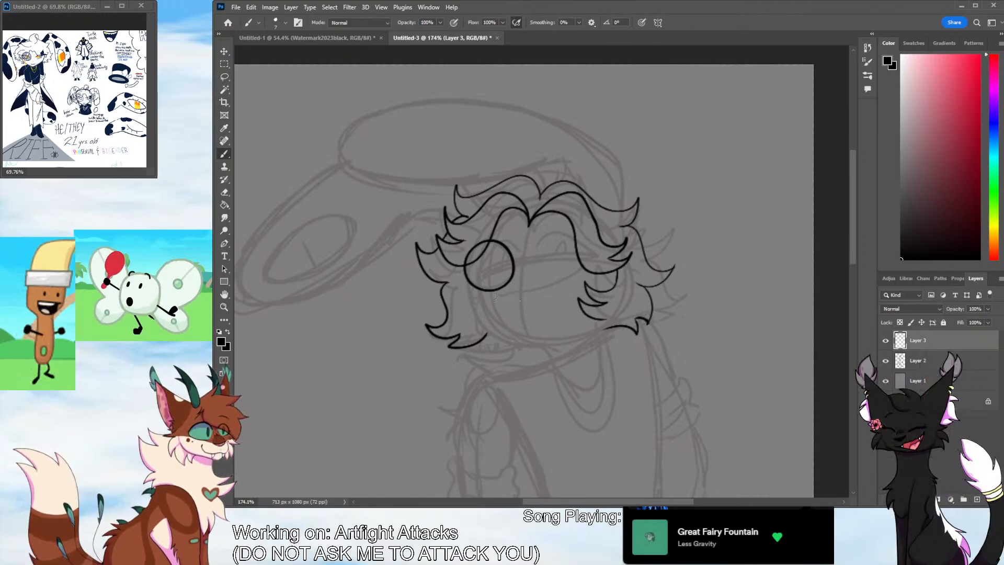
pyautogui.moveTo(494, 296)
pyautogui.mouseDown()
pyautogui.moveTo(556, 286)
pyautogui.moveTo(575, 273)
pyautogui.moveTo(535, 259)
pyautogui.moveTo(576, 241)
pyautogui.moveTo(535, 265)
pyautogui.moveTo(595, 259)
pyautogui.moveTo(533, 262)
pyautogui.moveTo(489, 249)
pyautogui.moveTo(513, 264)
pyautogui.moveTo(482, 270)
pyautogui.moveTo(555, 257)
pyautogui.mouseUp()
pyautogui.hotkey('ctrl', 'z')
pyautogui.hotkey('ctrl', 'z')
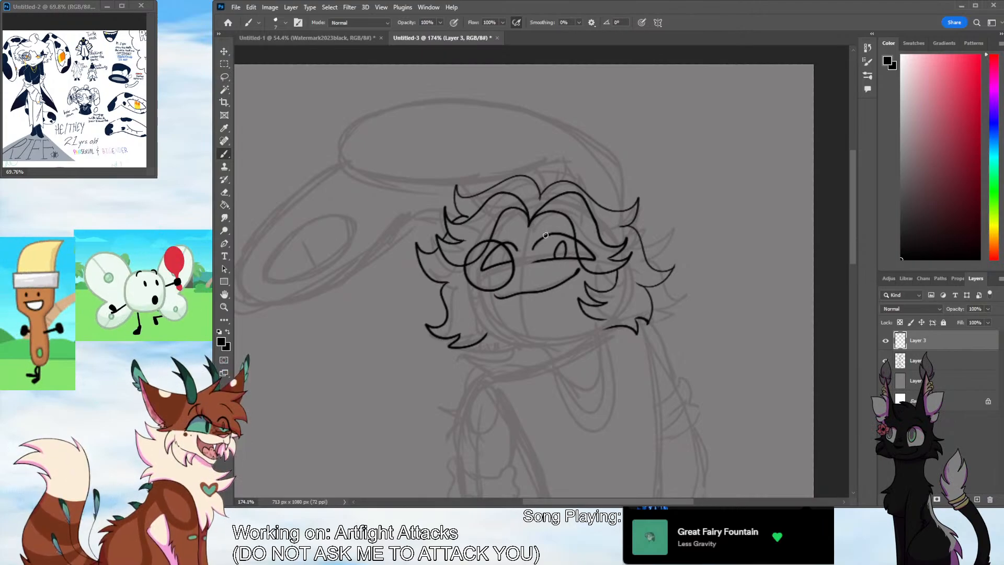
pyautogui.moveTo(510, 260)
pyautogui.mouseDown()
pyautogui.moveTo(504, 250)
pyautogui.moveTo(513, 263)
pyautogui.mouseUp()
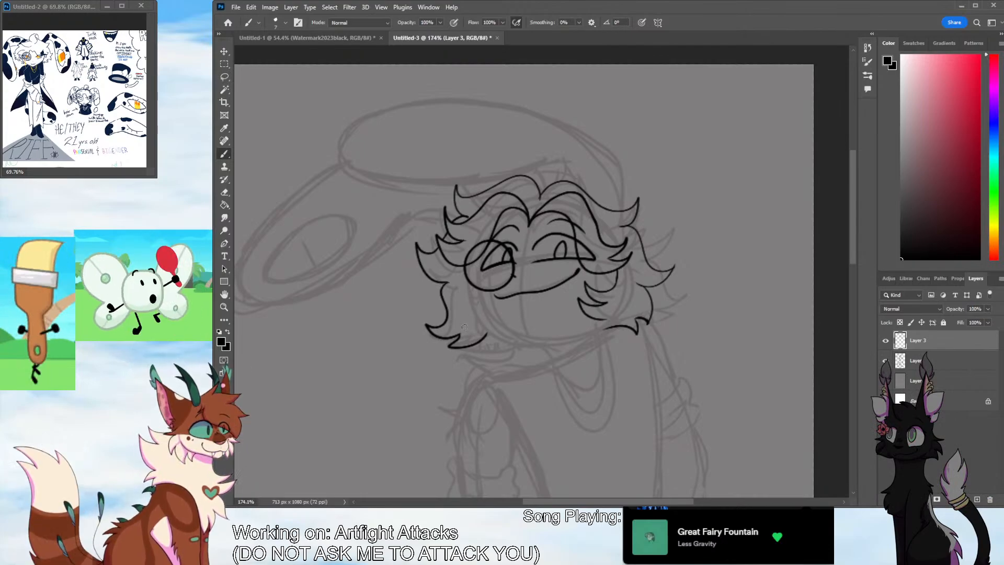
# Ink the head's right edge as a curve rising from the hair locks, with small fur tufts at both ends
pyautogui.hscroll(2, 520, 494)
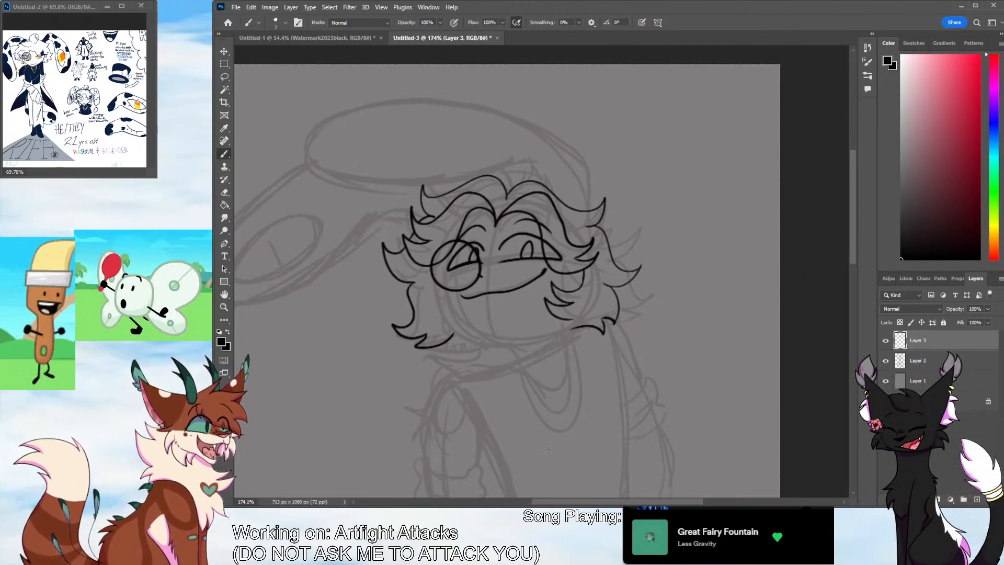
pyautogui.moveTo(586, 206)
pyautogui.mouseDown()
pyautogui.moveTo(596, 181)
pyautogui.moveTo(597, 201)
pyautogui.moveTo(574, 145)
pyautogui.mouseUp()
pyautogui.hotkey('ctrl', 'z')
pyautogui.hotkey('ctrl', 'z')
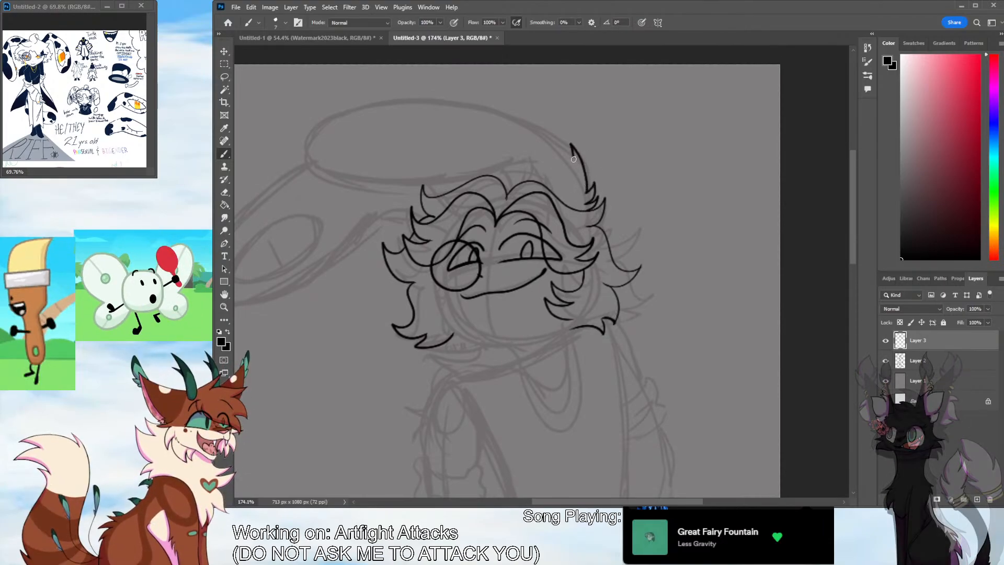
pyautogui.hotkey('ctrl', 'z')
pyautogui.moveTo(588, 192)
pyautogui.mouseDown()
pyautogui.moveTo(565, 138)
pyautogui.moveTo(568, 149)
pyautogui.mouseUp()
pyautogui.hotkey('ctrl', 'z')
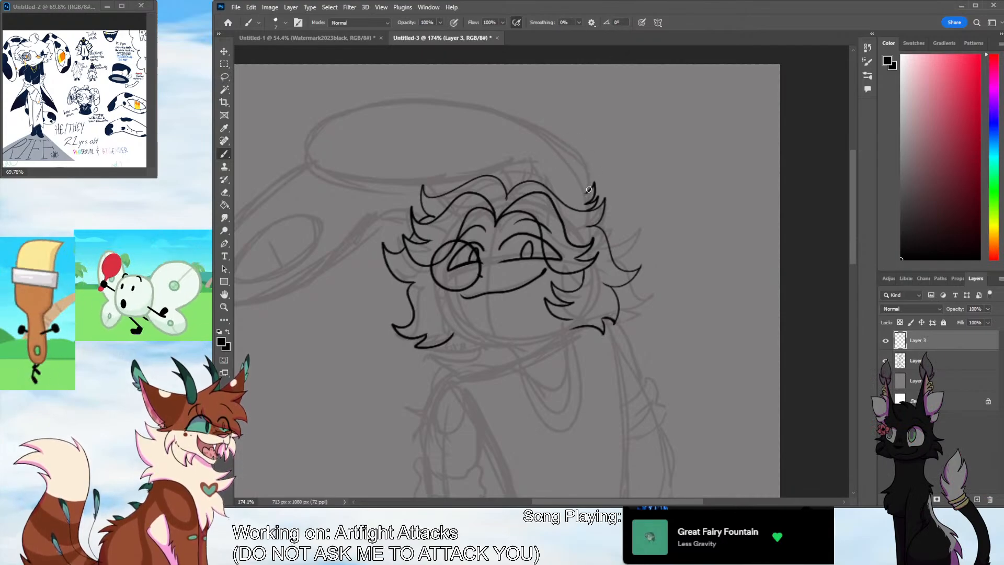
pyautogui.moveTo(588, 192)
pyautogui.mouseDown()
pyautogui.moveTo(574, 134)
pyautogui.moveTo(573, 144)
pyautogui.moveTo(492, 105)
pyautogui.moveTo(303, 146)
pyautogui.moveTo(513, 154)
pyautogui.mouseUp()
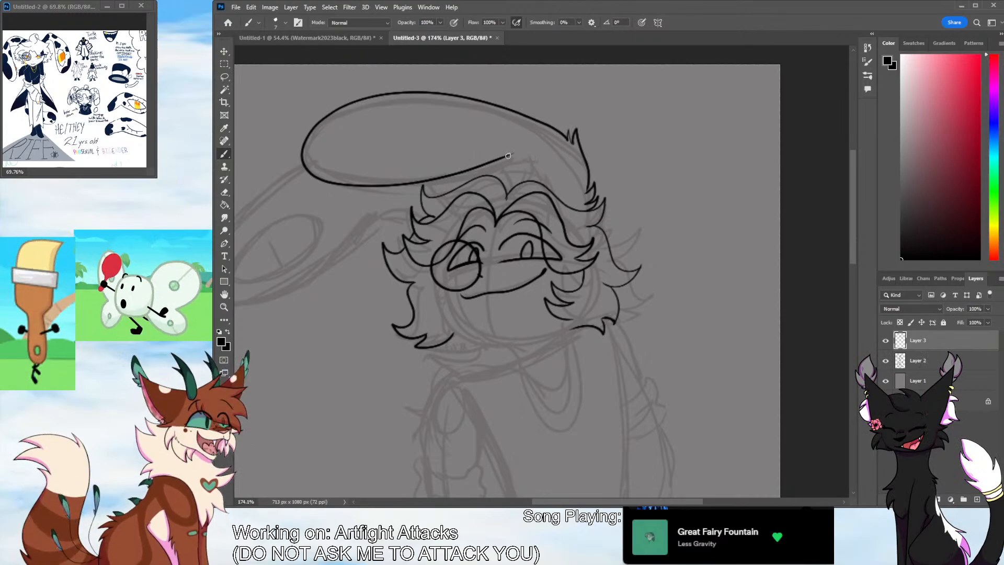
# Redraw the folded ear's upper section as a flatter long oval running from the fur tuft across the top of the head
pyautogui.hotkey('ctrl', 'z')
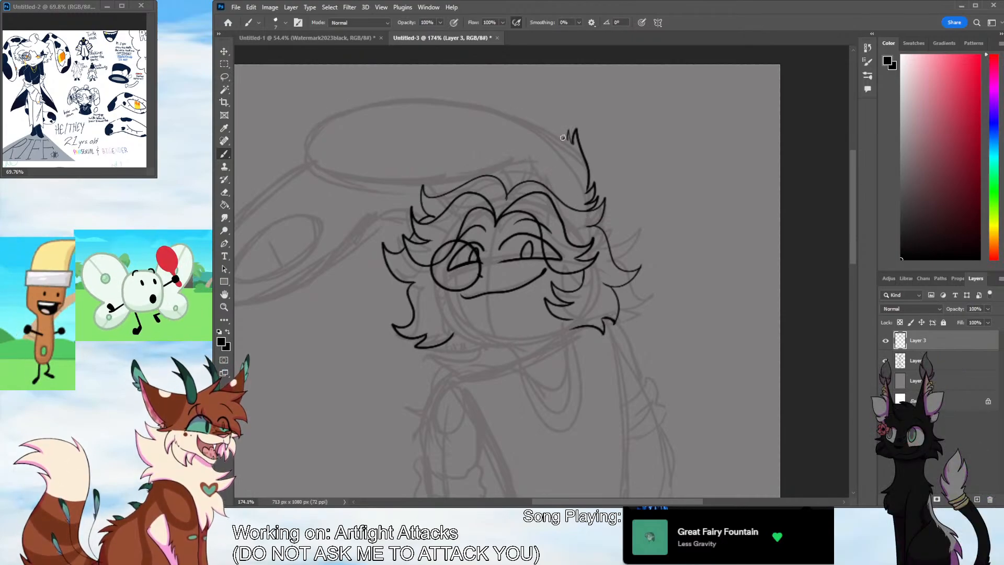
pyautogui.moveTo(565, 137)
pyautogui.mouseDown()
pyautogui.moveTo(307, 137)
pyautogui.moveTo(515, 166)
pyautogui.moveTo(484, 108)
pyautogui.moveTo(303, 143)
pyautogui.moveTo(541, 166)
pyautogui.moveTo(503, 114)
pyautogui.moveTo(298, 151)
pyautogui.moveTo(549, 150)
pyautogui.moveTo(559, 203)
pyautogui.mouseUp()
pyautogui.hotkey('ctrl', 'z')
pyautogui.hotkey('ctrl', 'z')
pyautogui.moveTo(458, 177)
pyautogui.mouseDown()
pyautogui.moveTo(578, 159)
pyautogui.moveTo(544, 186)
pyautogui.mouseUp()
# Erase the uneven underside of the ear oval and re-ink it as one smooth curve above the hair
pyautogui.click(224, 193)
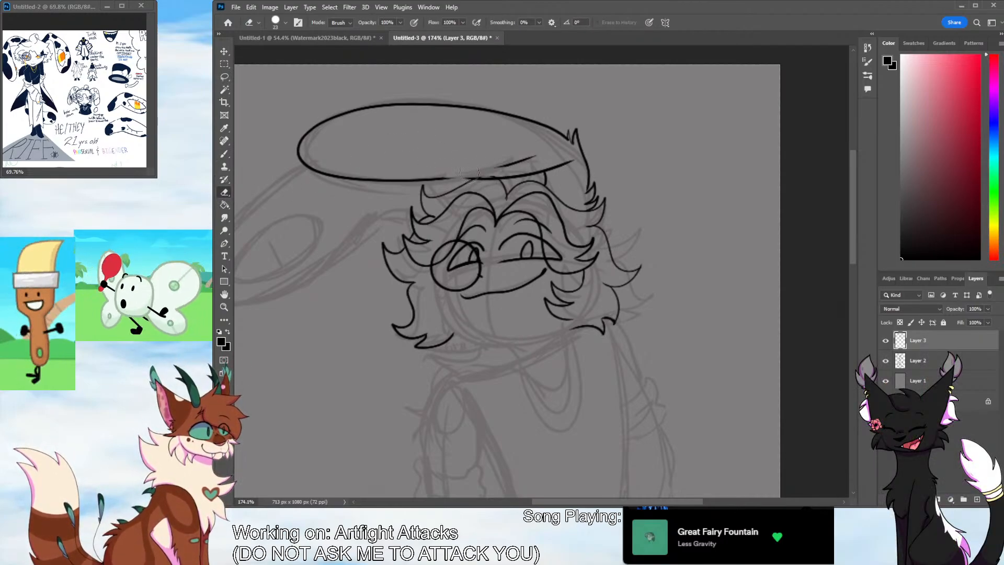
pyautogui.moveTo(494, 166); pyautogui.dragTo(531, 158)
pyautogui.moveTo(435, 175)
pyautogui.mouseDown()
pyautogui.moveTo(354, 181)
pyautogui.moveTo(492, 180)
pyautogui.mouseUp()
pyautogui.press('b')
pyautogui.hotkey('ctrl', 'z')
pyautogui.moveTo(332, 174)
pyautogui.mouseDown()
pyautogui.moveTo(492, 177)
pyautogui.moveTo(384, 189)
pyautogui.moveTo(323, 174)
pyautogui.mouseUp()
pyautogui.hotkey('ctrl', 'z')
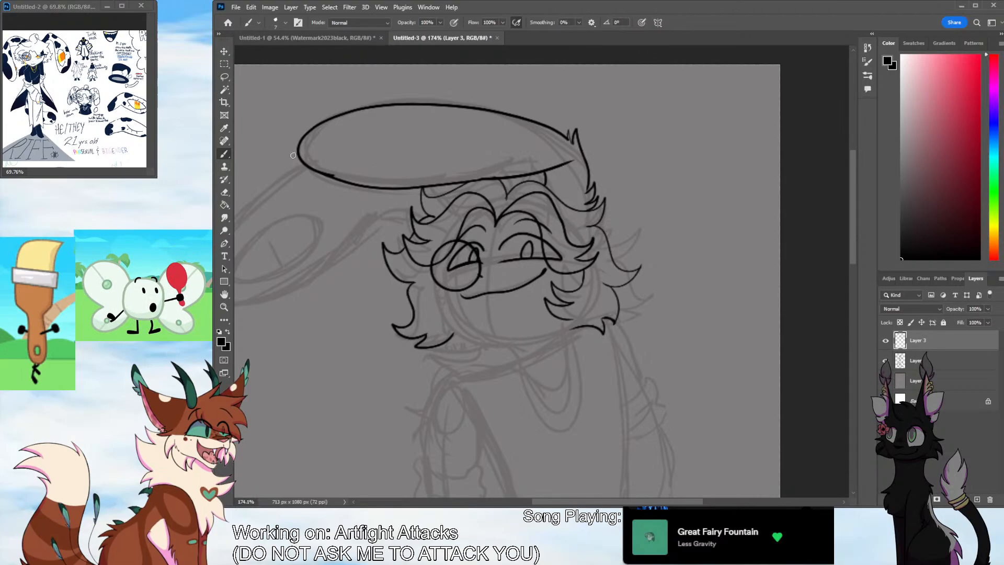
pyautogui.click(226, 192)
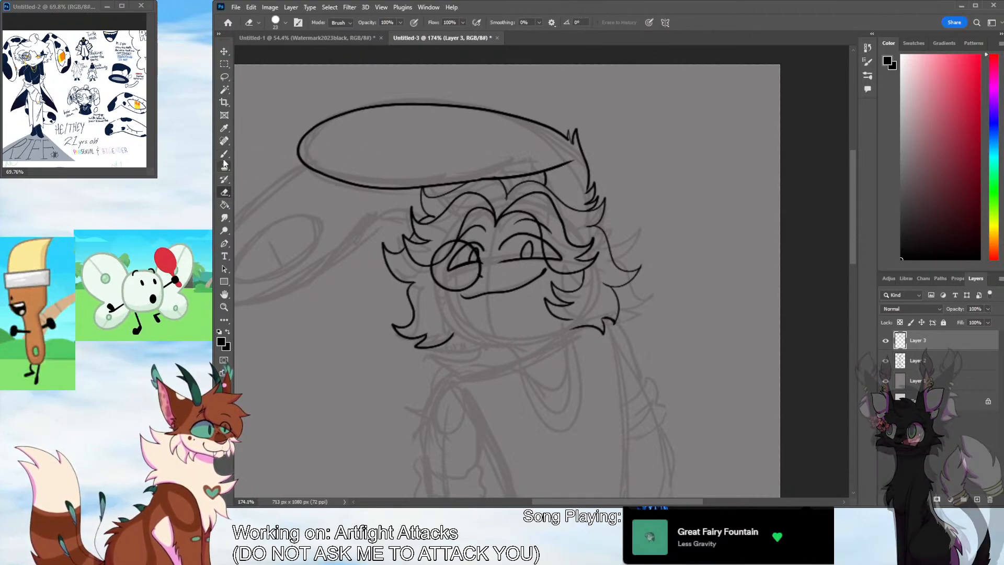
pyautogui.press('b')
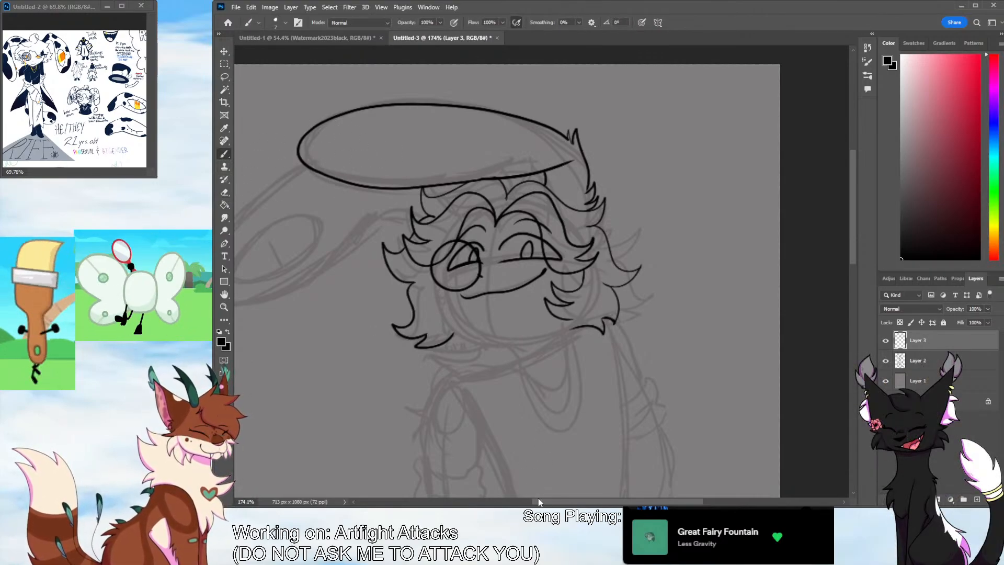
pyautogui.moveTo(540, 504); pyautogui.dragTo(490, 503)
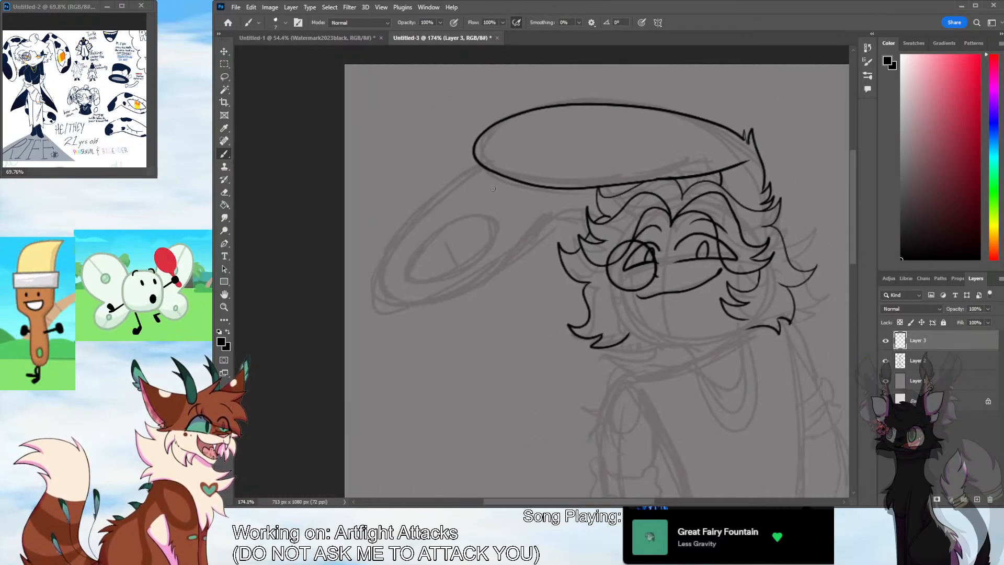
pyautogui.moveTo(476, 164)
pyautogui.mouseDown()
pyautogui.moveTo(423, 212)
pyautogui.moveTo(422, 311)
pyautogui.moveTo(546, 202)
pyautogui.moveTo(434, 200)
pyautogui.moveTo(439, 313)
pyautogui.moveTo(548, 215)
pyautogui.mouseUp()
pyautogui.hotkey('ctrl', 'z')
pyautogui.hotkey('ctrl', 'z')
pyautogui.moveTo(477, 163)
pyautogui.mouseDown()
pyautogui.moveTo(528, 254)
pyautogui.moveTo(549, 215)
pyautogui.mouseUp()
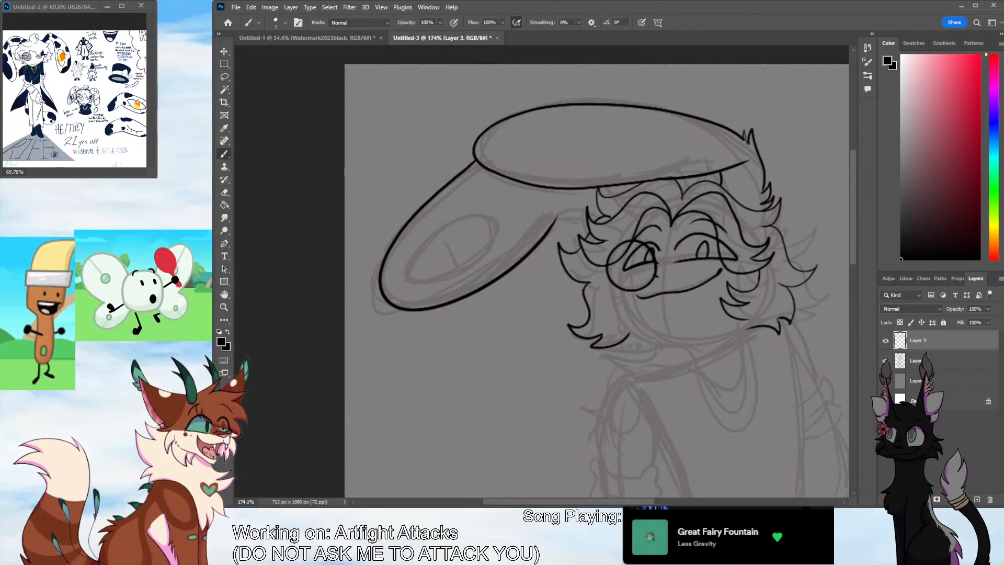
pyautogui.hotkey('ctrl', 'z')
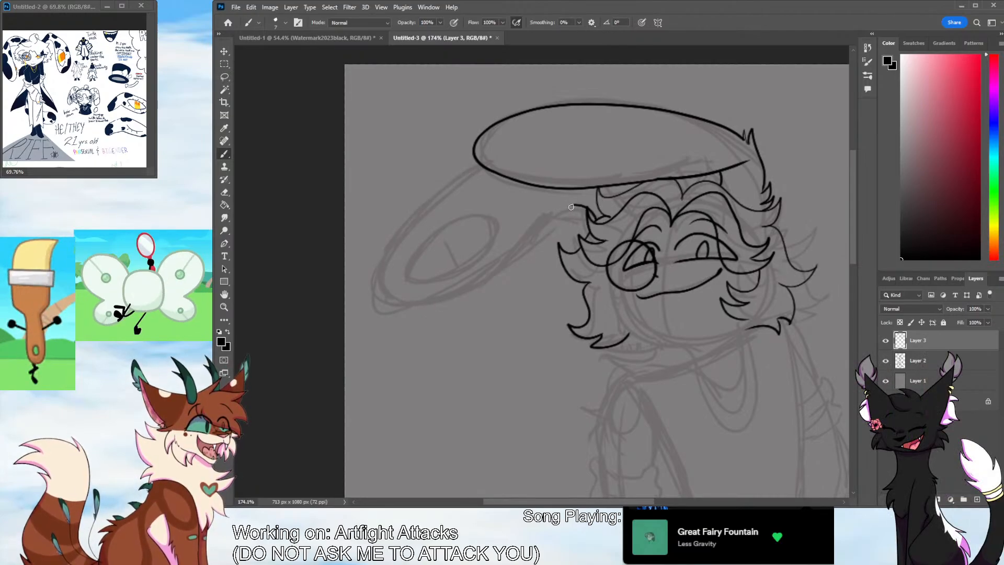
# Ink the ear's hanging section as a rounded loop, with fur tufts at the fold and a short edge joining the hair
pyautogui.moveTo(557, 222)
pyautogui.mouseDown()
pyautogui.moveTo(439, 186)
pyautogui.moveTo(429, 197)
pyautogui.moveTo(439, 306)
pyautogui.moveTo(560, 213)
pyautogui.mouseUp()
pyautogui.hotkey('ctrl', 'z')
pyautogui.hotkey('ctrl', 'z')
pyautogui.moveTo(479, 164)
pyautogui.mouseDown()
pyautogui.moveTo(389, 309)
pyautogui.moveTo(463, 154)
pyautogui.moveTo(468, 169)
pyautogui.moveTo(375, 290)
pyautogui.moveTo(533, 233)
pyautogui.moveTo(385, 309)
pyautogui.moveTo(548, 223)
pyautogui.mouseUp()
pyautogui.hotkey('ctrl', 'z')
pyautogui.hotkey('ctrl', 'z')
pyautogui.hotkey('ctrl', 'z')
pyautogui.moveTo(459, 169)
pyautogui.mouseDown()
pyautogui.moveTo(387, 319)
pyautogui.moveTo(547, 210)
pyautogui.moveTo(411, 226)
pyautogui.moveTo(537, 206)
pyautogui.moveTo(590, 218)
pyautogui.moveTo(528, 206)
pyautogui.mouseUp()
pyautogui.hotkey('ctrl', 'z')
pyautogui.hotkey('ctrl', 'z')
pyautogui.moveTo(527, 251); pyautogui.dragTo(527, 255)
pyautogui.hotkey('ctrl', 'z')
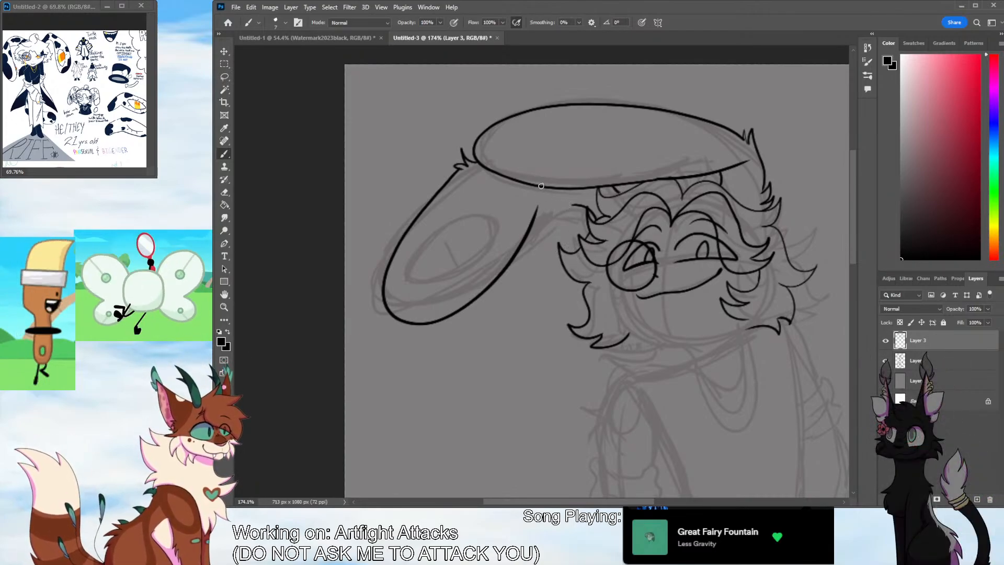
pyautogui.moveTo(538, 205); pyautogui.dragTo(587, 208)
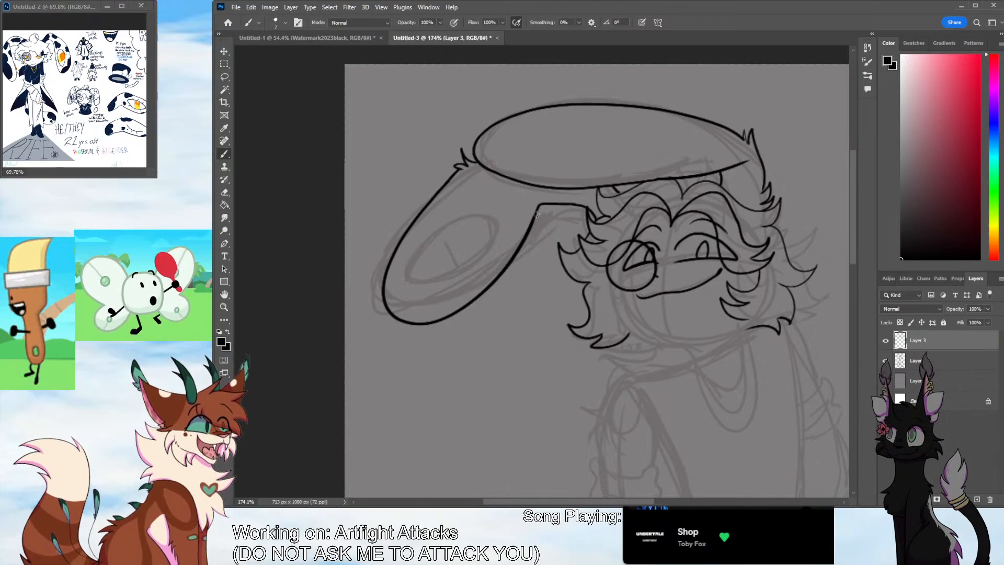
# Ink the eye marking inside the hanging ear with an almond outline, thickened upper edge, two curved iris lines and short lashes
pyautogui.moveTo(414, 290)
pyautogui.mouseDown()
pyautogui.moveTo(447, 225)
pyautogui.moveTo(489, 215)
pyautogui.moveTo(478, 256)
pyautogui.moveTo(412, 299)
pyautogui.mouseUp()
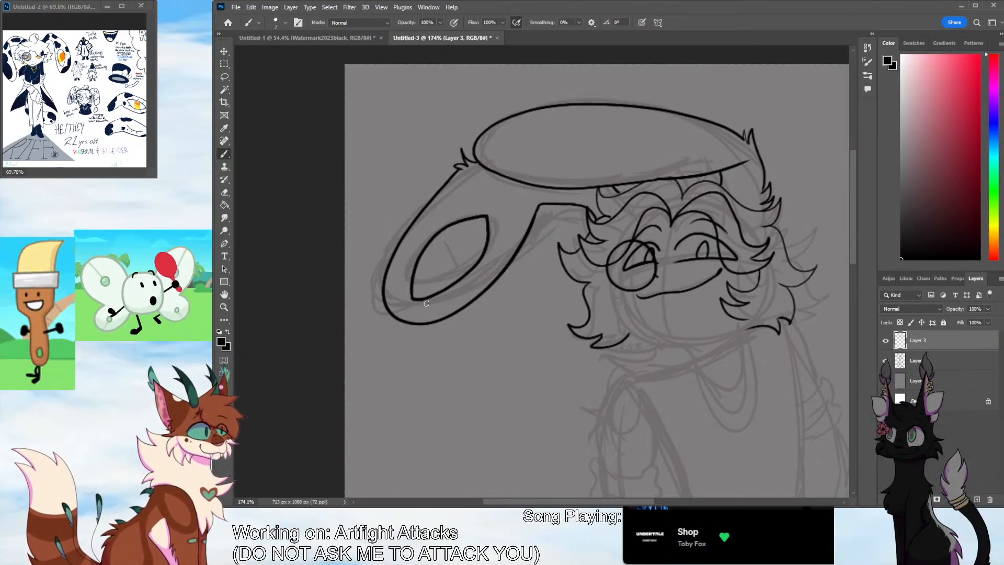
pyautogui.moveTo(424, 249); pyautogui.dragTo(438, 278)
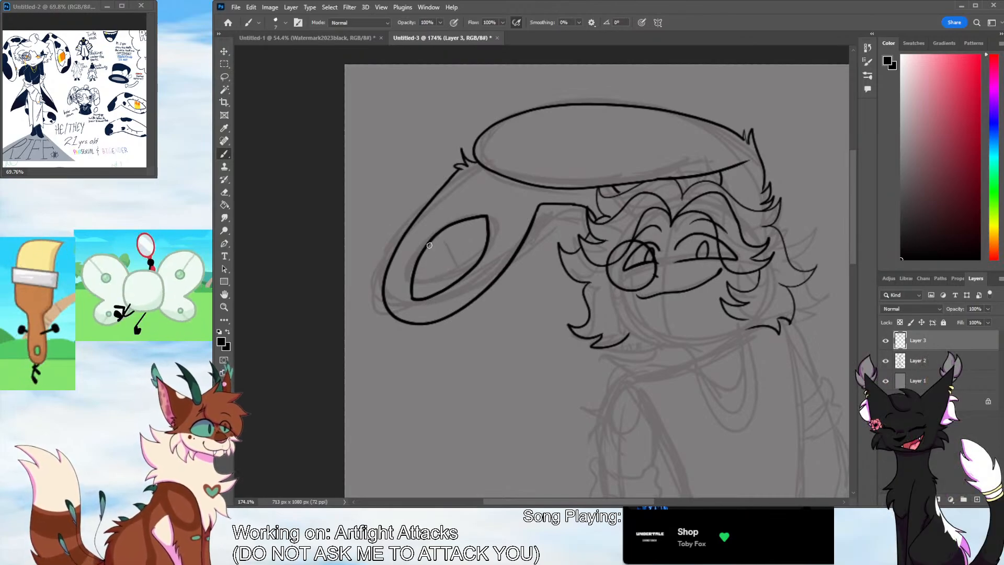
pyautogui.moveTo(430, 242); pyautogui.dragTo(451, 283)
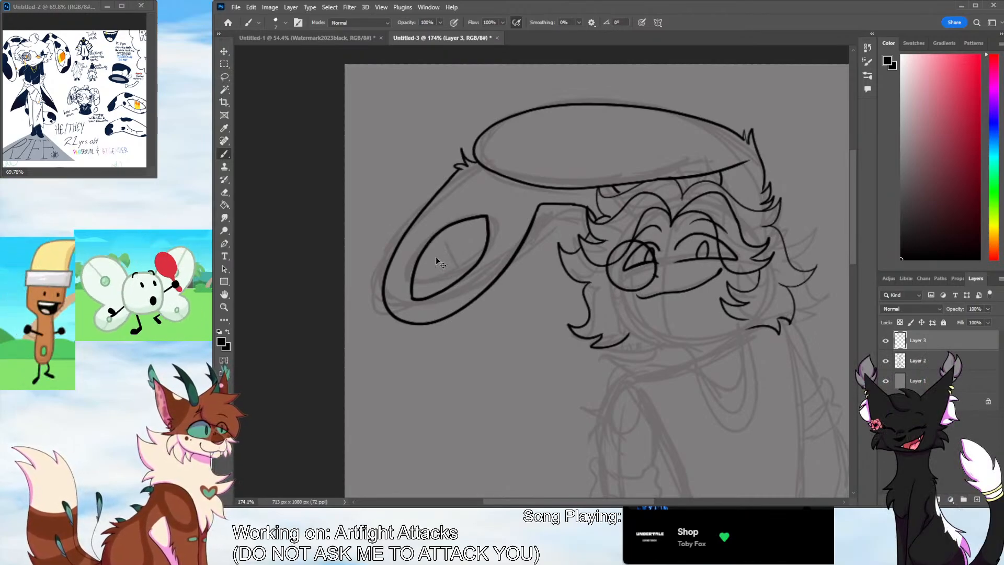
pyautogui.moveTo(430, 243); pyautogui.dragTo(448, 279)
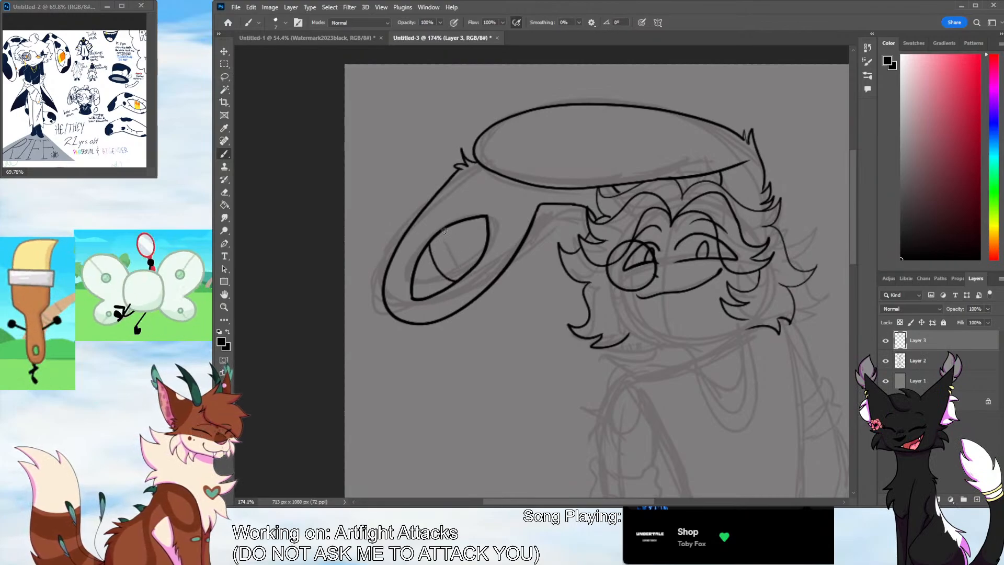
pyautogui.moveTo(444, 231); pyautogui.dragTo(470, 267)
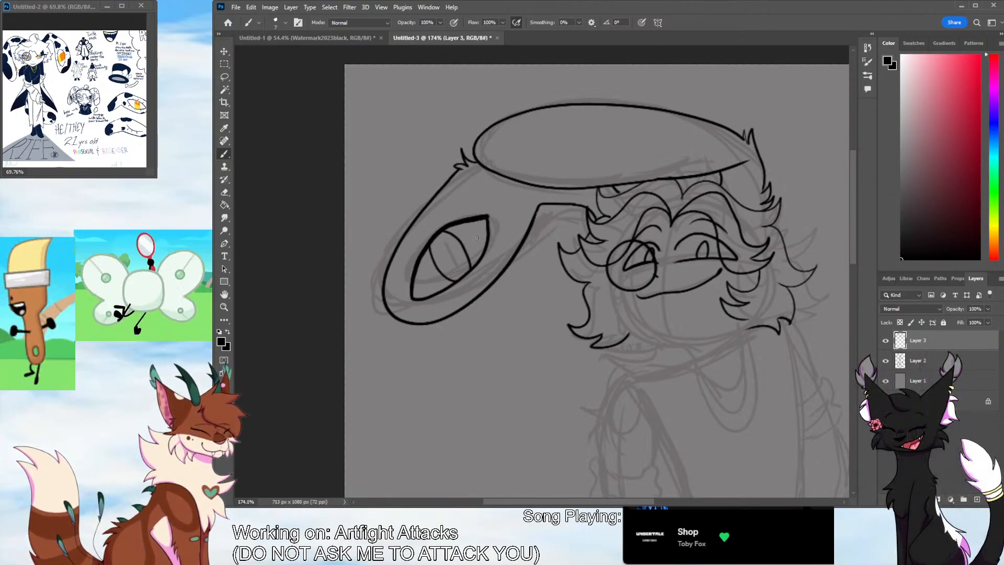
pyautogui.moveTo(414, 272); pyautogui.dragTo(423, 226)
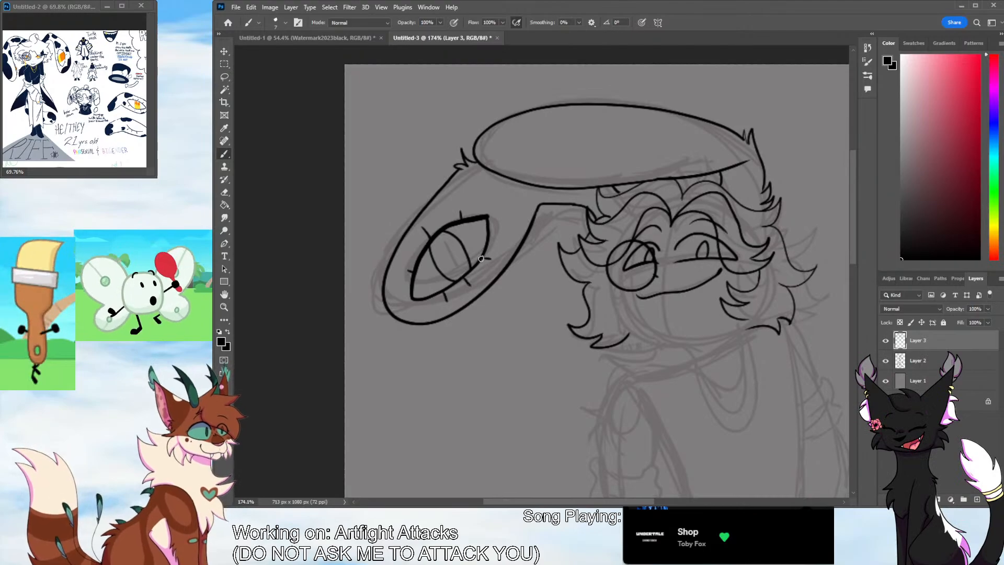
# Thicken the bases of the ear eye's upper lashes into tapered points
pyautogui.click(224, 307)
pyautogui.moveTo(463, 272); pyautogui.dragTo(493, 223)
pyautogui.press('b')
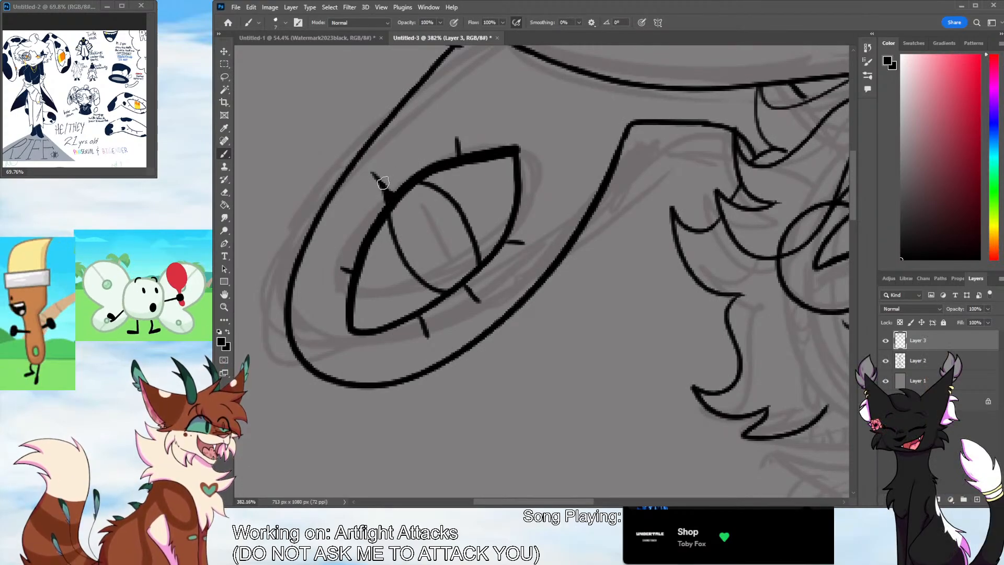
pyautogui.moveTo(374, 177); pyautogui.dragTo(396, 196)
pyautogui.moveTo(339, 267); pyautogui.dragTo(355, 281)
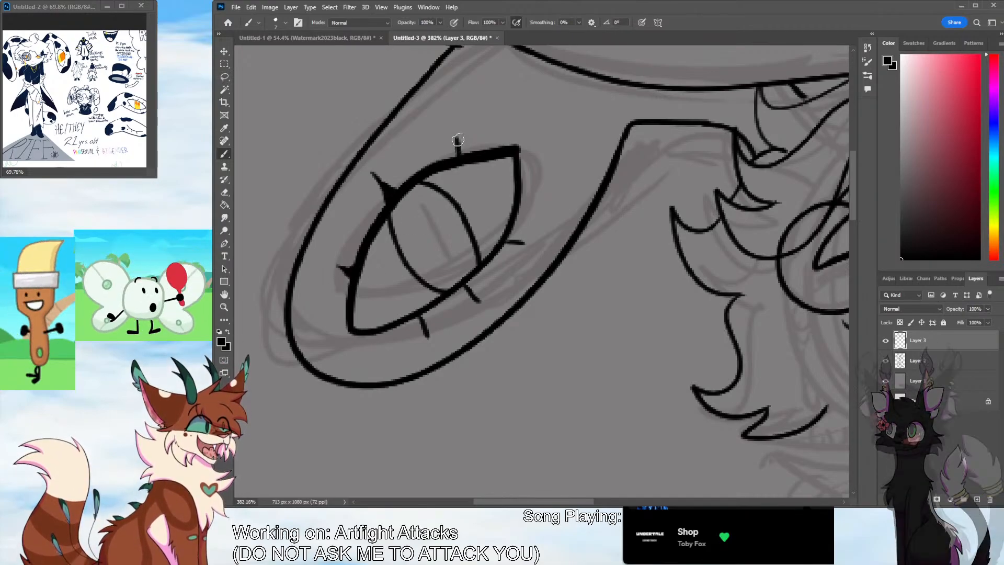
pyautogui.moveTo(455, 155); pyautogui.dragTo(457, 143)
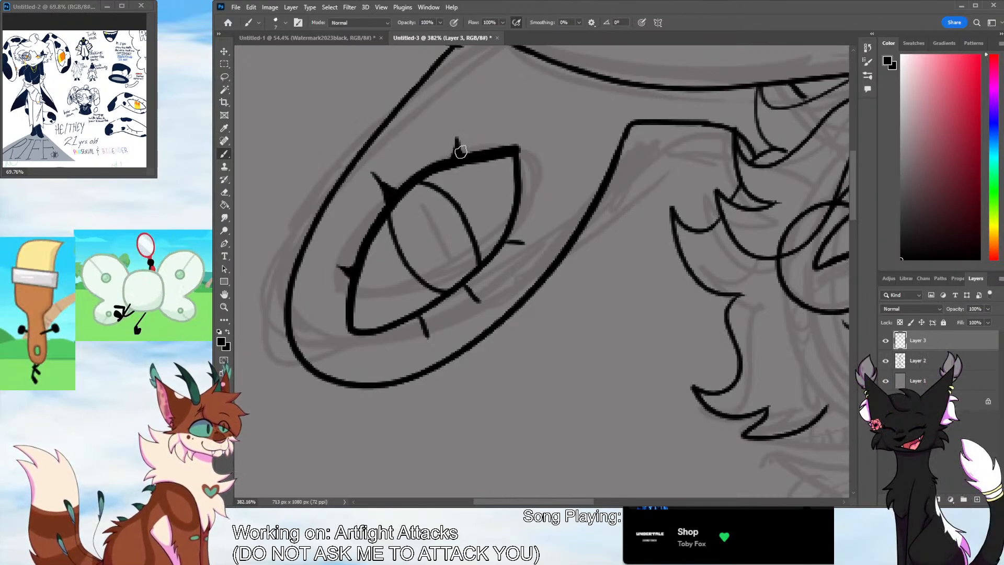
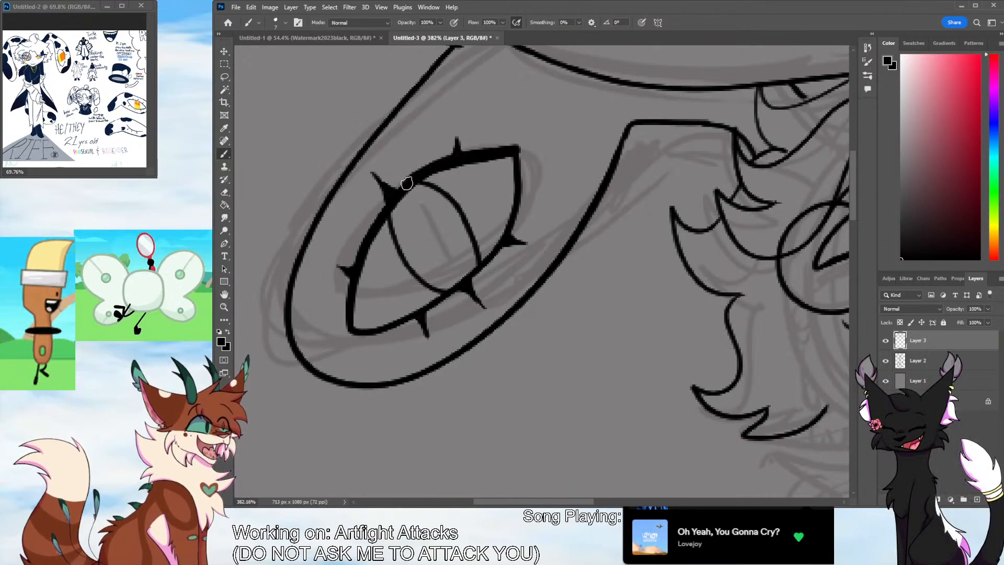
# Thicken the upper edge of the ear's eye marking and build up its two corners into sharp points
pyautogui.moveTo(386, 202); pyautogui.dragTo(355, 262)
pyautogui.moveTo(387, 204); pyautogui.dragTo(353, 283)
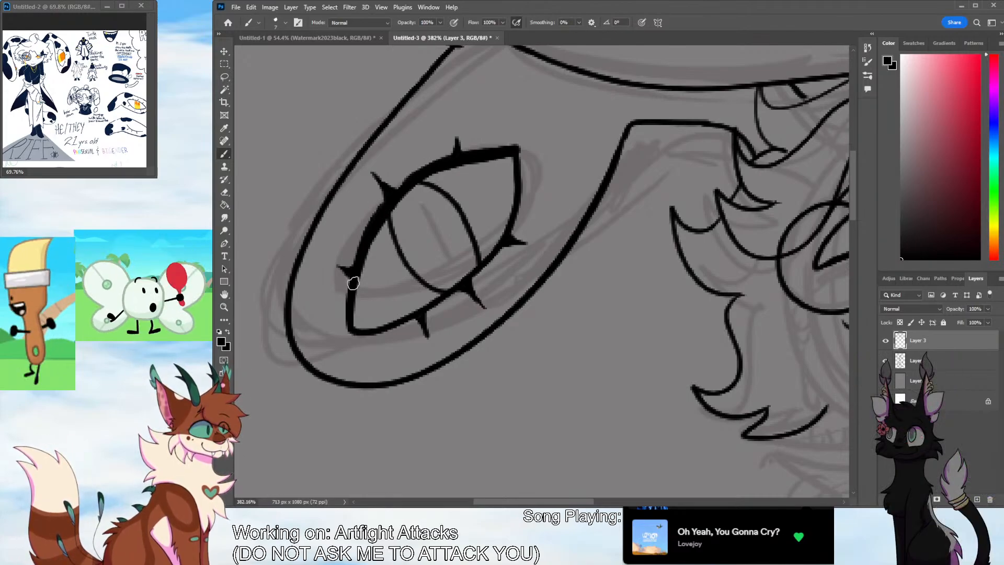
pyautogui.moveTo(519, 153); pyautogui.dragTo(518, 180)
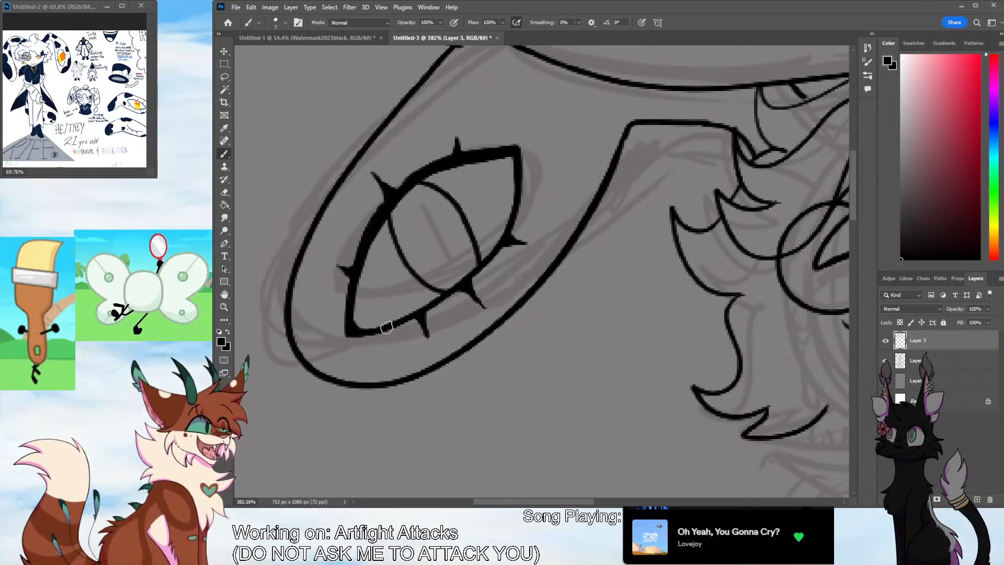
pyautogui.click(224, 307)
pyautogui.moveTo(642, 290); pyautogui.dragTo(619, 351)
pyautogui.moveTo(570, 501); pyautogui.dragTo(621, 502)
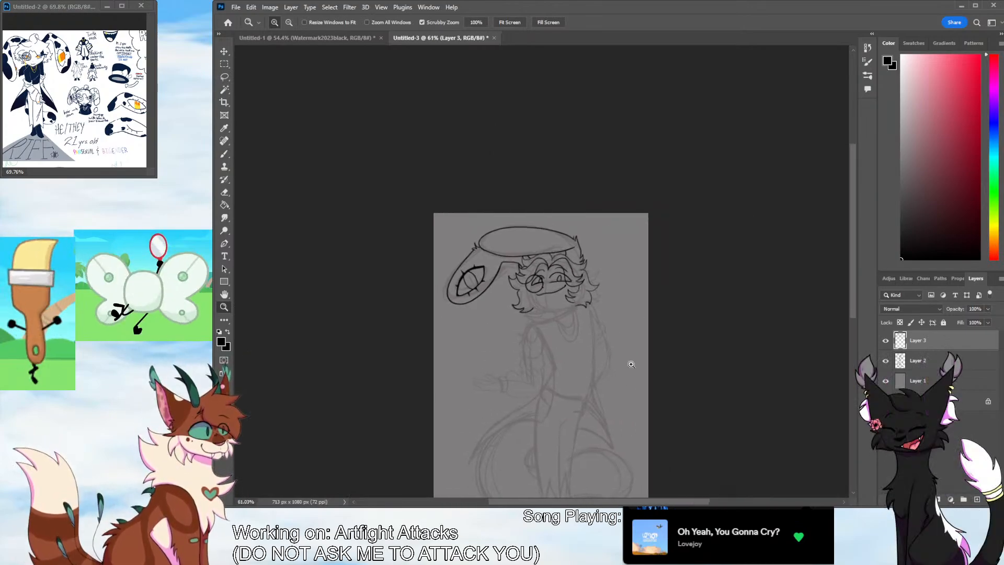
pyautogui.moveTo(576, 383); pyautogui.dragTo(626, 309)
pyautogui.moveTo(851, 278); pyautogui.dragTo(855, 251)
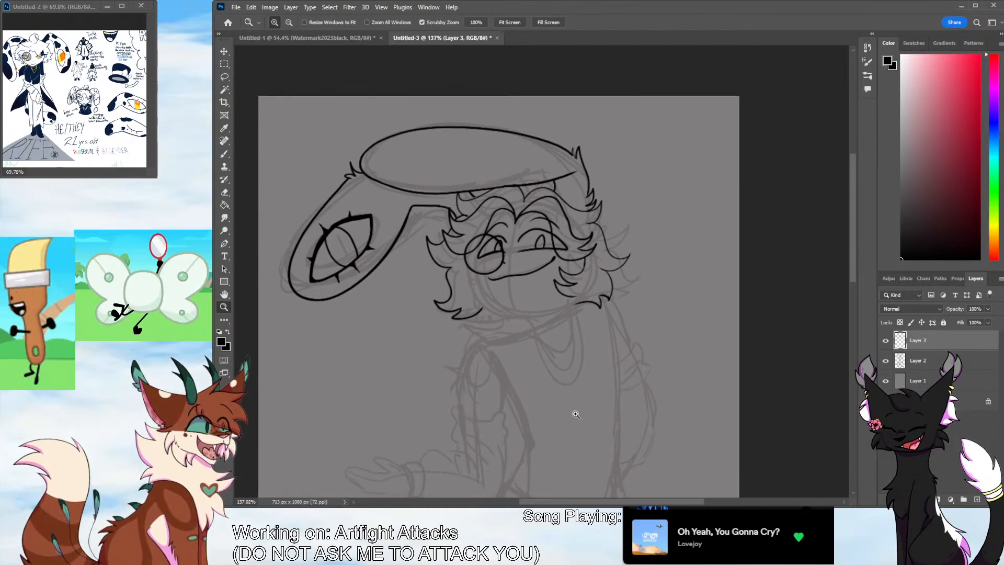
pyautogui.moveTo(577, 501); pyautogui.dragTo(535, 501)
pyautogui.moveTo(537, 235)
pyautogui.mouseDown()
pyautogui.moveTo(544, 212)
pyautogui.moveTo(580, 209)
pyautogui.mouseUp()
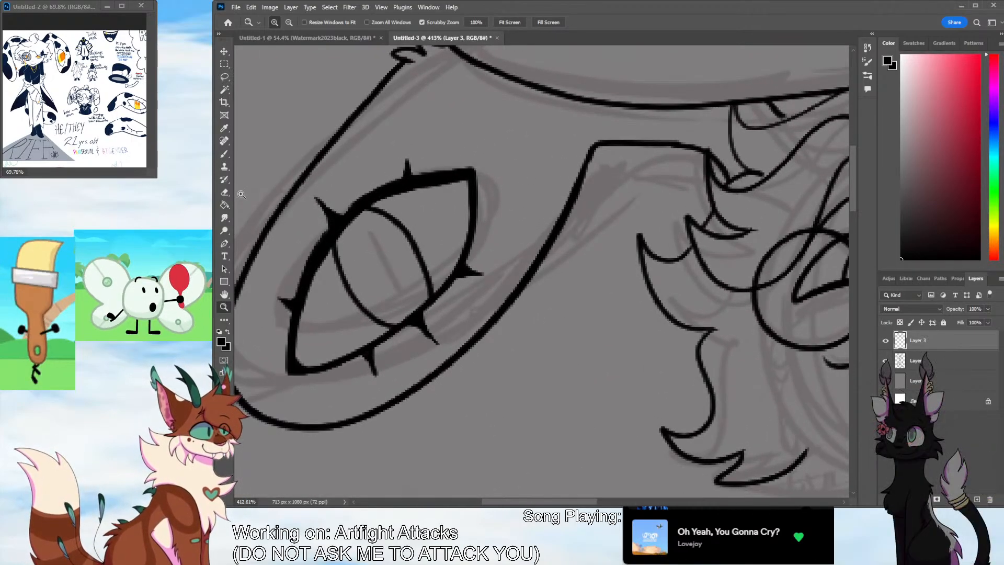
pyautogui.press('e')
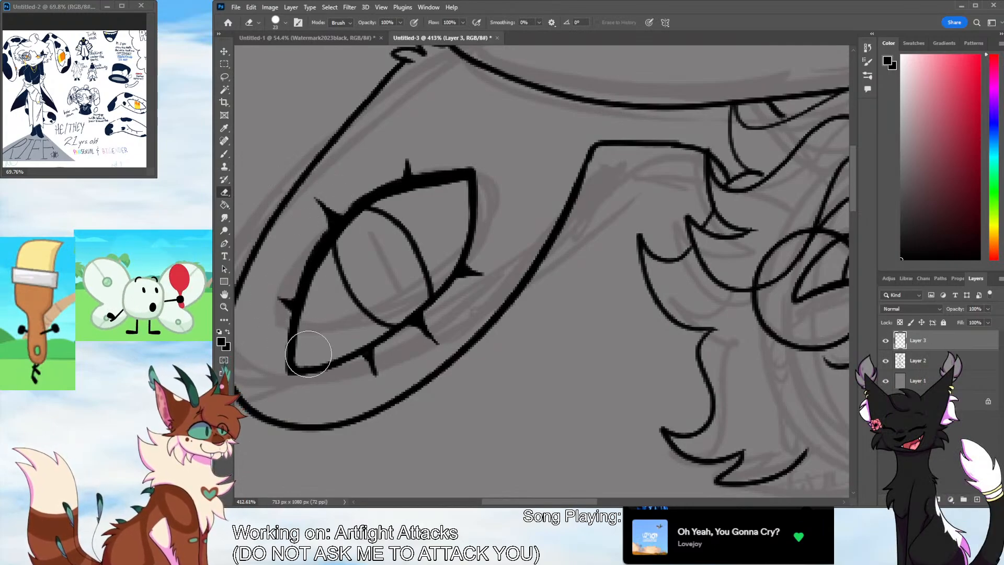
pyautogui.press('b')
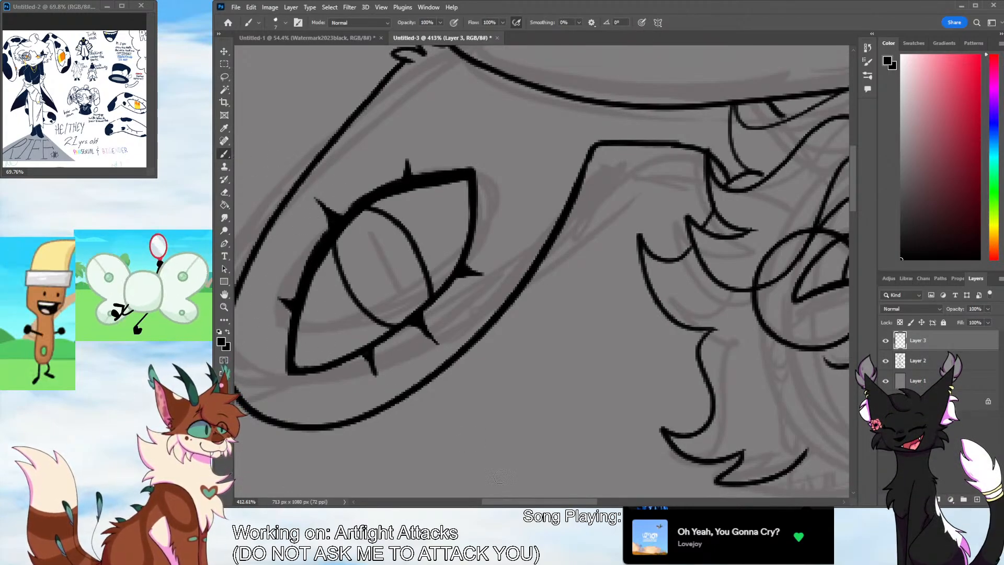
# Thicken the upper lash lines of both eyes on the face
pyautogui.hscroll(10, 499, 477)
pyautogui.moveTo(543, 244)
pyautogui.mouseDown()
pyautogui.moveTo(590, 214)
pyautogui.moveTo(682, 282)
pyautogui.mouseUp()
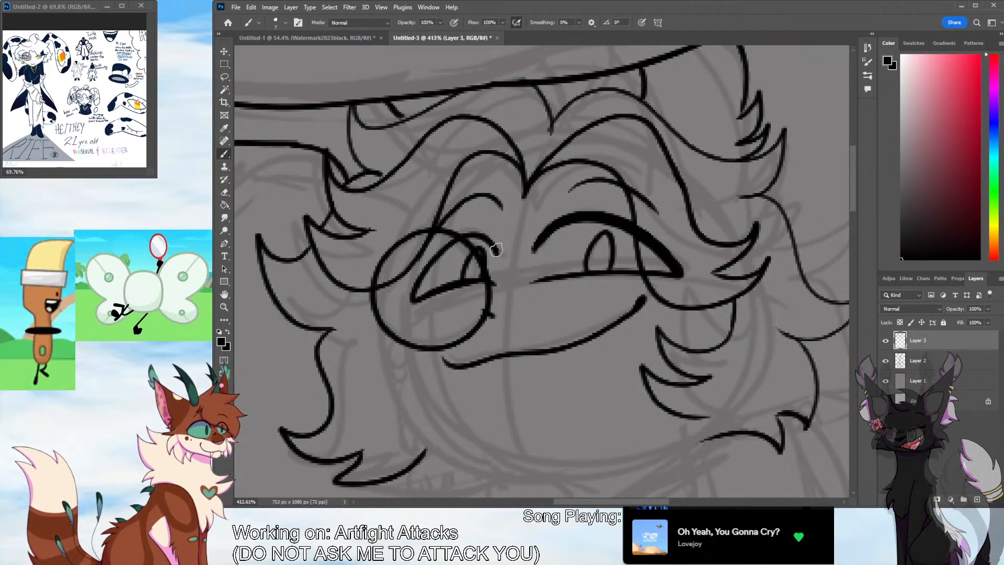
pyautogui.moveTo(487, 245)
pyautogui.mouseDown()
pyautogui.moveTo(440, 248)
pyautogui.moveTo(417, 298)
pyautogui.mouseUp()
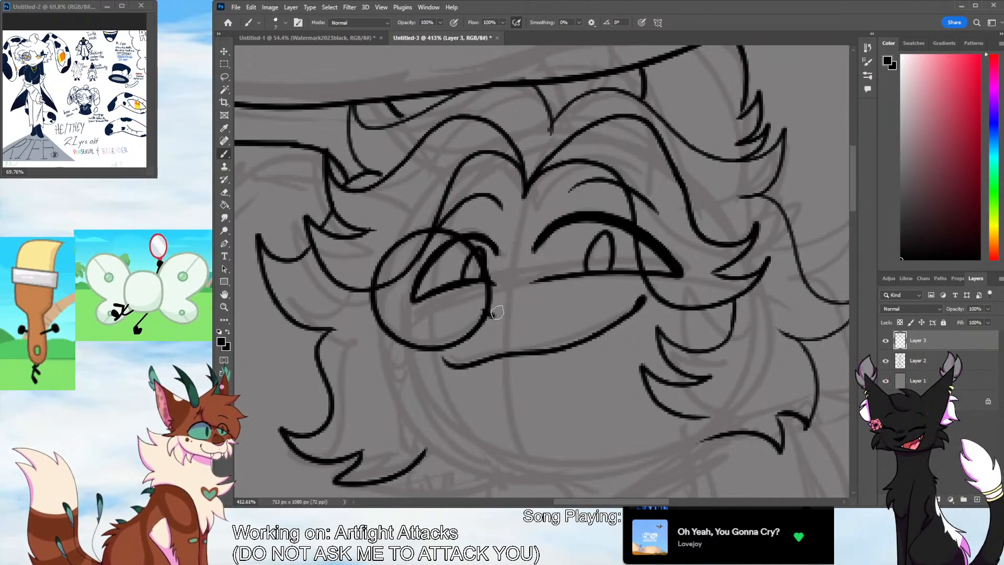
# Ink the rounded chin as one curve joining the hair locks on both sides of the face
pyautogui.moveTo(853, 206)
pyautogui.mouseDown()
pyautogui.moveTo(845, 274)
pyautogui.moveTo(849, 231)
pyautogui.mouseUp()
pyautogui.moveTo(408, 240)
pyautogui.mouseDown()
pyautogui.moveTo(570, 300)
pyautogui.moveTo(657, 256)
pyautogui.moveTo(717, 246)
pyautogui.mouseUp()
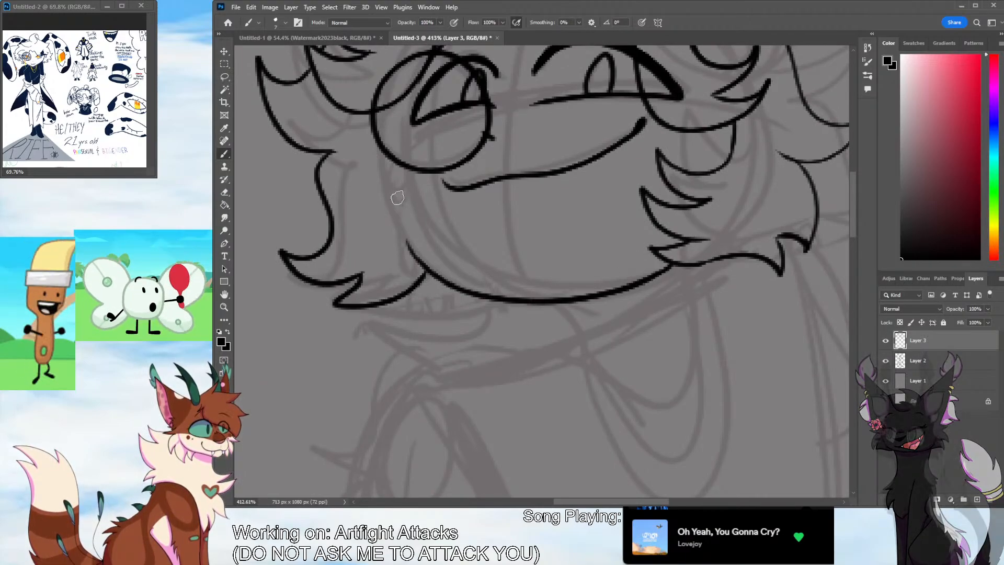
pyautogui.moveTo(388, 178)
pyautogui.mouseDown()
pyautogui.moveTo(425, 188)
pyautogui.moveTo(405, 214)
pyautogui.moveTo(431, 224)
pyautogui.mouseUp()
pyautogui.moveTo(432, 225); pyautogui.dragTo(395, 252)
pyautogui.moveTo(388, 179); pyautogui.dragTo(387, 156)
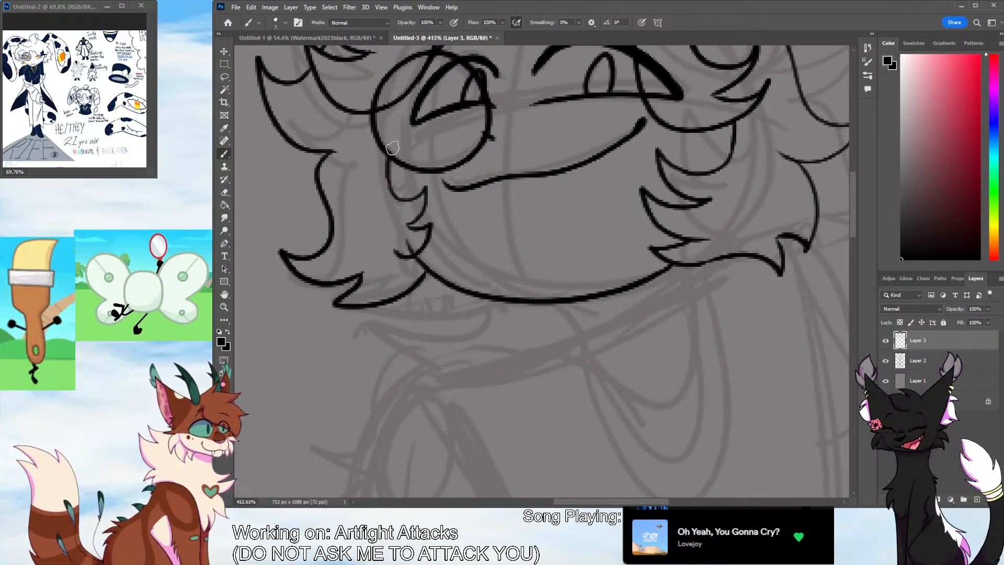
pyautogui.moveTo(358, 127); pyautogui.dragTo(436, 260)
pyautogui.hotkey('ctrl', 'z')
pyautogui.hotkey('ctrl', 'z')
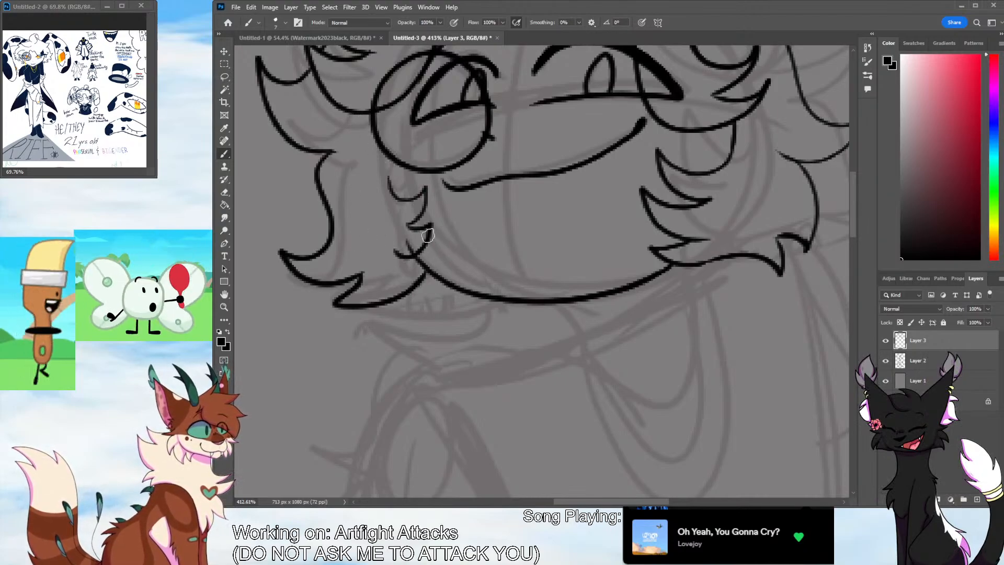
pyautogui.hotkey('ctrl', 'z')
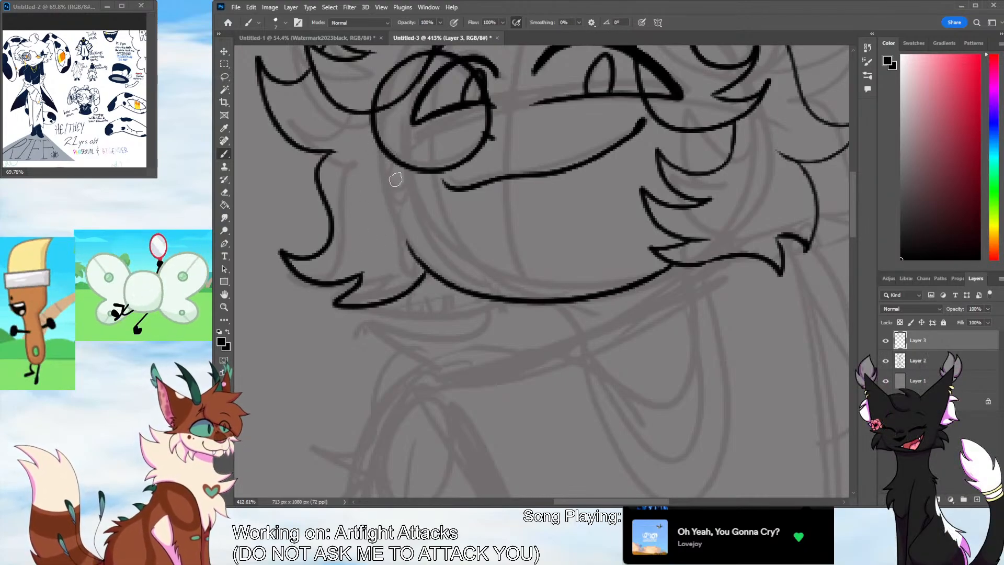
pyautogui.moveTo(385, 159); pyautogui.dragTo(417, 197)
pyautogui.hotkey('ctrl', 'z')
pyautogui.hotkey('ctrl', 'z')
pyautogui.hotkey('ctrl', 'z')
# Ink small pointed cheek tufts running from below the round eyeglass down to the jawline
pyautogui.moveTo(387, 161)
pyautogui.mouseDown()
pyautogui.moveTo(417, 195)
pyautogui.moveTo(410, 219)
pyautogui.mouseUp()
pyautogui.moveTo(409, 219)
pyautogui.mouseDown()
pyautogui.moveTo(418, 216)
pyautogui.moveTo(400, 241)
pyautogui.mouseUp()
# Erase the middle hair lock on the monocle side and re-ink it closer to the face
pyautogui.click(224, 307)
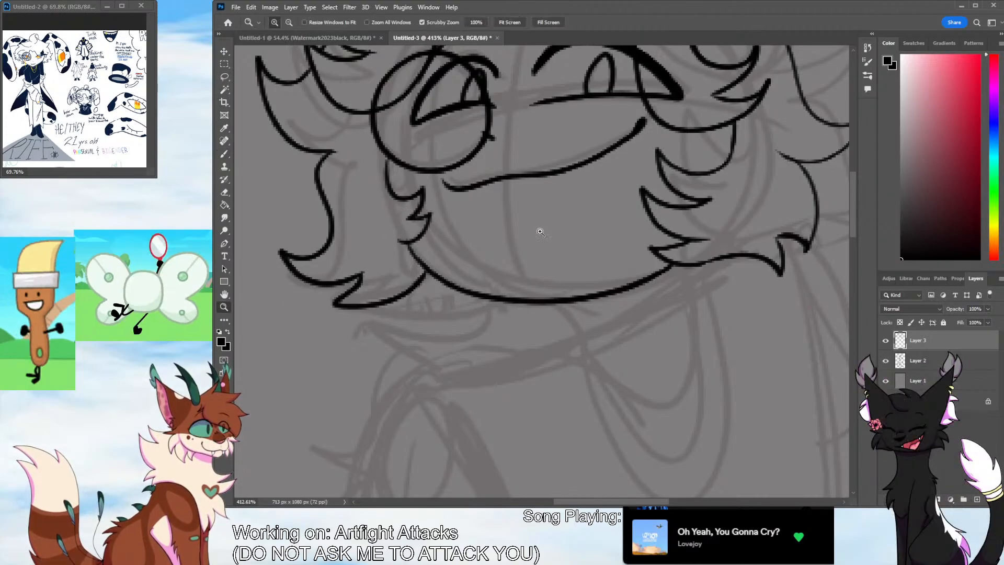
pyautogui.moveTo(541, 232); pyautogui.dragTo(471, 236)
pyautogui.moveTo(854, 272)
pyautogui.mouseDown()
pyautogui.moveTo(855, 244)
pyautogui.moveTo(852, 252)
pyautogui.mouseUp()
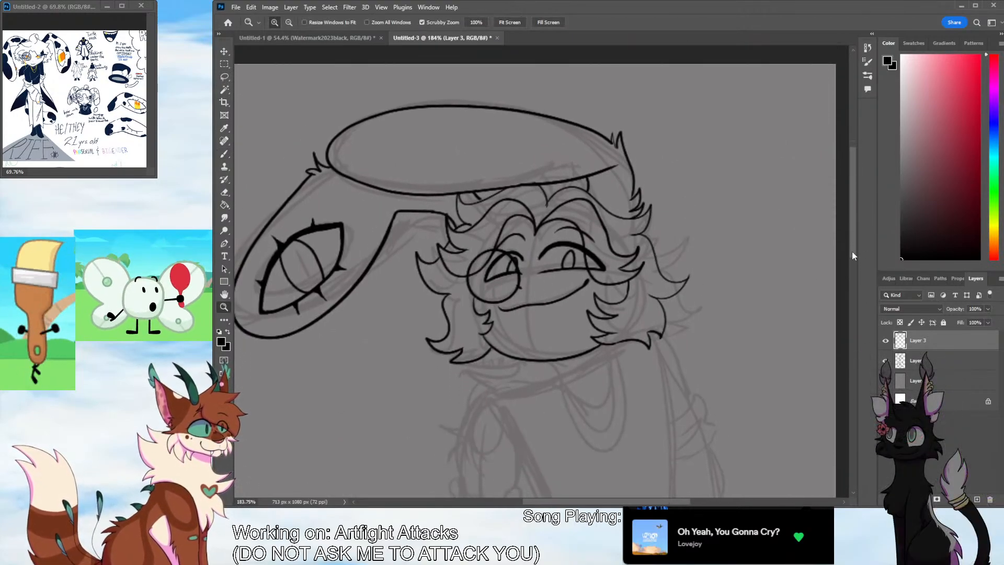
pyautogui.moveTo(594, 344); pyautogui.dragTo(630, 341)
pyautogui.press('e')
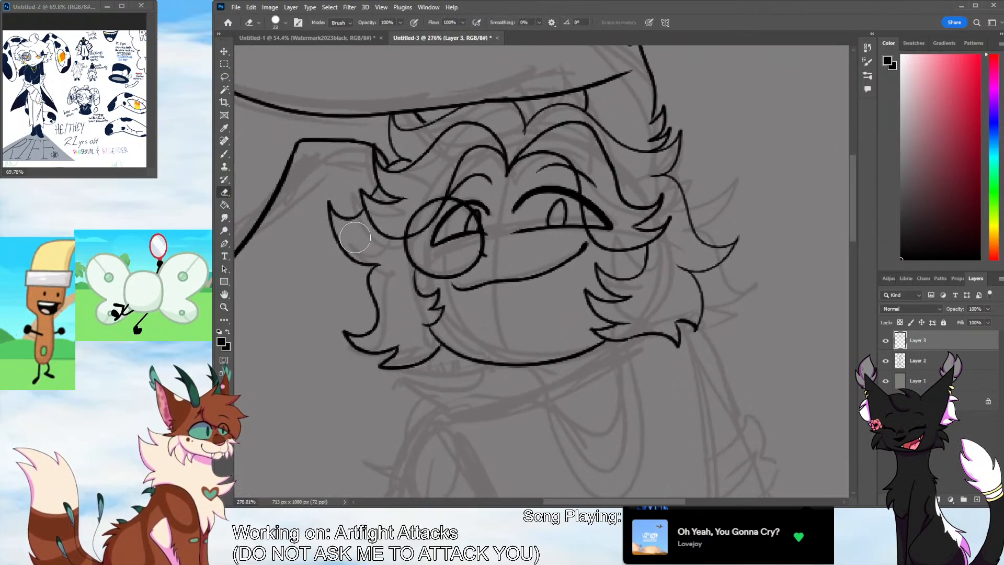
pyautogui.moveTo(368, 264); pyautogui.dragTo(337, 235)
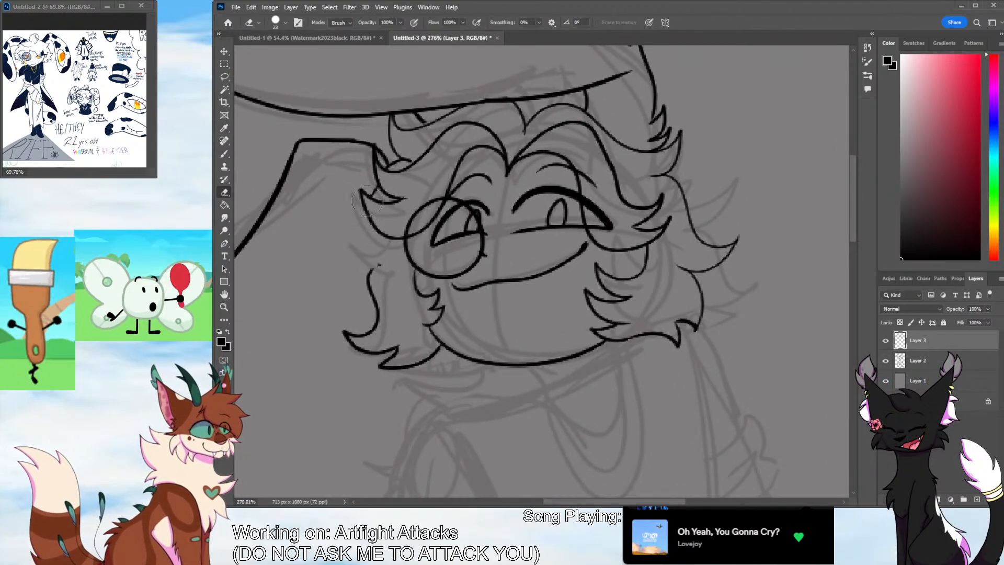
pyautogui.press('b')
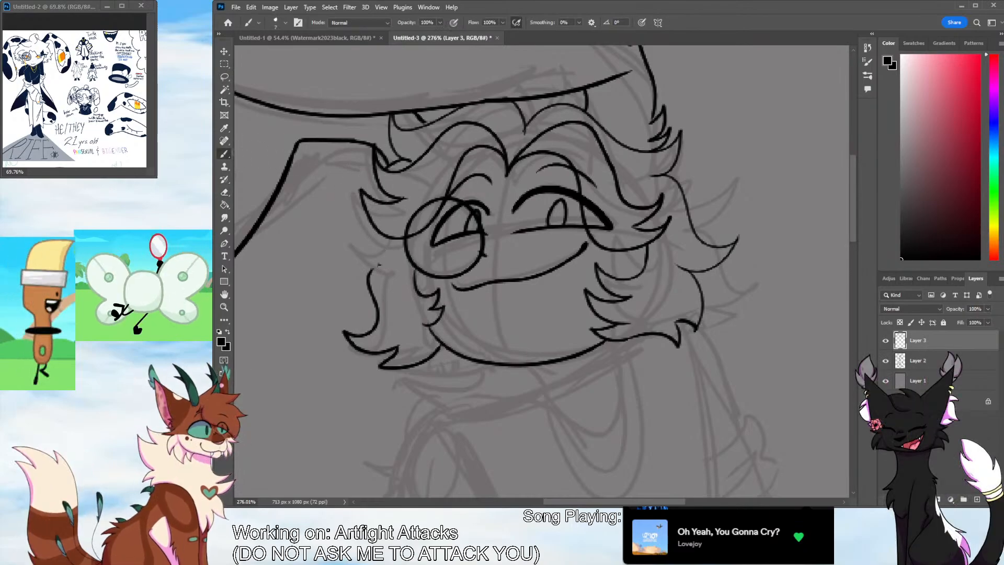
pyautogui.moveTo(376, 189)
pyautogui.mouseDown()
pyautogui.moveTo(367, 208)
pyautogui.moveTo(377, 225)
pyautogui.moveTo(340, 218)
pyautogui.moveTo(379, 258)
pyautogui.mouseUp()
pyautogui.hotkey('ctrl', 'z')
pyautogui.moveTo(371, 221)
pyautogui.mouseDown()
pyautogui.moveTo(361, 232)
pyautogui.moveTo(382, 264)
pyautogui.moveTo(369, 272)
pyautogui.mouseUp()
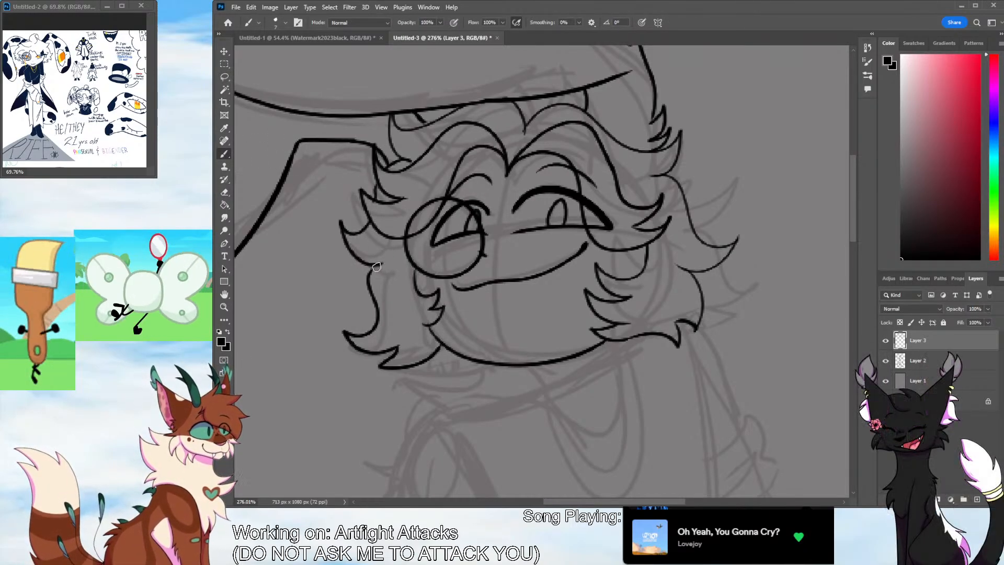
# Erase the lowest hair lock on the monocle side and re-ink it narrower, with spiky tips meeting the chin
pyautogui.press('e')
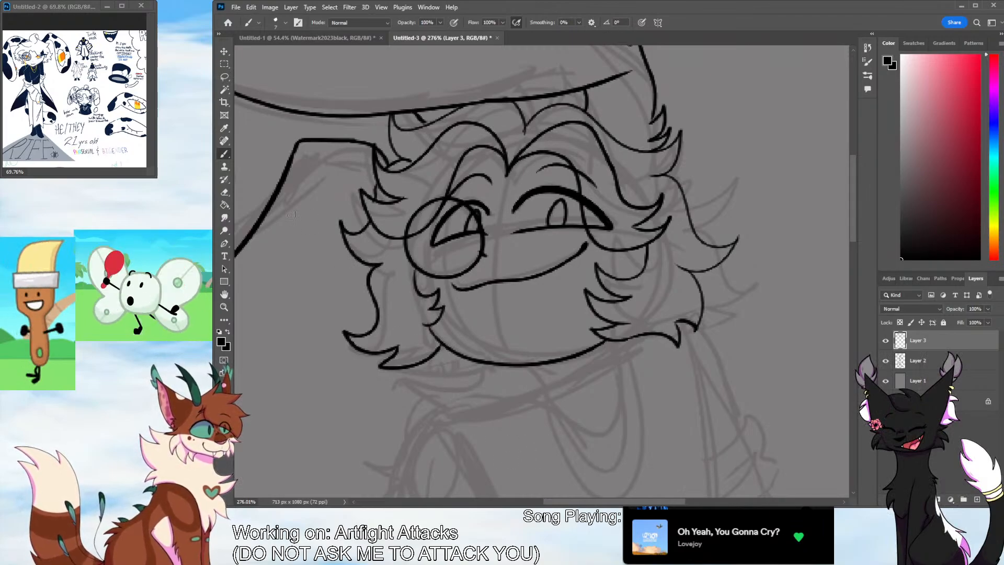
pyautogui.moveTo(347, 332)
pyautogui.mouseDown()
pyautogui.moveTo(371, 342)
pyautogui.moveTo(362, 349)
pyautogui.moveTo(365, 279)
pyautogui.mouseUp()
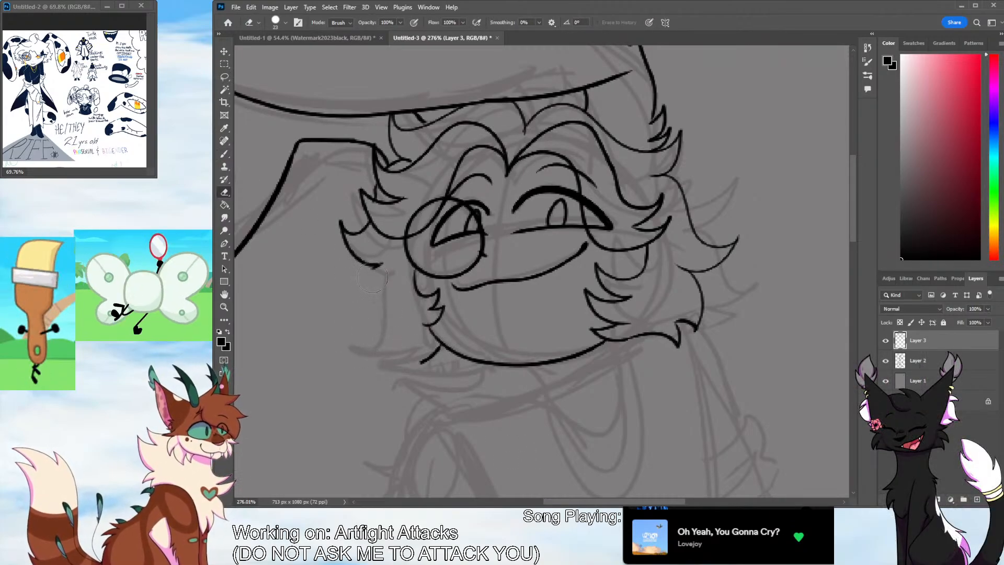
pyautogui.moveTo(415, 360); pyautogui.dragTo(426, 351)
pyautogui.press('b')
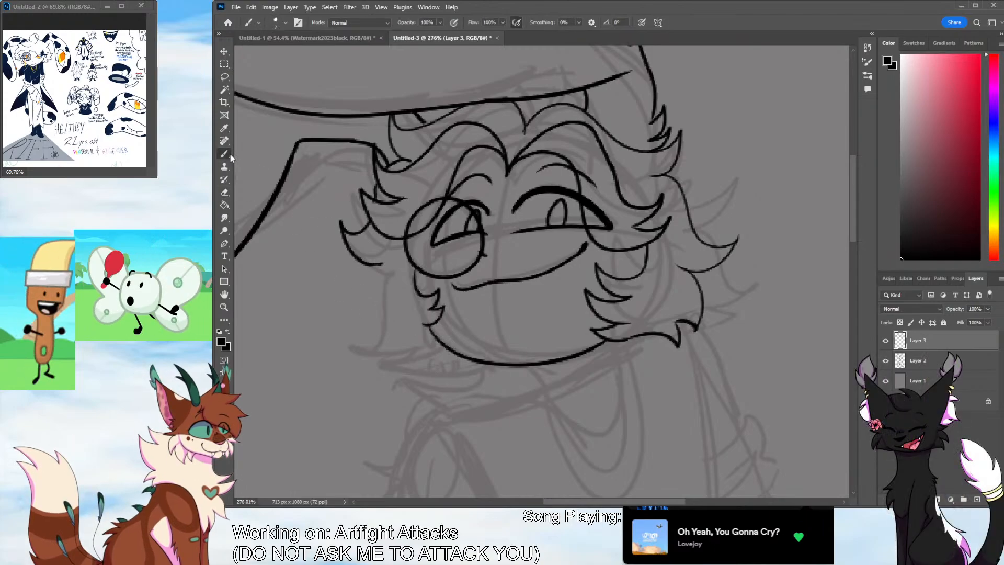
pyautogui.moveTo(380, 268)
pyautogui.mouseDown()
pyautogui.moveTo(362, 333)
pyautogui.moveTo(418, 340)
pyautogui.moveTo(413, 351)
pyautogui.moveTo(445, 361)
pyautogui.mouseUp()
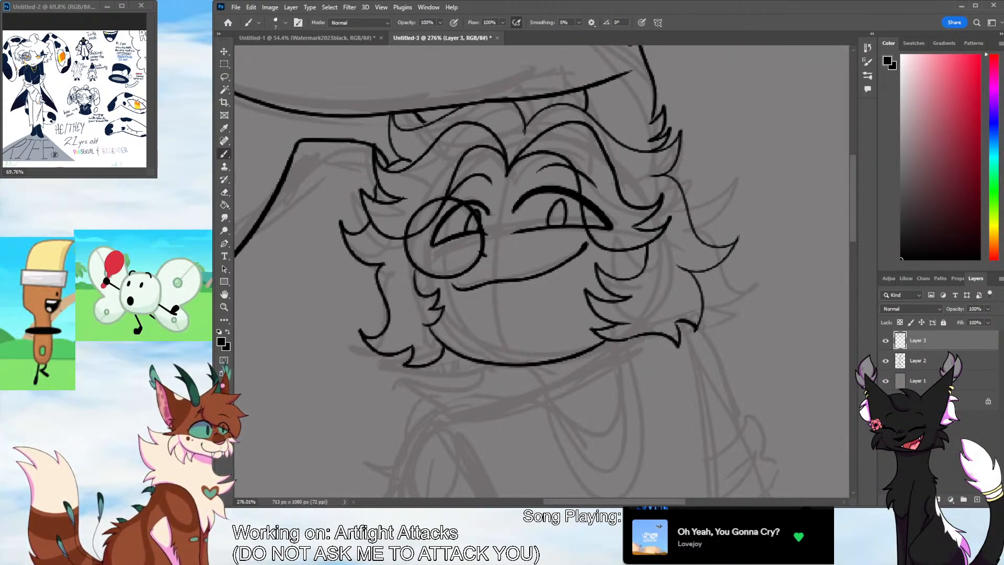
# Ink the neck below the chin, then the collar and shoulder line running down into the near upper arm
pyautogui.click(224, 307)
pyautogui.moveTo(568, 309); pyautogui.dragTo(521, 334)
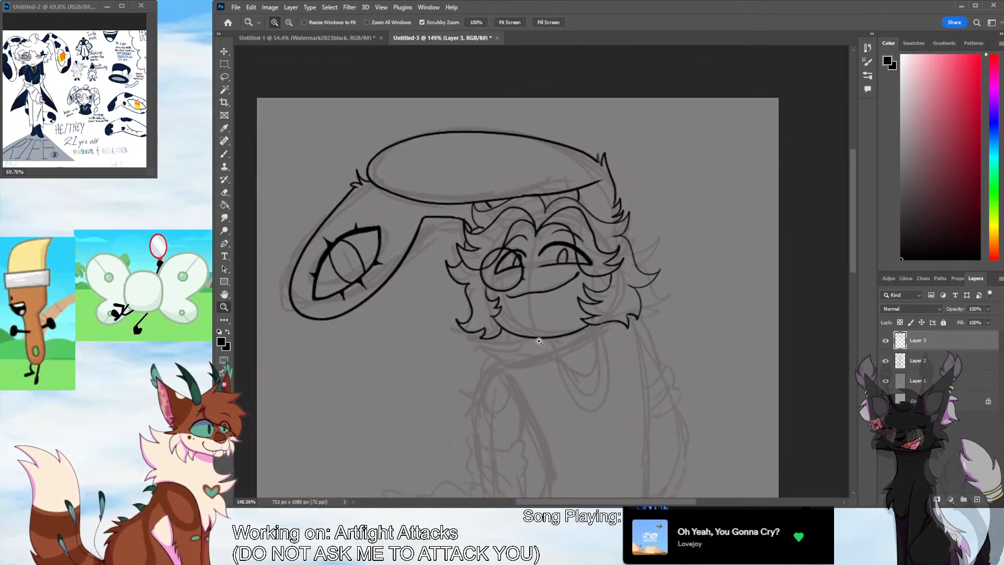
pyautogui.scroll(-3, 851, 286)
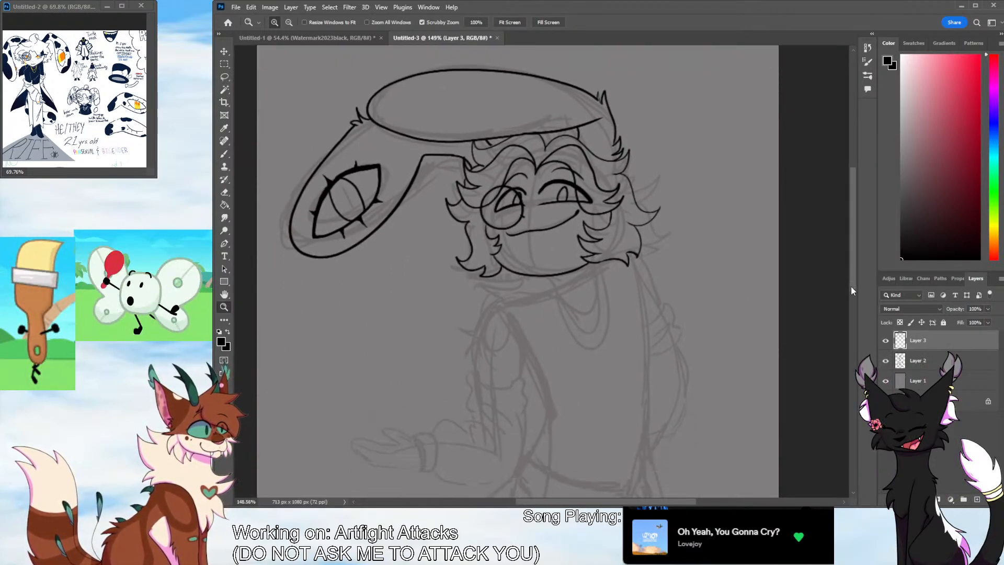
pyautogui.moveTo(698, 314); pyautogui.dragTo(727, 290)
pyautogui.press('b')
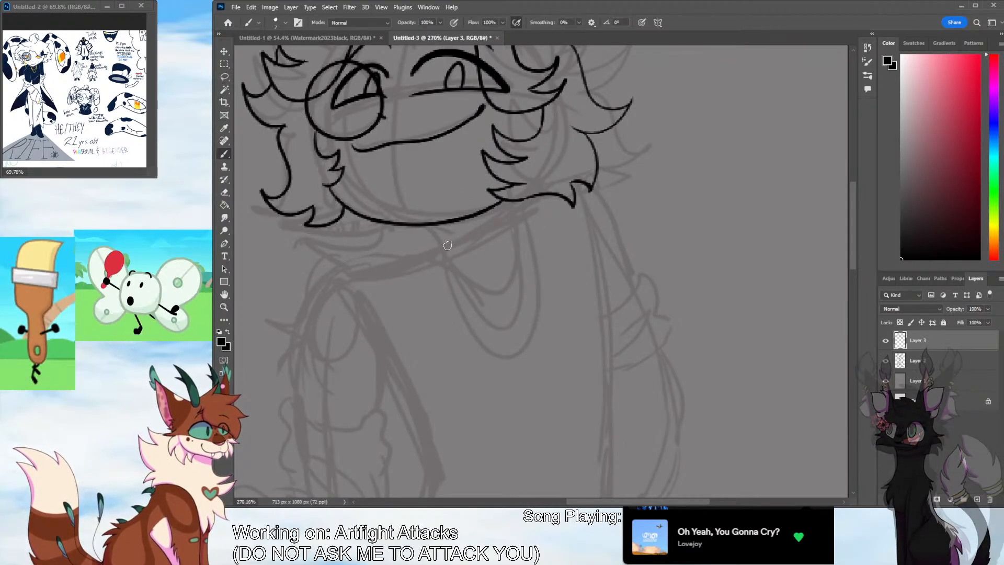
pyautogui.moveTo(426, 226); pyautogui.dragTo(441, 255)
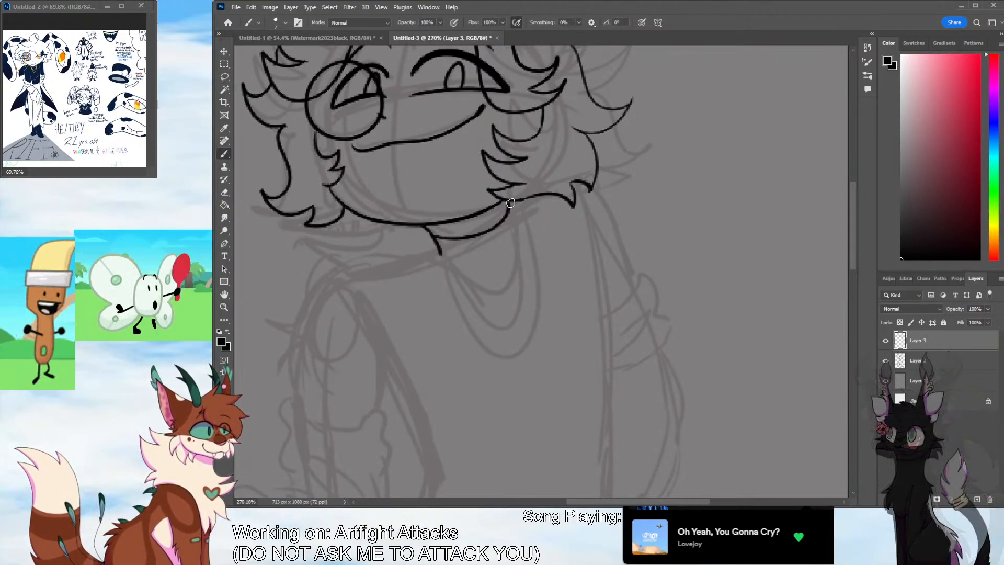
pyautogui.moveTo(505, 197); pyautogui.dragTo(518, 225)
pyautogui.moveTo(442, 255)
pyautogui.mouseDown()
pyautogui.moveTo(408, 258)
pyautogui.moveTo(295, 335)
pyautogui.moveTo(285, 387)
pyautogui.mouseUp()
# Ink the far shoulder and bunched sleeve with two fold lines, and extend the torso's side edge to the waist
pyautogui.hscroll(3, 470, 228)
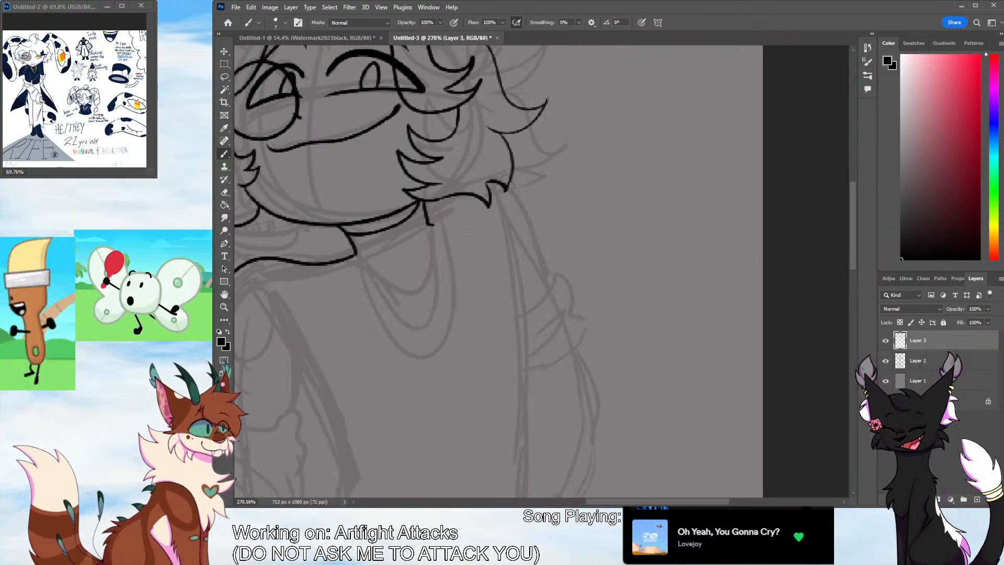
pyautogui.moveTo(518, 198); pyautogui.dragTo(558, 292)
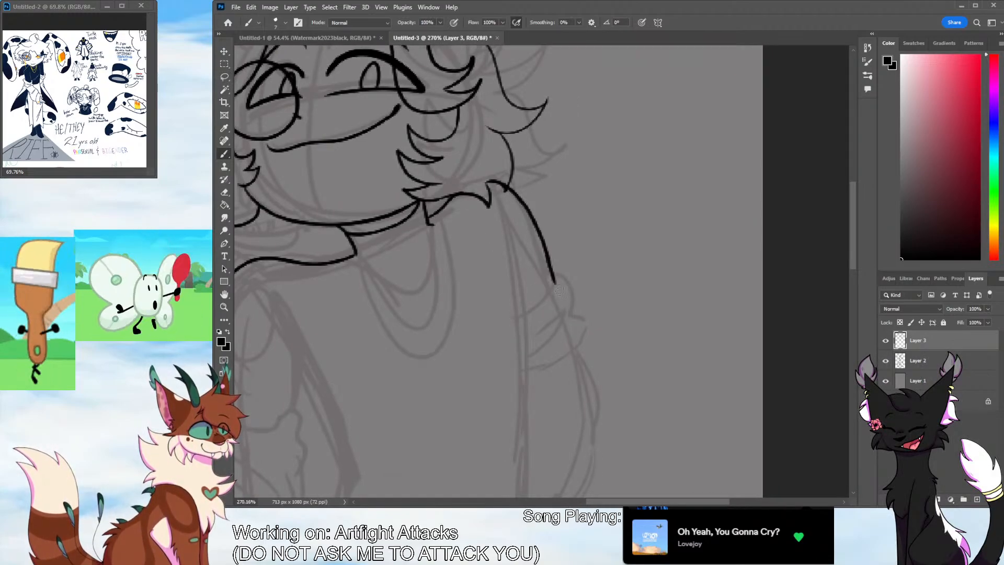
pyautogui.moveTo(503, 211); pyautogui.dragTo(517, 388)
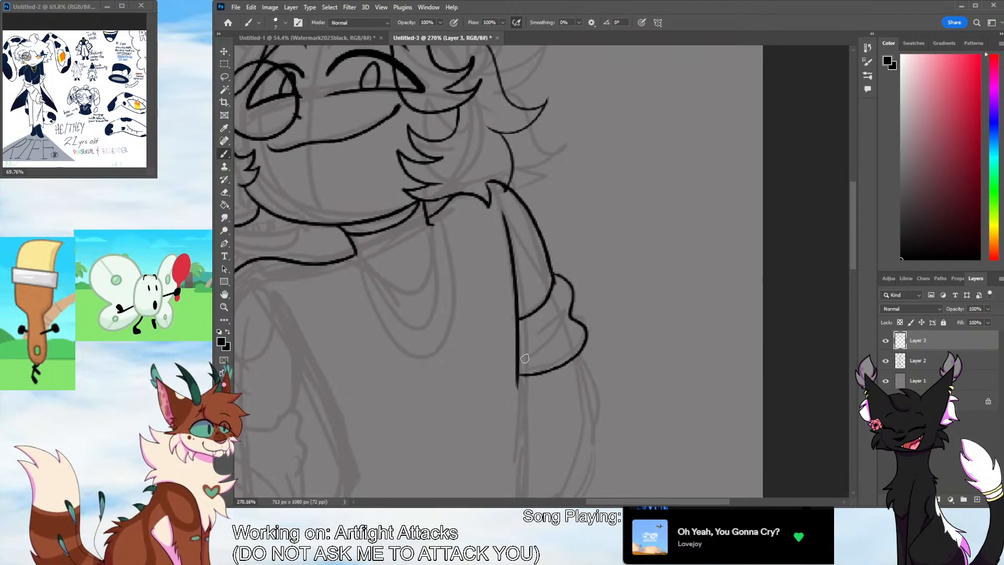
pyautogui.moveTo(524, 358); pyautogui.dragTo(562, 328)
pyautogui.moveTo(530, 343); pyautogui.dragTo(564, 324)
pyautogui.moveTo(851, 249); pyautogui.dragTo(841, 291)
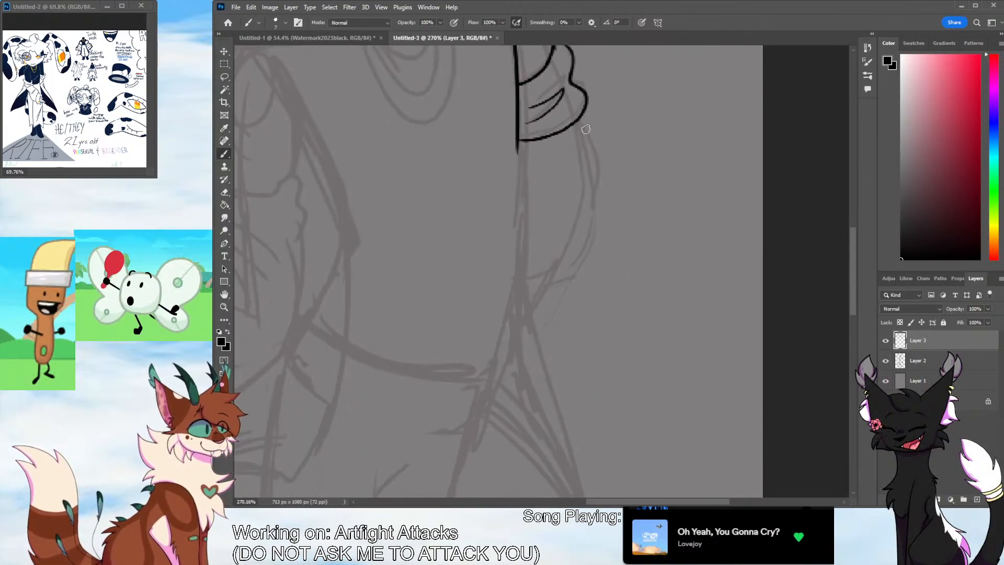
pyautogui.moveTo(518, 147); pyautogui.dragTo(490, 361)
# Ink the near arm's bunched lower sleeve with ruffled sides, elbow folds, a bent forearm and the wrist opening
pyautogui.moveTo(595, 502); pyautogui.dragTo(567, 504)
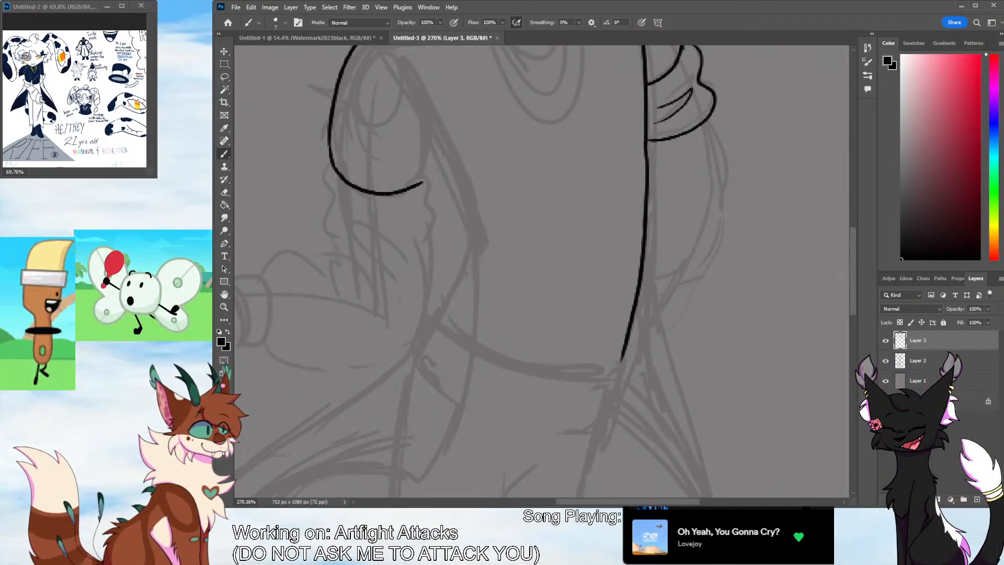
pyautogui.moveTo(428, 180); pyautogui.dragTo(426, 235)
pyautogui.moveTo(329, 163)
pyautogui.mouseDown()
pyautogui.moveTo(317, 214)
pyautogui.moveTo(343, 237)
pyautogui.mouseUp()
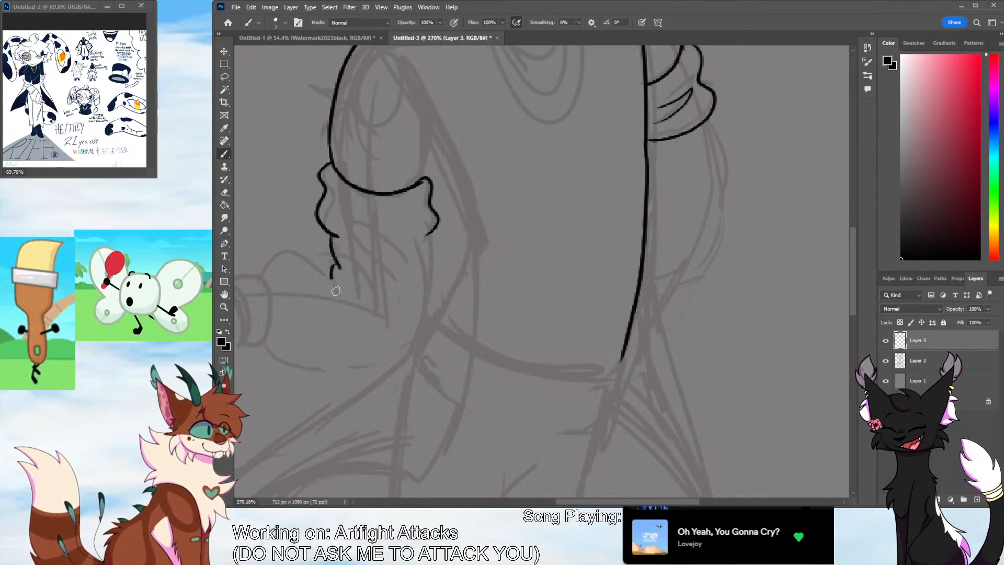
pyautogui.moveTo(427, 239)
pyautogui.mouseDown()
pyautogui.moveTo(431, 271)
pyautogui.moveTo(395, 360)
pyautogui.mouseUp()
pyautogui.moveTo(330, 369)
pyautogui.mouseDown()
pyautogui.moveTo(266, 345)
pyautogui.moveTo(255, 276)
pyautogui.moveTo(297, 254)
pyautogui.mouseUp()
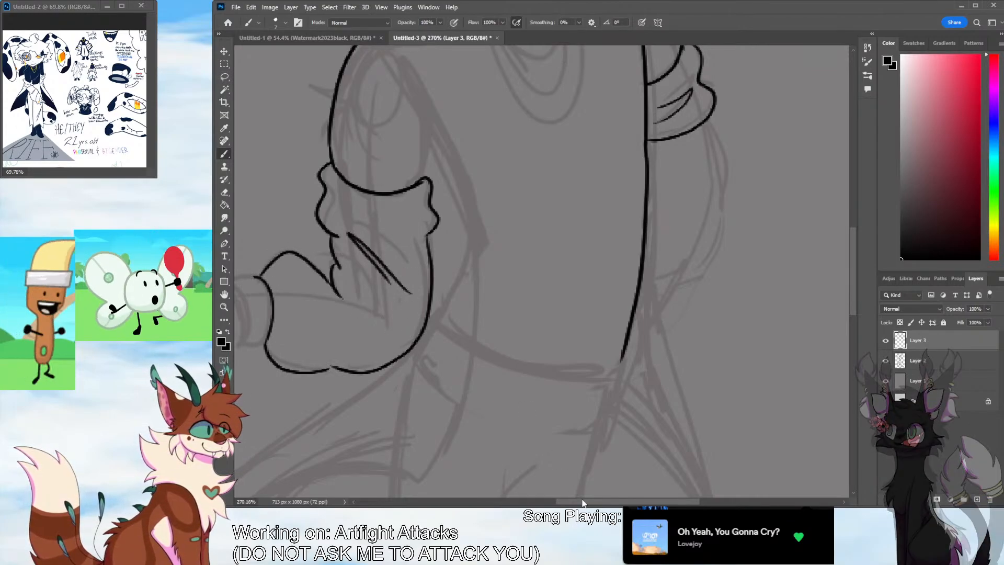
pyautogui.moveTo(386, 483); pyautogui.dragTo(528, 483)
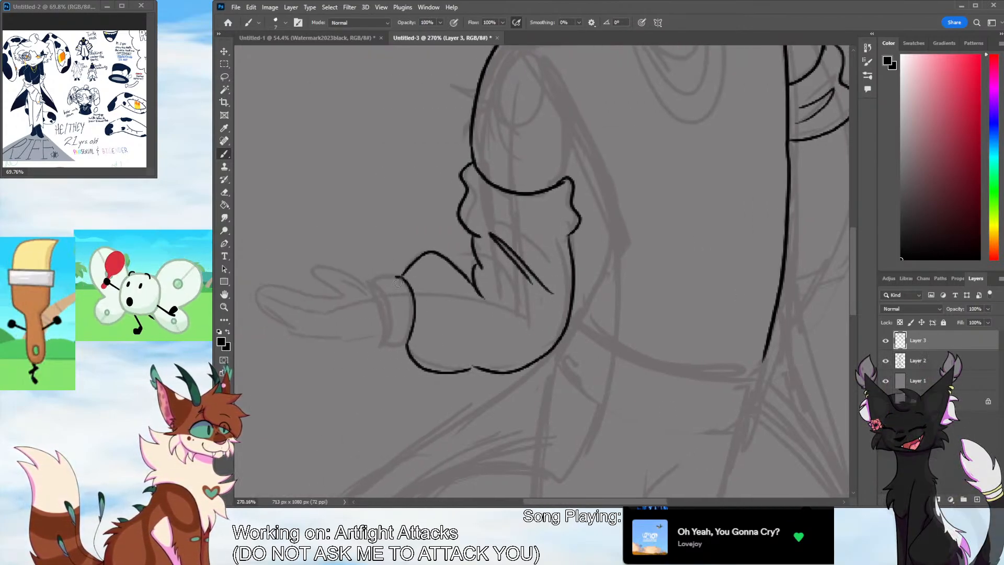
# Ink the near wrist's ruffled cuff with a small round button, and the open hand extending from it
pyautogui.moveTo(366, 272)
pyautogui.mouseDown()
pyautogui.moveTo(393, 271)
pyautogui.moveTo(390, 349)
pyautogui.moveTo(413, 294)
pyautogui.mouseUp()
pyautogui.hotkey('ctrl', 'z')
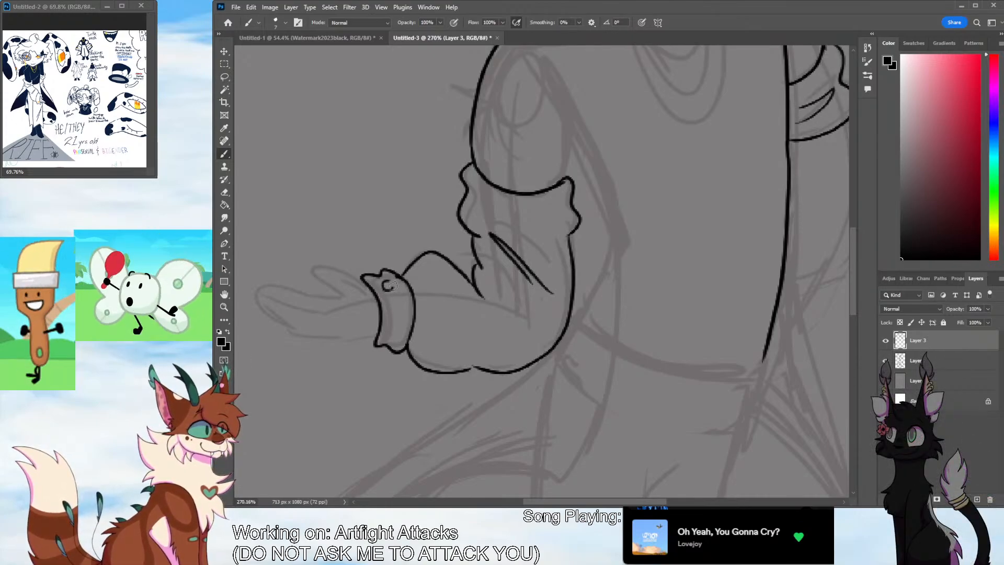
pyautogui.moveTo(390, 286); pyautogui.dragTo(342, 295)
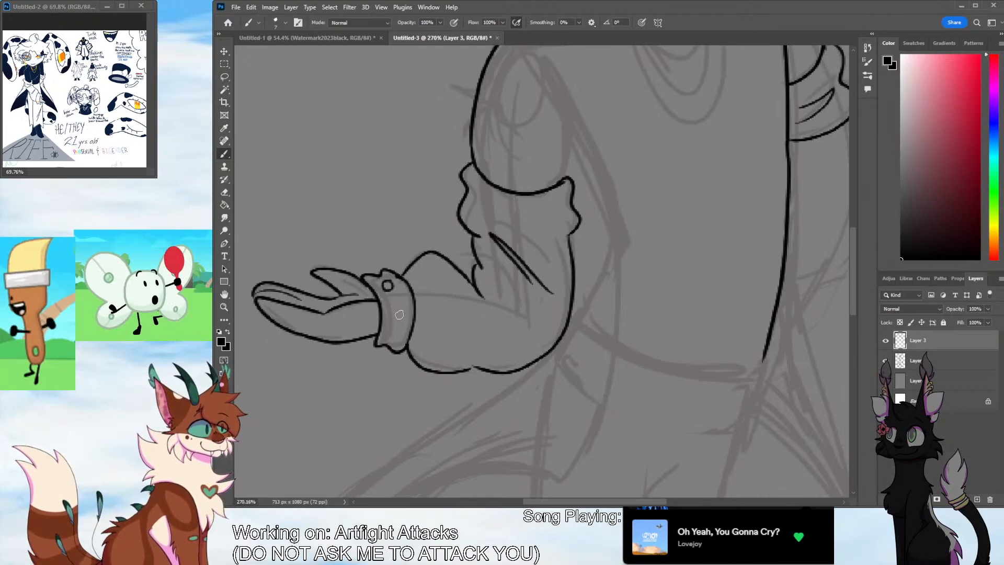
# Ink the near upper arm's inner edge and the torso's side line curving from the armpit towards the waist
pyautogui.hscroll(3, 653, 418)
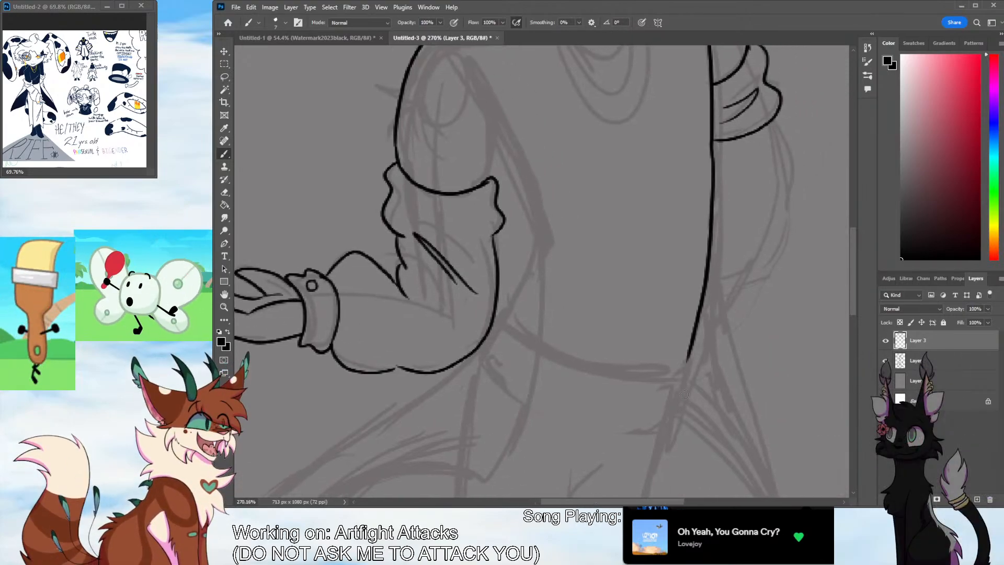
pyautogui.scroll(3, 854, 287)
pyautogui.moveTo(492, 218); pyautogui.dragTo(494, 280)
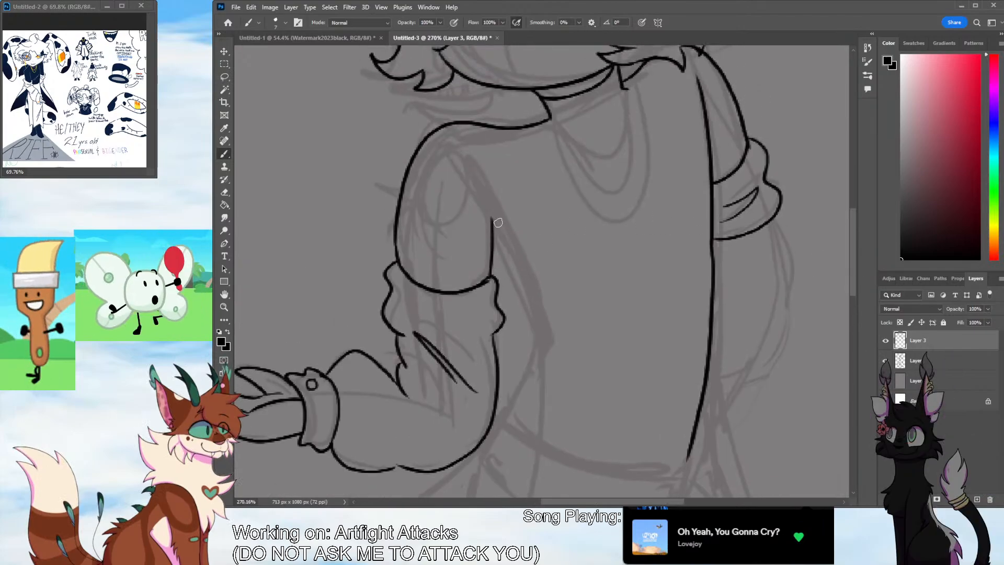
pyautogui.moveTo(493, 222); pyautogui.dragTo(531, 335)
pyautogui.hotkey('ctrl', 'z')
pyautogui.moveTo(477, 206); pyautogui.dragTo(532, 358)
pyautogui.hotkey('ctrl', 'z')
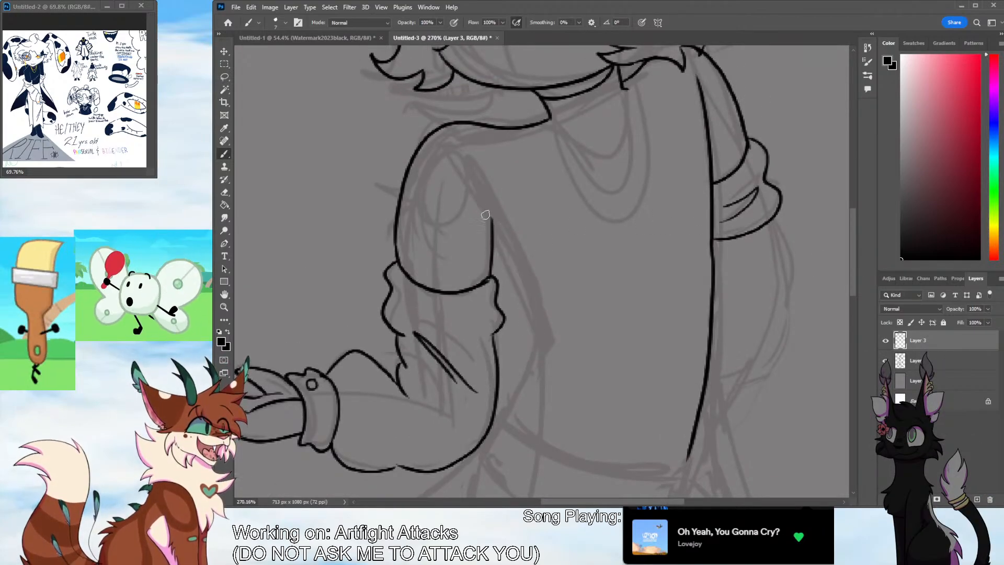
pyautogui.moveTo(478, 207); pyautogui.dragTo(528, 348)
# Continue the torso's near side down to the waist and ink the curved shirt hem across to the far side edge
pyautogui.scroll(-5, 855, 267)
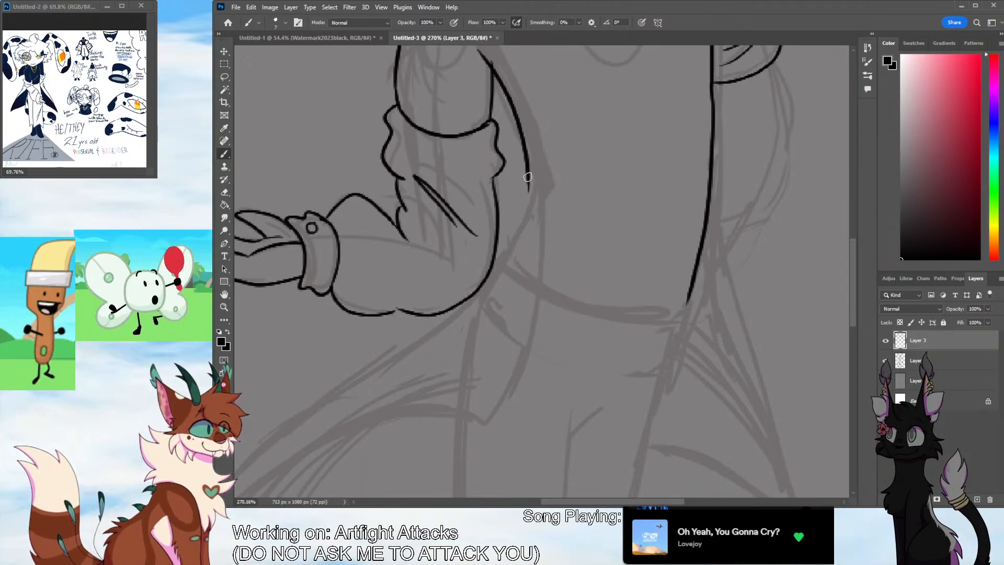
pyautogui.moveTo(527, 177)
pyautogui.mouseDown()
pyautogui.moveTo(640, 325)
pyautogui.moveTo(587, 314)
pyautogui.moveTo(508, 264)
pyautogui.moveTo(510, 274)
pyautogui.mouseUp()
pyautogui.hotkey('ctrl', 'z')
pyautogui.hotkey('ctrl', 'z')
pyautogui.hotkey('ctrl', 'z')
pyautogui.moveTo(529, 185)
pyautogui.mouseDown()
pyautogui.moveTo(501, 257)
pyautogui.moveTo(686, 320)
pyautogui.mouseUp()
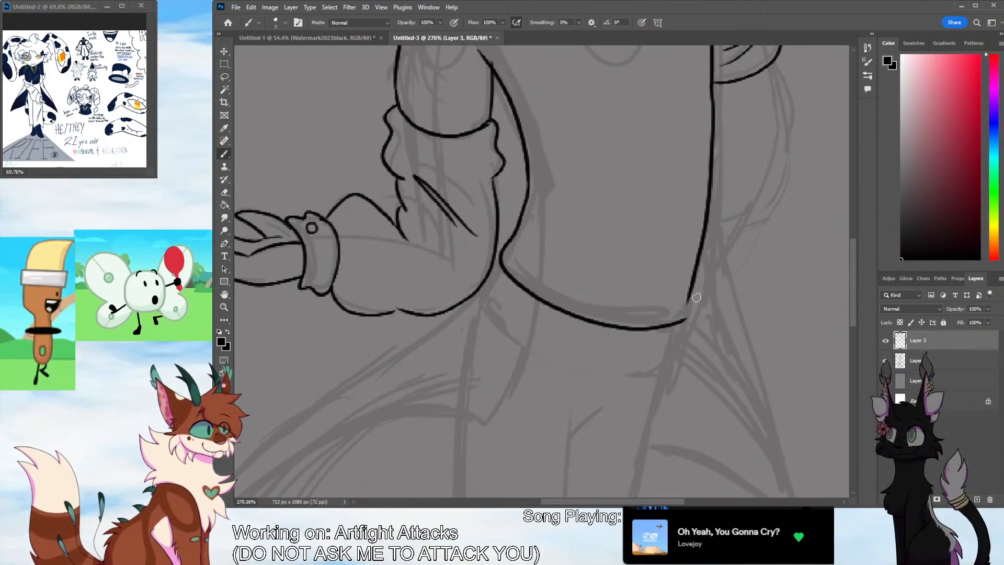
# Erase the stray line overlap where the near upper arm's inner edge meets the ruffled sleeve
pyautogui.scroll(-7, 836, 311)
pyautogui.scroll(2, 836, 312)
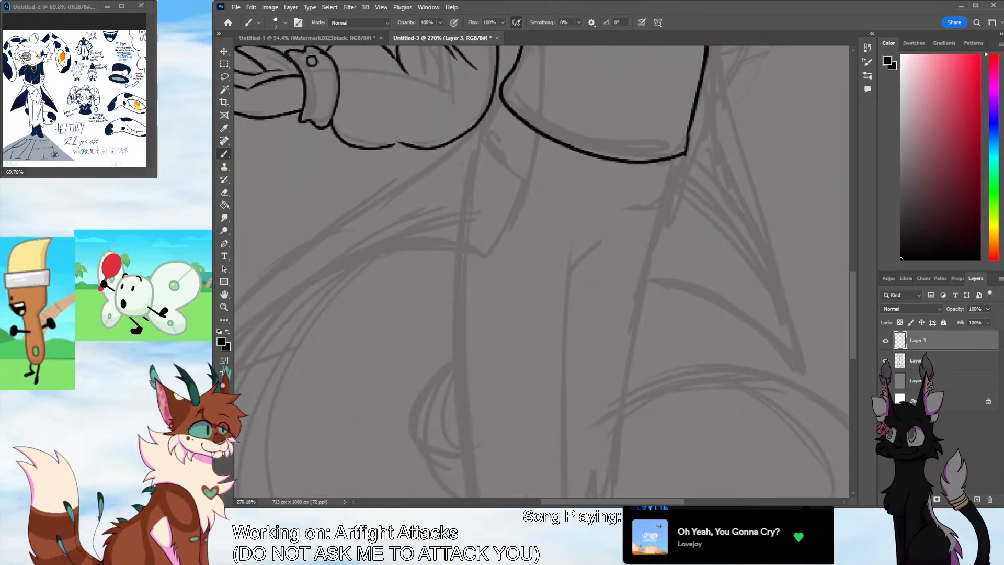
pyautogui.hscroll(-2, 650, 479)
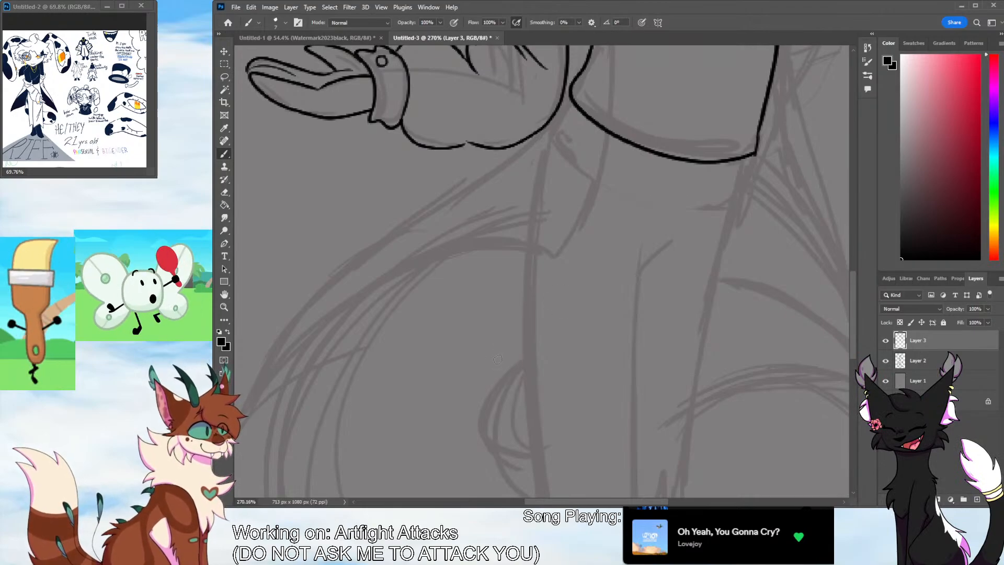
pyautogui.click(225, 307)
pyautogui.moveTo(400, 248); pyautogui.dragTo(376, 284)
pyautogui.scroll(2, 700, 285)
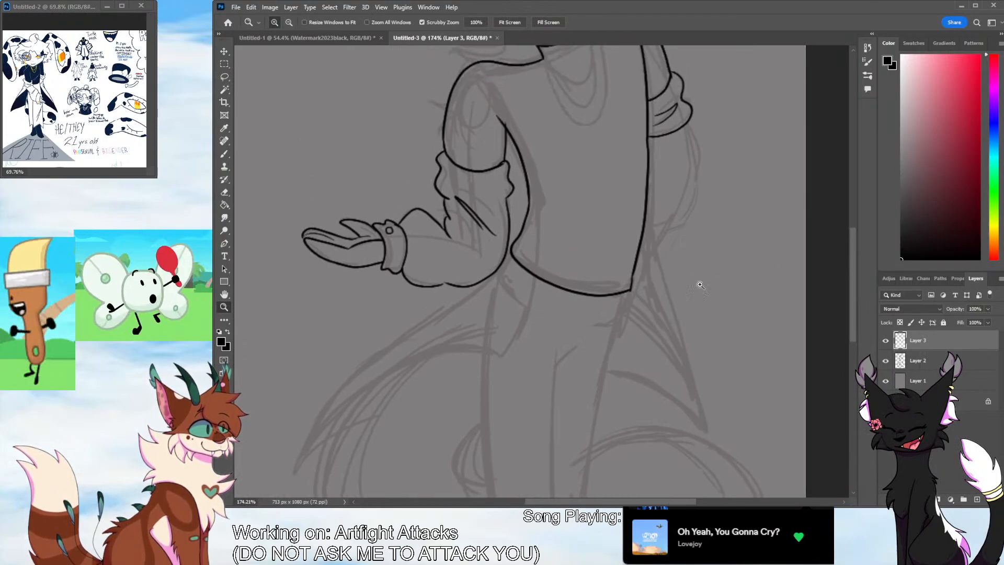
pyautogui.press('b')
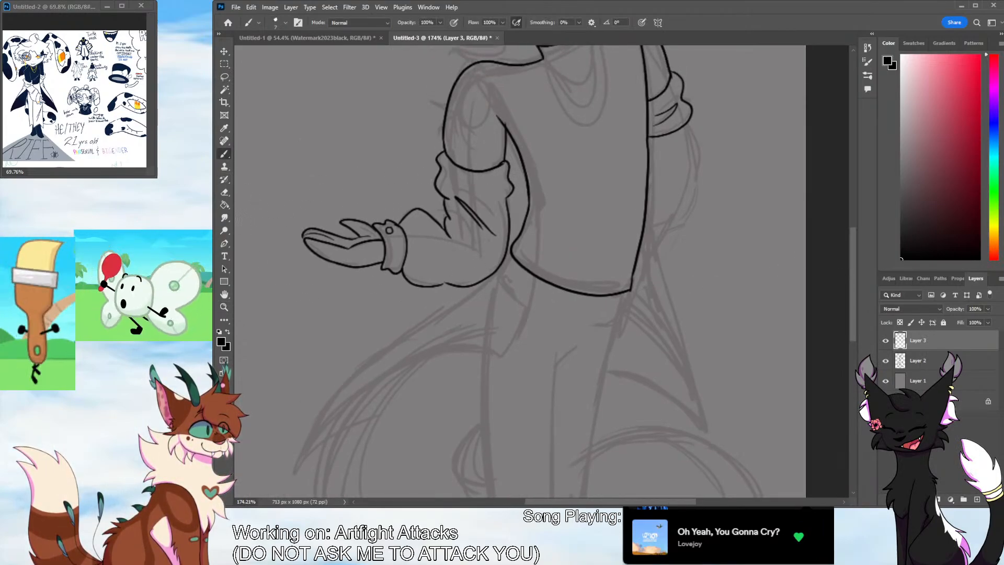
pyautogui.press('e')
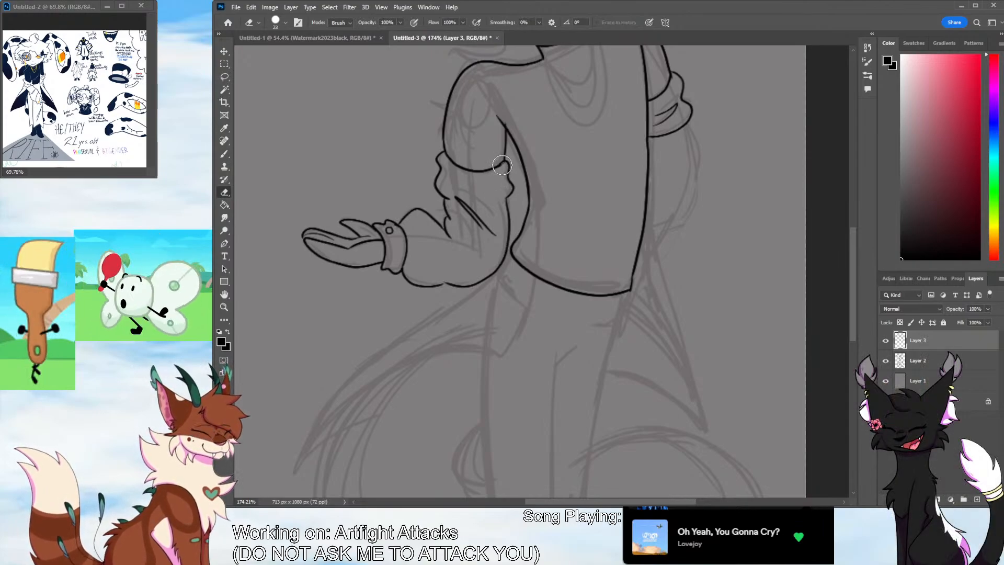
pyautogui.moveTo(502, 165); pyautogui.dragTo(505, 164)
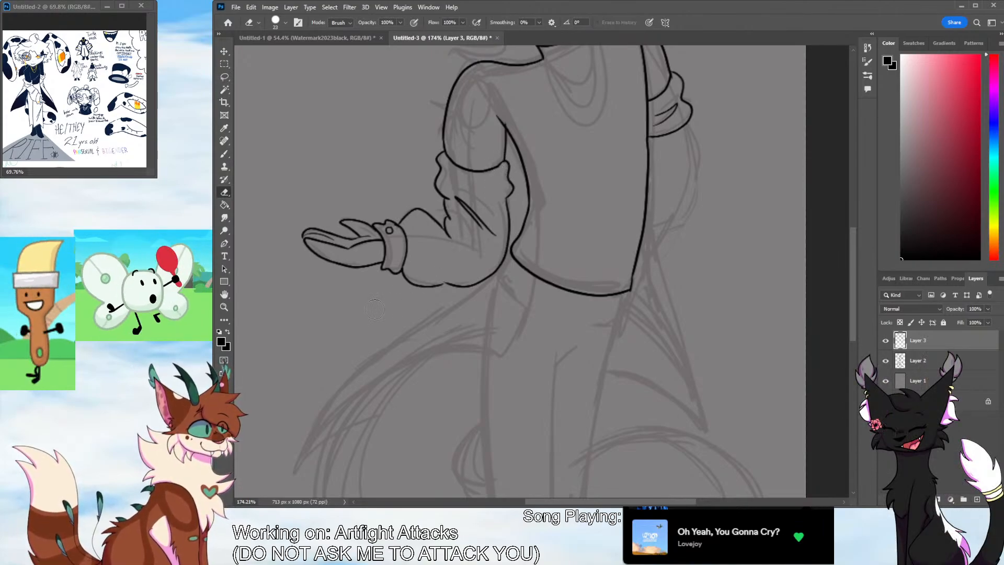
pyautogui.press('b')
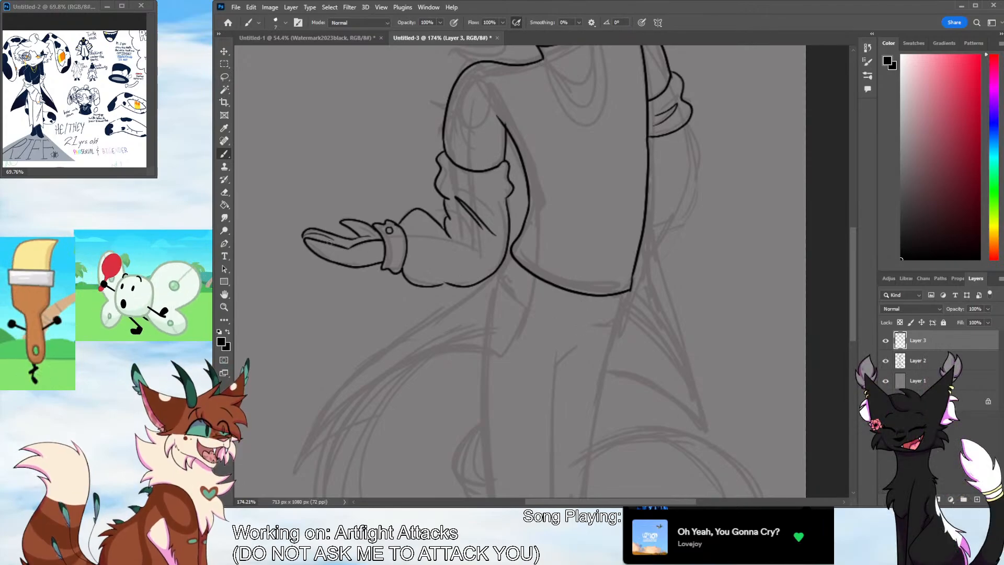
pyautogui.press('e')
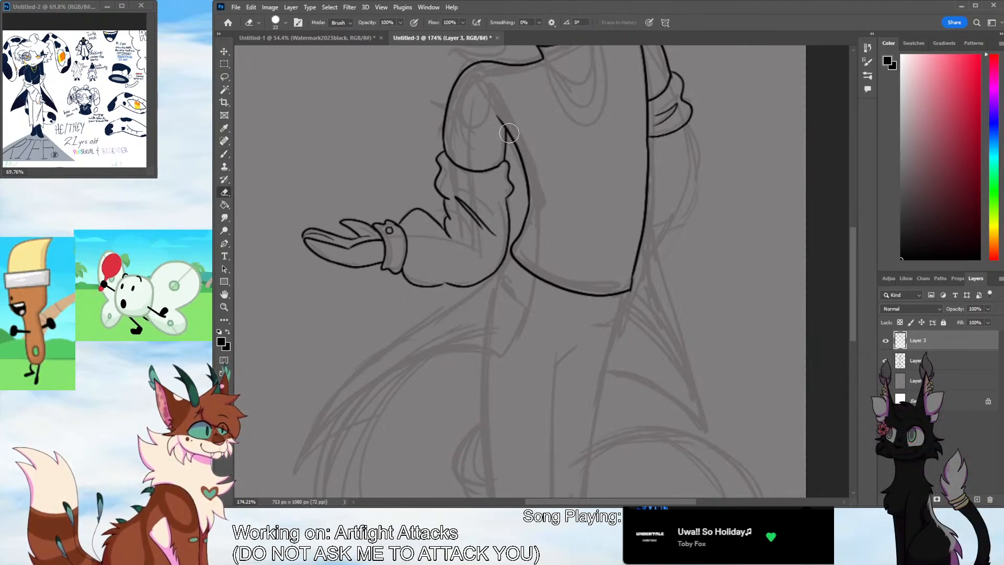
pyautogui.click(225, 154)
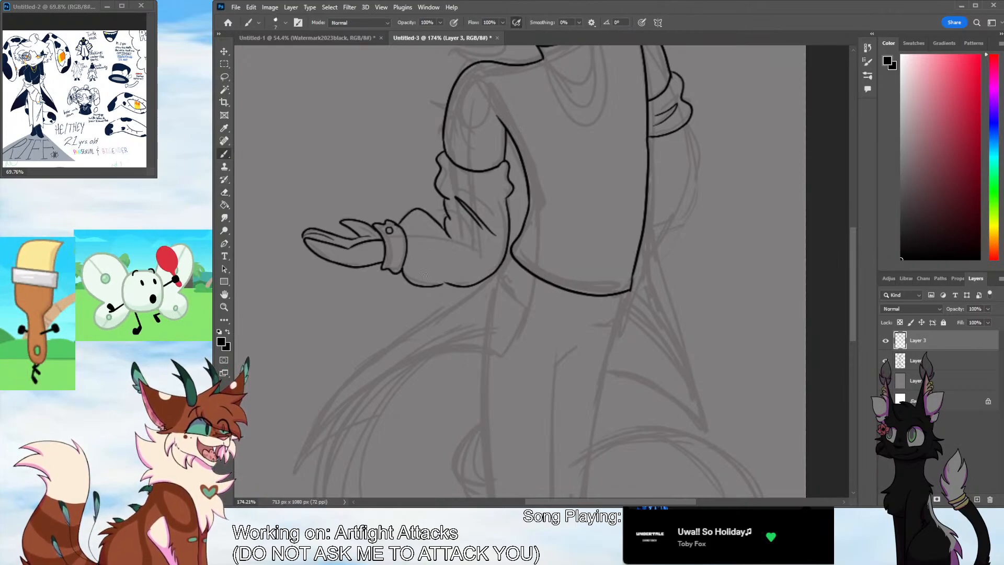
# Clean up the line ends at the near armpit where the upper arm's inner edge meets the torso's side
pyautogui.moveTo(855, 275); pyautogui.dragTo(854, 242)
pyautogui.click(224, 306)
pyautogui.moveTo(515, 229); pyautogui.dragTo(545, 201)
pyautogui.press('e')
pyautogui.moveTo(485, 264); pyautogui.dragTo(493, 293)
pyautogui.press('b')
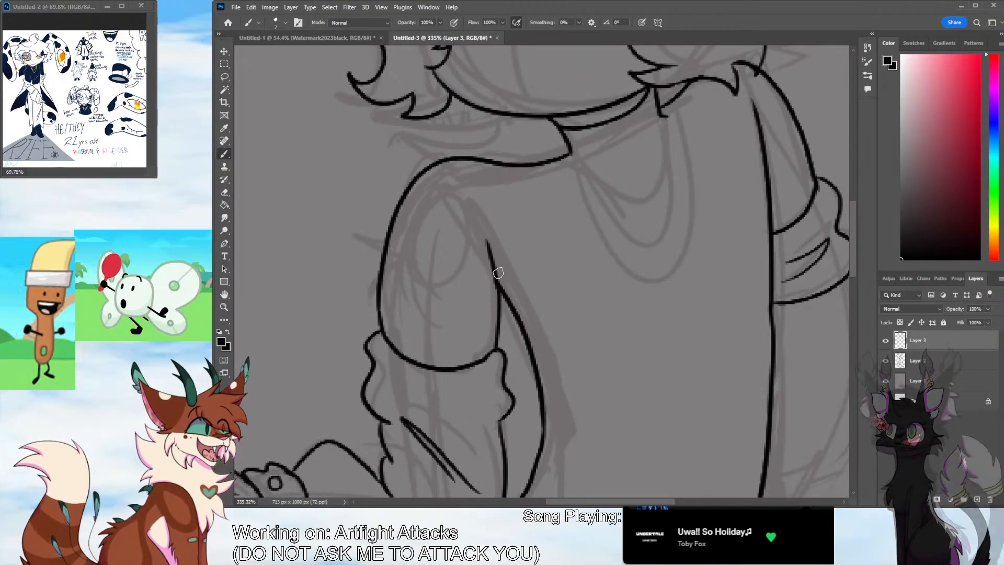
pyautogui.moveTo(484, 253)
pyautogui.mouseDown()
pyautogui.moveTo(510, 300)
pyautogui.moveTo(501, 286)
pyautogui.mouseUp()
pyautogui.hotkey('ctrl', 'z')
pyautogui.press('z')
pyautogui.moveTo(581, 257); pyautogui.dragTo(504, 379)
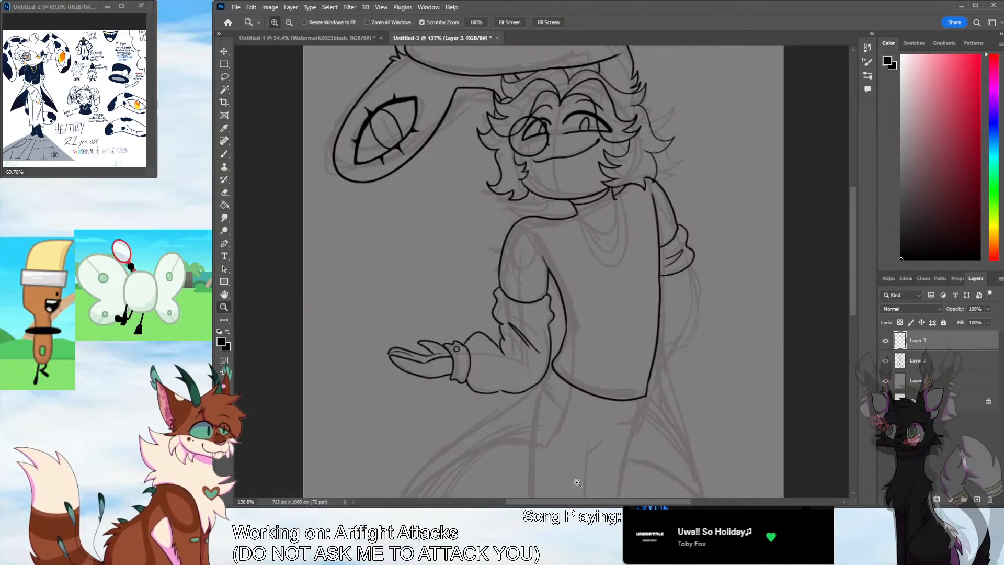
pyautogui.moveTo(584, 502); pyautogui.dragTo(605, 501)
pyautogui.click(229, 195)
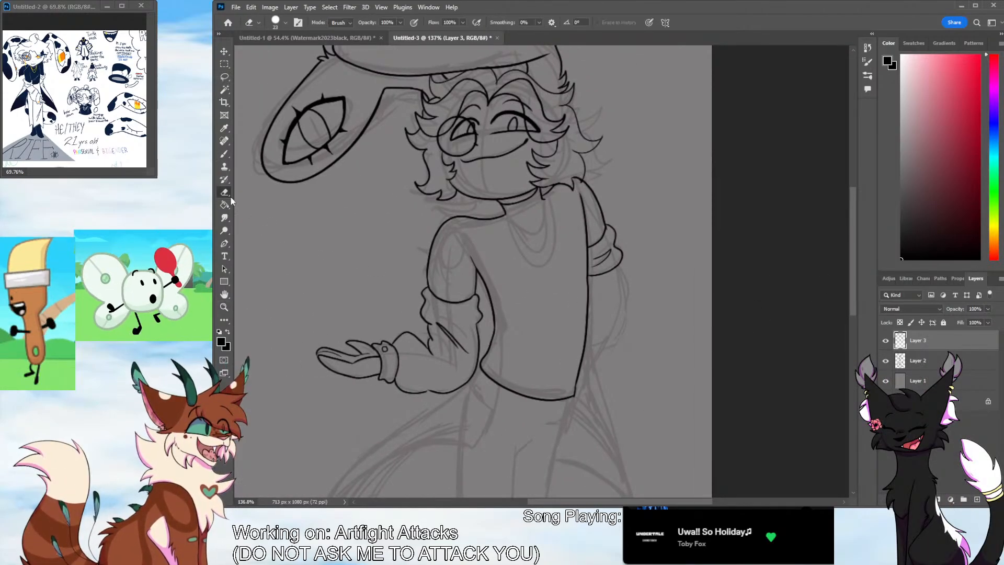
pyautogui.click(224, 155)
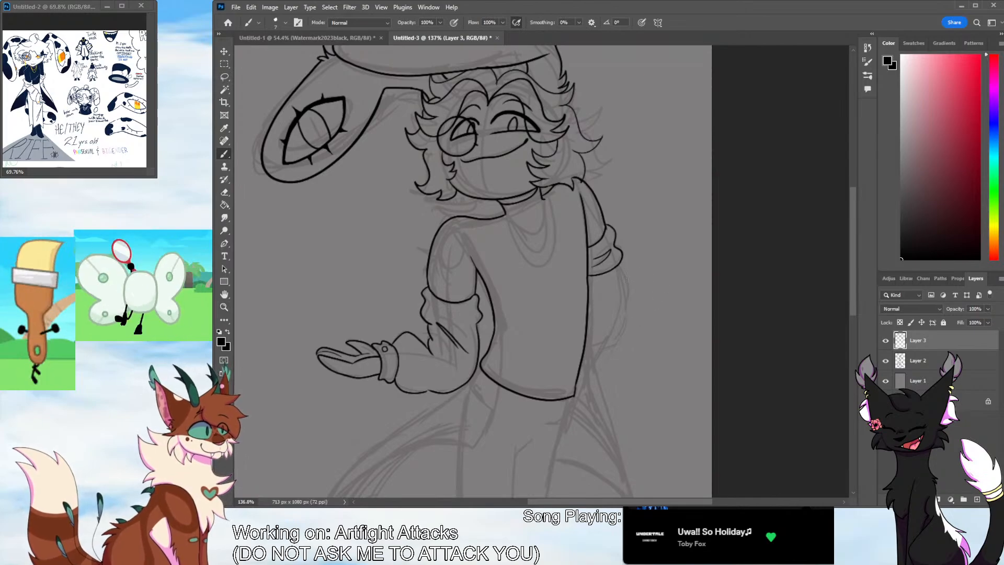
pyautogui.press('e')
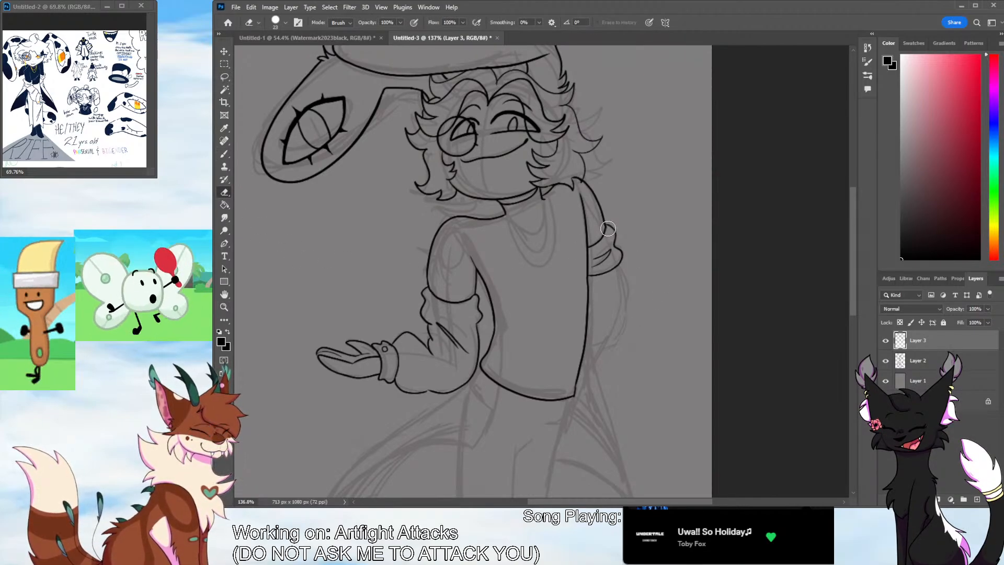
pyautogui.click(225, 154)
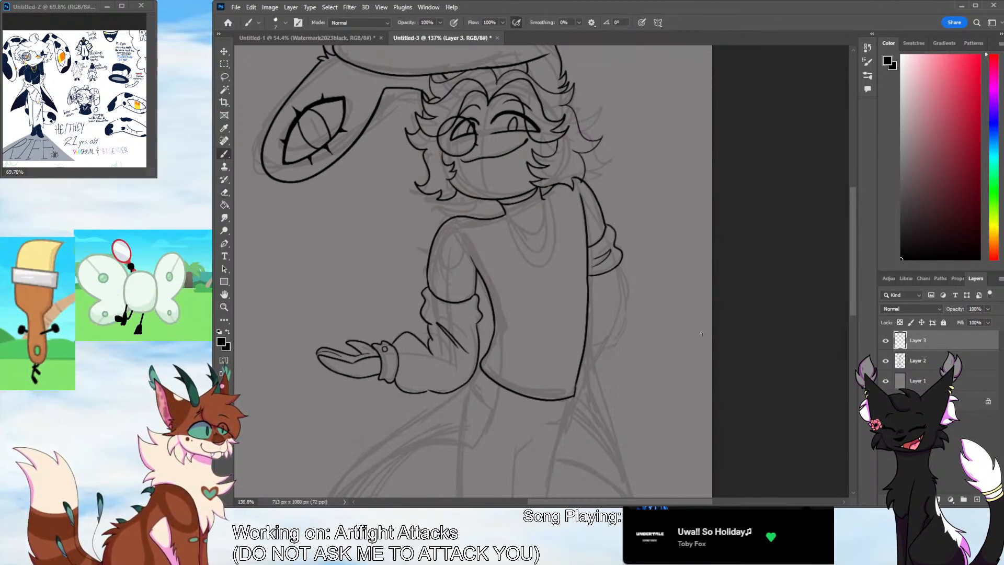
# Ink wider ruffle outlines around both sides of the near sleeve, and a fuller edge down the torso side of the forearm
pyautogui.click(224, 307)
pyautogui.moveTo(491, 284); pyautogui.dragTo(519, 222)
pyautogui.click(225, 155)
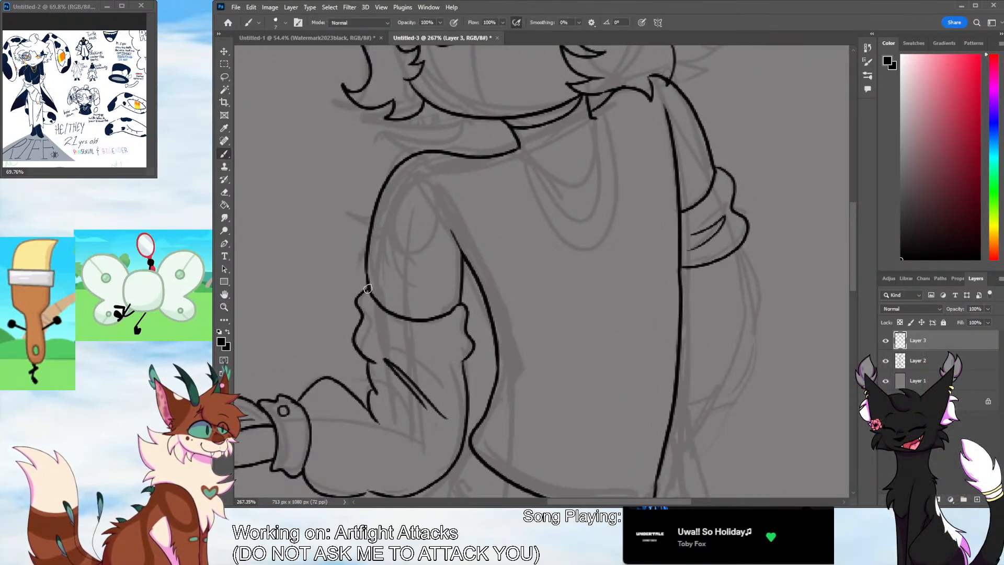
pyautogui.moveTo(368, 287)
pyautogui.mouseDown()
pyautogui.moveTo(346, 297)
pyautogui.moveTo(343, 328)
pyautogui.moveTo(374, 362)
pyautogui.mouseUp()
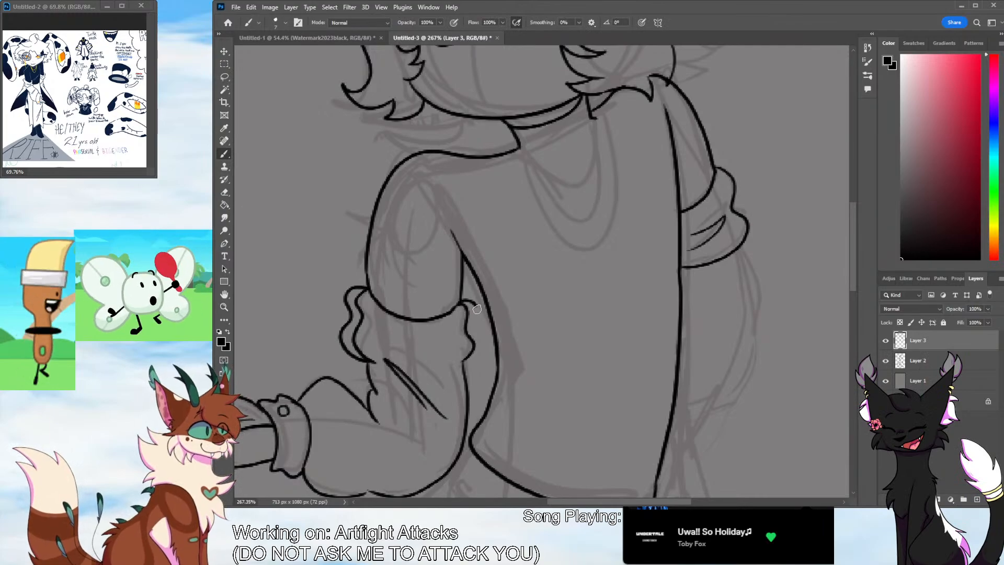
pyautogui.moveTo(476, 309)
pyautogui.mouseDown()
pyautogui.moveTo(483, 344)
pyautogui.moveTo(466, 361)
pyautogui.moveTo(458, 457)
pyautogui.moveTo(444, 472)
pyautogui.mouseUp()
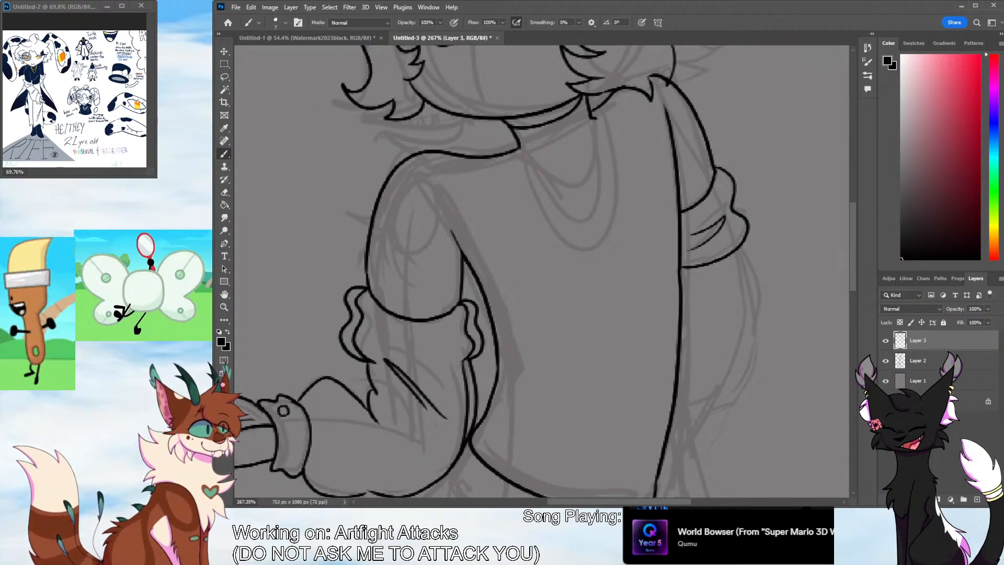
# Erase the old inner ruffle lines on both sides of the near sleeve and the old inner forearm edge
pyautogui.scroll(-3, 543, 271)
pyautogui.moveTo(364, 257)
pyautogui.mouseDown()
pyautogui.moveTo(367, 302)
pyautogui.moveTo(352, 281)
pyautogui.moveTo(316, 267)
pyautogui.moveTo(298, 293)
pyautogui.moveTo(326, 273)
pyautogui.moveTo(364, 309)
pyautogui.moveTo(337, 276)
pyautogui.moveTo(385, 329)
pyautogui.moveTo(372, 295)
pyautogui.moveTo(375, 254)
pyautogui.moveTo(361, 244)
pyautogui.moveTo(377, 252)
pyautogui.moveTo(355, 238)
pyautogui.moveTo(362, 185)
pyautogui.mouseUp()
pyautogui.press('e')
pyautogui.hotkey('ctrl', 'z')
pyautogui.moveTo(462, 203)
pyautogui.mouseDown()
pyautogui.moveTo(462, 248)
pyautogui.moveTo(473, 239)
pyautogui.moveTo(451, 241)
pyautogui.moveTo(464, 258)
pyautogui.moveTo(468, 329)
pyautogui.mouseUp()
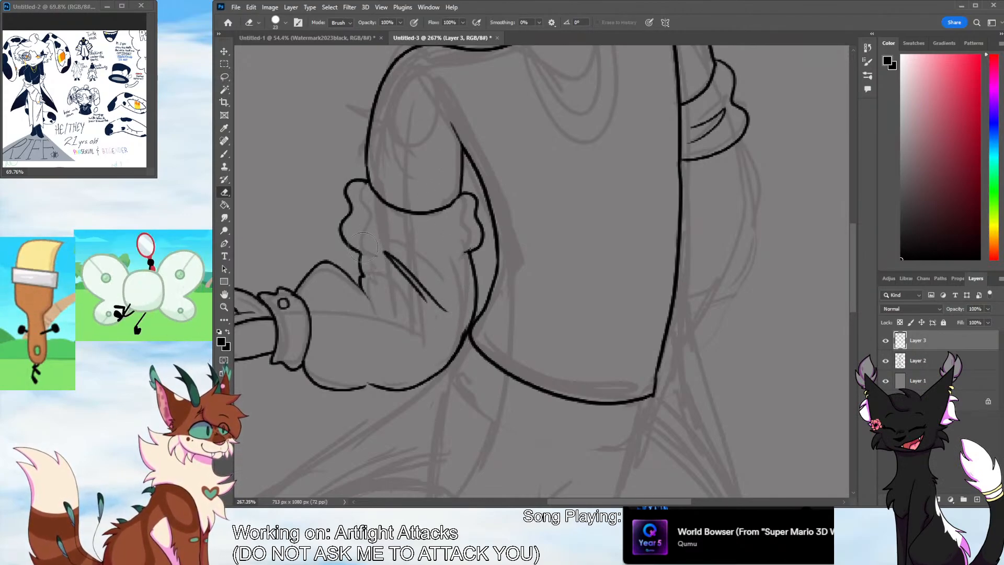
# Erase the near sleeve's outer ruffle and re-ink it puffier, joining the torso-side ruffle to the upper arm as well
pyautogui.moveTo(363, 245)
pyautogui.mouseDown()
pyautogui.moveTo(343, 230)
pyautogui.moveTo(351, 205)
pyautogui.mouseUp()
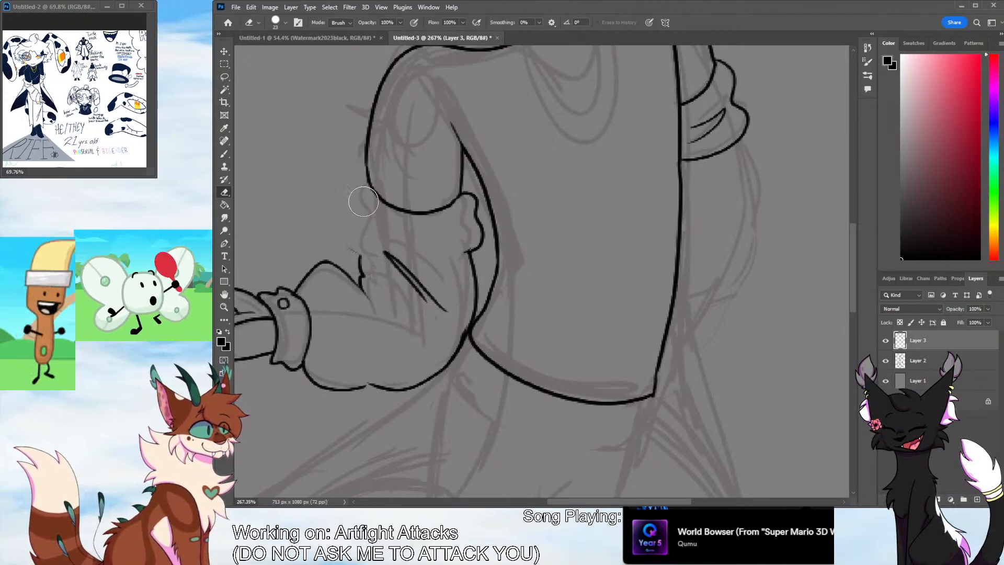
pyautogui.moveTo(457, 205); pyautogui.dragTo(464, 195)
pyautogui.click(225, 153)
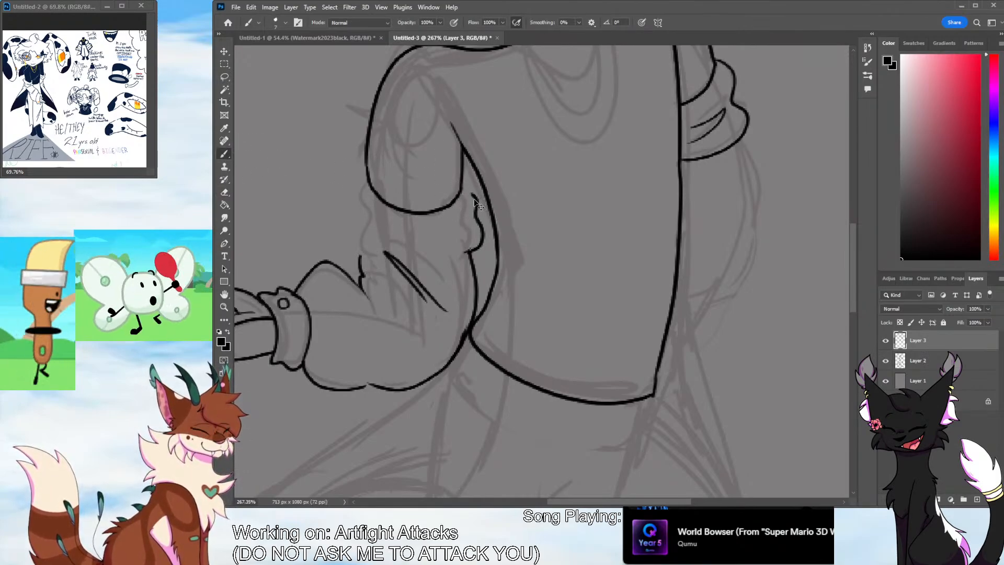
pyautogui.moveTo(460, 186); pyautogui.dragTo(478, 202)
pyautogui.moveTo(368, 183)
pyautogui.mouseDown()
pyautogui.moveTo(351, 234)
pyautogui.moveTo(378, 251)
pyautogui.mouseUp()
pyautogui.hotkey('ctrl', 'z')
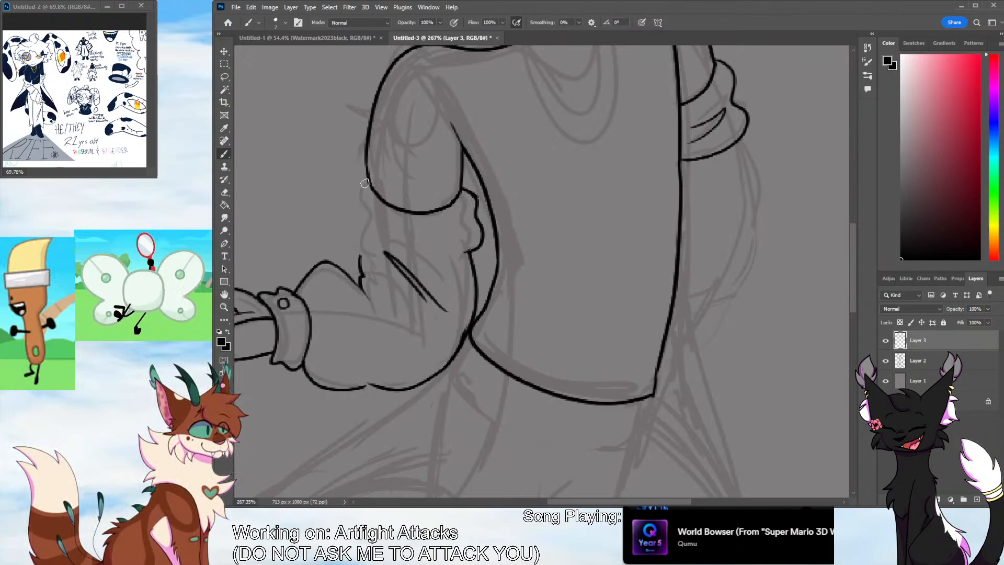
pyautogui.moveTo(366, 173)
pyautogui.mouseDown()
pyautogui.moveTo(343, 190)
pyautogui.moveTo(342, 222)
pyautogui.moveTo(376, 256)
pyautogui.mouseUp()
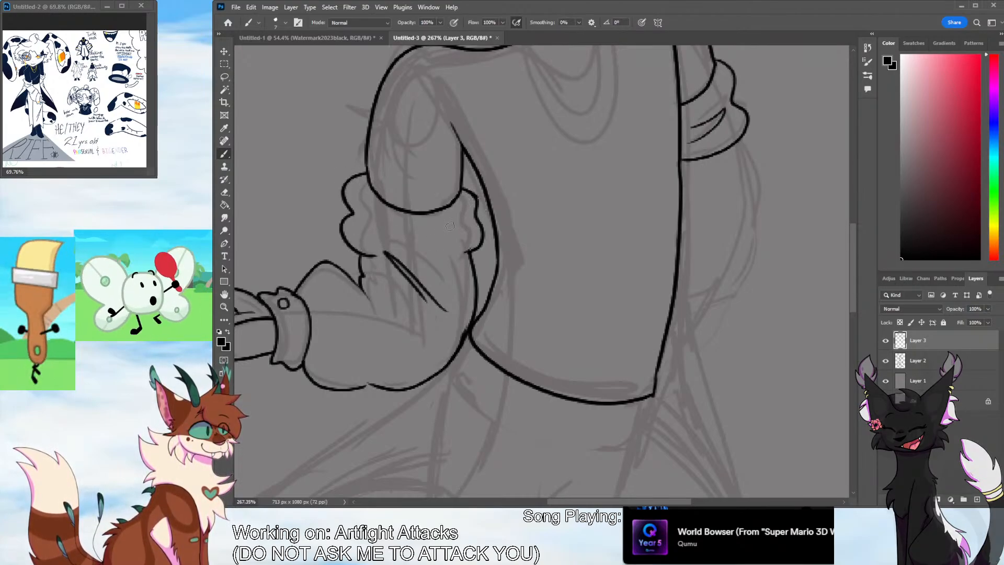
# Ink two fold lines across the near sleeve's ruffled band and short crease lines at the elbow
pyautogui.moveTo(364, 216); pyautogui.dragTo(450, 229)
pyautogui.moveTo(366, 222); pyautogui.dragTo(453, 238)
pyautogui.moveTo(384, 325); pyautogui.dragTo(392, 344)
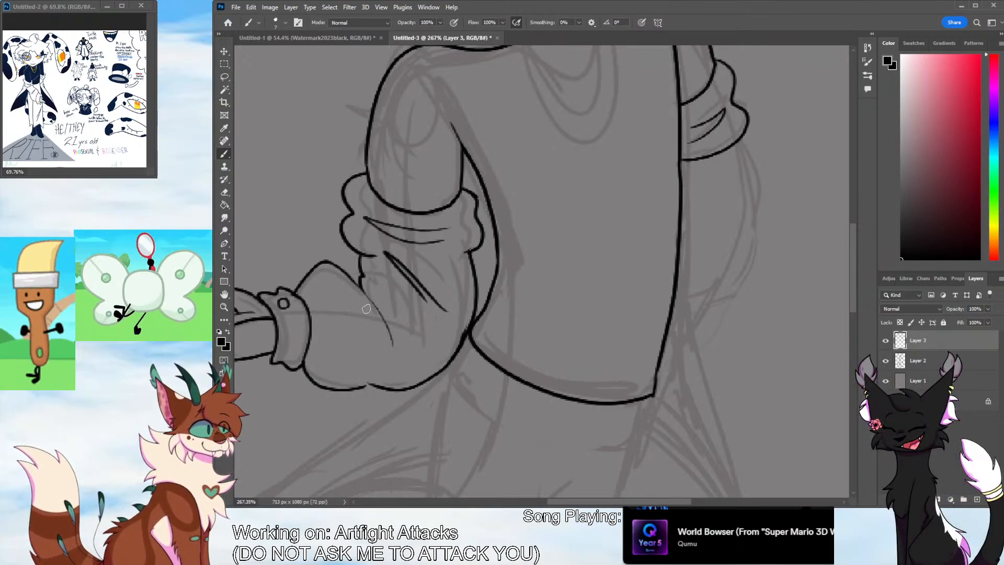
pyautogui.moveTo(370, 308); pyautogui.dragTo(376, 355)
# Ink the far arm's puffy lower sleeve from the ruffle back to the torso's side, with short fold lines inside
pyautogui.moveTo(572, 503)
pyautogui.mouseDown()
pyautogui.moveTo(533, 503)
pyautogui.moveTo(616, 473)
pyautogui.mouseUp()
pyautogui.moveTo(545, 137)
pyautogui.mouseDown()
pyautogui.moveTo(566, 262)
pyautogui.moveTo(476, 303)
pyautogui.mouseUp()
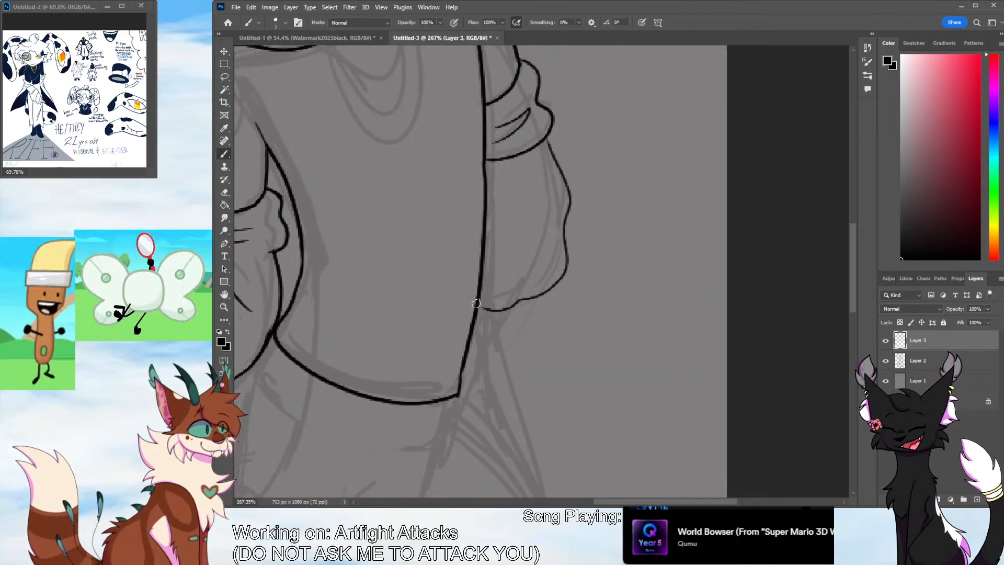
pyautogui.moveTo(524, 246); pyautogui.dragTo(521, 243)
pyautogui.moveTo(489, 229); pyautogui.dragTo(504, 249)
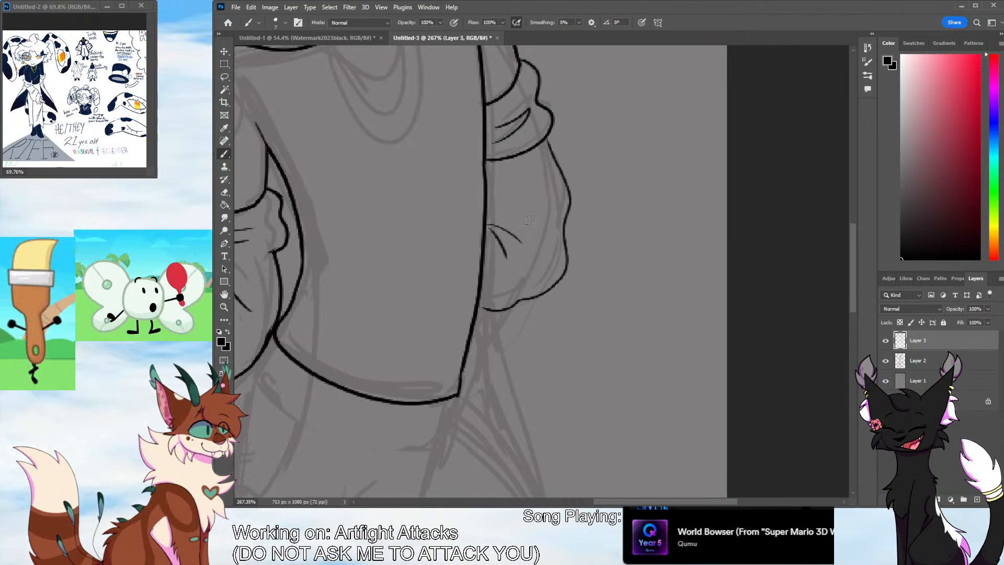
pyautogui.moveTo(550, 166)
pyautogui.mouseDown()
pyautogui.moveTo(530, 219)
pyautogui.moveTo(422, 244)
pyautogui.mouseUp()
pyautogui.press('z')
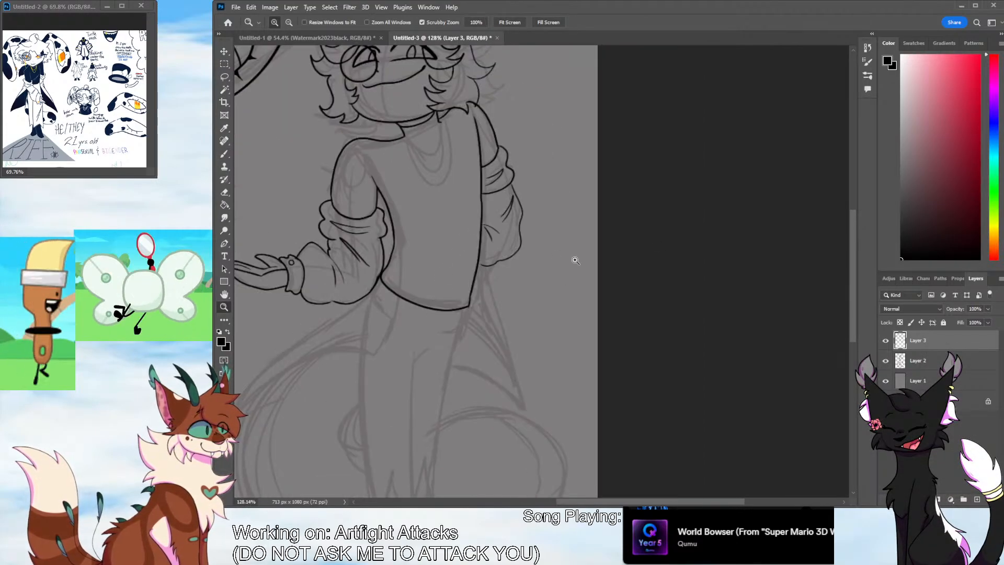
pyautogui.scroll(-3, 523, 253)
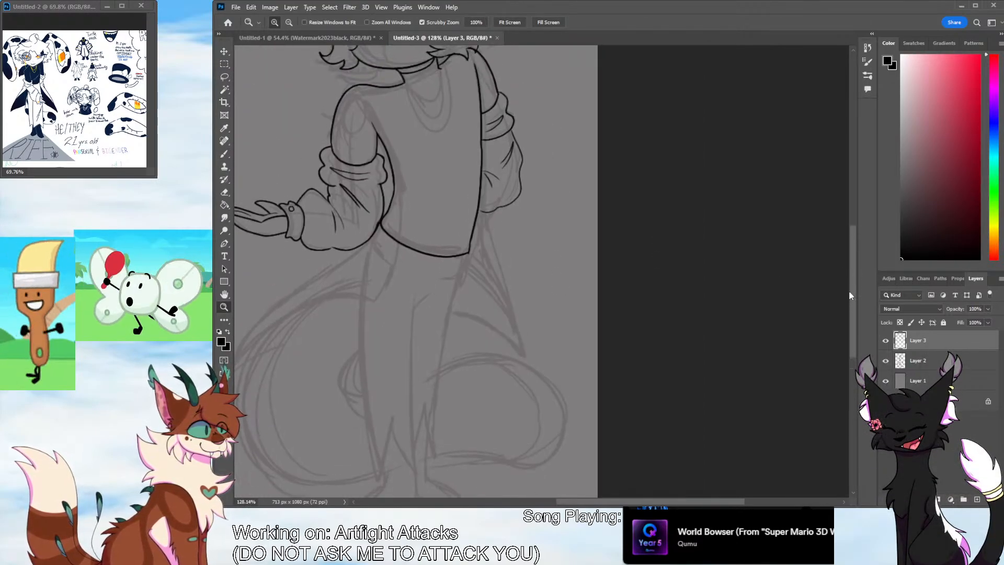
# Ink the coat's near tail from the torso's side down to its pointed tip, with a curved lower hem and outer edge
pyautogui.click(225, 154)
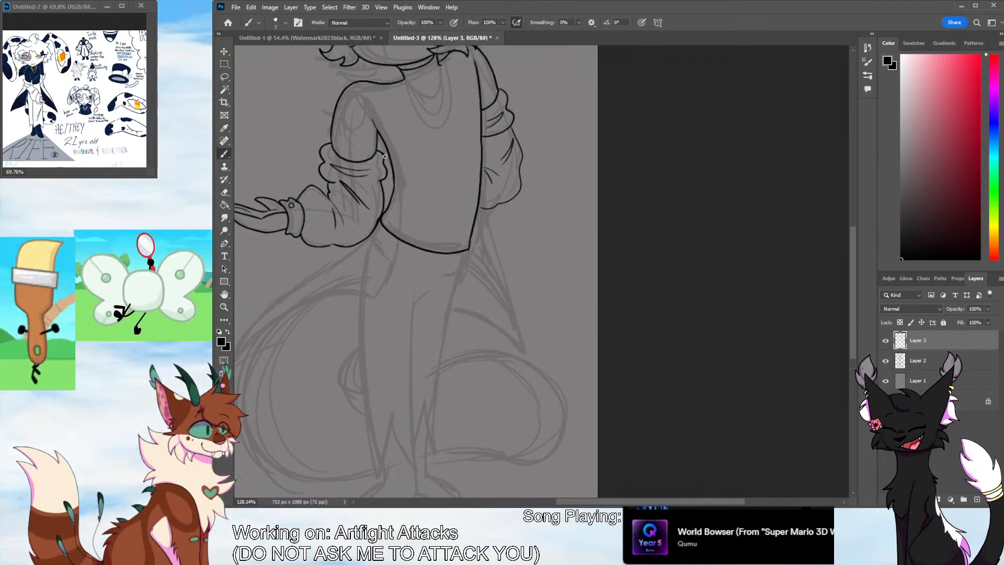
pyautogui.moveTo(392, 175)
pyautogui.mouseDown()
pyautogui.moveTo(380, 286)
pyautogui.moveTo(246, 339)
pyautogui.mouseUp()
pyautogui.moveTo(575, 501); pyautogui.dragTo(554, 501)
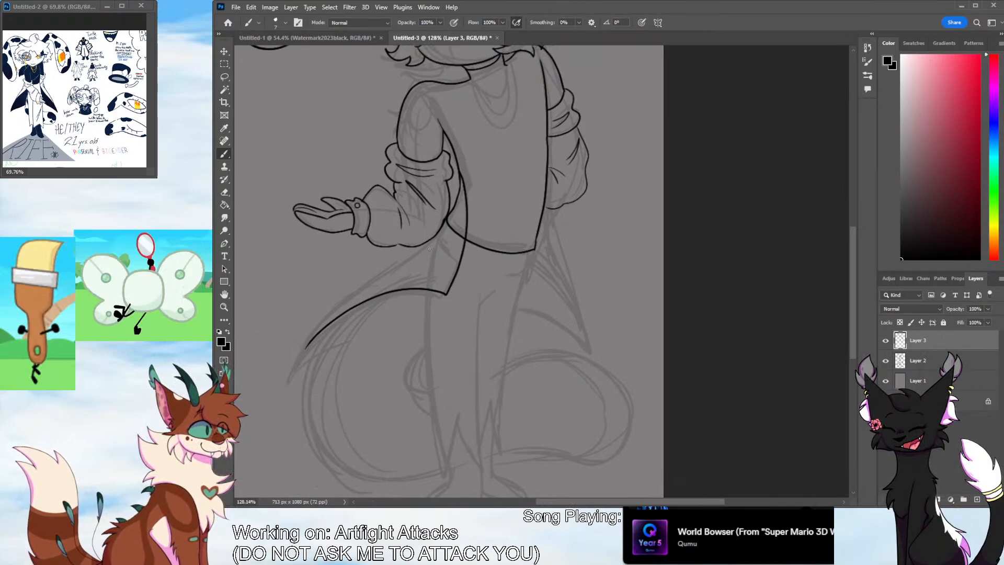
pyautogui.moveTo(408, 260); pyautogui.dragTo(288, 363)
pyautogui.hotkey('ctrl', 'z')
pyautogui.moveTo(437, 235)
pyautogui.mouseDown()
pyautogui.moveTo(324, 317)
pyautogui.moveTo(283, 378)
pyautogui.moveTo(431, 236)
pyautogui.mouseUp()
pyautogui.hotkey('ctrl', 'z')
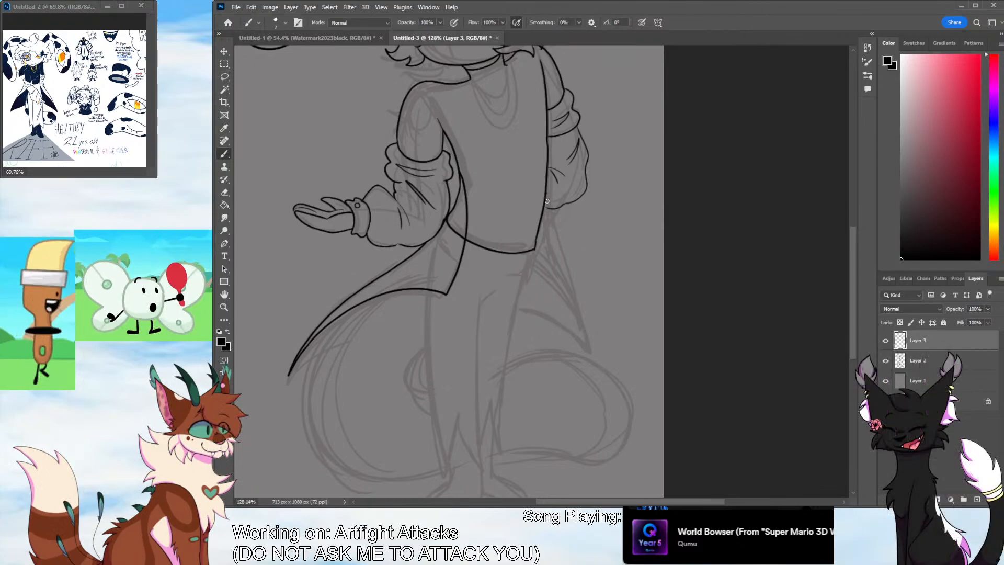
# Ink the far coat tail as a pointed flap behind the hip and add a short inner line at the near tail's tip
pyautogui.moveTo(538, 231); pyautogui.dragTo(585, 346)
pyautogui.moveTo(585, 347)
pyautogui.mouseDown()
pyautogui.moveTo(555, 218)
pyautogui.moveTo(585, 346)
pyautogui.mouseUp()
pyautogui.hotkey('ctrl', 'z')
pyautogui.hotkey('ctrl', 'z')
pyautogui.moveTo(585, 346); pyautogui.dragTo(534, 236)
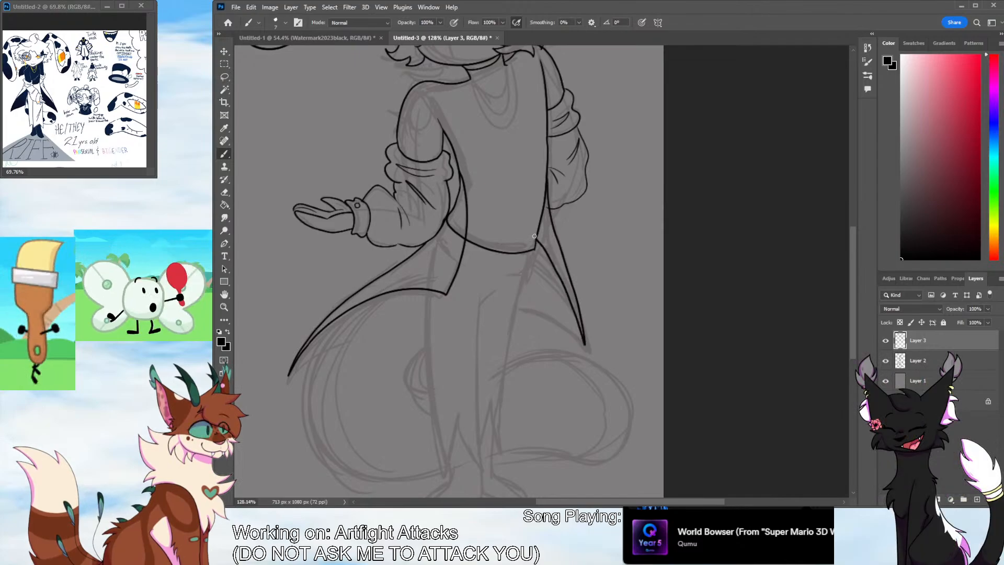
pyautogui.moveTo(583, 343); pyautogui.dragTo(515, 303)
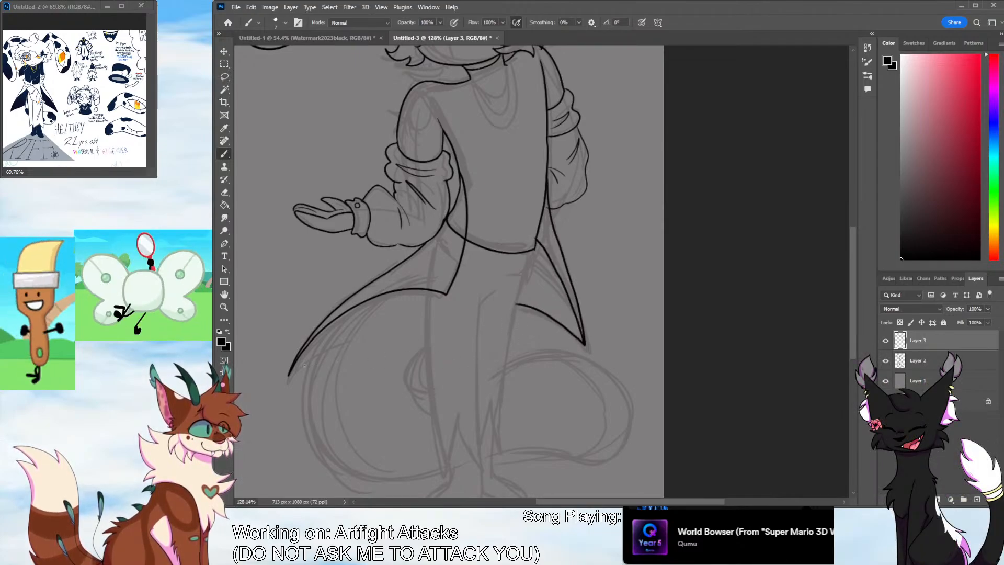
pyautogui.moveTo(288, 374); pyautogui.dragTo(366, 317)
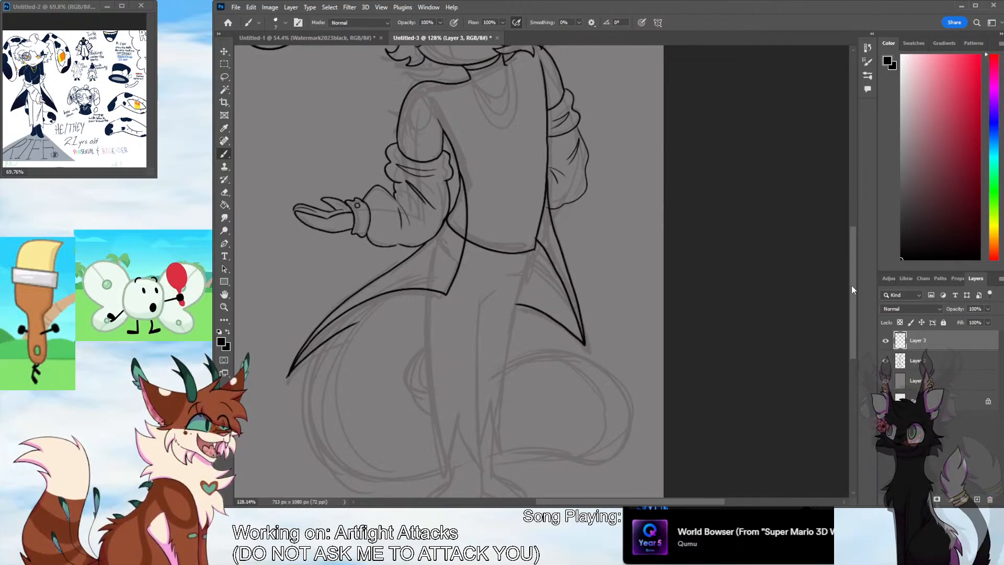
# Ink the far trouser leg from the shirt hem down to a jagged cuff, with a crease line at the crotch
pyautogui.scroll(-2, 851, 285)
pyautogui.moveTo(533, 192)
pyautogui.mouseDown()
pyautogui.moveTo(509, 278)
pyautogui.moveTo(501, 384)
pyautogui.mouseUp()
pyautogui.hotkey('ctrl', 'z')
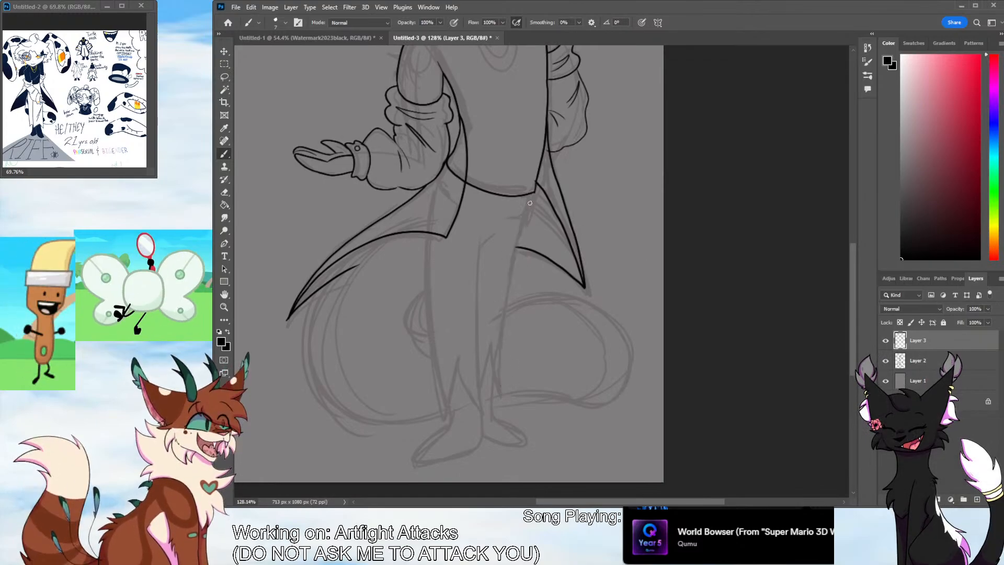
pyautogui.moveTo(533, 194); pyautogui.dragTo(499, 377)
pyautogui.hotkey('ctrl', 'z')
pyautogui.moveTo(522, 225); pyautogui.dragTo(514, 260)
pyautogui.hotkey('ctrl', 'z')
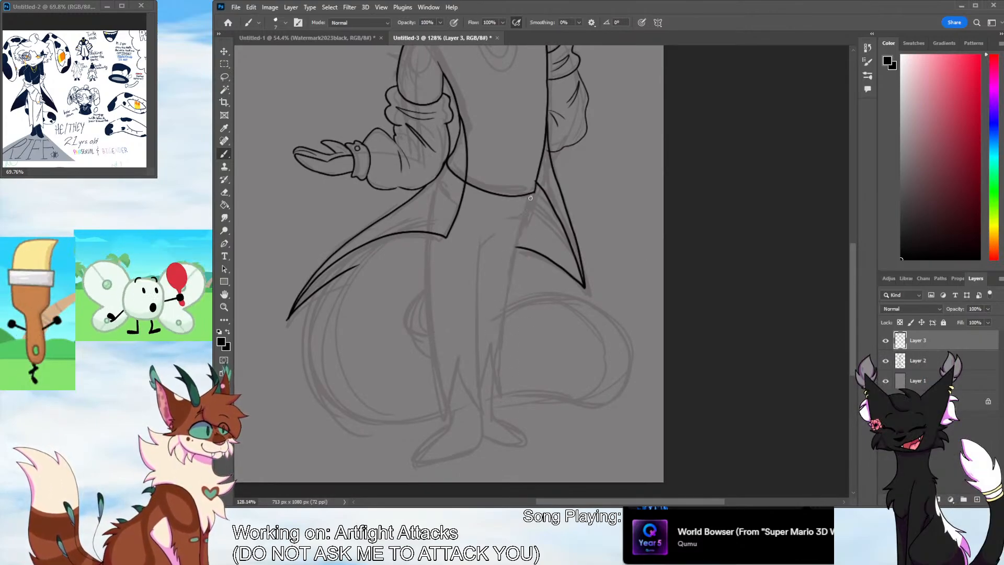
pyautogui.moveTo(534, 193); pyautogui.dragTo(515, 249)
pyautogui.moveTo(506, 311)
pyautogui.mouseDown()
pyautogui.moveTo(508, 396)
pyautogui.moveTo(489, 352)
pyautogui.mouseUp()
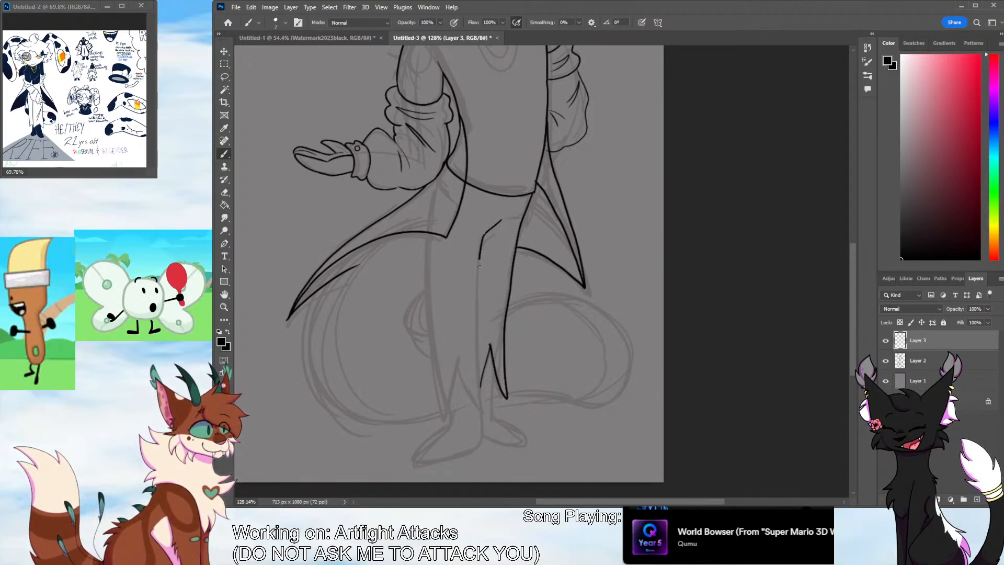
# Ink the inner leg line, the near trouser leg with its jagged cuff, and both pointed feet
pyautogui.moveTo(479, 265); pyautogui.dragTo(482, 364)
pyautogui.moveTo(480, 411)
pyautogui.mouseDown()
pyautogui.moveTo(458, 366)
pyautogui.moveTo(445, 413)
pyautogui.moveTo(429, 239)
pyautogui.moveTo(445, 416)
pyautogui.mouseUp()
pyautogui.hotkey('ctrl', 'z')
pyautogui.hotkey('ctrl', 'z')
pyautogui.moveTo(428, 231)
pyautogui.mouseDown()
pyautogui.moveTo(424, 291)
pyautogui.moveTo(447, 412)
pyautogui.mouseUp()
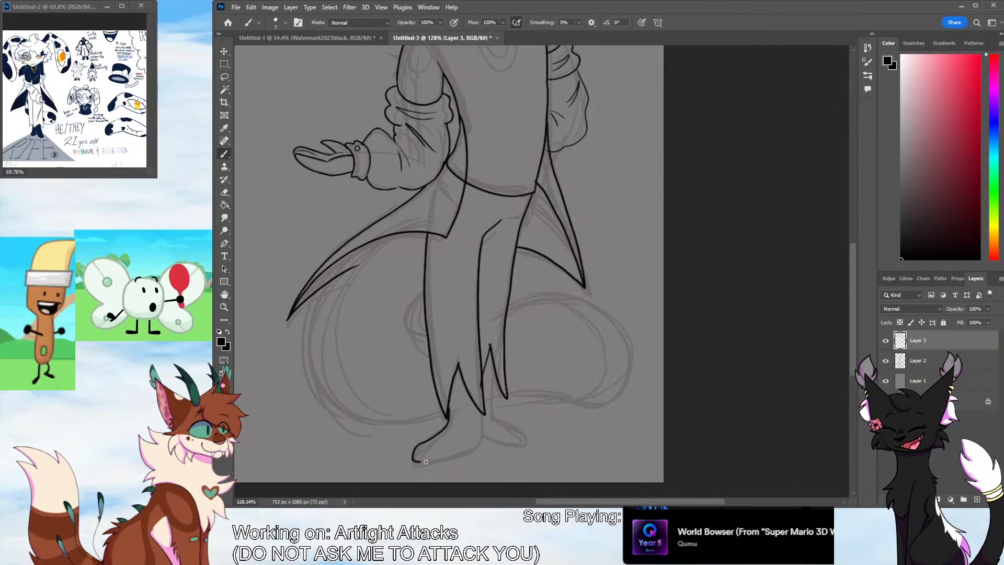
pyautogui.moveTo(426, 461)
pyautogui.mouseDown()
pyautogui.moveTo(472, 454)
pyautogui.moveTo(482, 428)
pyautogui.mouseUp()
pyautogui.moveTo(494, 372)
pyautogui.mouseDown()
pyautogui.moveTo(523, 443)
pyautogui.moveTo(484, 440)
pyautogui.mouseUp()
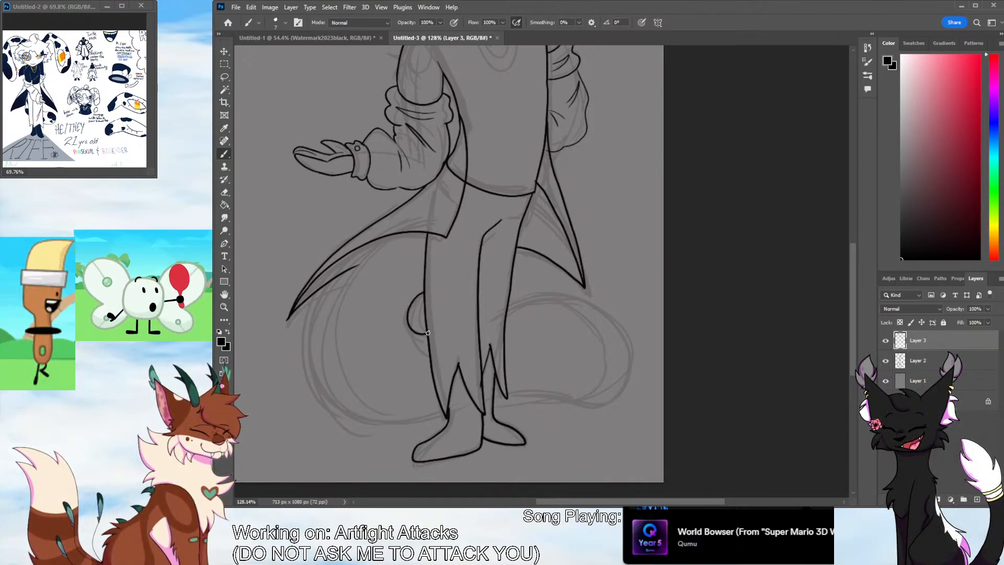
# Ink the big tail curling behind the legs, with a small curve beside the near knee and a tufted tip on the far side
pyautogui.moveTo(400, 233)
pyautogui.mouseDown()
pyautogui.moveTo(313, 309)
pyautogui.moveTo(384, 423)
pyautogui.moveTo(444, 416)
pyautogui.moveTo(345, 426)
pyautogui.moveTo(320, 282)
pyautogui.moveTo(405, 235)
pyautogui.moveTo(380, 240)
pyautogui.moveTo(317, 288)
pyautogui.moveTo(408, 429)
pyautogui.mouseUp()
pyautogui.hotkey('ctrl', 'z')
pyautogui.hotkey('ctrl', 'z')
pyautogui.hotkey('ctrl', 'z')
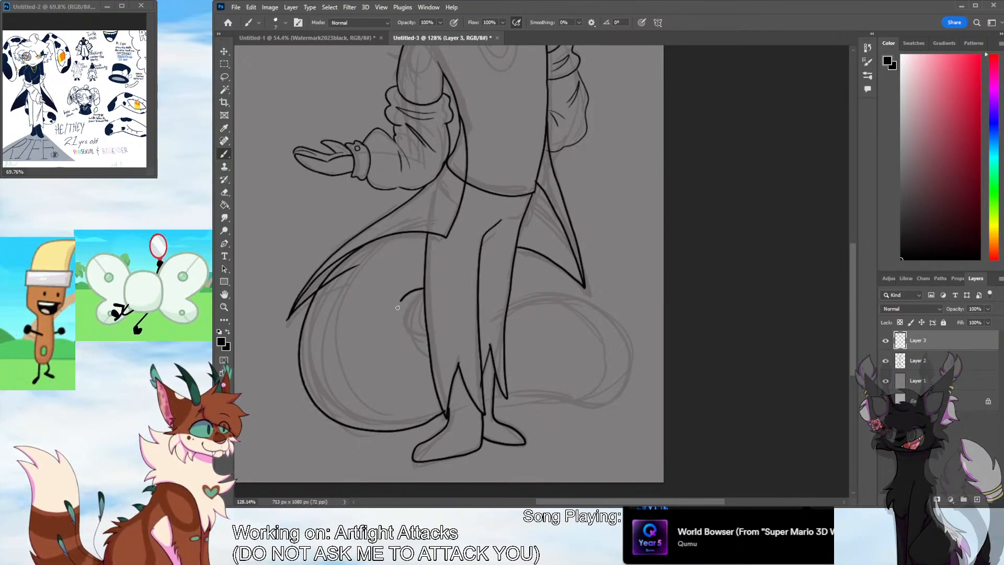
pyautogui.moveTo(425, 289)
pyautogui.mouseDown()
pyautogui.moveTo(414, 330)
pyautogui.moveTo(428, 324)
pyautogui.mouseUp()
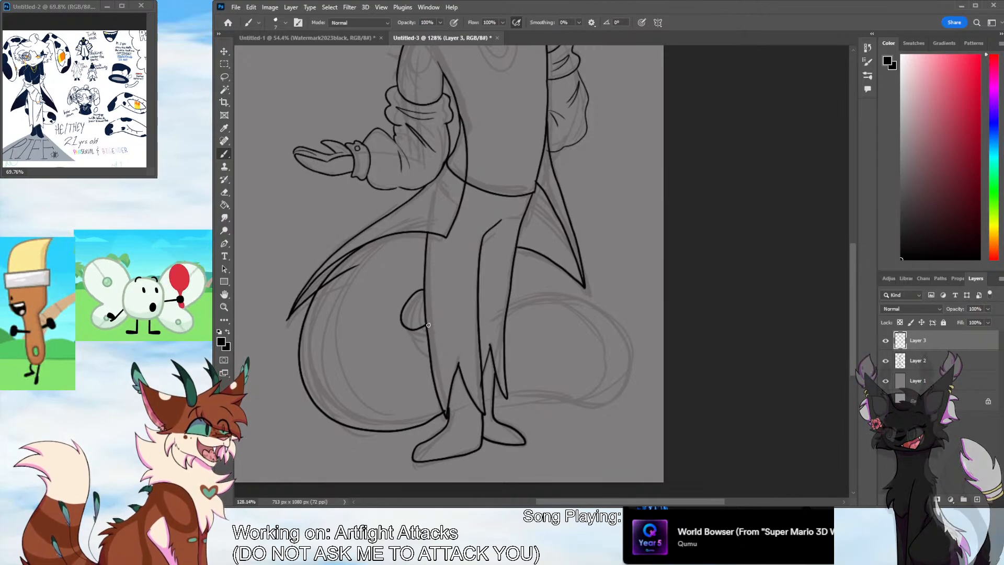
pyautogui.hotkey('ctrl', 'z')
pyautogui.hotkey('ctrl', 'z')
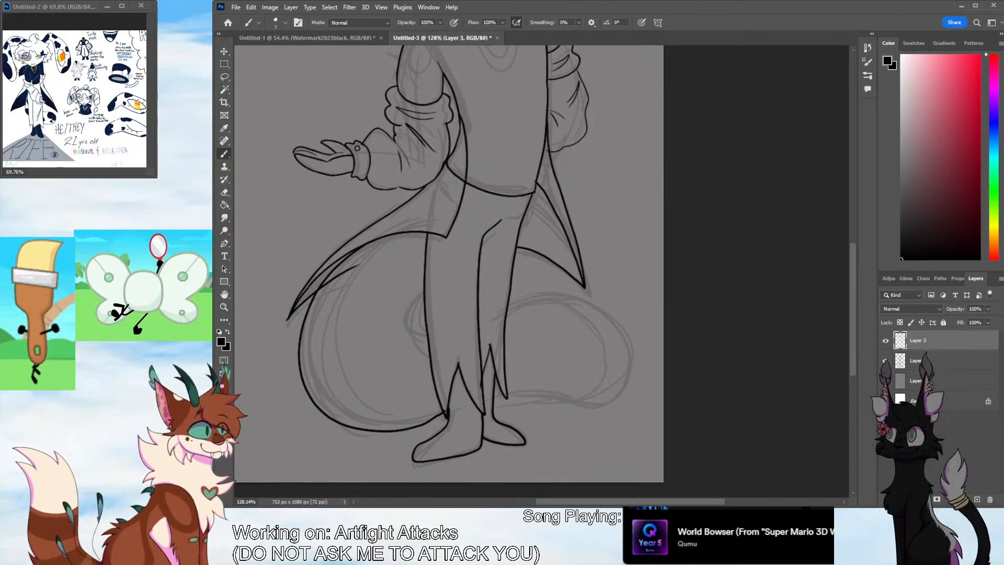
pyautogui.moveTo(418, 320)
pyautogui.mouseDown()
pyautogui.moveTo(428, 313)
pyautogui.moveTo(411, 306)
pyautogui.moveTo(425, 321)
pyautogui.mouseUp()
pyautogui.hotkey('ctrl', 'z')
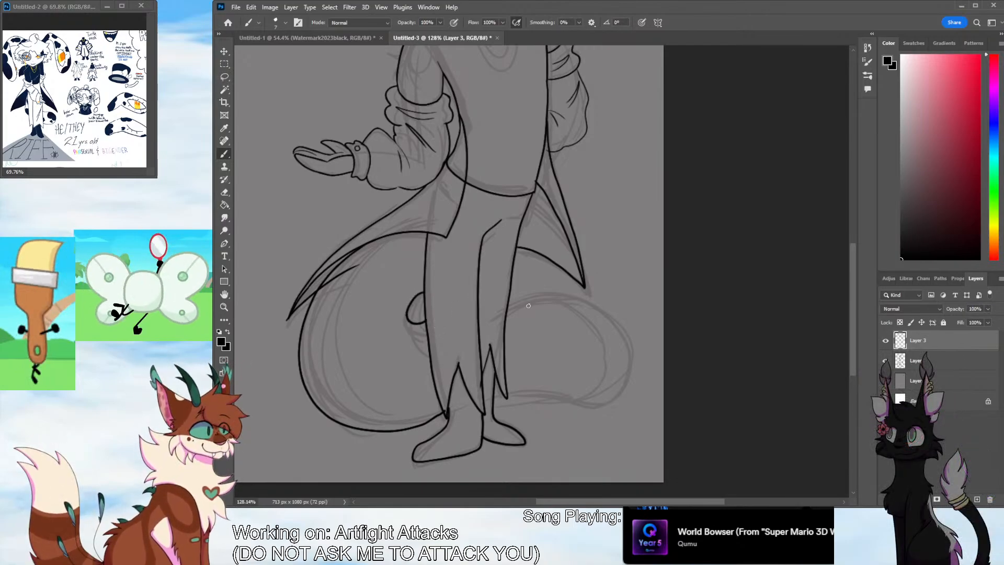
pyautogui.moveTo(510, 301)
pyautogui.mouseDown()
pyautogui.moveTo(609, 296)
pyautogui.moveTo(635, 390)
pyautogui.moveTo(602, 414)
pyautogui.moveTo(560, 402)
pyautogui.moveTo(491, 407)
pyautogui.mouseUp()
pyautogui.press('e')
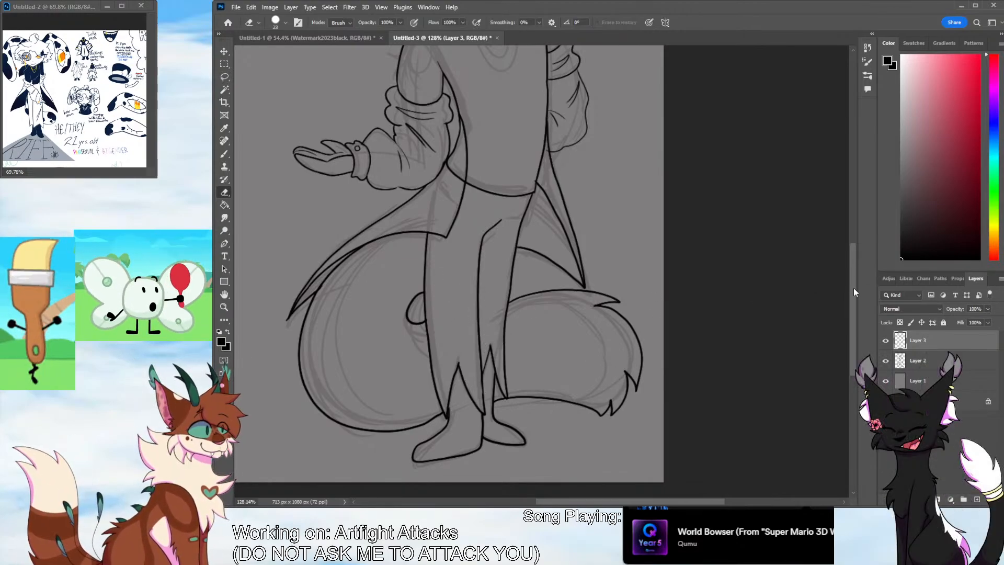
# Try to ink loose hair strands over the near shoulder and beside the far shoulder
pyautogui.moveTo(853, 288)
pyautogui.mouseDown()
pyautogui.moveTo(841, 200)
pyautogui.moveTo(839, 228)
pyautogui.mouseUp()
pyautogui.press('b')
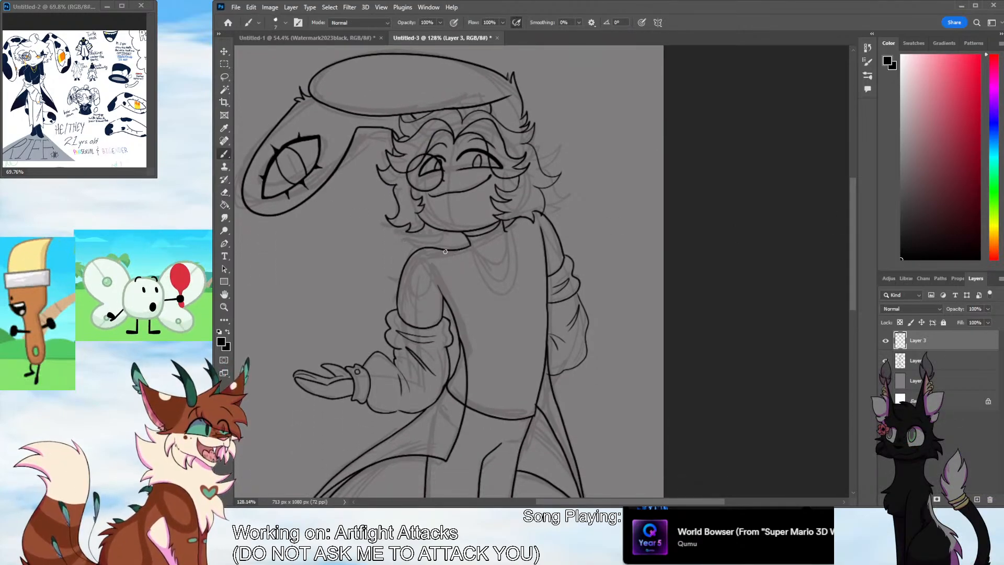
pyautogui.moveTo(410, 247); pyautogui.dragTo(383, 287)
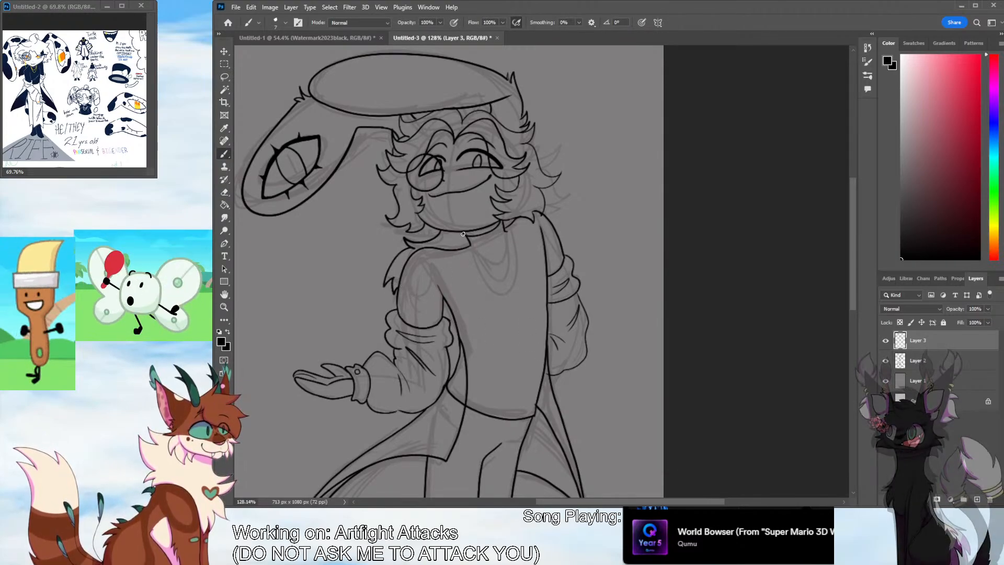
pyautogui.hotkey('ctrl', 'z')
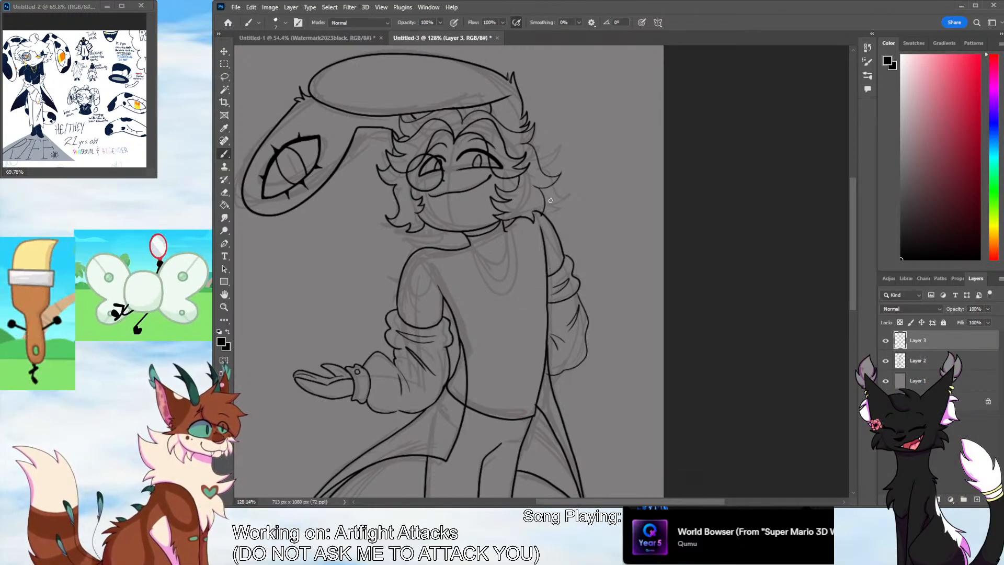
pyautogui.moveTo(580, 198); pyautogui.dragTo(575, 225)
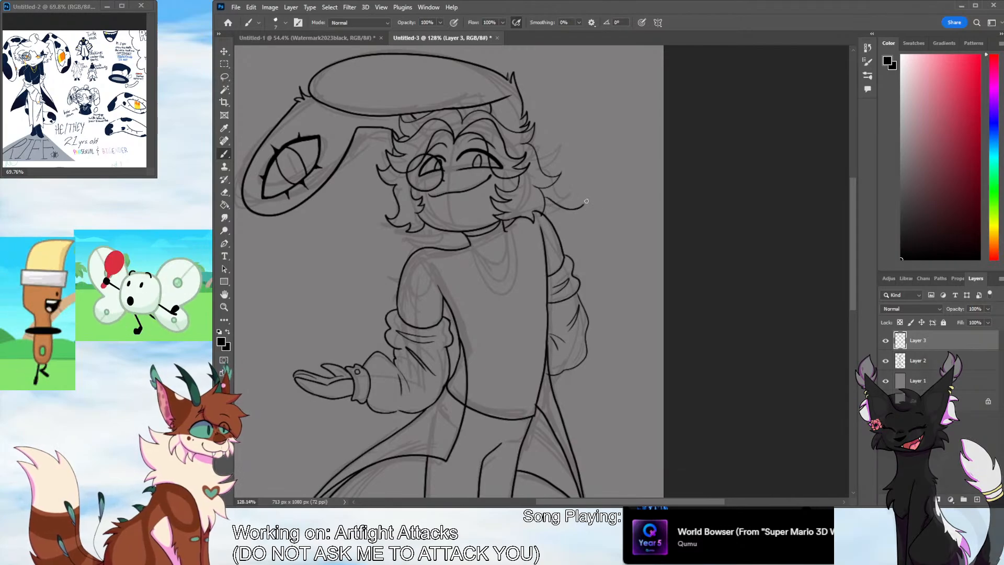
pyautogui.hotkey('ctrl', 'z')
pyautogui.hotkey('ctrl', 'z')
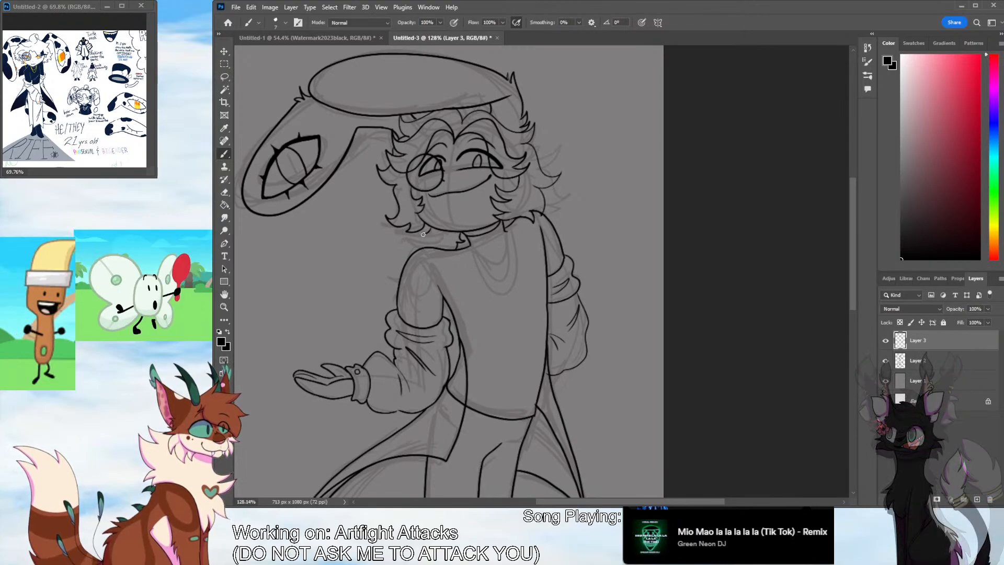
pyautogui.moveTo(424, 240); pyautogui.dragTo(395, 260)
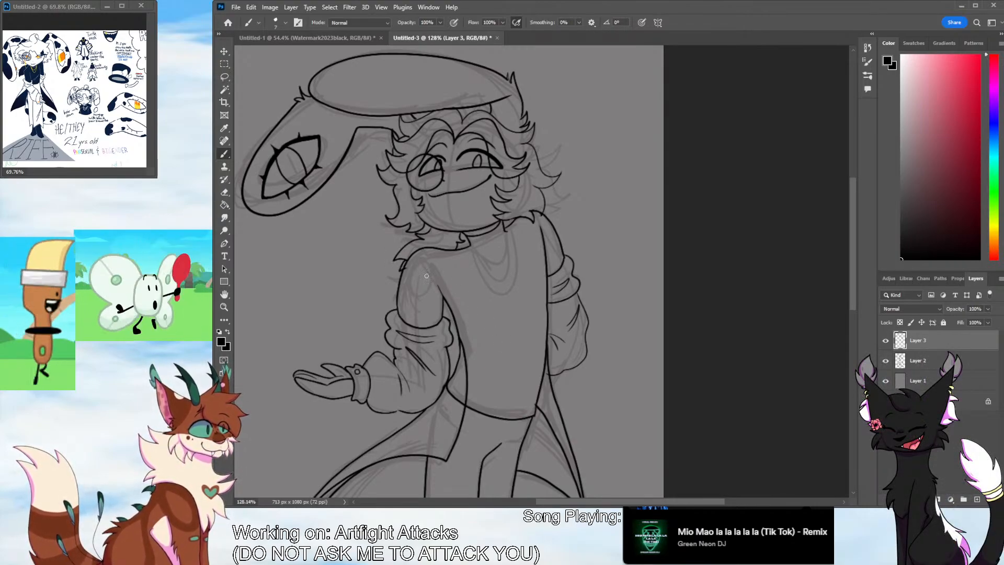
pyautogui.hotkey('ctrl', 'z')
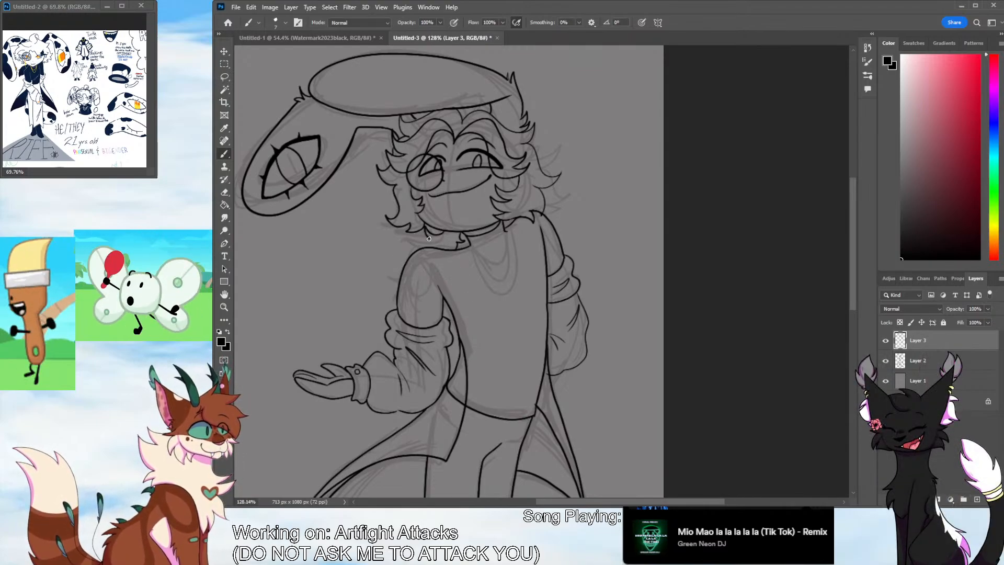
pyautogui.moveTo(429, 237)
pyautogui.mouseDown()
pyautogui.moveTo(396, 261)
pyautogui.moveTo(403, 273)
pyautogui.mouseUp()
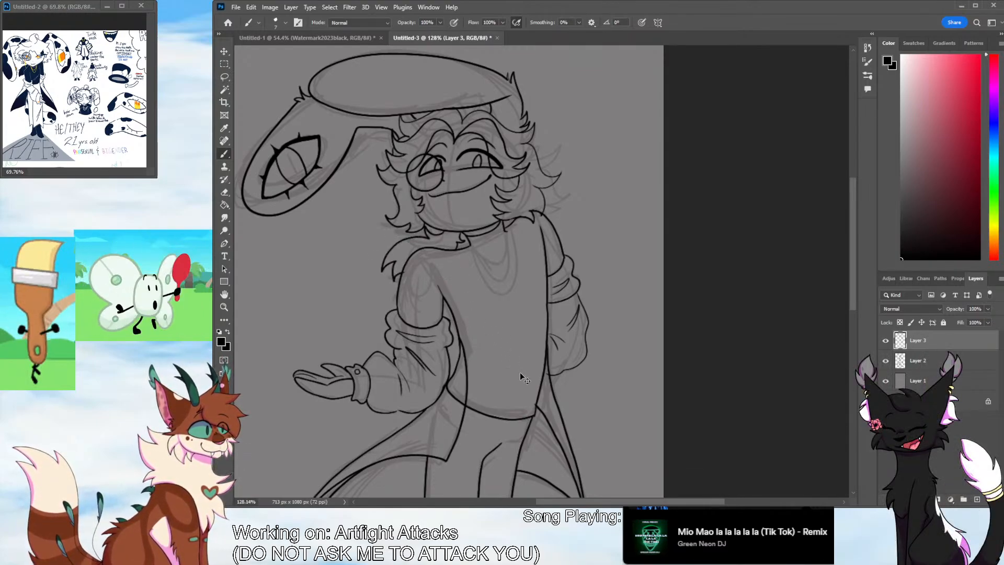
pyautogui.hotkey('ctrl', 'z')
pyautogui.hotkey('ctrl', 'z')
pyautogui.hotkey('ctrl', 'z')
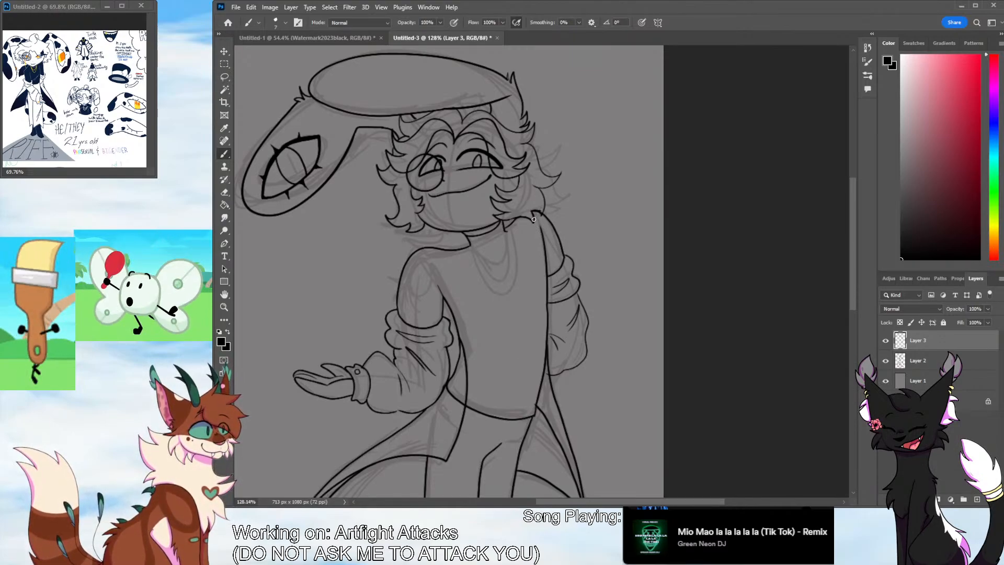
pyautogui.click(583, 218)
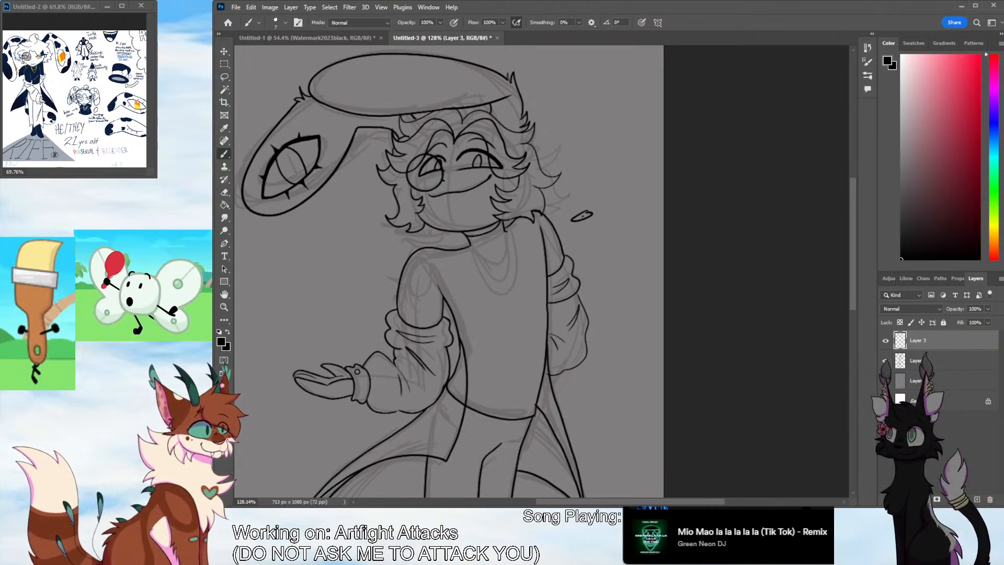
pyautogui.moveTo(597, 213); pyautogui.dragTo(611, 211)
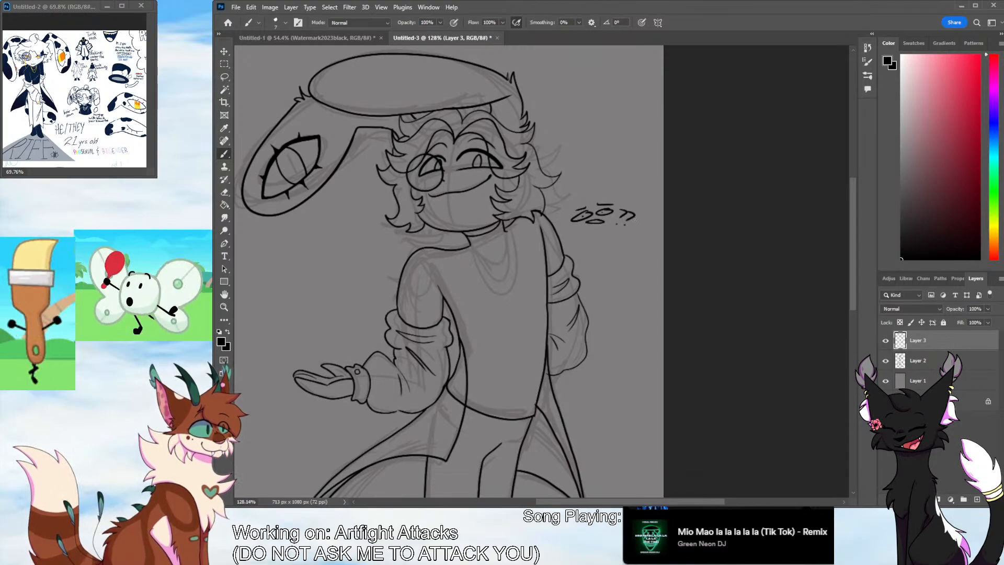
pyautogui.moveTo(629, 213); pyautogui.dragTo(636, 226)
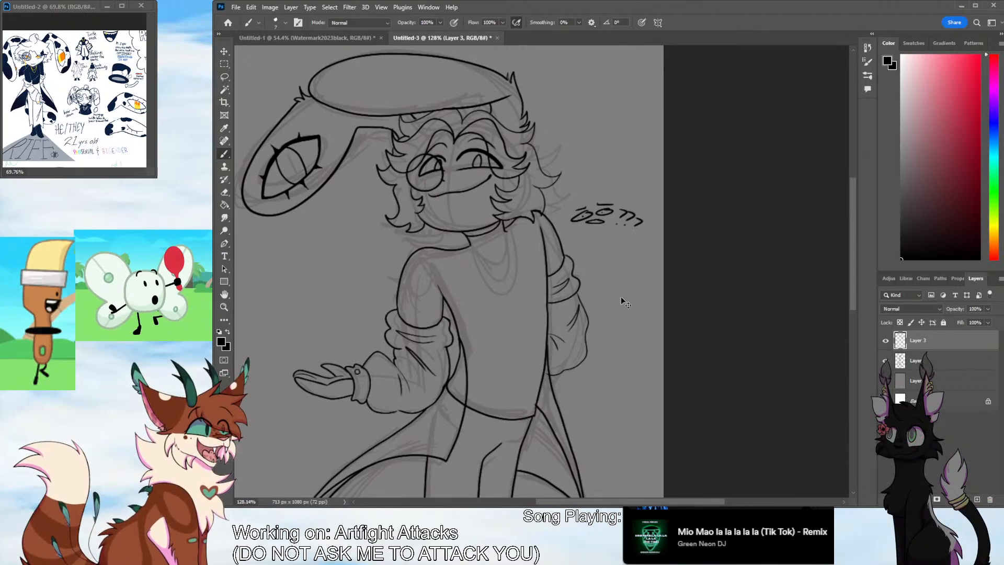
pyautogui.hotkey('ctrl', 'z')
pyautogui.hotkey('ctrl', 'z')
pyautogui.hotkey('ctrl', 'z')
pyautogui.hotkey('ctrl', 'z')
pyautogui.hotkey('ctrl', 'z')
pyautogui.hotkey('ctrl', 'z')
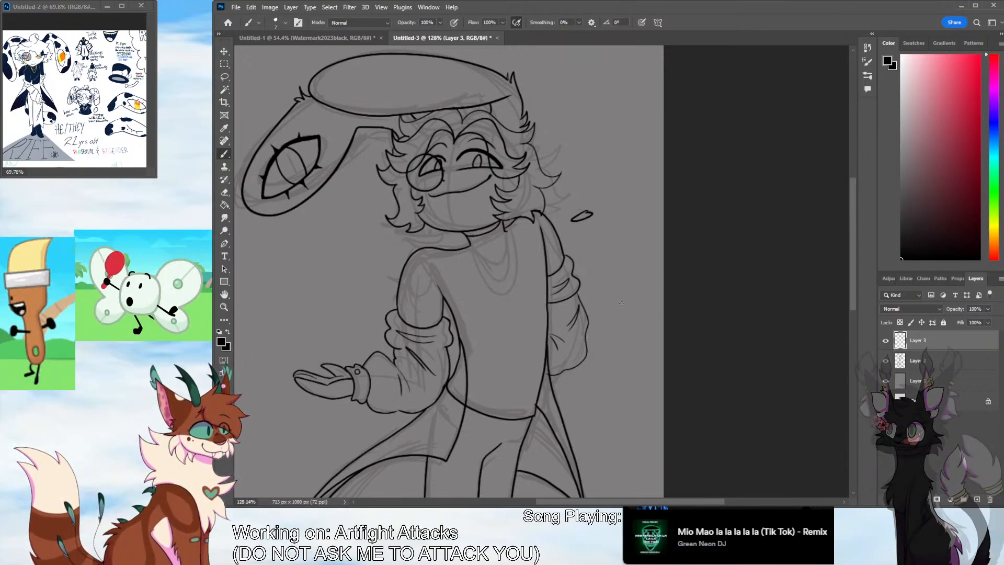
pyautogui.hotkey('ctrl', 'z')
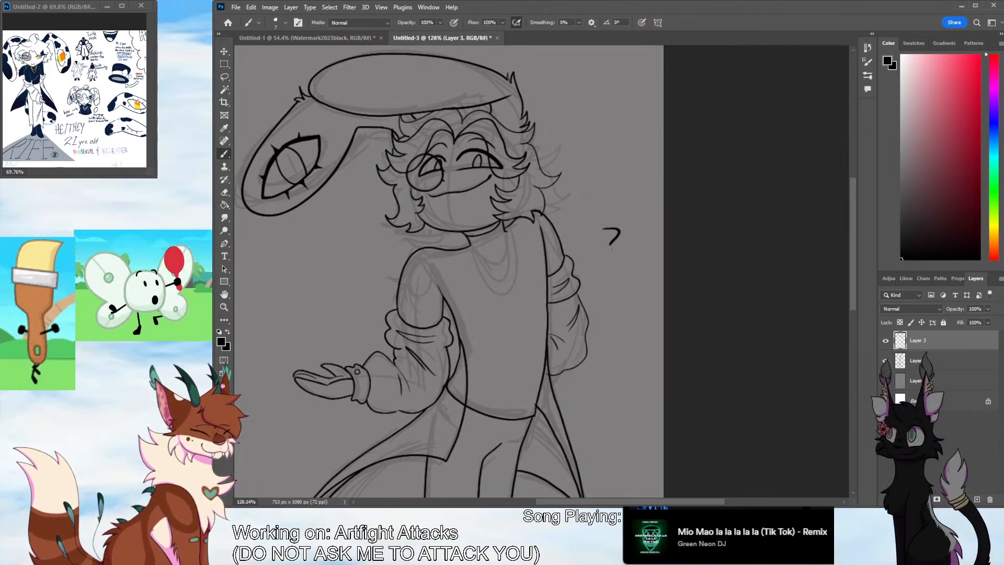
pyautogui.moveTo(624, 237); pyautogui.dragTo(629, 245)
pyautogui.hotkey('ctrl', 'z')
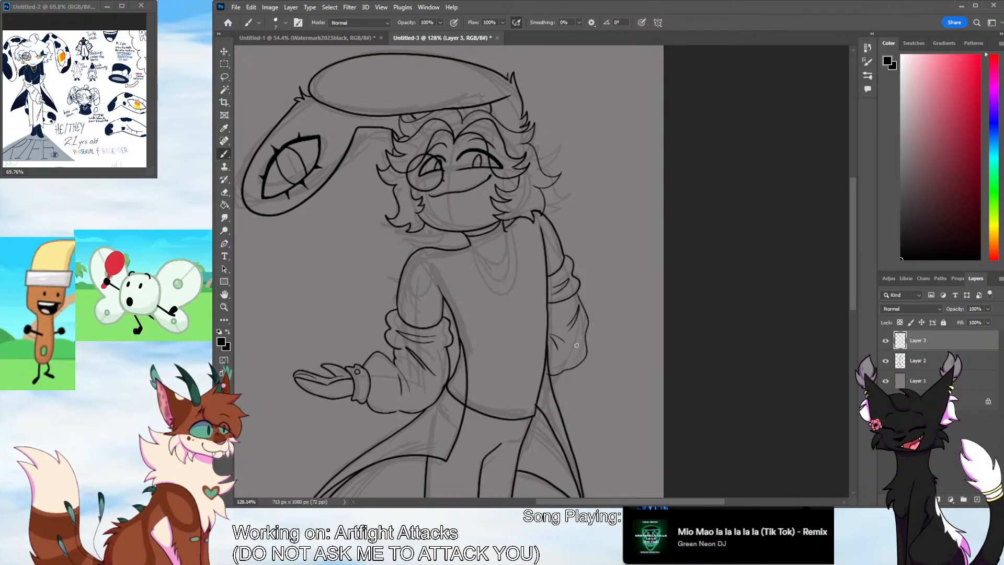
# Erase the short line below the far-side hair beside the cheek and re-ink it as a curve closer to the face
pyautogui.click(224, 307)
pyautogui.moveTo(523, 196); pyautogui.dragTo(609, 137)
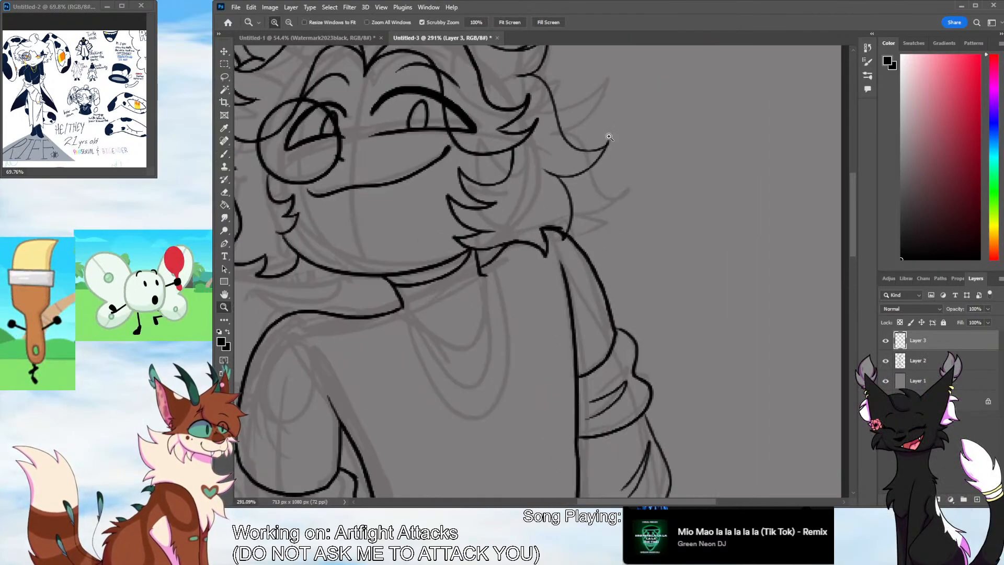
pyautogui.scroll(3, 855, 255)
pyautogui.click(230, 194)
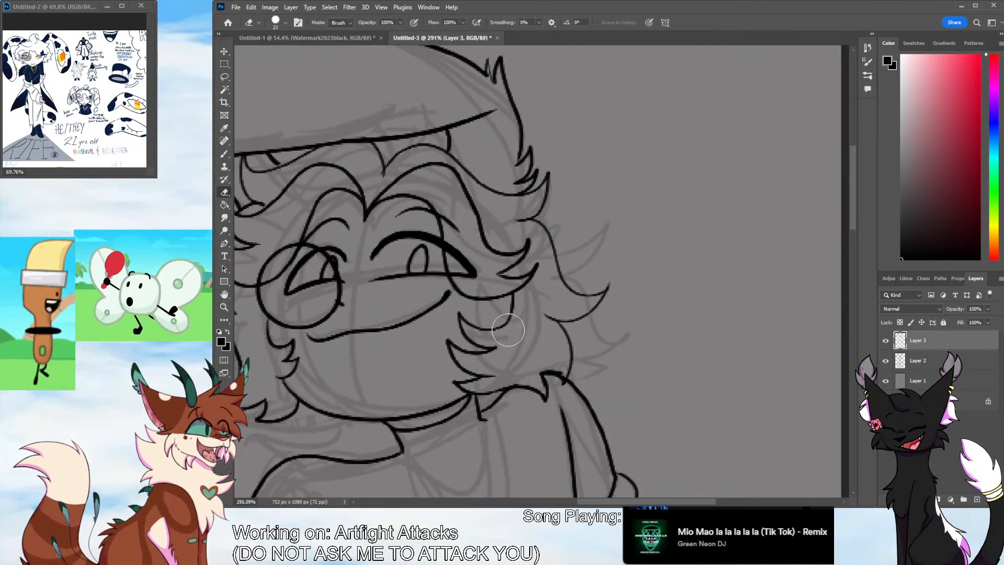
pyautogui.moveTo(510, 311); pyautogui.dragTo(513, 297)
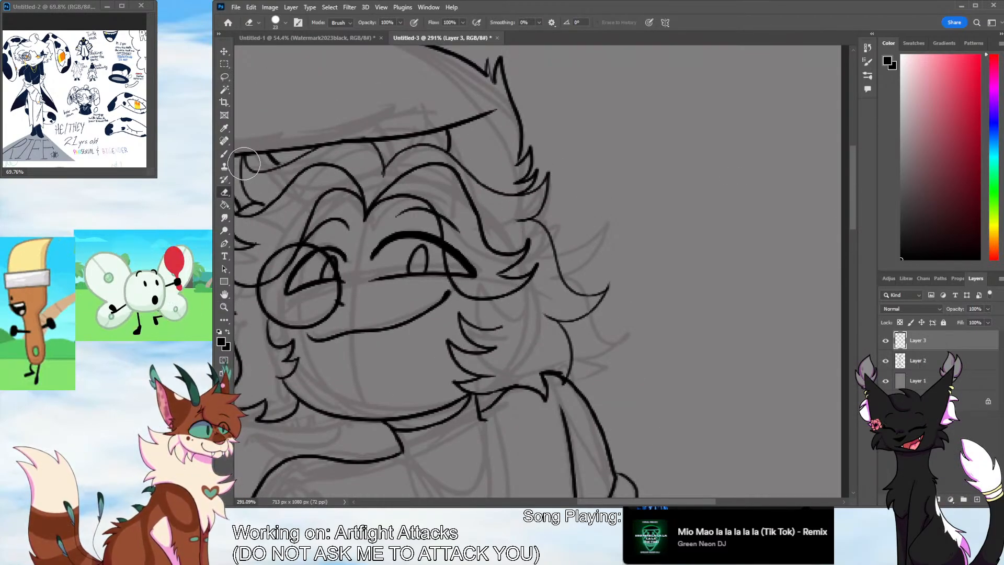
pyautogui.press('b')
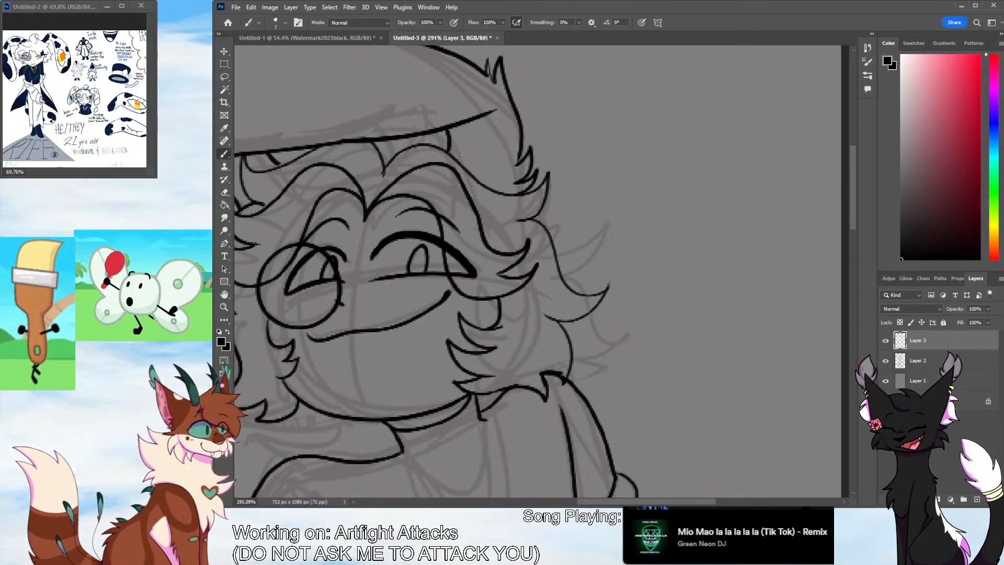
# Erase the stray end of the shirt-hem line that runs past the near coat edge toward the forearm
pyautogui.press('e')
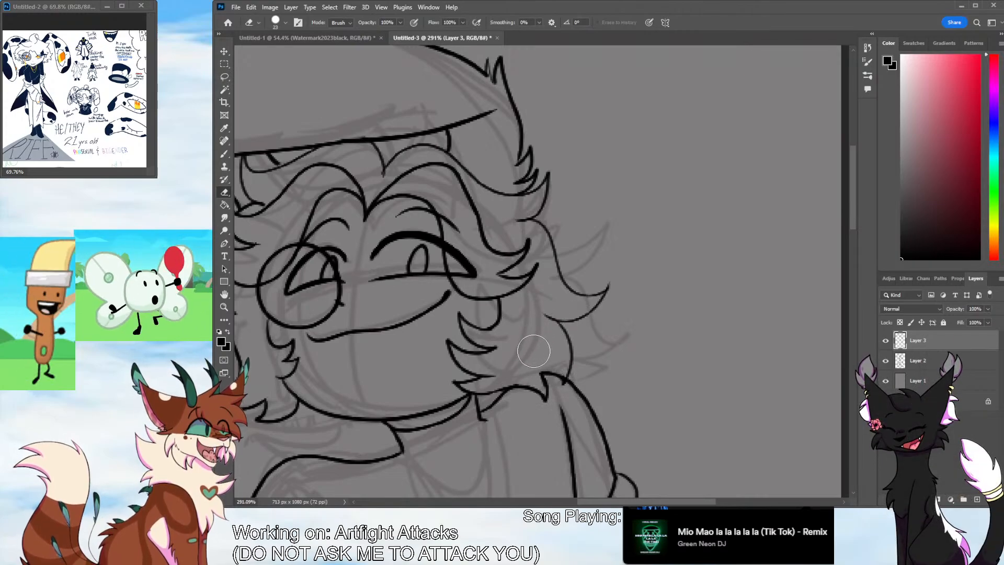
pyautogui.press('z')
pyautogui.moveTo(462, 284); pyautogui.dragTo(432, 347)
pyautogui.moveTo(463, 302); pyautogui.dragTo(450, 342)
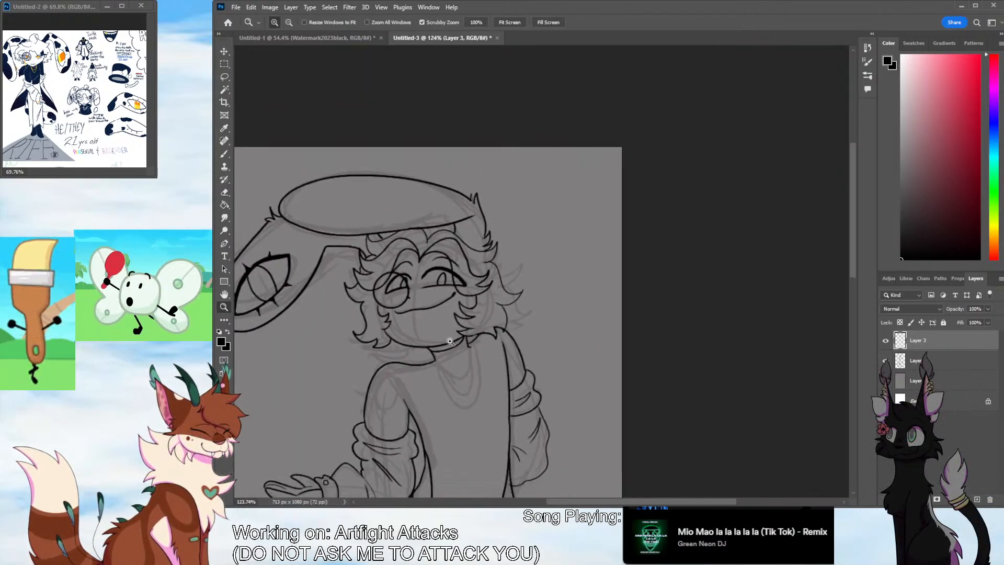
pyautogui.hscroll(-4, 566, 470)
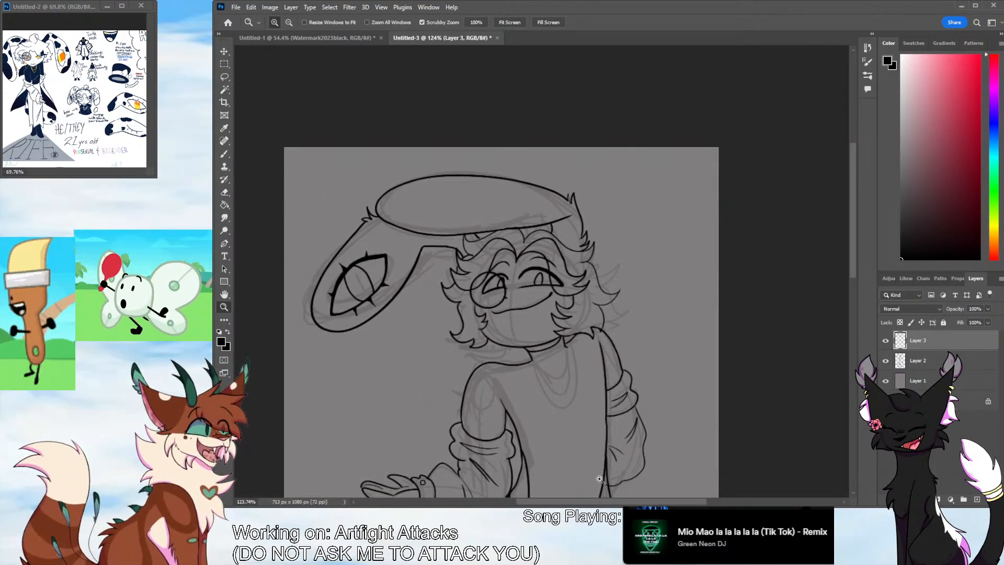
pyautogui.moveTo(852, 275); pyautogui.dragTo(848, 290)
pyautogui.moveTo(533, 314); pyautogui.dragTo(574, 314)
pyautogui.press('b')
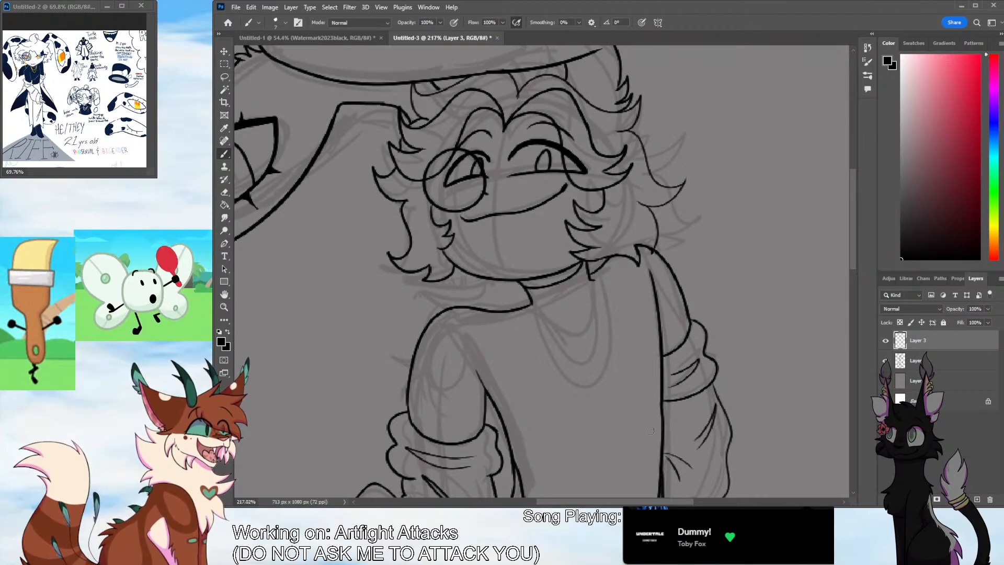
pyautogui.moveTo(849, 244); pyautogui.dragTo(846, 311)
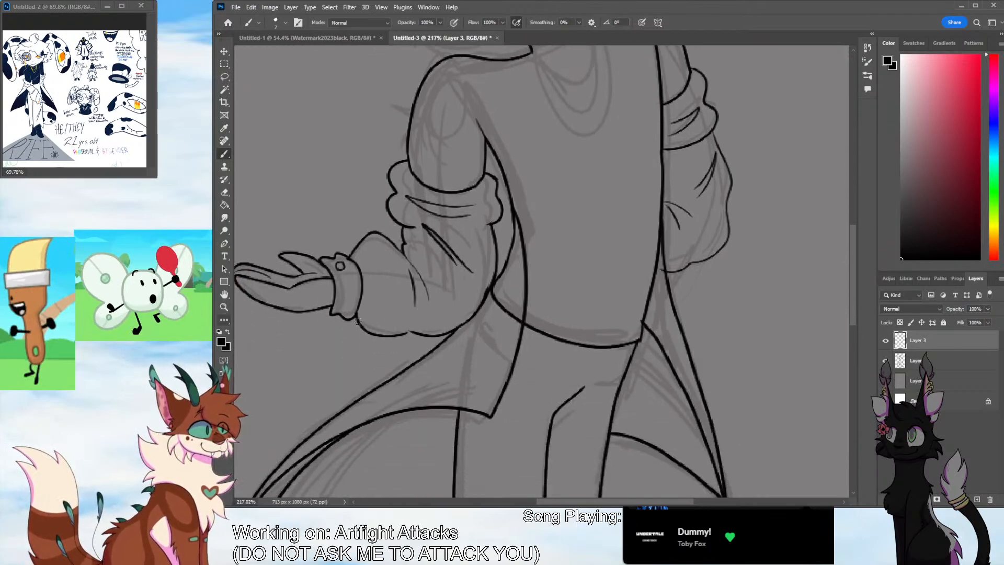
pyautogui.press('e')
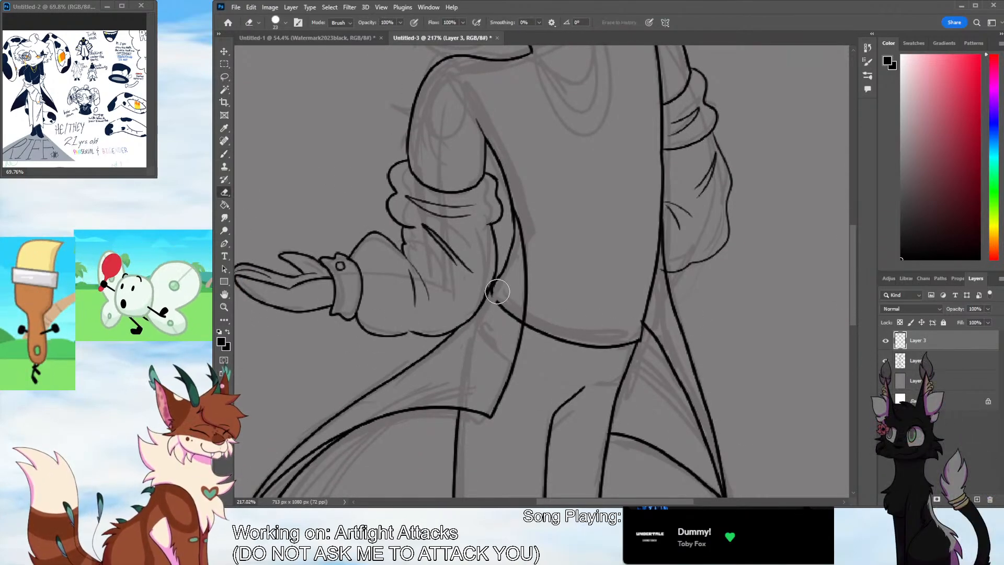
pyautogui.moveTo(496, 294)
pyautogui.mouseDown()
pyautogui.moveTo(499, 314)
pyautogui.moveTo(511, 299)
pyautogui.moveTo(518, 325)
pyautogui.mouseUp()
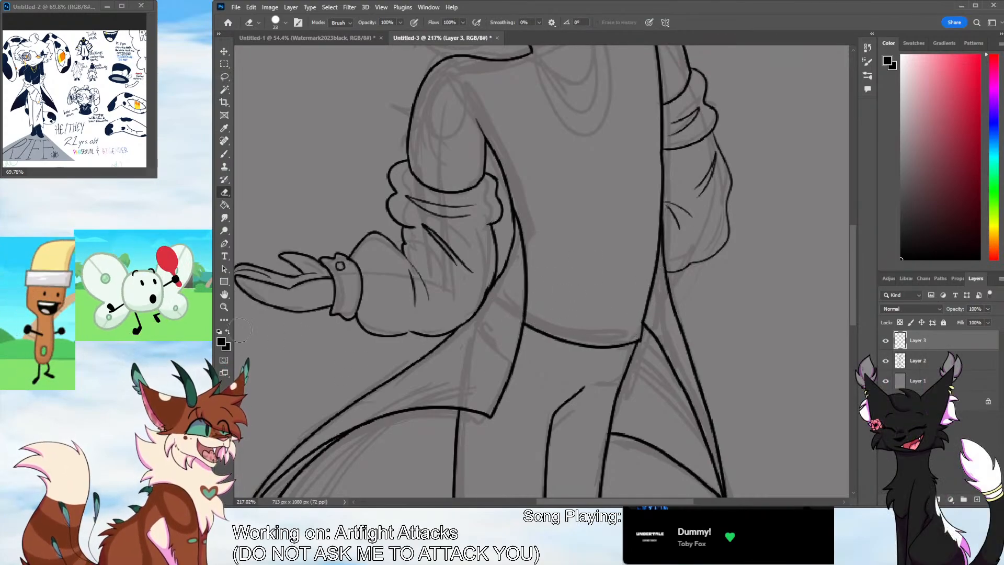
# Delete the sketch layer, Layer 2, leaving the inked line art over the gray background
pyautogui.press('z')
pyautogui.moveTo(627, 299); pyautogui.dragTo(542, 327)
pyautogui.moveTo(642, 346); pyautogui.dragTo(615, 353)
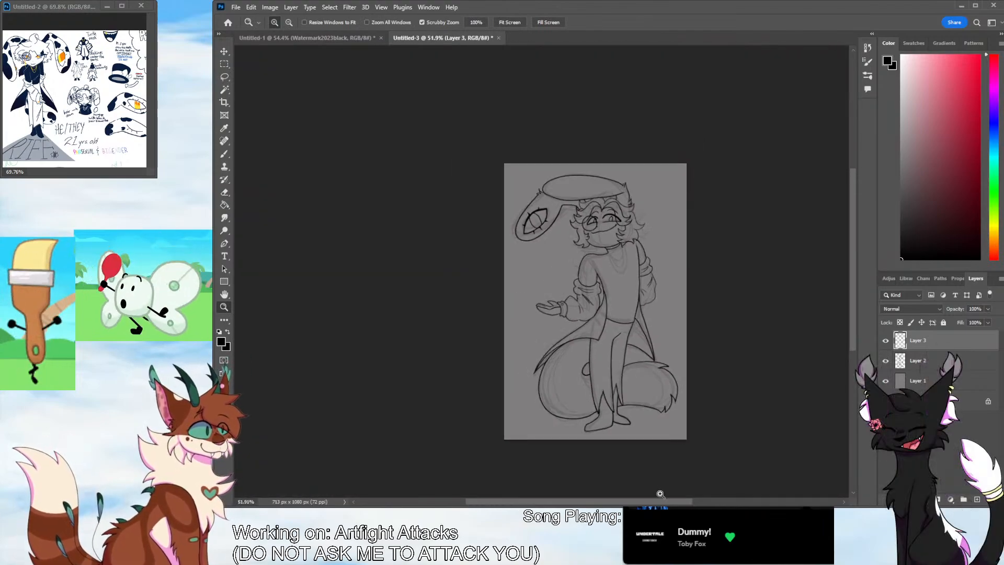
pyautogui.moveTo(663, 501); pyautogui.dragTo(680, 500)
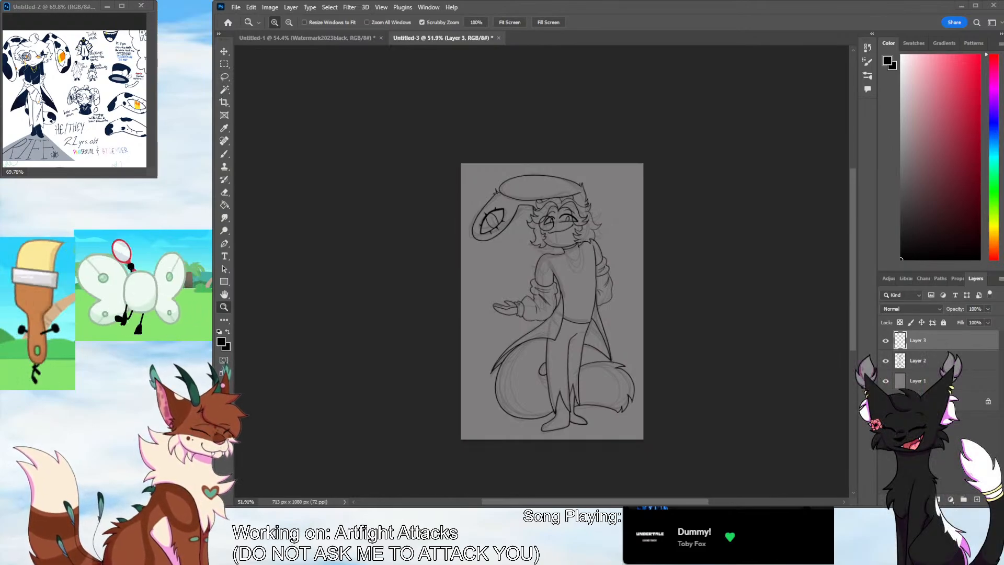
pyautogui.moveTo(644, 313); pyautogui.dragTo(669, 288)
pyautogui.click(224, 89)
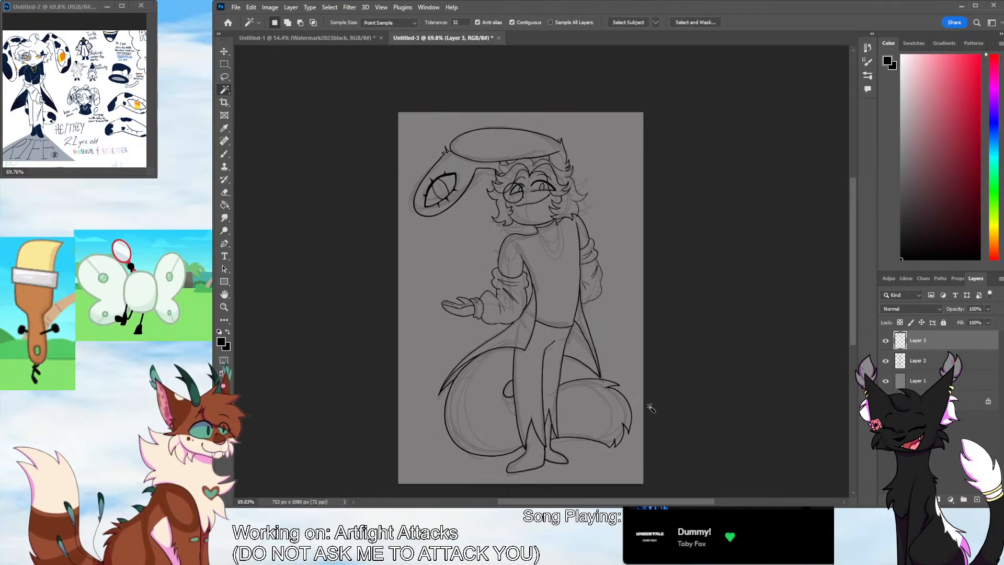
pyautogui.click(920, 360)
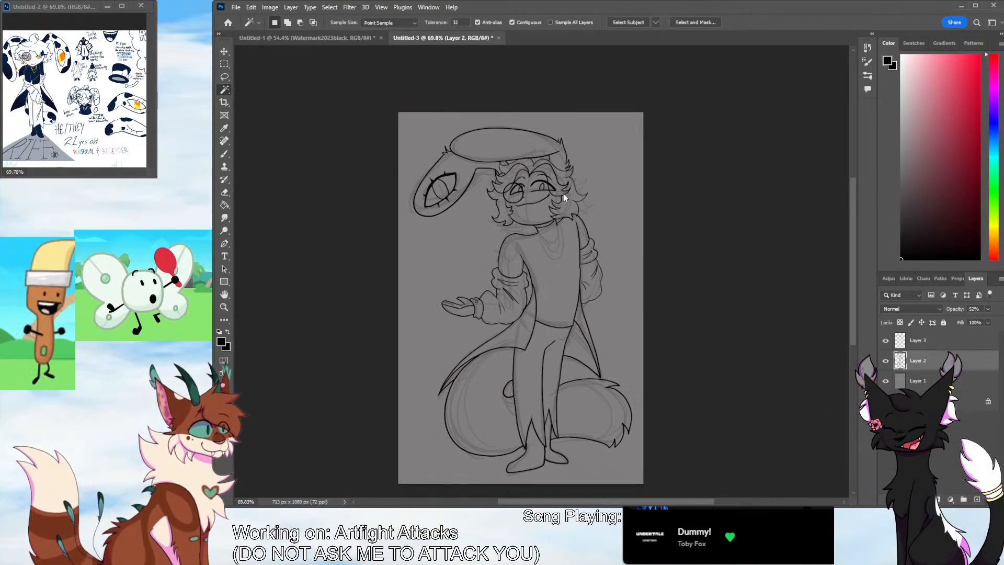
pyautogui.press('Delete')
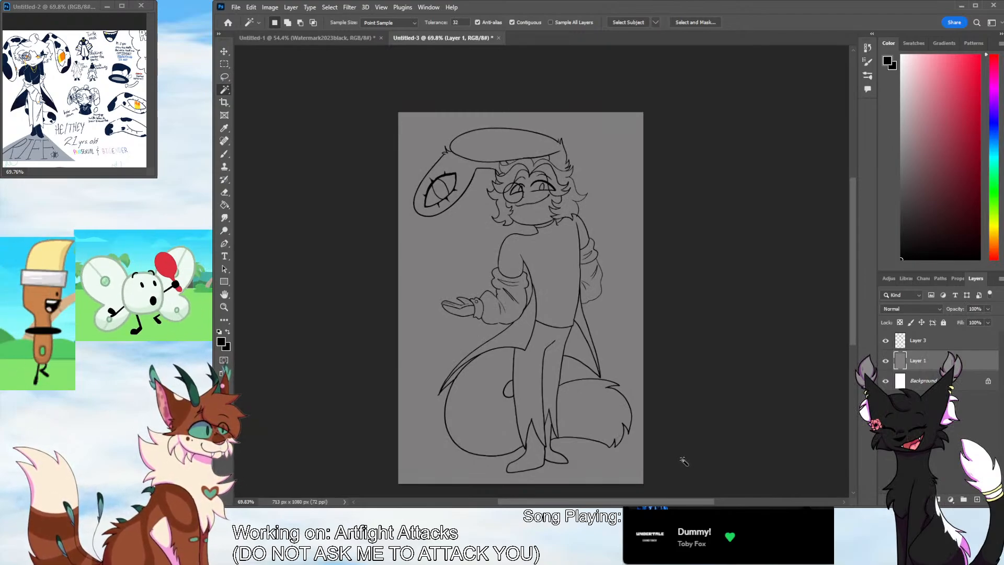
# On Layer 3, ink a small jagged hair tuft in the gap between the near-side hair and the collar
pyautogui.click(919, 342)
pyautogui.press('z')
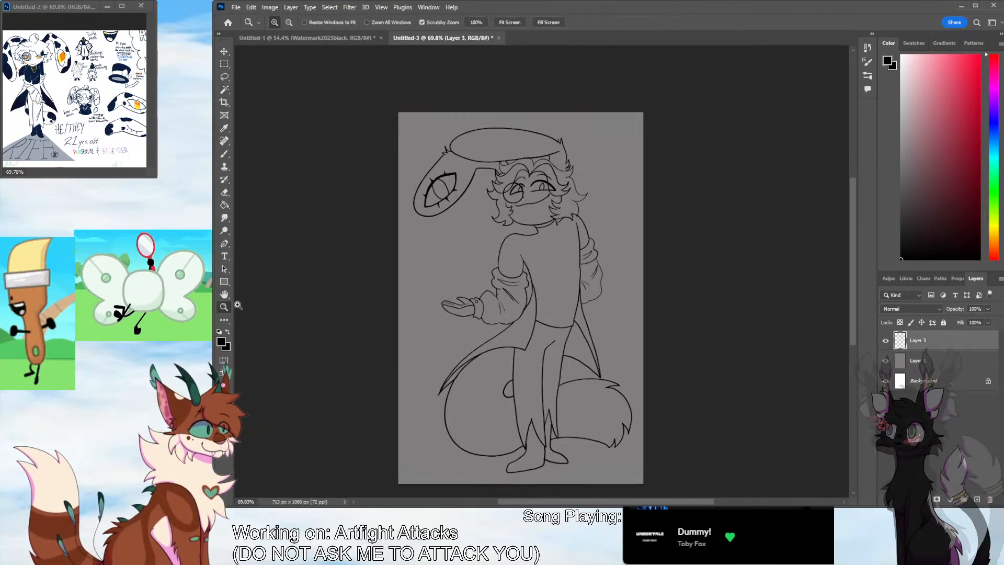
pyautogui.moveTo(530, 231); pyautogui.dragTo(578, 198)
pyautogui.press('b')
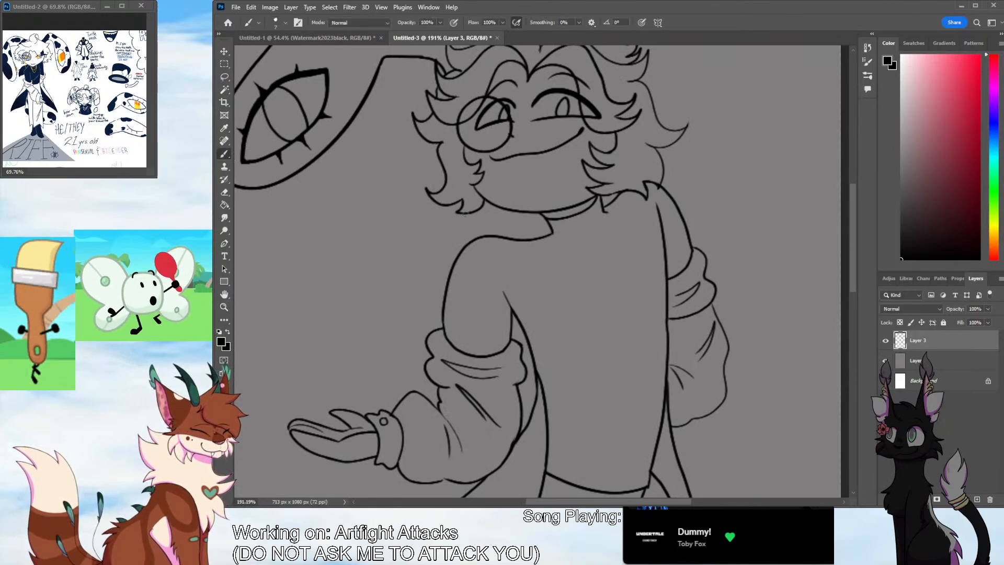
pyautogui.moveTo(488, 204); pyautogui.dragTo(445, 221)
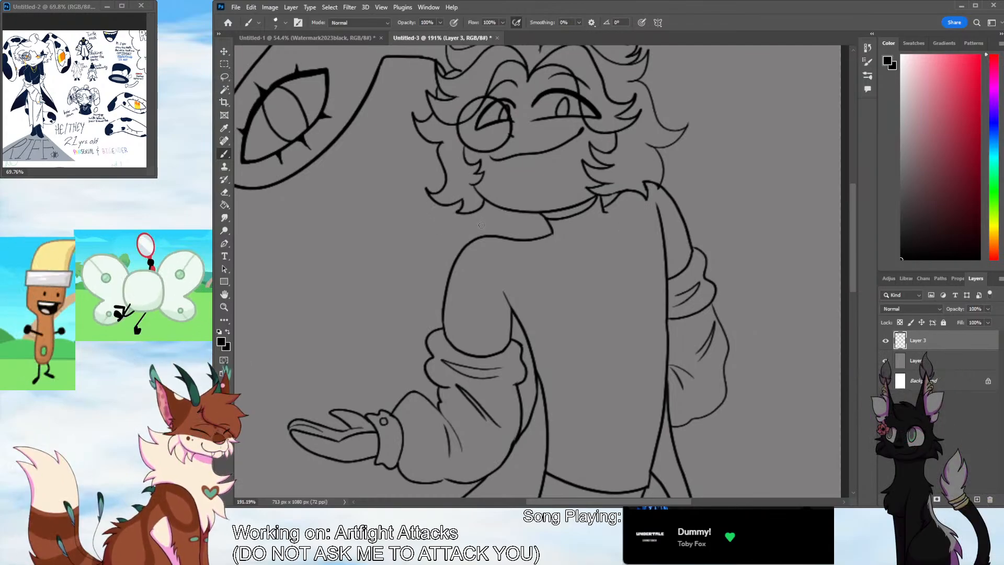
pyautogui.moveTo(488, 212)
pyautogui.mouseDown()
pyautogui.moveTo(518, 232)
pyautogui.moveTo(493, 205)
pyautogui.moveTo(494, 234)
pyautogui.mouseUp()
pyautogui.hotkey('ctrl', 'z')
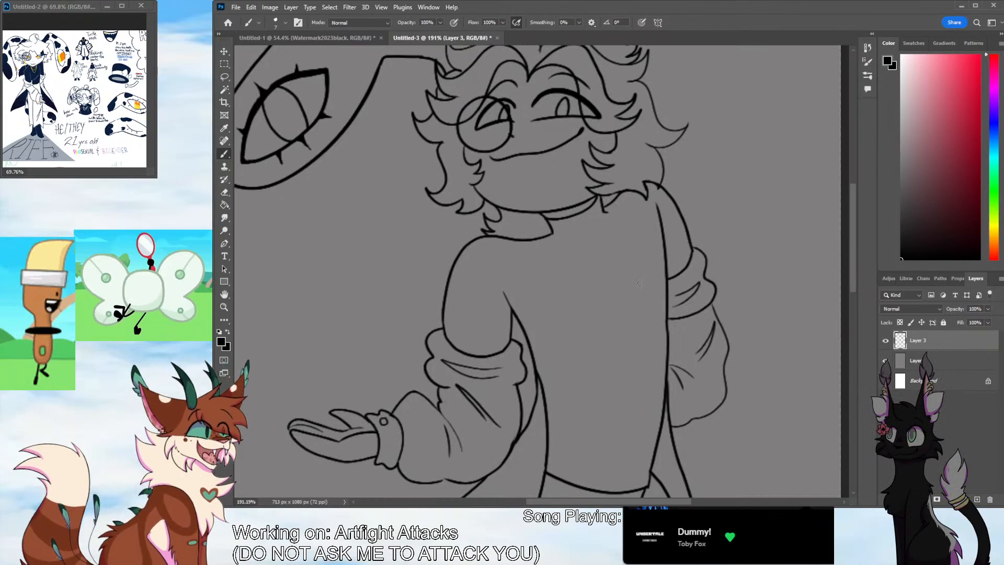
pyautogui.moveTo(612, 200)
pyautogui.mouseDown()
pyautogui.moveTo(665, 189)
pyautogui.moveTo(662, 166)
pyautogui.moveTo(645, 182)
pyautogui.mouseUp()
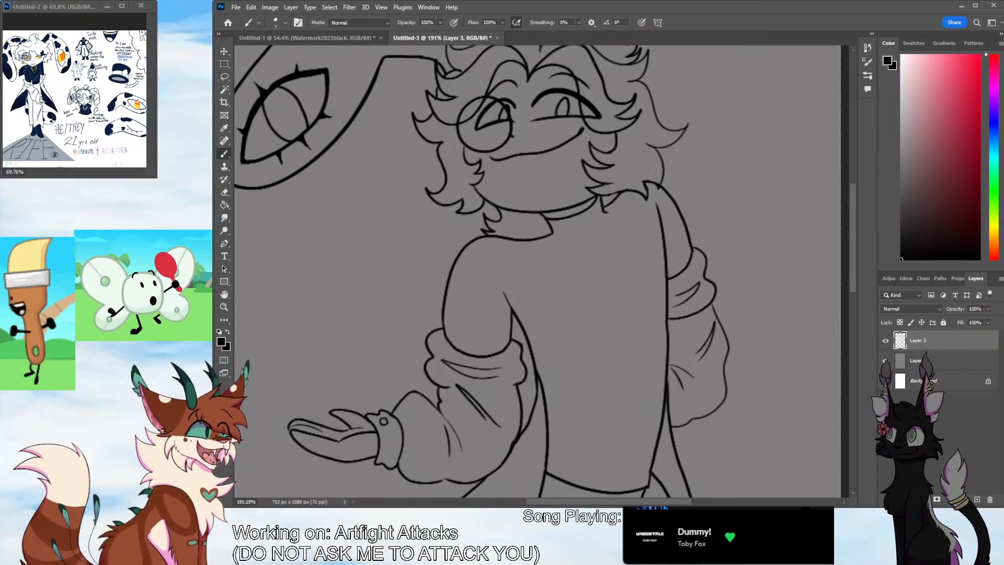
# Check the line art for gaps by selecting the area outside the character and the inner hair region with the Magic Wand
pyautogui.moveTo(852, 228); pyautogui.dragTo(853, 246)
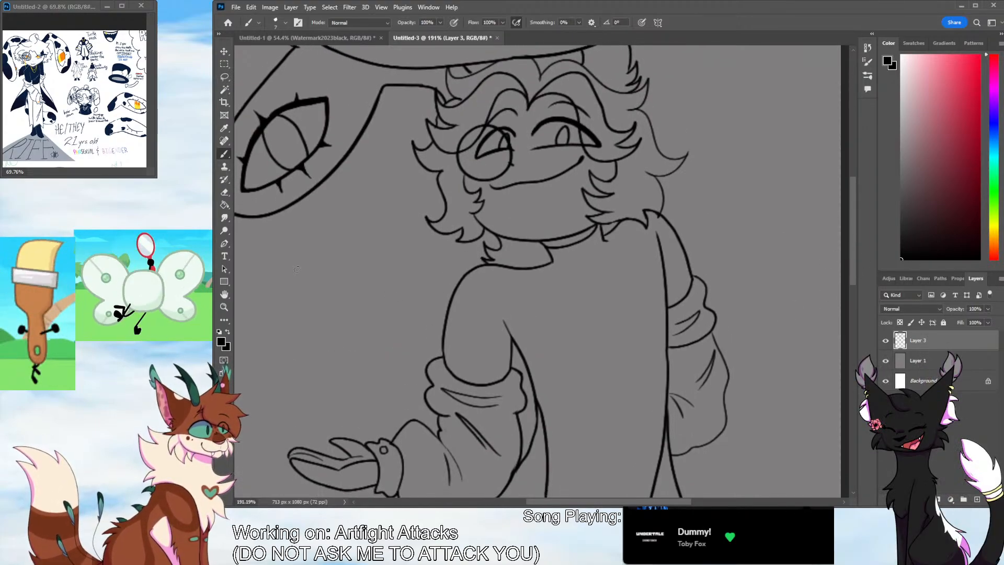
pyautogui.press('z')
pyautogui.moveTo(469, 262)
pyautogui.mouseDown()
pyautogui.moveTo(447, 262)
pyautogui.moveTo(416, 331)
pyautogui.mouseUp()
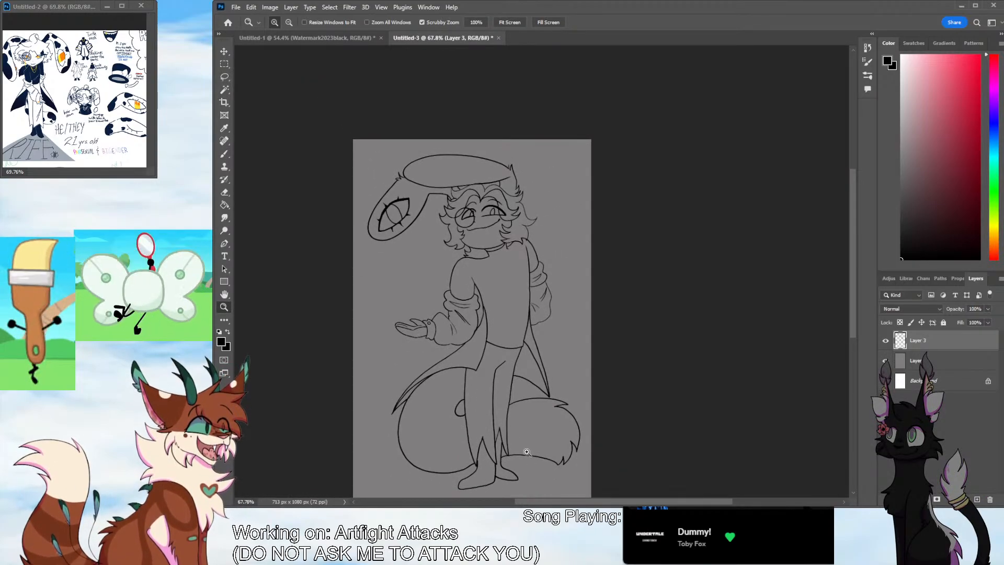
pyautogui.click(225, 89)
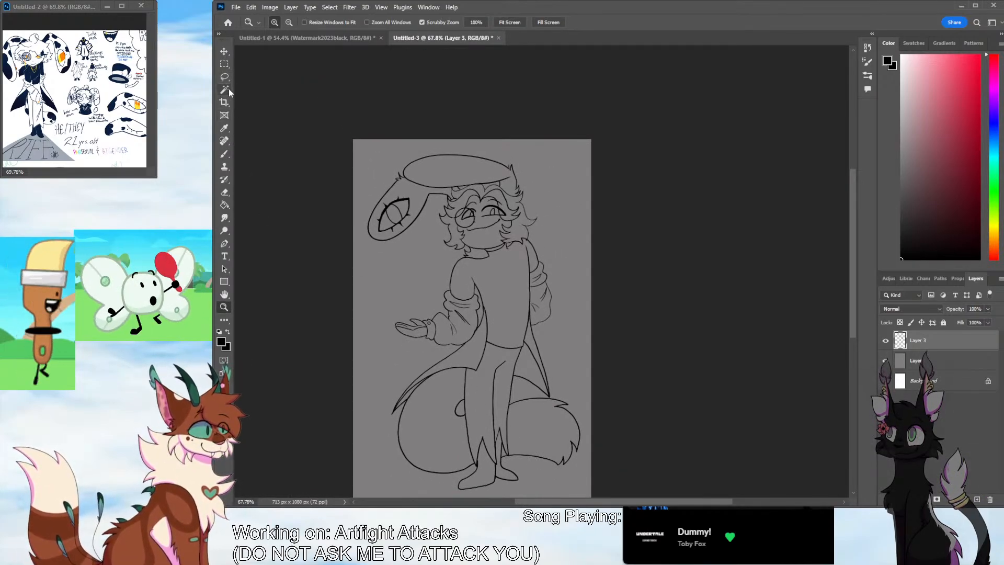
pyautogui.moveTo(855, 271); pyautogui.dragTo(854, 286)
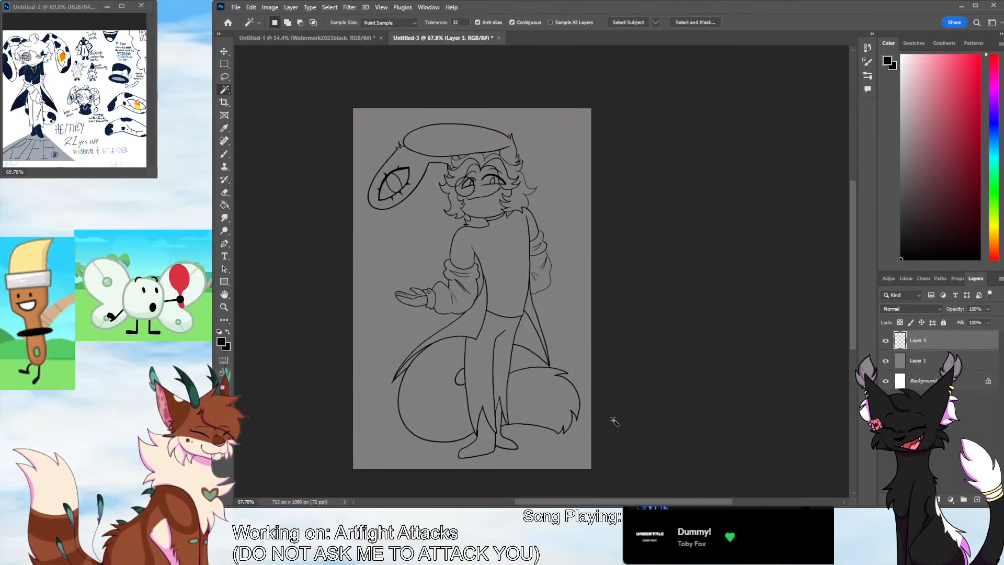
pyautogui.click(566, 464)
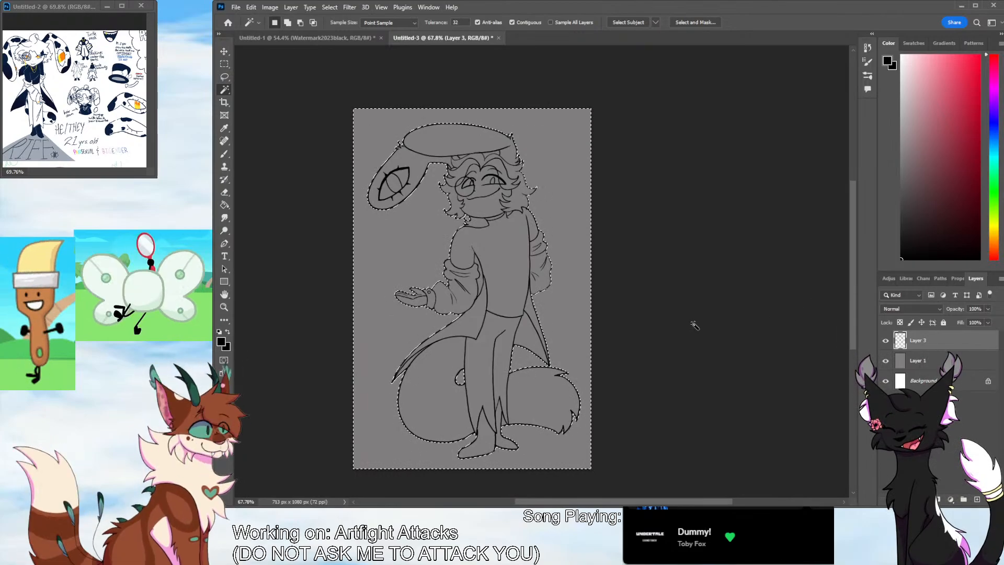
pyautogui.keyDown('shift'); pyautogui.click(492, 154); pyautogui.keyUp('shift')
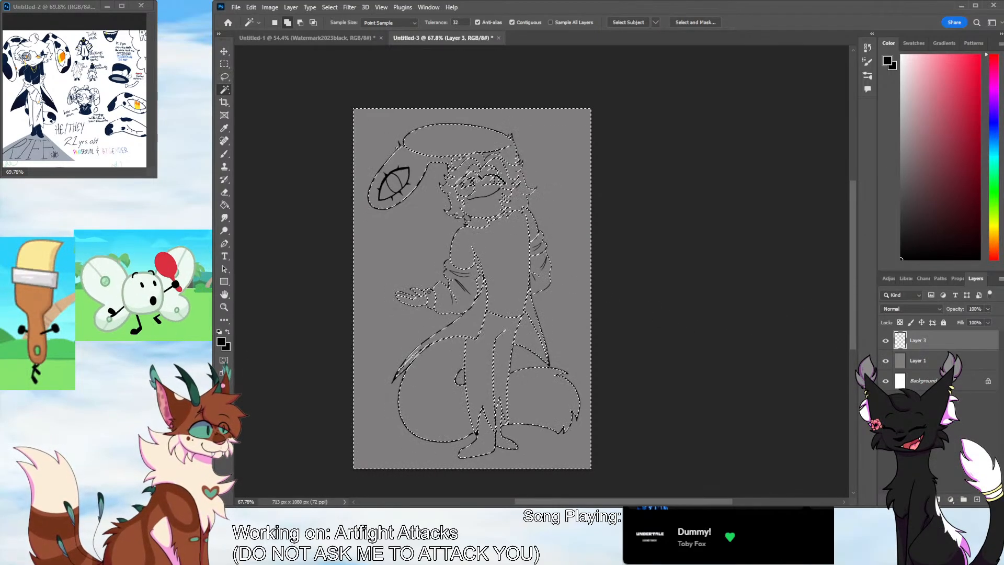
pyautogui.scroll(3, 772, 278)
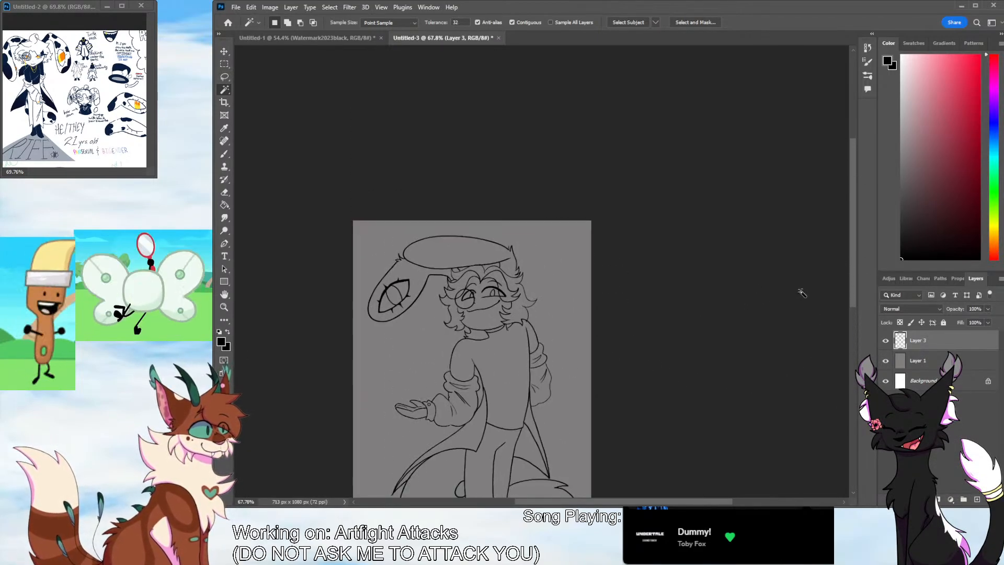
# Ink small curved hair strands above the forehead, joining the central lock to the lower edge of the large oval
pyautogui.press('z')
pyautogui.moveTo(482, 257); pyautogui.dragTo(504, 179)
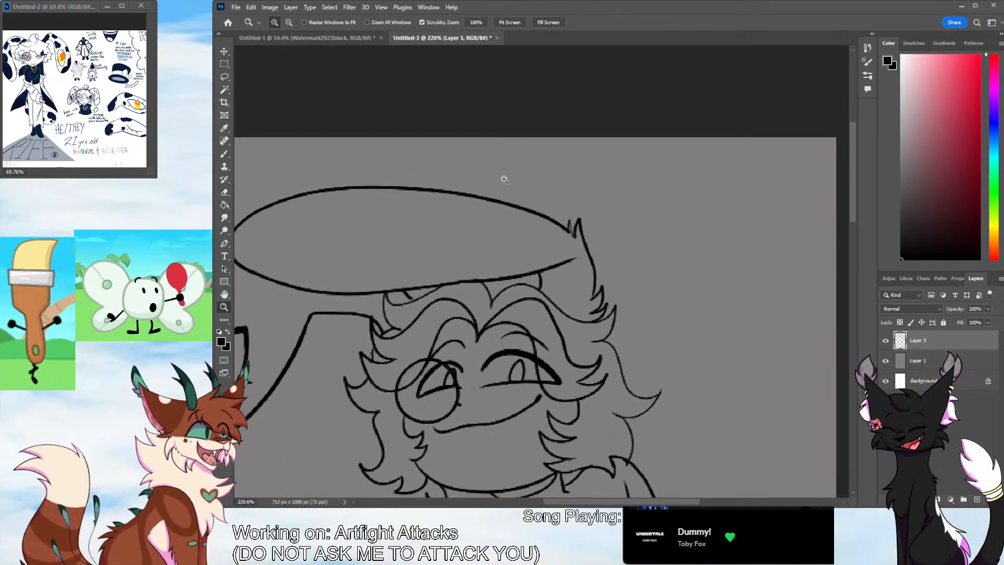
pyautogui.click(226, 155)
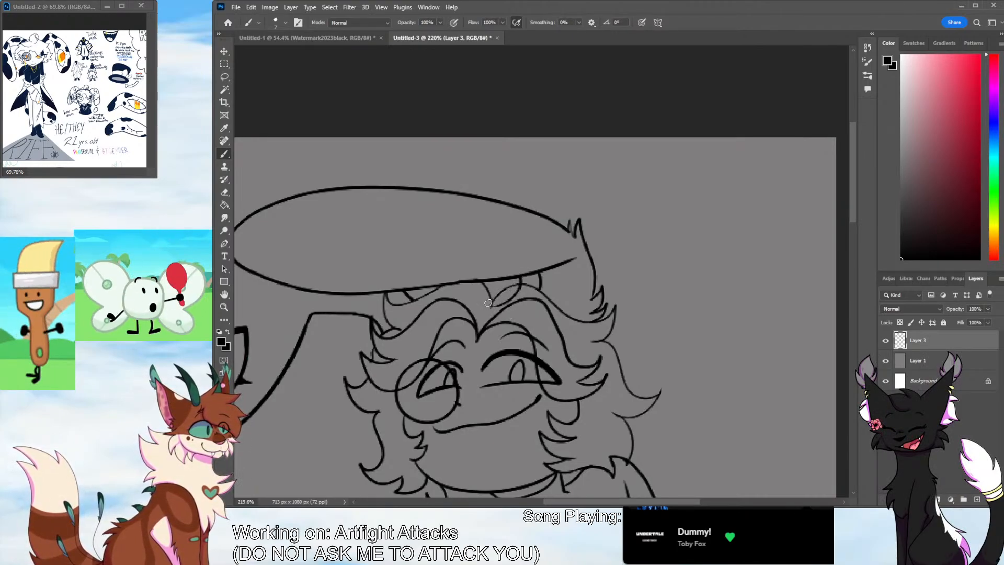
pyautogui.moveTo(486, 290); pyautogui.dragTo(446, 301)
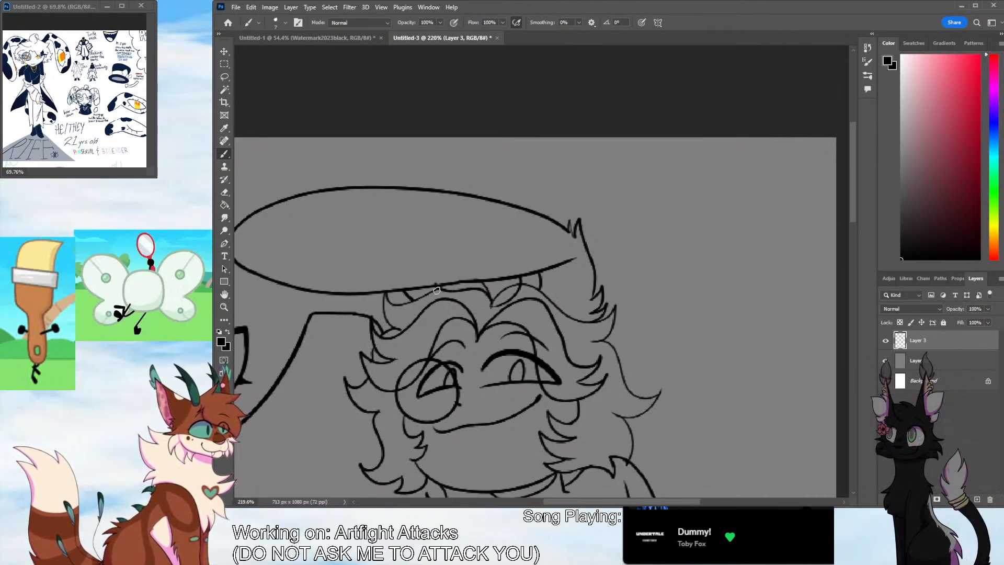
pyautogui.hotkey('ctrl', 'z')
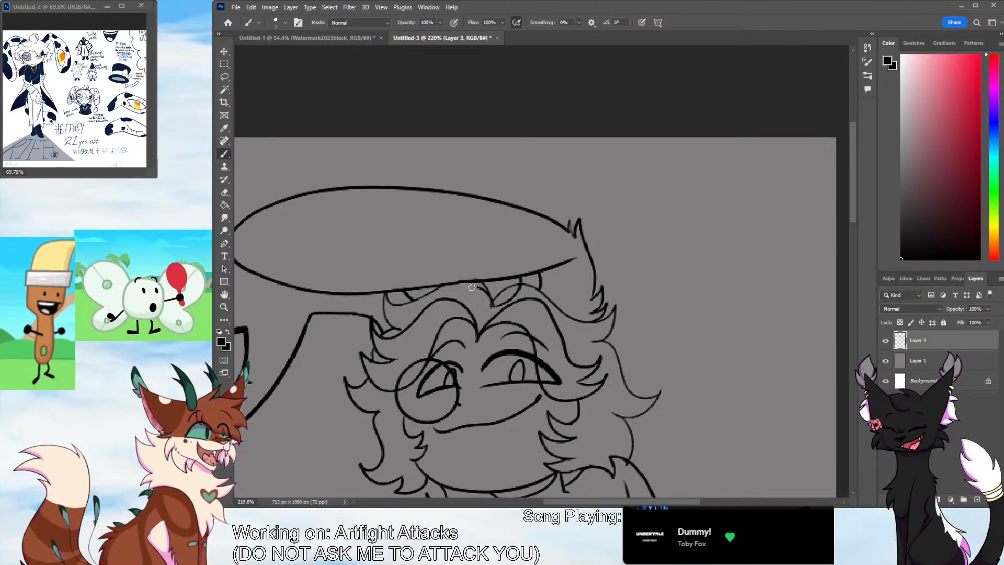
pyautogui.moveTo(487, 291); pyautogui.dragTo(449, 301)
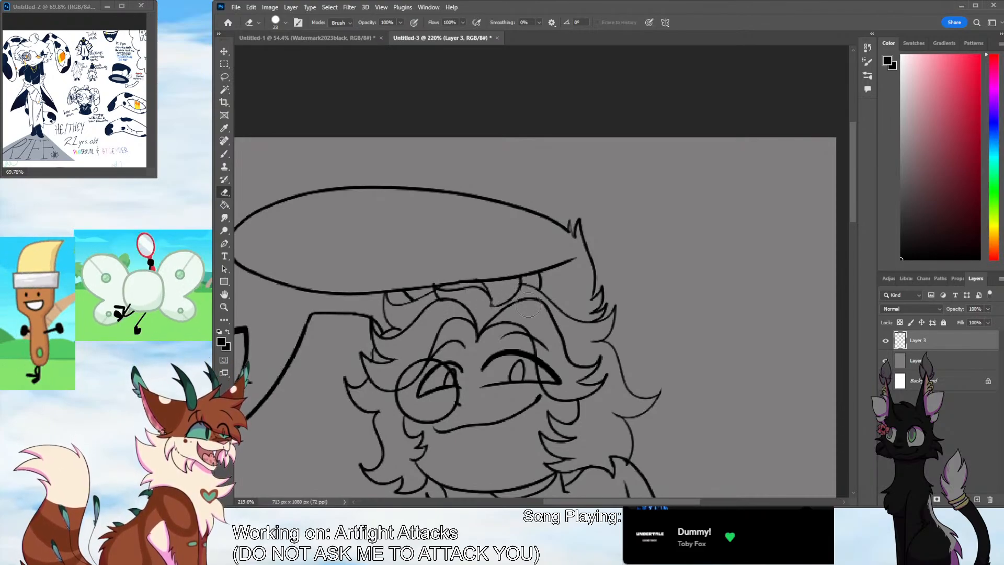
pyautogui.press('b')
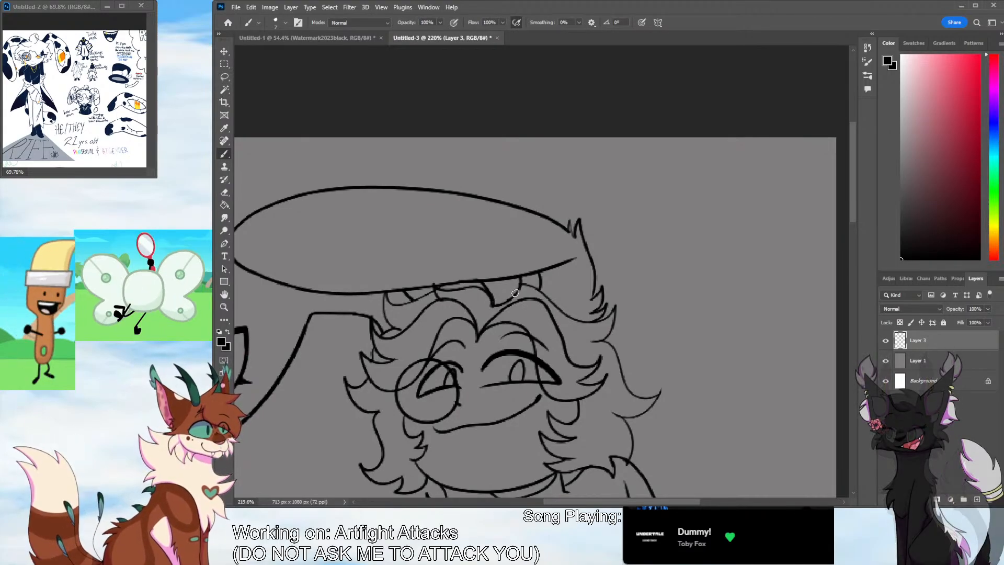
# Try to erase the short hair line hanging below the far end of the large oval
pyautogui.press('z')
pyautogui.moveTo(609, 292); pyautogui.dragTo(563, 289)
pyautogui.moveTo(615, 268)
pyautogui.mouseDown()
pyautogui.moveTo(656, 214)
pyautogui.moveTo(674, 208)
pyautogui.mouseUp()
pyautogui.click(224, 192)
pyautogui.moveTo(535, 273); pyautogui.dragTo(531, 290)
pyautogui.press('b')
pyautogui.hotkey('ctrl', 'z')
pyautogui.hotkey('ctrl', 'z')
pyautogui.hotkey('ctrl', 'z')
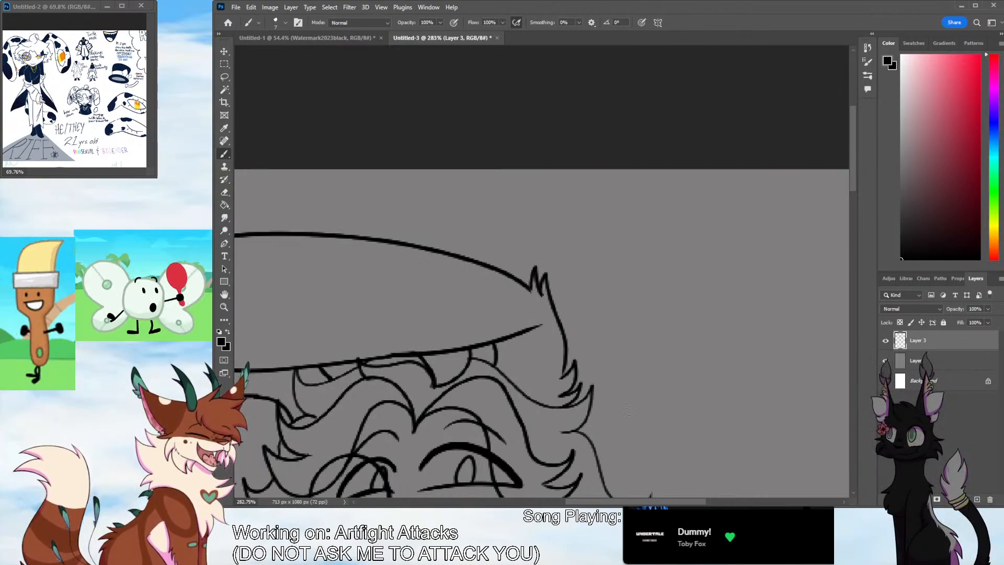
pyautogui.click(225, 308)
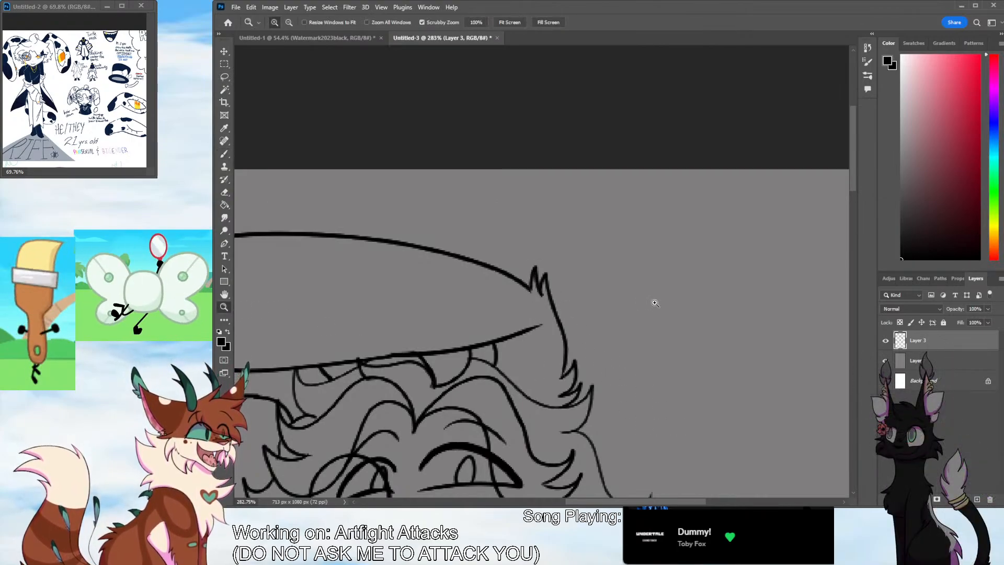
pyautogui.moveTo(636, 330); pyautogui.dragTo(567, 359)
pyautogui.moveTo(628, 351); pyautogui.dragTo(612, 353)
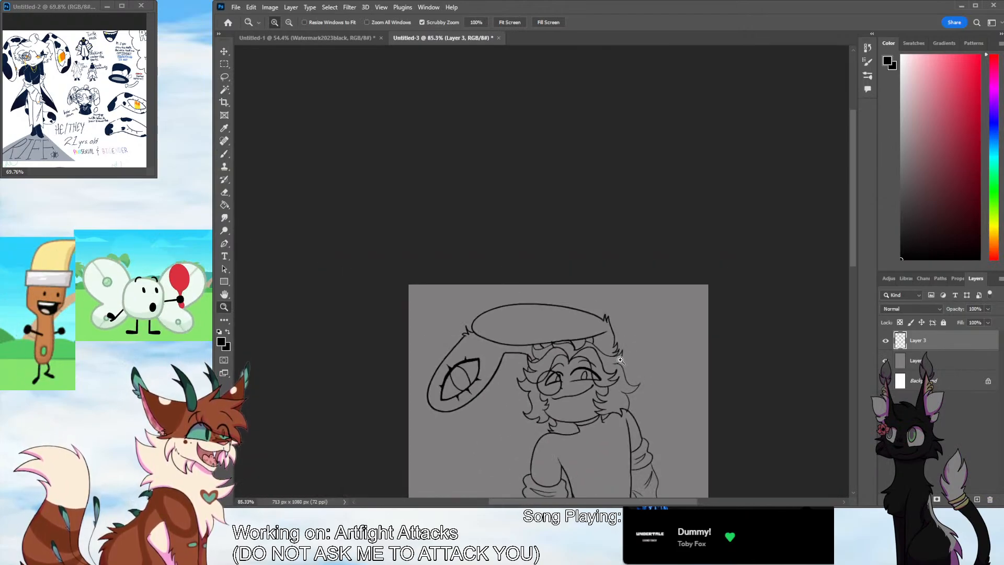
pyautogui.moveTo(855, 263); pyautogui.dragTo(819, 343)
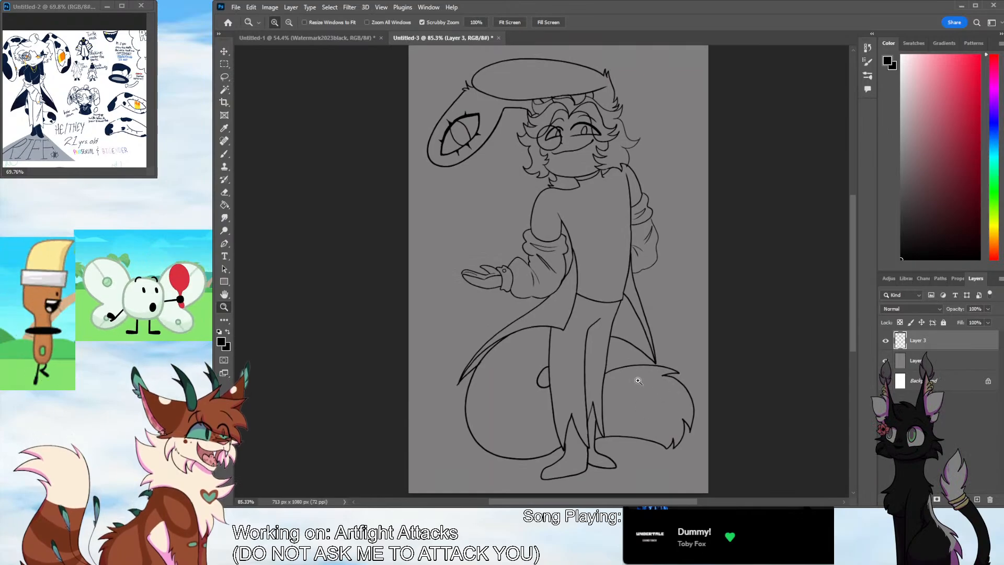
pyautogui.moveTo(639, 381); pyautogui.dragTo(663, 330)
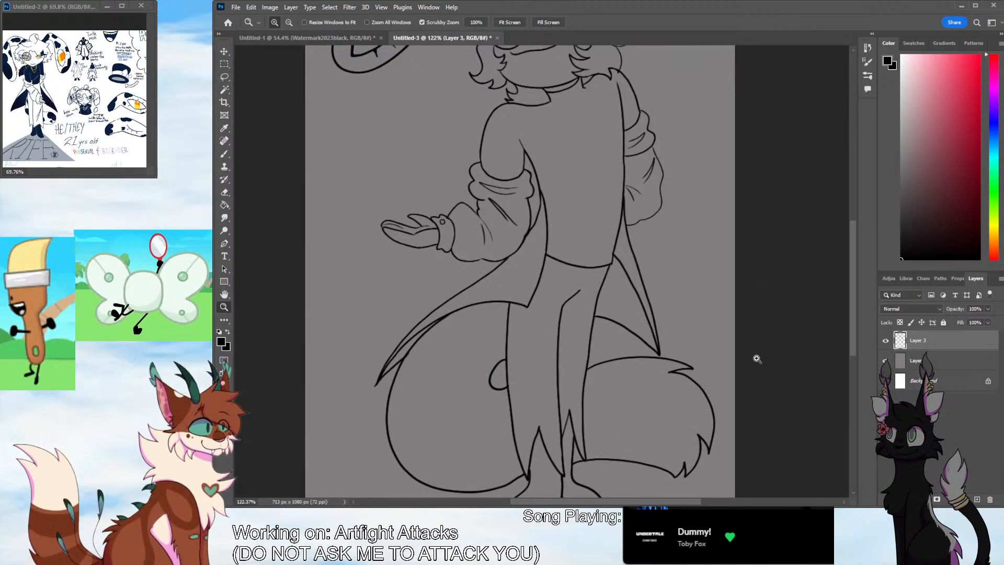
# Erase the inner edge line of the far-side coat tail and redraw it closer to the outer edge
pyautogui.press('b')
pyautogui.moveTo(854, 296)
pyautogui.mouseDown()
pyautogui.moveTo(849, 325)
pyautogui.moveTo(854, 306)
pyautogui.mouseUp()
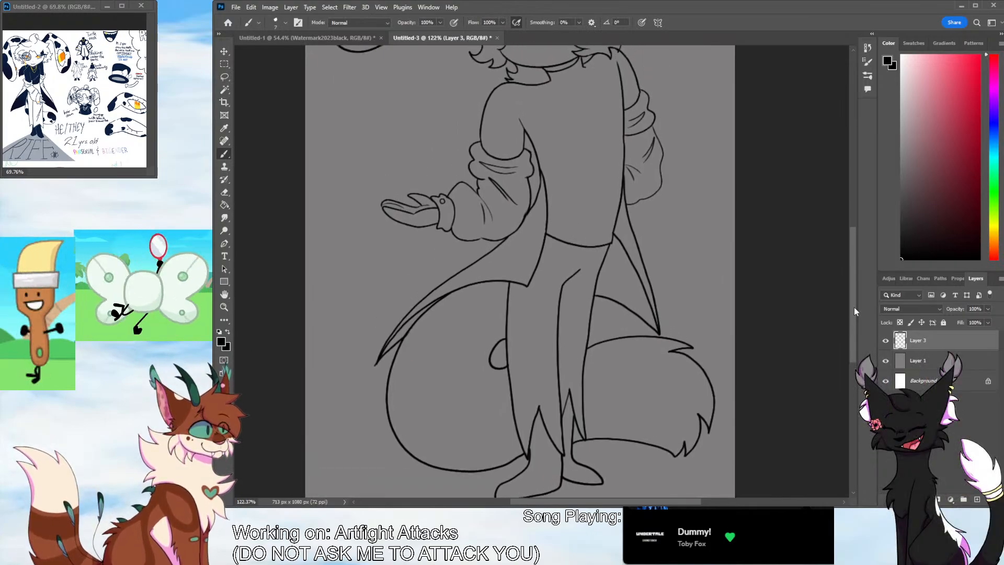
pyautogui.moveTo(621, 503); pyautogui.dragTo(644, 503)
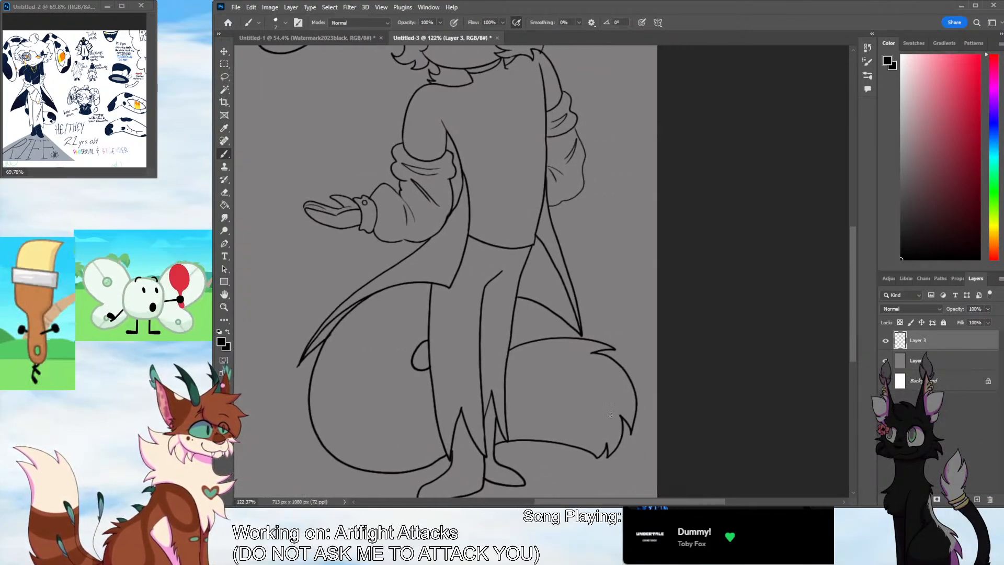
pyautogui.press('e')
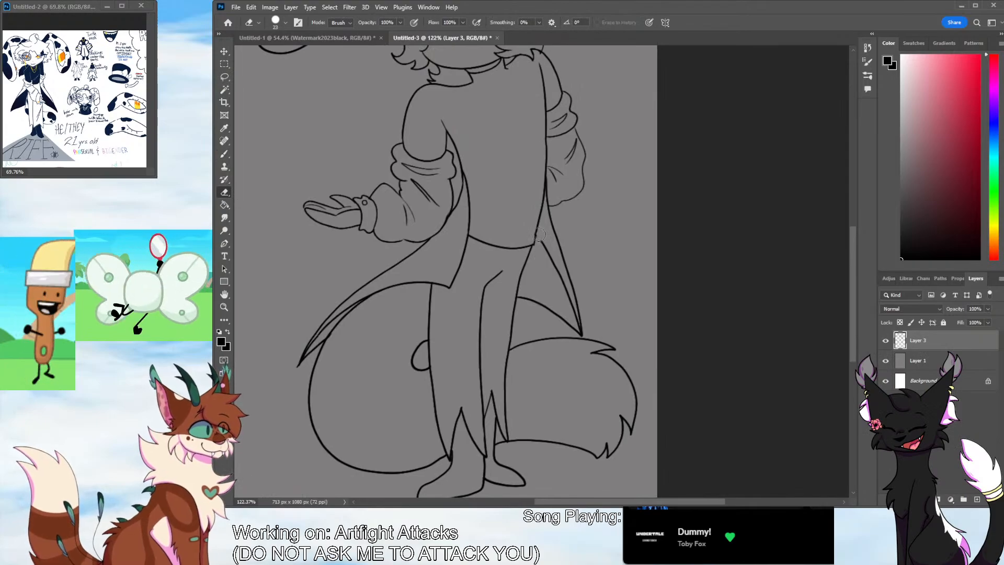
pyautogui.moveTo(544, 240); pyautogui.dragTo(559, 278)
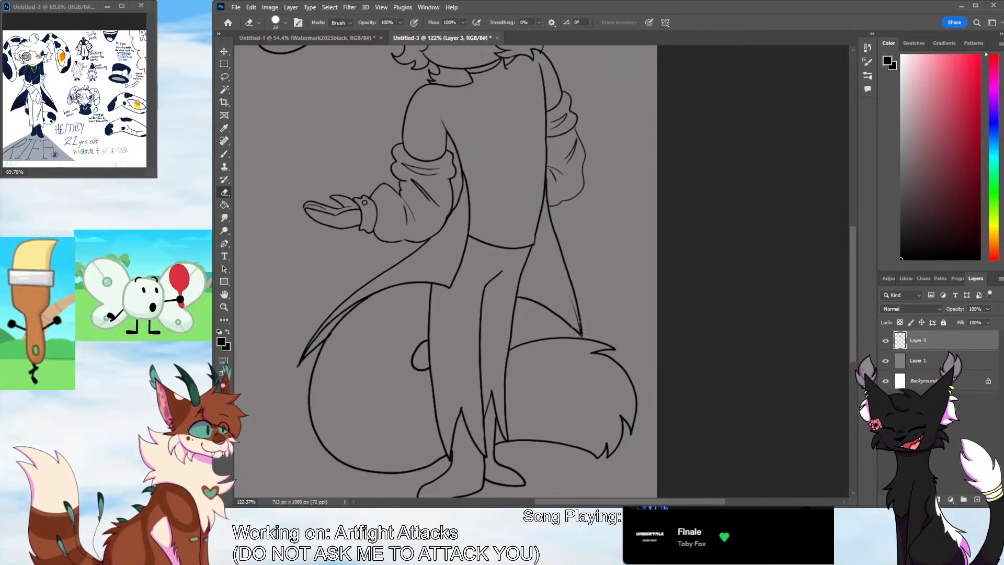
pyautogui.moveTo(579, 329); pyautogui.dragTo(573, 307)
pyautogui.press('b')
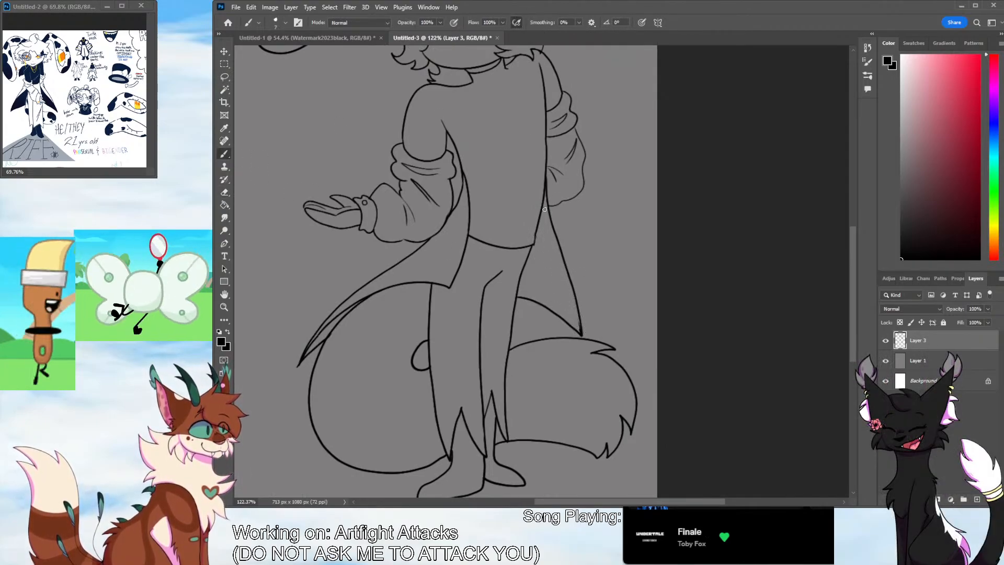
pyautogui.moveTo(544, 209)
pyautogui.mouseDown()
pyautogui.moveTo(583, 340)
pyautogui.moveTo(544, 209)
pyautogui.mouseUp()
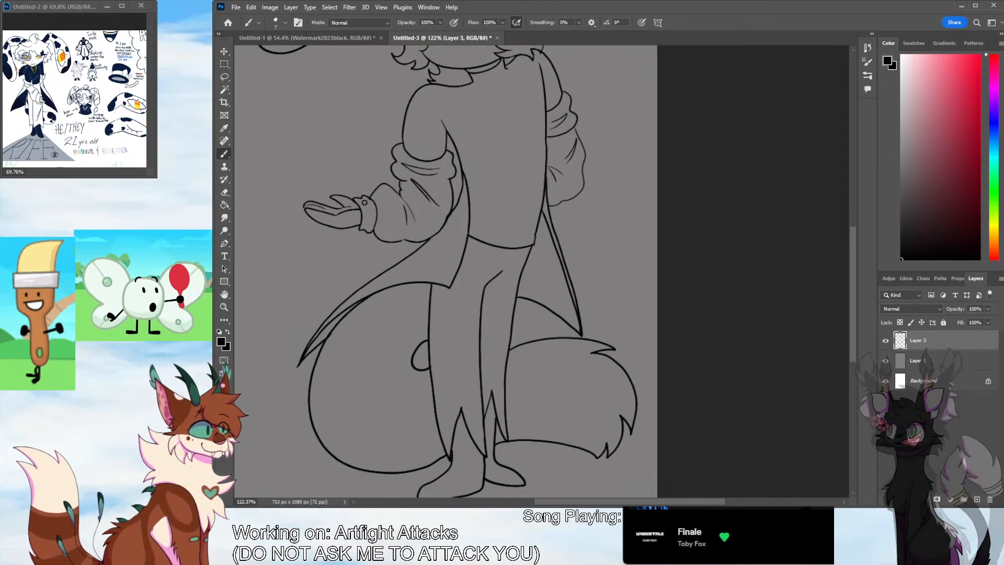
# Ink thin diagonal fold lines on the shirt and redraw the tail's upper curve between the leg and the coat tip
pyautogui.moveTo(490, 213)
pyautogui.mouseDown()
pyautogui.moveTo(523, 160)
pyautogui.moveTo(476, 207)
pyautogui.moveTo(498, 183)
pyautogui.mouseUp()
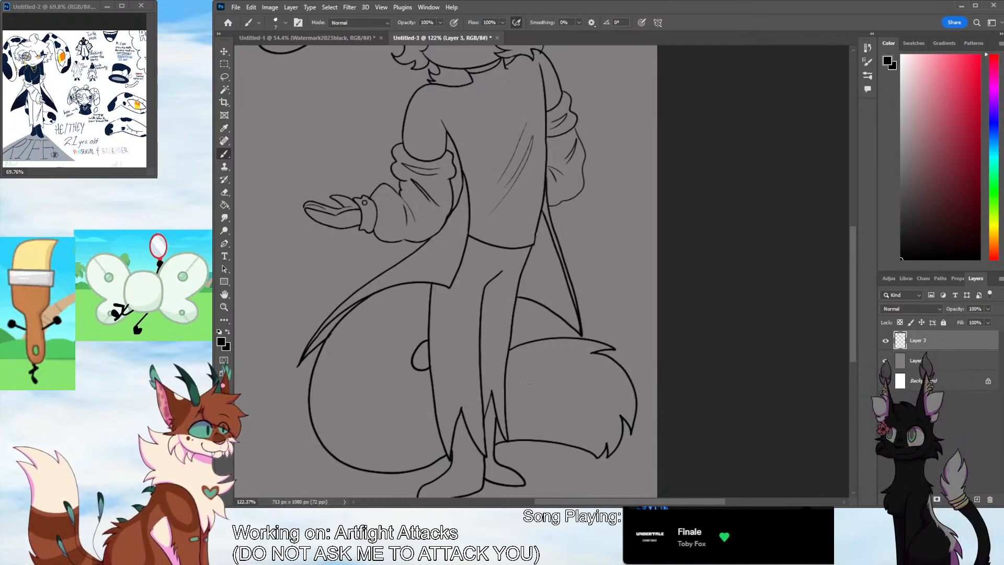
pyautogui.moveTo(516, 302); pyautogui.dragTo(542, 308)
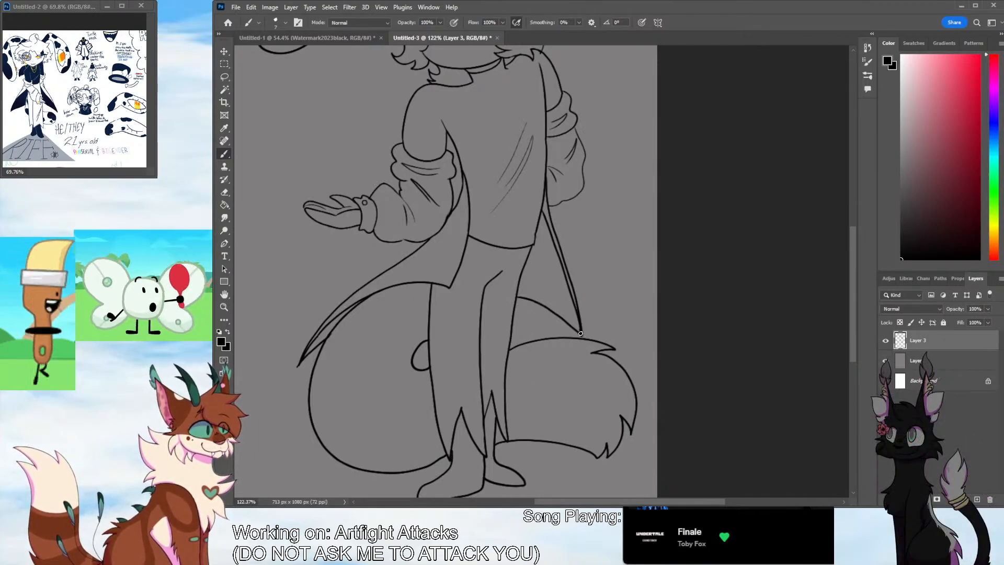
pyautogui.moveTo(580, 334); pyautogui.dragTo(516, 304)
pyautogui.click(224, 192)
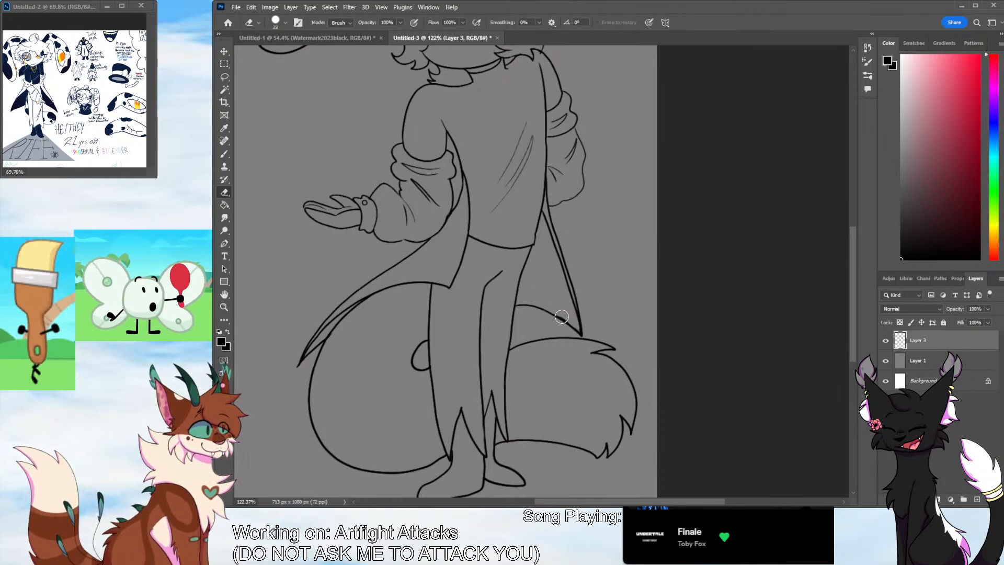
# Select the area outside the character with the Magic Wand, adding the gaps by the tail, the leg and the near-side arm
pyautogui.click(224, 308)
pyautogui.moveTo(513, 240); pyautogui.dragTo(489, 269)
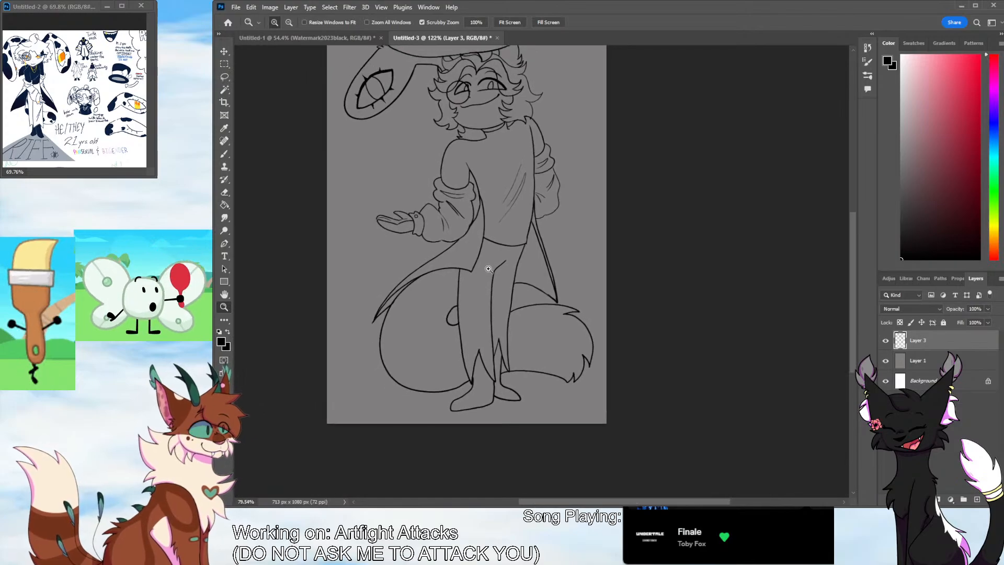
pyautogui.press('w')
pyautogui.hotkey('ctrl', '0')
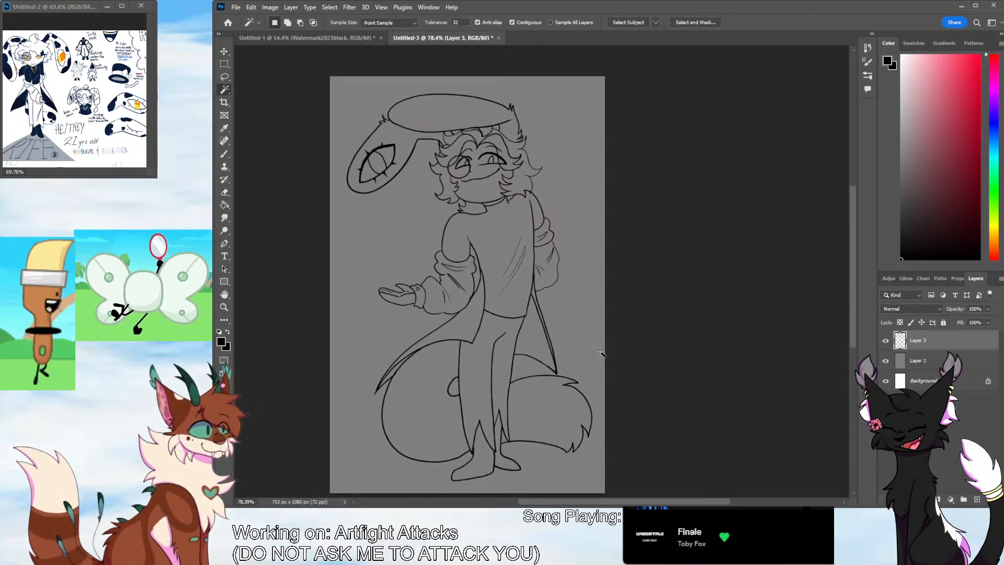
pyautogui.click(578, 345)
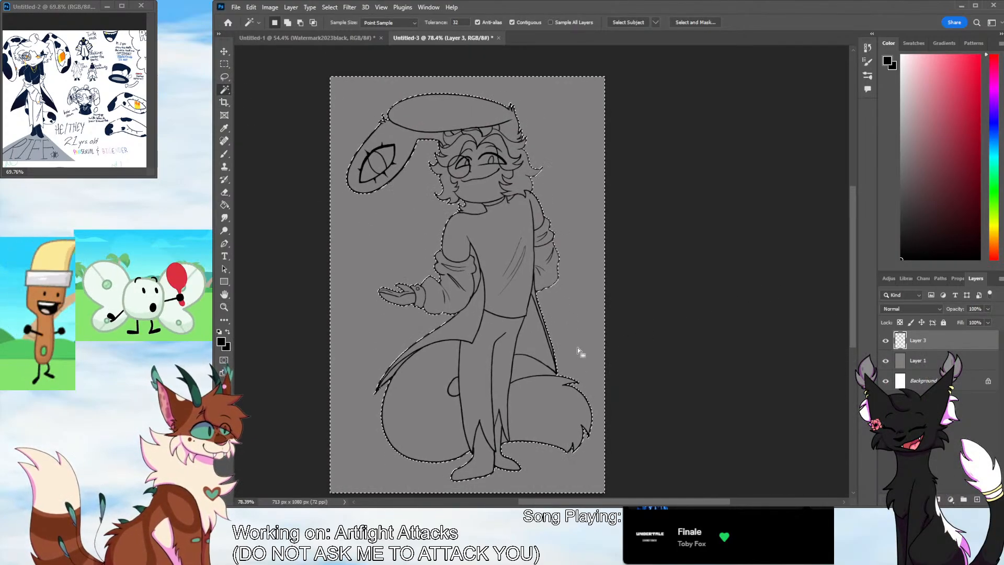
pyautogui.click(518, 373)
pyautogui.click(454, 387)
pyautogui.click(476, 268)
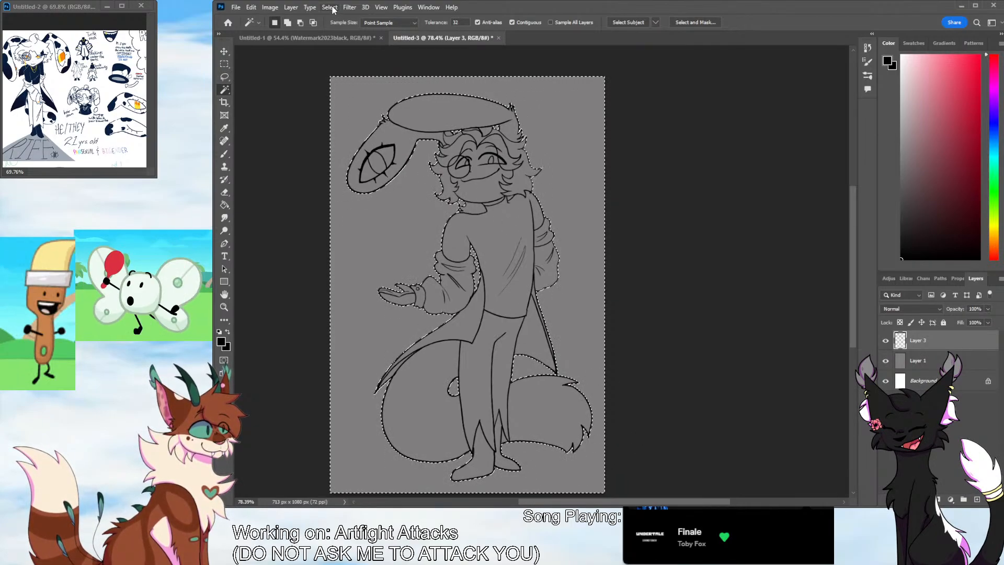
# Invert the selection to cover the character and add a new layer beneath the line art layer
pyautogui.hotkey('ctrl', 'shift', 'i')
pyautogui.hotkey('ctrl', 'shift', 'alt', 'n')
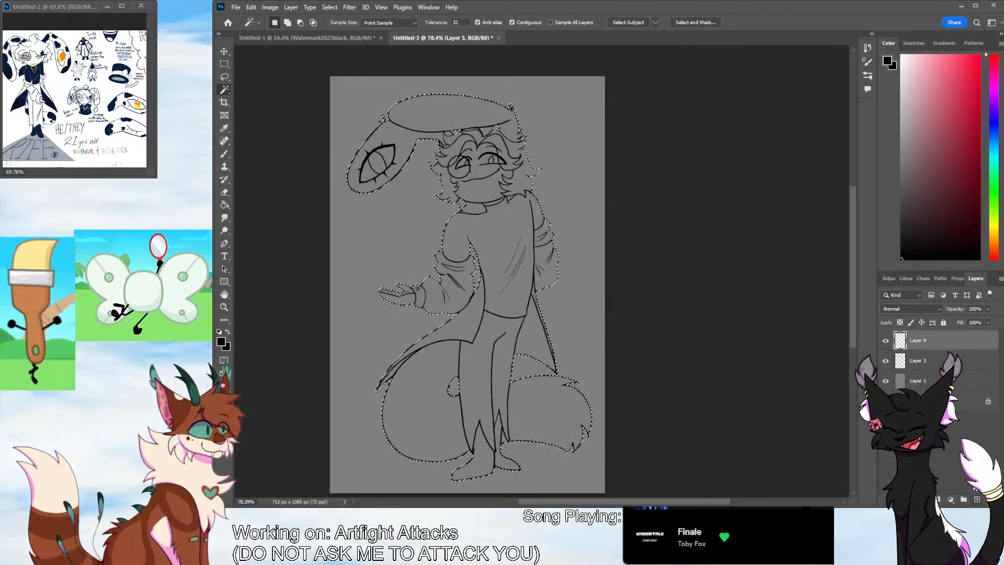
pyautogui.hotkey('ctrl', '[')
pyautogui.scroll(1, 800, 320)
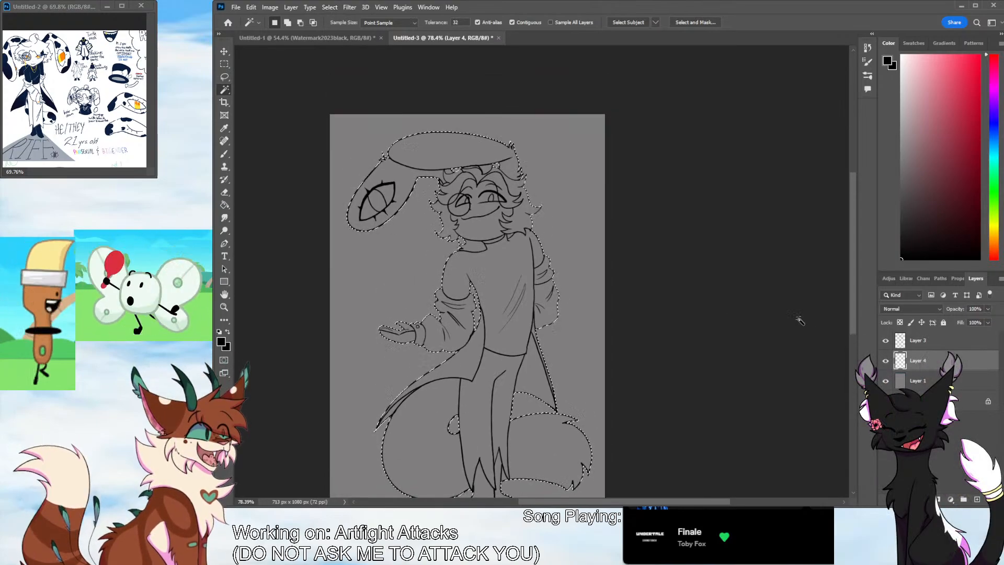
# Sample white from the reference sheet and fill the selected character shape with it on Layer 4
pyautogui.press('i')
pyautogui.click(43, 117)
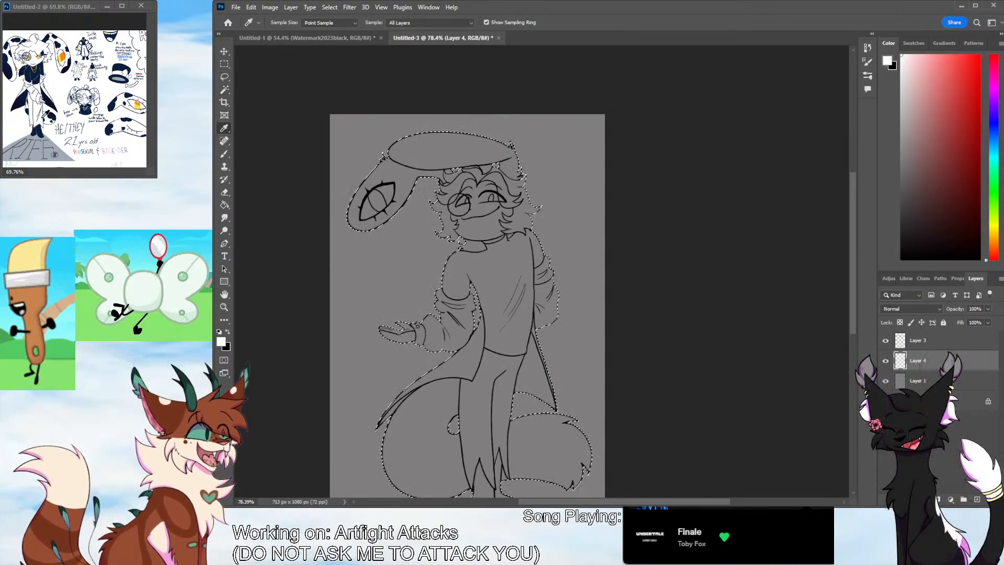
pyautogui.click(225, 205)
pyautogui.click(454, 313)
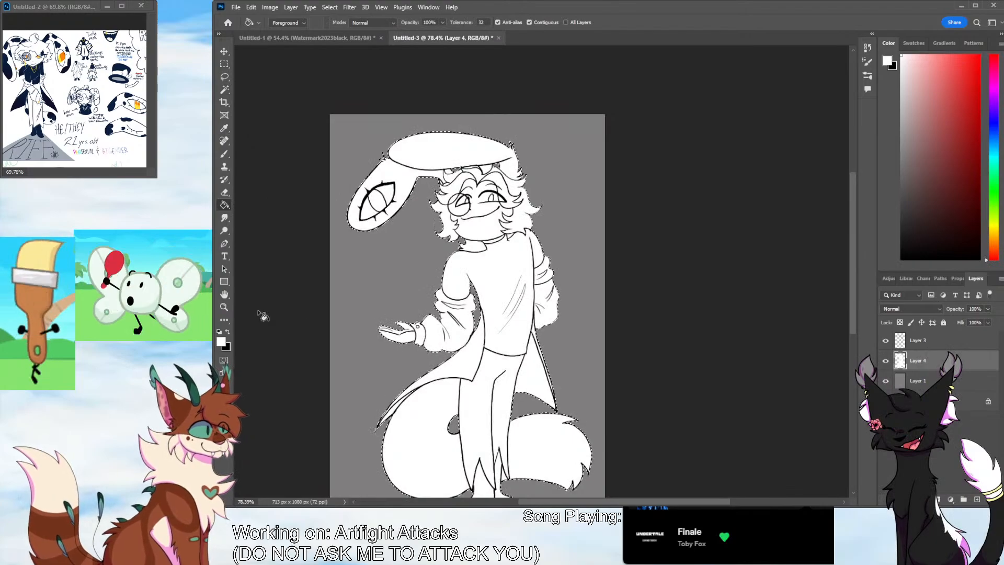
# Enlarge the character on the reference sheet, sample the dark navy of its ear as the brush colour, and return to the drawing
pyautogui.click(224, 307)
pyautogui.moveTo(471, 207); pyautogui.dragTo(735, 219)
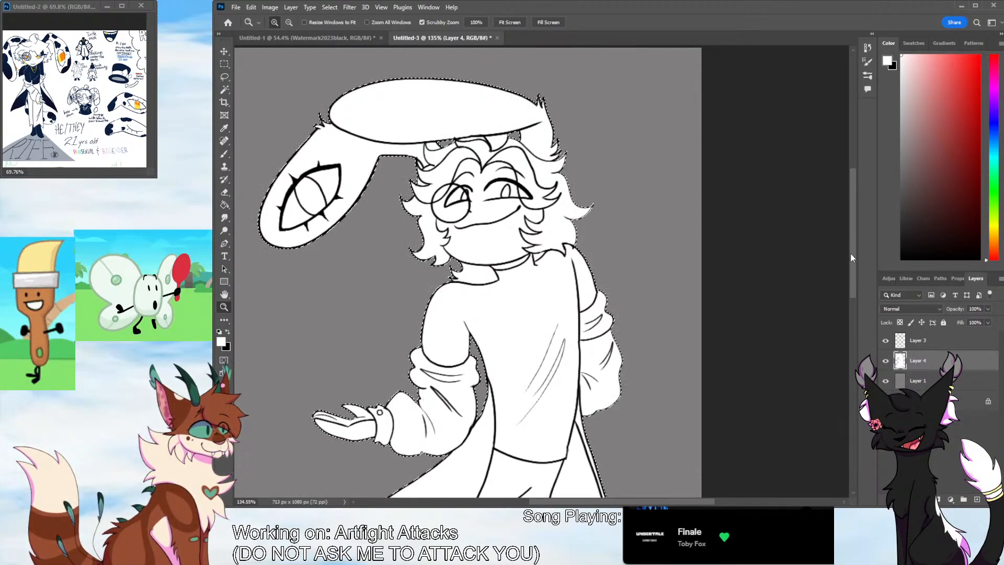
pyautogui.scroll(3, 851, 258)
pyautogui.click(73, 99)
pyautogui.scroll(-1, 73, 99)
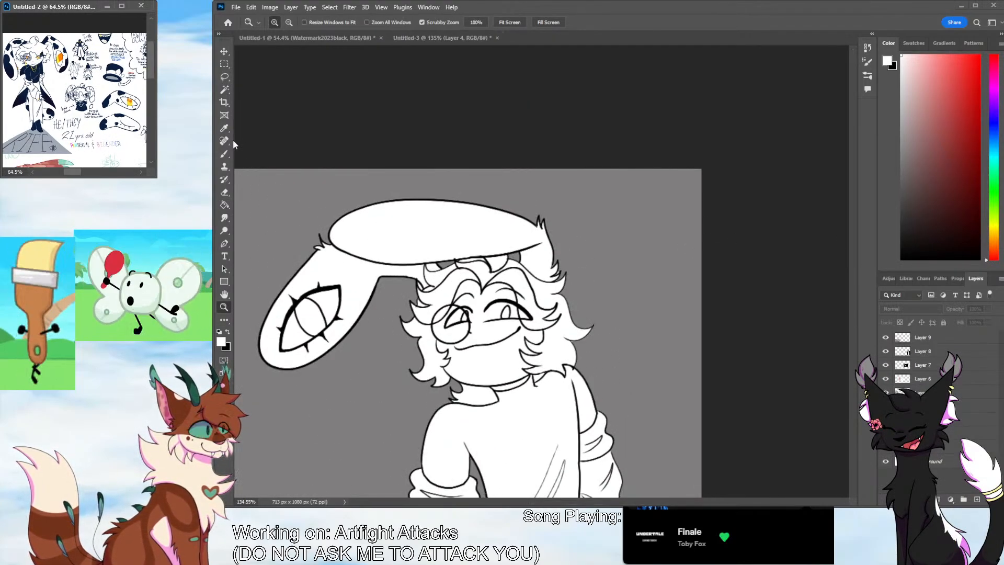
pyautogui.moveTo(31, 86); pyautogui.dragTo(64, 77)
pyautogui.moveTo(74, 172); pyautogui.dragTo(69, 170)
pyautogui.moveTo(79, 78); pyautogui.dragTo(149, 58)
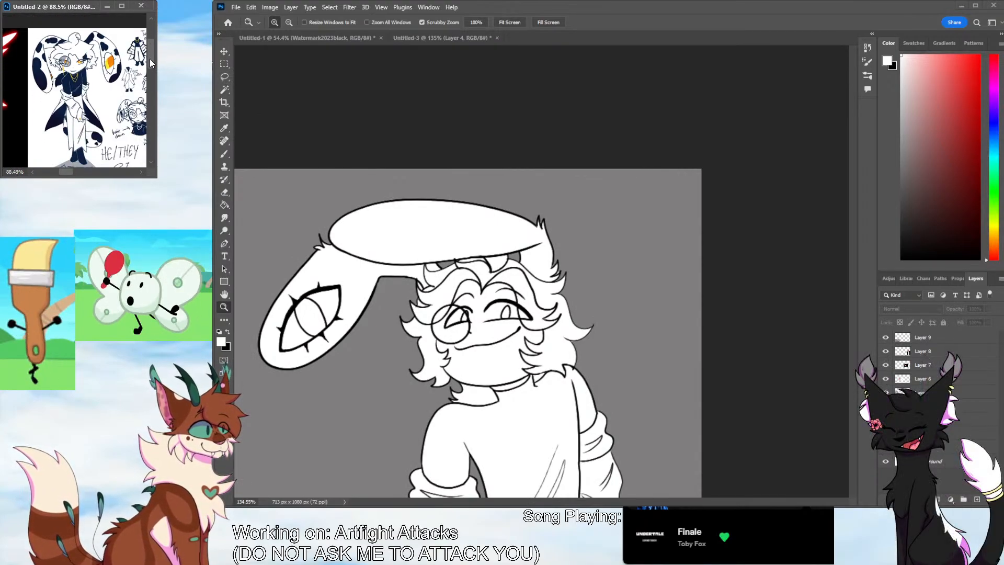
pyautogui.click(224, 129)
pyautogui.click(43, 82)
pyautogui.click(224, 154)
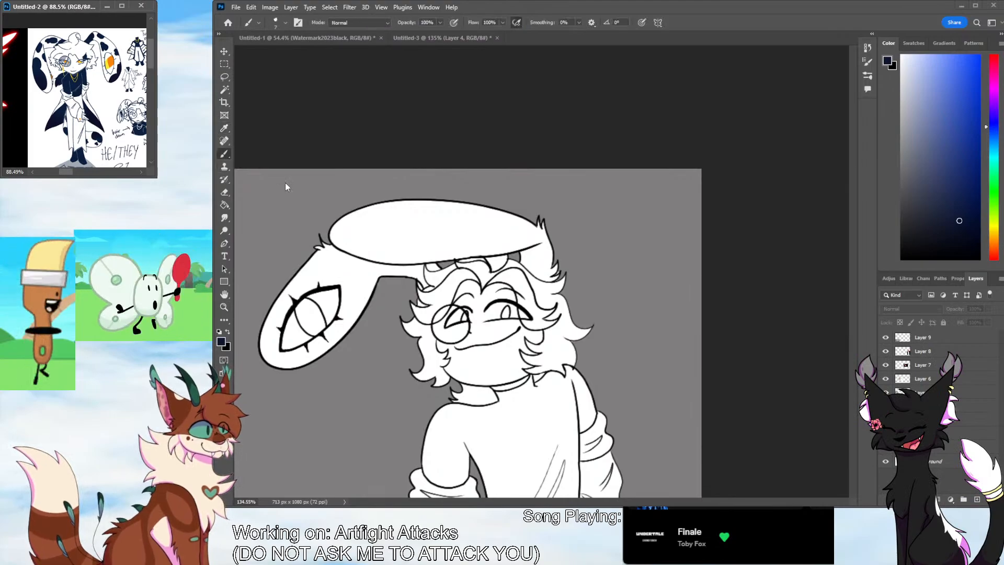
pyautogui.click(285, 186)
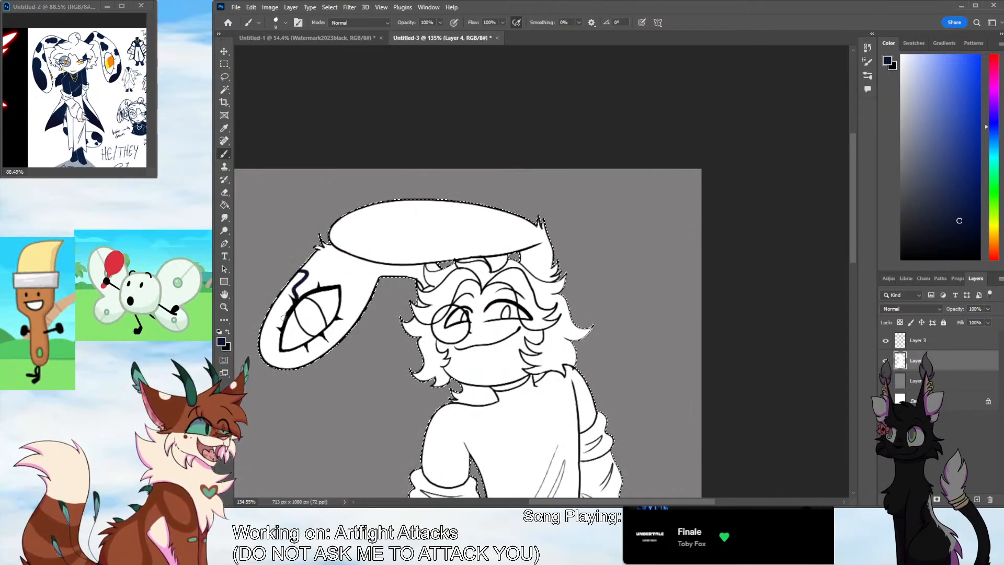
# Paint dark navy patches along both edges of the hanging eye-marked ear and at the other ear's base beside the hair
pyautogui.hotkey('ctrl', 'z')
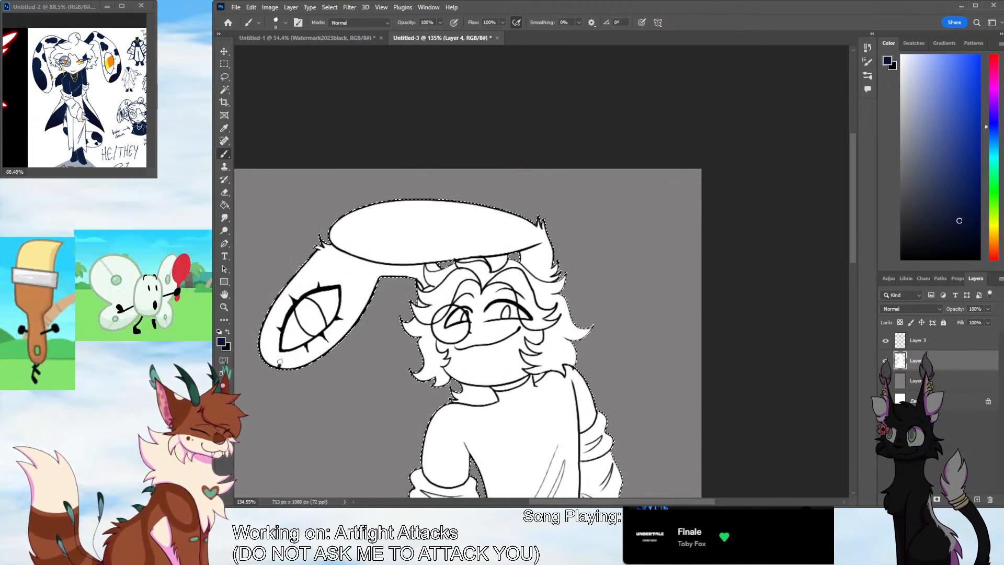
pyautogui.moveTo(279, 303); pyautogui.dragTo(286, 287)
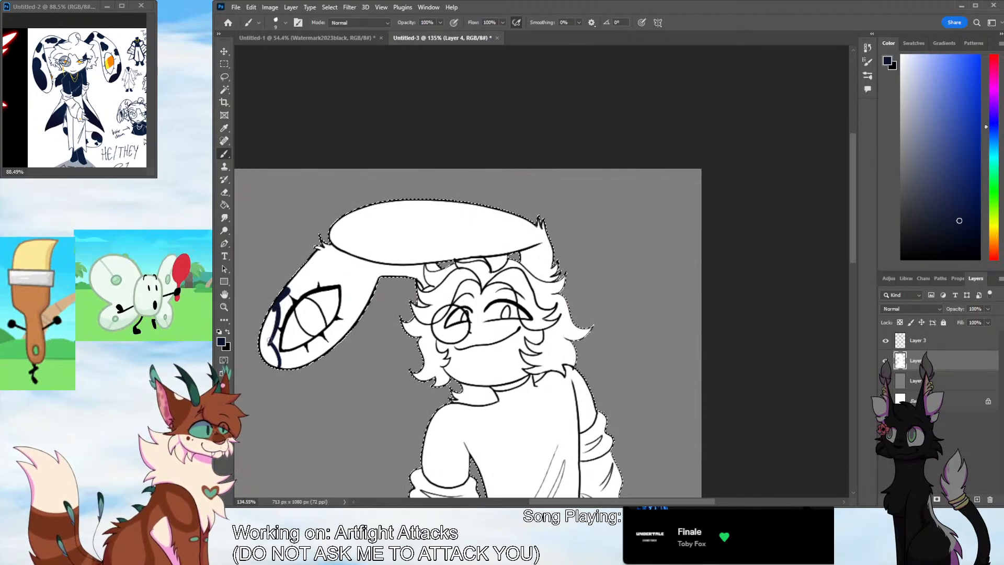
pyautogui.moveTo(260, 347)
pyautogui.mouseDown()
pyautogui.moveTo(271, 325)
pyautogui.moveTo(263, 347)
pyautogui.moveTo(278, 365)
pyautogui.moveTo(268, 341)
pyautogui.mouseUp()
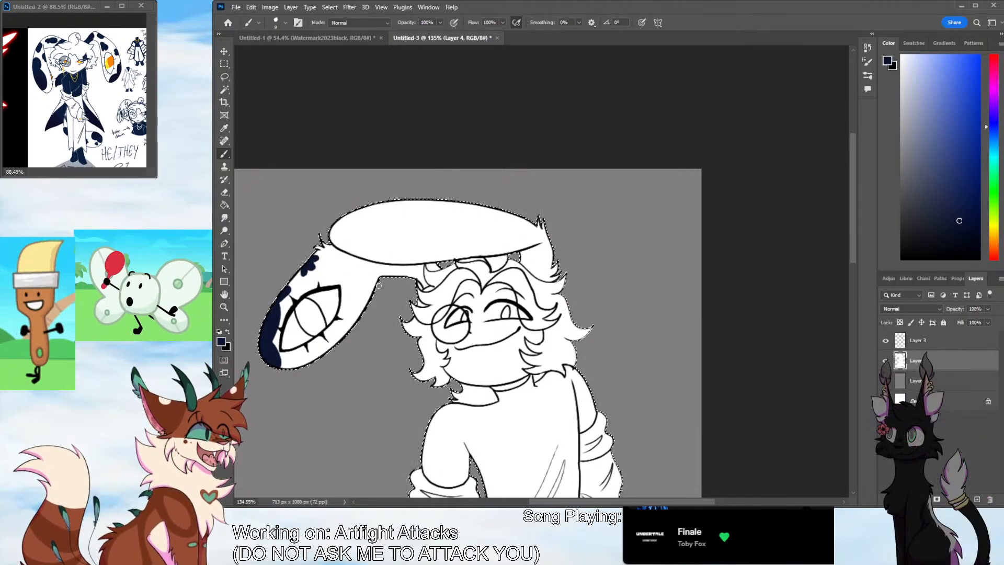
pyautogui.moveTo(364, 285)
pyautogui.mouseDown()
pyautogui.moveTo(350, 296)
pyautogui.moveTo(365, 311)
pyautogui.moveTo(362, 292)
pyautogui.moveTo(363, 300)
pyautogui.moveTo(373, 286)
pyautogui.mouseUp()
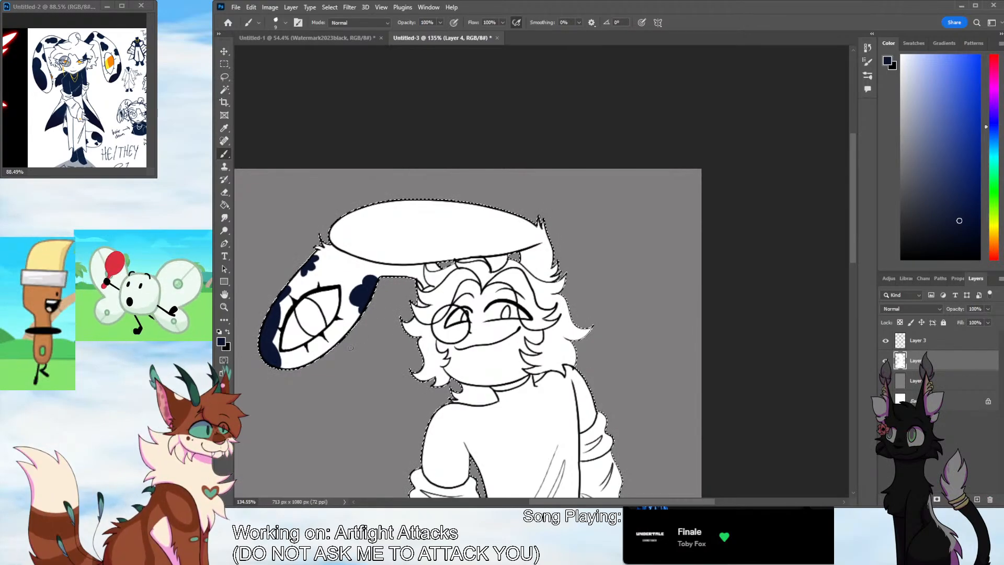
pyautogui.moveTo(537, 257)
pyautogui.mouseDown()
pyautogui.moveTo(543, 277)
pyautogui.moveTo(551, 265)
pyautogui.mouseUp()
pyautogui.hotkey('ctrl', 'z')
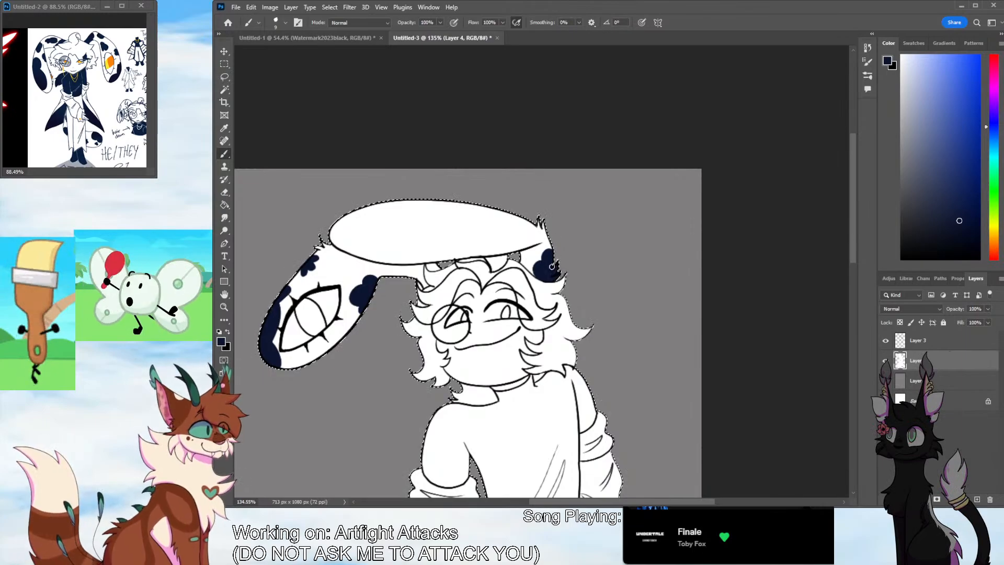
# Paint a scalloped navy patch over the tip and upper edge of the large oval ear, plus a small blotch beyond it
pyautogui.moveTo(411, 202); pyautogui.dragTo(413, 220)
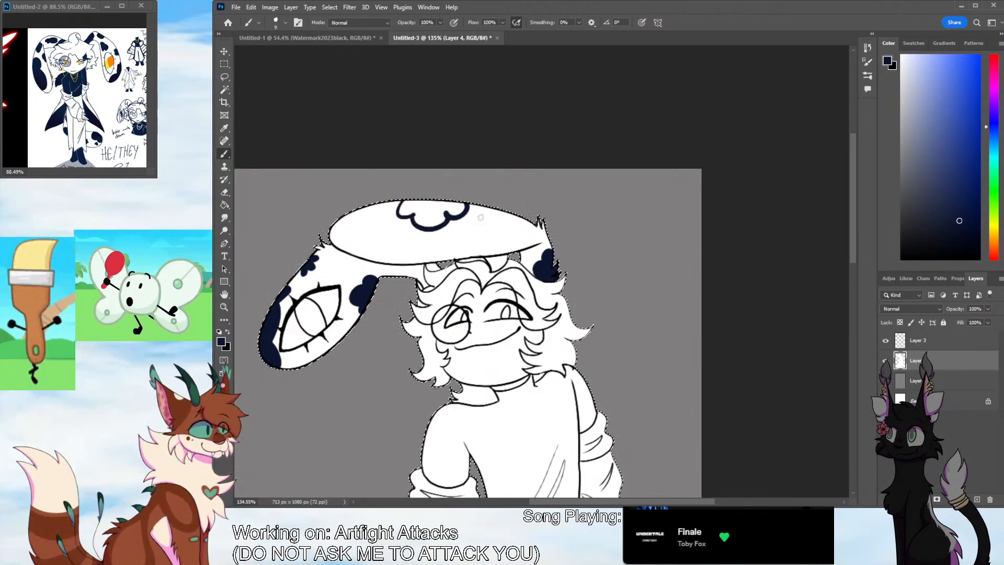
pyautogui.hotkey('ctrl', 'z')
pyautogui.moveTo(333, 243)
pyautogui.mouseDown()
pyautogui.moveTo(449, 202)
pyautogui.moveTo(331, 238)
pyautogui.moveTo(358, 238)
pyautogui.moveTo(363, 222)
pyautogui.mouseUp()
pyautogui.hotkey('ctrl', 'z')
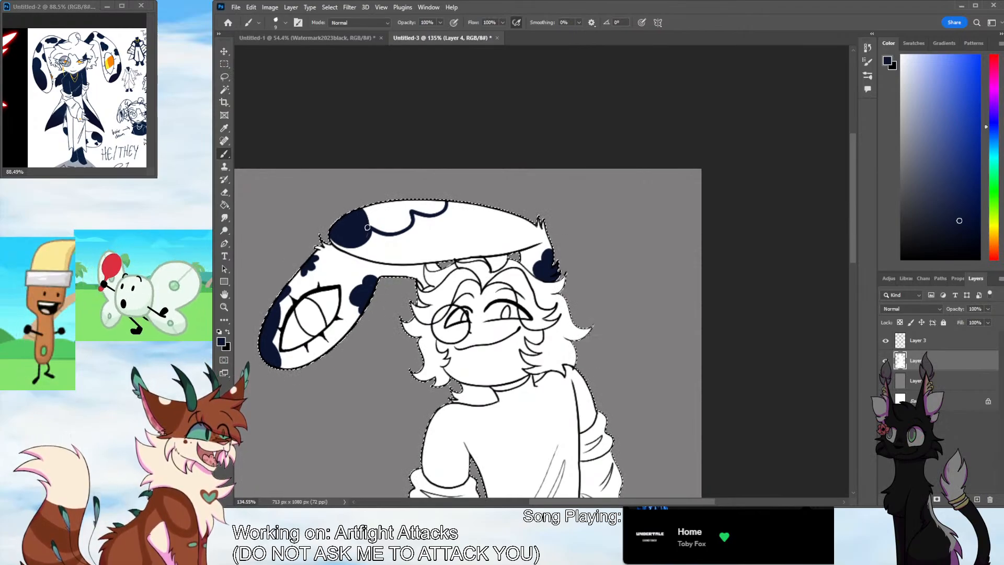
pyautogui.moveTo(368, 237)
pyautogui.mouseDown()
pyautogui.moveTo(366, 225)
pyautogui.moveTo(398, 231)
pyautogui.mouseUp()
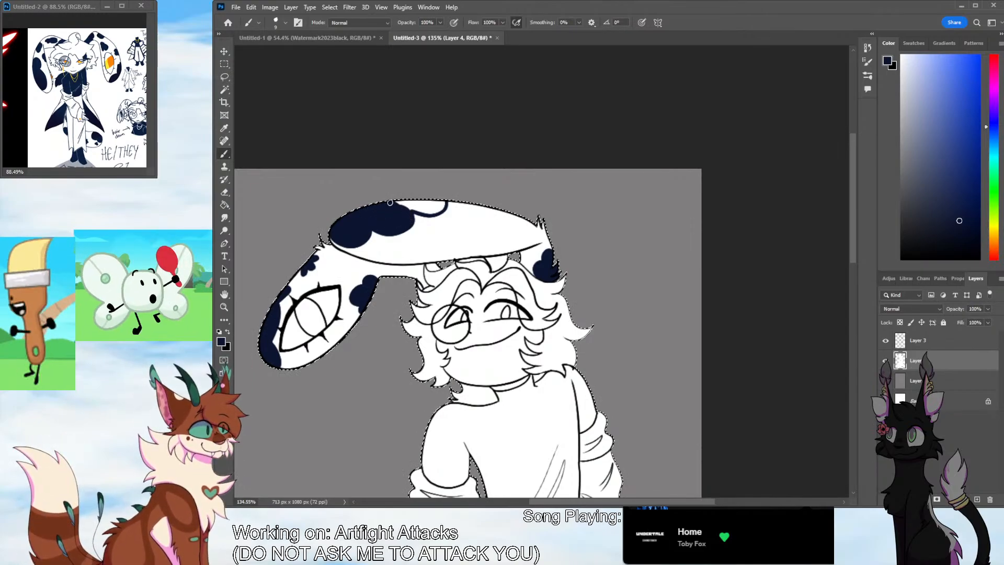
pyautogui.moveTo(390, 202); pyautogui.dragTo(458, 208)
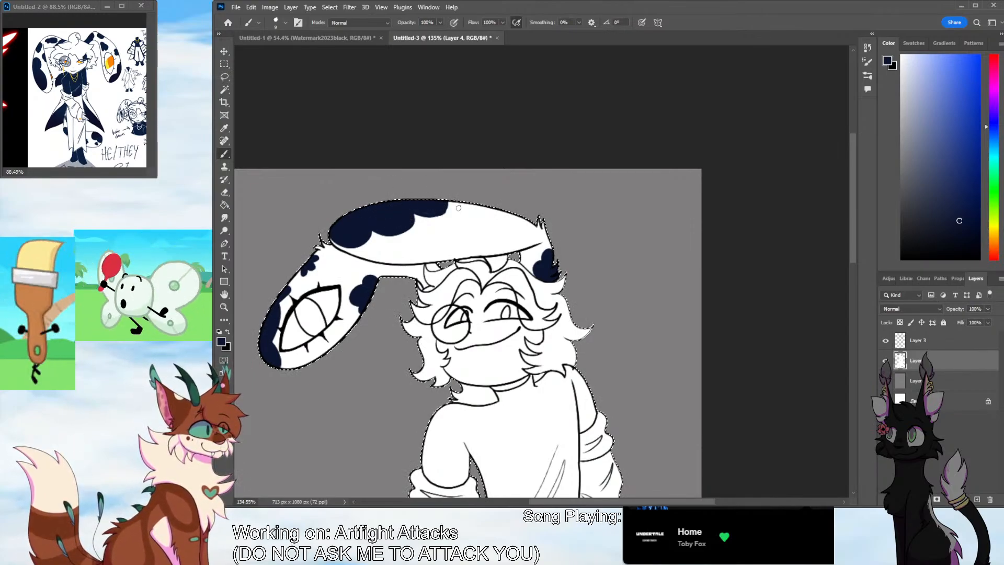
pyautogui.click(459, 208)
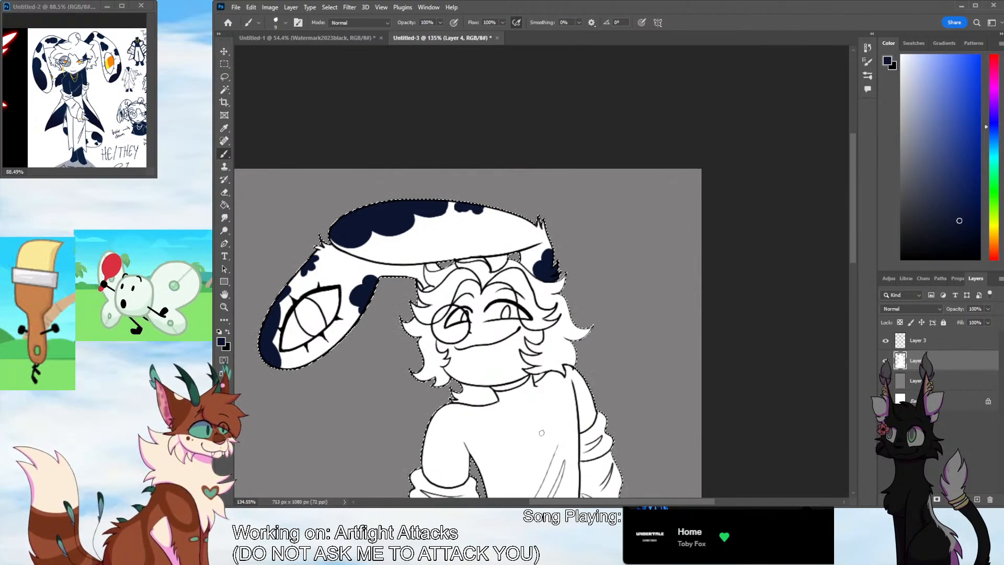
# Paint a rounded three-lobed navy spot on the oval ear's lower edge and a small blotch in its middle
pyautogui.moveTo(442, 247)
pyautogui.mouseDown()
pyautogui.moveTo(468, 260)
pyautogui.moveTo(440, 233)
pyautogui.moveTo(437, 257)
pyautogui.moveTo(439, 238)
pyautogui.mouseUp()
pyautogui.hotkey('ctrl', 'z')
pyautogui.hotkey('ctrl', 'z')
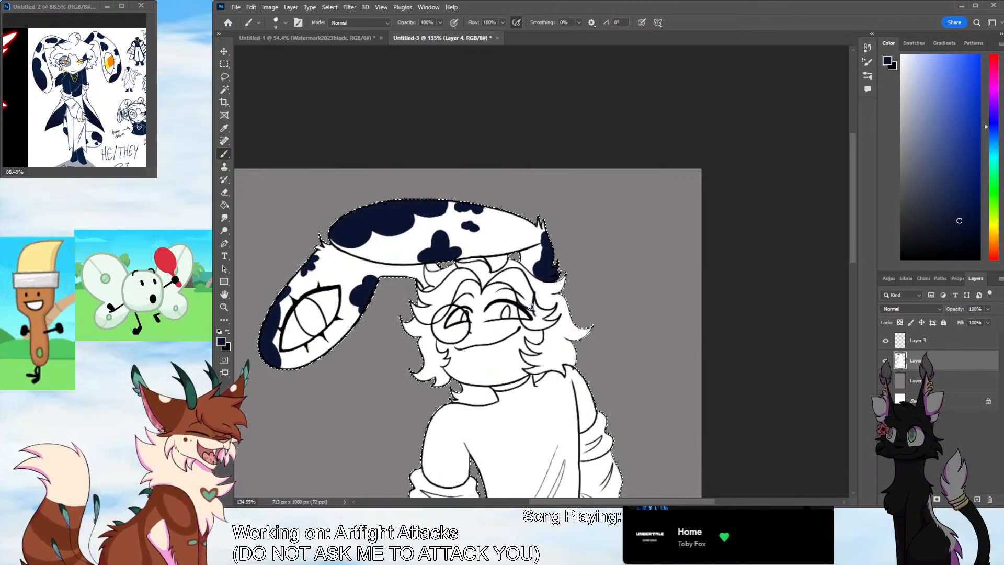
# Colour the hair lock beside the far-side eye dark navy, and sample white as the brush colour
pyautogui.moveTo(529, 325)
pyautogui.mouseDown()
pyautogui.moveTo(554, 321)
pyautogui.moveTo(531, 321)
pyautogui.mouseUp()
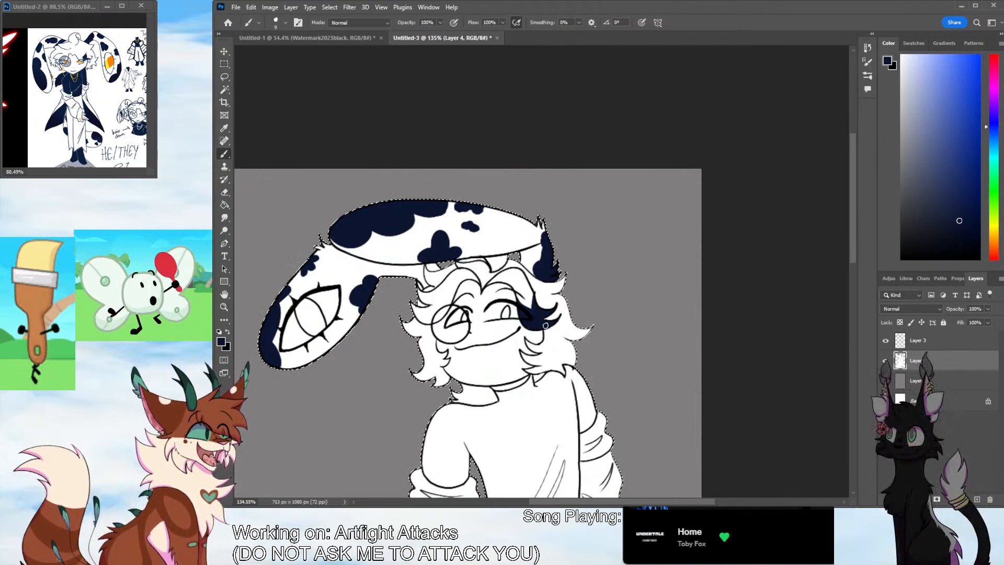
pyautogui.click(225, 129)
pyautogui.click(225, 153)
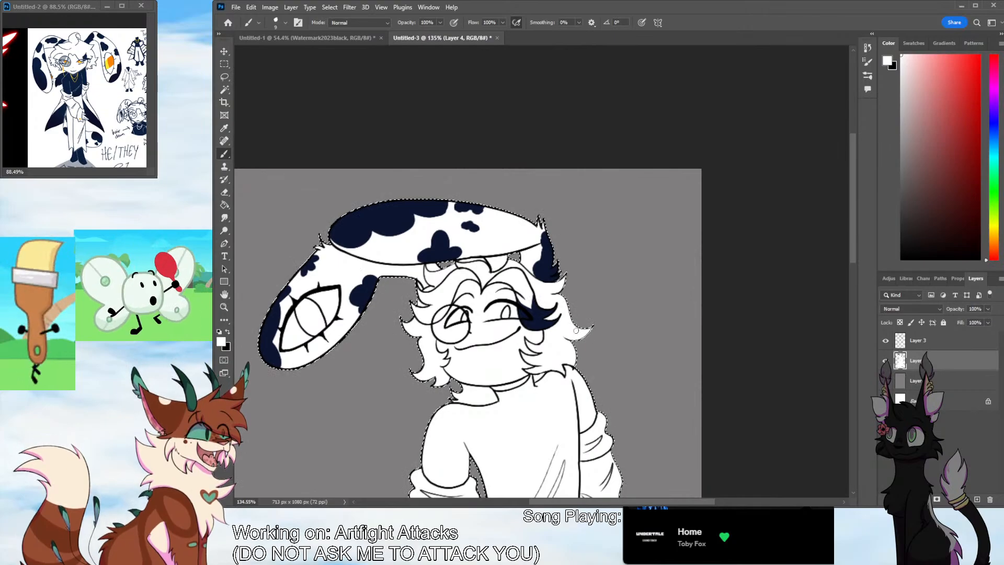
# Sample dark navy from the oval ear's patch and paint the shirt's collar and near upper sleeve with it
pyautogui.click(225, 129)
pyautogui.click(360, 224)
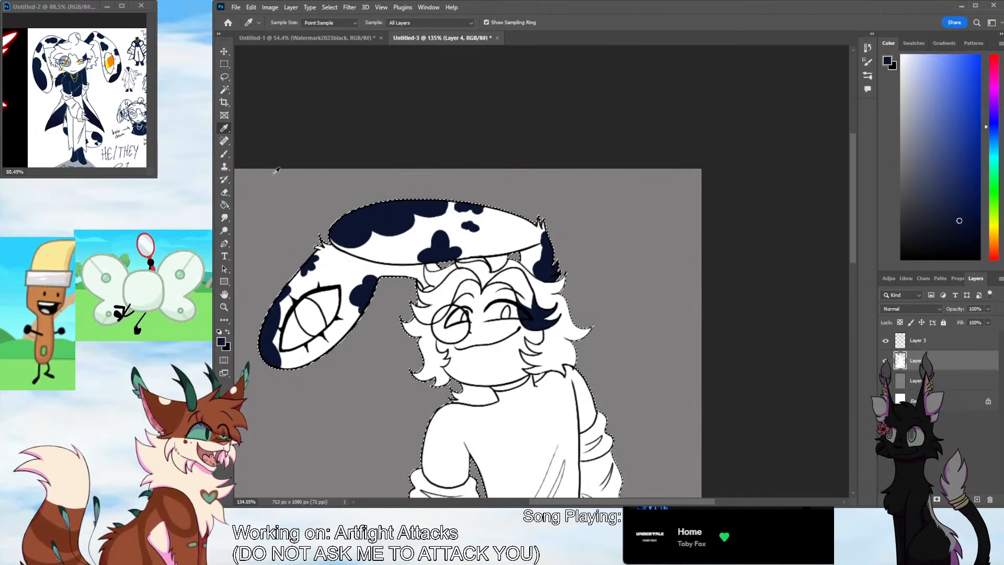
pyautogui.click(225, 154)
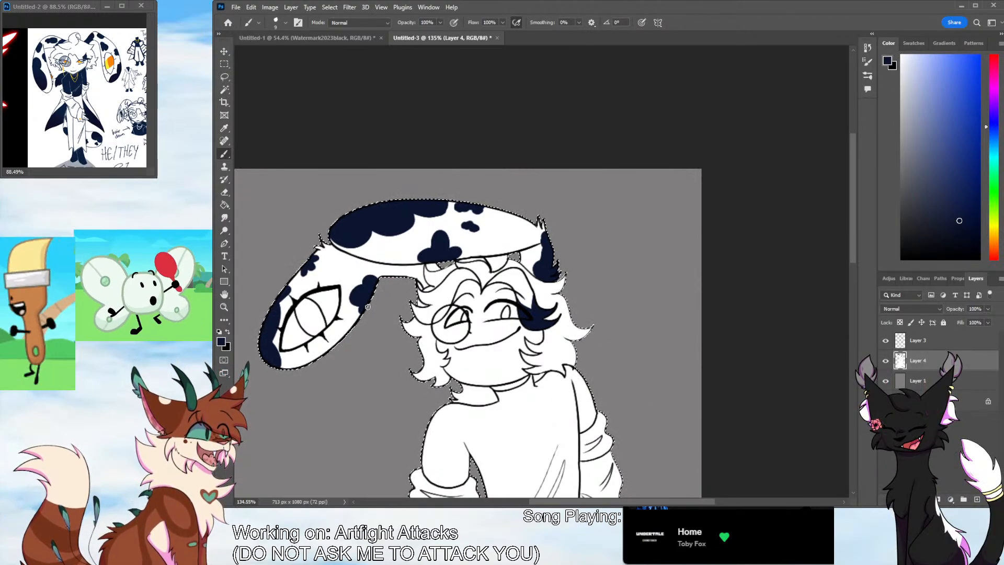
pyautogui.scroll(-5, 842, 281)
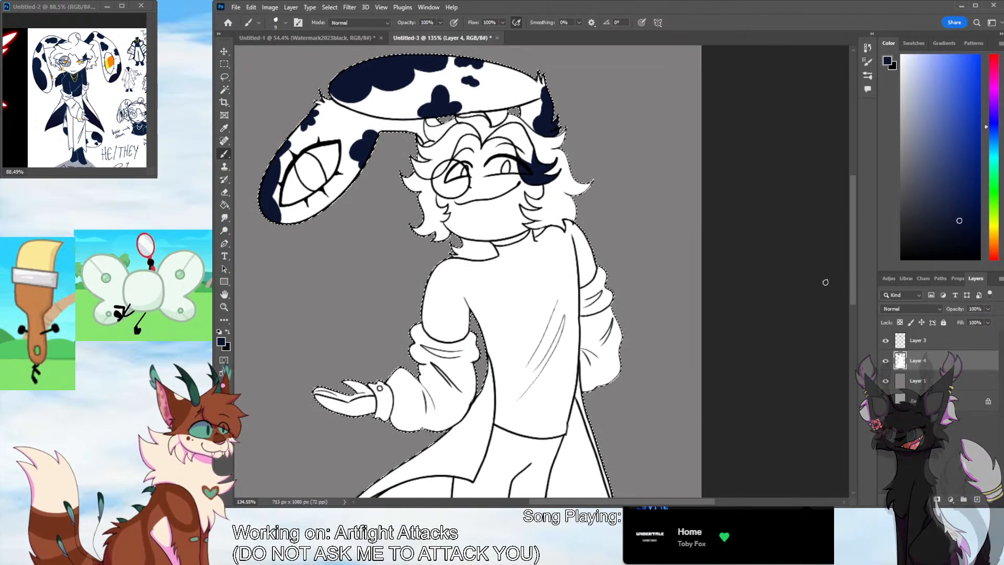
pyautogui.moveTo(453, 249); pyautogui.dragTo(474, 258)
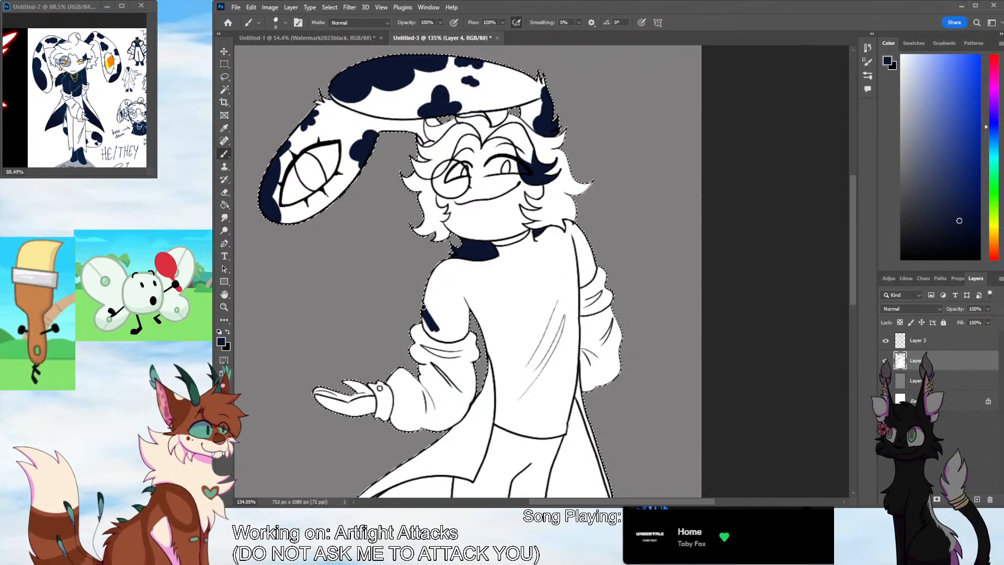
pyautogui.moveTo(428, 329); pyautogui.dragTo(462, 335)
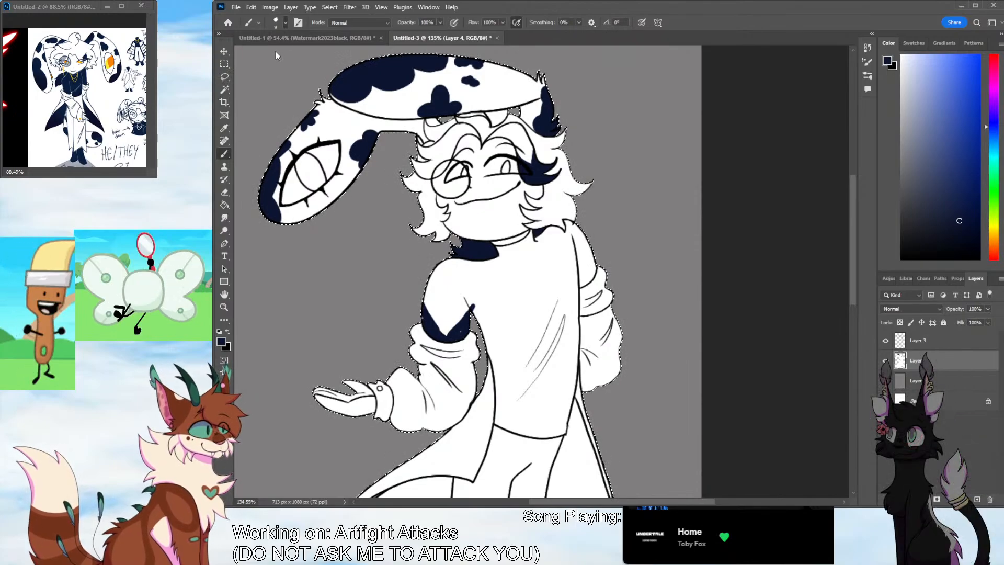
pyautogui.moveTo(464, 291); pyautogui.dragTo(444, 319)
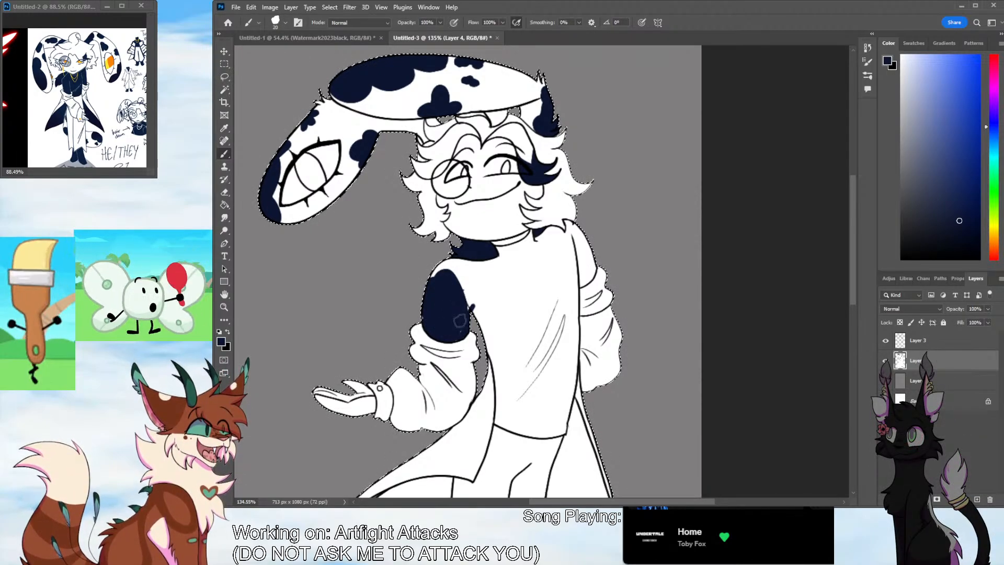
# Paint navy over the near shoulder and along the shirt's neckline, near side and bottom hem
pyautogui.moveTo(471, 271)
pyautogui.mouseDown()
pyautogui.moveTo(444, 260)
pyautogui.moveTo(428, 273)
pyautogui.moveTo(502, 258)
pyautogui.mouseUp()
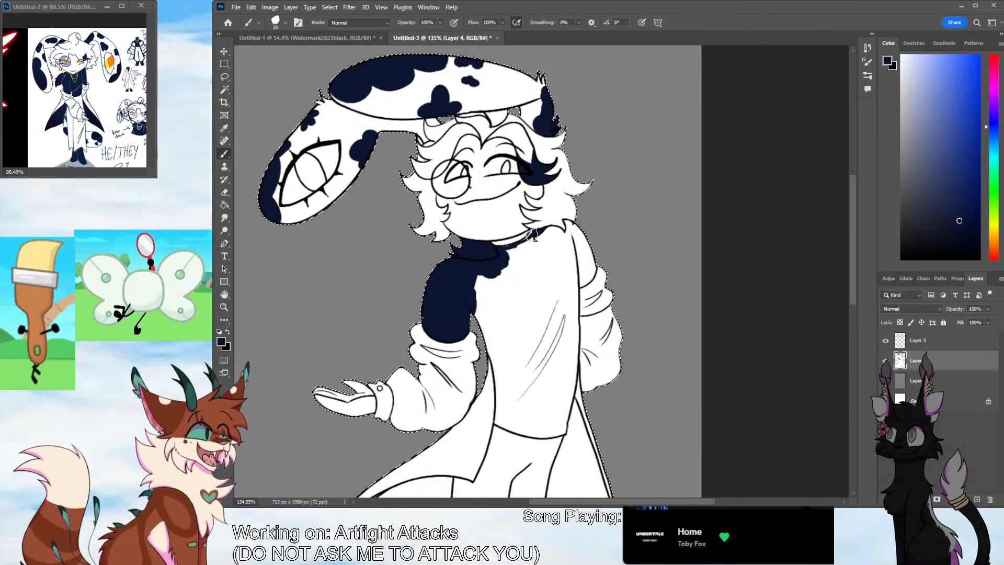
pyautogui.moveTo(532, 234)
pyautogui.mouseDown()
pyautogui.moveTo(502, 253)
pyautogui.moveTo(532, 245)
pyautogui.moveTo(480, 283)
pyautogui.mouseUp()
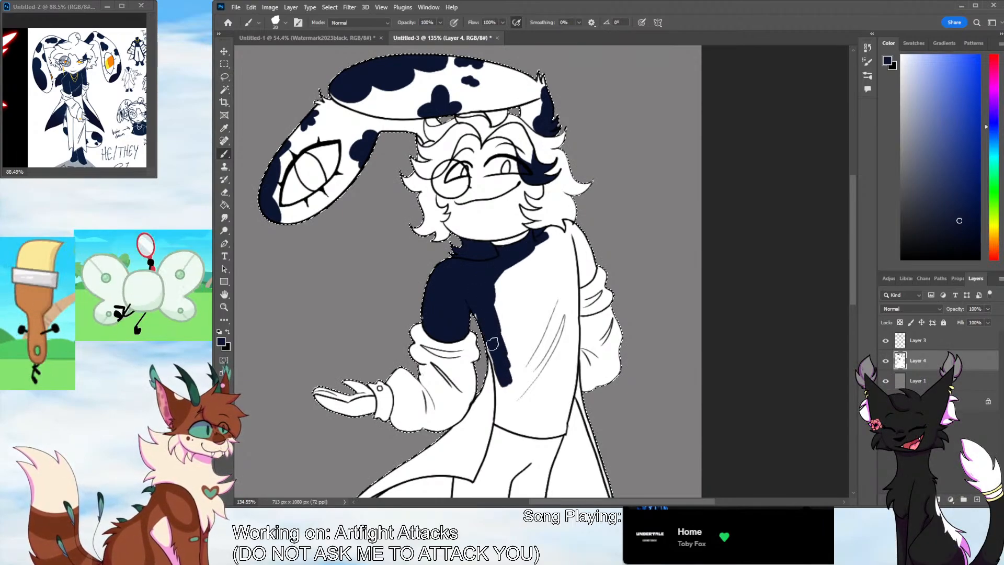
pyautogui.moveTo(499, 372); pyautogui.dragTo(499, 411)
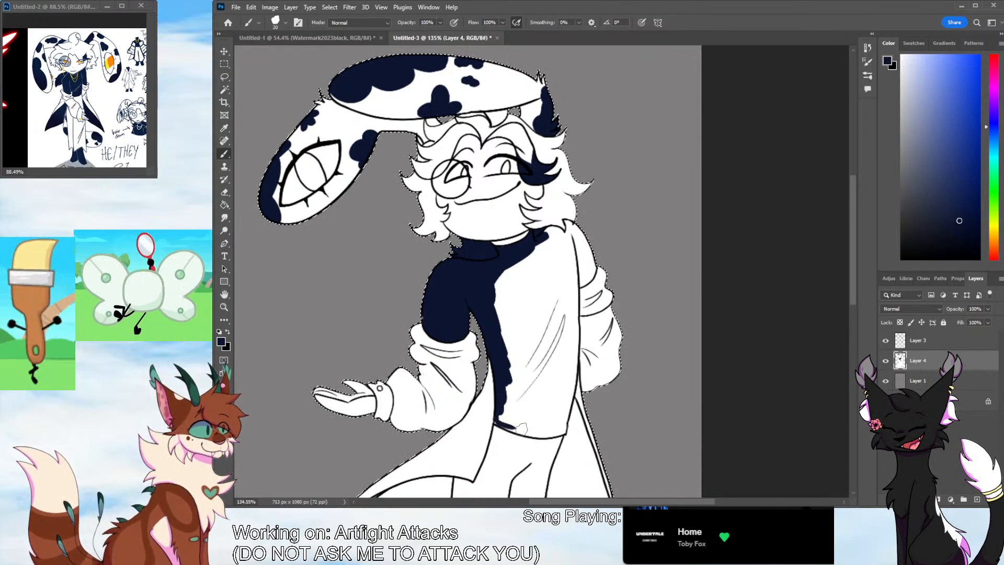
pyautogui.moveTo(508, 436)
pyautogui.mouseDown()
pyautogui.moveTo(556, 434)
pyautogui.moveTo(564, 417)
pyautogui.mouseUp()
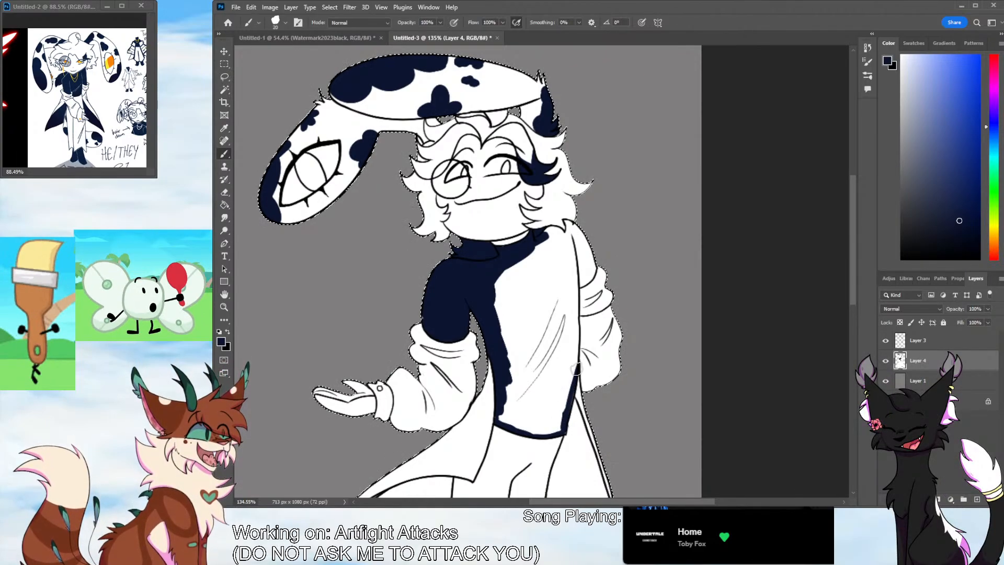
# Fill the shirt's far side, far upper sleeve and remaining white torso area with navy
pyautogui.moveTo(575, 337)
pyautogui.mouseDown()
pyautogui.moveTo(560, 422)
pyautogui.moveTo(551, 430)
pyautogui.moveTo(500, 416)
pyautogui.moveTo(549, 427)
pyautogui.moveTo(552, 403)
pyautogui.moveTo(559, 427)
pyautogui.moveTo(564, 253)
pyautogui.moveTo(567, 319)
pyautogui.mouseUp()
pyautogui.moveTo(577, 257)
pyautogui.mouseDown()
pyautogui.moveTo(581, 283)
pyautogui.moveTo(595, 268)
pyautogui.moveTo(573, 287)
pyautogui.moveTo(596, 263)
pyautogui.mouseUp()
pyautogui.hotkey('ctrl', 'z')
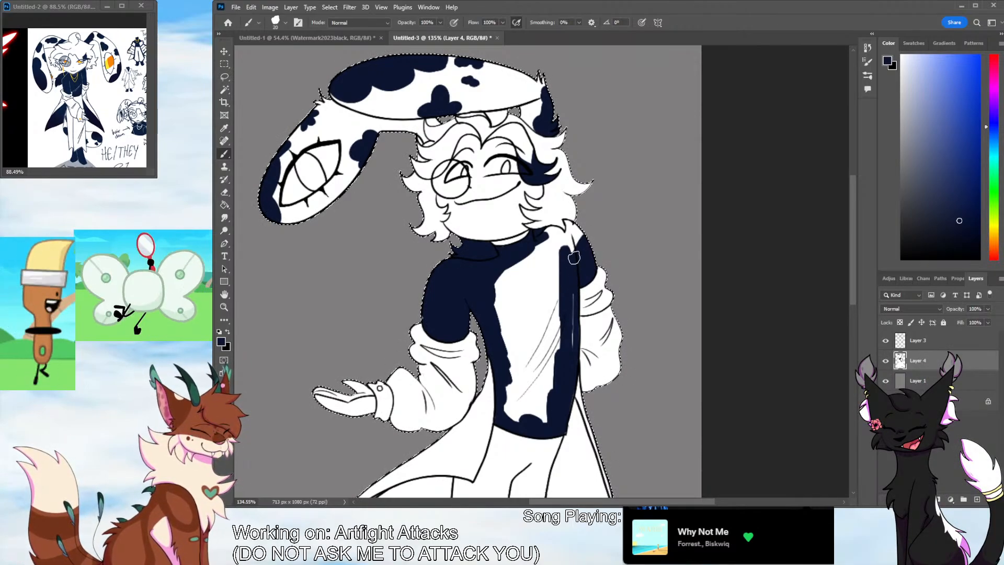
pyautogui.moveTo(536, 414); pyautogui.dragTo(507, 372)
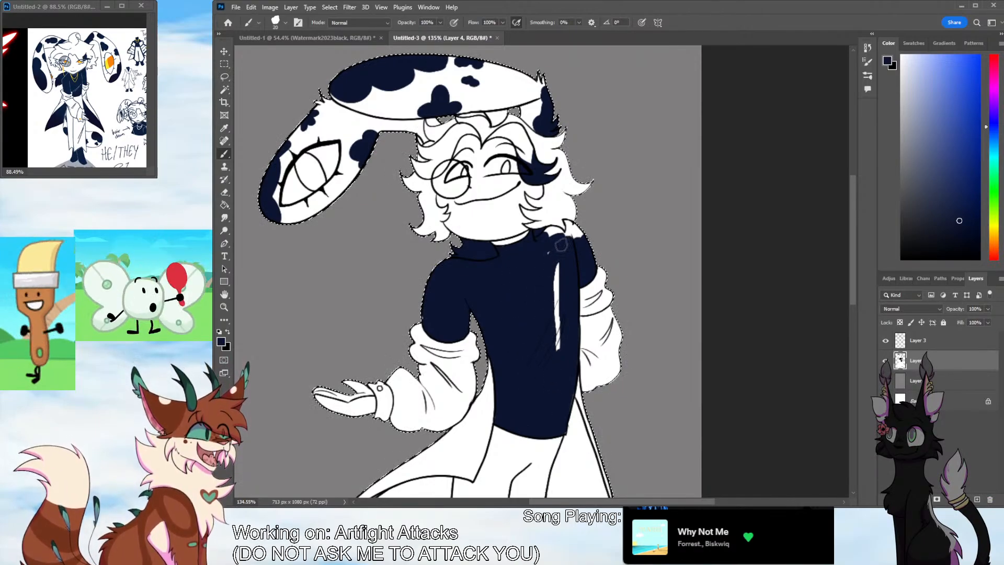
pyautogui.moveTo(572, 240); pyautogui.dragTo(558, 230)
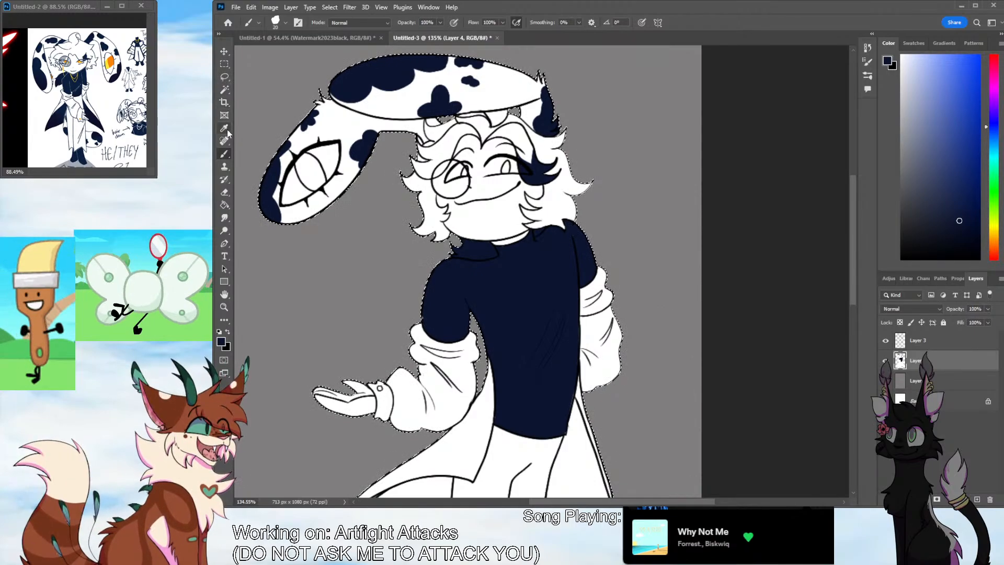
# Resample the navy and colour both boots up to the jagged trouser hems
pyautogui.keyDown('alt'); pyautogui.click(275, 208); pyautogui.keyUp('alt')
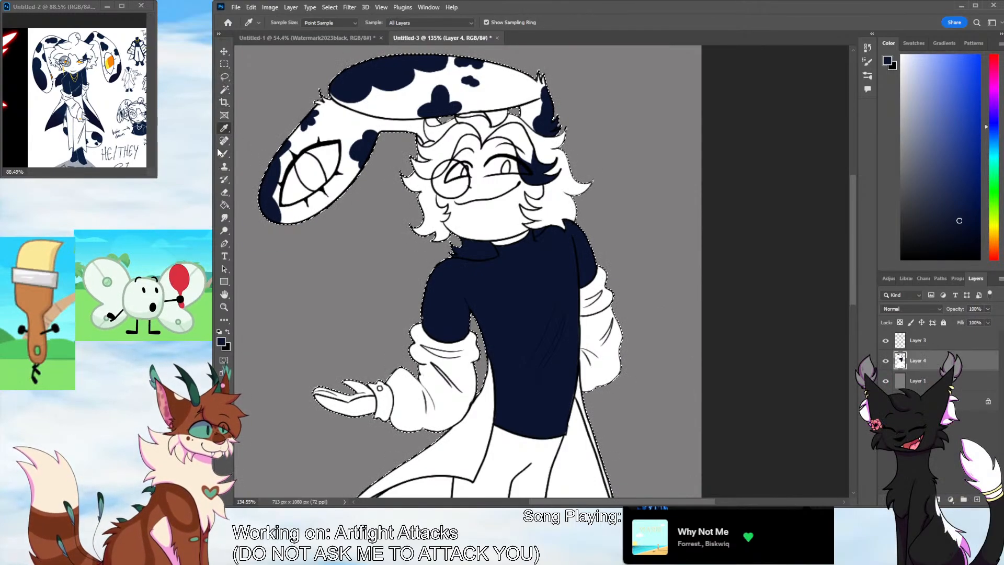
pyautogui.moveTo(850, 241); pyautogui.dragTo(842, 315)
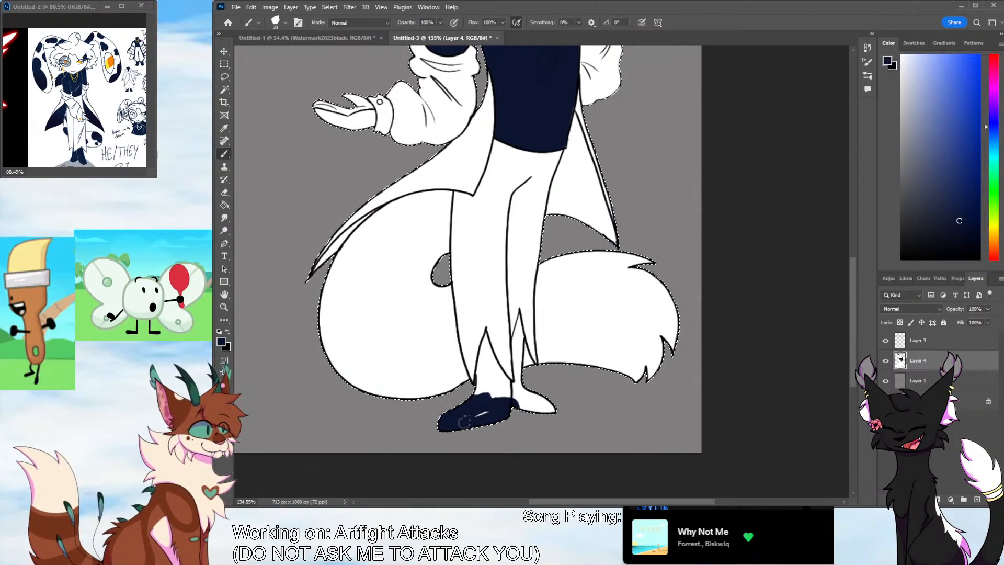
pyautogui.moveTo(484, 340)
pyautogui.mouseDown()
pyautogui.moveTo(480, 385)
pyautogui.moveTo(485, 351)
pyautogui.moveTo(491, 377)
pyautogui.moveTo(487, 344)
pyautogui.moveTo(495, 369)
pyautogui.mouseUp()
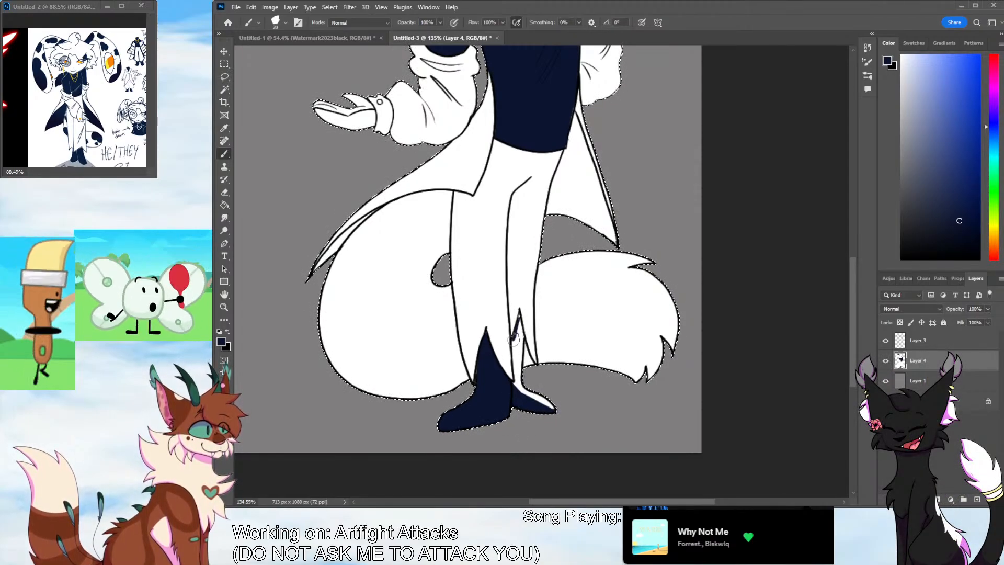
pyautogui.moveTo(513, 340)
pyautogui.mouseDown()
pyautogui.moveTo(520, 397)
pyautogui.moveTo(546, 405)
pyautogui.mouseUp()
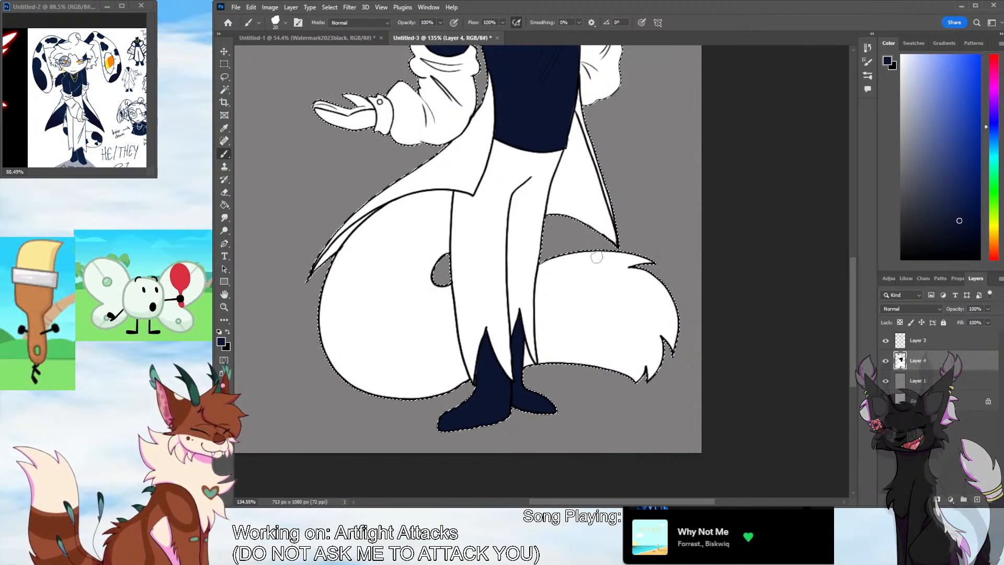
# Paint a large lobed navy patch over the tail's tip and upper edge, plus a small blotch beside it
pyautogui.moveTo(594, 252)
pyautogui.mouseDown()
pyautogui.moveTo(567, 290)
pyautogui.moveTo(611, 334)
pyautogui.moveTo(682, 331)
pyautogui.moveTo(672, 348)
pyautogui.moveTo(625, 305)
pyautogui.moveTo(610, 309)
pyautogui.moveTo(653, 303)
pyautogui.moveTo(641, 329)
pyautogui.mouseUp()
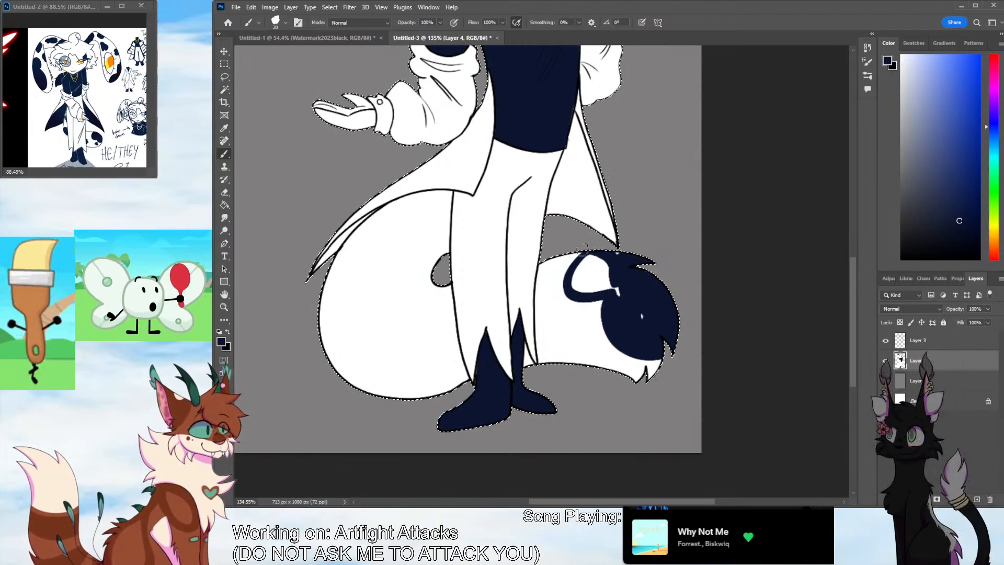
pyautogui.moveTo(582, 246)
pyautogui.mouseDown()
pyautogui.moveTo(599, 281)
pyautogui.moveTo(595, 268)
pyautogui.moveTo(623, 295)
pyautogui.moveTo(613, 260)
pyautogui.moveTo(643, 303)
pyautogui.mouseUp()
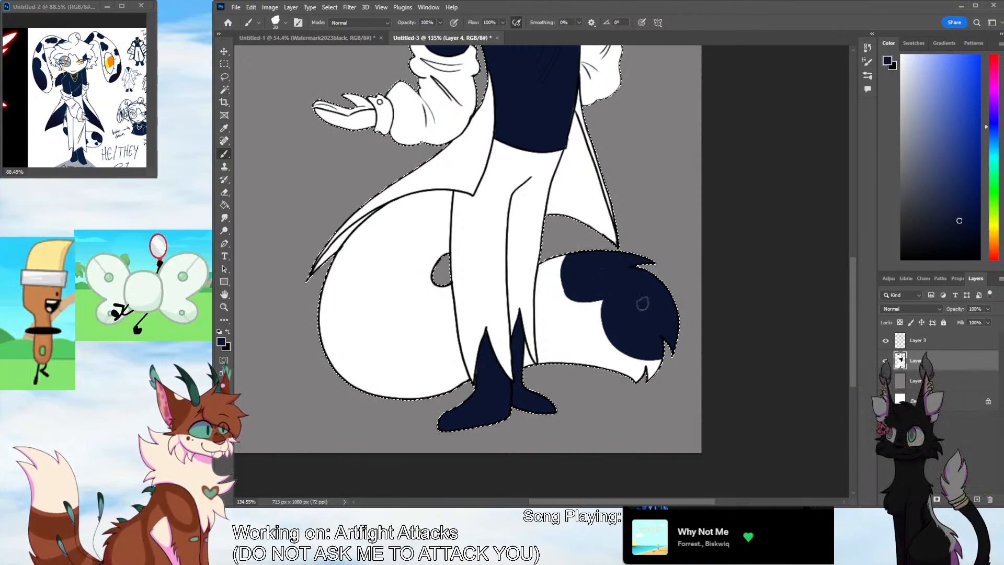
pyautogui.moveTo(570, 253); pyautogui.dragTo(623, 285)
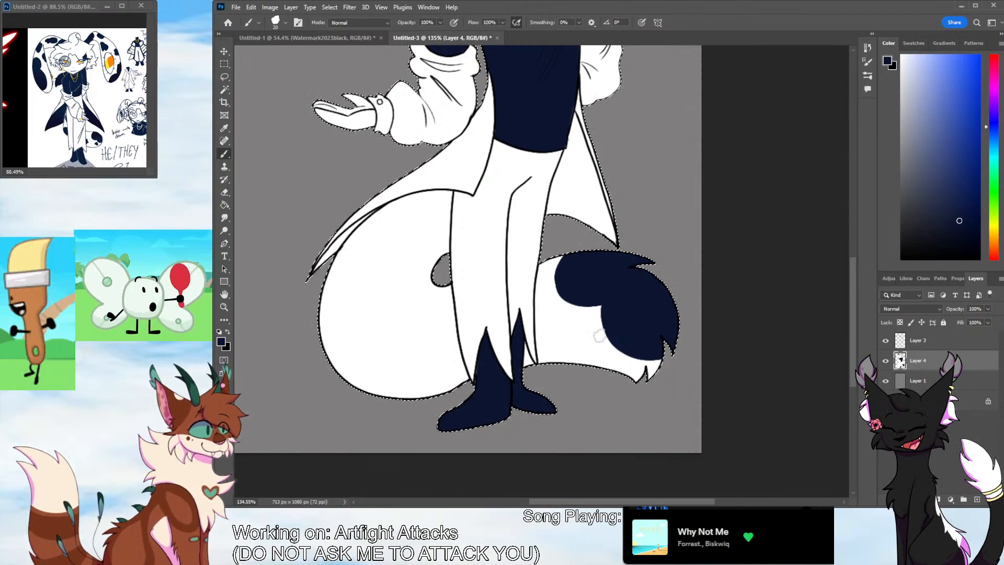
pyautogui.moveTo(575, 328); pyautogui.dragTo(581, 336)
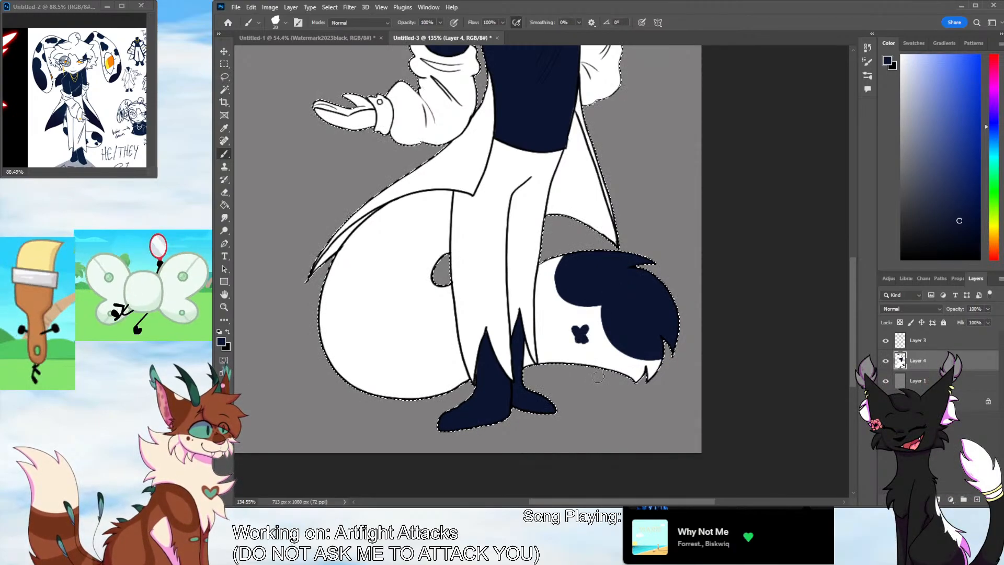
# Paint a lobed navy patch on the tail's outer curve, a blotch around its inner gap and small spots above and below
pyautogui.moveTo(324, 287); pyautogui.dragTo(364, 314)
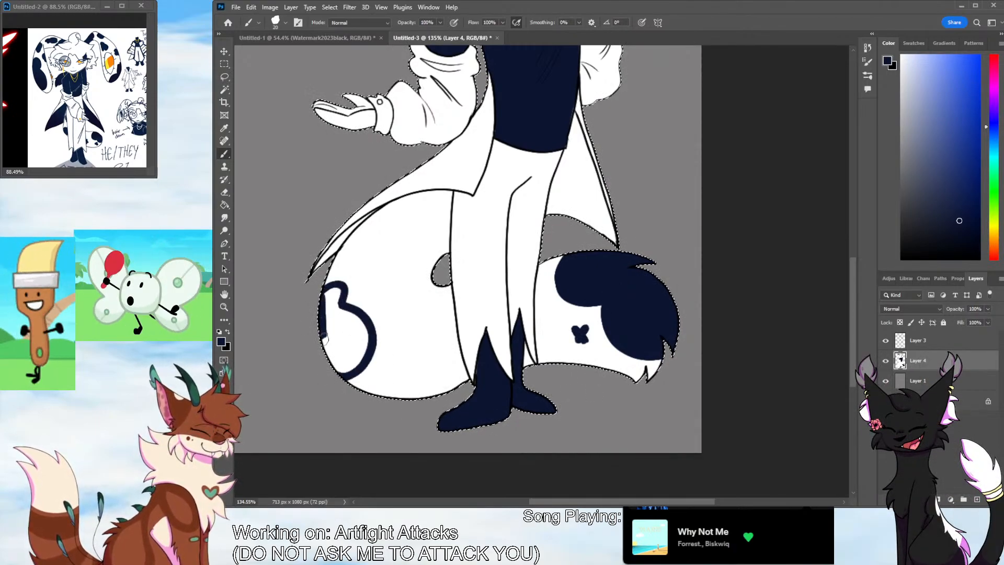
pyautogui.moveTo(337, 361); pyautogui.dragTo(343, 322)
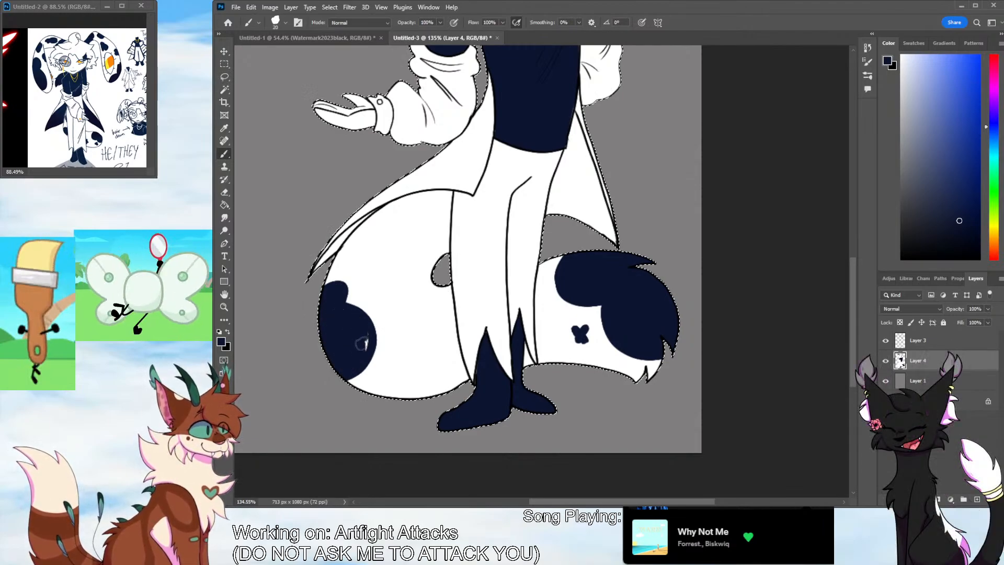
pyautogui.moveTo(437, 260)
pyautogui.mouseDown()
pyautogui.moveTo(419, 246)
pyautogui.moveTo(388, 275)
pyautogui.moveTo(398, 297)
pyautogui.moveTo(424, 300)
pyautogui.moveTo(423, 249)
pyautogui.moveTo(400, 254)
pyautogui.moveTo(435, 267)
pyautogui.mouseUp()
pyautogui.hotkey('ctrl', 'z')
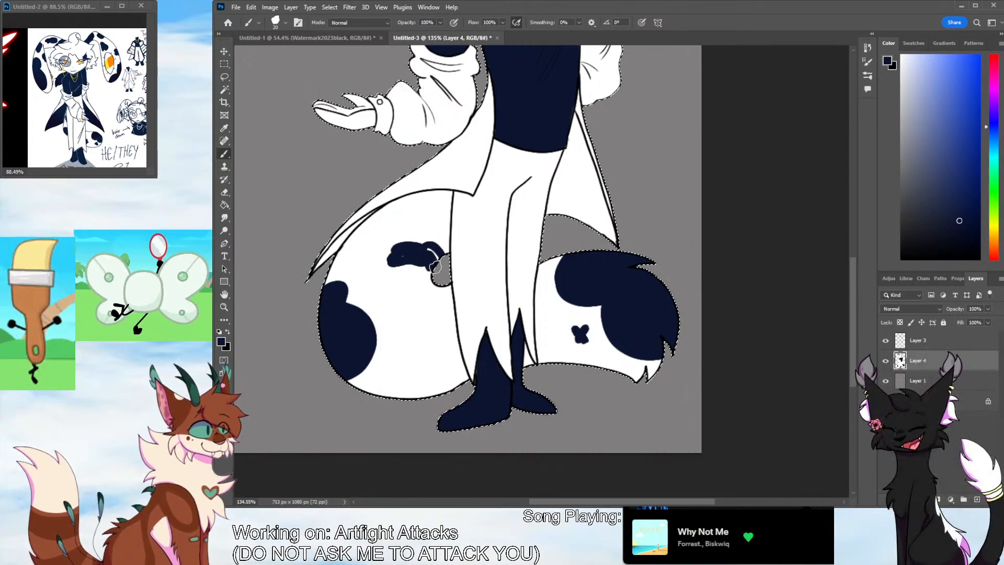
pyautogui.click(358, 255)
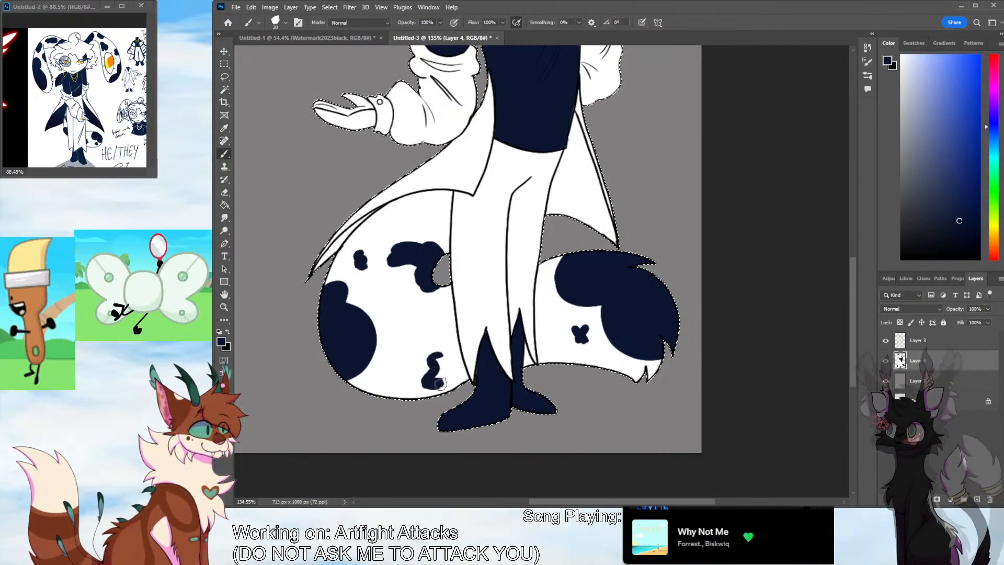
pyautogui.moveTo(438, 361); pyautogui.dragTo(441, 369)
# Sample yellow from the reference's ear eye and fill the iris of the hanging ear's eye with it
pyautogui.moveTo(853, 311); pyautogui.dragTo(840, 272)
pyautogui.click(224, 129)
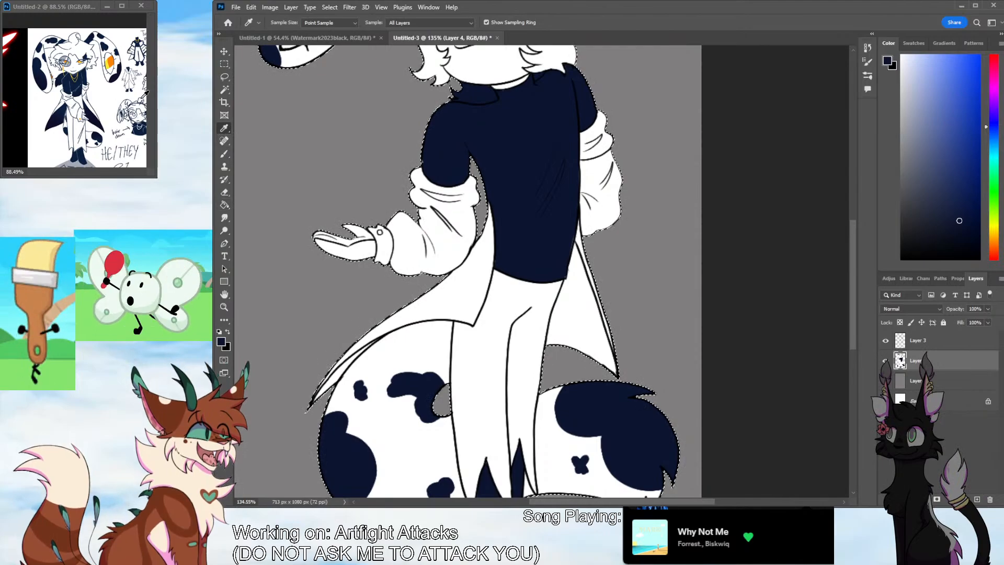
pyautogui.click(108, 67)
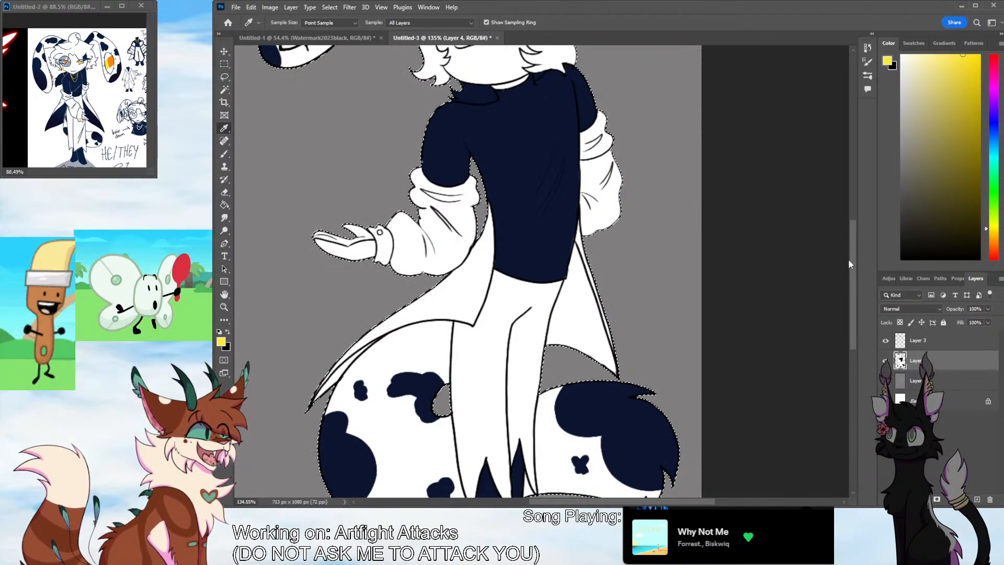
pyautogui.moveTo(852, 265); pyautogui.dragTo(847, 200)
pyautogui.click(223, 307)
pyautogui.moveTo(317, 248); pyautogui.dragTo(344, 229)
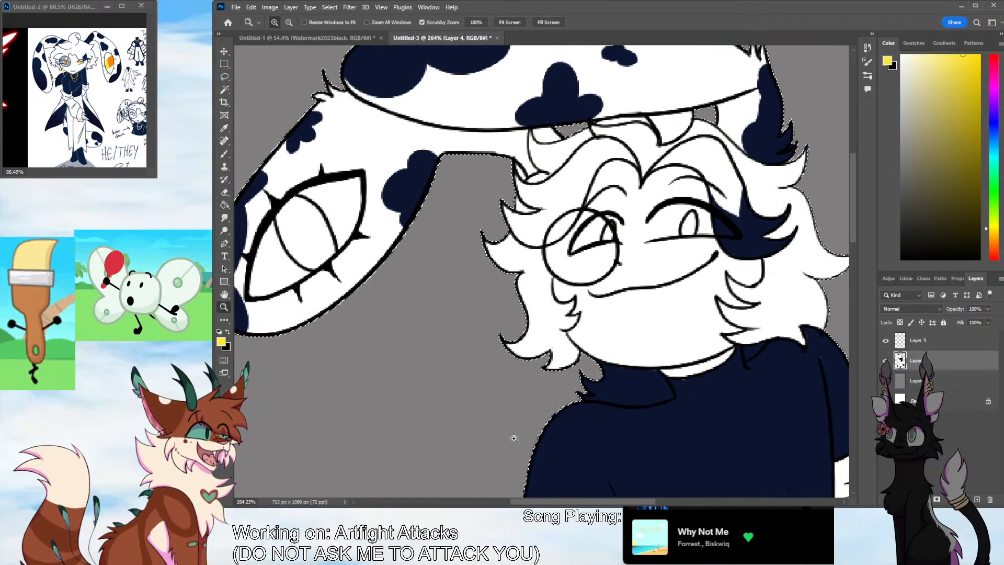
pyautogui.moveTo(540, 501); pyautogui.dragTo(511, 503)
pyautogui.click(224, 154)
pyautogui.moveTo(400, 215); pyautogui.dragTo(403, 230)
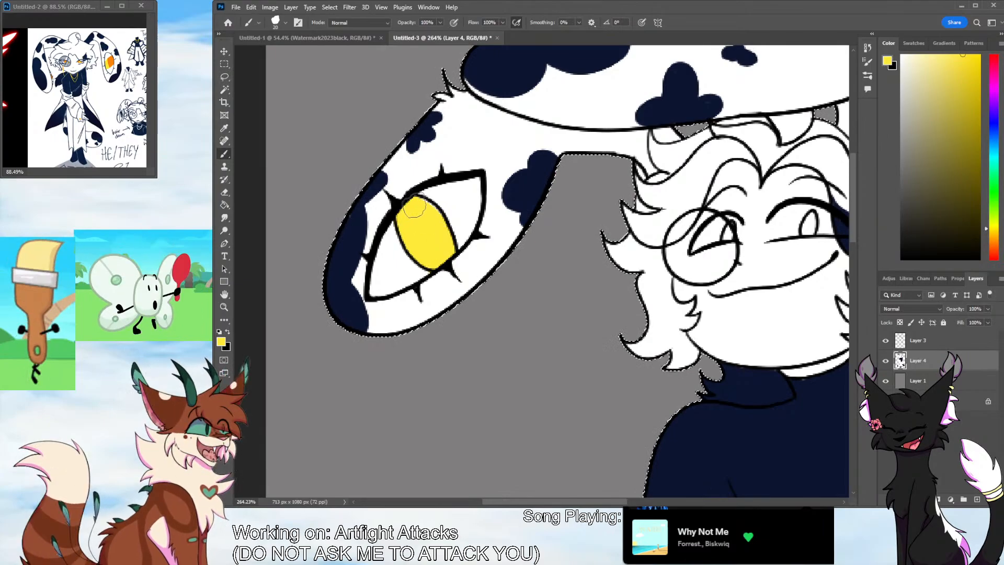
# Sample orange from the reference and shade the upper part of the ear eye's iris, rounding the boundary with yellow
pyautogui.press('i')
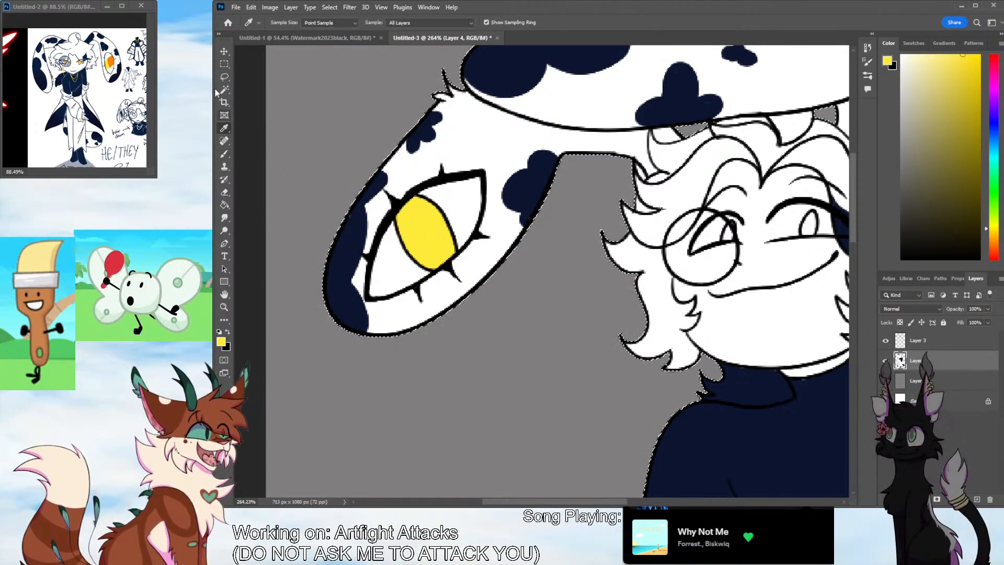
pyautogui.click(110, 62)
pyautogui.press('b')
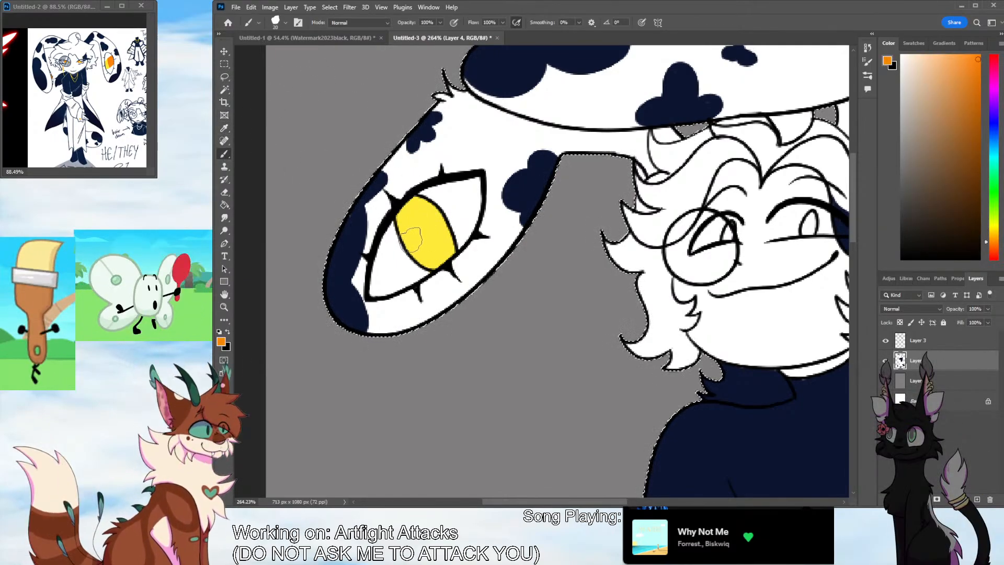
pyautogui.moveTo(407, 245)
pyautogui.mouseDown()
pyautogui.moveTo(439, 215)
pyautogui.moveTo(409, 250)
pyautogui.moveTo(403, 225)
pyautogui.moveTo(428, 209)
pyautogui.moveTo(417, 204)
pyautogui.moveTo(404, 215)
pyautogui.moveTo(410, 238)
pyautogui.mouseUp()
pyautogui.hotkey('ctrl', 'z')
pyautogui.hotkey('ctrl', 'z')
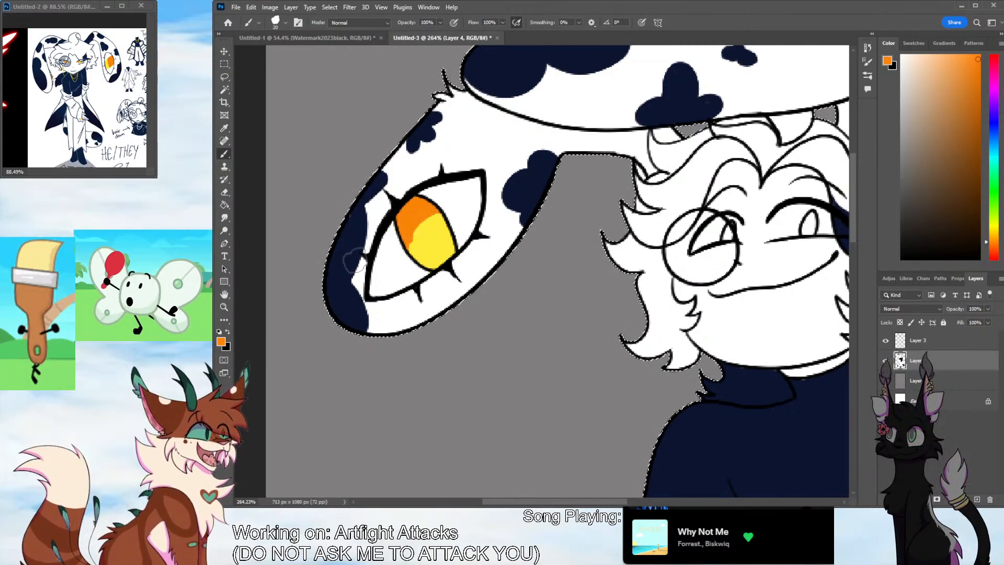
pyautogui.keyDown('alt'); pyautogui.click(417, 247); pyautogui.keyUp('alt')
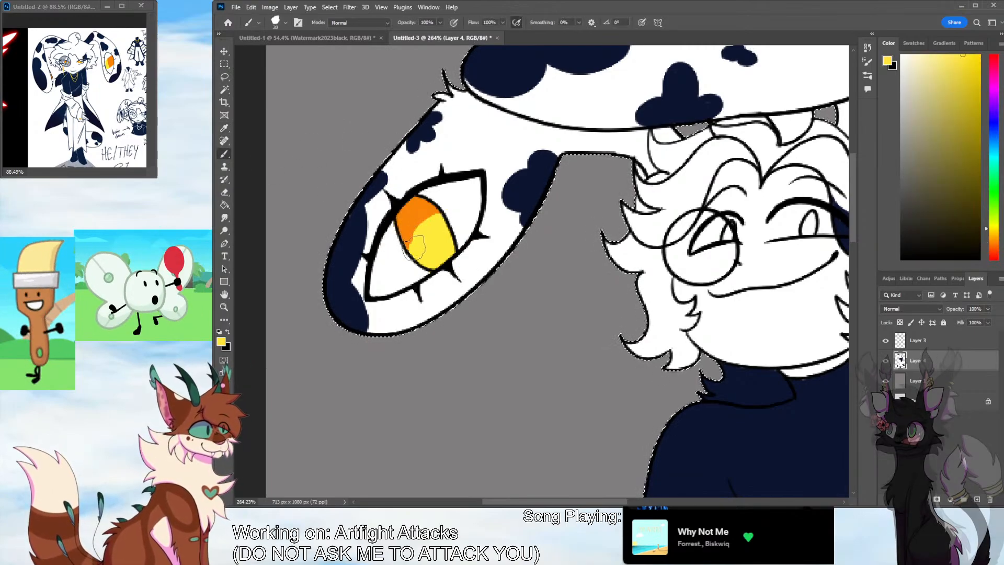
pyautogui.click(224, 308)
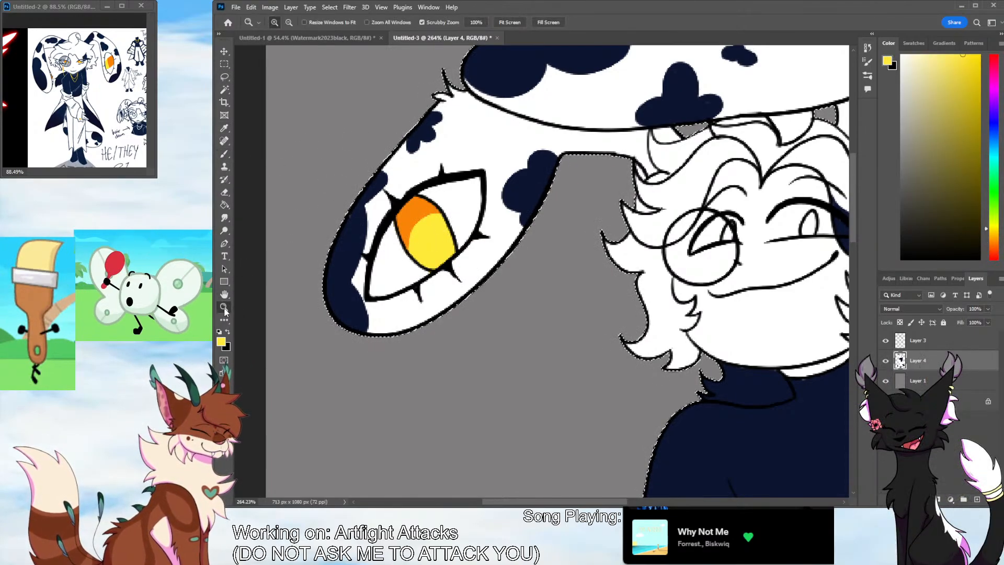
pyautogui.moveTo(610, 229); pyautogui.dragTo(580, 356)
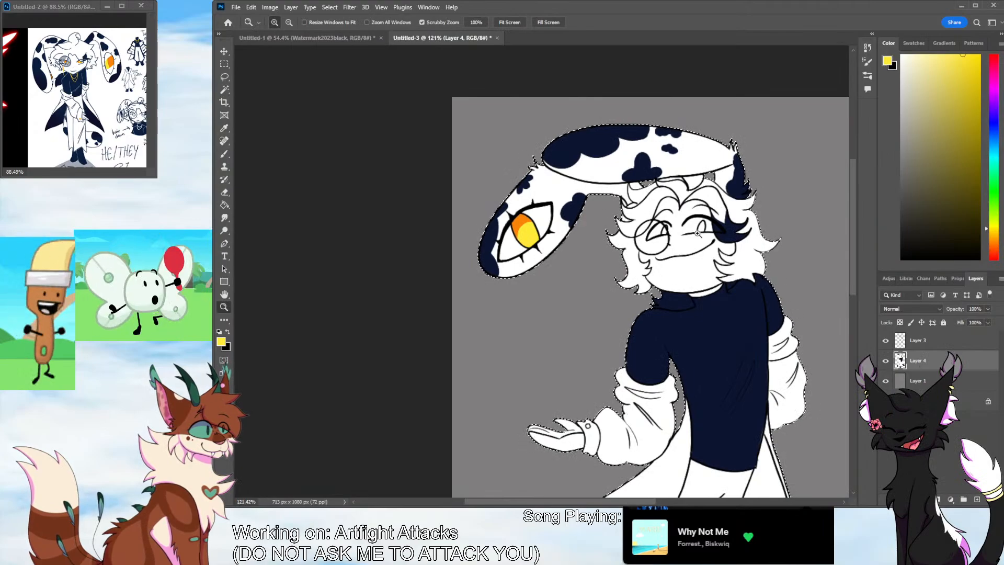
# Fill the irises of both eyes on the face with yellow
pyautogui.moveTo(697, 233); pyautogui.dragTo(748, 233)
pyautogui.press('b')
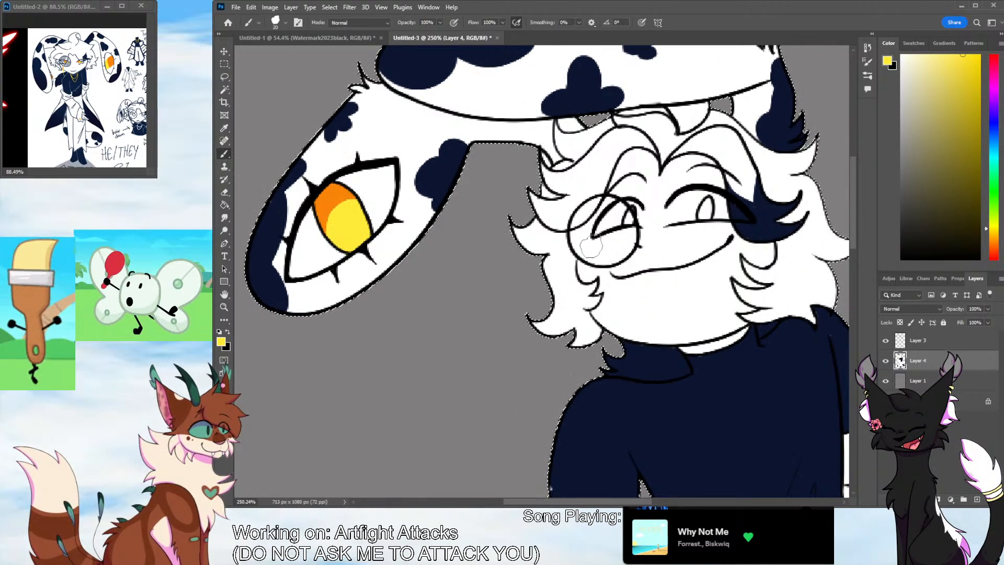
pyautogui.moveTo(623, 222); pyautogui.dragTo(630, 212)
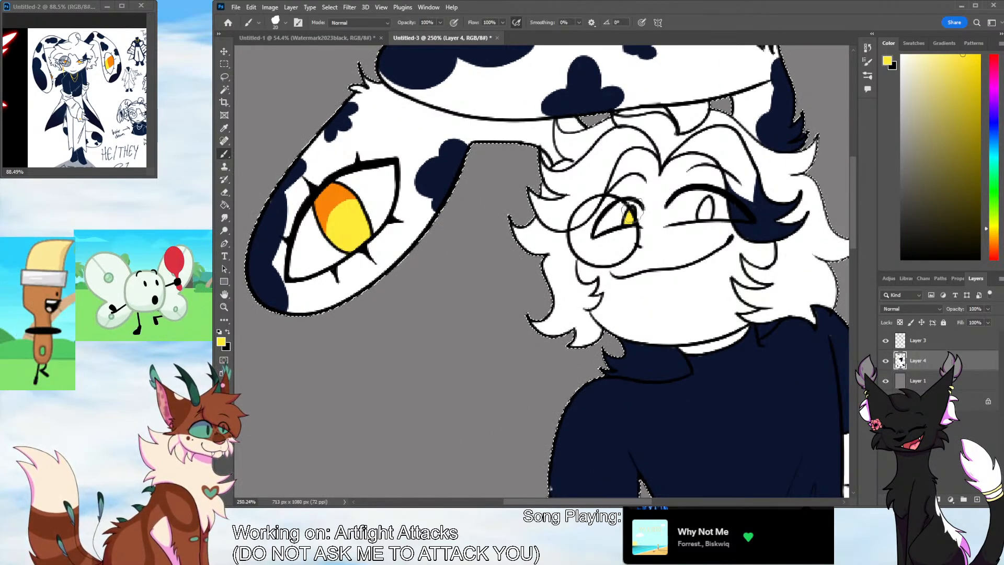
pyautogui.moveTo(695, 210)
pyautogui.mouseDown()
pyautogui.moveTo(706, 207)
pyautogui.moveTo(704, 217)
pyautogui.moveTo(708, 199)
pyautogui.mouseUp()
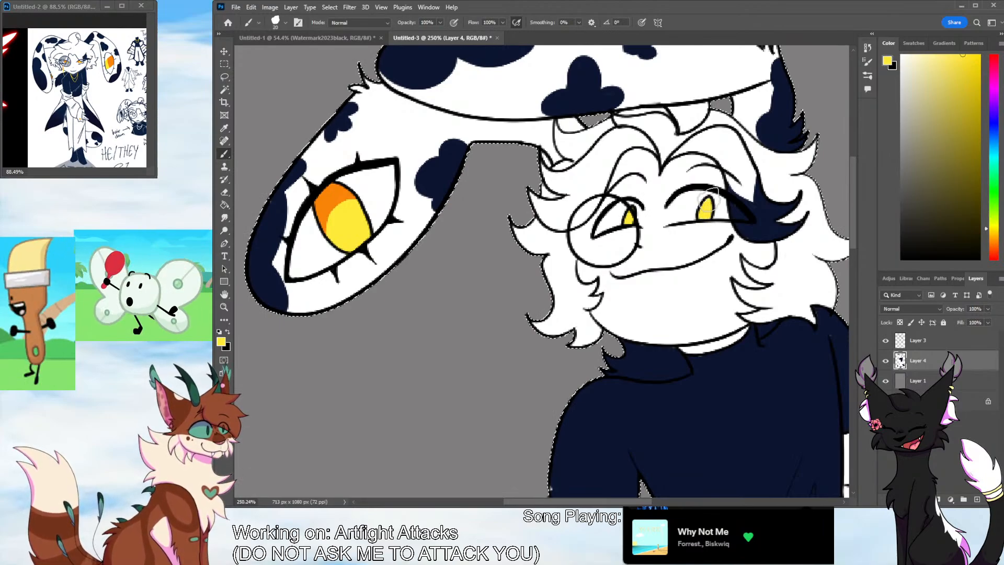
# Sample orange from the ear eye and shade the upper part of both face irises with it
pyautogui.click(225, 128)
pyautogui.click(330, 192)
pyautogui.click(224, 153)
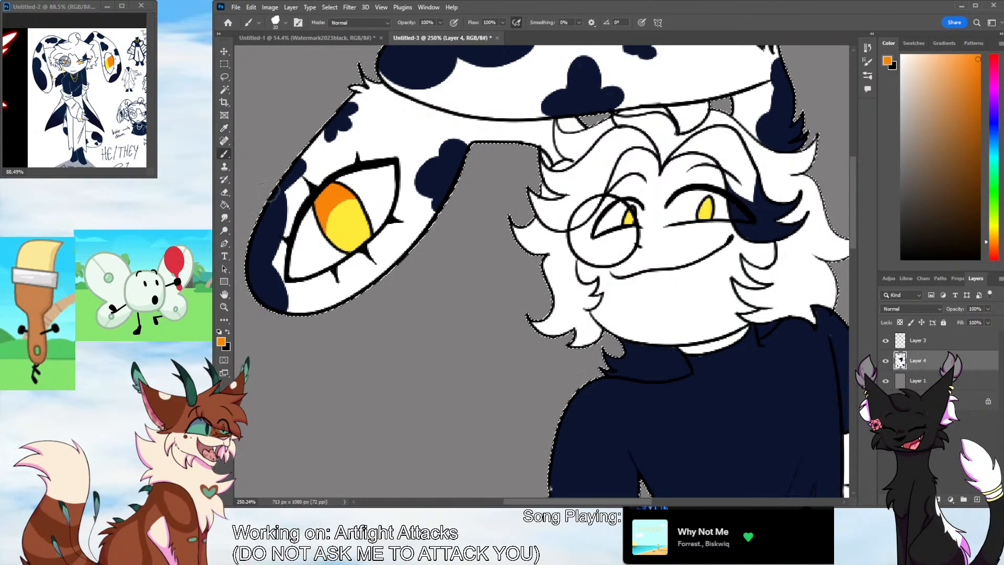
pyautogui.moveTo(703, 204); pyautogui.dragTo(710, 201)
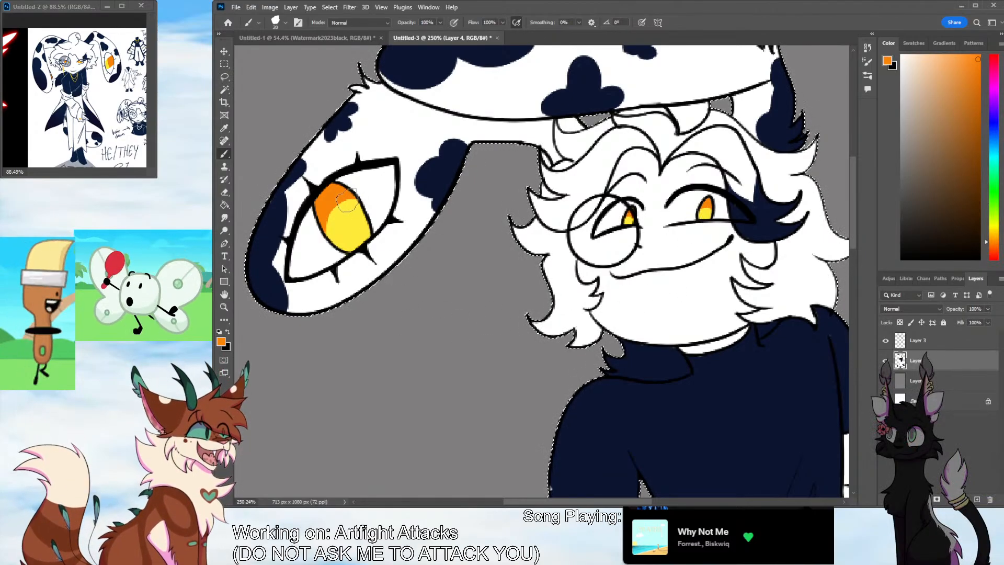
# Sample yellow from the ear eye, touch up its iris boundary, and fill the button on the sleeve cuff with it
pyautogui.press('z')
pyautogui.moveTo(509, 212); pyautogui.dragTo(491, 275)
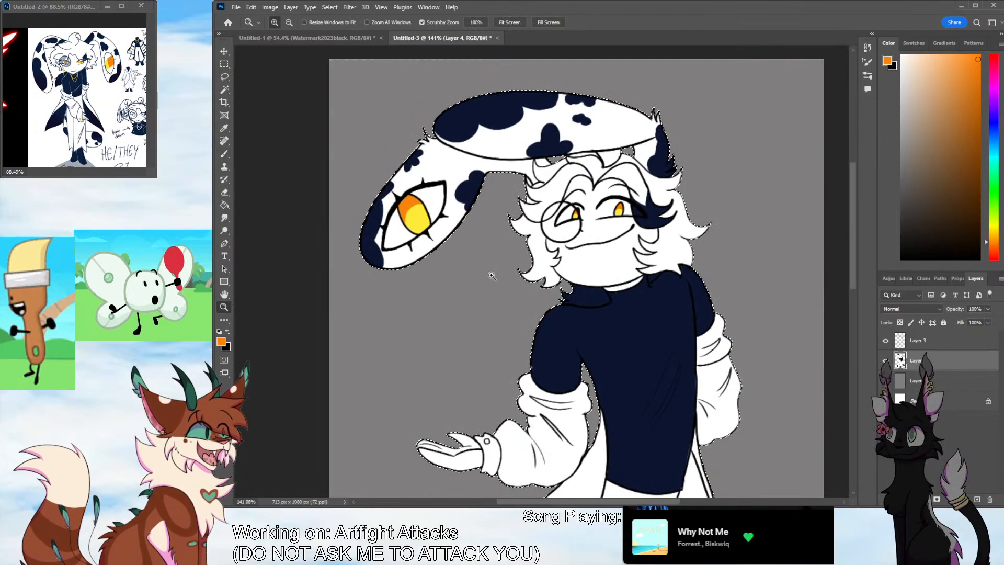
pyautogui.press('e')
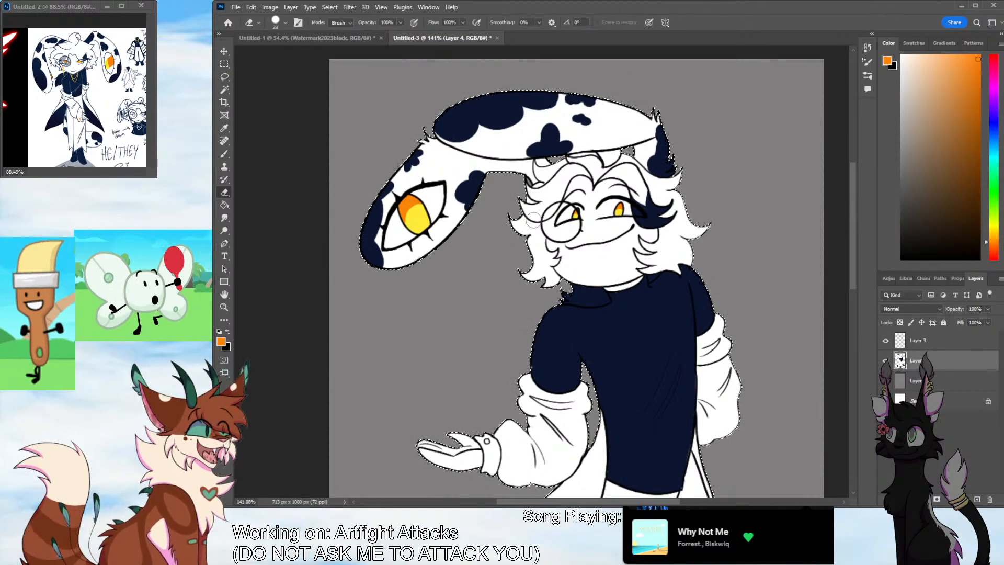
pyautogui.press('b')
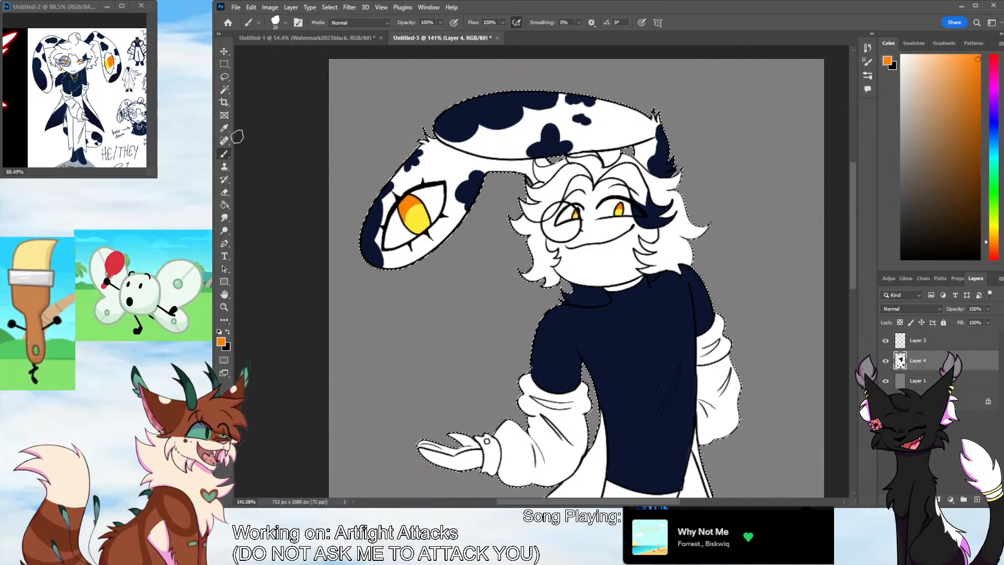
pyautogui.keyDown('alt'); pyautogui.click(416, 214); pyautogui.keyUp('alt')
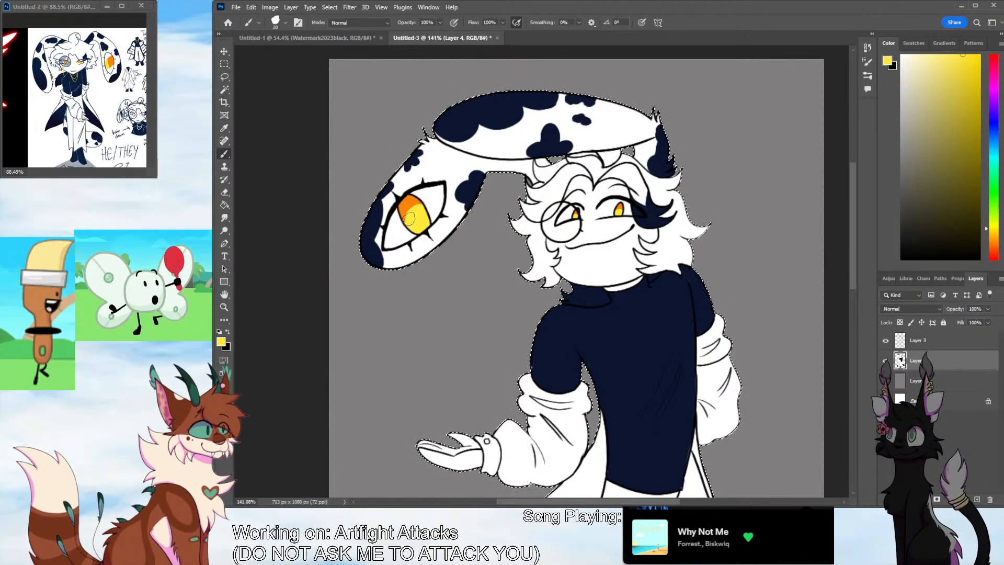
pyautogui.moveTo(409, 218); pyautogui.dragTo(420, 205)
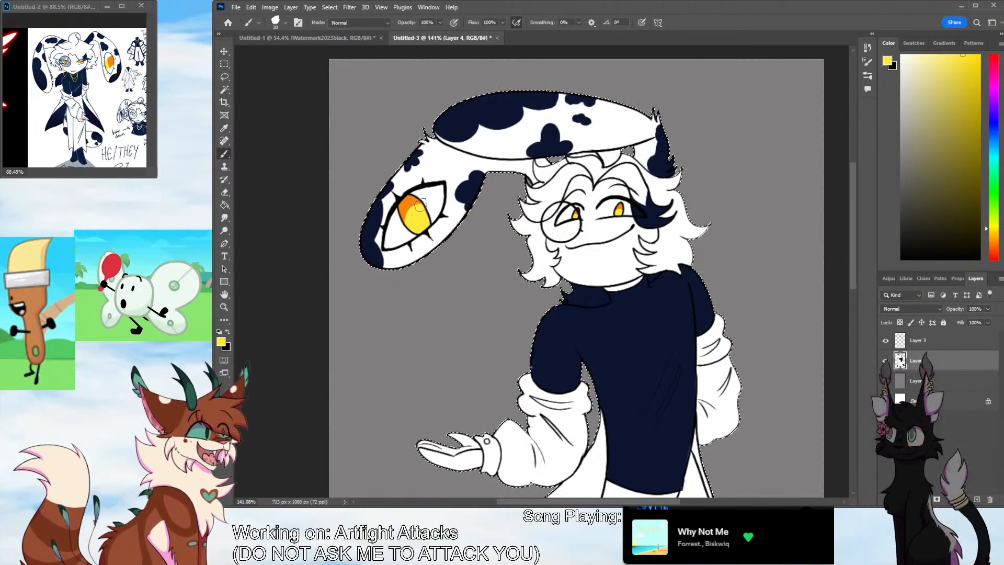
pyautogui.moveTo(852, 254); pyautogui.dragTo(851, 268)
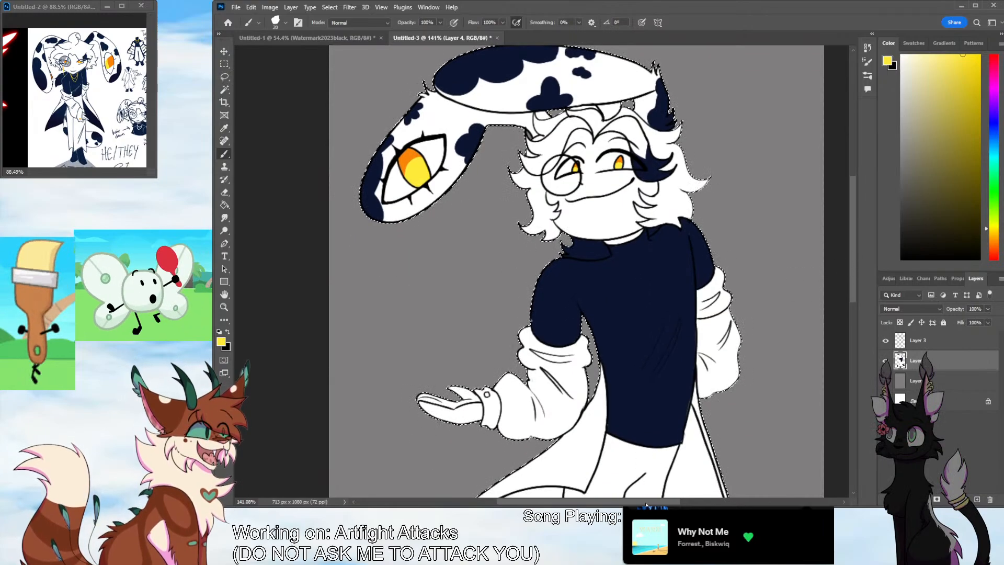
pyautogui.moveTo(640, 501); pyautogui.dragTo(677, 501)
pyautogui.moveTo(850, 287); pyautogui.dragTo(844, 326)
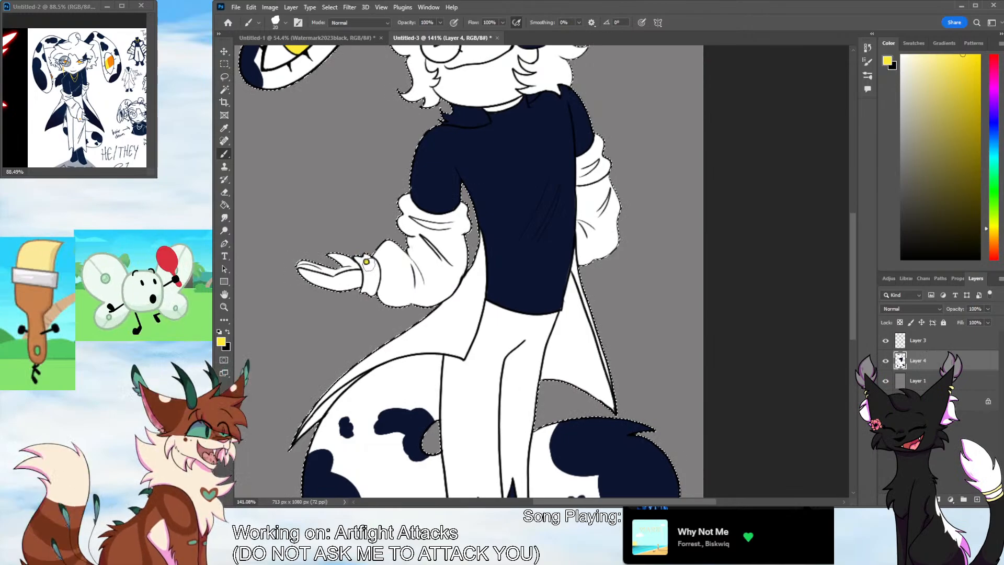
# Sample navy from the shirt and fill the coat's inner lining on both sides of the legs
pyautogui.click(225, 129)
pyautogui.click(489, 192)
pyautogui.click(225, 154)
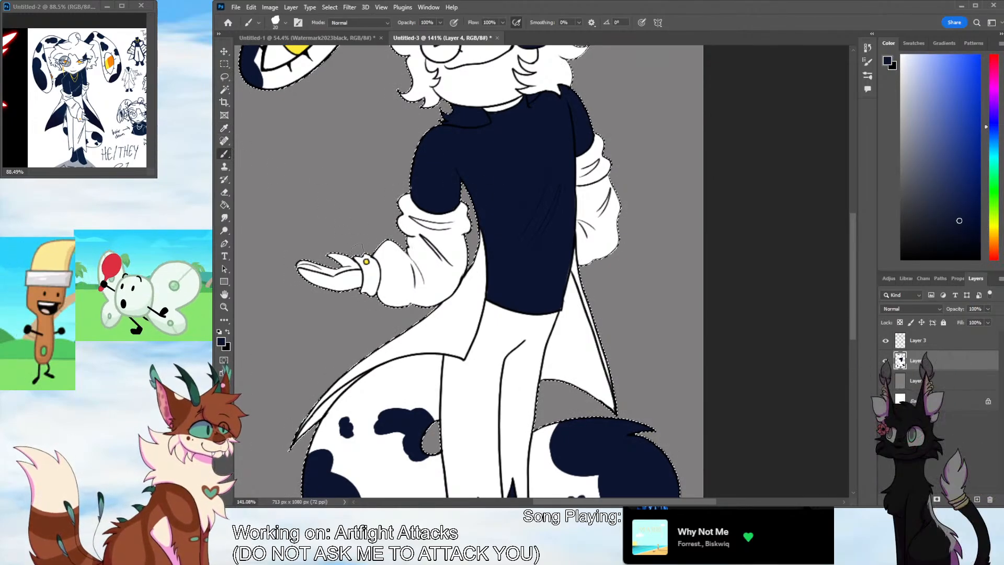
pyautogui.moveTo(316, 420)
pyautogui.mouseDown()
pyautogui.moveTo(328, 404)
pyautogui.moveTo(314, 415)
pyautogui.moveTo(365, 374)
pyautogui.mouseUp()
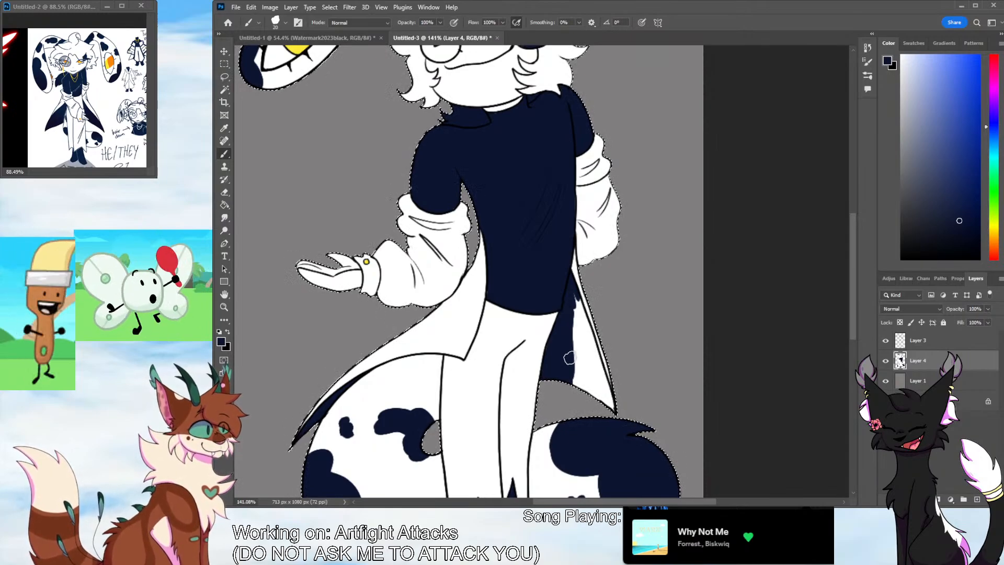
pyautogui.moveTo(580, 344)
pyautogui.mouseDown()
pyautogui.moveTo(591, 319)
pyautogui.moveTo(576, 302)
pyautogui.moveTo(588, 337)
pyautogui.moveTo(575, 297)
pyautogui.mouseUp()
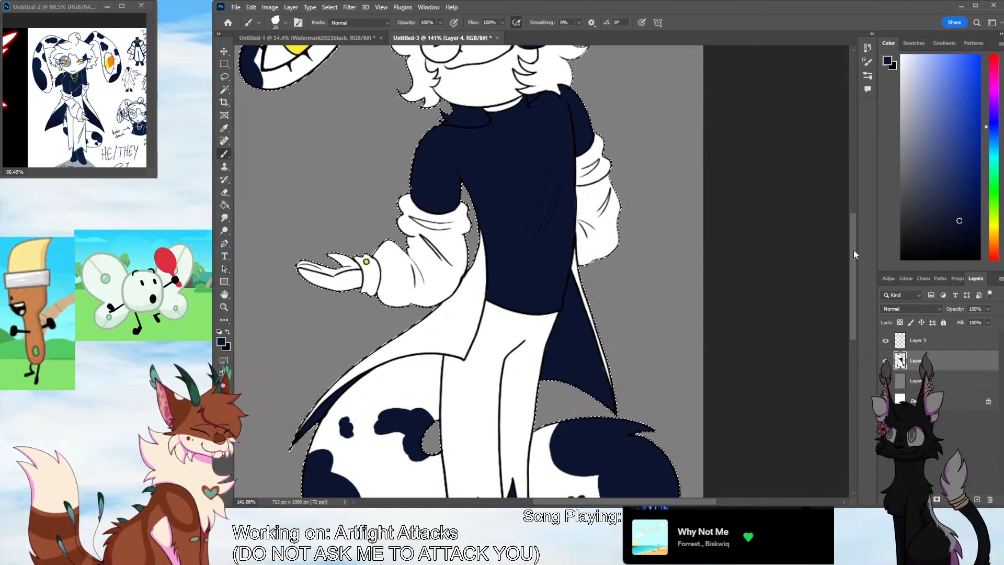
# Sample yellow from the reference's ear eye and reduce the brush size for drawing thin lines
pyautogui.scroll(3, 601, 324)
pyautogui.press('z')
pyautogui.click(492, 280)
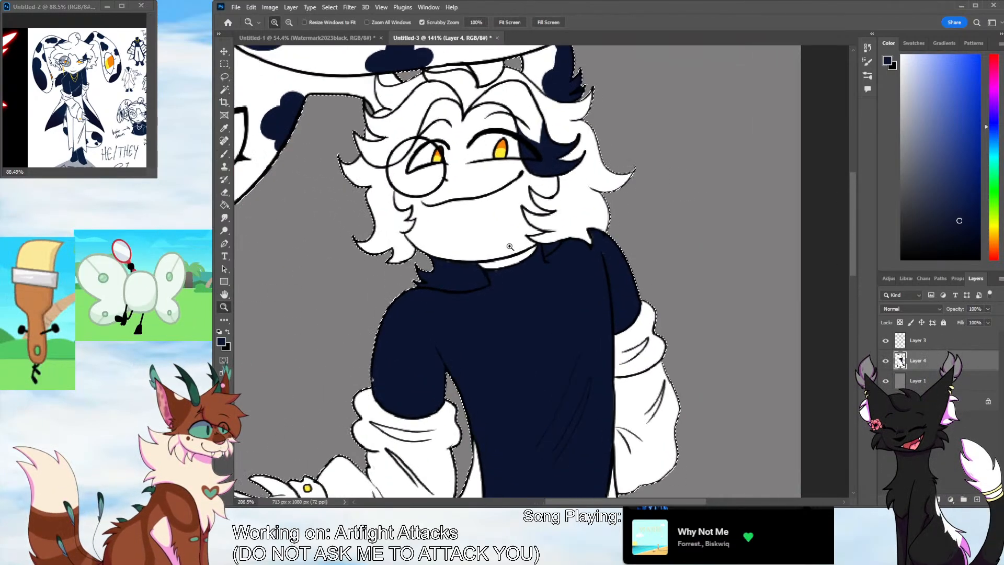
pyautogui.click(225, 127)
pyautogui.click(109, 65)
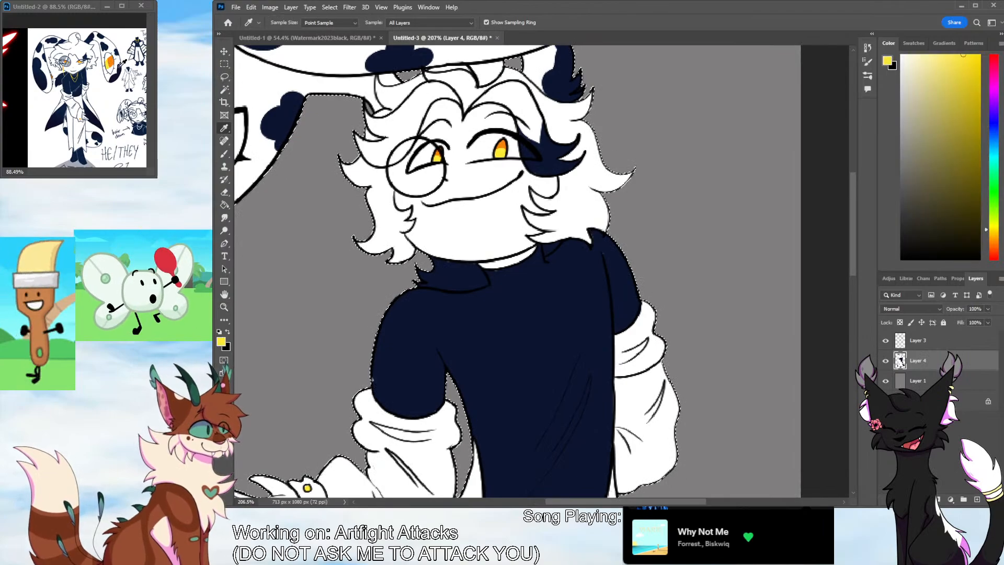
pyautogui.press('b')
pyautogui.click(272, 53)
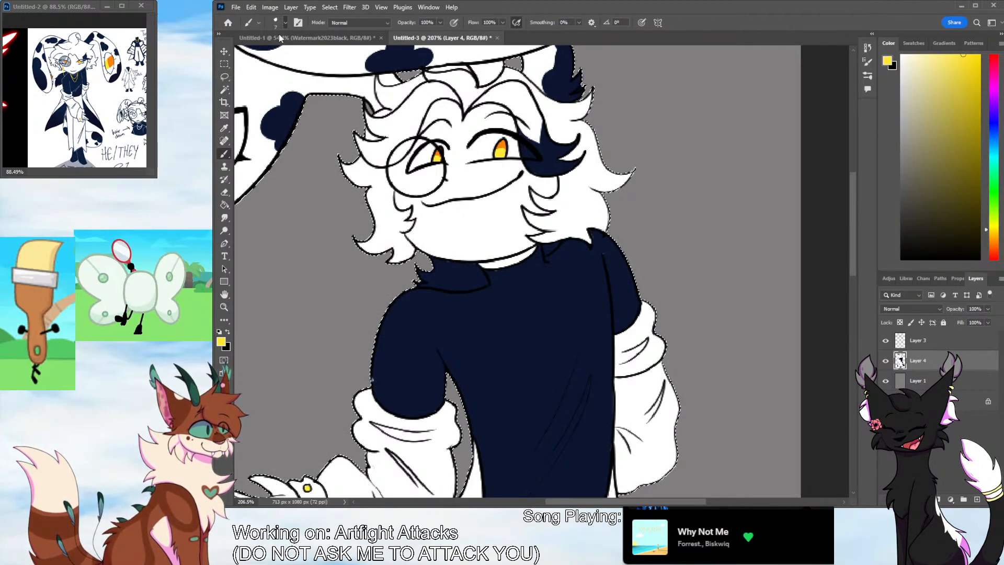
pyautogui.click(318, 21)
# Undo the trial necklace stroke and add a new layer above the line art
pyautogui.moveTo(493, 284)
pyautogui.mouseDown()
pyautogui.moveTo(525, 322)
pyautogui.moveTo(556, 263)
pyautogui.mouseUp()
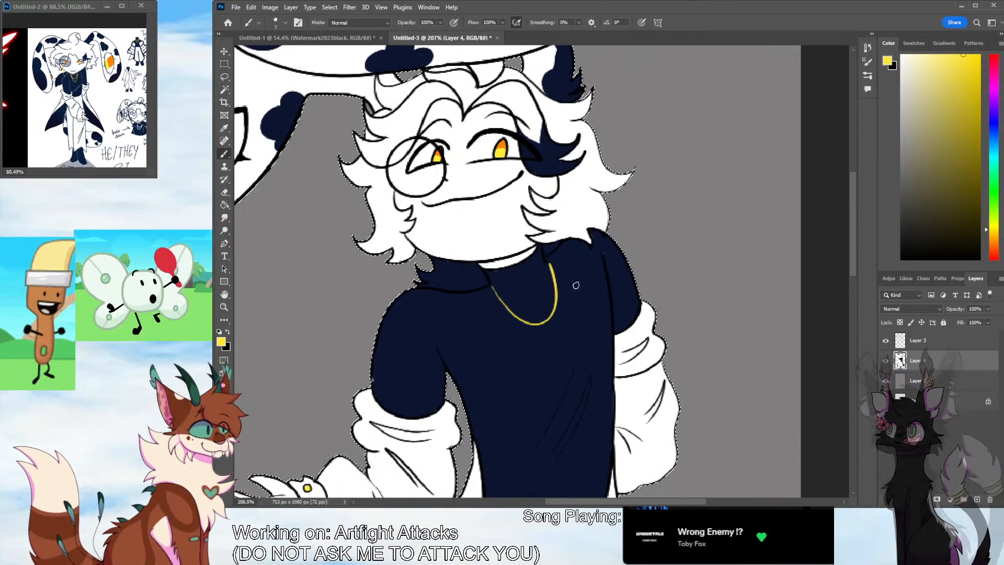
pyautogui.hotkey('ctrl', 'z')
pyautogui.click(976, 500)
pyautogui.moveTo(919, 344); pyautogui.dragTo(919, 339)
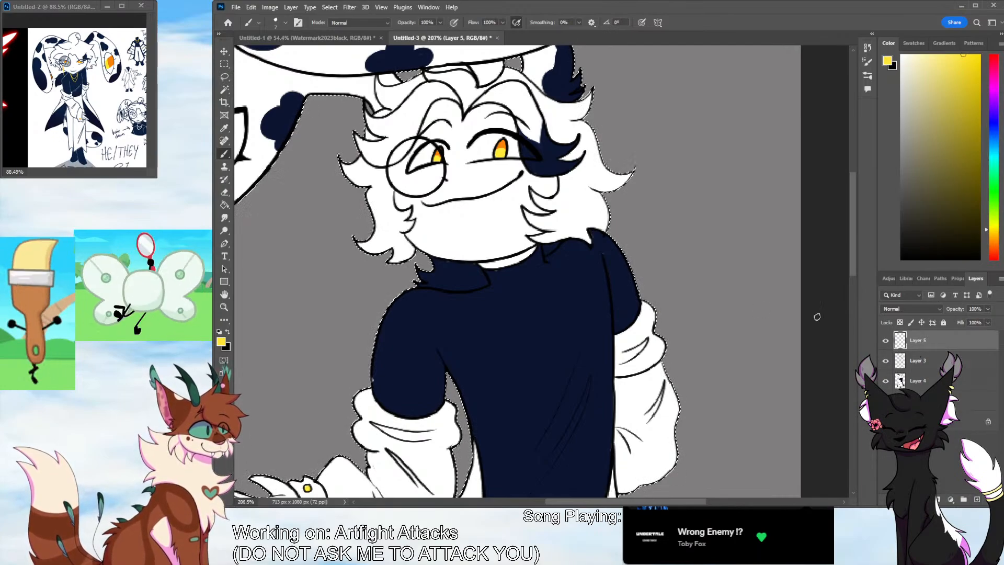
# Draw two thin yellow necklace chains hanging from the collar, a short loop inside a longer one, undoing imperfect strokes
pyautogui.moveTo(492, 287)
pyautogui.mouseDown()
pyautogui.moveTo(509, 308)
pyautogui.moveTo(549, 262)
pyautogui.moveTo(549, 309)
pyautogui.moveTo(482, 277)
pyautogui.moveTo(502, 307)
pyautogui.moveTo(554, 291)
pyautogui.moveTo(547, 256)
pyautogui.moveTo(487, 288)
pyautogui.moveTo(538, 363)
pyautogui.moveTo(551, 255)
pyautogui.mouseUp()
pyautogui.hotkey('ctrl', 'z')
pyautogui.hotkey('ctrl', 'z')
pyautogui.hotkey('ctrl', 'z')
pyautogui.moveTo(488, 286)
pyautogui.mouseDown()
pyautogui.moveTo(529, 361)
pyautogui.moveTo(560, 300)
pyautogui.moveTo(548, 255)
pyautogui.mouseUp()
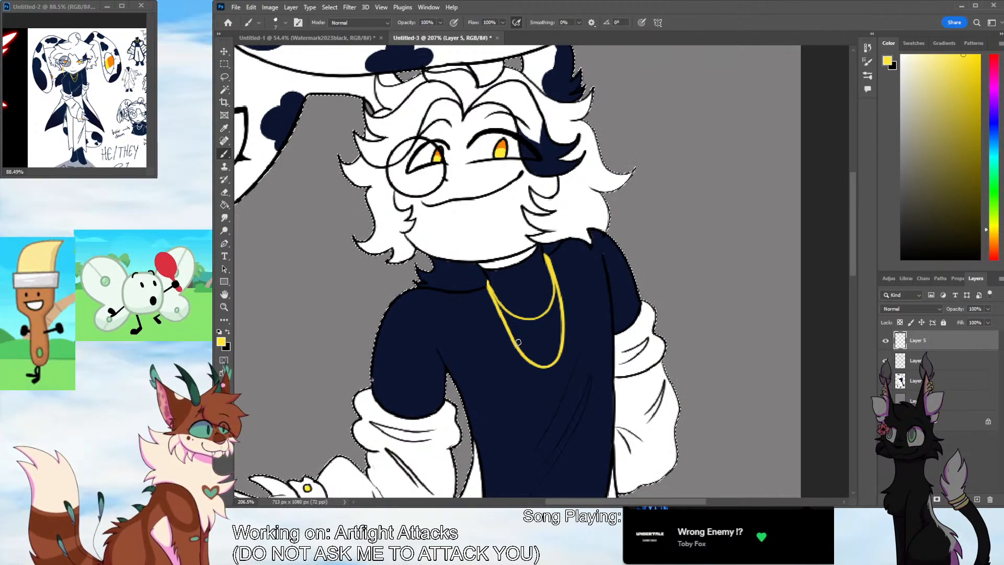
# Return to the flat colour layer, Layer 4, and sample navy from the shirt sleeve for the brush
pyautogui.moveTo(860, 275)
pyautogui.mouseDown()
pyautogui.moveTo(845, 363)
pyautogui.moveTo(845, 310)
pyautogui.mouseUp()
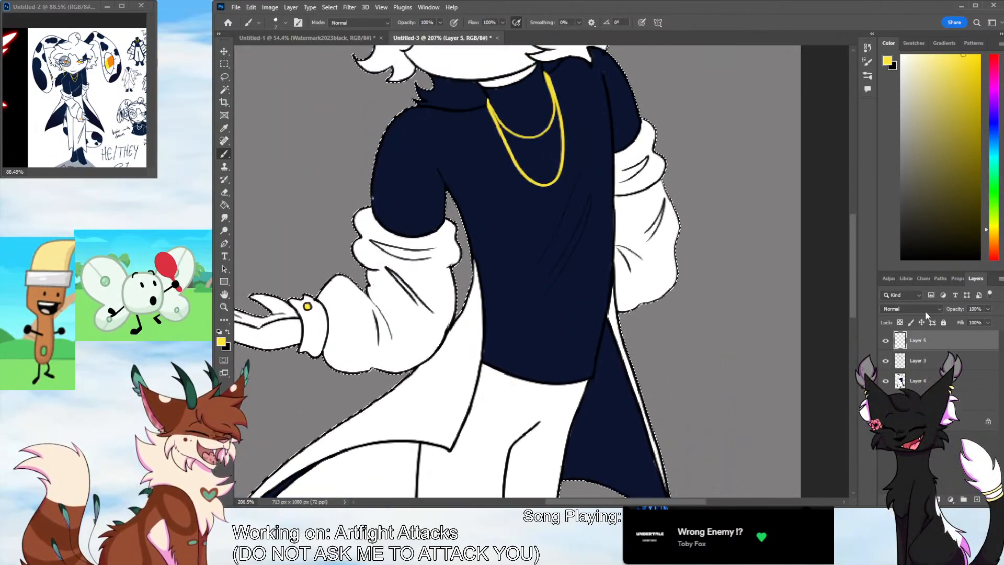
pyautogui.click(920, 380)
pyautogui.press('i')
pyautogui.click(393, 189)
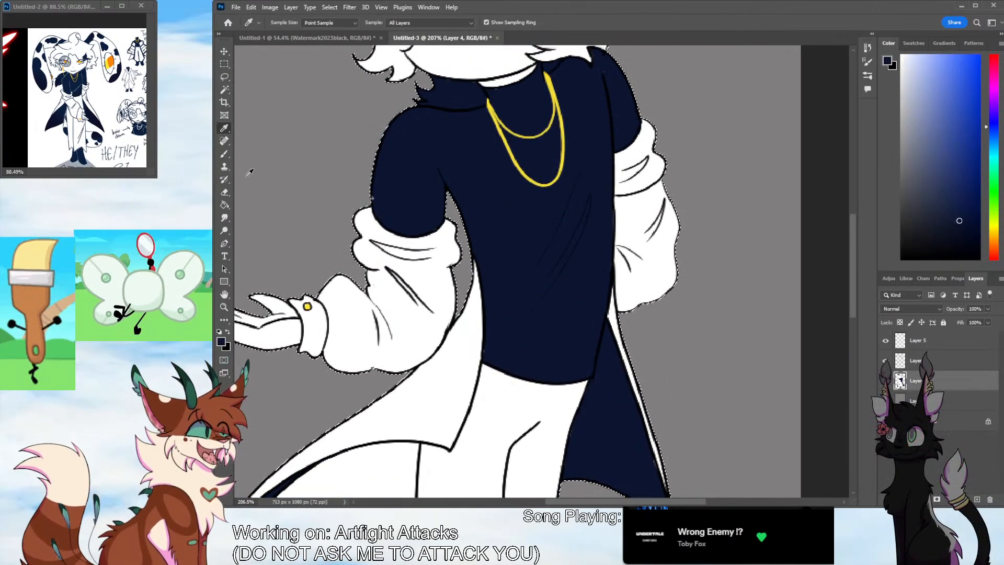
pyautogui.press('b')
# Examine the flat colours from the head down to the boots, then the whole figure, for missed spots
pyautogui.moveTo(854, 277); pyautogui.dragTo(857, 203)
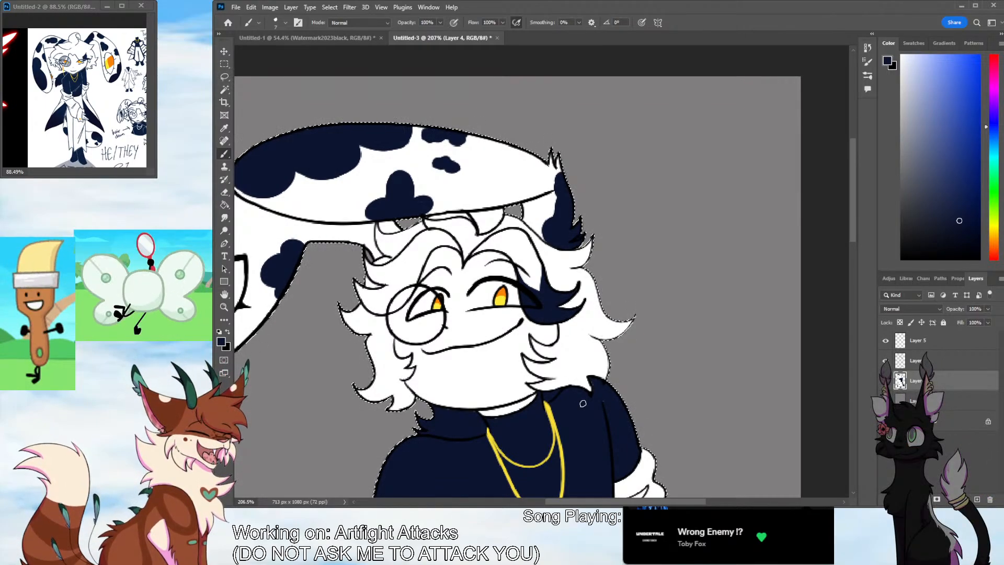
pyautogui.scroll(-3, 568, 273)
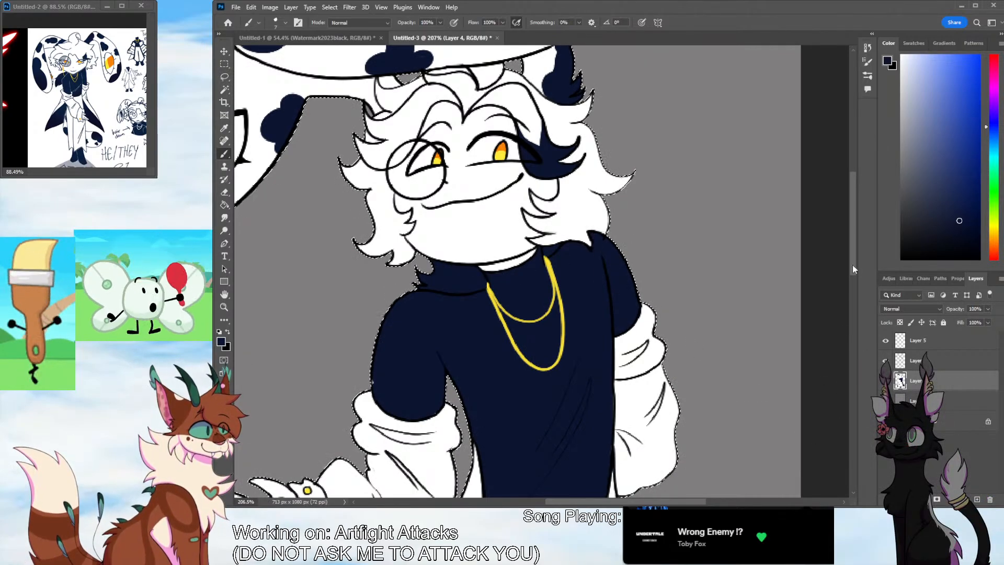
pyautogui.scroll(-4, 852, 264)
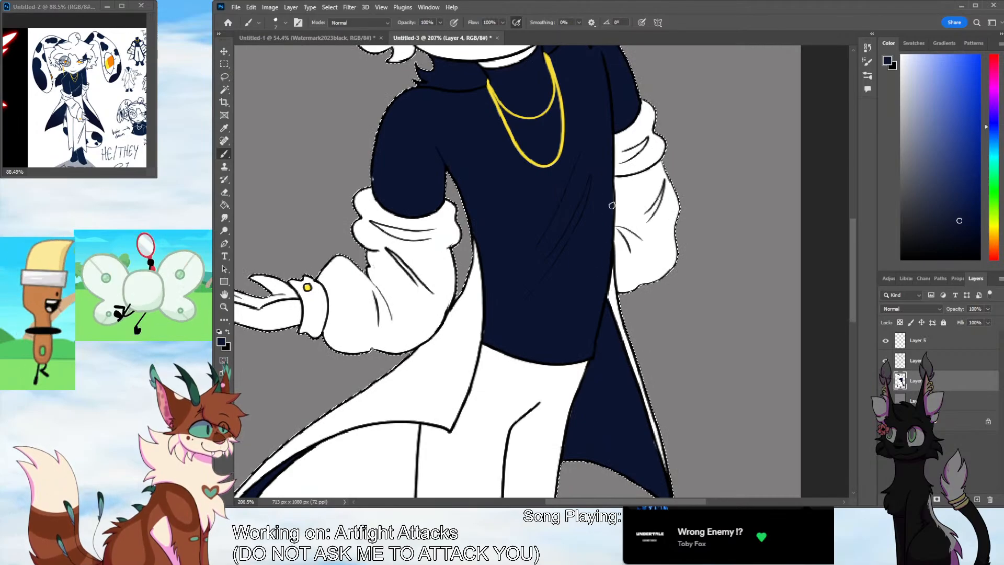
pyautogui.press('z')
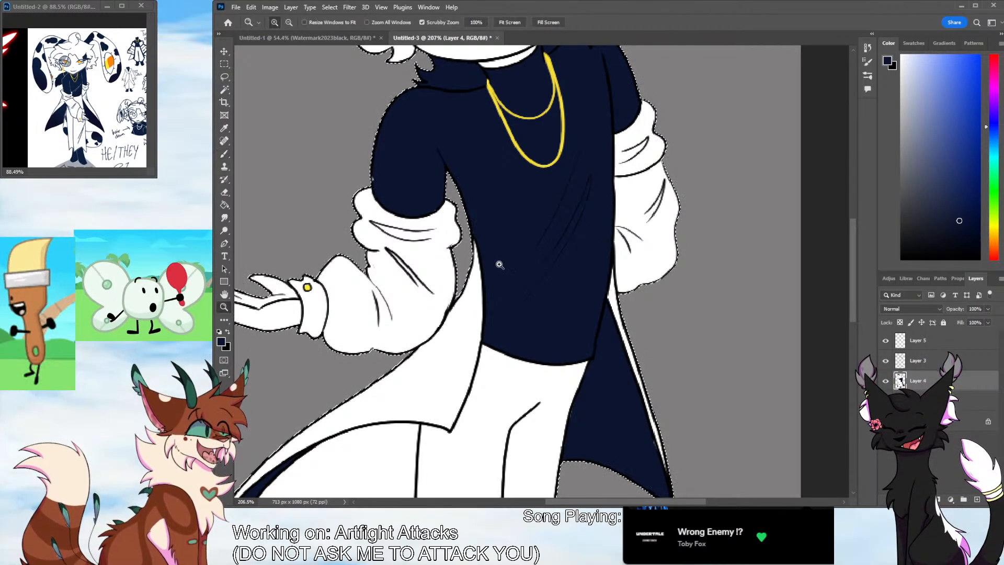
pyautogui.moveTo(527, 262); pyautogui.dragTo(452, 267)
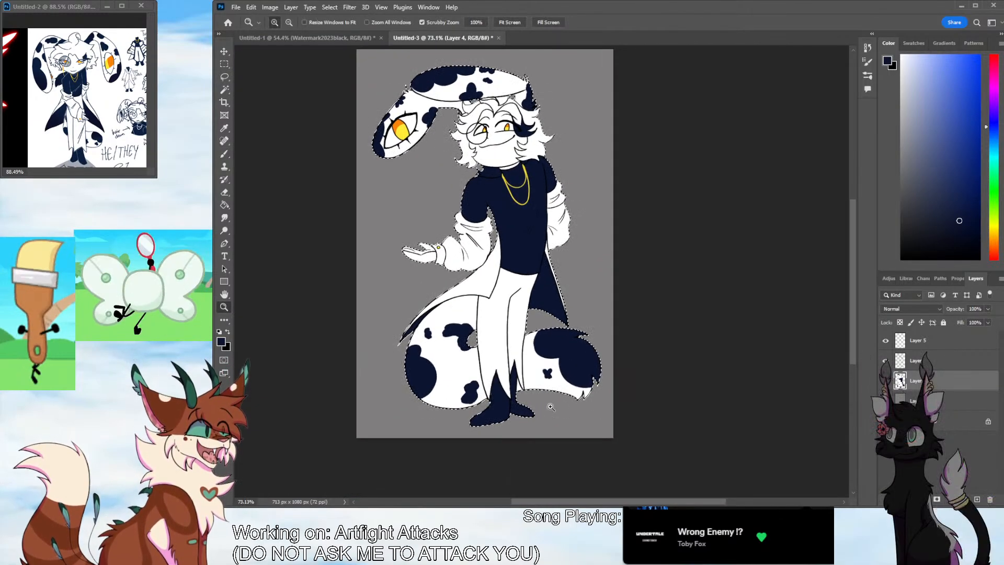
pyautogui.moveTo(506, 411); pyautogui.dragTo(524, 418)
pyautogui.press('b')
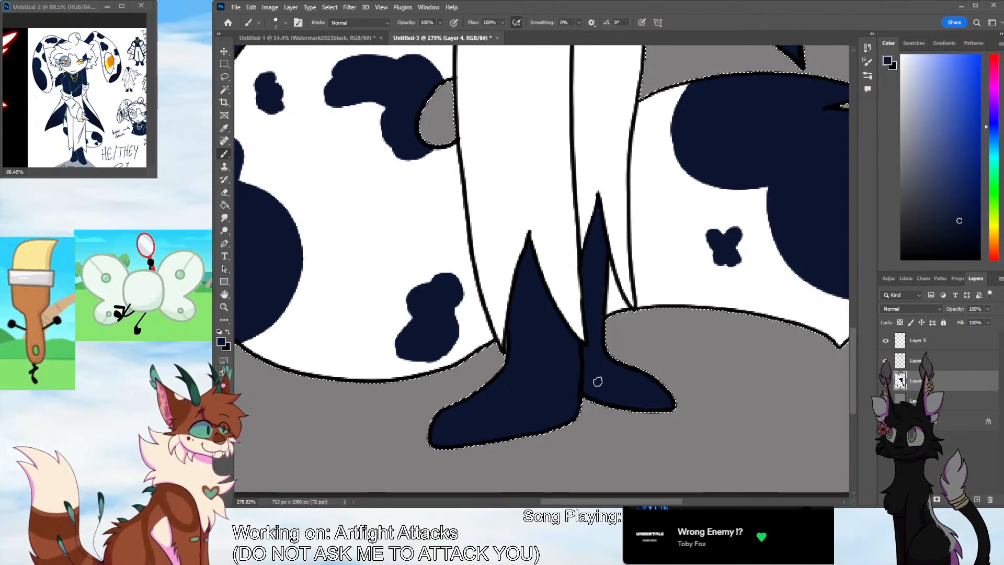
pyautogui.click(224, 306)
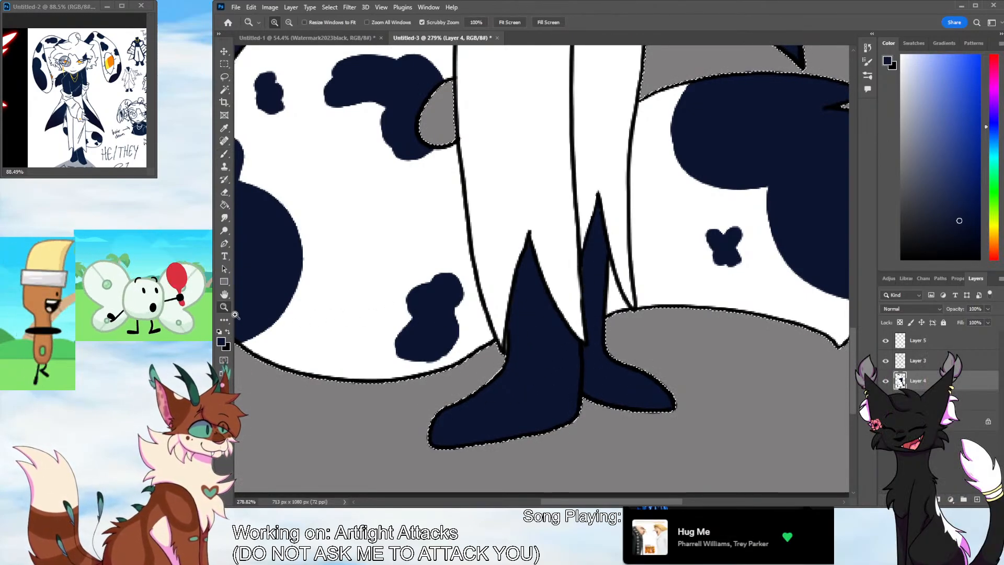
pyautogui.moveTo(589, 295); pyautogui.dragTo(474, 296)
pyautogui.moveTo(853, 308); pyautogui.dragTo(853, 257)
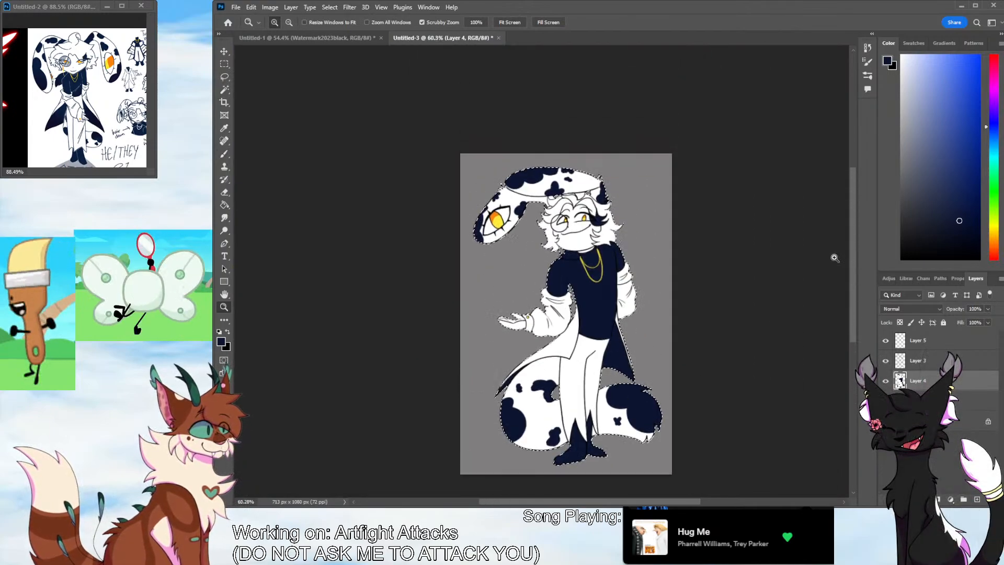
pyautogui.moveTo(638, 504); pyautogui.dragTo(651, 504)
pyautogui.moveTo(574, 305)
pyautogui.mouseDown()
pyautogui.moveTo(589, 310)
pyautogui.moveTo(601, 297)
pyautogui.moveTo(566, 296)
pyautogui.mouseUp()
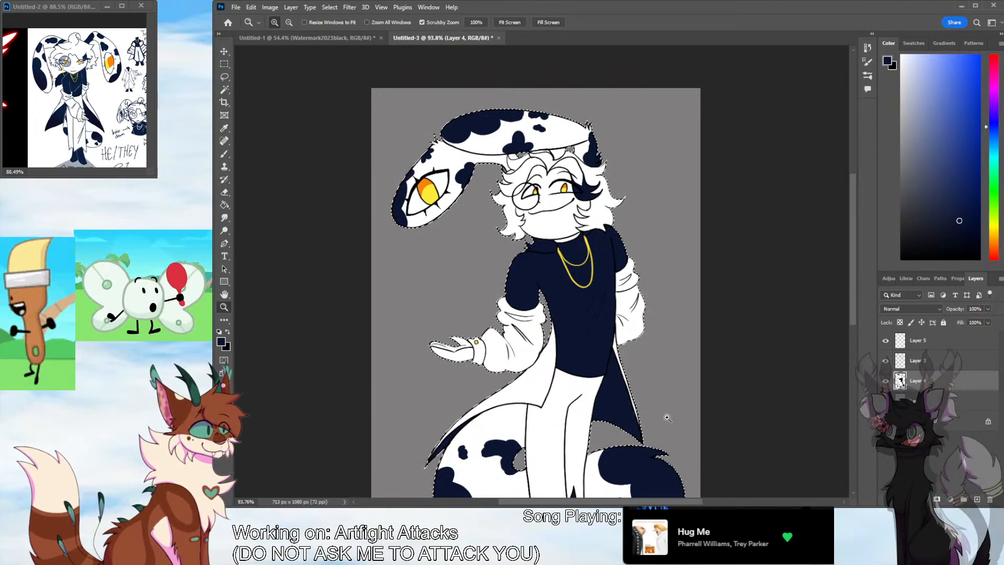
pyautogui.moveTo(523, 204); pyautogui.dragTo(700, 225)
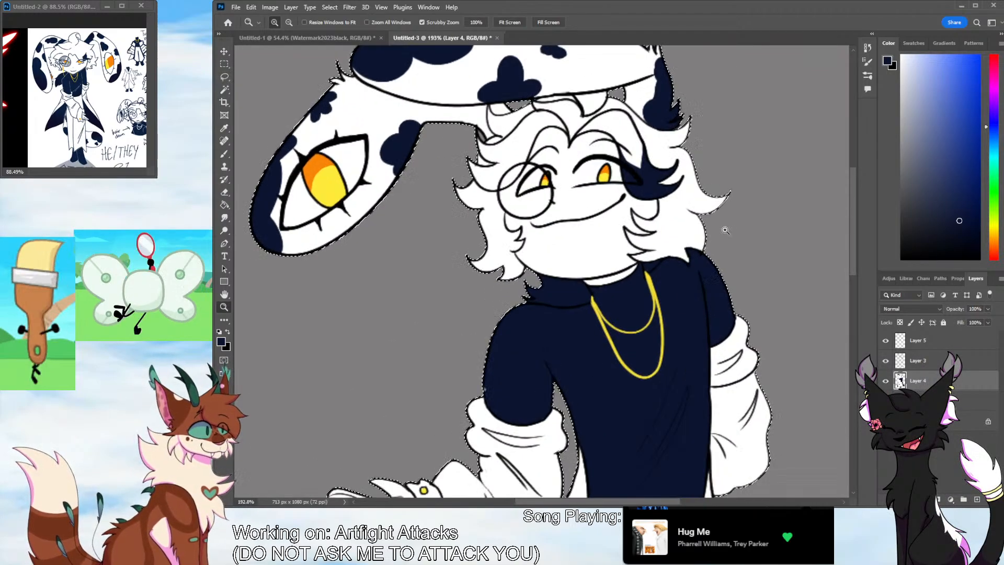
# Add a new layer between the line art and the flat colours, toggling the necklace and line art layers to check them
pyautogui.click(977, 500)
pyautogui.moveTo(930, 381)
pyautogui.mouseDown()
pyautogui.moveTo(931, 352)
pyautogui.moveTo(931, 391)
pyautogui.mouseUp()
pyautogui.click(885, 340)
pyautogui.click(885, 341)
pyautogui.click(885, 341)
pyautogui.click(886, 340)
pyautogui.click(885, 361)
pyautogui.click(885, 361)
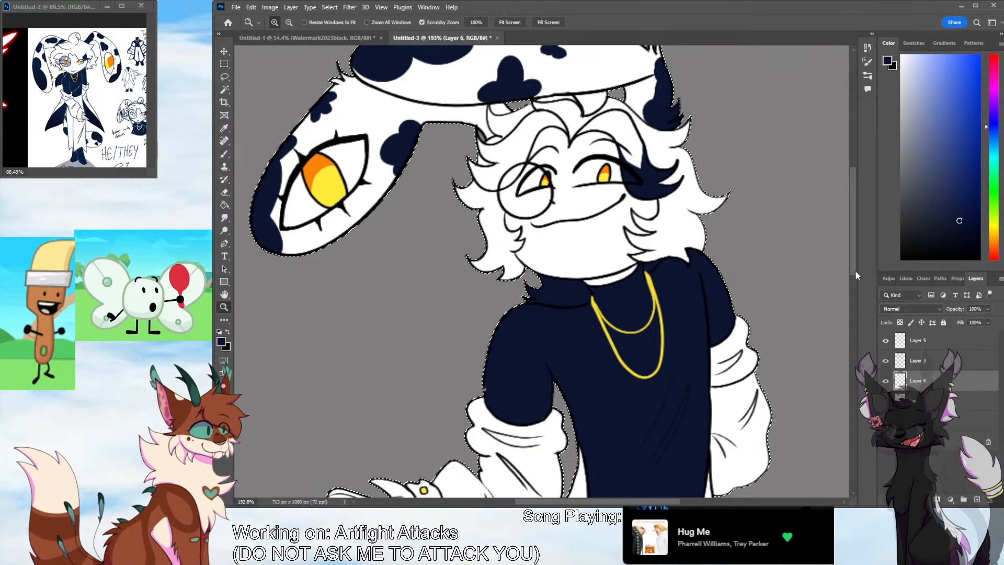
# Fill the round monocle lens with navy on Layer 6, covering the area inside its outline
pyautogui.scroll(3, 855, 269)
pyautogui.press('i')
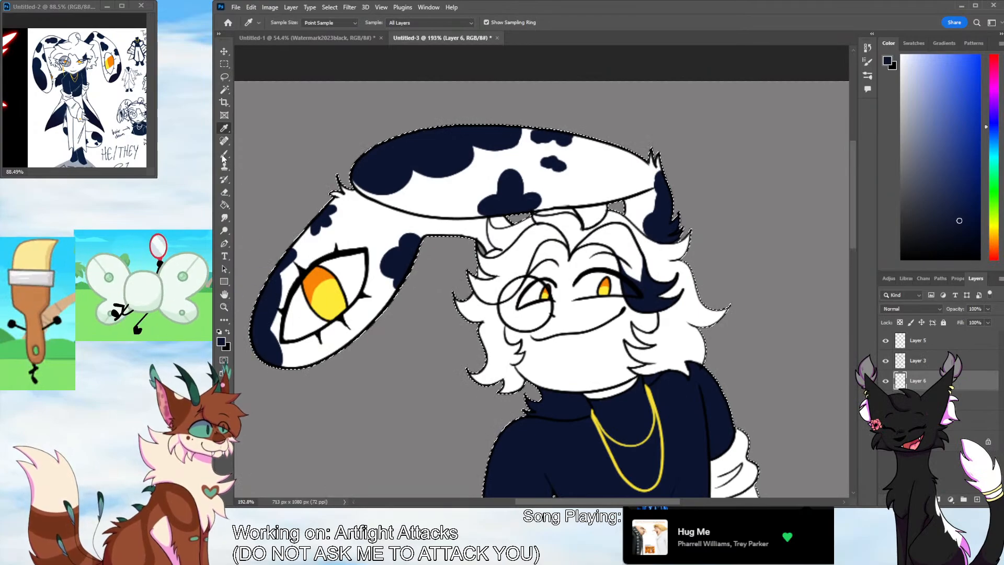
pyautogui.press('b')
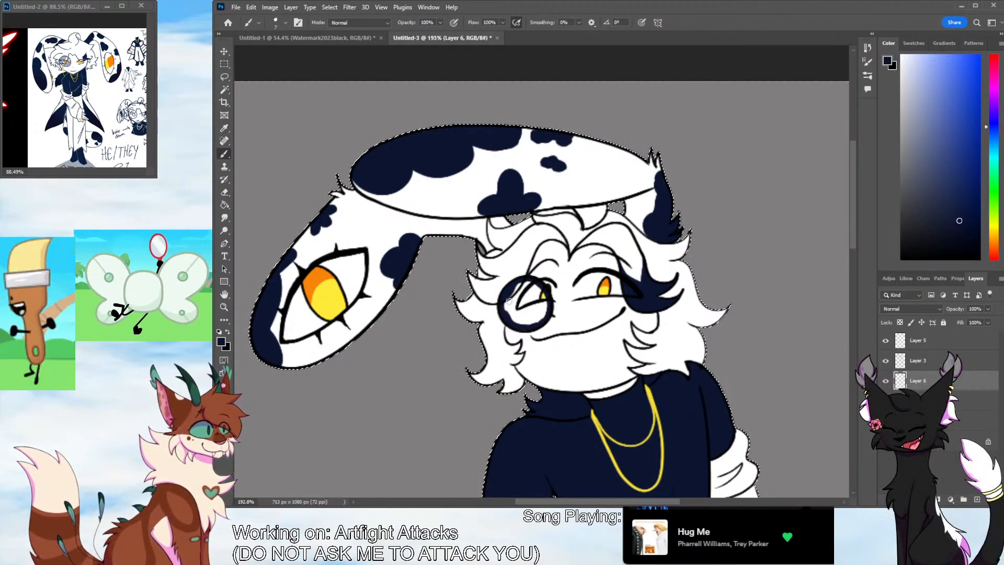
pyautogui.moveTo(522, 316); pyautogui.dragTo(511, 292)
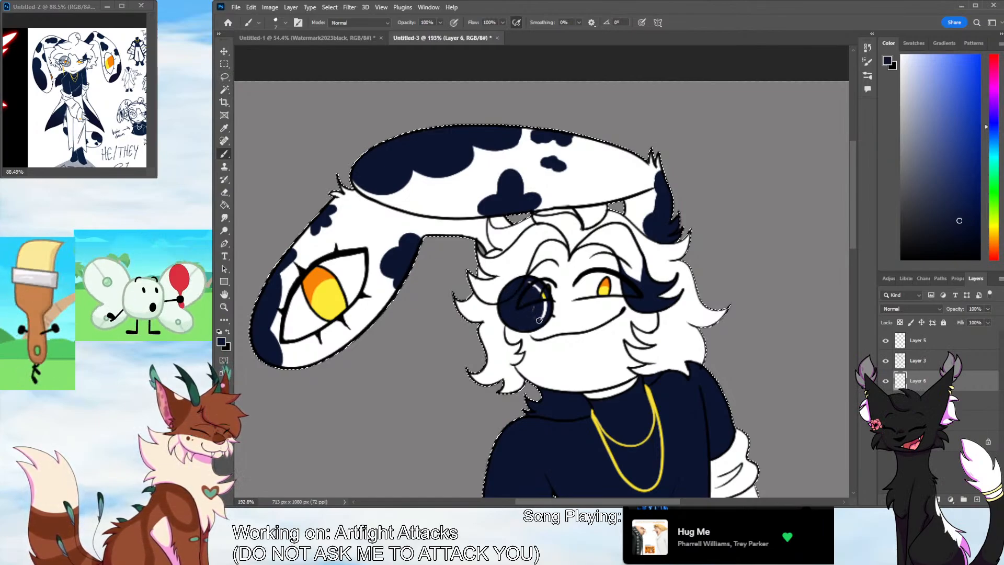
# Try other blend modes on the navy lens layer, keep it on Normal, and set its opacity to 42%
pyautogui.click(923, 310)
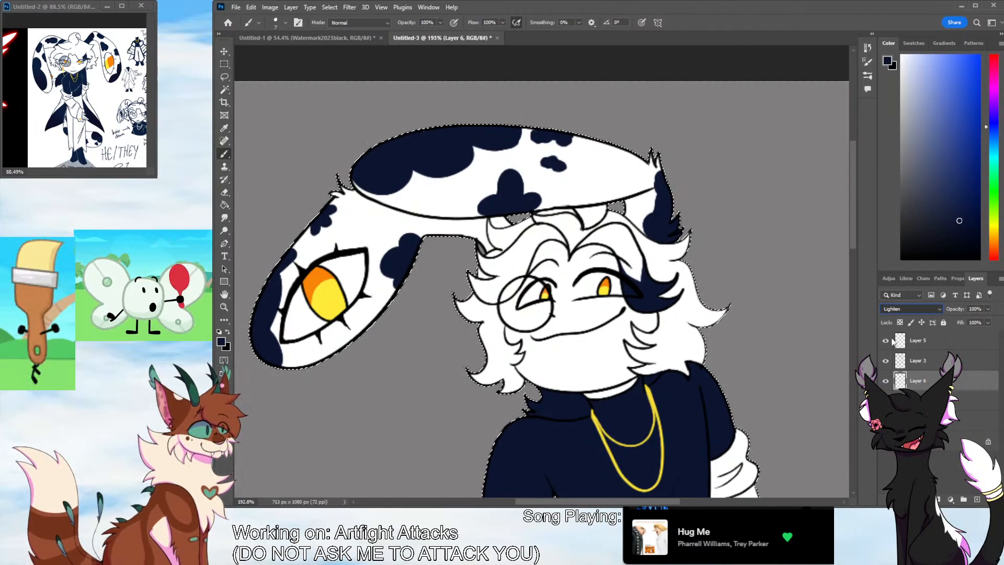
pyautogui.scroll(-11, 888, 309)
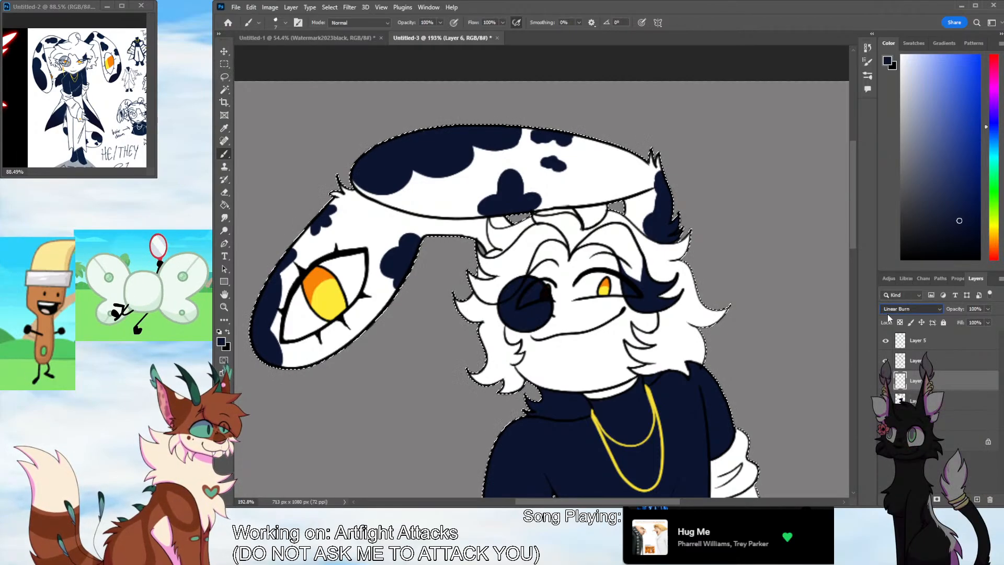
pyautogui.scroll(13, 888, 308)
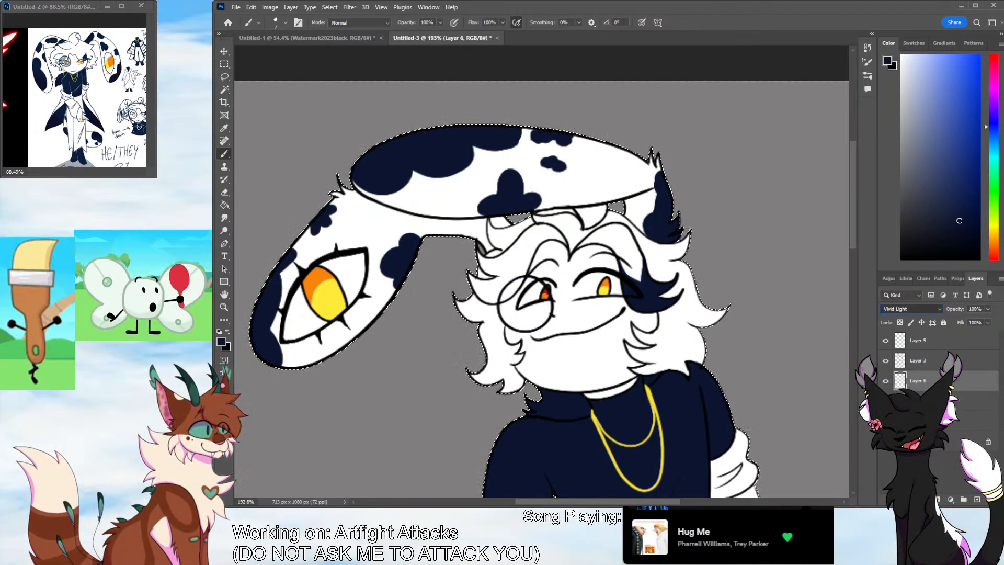
pyautogui.click(988, 309)
pyautogui.moveTo(982, 318); pyautogui.dragTo(967, 321)
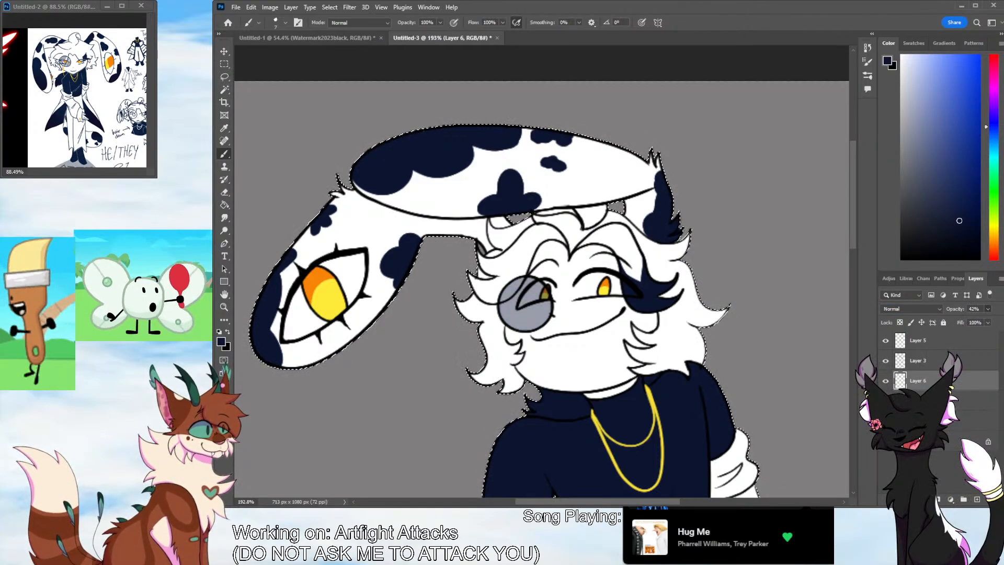
# Draw two parallel white diagonal glare strokes across the monocle lens on a new topmost layer, undoing imperfect attempts
pyautogui.click(976, 499)
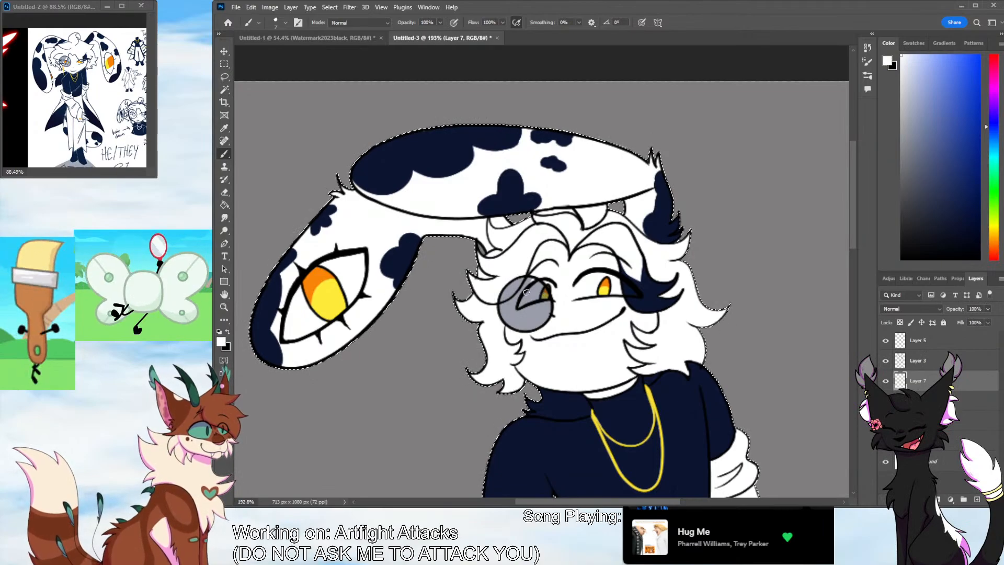
pyautogui.moveTo(924, 381); pyautogui.dragTo(921, 338)
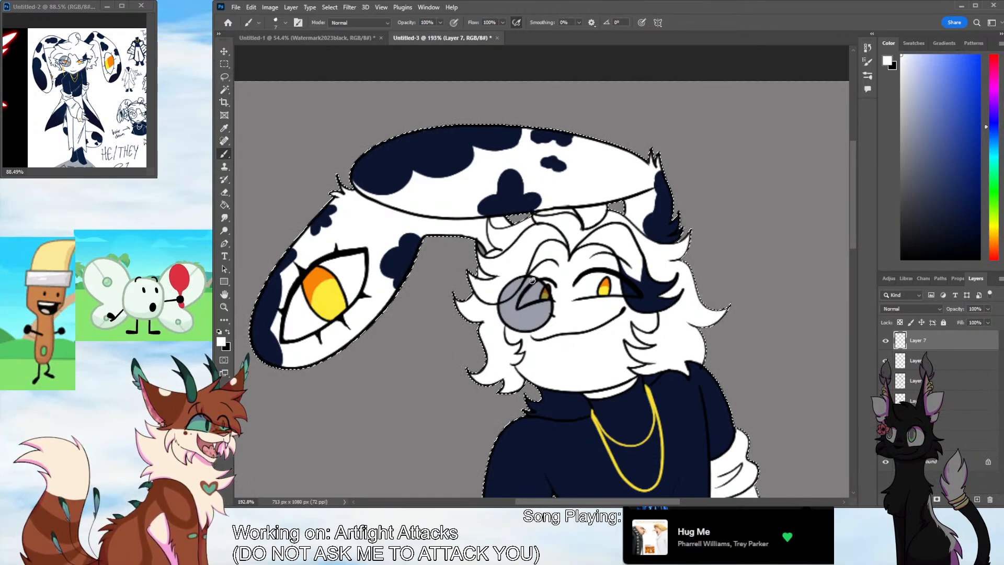
pyautogui.hotkey('ctrl', 'z')
pyautogui.moveTo(534, 280); pyautogui.dragTo(506, 322)
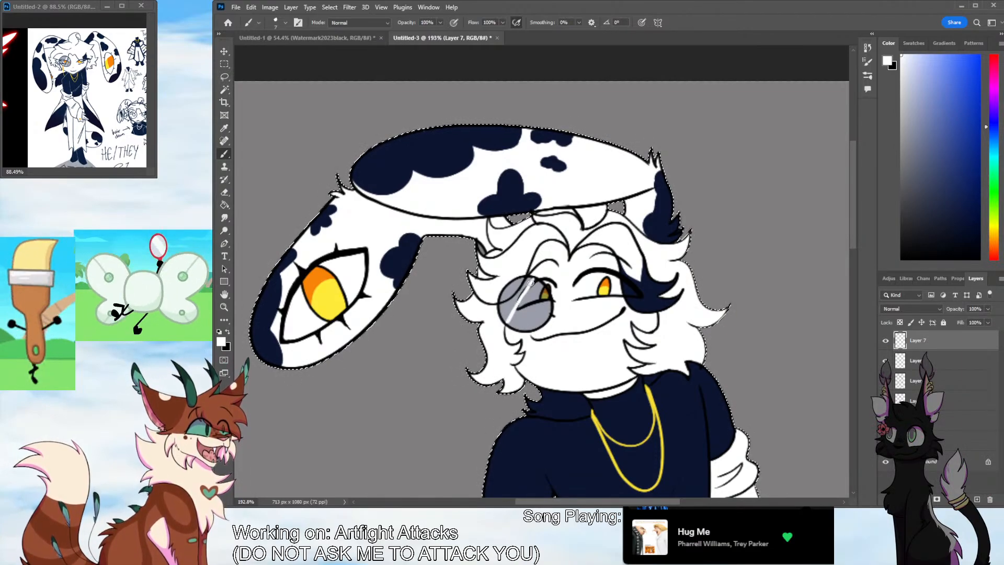
pyautogui.moveTo(533, 280); pyautogui.dragTo(507, 322)
pyautogui.moveTo(540, 285); pyautogui.dragTo(515, 320)
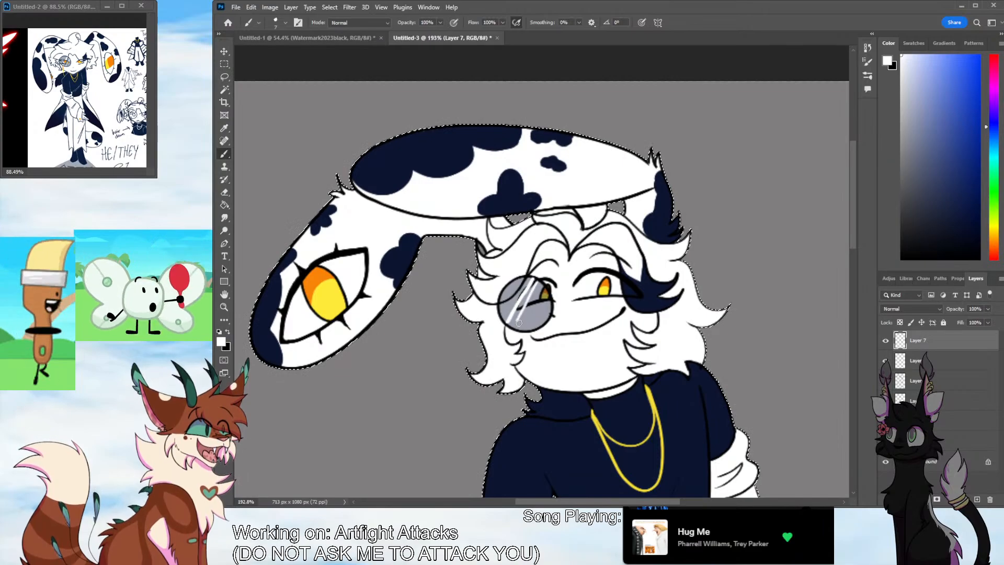
pyautogui.hotkey('ctrl', 'z')
pyautogui.hotkey('ctrl', 'z')
pyautogui.moveTo(537, 283); pyautogui.dragTo(512, 323)
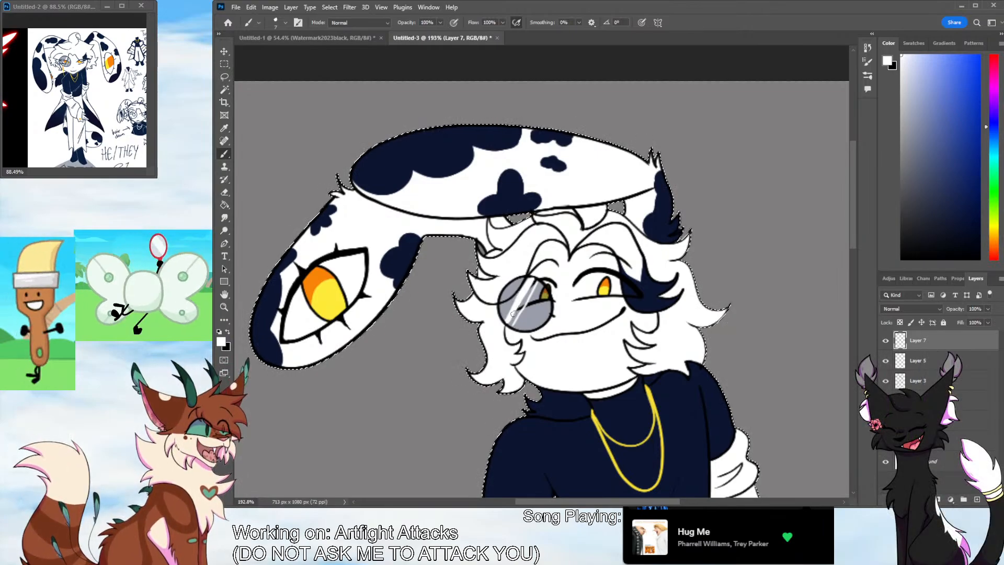
# Set the glare layer's opacity to 57% and check the lens against the upper figure
pyautogui.click(988, 309)
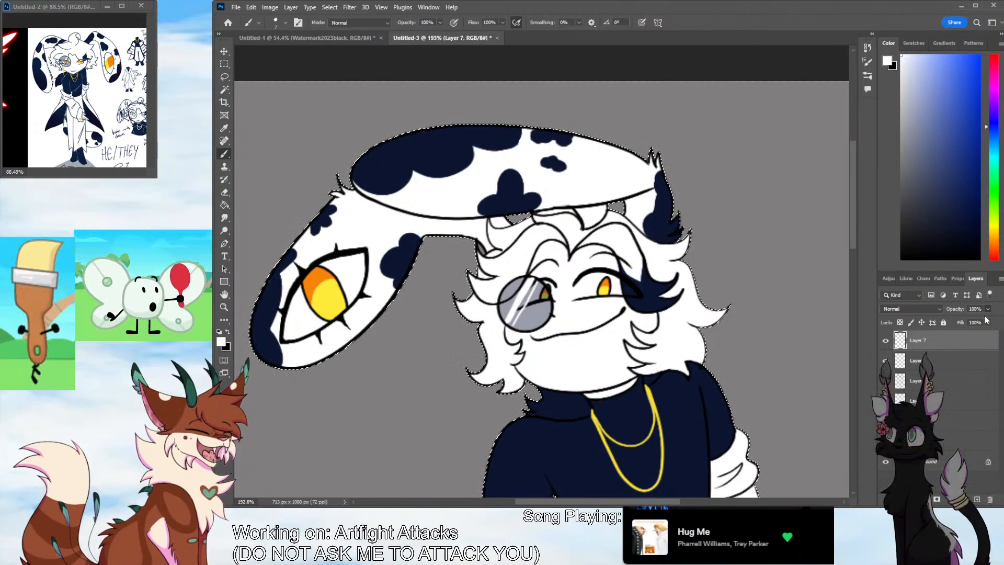
pyautogui.moveTo(989, 320); pyautogui.dragTo(969, 322)
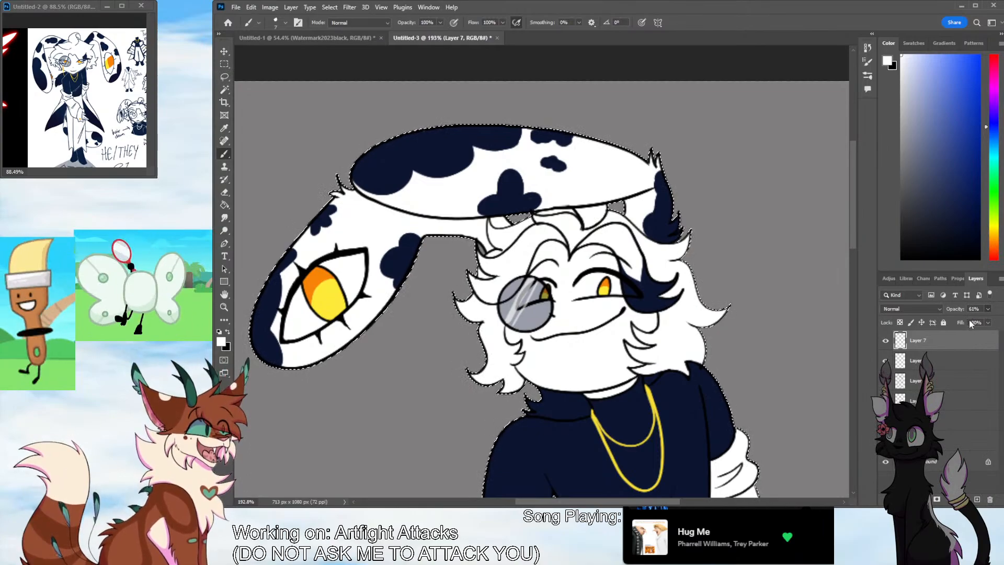
pyautogui.click(224, 307)
pyautogui.moveTo(391, 318); pyautogui.dragTo(360, 348)
pyautogui.moveTo(730, 344); pyautogui.dragTo(693, 348)
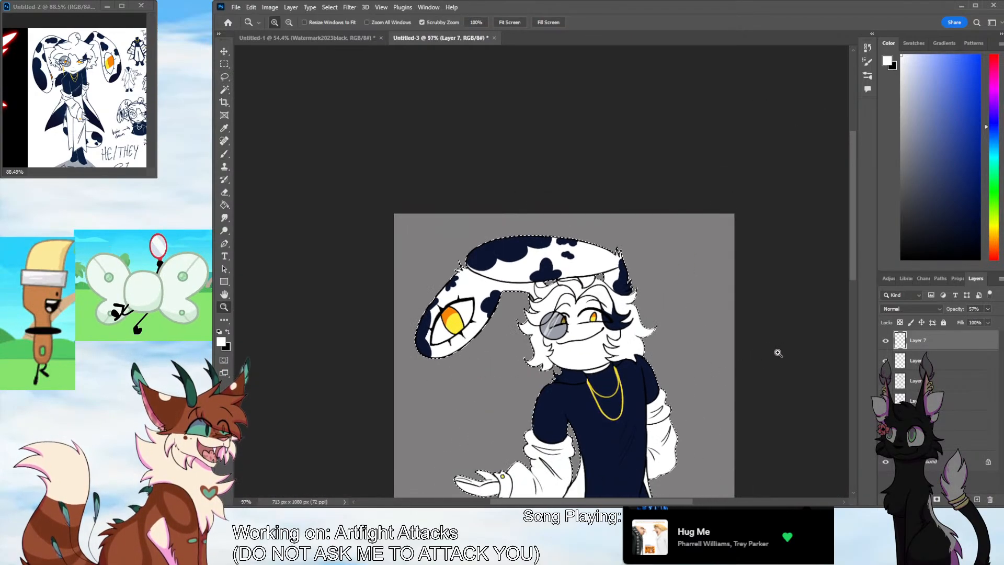
# Sample yellow from the large ear eye and draw a thin beaded chain hanging from the monocle on a new layer
pyautogui.moveTo(555, 358); pyautogui.dragTo(607, 357)
pyautogui.moveTo(541, 339); pyautogui.dragTo(563, 339)
pyautogui.click(224, 128)
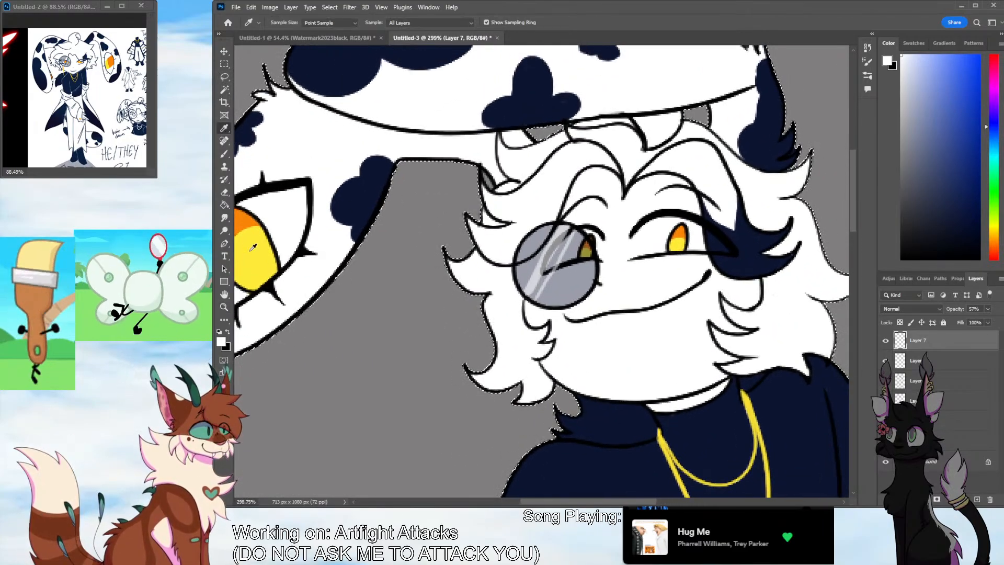
pyautogui.click(254, 258)
pyautogui.click(224, 154)
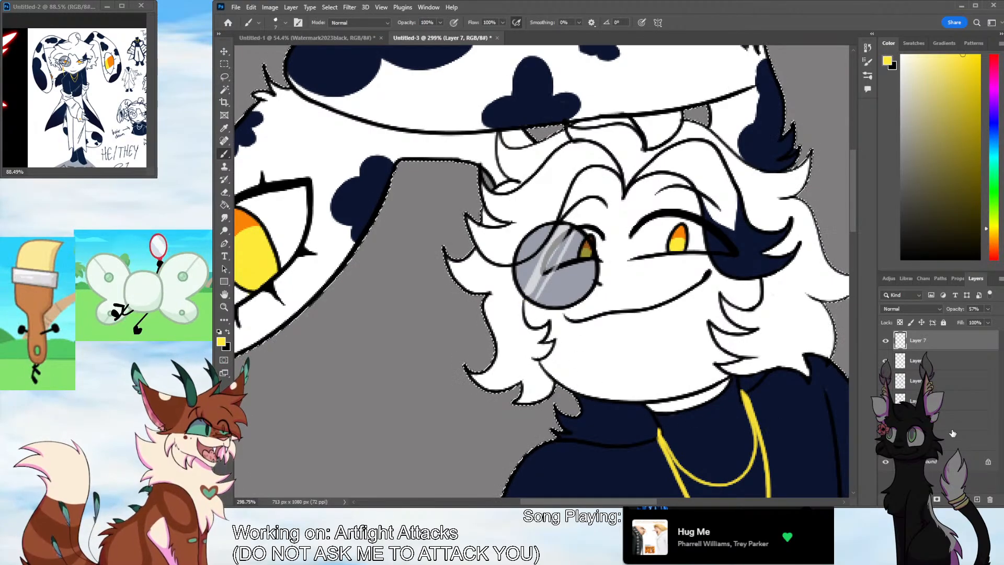
pyautogui.click(976, 499)
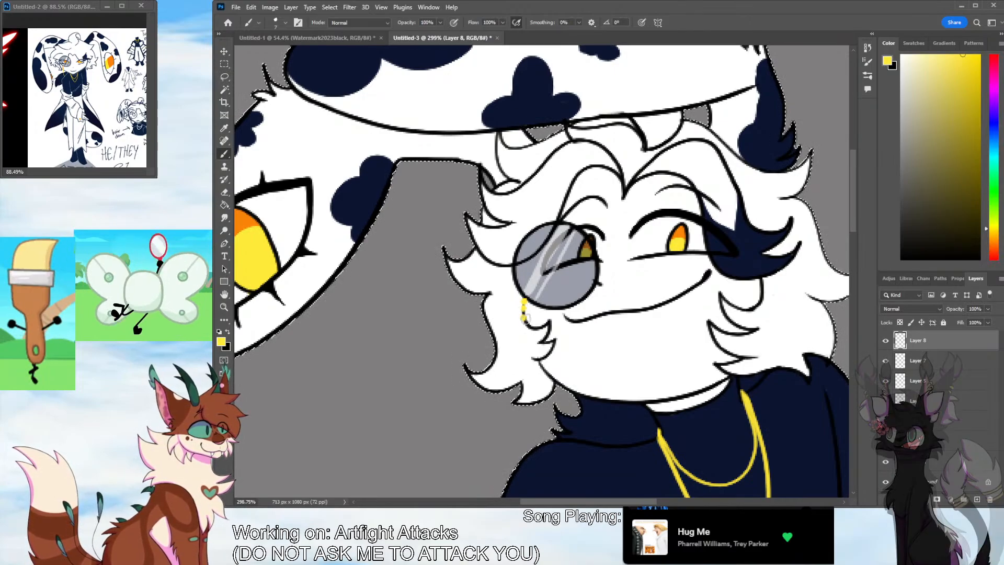
pyautogui.click(523, 311)
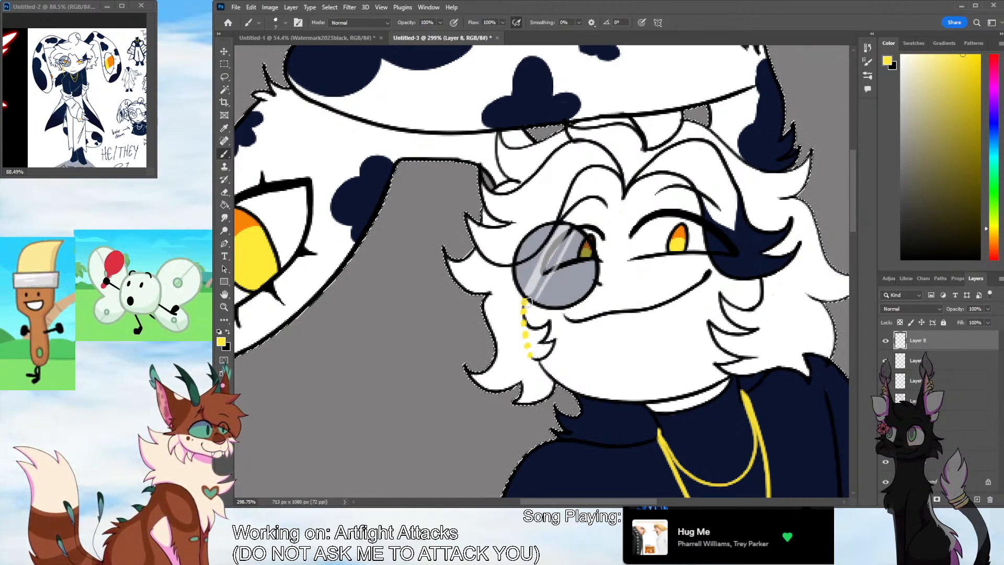
pyautogui.moveTo(524, 305); pyautogui.dragTo(530, 375)
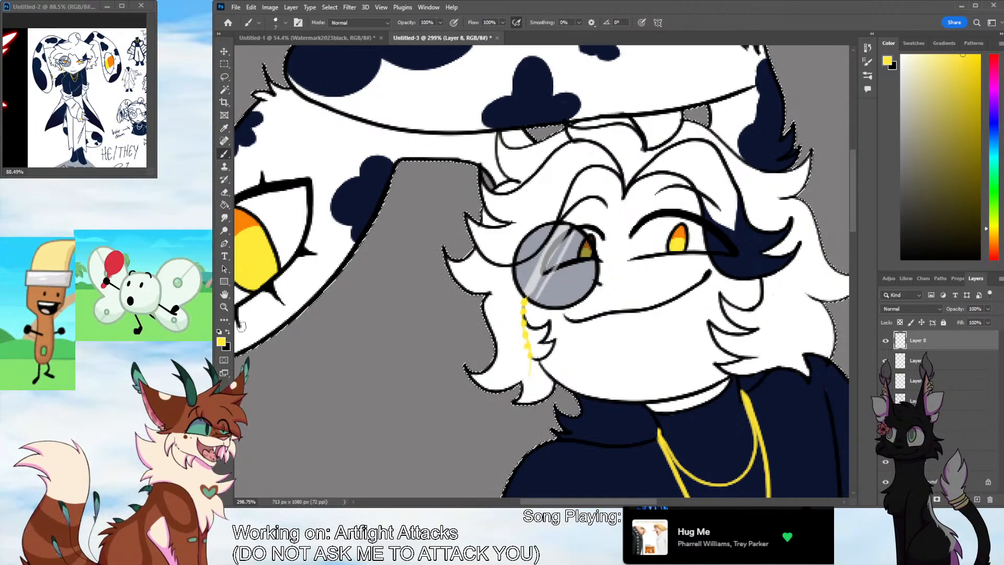
# Check the whole figure and add a new layer directly above the flat colours
pyautogui.press('z')
pyautogui.moveTo(613, 345); pyautogui.dragTo(558, 405)
pyautogui.moveTo(673, 388); pyautogui.dragTo(646, 391)
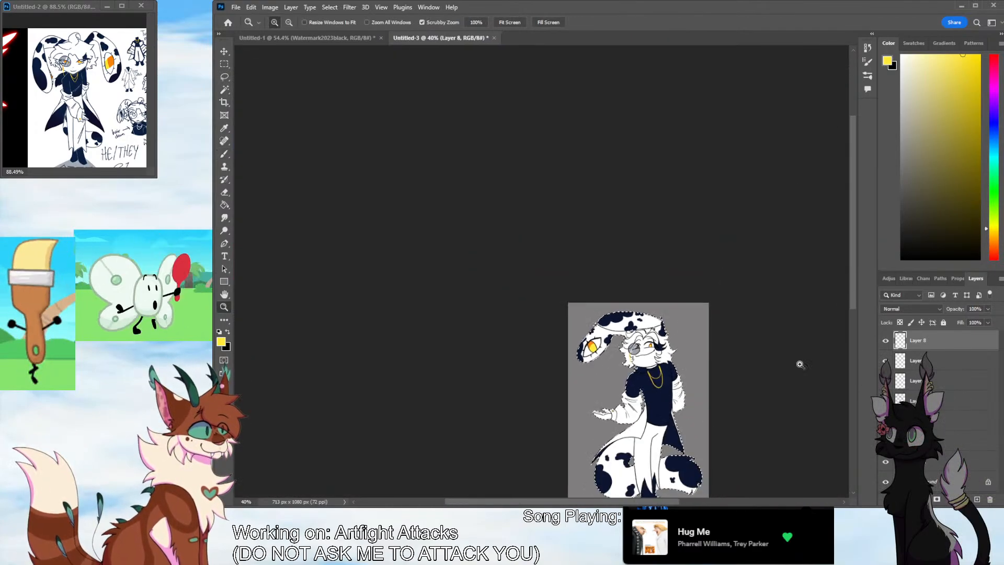
pyautogui.moveTo(852, 300); pyautogui.dragTo(853, 327)
pyautogui.moveTo(670, 502); pyautogui.dragTo(697, 502)
pyautogui.moveTo(613, 436); pyautogui.dragTo(632, 434)
pyautogui.click(925, 440)
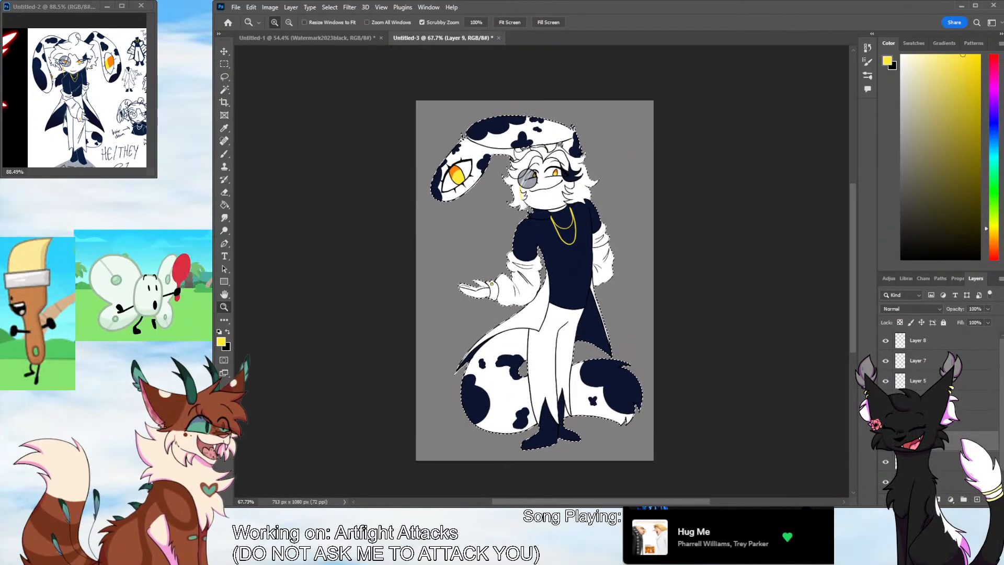
pyautogui.click(976, 499)
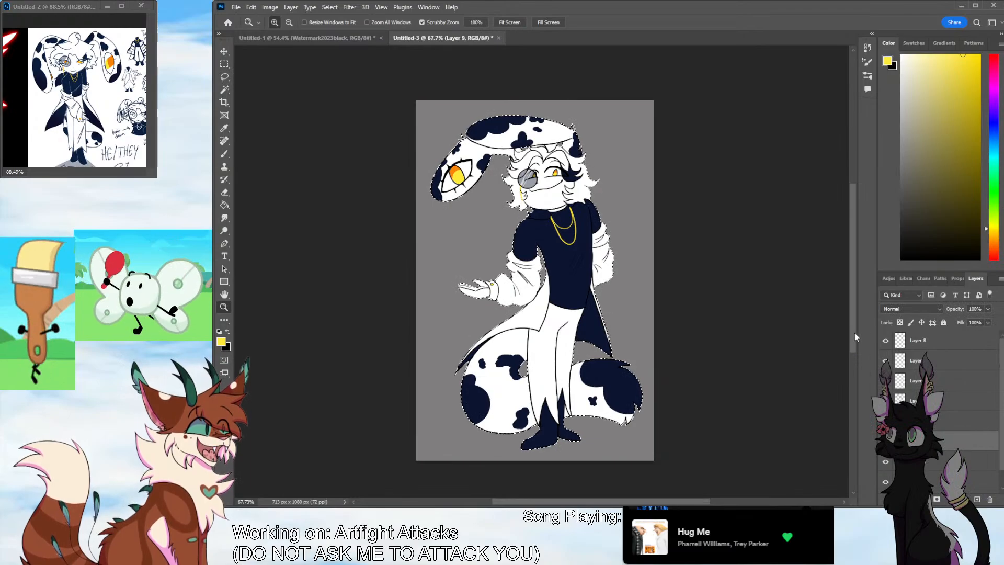
pyautogui.moveTo(854, 337); pyautogui.dragTo(857, 328)
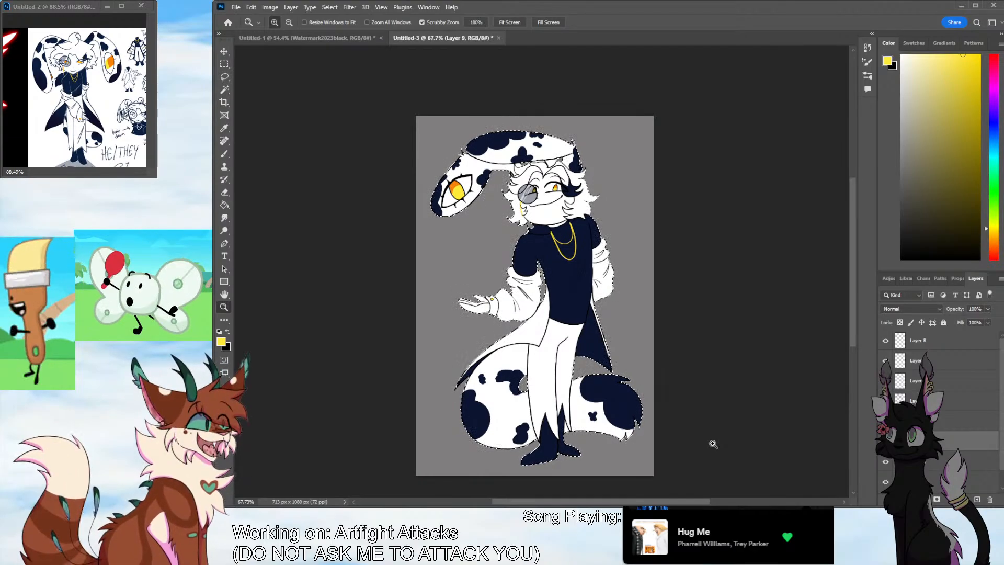
pyautogui.scroll(3, 640, 449)
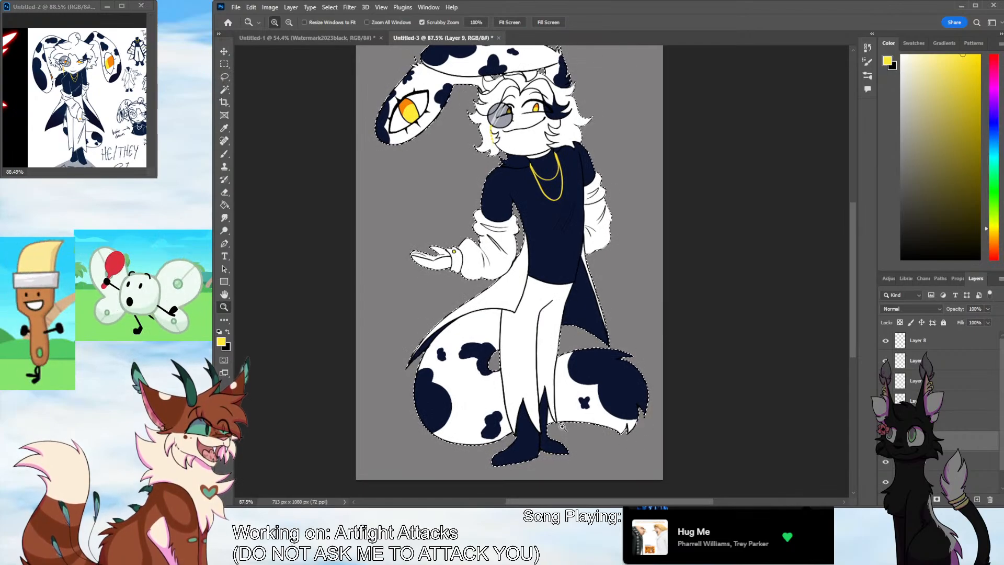
pyautogui.scroll(3, 625, 285)
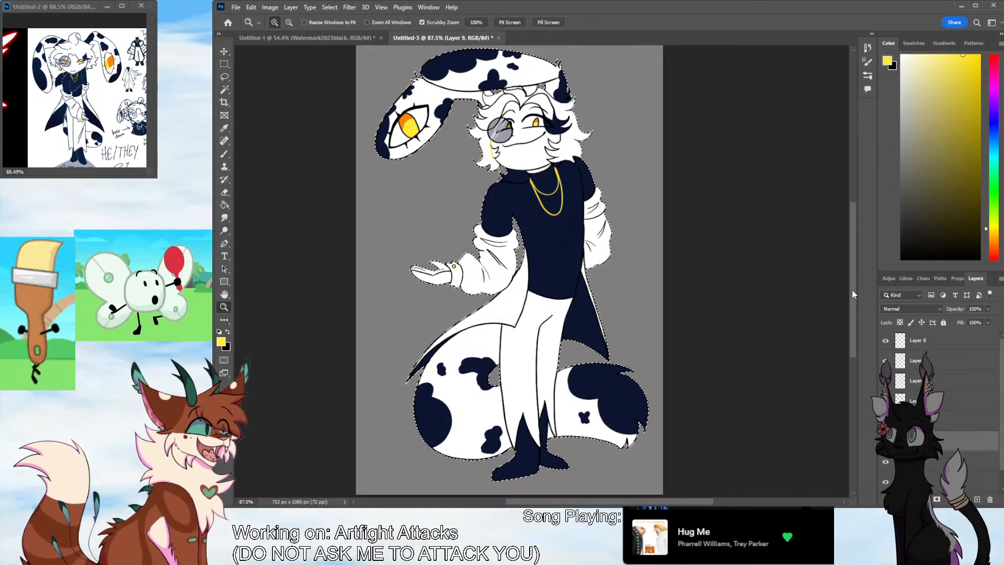
pyautogui.moveTo(607, 299); pyautogui.dragTo(711, 271)
pyautogui.moveTo(855, 264); pyautogui.dragTo(855, 245)
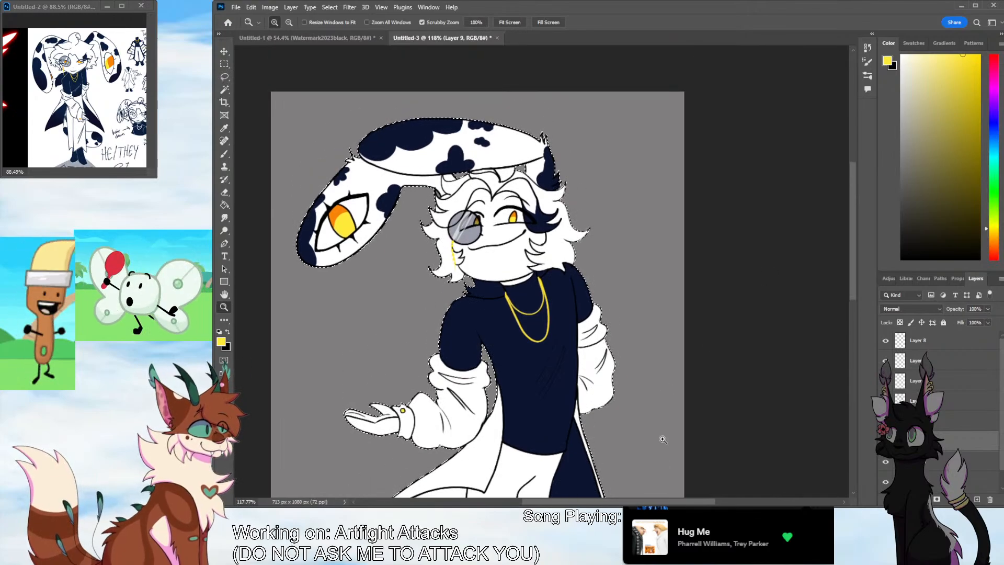
pyautogui.moveTo(659, 502); pyautogui.dragTo(634, 503)
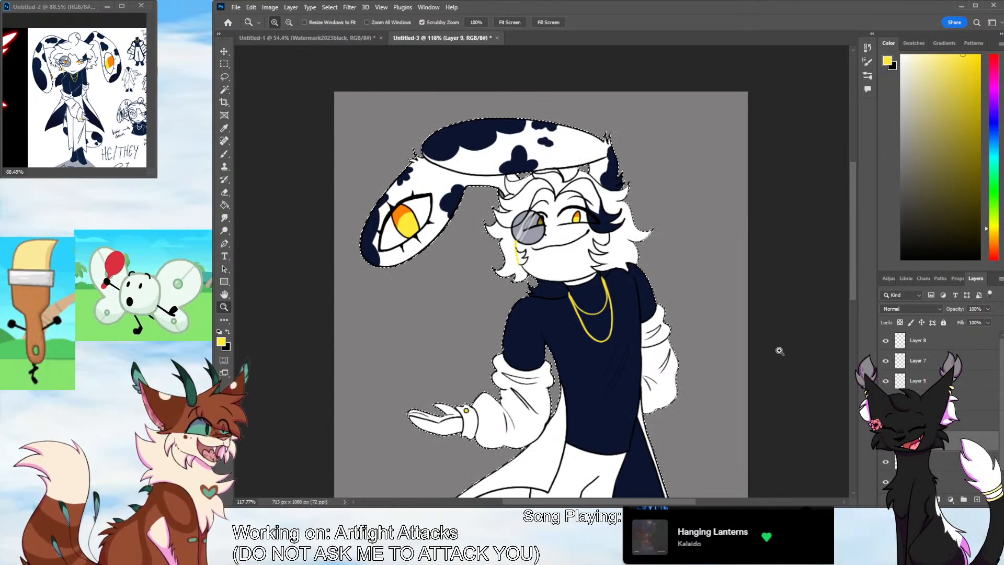
# Choose a dark blue-violet as the foreground colour for the brush
pyautogui.click(994, 105)
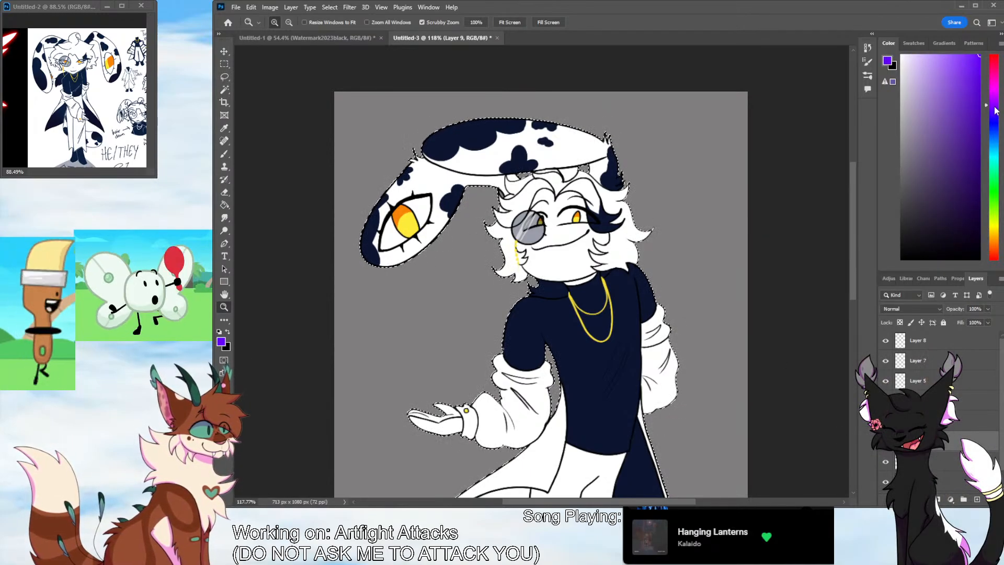
pyautogui.click(979, 114)
pyautogui.press('s')
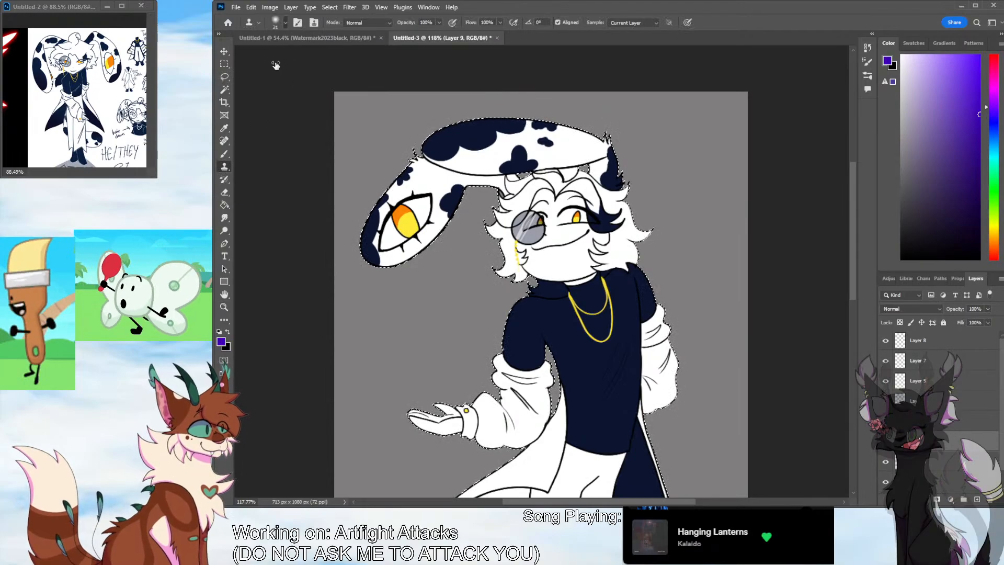
pyautogui.press('b')
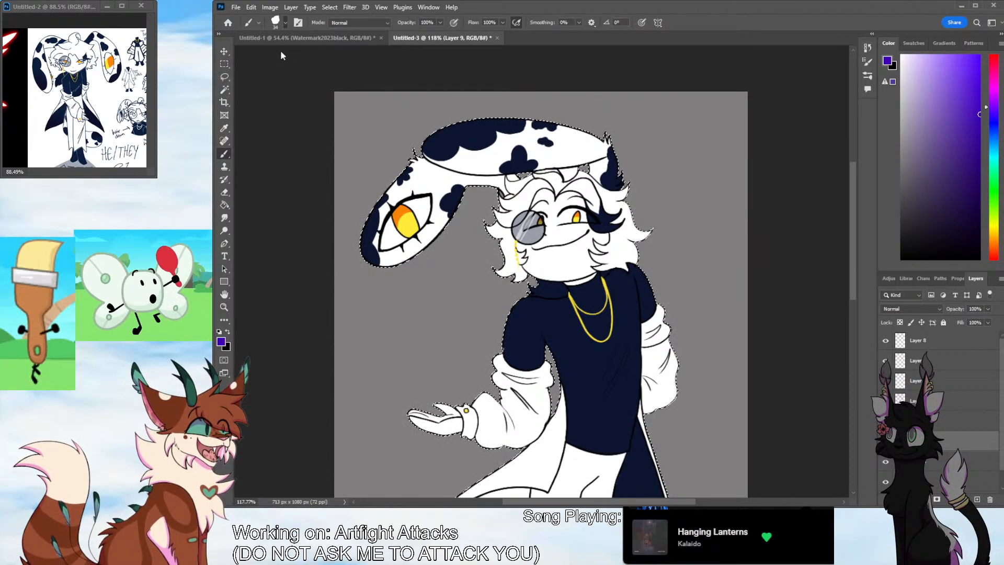
# Enlarge the brush and paint a violet shadow stroke along the underside of the coat's flared front flap
pyautogui.press('z')
pyautogui.moveTo(672, 328); pyautogui.dragTo(619, 329)
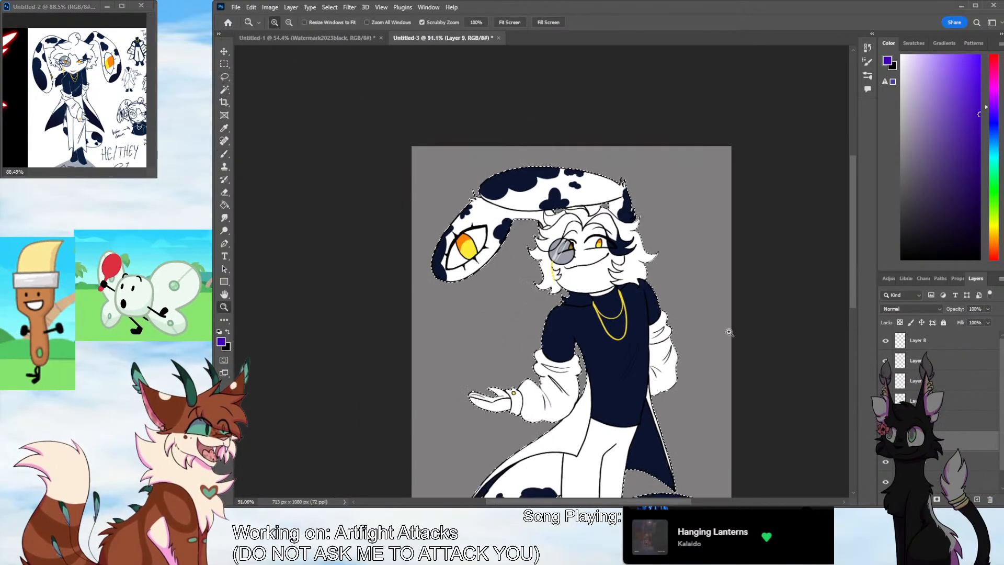
pyautogui.moveTo(852, 306); pyautogui.dragTo(853, 334)
pyautogui.moveTo(742, 356); pyautogui.dragTo(707, 400)
pyautogui.moveTo(682, 502); pyautogui.dragTo(696, 502)
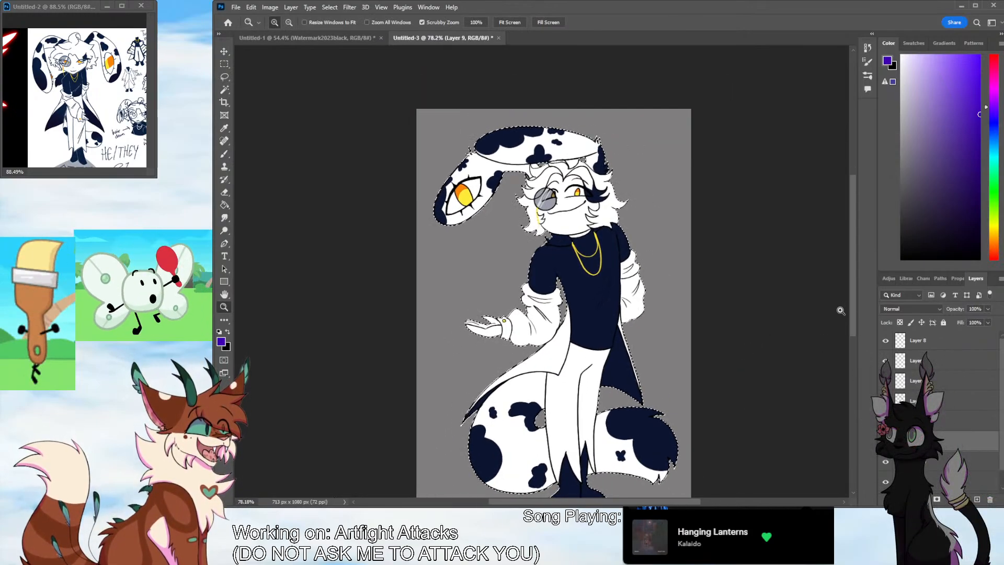
pyautogui.moveTo(851, 297); pyautogui.dragTo(851, 315)
pyautogui.click(228, 156)
pyautogui.press(']')
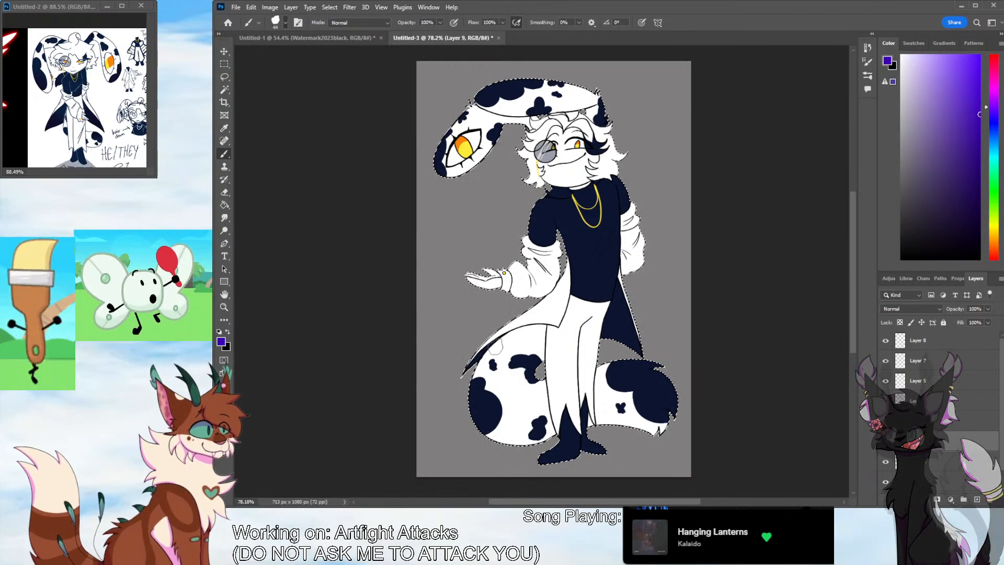
pyautogui.moveTo(466, 372); pyautogui.dragTo(539, 329)
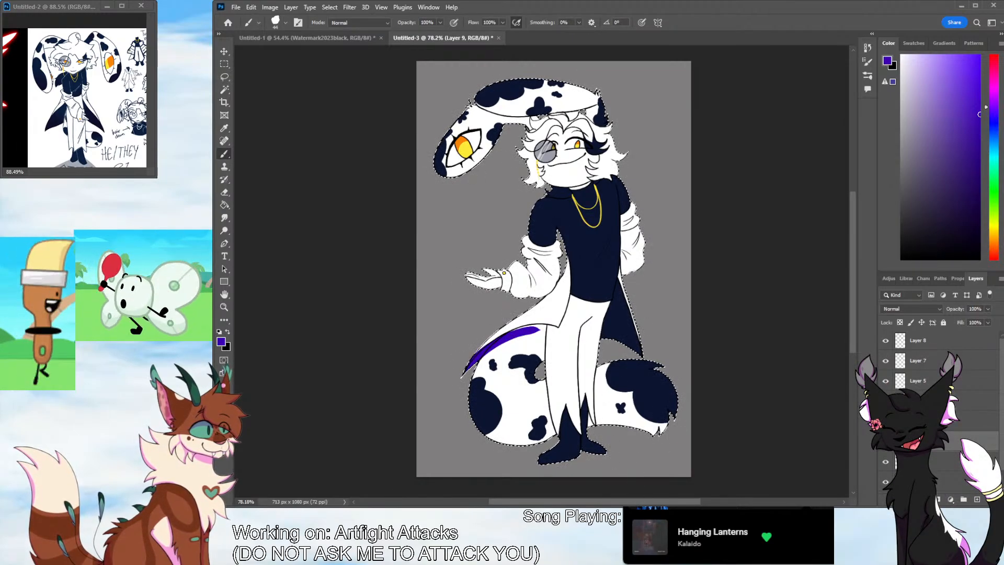
# Thicken the violet shadow under the coat flap and extend it along the hem to the trousers
pyautogui.hotkey('ctrl', 'd')
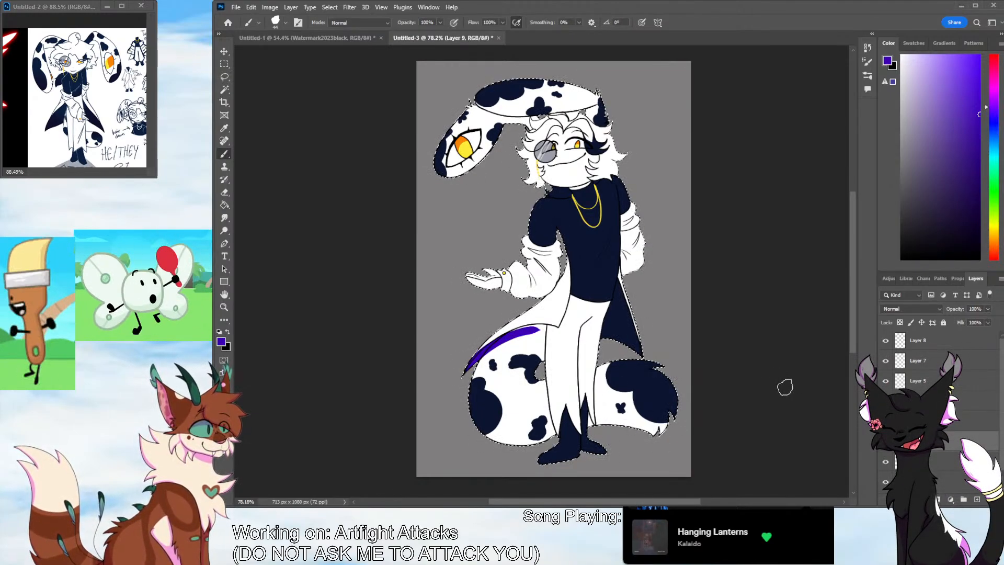
pyautogui.keyDown('ctrl'); pyautogui.click(899, 462); pyautogui.keyUp('ctrl')
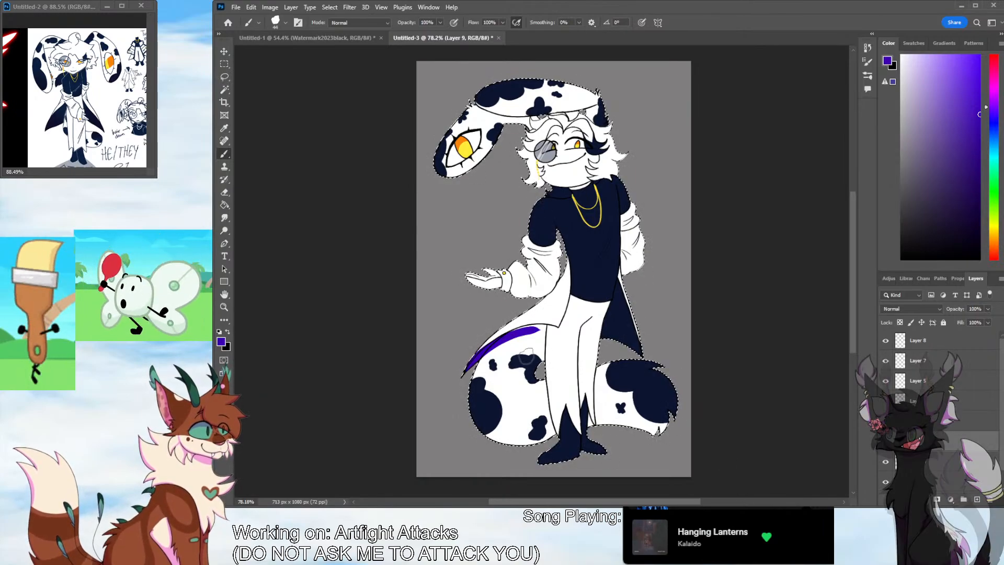
pyautogui.moveTo(504, 332); pyautogui.dragTo(545, 326)
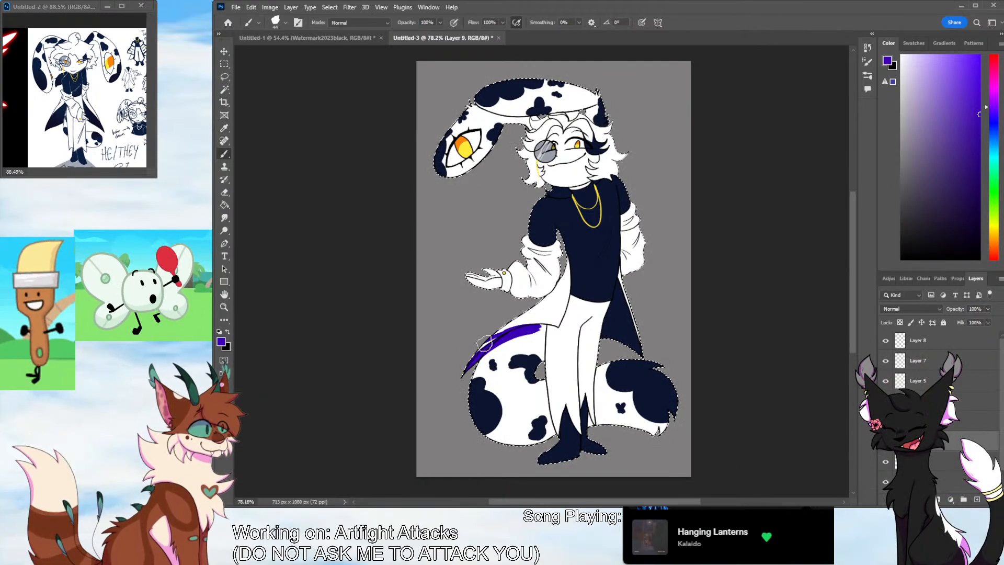
pyautogui.moveTo(480, 348)
pyautogui.mouseDown()
pyautogui.moveTo(559, 325)
pyautogui.moveTo(520, 326)
pyautogui.moveTo(502, 345)
pyautogui.moveTo(533, 329)
pyautogui.mouseUp()
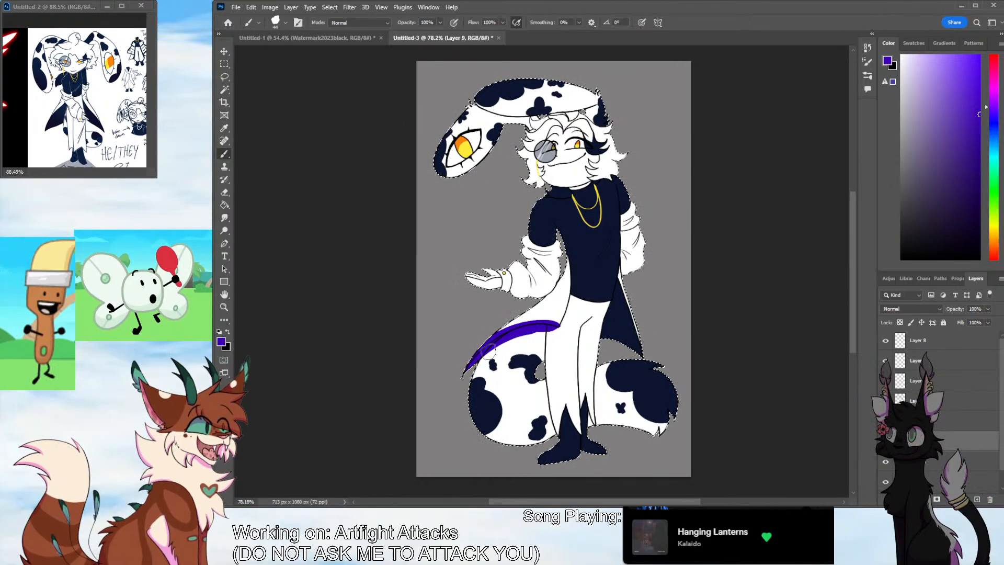
pyautogui.hotkey('ctrl', 'z')
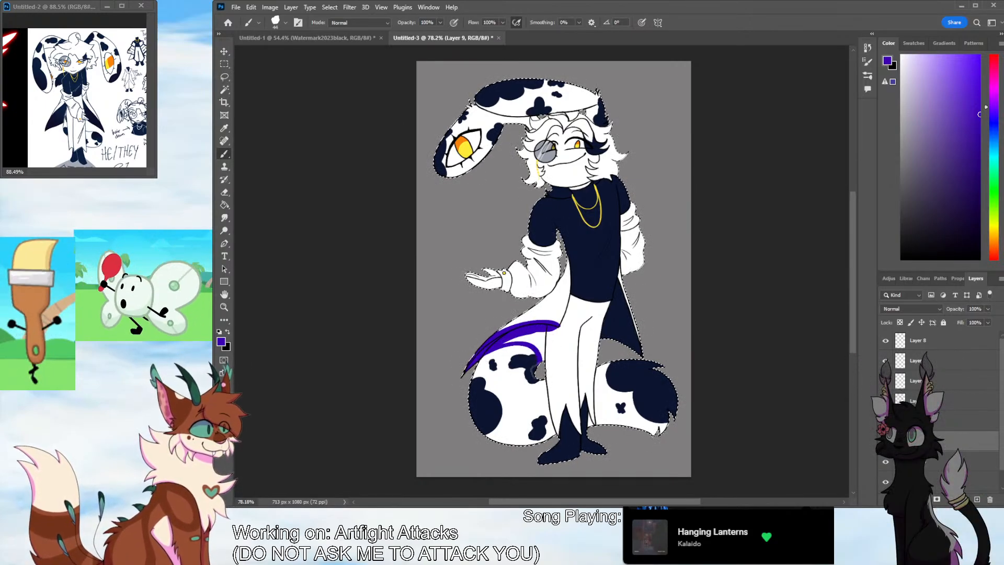
# Shade the curled part of the tail in violet beneath the coat and along its outer and lower edges
pyautogui.moveTo(543, 327); pyautogui.dragTo(510, 438)
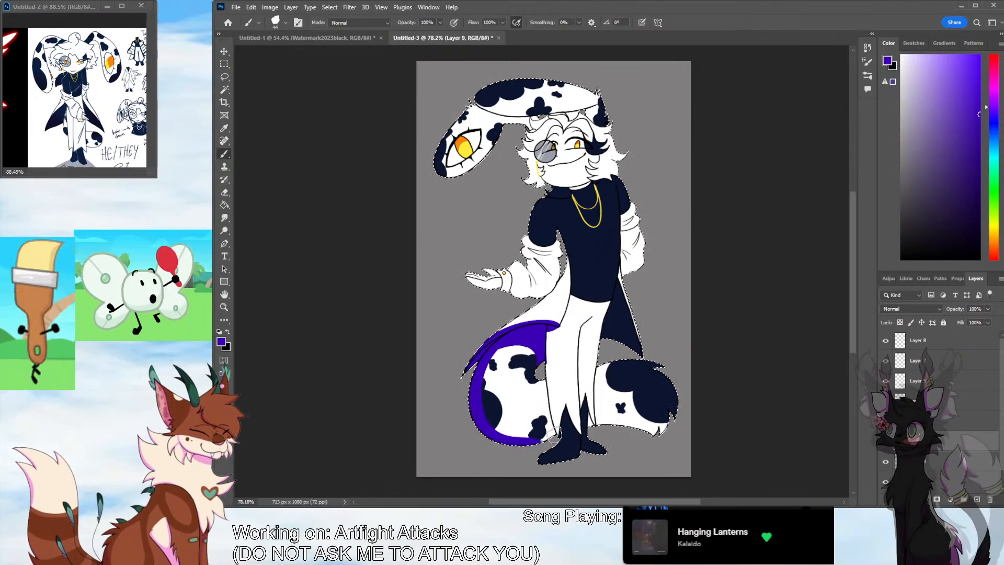
pyautogui.moveTo(477, 403)
pyautogui.mouseDown()
pyautogui.moveTo(555, 434)
pyautogui.moveTo(511, 438)
pyautogui.moveTo(539, 434)
pyautogui.mouseUp()
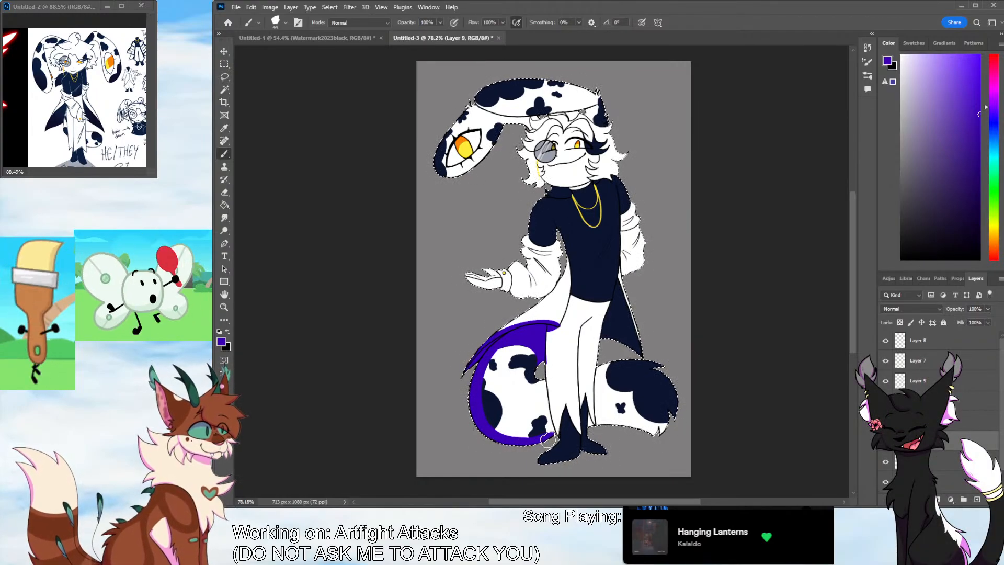
pyautogui.moveTo(547, 441); pyautogui.dragTo(552, 438)
# Paint violet shading down the trouser legs and boots and along the underside and tip of the tail
pyautogui.moveTo(551, 331)
pyautogui.mouseDown()
pyautogui.moveTo(564, 441)
pyautogui.moveTo(559, 422)
pyautogui.moveTo(555, 444)
pyautogui.mouseUp()
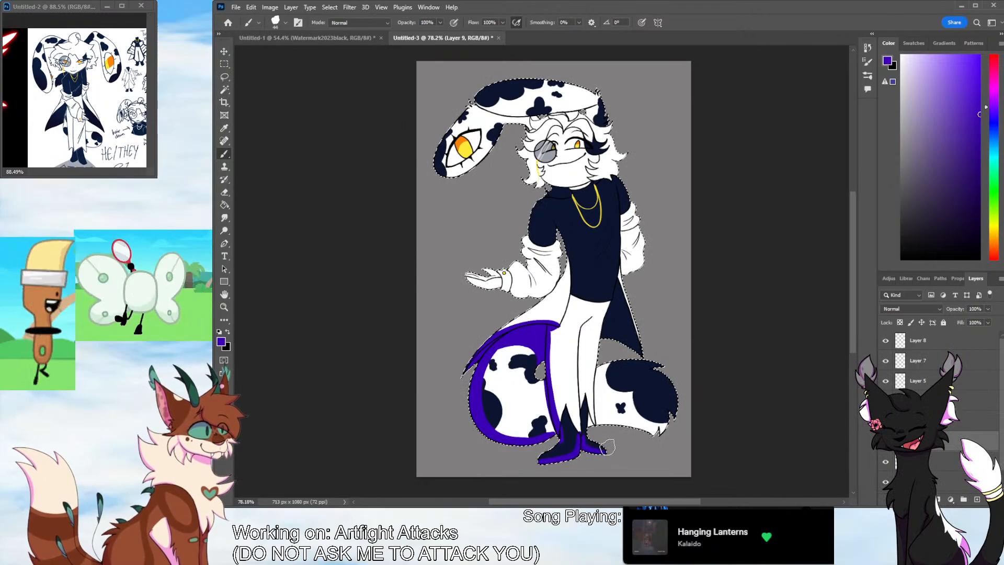
pyautogui.moveTo(587, 321); pyautogui.dragTo(579, 380)
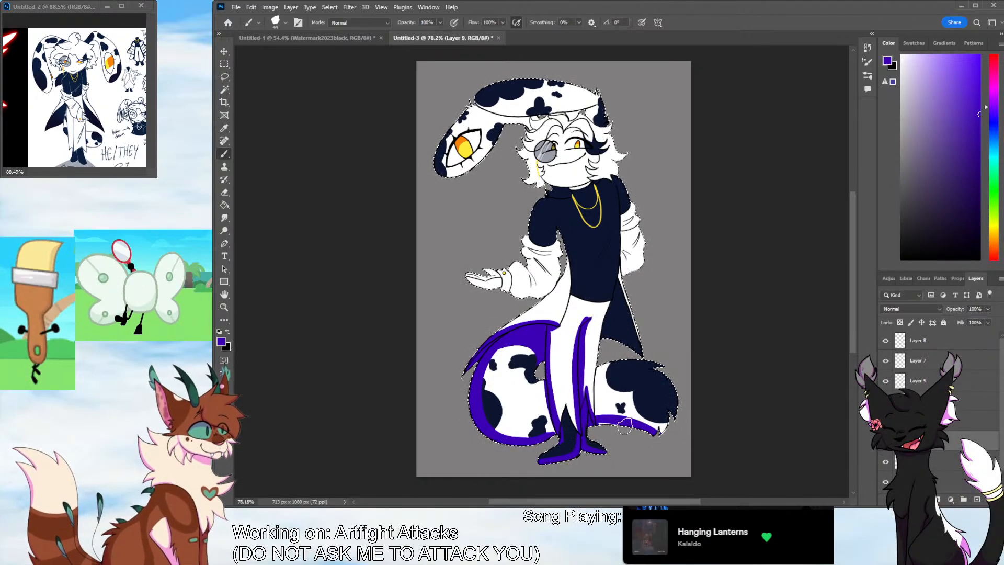
pyautogui.moveTo(668, 407); pyautogui.dragTo(675, 423)
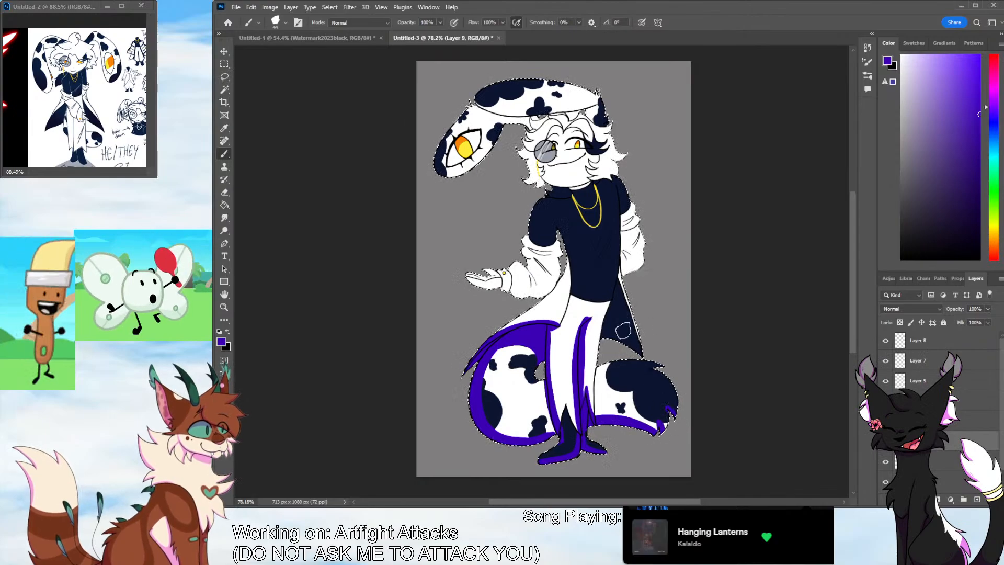
# Shade the coat's inner lining and front edge, the shirt's side and hem, and the outstretched arm's sleeve folds in violet
pyautogui.moveTo(619, 282); pyautogui.dragTo(609, 327)
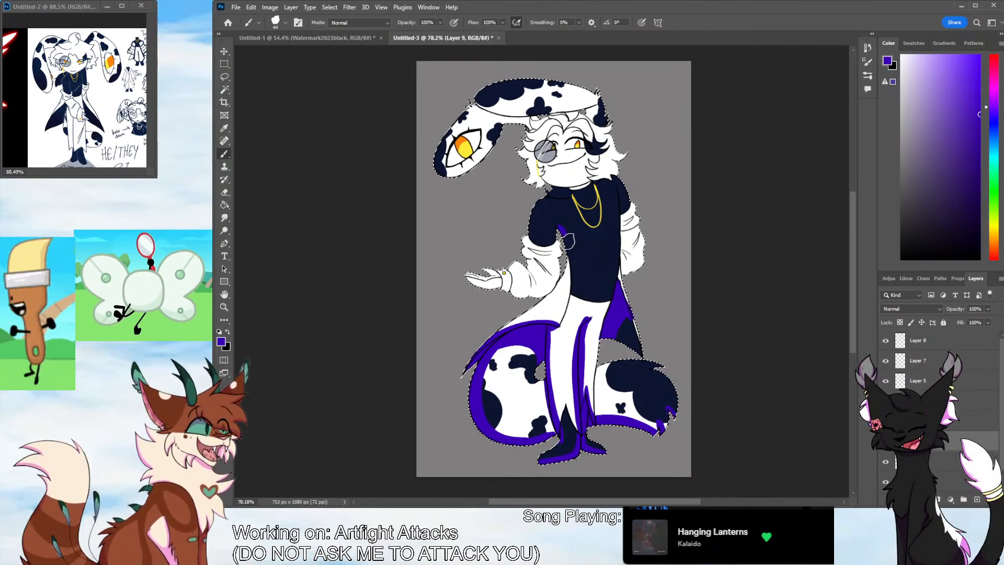
pyautogui.moveTo(558, 226)
pyautogui.mouseDown()
pyautogui.moveTo(577, 291)
pyautogui.moveTo(626, 296)
pyautogui.moveTo(604, 291)
pyautogui.mouseUp()
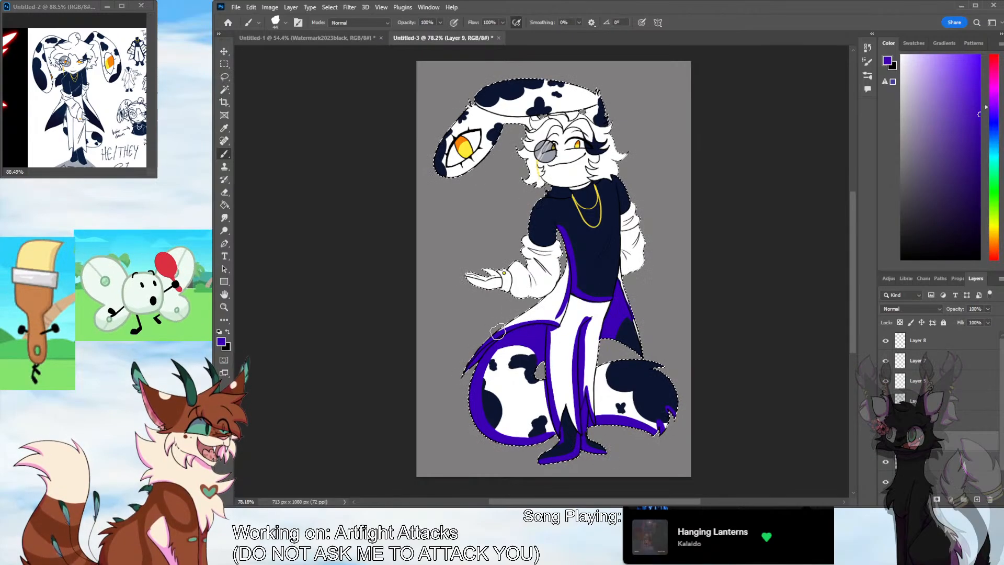
pyautogui.moveTo(498, 331); pyautogui.dragTo(553, 319)
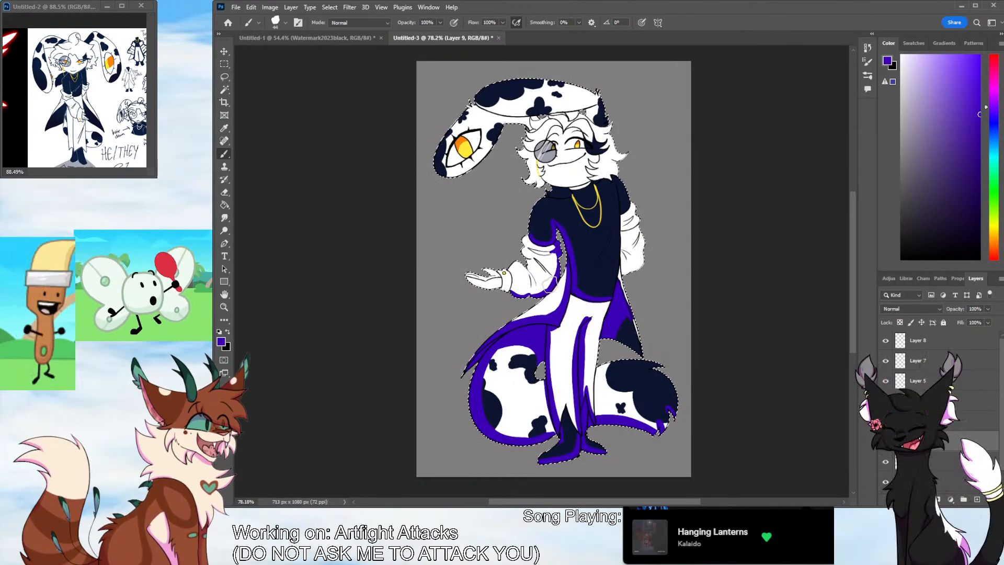
pyautogui.moveTo(528, 274); pyautogui.dragTo(538, 299)
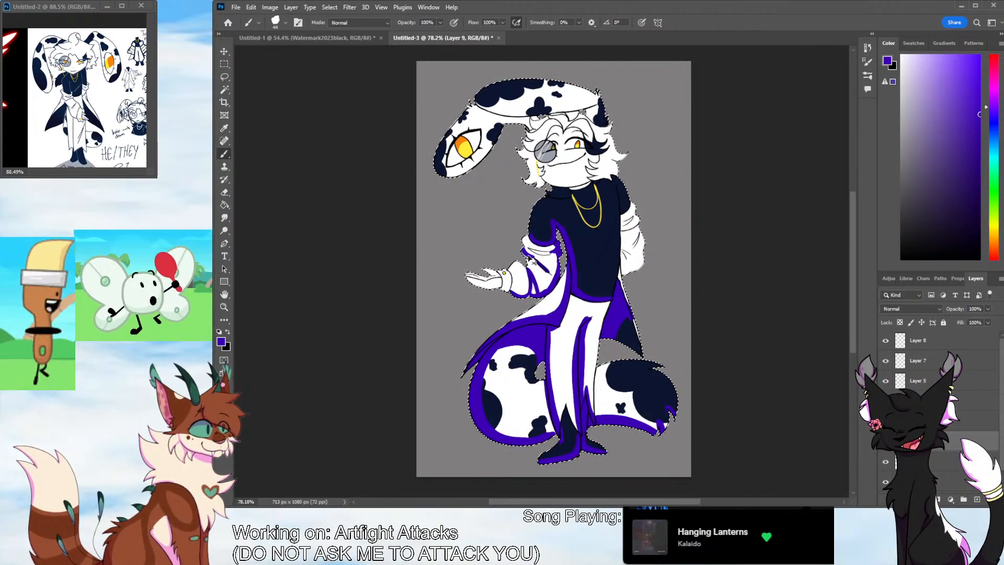
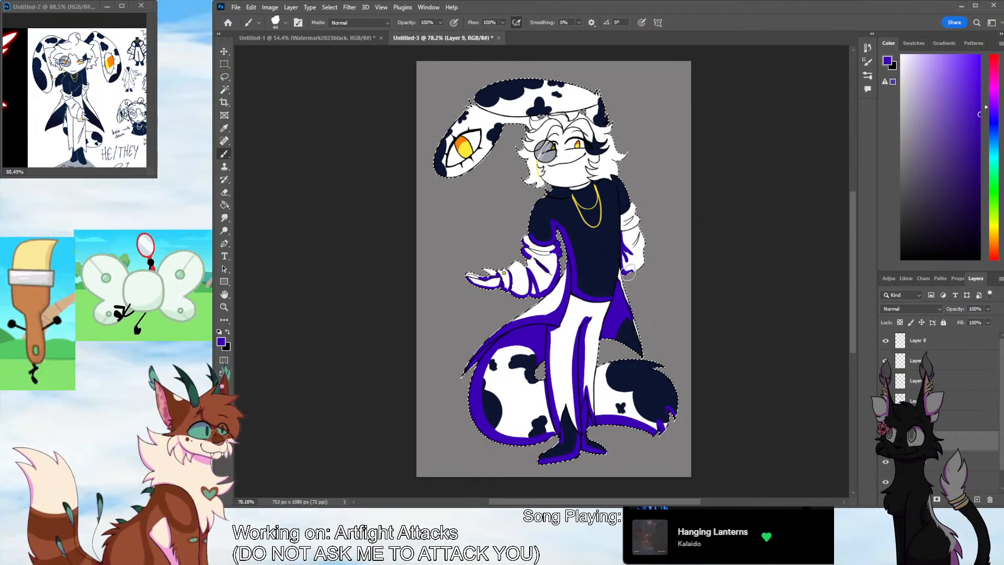
# Paint purple shading along the character's far sleeve, the underside of the folded ear, the hair strands, face and neck
pyautogui.moveTo(629, 272); pyautogui.dragTo(645, 244)
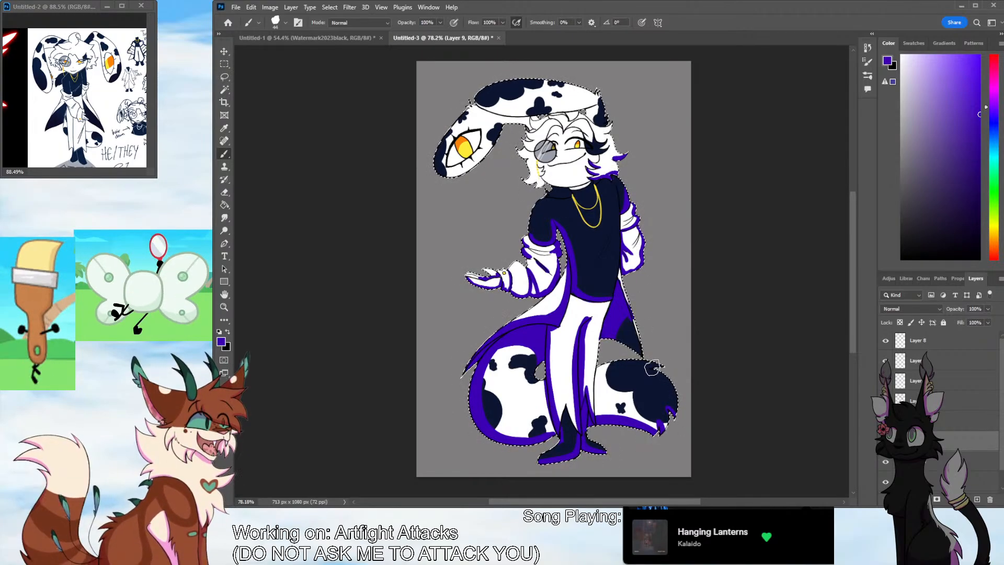
pyautogui.moveTo(854, 321); pyautogui.dragTo(850, 260)
pyautogui.press('z')
pyautogui.moveTo(521, 345); pyautogui.dragTo(546, 345)
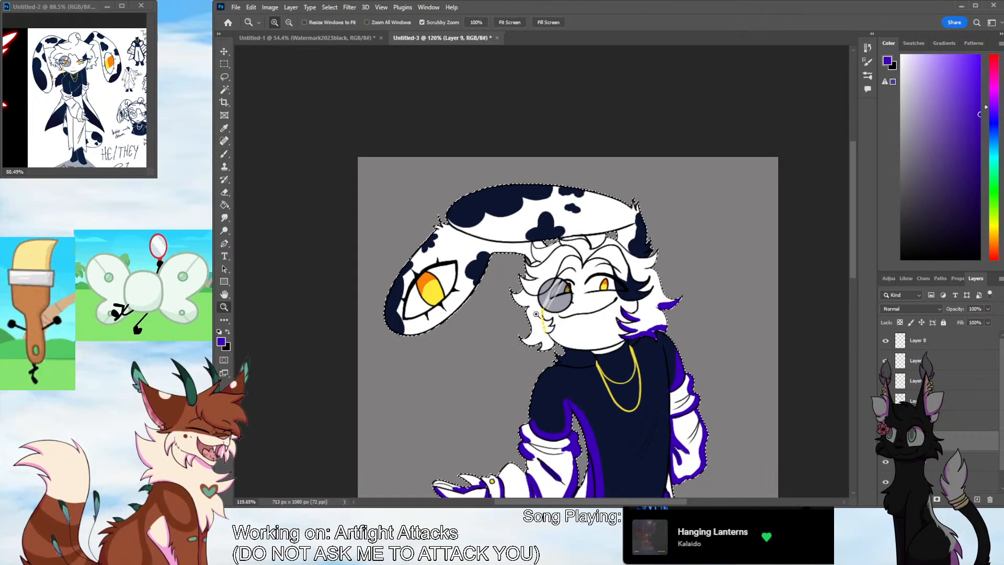
pyautogui.press('b')
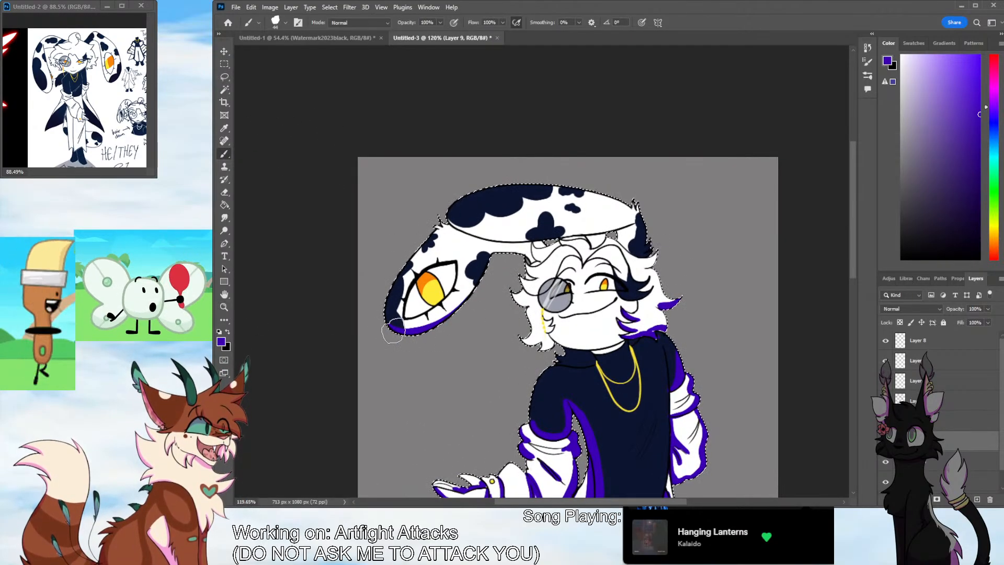
pyautogui.moveTo(394, 331)
pyautogui.mouseDown()
pyautogui.moveTo(495, 247)
pyautogui.moveTo(433, 327)
pyautogui.moveTo(480, 259)
pyautogui.moveTo(478, 269)
pyautogui.moveTo(518, 257)
pyautogui.moveTo(513, 251)
pyautogui.moveTo(534, 259)
pyautogui.moveTo(486, 249)
pyautogui.moveTo(461, 292)
pyautogui.moveTo(380, 338)
pyautogui.moveTo(388, 321)
pyautogui.moveTo(422, 328)
pyautogui.moveTo(438, 313)
pyautogui.mouseUp()
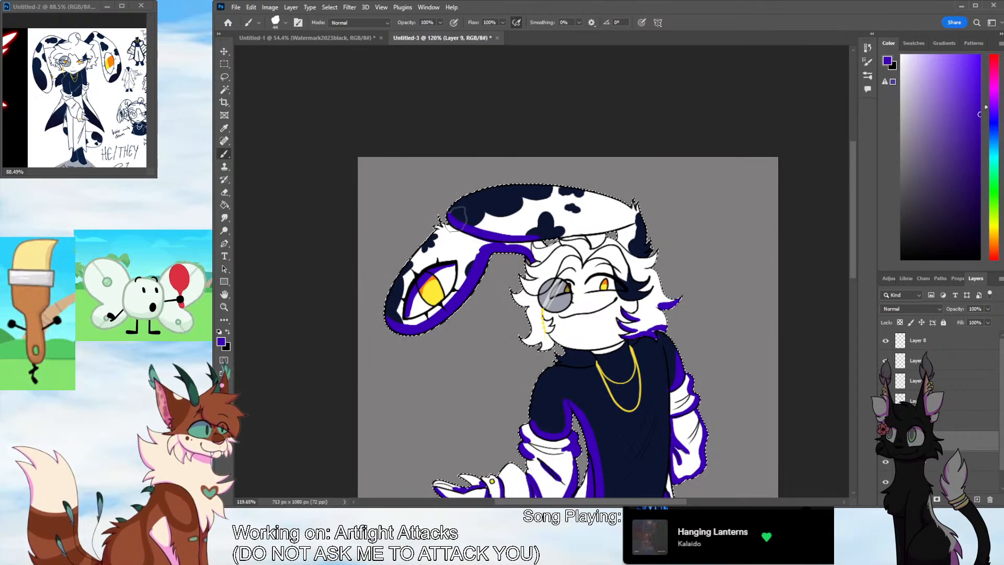
pyautogui.moveTo(457, 218)
pyautogui.mouseDown()
pyautogui.moveTo(516, 233)
pyautogui.moveTo(587, 230)
pyautogui.moveTo(542, 235)
pyautogui.moveTo(633, 226)
pyautogui.mouseUp()
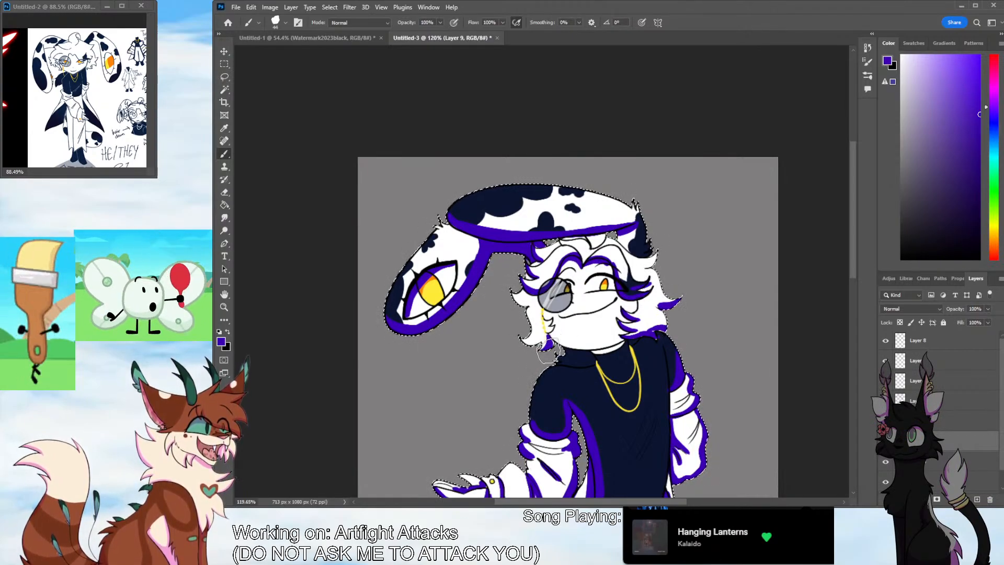
pyautogui.hotkey('ctrl', 'd')
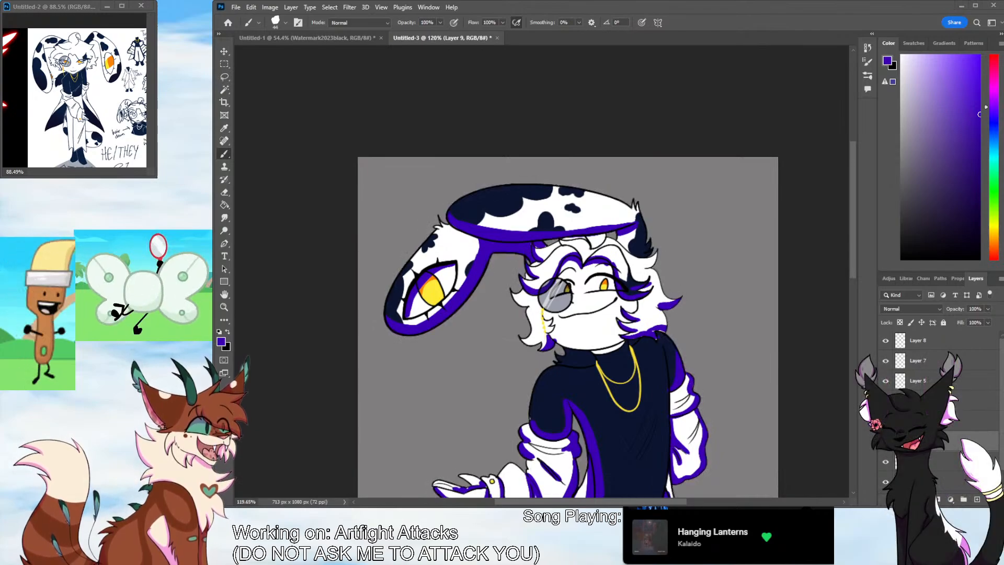
pyautogui.hotkey('ctrl', 'z')
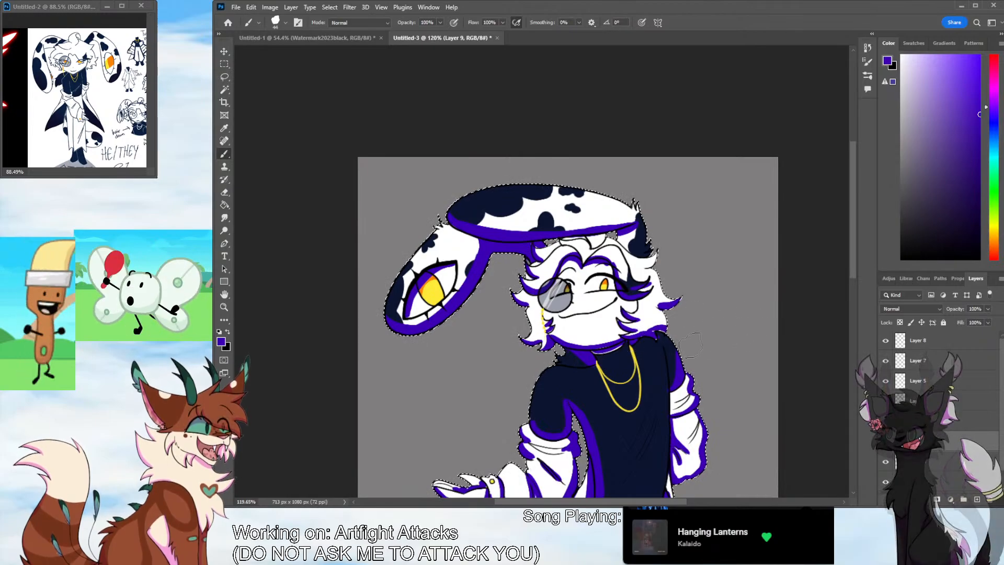
pyautogui.moveTo(855, 244); pyautogui.dragTo(854, 264)
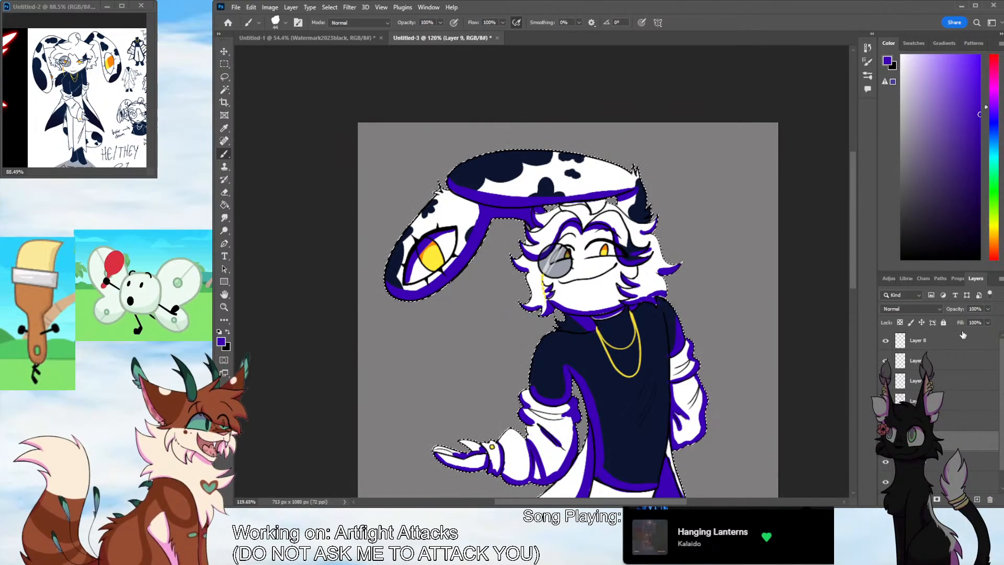
# Set the purple shading layer to Multiply at 68% opacity and blur the shading's edges
pyautogui.scroll(-3, 903, 302)
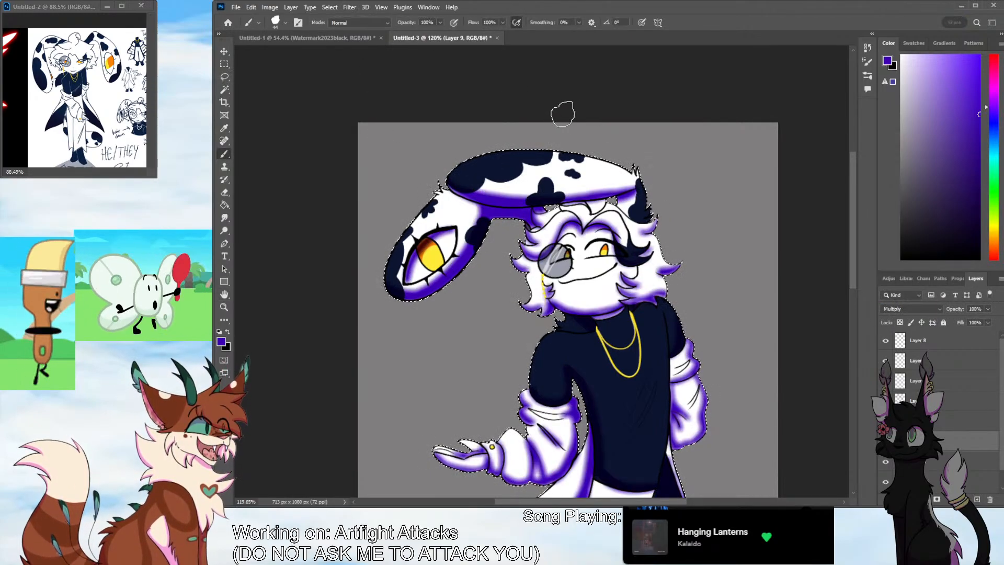
pyautogui.click(481, 164)
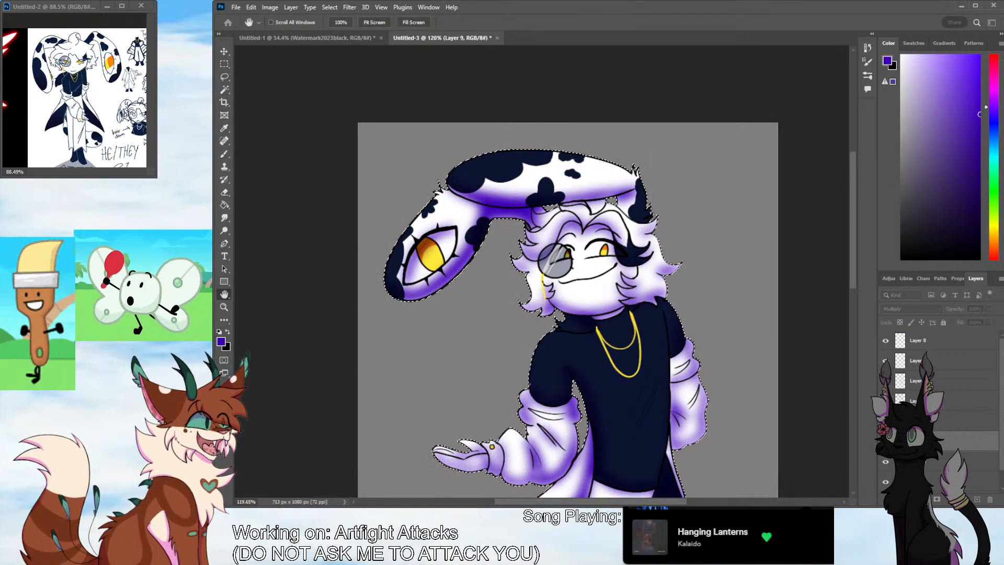
pyautogui.click(248, 207)
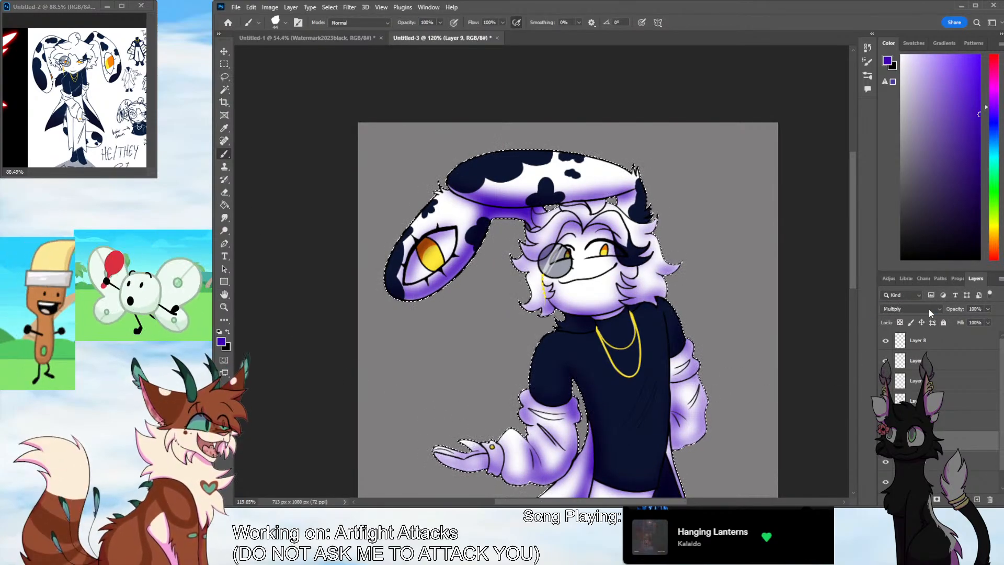
pyautogui.moveTo(977, 318); pyautogui.dragTo(974, 321)
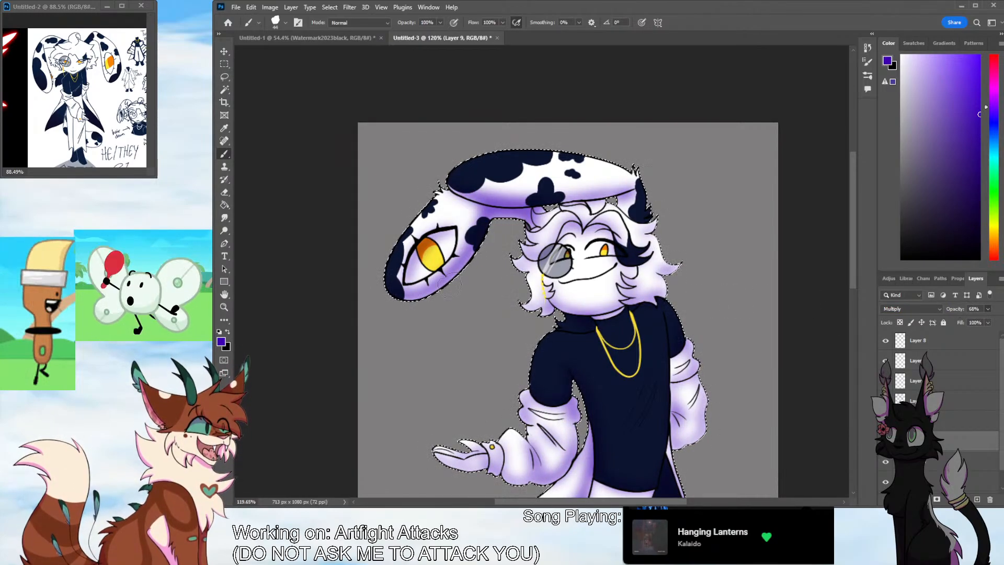
# Create a new layer for the highlights and choose light pink as the foreground colour
pyautogui.press('z')
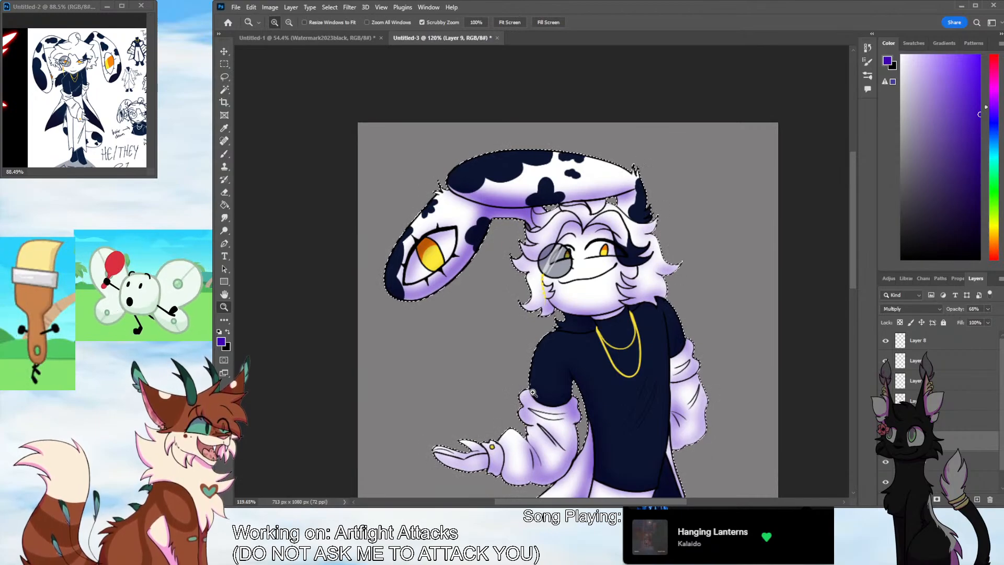
pyautogui.moveTo(703, 375); pyautogui.dragTo(646, 381)
pyautogui.moveTo(661, 502); pyautogui.dragTo(689, 503)
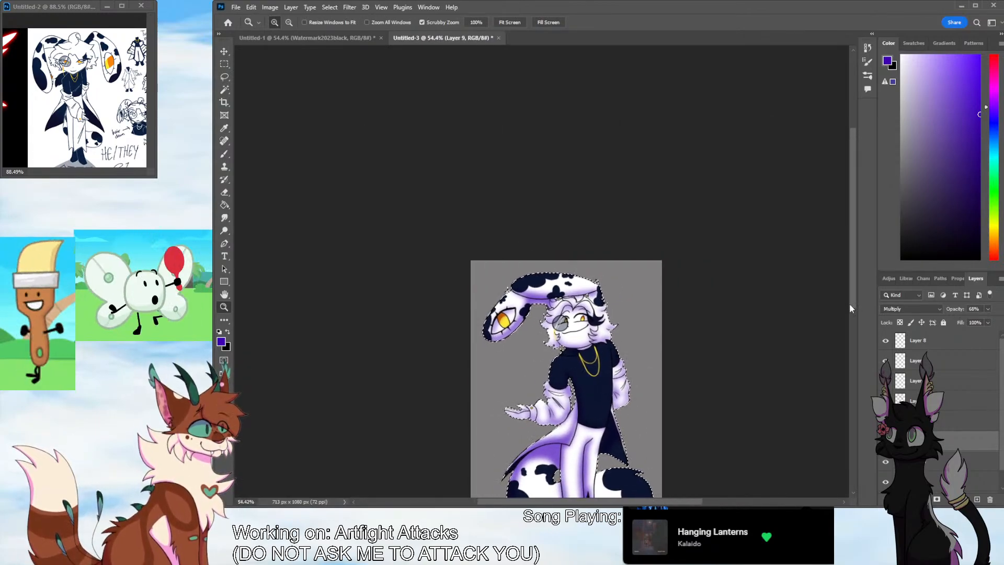
pyautogui.moveTo(853, 308); pyautogui.dragTo(852, 335)
pyautogui.moveTo(636, 378); pyautogui.dragTo(644, 378)
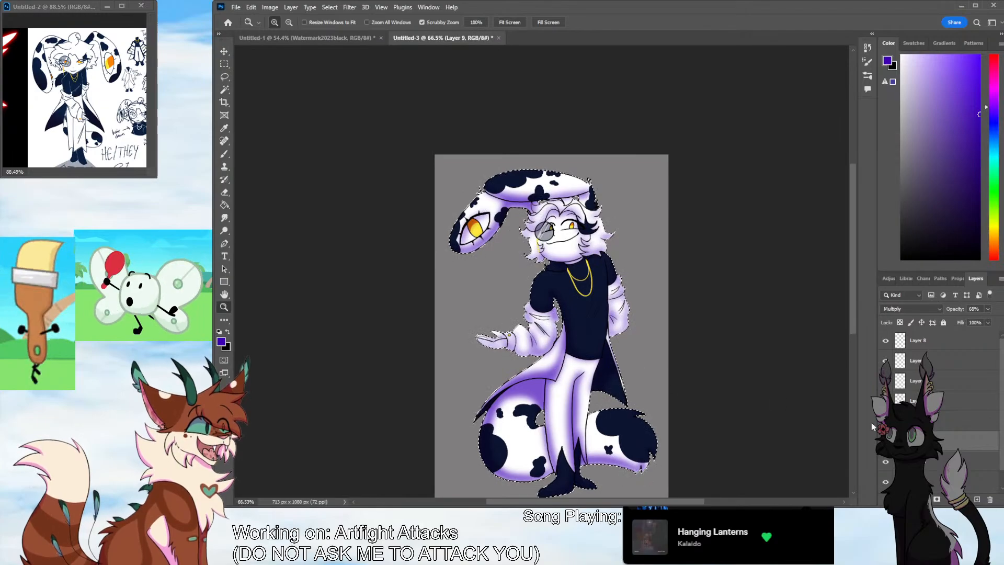
pyautogui.hotkey('ctrl', 'shift', 'alt', 'n')
pyautogui.moveTo(997, 246); pyautogui.dragTo(996, 56)
pyautogui.click(925, 55)
pyautogui.click(935, 56)
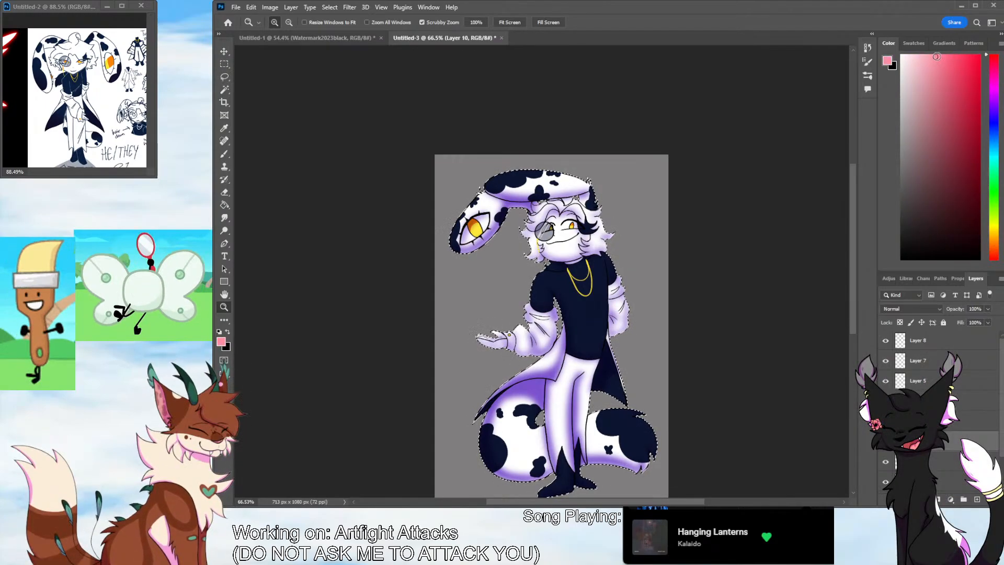
# Brush pale orange highlights along the upper edges of the long folded ear, keeping the character's outline selected
pyautogui.click(510, 165)
pyautogui.press('b')
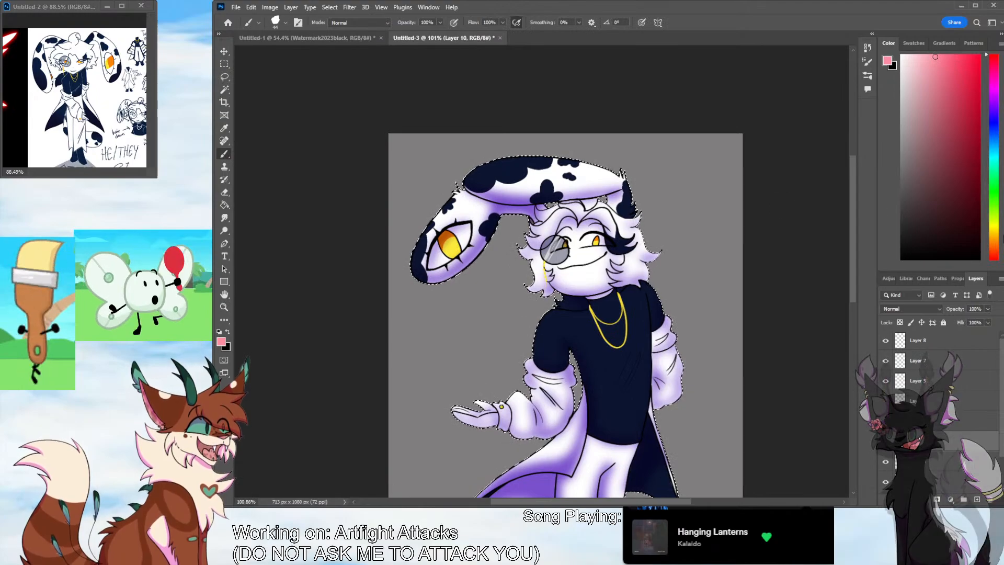
pyautogui.click(996, 231)
pyautogui.moveTo(996, 234); pyautogui.dragTo(994, 239)
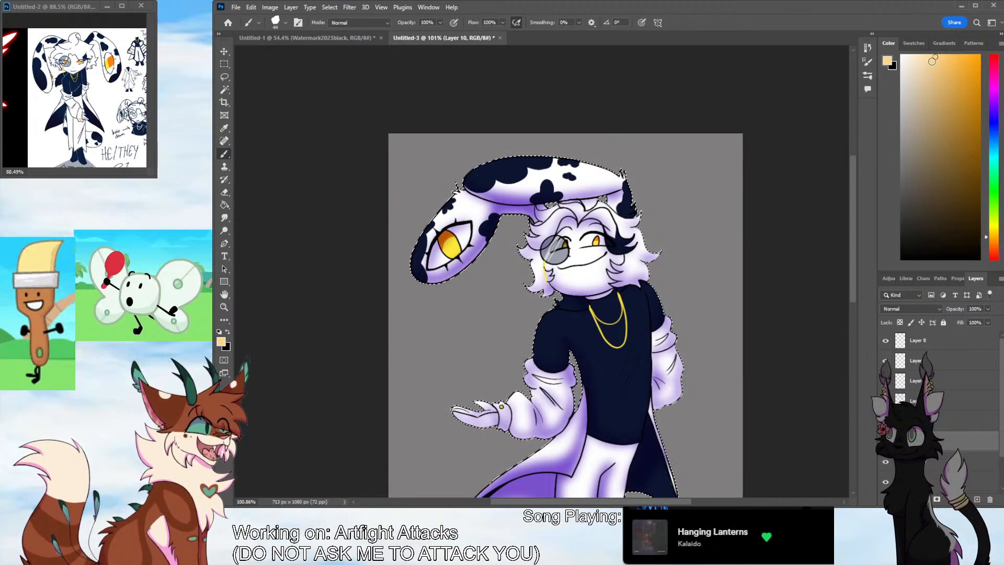
pyautogui.moveTo(932, 62); pyautogui.dragTo(930, 58)
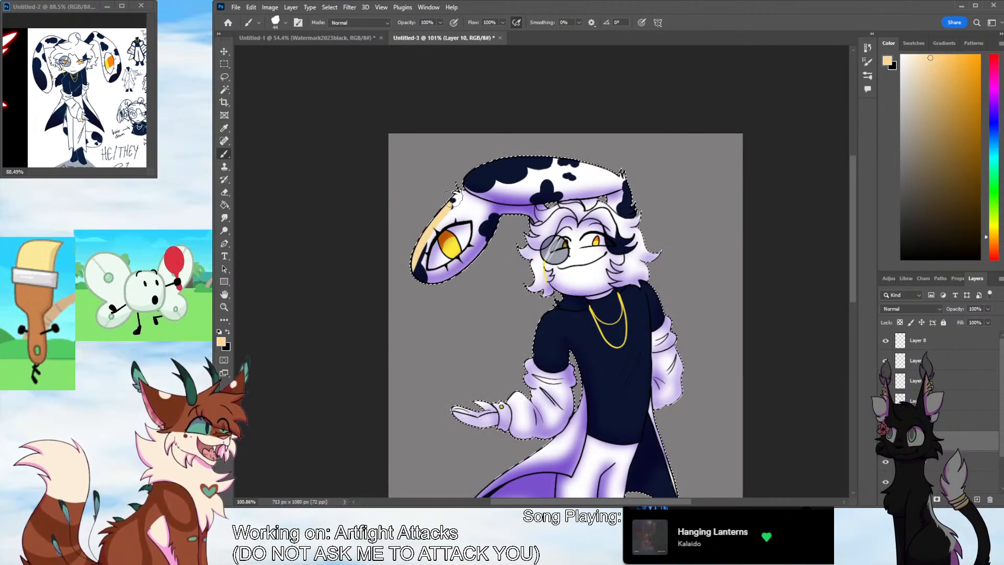
pyautogui.moveTo(466, 190)
pyautogui.mouseDown()
pyautogui.moveTo(413, 256)
pyautogui.moveTo(498, 175)
pyautogui.moveTo(492, 199)
pyautogui.moveTo(471, 188)
pyautogui.moveTo(496, 162)
pyautogui.moveTo(474, 186)
pyautogui.moveTo(523, 156)
pyautogui.mouseUp()
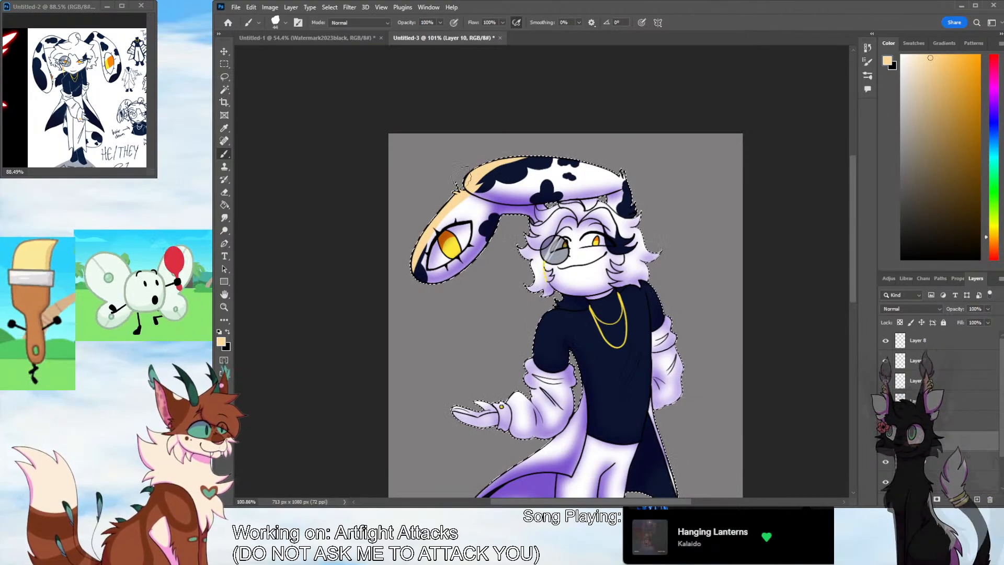
pyautogui.hotkey('ctrl', 'd')
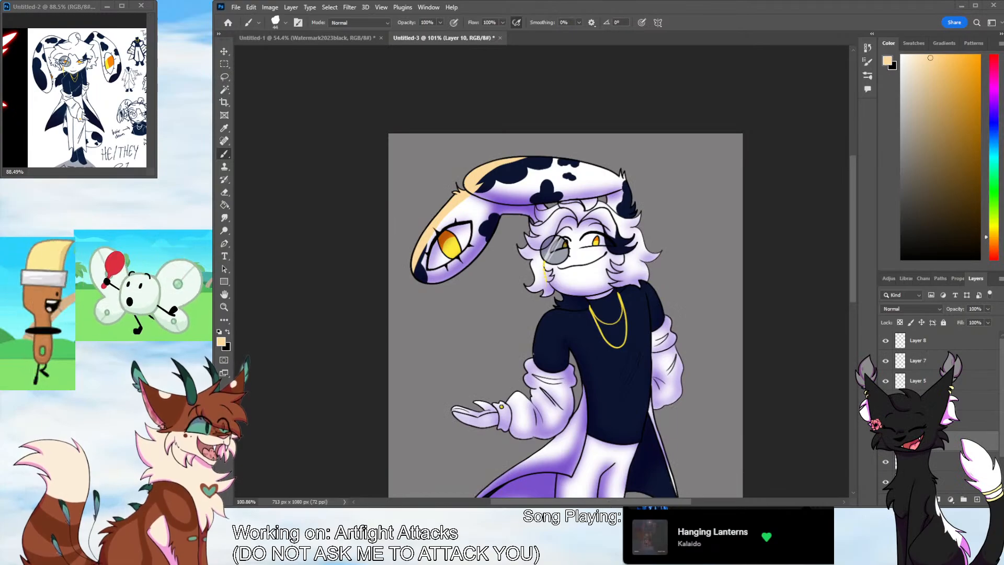
pyautogui.hotkey('ctrl', 'shift', 'd')
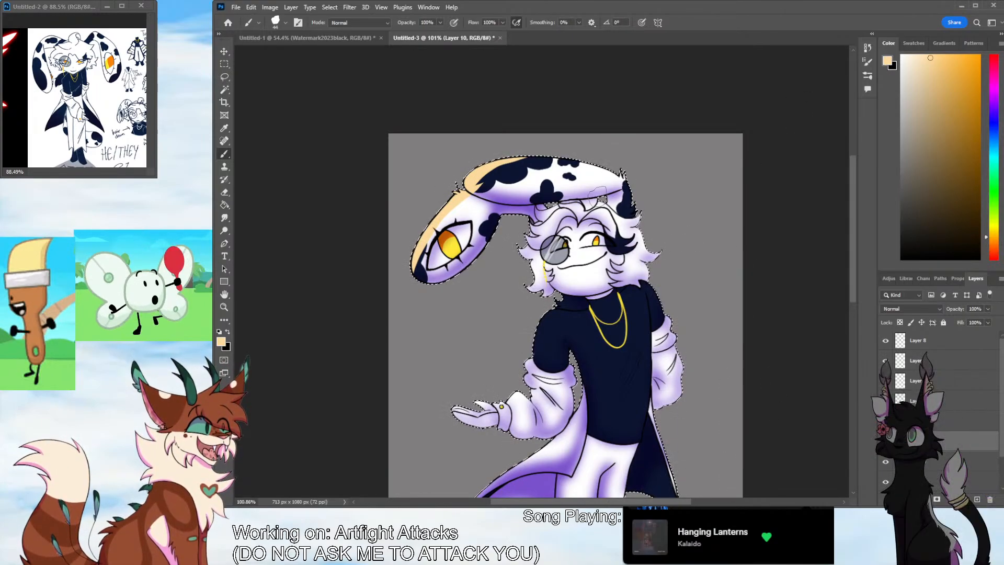
pyautogui.moveTo(508, 168); pyautogui.dragTo(624, 172)
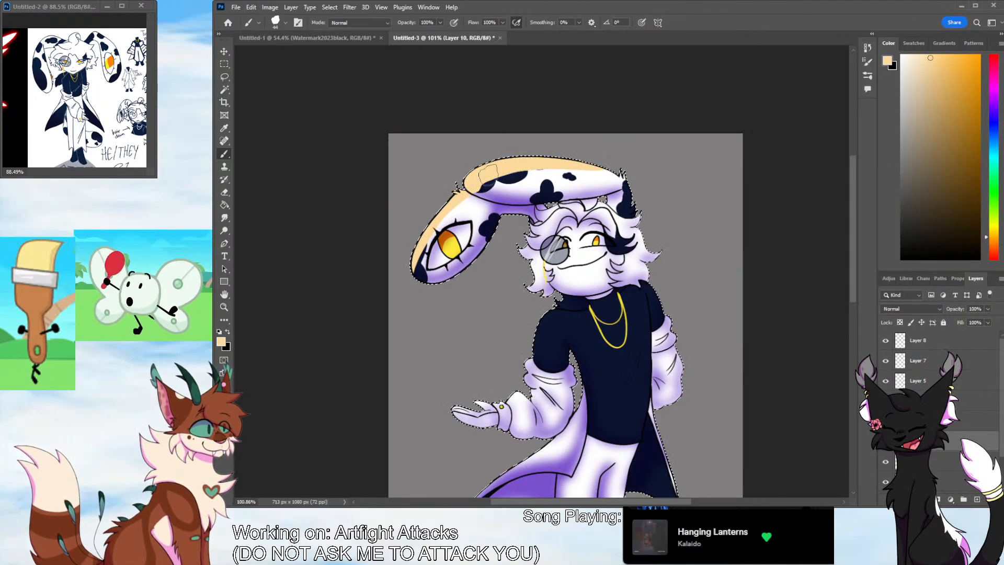
# Paint pale orange highlights on the hair, both shoulders, the sleeves and the raised hand
pyautogui.moveTo(538, 224)
pyautogui.mouseDown()
pyautogui.moveTo(562, 213)
pyautogui.moveTo(544, 223)
pyautogui.moveTo(547, 250)
pyautogui.moveTo(531, 268)
pyautogui.moveTo(565, 299)
pyautogui.moveTo(564, 345)
pyautogui.moveTo(548, 324)
pyautogui.moveTo(553, 309)
pyautogui.moveTo(535, 351)
pyautogui.moveTo(552, 315)
pyautogui.moveTo(568, 315)
pyautogui.moveTo(533, 371)
pyautogui.moveTo(536, 359)
pyautogui.moveTo(538, 380)
pyautogui.moveTo(522, 401)
pyautogui.moveTo(515, 394)
pyautogui.moveTo(520, 404)
pyautogui.moveTo(470, 407)
pyautogui.mouseUp()
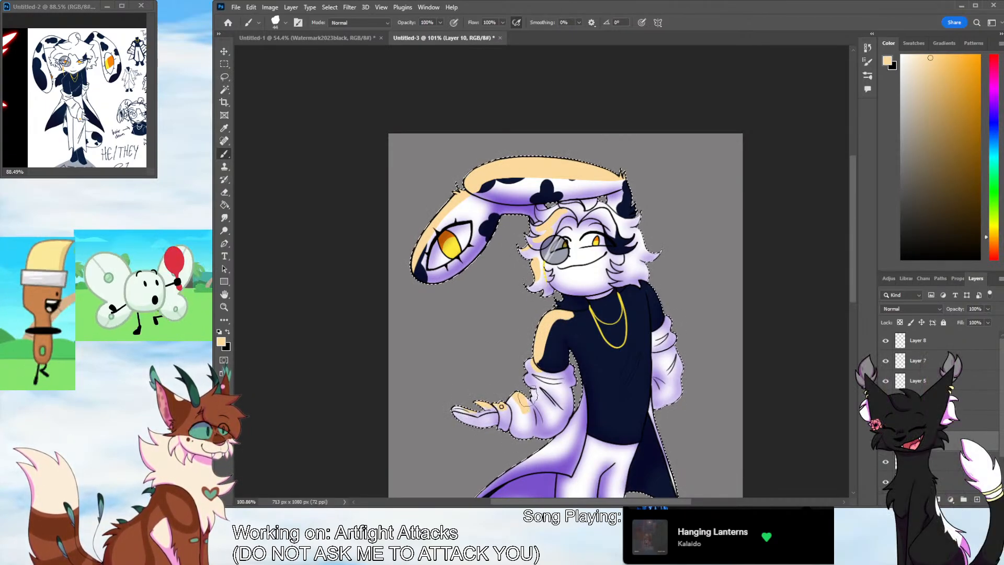
pyautogui.moveTo(652, 288)
pyautogui.mouseDown()
pyautogui.moveTo(670, 323)
pyautogui.moveTo(661, 322)
pyautogui.moveTo(671, 369)
pyautogui.mouseUp()
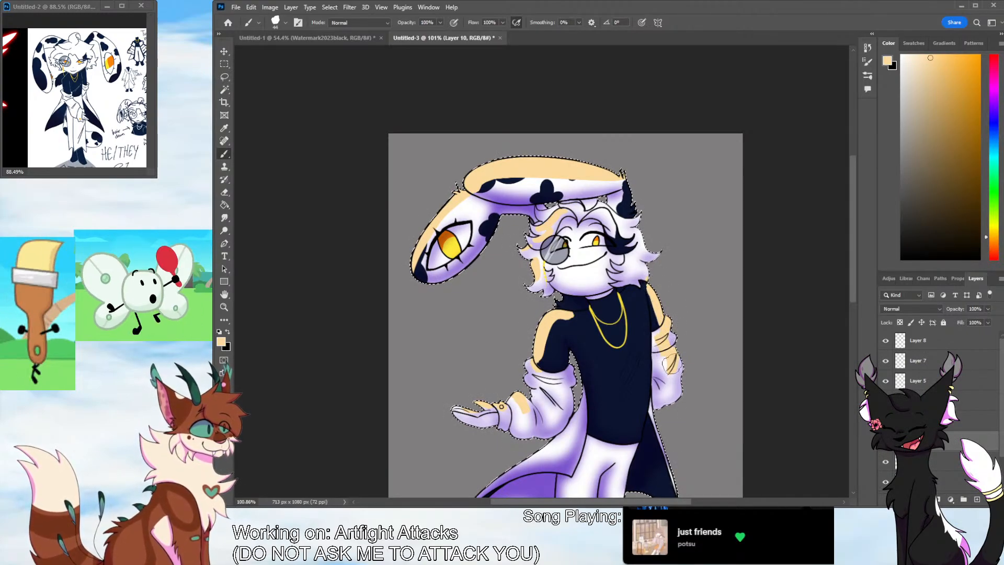
pyautogui.scroll(-3, 791, 347)
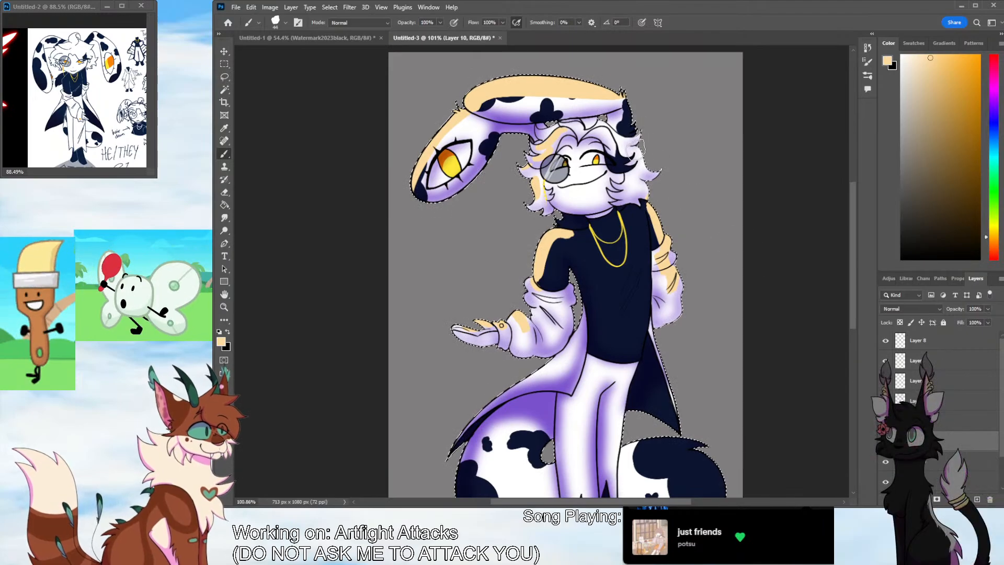
pyautogui.moveTo(644, 149); pyautogui.dragTo(652, 165)
pyautogui.moveTo(633, 99)
pyautogui.mouseDown()
pyautogui.moveTo(631, 133)
pyautogui.moveTo(618, 130)
pyautogui.moveTo(641, 124)
pyautogui.moveTo(605, 130)
pyautogui.moveTo(629, 162)
pyautogui.mouseUp()
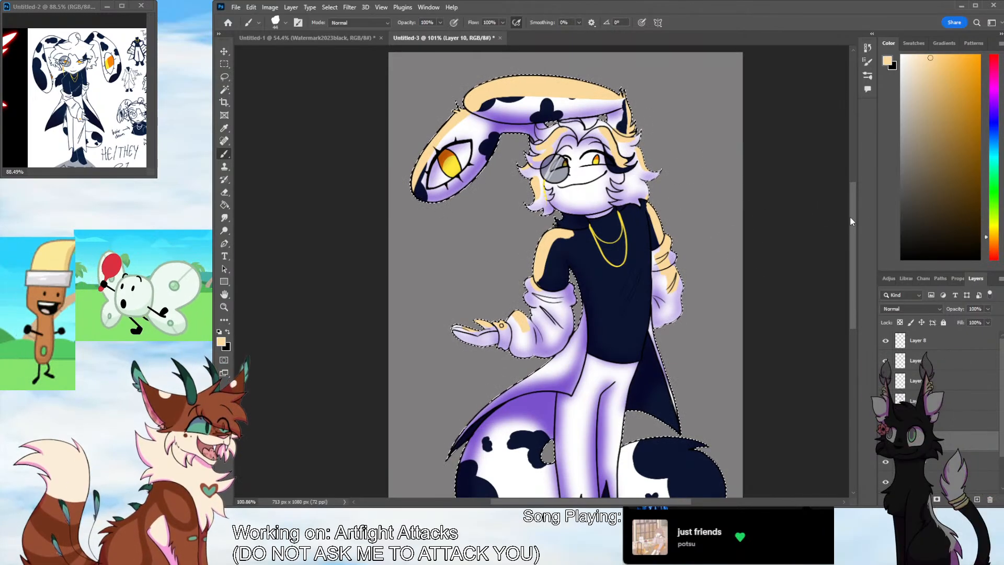
# Paint pale orange highlights on the coat flap, shirt, trousers, boots and tail
pyautogui.scroll(-4, 850, 220)
pyautogui.moveTo(528, 272); pyautogui.dragTo(489, 302)
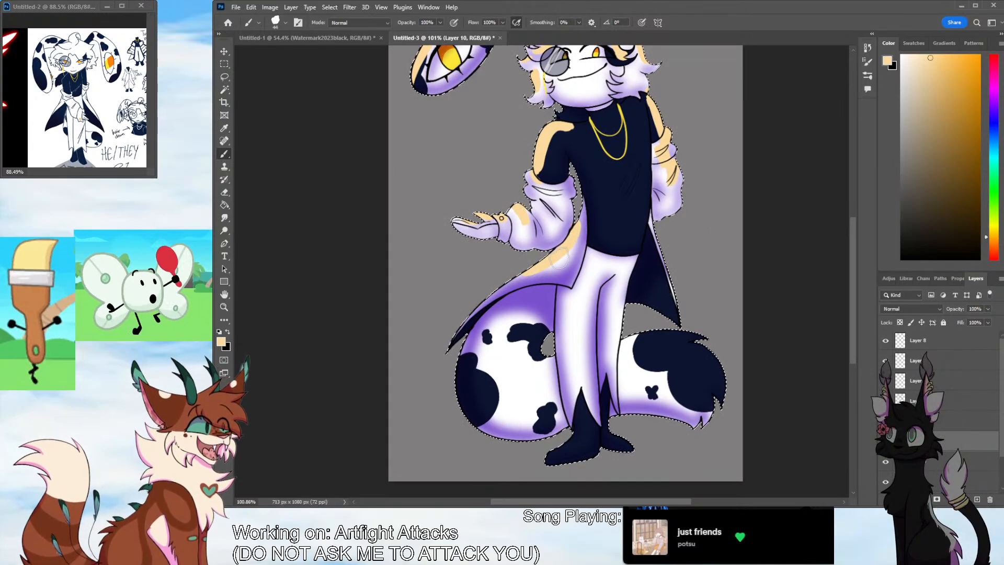
pyautogui.hotkey('ctrl', 'z')
pyautogui.moveTo(534, 270); pyautogui.dragTo(573, 238)
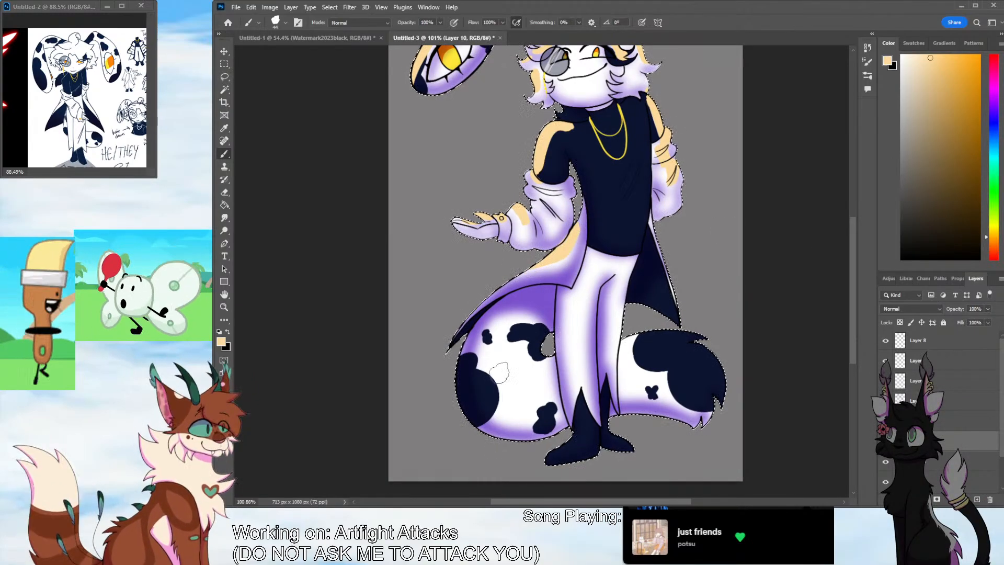
pyautogui.moveTo(524, 368); pyautogui.dragTo(528, 362)
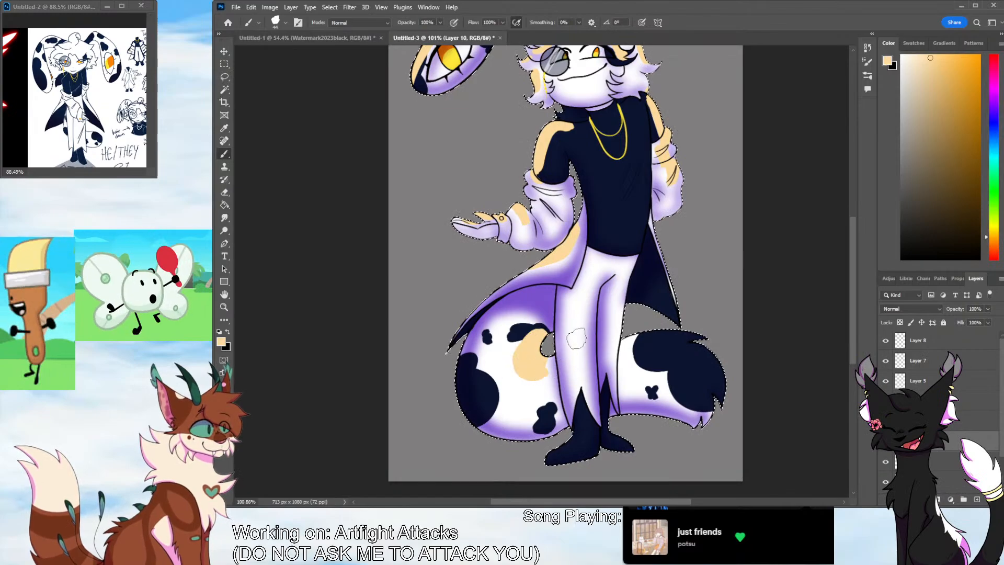
pyautogui.moveTo(643, 107)
pyautogui.mouseDown()
pyautogui.moveTo(639, 226)
pyautogui.moveTo(641, 205)
pyautogui.moveTo(614, 245)
pyautogui.moveTo(624, 241)
pyautogui.moveTo(640, 147)
pyautogui.moveTo(611, 242)
pyautogui.moveTo(633, 274)
pyautogui.moveTo(622, 362)
pyautogui.mouseUp()
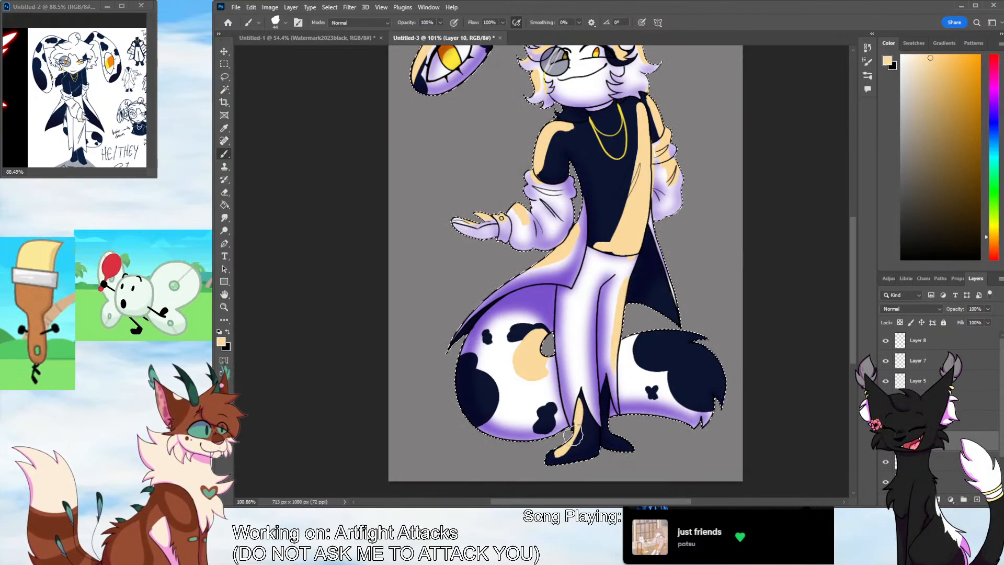
pyautogui.moveTo(578, 402)
pyautogui.mouseDown()
pyautogui.moveTo(573, 300)
pyautogui.moveTo(574, 437)
pyautogui.mouseUp()
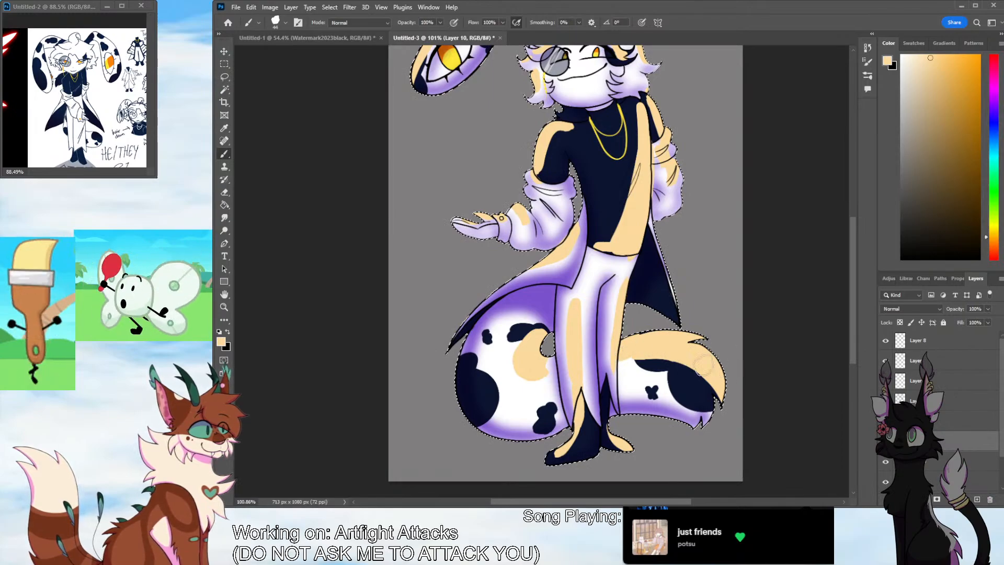
# Try different blend modes on the pale orange highlight layer and set it to Overlay
pyautogui.moveTo(852, 291); pyautogui.dragTo(853, 251)
pyautogui.click(911, 309)
pyautogui.click(906, 304)
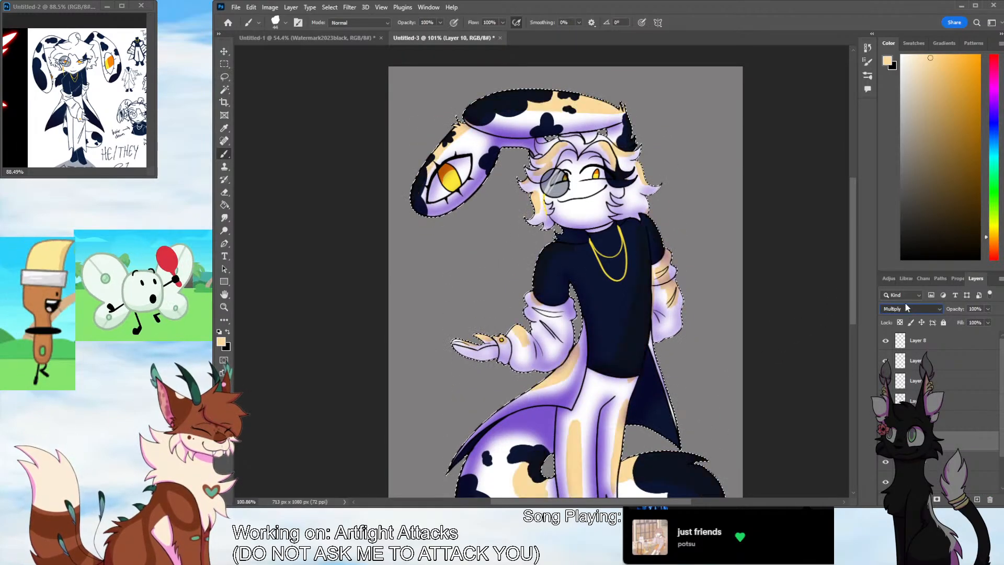
pyautogui.click(892, 381)
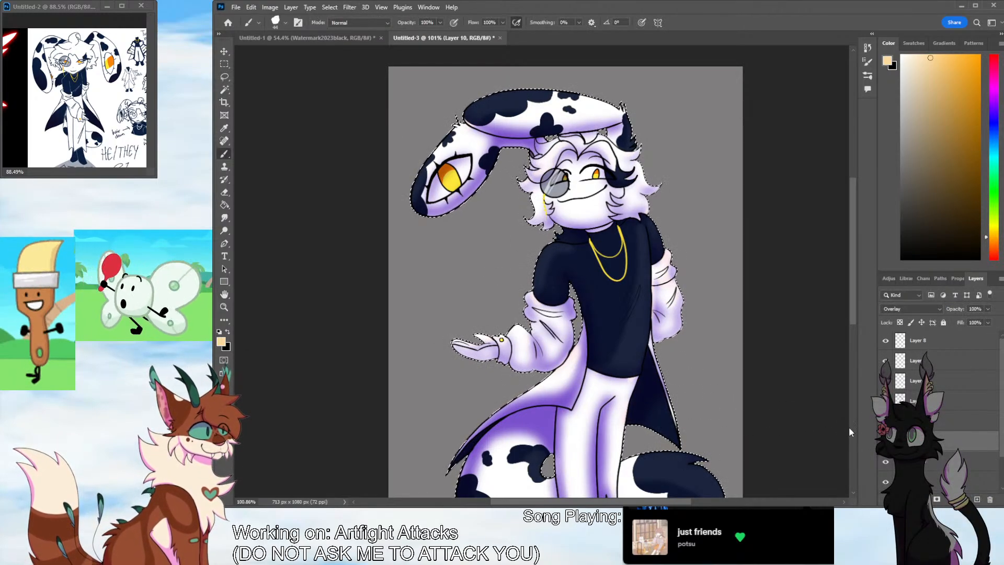
pyautogui.click(922, 306)
pyautogui.scroll(9, 925, 307)
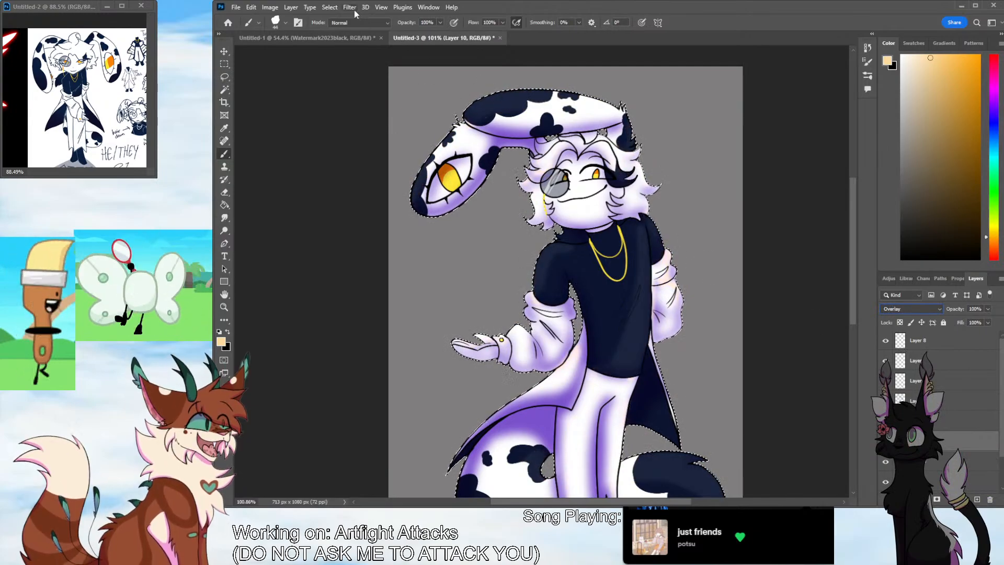
# Create a new layer and move it to the top of the layer stack
pyautogui.press('space')
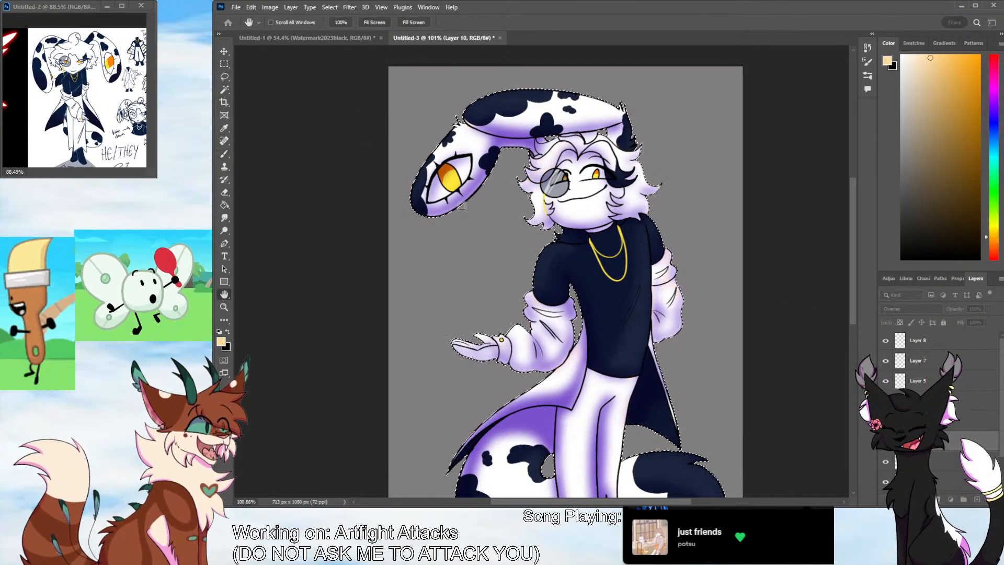
pyautogui.click(242, 215)
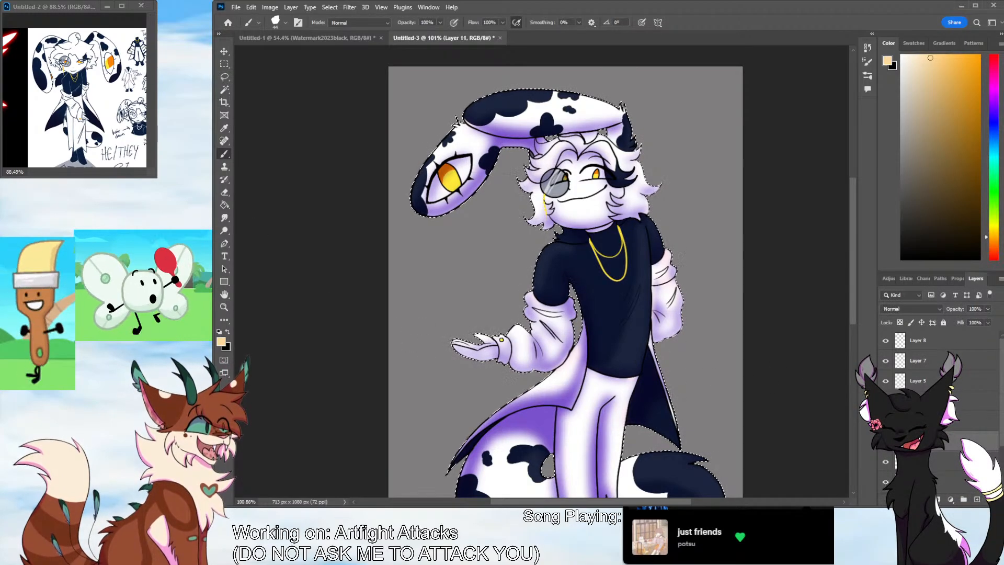
pyautogui.moveTo(855, 317); pyautogui.dragTo(842, 276)
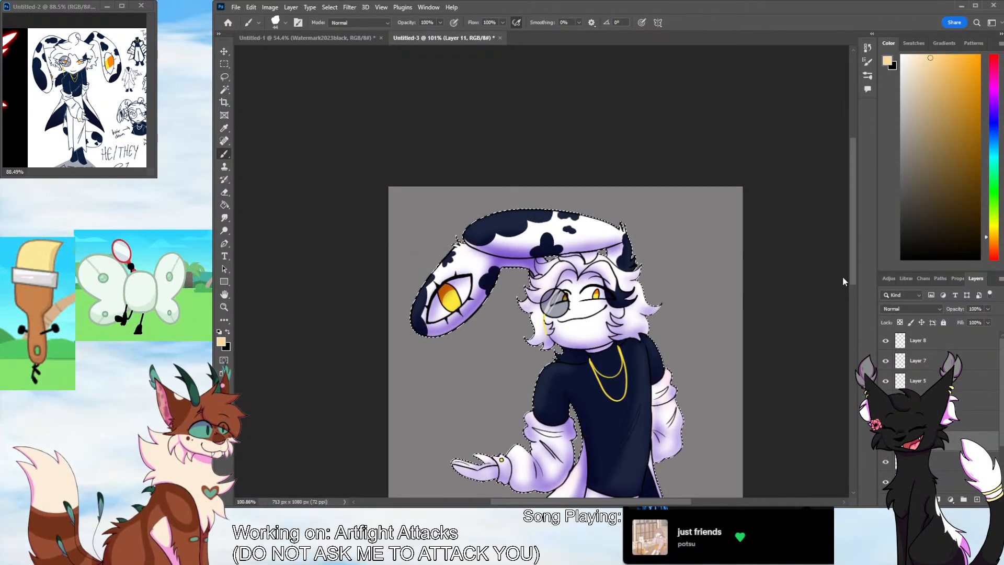
pyautogui.moveTo(920, 440); pyautogui.dragTo(919, 333)
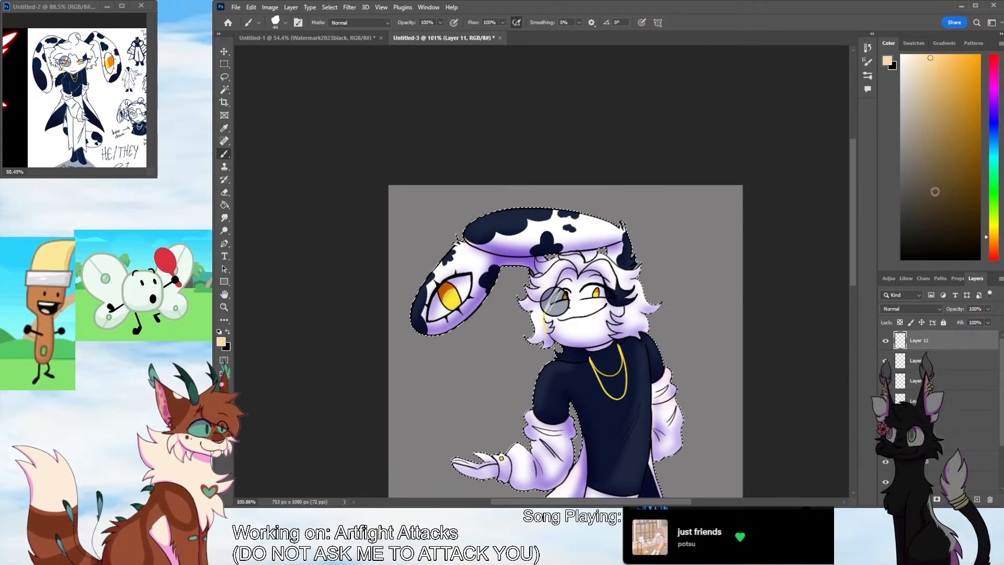
# Paint small white glints with a small brush along the edge of the iris of the eye on the folded ear
pyautogui.click(901, 55)
pyautogui.click(224, 307)
pyautogui.moveTo(454, 309); pyautogui.dragTo(503, 215)
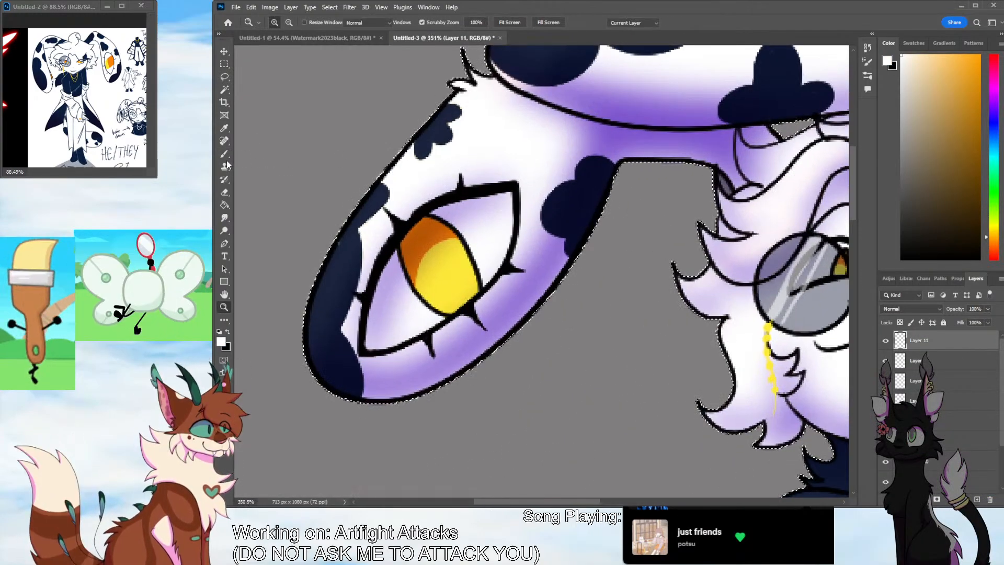
pyautogui.click(224, 166)
pyautogui.press('b')
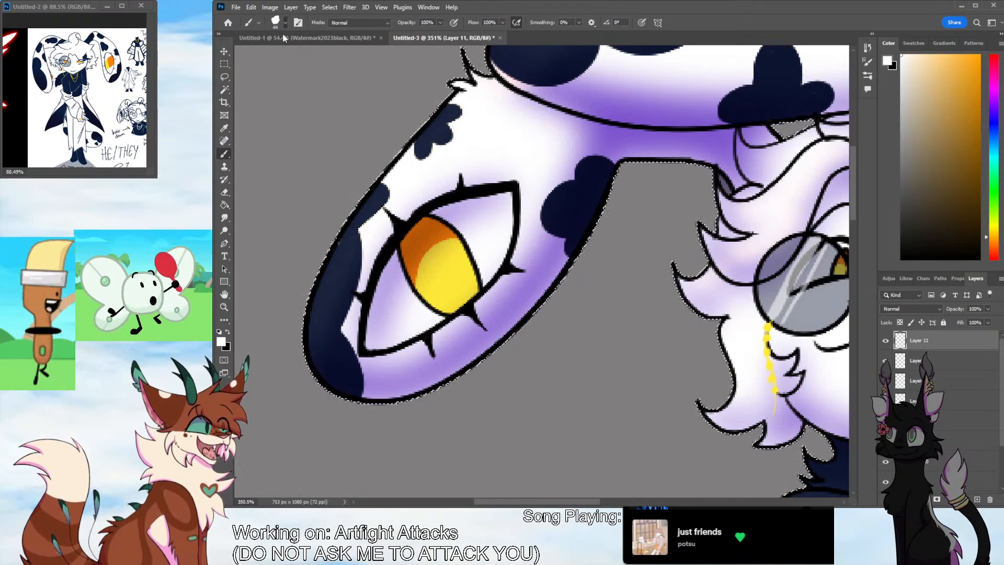
pyautogui.moveTo(276, 51); pyautogui.dragTo(271, 48)
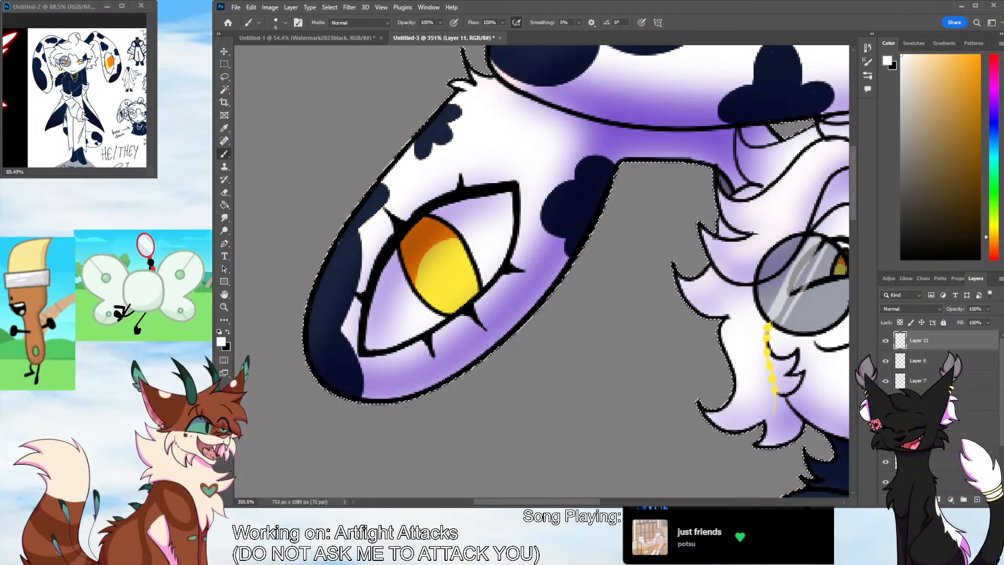
pyautogui.hotkey('ctrl', 'z')
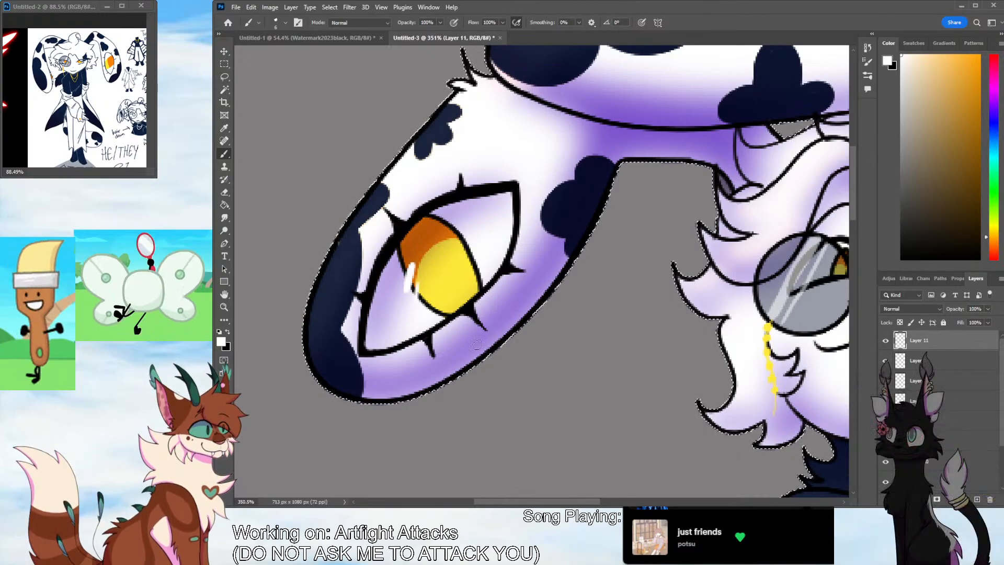
# Inspect the face and hair up close, and check the shading and highlights on the whole character
pyautogui.moveTo(594, 501); pyautogui.dragTo(674, 500)
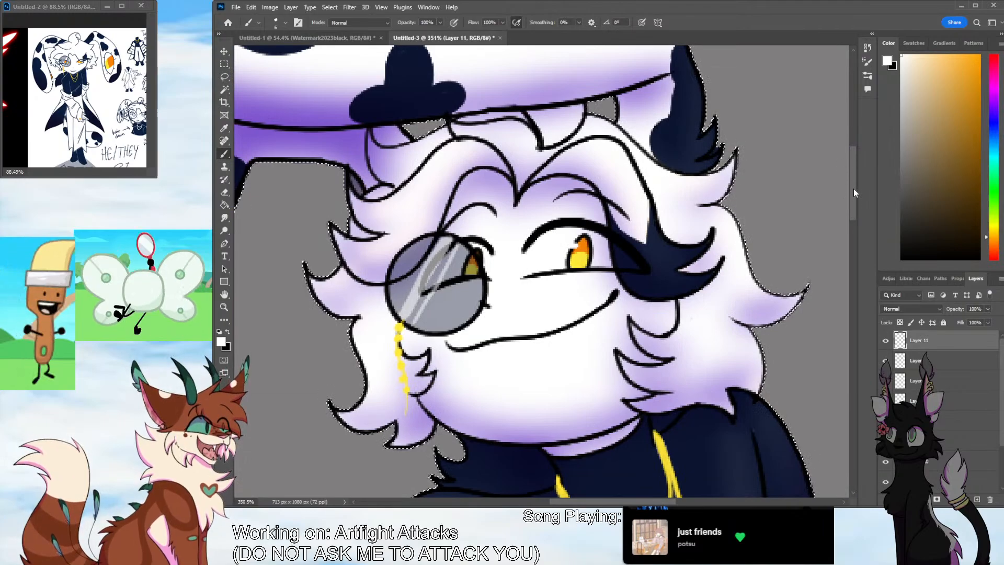
pyautogui.moveTo(853, 188); pyautogui.dragTo(853, 170)
pyautogui.click(224, 307)
pyautogui.moveTo(624, 320); pyautogui.dragTo(570, 323)
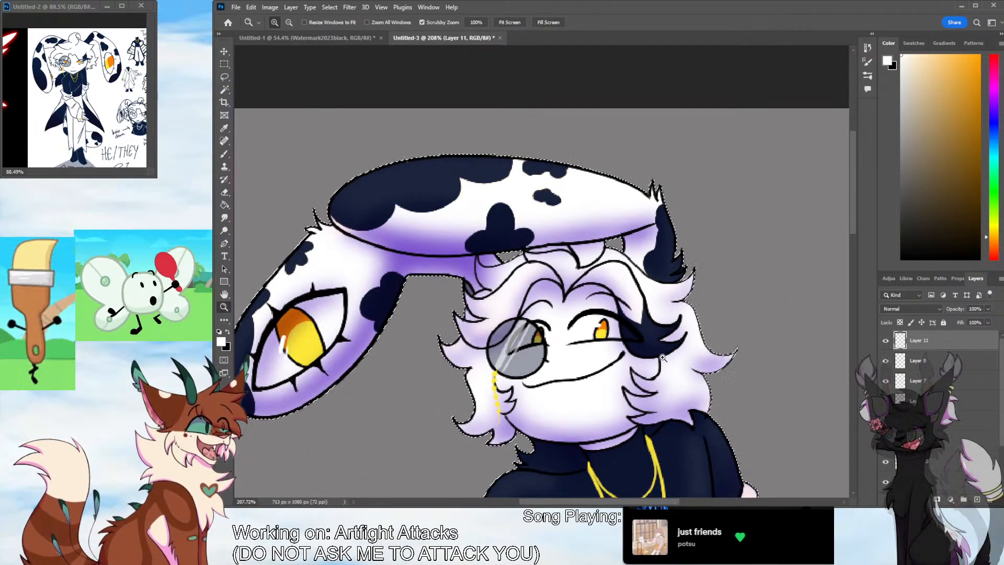
pyautogui.moveTo(663, 360); pyautogui.dragTo(590, 362)
pyautogui.moveTo(653, 384); pyautogui.dragTo(602, 384)
pyautogui.scroll(-3, 843, 287)
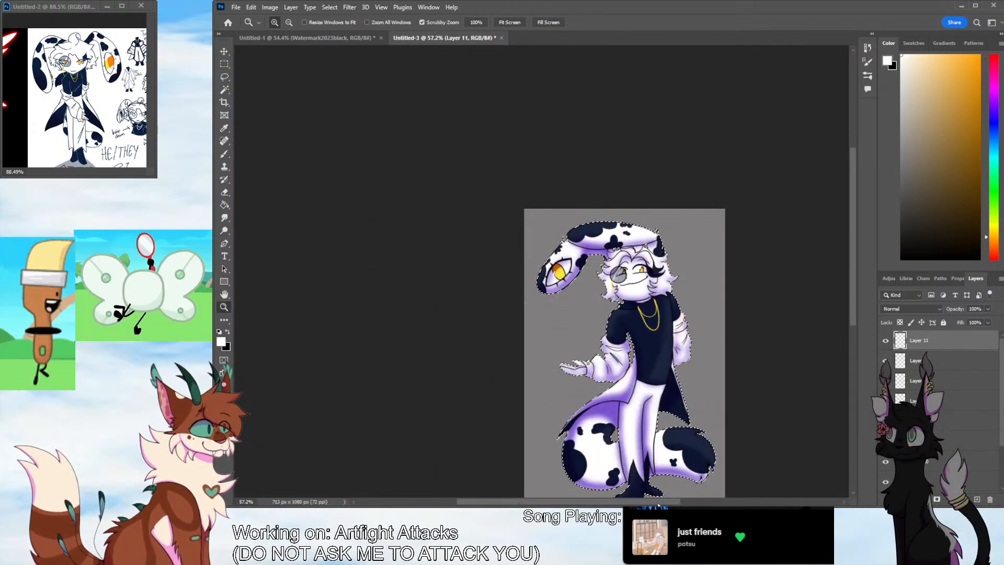
pyautogui.hscroll(2, 844, 303)
pyautogui.scroll(-2, 846, 318)
# Shade both gold necklaces and the monocle chain with orange sampled from the eye, and add pale yellow highlights to the necklaces
pyautogui.moveTo(608, 258); pyautogui.dragTo(685, 260)
pyautogui.click(225, 128)
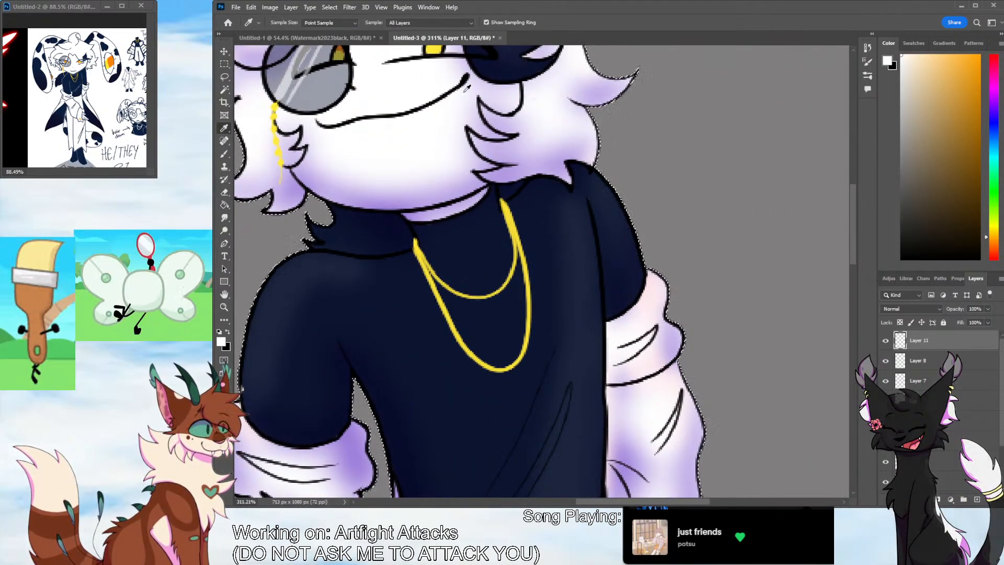
pyautogui.scroll(3, 532, 124)
pyautogui.click(435, 111)
pyautogui.press('b')
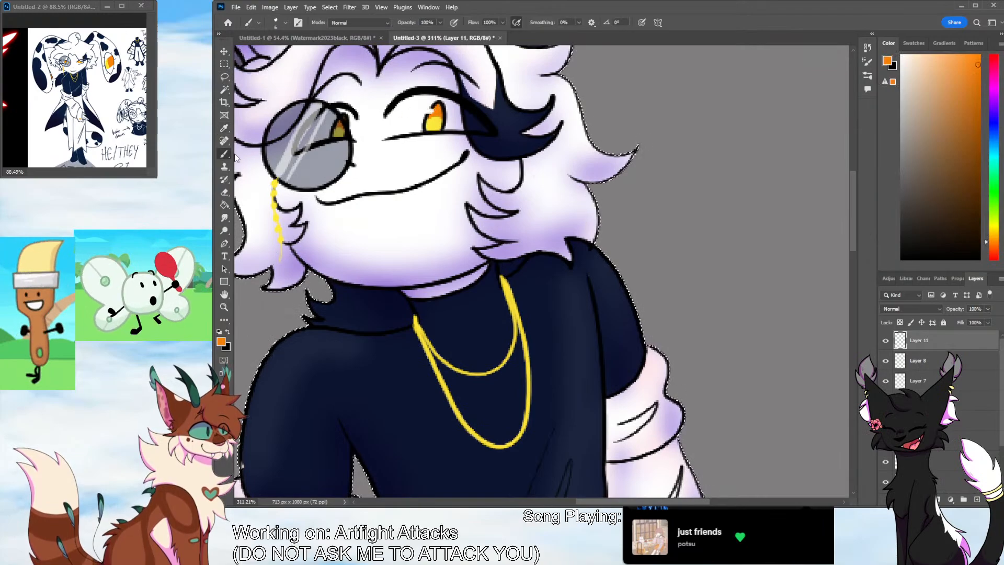
pyautogui.moveTo(429, 342); pyautogui.dragTo(451, 399)
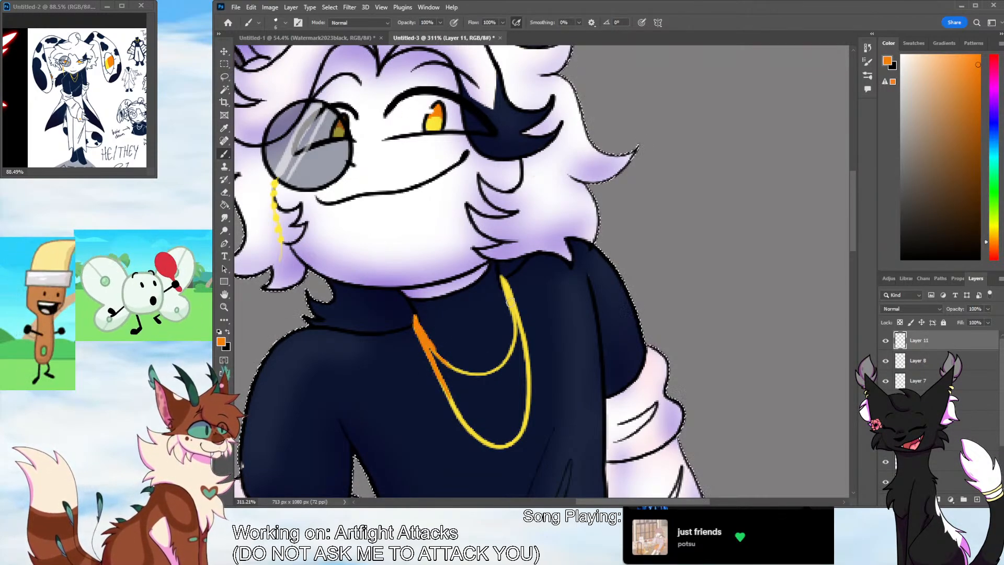
pyautogui.moveTo(501, 276); pyautogui.dragTo(515, 340)
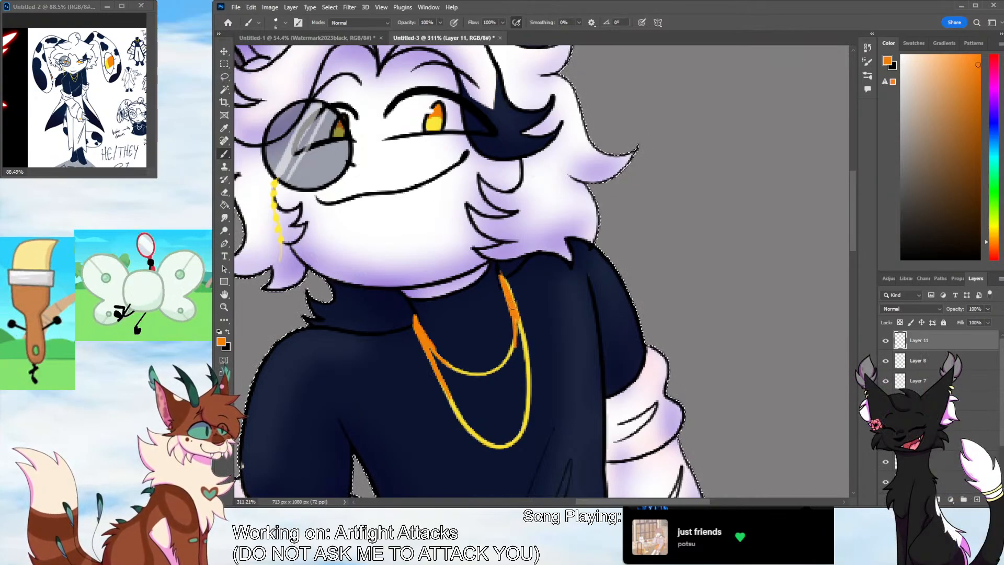
pyautogui.moveTo(447, 392); pyautogui.dragTo(484, 443)
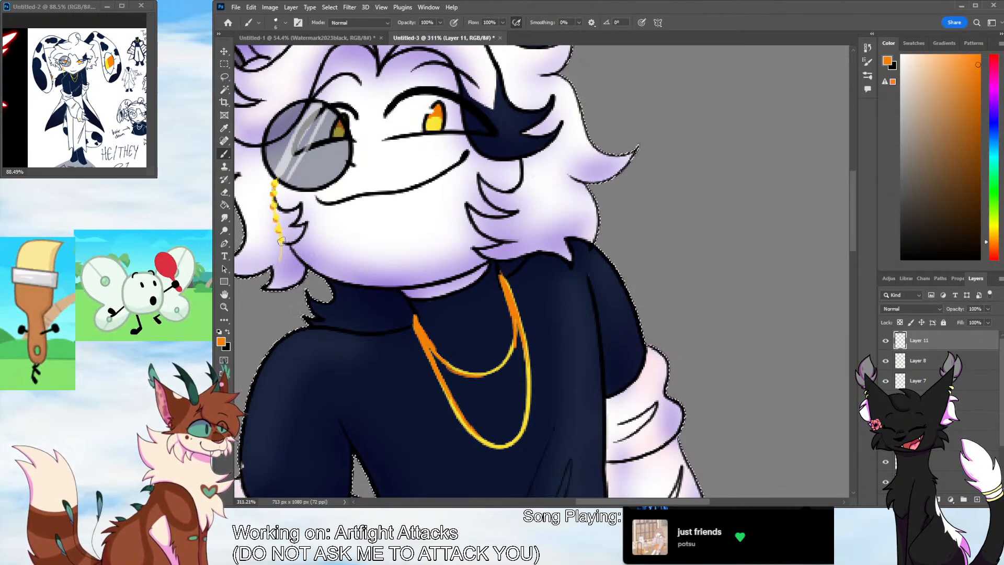
pyautogui.keyDown('alt'); pyautogui.click(275, 204); pyautogui.keyUp('alt')
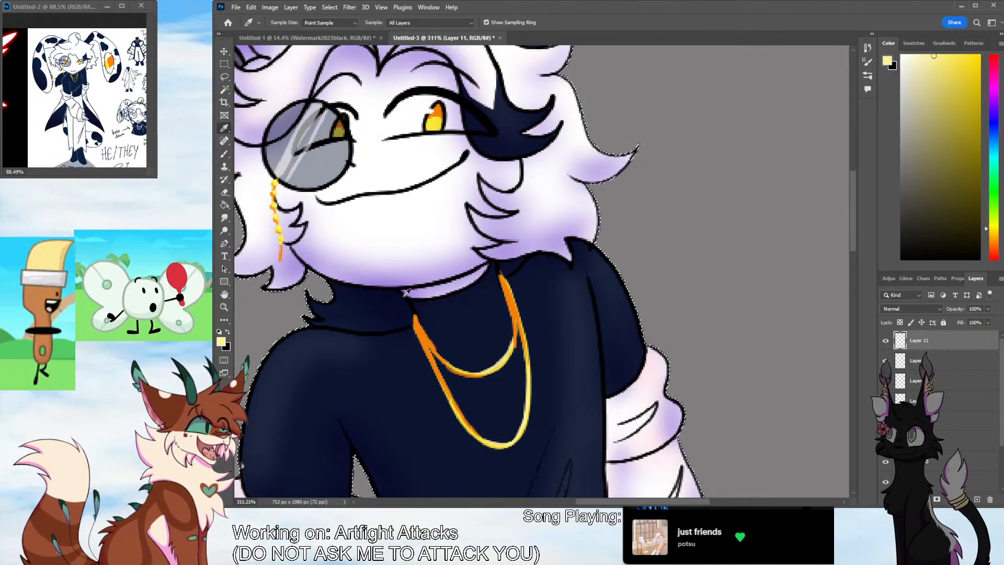
# Deepen the shadows at the upper ends of both necklaces with thin red-orange strokes
pyautogui.keyDown('alt'); pyautogui.click(272, 177); pyautogui.keyUp('alt')
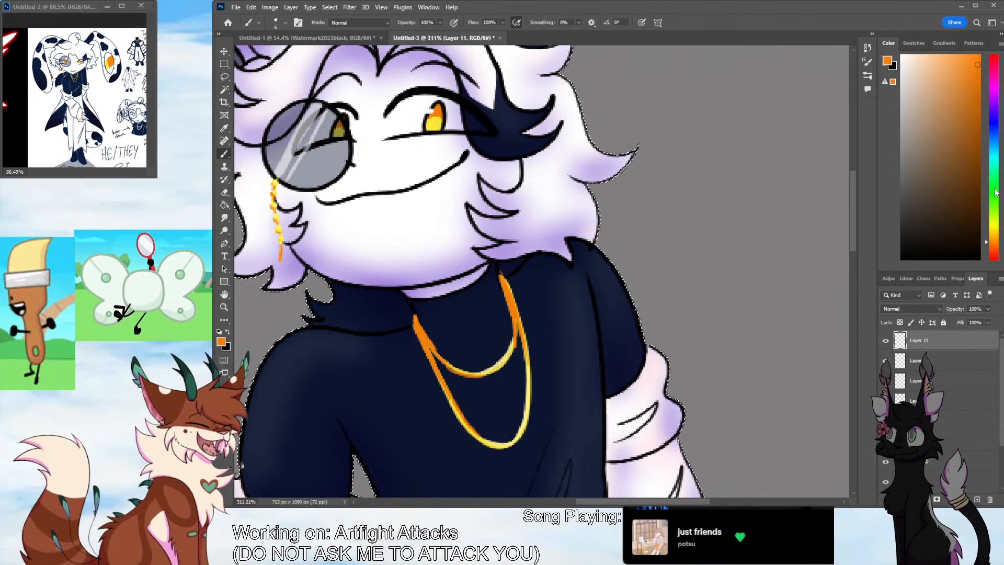
pyautogui.click(993, 251)
pyautogui.moveTo(417, 322); pyautogui.dragTo(431, 346)
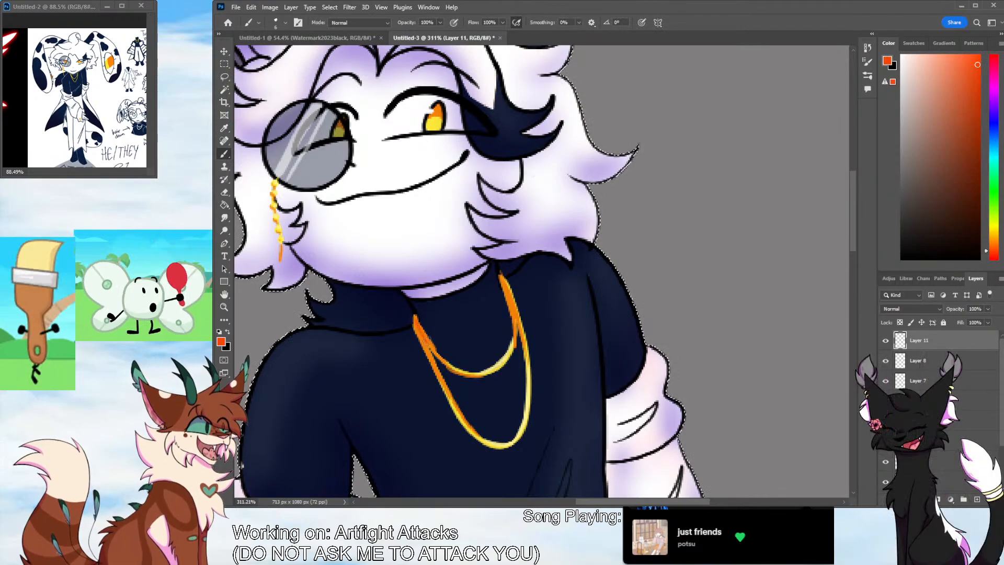
pyautogui.moveTo(504, 282); pyautogui.dragTo(512, 303)
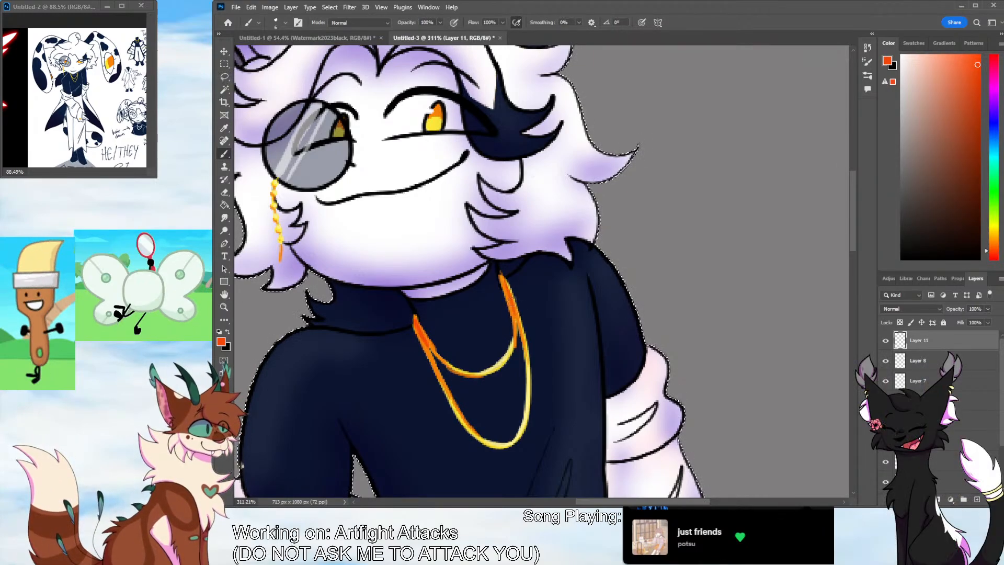
pyautogui.moveTo(436, 377); pyautogui.dragTo(419, 335)
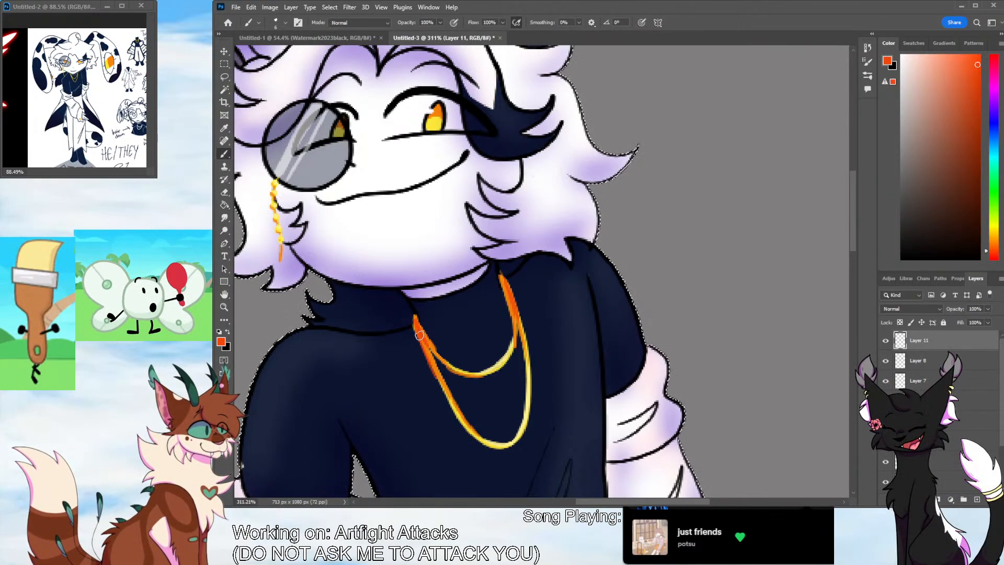
# Reduce the opacity of the Multiply shadow layer, Layer 9, to 55%
pyautogui.press('z')
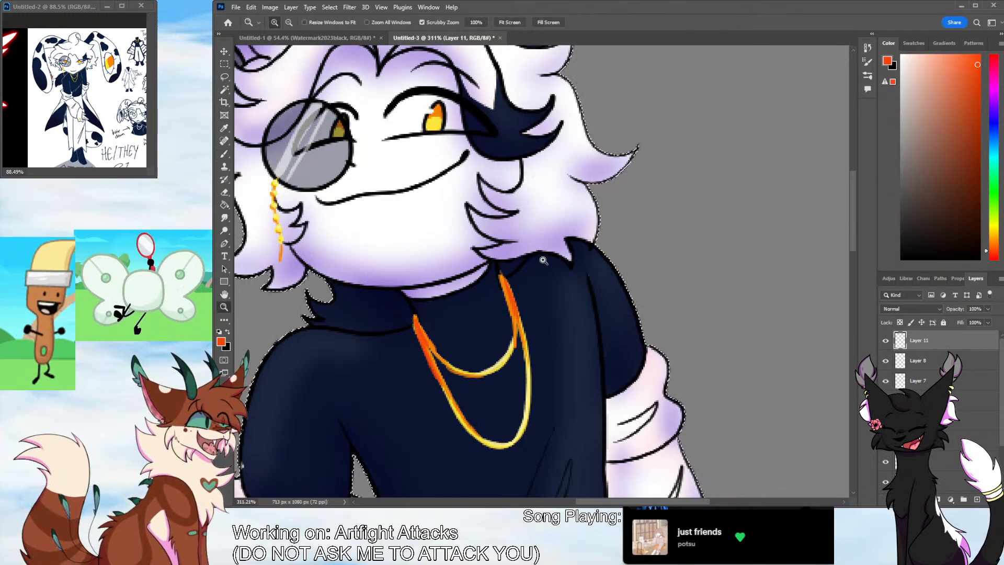
pyautogui.moveTo(547, 266)
pyautogui.mouseDown()
pyautogui.moveTo(557, 346)
pyautogui.moveTo(575, 341)
pyautogui.moveTo(554, 341)
pyautogui.mouseUp()
pyautogui.click(604, 340)
pyautogui.scroll(2, 849, 314)
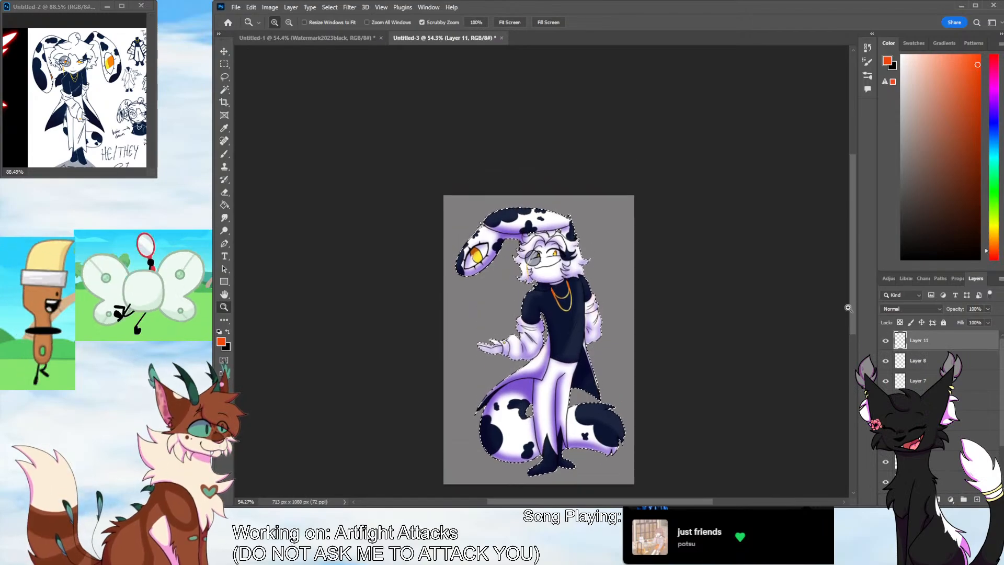
pyautogui.click(936, 462)
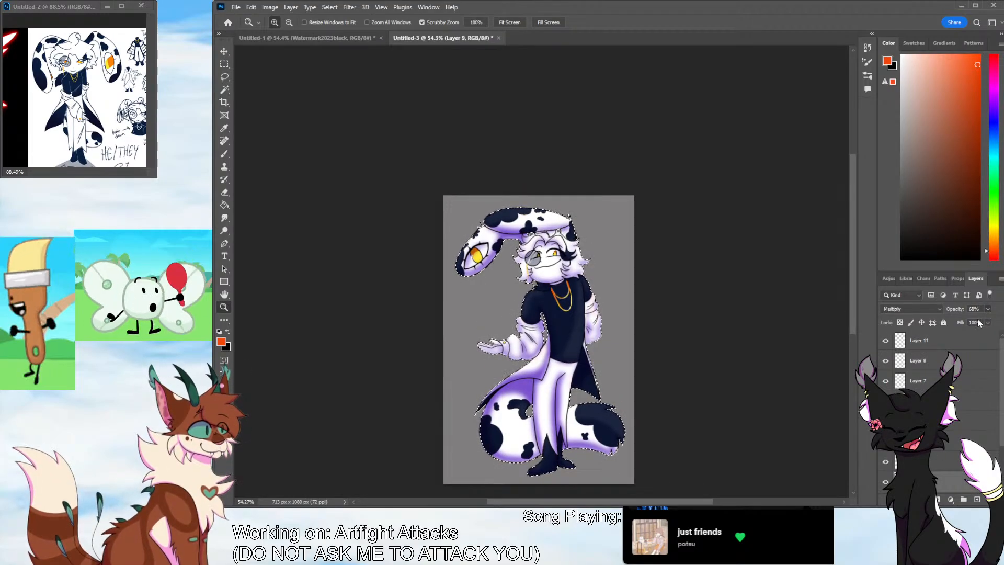
pyautogui.moveTo(978, 320); pyautogui.dragTo(980, 319)
# Clear the character's outline selection and create a new layer group above the topmost layer
pyautogui.click(224, 90)
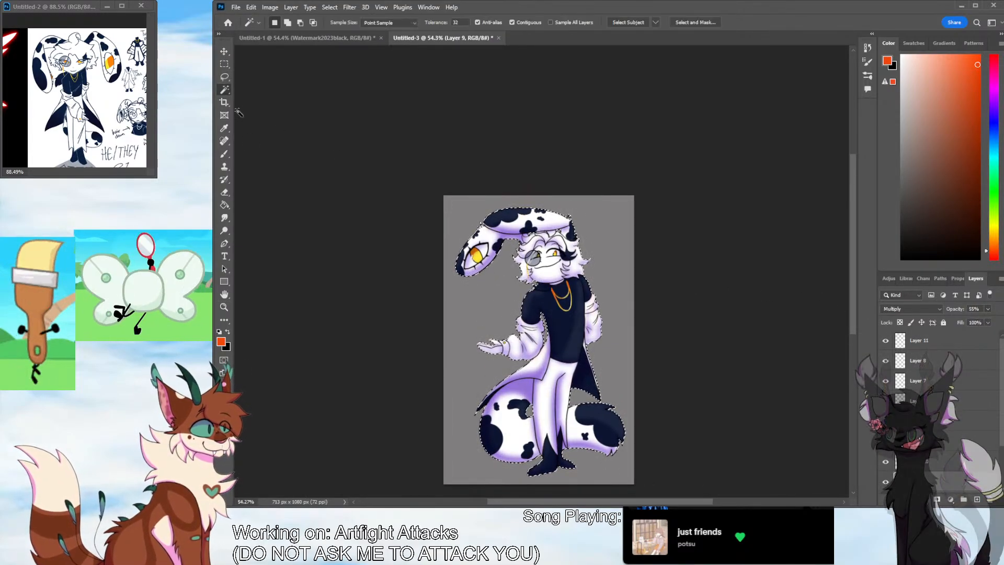
pyautogui.click(239, 112)
pyautogui.click(936, 341)
pyautogui.click(964, 499)
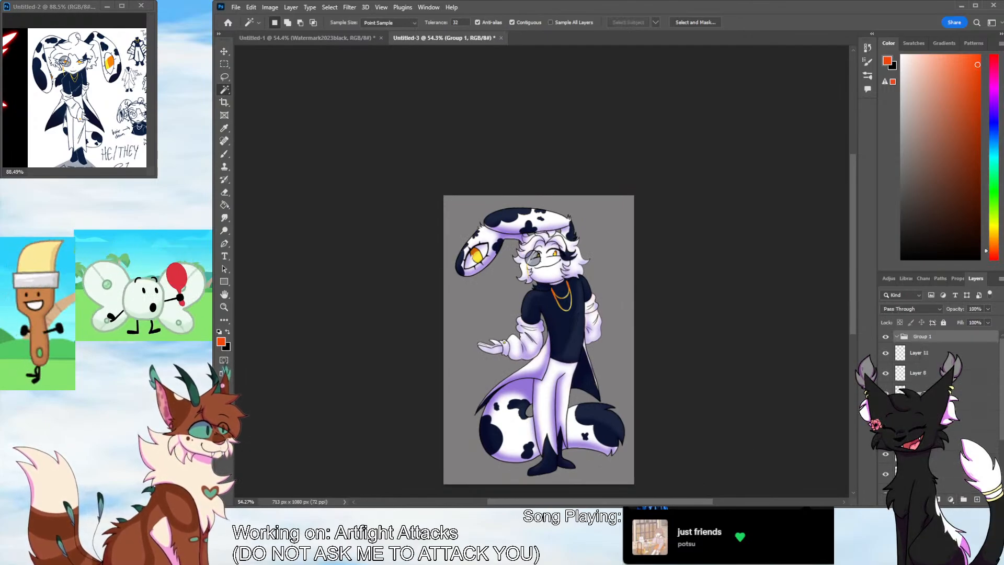
# Move all the character's layers into Group 1, keeping Layer 1 and Background outside, and collapse the group
pyautogui.moveTo(934, 341); pyautogui.dragTo(934, 342)
pyautogui.moveTo(936, 373); pyautogui.dragTo(936, 358)
pyautogui.moveTo(936, 392); pyautogui.dragTo(936, 378)
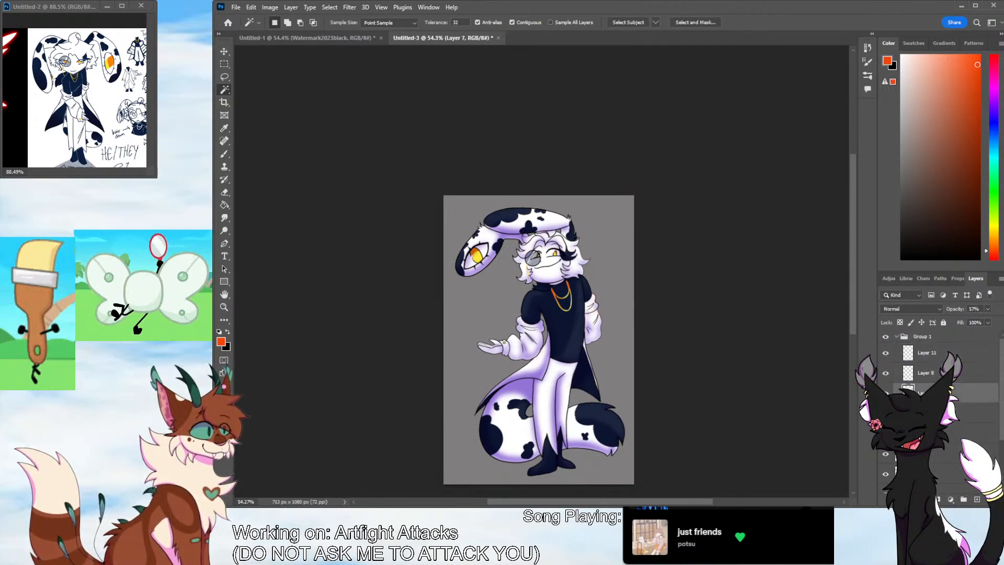
pyautogui.moveTo(939, 433); pyautogui.dragTo(939, 419)
pyautogui.moveTo(941, 453); pyautogui.dragTo(941, 441)
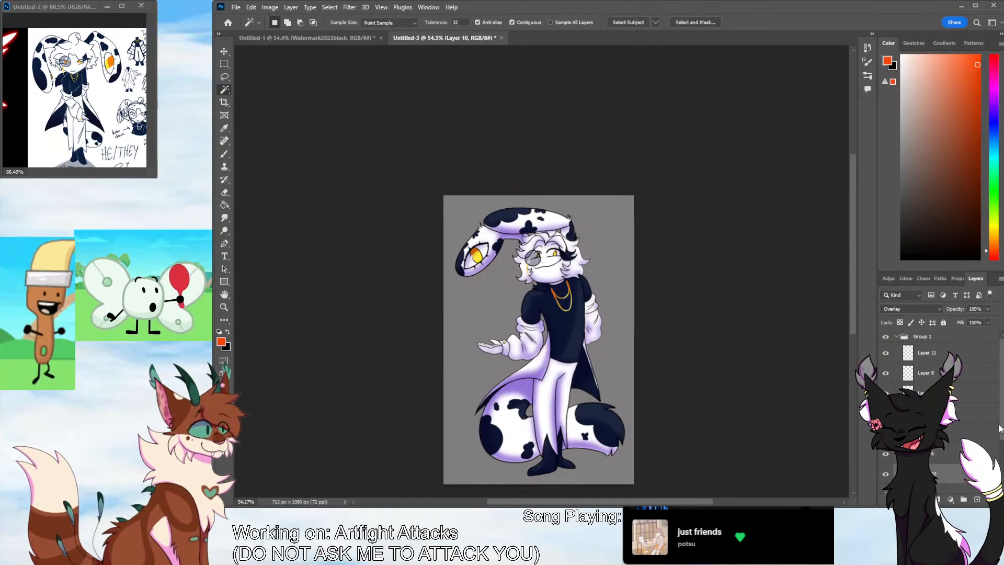
pyautogui.moveTo(999, 428); pyautogui.dragTo(959, 436)
pyautogui.moveTo(944, 471); pyautogui.dragTo(943, 456)
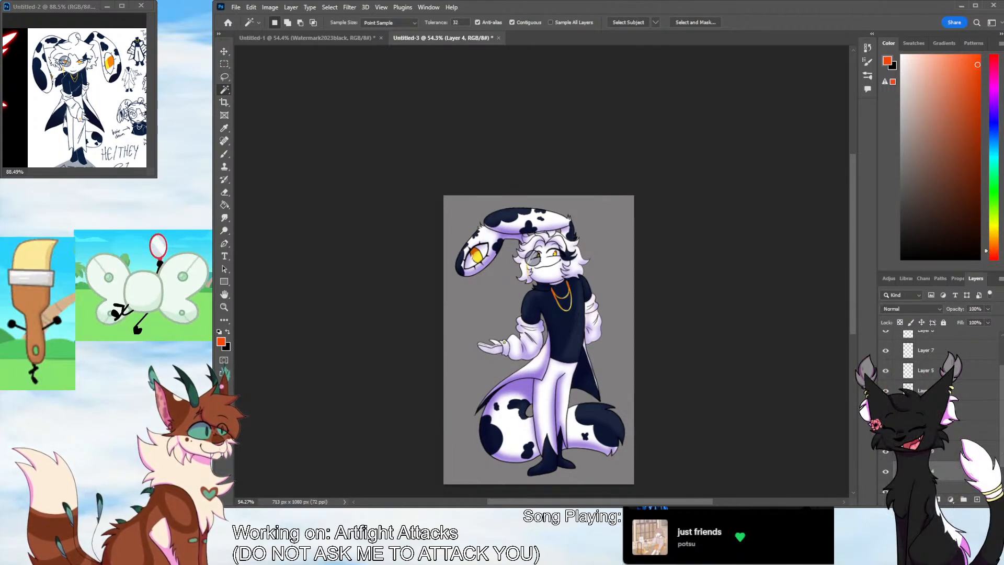
pyautogui.click(925, 337)
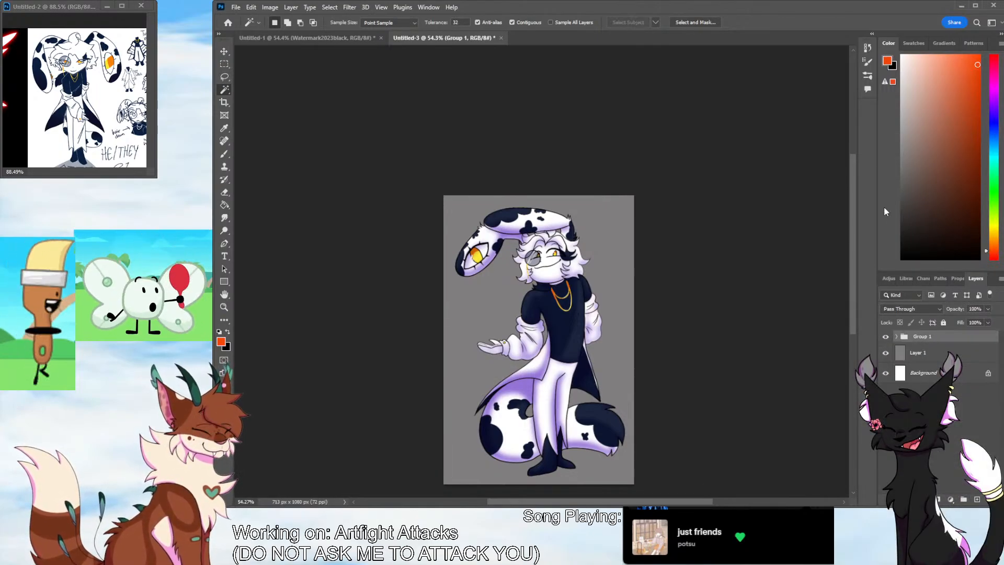
# Add a white Stroke and a Drop Shadow layer effect to the character's group
pyautogui.press('h')
pyautogui.click(924, 500)
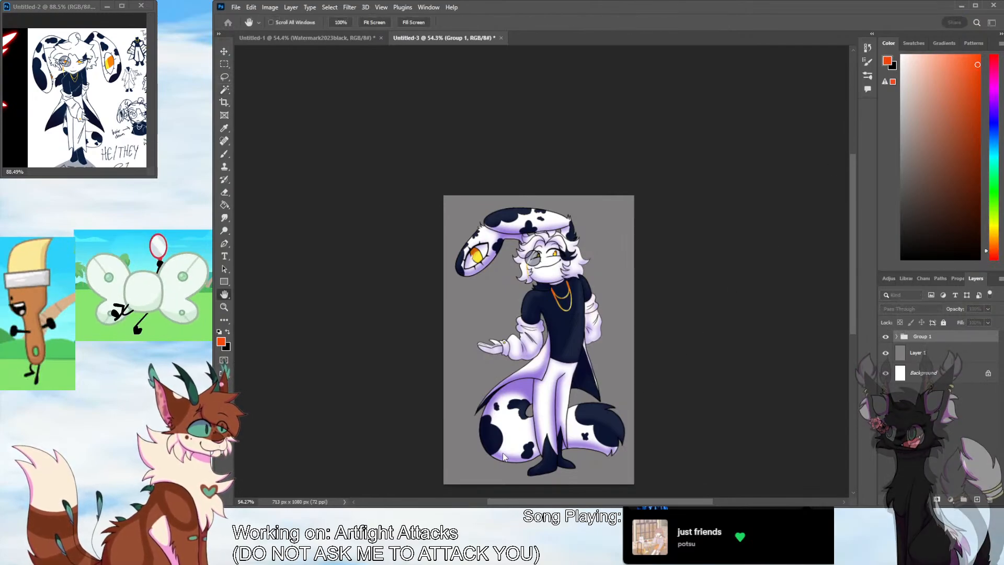
pyautogui.click(941, 489)
pyautogui.click(502, 350)
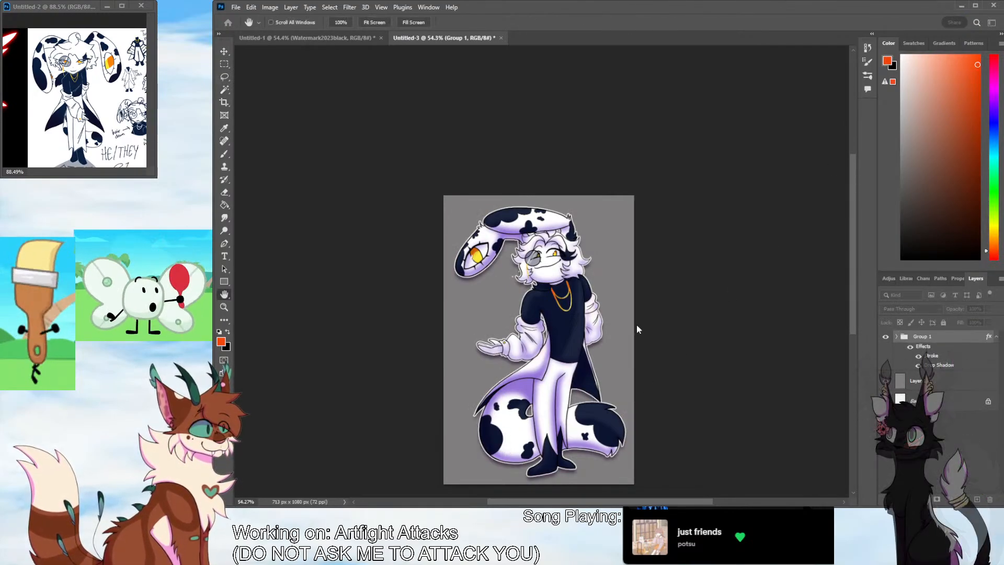
pyautogui.click(822, 296)
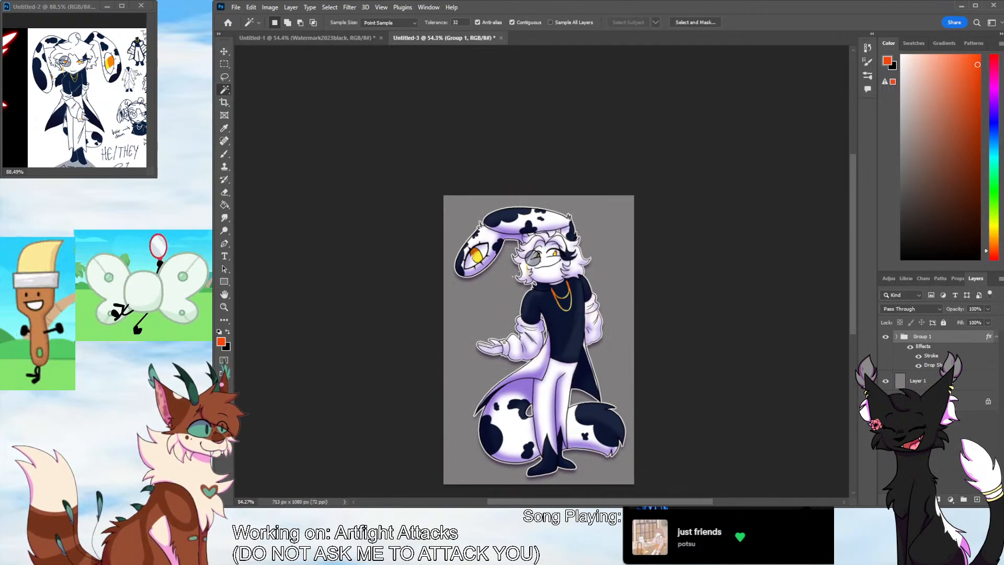
# Expand the character's group and toggle the visibility of one of its layers on and off to compare
pyautogui.click(896, 337)
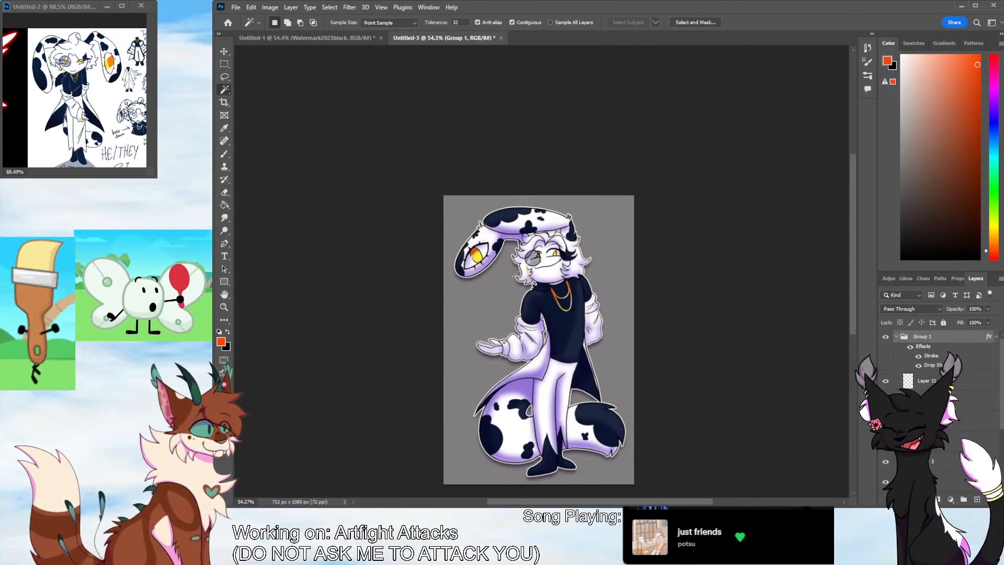
pyautogui.click(888, 463)
pyautogui.click(888, 463)
pyautogui.click(888, 463)
pyautogui.click(888, 462)
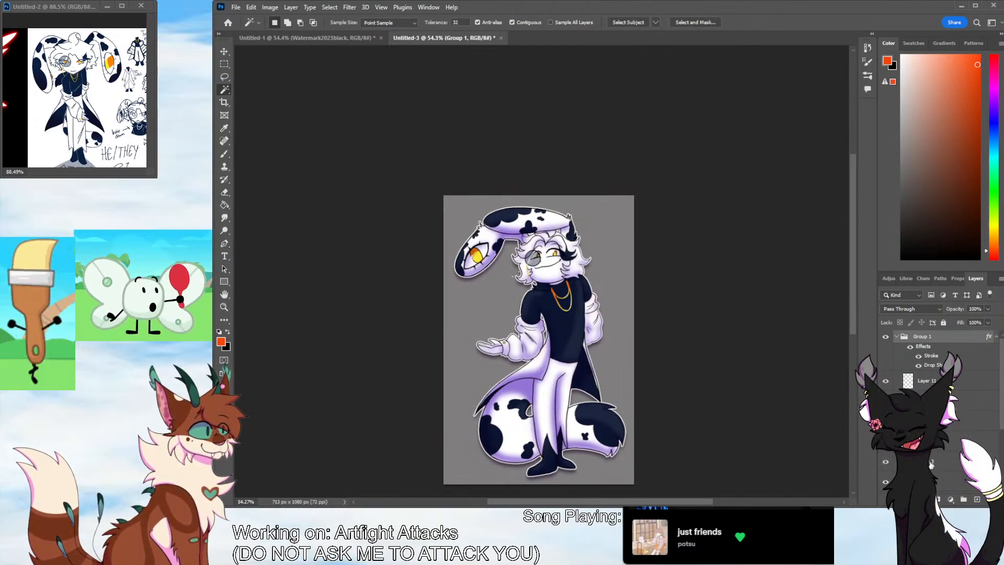
# Toggle the visibility of the individual layers in the character's group to find the one holding the stray mark beside the hair
pyautogui.press('e')
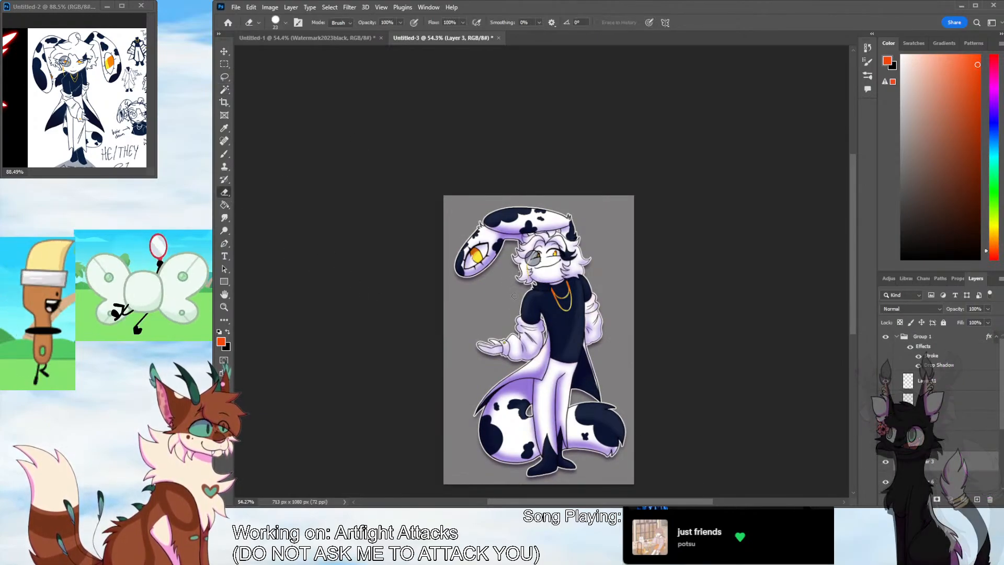
pyautogui.click(886, 481)
pyautogui.scroll(-5, 935, 413)
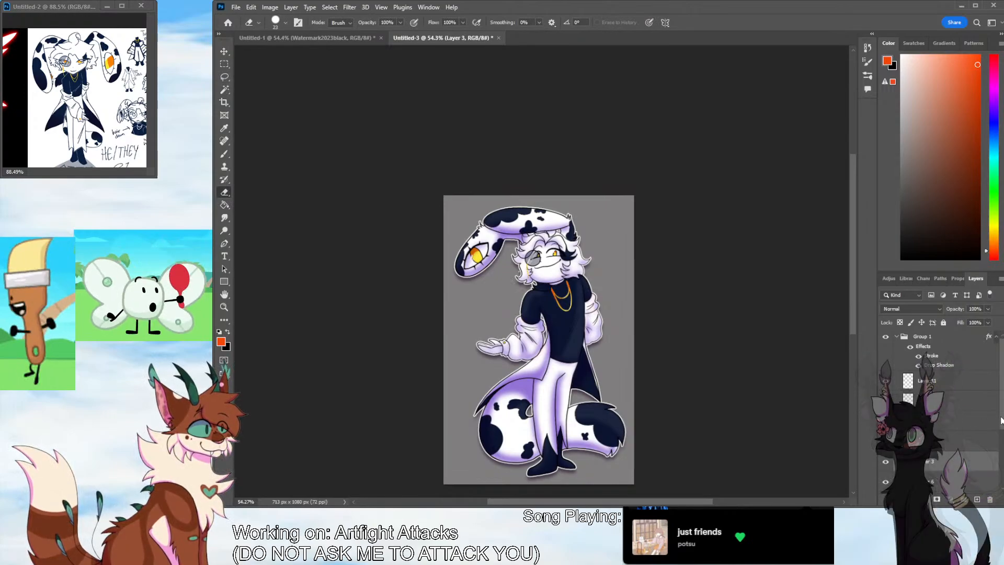
pyautogui.click(886, 461)
pyautogui.click(886, 461)
pyautogui.click(887, 481)
pyautogui.click(886, 482)
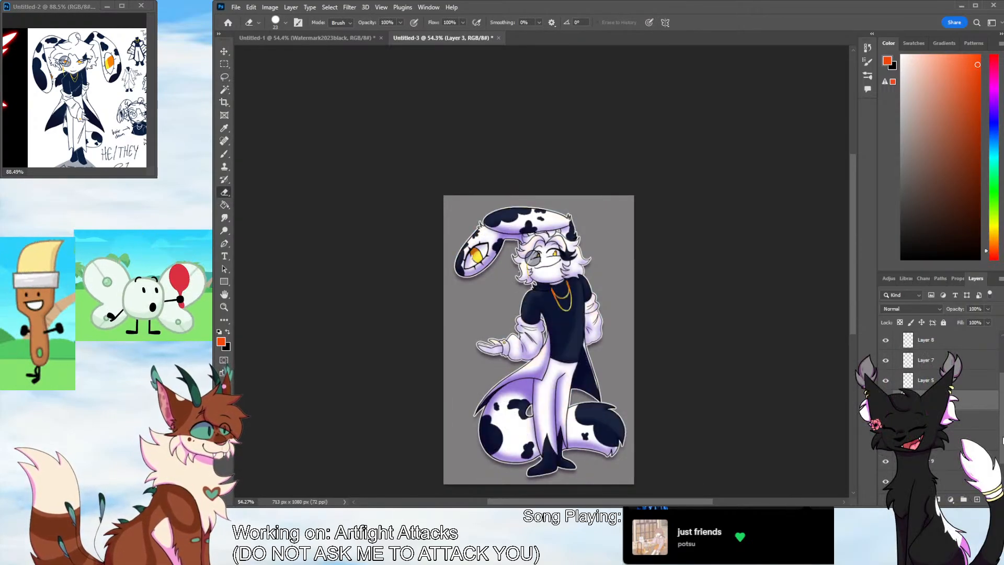
pyautogui.scroll(-2, 940, 467)
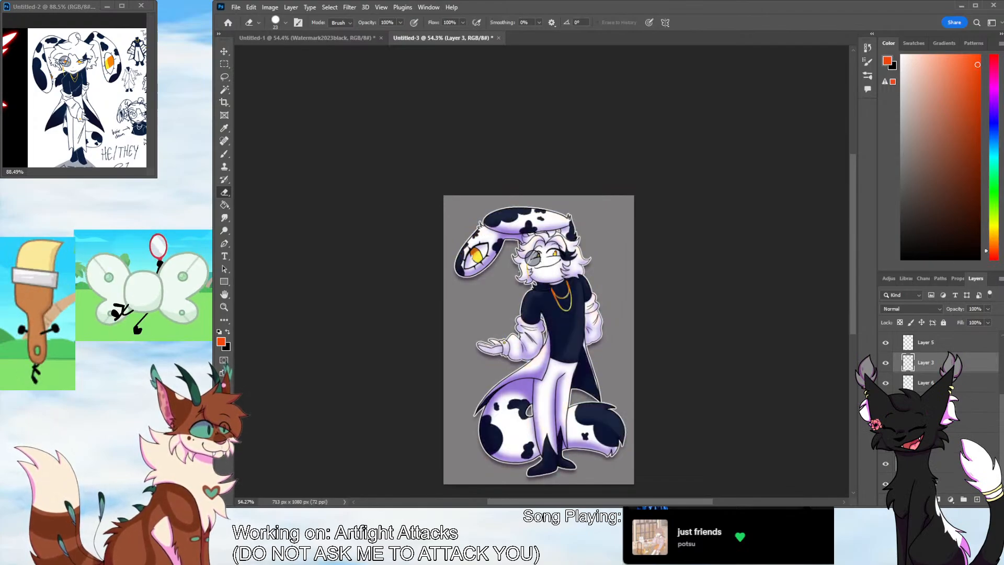
pyautogui.click(885, 343)
pyautogui.click(885, 342)
pyautogui.click(885, 362)
pyautogui.click(886, 363)
pyautogui.click(885, 384)
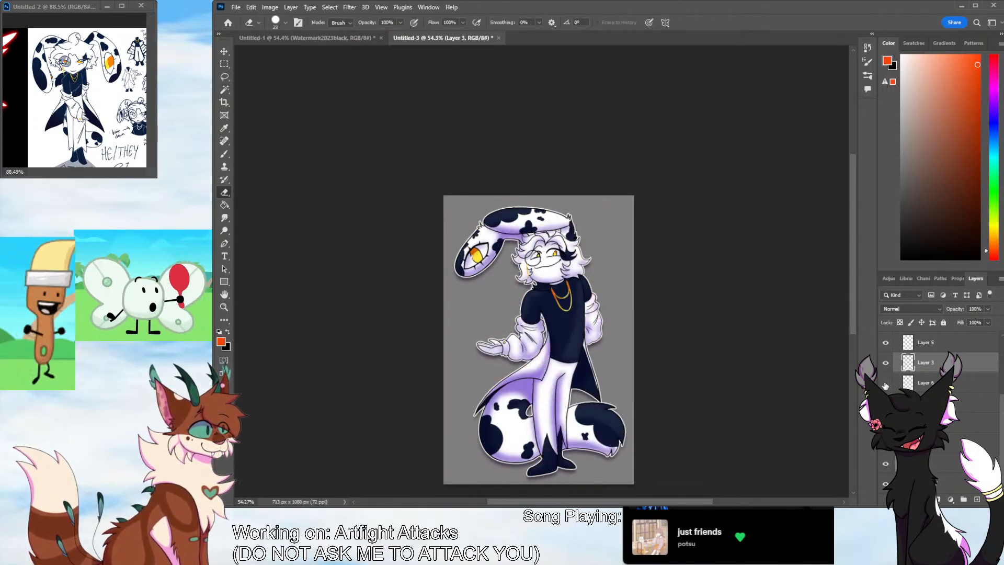
pyautogui.click(885, 363)
pyautogui.click(885, 363)
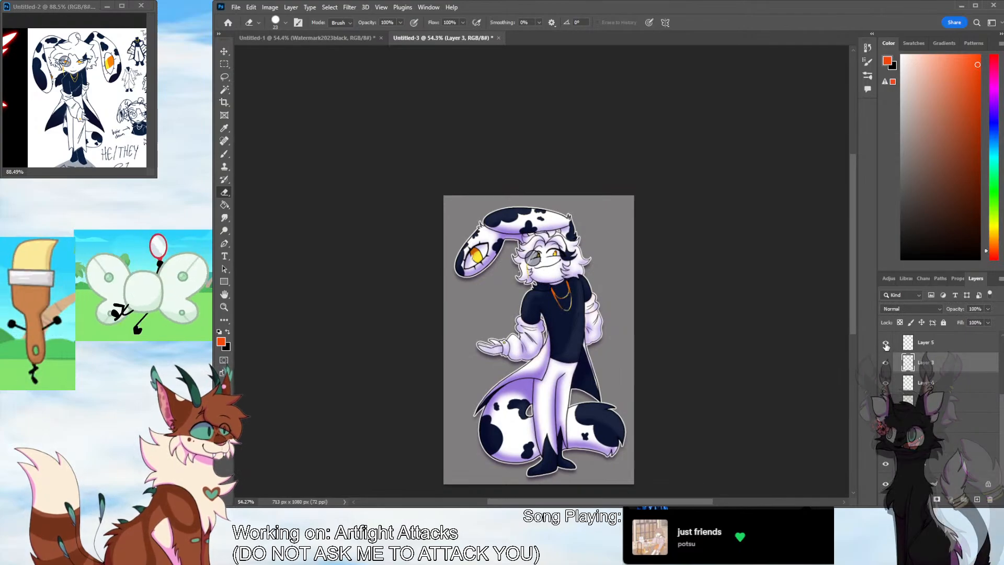
pyautogui.moveTo(1001, 409); pyautogui.dragTo(1000, 380)
pyautogui.click(885, 375)
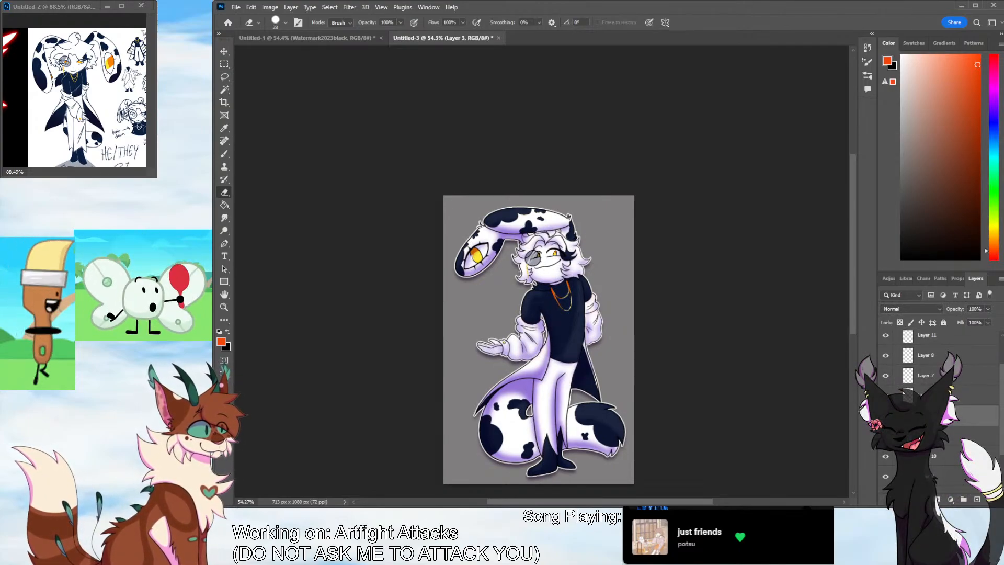
pyautogui.click(885, 337)
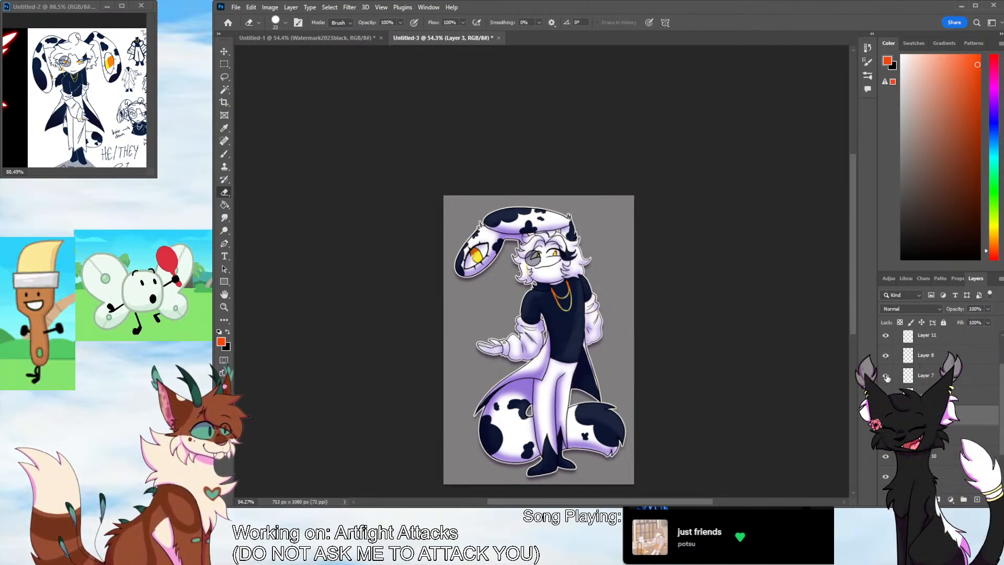
pyautogui.click(885, 339)
pyautogui.moveTo(1001, 381); pyautogui.dragTo(1001, 410)
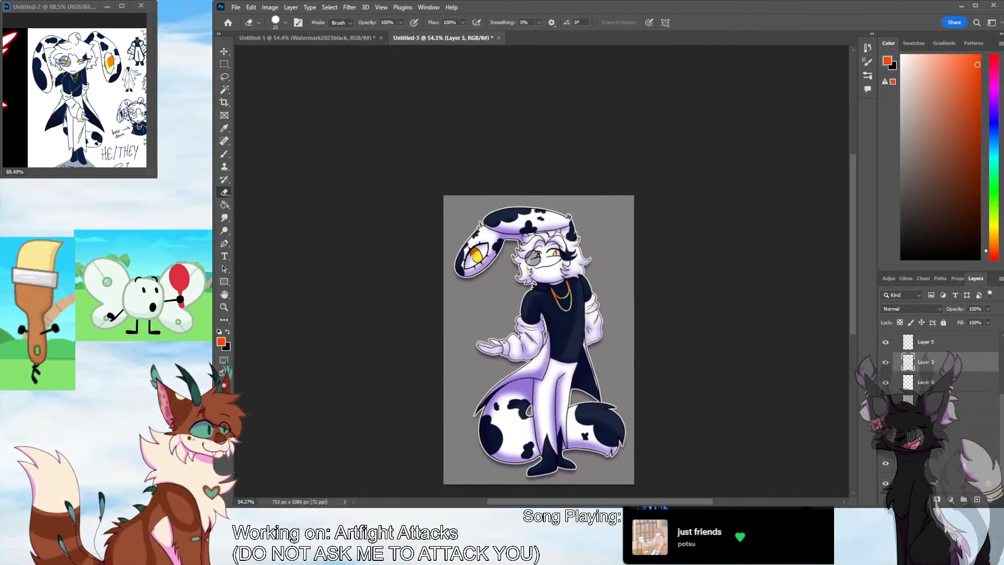
pyautogui.click(885, 443)
pyautogui.click(885, 443)
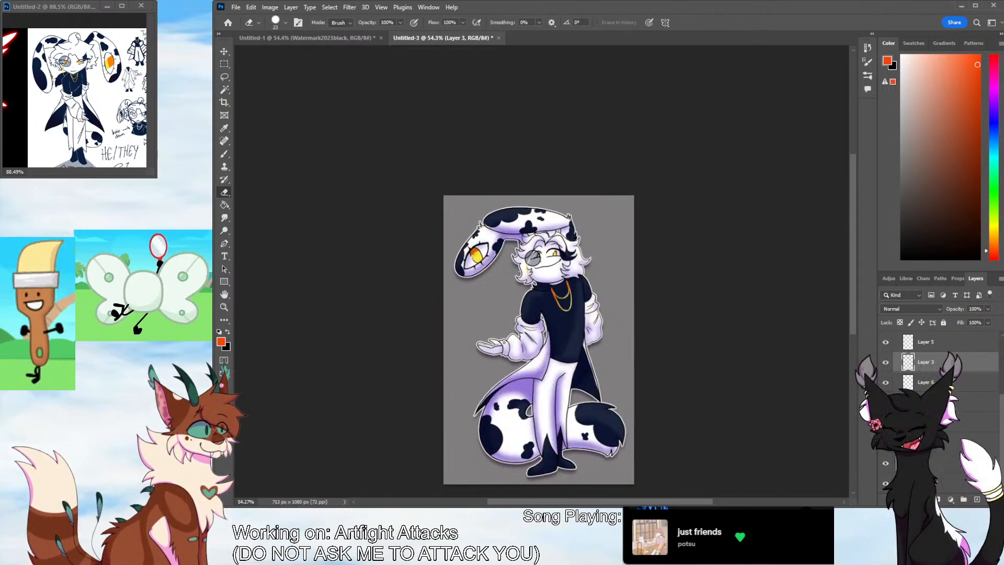
# Erase the stray dot outside the hair near the monocle chain on Layer 4
pyautogui.click(224, 307)
pyautogui.moveTo(502, 274); pyautogui.dragTo(585, 273)
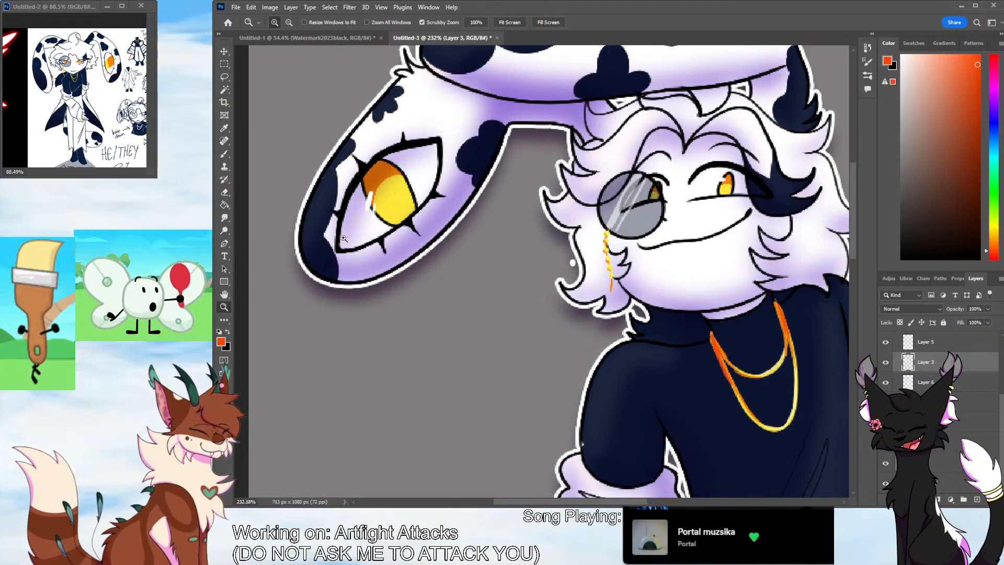
pyautogui.click(225, 192)
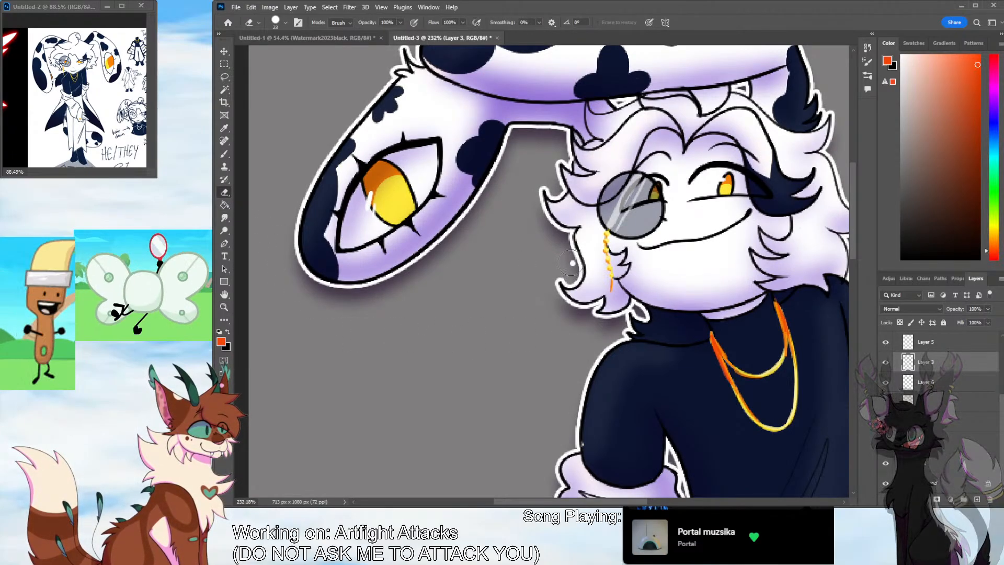
pyautogui.click(928, 383)
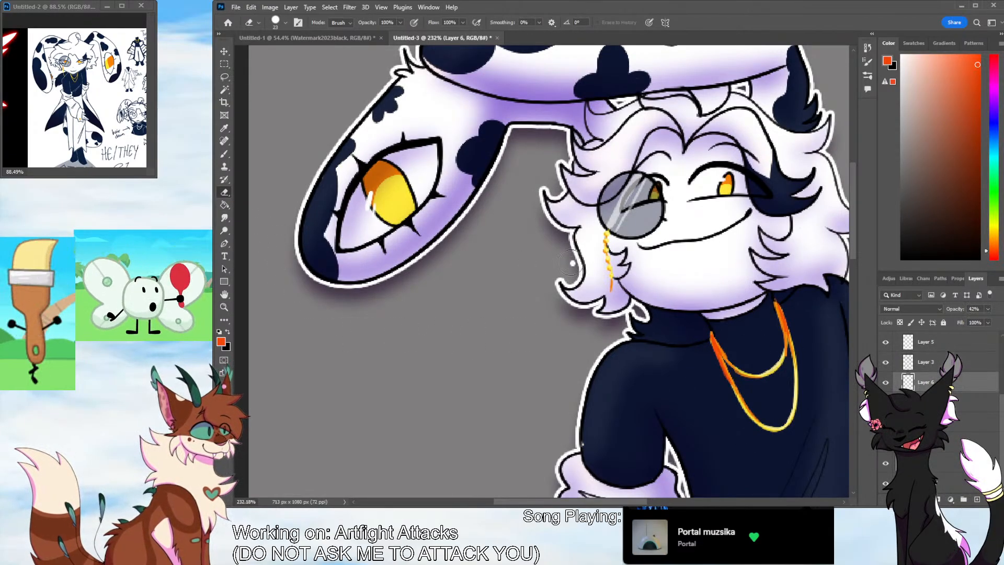
pyautogui.click(931, 402)
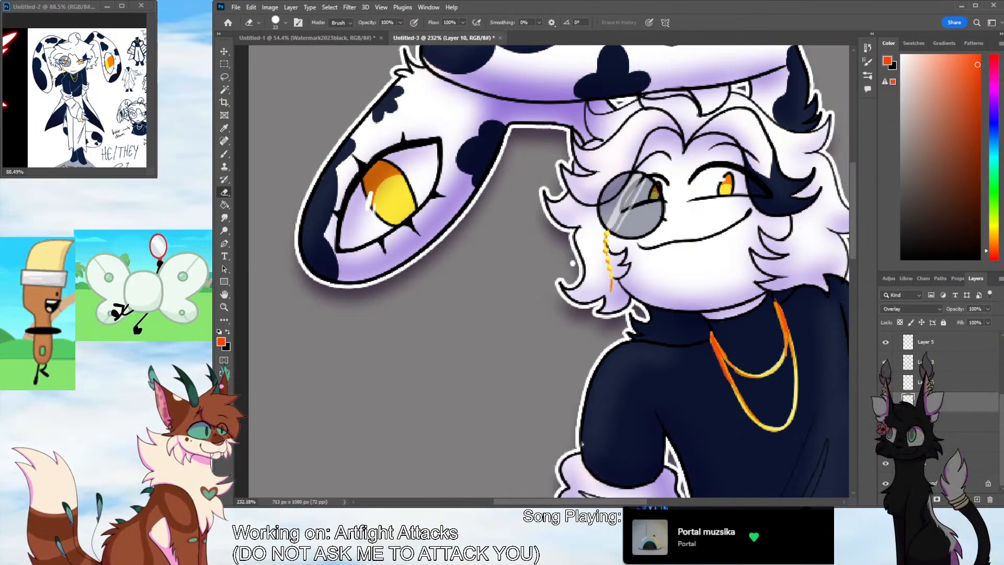
pyautogui.click(930, 422)
pyautogui.click(930, 442)
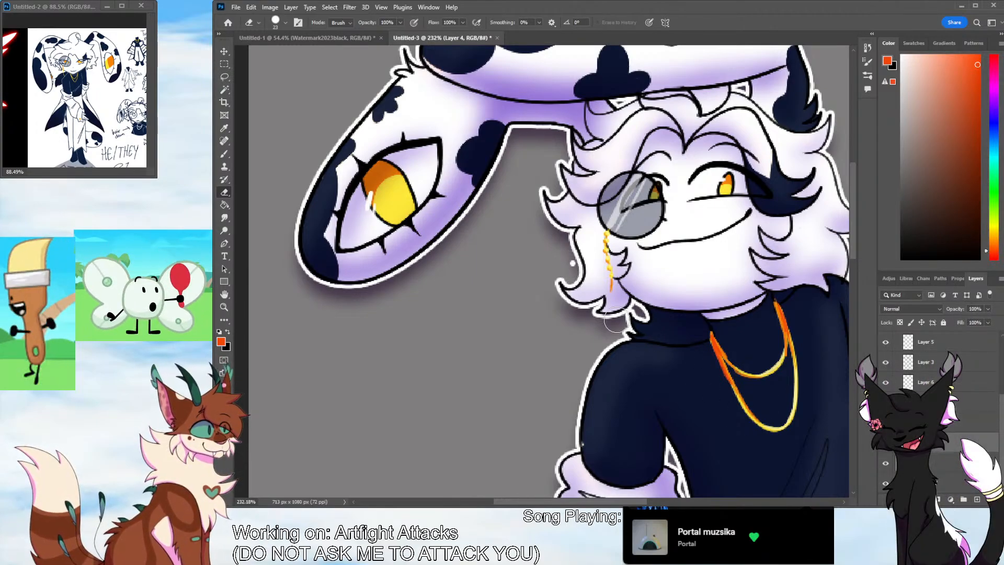
pyautogui.click(571, 265)
# Collapse the character's group and delete the grey Layer 1 behind it
pyautogui.click(225, 307)
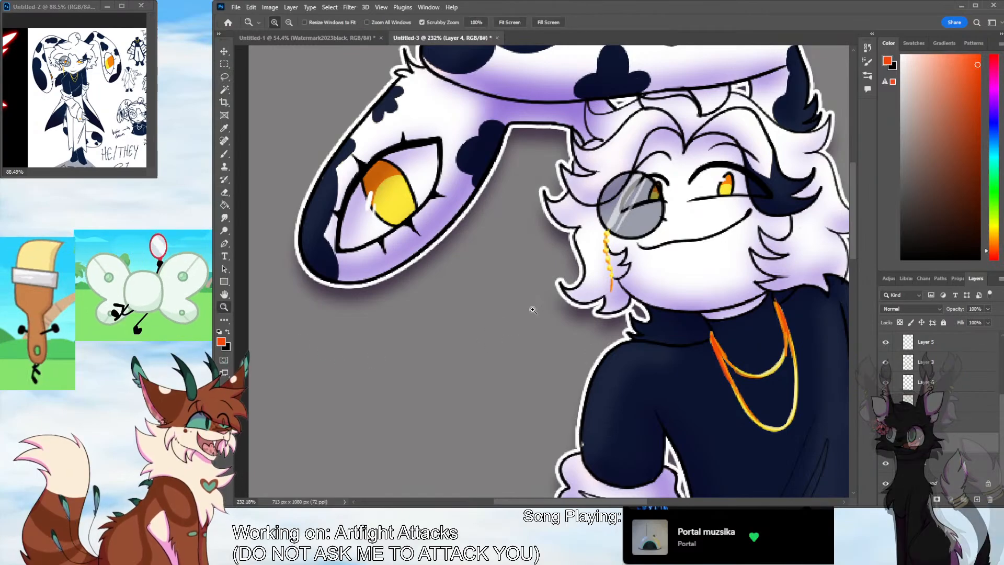
pyautogui.moveTo(544, 306)
pyautogui.mouseDown()
pyautogui.moveTo(492, 307)
pyautogui.moveTo(528, 309)
pyautogui.mouseUp()
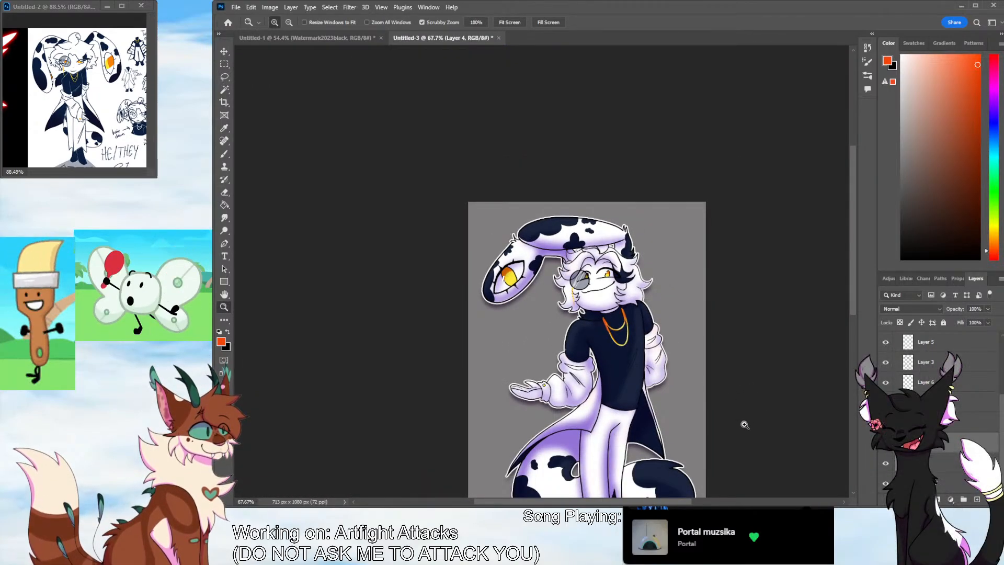
pyautogui.moveTo(751, 407); pyautogui.dragTo(722, 409)
pyautogui.moveTo(672, 502); pyautogui.dragTo(692, 502)
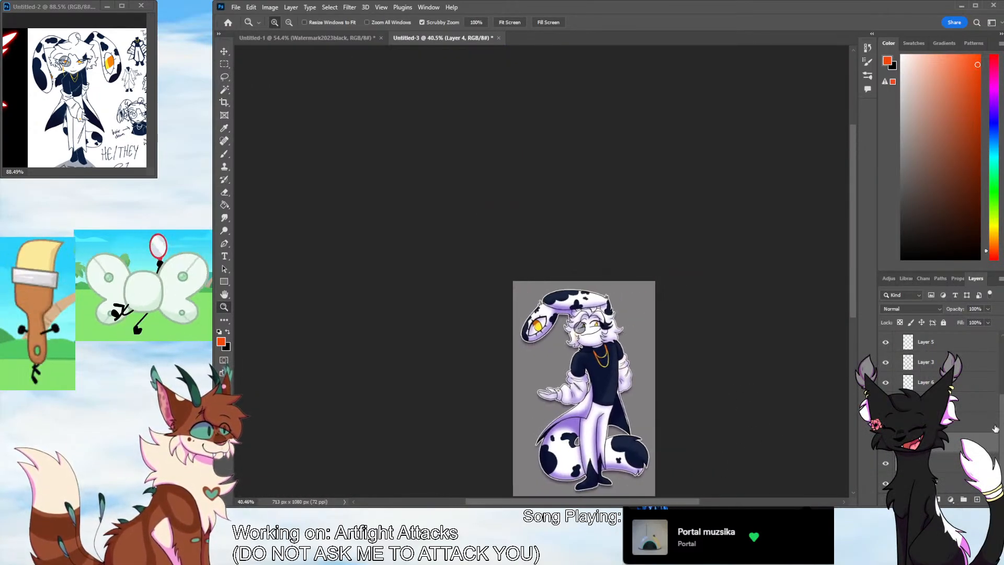
pyautogui.moveTo(1000, 421); pyautogui.dragTo(998, 368)
pyautogui.click(897, 336)
pyautogui.click(922, 382)
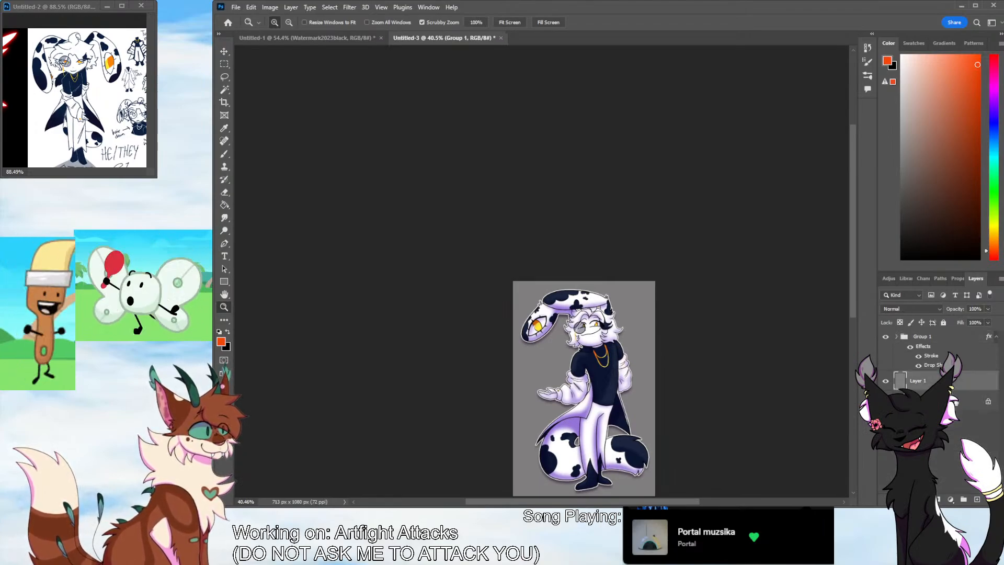
pyautogui.press('Delete')
pyautogui.moveTo(853, 293); pyautogui.dragTo(854, 305)
# Create a new layer behind the character and fill it with a pale yellow based on the yellow sampled from the ear's eye
pyautogui.click(976, 499)
pyautogui.click(225, 128)
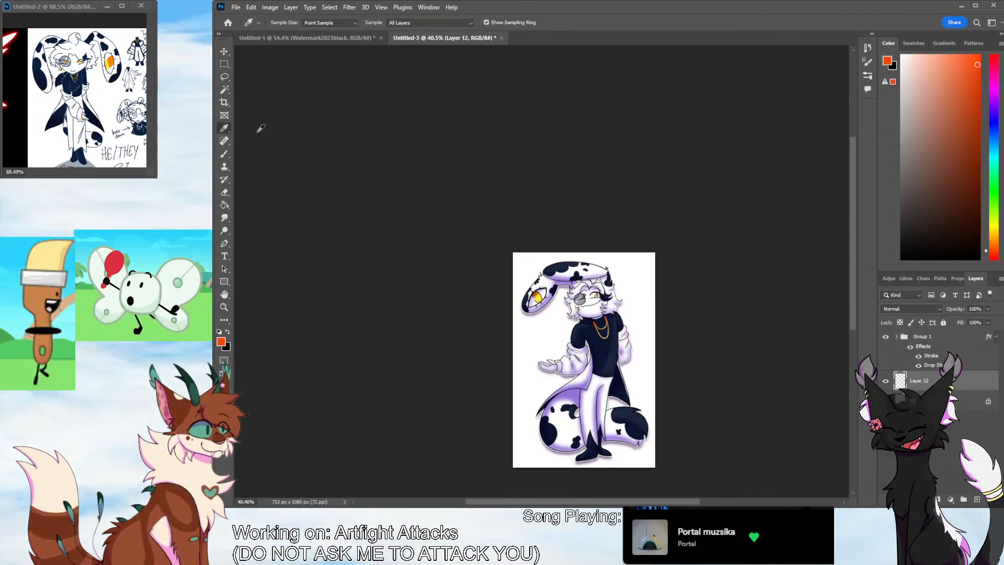
pyautogui.click(538, 299)
pyautogui.click(225, 205)
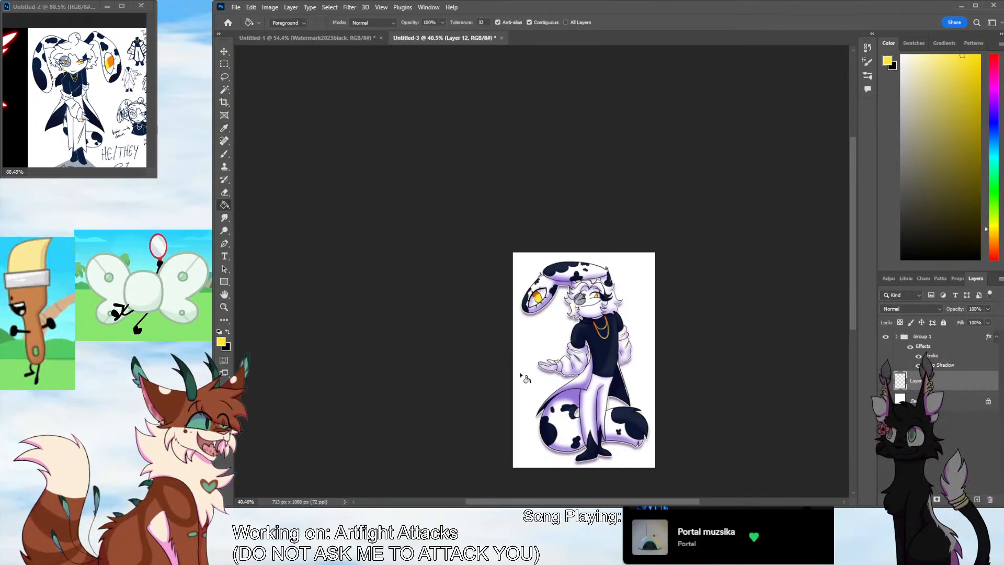
pyautogui.click(523, 376)
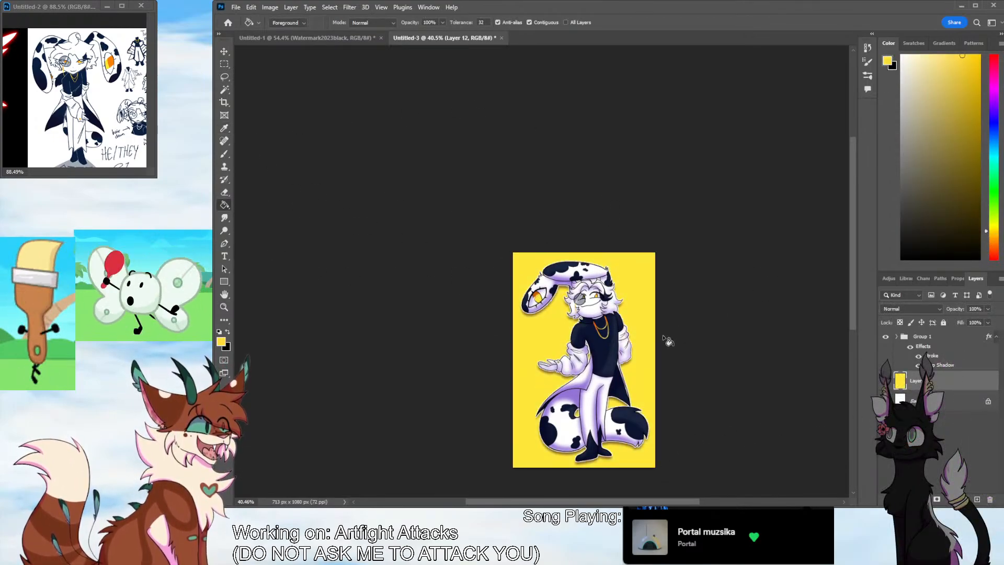
pyautogui.click(649, 355)
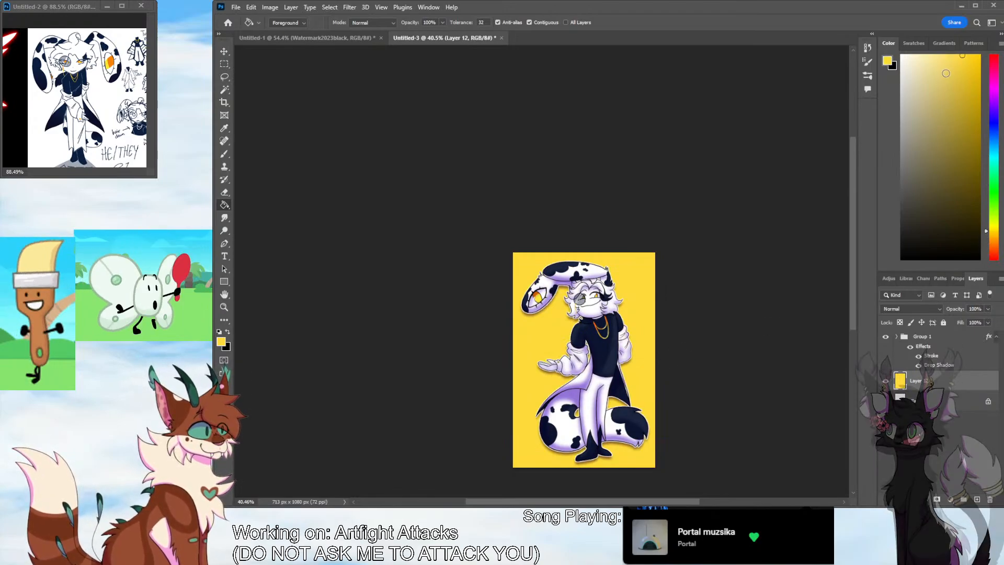
pyautogui.click(951, 59)
pyautogui.click(678, 325)
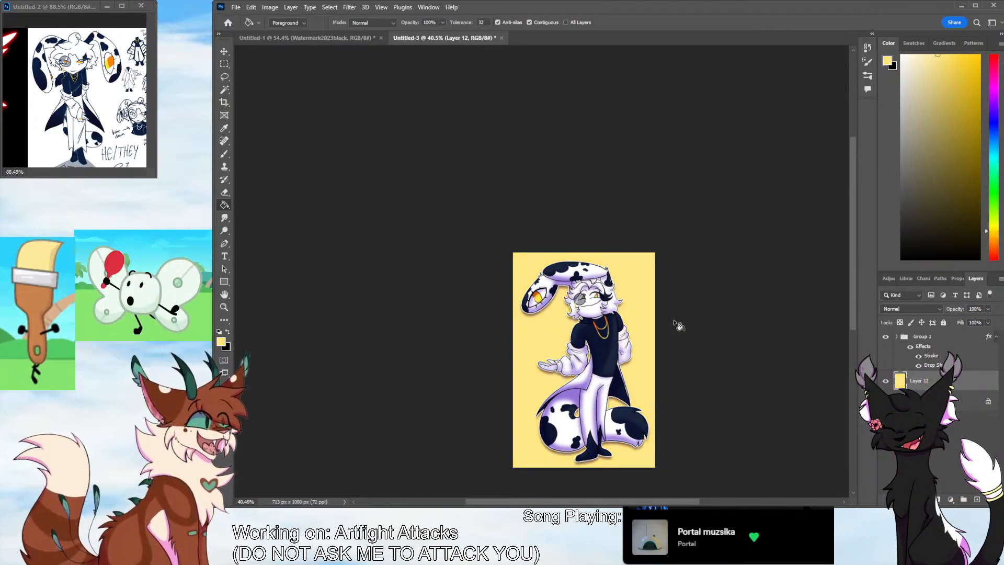
# Paint the lower background orange on a new layer behind the character and blur it into a soft gradient with the pale yellow
pyautogui.click(976, 498)
pyautogui.moveTo(993, 233); pyautogui.dragTo(995, 242)
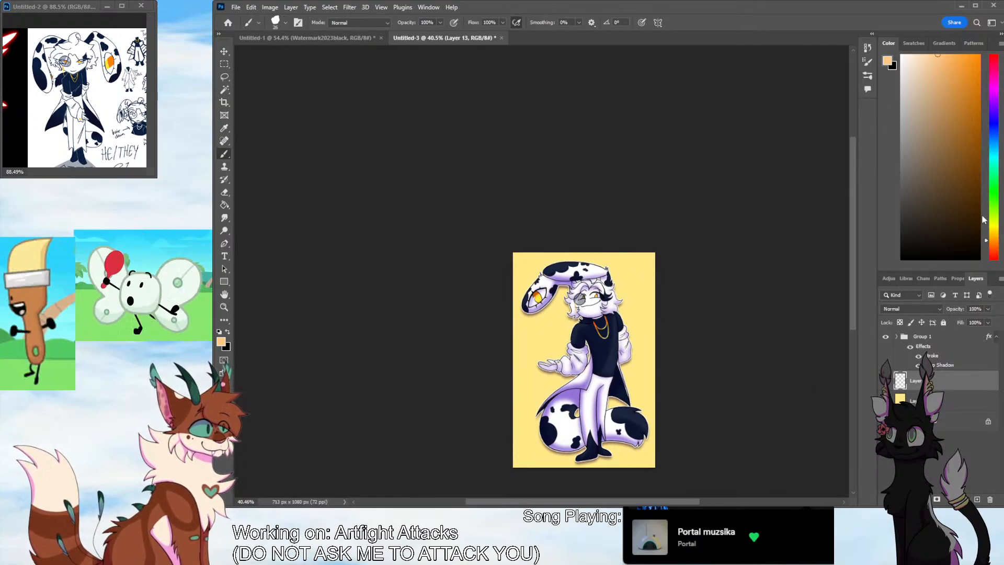
pyautogui.click(969, 55)
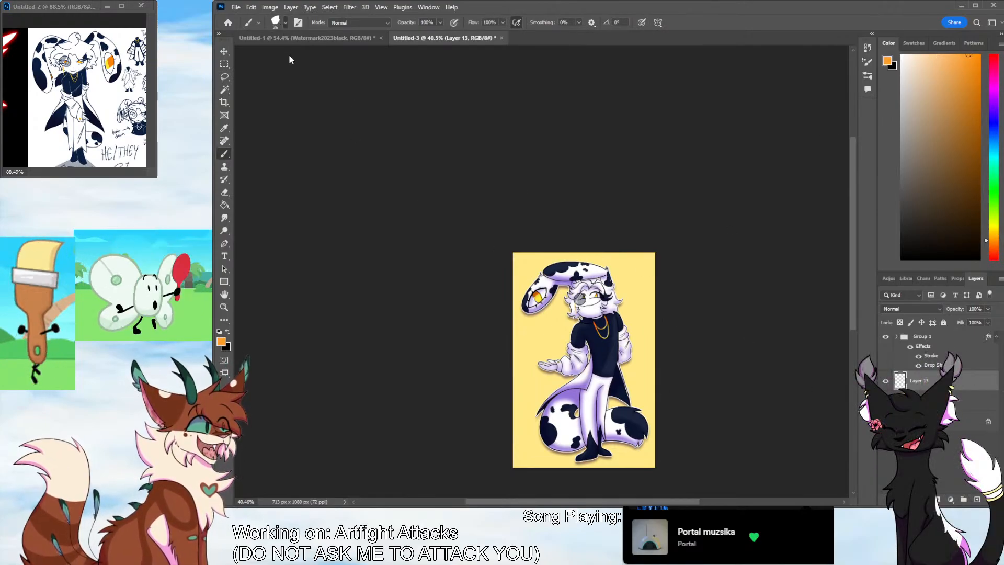
pyautogui.moveTo(578, 464); pyautogui.dragTo(648, 442)
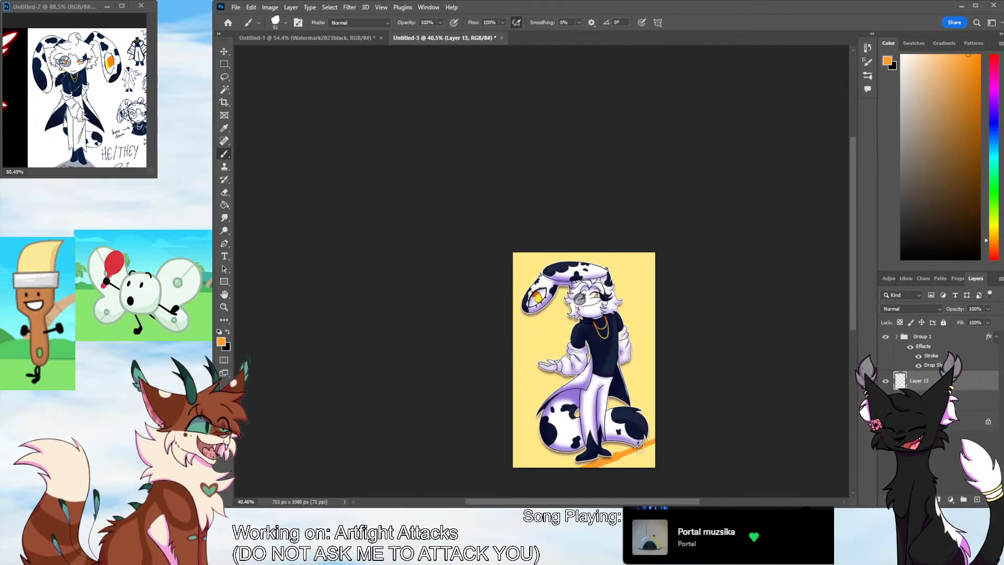
pyautogui.click(285, 23)
pyautogui.click(297, 50)
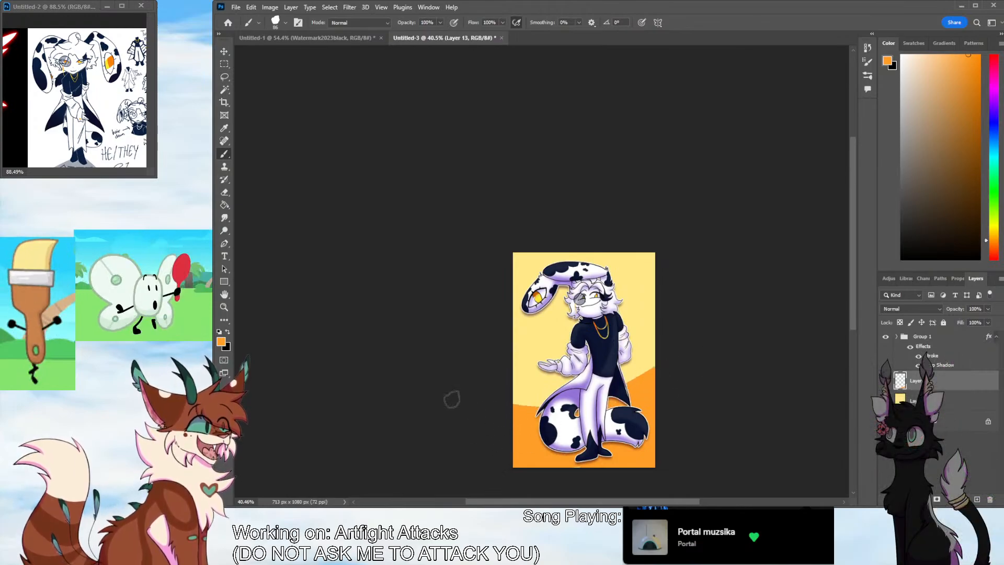
pyautogui.moveTo(452, 398)
pyautogui.mouseDown()
pyautogui.moveTo(677, 367)
pyautogui.moveTo(500, 400)
pyautogui.moveTo(609, 388)
pyautogui.moveTo(542, 395)
pyautogui.moveTo(561, 394)
pyautogui.moveTo(556, 386)
pyautogui.moveTo(550, 410)
pyautogui.moveTo(672, 398)
pyautogui.mouseUp()
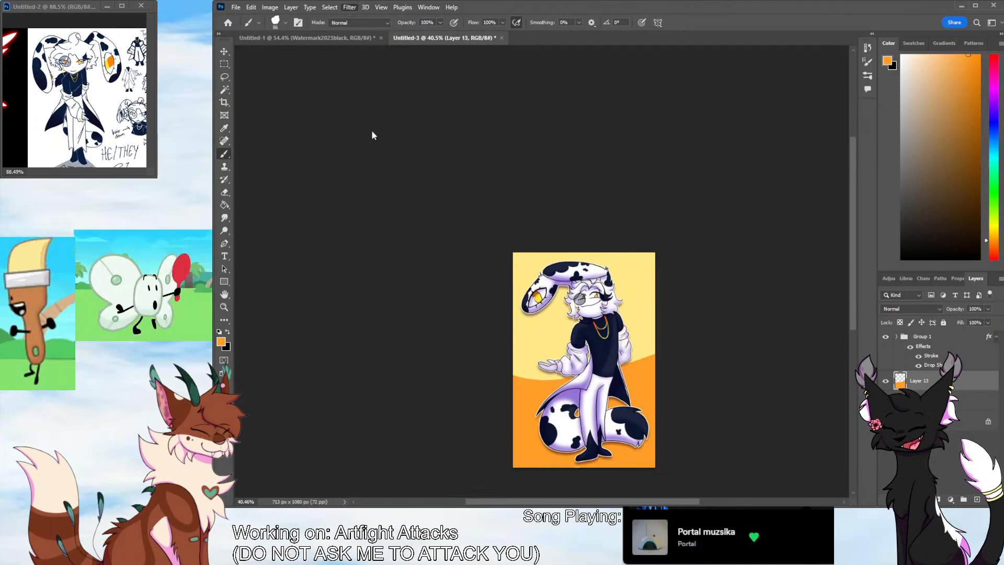
pyautogui.press('space')
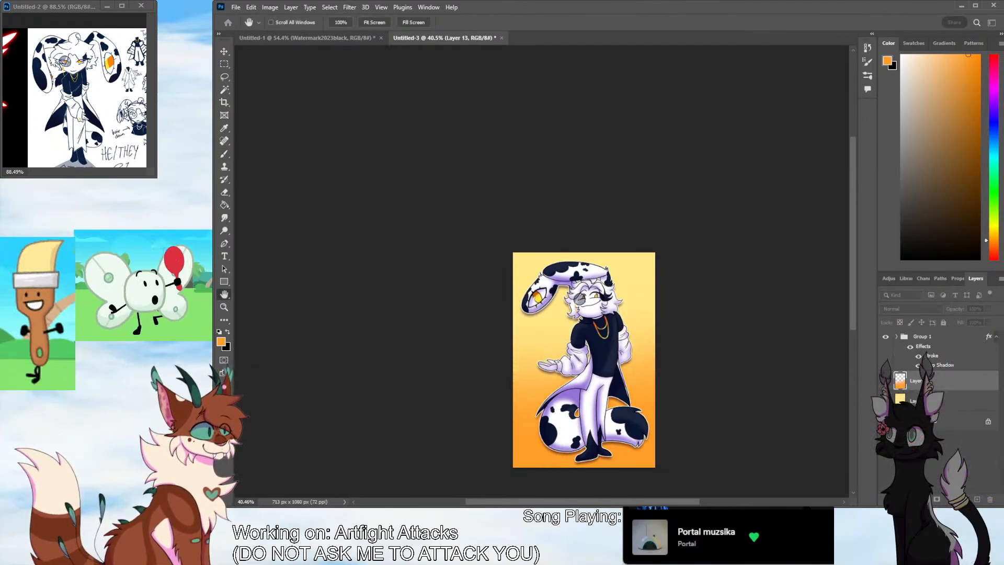
pyautogui.click(246, 204)
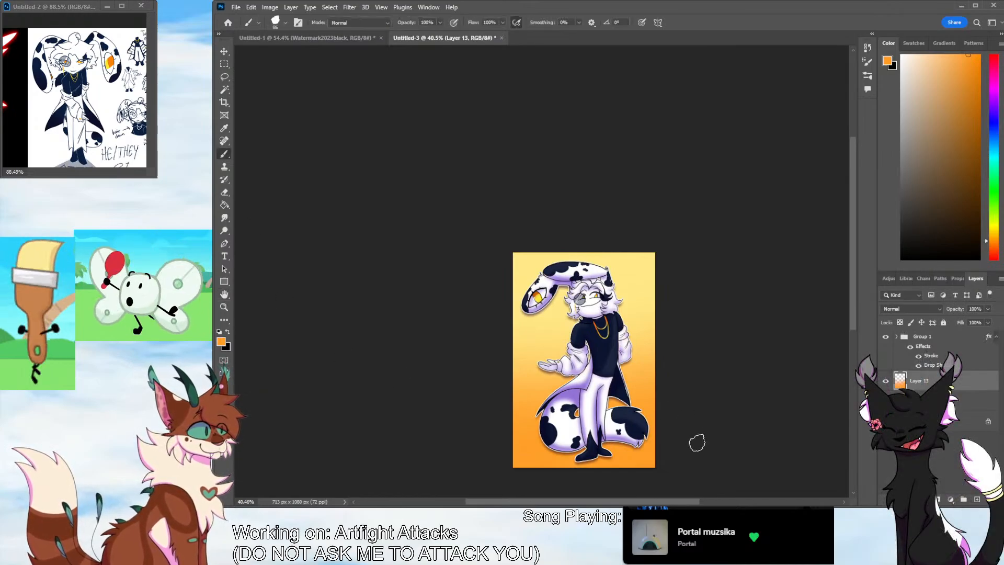
# Frame the artwork with a thin white border by adding a layer and drawing white rectangles along all four canvas edges
pyautogui.press('z')
pyautogui.moveTo(688, 434); pyautogui.dragTo(702, 410)
pyautogui.click(977, 499)
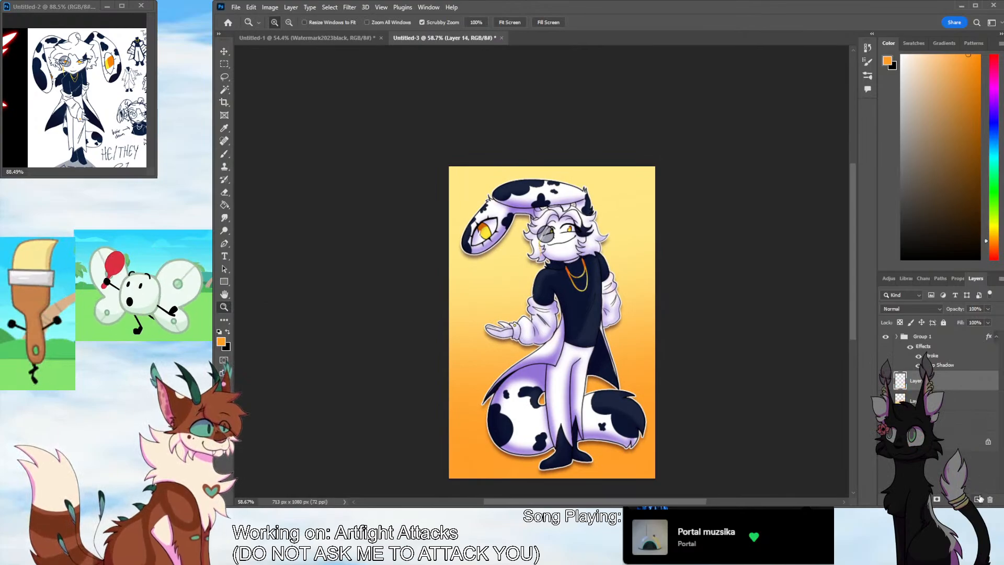
pyautogui.moveTo(926, 118); pyautogui.dragTo(900, 54)
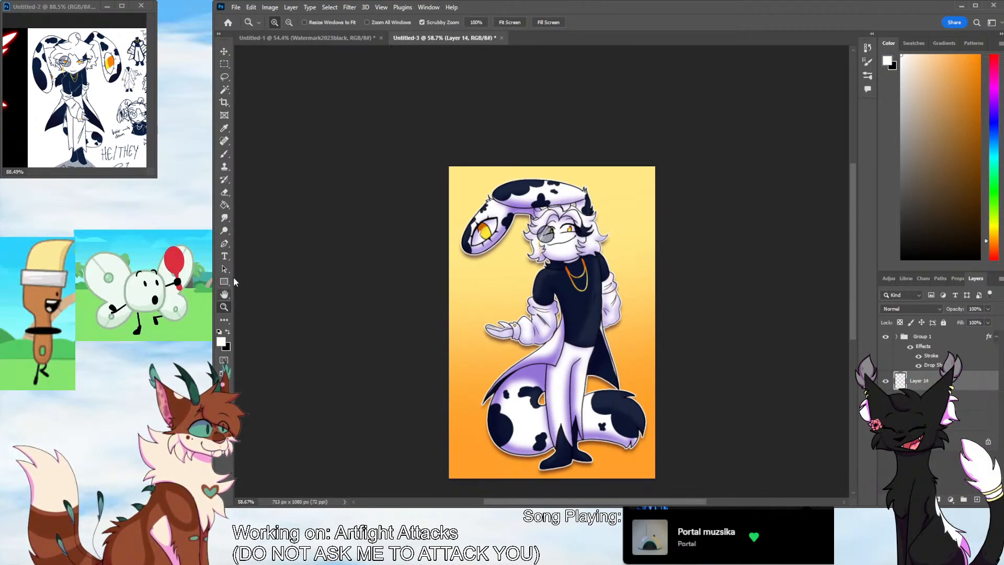
pyautogui.click(226, 281)
pyautogui.moveTo(449, 159); pyautogui.dragTo(452, 480)
pyautogui.moveTo(653, 160); pyautogui.dragTo(680, 479)
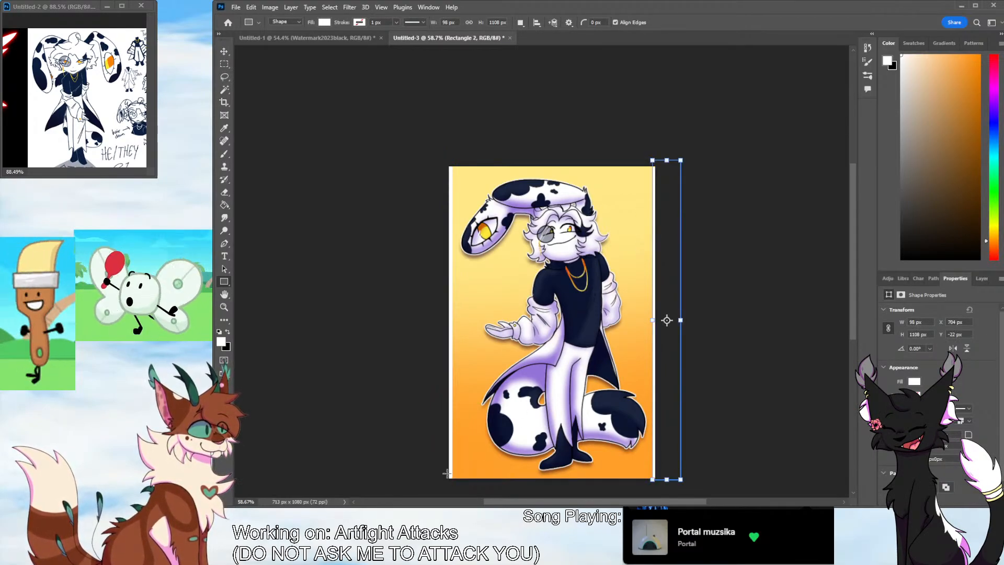
pyautogui.moveTo(446, 474); pyautogui.dragTo(731, 478)
pyautogui.moveTo(432, 151); pyautogui.dragTo(667, 169)
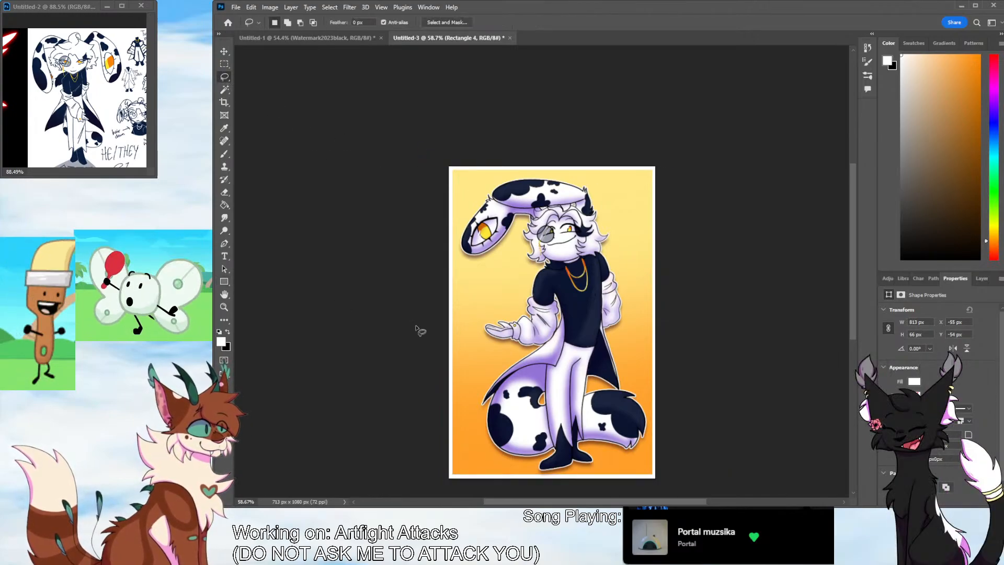
# Place the Watermark2023black image above the character's group, scale it to 8.60% over the coat and lower its opacity to 28%
pyautogui.click(313, 37)
pyautogui.press('l')
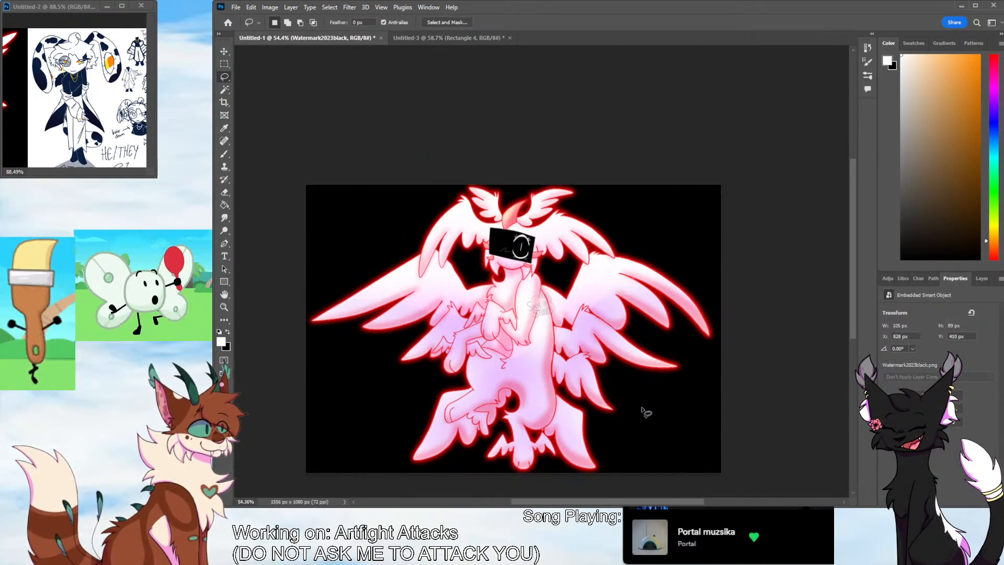
pyautogui.click(448, 38)
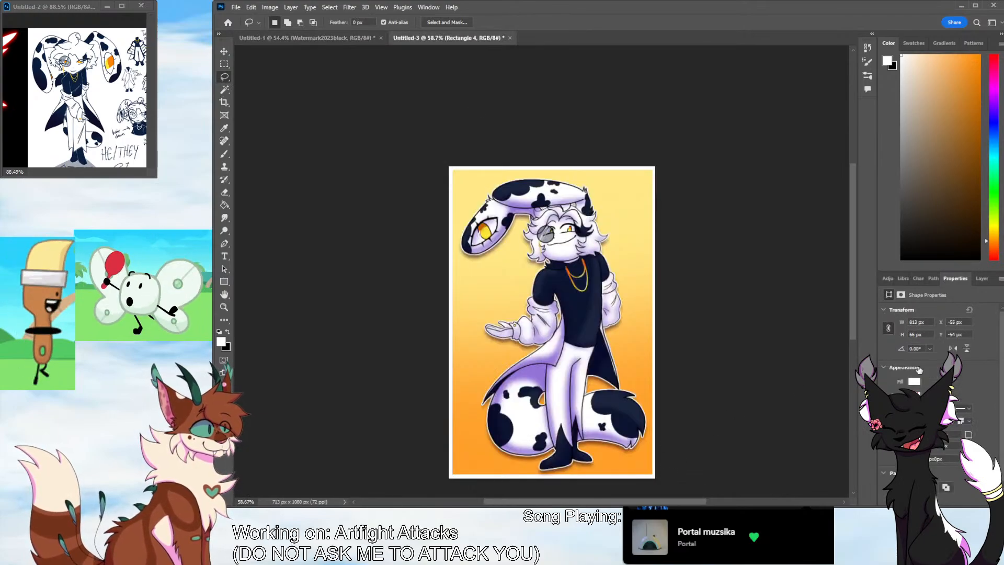
pyautogui.click(975, 278)
pyautogui.click(933, 337)
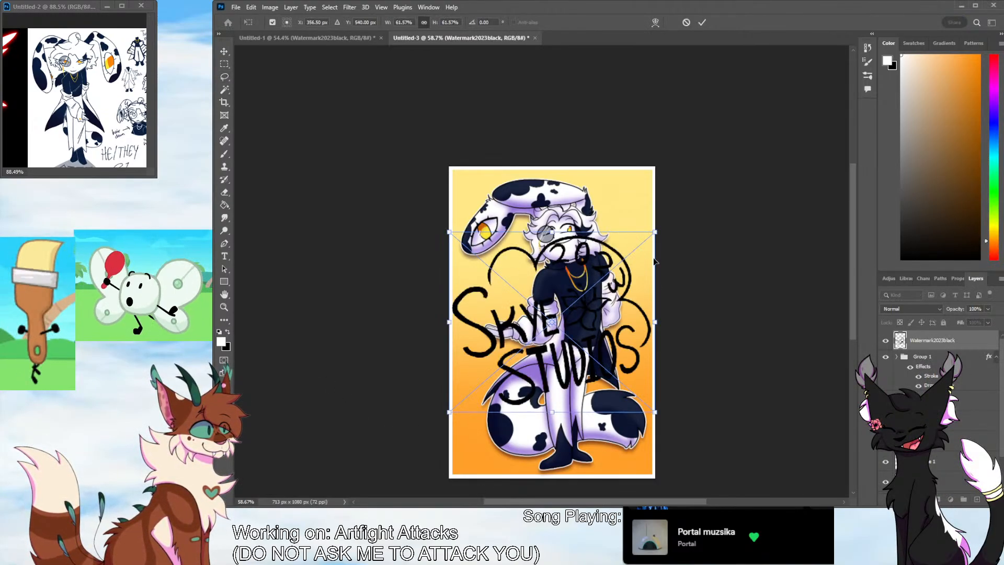
pyautogui.moveTo(654, 261); pyautogui.dragTo(482, 392)
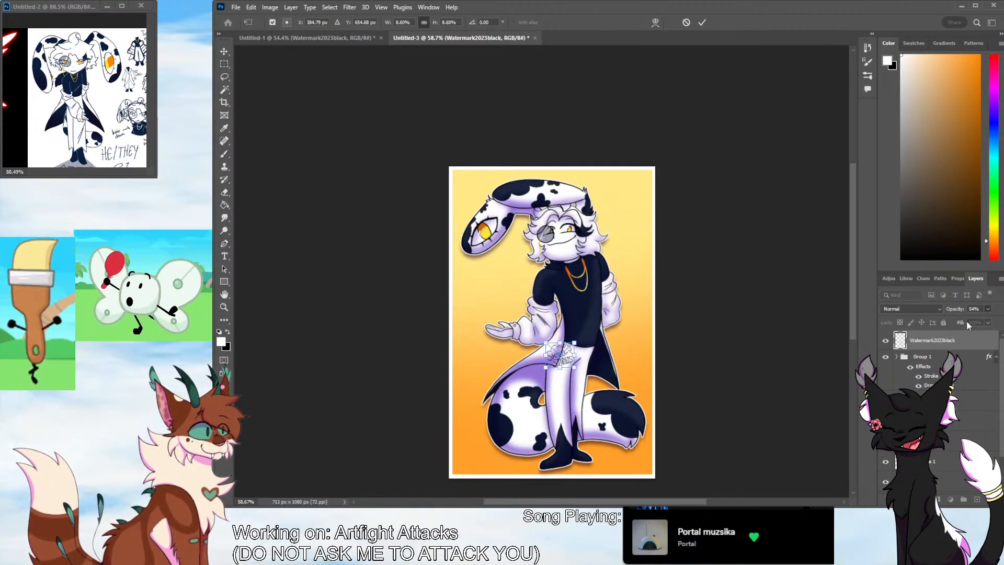
pyautogui.press('l')
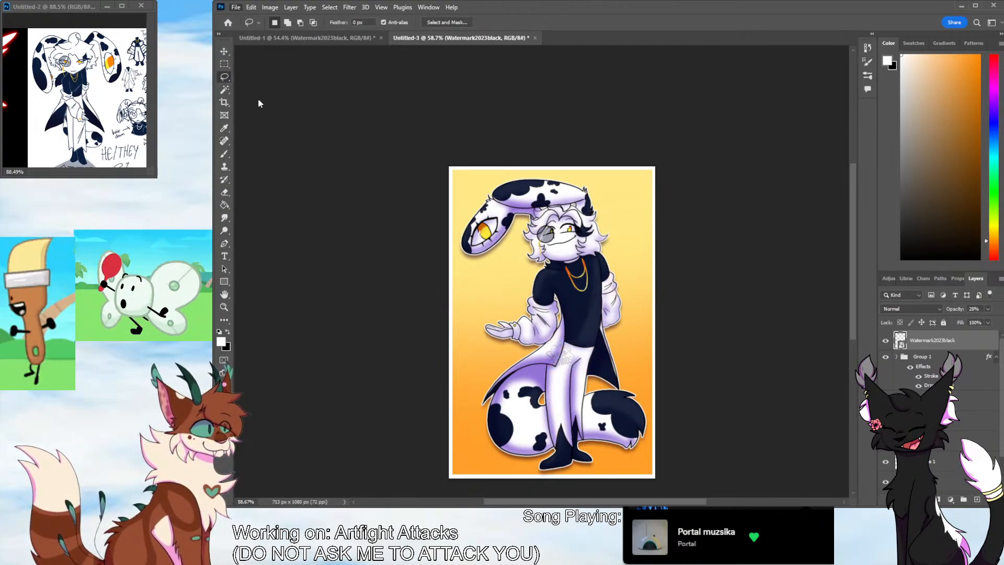
# Create a blank 1920 × 1080 px document and show the black-faced animal's reference sheet in the Untitled-2 window
pyautogui.click(335, 341)
pyautogui.click(734, 425)
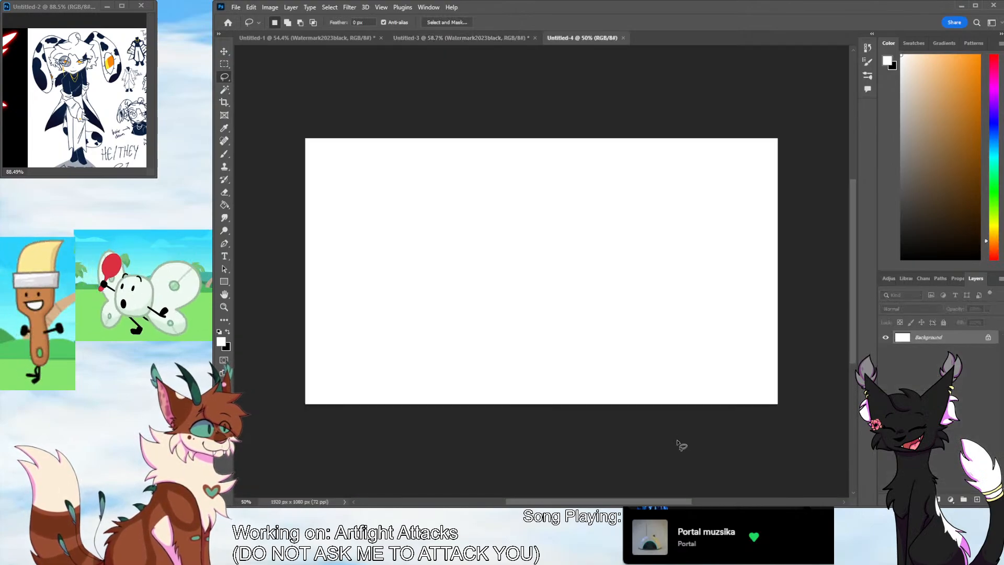
pyautogui.moveTo(68, 171)
pyautogui.mouseDown()
pyautogui.moveTo(84, 170)
pyautogui.moveTo(60, 172)
pyautogui.mouseUp()
pyautogui.moveTo(150, 58); pyautogui.dragTo(149, 75)
pyautogui.moveTo(60, 172); pyautogui.dragTo(56, 171)
pyautogui.moveTo(149, 70); pyautogui.dragTo(150, 87)
pyautogui.moveTo(57, 170); pyautogui.dragTo(57, 170)
pyautogui.click(326, 214)
# Reduce the brush size, and fill a new layer above the background with light grey
pyautogui.click(226, 154)
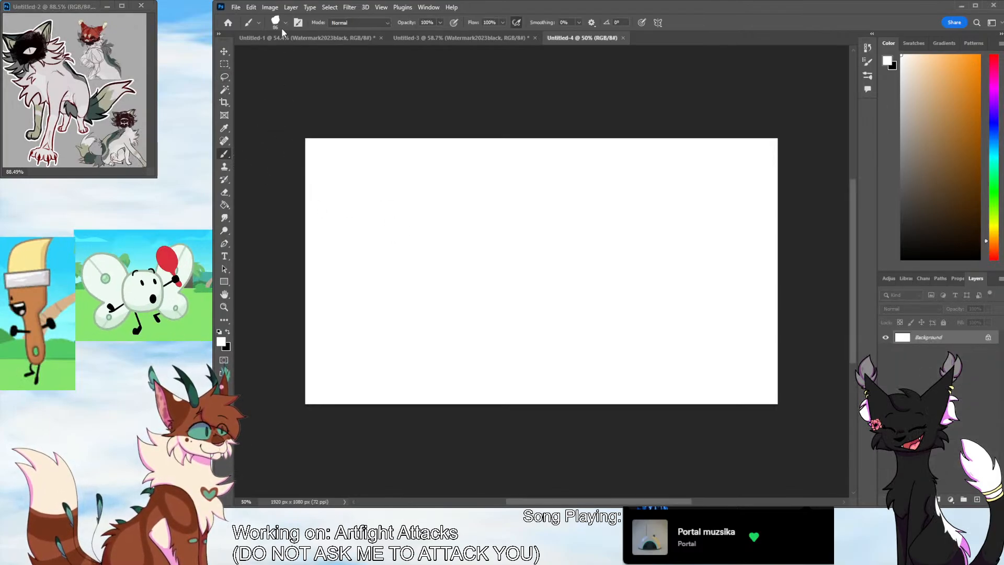
pyautogui.press('[')
pyautogui.press('[')
pyautogui.press('[')
pyautogui.press('[')
pyautogui.press('[')
pyautogui.press('[')
pyautogui.press('[')
pyautogui.press('[')
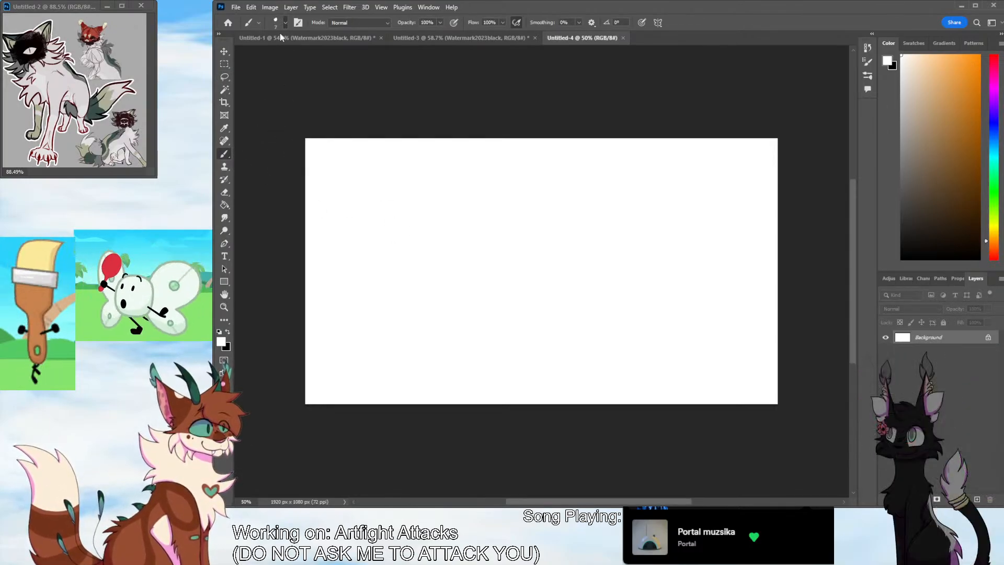
pyautogui.click(976, 500)
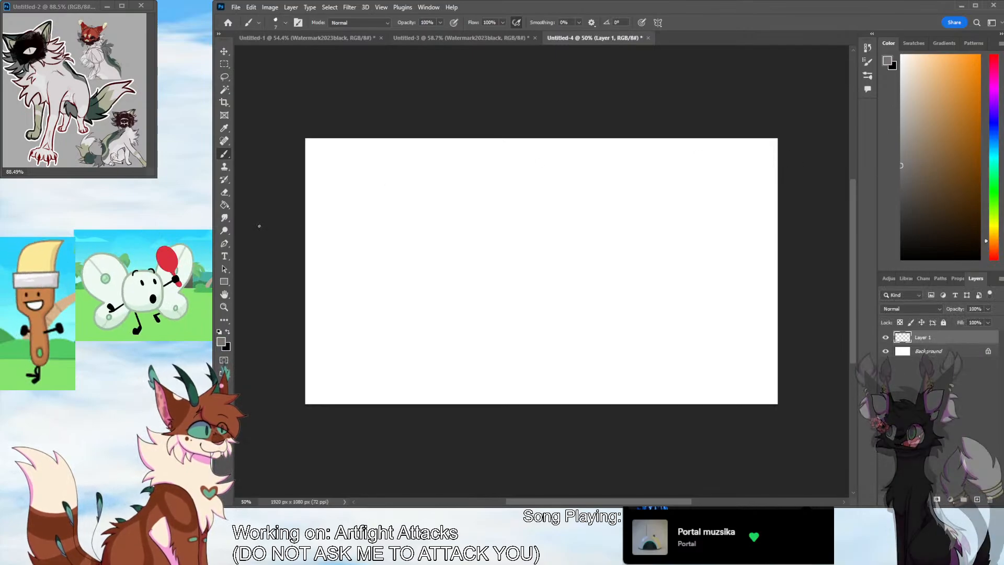
pyautogui.press('g')
pyautogui.click(709, 334)
pyautogui.click(716, 260)
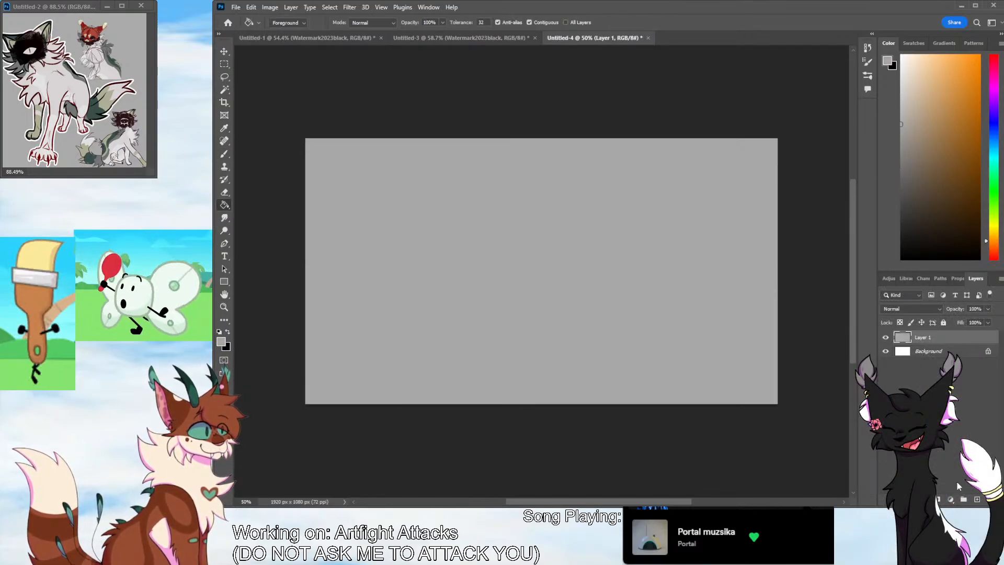
# On another new layer, sketch the head as a circle with face guidelines and rough in the chest and raised front paw
pyautogui.click(976, 498)
pyautogui.click(224, 140)
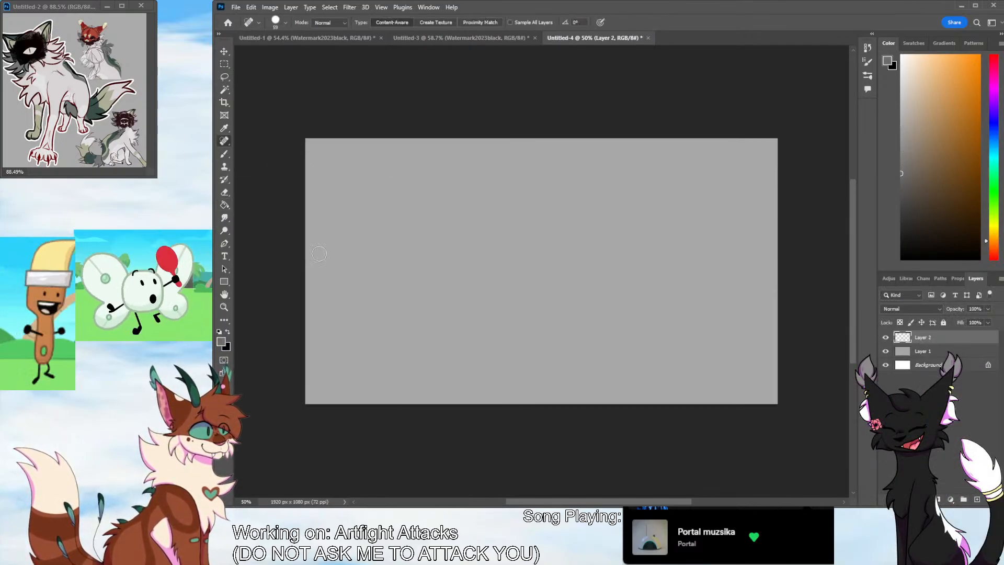
pyautogui.click(224, 154)
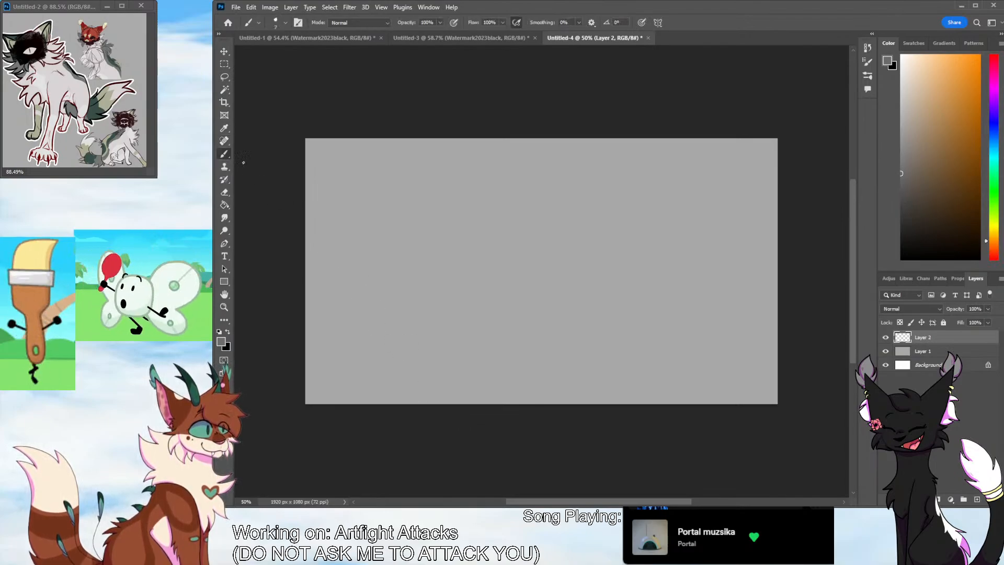
pyautogui.moveTo(500, 169)
pyautogui.mouseDown()
pyautogui.moveTo(515, 207)
pyautogui.moveTo(489, 166)
pyautogui.mouseUp()
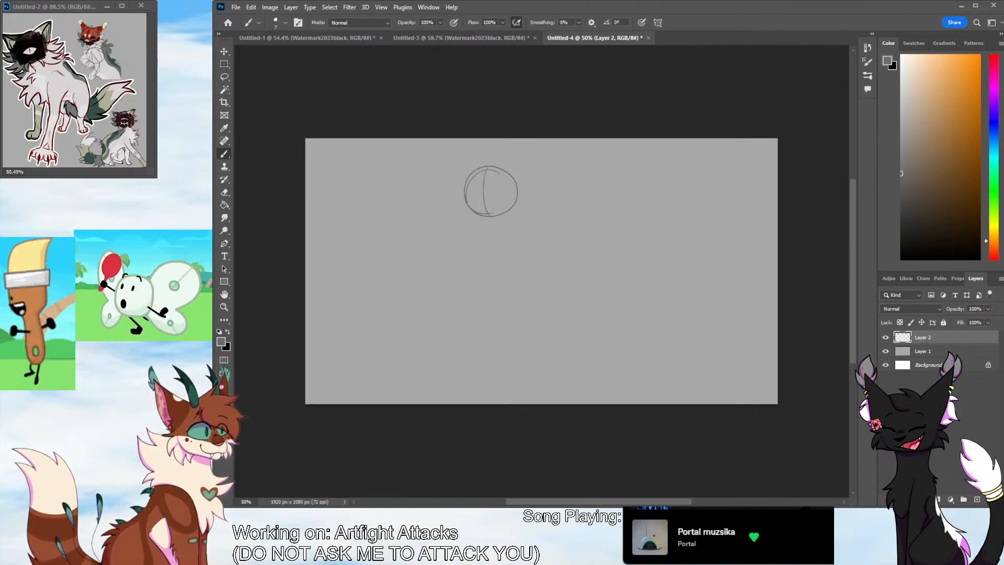
pyautogui.moveTo(466, 202)
pyautogui.mouseDown()
pyautogui.moveTo(516, 198)
pyautogui.moveTo(486, 253)
pyautogui.moveTo(494, 270)
pyautogui.mouseUp()
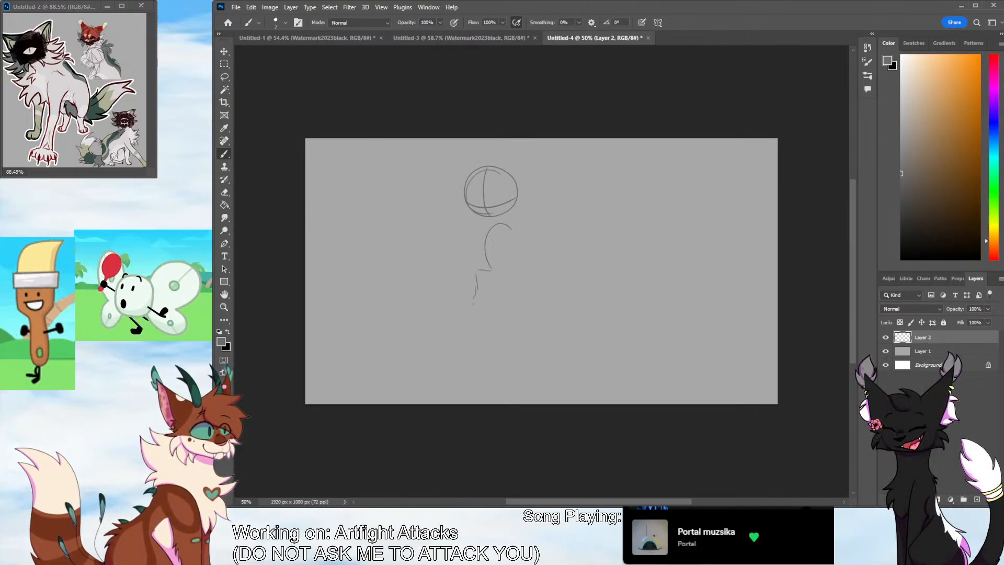
pyautogui.moveTo(473, 304); pyautogui.dragTo(486, 308)
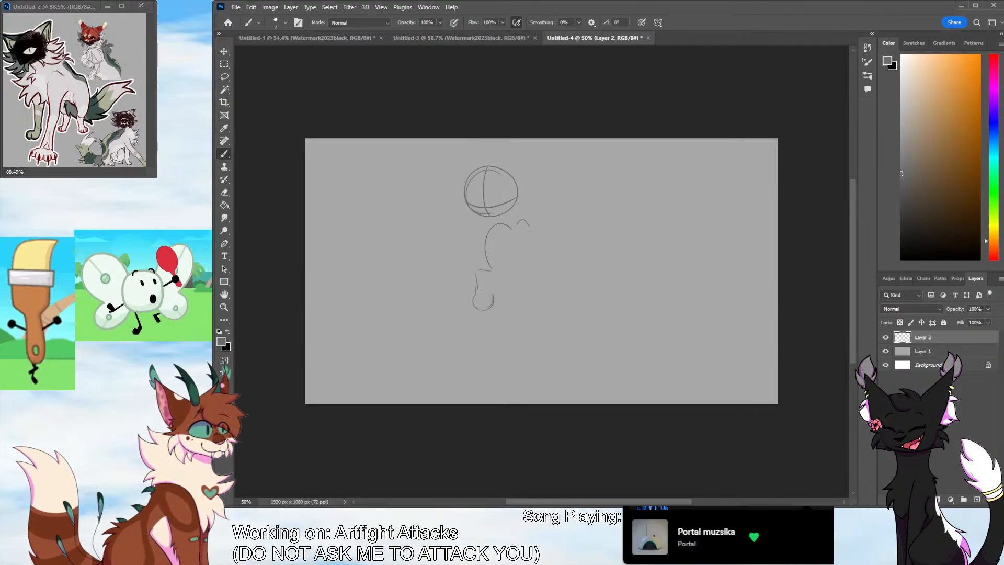
# Sketch spiky fur tufts on both cheeks and the sloping back and belly lines below the head
pyautogui.moveTo(464, 198); pyautogui.dragTo(447, 189)
pyautogui.moveTo(447, 189)
pyautogui.mouseDown()
pyautogui.moveTo(460, 204)
pyautogui.moveTo(436, 199)
pyautogui.moveTo(460, 216)
pyautogui.mouseUp()
pyautogui.moveTo(467, 216)
pyautogui.mouseDown()
pyautogui.moveTo(484, 220)
pyautogui.moveTo(536, 189)
pyautogui.moveTo(526, 221)
pyautogui.mouseUp()
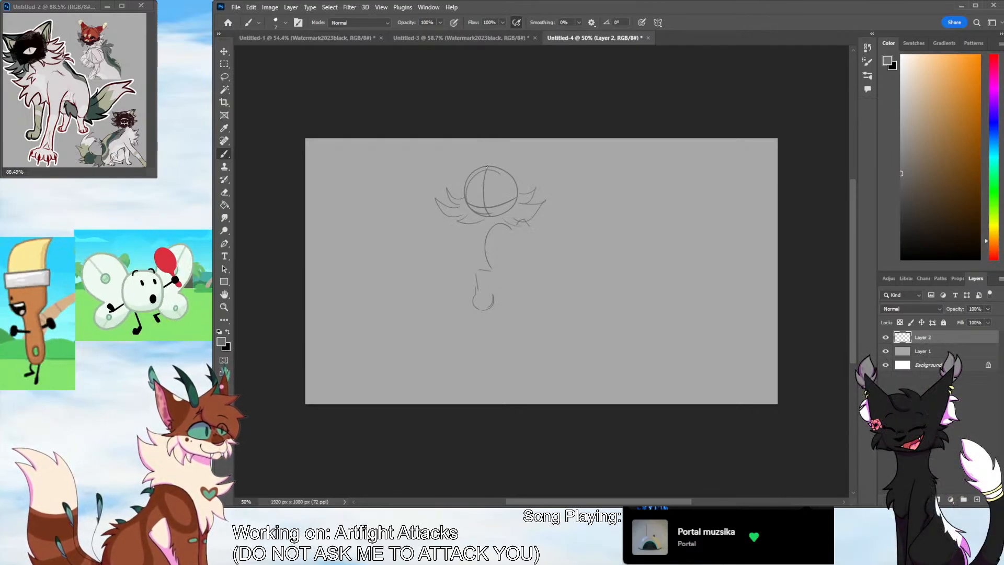
pyautogui.moveTo(486, 167)
pyautogui.mouseDown()
pyautogui.moveTo(481, 207)
pyautogui.moveTo(572, 269)
pyautogui.mouseUp()
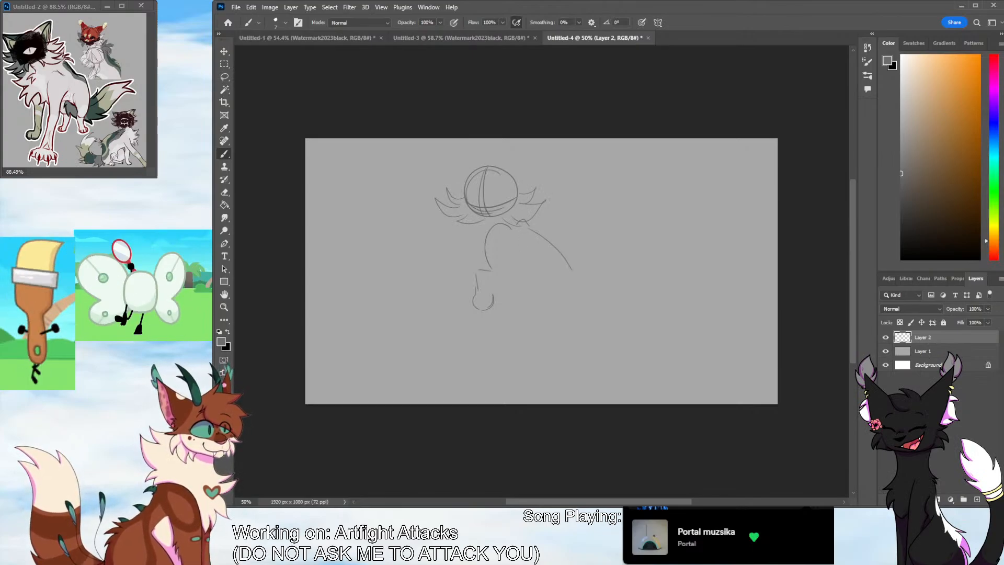
pyautogui.hotkey('ctrl', 'z')
pyautogui.moveTo(524, 222)
pyautogui.mouseDown()
pyautogui.moveTo(584, 267)
pyautogui.moveTo(525, 285)
pyautogui.mouseUp()
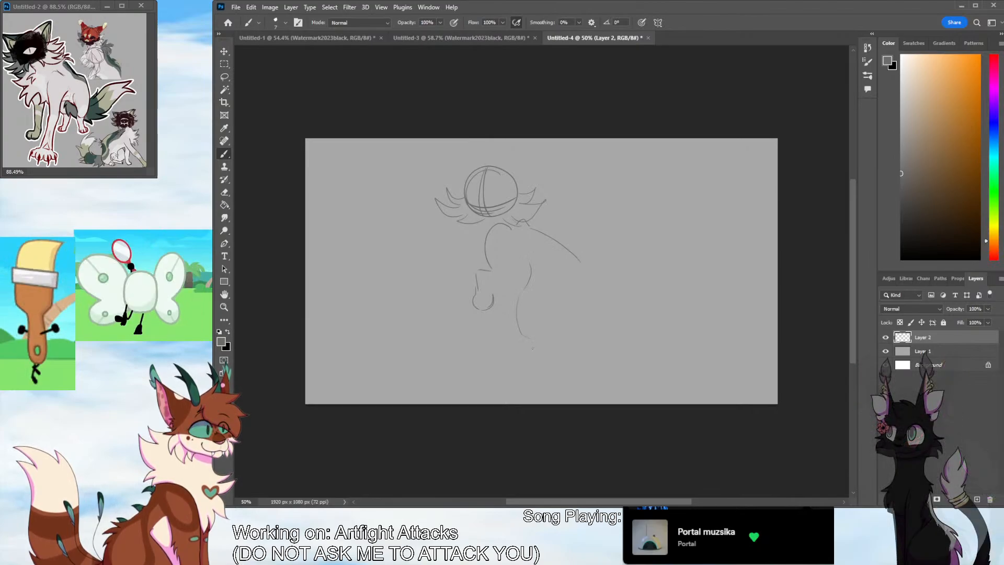
pyautogui.moveTo(576, 281)
pyautogui.mouseDown()
pyautogui.moveTo(456, 361)
pyautogui.moveTo(450, 383)
pyautogui.moveTo(444, 362)
pyautogui.moveTo(457, 353)
pyautogui.mouseUp()
pyautogui.hotkey('ctrl', 'z')
pyautogui.moveTo(457, 356); pyautogui.dragTo(477, 387)
pyautogui.hotkey('ctrl', 'z')
pyautogui.hotkey('ctrl', 'z')
pyautogui.hotkey('ctrl', 'z')
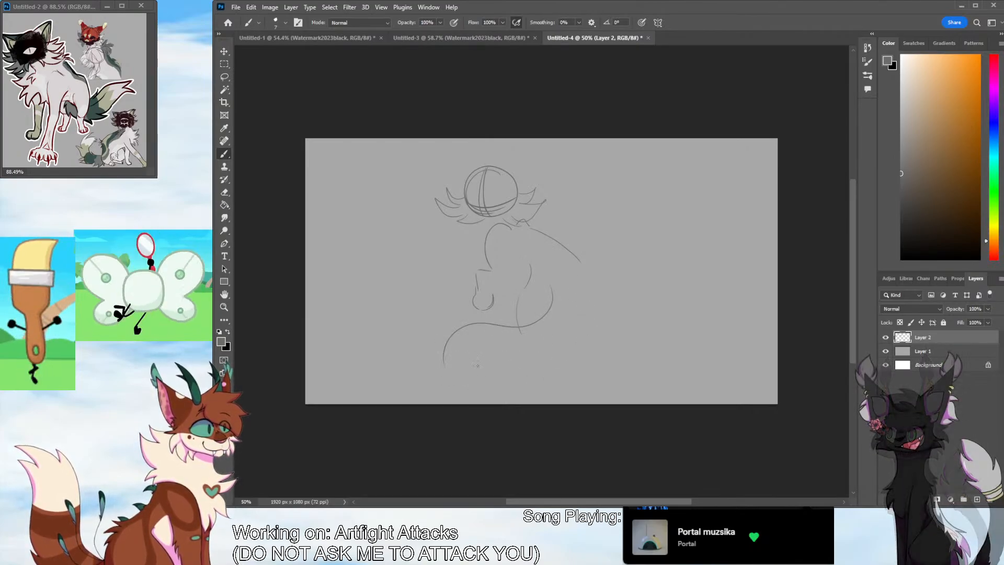
# Sketch a long tail sweeping from the rump across the front of the body, with a jagged fur tip
pyautogui.moveTo(556, 287)
pyautogui.mouseDown()
pyautogui.moveTo(485, 324)
pyautogui.moveTo(427, 379)
pyautogui.mouseUp()
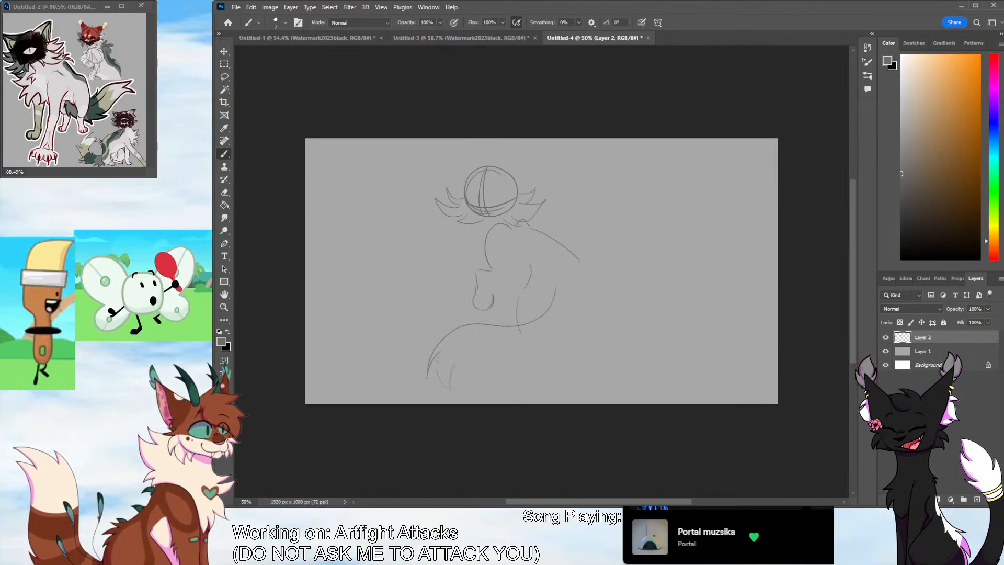
pyautogui.moveTo(500, 352); pyautogui.dragTo(535, 350)
pyautogui.moveTo(551, 348); pyautogui.dragTo(576, 320)
pyautogui.moveTo(569, 274)
pyautogui.mouseDown()
pyautogui.moveTo(577, 325)
pyautogui.moveTo(566, 337)
pyautogui.moveTo(524, 331)
pyautogui.mouseUp()
pyautogui.moveTo(447, 350); pyautogui.dragTo(438, 397)
pyautogui.moveTo(451, 365)
pyautogui.mouseDown()
pyautogui.moveTo(465, 400)
pyautogui.moveTo(482, 357)
pyautogui.mouseUp()
pyautogui.moveTo(483, 355); pyautogui.dragTo(517, 352)
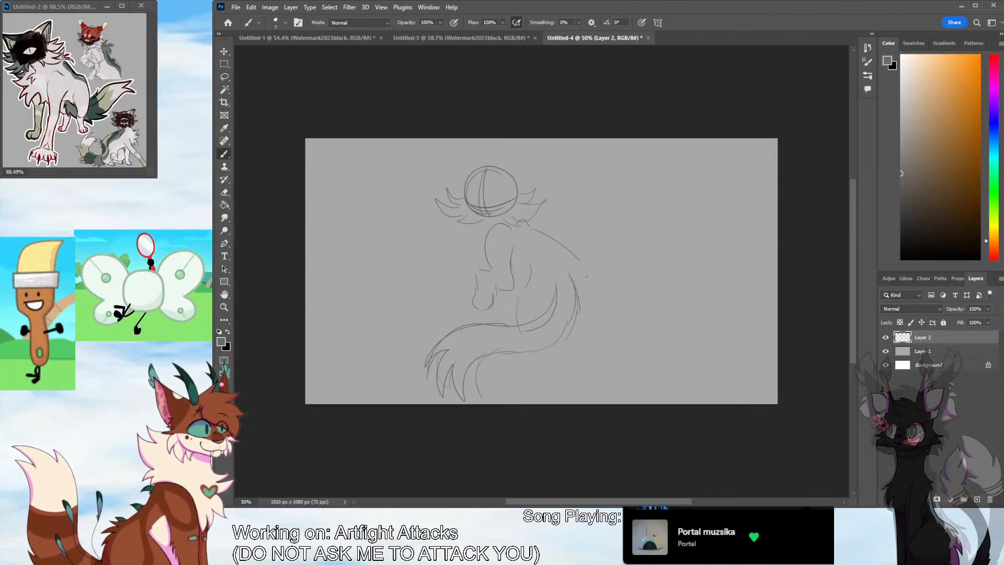
# Extend the rump outline and sketch both hind legs with rounded paws below the tail
pyautogui.moveTo(578, 260); pyautogui.dragTo(593, 308)
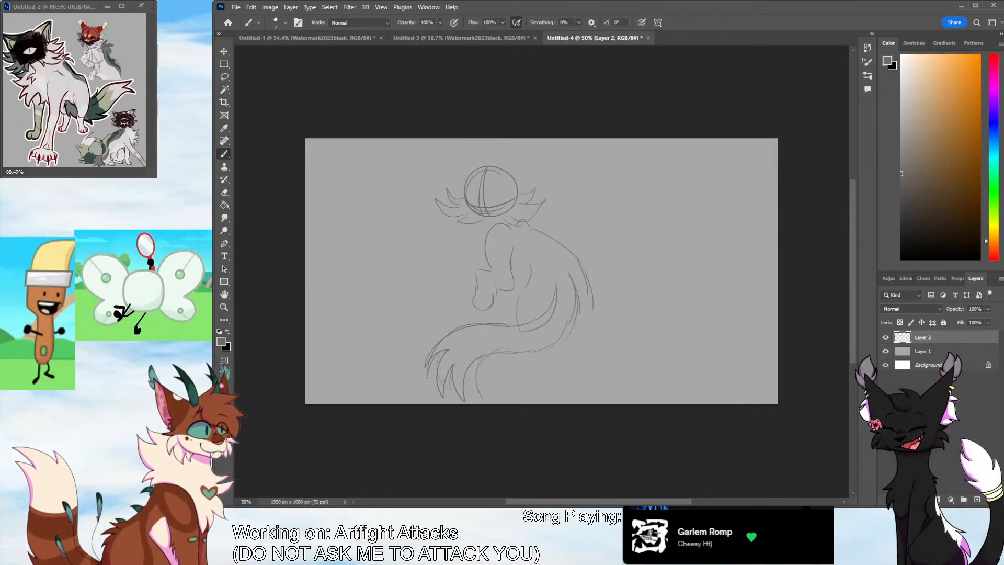
pyautogui.hotkey('ctrl', 'z')
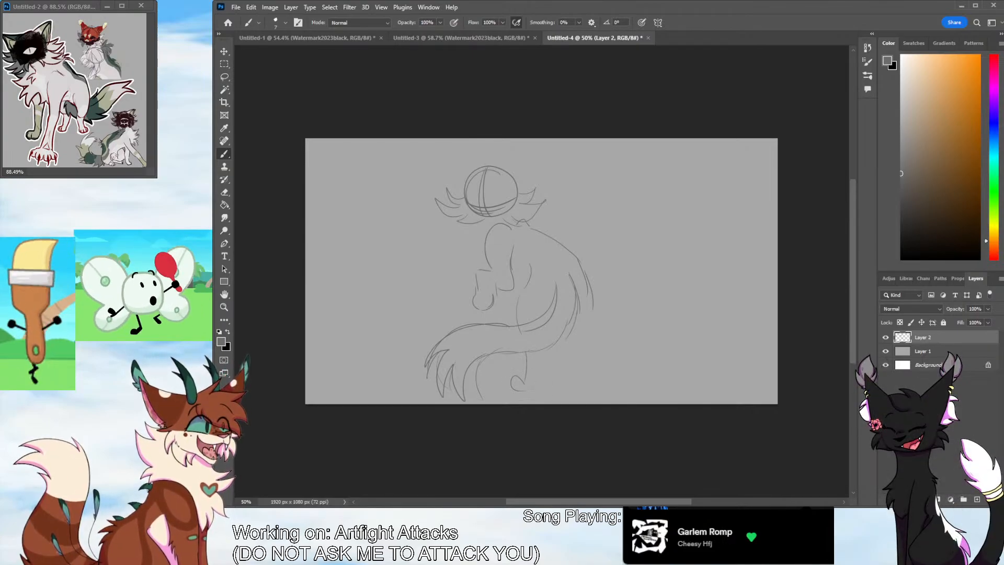
pyautogui.moveTo(528, 392); pyautogui.dragTo(529, 390)
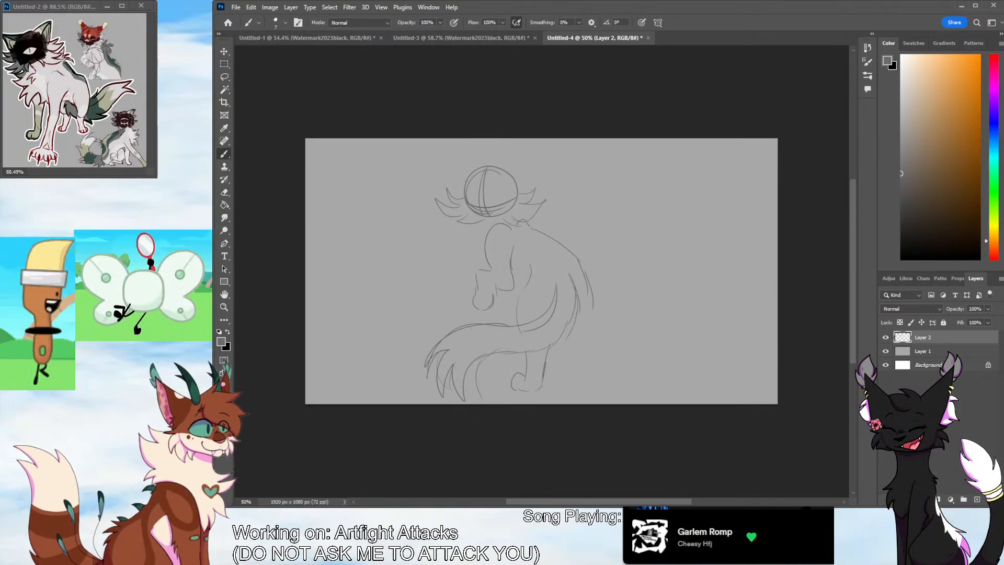
pyautogui.moveTo(598, 331)
pyautogui.mouseDown()
pyautogui.moveTo(600, 358)
pyautogui.moveTo(585, 334)
pyautogui.mouseUp()
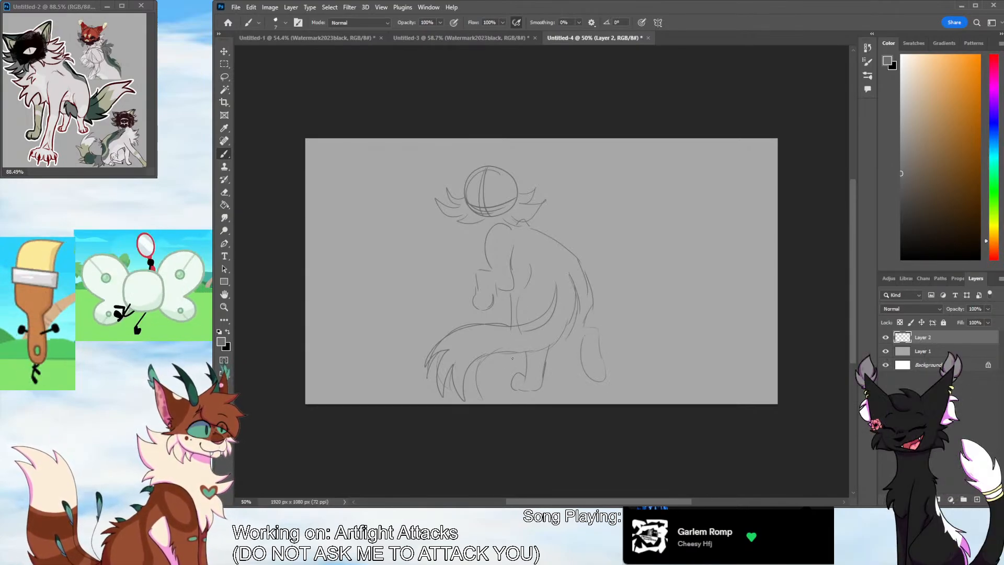
# Add the supporting foreleg and raised-paw details, and reinforce the back and tail outlines with extra strokes
pyautogui.moveTo(510, 292); pyautogui.dragTo(510, 316)
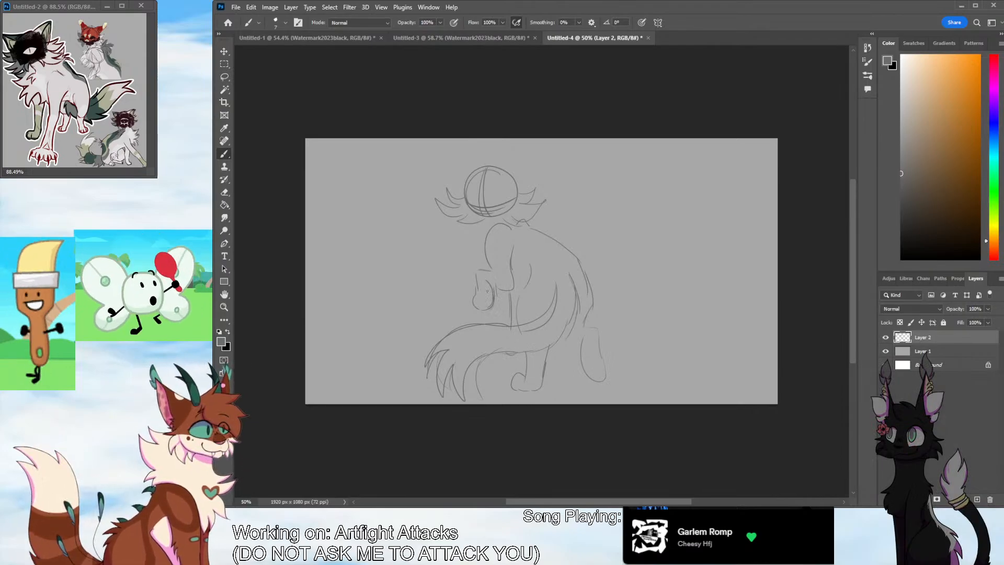
pyautogui.moveTo(486, 280)
pyautogui.mouseDown()
pyautogui.moveTo(508, 289)
pyautogui.moveTo(475, 306)
pyautogui.moveTo(490, 301)
pyautogui.mouseUp()
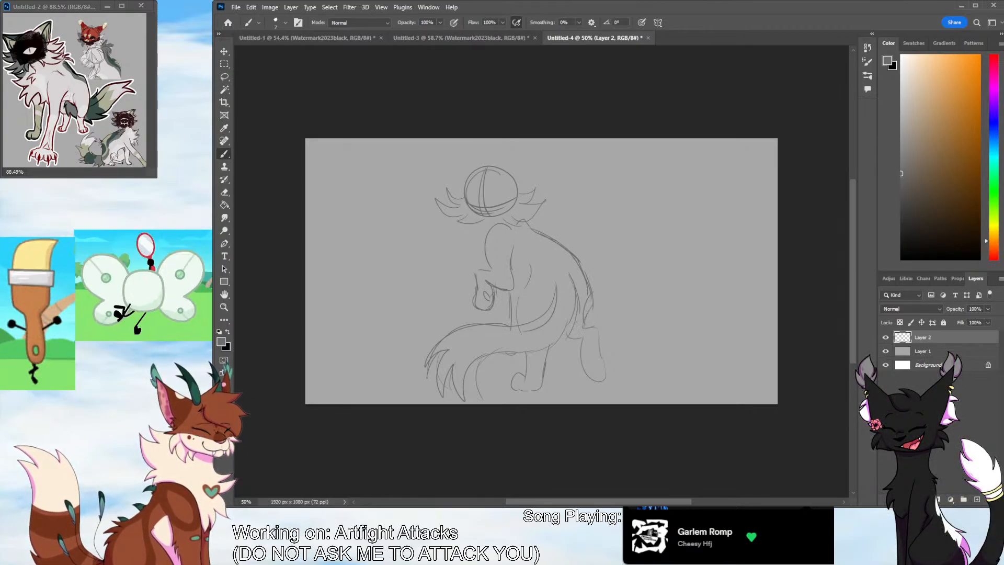
pyautogui.moveTo(560, 279)
pyautogui.mouseDown()
pyautogui.moveTo(559, 312)
pyautogui.moveTo(540, 321)
pyautogui.mouseUp()
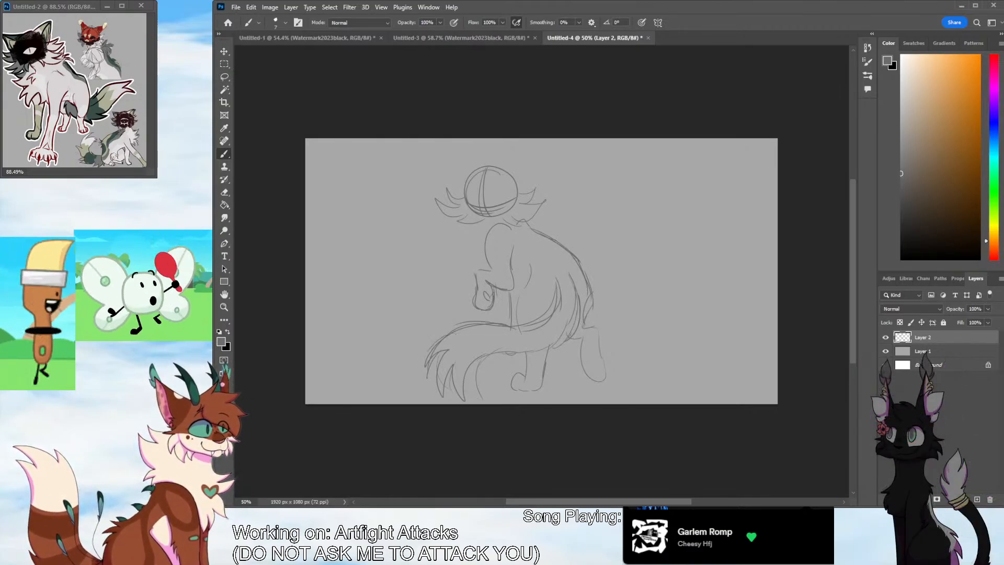
pyautogui.moveTo(432, 347)
pyautogui.mouseDown()
pyautogui.moveTo(450, 398)
pyautogui.moveTo(466, 392)
pyautogui.moveTo(488, 355)
pyautogui.mouseUp()
pyautogui.moveTo(557, 283); pyautogui.dragTo(549, 319)
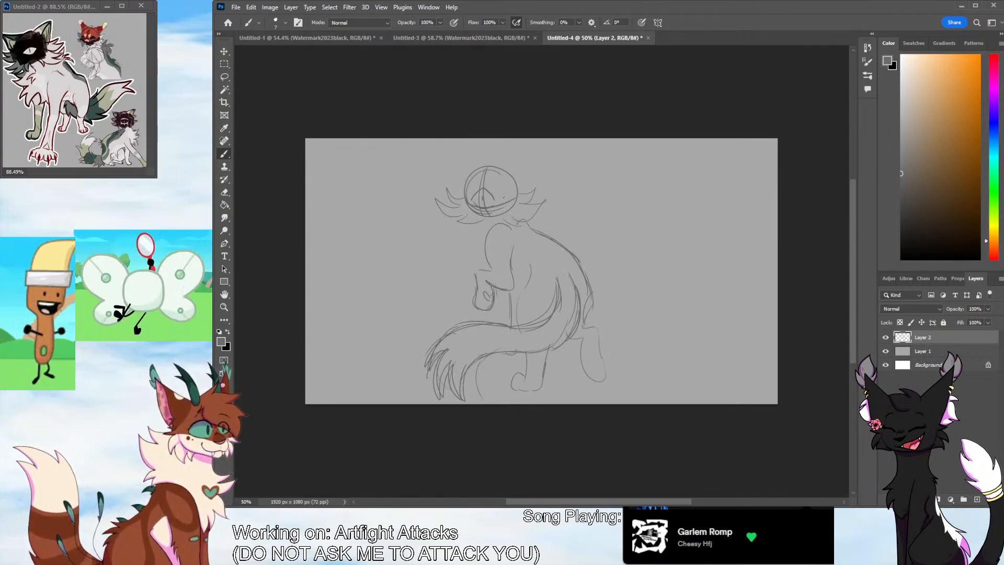
pyautogui.moveTo(479, 169)
pyautogui.mouseDown()
pyautogui.moveTo(451, 153)
pyautogui.moveTo(462, 194)
pyautogui.moveTo(450, 152)
pyautogui.moveTo(461, 195)
pyautogui.moveTo(458, 148)
pyautogui.mouseUp()
pyautogui.hotkey('ctrl', 'z')
pyautogui.hotkey('ctrl', 'z')
pyautogui.moveTo(458, 148)
pyautogui.mouseDown()
pyautogui.moveTo(463, 194)
pyautogui.moveTo(524, 188)
pyautogui.moveTo(519, 150)
pyautogui.moveTo(519, 190)
pyautogui.mouseUp()
pyautogui.hotkey('ctrl', 'z')
# Sketch two pointed ears on top of the head and thicken the cheek fur tufts
pyautogui.hotkey('ctrl', 'z')
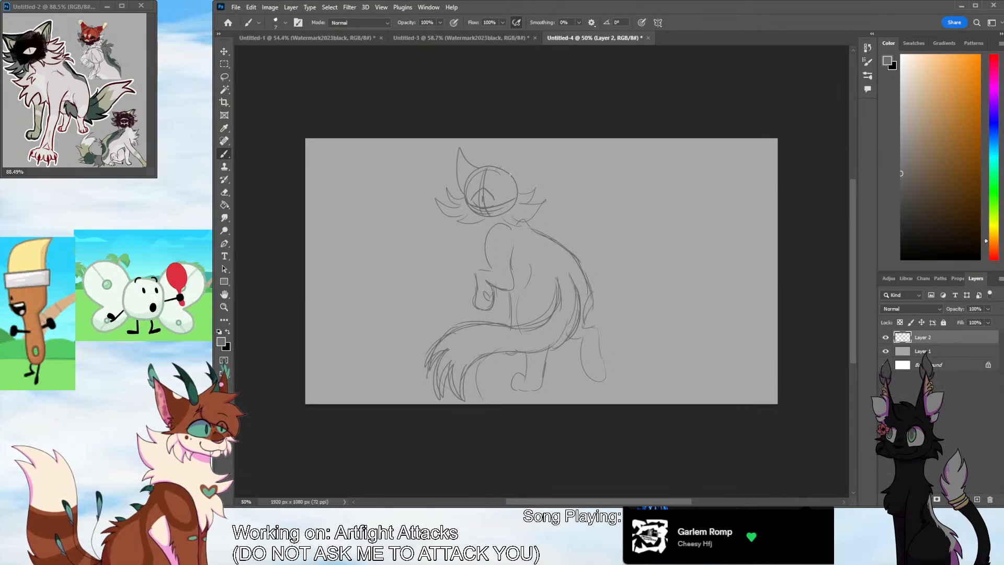
pyautogui.moveTo(492, 152)
pyautogui.mouseDown()
pyautogui.moveTo(518, 190)
pyautogui.moveTo(489, 166)
pyautogui.moveTo(518, 189)
pyautogui.mouseUp()
pyautogui.hotkey('ctrl', 'z')
pyautogui.hotkey('ctrl', 'z')
pyautogui.hotkey('ctrl', 'z')
pyautogui.hotkey('ctrl', 'z')
pyautogui.hotkey('ctrl', 'z')
pyautogui.moveTo(459, 152); pyautogui.dragTo(478, 171)
pyautogui.moveTo(459, 152)
pyautogui.mouseDown()
pyautogui.moveTo(464, 196)
pyautogui.moveTo(492, 184)
pyautogui.moveTo(465, 196)
pyautogui.moveTo(549, 203)
pyautogui.moveTo(500, 224)
pyautogui.mouseUp()
pyautogui.hotkey('ctrl', 'z')
pyautogui.hotkey('ctrl', 'z')
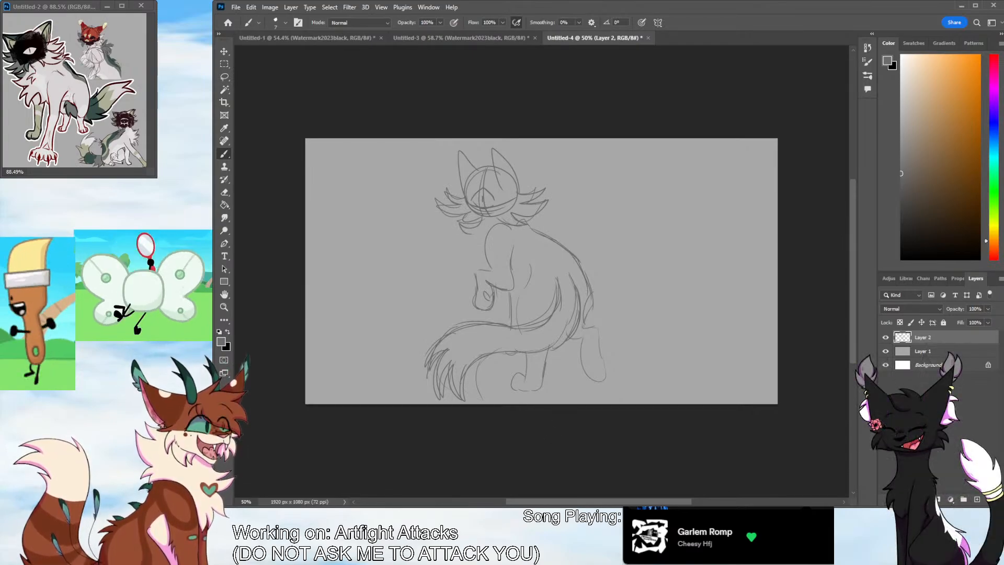
# Add chest fur below the chin, strengthen the shoulder and foreleg lines, and draw pads on the rear hind paw
pyautogui.moveTo(467, 234); pyautogui.dragTo(464, 261)
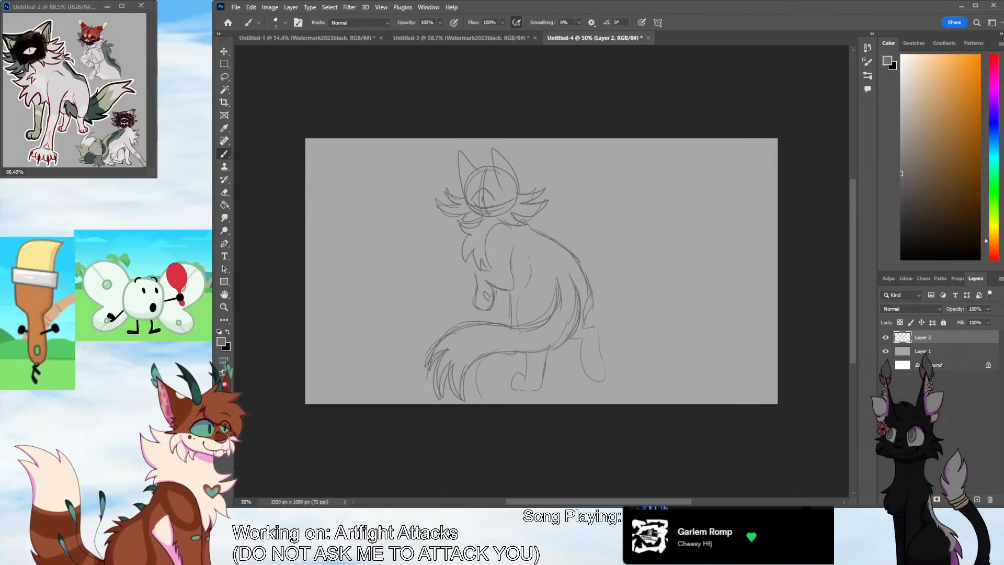
pyautogui.moveTo(507, 257); pyautogui.dragTo(510, 274)
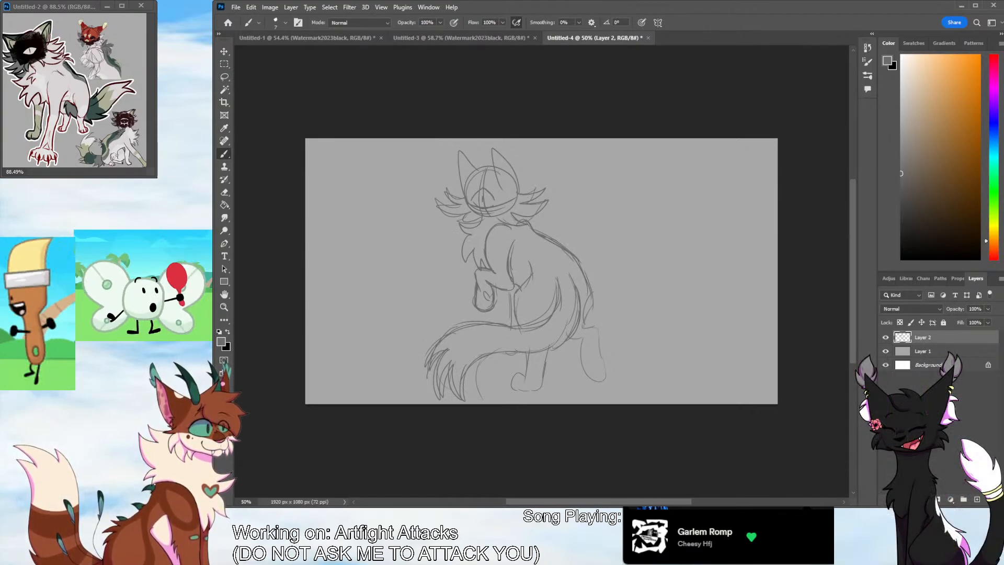
pyautogui.moveTo(599, 365); pyautogui.dragTo(601, 370)
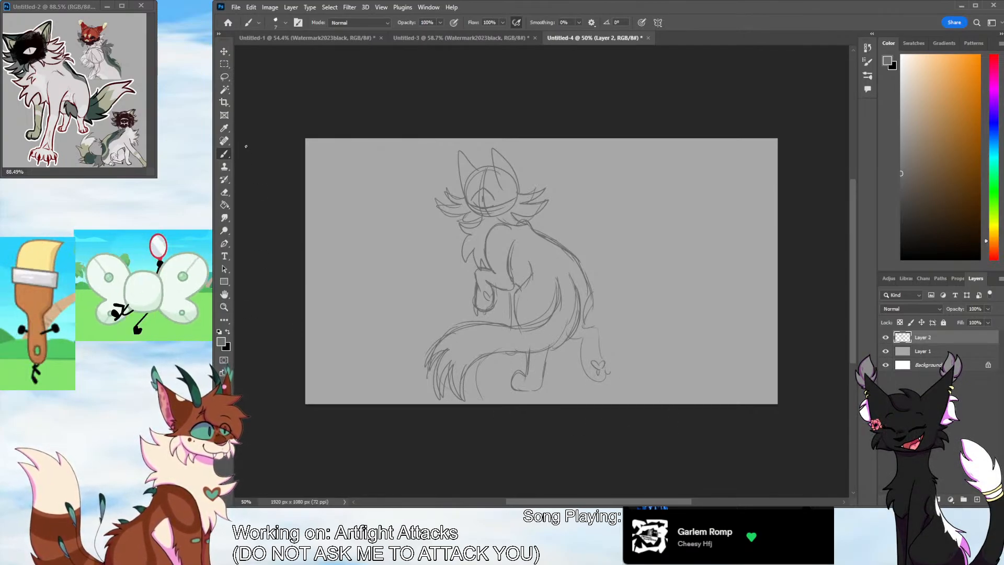
# Crop both sides of the canvas to a portrait frame about 918 px wide around the character sketch
pyautogui.press('c')
pyautogui.moveTo(307, 261); pyautogui.dragTo(351, 264)
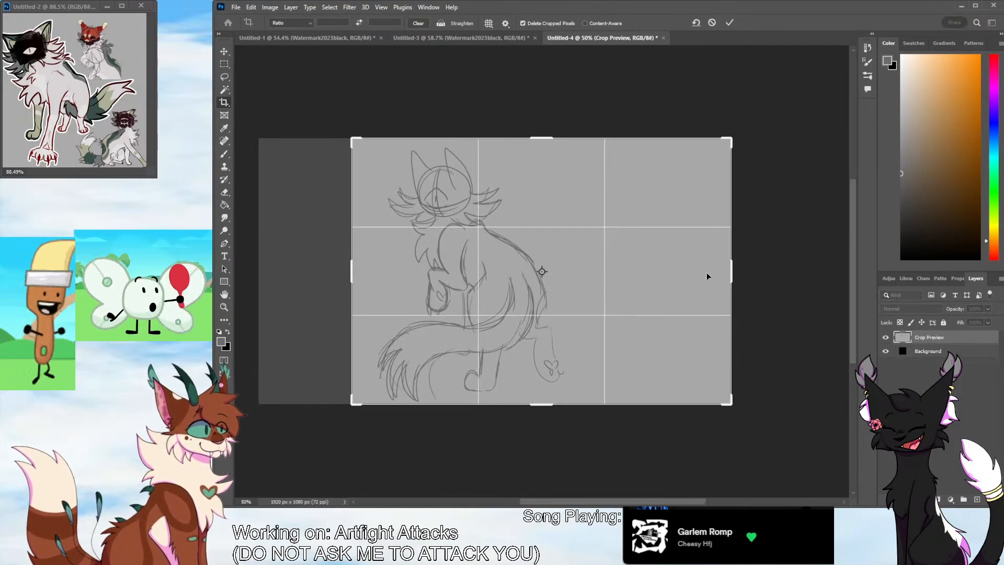
pyautogui.moveTo(732, 270); pyautogui.dragTo(686, 292)
pyautogui.press('Return')
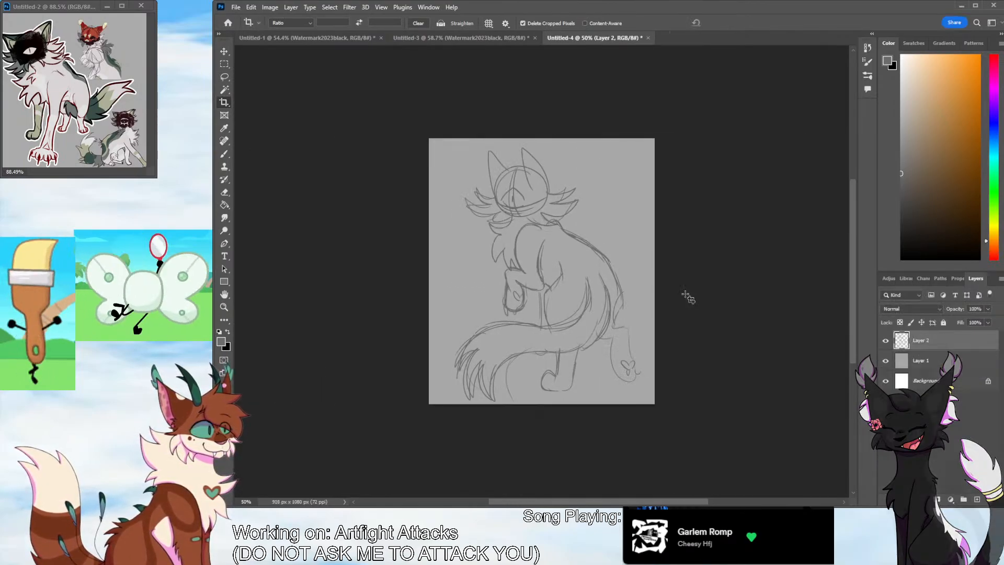
# Scale the sketch to about 97% and reposition it within the cropped canvas
pyautogui.press('v')
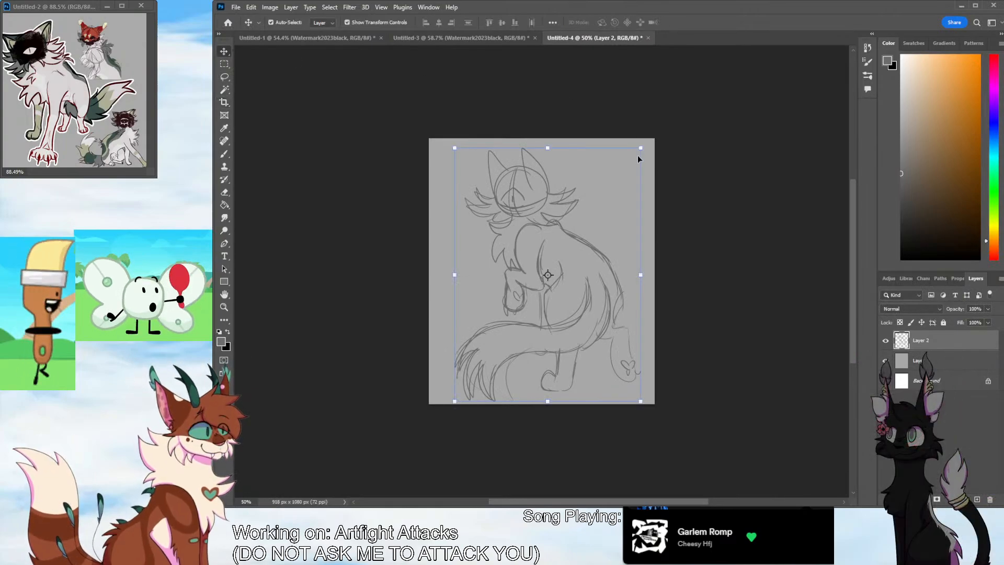
pyautogui.moveTo(640, 149); pyautogui.dragTo(635, 155)
pyautogui.moveTo(555, 227); pyautogui.dragTo(553, 220)
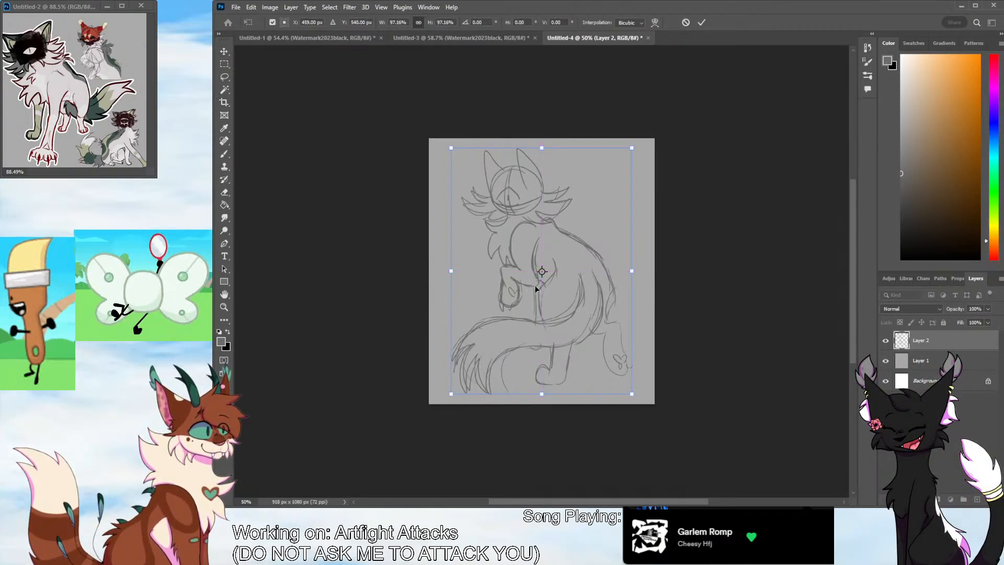
# Fade the sketch layer to 33% opacity and add a new layer above it for black line art
pyautogui.press('l')
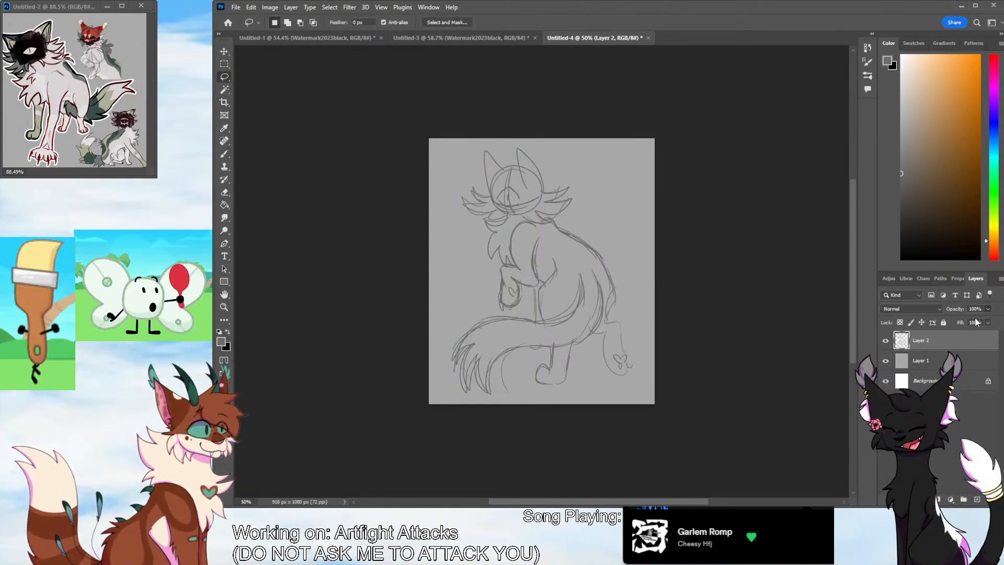
pyautogui.press('4')
pyautogui.press('7')
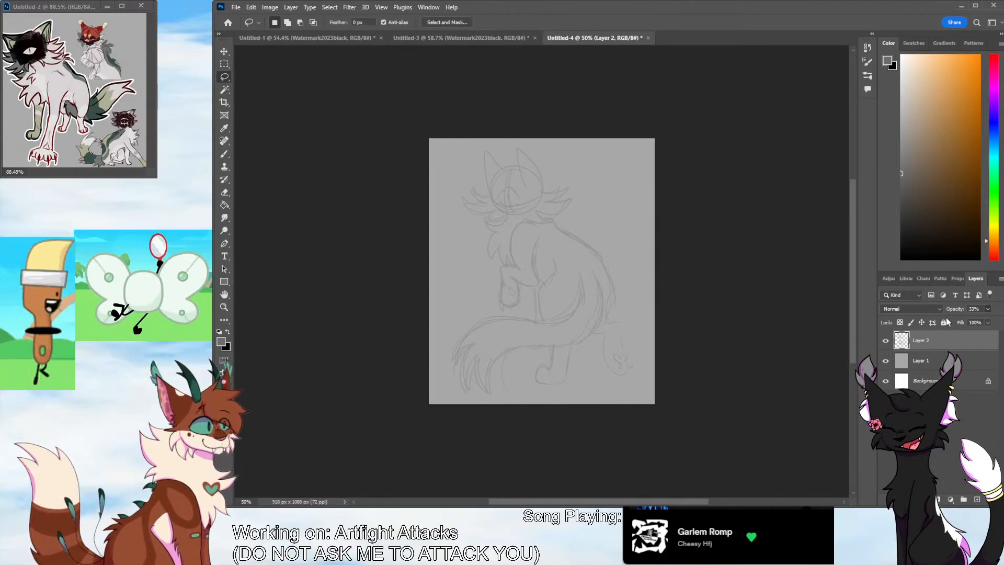
pyautogui.click(976, 499)
pyautogui.press('d')
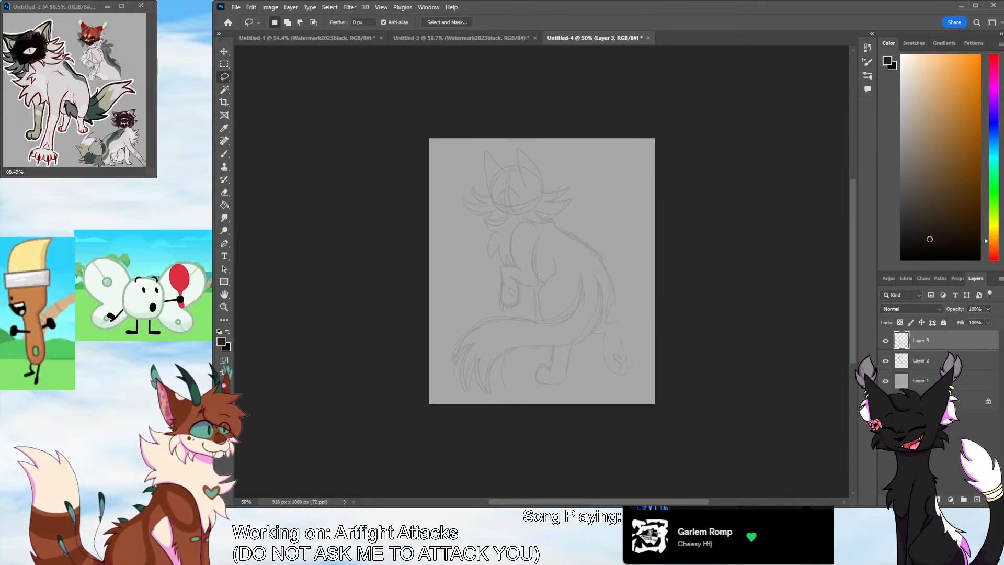
# Ink both pointed ears over the sketch, with small fur tufts at the outer base of the right ear
pyautogui.press('z')
pyautogui.moveTo(504, 192); pyautogui.dragTo(547, 184)
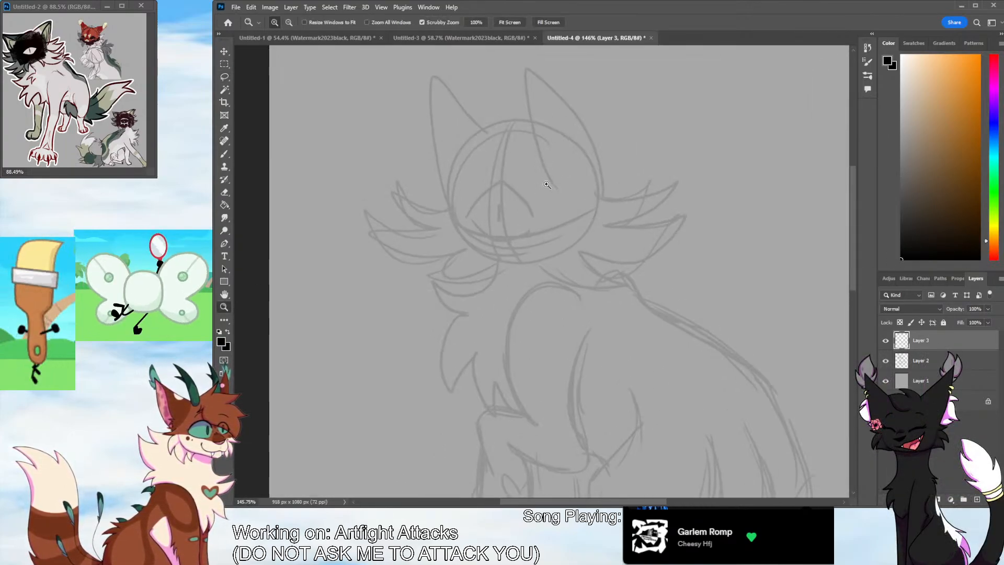
pyautogui.scroll(2, 575, 231)
pyautogui.press('b')
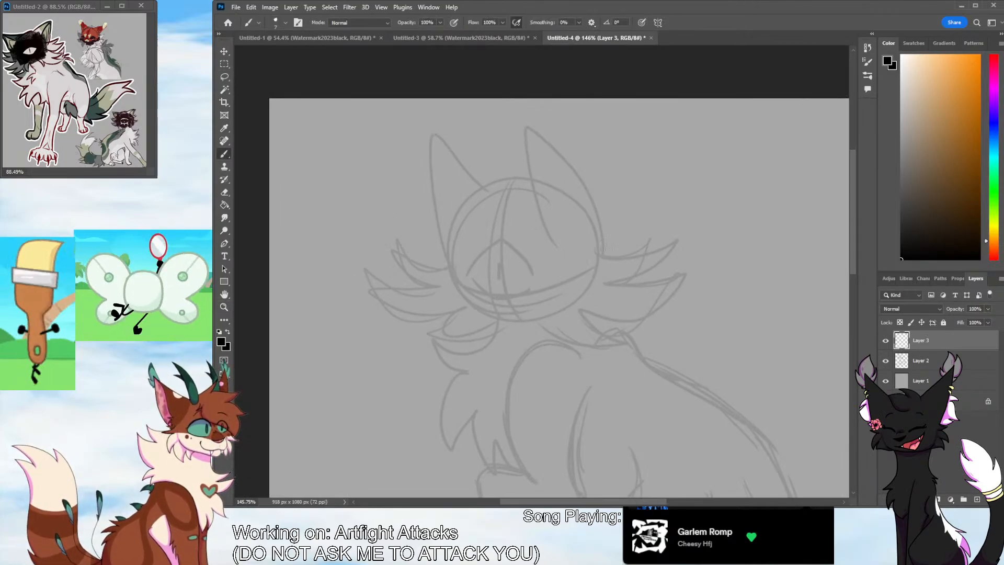
pyautogui.moveTo(609, 217)
pyautogui.mouseDown()
pyautogui.moveTo(601, 256)
pyautogui.moveTo(525, 123)
pyautogui.moveTo(554, 241)
pyautogui.mouseUp()
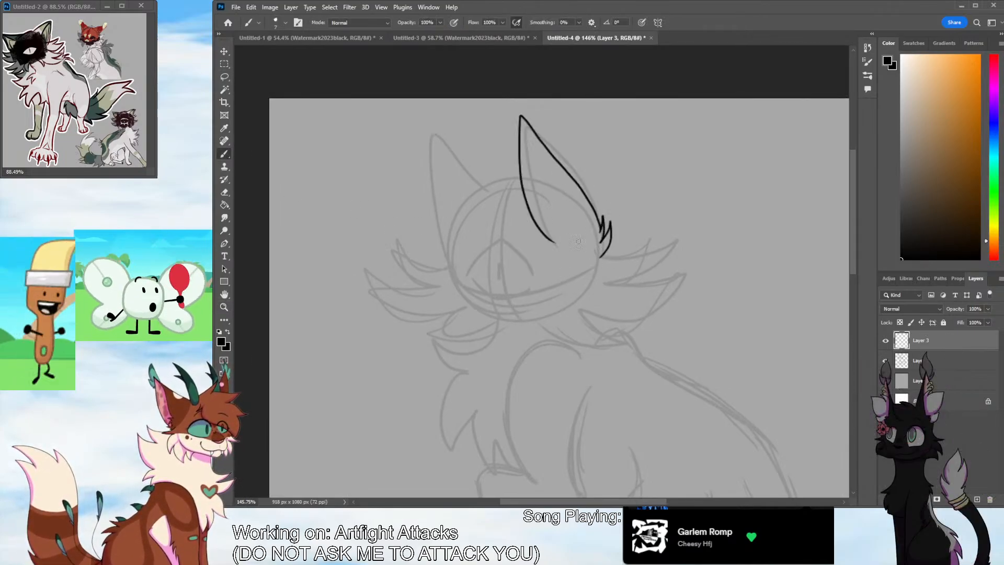
pyautogui.moveTo(481, 187)
pyautogui.mouseDown()
pyautogui.moveTo(409, 138)
pyautogui.moveTo(450, 264)
pyautogui.mouseUp()
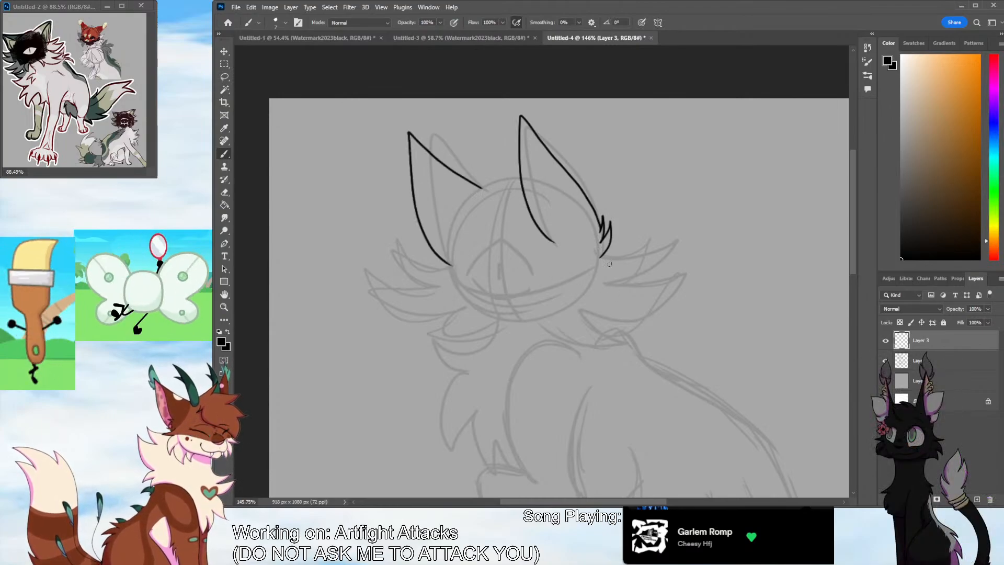
pyautogui.moveTo(600, 257); pyautogui.dragTo(644, 222)
pyautogui.moveTo(644, 223)
pyautogui.mouseDown()
pyautogui.moveTo(606, 270)
pyautogui.moveTo(602, 296)
pyautogui.mouseUp()
pyautogui.hotkey('ctrl', 'z')
pyautogui.hotkey('ctrl', 'z')
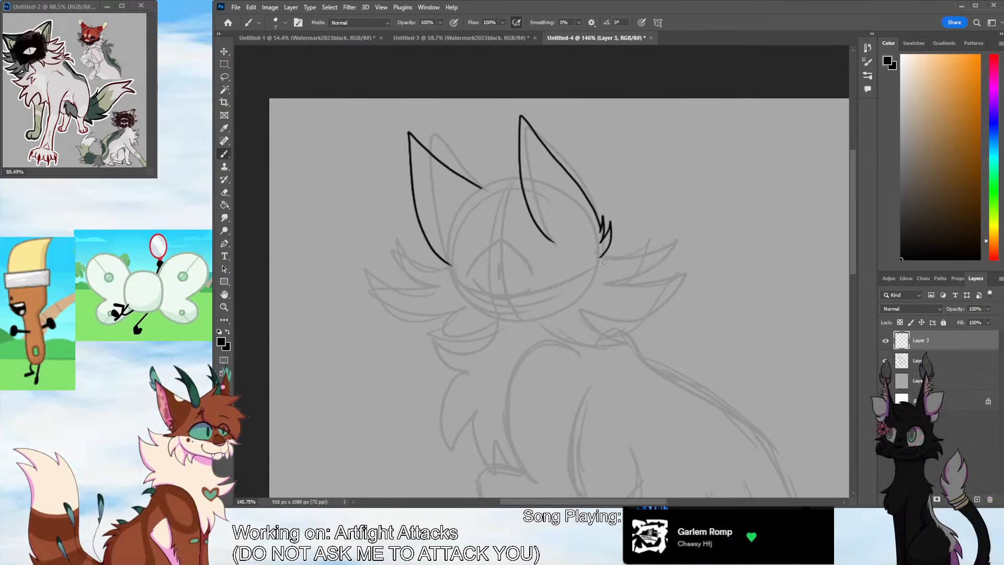
# Ink the large right cheek fur, the tufts under the jaw and the curved chin line
pyautogui.moveTo(589, 256)
pyautogui.mouseDown()
pyautogui.moveTo(610, 241)
pyautogui.moveTo(602, 259)
pyautogui.moveTo(685, 251)
pyautogui.moveTo(609, 293)
pyautogui.moveTo(651, 325)
pyautogui.moveTo(569, 321)
pyautogui.moveTo(545, 356)
pyautogui.mouseUp()
pyautogui.moveTo(545, 356)
pyautogui.mouseDown()
pyautogui.moveTo(554, 324)
pyautogui.moveTo(519, 359)
pyautogui.mouseUp()
pyautogui.moveTo(519, 359); pyautogui.dragTo(521, 322)
pyautogui.moveTo(453, 267); pyautogui.dragTo(522, 325)
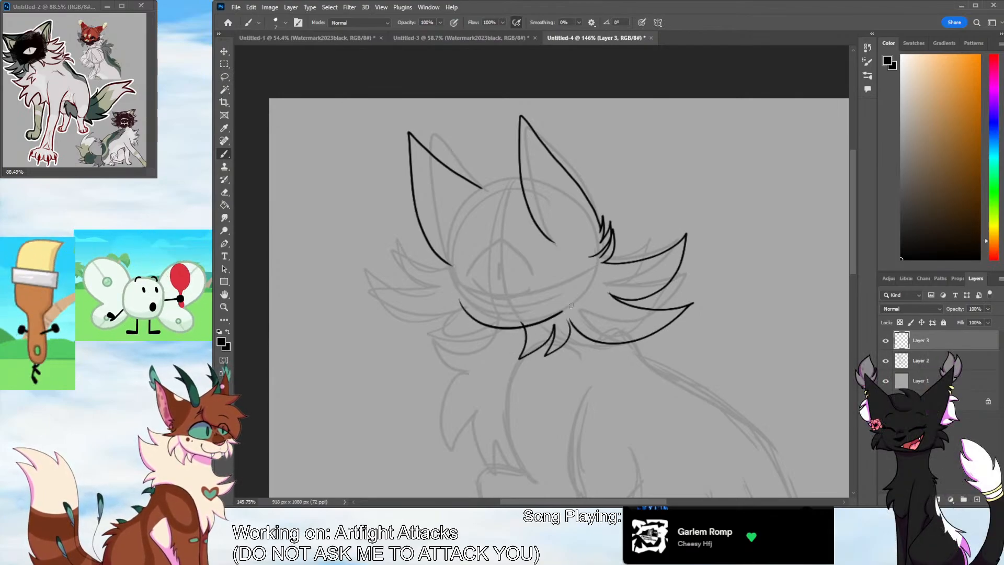
pyautogui.hotkey('ctrl', 'z')
pyautogui.moveTo(457, 306); pyautogui.dragTo(570, 316)
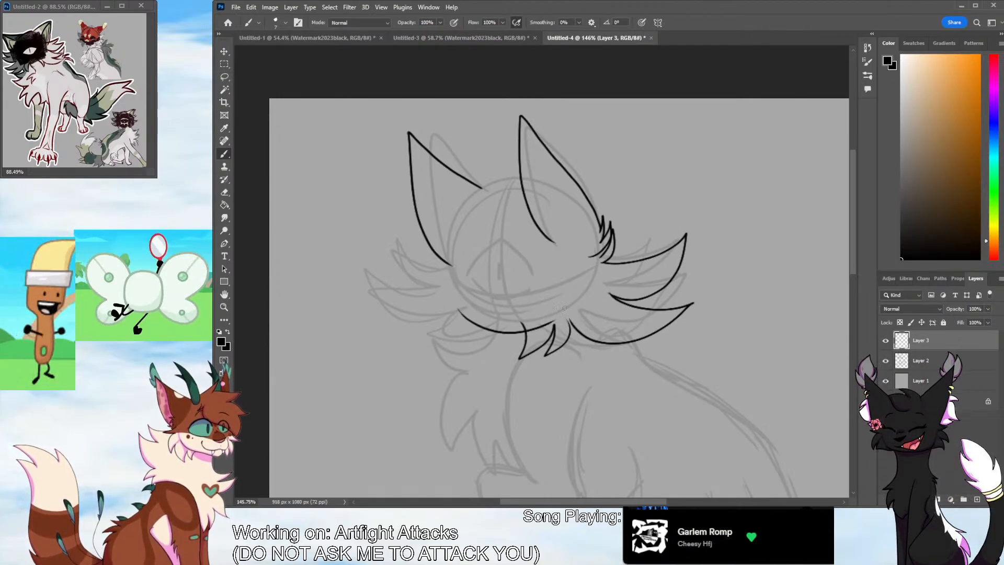
# Ink the left cheek fur with short tufts below the ear and beside the chin, redoing unsatisfactory strokes
pyautogui.moveTo(446, 264)
pyautogui.mouseDown()
pyautogui.moveTo(421, 246)
pyautogui.moveTo(413, 293)
pyautogui.moveTo(400, 298)
pyautogui.moveTo(468, 339)
pyautogui.mouseUp()
pyautogui.hotkey('ctrl', 'z')
pyautogui.hotkey('ctrl', 'z')
pyautogui.hotkey('ctrl', 'z')
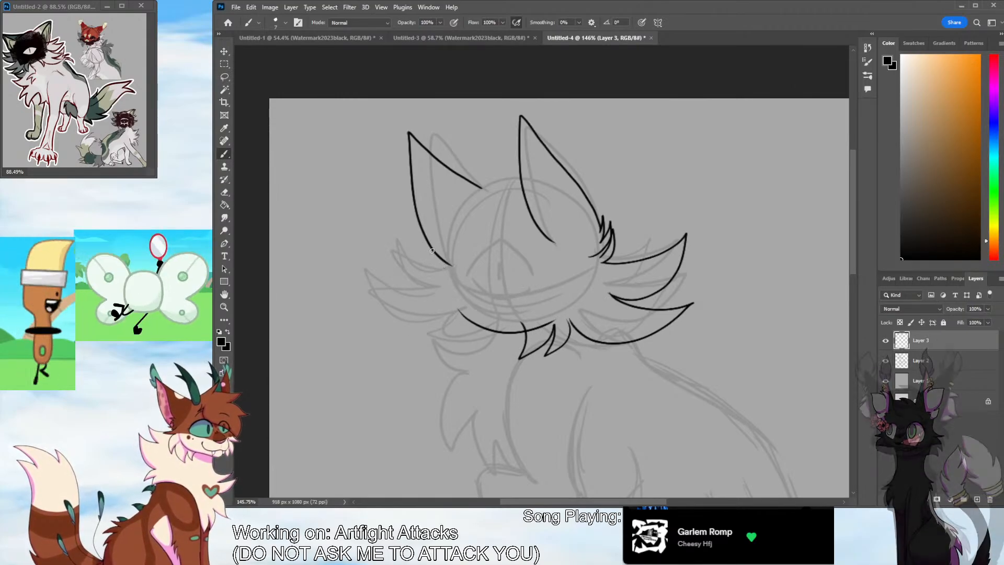
pyautogui.hotkey('ctrl', 'z')
pyautogui.moveTo(438, 257)
pyautogui.mouseDown()
pyautogui.moveTo(410, 254)
pyautogui.moveTo(449, 327)
pyautogui.moveTo(476, 348)
pyautogui.moveTo(453, 324)
pyautogui.mouseUp()
pyautogui.hotkey('ctrl', 'z')
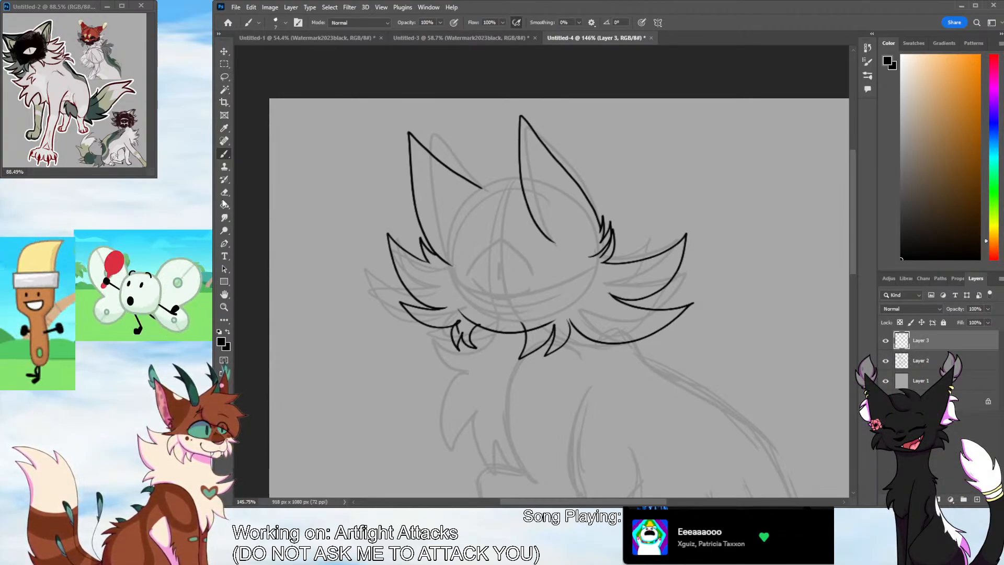
# Erase the overlapping line ends at the chin tuft and where the right ear tuft meets the cheek
pyautogui.press('e')
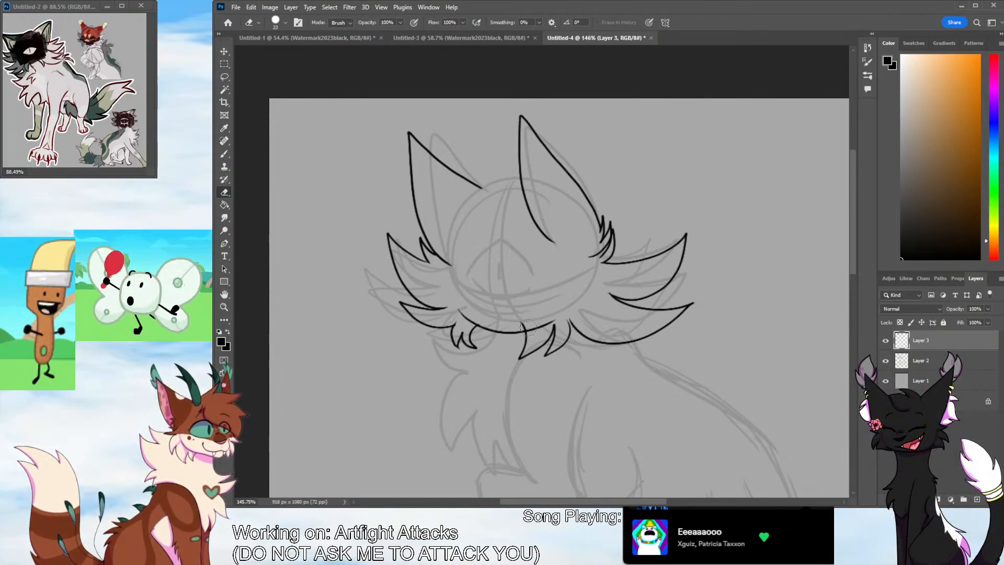
pyautogui.moveTo(520, 318); pyautogui.dragTo(526, 321)
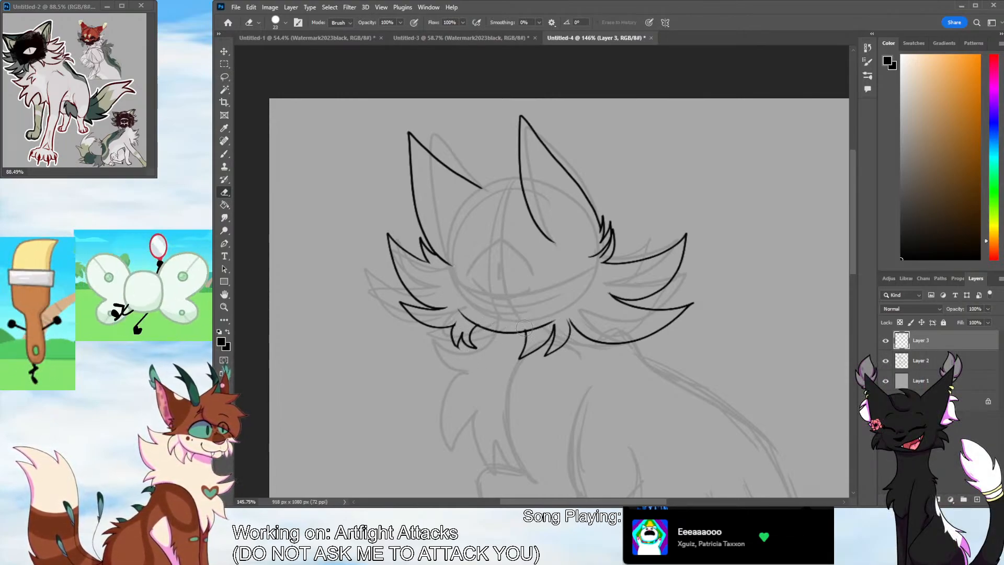
pyautogui.moveTo(601, 257)
pyautogui.mouseDown()
pyautogui.moveTo(611, 242)
pyautogui.moveTo(594, 267)
pyautogui.mouseUp()
pyautogui.press('b')
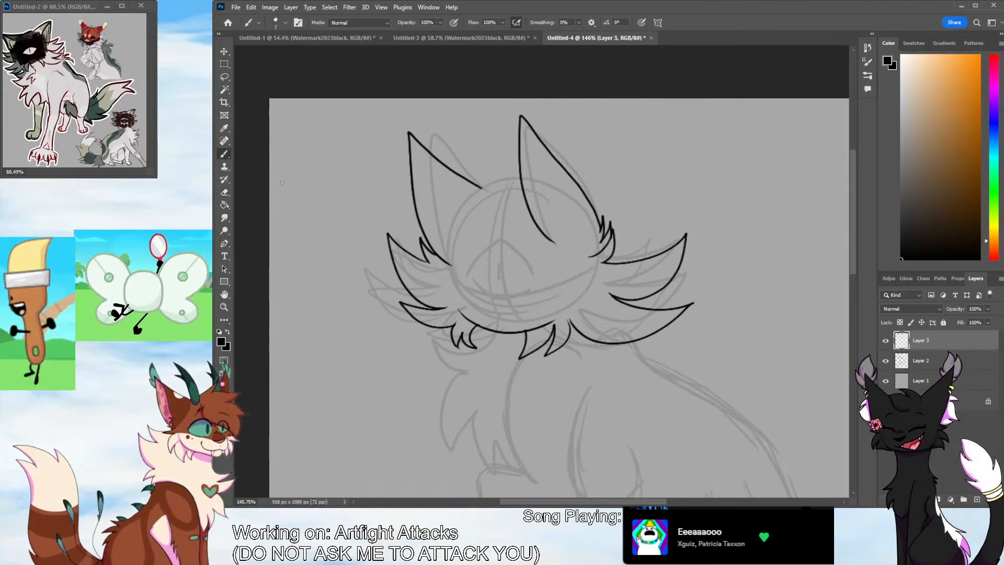
# Ink the top of the head between the ears, with a small fur tuft at the left ear's inner base
pyautogui.moveTo(519, 178)
pyautogui.mouseDown()
pyautogui.moveTo(483, 186)
pyautogui.moveTo(463, 207)
pyautogui.mouseUp()
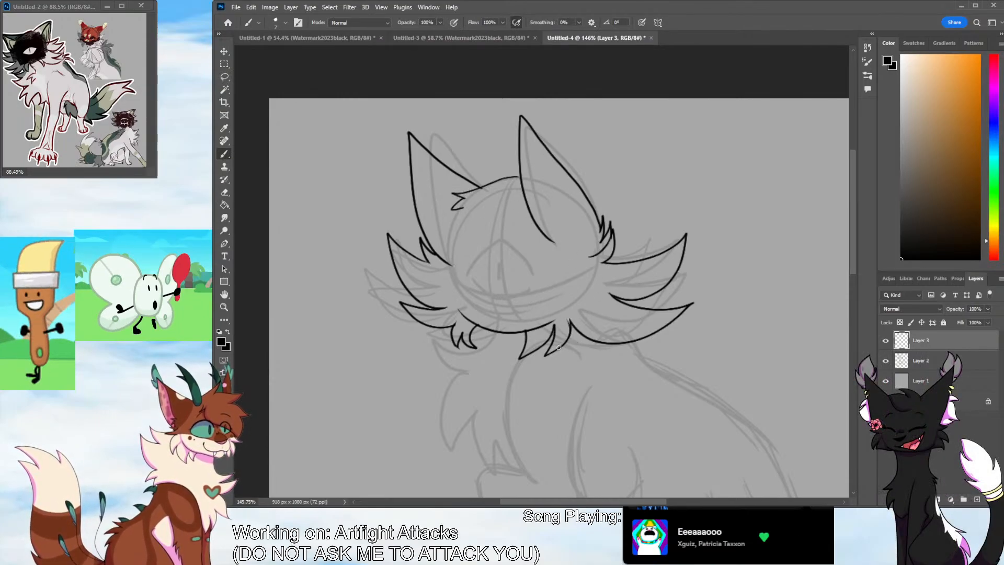
pyautogui.press('e')
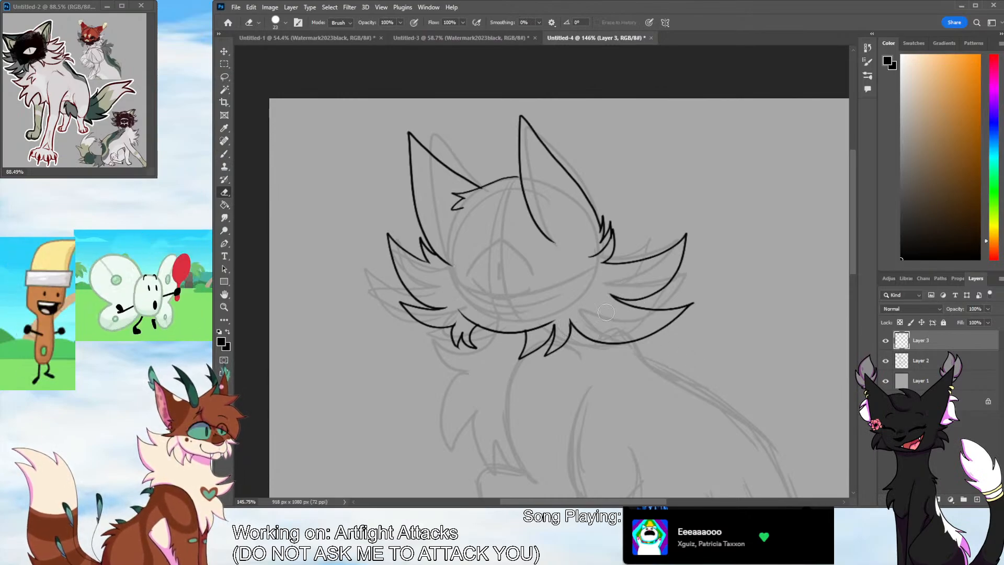
pyautogui.press('b')
# Ink the jagged chest fur below the chin, the curved shoulder line and the front outline of the raised foreleg
pyautogui.scroll(-3, 635, 237)
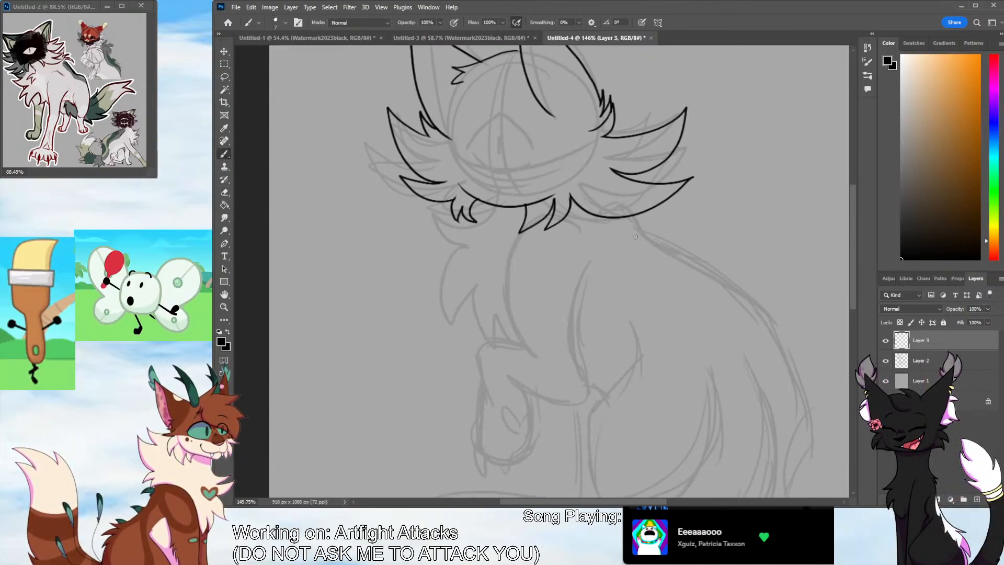
pyautogui.moveTo(496, 206)
pyautogui.mouseDown()
pyautogui.moveTo(443, 213)
pyautogui.moveTo(468, 246)
pyautogui.moveTo(432, 306)
pyautogui.mouseUp()
pyautogui.moveTo(432, 305); pyautogui.dragTo(472, 276)
pyautogui.moveTo(464, 279)
pyautogui.mouseDown()
pyautogui.moveTo(452, 329)
pyautogui.moveTo(486, 328)
pyautogui.moveTo(496, 343)
pyautogui.mouseUp()
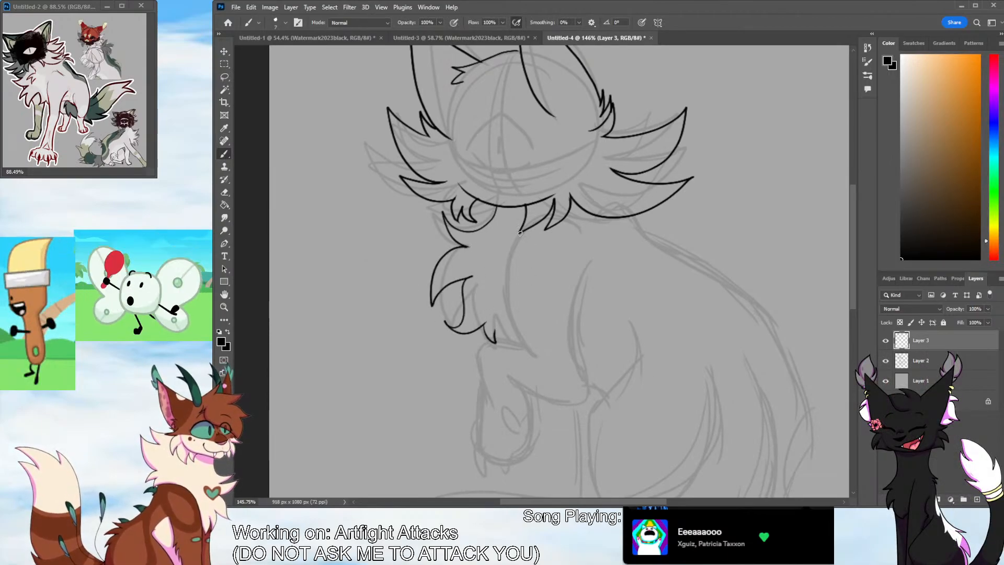
pyautogui.moveTo(520, 231)
pyautogui.mouseDown()
pyautogui.moveTo(537, 359)
pyautogui.moveTo(482, 348)
pyautogui.moveTo(476, 426)
pyautogui.moveTo(502, 460)
pyautogui.mouseUp()
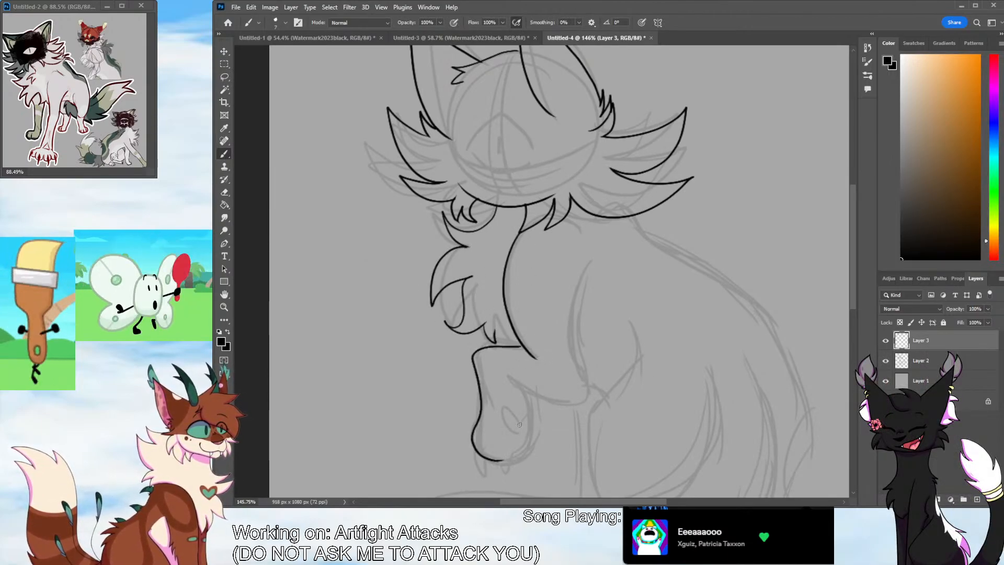
# Try inking a heart-shaped main pad and oval toe pads on the raised paw
pyautogui.moveTo(517, 416)
pyautogui.mouseDown()
pyautogui.moveTo(499, 411)
pyautogui.moveTo(515, 440)
pyautogui.moveTo(532, 427)
pyautogui.moveTo(514, 431)
pyautogui.mouseUp()
pyautogui.scroll(-3, 623, 329)
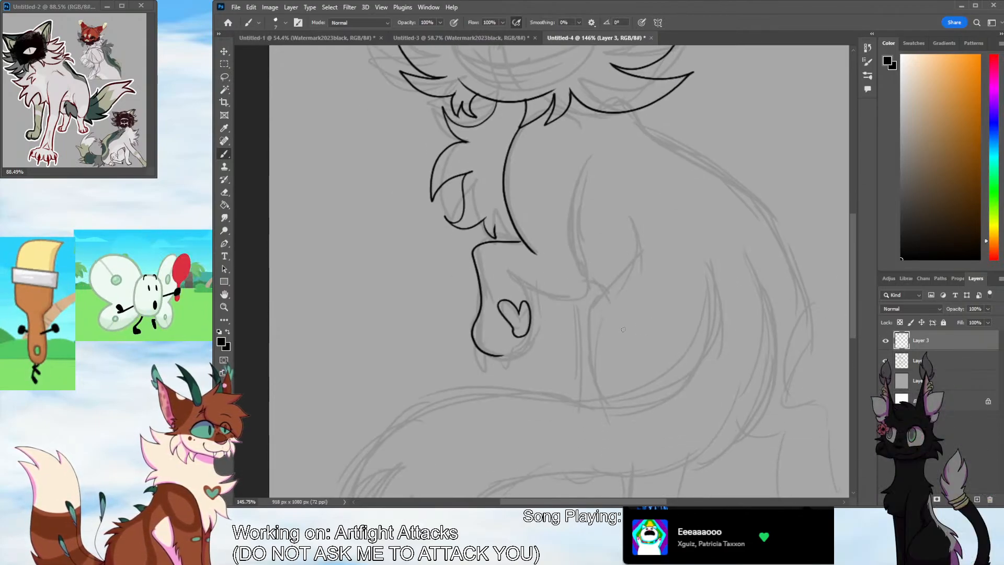
pyautogui.moveTo(492, 330); pyautogui.dragTo(494, 325)
pyautogui.moveTo(503, 353)
pyautogui.mouseDown()
pyautogui.moveTo(524, 342)
pyautogui.moveTo(505, 365)
pyautogui.moveTo(511, 339)
pyautogui.mouseUp()
pyautogui.hotkey('ctrl', 'z')
pyautogui.hotkey('ctrl', 'z')
pyautogui.hotkey('ctrl', 'z')
pyautogui.hotkey('ctrl', 'z')
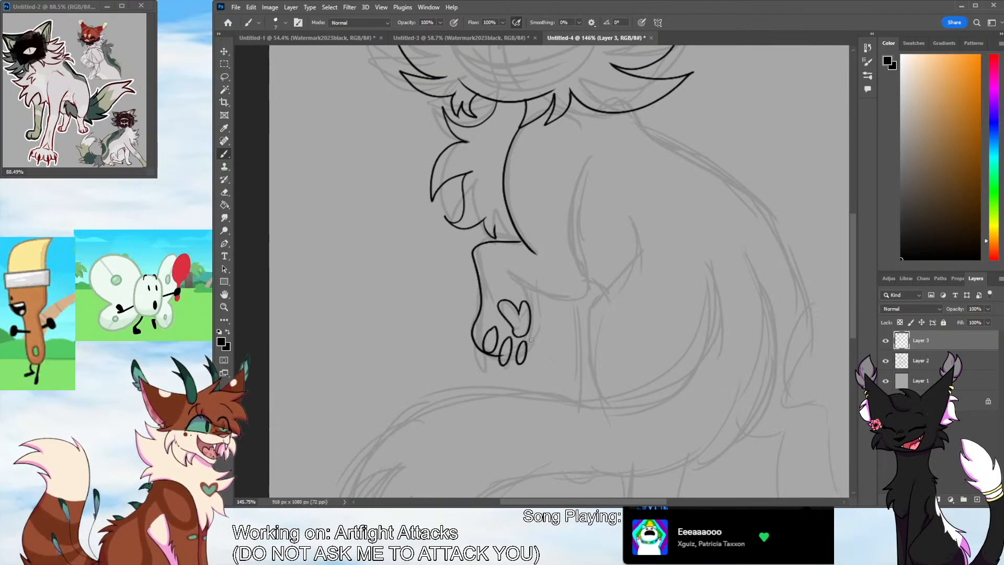
# Undo the raised paw's pads and the foreleg outline, keeping the shoulder line
pyautogui.hotkey('ctrl', 'z')
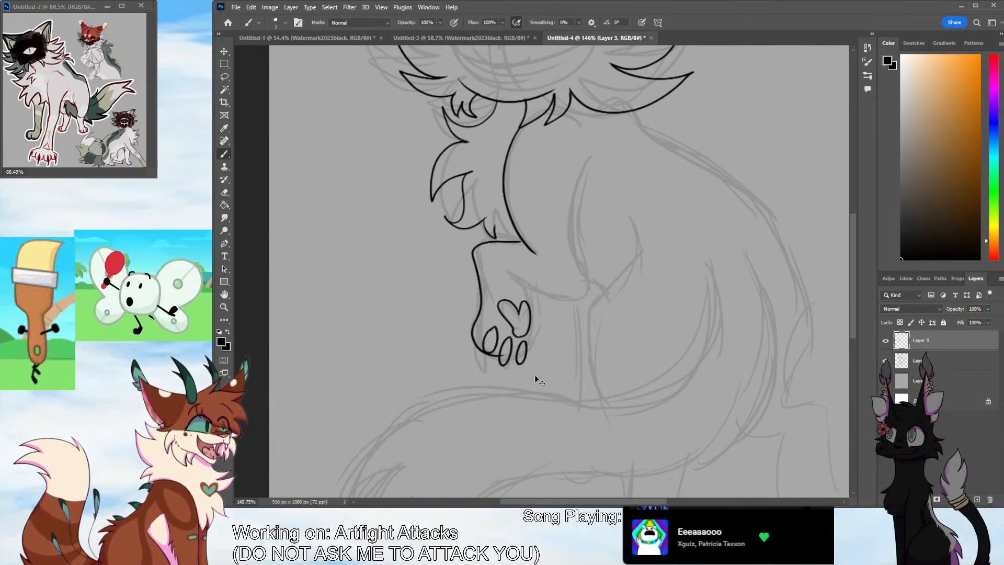
pyautogui.hotkey('ctrl', 'z')
pyautogui.hotkey('ctrl', 'z')
pyautogui.hotkey('ctrl', 'z')
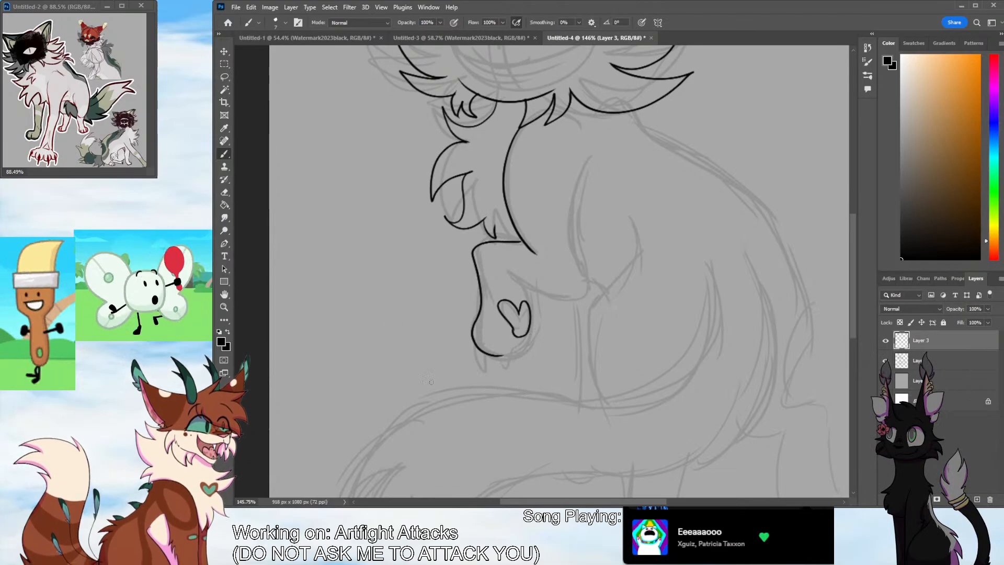
pyautogui.hotkey('ctrl', 'z')
pyautogui.hotkey('ctrl', 'z')
pyautogui.hotkey('ctrl', 'z')
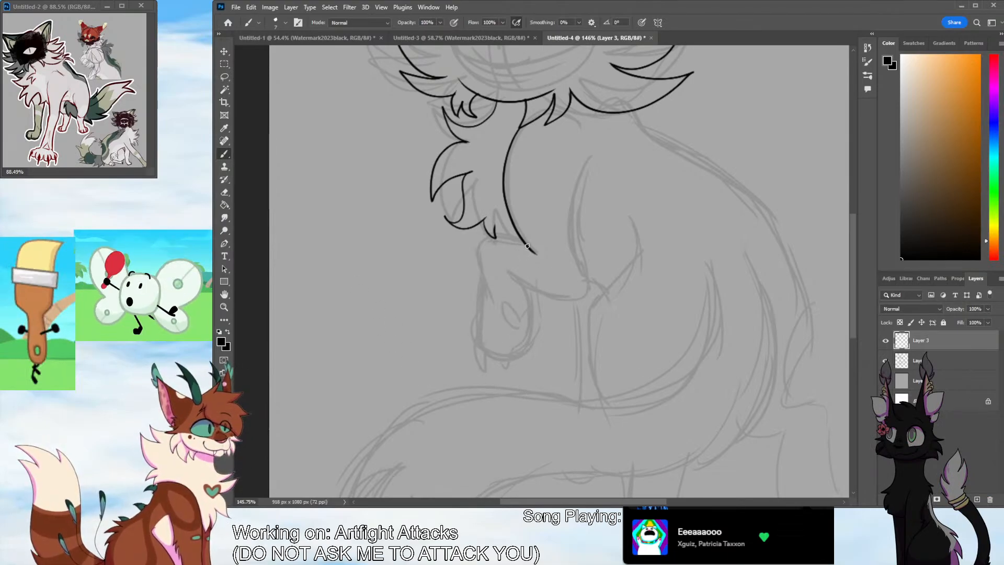
# Ink a fur tuft at the raised foreleg's bend, a rounder paw outline and a heart-shaped main pad
pyautogui.moveTo(527, 245)
pyautogui.mouseDown()
pyautogui.moveTo(473, 239)
pyautogui.moveTo(473, 324)
pyautogui.moveTo(496, 363)
pyautogui.moveTo(531, 286)
pyautogui.mouseUp()
pyautogui.hotkey('ctrl', 'z')
pyautogui.moveTo(478, 249)
pyautogui.mouseDown()
pyautogui.moveTo(472, 316)
pyautogui.moveTo(535, 291)
pyautogui.moveTo(515, 329)
pyautogui.moveTo(530, 312)
pyautogui.moveTo(525, 333)
pyautogui.moveTo(493, 333)
pyautogui.mouseUp()
pyautogui.hotkey('ctrl', 'z')
# Redraw the oval toe pads along the tip of the raised paw, undoing the earlier attempts
pyautogui.hotkey('ctrl', 'z')
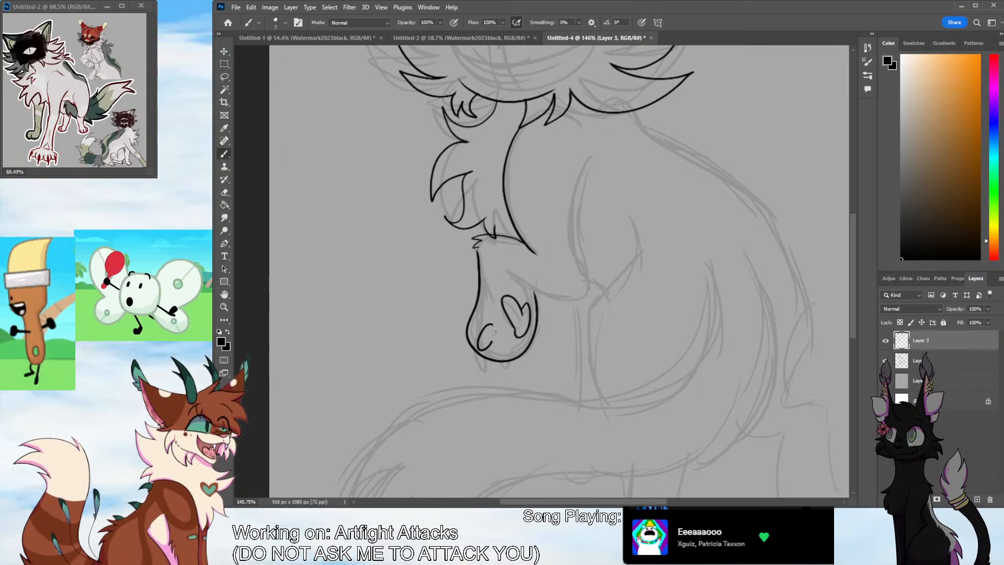
pyautogui.hotkey('ctrl', 'z')
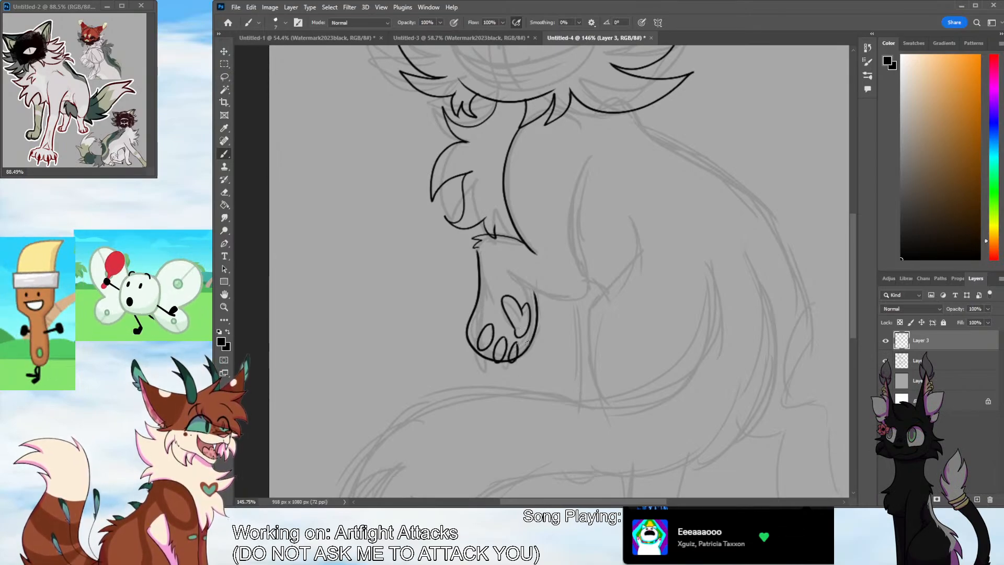
pyautogui.hotkey('ctrl', 'z')
pyautogui.hotkey('ctrl', 'z')
pyautogui.hotkey('ctrl', 'z')
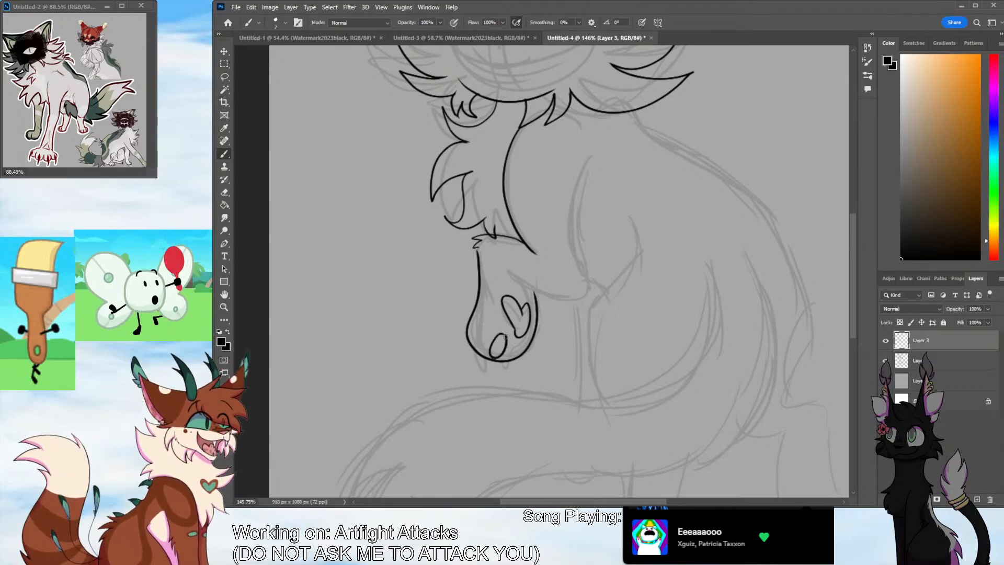
pyautogui.hotkey('ctrl', 'z')
pyautogui.moveTo(490, 341)
pyautogui.mouseDown()
pyautogui.moveTo(500, 331)
pyautogui.moveTo(489, 344)
pyautogui.mouseUp()
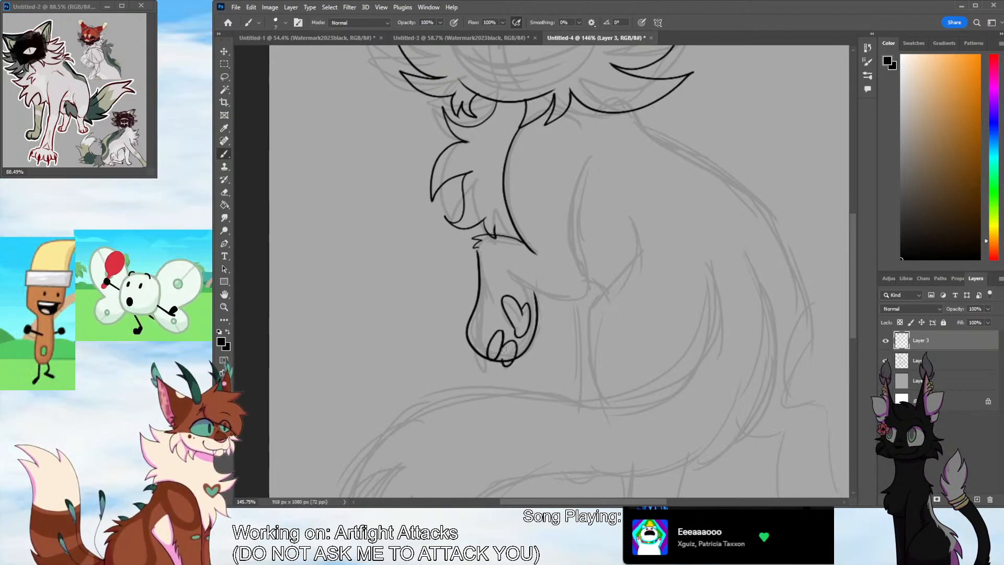
pyautogui.hotkey('ctrl', 'z')
pyautogui.hotkey('ctrl', 'z')
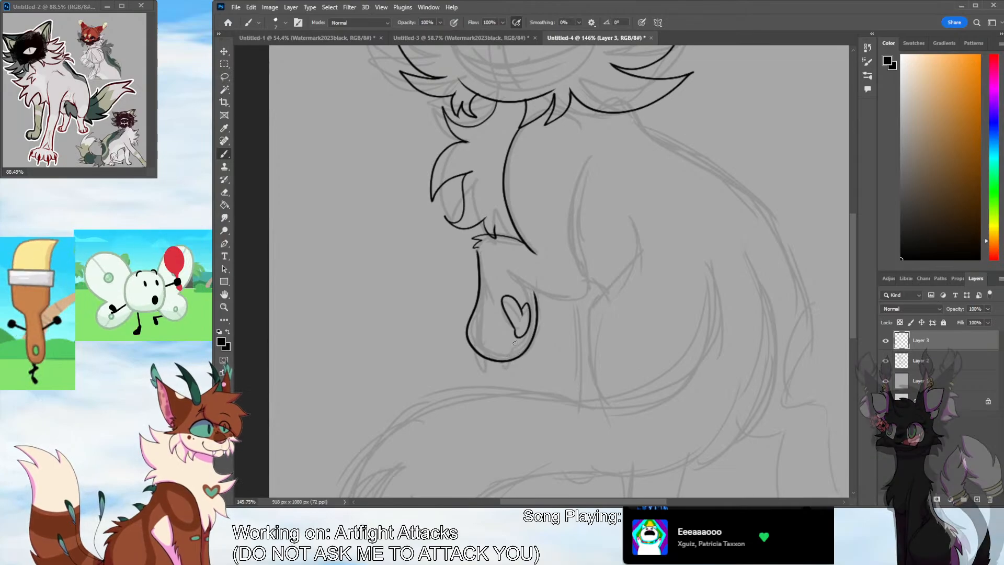
pyautogui.moveTo(490, 335)
pyautogui.mouseDown()
pyautogui.moveTo(494, 355)
pyautogui.moveTo(516, 346)
pyautogui.moveTo(529, 347)
pyautogui.moveTo(526, 357)
pyautogui.mouseUp()
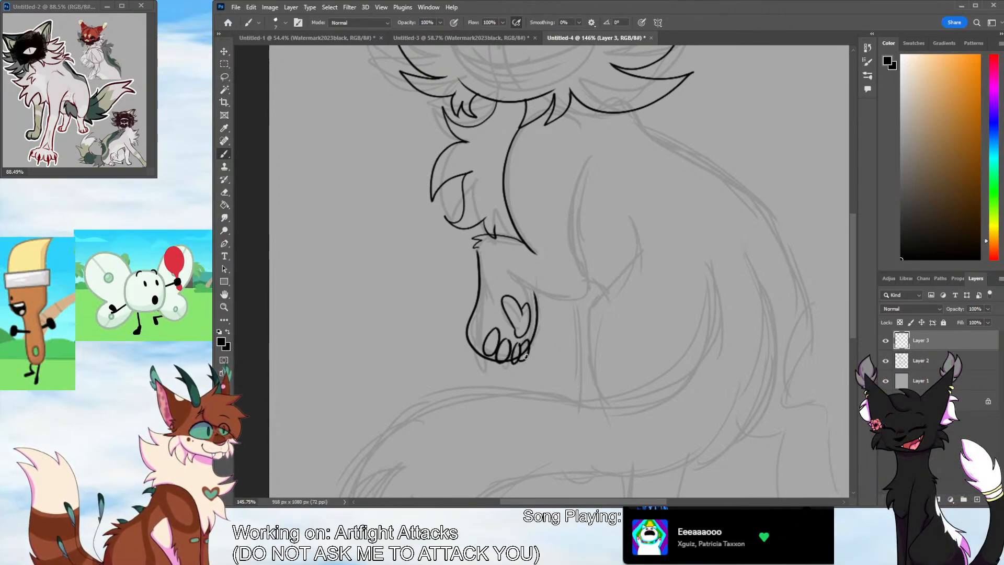
# Undo the raised paw's toe pads and try inking them again as a row of four small ovals
pyautogui.hotkey('ctrl', 'z')
pyautogui.hotkey('ctrl', 'z')
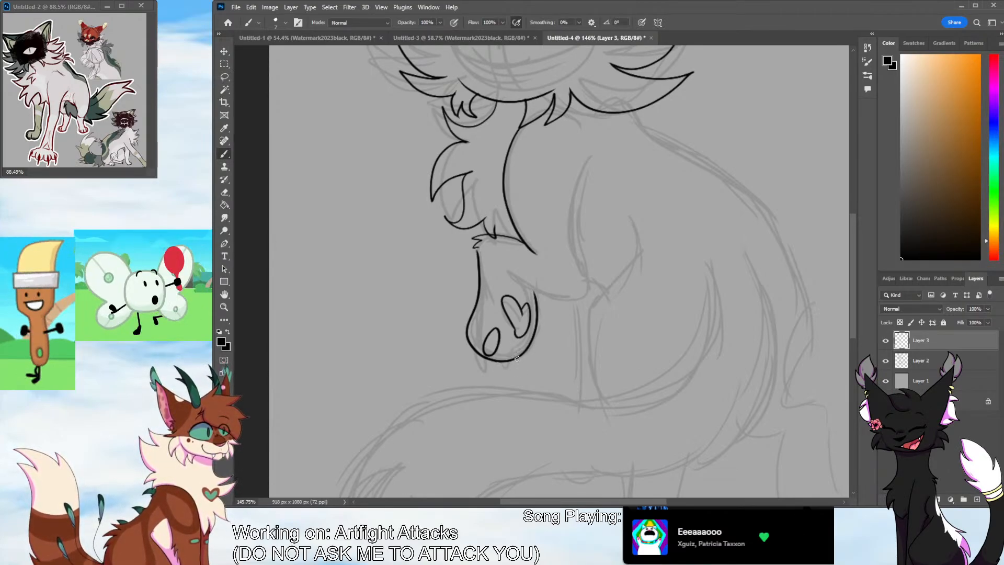
pyautogui.hotkey('ctrl', 'z')
pyautogui.moveTo(482, 346)
pyautogui.mouseDown()
pyautogui.moveTo(491, 328)
pyautogui.moveTo(509, 360)
pyautogui.mouseUp()
pyautogui.hotkey('ctrl', 'z')
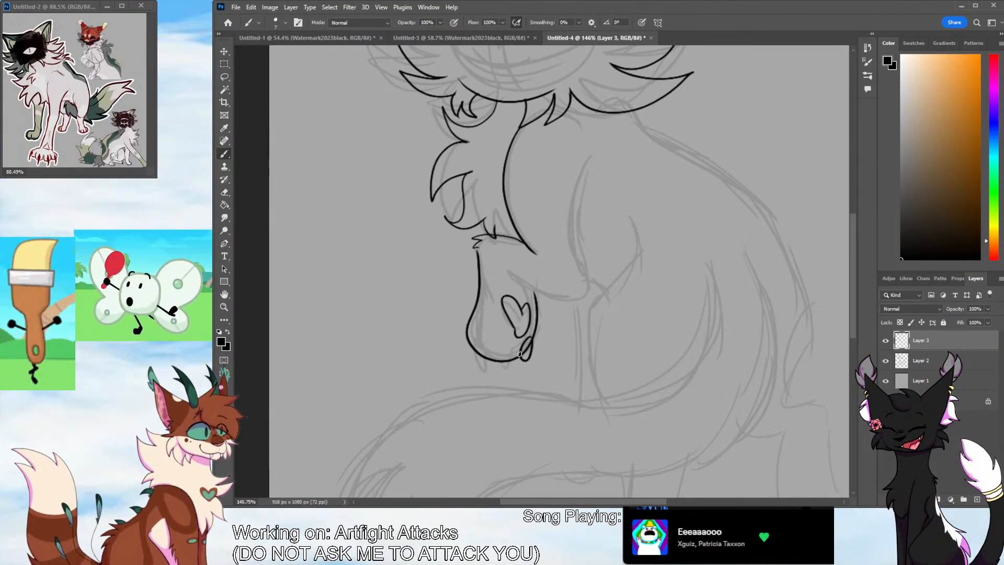
pyautogui.moveTo(520, 346); pyautogui.dragTo(509, 361)
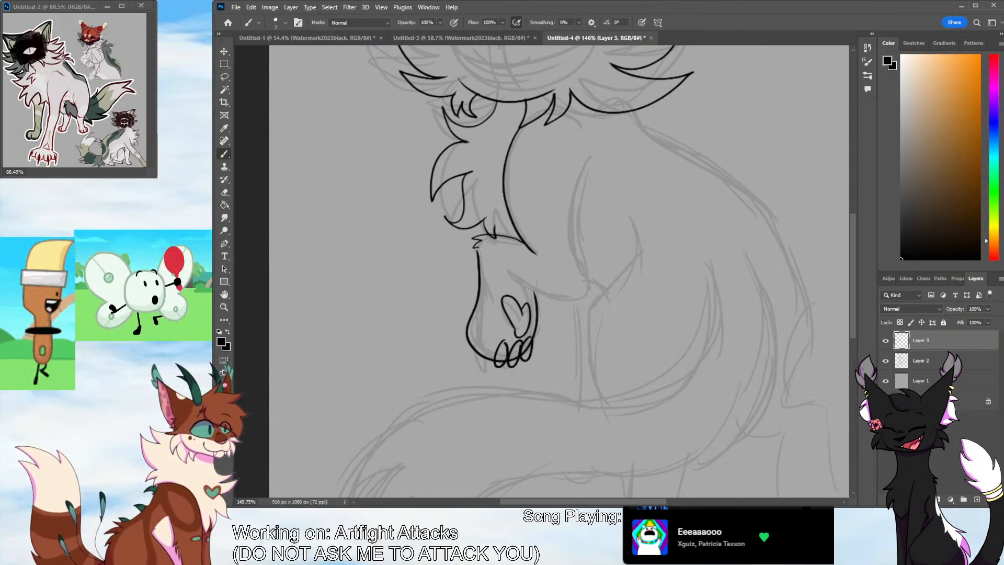
pyautogui.moveTo(491, 329); pyautogui.dragTo(494, 330)
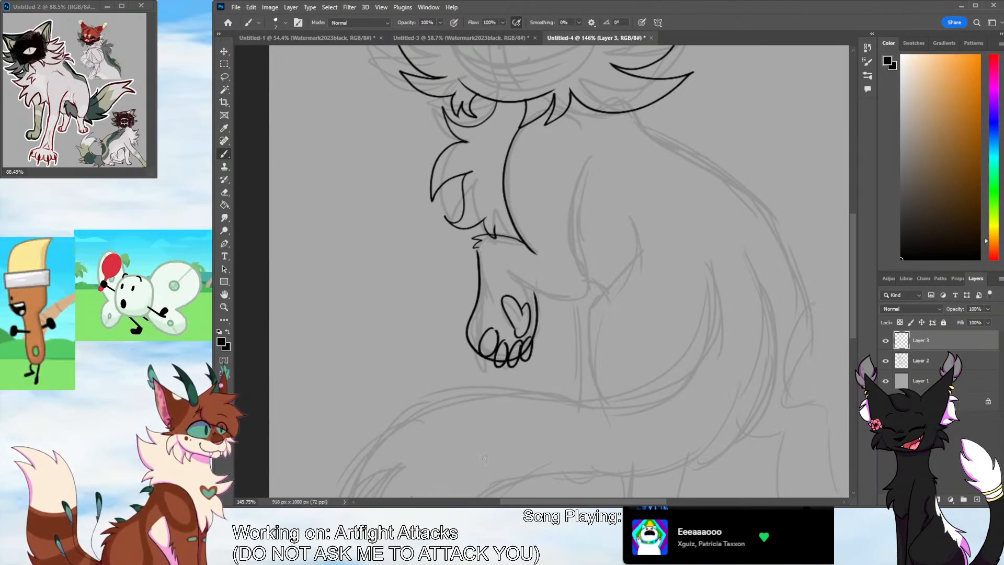
# Erase the overlapping lines between the raised paw's oval toe pads
pyautogui.press('e')
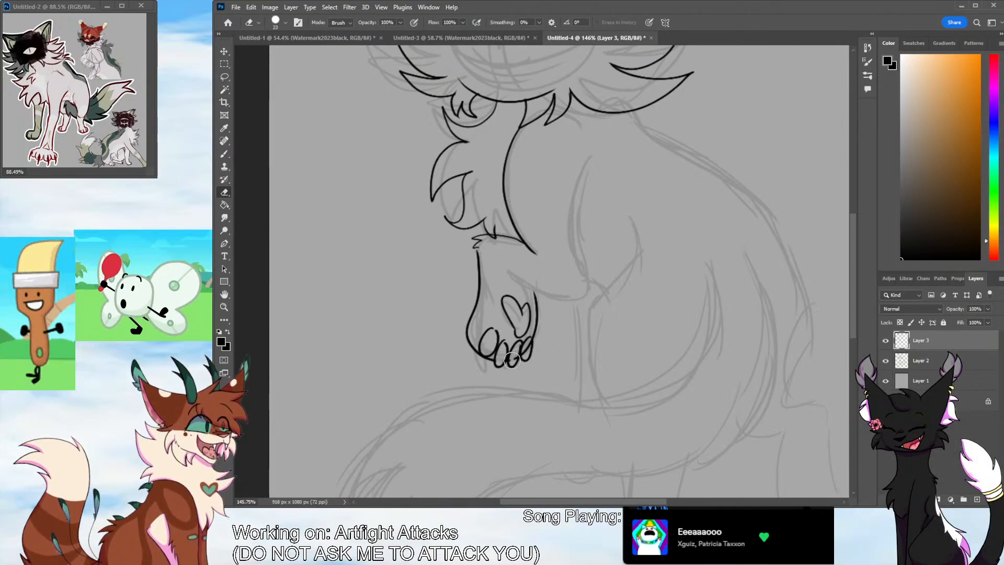
pyautogui.moveTo(523, 355); pyautogui.dragTo(519, 343)
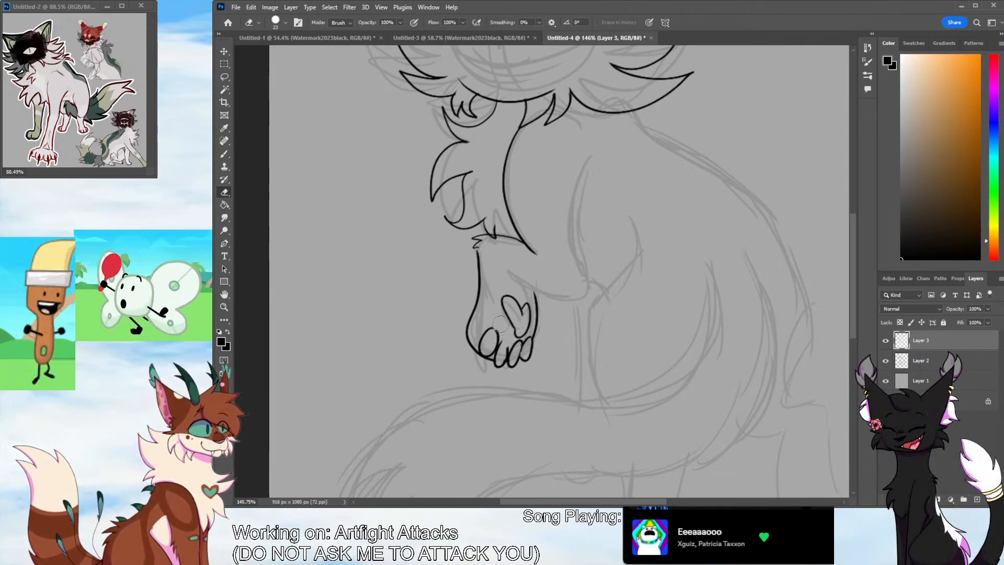
pyautogui.click(226, 153)
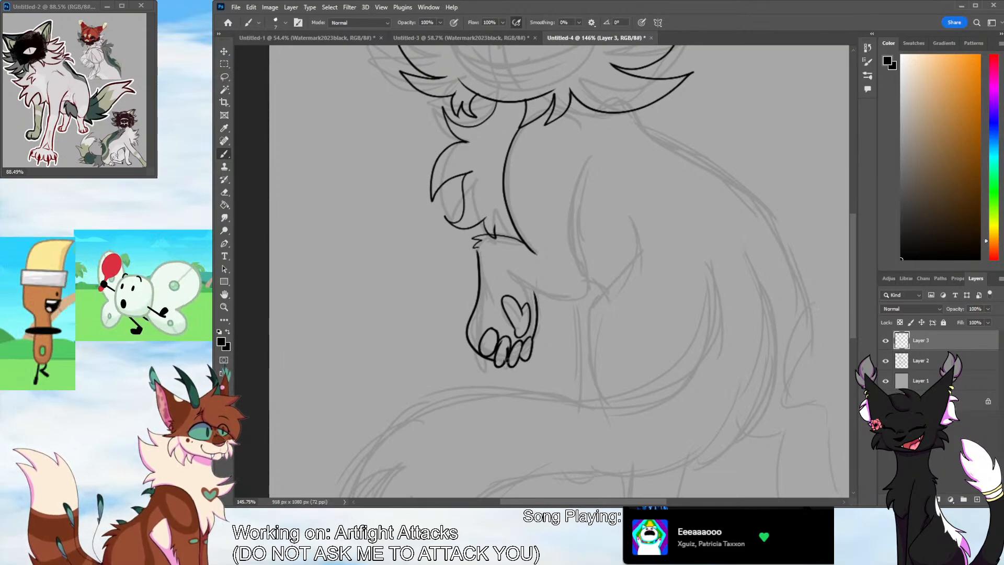
pyautogui.click(224, 192)
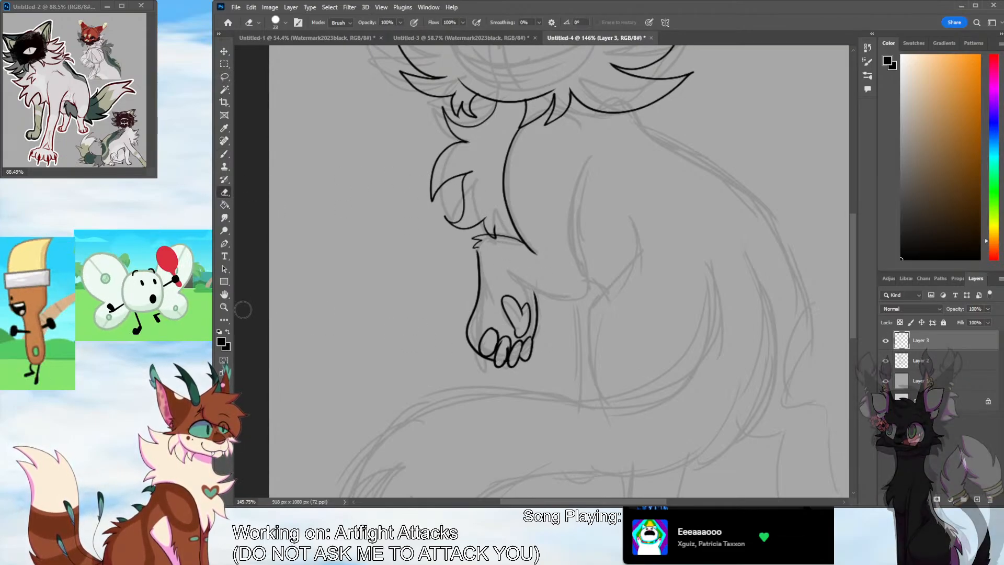
# Erase all the toe pads and the raised paw's lower outline, keeping the heart-shaped main pad
pyautogui.click(225, 307)
pyautogui.moveTo(531, 381); pyautogui.dragTo(580, 379)
pyautogui.press('e')
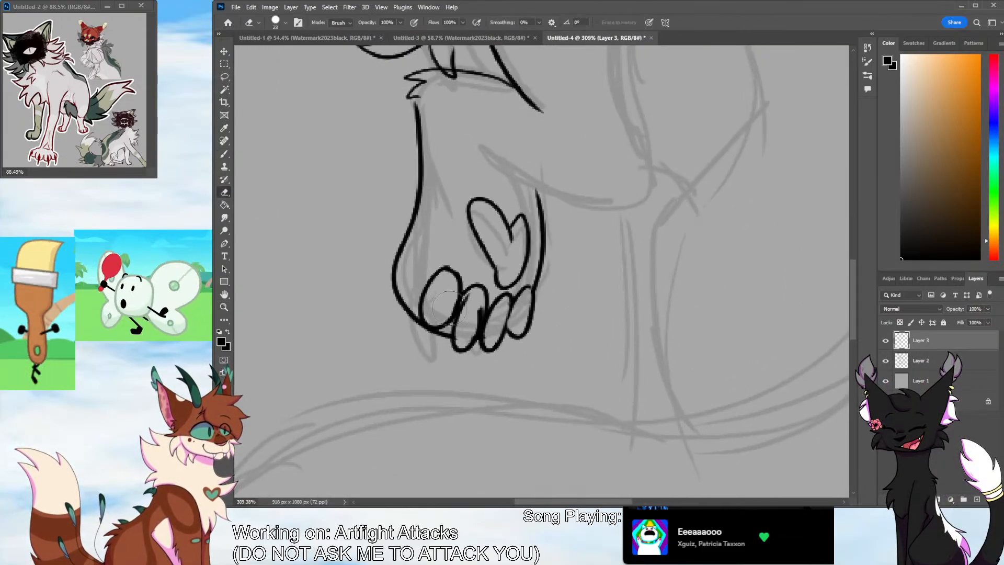
pyautogui.moveTo(463, 303)
pyautogui.mouseDown()
pyautogui.moveTo(419, 310)
pyautogui.moveTo(436, 280)
pyautogui.moveTo(468, 307)
pyautogui.moveTo(427, 311)
pyautogui.moveTo(490, 366)
pyautogui.moveTo(467, 299)
pyautogui.moveTo(482, 337)
pyautogui.moveTo(518, 306)
pyautogui.moveTo(493, 317)
pyautogui.mouseUp()
pyautogui.press('b')
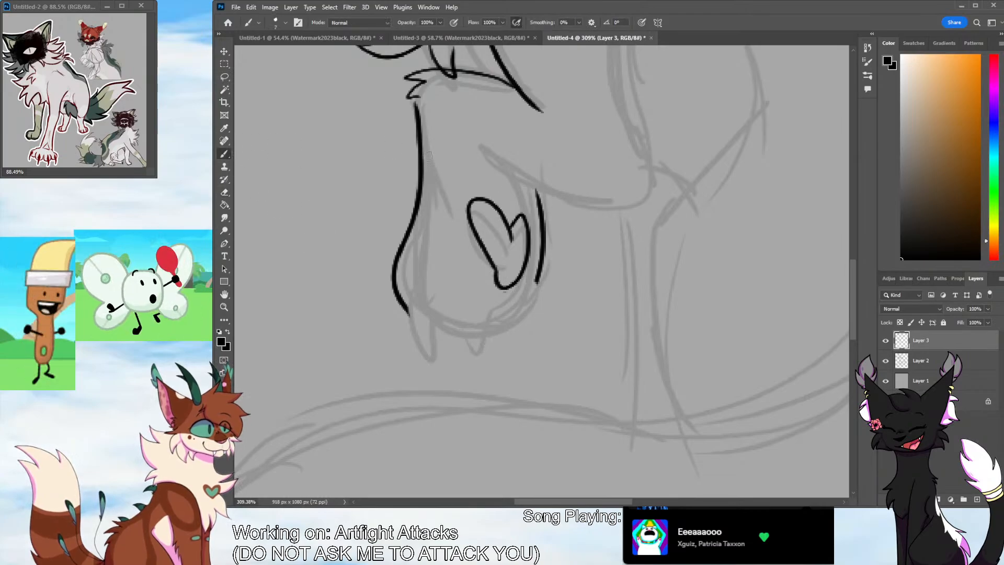
# Redraw the raised paw's toes as one large oval in front of narrower overlapping ovals, undoing failed strokes
pyautogui.moveTo(533, 285)
pyautogui.mouseDown()
pyautogui.moveTo(530, 334)
pyautogui.moveTo(532, 287)
pyautogui.moveTo(494, 348)
pyautogui.moveTo(512, 298)
pyautogui.moveTo(525, 351)
pyautogui.mouseUp()
pyautogui.hotkey('ctrl', 'z')
pyautogui.hotkey('ctrl', 'z')
pyautogui.hotkey('ctrl', 'z')
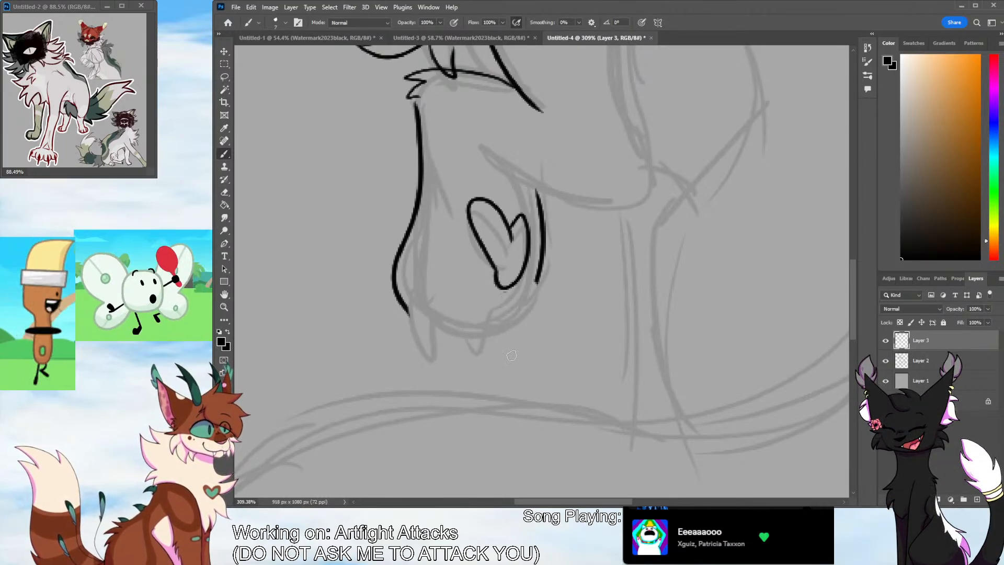
pyautogui.moveTo(456, 275)
pyautogui.mouseDown()
pyautogui.moveTo(474, 274)
pyautogui.moveTo(479, 321)
pyautogui.moveTo(499, 360)
pyautogui.mouseUp()
pyautogui.hotkey('ctrl', 'z')
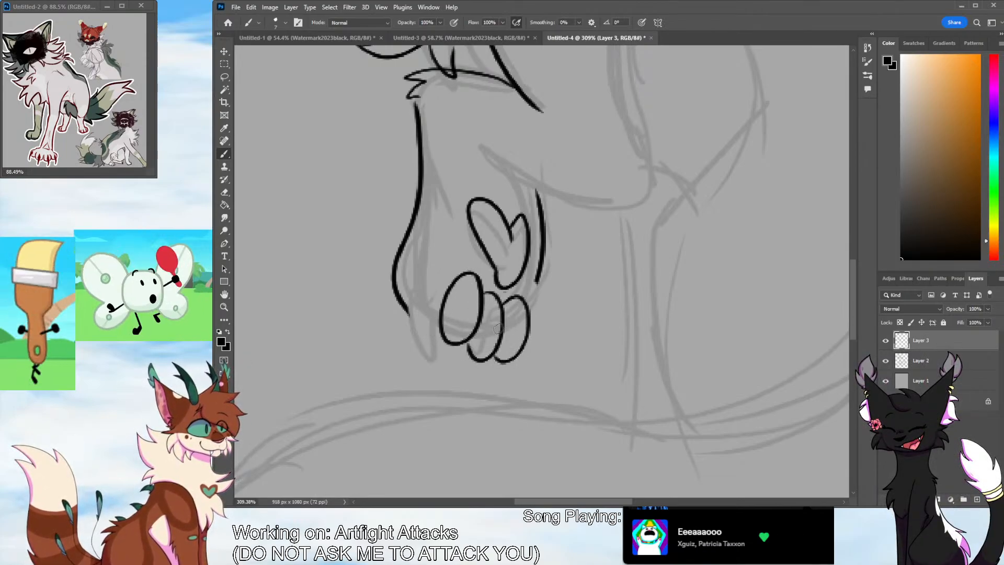
pyautogui.hotkey('ctrl', 'z')
pyautogui.moveTo(502, 296)
pyautogui.mouseDown()
pyautogui.moveTo(488, 357)
pyautogui.moveTo(530, 310)
pyautogui.moveTo(511, 341)
pyautogui.mouseUp()
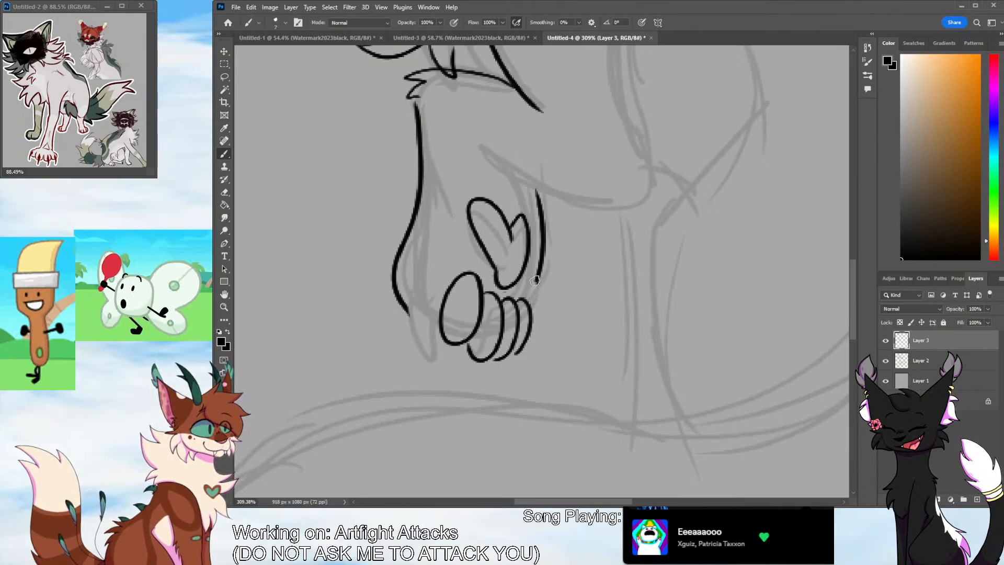
# Ink the raised paw's outline around to the toes and erase the doubled line along its outer curve
pyautogui.hotkey('ctrl', 'z')
pyautogui.moveTo(534, 278); pyautogui.dragTo(522, 306)
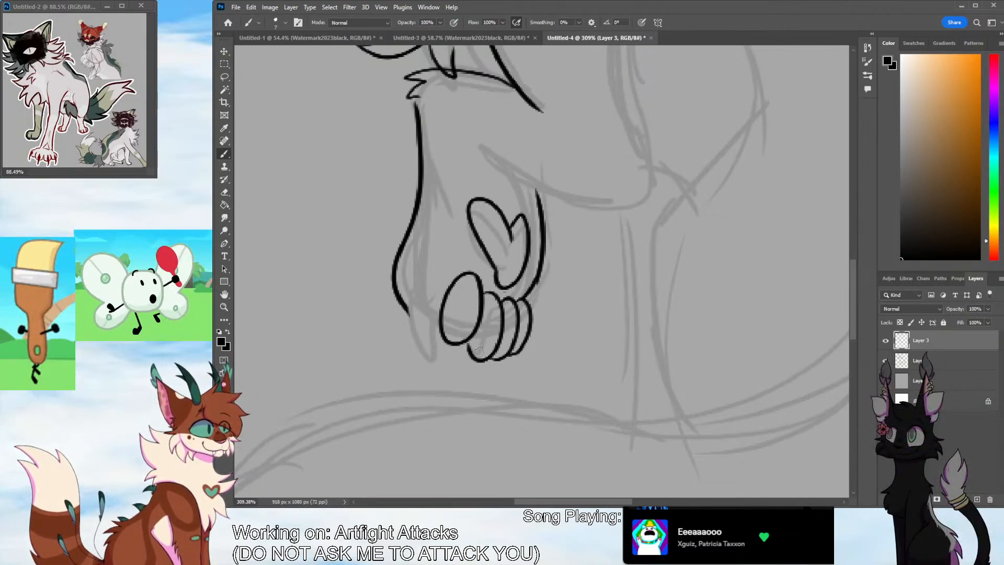
pyautogui.moveTo(394, 282)
pyautogui.mouseDown()
pyautogui.moveTo(463, 341)
pyautogui.moveTo(452, 349)
pyautogui.moveTo(458, 364)
pyautogui.moveTo(491, 362)
pyautogui.mouseUp()
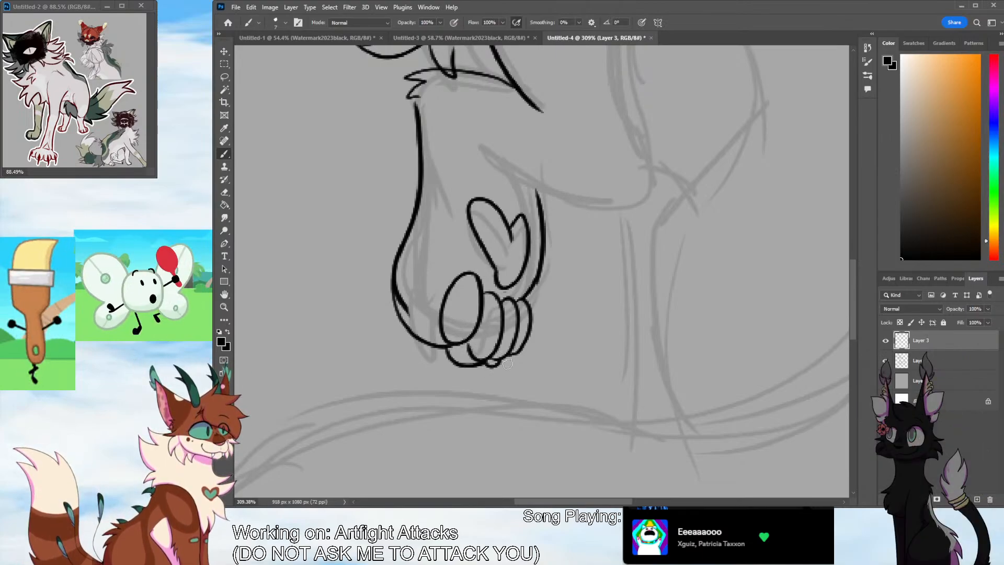
pyautogui.press('e')
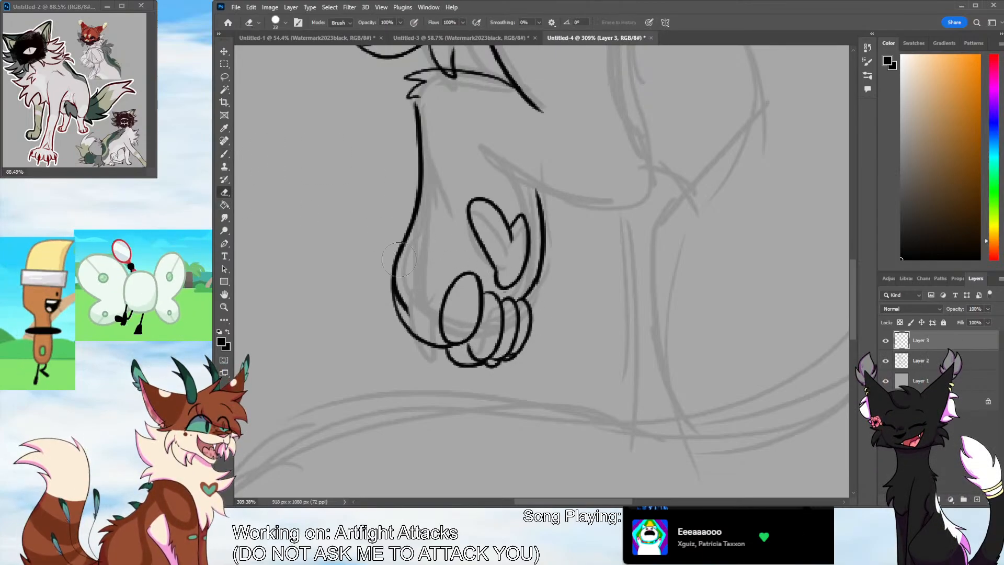
pyautogui.moveTo(403, 296); pyautogui.dragTo(401, 294)
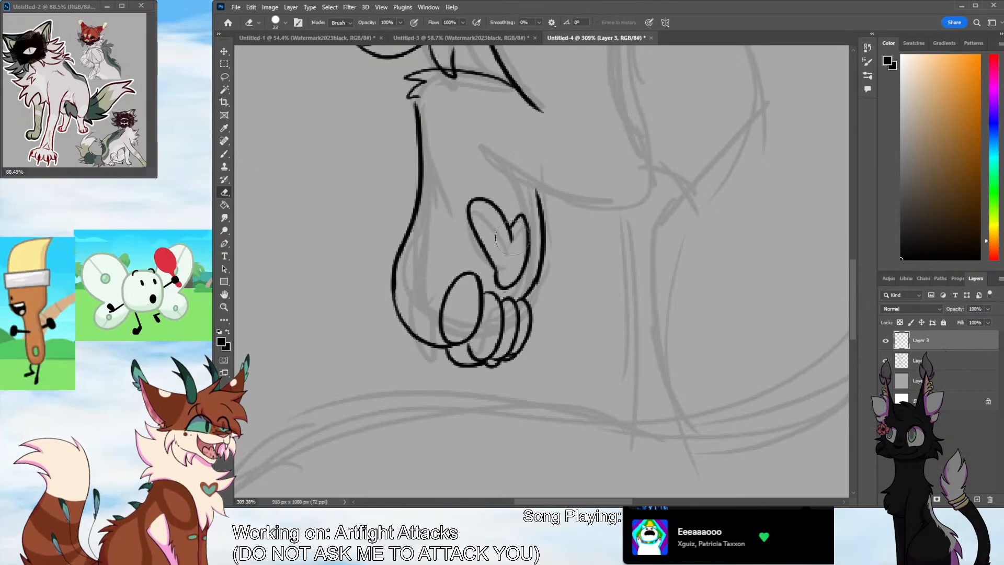
# Erase the paw's edge beside the heart-shaped pad and ink small fur tufts between the pad and the toes
pyautogui.moveTo(538, 289)
pyautogui.mouseDown()
pyautogui.moveTo(505, 292)
pyautogui.moveTo(530, 291)
pyautogui.moveTo(547, 237)
pyautogui.mouseUp()
pyautogui.press('b')
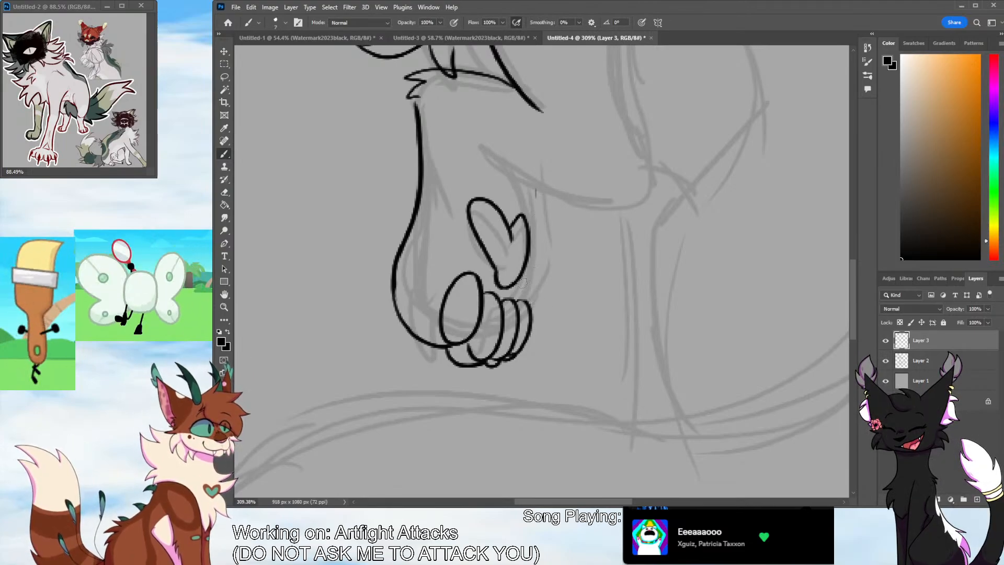
pyautogui.moveTo(547, 285)
pyautogui.mouseDown()
pyautogui.moveTo(527, 293)
pyautogui.moveTo(499, 292)
pyautogui.moveTo(484, 317)
pyautogui.mouseUp()
pyautogui.hotkey('ctrl', 'z')
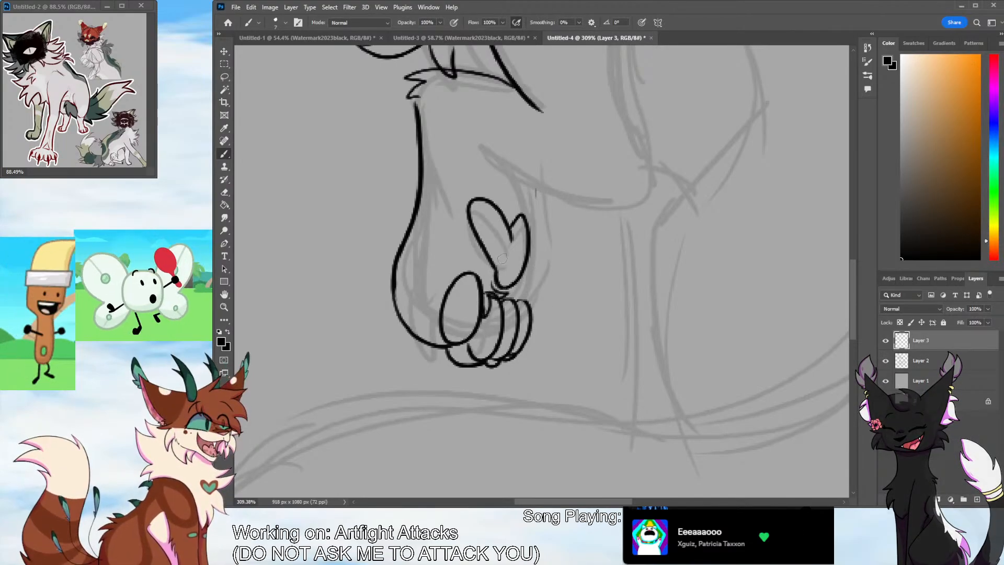
pyautogui.hotkey('ctrl', 'z')
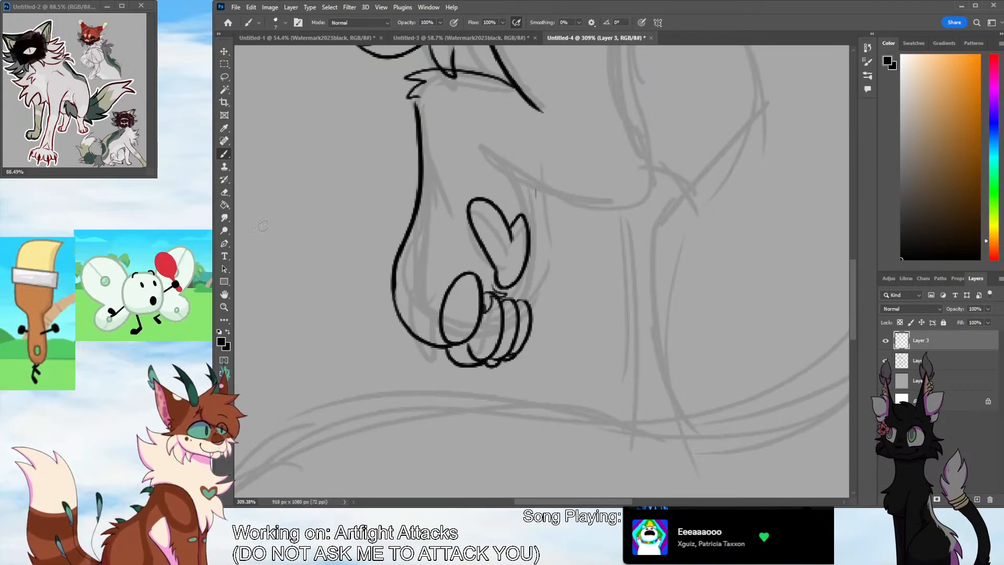
pyautogui.press('e')
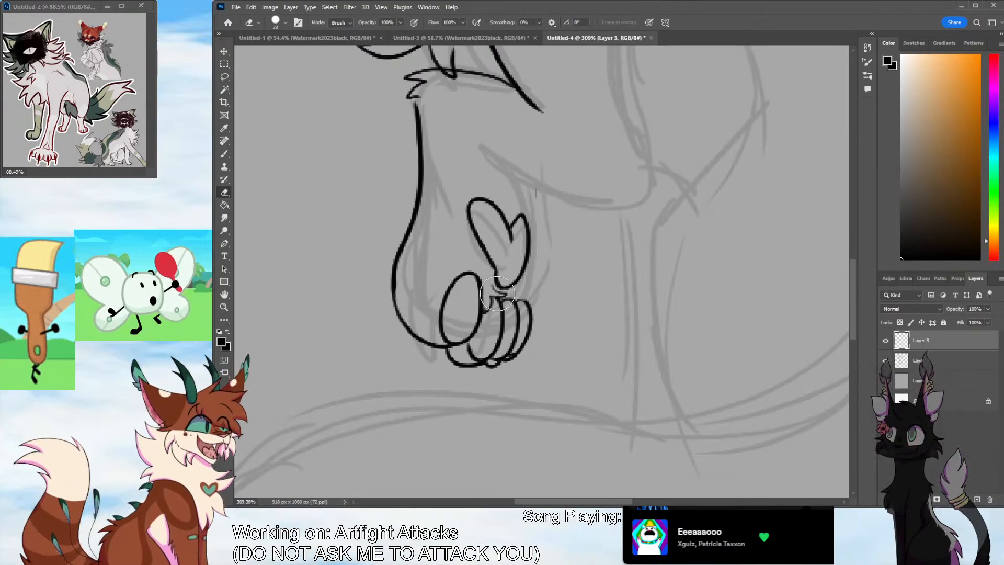
pyautogui.press('b')
pyautogui.moveTo(494, 283); pyautogui.dragTo(505, 287)
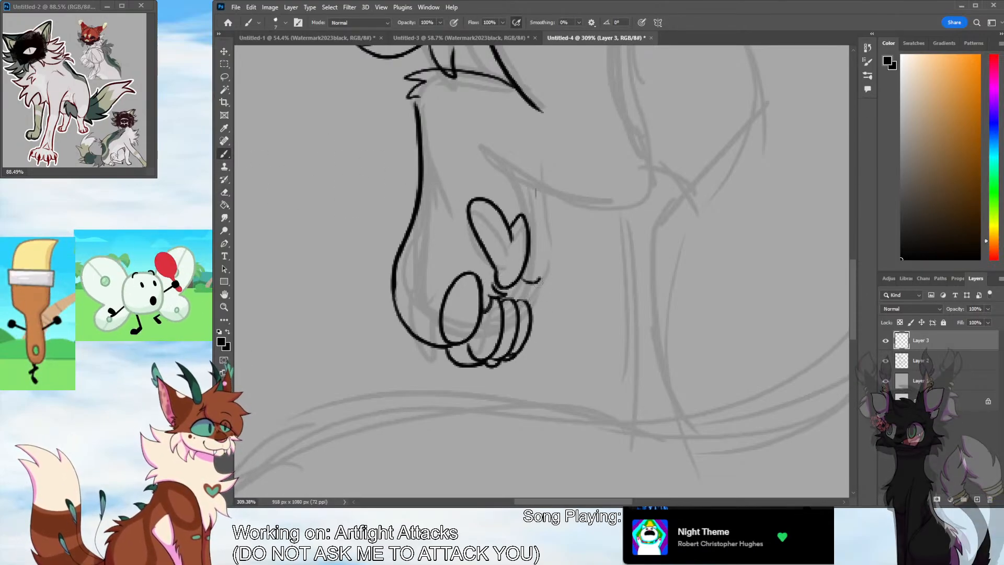
# Ink a spiky fur tuft at the paw's edge beside the outermost toe, undoing the earlier attempts
pyautogui.moveTo(526, 283); pyautogui.dragTo(534, 312)
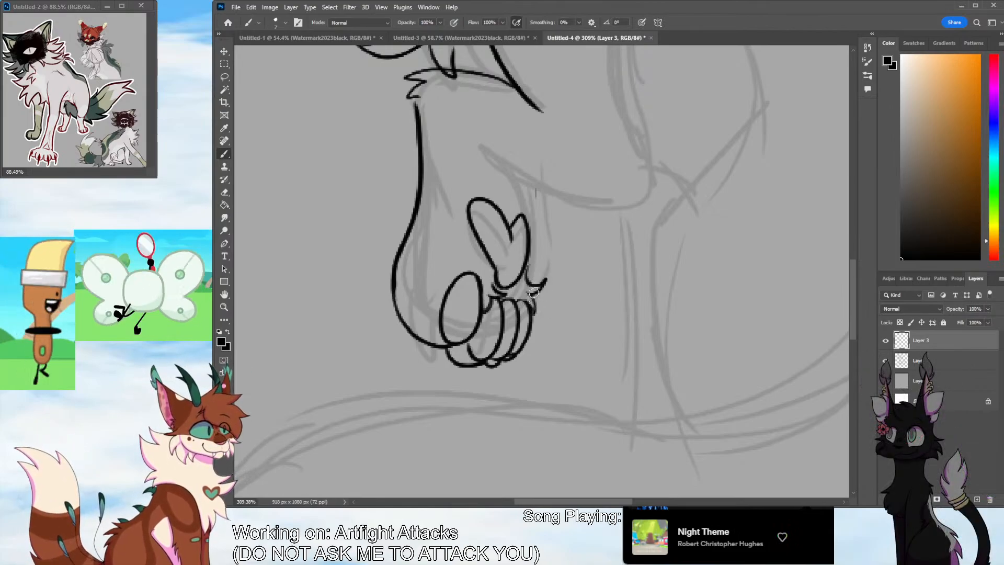
pyautogui.hotkey('ctrl', 'z')
pyautogui.hotkey('ctrl', 'z')
pyautogui.moveTo(524, 276)
pyautogui.mouseDown()
pyautogui.moveTo(535, 308)
pyautogui.moveTo(541, 279)
pyautogui.moveTo(525, 292)
pyautogui.mouseUp()
pyautogui.hotkey('ctrl', 'z')
pyautogui.hotkey('ctrl', 'z')
pyautogui.moveTo(526, 292); pyautogui.dragTo(532, 307)
# Ink the wrist's inner edge above the heart-shaped pad and the long curved back line of the upper foreleg
pyautogui.moveTo(524, 215)
pyautogui.mouseDown()
pyautogui.moveTo(501, 162)
pyautogui.moveTo(630, 201)
pyautogui.mouseUp()
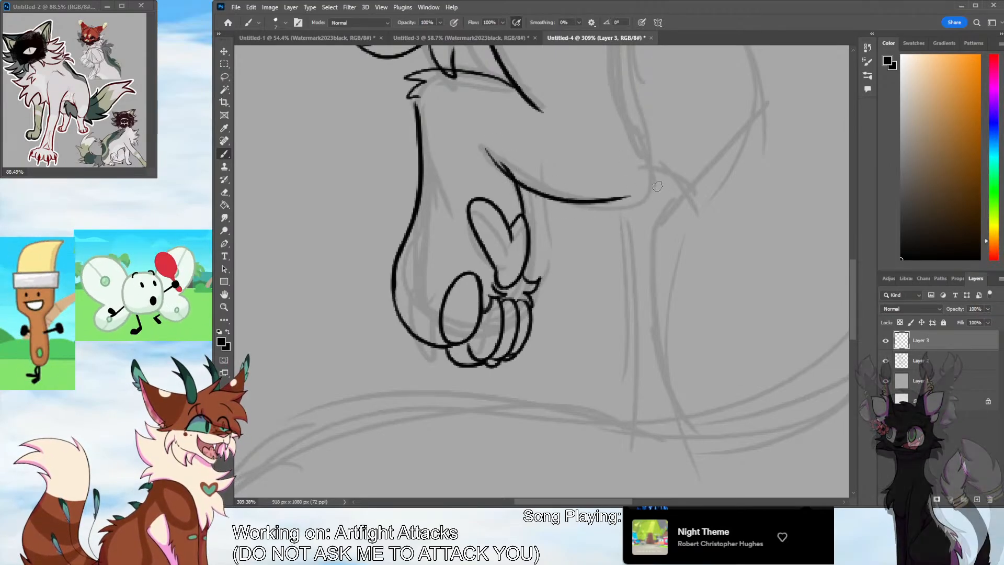
pyautogui.moveTo(852, 276); pyautogui.dragTo(852, 243)
pyautogui.hotkey('ctrl', 'z')
pyautogui.moveTo(654, 94)
pyautogui.mouseDown()
pyautogui.moveTo(641, 129)
pyautogui.moveTo(650, 332)
pyautogui.moveTo(636, 330)
pyautogui.mouseUp()
# Ink the raised foreleg's underside from wrist to elbow and join it to the upper line with jagged elbow fur
pyautogui.moveTo(490, 335); pyautogui.dragTo(638, 410)
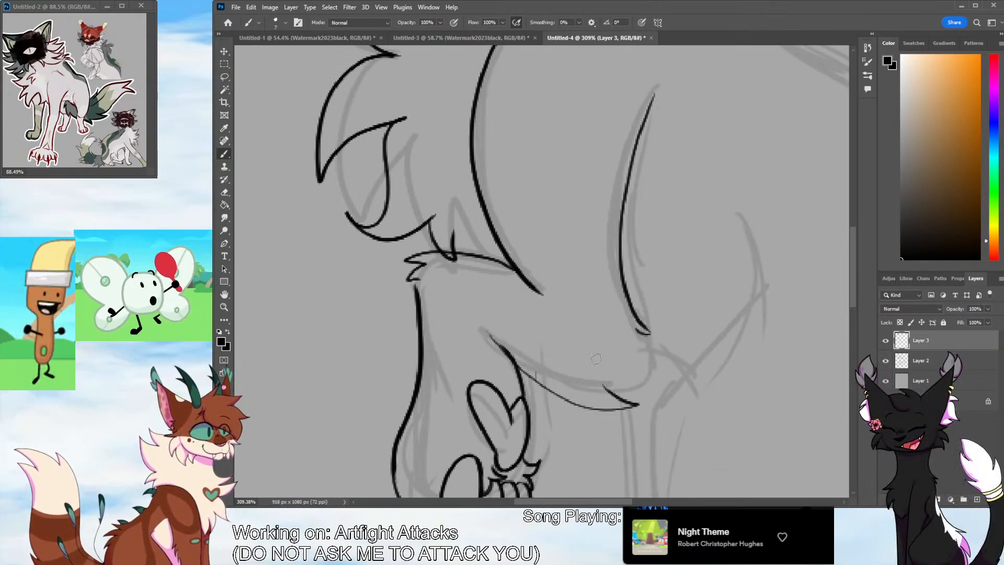
pyautogui.hotkey('ctrl', 'z')
pyautogui.moveTo(490, 335); pyautogui.dragTo(618, 397)
pyautogui.moveTo(618, 397)
pyautogui.mouseDown()
pyautogui.moveTo(582, 378)
pyautogui.moveTo(641, 413)
pyautogui.moveTo(634, 373)
pyautogui.mouseUp()
pyautogui.hotkey('ctrl', 'z')
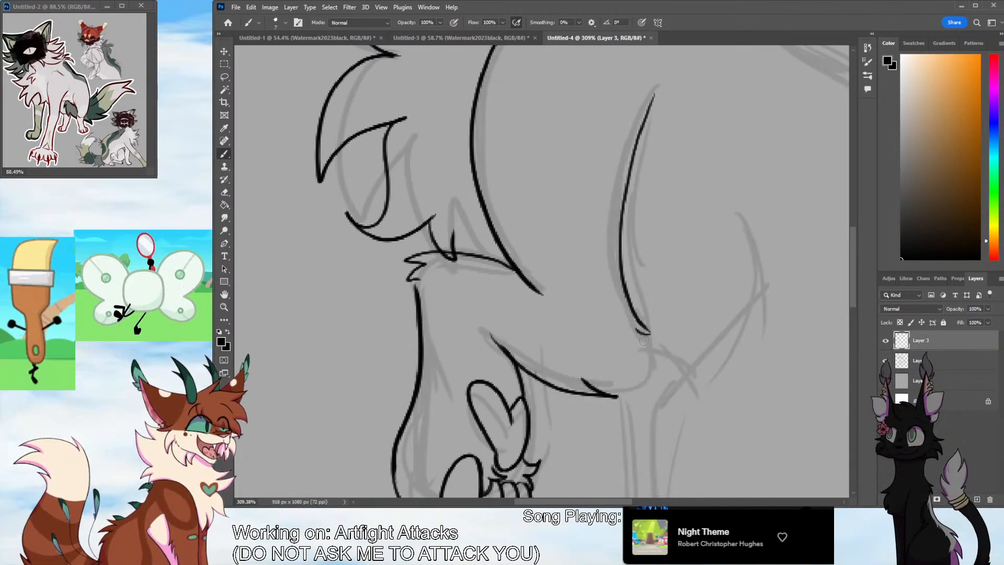
pyautogui.moveTo(636, 331)
pyautogui.mouseDown()
pyautogui.moveTo(665, 350)
pyautogui.moveTo(648, 354)
pyautogui.moveTo(639, 332)
pyautogui.moveTo(652, 383)
pyautogui.moveTo(585, 379)
pyautogui.mouseUp()
pyautogui.hotkey('ctrl', 'z')
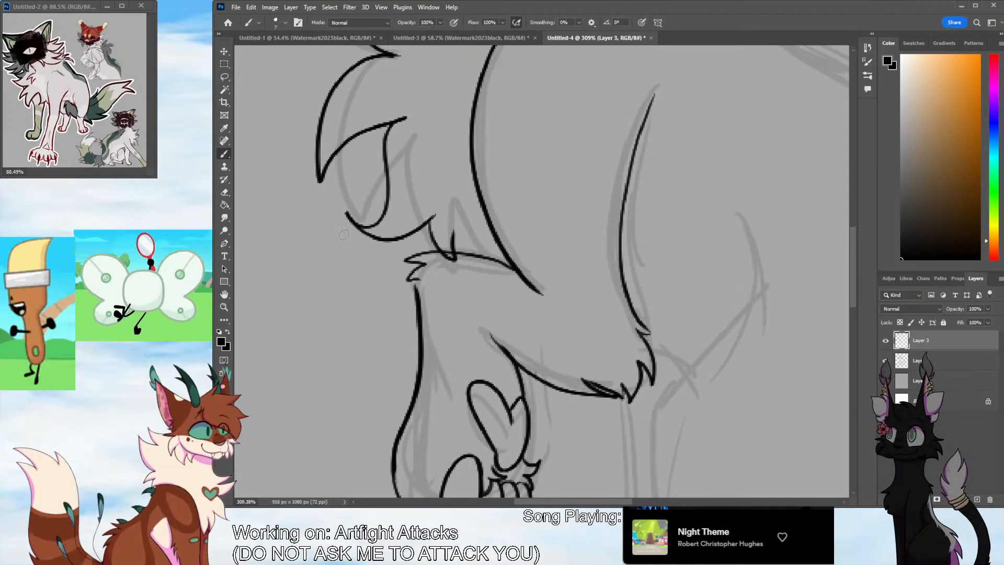
# Erase the stray line ends on the chest fur and foreleg bend, and re-ink the gaps in the foreleg outline
pyautogui.press('e')
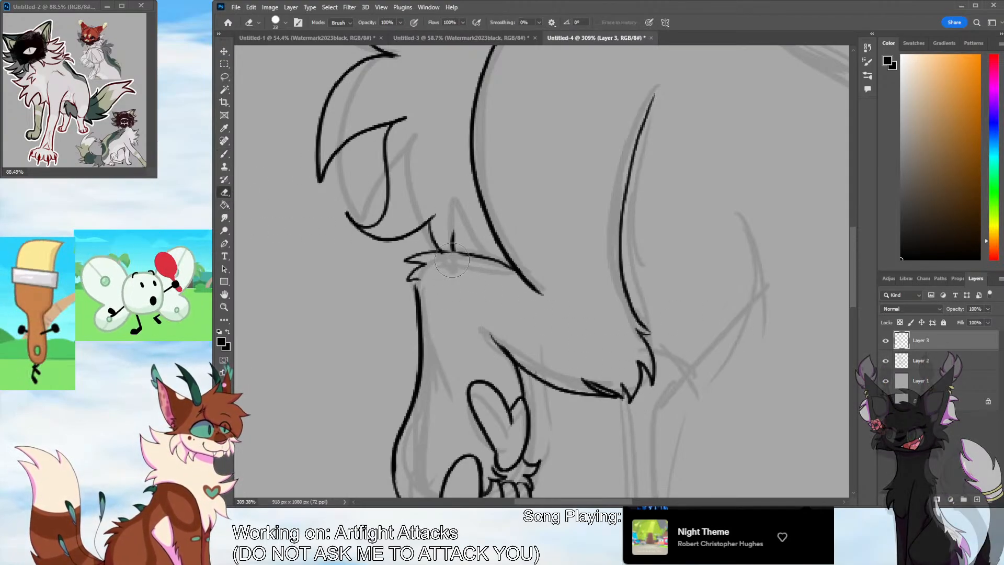
pyautogui.press('b')
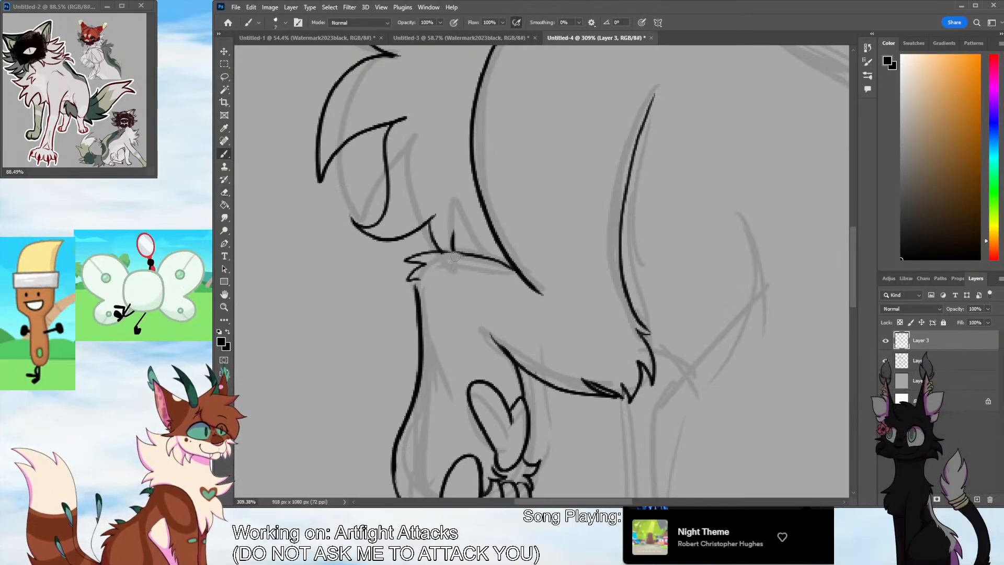
pyautogui.moveTo(443, 253); pyautogui.dragTo(470, 254)
pyautogui.moveTo(415, 280); pyautogui.dragTo(419, 304)
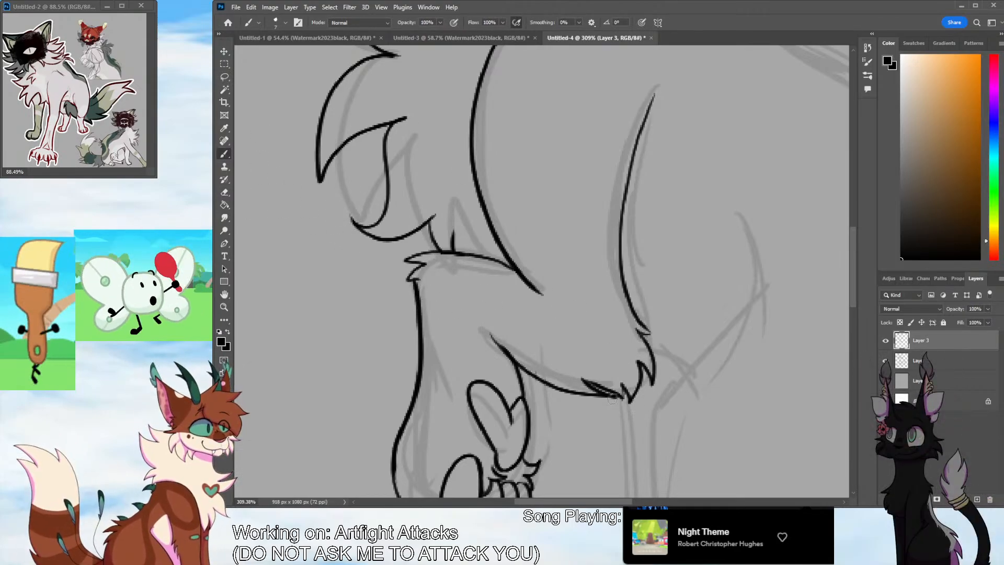
# Erase the extra fur spike on the foreleg's underside and add a small fur point at the top of the elbow tuft
pyautogui.press('e')
pyautogui.moveTo(599, 391)
pyautogui.mouseDown()
pyautogui.moveTo(624, 474)
pyautogui.moveTo(519, 343)
pyautogui.moveTo(622, 387)
pyautogui.moveTo(616, 398)
pyautogui.moveTo(583, 392)
pyautogui.mouseUp()
pyautogui.press('b')
pyautogui.moveTo(654, 333); pyautogui.dragTo(641, 334)
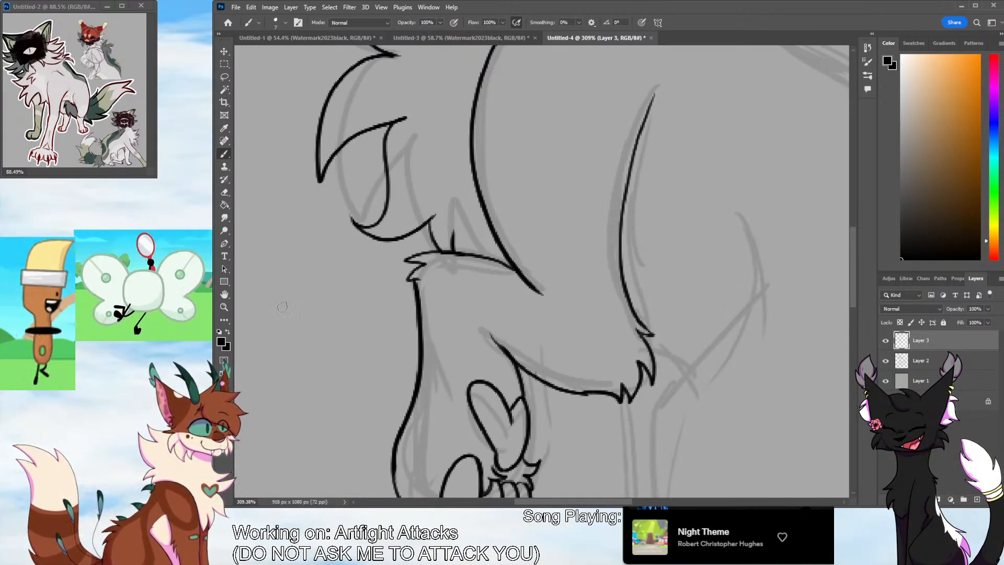
# Ink a fur tuft below the cheek fluff and a smooth arched back line from the neck towards the rump
pyautogui.press('z')
pyautogui.moveTo(604, 267); pyautogui.dragTo(550, 324)
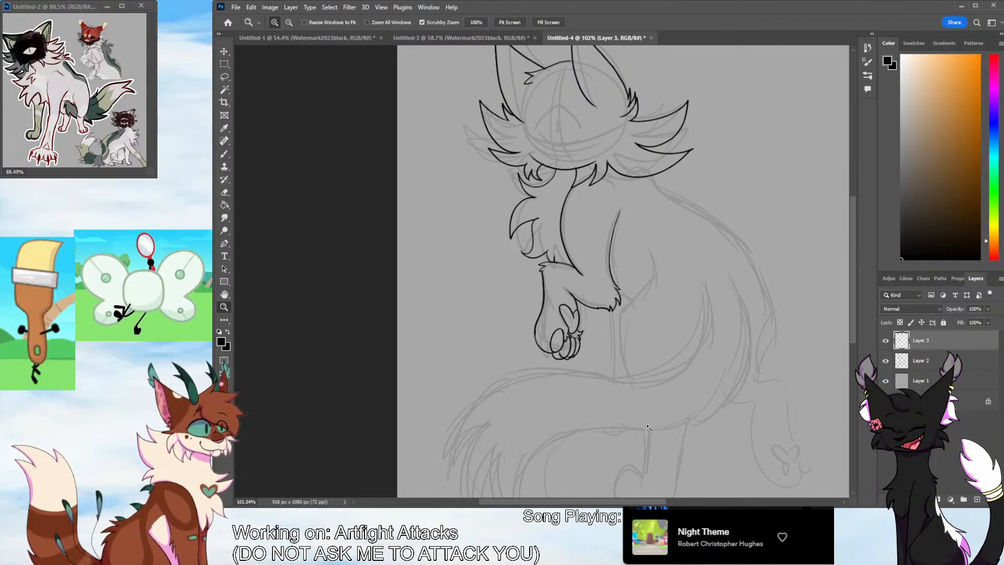
pyautogui.moveTo(621, 501); pyautogui.dragTo(641, 498)
pyautogui.click(225, 154)
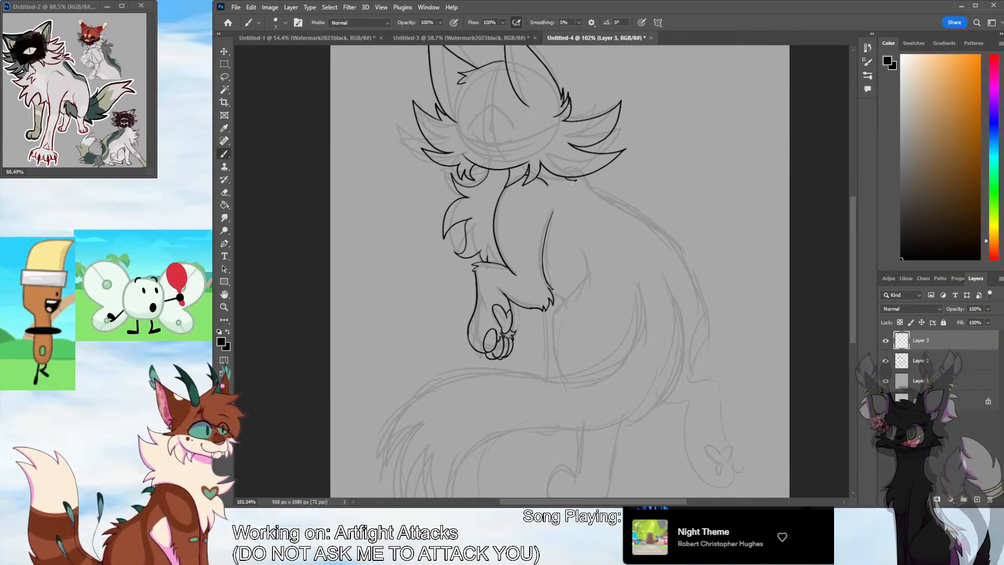
pyautogui.moveTo(575, 181)
pyautogui.mouseDown()
pyautogui.moveTo(558, 197)
pyautogui.moveTo(560, 189)
pyautogui.moveTo(705, 334)
pyautogui.mouseUp()
pyautogui.hotkey('ctrl', 'z')
pyautogui.hotkey('ctrl', 'z')
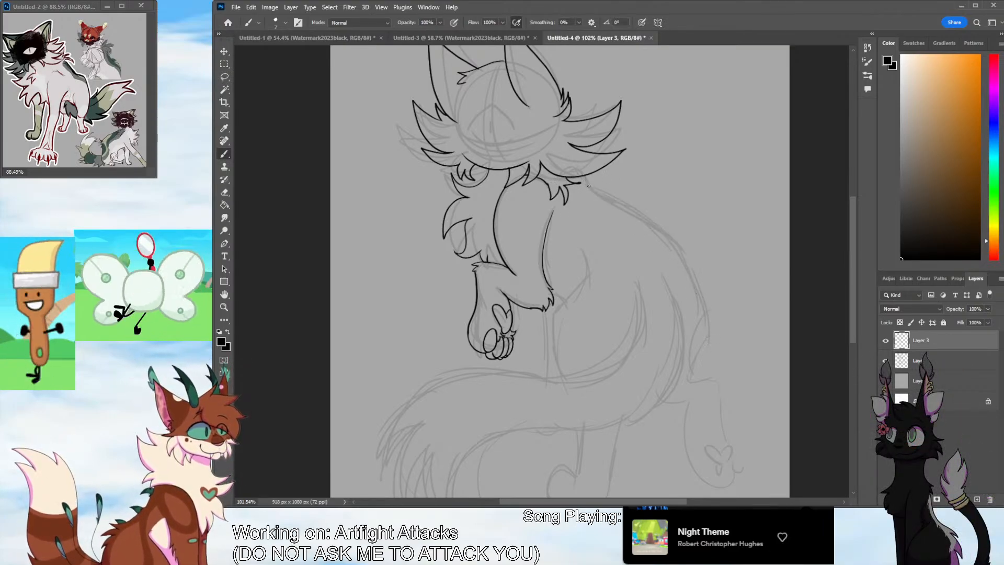
pyautogui.moveTo(578, 179)
pyautogui.mouseDown()
pyautogui.moveTo(625, 197)
pyautogui.moveTo(677, 240)
pyautogui.moveTo(707, 318)
pyautogui.mouseUp()
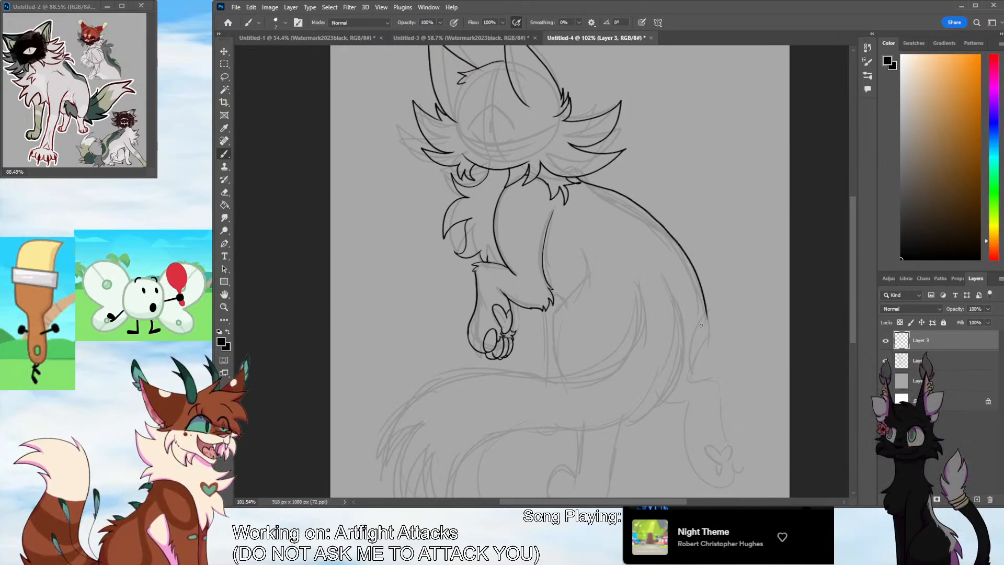
pyautogui.moveTo(666, 281)
pyautogui.mouseDown()
pyautogui.moveTo(676, 399)
pyautogui.moveTo(471, 466)
pyautogui.mouseUp()
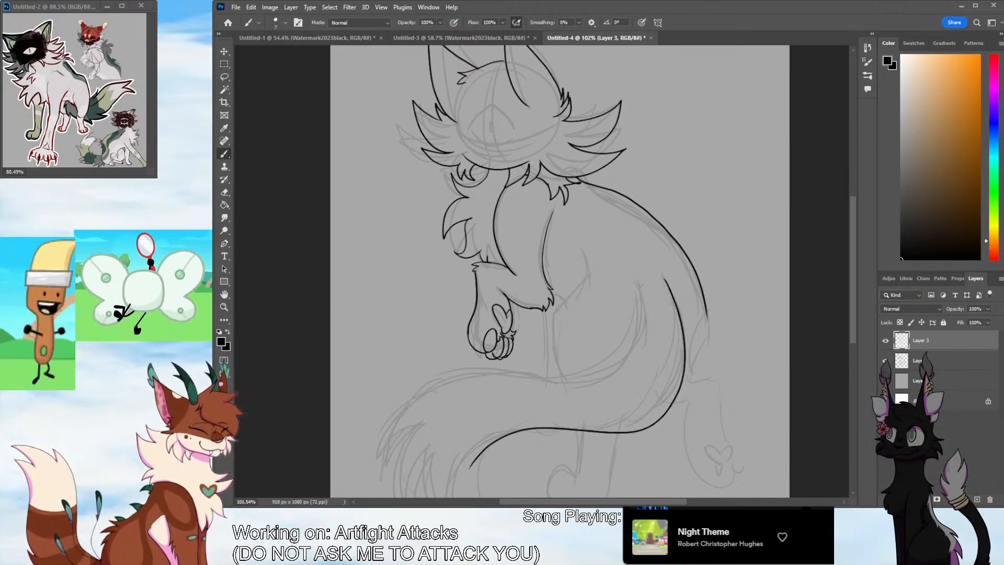
pyautogui.hotkey('ctrl', 'z')
pyautogui.moveTo(639, 285)
pyautogui.mouseDown()
pyautogui.moveTo(609, 380)
pyautogui.moveTo(503, 370)
pyautogui.moveTo(376, 434)
pyautogui.mouseUp()
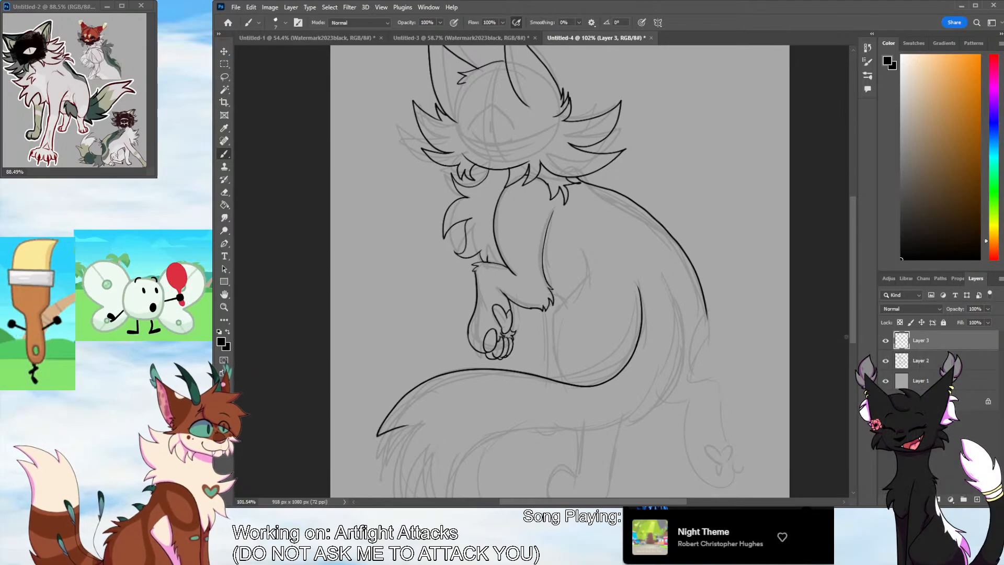
pyautogui.moveTo(852, 307); pyautogui.dragTo(852, 331)
pyautogui.hotkey('ctrl', 'z')
pyautogui.moveTo(639, 210)
pyautogui.mouseDown()
pyautogui.moveTo(595, 309)
pyautogui.moveTo(361, 377)
pyautogui.moveTo(408, 353)
pyautogui.mouseUp()
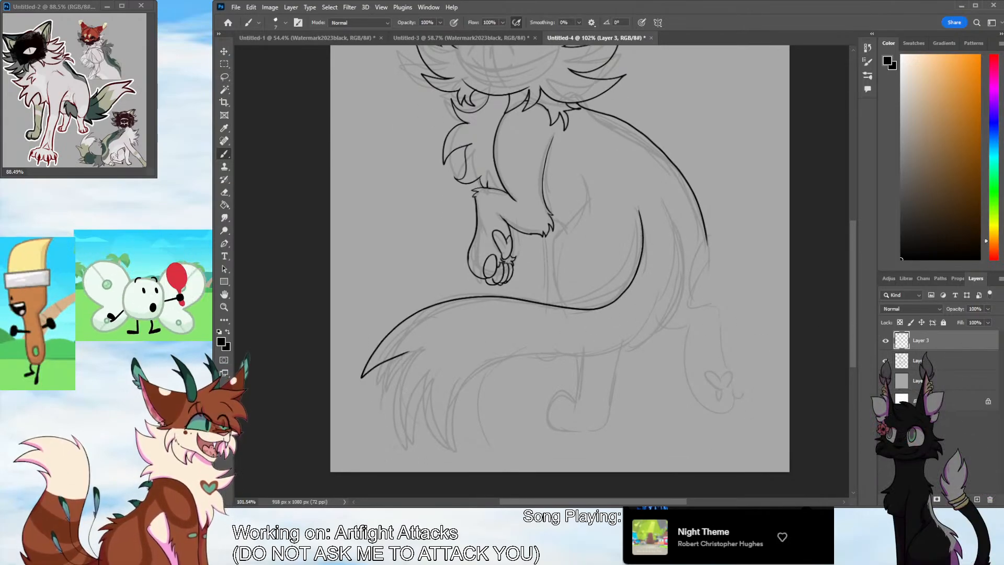
pyautogui.hotkey('ctrl', 'z')
pyautogui.moveTo(644, 228)
pyautogui.mouseDown()
pyautogui.moveTo(491, 300)
pyautogui.moveTo(372, 395)
pyautogui.mouseUp()
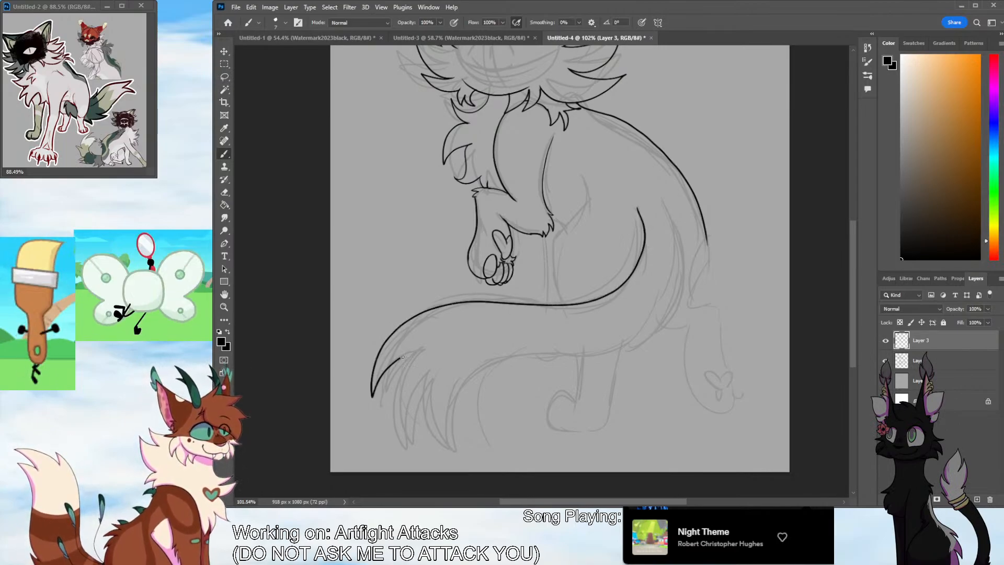
pyautogui.moveTo(402, 357)
pyautogui.mouseDown()
pyautogui.moveTo(418, 408)
pyautogui.moveTo(460, 458)
pyautogui.mouseUp()
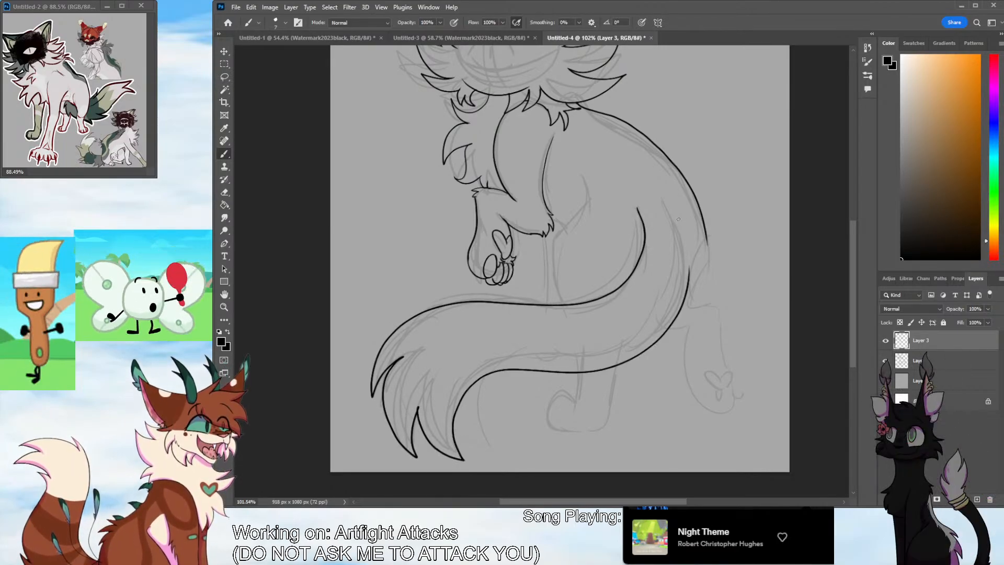
pyautogui.hotkey('ctrl', 'z')
pyautogui.moveTo(662, 203)
pyautogui.mouseDown()
pyautogui.moveTo(675, 324)
pyautogui.moveTo(599, 357)
pyautogui.moveTo(460, 455)
pyautogui.moveTo(426, 401)
pyautogui.moveTo(429, 455)
pyautogui.moveTo(400, 364)
pyautogui.moveTo(378, 398)
pyautogui.moveTo(497, 297)
pyautogui.mouseUp()
pyautogui.hotkey('ctrl', 'z')
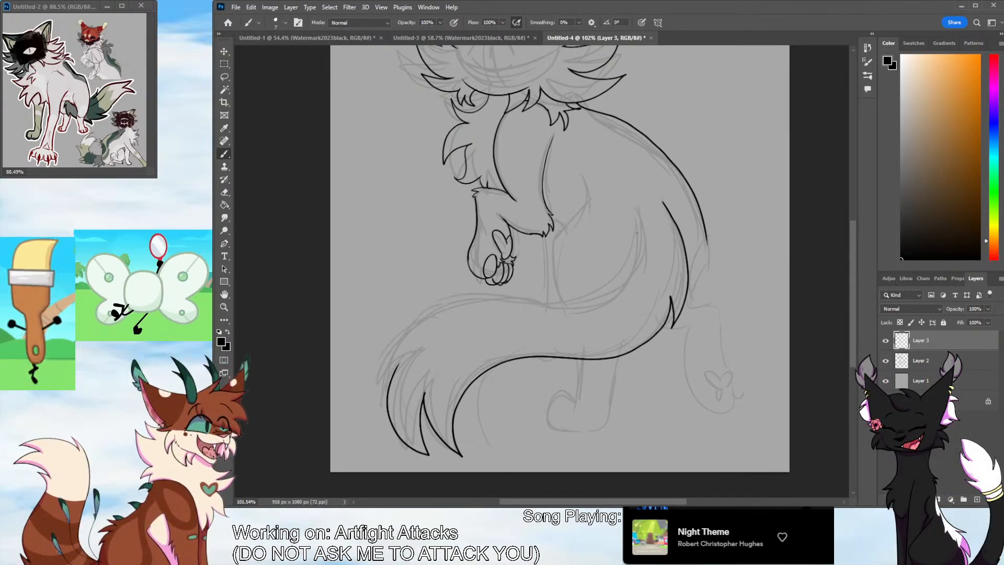
pyautogui.moveTo(636, 206)
pyautogui.mouseDown()
pyautogui.moveTo(636, 239)
pyautogui.moveTo(478, 292)
pyautogui.moveTo(370, 403)
pyautogui.mouseUp()
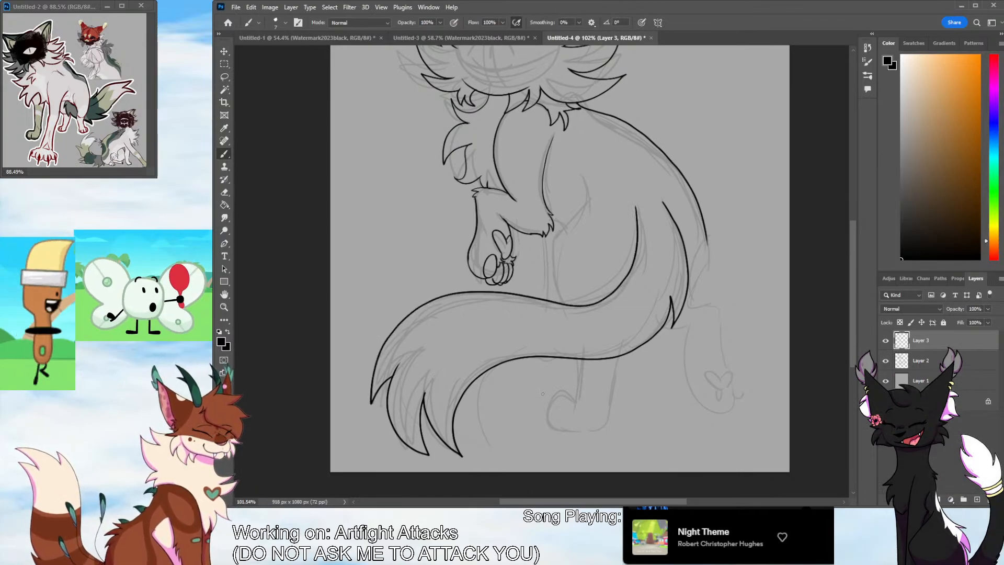
pyautogui.hotkey('ctrl', 'z')
pyautogui.hotkey('ctrl', 'z')
pyautogui.hotkey('ctrl', 'z')
pyautogui.hotkey('ctrl', 'z')
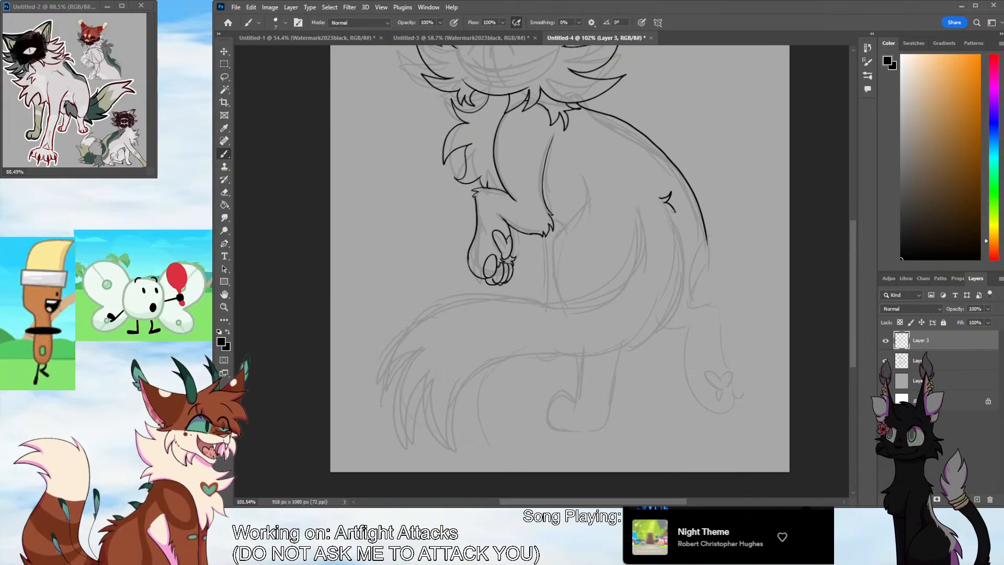
# Ink the tail's outer edge from the fur tuft at its base around to the tip, with a fur point on the underside and spikes at the end
pyautogui.moveTo(679, 239); pyautogui.dragTo(639, 360)
pyautogui.hotkey('ctrl', 'z')
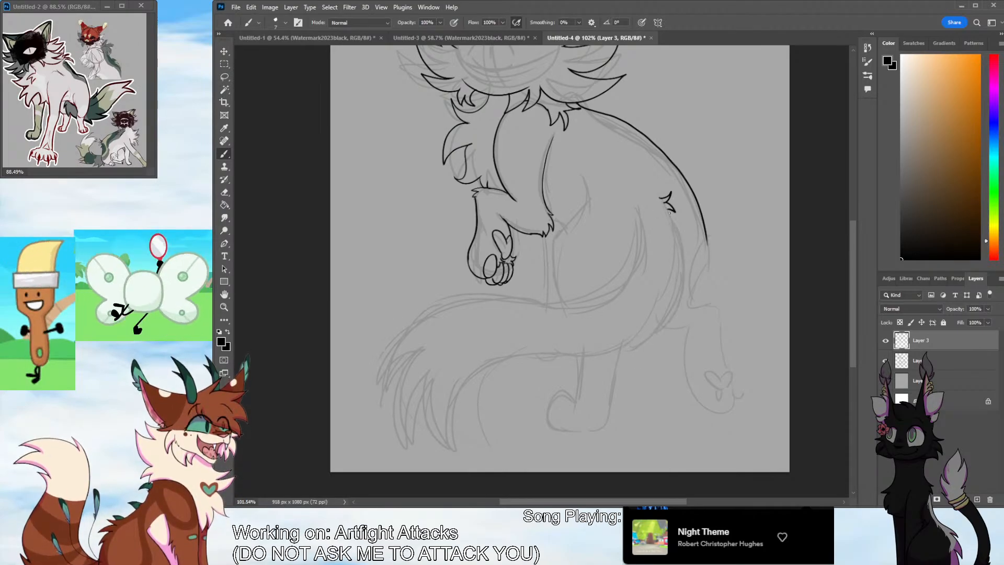
pyautogui.moveTo(672, 208)
pyautogui.mouseDown()
pyautogui.moveTo(686, 258)
pyautogui.moveTo(626, 366)
pyautogui.moveTo(474, 374)
pyautogui.moveTo(422, 393)
pyautogui.moveTo(413, 418)
pyautogui.moveTo(410, 352)
pyautogui.mouseUp()
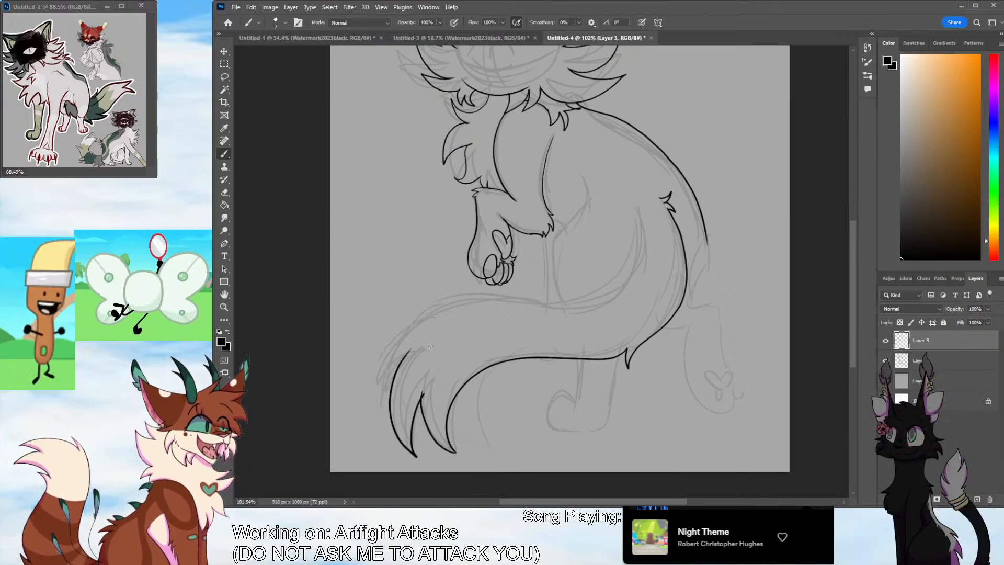
pyautogui.hotkey('ctrl', 'z')
pyautogui.moveTo(421, 453)
pyautogui.mouseDown()
pyautogui.moveTo(389, 387)
pyautogui.moveTo(417, 453)
pyautogui.mouseUp()
pyautogui.hotkey('ctrl', 'z')
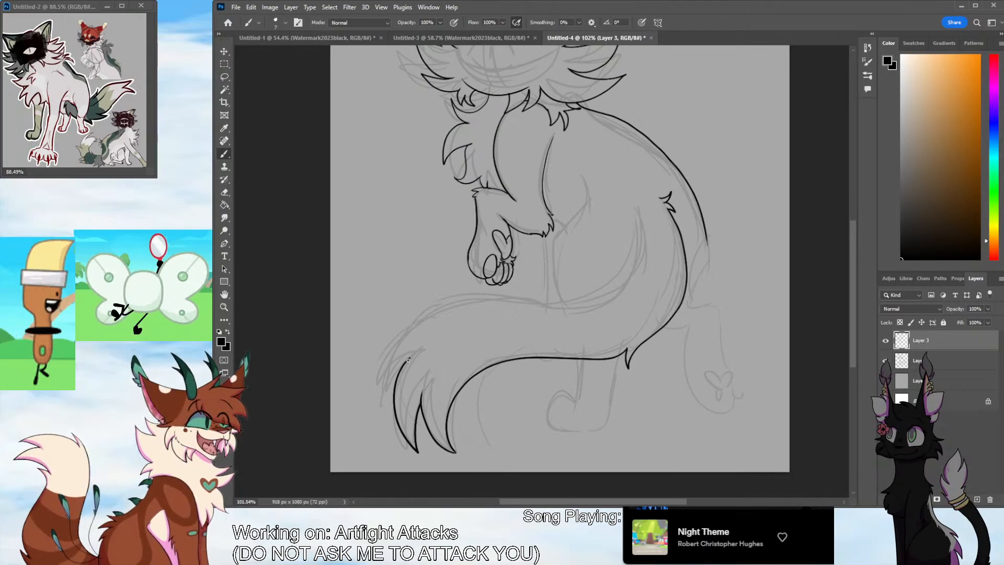
# Ink the tail's inner edge as one long curve from beside the haunch to the tip, closing it with a fur spike
pyautogui.moveTo(410, 358)
pyautogui.mouseDown()
pyautogui.moveTo(381, 375)
pyautogui.moveTo(434, 308)
pyautogui.moveTo(572, 307)
pyautogui.mouseUp()
pyautogui.hotkey('ctrl', 'z')
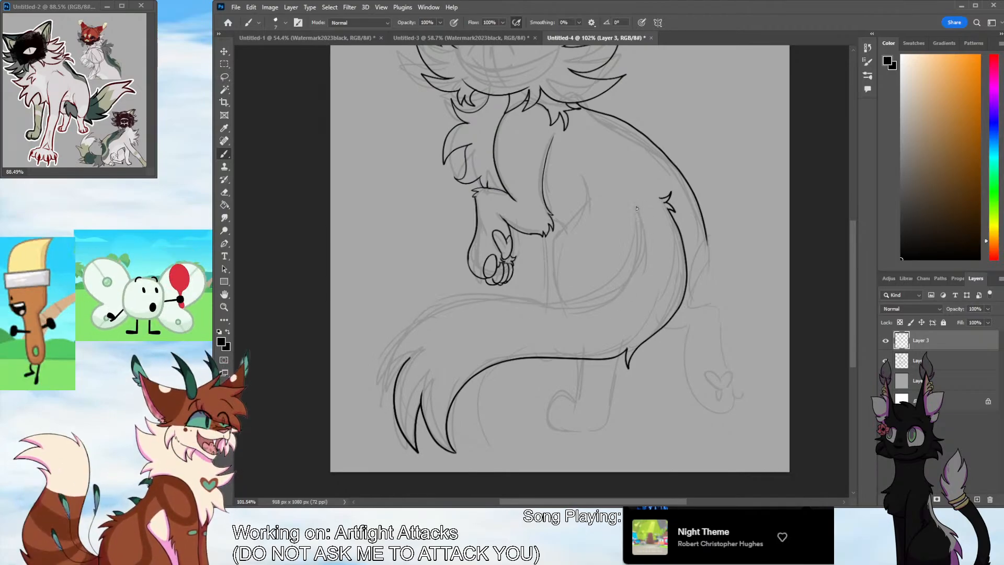
pyautogui.moveTo(637, 208)
pyautogui.mouseDown()
pyautogui.moveTo(634, 266)
pyautogui.moveTo(586, 307)
pyautogui.moveTo(503, 299)
pyautogui.moveTo(409, 322)
pyautogui.moveTo(379, 398)
pyautogui.mouseUp()
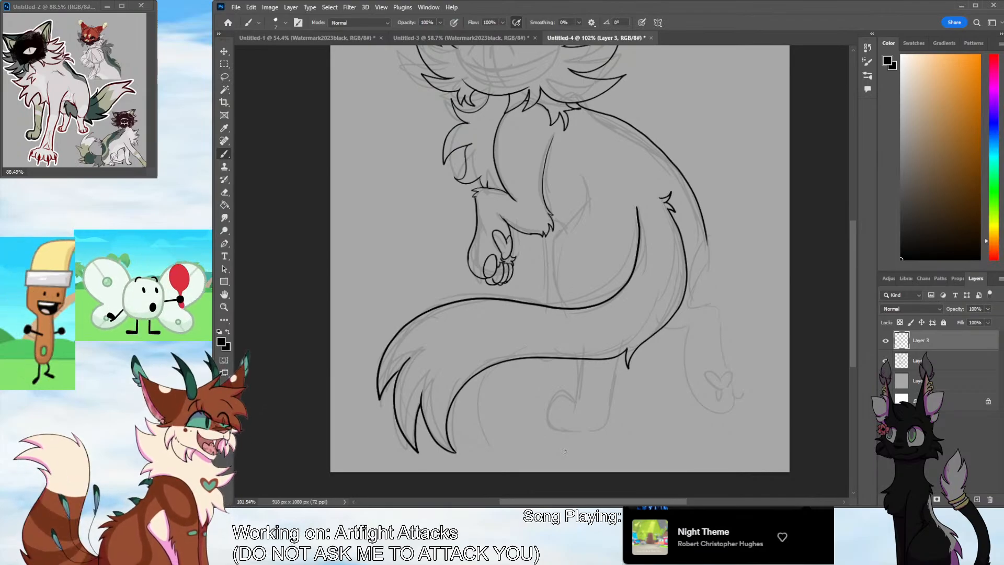
# Ink the front contour of the thigh from the mid-body down to the tail's upper edge
pyautogui.moveTo(582, 178)
pyautogui.mouseDown()
pyautogui.moveTo(550, 257)
pyautogui.moveTo(553, 291)
pyautogui.mouseUp()
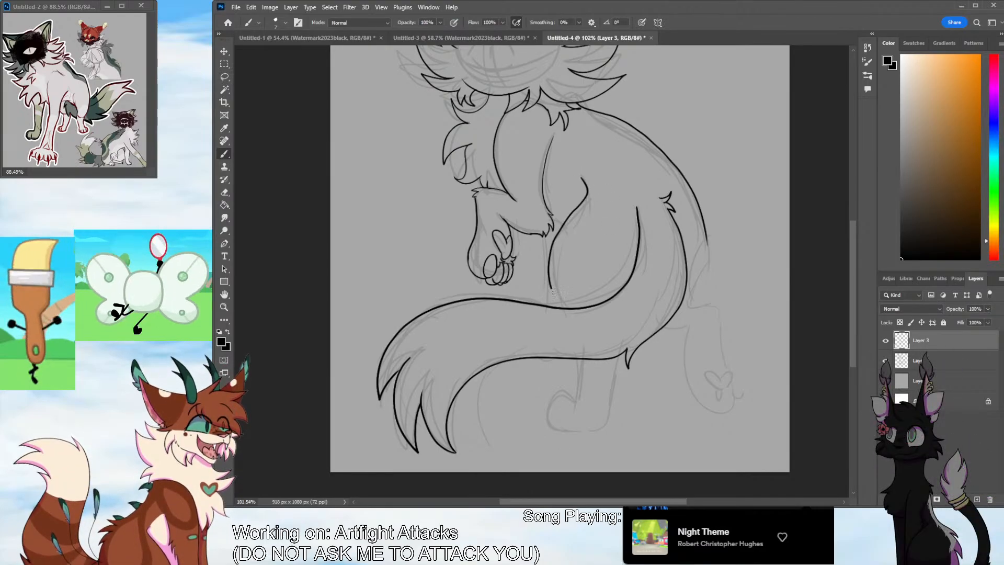
pyautogui.hotkey('ctrl', 'z')
pyautogui.moveTo(583, 177)
pyautogui.mouseDown()
pyautogui.moveTo(553, 246)
pyautogui.moveTo(564, 309)
pyautogui.mouseUp()
# Ink the leg standing below the tail, with straight sides and a rounded paw pointing towards the tail tip
pyautogui.moveTo(575, 400)
pyautogui.mouseDown()
pyautogui.moveTo(555, 394)
pyautogui.moveTo(549, 424)
pyautogui.mouseUp()
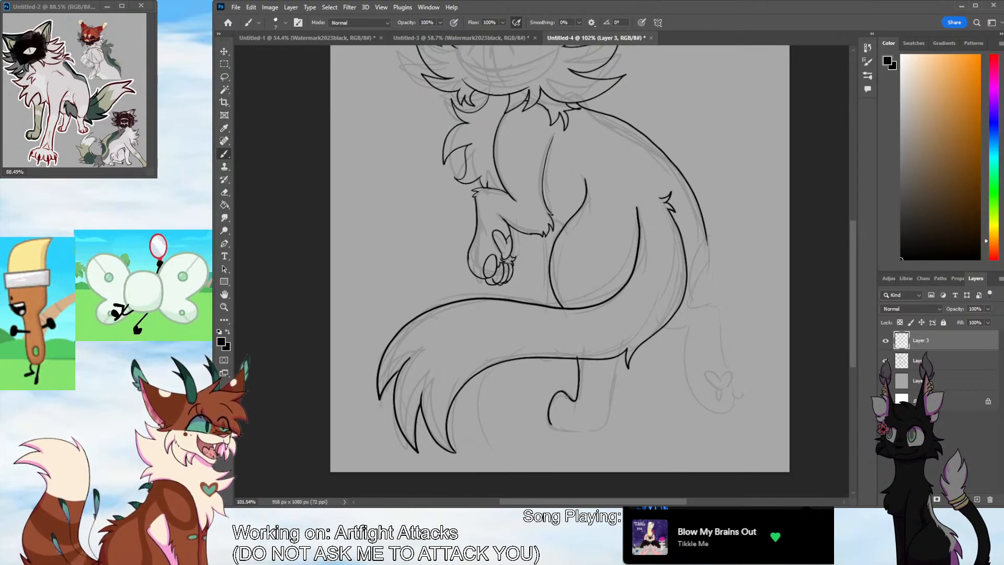
pyautogui.hotkey('ctrl', 'z')
pyautogui.moveTo(578, 357)
pyautogui.mouseDown()
pyautogui.moveTo(577, 395)
pyautogui.moveTo(564, 390)
pyautogui.moveTo(550, 420)
pyautogui.moveTo(581, 431)
pyautogui.mouseUp()
pyautogui.hotkey('ctrl', 'z')
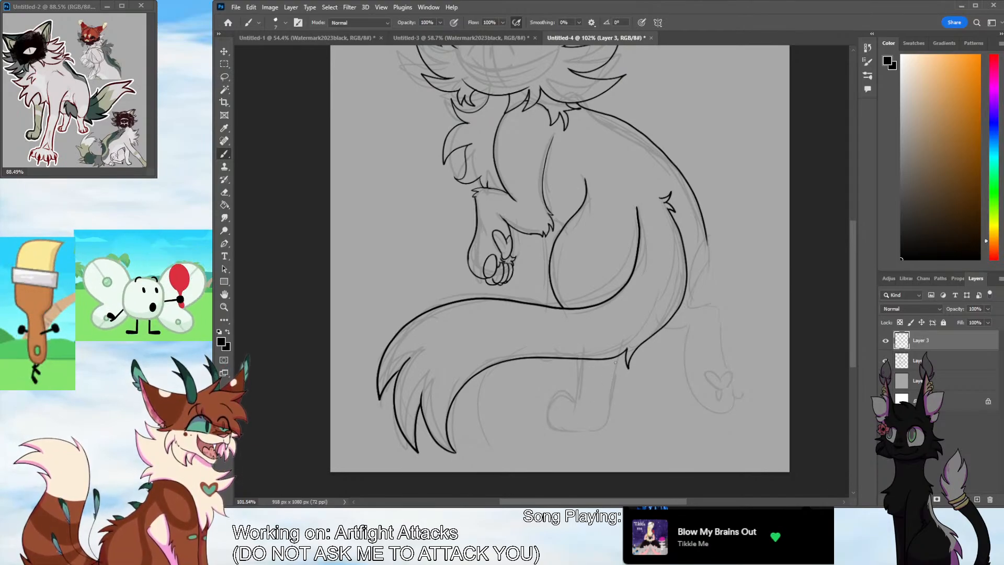
pyautogui.moveTo(617, 357)
pyautogui.mouseDown()
pyautogui.moveTo(606, 415)
pyautogui.moveTo(588, 432)
pyautogui.moveTo(552, 428)
pyautogui.moveTo(574, 399)
pyautogui.mouseUp()
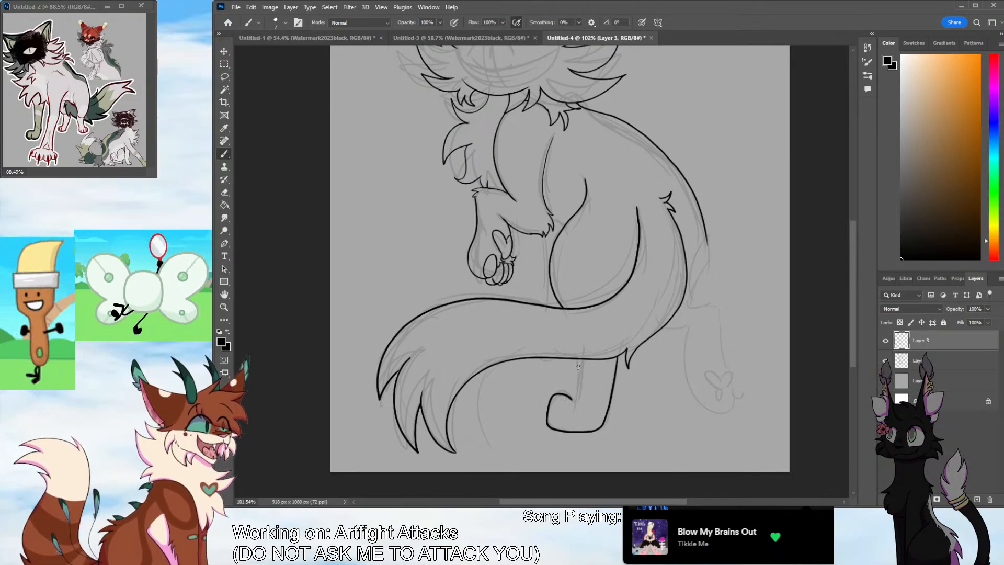
pyautogui.moveTo(577, 357); pyautogui.dragTo(570, 405)
pyautogui.hotkey('ctrl', 'z')
pyautogui.moveTo(576, 357); pyautogui.dragTo(570, 405)
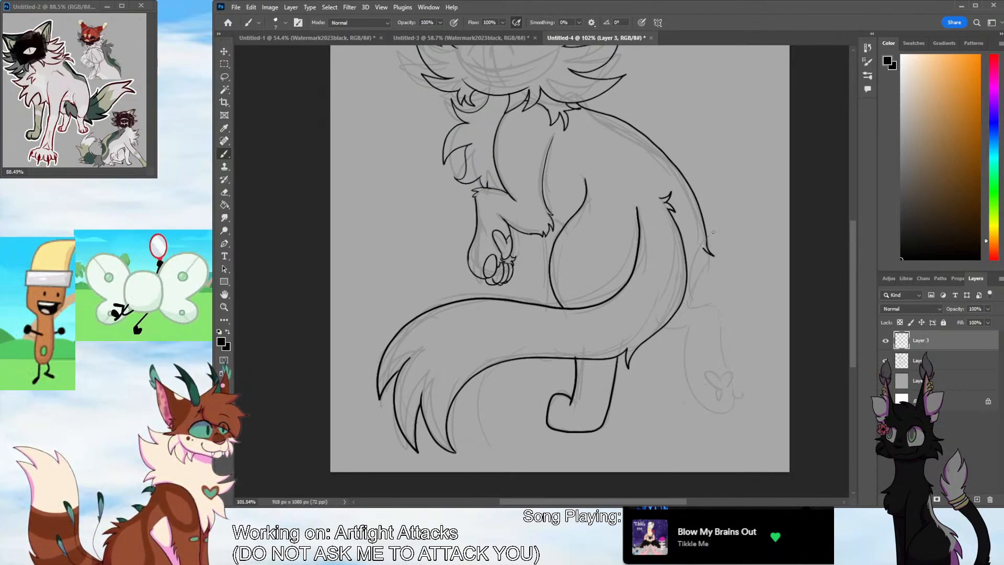
# Ink the rear hind leg from a spiky rump and furry hock down to the paw with its heart-shaped pad and toe beans
pyautogui.hotkey('ctrl', 'z')
pyautogui.moveTo(701, 210)
pyautogui.mouseDown()
pyautogui.moveTo(707, 241)
pyautogui.moveTo(688, 285)
pyautogui.moveTo(711, 303)
pyautogui.mouseUp()
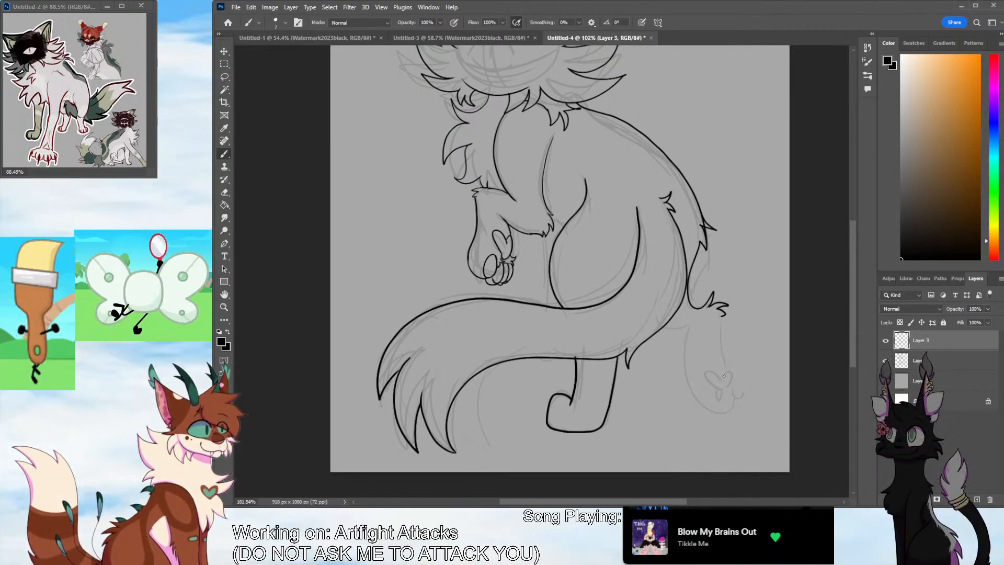
pyautogui.moveTo(712, 369)
pyautogui.mouseDown()
pyautogui.moveTo(723, 372)
pyautogui.moveTo(723, 395)
pyautogui.mouseUp()
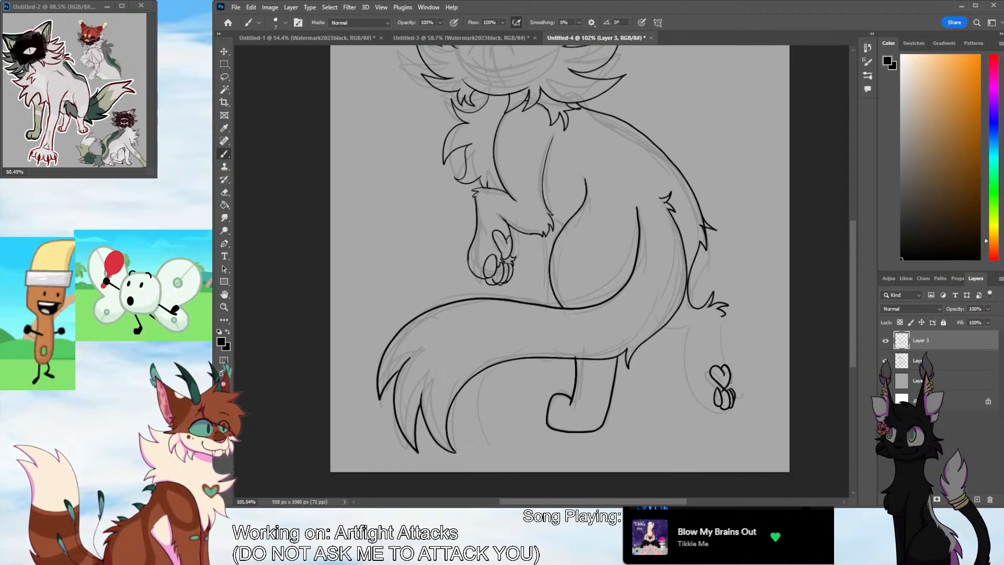
pyautogui.moveTo(722, 359); pyautogui.dragTo(721, 317)
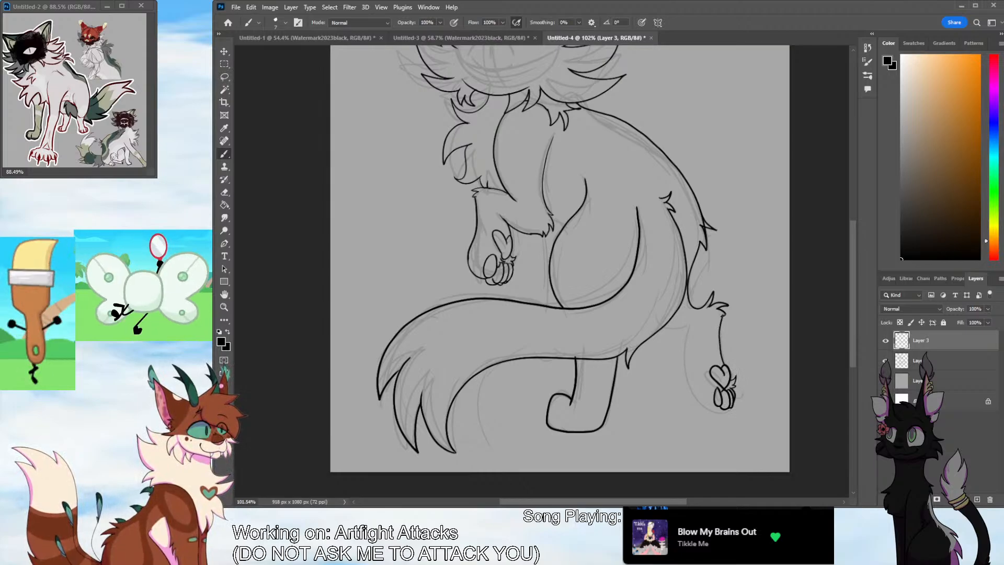
pyautogui.moveTo(684, 344)
pyautogui.mouseDown()
pyautogui.moveTo(695, 389)
pyautogui.moveTo(713, 409)
pyautogui.mouseUp()
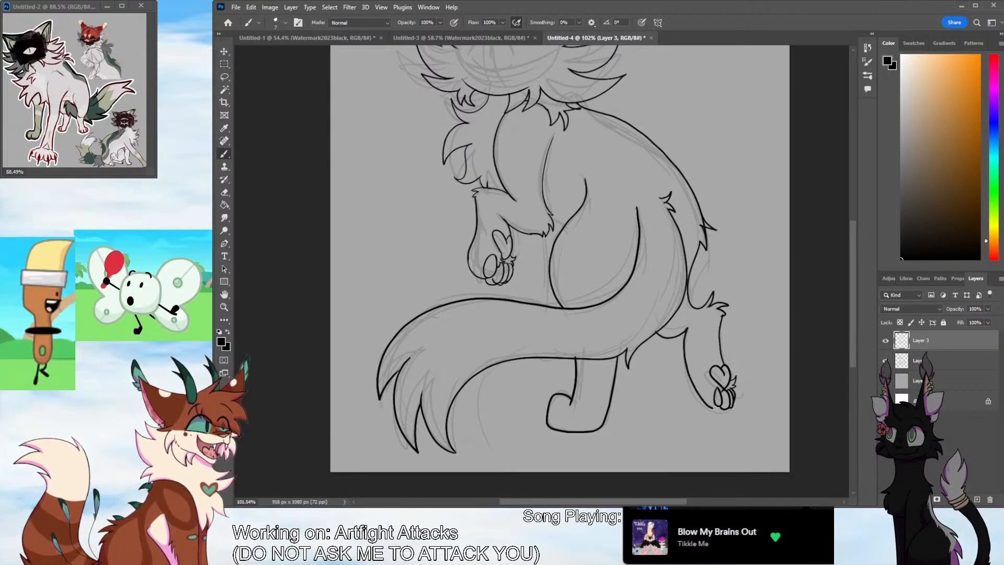
pyautogui.hotkey('ctrl', 'z')
pyautogui.moveTo(656, 332)
pyautogui.mouseDown()
pyautogui.moveTo(682, 335)
pyautogui.moveTo(691, 387)
pyautogui.moveTo(724, 409)
pyautogui.mouseUp()
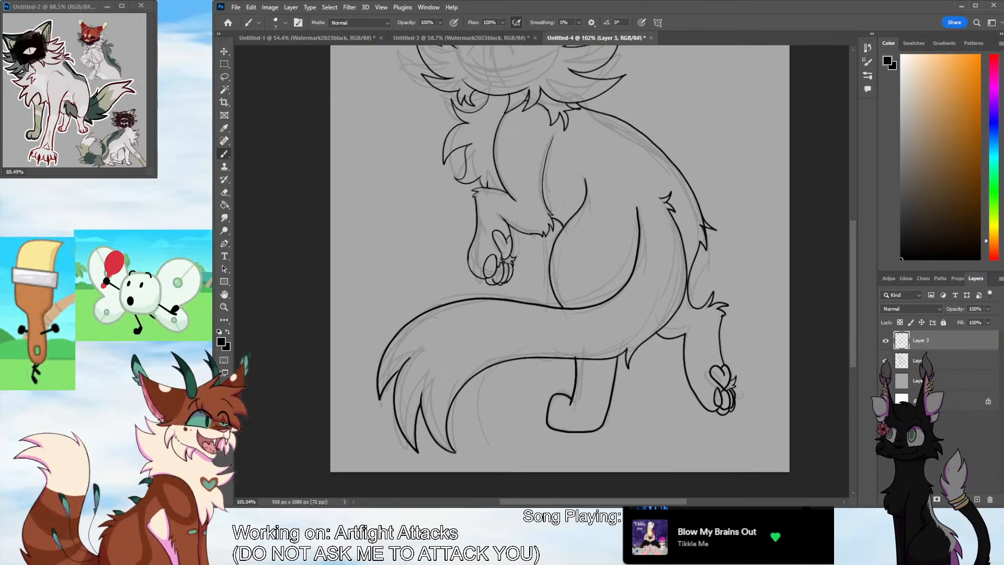
# Ink the far foreleg's line from the raised forearm's elbow down to the tail's upper edge
pyautogui.moveTo(533, 236); pyautogui.dragTo(539, 299)
pyautogui.hotkey('ctrl', 'z')
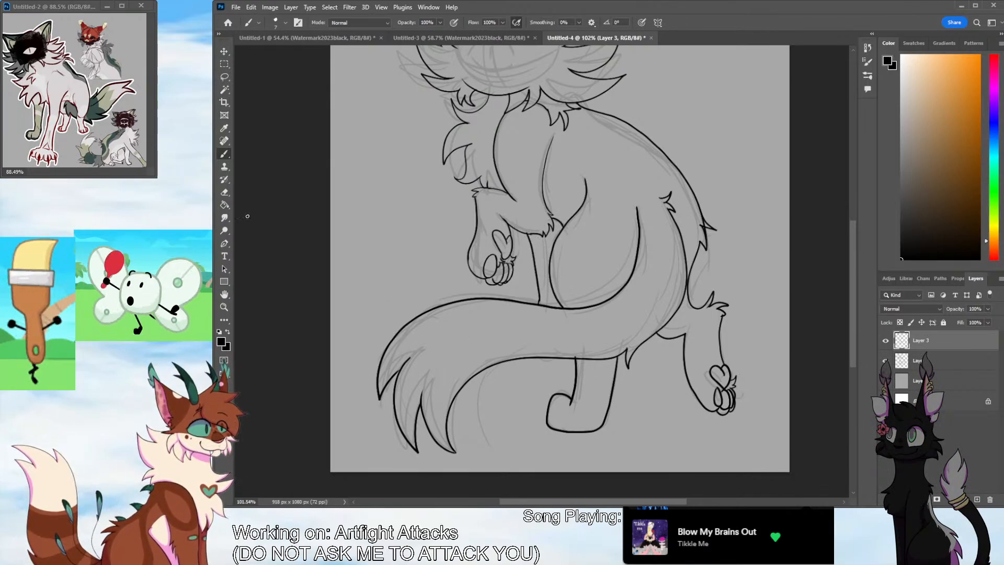
# Erase the overshooting line ends on the hind-leg fur, the neck tuft and the lower cheek-fluff tip
pyautogui.press('e')
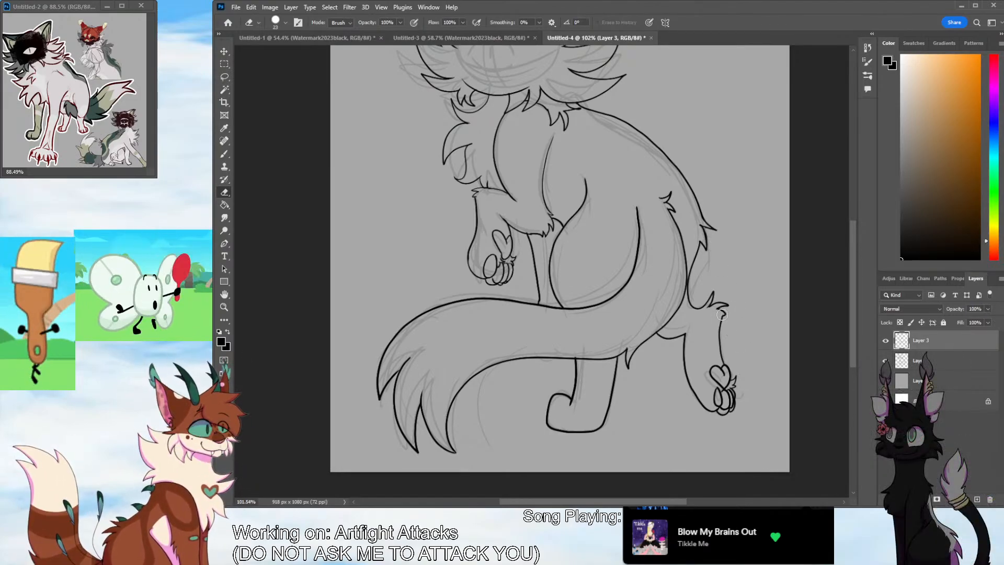
pyautogui.moveTo(853, 333)
pyautogui.mouseDown()
pyautogui.moveTo(853, 322)
pyautogui.moveTo(851, 340)
pyautogui.mouseUp()
pyautogui.scroll(6, 839, 251)
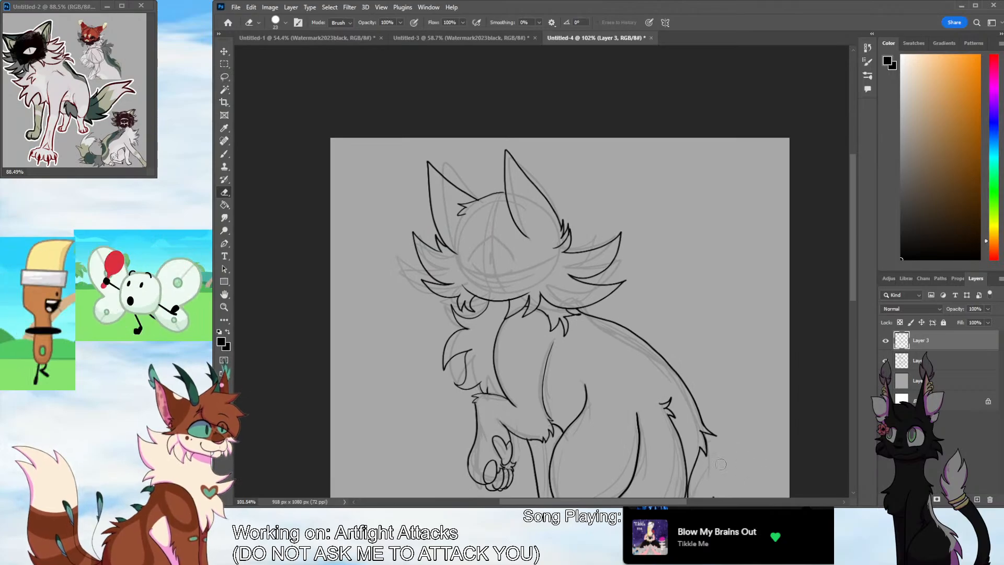
pyautogui.scroll(5, 586, 345)
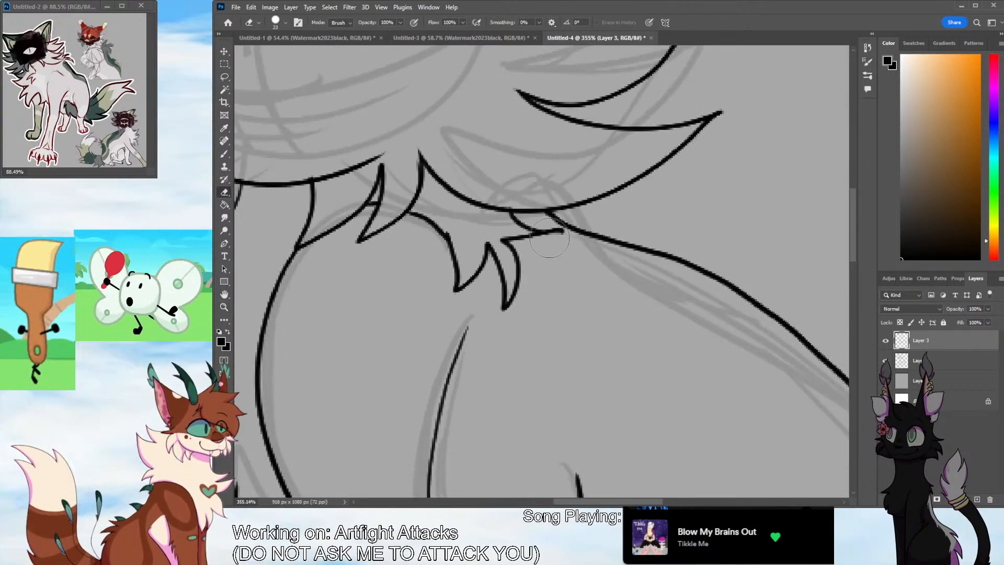
pyautogui.moveTo(552, 234)
pyautogui.mouseDown()
pyautogui.moveTo(564, 230)
pyautogui.moveTo(548, 230)
pyautogui.mouseUp()
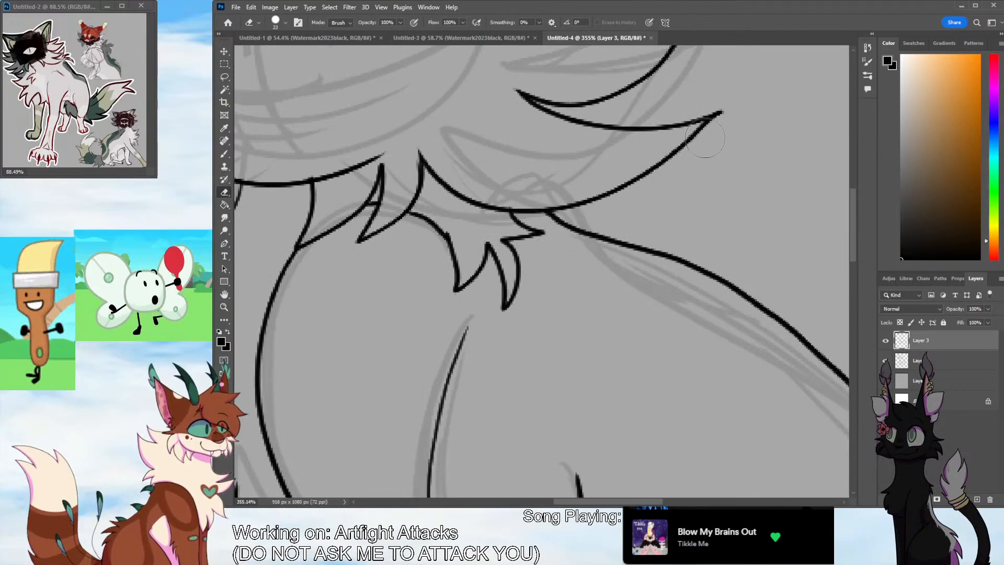
pyautogui.moveTo(725, 109); pyautogui.dragTo(723, 113)
# Delete the faded sketch layer, Layer 2, so that only the clean line art stays over the gray background
pyautogui.press('z')
pyautogui.scroll(-8, 516, 335)
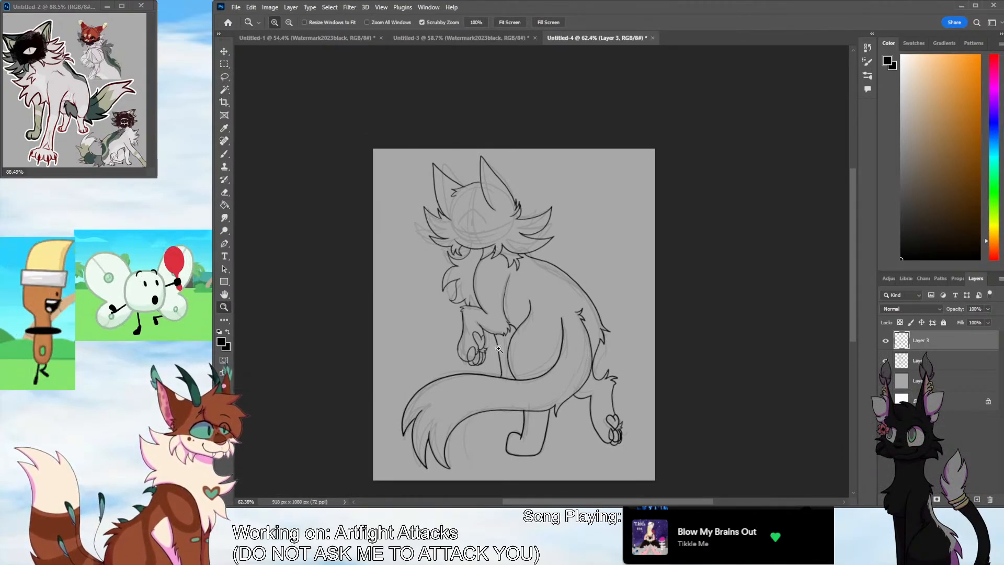
pyautogui.hotkey('alt', '[')
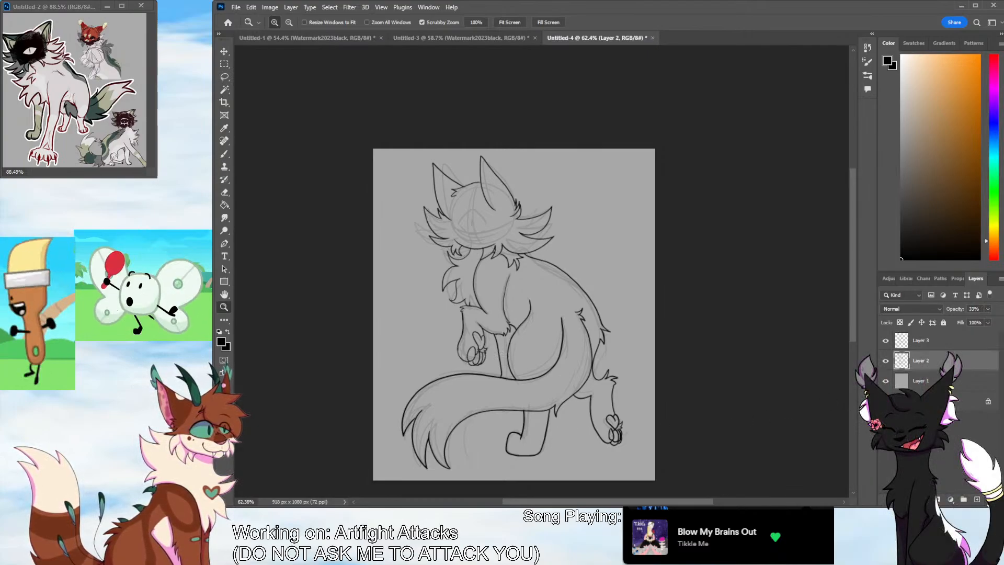
pyautogui.press('Delete')
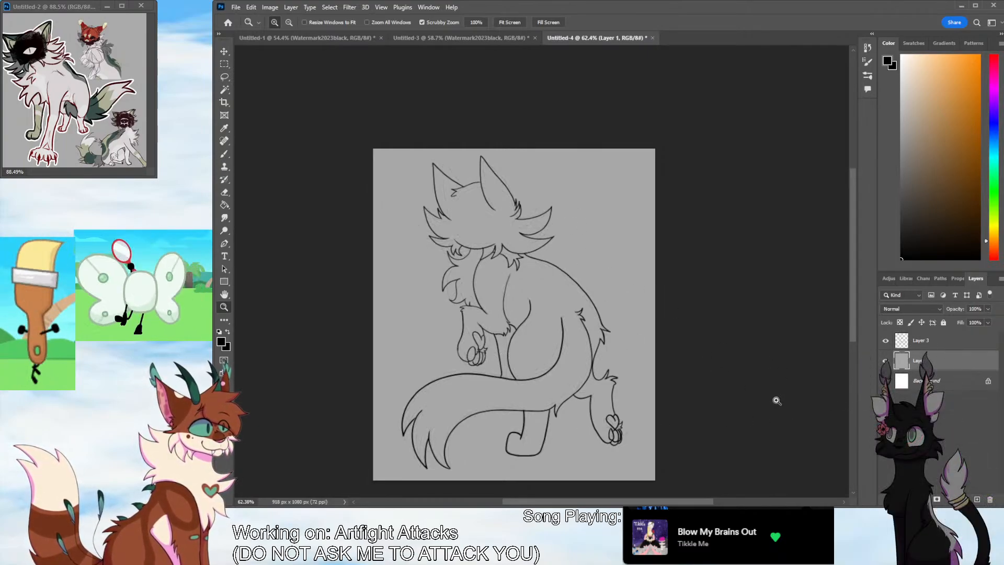
# Add a new empty layer between the line art and the gray background layer
pyautogui.click(977, 498)
pyautogui.press('b')
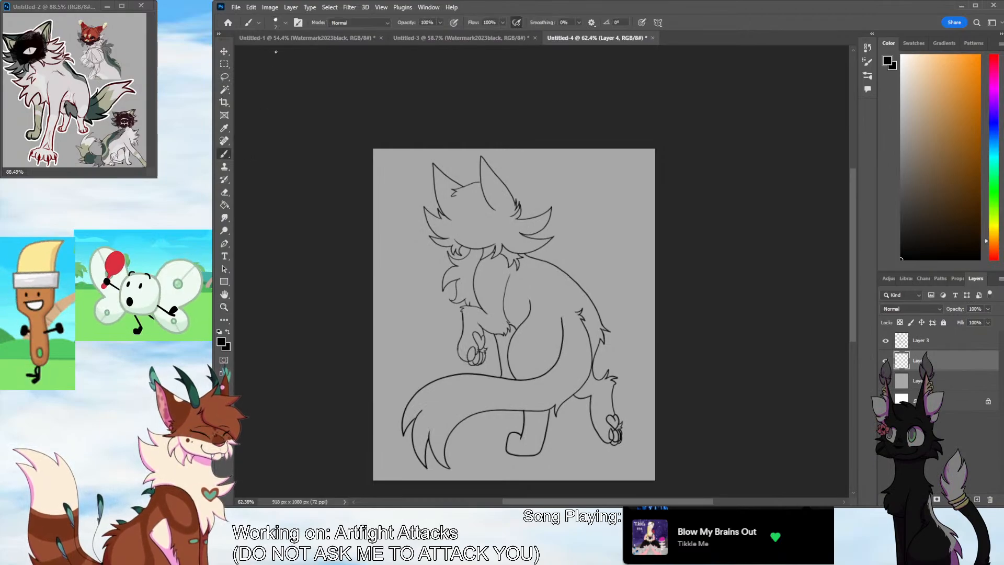
pyautogui.press('r')
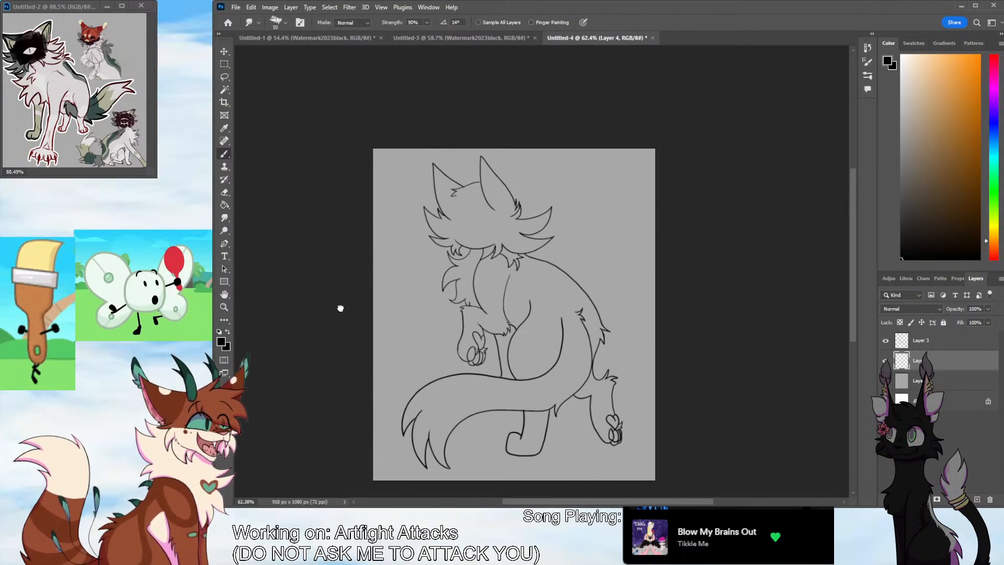
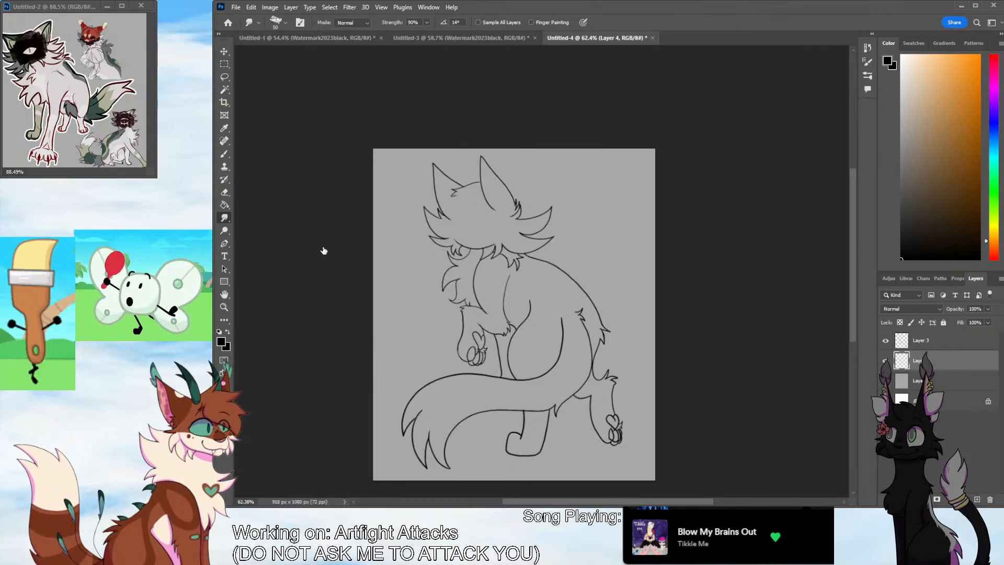
# Paint a rough, textured black patch over the middle of the face on the empty layer beneath the line art
pyautogui.press('b')
pyautogui.hotkey('ctrl', 'space')
pyautogui.moveTo(505, 219); pyautogui.dragTo(598, 220)
pyautogui.click(296, 51)
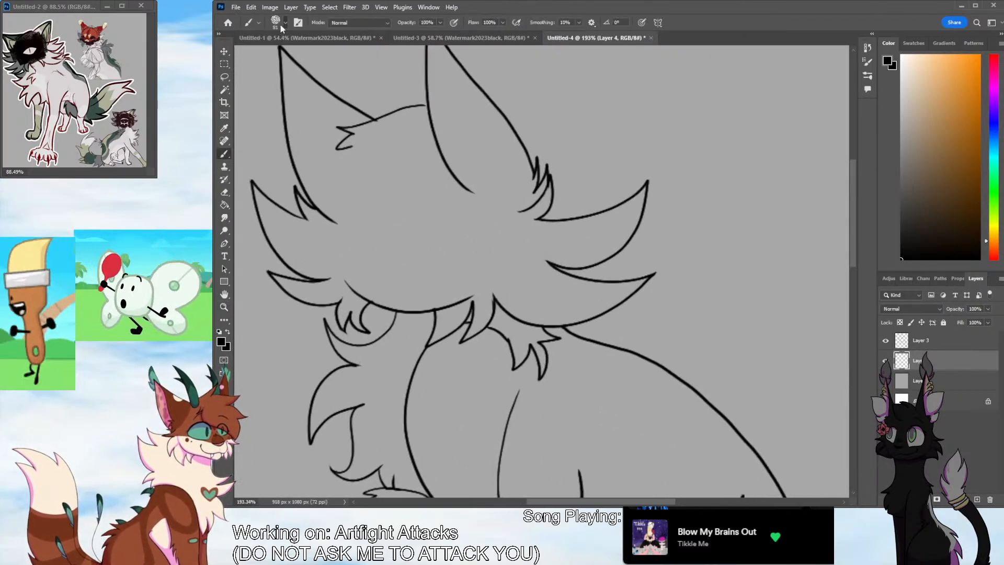
pyautogui.click(284, 25)
pyautogui.moveTo(349, 219); pyautogui.dragTo(432, 208)
pyautogui.hotkey('ctrl', 'z')
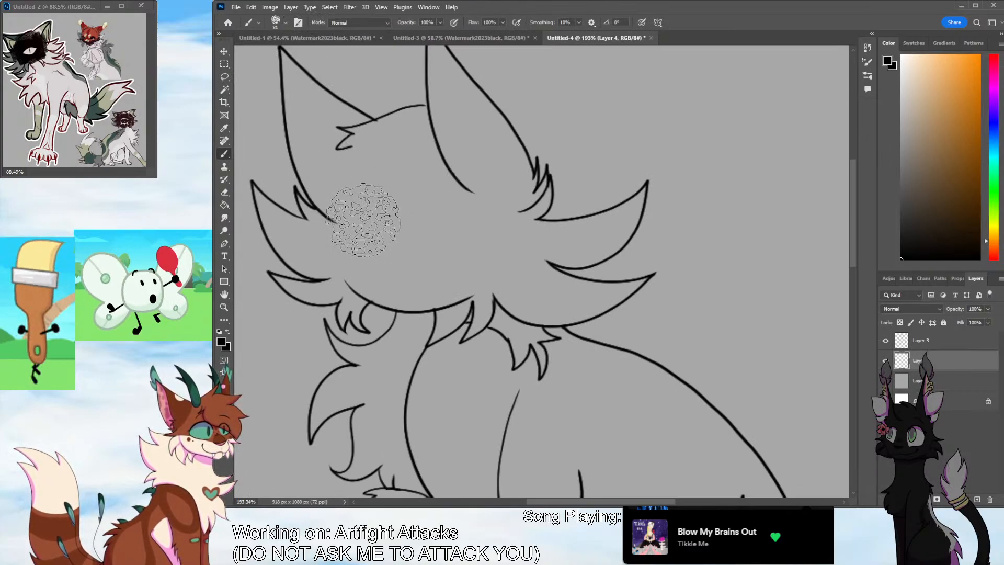
pyautogui.moveTo(359, 190)
pyautogui.mouseDown()
pyautogui.moveTo(342, 227)
pyautogui.moveTo(366, 233)
pyautogui.moveTo(364, 198)
pyautogui.moveTo(413, 199)
pyautogui.mouseUp()
pyautogui.hotkey('ctrl', 'z')
pyautogui.moveTo(437, 162)
pyautogui.mouseDown()
pyautogui.moveTo(421, 215)
pyautogui.moveTo(443, 211)
pyautogui.moveTo(365, 266)
pyautogui.moveTo(410, 282)
pyautogui.moveTo(408, 259)
pyautogui.moveTo(458, 248)
pyautogui.moveTo(467, 259)
pyautogui.moveTo(446, 225)
pyautogui.moveTo(412, 212)
pyautogui.moveTo(384, 235)
pyautogui.moveTo(367, 220)
pyautogui.moveTo(372, 242)
pyautogui.moveTo(385, 180)
pyautogui.moveTo(344, 189)
pyautogui.moveTo(341, 244)
pyautogui.moveTo(407, 275)
pyautogui.moveTo(363, 267)
pyautogui.moveTo(332, 238)
pyautogui.moveTo(309, 251)
pyautogui.moveTo(349, 263)
pyautogui.moveTo(351, 253)
pyautogui.moveTo(463, 264)
pyautogui.mouseUp()
pyautogui.hotkey('ctrl', 'z')
pyautogui.moveTo(370, 272)
pyautogui.mouseDown()
pyautogui.moveTo(329, 243)
pyautogui.moveTo(437, 300)
pyautogui.moveTo(424, 286)
pyautogui.moveTo(460, 259)
pyautogui.moveTo(451, 192)
pyautogui.moveTo(413, 171)
pyautogui.moveTo(379, 169)
pyautogui.moveTo(395, 164)
pyautogui.moveTo(392, 186)
pyautogui.moveTo(463, 207)
pyautogui.moveTo(482, 200)
pyautogui.moveTo(486, 225)
pyautogui.moveTo(428, 184)
pyautogui.moveTo(449, 196)
pyautogui.moveTo(458, 283)
pyautogui.moveTo(502, 296)
pyautogui.mouseUp()
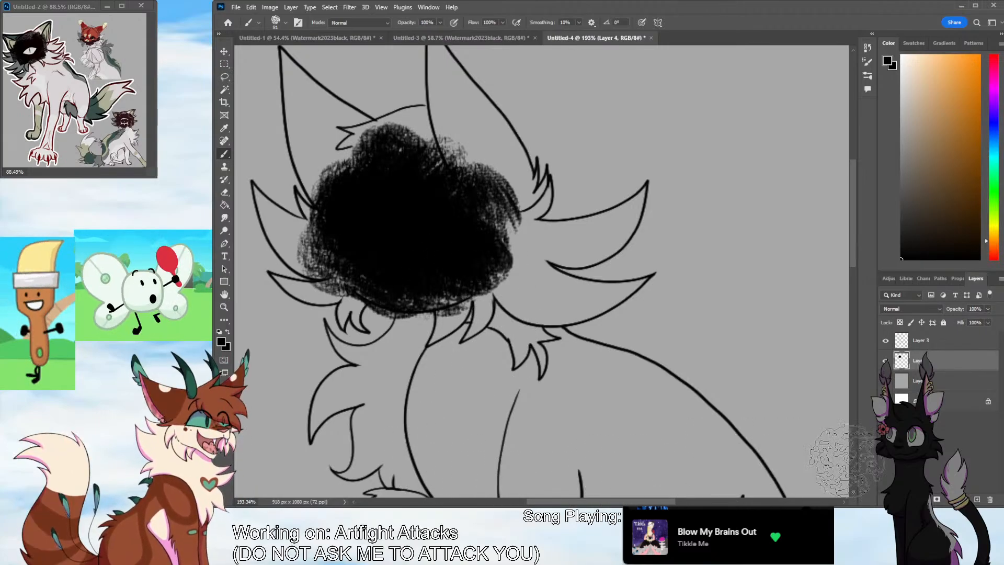
# Add a new layer above the black face patch and prepare a small solid white brush
pyautogui.click(976, 499)
pyautogui.moveTo(905, 74); pyautogui.dragTo(891, 58)
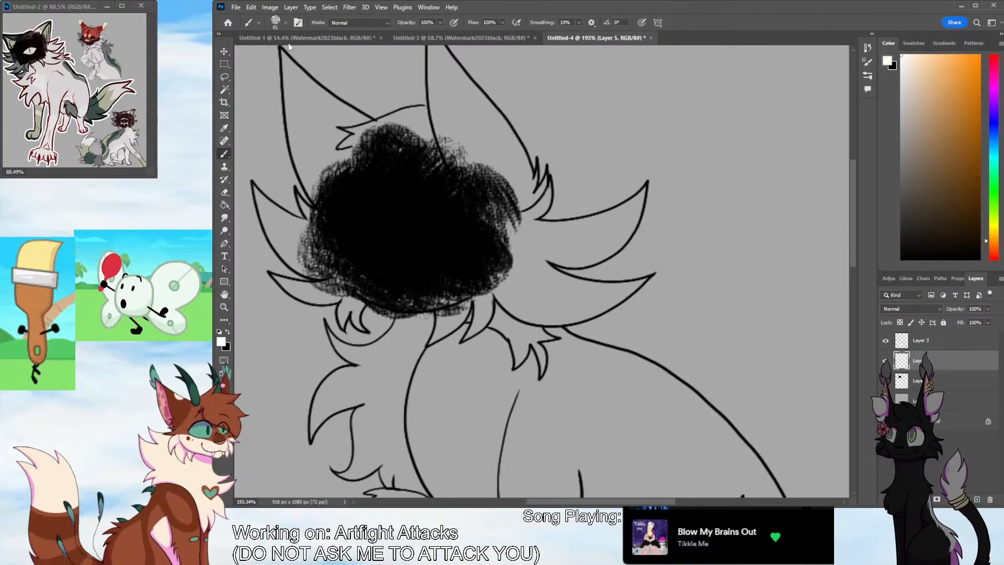
pyautogui.click(343, 158)
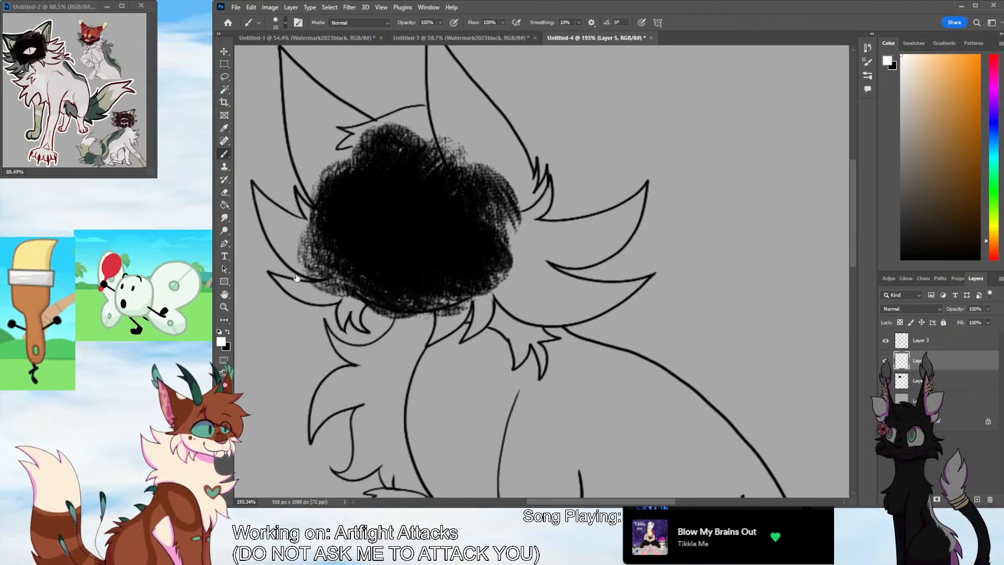
pyautogui.press('space')
pyautogui.hotkey('shift', 'b')
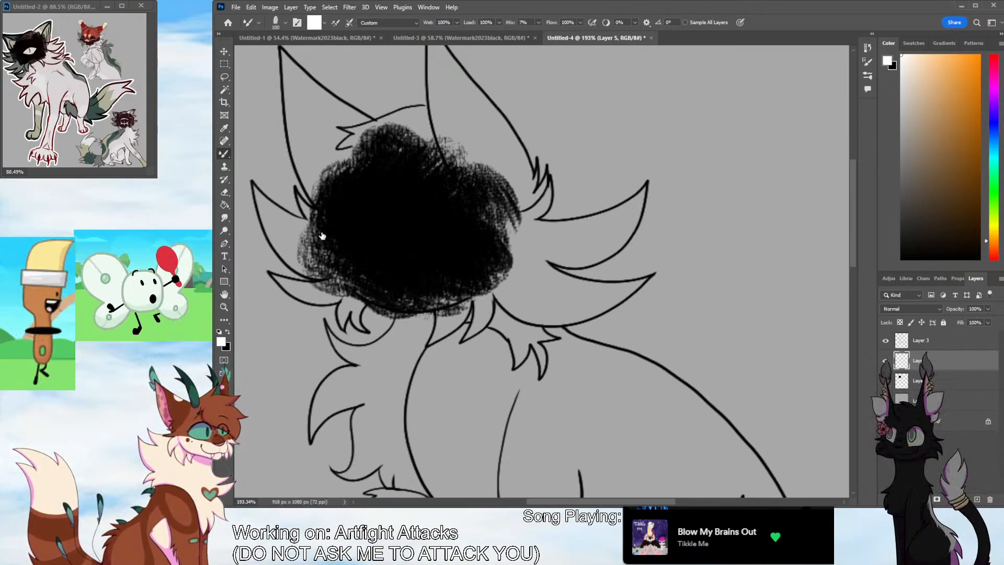
pyautogui.hotkey('shift', 'b')
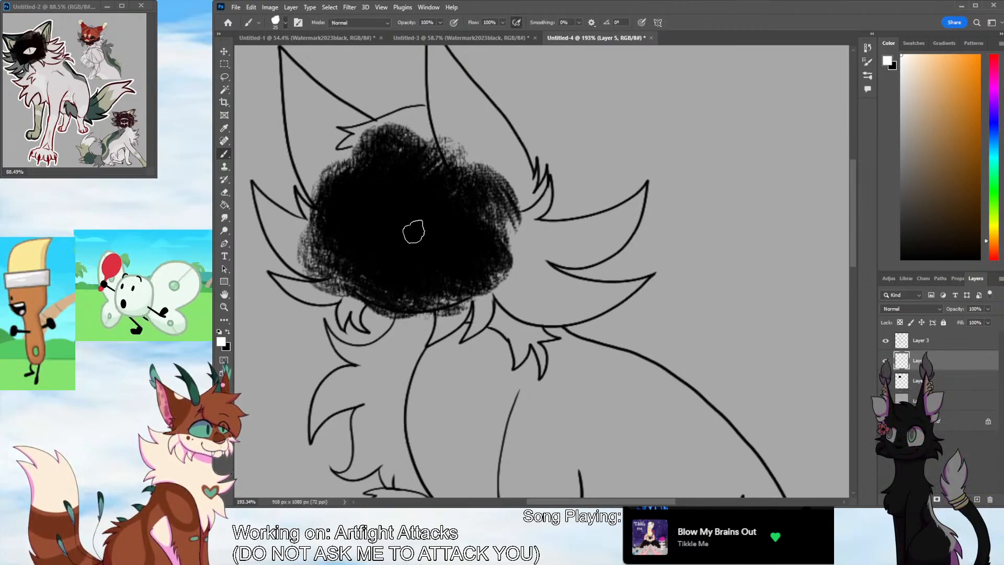
pyautogui.press('[')
pyautogui.press('[')
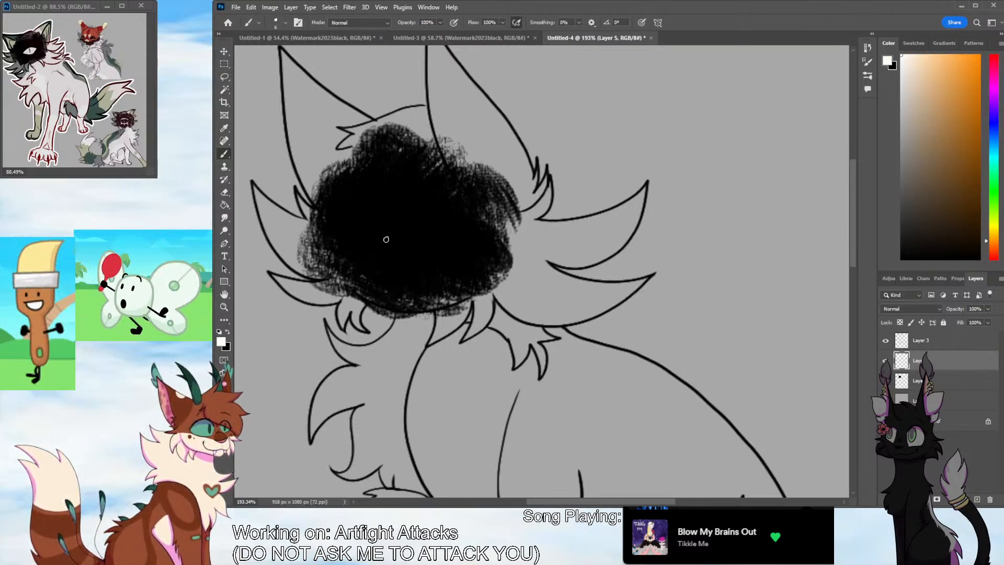
# Draw a white diamond-shaped outline for the single eye in the centre of the black face patch
pyautogui.moveTo(356, 240); pyautogui.dragTo(403, 209)
pyautogui.hotkey('ctrl', 'z')
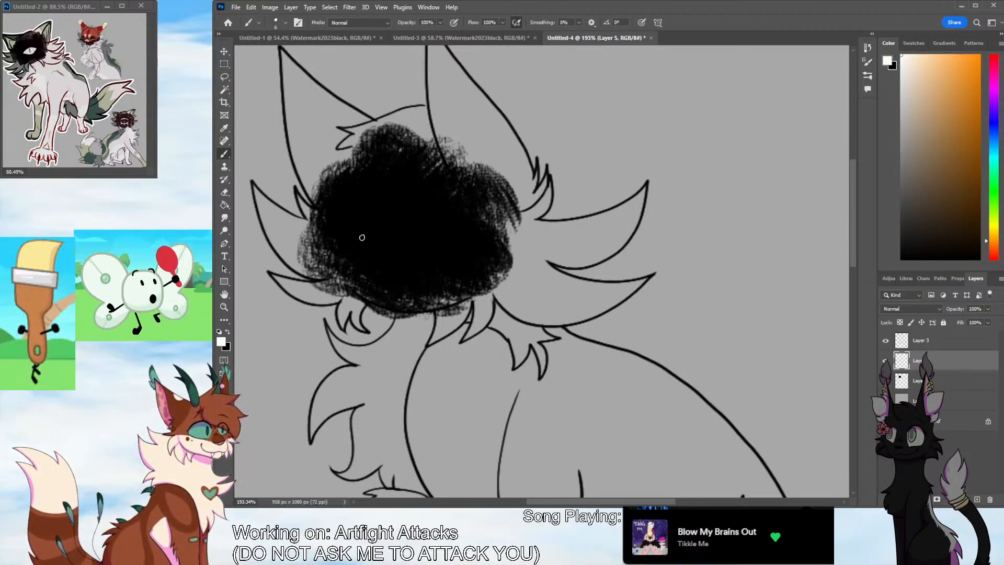
pyautogui.moveTo(360, 240); pyautogui.dragTo(407, 210)
pyautogui.hotkey('ctrl', 'z')
pyautogui.moveTo(355, 238)
pyautogui.mouseDown()
pyautogui.moveTo(450, 241)
pyautogui.moveTo(414, 261)
pyautogui.moveTo(356, 239)
pyautogui.moveTo(408, 215)
pyautogui.moveTo(469, 249)
pyautogui.moveTo(373, 257)
pyautogui.moveTo(347, 246)
pyautogui.moveTo(426, 227)
pyautogui.moveTo(470, 243)
pyautogui.moveTo(403, 209)
pyautogui.moveTo(468, 246)
pyautogui.moveTo(408, 271)
pyautogui.mouseUp()
pyautogui.hotkey('ctrl', 'z')
pyautogui.hotkey('ctrl', 'z')
pyautogui.hotkey('ctrl', 'z')
pyautogui.hotkey('ctrl', 'z')
pyautogui.moveTo(345, 247); pyautogui.dragTo(439, 275)
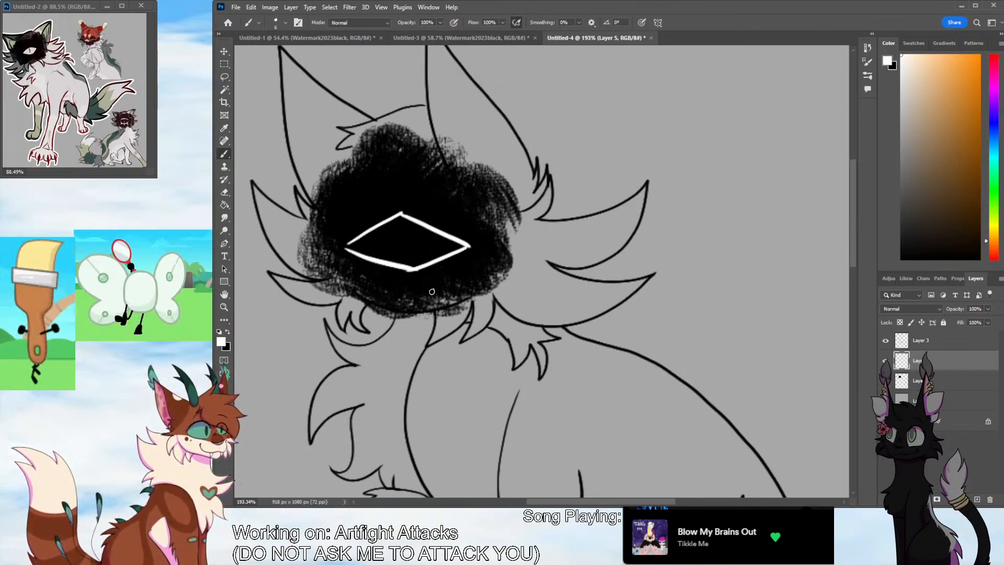
# Redraw the eye's lower edge as a curve and fill the whole eye shape solid white
pyautogui.hotkey('ctrl', 'z')
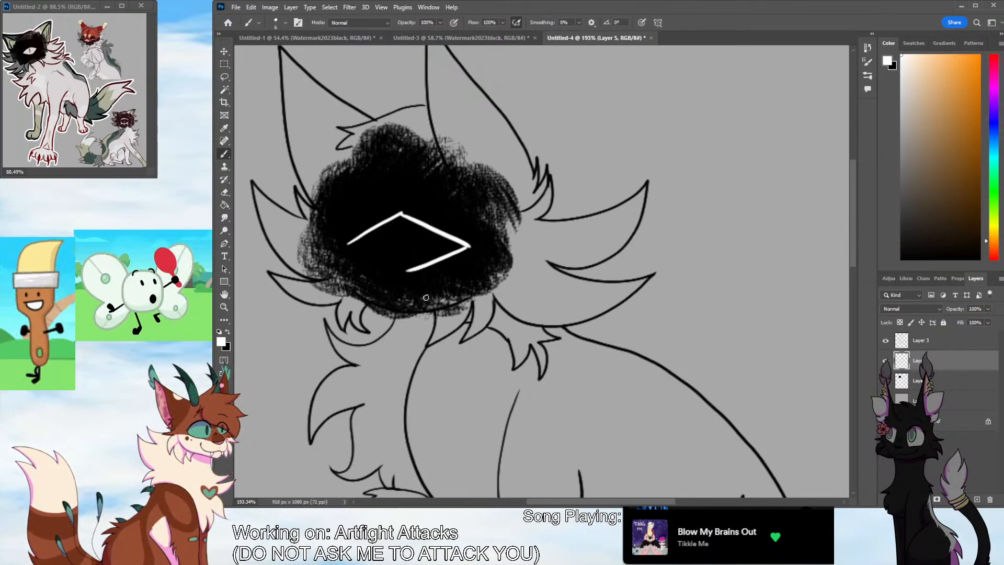
pyautogui.moveTo(348, 245)
pyautogui.mouseDown()
pyautogui.moveTo(408, 271)
pyautogui.moveTo(450, 252)
pyautogui.mouseUp()
pyautogui.hotkey('ctrl', 'z')
pyautogui.moveTo(404, 213); pyautogui.dragTo(459, 248)
pyautogui.hotkey('ctrl', 'z')
pyautogui.moveTo(353, 245)
pyautogui.mouseDown()
pyautogui.moveTo(405, 224)
pyautogui.moveTo(365, 246)
pyautogui.moveTo(386, 239)
pyautogui.moveTo(399, 266)
pyautogui.moveTo(370, 251)
pyautogui.moveTo(398, 264)
pyautogui.moveTo(371, 253)
pyautogui.moveTo(388, 263)
pyautogui.moveTo(438, 256)
pyautogui.moveTo(366, 239)
pyautogui.moveTo(443, 249)
pyautogui.moveTo(396, 230)
pyautogui.moveTo(448, 242)
pyautogui.moveTo(393, 232)
pyautogui.moveTo(385, 243)
pyautogui.moveTo(449, 246)
pyautogui.moveTo(414, 224)
pyautogui.moveTo(411, 237)
pyautogui.moveTo(419, 225)
pyautogui.moveTo(403, 212)
pyautogui.moveTo(436, 215)
pyautogui.mouseUp()
pyautogui.hotkey('ctrl', 'z')
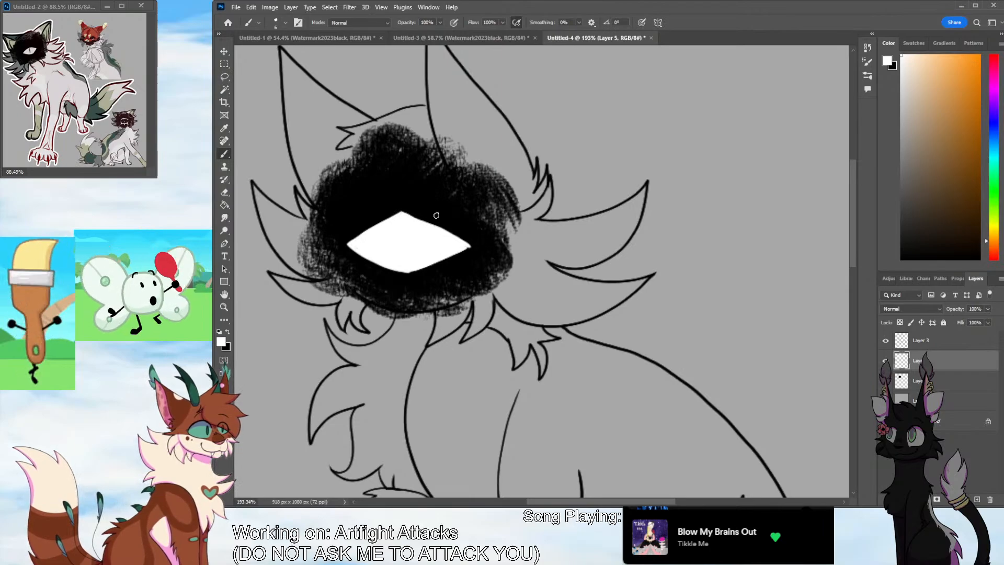
# Erase along the white eye's upper and lower edges to round them into a smooth, pointed almond shape
pyautogui.click(226, 192)
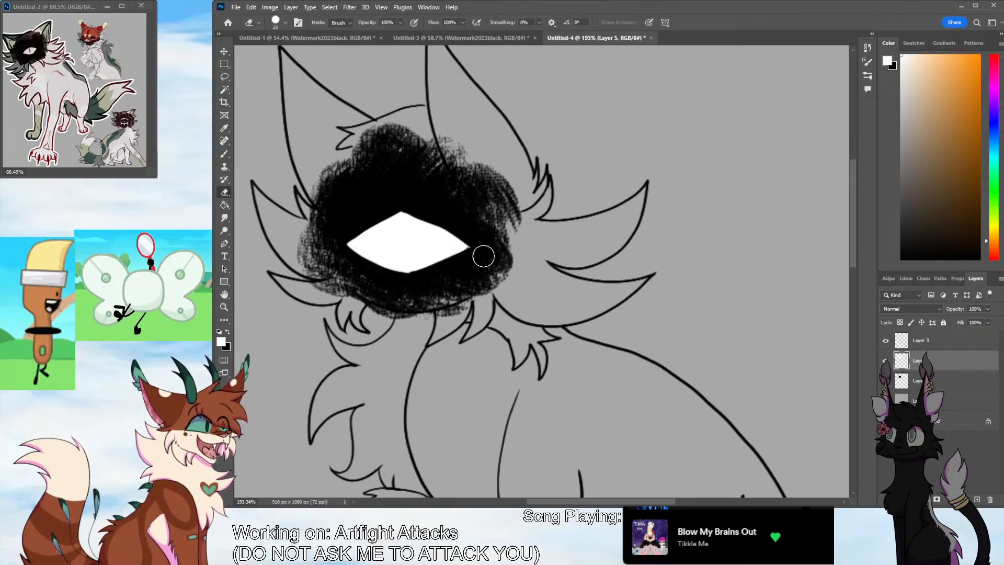
pyautogui.moveTo(401, 275)
pyautogui.mouseDown()
pyautogui.moveTo(477, 245)
pyautogui.moveTo(409, 277)
pyautogui.moveTo(429, 273)
pyautogui.mouseUp()
pyautogui.moveTo(400, 210)
pyautogui.mouseDown()
pyautogui.moveTo(345, 245)
pyautogui.moveTo(408, 214)
pyautogui.moveTo(447, 237)
pyautogui.moveTo(437, 228)
pyautogui.mouseUp()
pyautogui.press('b')
pyautogui.click(228, 193)
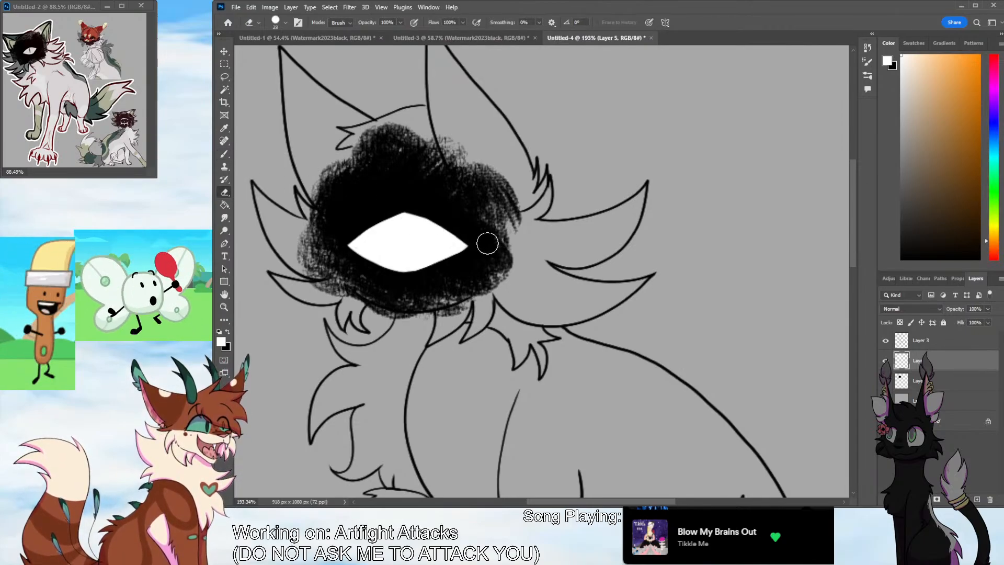
pyautogui.press('b')
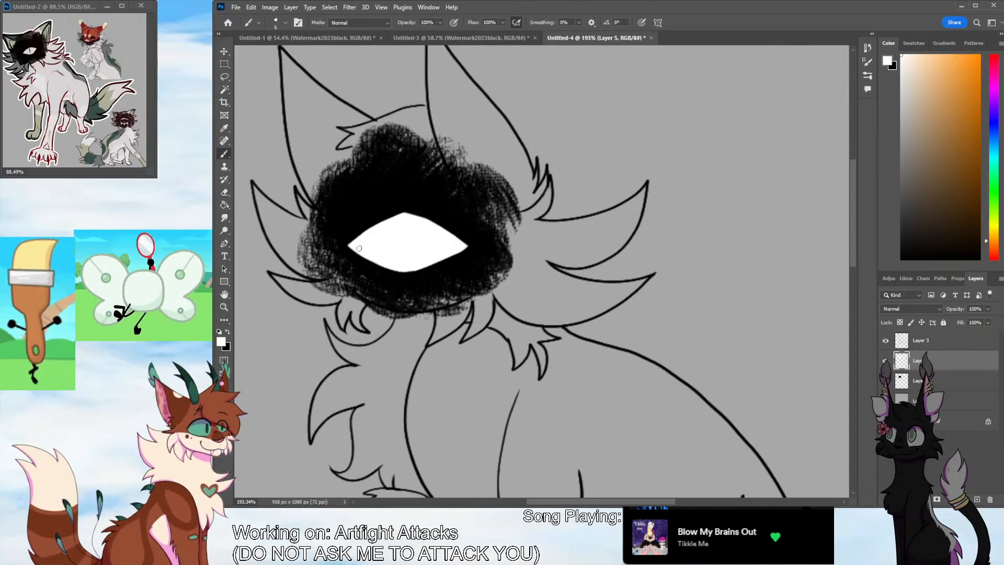
pyautogui.click(223, 307)
pyautogui.moveTo(576, 331); pyautogui.dragTo(551, 377)
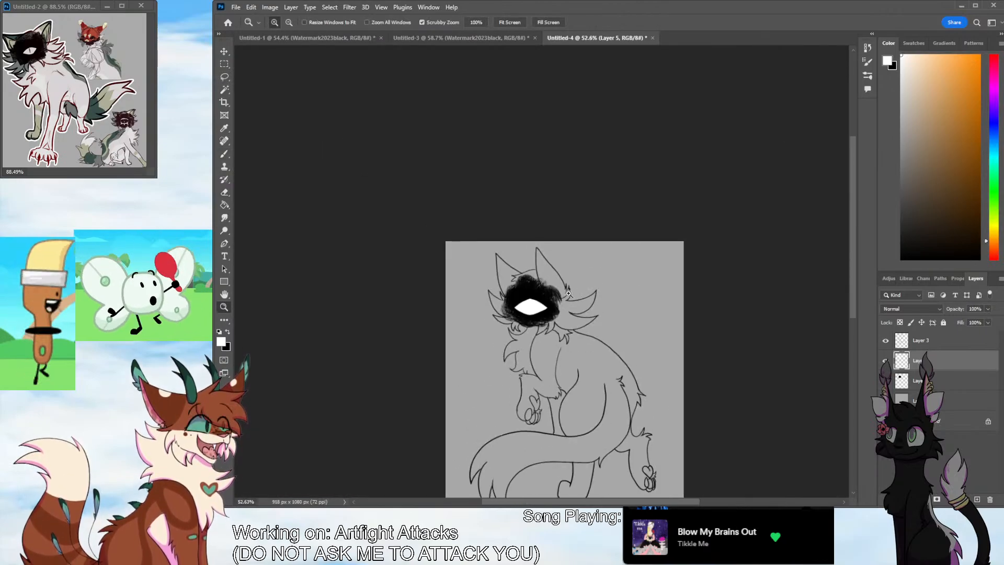
pyautogui.moveTo(569, 294); pyautogui.dragTo(587, 310)
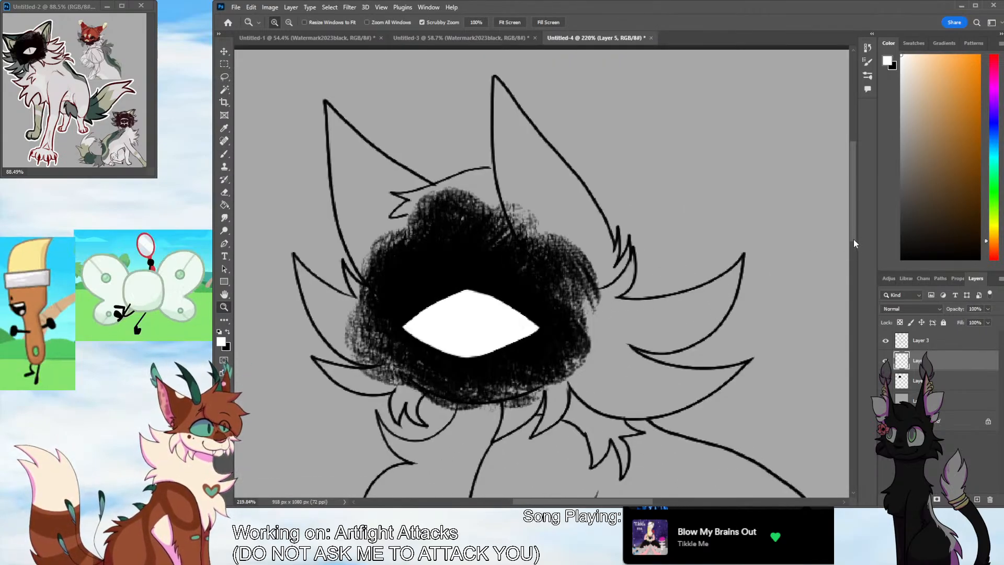
pyautogui.moveTo(853, 240); pyautogui.dragTo(853, 255)
pyautogui.press('e')
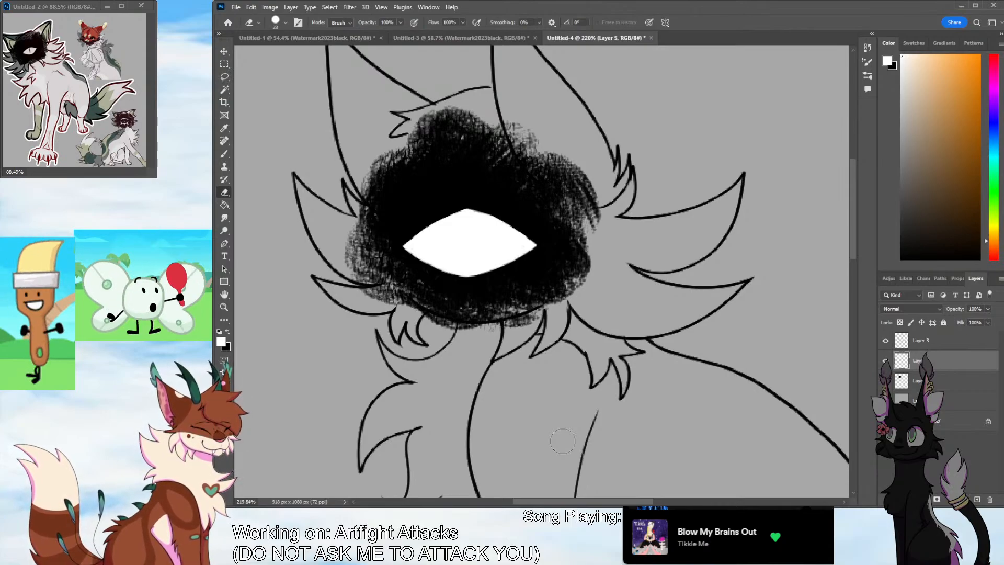
# Sample black from the face patch and draw a narrow vertical slit pupil in the centre of the white eye
pyautogui.click(224, 307)
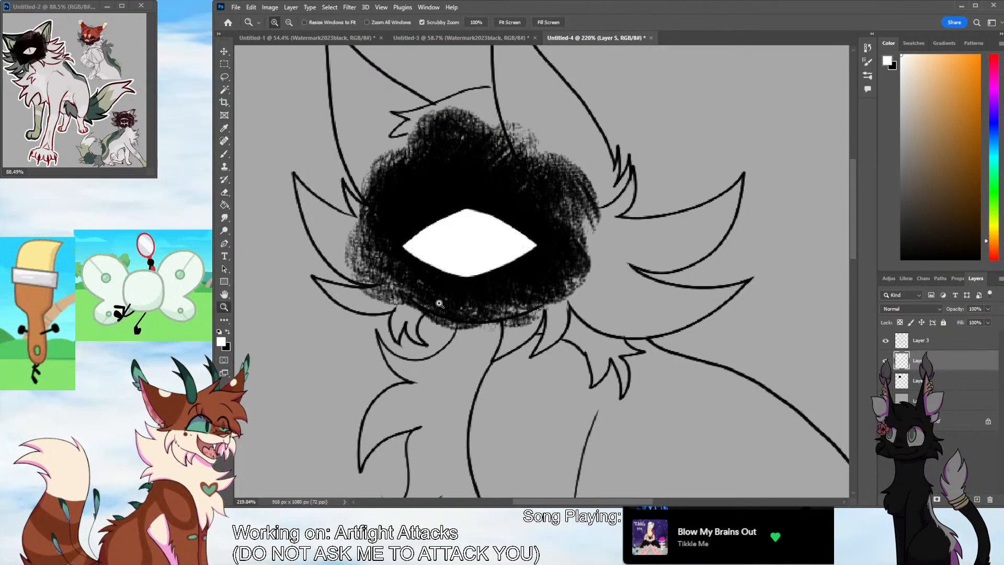
pyautogui.moveTo(445, 277); pyautogui.dragTo(459, 254)
pyautogui.press('i')
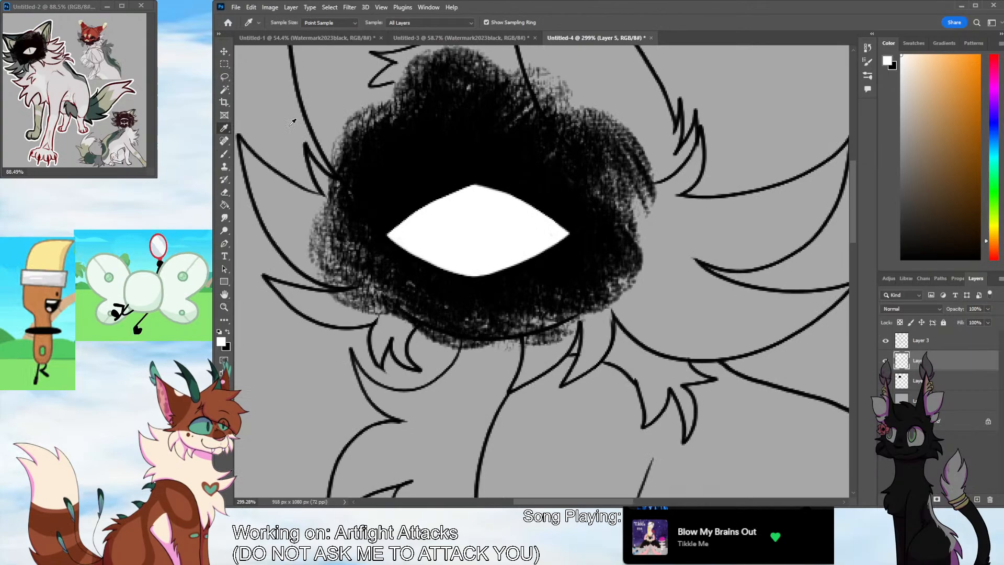
pyautogui.click(420, 189)
pyautogui.press('b')
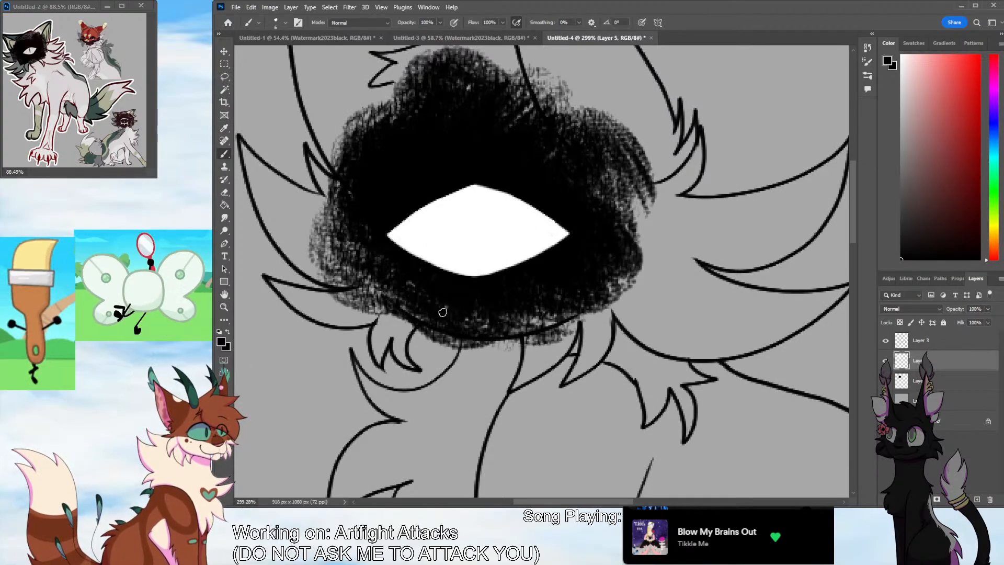
pyautogui.moveTo(477, 198); pyautogui.dragTo(476, 258)
pyautogui.moveTo(477, 198)
pyautogui.mouseDown()
pyautogui.moveTo(478, 260)
pyautogui.moveTo(476, 244)
pyautogui.mouseUp()
pyautogui.hotkey('ctrl', 'z')
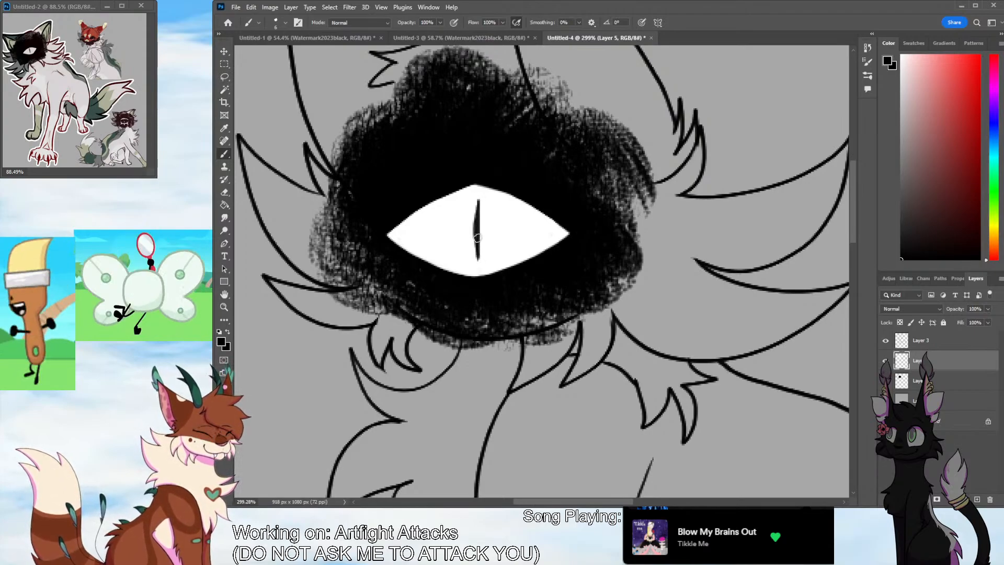
pyautogui.moveTo(479, 203)
pyautogui.mouseDown()
pyautogui.moveTo(478, 249)
pyautogui.moveTo(480, 232)
pyautogui.mouseUp()
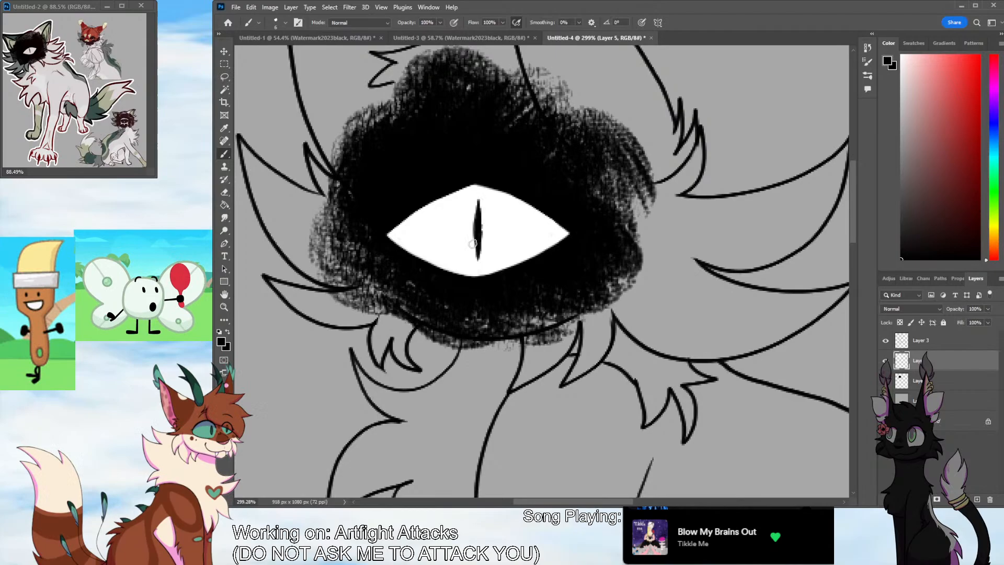
# Refine the slit pupil with sampled white and black, tapering its ends to sharp points and evening out its sides
pyautogui.click(224, 129)
pyautogui.click(435, 225)
pyautogui.click(225, 155)
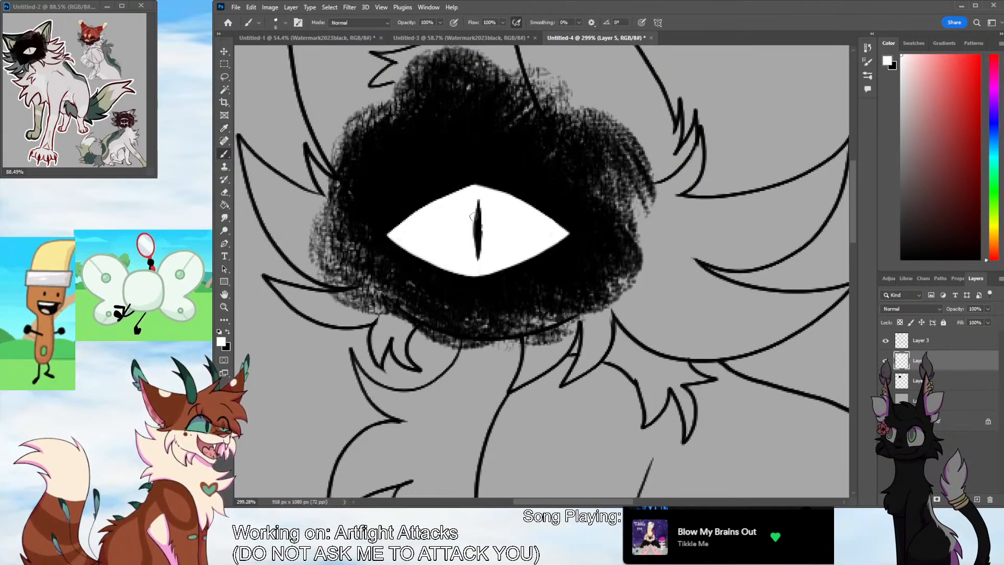
pyautogui.moveTo(474, 200); pyautogui.dragTo(478, 260)
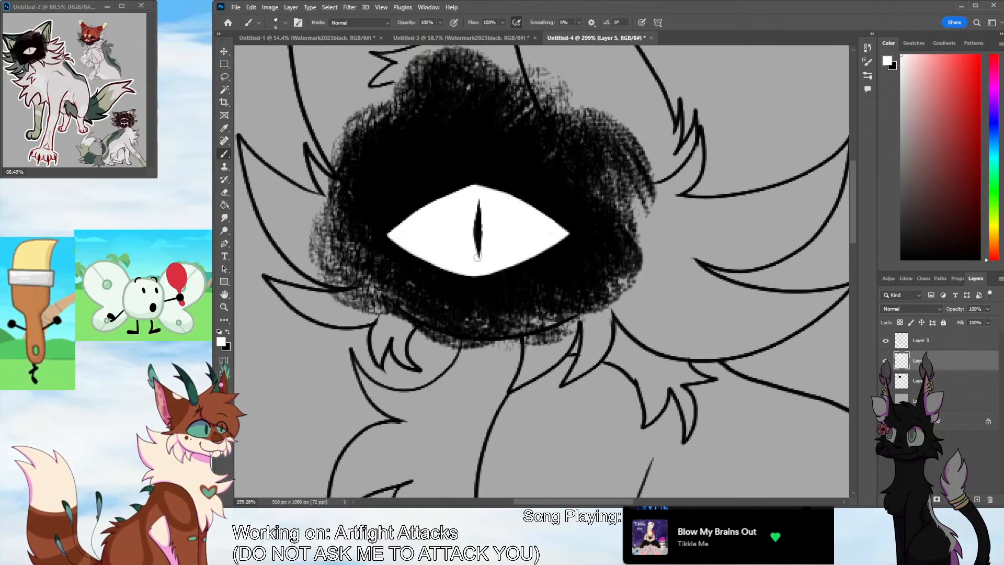
pyautogui.press('i')
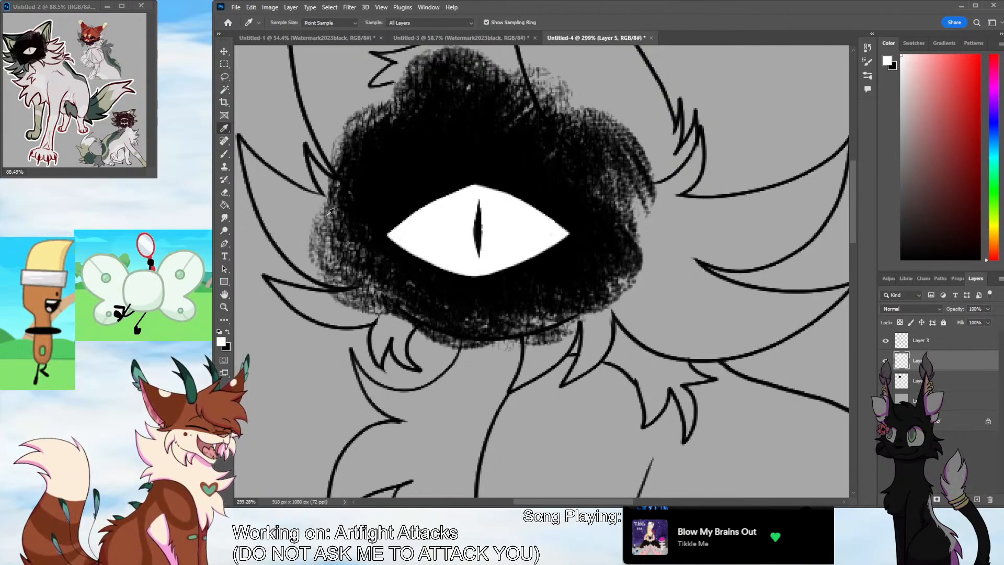
pyautogui.click(476, 230)
pyautogui.click(224, 156)
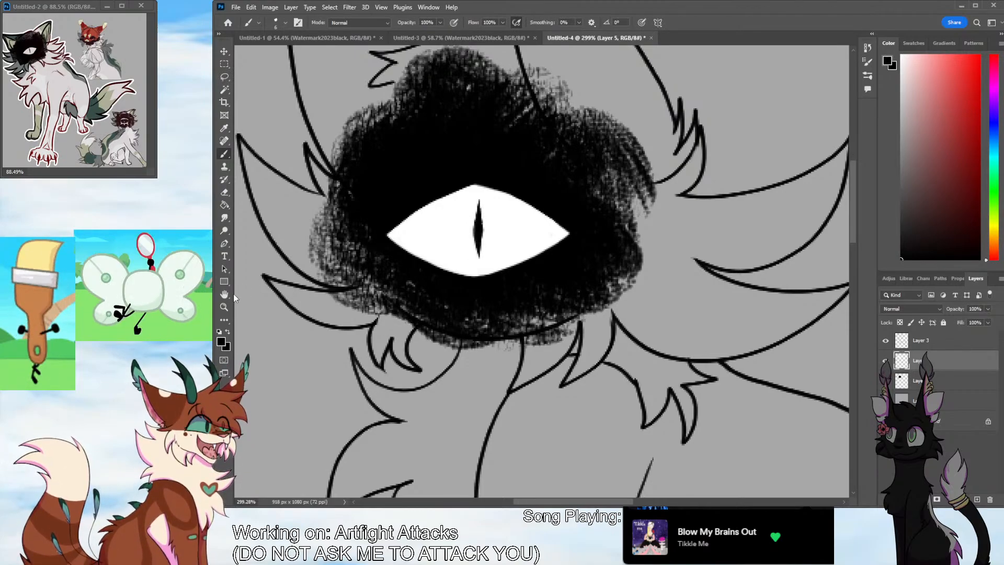
# Draw a curved, pointed claw on the front edge of the raised forepaw on the line-art layer, Layer 3
pyautogui.click(224, 307)
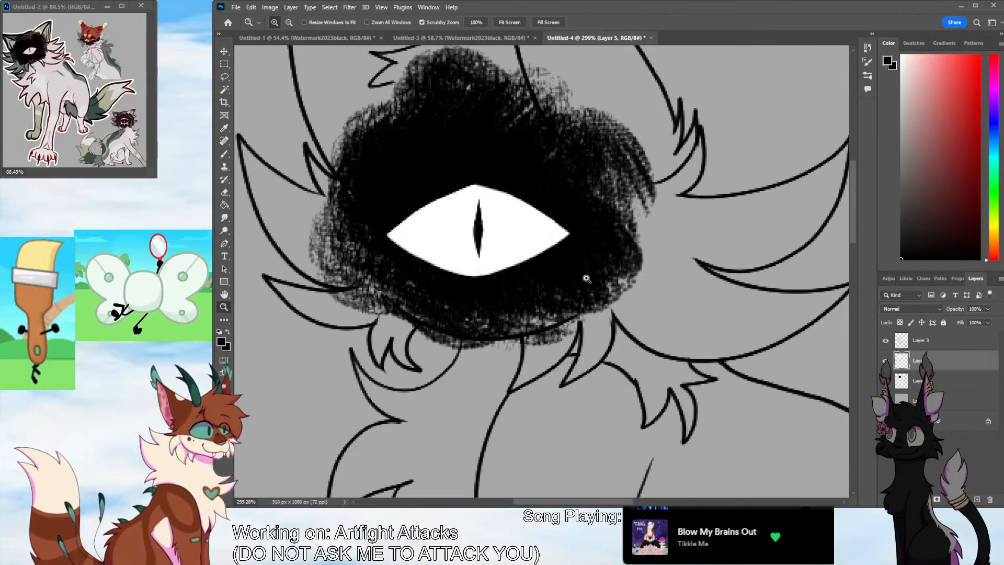
pyautogui.moveTo(613, 297); pyautogui.dragTo(529, 366)
pyautogui.moveTo(609, 502); pyautogui.dragTo(641, 501)
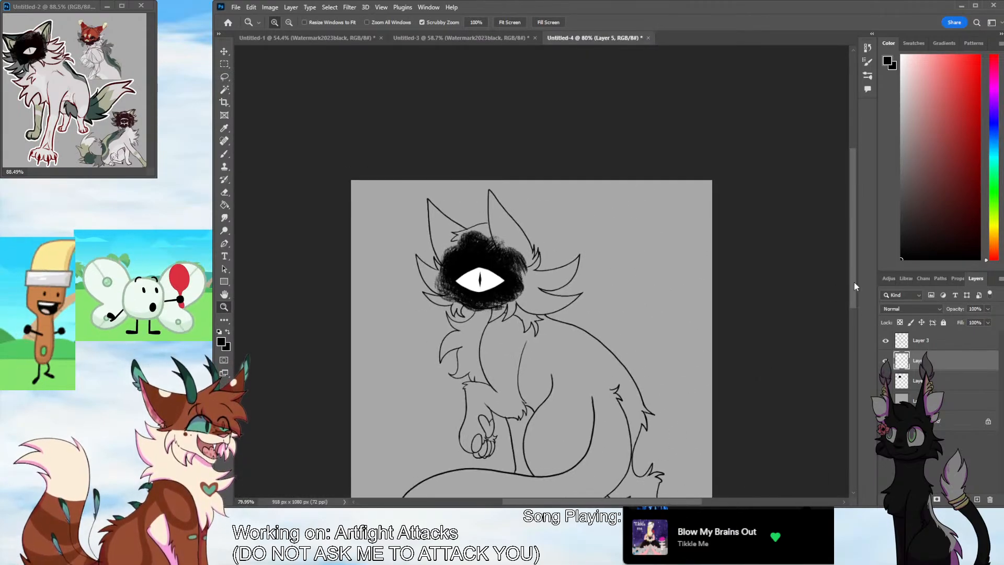
pyautogui.moveTo(854, 286); pyautogui.dragTo(849, 313)
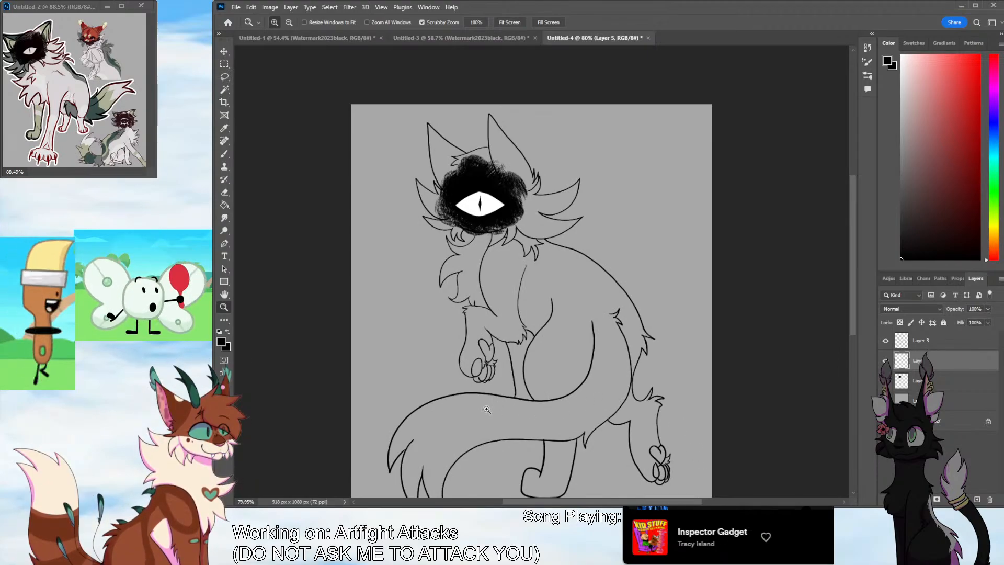
pyautogui.moveTo(483, 405); pyautogui.dragTo(780, 360)
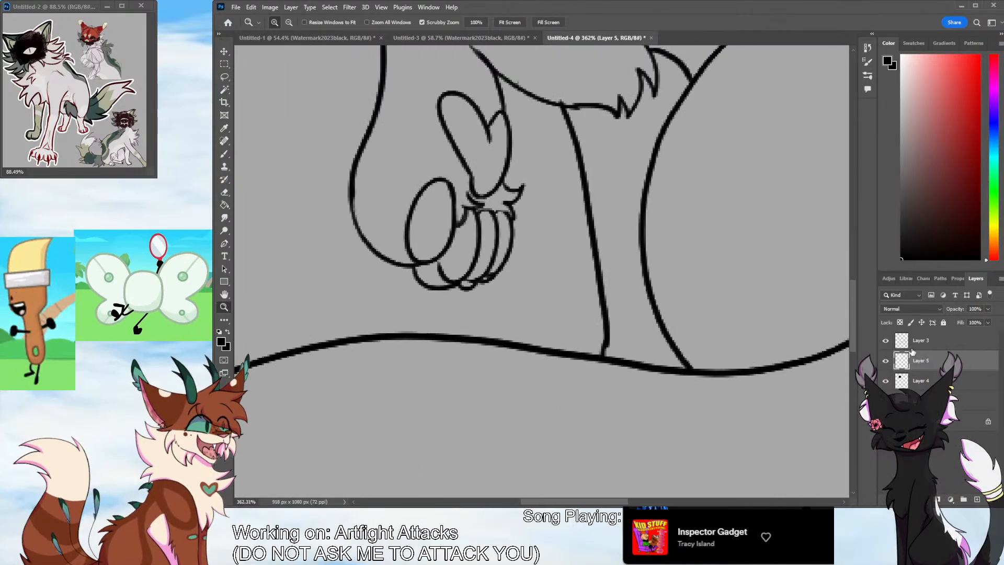
pyautogui.click(928, 340)
pyautogui.press('b')
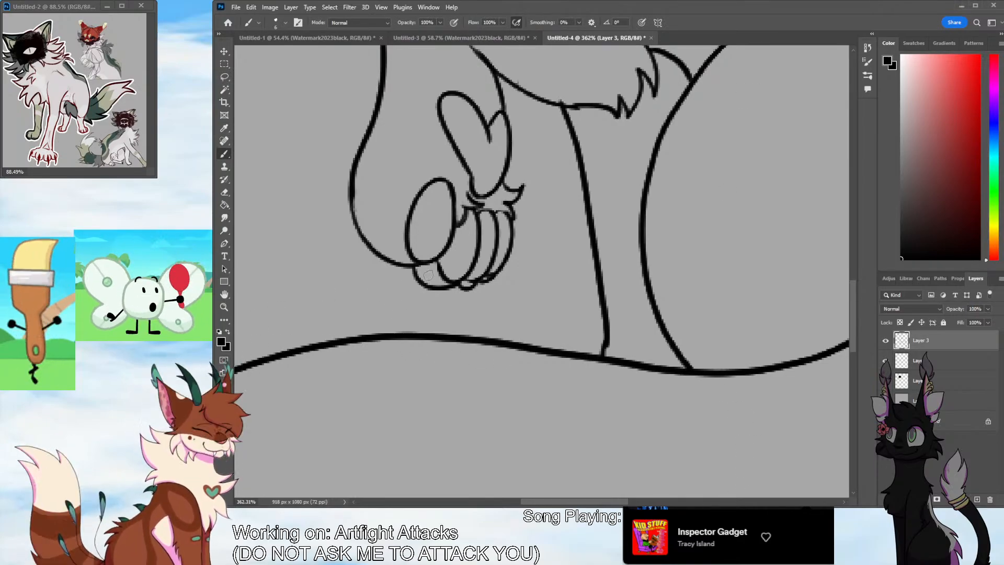
pyautogui.moveTo(362, 243)
pyautogui.mouseDown()
pyautogui.moveTo(403, 295)
pyautogui.moveTo(397, 261)
pyautogui.moveTo(360, 259)
pyautogui.moveTo(381, 254)
pyautogui.mouseUp()
pyautogui.hotkey('ctrl', 'z')
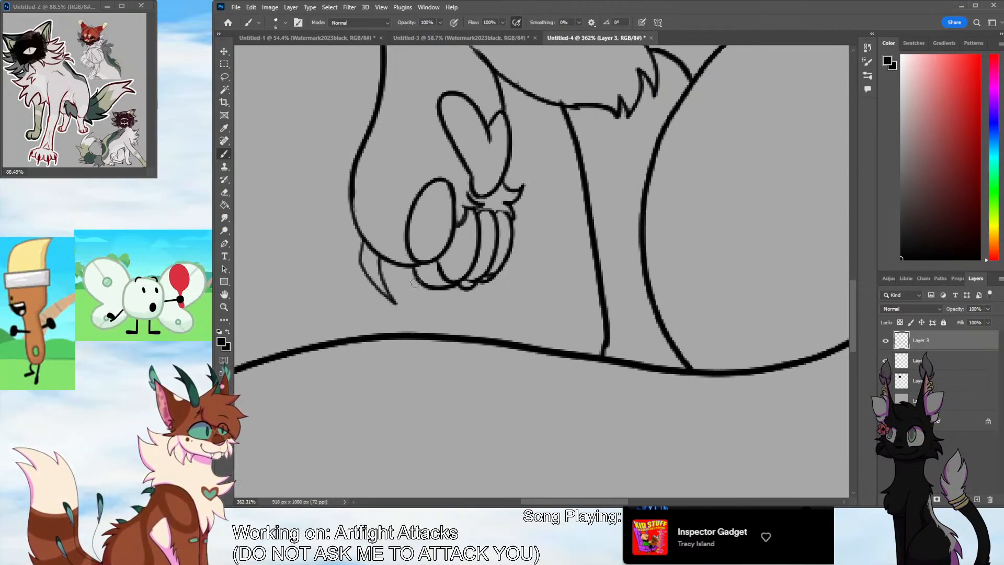
# Draw smaller curved claws beneath the remaining toes of the raised forepaw, undoing strokes that miss
pyautogui.moveTo(415, 282)
pyautogui.mouseDown()
pyautogui.moveTo(453, 316)
pyautogui.moveTo(432, 289)
pyautogui.moveTo(490, 297)
pyautogui.mouseUp()
pyautogui.hotkey('ctrl', 'z')
pyautogui.hotkey('ctrl', 'z')
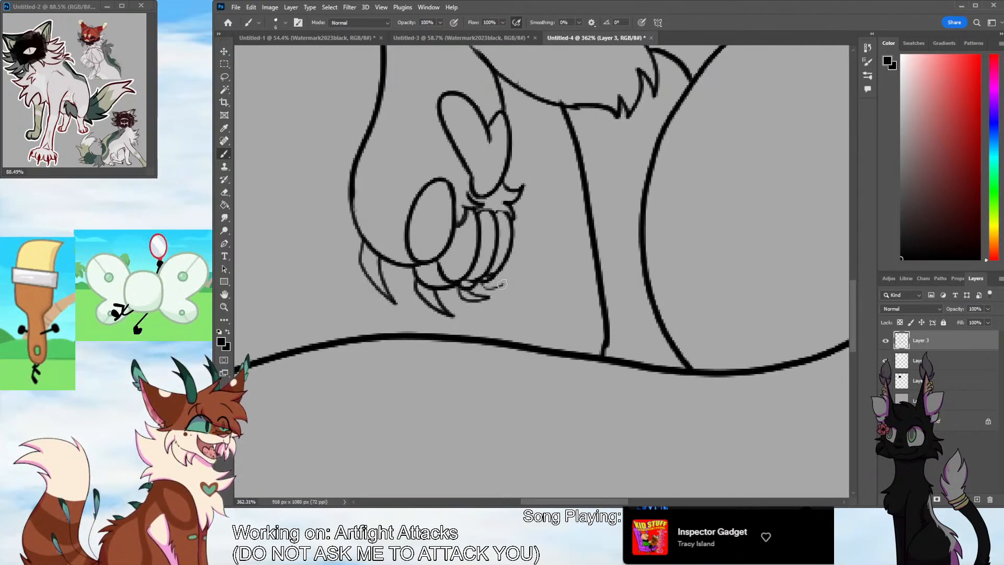
pyautogui.hotkey('ctrl', 'z')
pyautogui.moveTo(484, 283)
pyautogui.mouseDown()
pyautogui.moveTo(509, 280)
pyautogui.moveTo(479, 281)
pyautogui.moveTo(437, 256)
pyautogui.moveTo(403, 255)
pyautogui.mouseUp()
pyautogui.hotkey('ctrl', 'z')
pyautogui.hotkey('ctrl', 'z')
pyautogui.click(224, 307)
pyautogui.moveTo(553, 163); pyautogui.dragTo(601, 168)
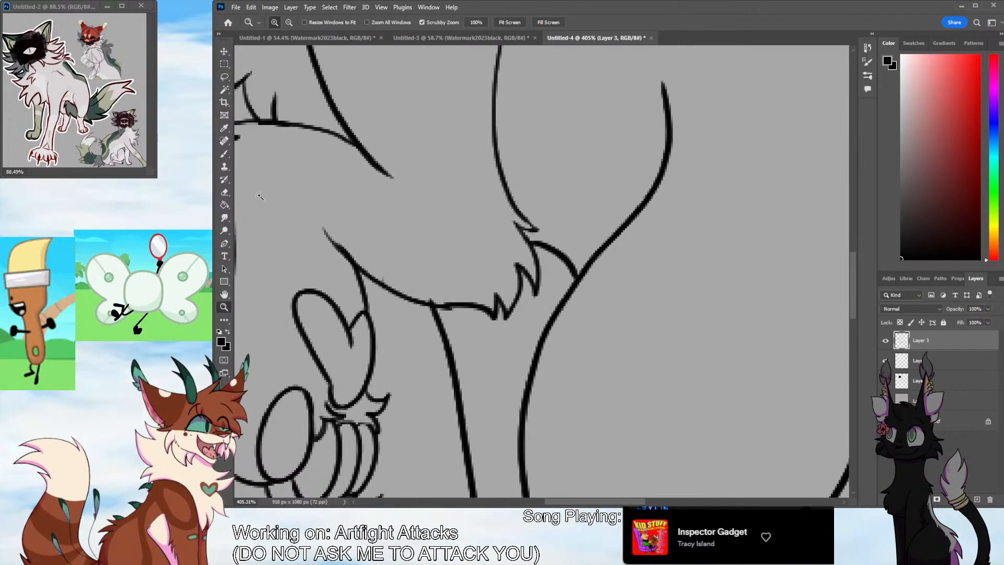
# Trim the overshooting leg line at the belly, and erase and redraw the short fur line where the cheek meets the neck
pyautogui.click(225, 193)
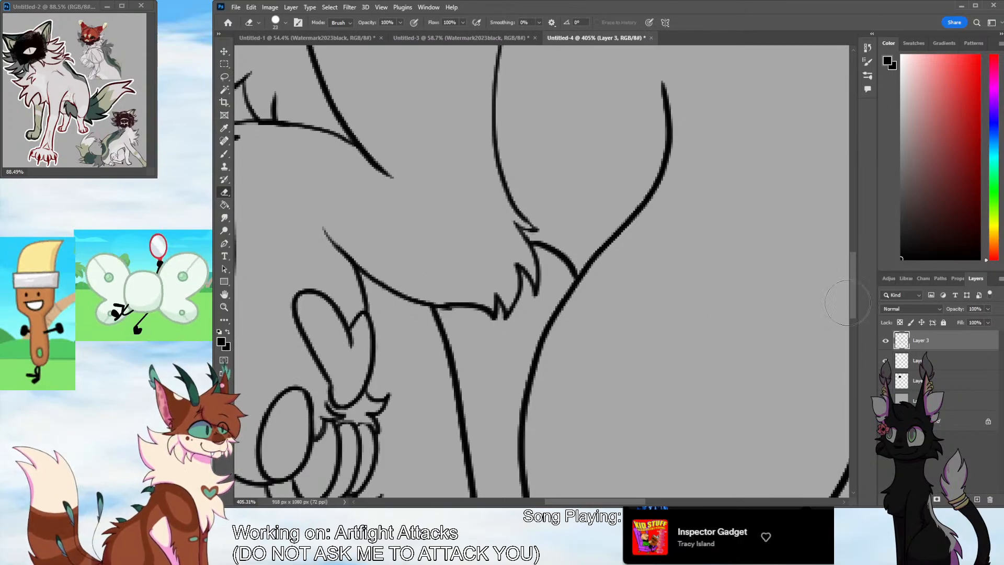
pyautogui.moveTo(847, 303); pyautogui.dragTo(850, 233)
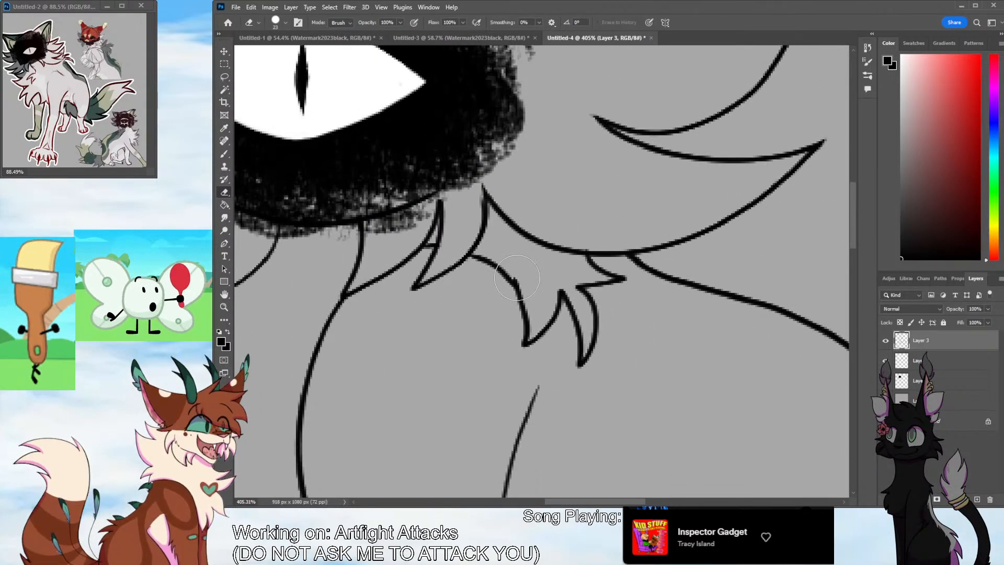
pyautogui.click(224, 307)
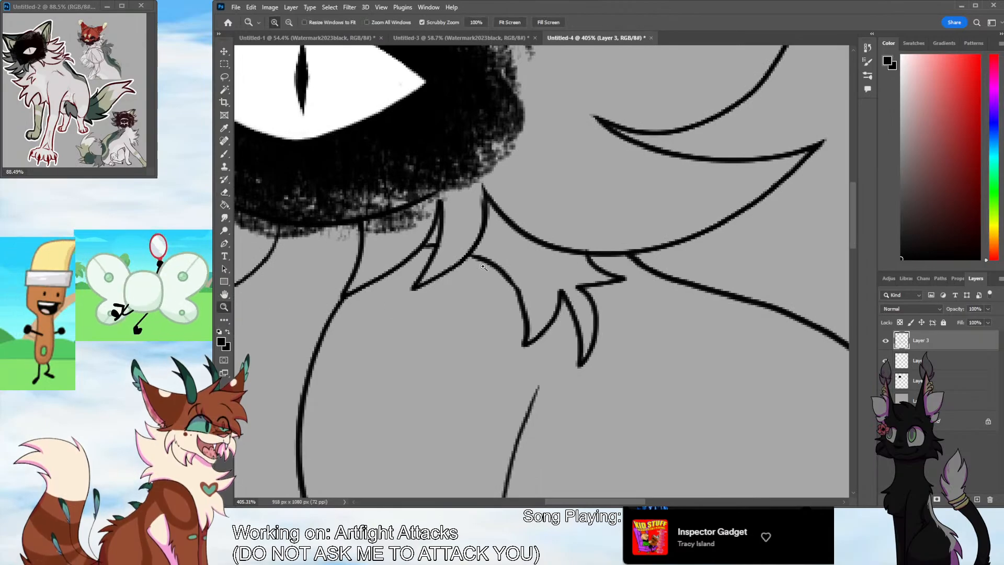
pyautogui.moveTo(490, 275)
pyautogui.mouseDown()
pyautogui.moveTo(471, 314)
pyautogui.moveTo(478, 320)
pyautogui.moveTo(484, 293)
pyautogui.mouseUp()
pyautogui.moveTo(542, 225); pyautogui.dragTo(607, 227)
pyautogui.press('e')
pyautogui.moveTo(441, 264)
pyautogui.mouseDown()
pyautogui.moveTo(475, 208)
pyautogui.moveTo(455, 241)
pyautogui.moveTo(477, 212)
pyautogui.moveTo(456, 273)
pyautogui.moveTo(485, 211)
pyautogui.mouseUp()
pyautogui.click(225, 154)
pyautogui.hotkey('ctrl', 'z')
pyautogui.hotkey('ctrl', 'z')
pyautogui.moveTo(485, 214)
pyautogui.mouseDown()
pyautogui.moveTo(466, 272)
pyautogui.moveTo(482, 211)
pyautogui.mouseUp()
pyautogui.hotkey('ctrl', 'z')
pyautogui.hotkey('ctrl', 'z')
pyautogui.moveTo(482, 213); pyautogui.dragTo(460, 275)
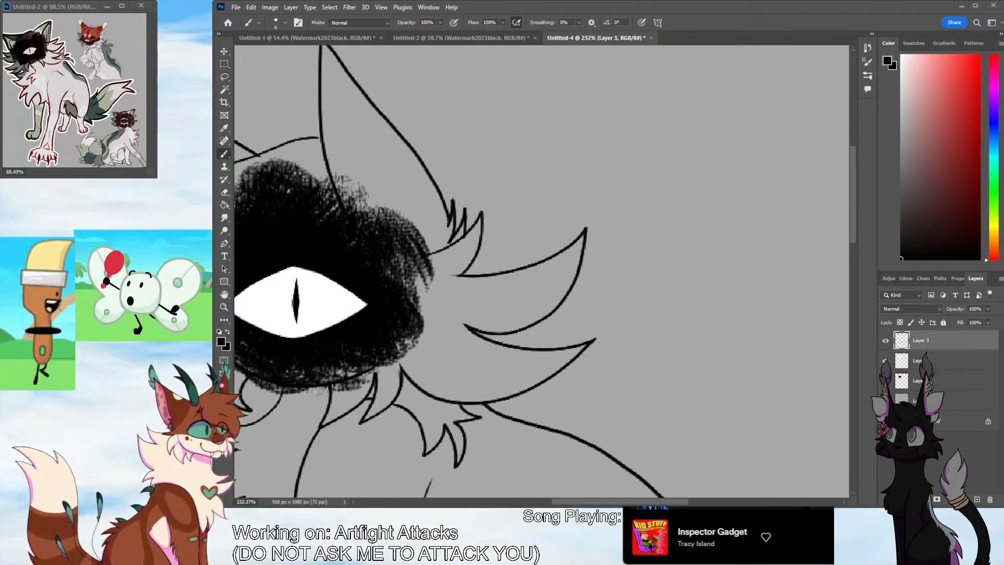
# Erase the line and fur tuft on top of the head and redraw them slightly lower between the ears
pyautogui.press('z')
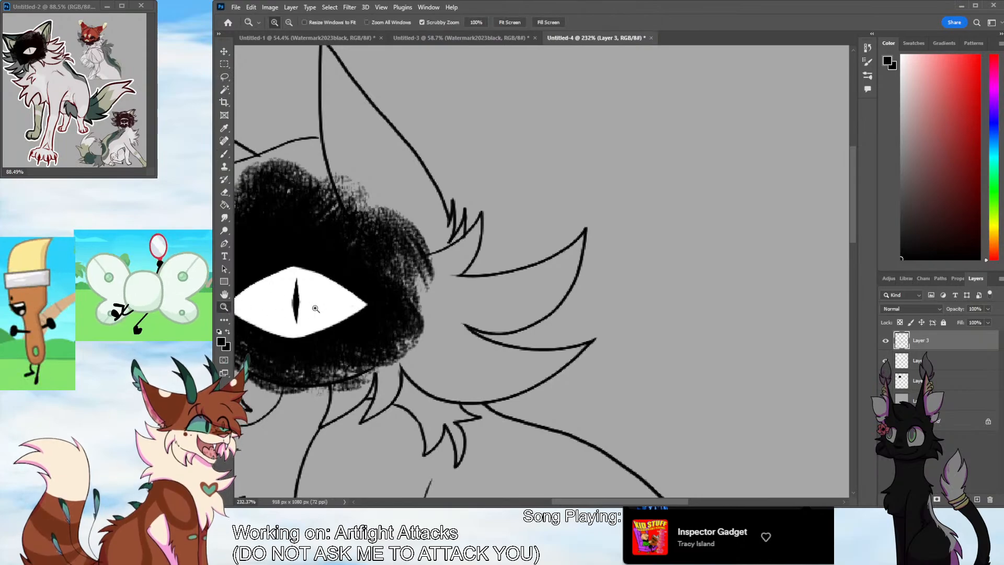
pyautogui.moveTo(532, 254); pyautogui.dragTo(502, 286)
pyautogui.moveTo(427, 189); pyautogui.dragTo(463, 182)
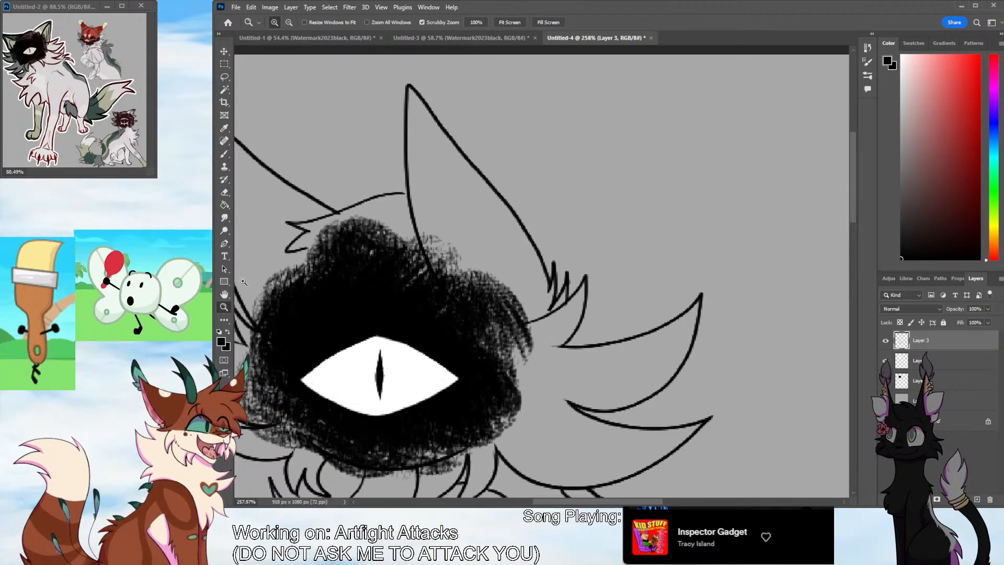
pyautogui.moveTo(546, 501); pyautogui.dragTo(523, 501)
pyautogui.moveTo(494, 212); pyautogui.dragTo(499, 213)
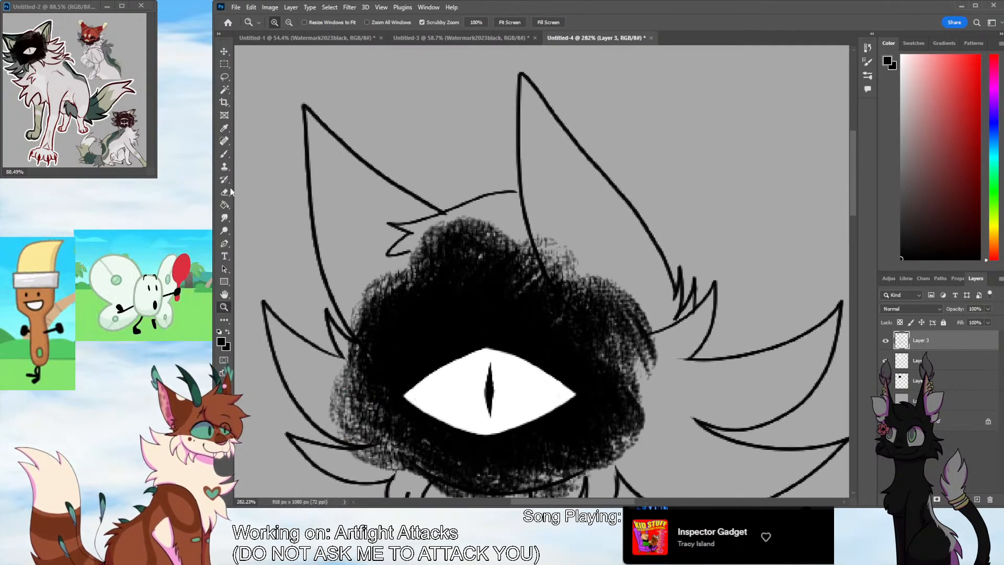
pyautogui.click(228, 192)
pyautogui.moveTo(406, 243)
pyautogui.mouseDown()
pyautogui.moveTo(397, 246)
pyautogui.moveTo(403, 225)
pyautogui.moveTo(508, 197)
pyautogui.moveTo(385, 227)
pyautogui.moveTo(409, 238)
pyautogui.moveTo(376, 259)
pyautogui.mouseUp()
pyautogui.click(224, 153)
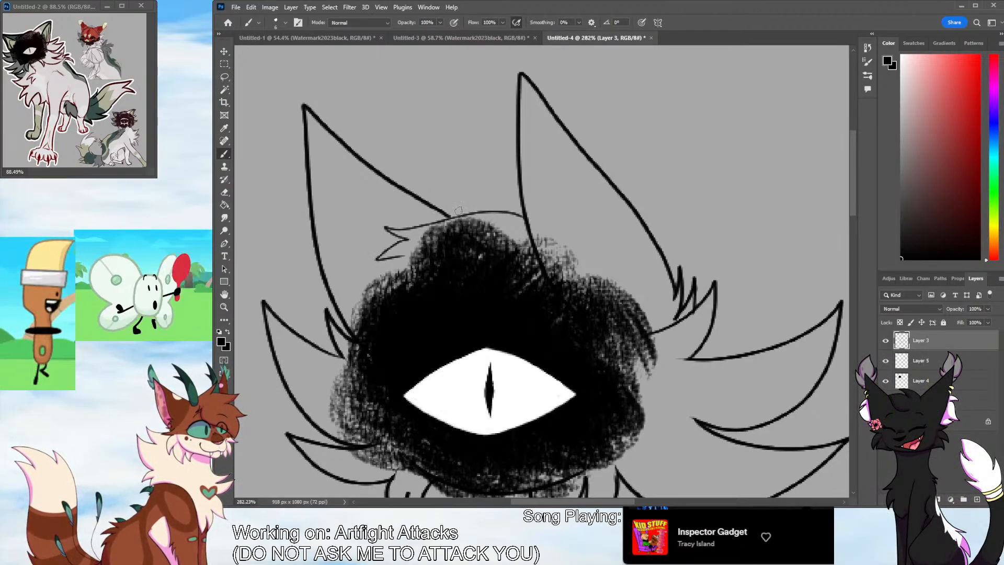
pyautogui.moveTo(317, 116); pyautogui.dragTo(361, 308)
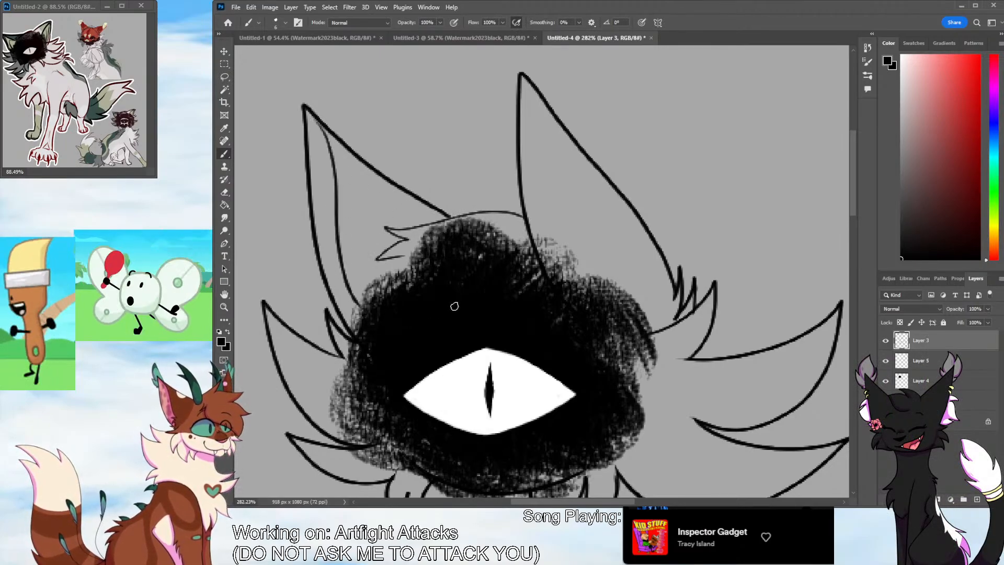
pyautogui.moveTo(558, 122); pyautogui.dragTo(569, 159)
pyautogui.hotkey('ctrl', 'z')
pyautogui.moveTo(599, 251)
pyautogui.mouseDown()
pyautogui.moveTo(630, 303)
pyautogui.moveTo(555, 137)
pyautogui.mouseUp()
pyautogui.hotkey('ctrl', 'z')
pyautogui.moveTo(627, 309)
pyautogui.mouseDown()
pyautogui.moveTo(523, 124)
pyautogui.moveTo(568, 285)
pyautogui.moveTo(586, 265)
pyautogui.moveTo(579, 293)
pyautogui.mouseUp()
pyautogui.hotkey('ctrl', 'z')
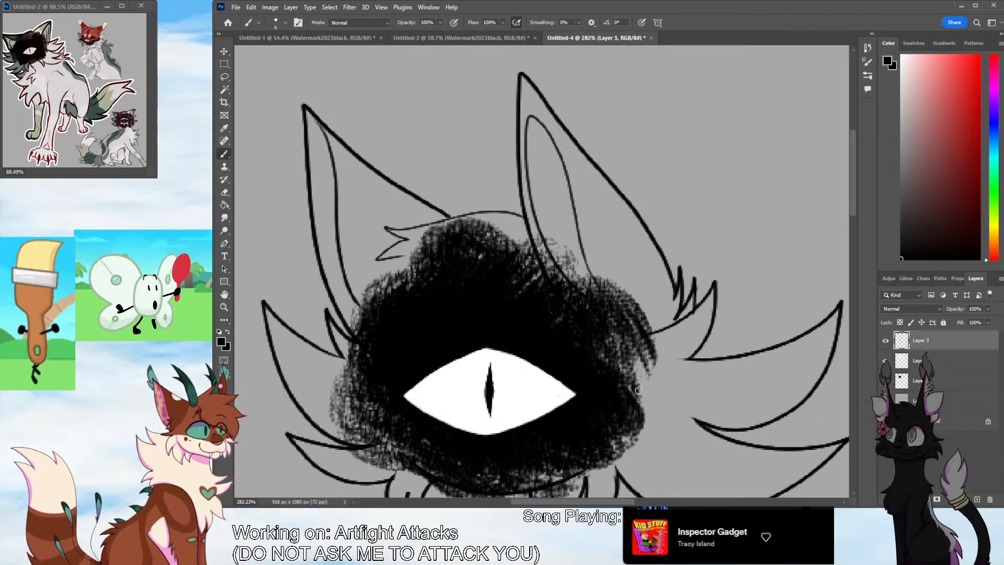
pyautogui.hotkey('ctrl', 'z')
pyautogui.hotkey('ctrl', 'z')
pyautogui.moveTo(621, 307)
pyautogui.mouseDown()
pyautogui.moveTo(539, 137)
pyautogui.moveTo(585, 303)
pyautogui.moveTo(537, 140)
pyautogui.moveTo(588, 301)
pyautogui.moveTo(562, 193)
pyautogui.moveTo(580, 308)
pyautogui.mouseUp()
pyautogui.hotkey('ctrl', 'z')
pyautogui.hotkey('ctrl', 'z')
pyautogui.moveTo(366, 315)
pyautogui.mouseDown()
pyautogui.moveTo(308, 114)
pyautogui.moveTo(367, 316)
pyautogui.mouseUp()
pyautogui.hotkey('ctrl', 'z')
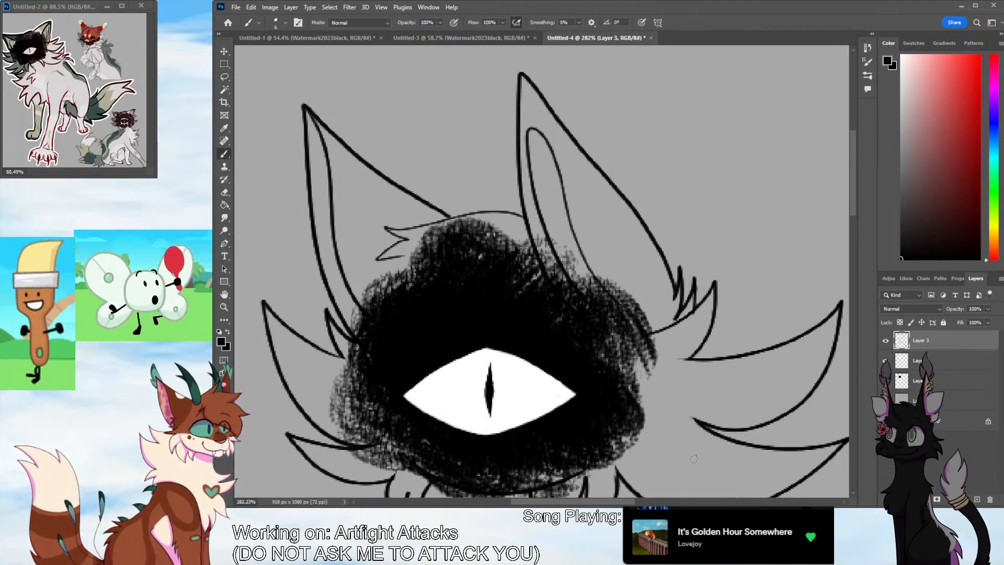
pyautogui.hotkey('ctrl', 'z')
pyautogui.hotkey('ctrl', 'z')
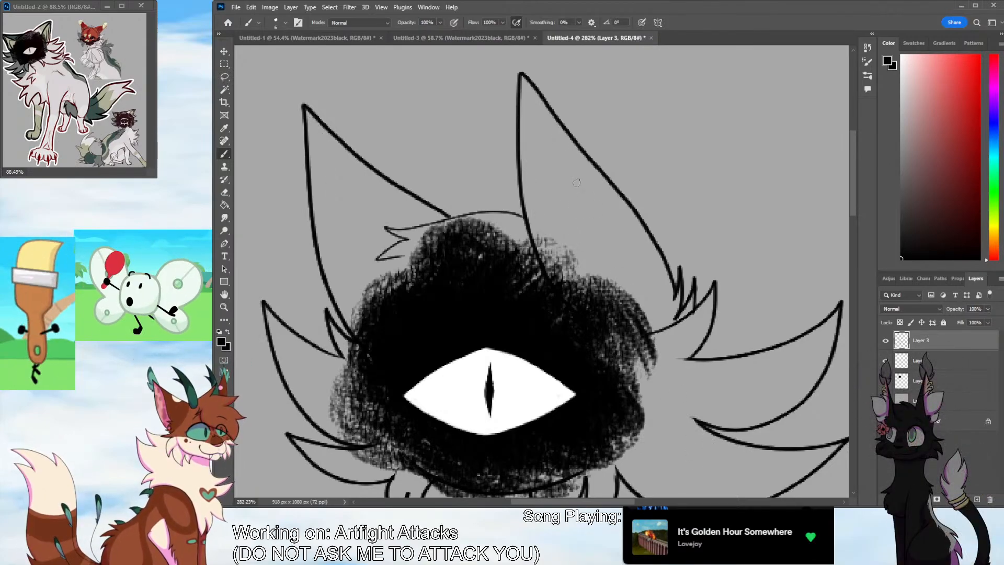
pyautogui.moveTo(554, 117); pyautogui.dragTo(584, 291)
pyautogui.hotkey('ctrl', 'z')
pyautogui.moveTo(576, 143); pyautogui.dragTo(615, 323)
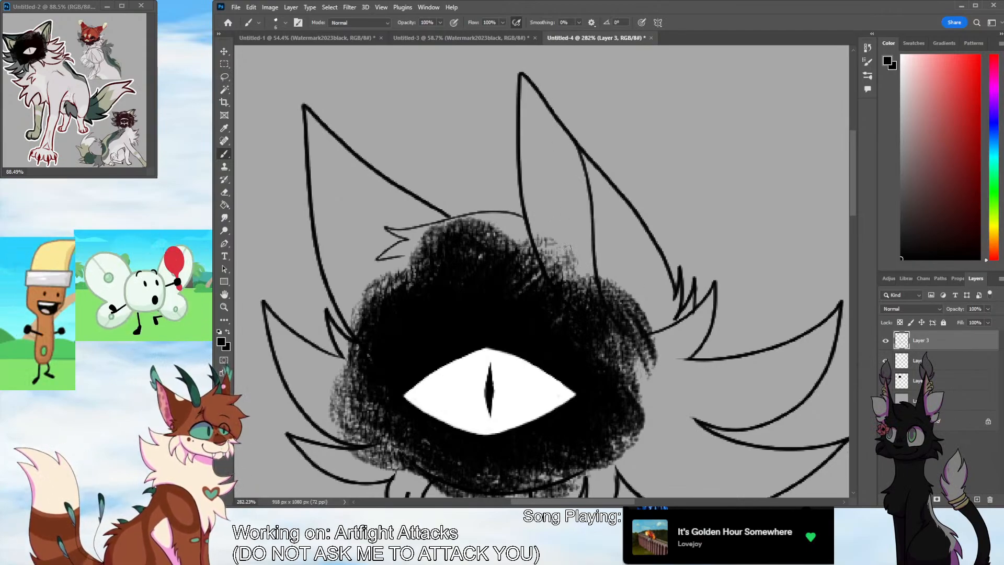
pyautogui.moveTo(335, 137); pyautogui.dragTo(370, 294)
pyautogui.hotkey('ctrl', 'z')
pyautogui.moveTo(315, 118); pyautogui.dragTo(366, 309)
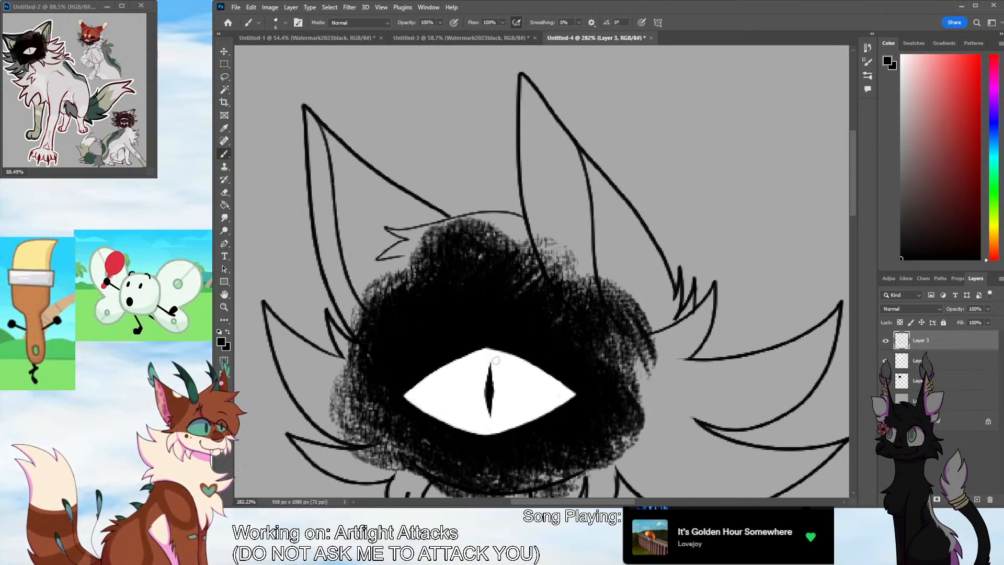
pyautogui.hotkey('ctrl', 'z')
pyautogui.hotkey('ctrl', 'z')
pyautogui.moveTo(623, 315)
pyautogui.mouseDown()
pyautogui.moveTo(586, 237)
pyautogui.moveTo(578, 296)
pyautogui.moveTo(583, 263)
pyautogui.moveTo(595, 315)
pyautogui.mouseUp()
pyautogui.hotkey('ctrl', 'z')
pyautogui.moveTo(320, 155); pyautogui.dragTo(360, 328)
pyautogui.hotkey('ctrl', 'z')
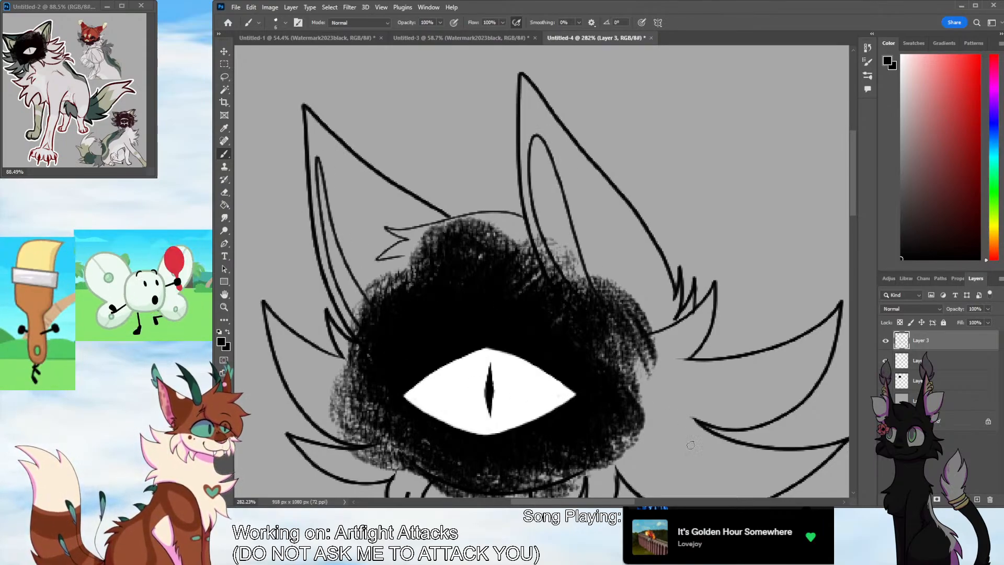
pyautogui.hotkey('ctrl', 'z')
pyautogui.hotkey('ctrl', 'z')
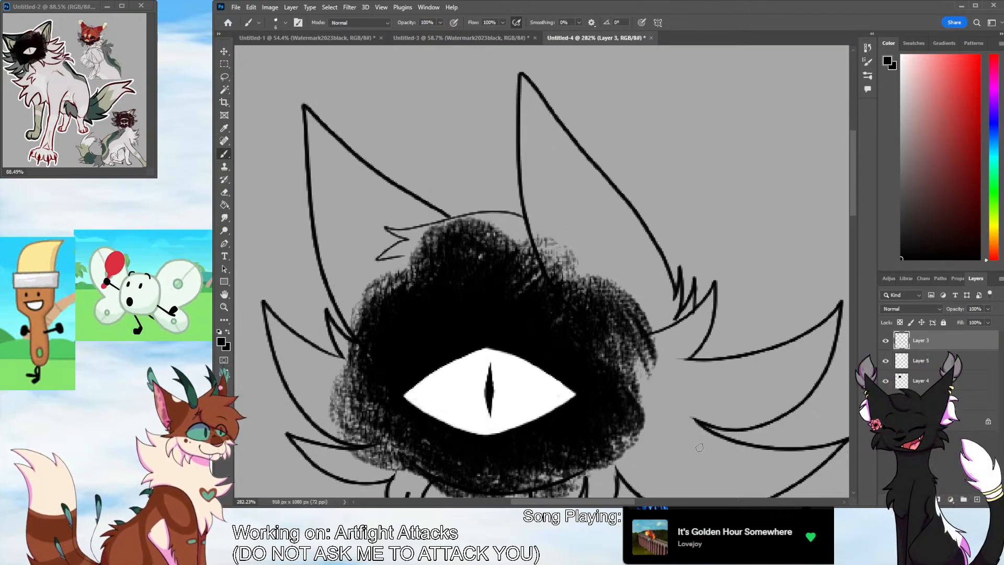
pyautogui.moveTo(560, 127)
pyautogui.mouseDown()
pyautogui.moveTo(601, 298)
pyautogui.moveTo(584, 193)
pyautogui.moveTo(611, 281)
pyautogui.mouseUp()
pyautogui.hotkey('ctrl', 'z')
pyautogui.moveTo(315, 122); pyautogui.dragTo(368, 314)
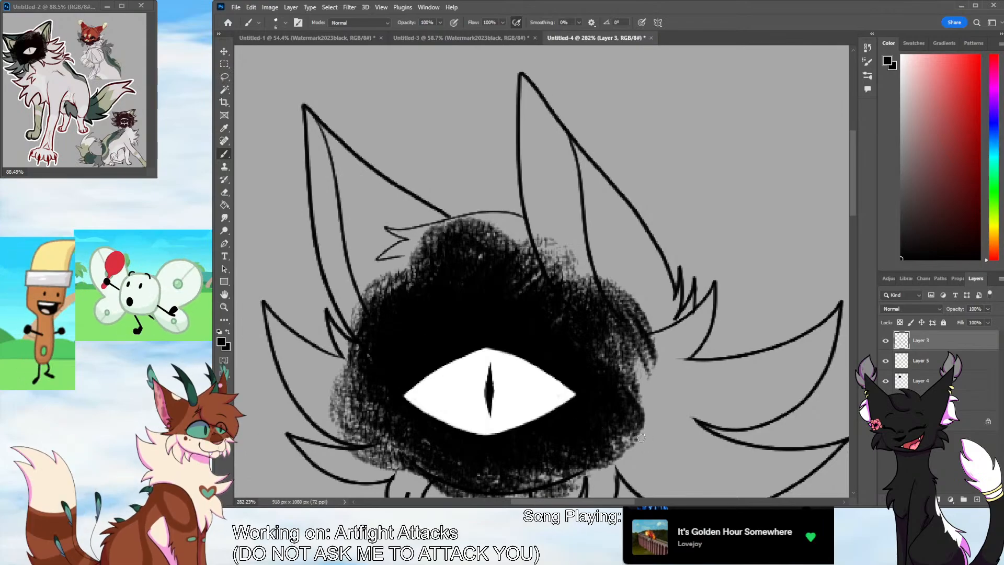
pyautogui.hotkey('ctrl', 'z')
# Draw a narrow, tapering inner-ear shape inside each ear, undoing strokes that miss
pyautogui.hotkey('ctrl', 'z')
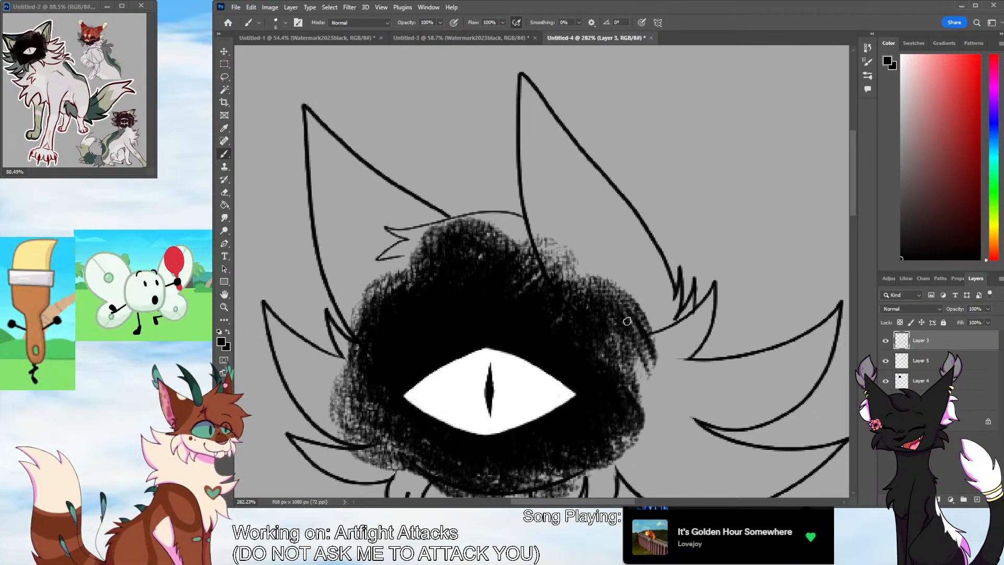
pyautogui.moveTo(615, 310)
pyautogui.mouseDown()
pyautogui.moveTo(538, 114)
pyautogui.moveTo(569, 286)
pyautogui.moveTo(530, 120)
pyautogui.moveTo(552, 283)
pyautogui.mouseUp()
pyautogui.hotkey('ctrl', 'z')
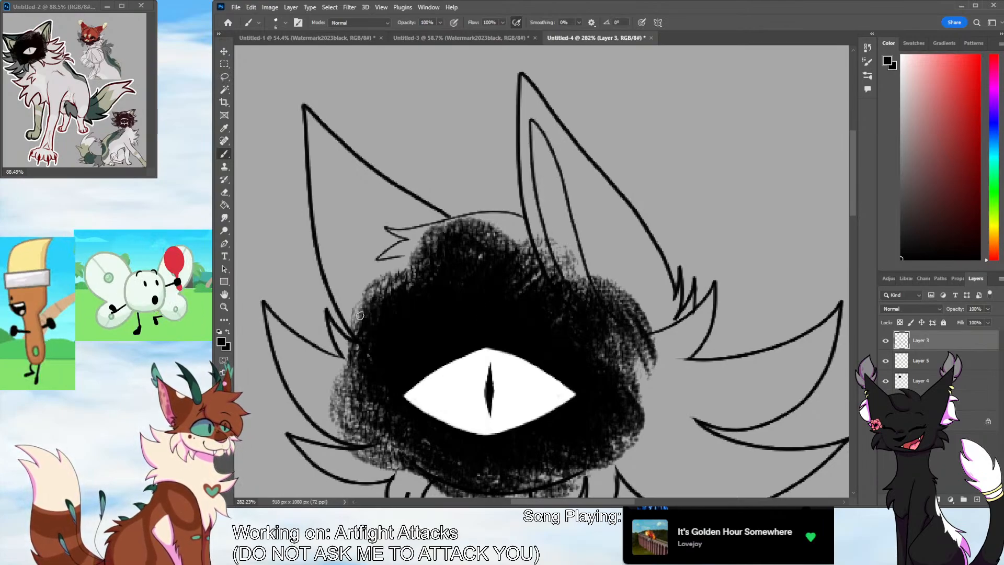
pyautogui.moveTo(361, 317)
pyautogui.mouseDown()
pyautogui.moveTo(340, 287)
pyautogui.moveTo(382, 320)
pyautogui.moveTo(317, 147)
pyautogui.moveTo(369, 322)
pyautogui.moveTo(319, 182)
pyautogui.moveTo(360, 320)
pyautogui.mouseUp()
pyautogui.hotkey('ctrl', 'z')
pyautogui.hotkey('ctrl', 'z')
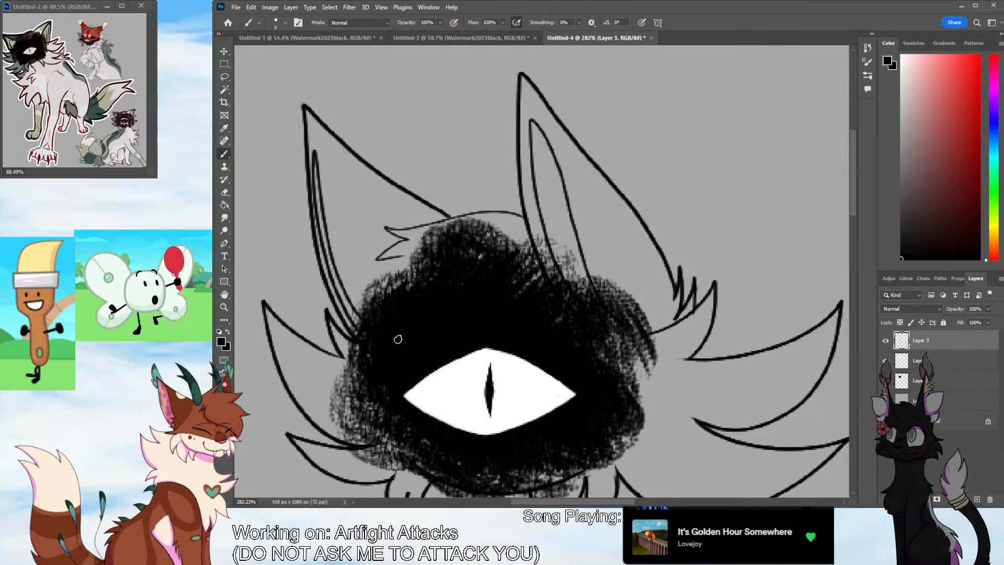
pyautogui.hotkey('ctrl', 'z')
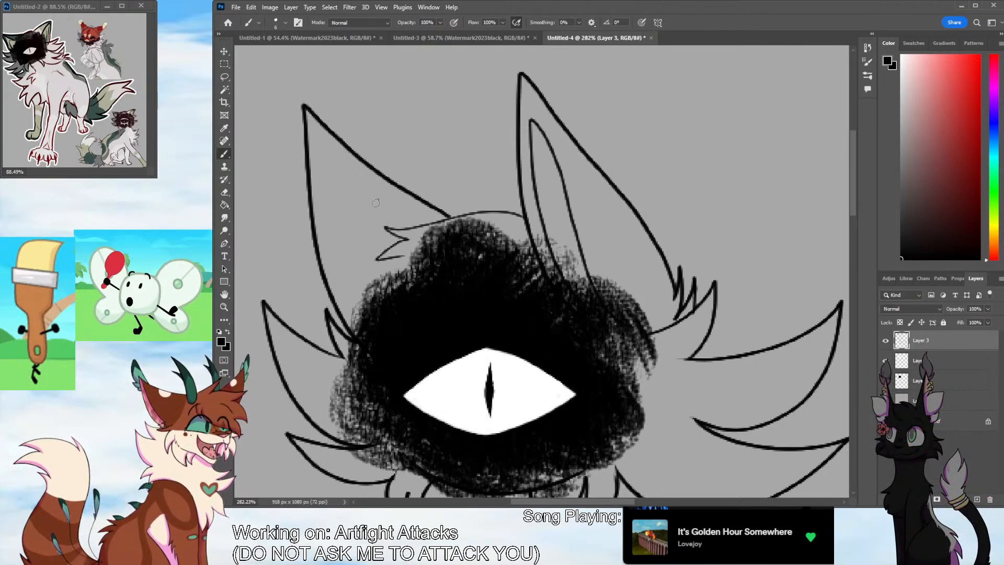
pyautogui.moveTo(309, 143)
pyautogui.mouseDown()
pyautogui.moveTo(361, 323)
pyautogui.moveTo(324, 207)
pyautogui.moveTo(365, 316)
pyautogui.moveTo(314, 217)
pyautogui.moveTo(357, 325)
pyautogui.moveTo(314, 153)
pyautogui.mouseUp()
pyautogui.hotkey('ctrl', 'z')
pyautogui.hotkey('ctrl', 'z')
pyautogui.hotkey('ctrl', 'z')
pyautogui.hotkey('ctrl', 'z')
pyautogui.moveTo(370, 315)
pyautogui.mouseDown()
pyautogui.moveTo(353, 290)
pyautogui.moveTo(316, 173)
pyautogui.moveTo(354, 317)
pyautogui.mouseUp()
# Select the empty area outside the character's line art with the Magic Wand and invert the selection
pyautogui.click(224, 307)
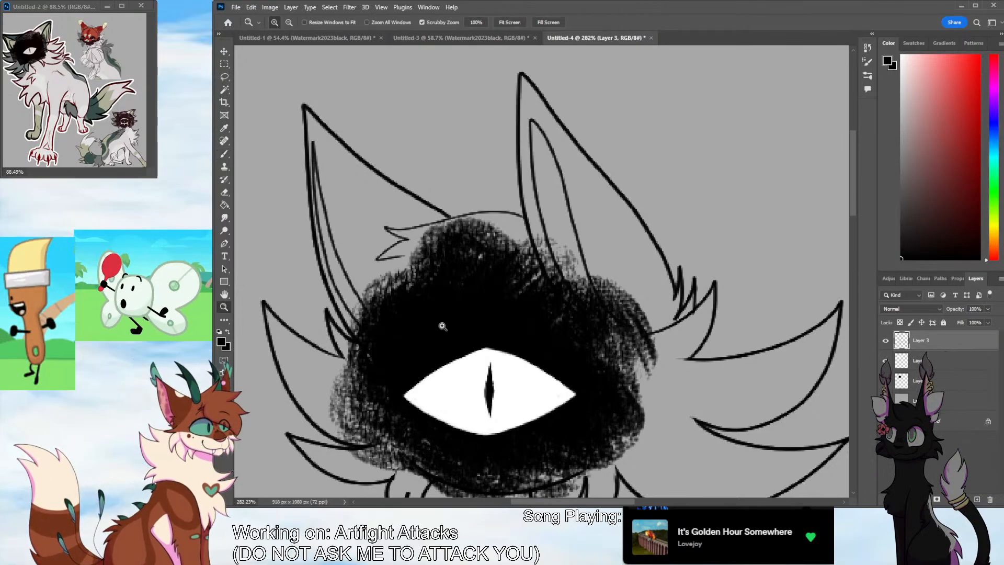
pyautogui.moveTo(628, 272)
pyautogui.mouseDown()
pyautogui.moveTo(603, 365)
pyautogui.moveTo(642, 414)
pyautogui.mouseUp()
pyautogui.moveTo(650, 501); pyautogui.dragTo(678, 501)
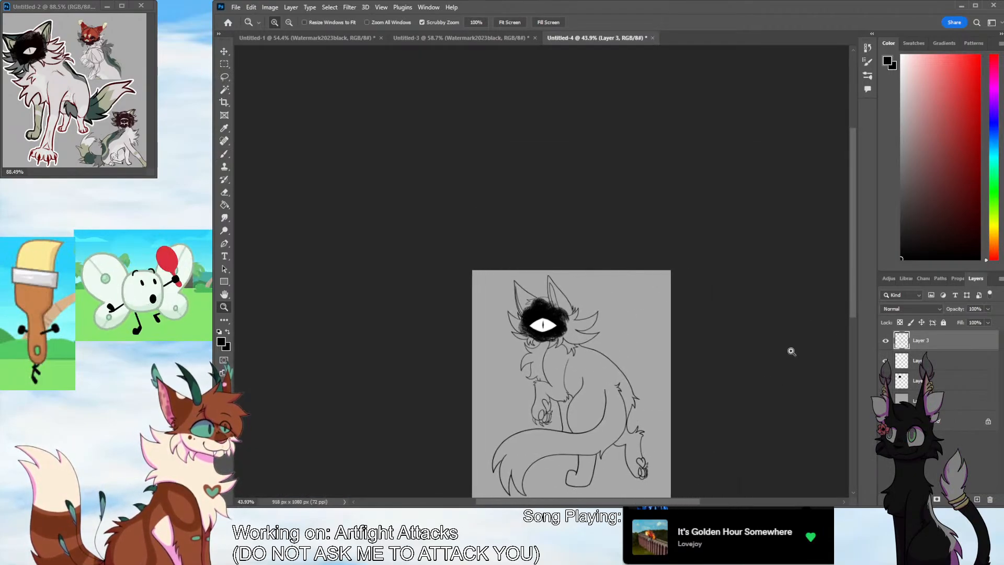
pyautogui.moveTo(852, 301); pyautogui.dragTo(846, 328)
pyautogui.moveTo(627, 346); pyautogui.dragTo(659, 325)
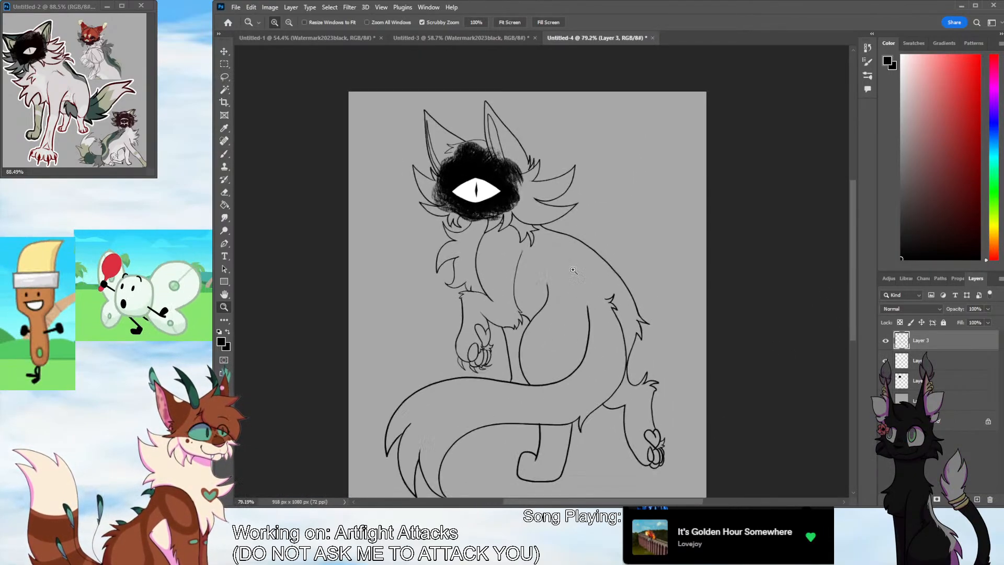
pyautogui.press('w')
pyautogui.click(648, 478)
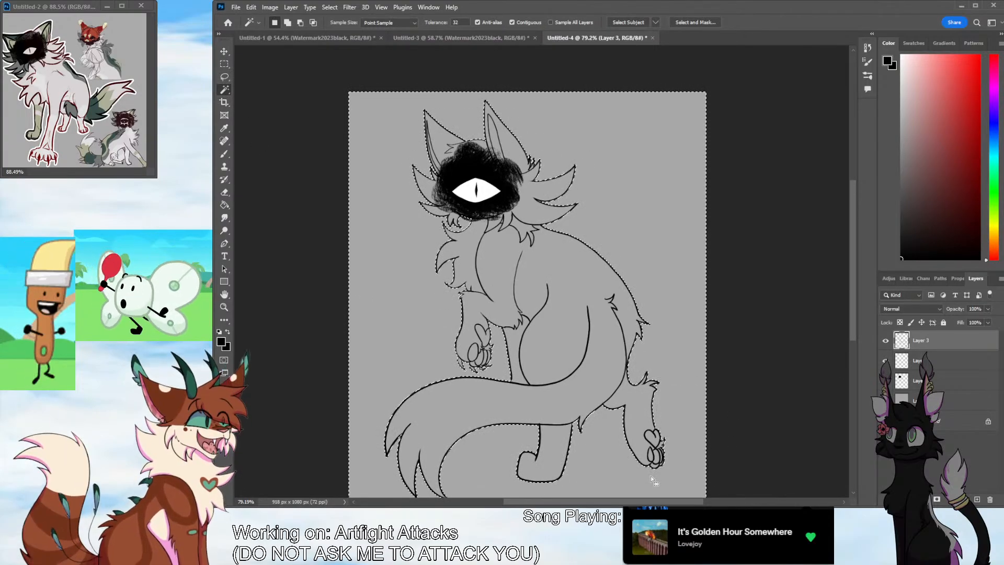
pyautogui.hotkey('ctrl', 'shift', 'i')
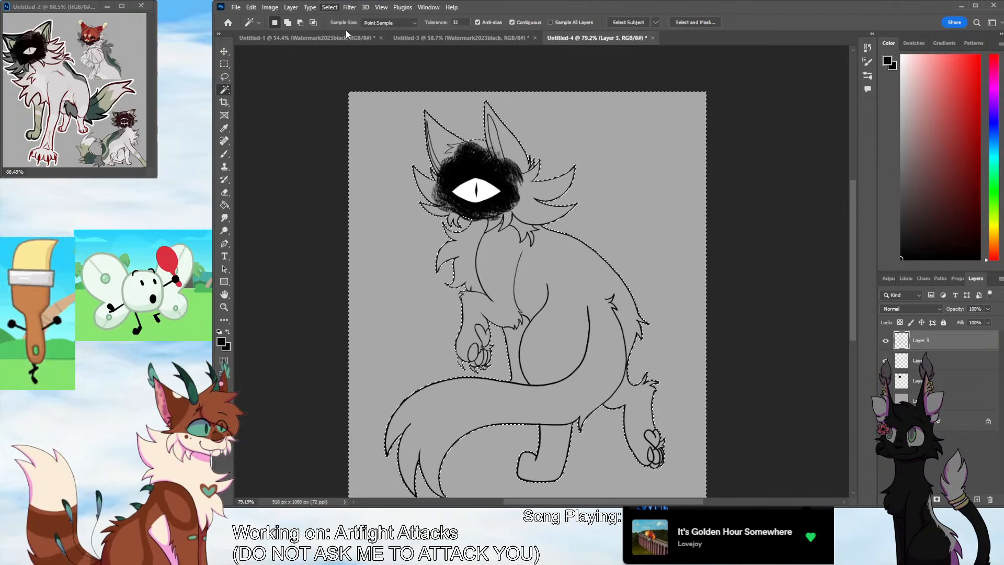
# Add a new layer directly above Layer 1, beneath the face and line-art layers
pyautogui.click(955, 368)
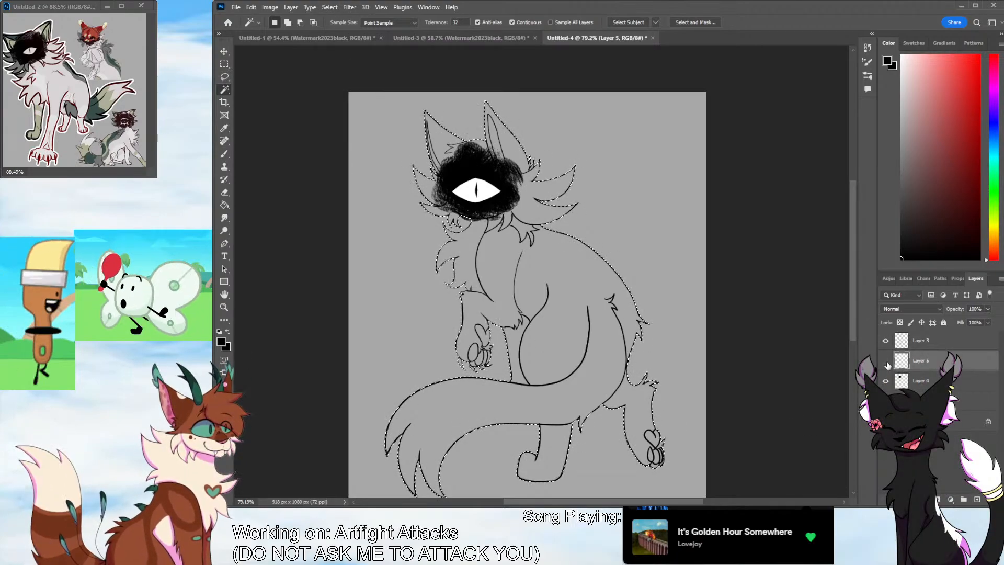
pyautogui.click(886, 361)
pyautogui.click(886, 362)
pyautogui.click(886, 381)
pyautogui.click(886, 381)
pyautogui.click(950, 402)
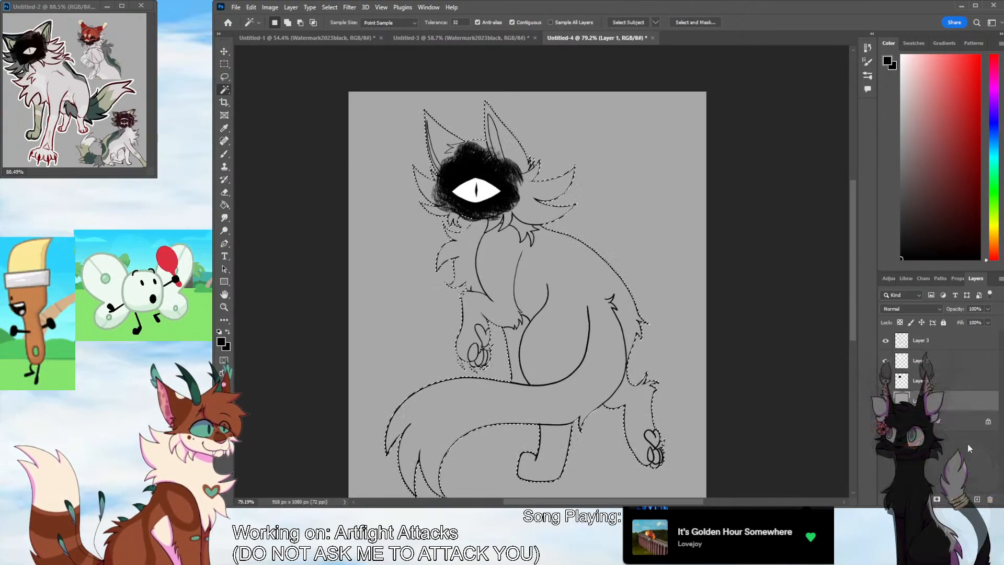
pyautogui.click(977, 499)
# Sample the pale grey body colour from the reference and fill the selected character silhouette with it
pyautogui.click(226, 128)
pyautogui.click(59, 81)
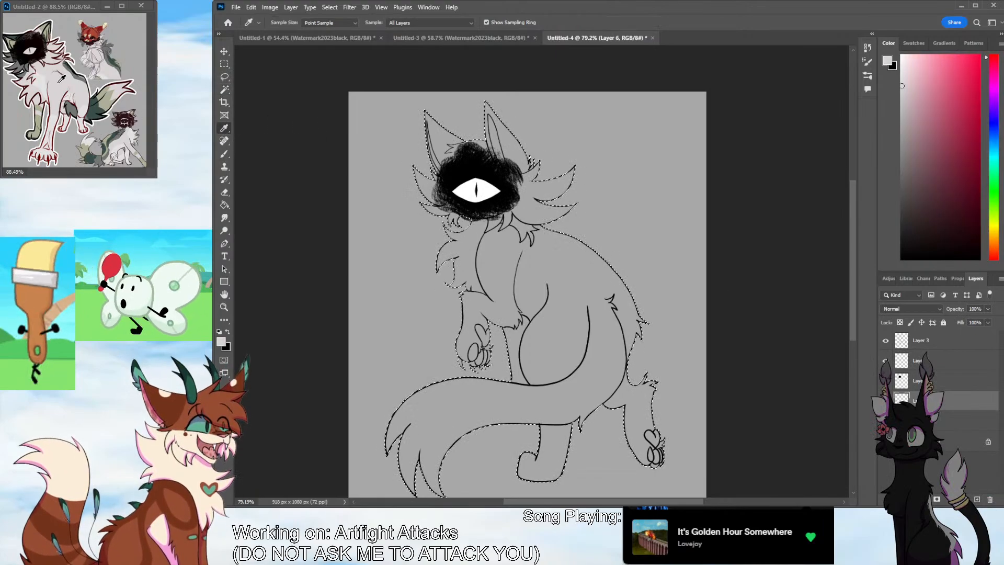
pyautogui.click(224, 206)
pyautogui.click(569, 368)
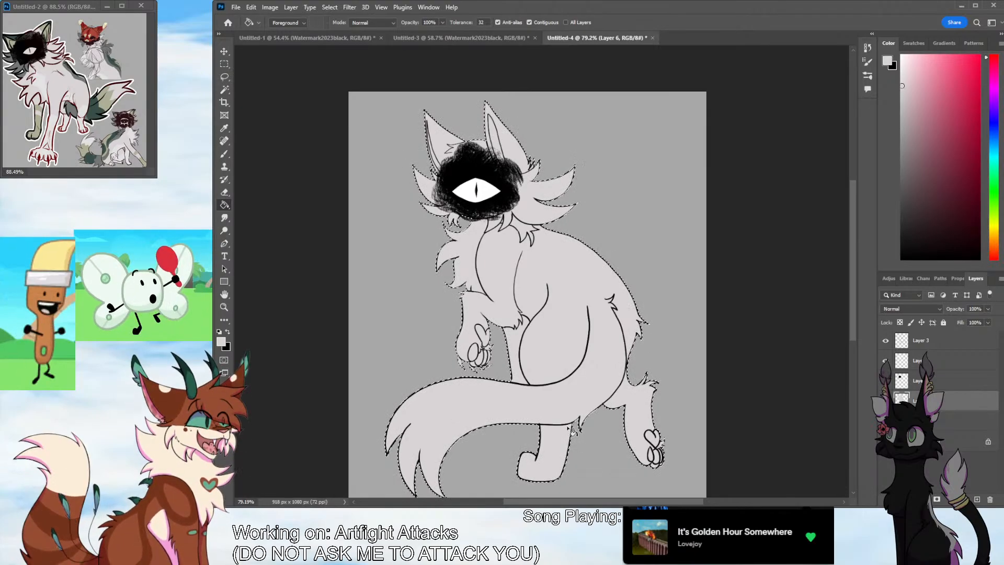
# Sample the mid grey marking colour from the reference and paint the small fur tuft beneath the face with a smaller brush
pyautogui.press('z')
pyautogui.click(544, 223)
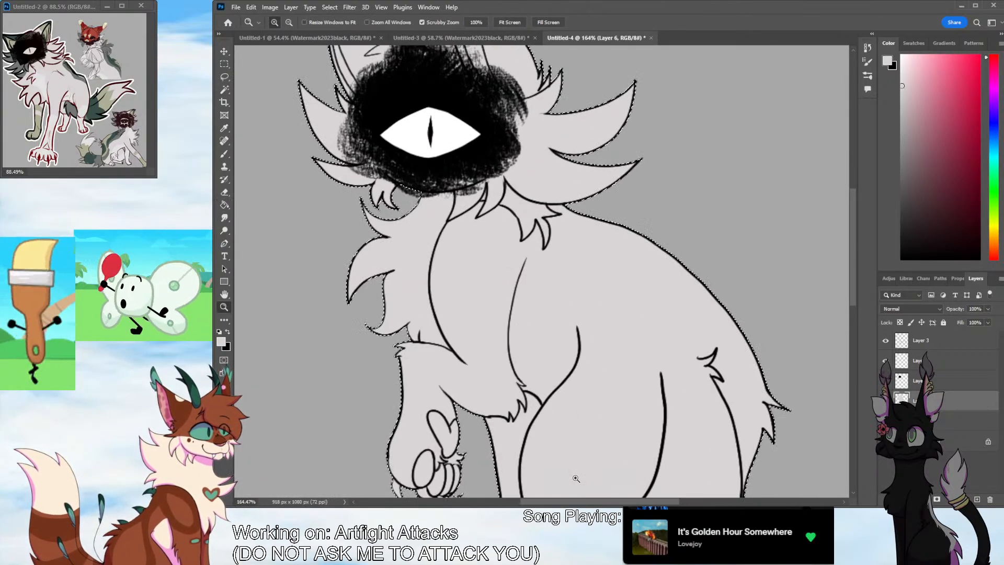
pyautogui.moveTo(579, 501); pyautogui.dragTo(557, 502)
pyautogui.moveTo(855, 296); pyautogui.dragTo(854, 251)
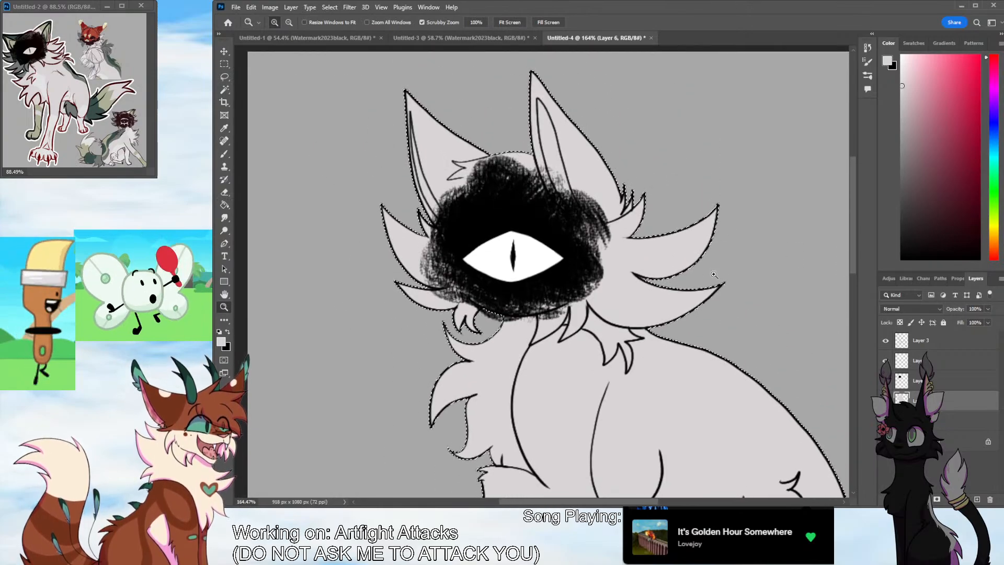
pyautogui.click(606, 309)
pyautogui.press('i')
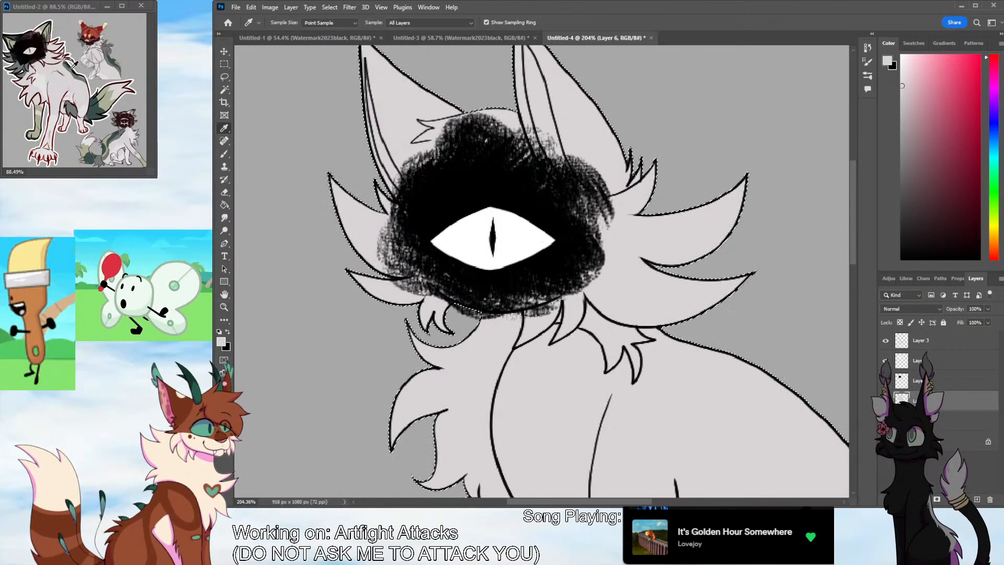
pyautogui.click(75, 107)
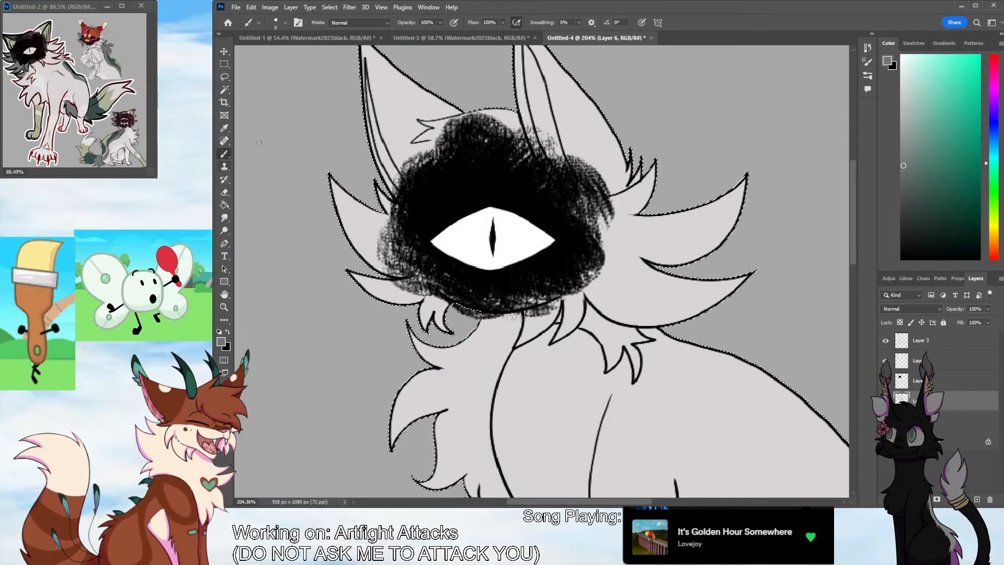
pyautogui.press('b')
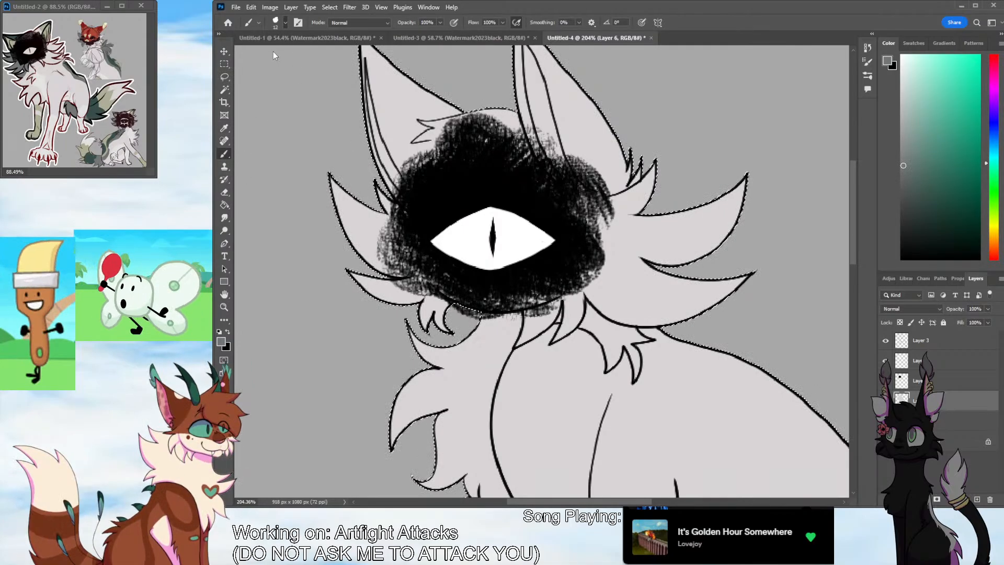
pyautogui.press('[')
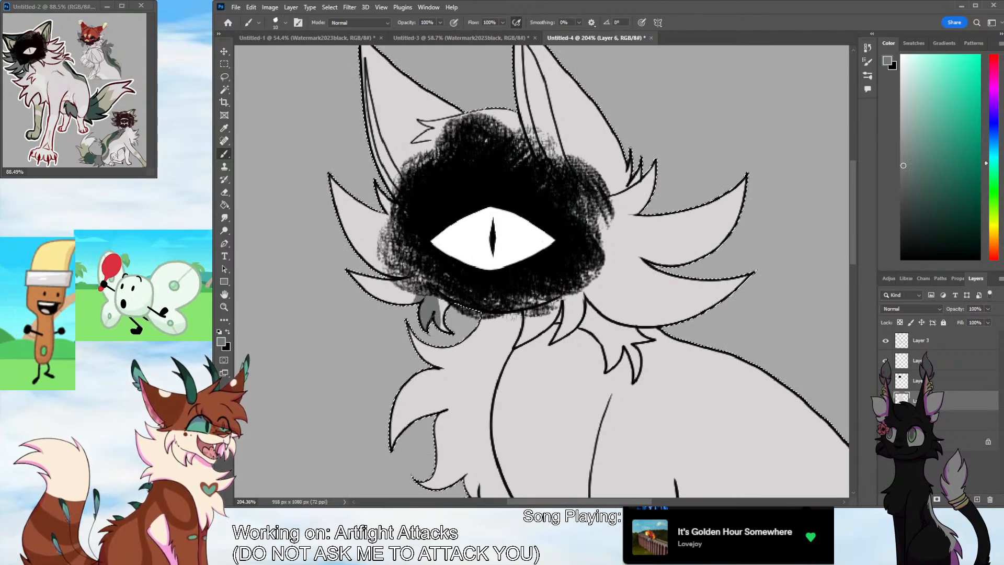
# Hide Layer 5 and Layer 4 and paint a rounded grey patch over the left cheek fur and that side of the face
pyautogui.click(884, 361)
pyautogui.click(886, 381)
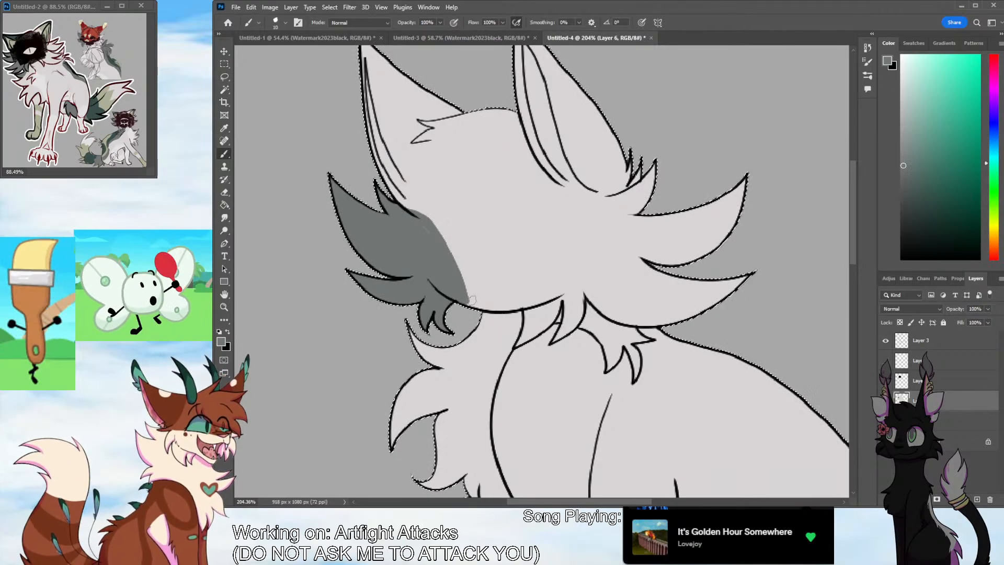
pyautogui.moveTo(458, 254); pyautogui.dragTo(446, 247)
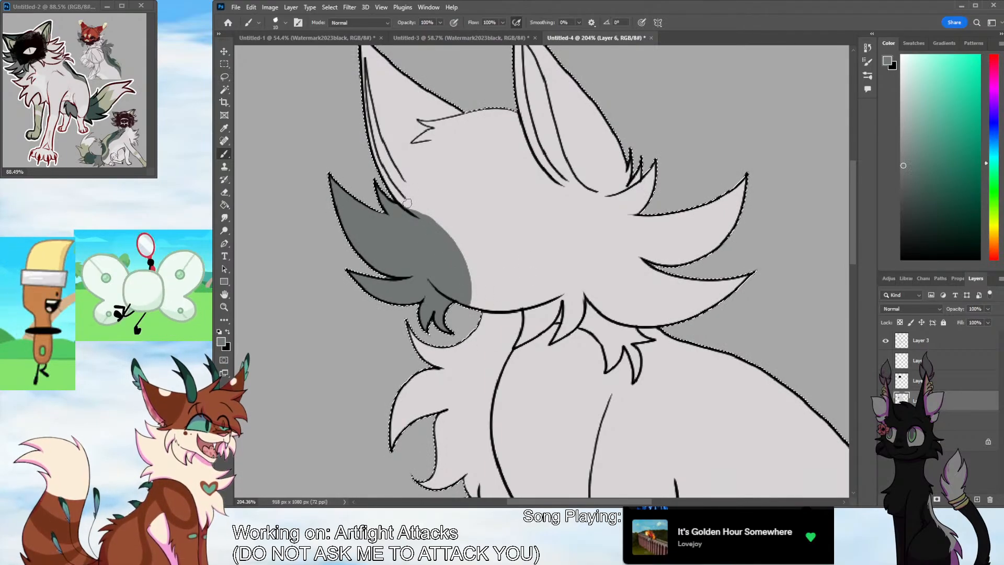
pyautogui.moveTo(402, 204)
pyautogui.mouseDown()
pyautogui.moveTo(477, 293)
pyautogui.moveTo(443, 216)
pyautogui.mouseUp()
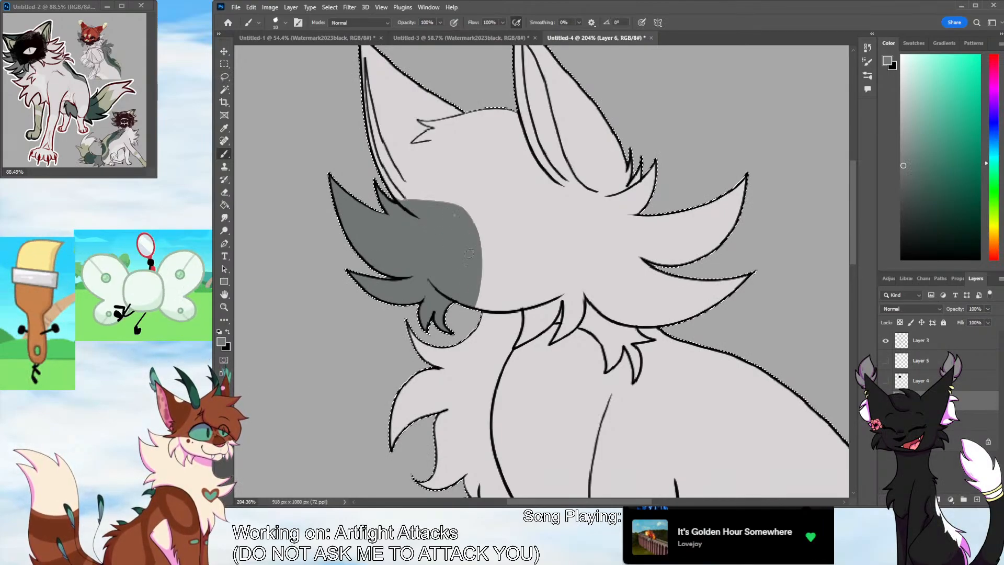
# Sample the dark green from the reference, paint the ear above the grey cheek patch with it, and resample the pale body grey
pyautogui.scroll(4, 826, 272)
pyautogui.press('i')
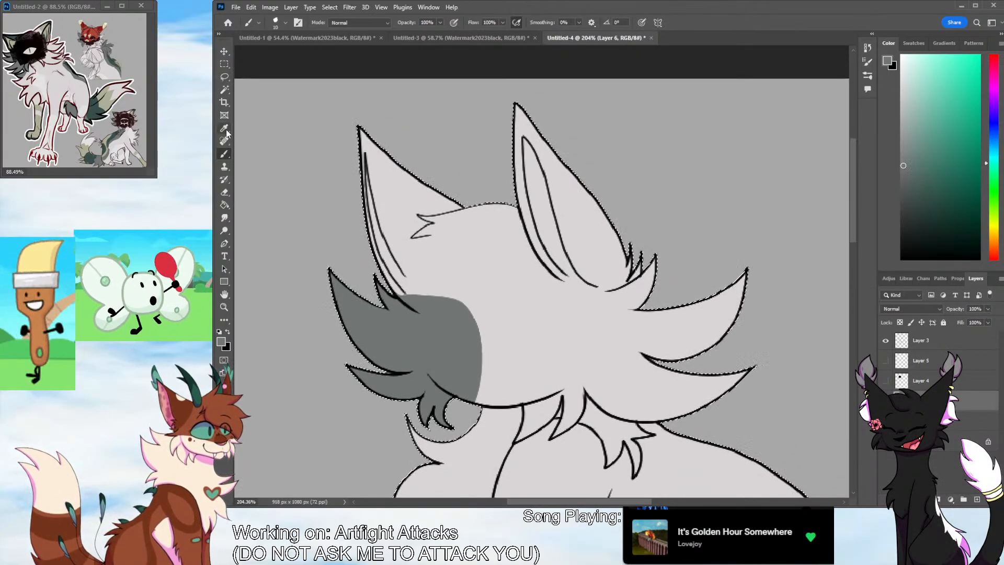
pyautogui.click(99, 113)
pyautogui.press('b')
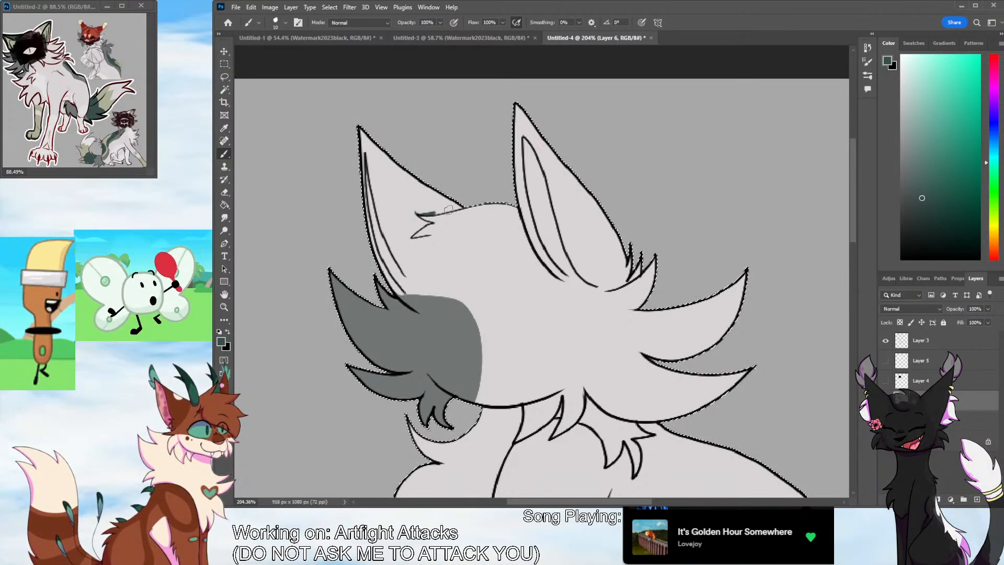
pyautogui.moveTo(419, 213)
pyautogui.mouseDown()
pyautogui.moveTo(462, 205)
pyautogui.moveTo(399, 213)
pyautogui.moveTo(429, 222)
pyautogui.moveTo(415, 212)
pyautogui.moveTo(423, 222)
pyautogui.moveTo(409, 241)
pyautogui.moveTo(428, 241)
pyautogui.moveTo(401, 291)
pyautogui.mouseUp()
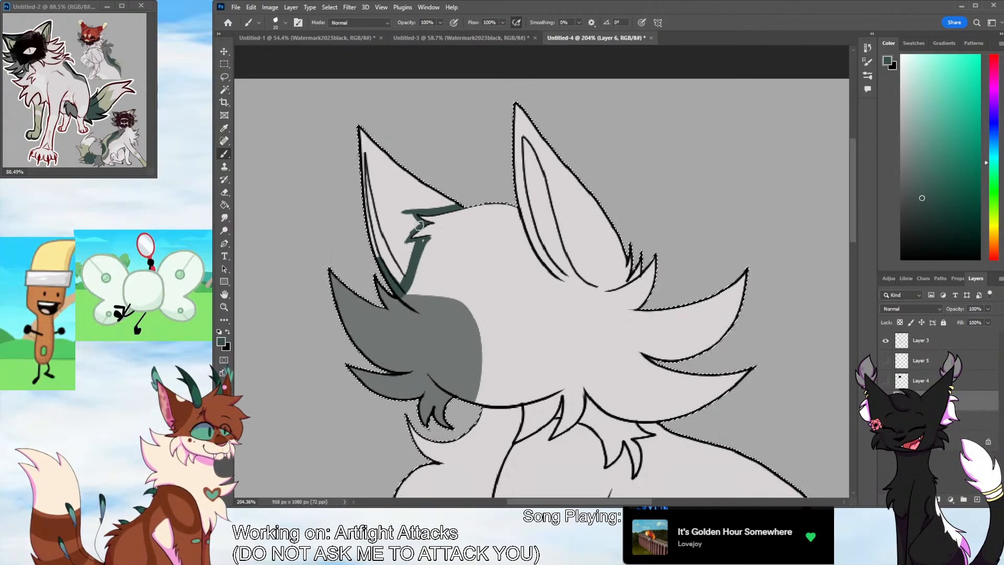
pyautogui.moveTo(448, 202)
pyautogui.mouseDown()
pyautogui.moveTo(418, 204)
pyautogui.moveTo(440, 192)
pyautogui.moveTo(425, 194)
pyautogui.moveTo(409, 220)
pyautogui.moveTo(401, 244)
pyautogui.moveTo(406, 234)
pyautogui.moveTo(413, 246)
pyautogui.moveTo(426, 243)
pyautogui.moveTo(411, 262)
pyautogui.moveTo(374, 212)
pyautogui.moveTo(376, 228)
pyautogui.moveTo(388, 235)
pyautogui.moveTo(399, 222)
pyautogui.moveTo(395, 175)
pyautogui.moveTo(420, 185)
pyautogui.moveTo(390, 225)
pyautogui.mouseUp()
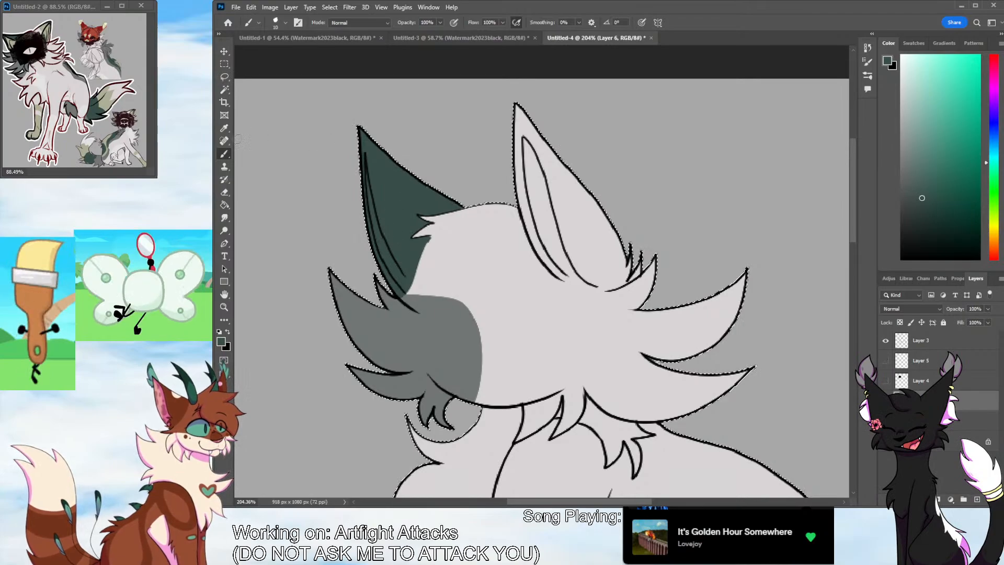
pyautogui.click(224, 128)
pyautogui.click(440, 265)
pyautogui.click(224, 153)
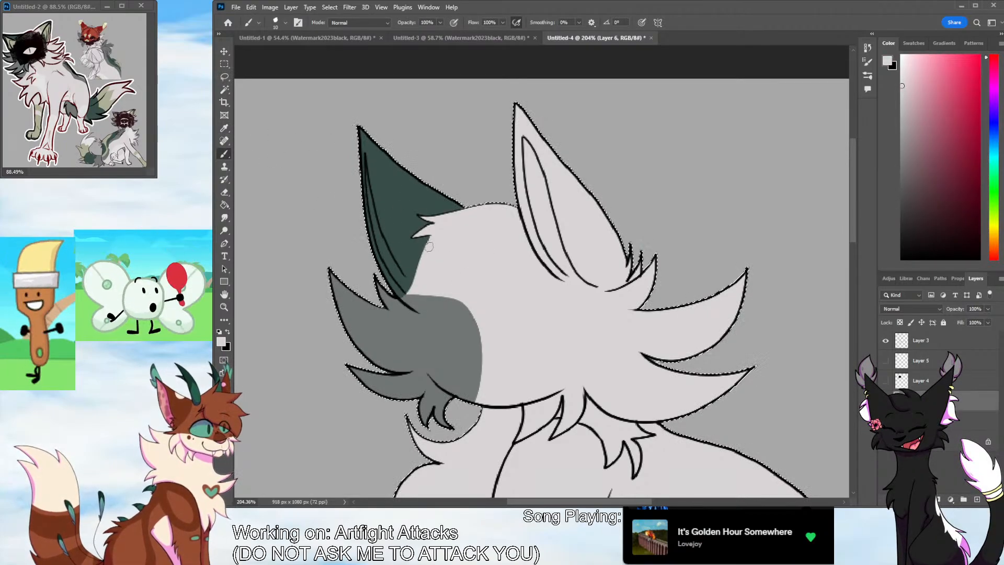
# Sample the olive beige from the reference and paint the dark green ear's inner strip plus the other ear's tip and inner shape
pyautogui.click(225, 128)
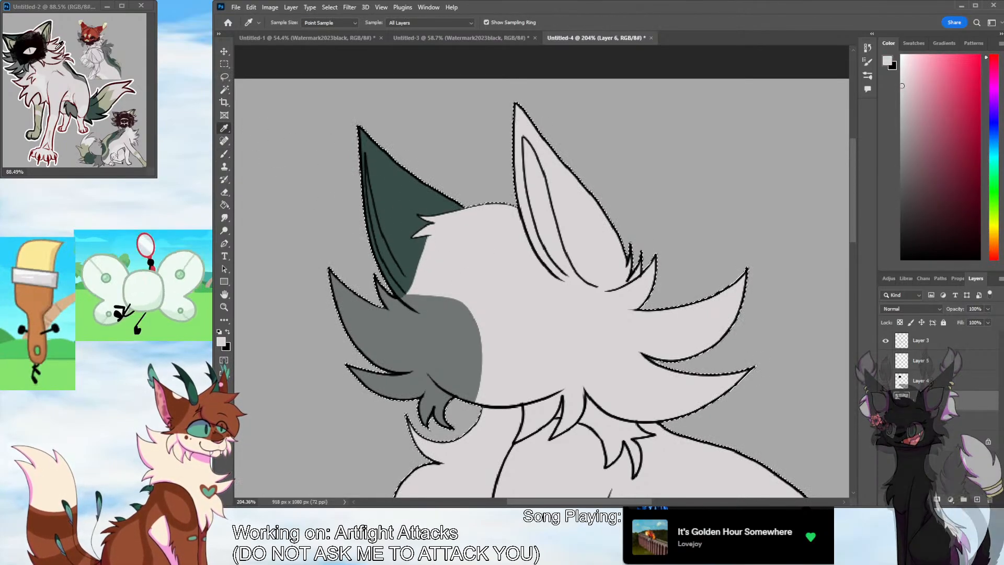
pyautogui.click(45, 35)
pyautogui.click(224, 153)
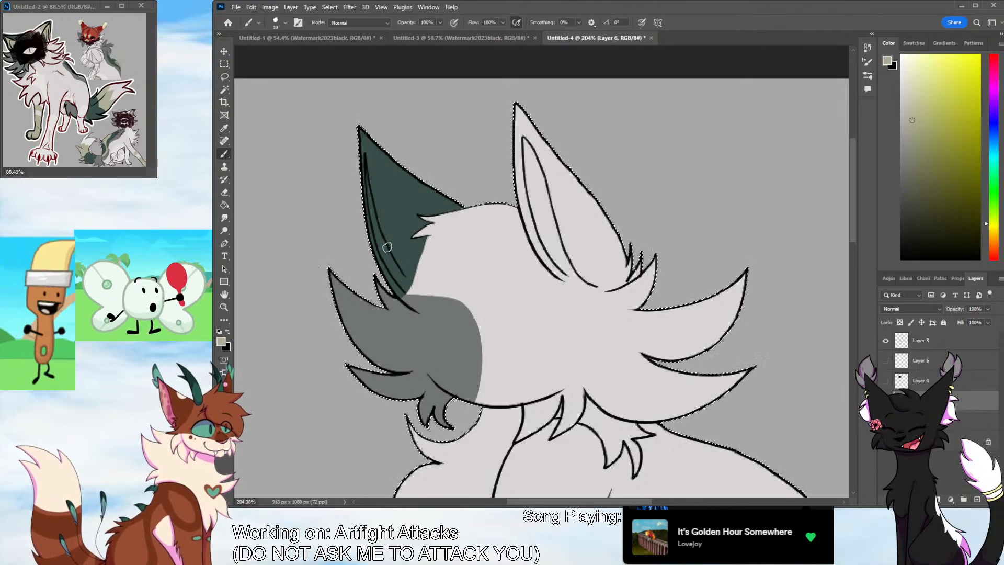
pyautogui.moveTo(377, 242)
pyautogui.mouseDown()
pyautogui.moveTo(365, 172)
pyautogui.moveTo(388, 263)
pyautogui.moveTo(383, 246)
pyautogui.moveTo(405, 279)
pyautogui.moveTo(397, 269)
pyautogui.mouseUp()
pyautogui.hotkey('ctrl', 'z')
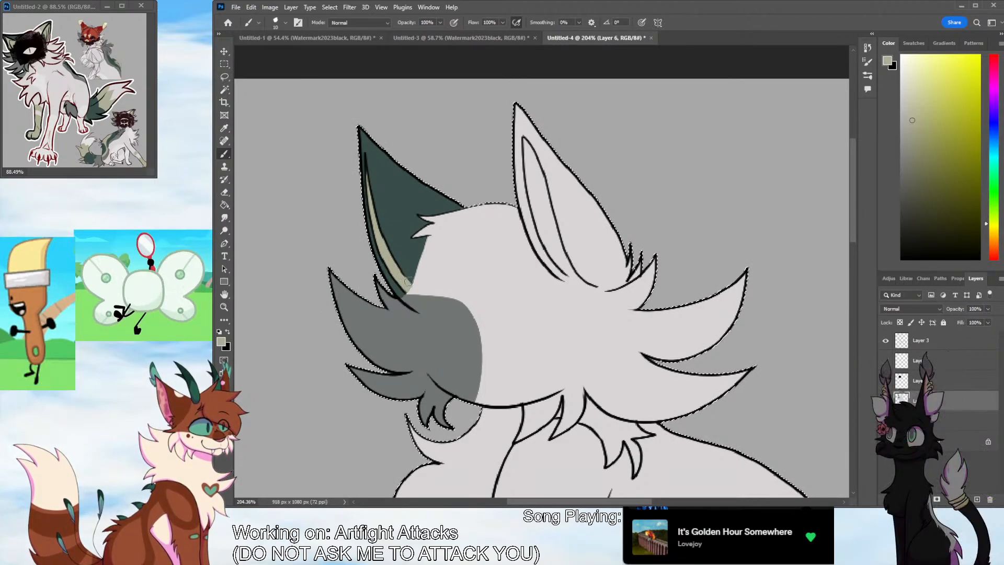
pyautogui.moveTo(516, 178); pyautogui.dragTo(570, 170)
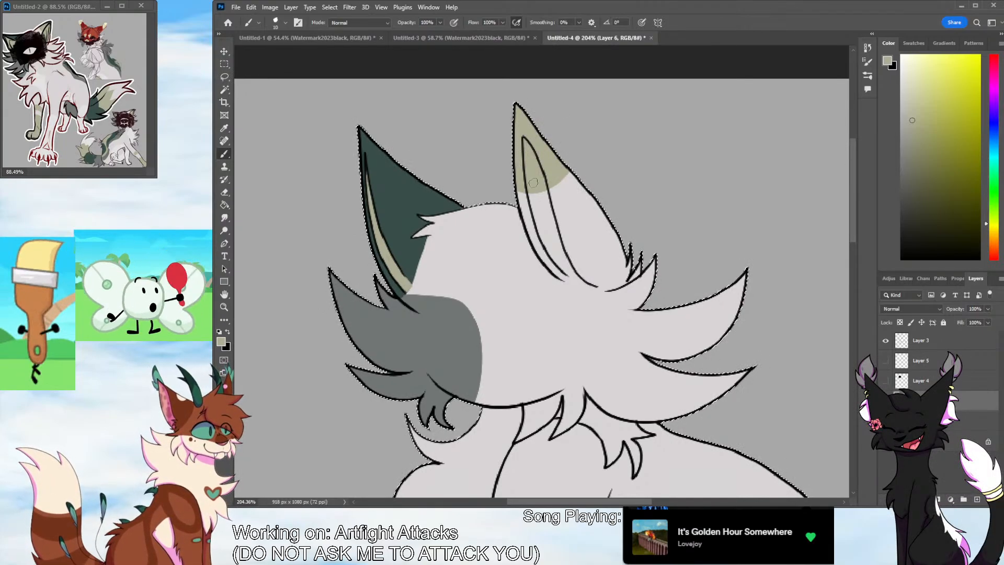
pyautogui.moveTo(530, 189); pyautogui.dragTo(567, 275)
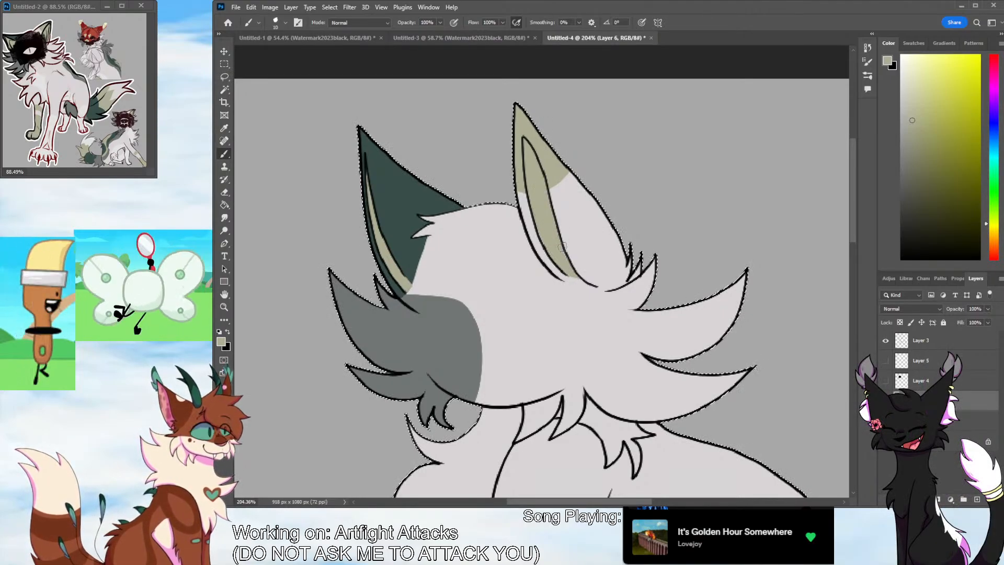
# Sample the off-white from the reference and paint the chest fur tufts with it, undoing the stroke that misses
pyautogui.moveTo(851, 213)
pyautogui.mouseDown()
pyautogui.moveTo(839, 270)
pyautogui.moveTo(851, 272)
pyautogui.mouseUp()
pyautogui.click(224, 128)
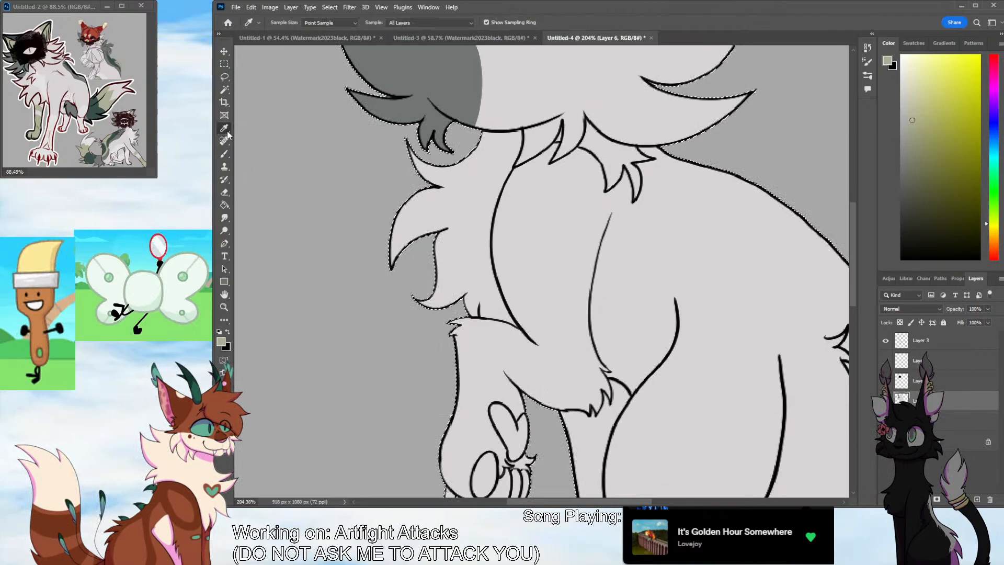
pyautogui.click(45, 77)
pyautogui.press('b')
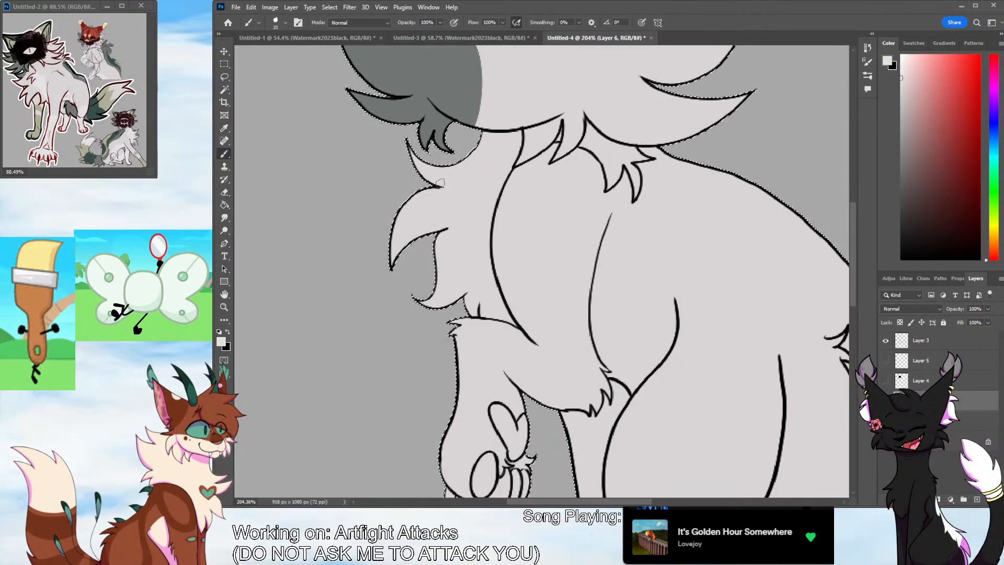
pyautogui.moveTo(442, 184)
pyautogui.mouseDown()
pyautogui.moveTo(488, 158)
pyautogui.moveTo(483, 208)
pyautogui.moveTo(471, 165)
pyautogui.moveTo(488, 216)
pyautogui.moveTo(436, 268)
pyautogui.mouseUp()
pyautogui.hotkey('ctrl', 'z')
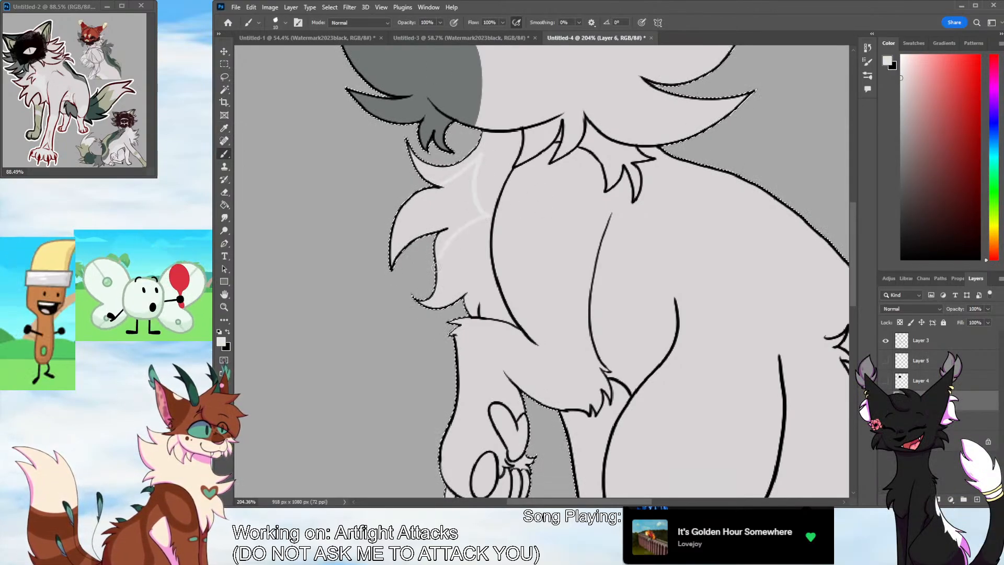
pyautogui.moveTo(441, 188); pyautogui.dragTo(392, 250)
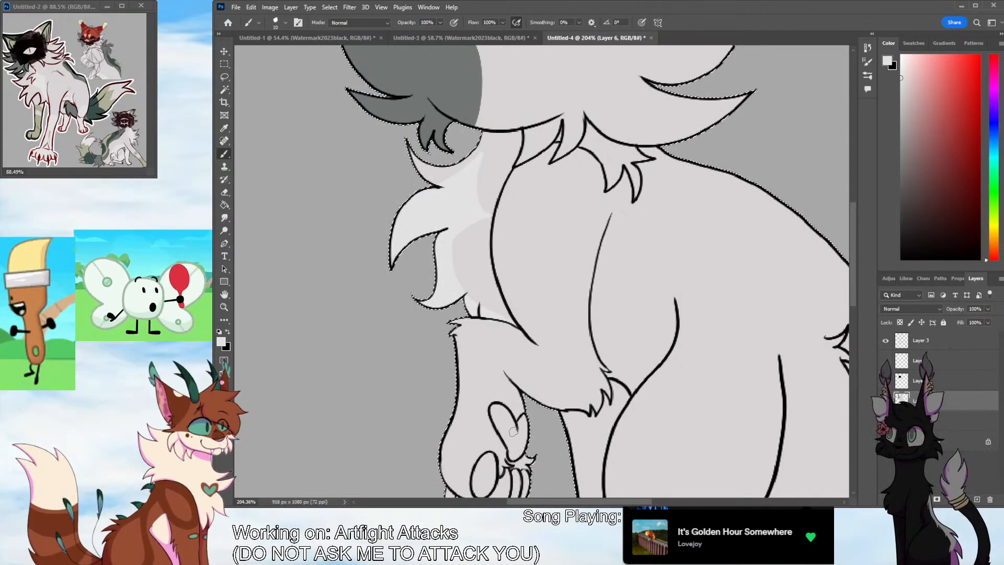
# Resample the pale body grey and refine the inner edge of the off-white chest marking
pyautogui.scroll(2, 855, 303)
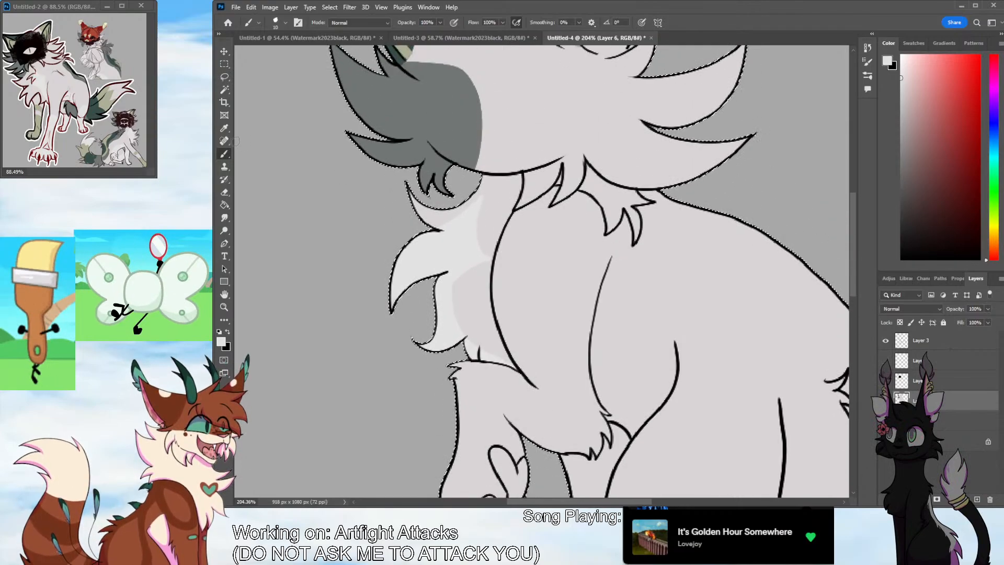
pyautogui.press('i')
pyautogui.press('b')
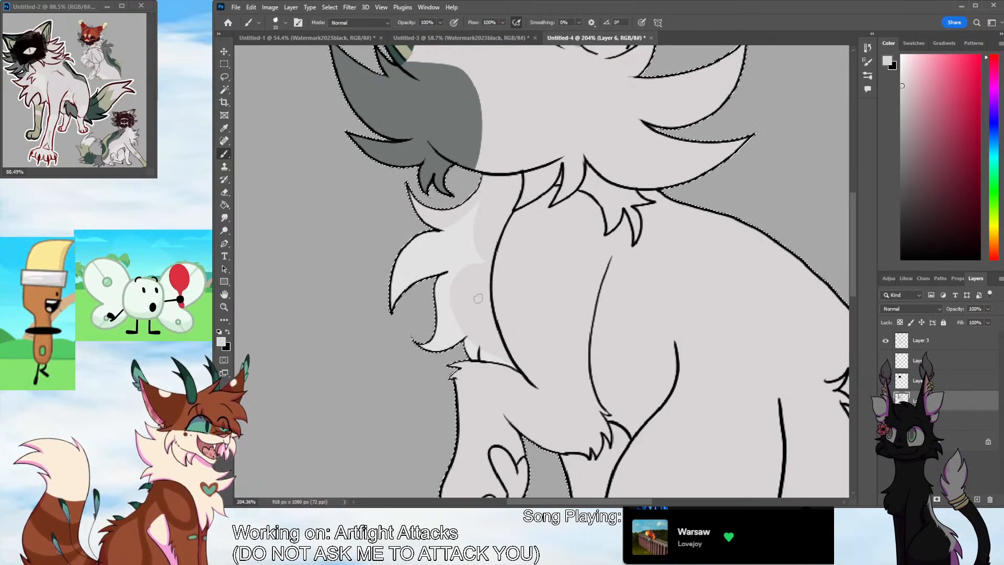
# Sample the off-white from the chest fur and paint the raised front leg and paw, ending in a curved edge near the elbow
pyautogui.press('i')
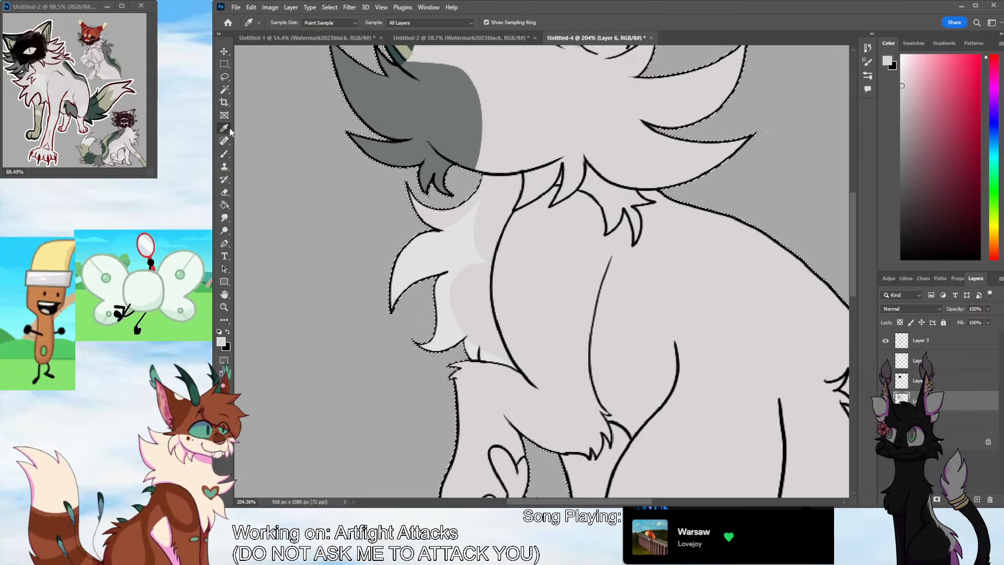
pyautogui.click(435, 259)
pyautogui.click(224, 154)
pyautogui.moveTo(853, 231); pyautogui.dragTo(846, 266)
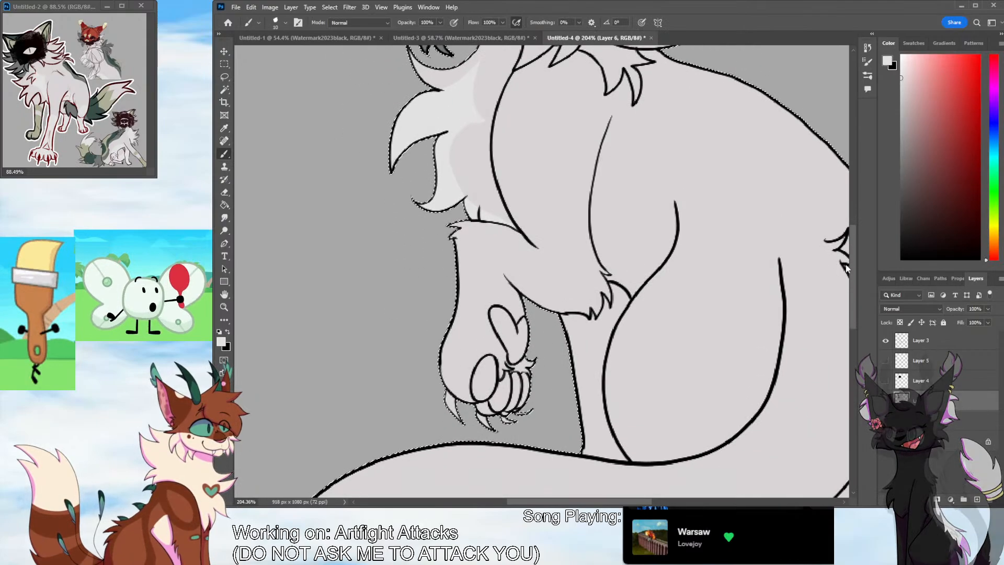
pyautogui.moveTo(455, 348); pyautogui.dragTo(445, 370)
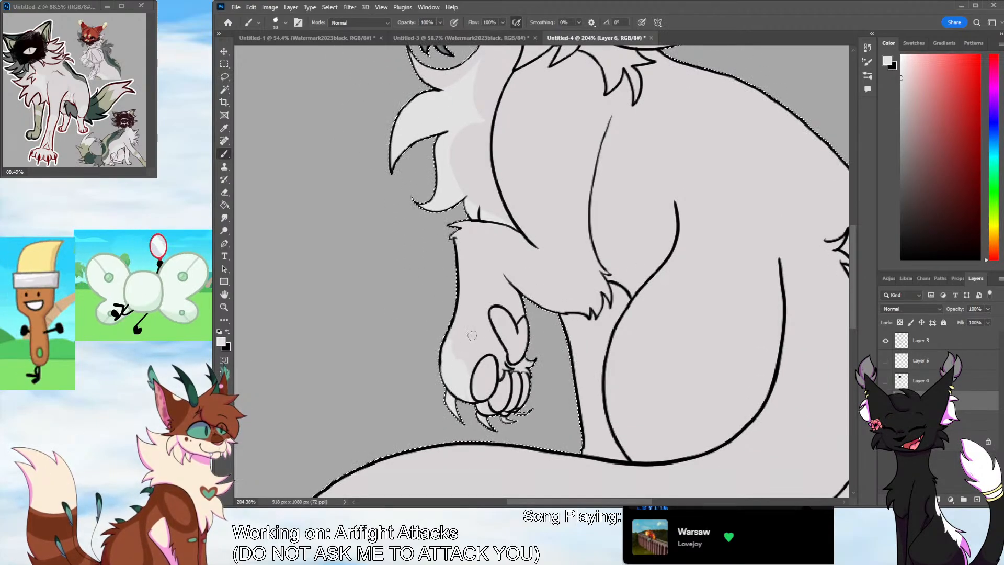
pyautogui.moveTo(541, 253); pyautogui.dragTo(531, 305)
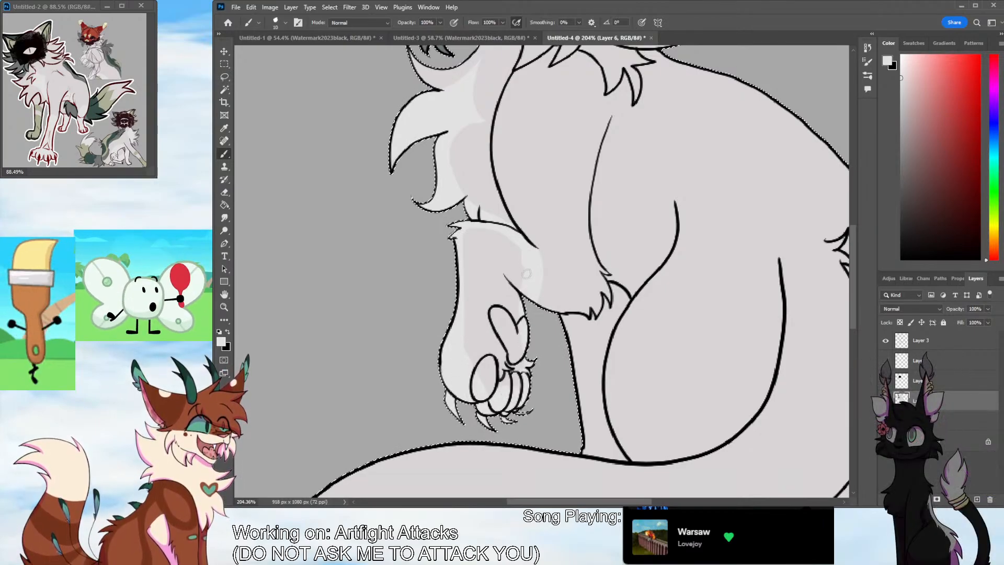
pyautogui.moveTo(488, 228); pyautogui.dragTo(467, 328)
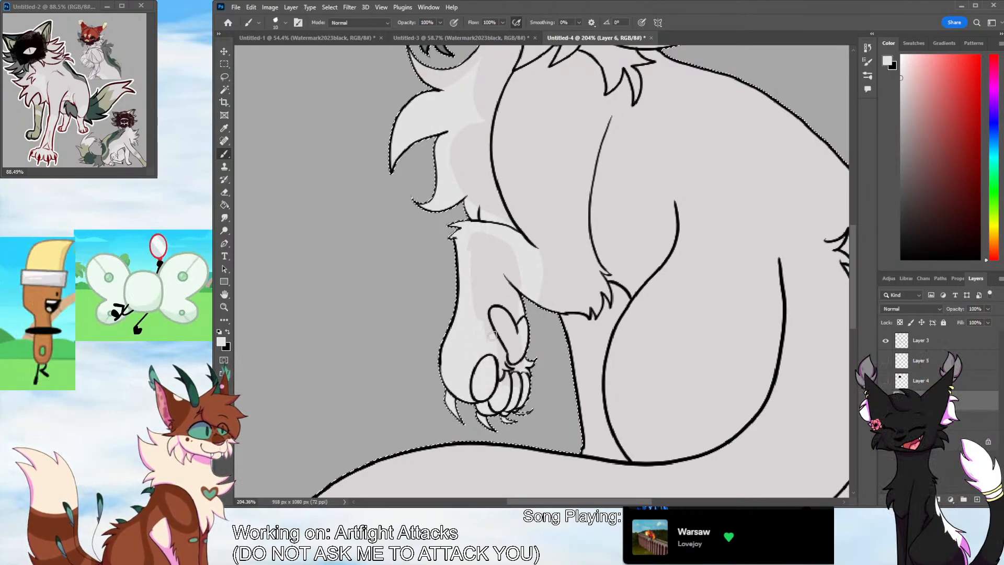
pyautogui.moveTo(517, 370)
pyautogui.mouseDown()
pyautogui.moveTo(513, 246)
pyautogui.moveTo(492, 347)
pyautogui.moveTo(490, 267)
pyautogui.moveTo(544, 303)
pyautogui.mouseUp()
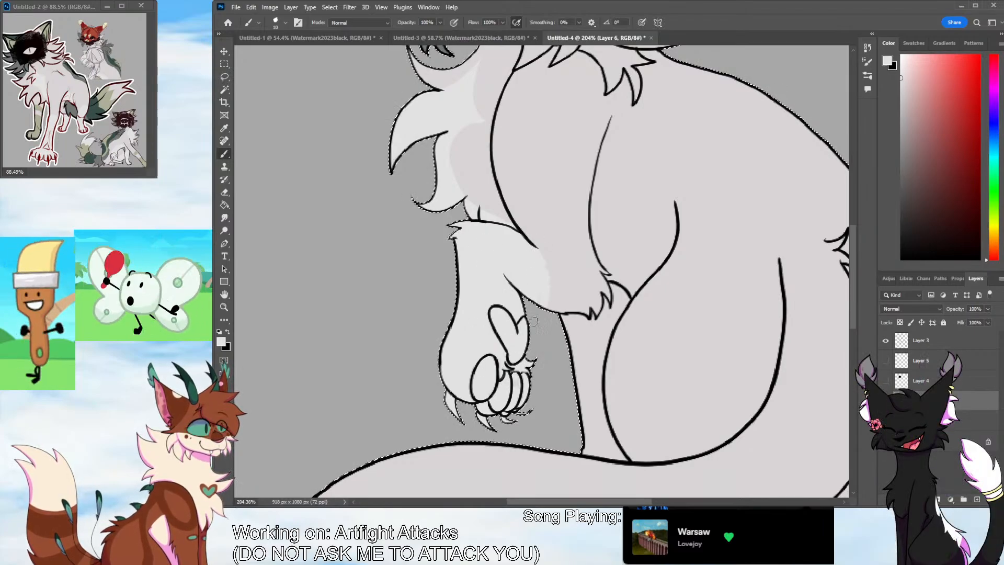
pyautogui.moveTo(535, 255); pyautogui.dragTo(550, 307)
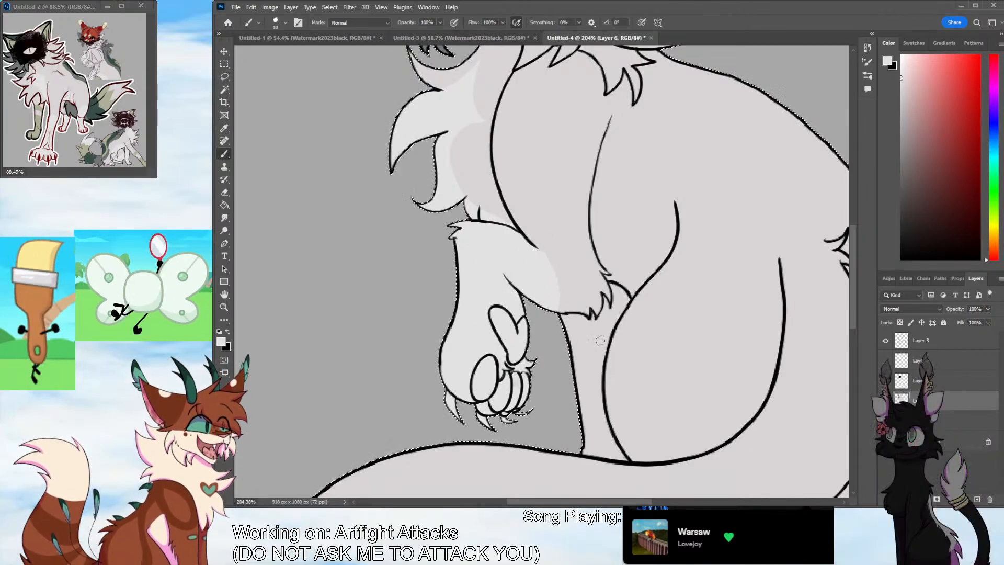
pyautogui.moveTo(853, 271); pyautogui.dragTo(843, 244)
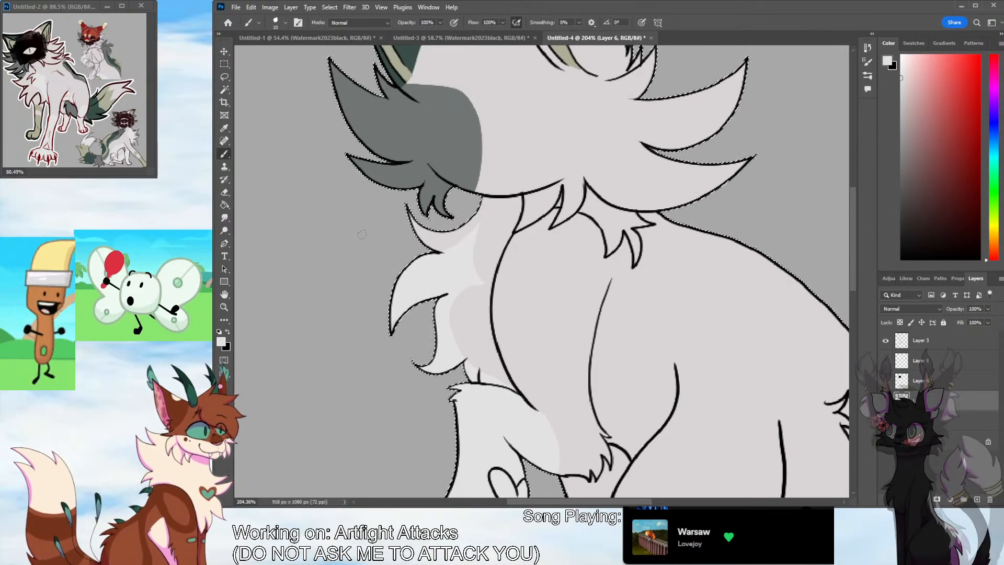
pyautogui.press('i')
pyautogui.click(224, 154)
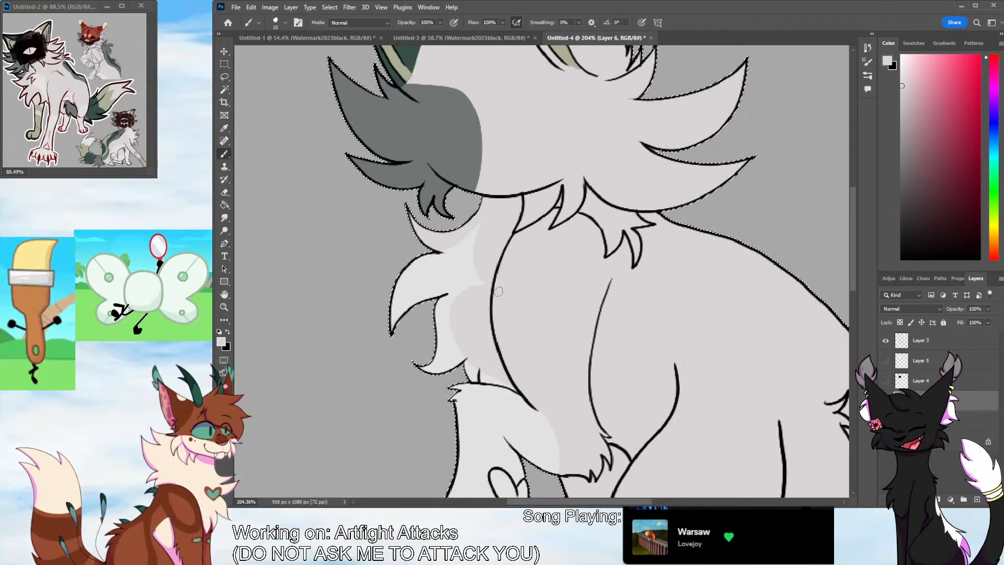
pyautogui.moveTo(851, 278); pyautogui.dragTo(849, 240)
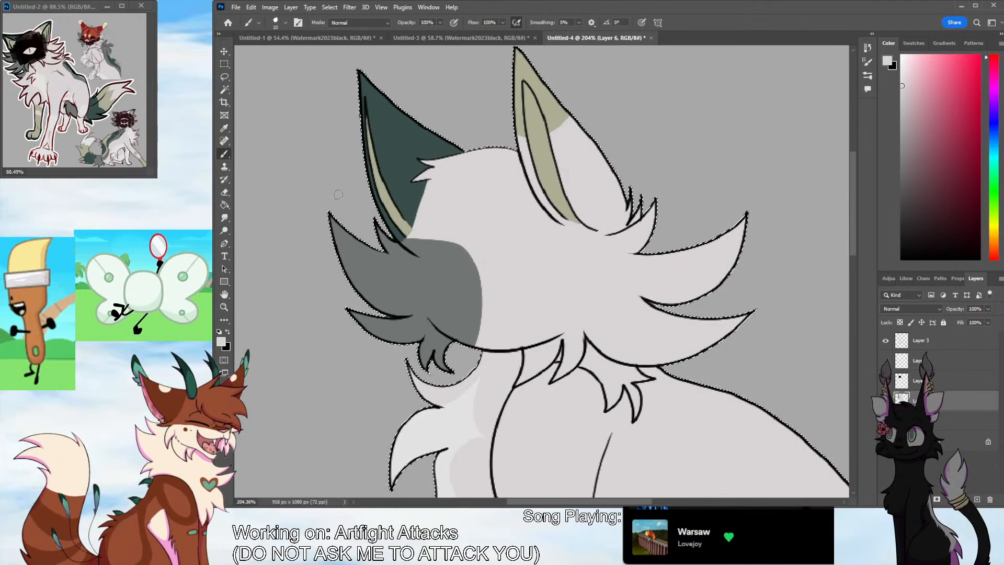
# Sample the olive beige from the reference's front leg and paint the lower part of the far front leg above the tail
pyautogui.press('i')
pyautogui.click(43, 111)
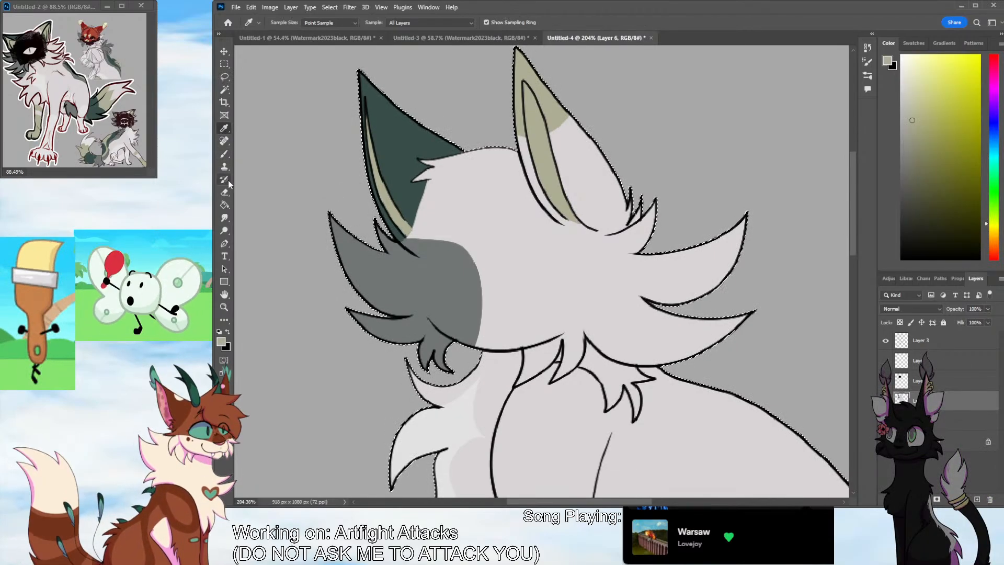
pyautogui.press('b')
pyautogui.scroll(-6, 838, 312)
pyautogui.scroll(-1, 838, 314)
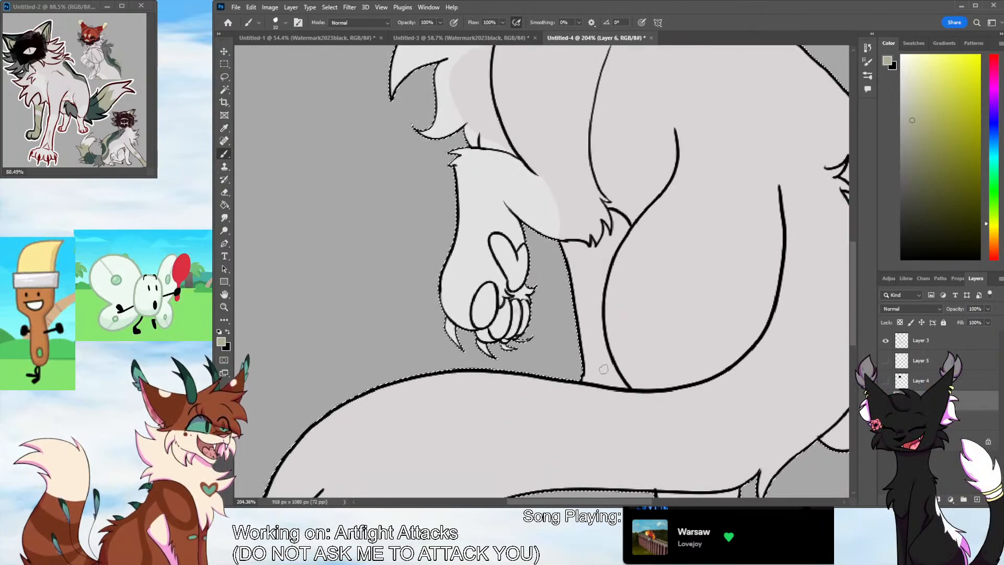
pyautogui.hscroll(2, 838, 314)
pyautogui.moveTo(462, 300)
pyautogui.mouseDown()
pyautogui.moveTo(482, 298)
pyautogui.moveTo(466, 289)
pyautogui.mouseUp()
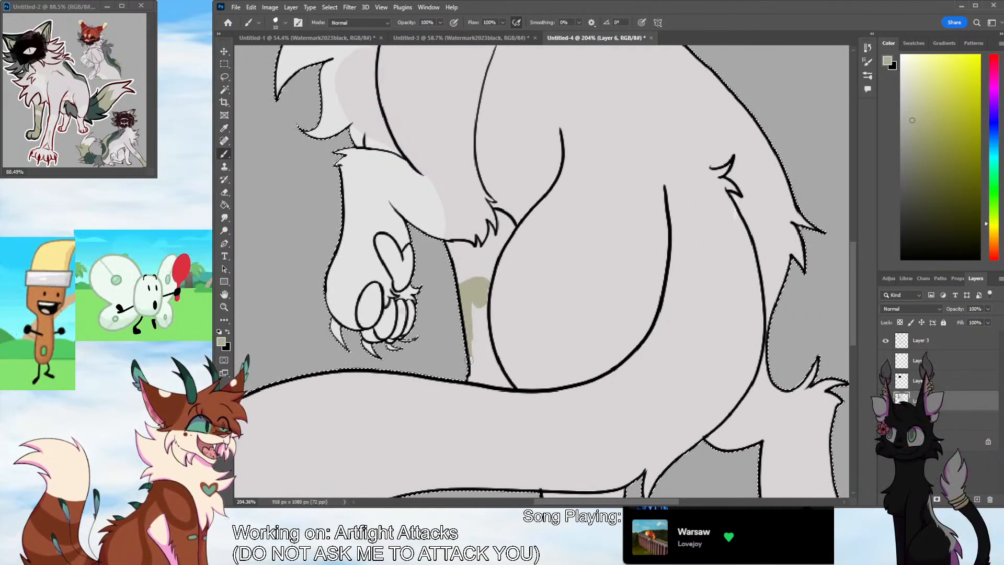
pyautogui.moveTo(469, 360)
pyautogui.mouseDown()
pyautogui.moveTo(476, 378)
pyautogui.moveTo(512, 386)
pyautogui.moveTo(495, 373)
pyautogui.mouseUp()
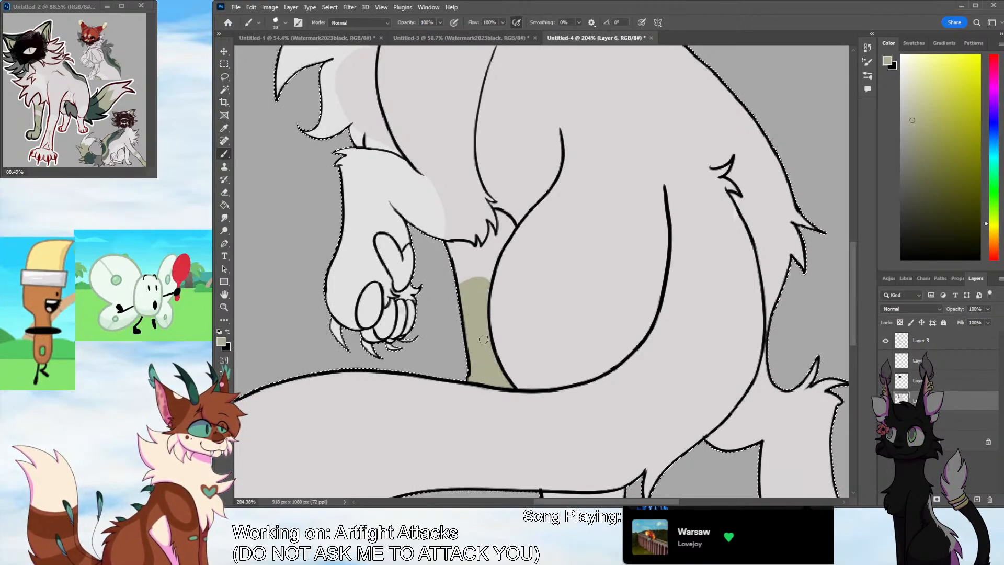
# Add a curved olive band above the painted part of the far front leg, undoing the stray stroke, and resample the pale body grey
pyautogui.moveTo(487, 291)
pyautogui.mouseDown()
pyautogui.moveTo(470, 280)
pyautogui.moveTo(487, 285)
pyautogui.moveTo(495, 266)
pyautogui.moveTo(453, 279)
pyautogui.moveTo(491, 263)
pyautogui.moveTo(458, 261)
pyautogui.moveTo(496, 258)
pyautogui.mouseUp()
pyautogui.hotkey('ctrl', 'z')
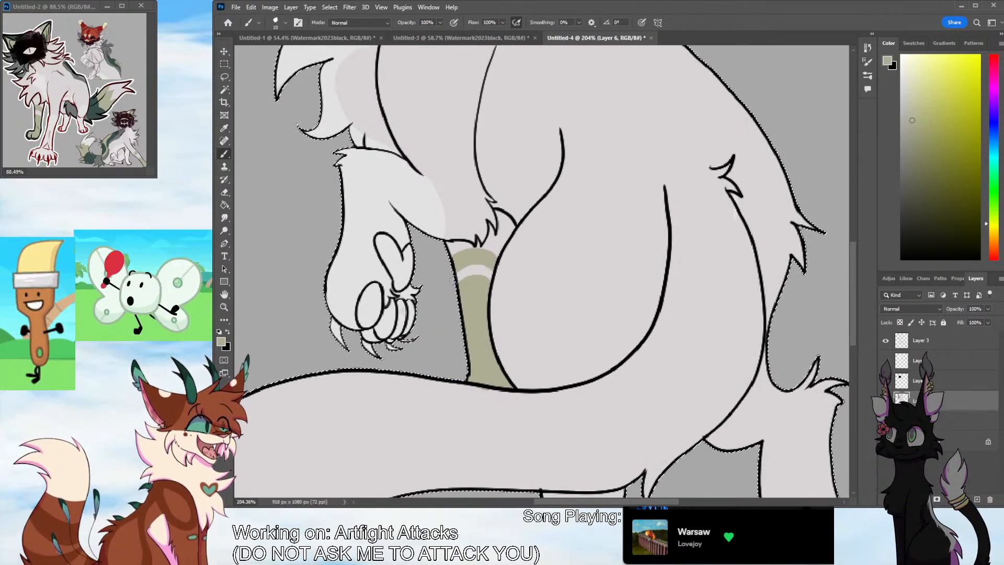
pyautogui.keyDown('alt'); pyautogui.click(267, 154); pyautogui.keyUp('alt')
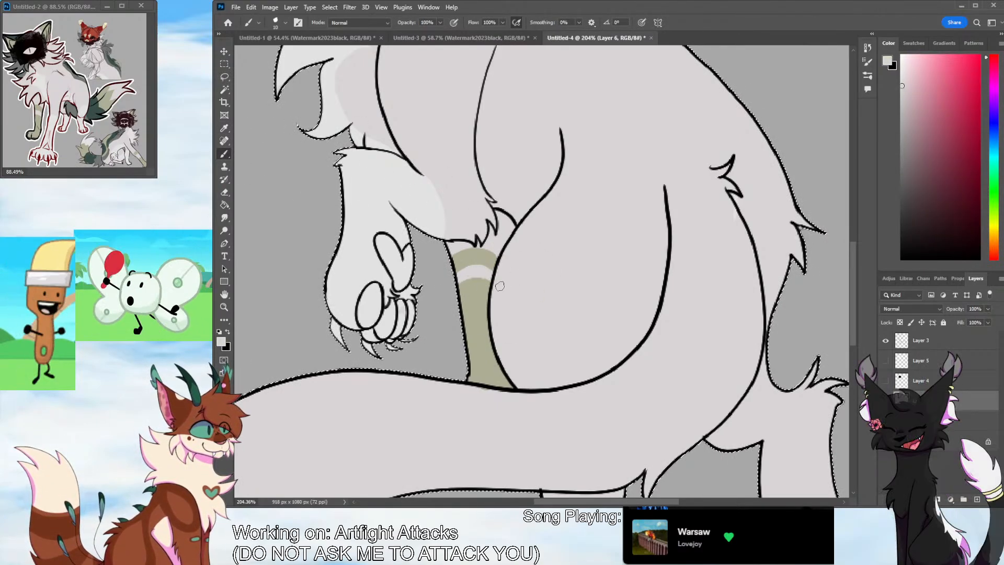
# Sample the mid grey from the reference, outline a wavy patch from the neck across the back to the rump, and fill it
pyautogui.click(224, 307)
pyautogui.scroll(-6, 476, 398)
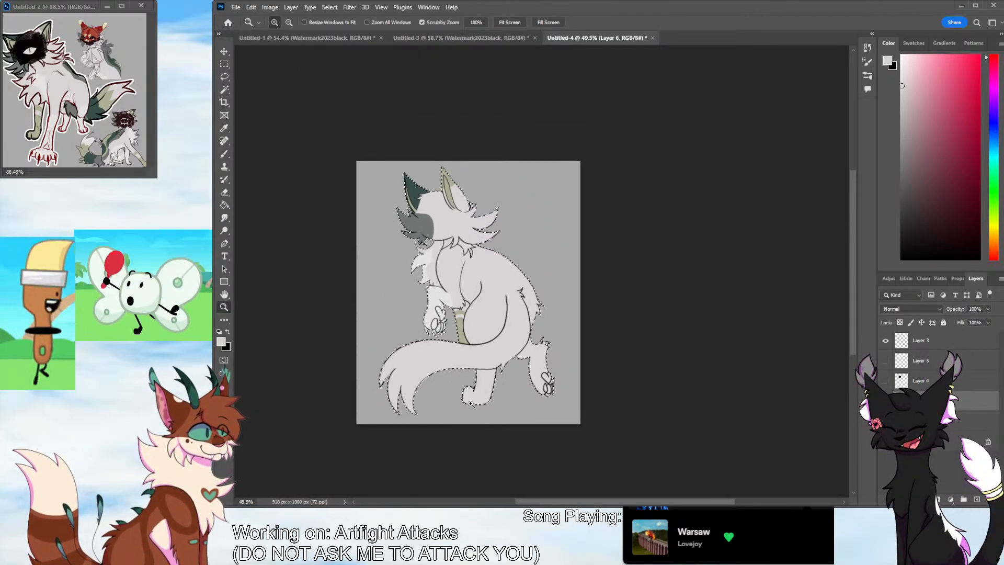
pyautogui.scroll(3, 476, 218)
pyautogui.click(225, 129)
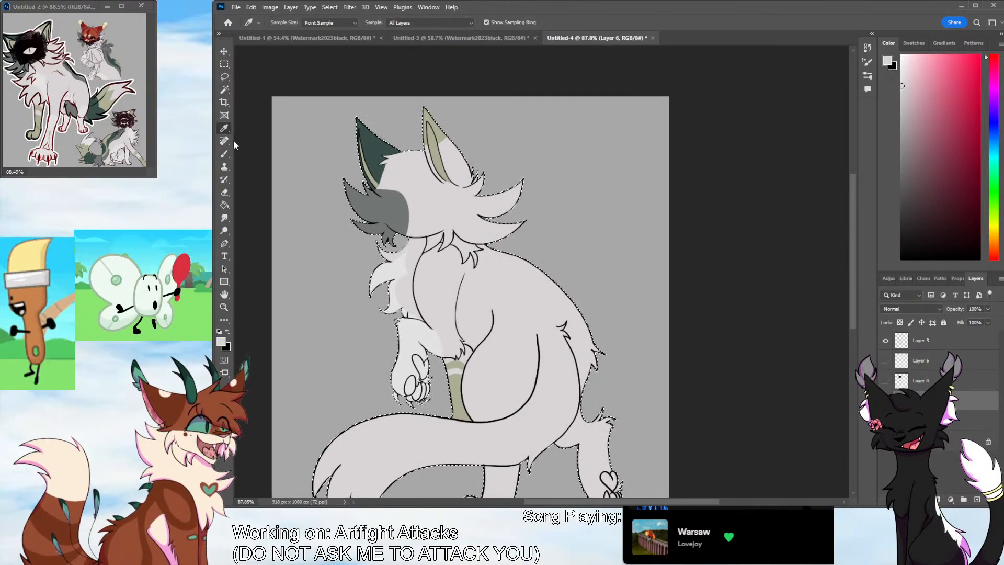
pyautogui.click(120, 134)
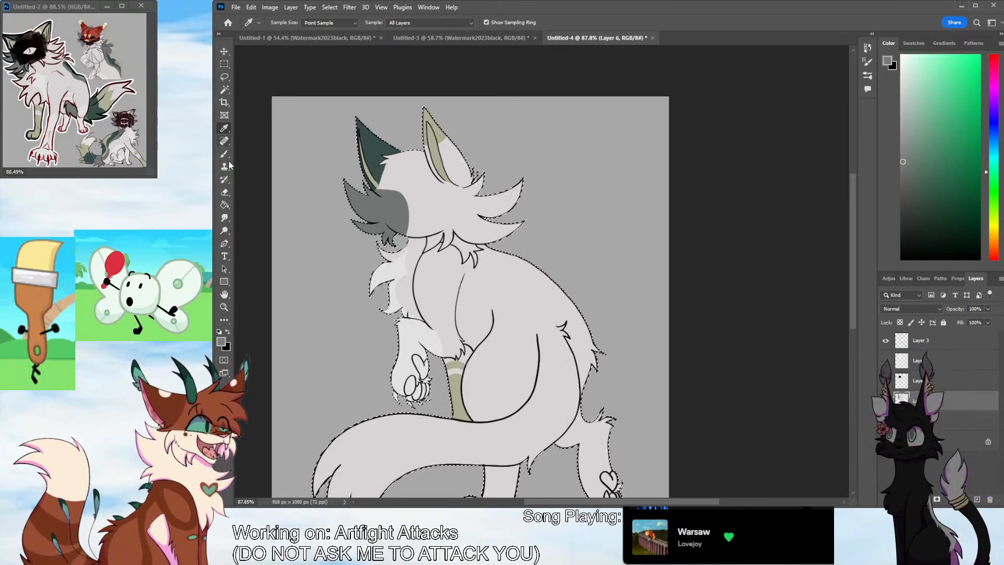
pyautogui.click(224, 153)
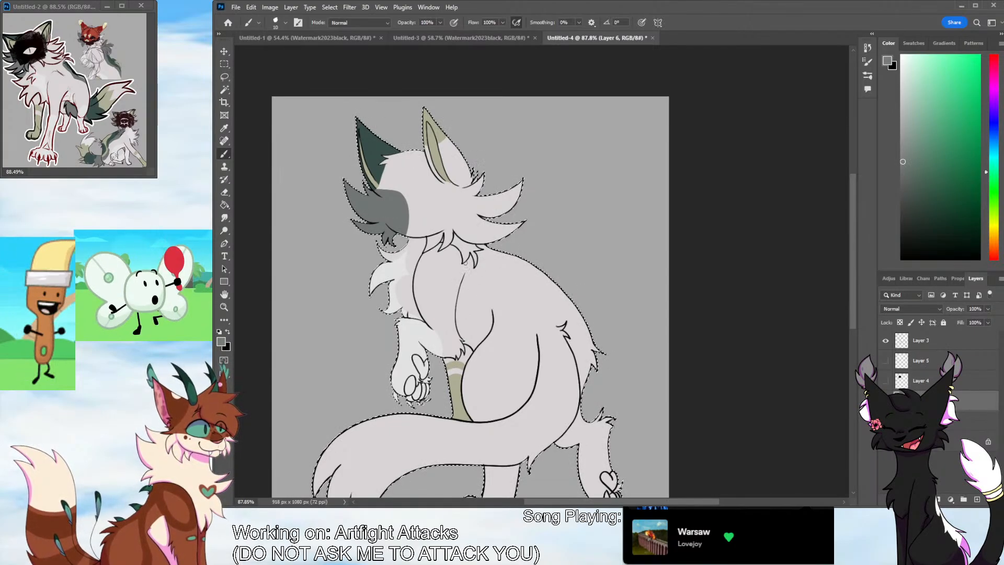
pyautogui.moveTo(473, 292)
pyautogui.mouseDown()
pyautogui.moveTo(500, 307)
pyautogui.moveTo(496, 343)
pyautogui.mouseUp()
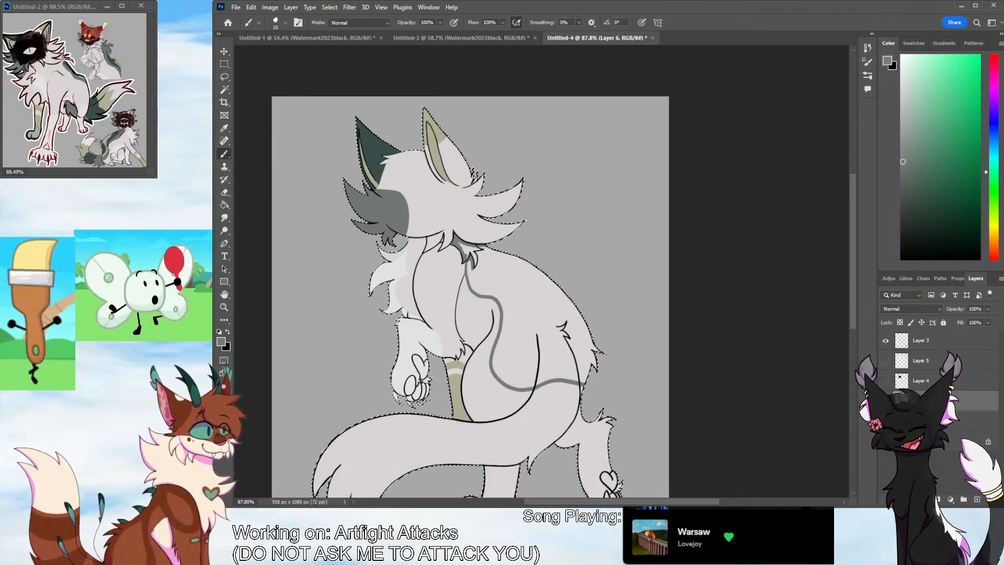
pyautogui.press('g')
pyautogui.click(525, 308)
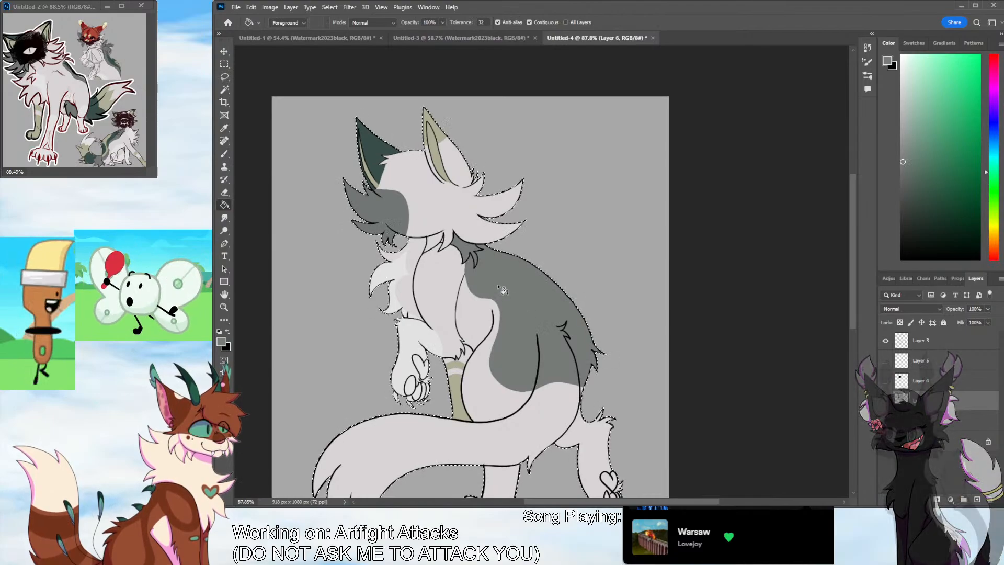
# Outline the tail along the haunch and its base in the same mid grey, redoing the missed stroke, and fill the whole tail
pyautogui.press('b')
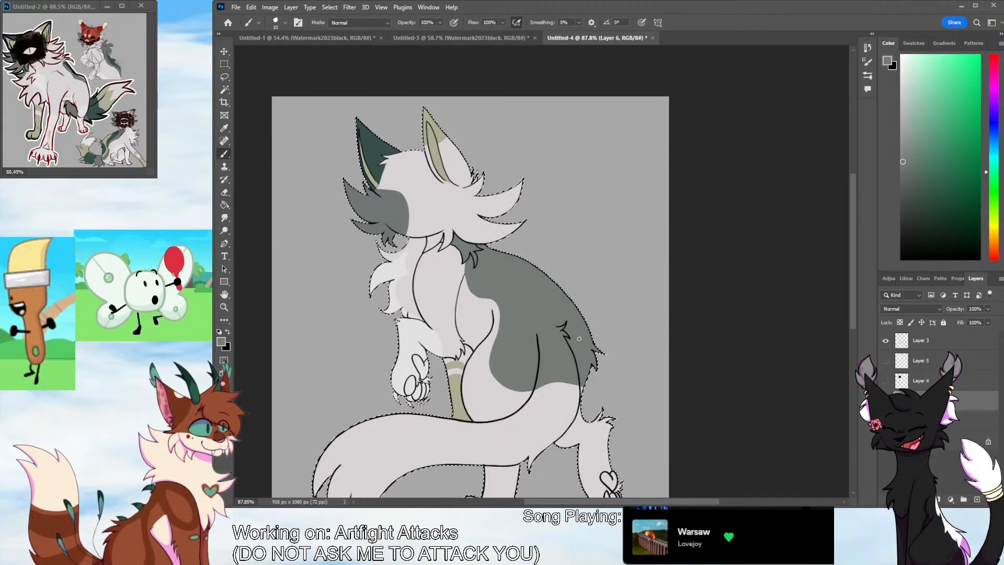
pyautogui.moveTo(853, 272); pyautogui.dragTo(842, 313)
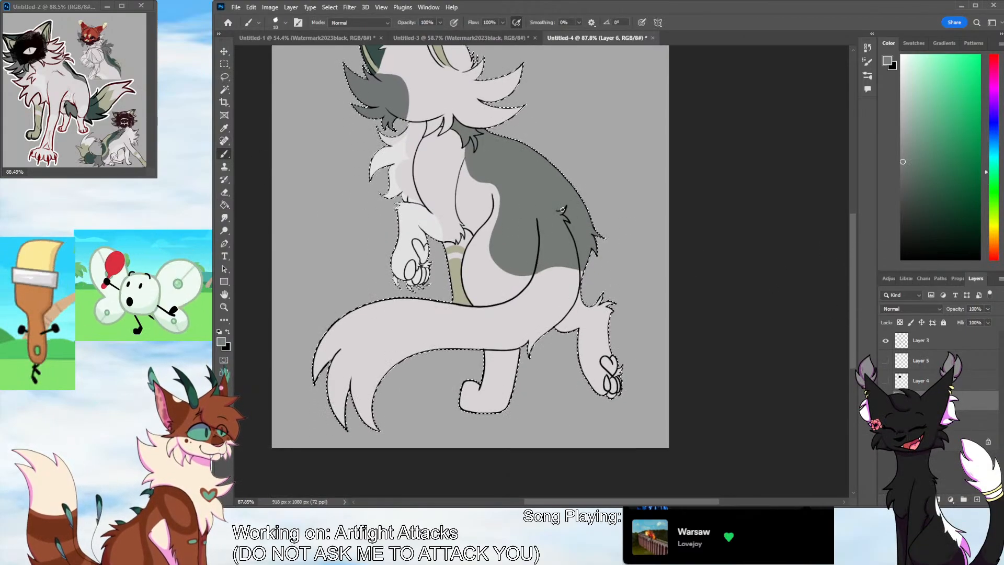
pyautogui.moveTo(538, 273)
pyautogui.mouseDown()
pyautogui.moveTo(525, 296)
pyautogui.moveTo(470, 310)
pyautogui.moveTo(537, 299)
pyautogui.moveTo(535, 274)
pyautogui.moveTo(499, 307)
pyautogui.moveTo(436, 303)
pyautogui.mouseUp()
pyautogui.hotkey('ctrl', 'z')
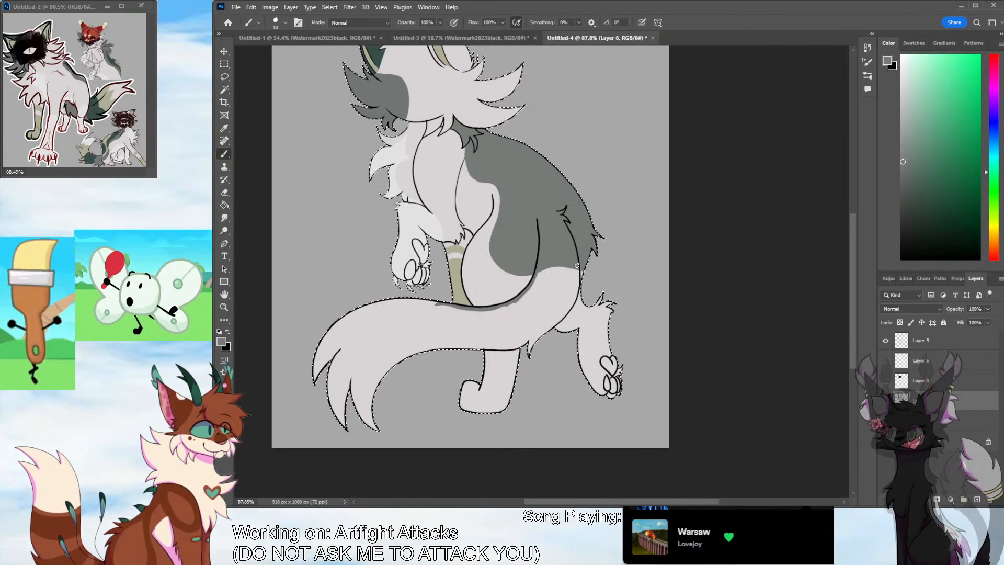
pyautogui.moveTo(580, 268)
pyautogui.mouseDown()
pyautogui.moveTo(576, 292)
pyautogui.moveTo(544, 332)
pyautogui.moveTo(568, 309)
pyautogui.moveTo(577, 289)
pyautogui.moveTo(530, 348)
pyautogui.moveTo(531, 338)
pyautogui.moveTo(505, 348)
pyautogui.mouseUp()
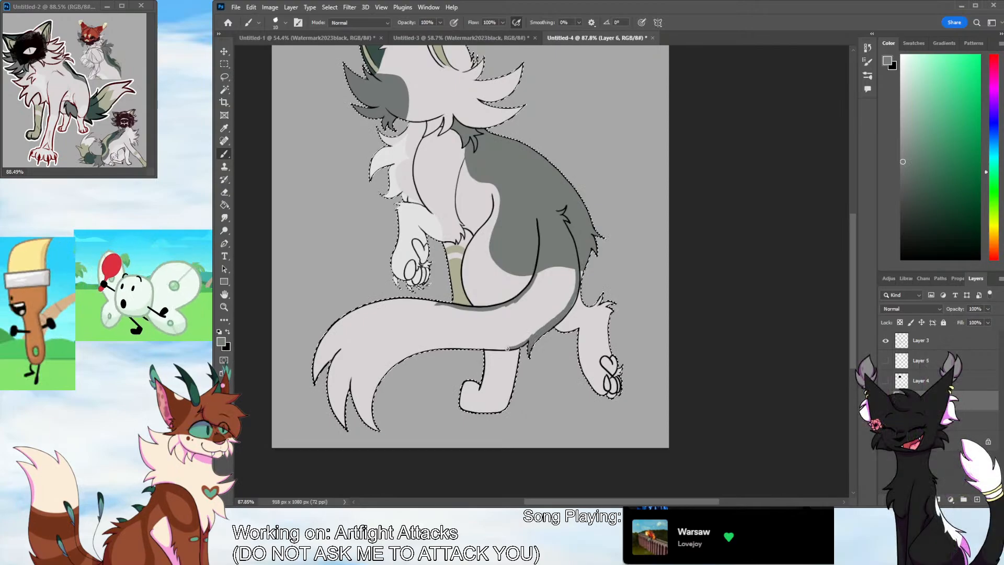
pyautogui.press('g')
pyautogui.click(408, 340)
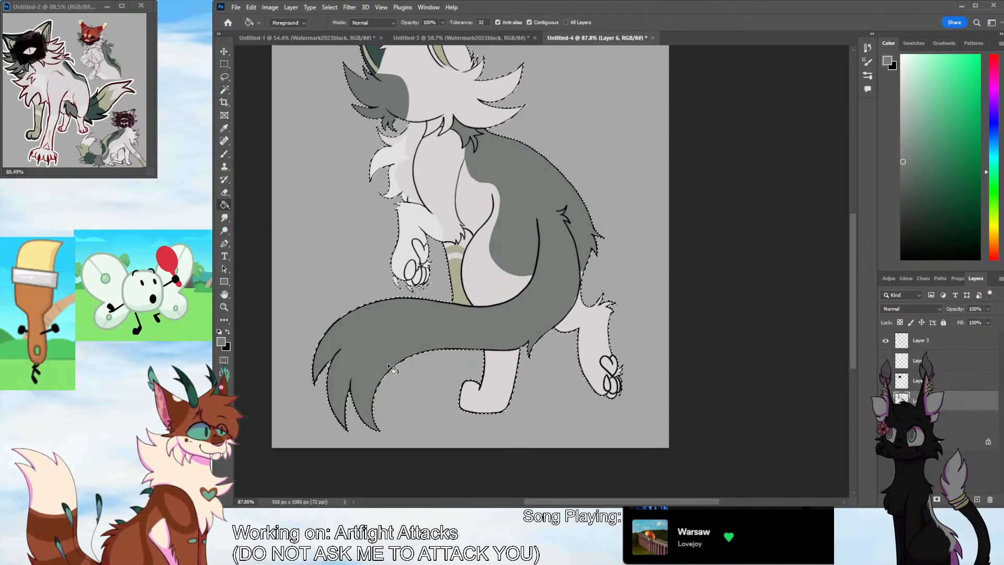
# Sample the dark green from the reference, set the brush size to 14, and paint a wavy stripe and a large blob on the grey back patch
pyautogui.press('i')
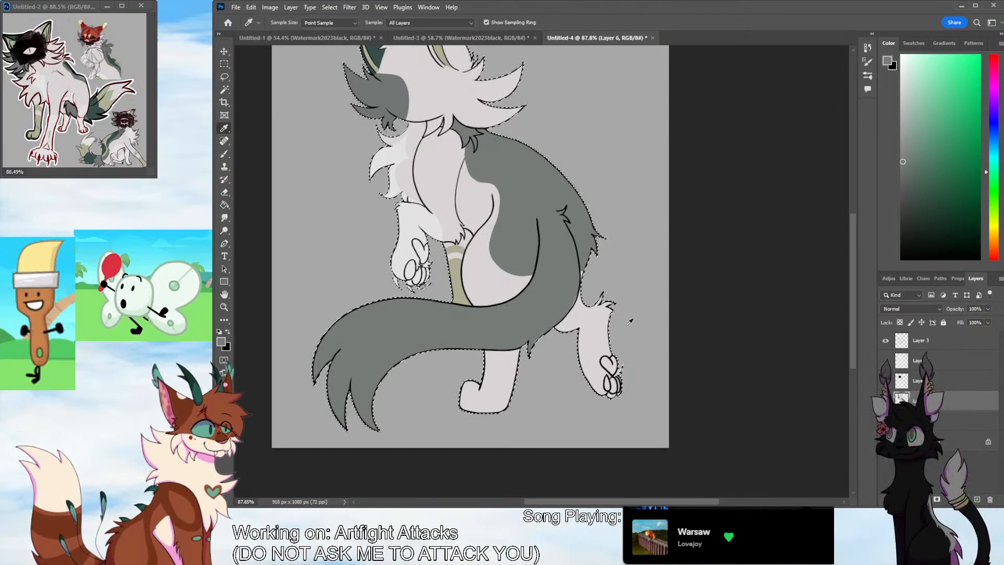
pyautogui.scroll(3, 852, 256)
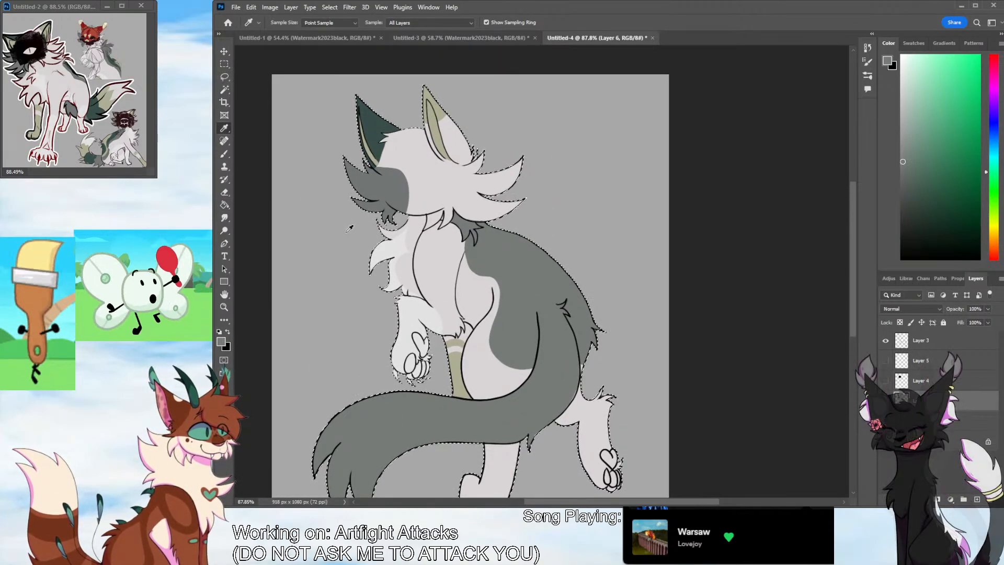
pyautogui.click(96, 111)
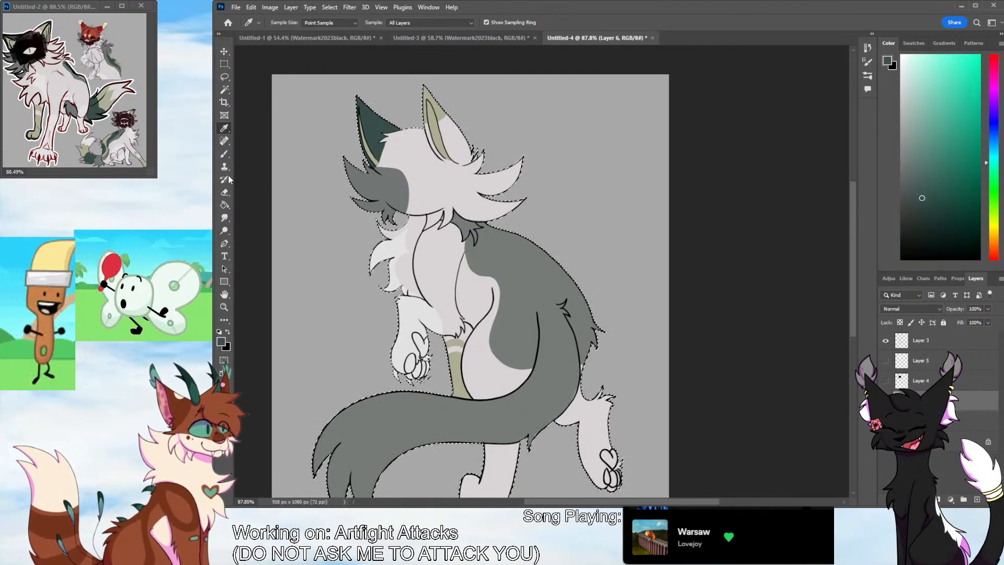
pyautogui.press('b')
pyautogui.click(285, 22)
pyautogui.moveTo(272, 49); pyautogui.dragTo(273, 50)
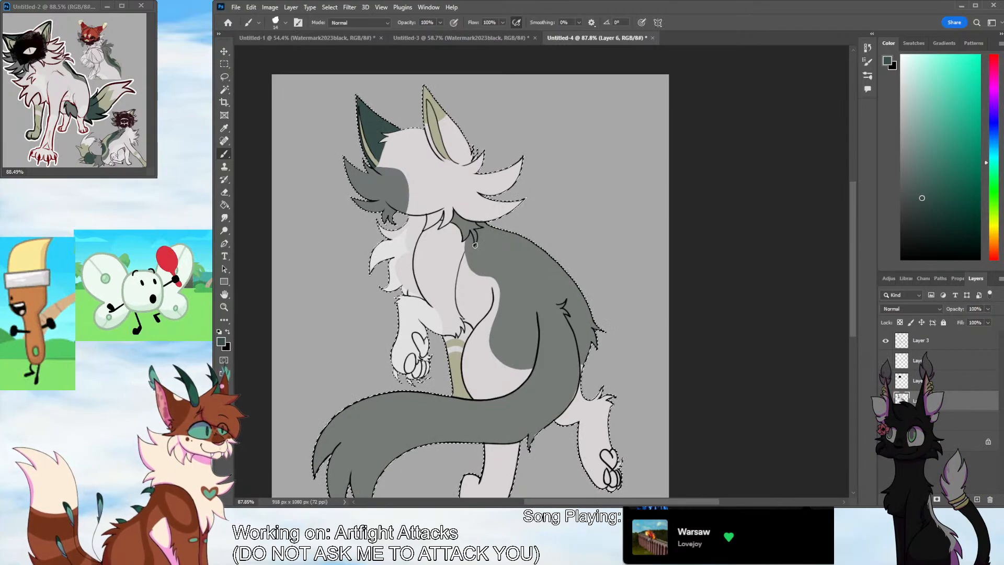
pyautogui.moveTo(476, 251)
pyautogui.mouseDown()
pyautogui.moveTo(513, 274)
pyautogui.moveTo(516, 317)
pyautogui.moveTo(480, 258)
pyautogui.moveTo(511, 297)
pyautogui.moveTo(508, 340)
pyautogui.mouseUp()
pyautogui.hotkey('ctrl', 'z')
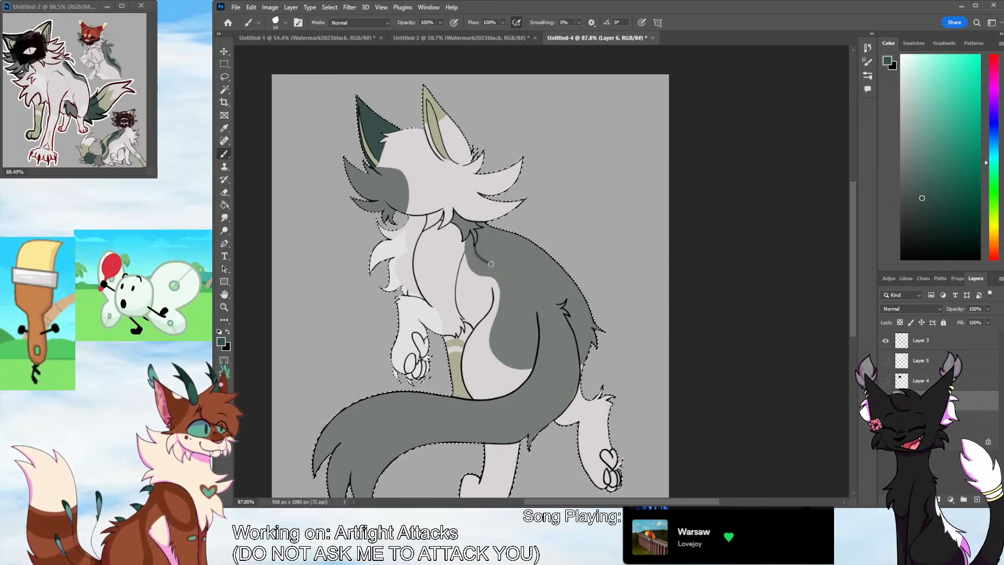
pyautogui.moveTo(491, 264)
pyautogui.mouseDown()
pyautogui.moveTo(502, 290)
pyautogui.moveTo(495, 319)
pyautogui.moveTo(510, 266)
pyautogui.mouseUp()
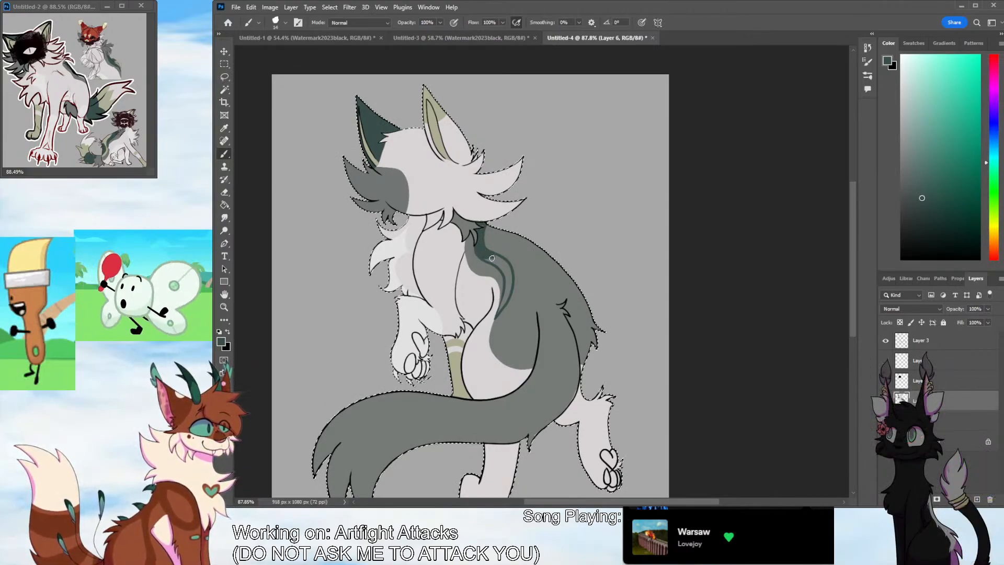
pyautogui.moveTo(491, 258)
pyautogui.mouseDown()
pyautogui.moveTo(503, 264)
pyautogui.moveTo(498, 312)
pyautogui.moveTo(510, 267)
pyautogui.moveTo(510, 302)
pyautogui.mouseUp()
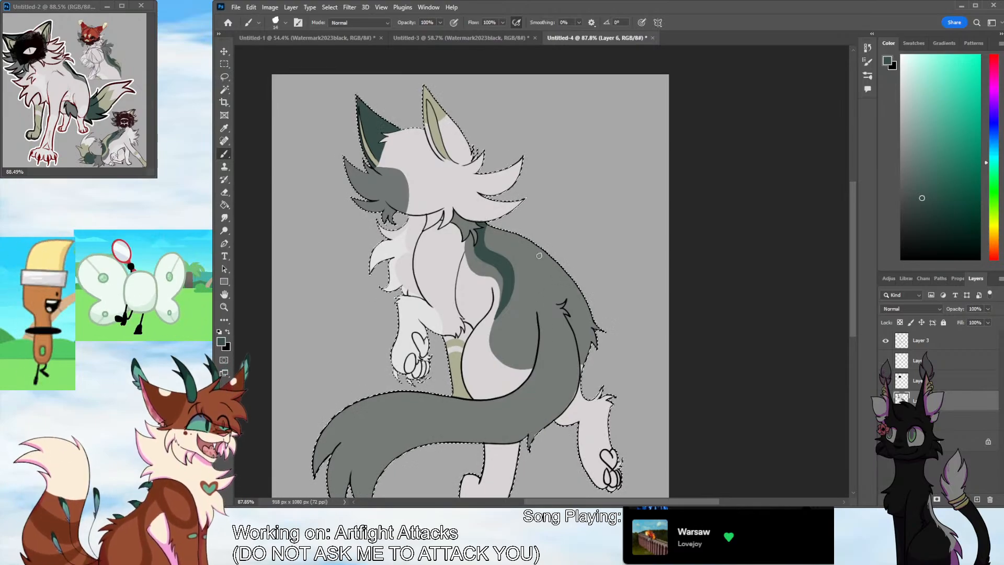
pyautogui.moveTo(548, 261)
pyautogui.mouseDown()
pyautogui.moveTo(529, 278)
pyautogui.moveTo(522, 325)
pyautogui.moveTo(535, 332)
pyautogui.moveTo(533, 312)
pyautogui.moveTo(530, 329)
pyautogui.moveTo(524, 320)
pyautogui.moveTo(543, 265)
pyautogui.moveTo(534, 301)
pyautogui.mouseUp()
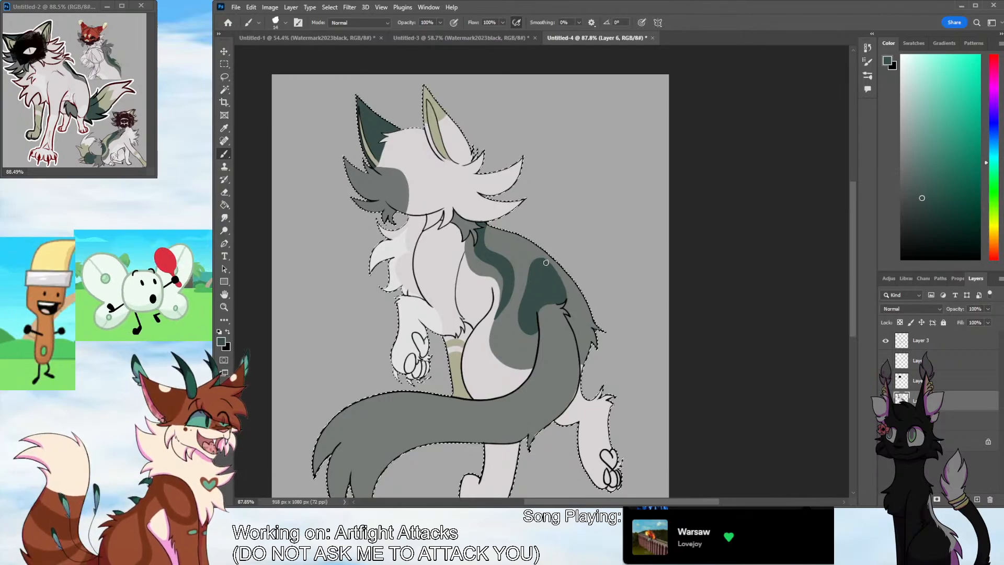
pyautogui.moveTo(568, 309)
pyautogui.mouseDown()
pyautogui.moveTo(556, 276)
pyautogui.moveTo(580, 318)
pyautogui.mouseUp()
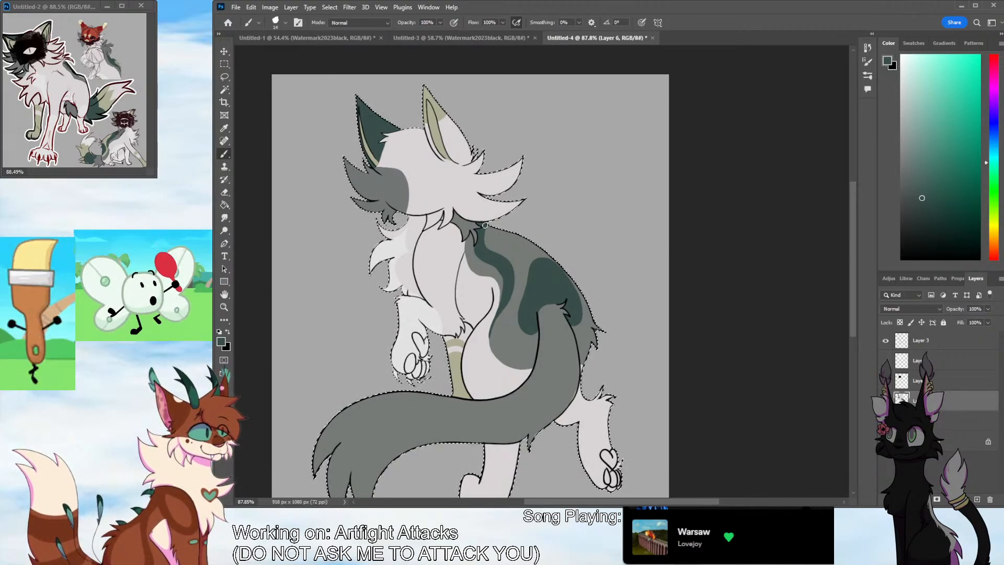
# Sample the olive beige from the reference and paint the upper back between the dark green markings, tapering it down between them
pyautogui.click(225, 129)
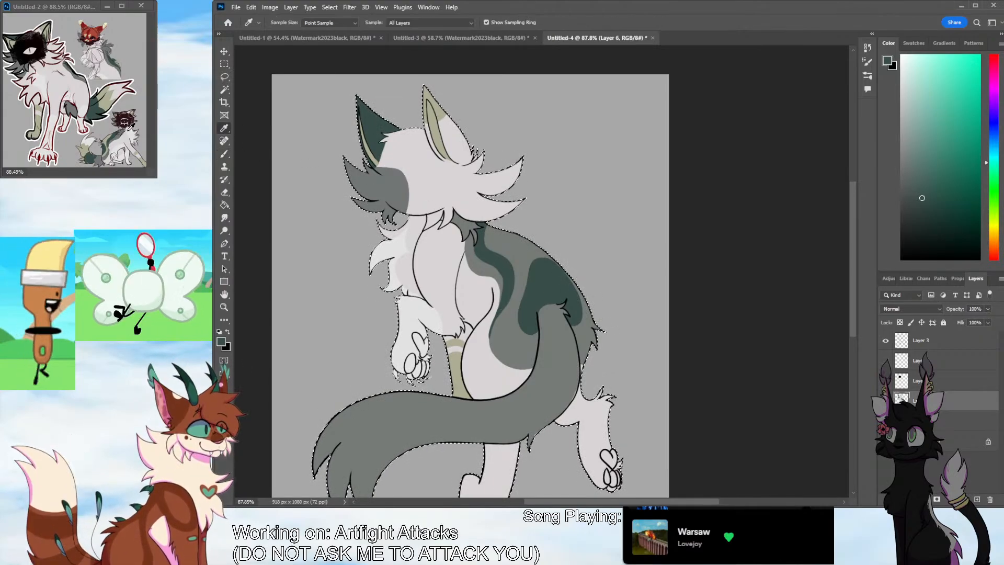
pyautogui.click(107, 103)
pyautogui.press('b')
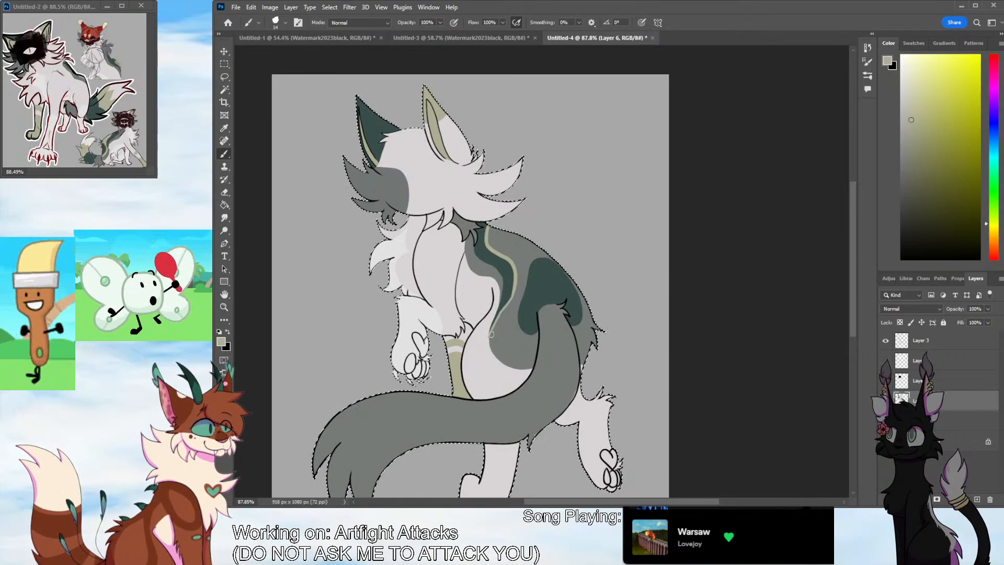
pyautogui.moveTo(516, 295); pyautogui.dragTo(491, 340)
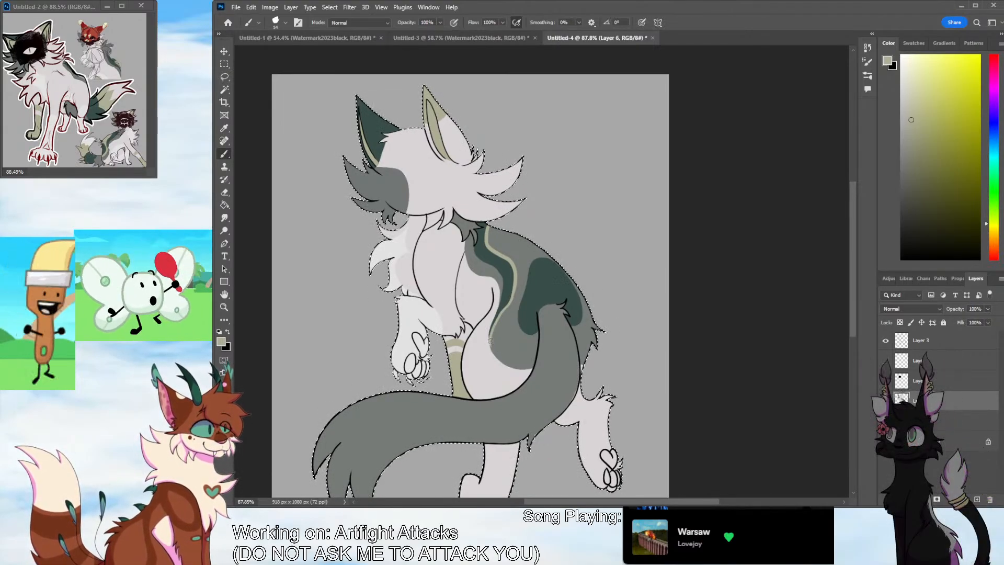
pyautogui.moveTo(502, 317); pyautogui.dragTo(548, 255)
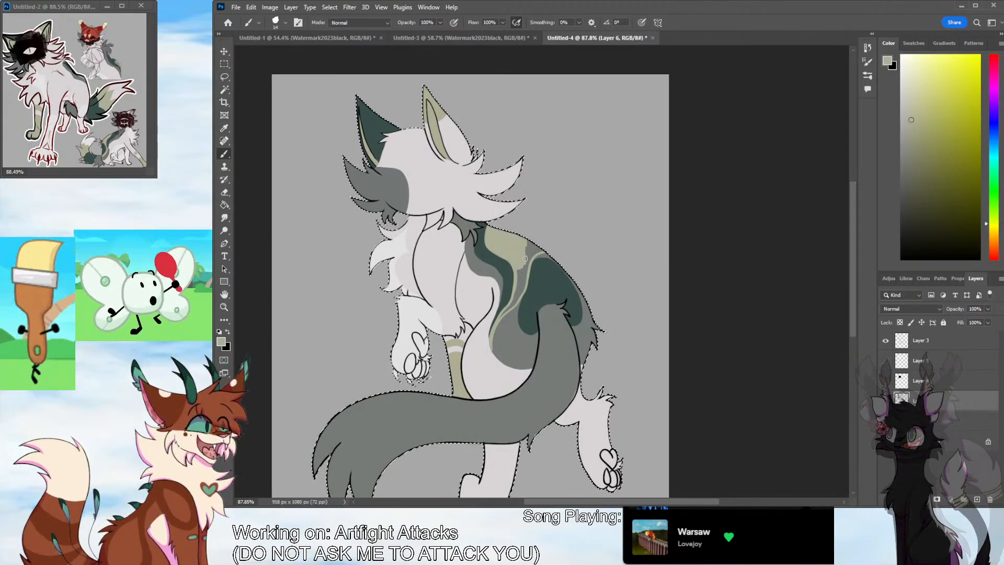
pyautogui.moveTo(527, 262); pyautogui.dragTo(511, 308)
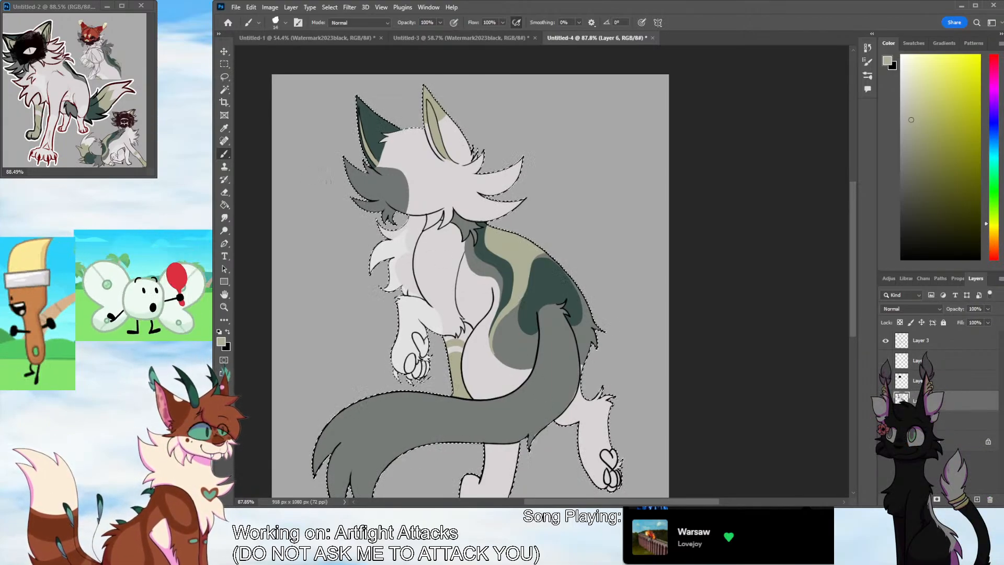
# Trim the olive taper with the back patch's grey and extend the olive stripe beneath the dark green blob and along the rump edge
pyautogui.keyDown('alt'); pyautogui.click(515, 328); pyautogui.keyUp('alt')
pyautogui.click(225, 155)
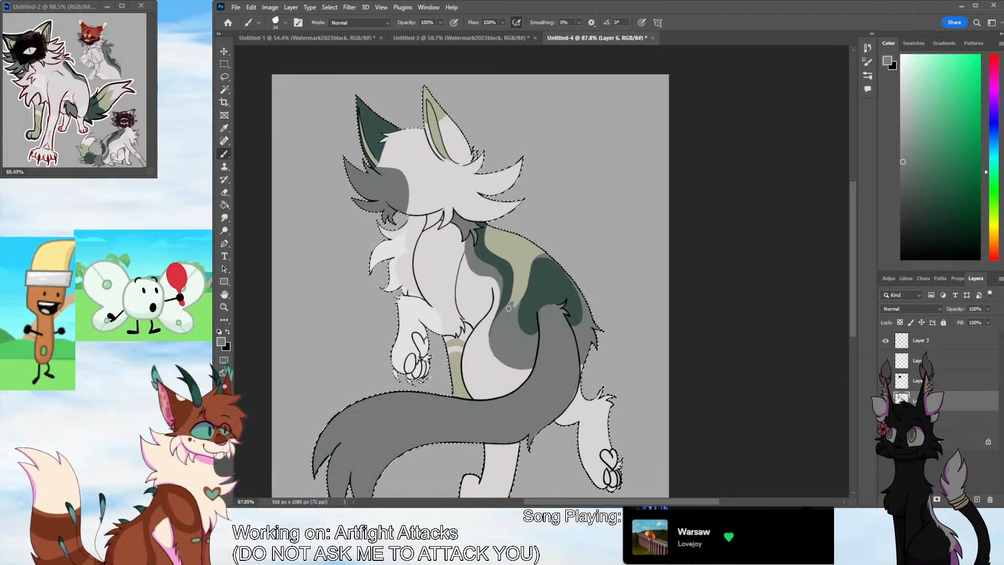
pyautogui.click(224, 128)
pyautogui.click(438, 111)
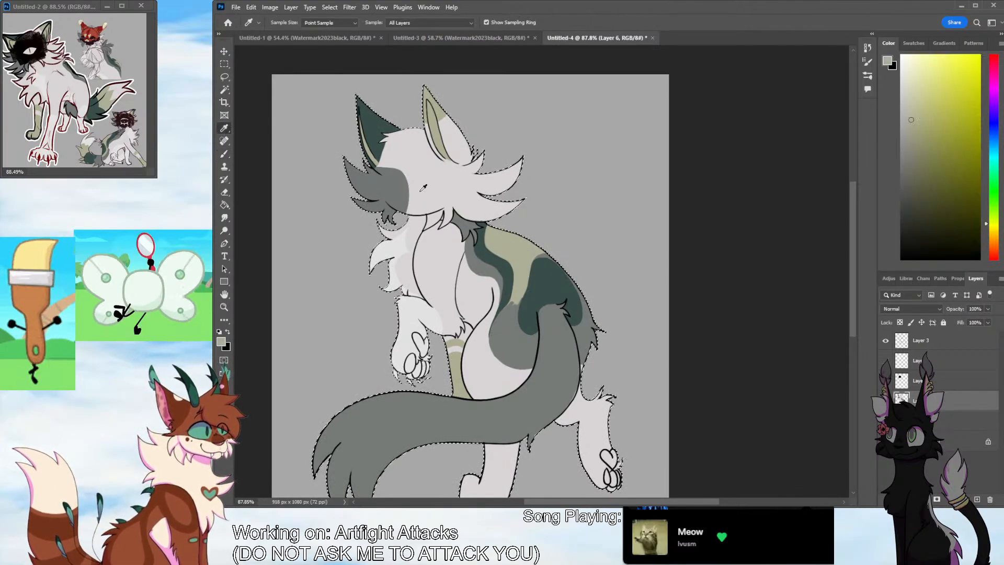
pyautogui.click(225, 154)
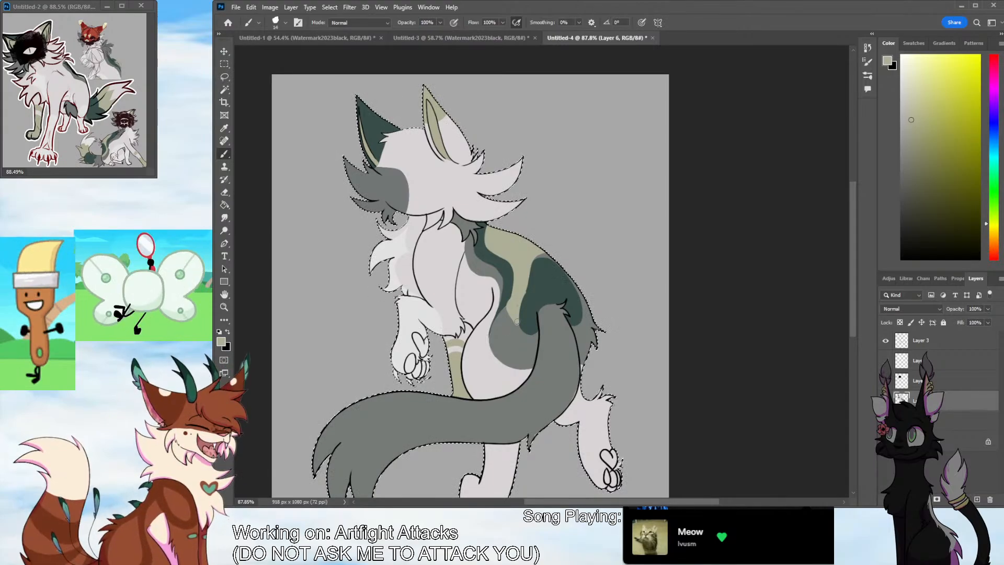
pyautogui.moveTo(517, 322)
pyautogui.mouseDown()
pyautogui.moveTo(519, 296)
pyautogui.moveTo(525, 346)
pyautogui.mouseUp()
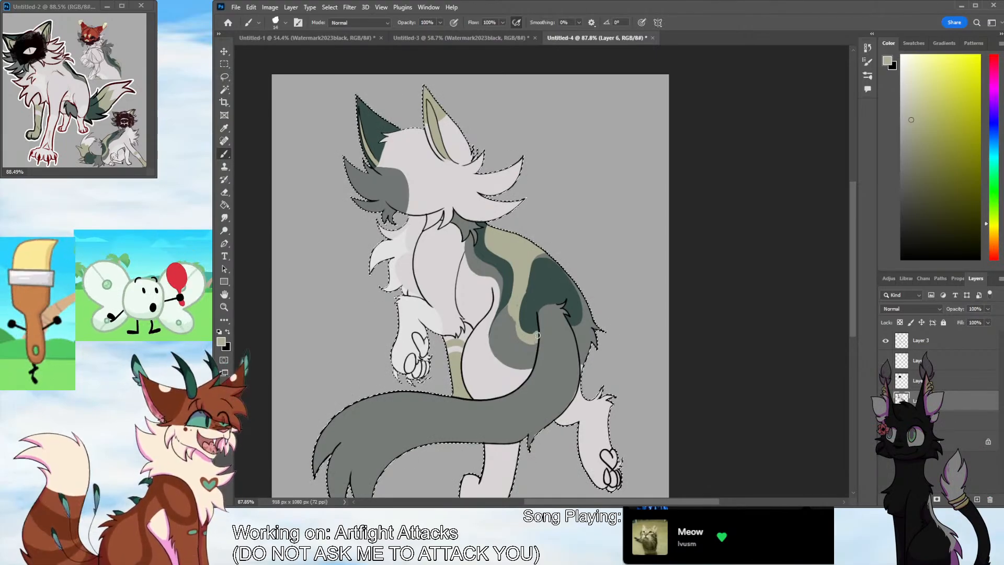
pyautogui.moveTo(576, 327); pyautogui.dragTo(585, 296)
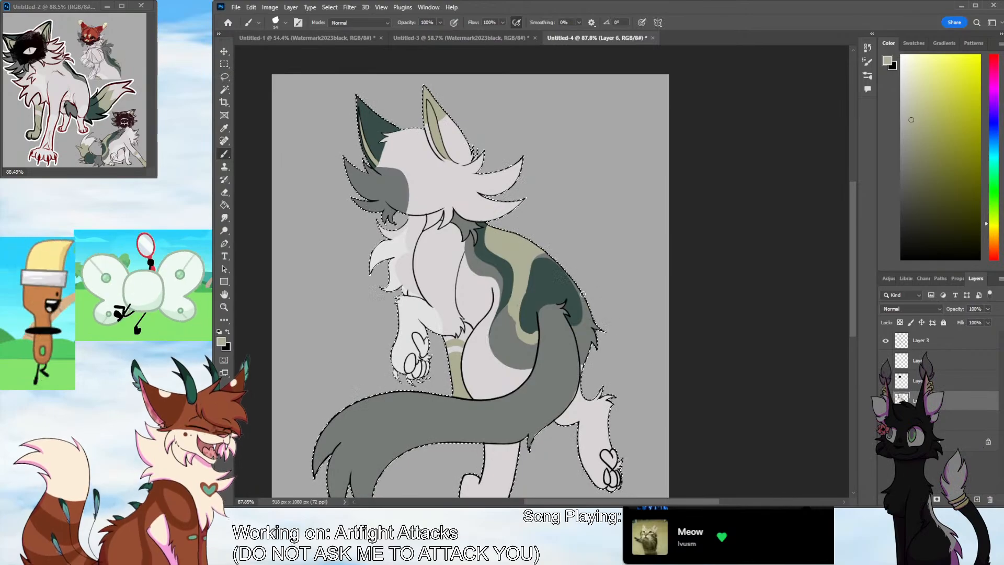
pyautogui.moveTo(578, 335); pyautogui.dragTo(588, 324)
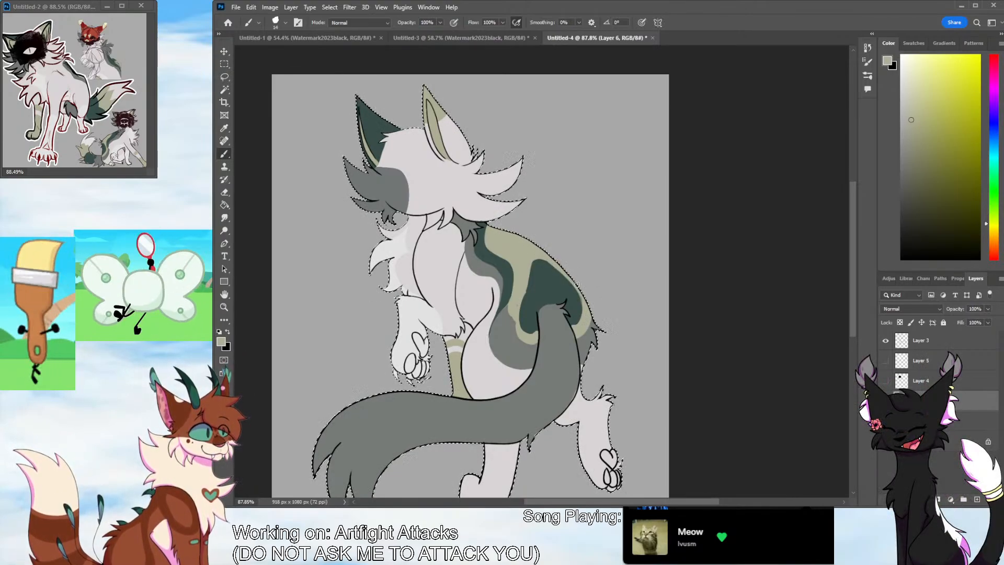
# Sample the grey and olive from the back markings and clean up the edges of the narrow olive stripe
pyautogui.press('i')
pyautogui.click(511, 337)
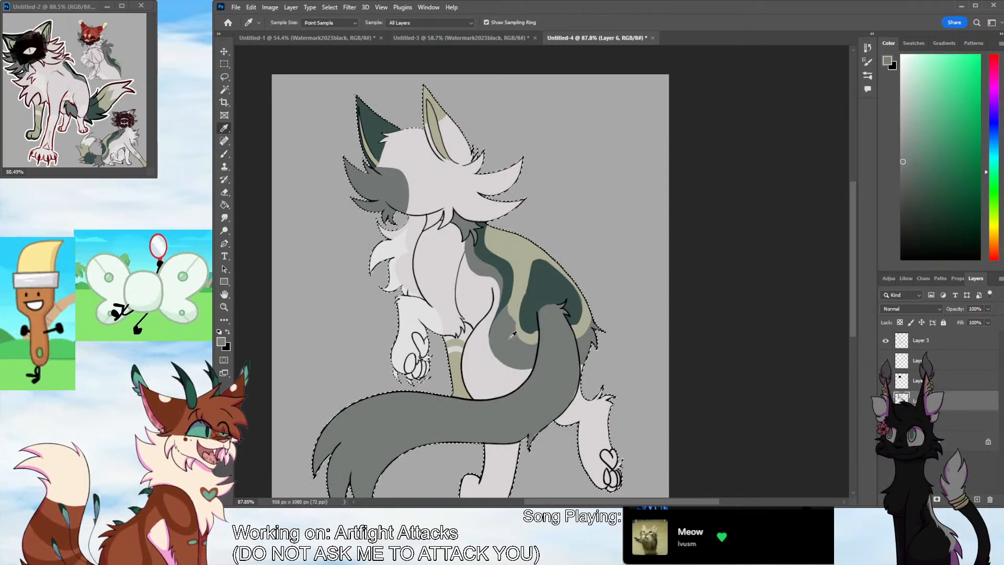
pyautogui.click(226, 155)
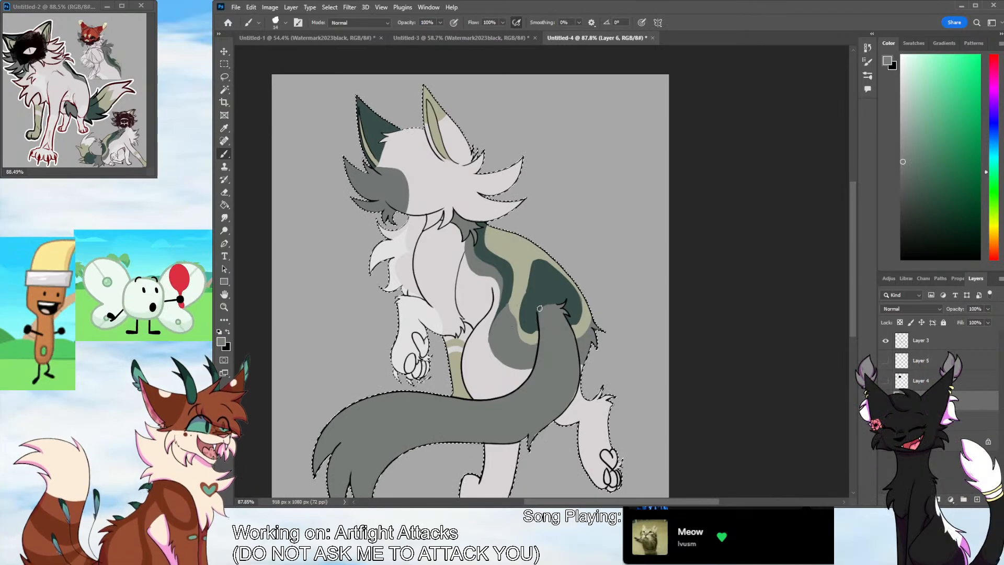
pyautogui.click(225, 128)
pyautogui.click(516, 307)
pyautogui.click(225, 154)
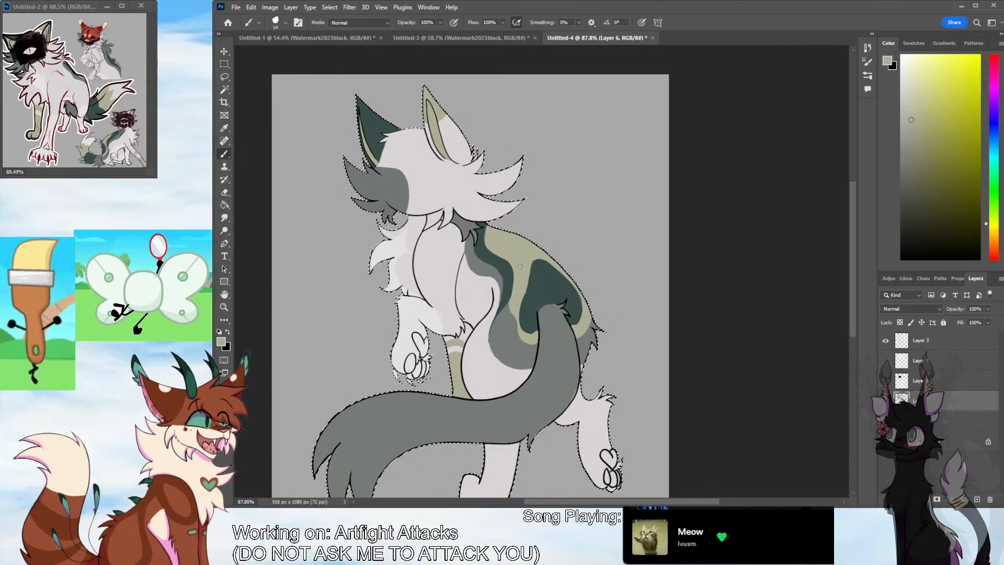
# Sample the dark green, touch up the blob near the tail base, and extend the dark green stripe down along the olive
pyautogui.click(226, 129)
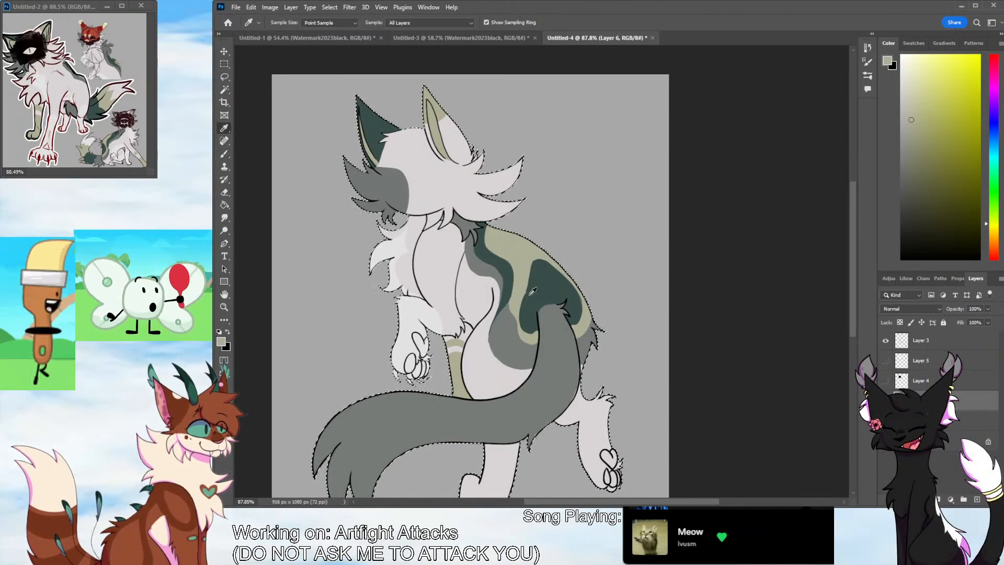
pyautogui.click(534, 294)
pyautogui.press('b')
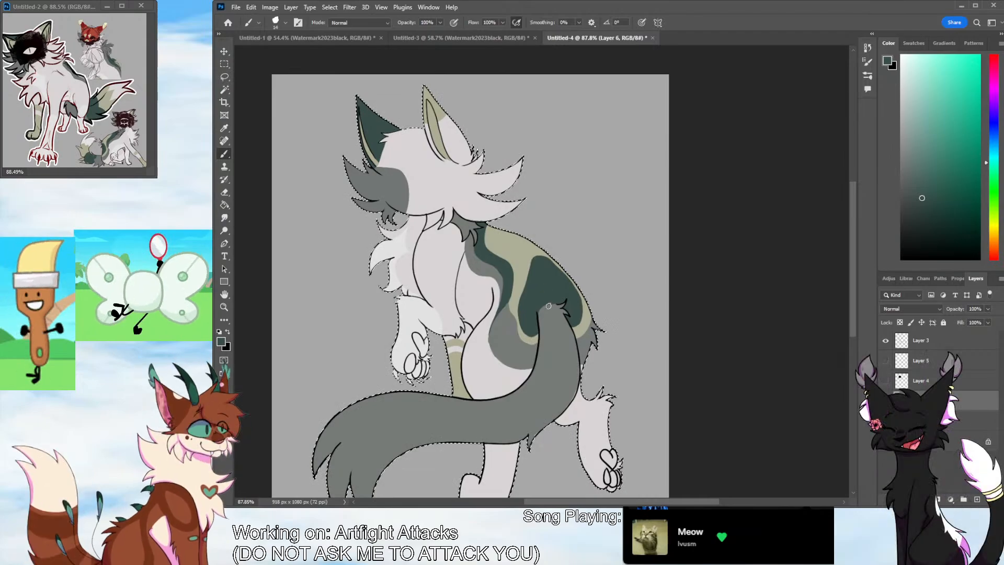
pyautogui.press('i')
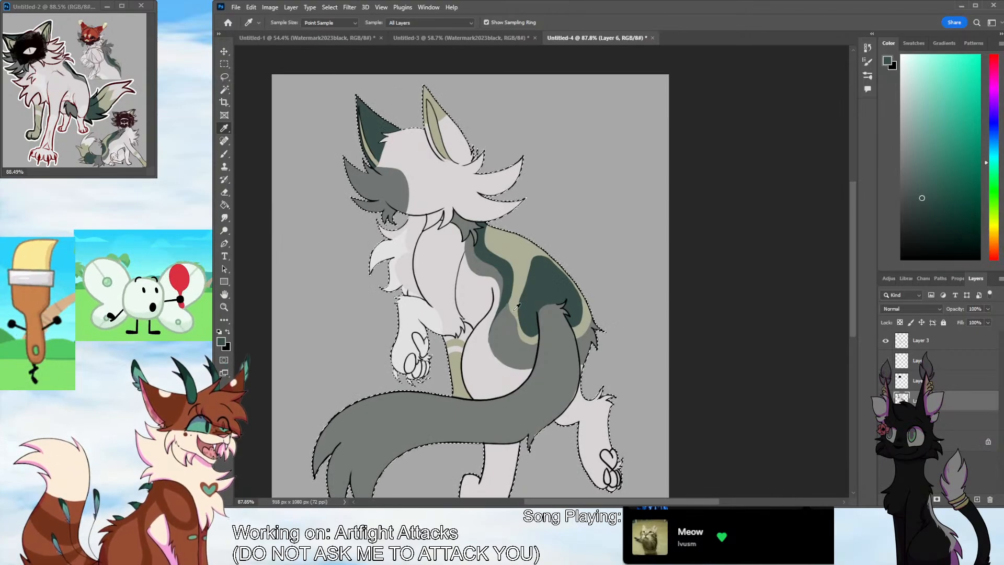
pyautogui.press('b')
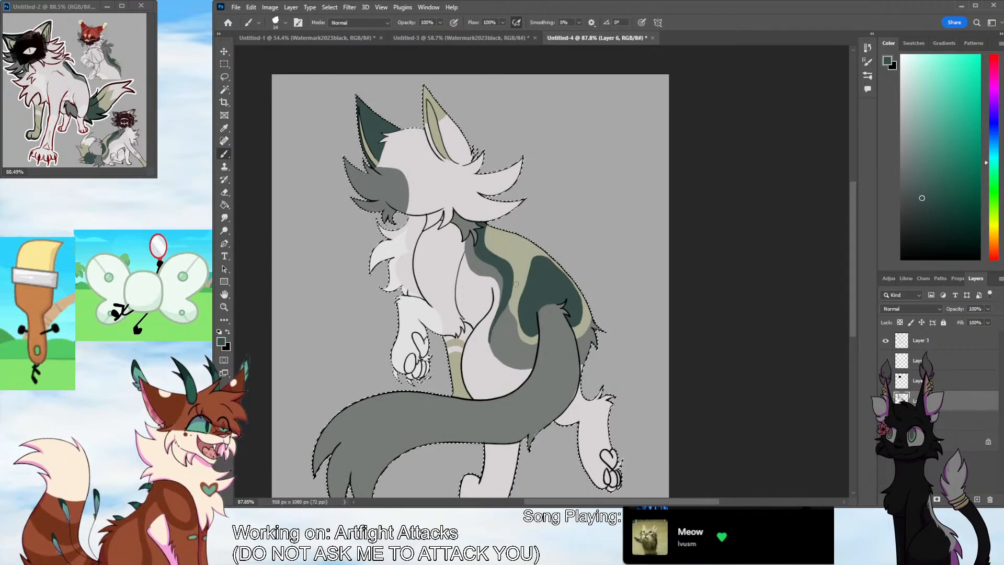
# Outline a dark green tail section with a curved outer edge and jagged fur edge near the base, replacing the zigzag stroke, and fill it
pyautogui.press('i')
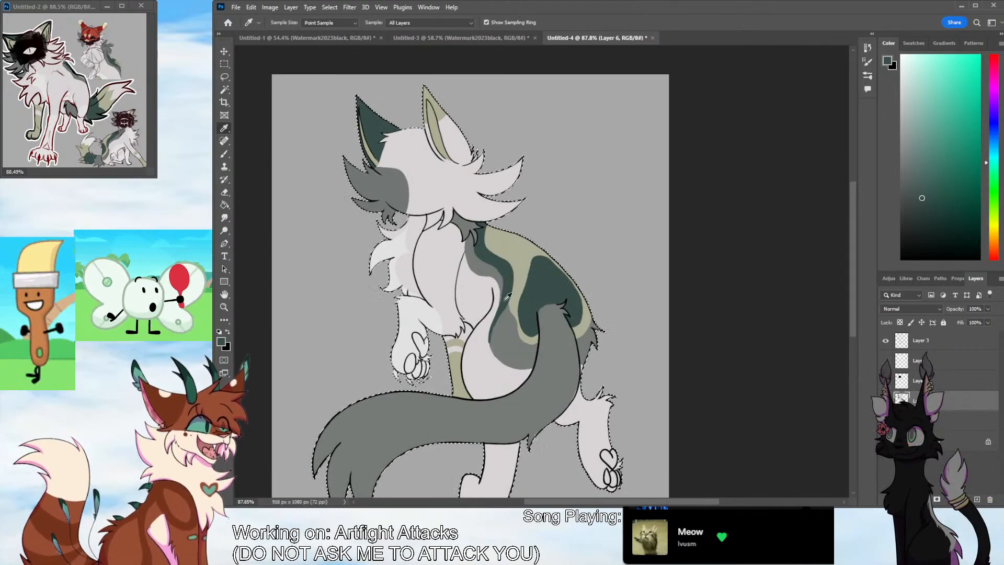
pyautogui.press('b')
pyautogui.scroll(-5, 843, 278)
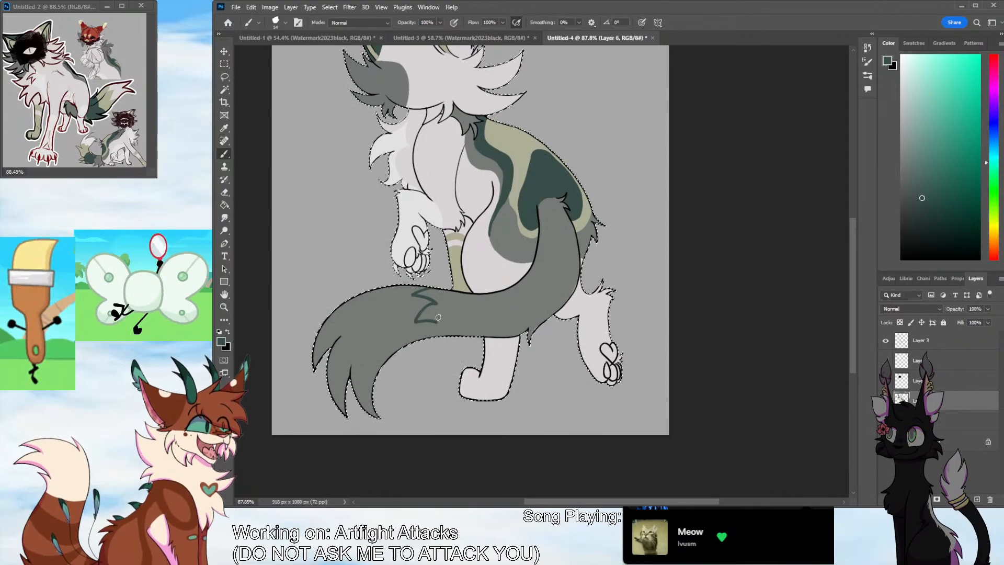
pyautogui.hotkey('ctrl', 'z')
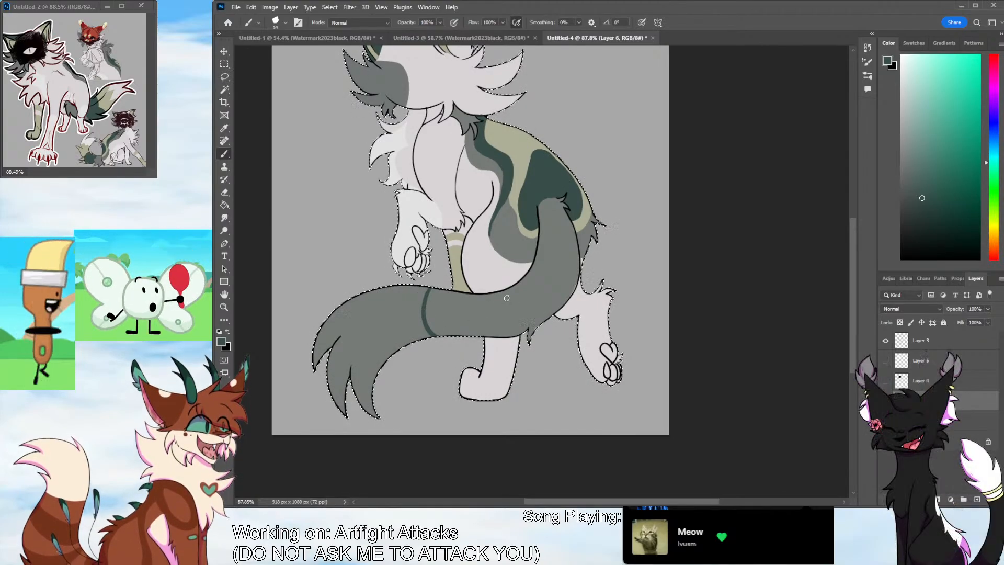
pyautogui.moveTo(522, 280); pyautogui.dragTo(513, 298)
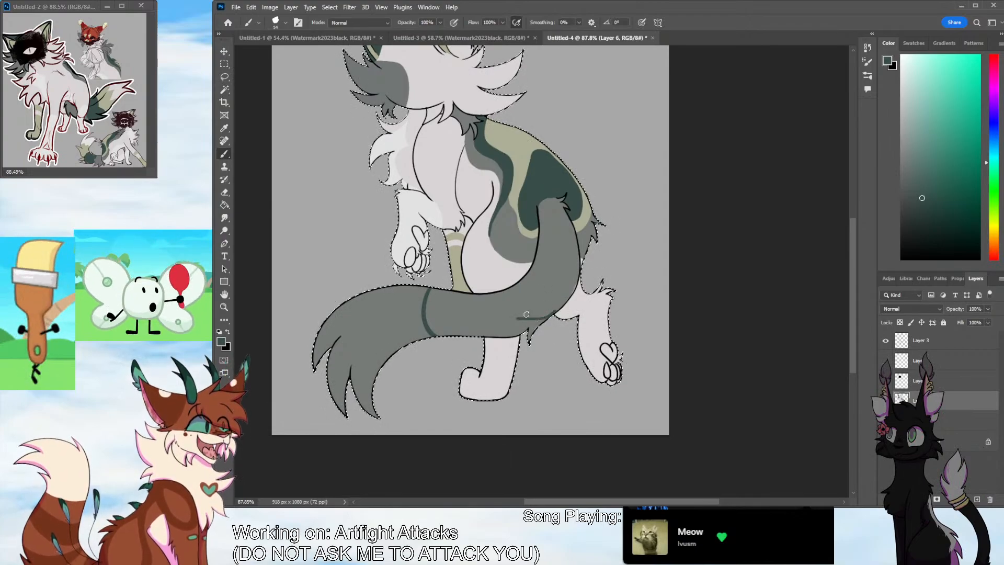
pyautogui.moveTo(515, 288); pyautogui.dragTo(511, 311)
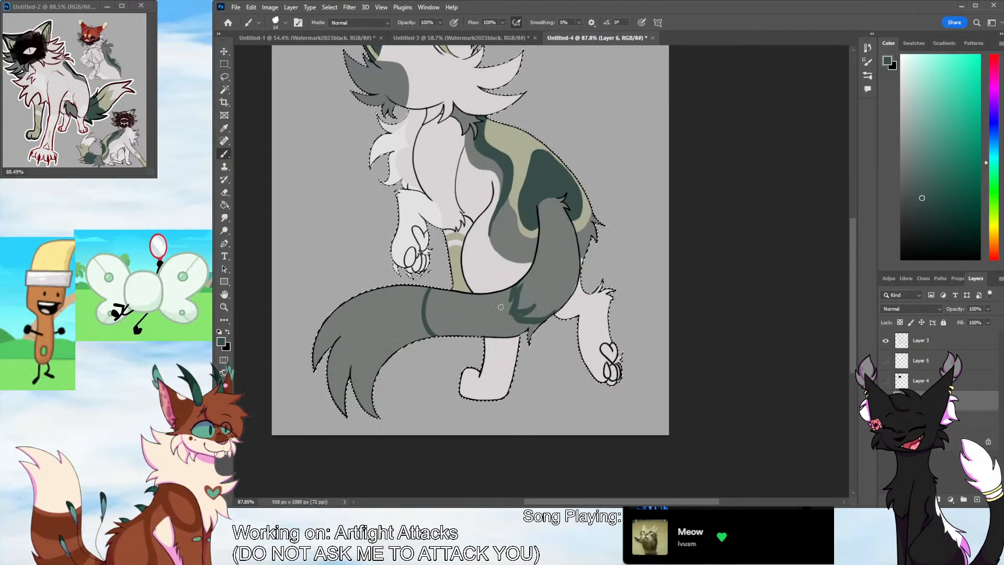
pyautogui.click(224, 205)
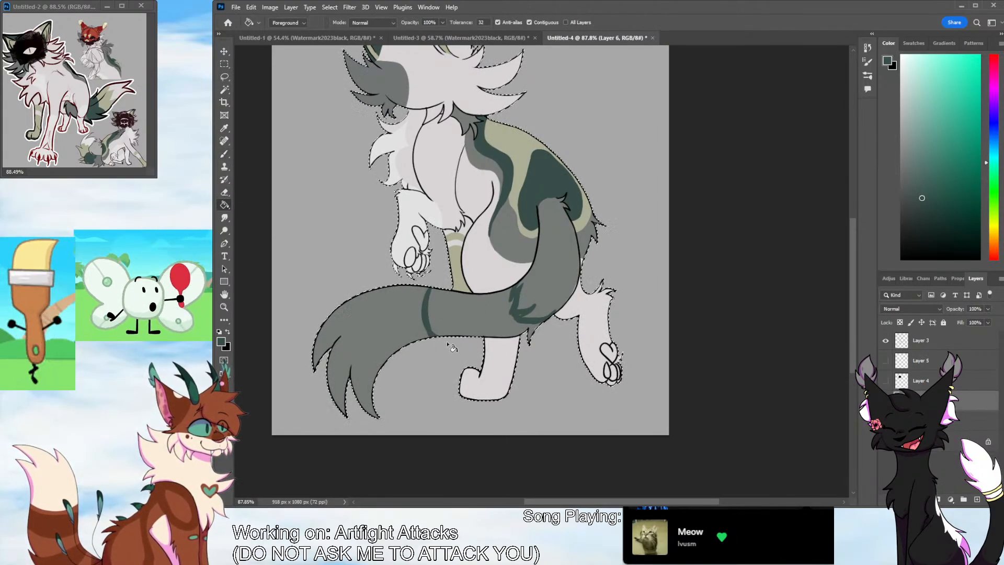
pyautogui.press('b')
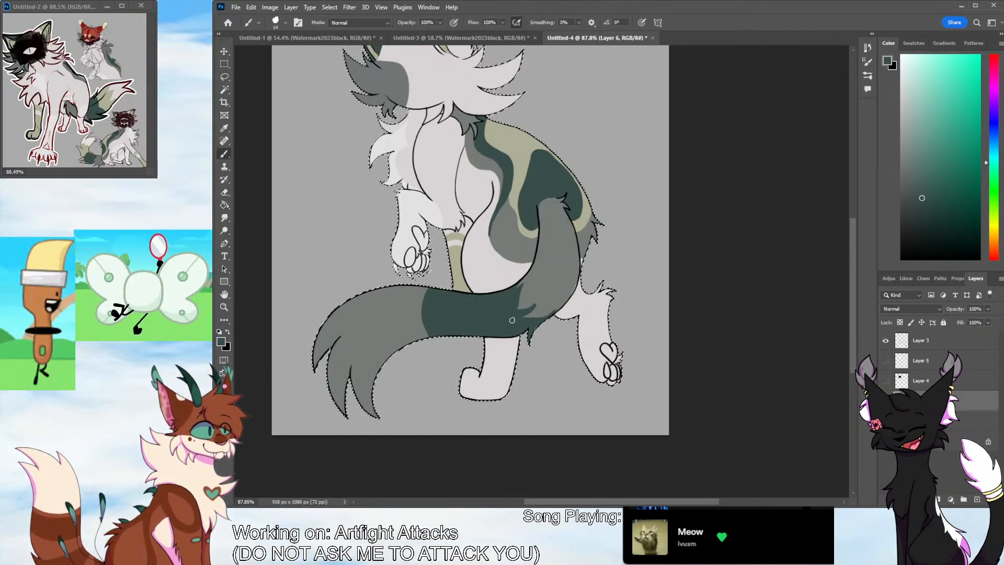
# Sample the olive beige from the reference's tail, draw a curved line across the tail, and fill the band beside the dark green section
pyautogui.press('i')
pyautogui.click(109, 99)
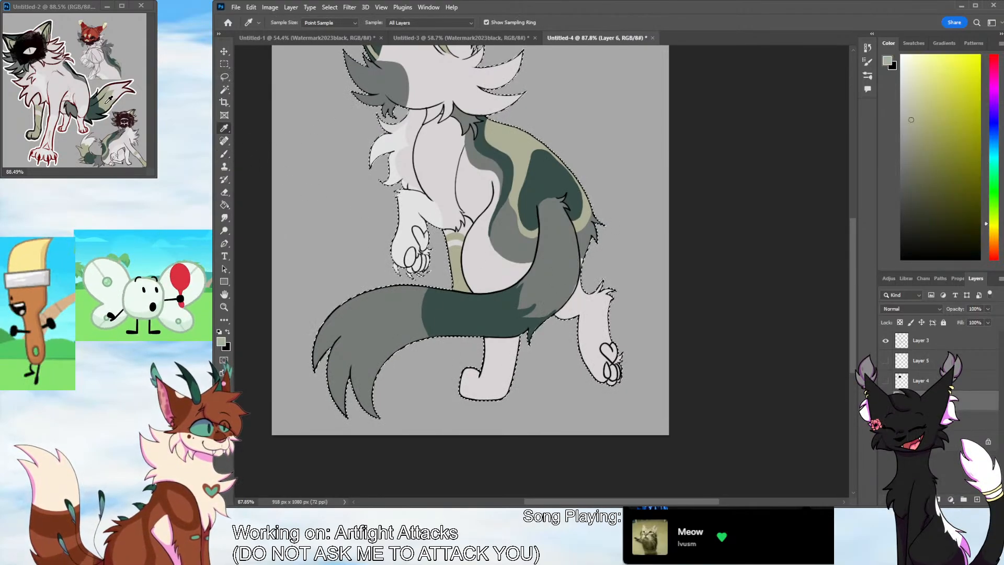
pyautogui.click(226, 154)
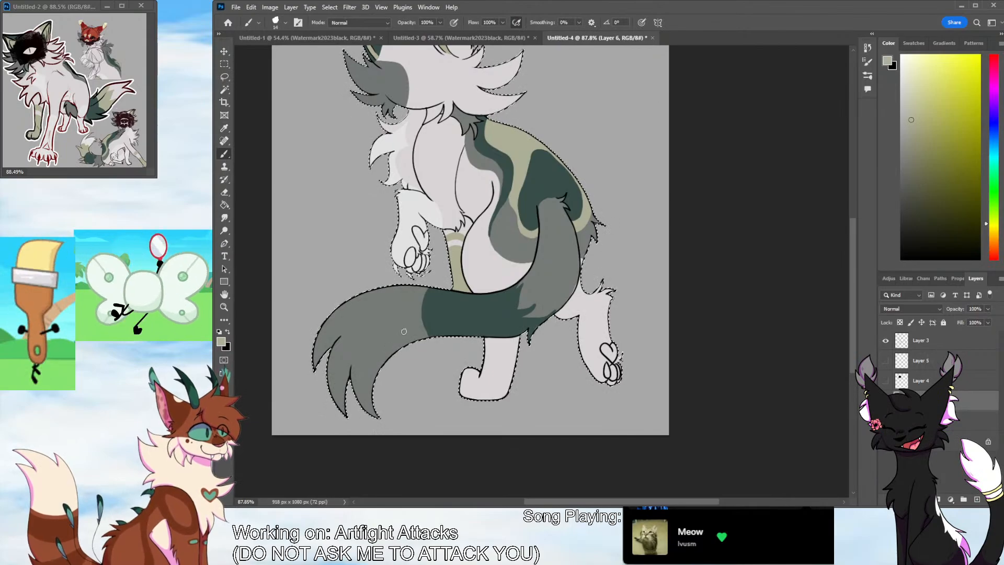
pyautogui.moveTo(378, 291); pyautogui.dragTo(399, 348)
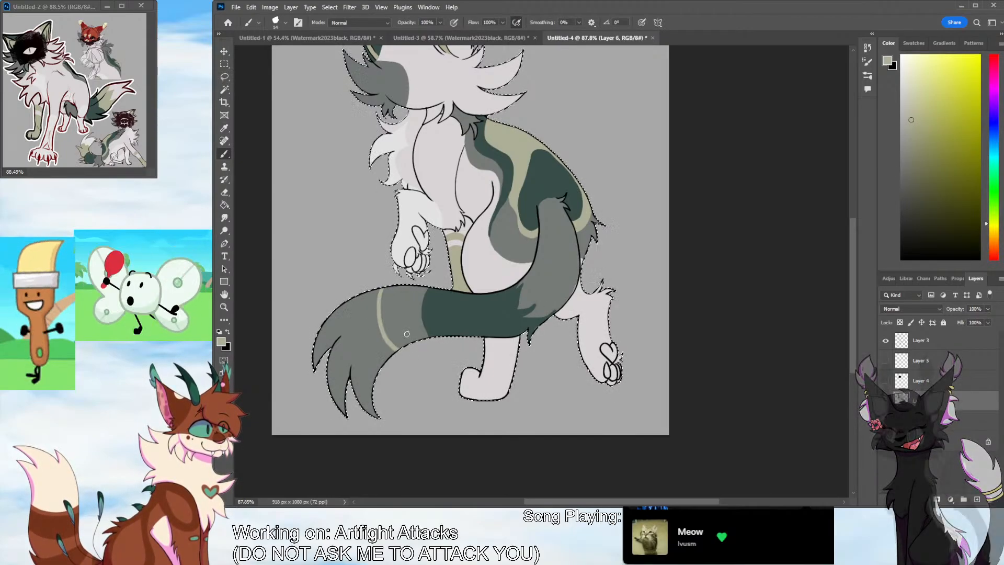
pyautogui.click(225, 205)
pyautogui.click(418, 319)
pyautogui.click(225, 153)
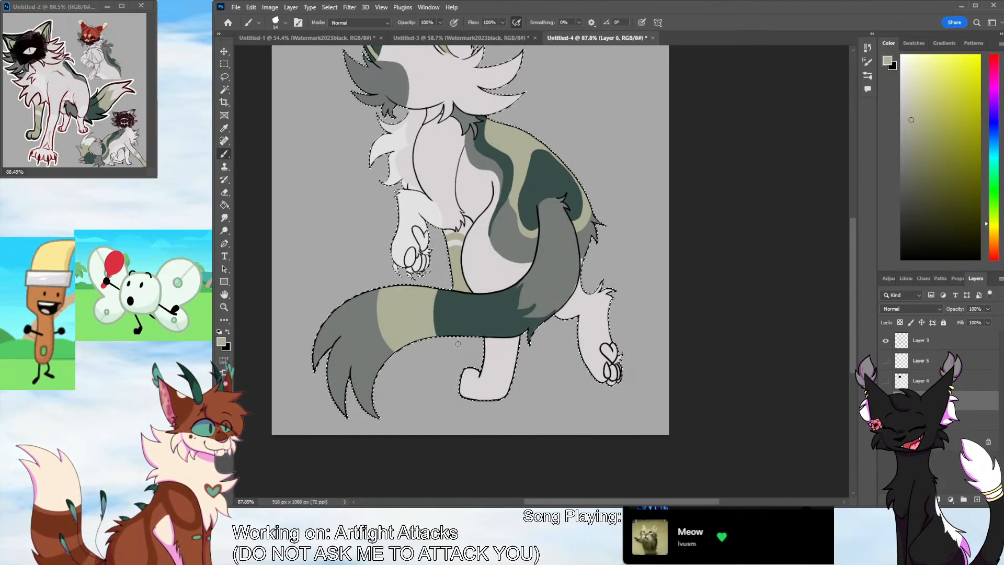
# Sample the off-white, fill the grey tail tip with it, and brush it slightly over the edge of the olive band
pyautogui.press('i')
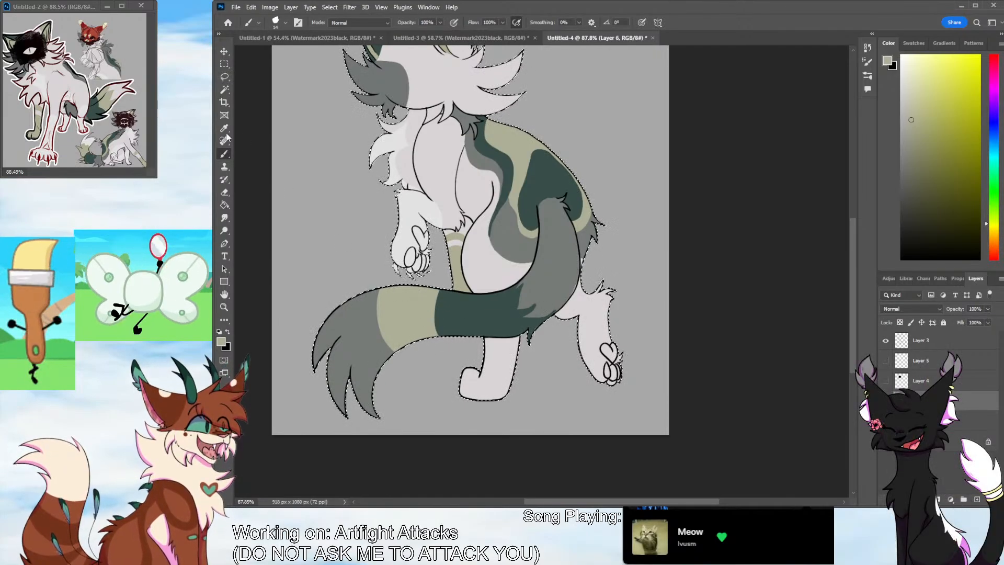
pyautogui.click(354, 211)
pyautogui.click(224, 205)
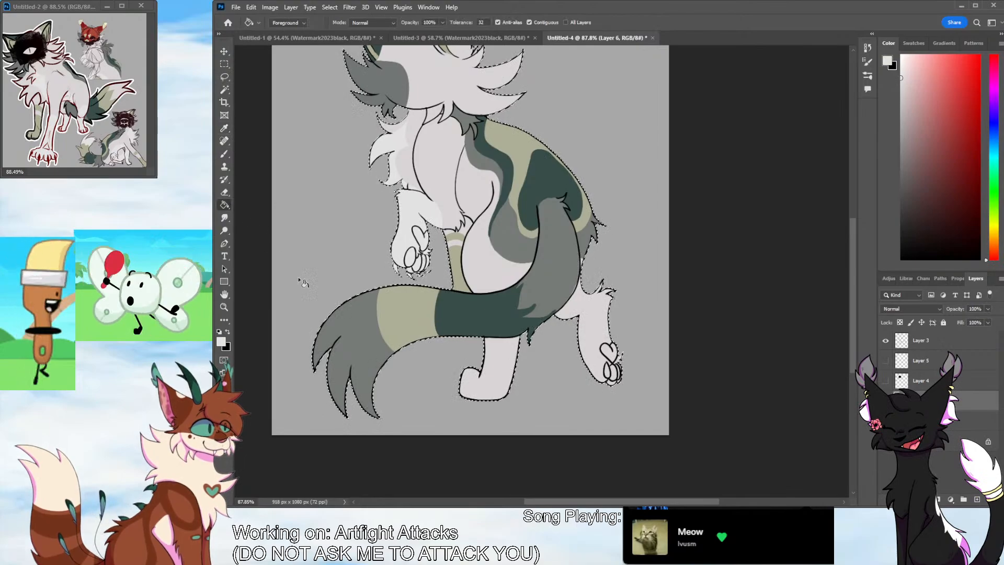
pyautogui.click(224, 154)
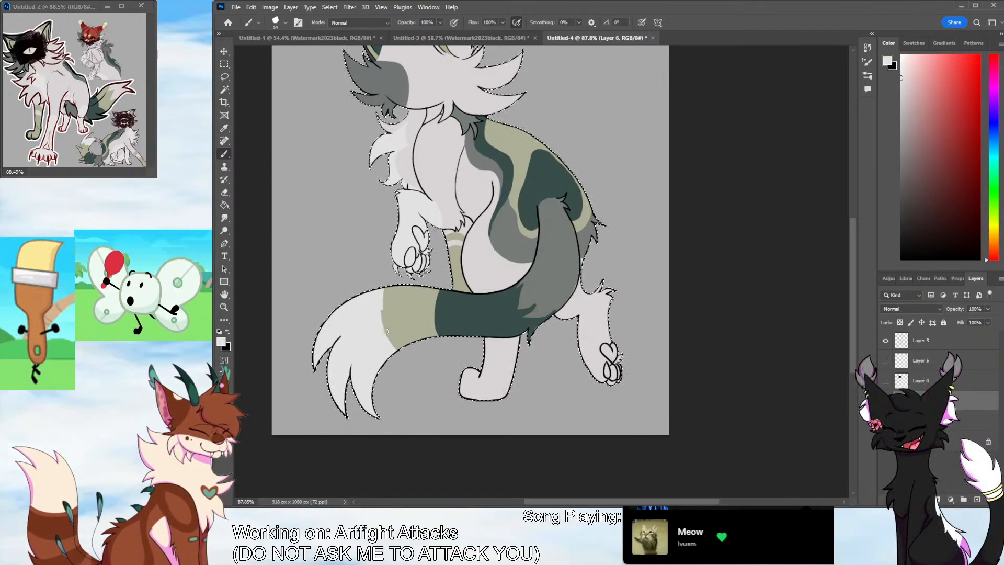
# Sample the olive, reselect the character's silhouette, and paint jagged fur tufts from the olive band into the tail tip, refining them with off-white
pyautogui.click(225, 128)
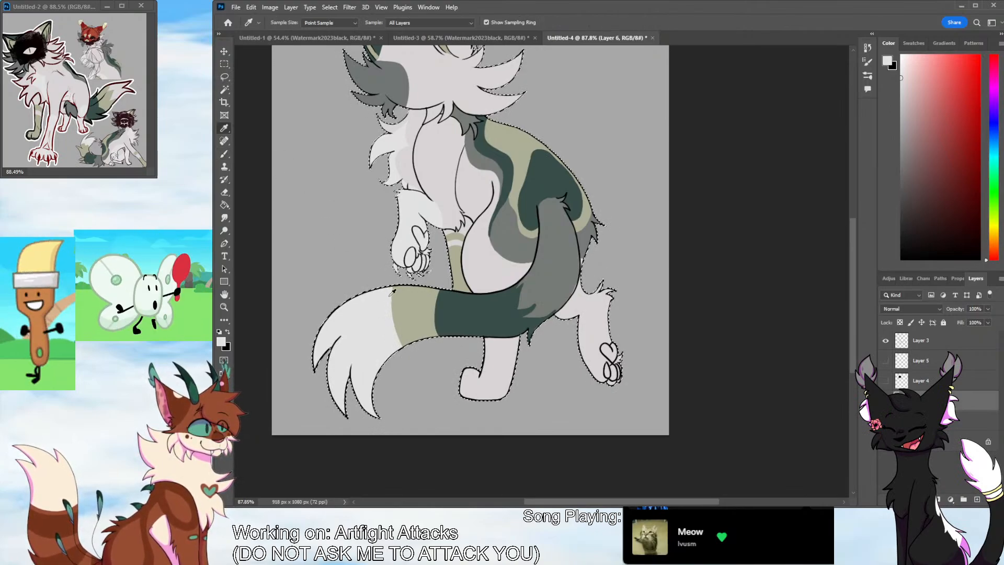
pyautogui.click(454, 262)
pyautogui.click(224, 153)
pyautogui.hotkey('ctrl', 'd')
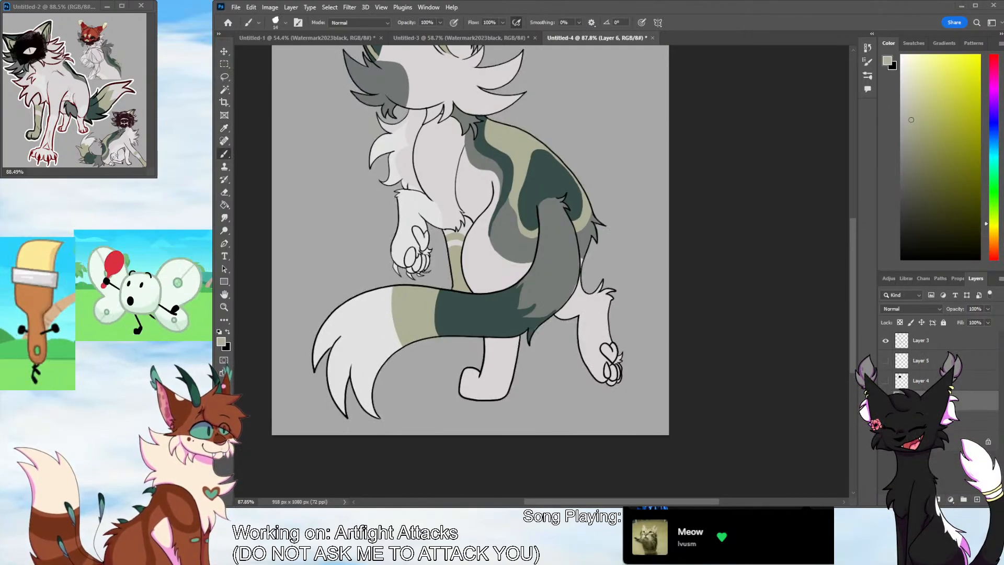
pyautogui.keyDown('ctrl'); pyautogui.click(902, 421); pyautogui.keyUp('ctrl')
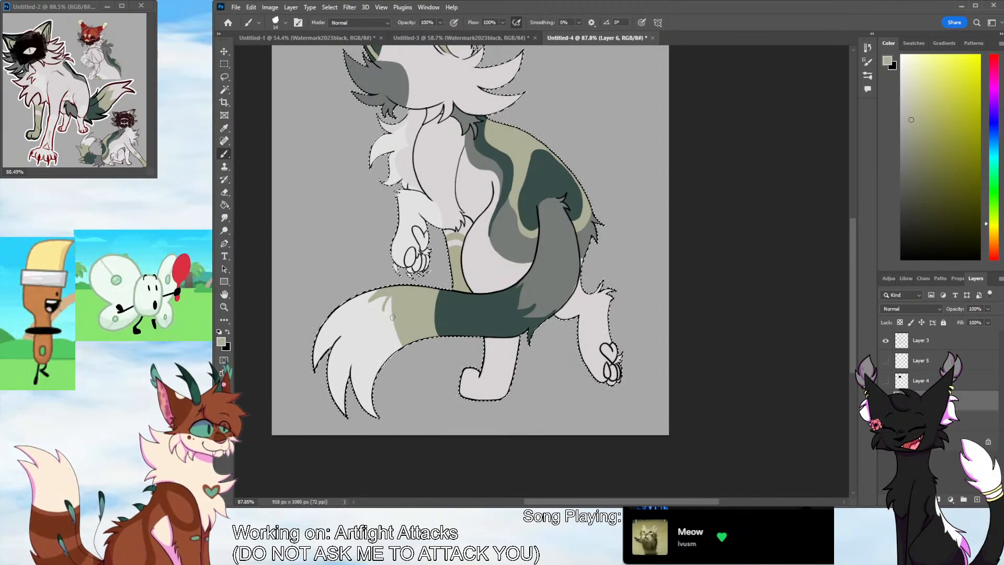
pyautogui.moveTo(384, 310)
pyautogui.mouseDown()
pyautogui.moveTo(370, 320)
pyautogui.moveTo(393, 320)
pyautogui.mouseUp()
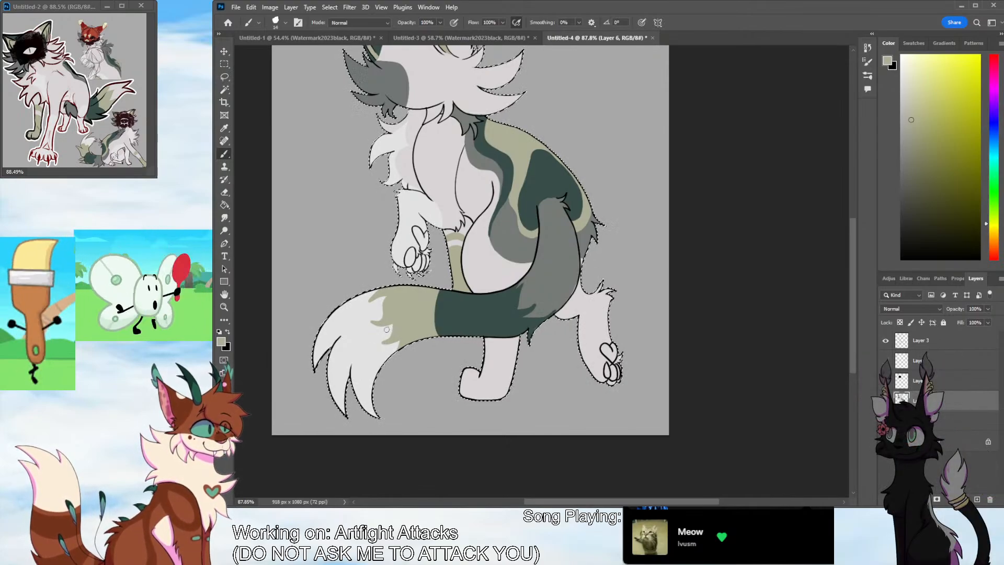
pyautogui.keyDown('alt'); pyautogui.click(290, 198); pyautogui.keyUp('alt')
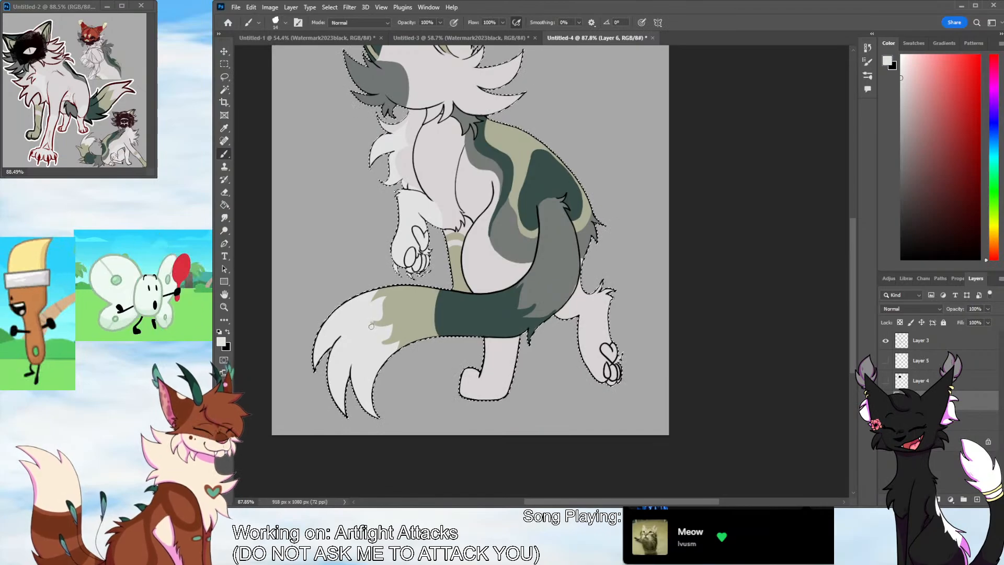
pyautogui.moveTo(385, 343); pyautogui.dragTo(369, 317)
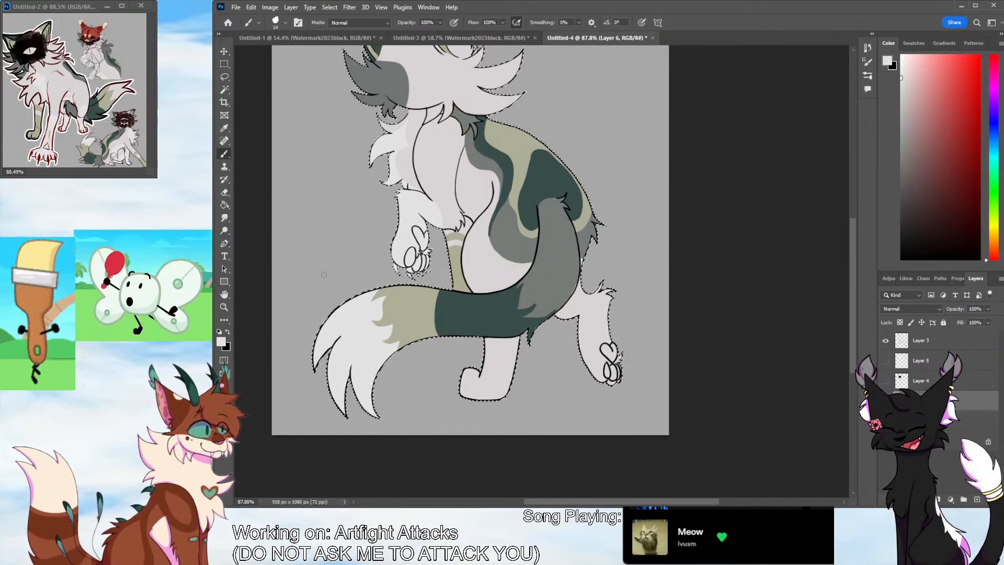
# Refine the dark green tail section's edge against the olive band with sampled green, and its base fur tufts with grey sampled from the thigh
pyautogui.click(224, 128)
pyautogui.click(451, 306)
pyautogui.click(225, 153)
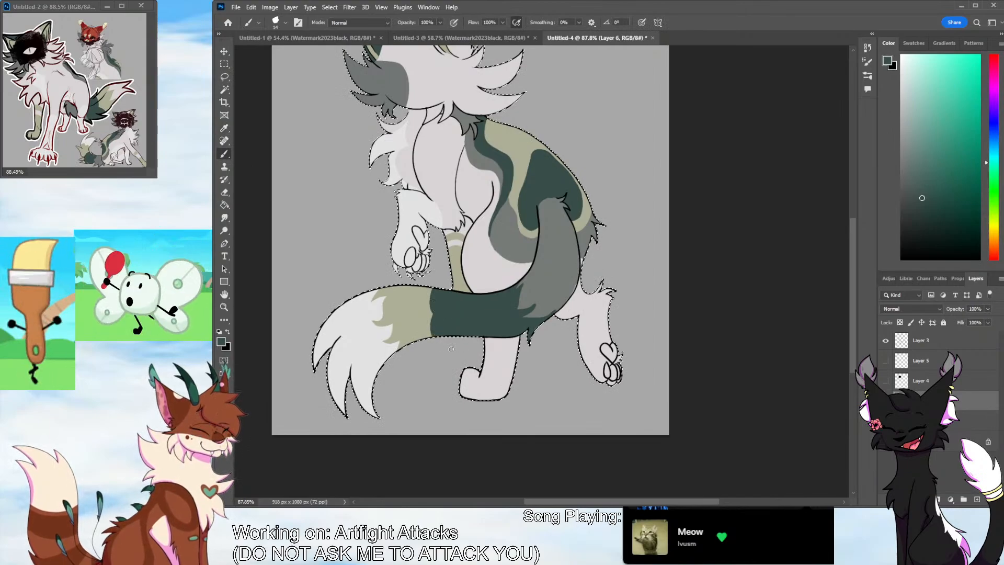
pyautogui.click(228, 129)
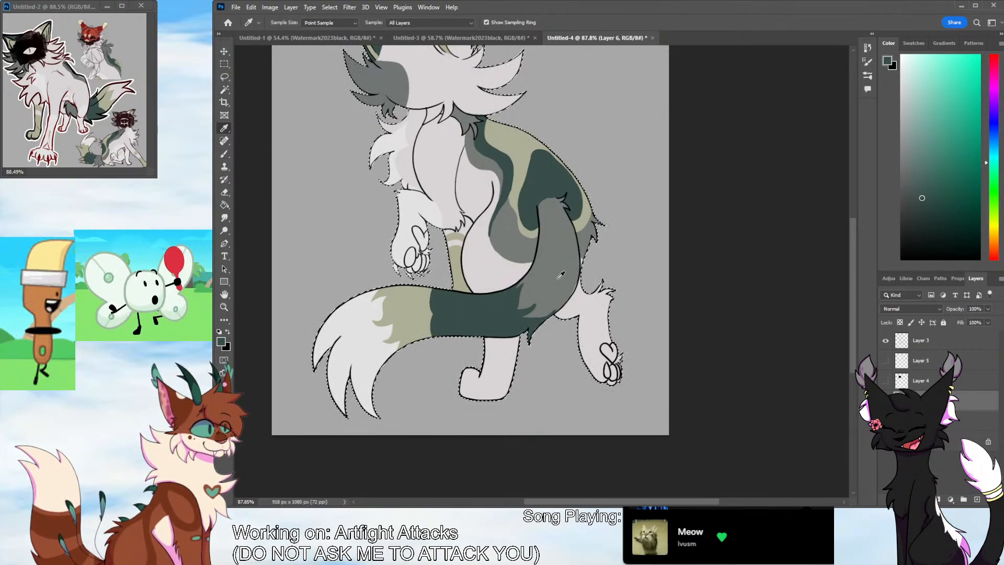
pyautogui.click(225, 154)
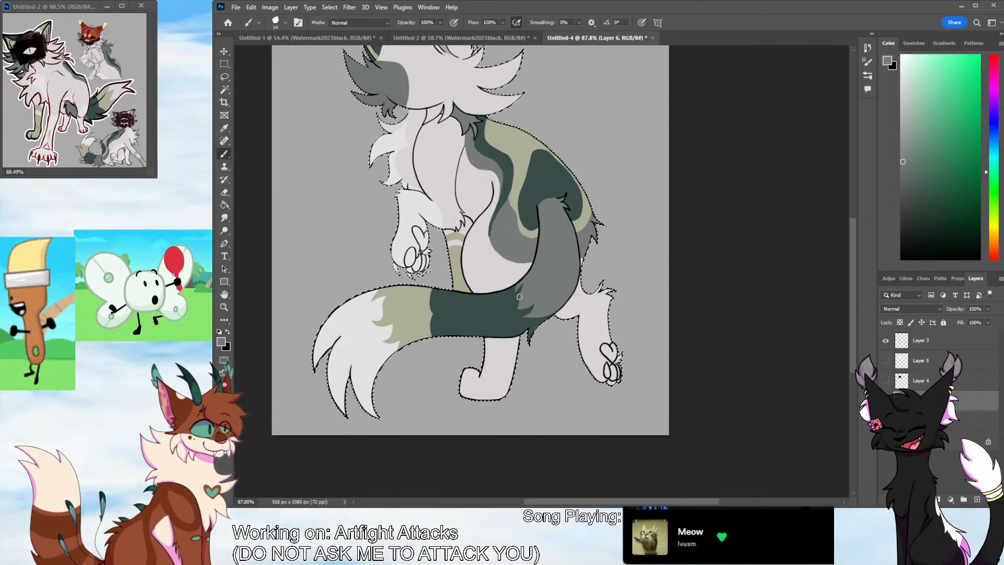
# Sample the dark red from the reference and paint the claws of the raised front paw with it
pyautogui.press('i')
pyautogui.moveTo(852, 287); pyautogui.dragTo(855, 242)
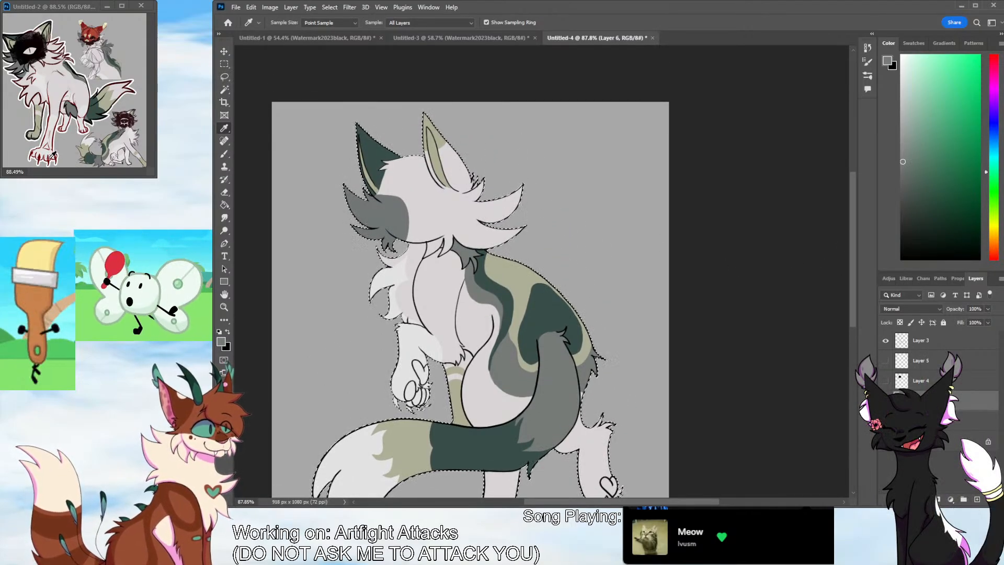
pyautogui.click(85, 85)
pyautogui.press('z')
pyautogui.moveTo(427, 362); pyautogui.dragTo(493, 362)
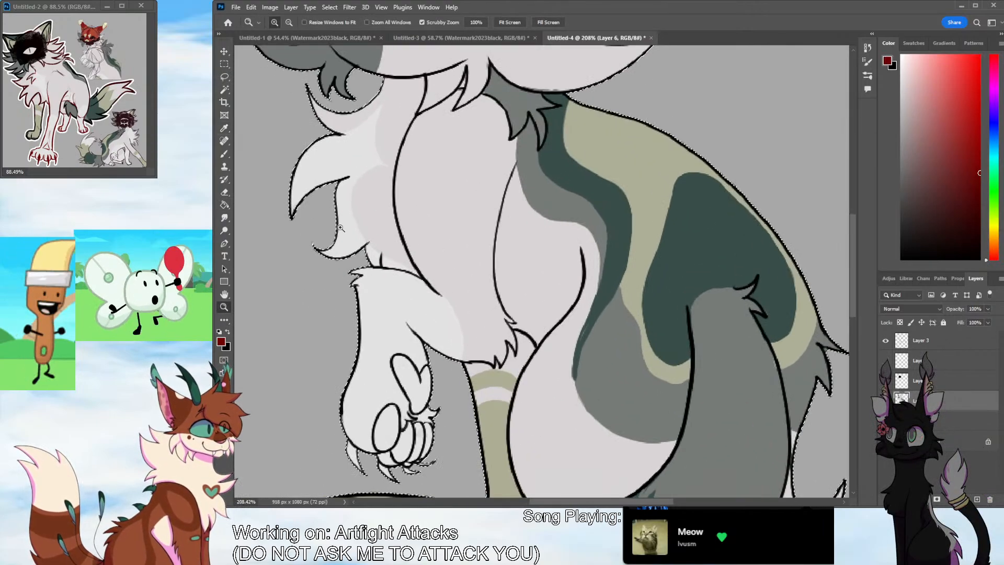
pyautogui.press('b')
pyautogui.moveTo(852, 261); pyautogui.dragTo(852, 282)
pyautogui.moveTo(347, 349); pyautogui.dragTo(364, 375)
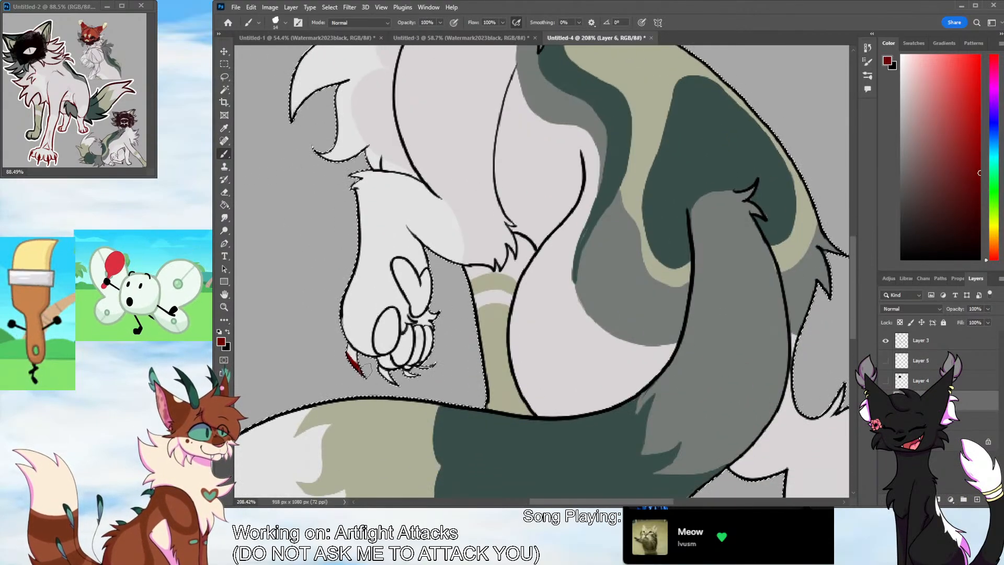
pyautogui.moveTo(968, 199); pyautogui.dragTo(979, 171)
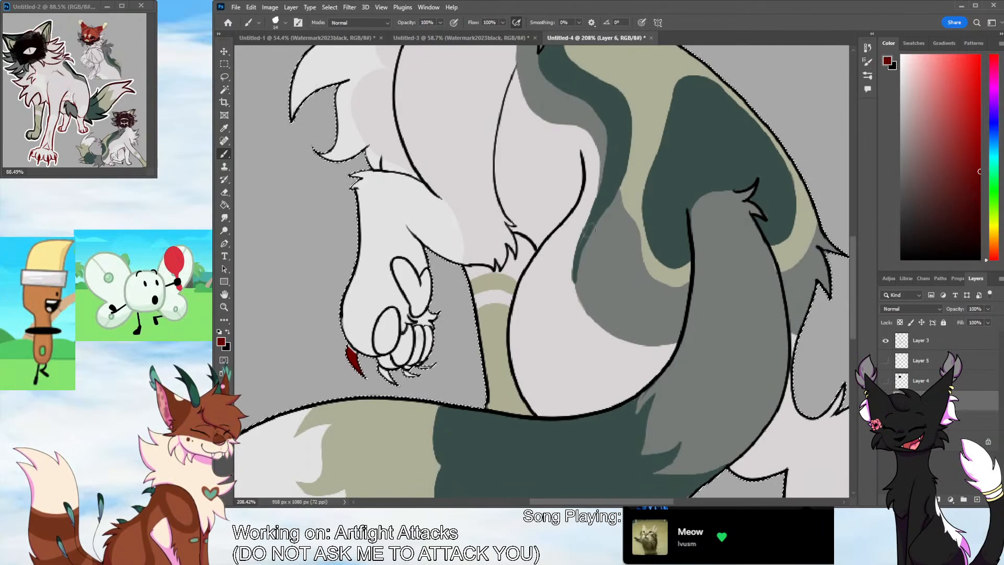
pyautogui.moveTo(349, 352)
pyautogui.mouseDown()
pyautogui.moveTo(376, 371)
pyautogui.moveTo(408, 353)
pyautogui.moveTo(388, 376)
pyautogui.moveTo(418, 374)
pyautogui.mouseUp()
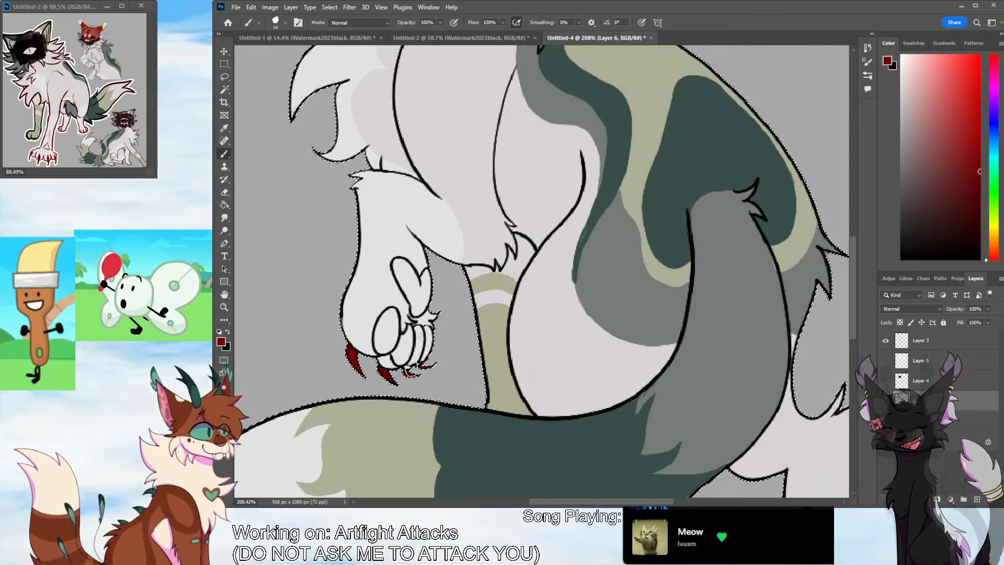
# Choose a darker red, paint all the pads of the raised front paw, and sample the leg's off-white for tidying around them
pyautogui.click(972, 204)
pyautogui.moveTo(387, 317)
pyautogui.mouseDown()
pyautogui.moveTo(386, 345)
pyautogui.moveTo(387, 315)
pyautogui.moveTo(387, 350)
pyautogui.moveTo(405, 329)
pyautogui.moveTo(410, 352)
pyautogui.moveTo(385, 352)
pyautogui.moveTo(398, 359)
pyautogui.moveTo(409, 326)
pyautogui.moveTo(424, 327)
pyautogui.moveTo(421, 363)
pyautogui.moveTo(401, 353)
pyautogui.moveTo(425, 332)
pyautogui.moveTo(413, 360)
pyautogui.mouseUp()
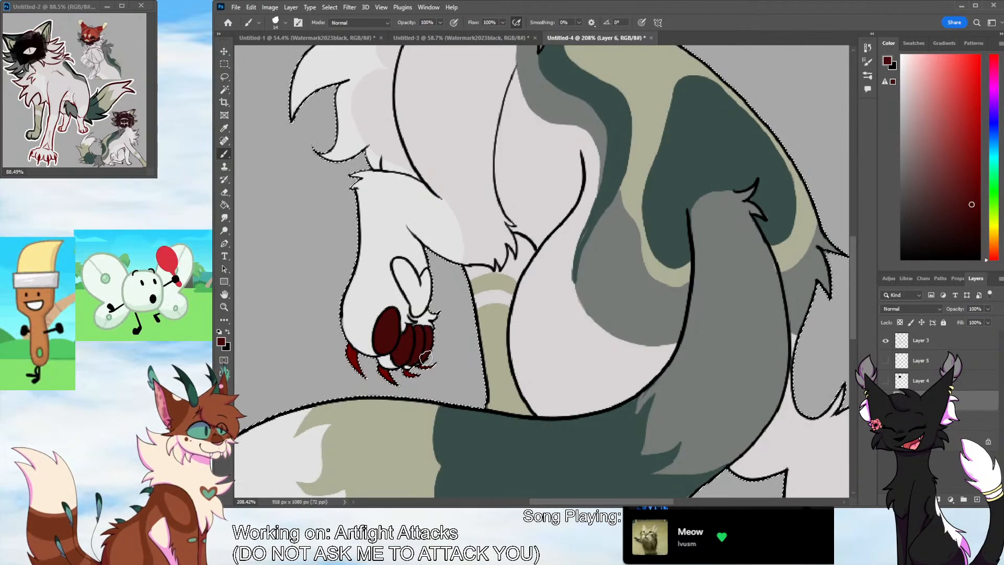
pyautogui.moveTo(416, 316)
pyautogui.mouseDown()
pyautogui.moveTo(397, 260)
pyautogui.moveTo(419, 301)
pyautogui.moveTo(424, 286)
pyautogui.moveTo(415, 309)
pyautogui.moveTo(426, 272)
pyautogui.moveTo(419, 311)
pyautogui.mouseUp()
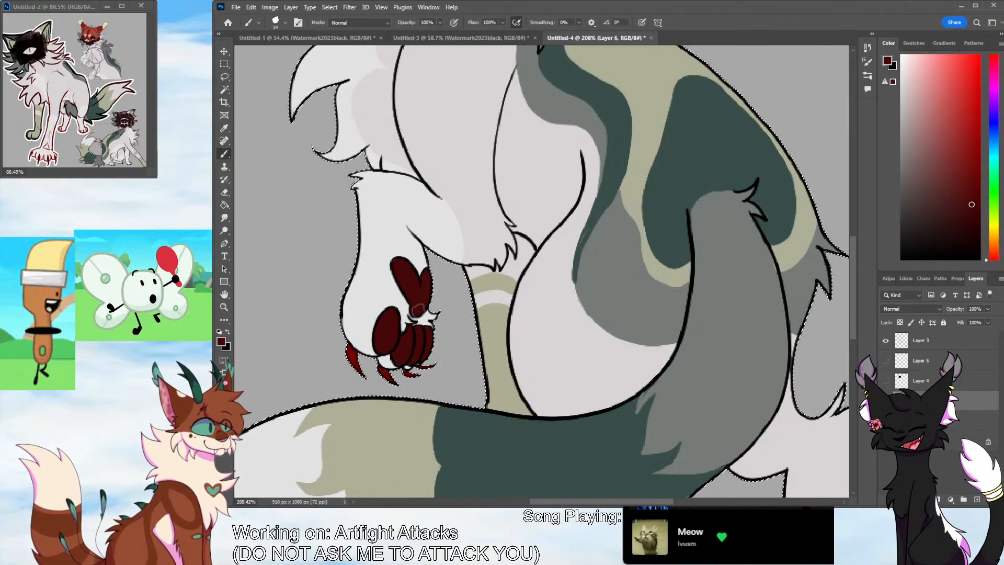
pyautogui.keyDown('alt'); pyautogui.click(366, 273); pyautogui.keyUp('alt')
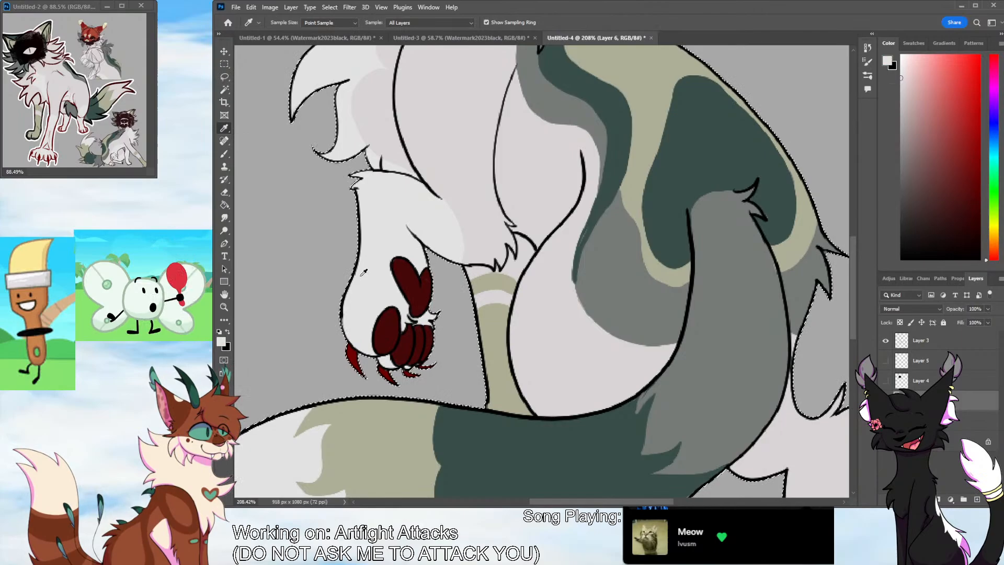
# Sample the dark red from the front paw pads and paint the pads of the raised hind paw
pyautogui.click(224, 306)
pyautogui.moveTo(515, 327); pyautogui.dragTo(408, 361)
pyautogui.moveTo(567, 387); pyautogui.dragTo(636, 339)
pyautogui.click(225, 128)
pyautogui.click(417, 182)
pyautogui.click(224, 154)
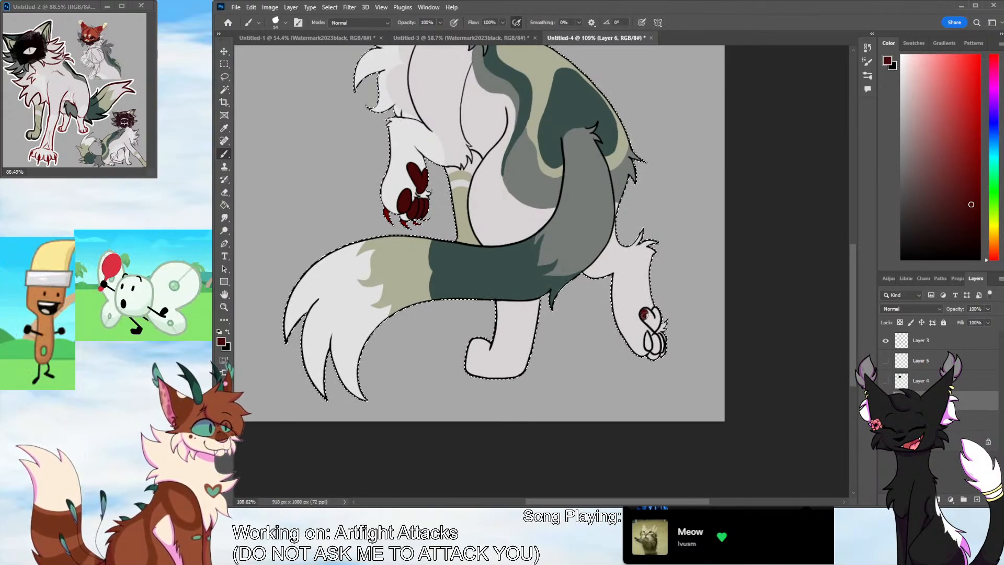
pyautogui.moveTo(654, 310)
pyautogui.mouseDown()
pyautogui.moveTo(646, 344)
pyautogui.moveTo(656, 340)
pyautogui.moveTo(656, 350)
pyautogui.moveTo(665, 340)
pyautogui.moveTo(662, 347)
pyautogui.mouseUp()
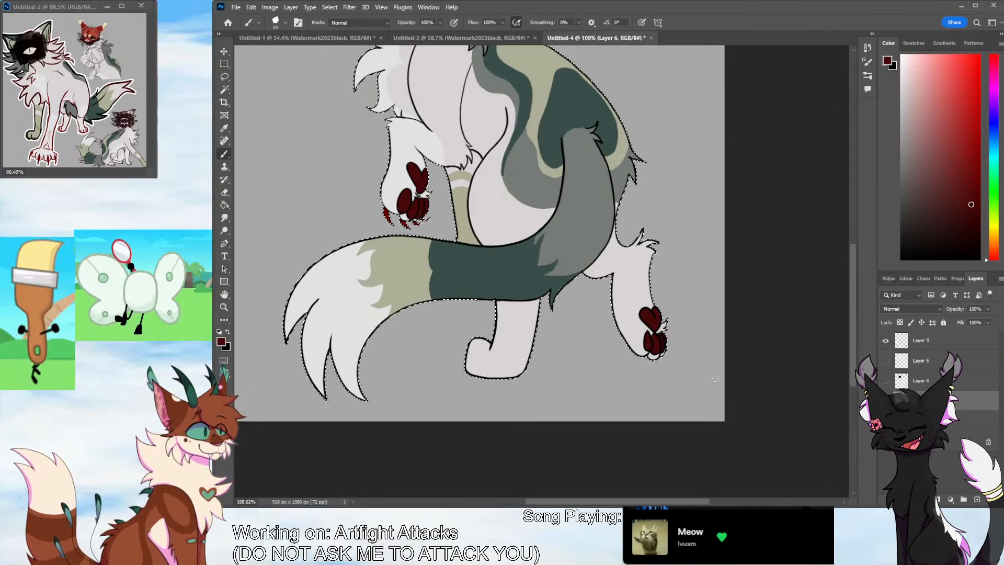
# Show the eye and black face scribble layers again and add a new layer directly above the eye layer, Layer 5
pyautogui.moveTo(853, 334); pyautogui.dragTo(853, 274)
pyautogui.click(886, 363)
pyautogui.click(886, 381)
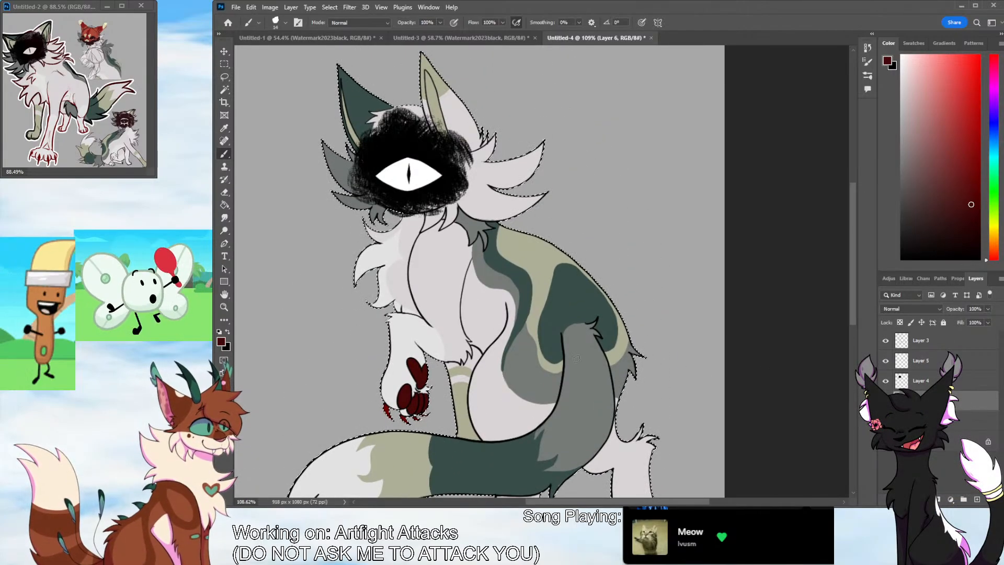
pyautogui.press('z')
pyautogui.moveTo(476, 291); pyautogui.dragTo(441, 368)
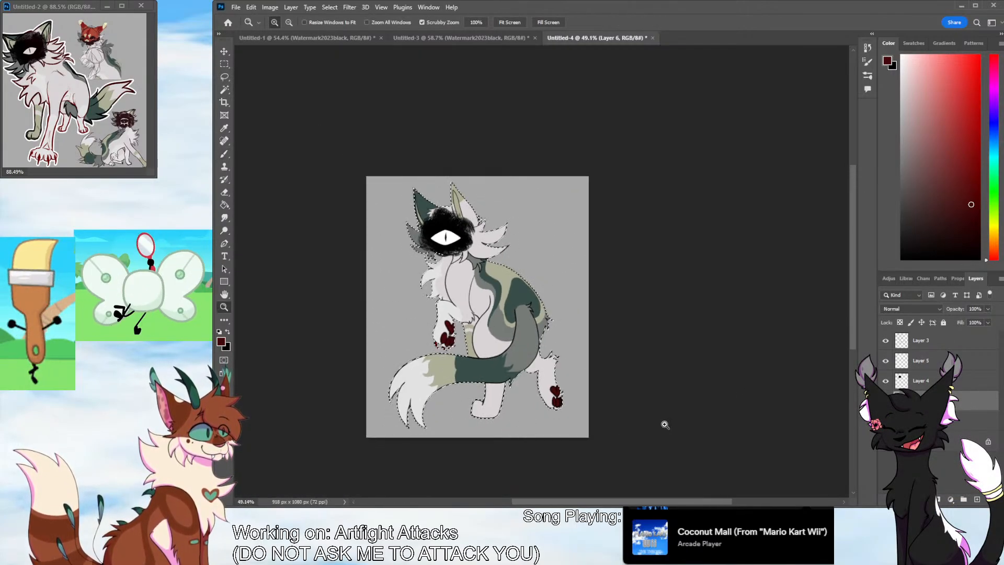
pyautogui.click(884, 366)
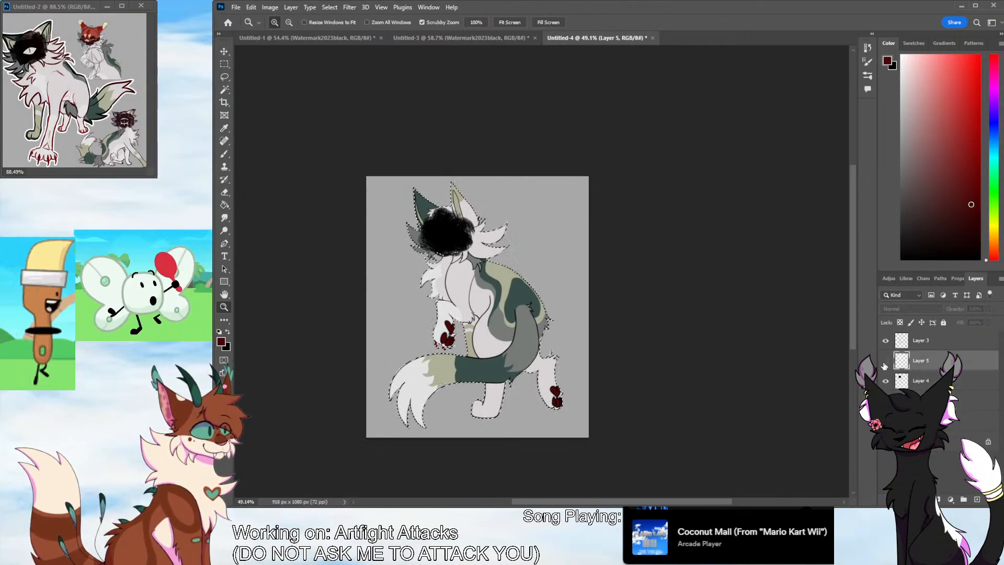
pyautogui.click(977, 499)
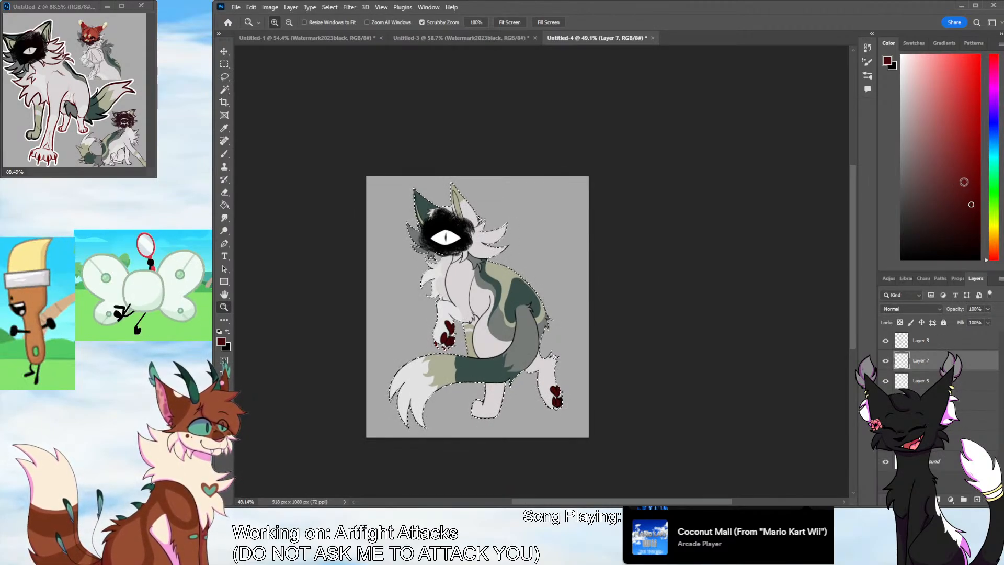
# With a larger brush and very dark red, paint shadow shapes along the chest, front leg, thigh, lower tail edge and hind legs
pyautogui.press('b')
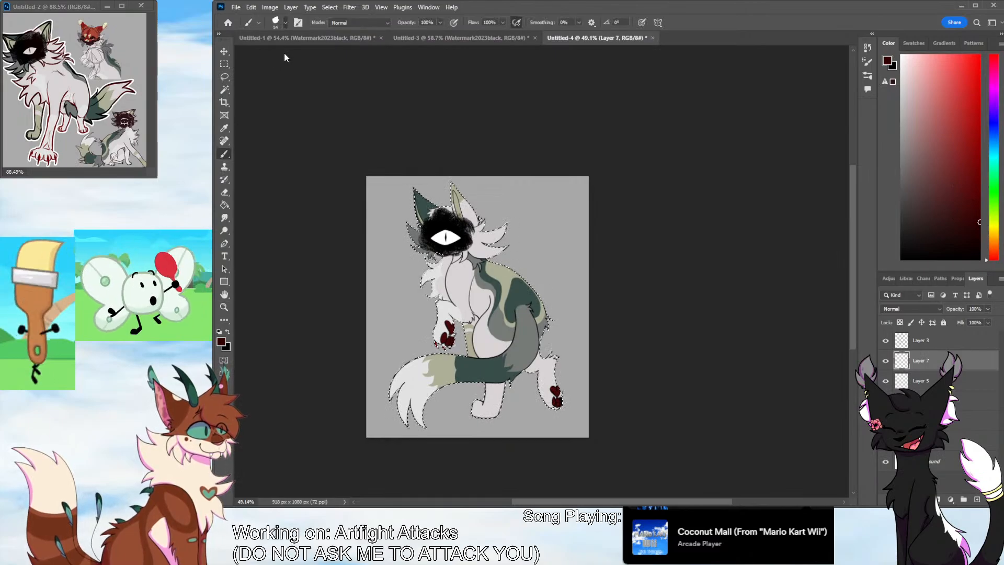
pyautogui.moveTo(285, 57); pyautogui.dragTo(293, 58)
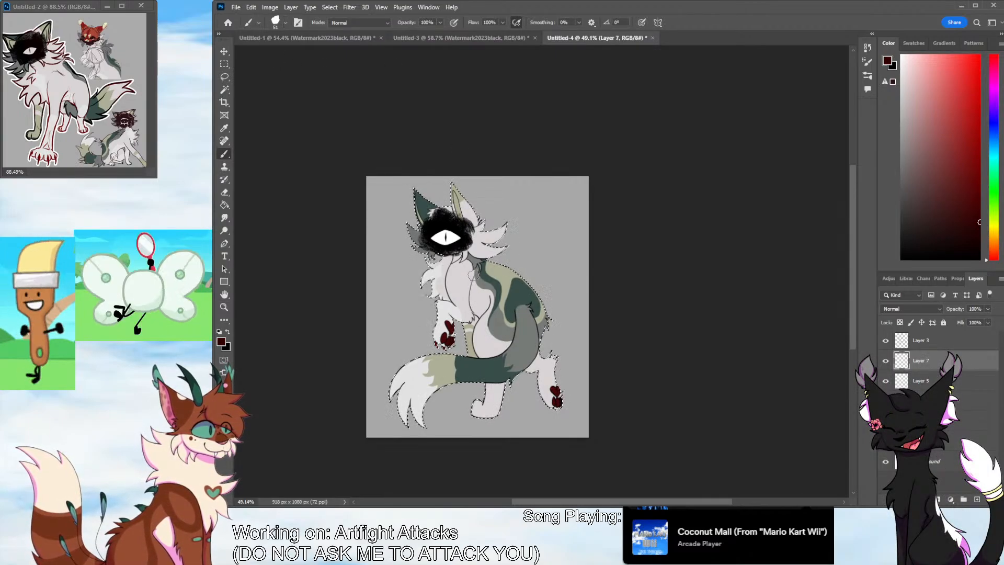
pyautogui.moveTo(469, 305)
pyautogui.mouseDown()
pyautogui.moveTo(471, 318)
pyautogui.moveTo(450, 317)
pyautogui.moveTo(441, 346)
pyautogui.mouseUp()
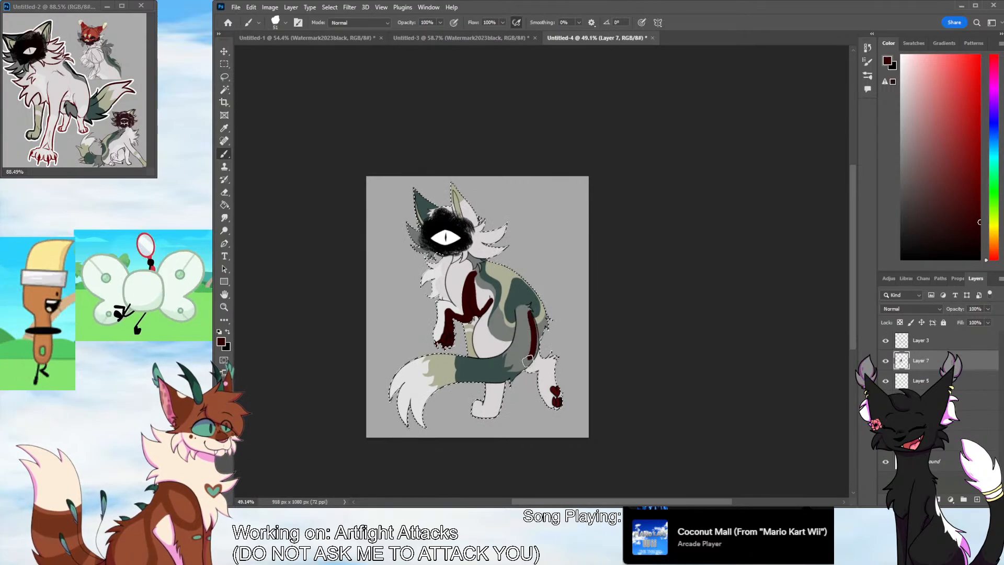
pyautogui.moveTo(487, 383)
pyautogui.mouseDown()
pyautogui.moveTo(451, 387)
pyautogui.moveTo(424, 421)
pyautogui.mouseUp()
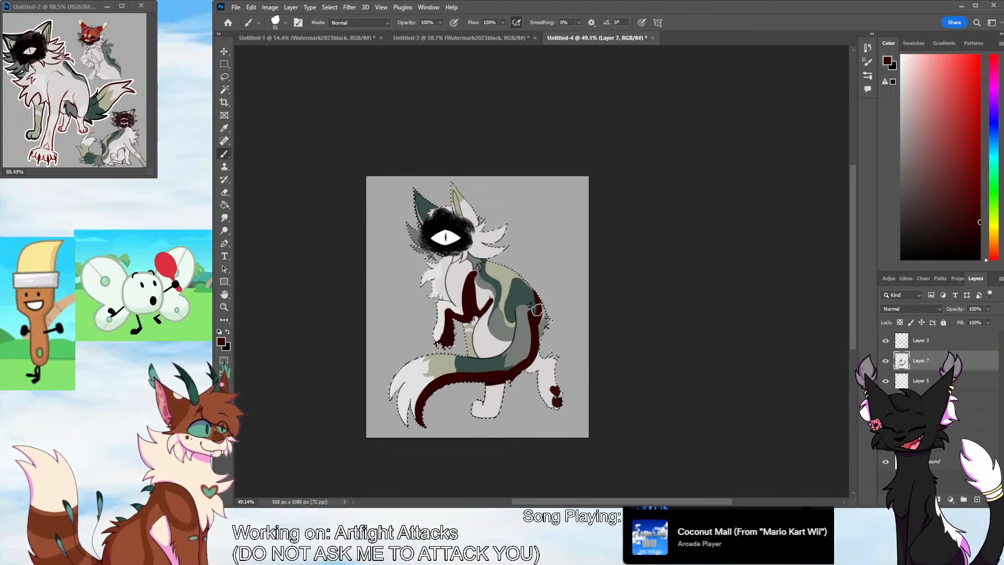
pyautogui.moveTo(546, 319); pyautogui.dragTo(542, 327)
pyautogui.moveTo(554, 361); pyautogui.dragTo(559, 404)
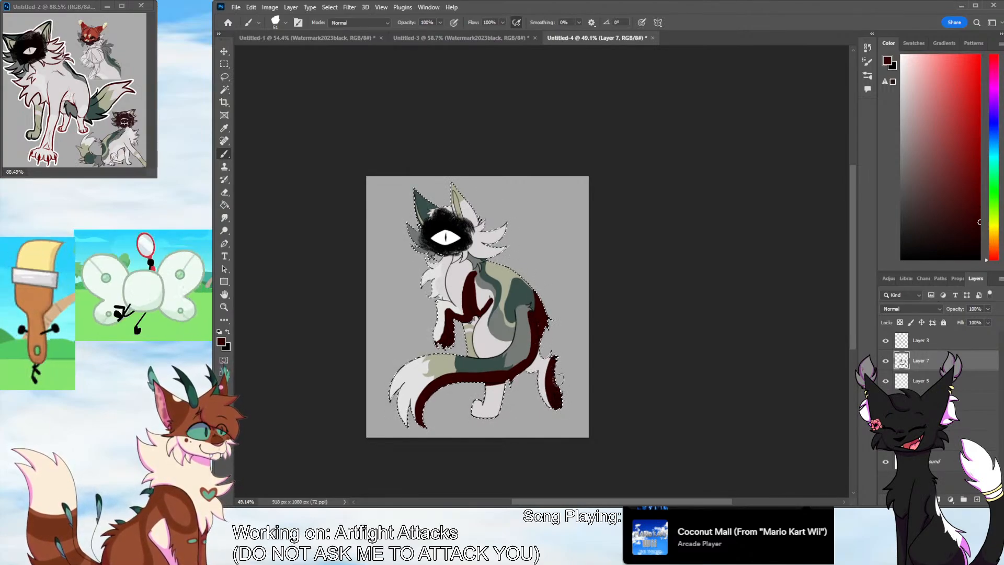
pyautogui.moveTo(535, 355); pyautogui.dragTo(552, 360)
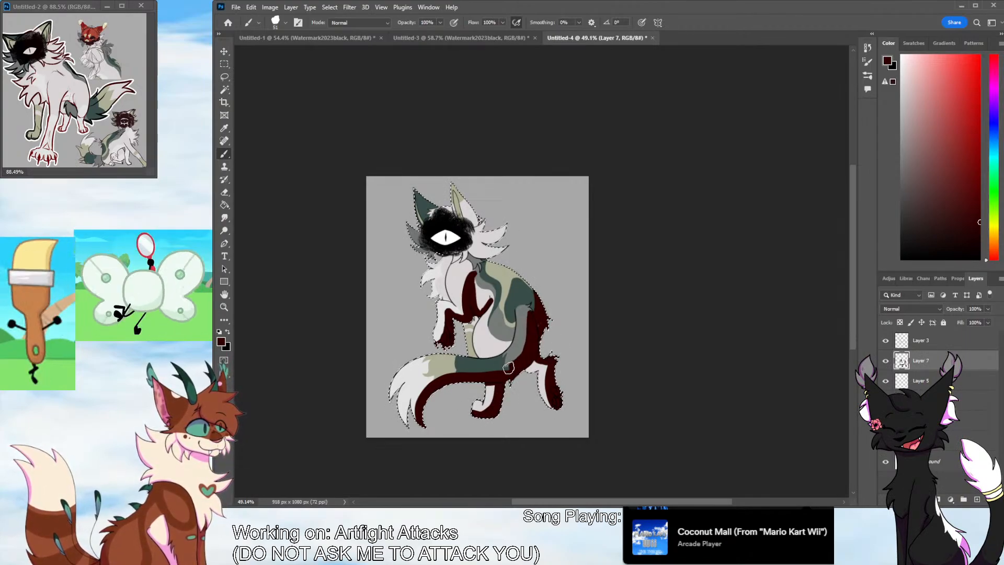
# Widen the dark red shadows on the tail and rump, and extend them to the back, belly, ears, cheek tufts and chest fur
pyautogui.moveTo(509, 368)
pyautogui.mouseDown()
pyautogui.moveTo(461, 375)
pyautogui.moveTo(407, 424)
pyautogui.moveTo(485, 370)
pyautogui.mouseUp()
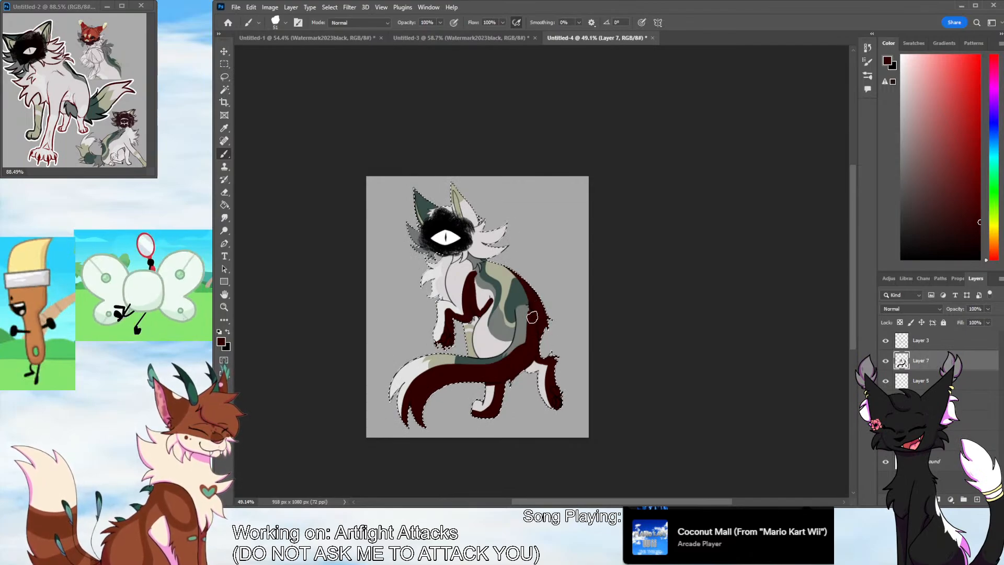
pyautogui.moveTo(485, 355)
pyautogui.mouseDown()
pyautogui.moveTo(507, 340)
pyautogui.moveTo(496, 345)
pyautogui.moveTo(503, 350)
pyautogui.mouseUp()
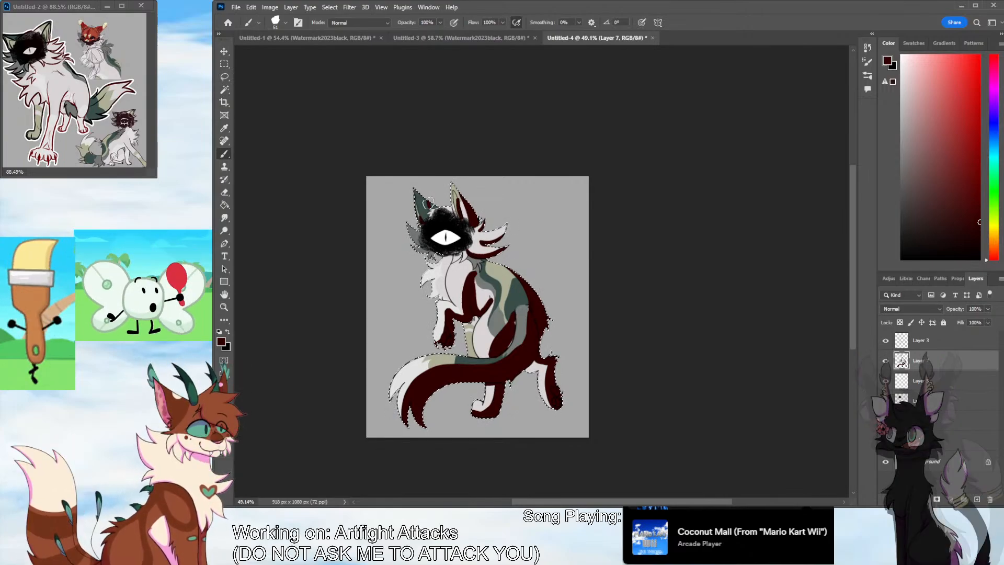
pyautogui.moveTo(429, 203); pyautogui.dragTo(432, 206)
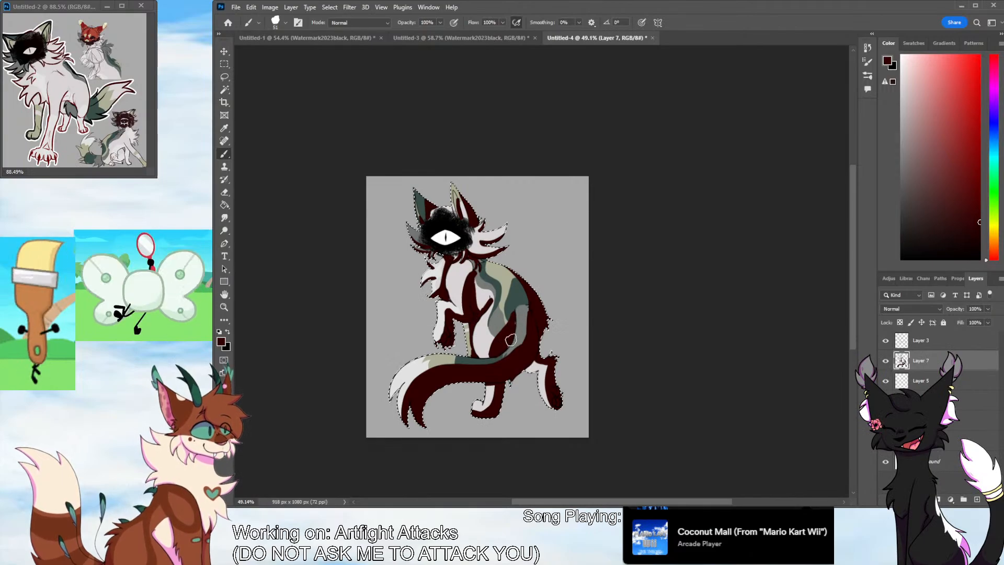
# Set the shadow layer's blend mode to Multiply, blur its edges softly, and lower the layer's opacity
pyautogui.click(922, 310)
pyautogui.click(900, 301)
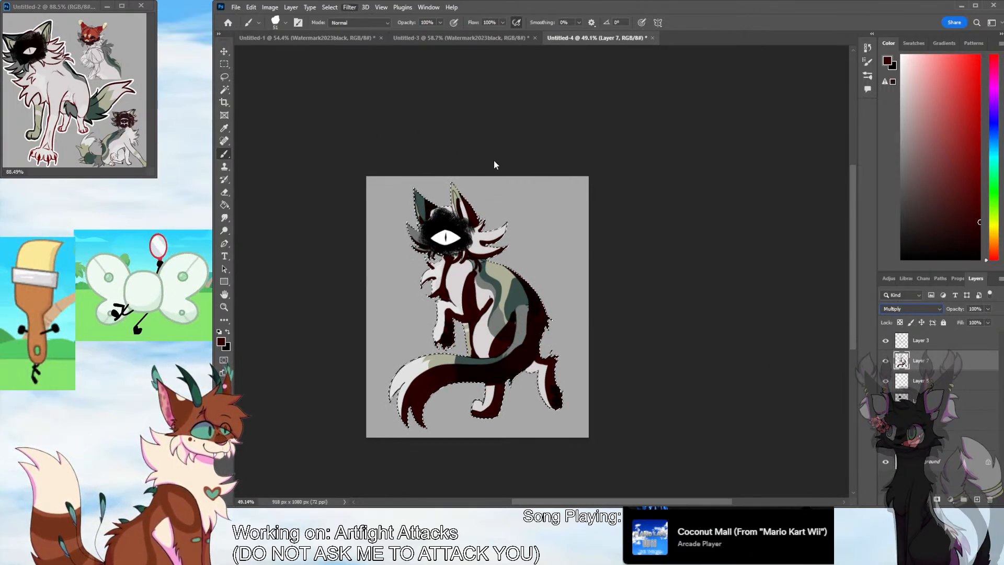
pyautogui.press('space')
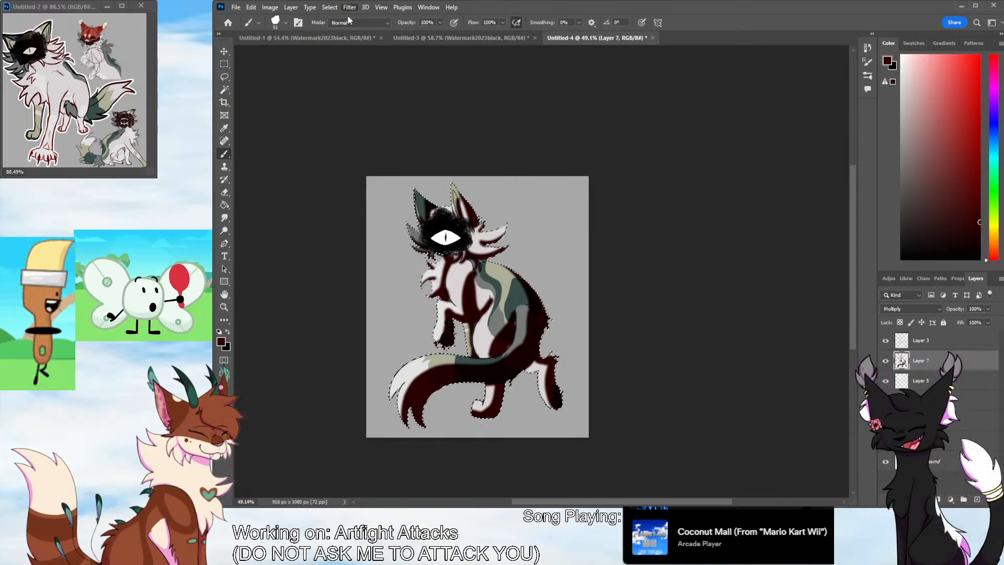
pyautogui.press('space')
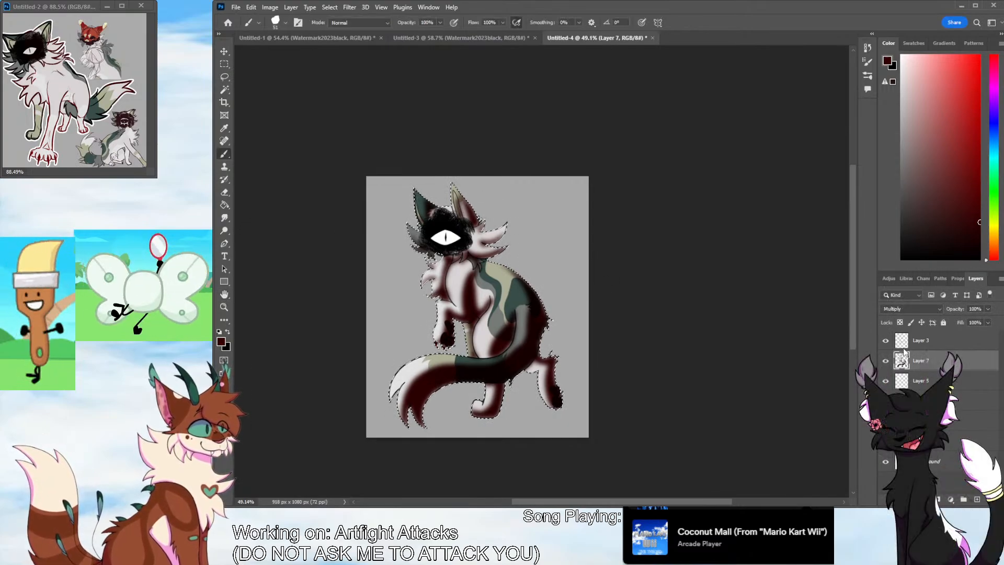
pyautogui.moveTo(988, 309)
pyautogui.mouseDown()
pyautogui.moveTo(972, 322)
pyautogui.moveTo(957, 317)
pyautogui.mouseUp()
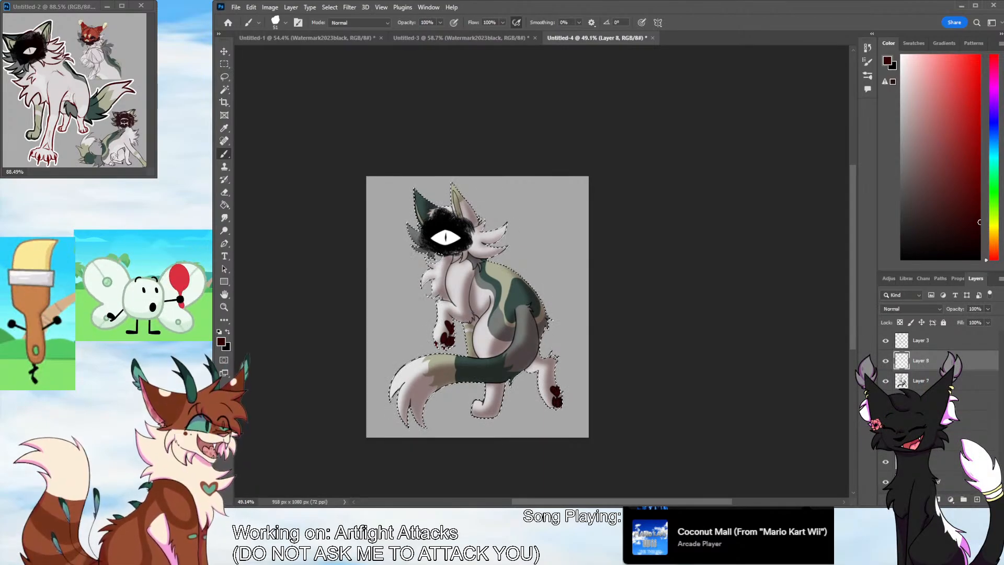
# Add a new layer above the shading and paint pale peach highlights on the dark green ear and the cheek tufts below it
pyautogui.click(976, 500)
pyautogui.moveTo(994, 253); pyautogui.dragTo(994, 242)
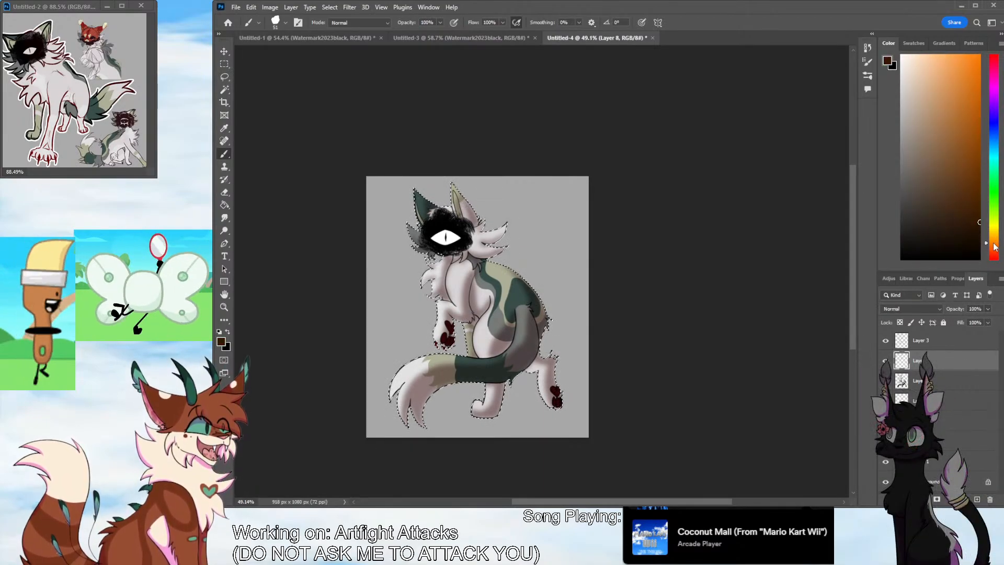
pyautogui.click(920, 55)
pyautogui.hotkey('ctrl', 'space')
pyautogui.moveTo(428, 223); pyautogui.dragTo(484, 222)
pyautogui.moveTo(406, 158)
pyautogui.mouseDown()
pyautogui.moveTo(387, 156)
pyautogui.moveTo(396, 183)
pyautogui.moveTo(389, 135)
pyautogui.moveTo(410, 230)
pyautogui.moveTo(393, 128)
pyautogui.moveTo(398, 157)
pyautogui.mouseUp()
pyautogui.moveTo(368, 225)
pyautogui.mouseDown()
pyautogui.moveTo(432, 241)
pyautogui.moveTo(402, 229)
pyautogui.moveTo(419, 242)
pyautogui.mouseUp()
pyautogui.hotkey('ctrl', 'z')
pyautogui.moveTo(381, 282); pyautogui.dragTo(430, 285)
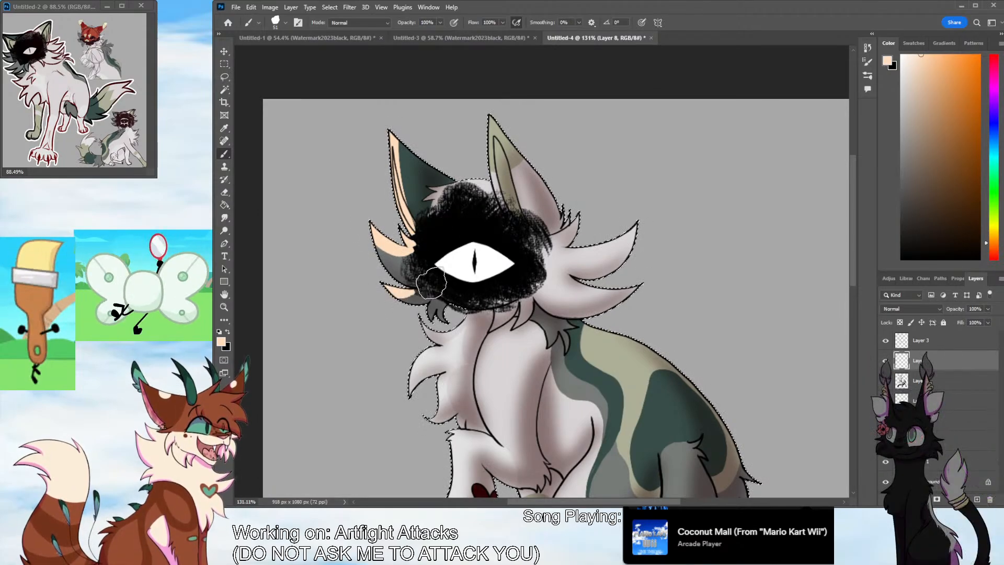
# Paint pale peach highlights on the pale green ear and along the white cheek tufts beneath it
pyautogui.moveTo(486, 149)
pyautogui.mouseDown()
pyautogui.moveTo(505, 207)
pyautogui.moveTo(498, 105)
pyautogui.moveTo(525, 170)
pyautogui.moveTo(498, 138)
pyautogui.moveTo(502, 187)
pyautogui.moveTo(497, 126)
pyautogui.moveTo(512, 219)
pyautogui.moveTo(512, 151)
pyautogui.moveTo(525, 199)
pyautogui.moveTo(561, 245)
pyautogui.moveTo(567, 231)
pyautogui.moveTo(577, 250)
pyautogui.moveTo(567, 253)
pyautogui.moveTo(559, 239)
pyautogui.moveTo(581, 213)
pyautogui.moveTo(579, 250)
pyautogui.moveTo(567, 251)
pyautogui.moveTo(634, 222)
pyautogui.mouseUp()
pyautogui.hotkey('ctrl', 'z')
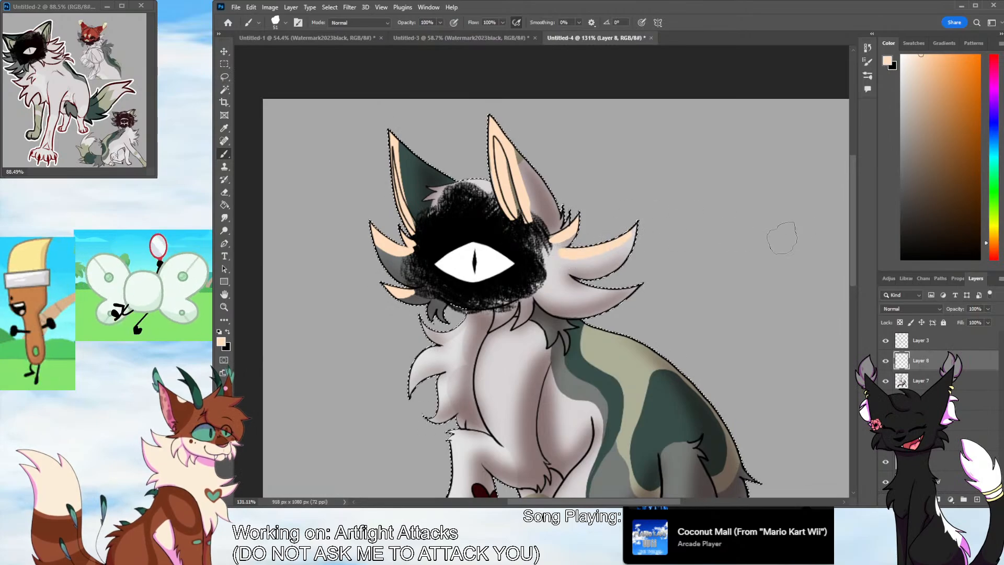
pyautogui.moveTo(853, 242); pyautogui.dragTo(853, 261)
pyautogui.moveTo(565, 220); pyautogui.dragTo(630, 222)
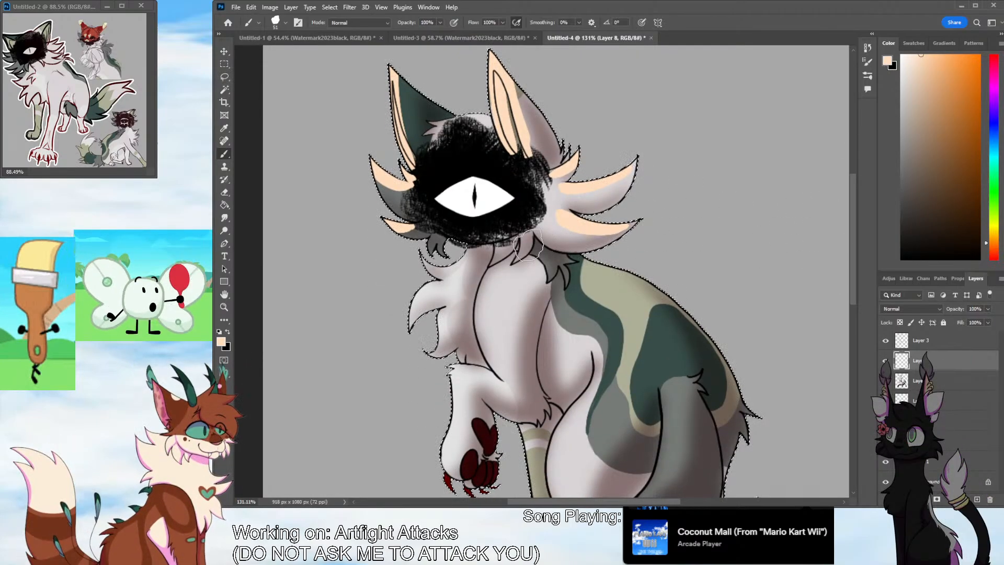
# Paint peach highlights on the chest fur tufts, down the chest, and along the raised front leg
pyautogui.moveTo(466, 258); pyautogui.dragTo(471, 247)
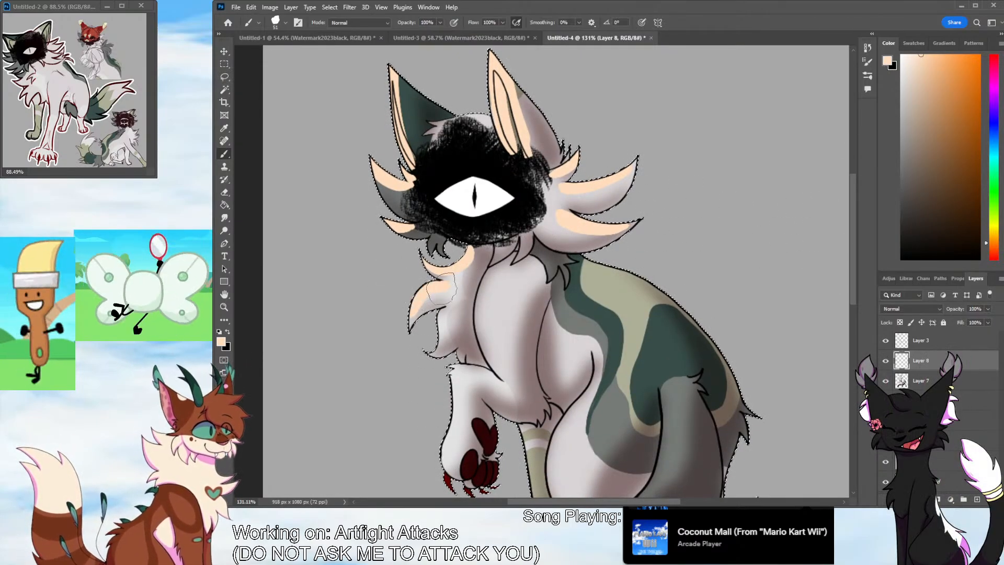
pyautogui.moveTo(443, 295); pyautogui.dragTo(450, 335)
pyautogui.moveTo(496, 264)
pyautogui.mouseDown()
pyautogui.moveTo(485, 312)
pyautogui.moveTo(500, 374)
pyautogui.moveTo(492, 349)
pyautogui.moveTo(500, 371)
pyautogui.moveTo(448, 443)
pyautogui.moveTo(450, 465)
pyautogui.mouseUp()
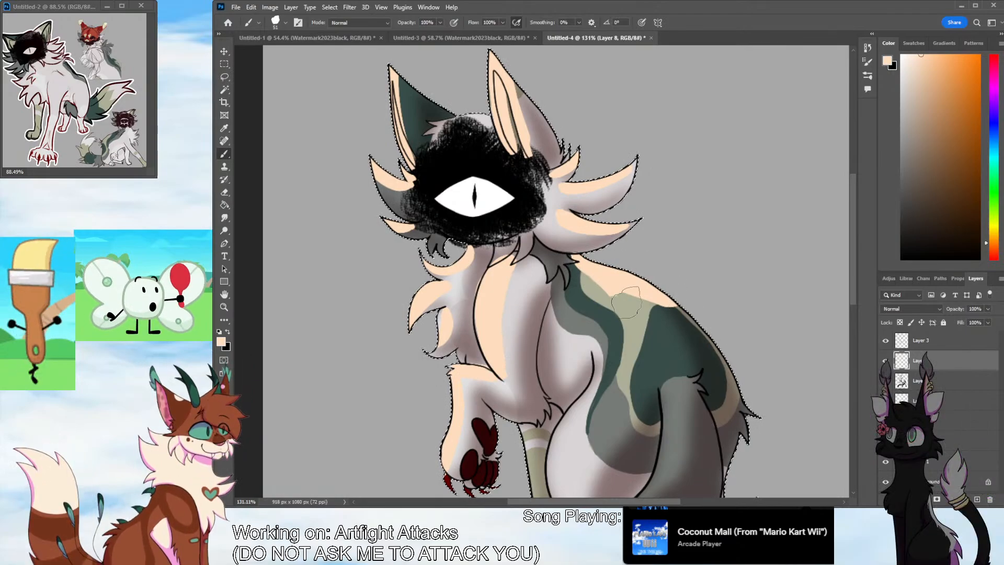
pyautogui.moveTo(626, 302); pyautogui.dragTo(675, 325)
pyautogui.scroll(-3, 780, 267)
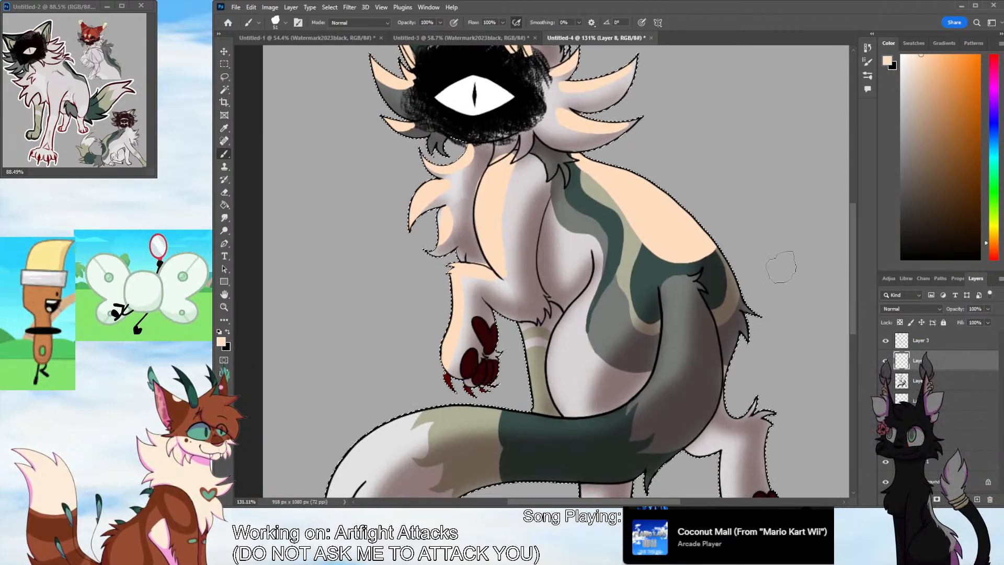
pyautogui.hotkey('ctrl', 'z')
pyautogui.hotkey('ctrl', 'z')
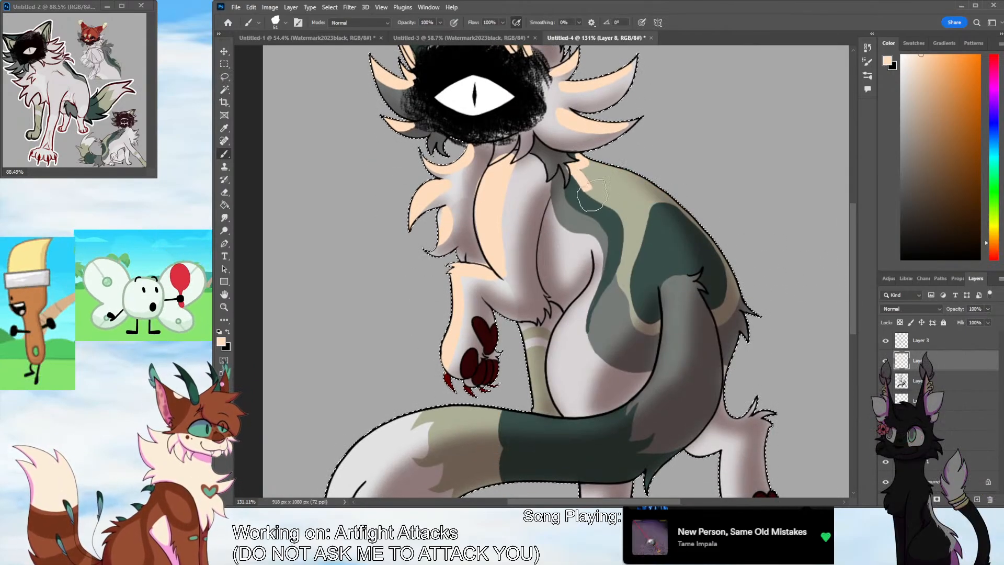
# Paint a broad peach highlight across the back and down to the hip, keeping the character selection active
pyautogui.moveTo(591, 194)
pyautogui.mouseDown()
pyautogui.moveTo(601, 267)
pyautogui.moveTo(589, 313)
pyautogui.moveTo(608, 295)
pyautogui.moveTo(601, 175)
pyautogui.moveTo(649, 209)
pyautogui.moveTo(695, 225)
pyautogui.moveTo(680, 285)
pyautogui.mouseUp()
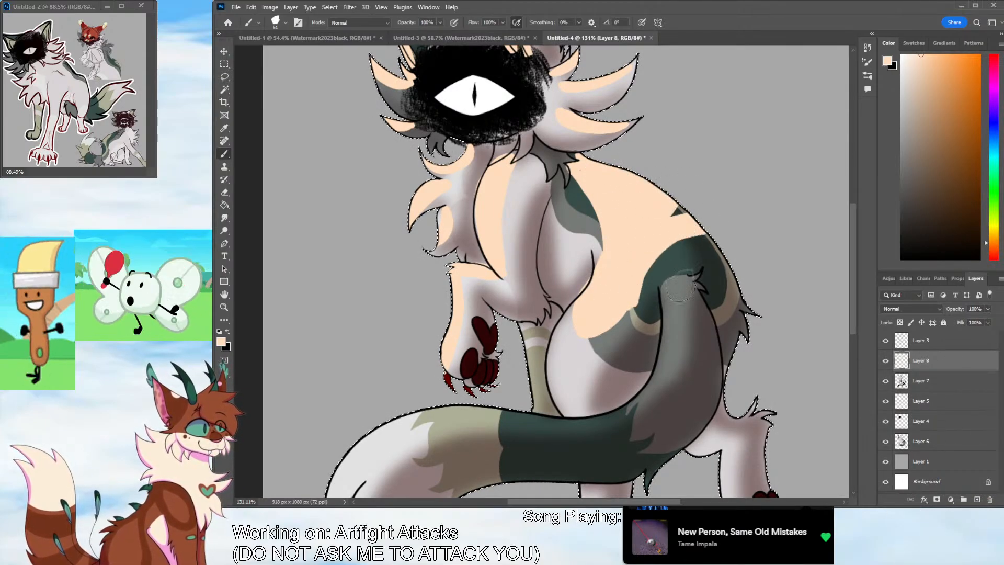
pyautogui.hotkey('ctrl', 'd')
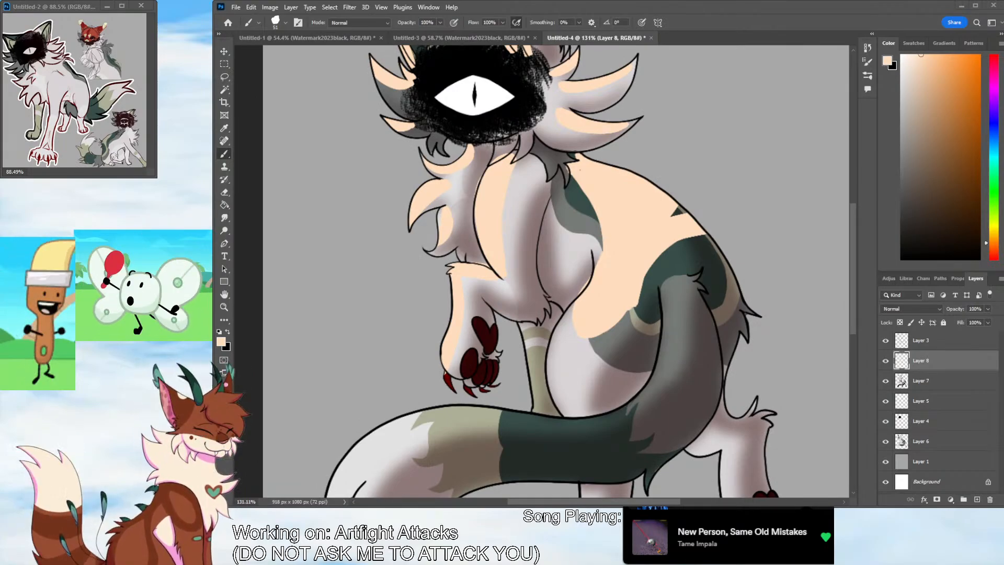
pyautogui.hotkey('ctrl', 'z')
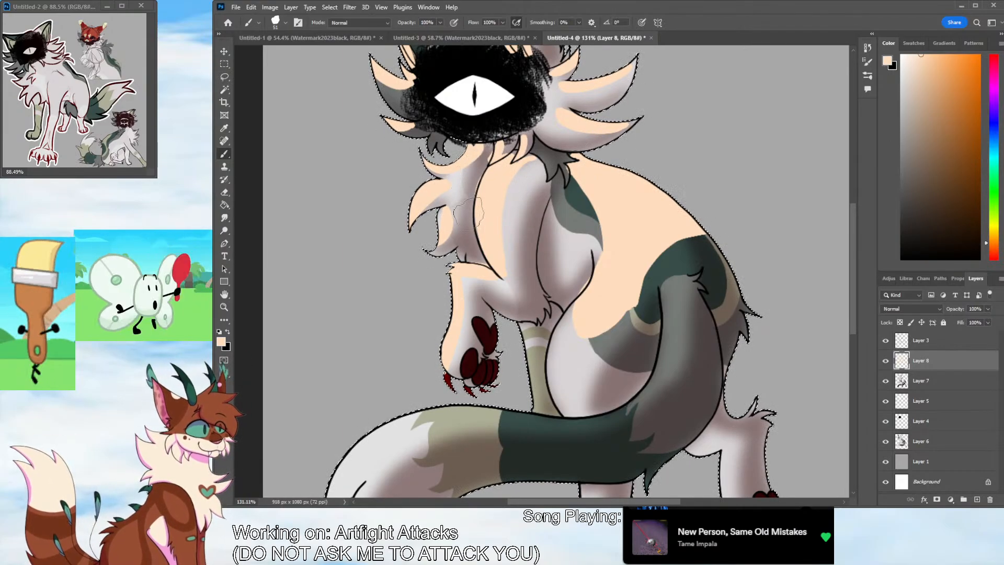
# Paint peach highlights along the tail's upper edge and tips, the thigh, the rump, and the standing legs
pyautogui.scroll(-3, 849, 275)
pyautogui.scroll(-2, 849, 275)
pyautogui.moveTo(665, 150)
pyautogui.mouseDown()
pyautogui.moveTo(669, 183)
pyautogui.moveTo(609, 285)
pyautogui.moveTo(561, 293)
pyautogui.moveTo(327, 389)
pyautogui.mouseUp()
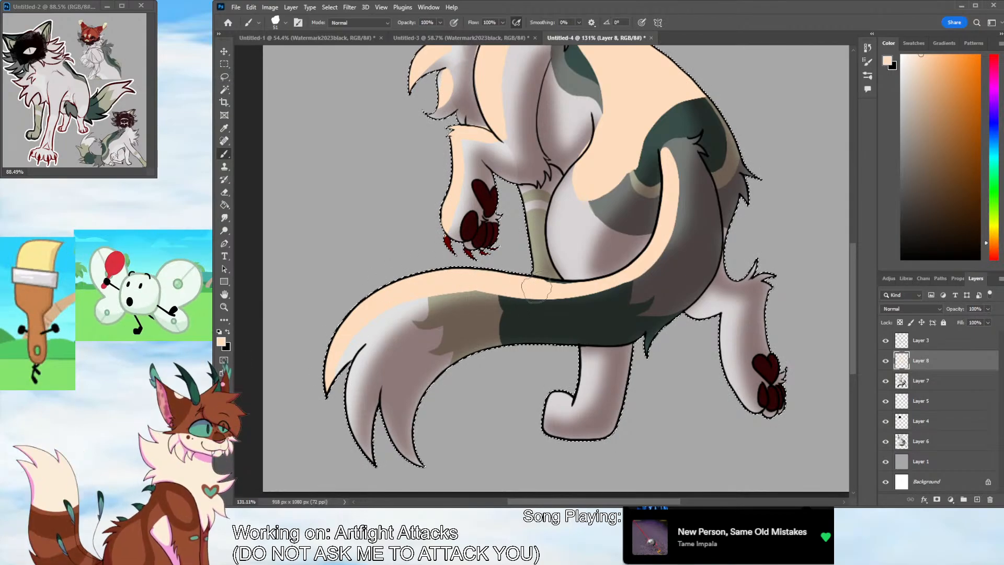
pyautogui.moveTo(409, 303)
pyautogui.mouseDown()
pyautogui.moveTo(566, 298)
pyautogui.moveTo(655, 259)
pyautogui.moveTo(641, 285)
pyautogui.moveTo(673, 217)
pyautogui.moveTo(665, 224)
pyautogui.moveTo(658, 110)
pyautogui.moveTo(666, 164)
pyautogui.moveTo(644, 144)
pyautogui.moveTo(599, 197)
pyautogui.moveTo(586, 168)
pyautogui.moveTo(564, 183)
pyautogui.mouseUp()
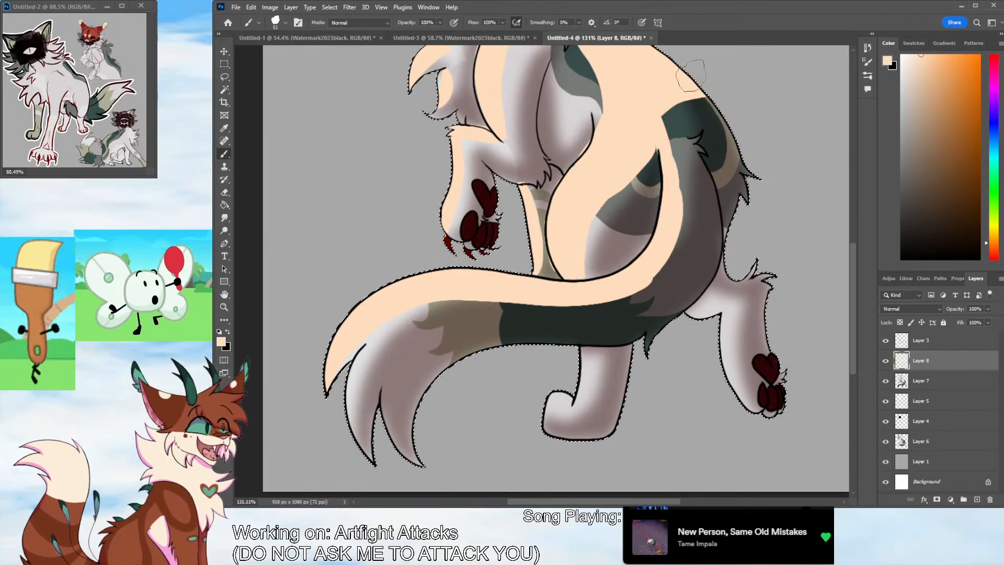
pyautogui.moveTo(672, 162)
pyautogui.mouseDown()
pyautogui.moveTo(678, 108)
pyautogui.moveTo(665, 111)
pyautogui.moveTo(699, 99)
pyautogui.moveTo(667, 243)
pyautogui.mouseUp()
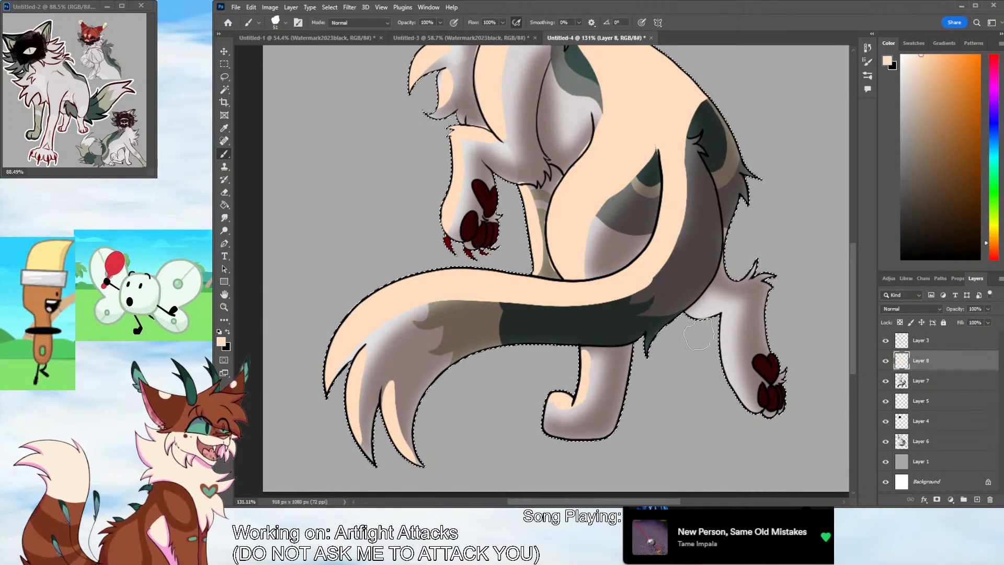
# Set the highlight layer's blend mode to Overlay, blur its edges softly, and lower its opacity to 55%
pyautogui.scroll(10, 848, 247)
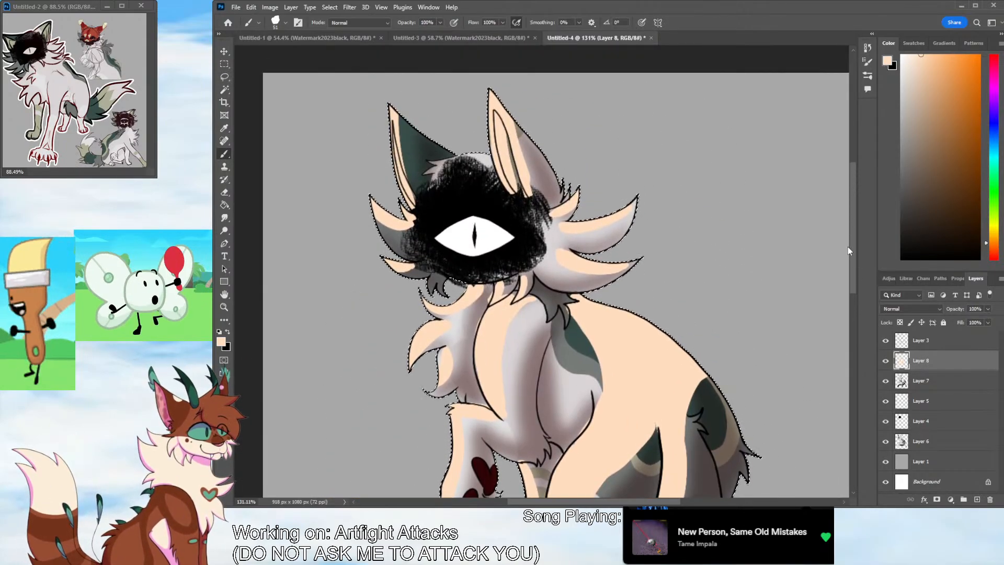
pyautogui.moveTo(848, 246); pyautogui.dragTo(846, 256)
pyautogui.click(224, 307)
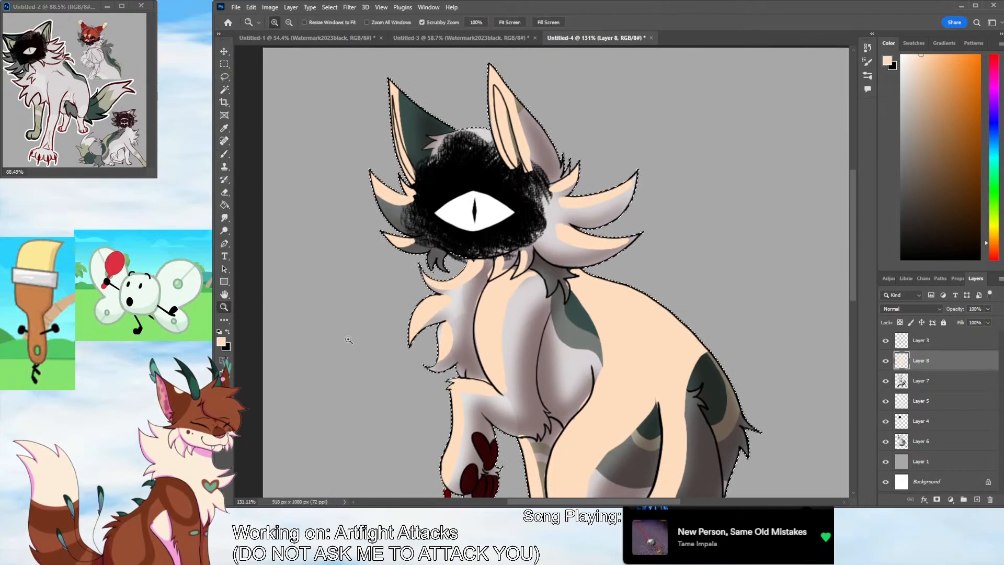
pyautogui.moveTo(610, 307); pyautogui.dragTo(595, 339)
pyautogui.moveTo(610, 501); pyautogui.dragTo(632, 501)
pyautogui.moveTo(612, 431); pyautogui.dragTo(673, 389)
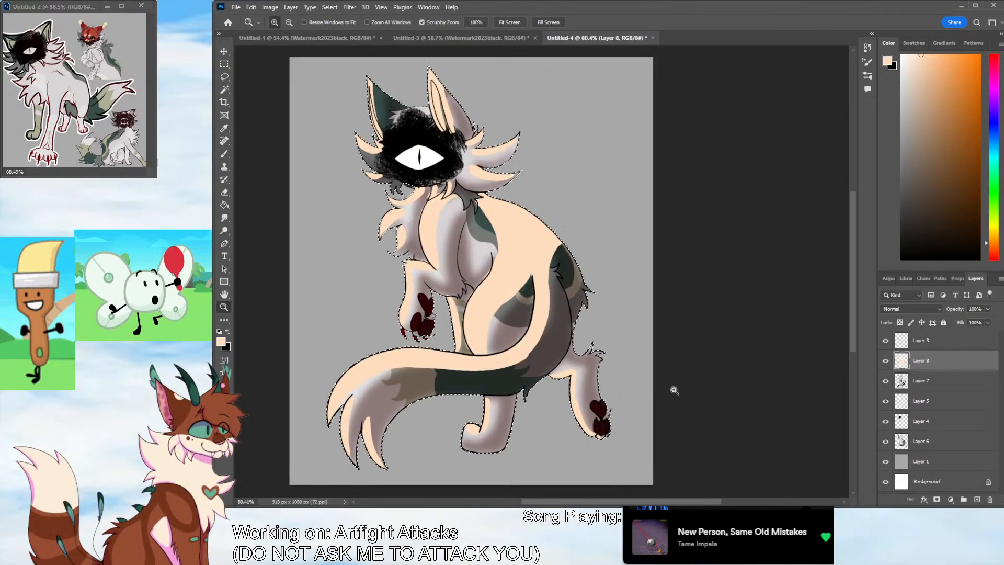
pyautogui.scroll(-9, 911, 307)
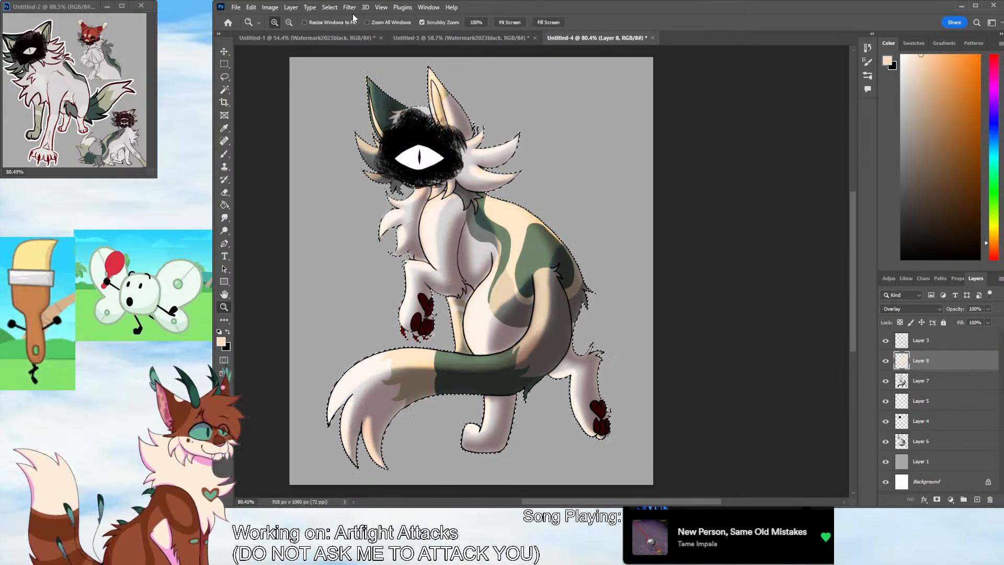
pyautogui.press('space')
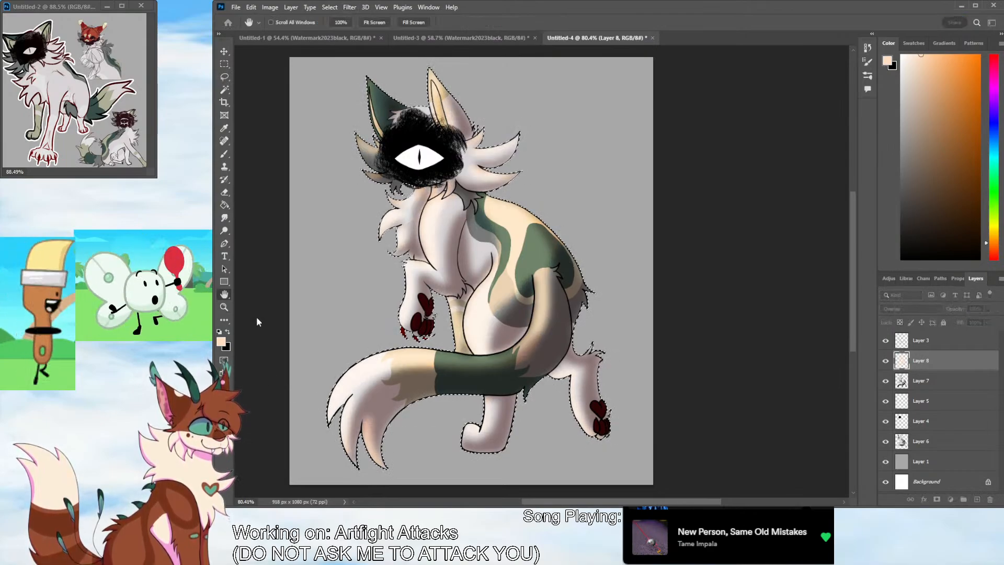
pyautogui.moveTo(988, 311); pyautogui.dragTo(970, 321)
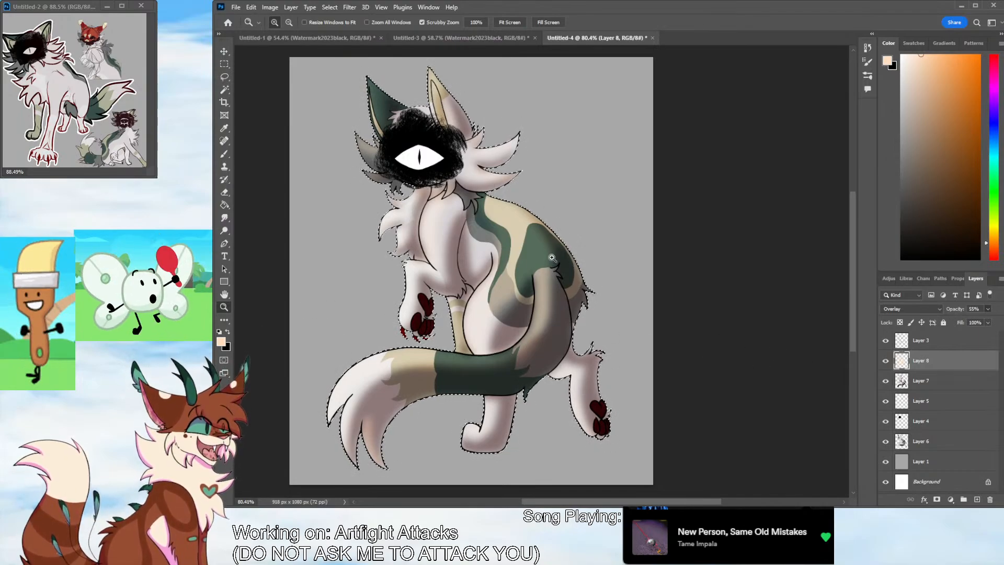
# Add a new layer and place it above the highlight layer, directly beneath the line art
pyautogui.moveTo(551, 257); pyautogui.dragTo(545, 258)
pyautogui.moveTo(611, 285); pyautogui.dragTo(554, 303)
pyautogui.moveTo(589, 337); pyautogui.dragTo(648, 322)
pyautogui.moveTo(853, 344); pyautogui.dragTo(855, 310)
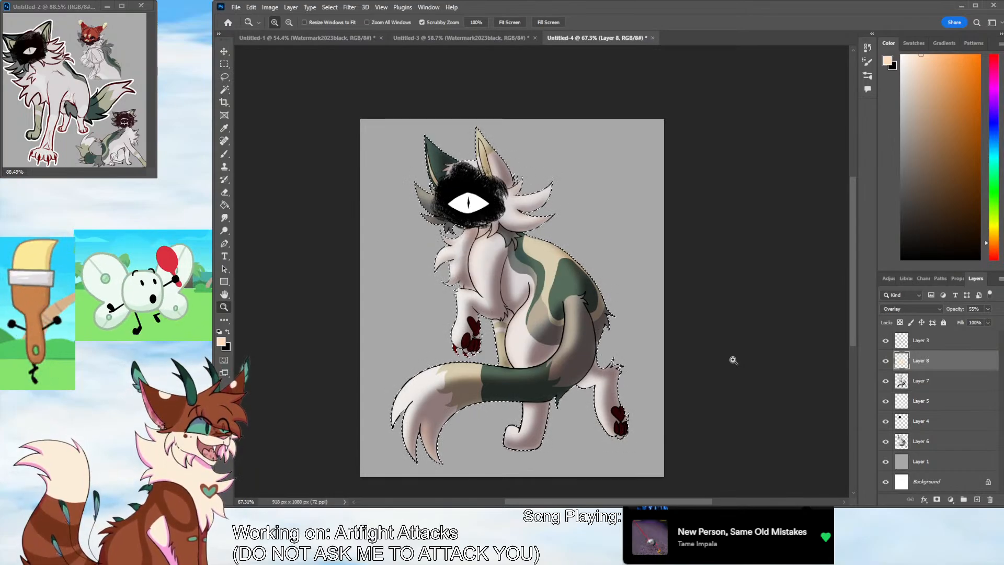
pyautogui.click(954, 383)
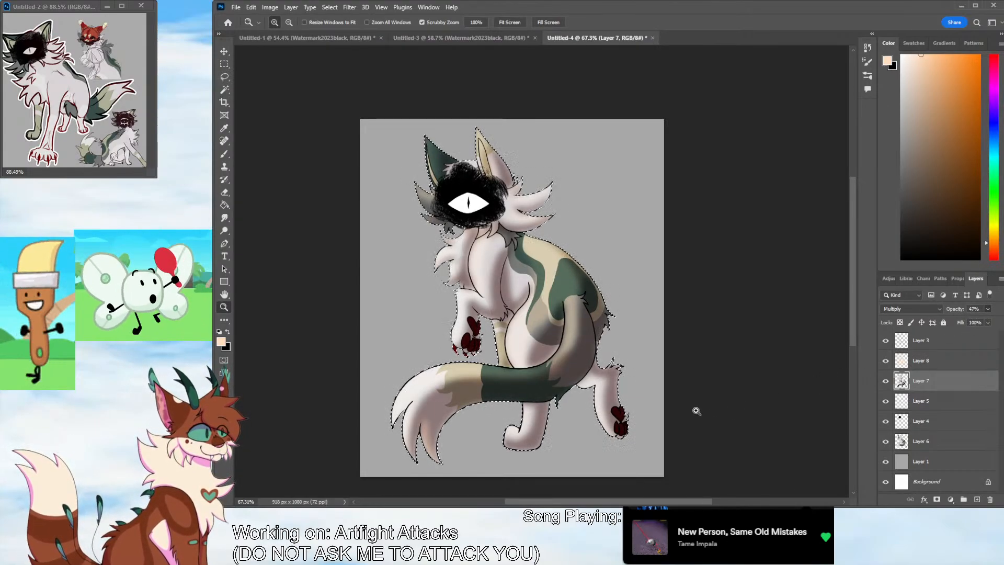
pyautogui.click(977, 499)
pyautogui.moveTo(944, 391); pyautogui.dragTo(889, 343)
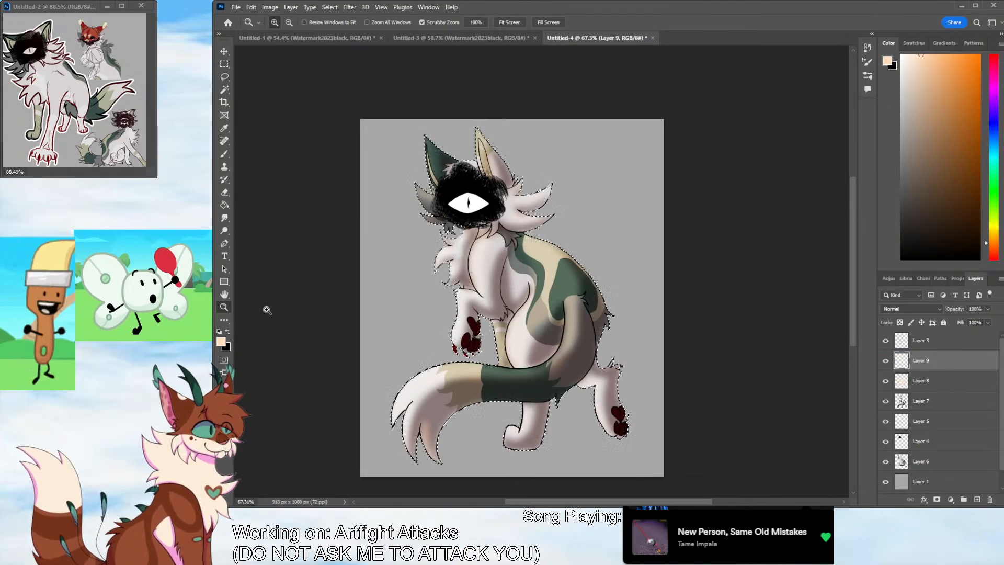
# Choose a dark red and brush shading along the white eye's upper edge and outer corner
pyautogui.moveTo(434, 217); pyautogui.dragTo(529, 155)
pyautogui.moveTo(851, 256); pyautogui.dragTo(858, 227)
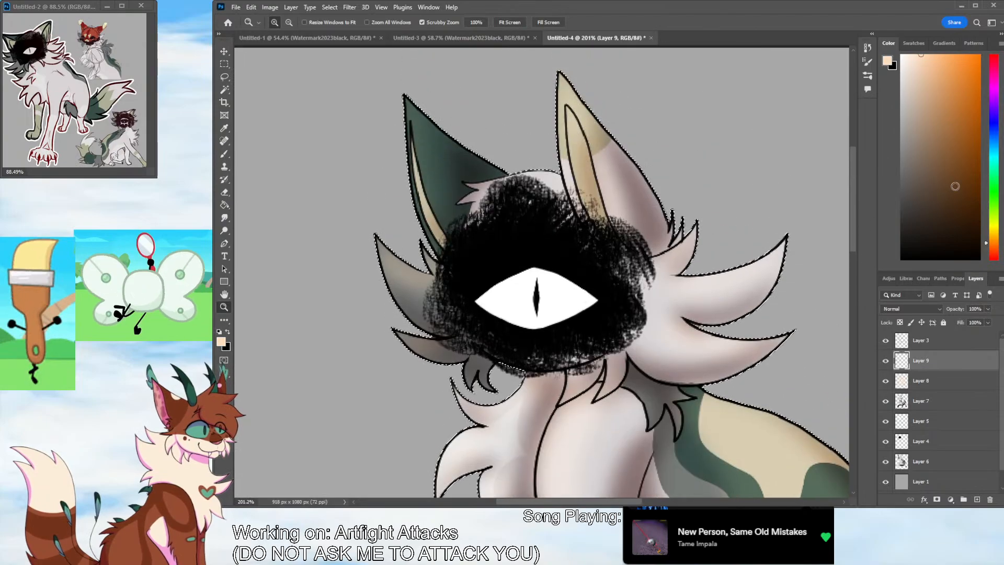
pyautogui.moveTo(993, 250); pyautogui.dragTo(983, 287)
pyautogui.click(980, 131)
pyautogui.click(224, 154)
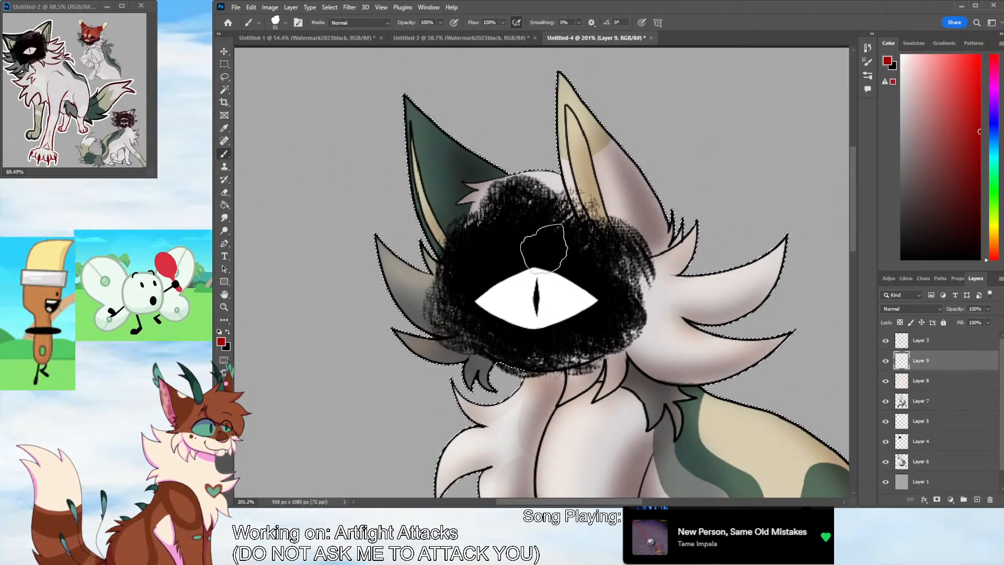
pyautogui.moveTo(477, 302)
pyautogui.mouseDown()
pyautogui.moveTo(539, 272)
pyautogui.moveTo(601, 300)
pyautogui.mouseUp()
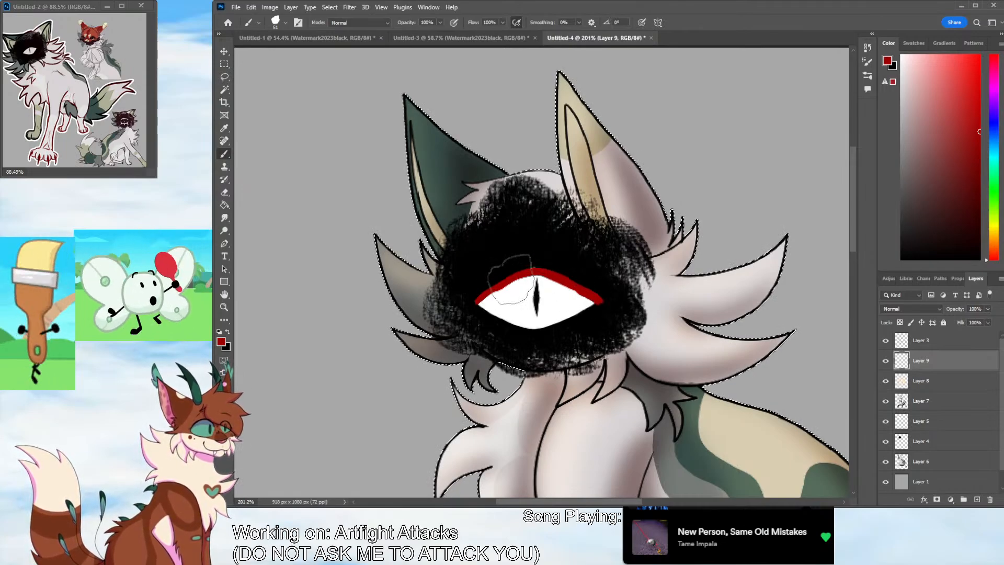
pyautogui.moveTo(502, 299)
pyautogui.mouseDown()
pyautogui.moveTo(514, 281)
pyautogui.moveTo(581, 297)
pyautogui.moveTo(565, 317)
pyautogui.moveTo(574, 309)
pyautogui.mouseUp()
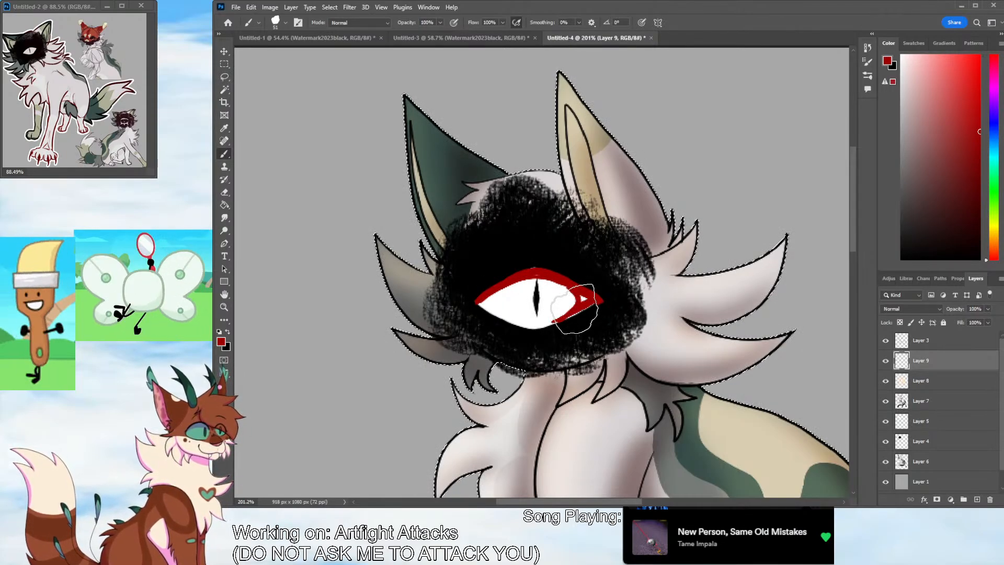
pyautogui.hotkey('ctrl', 'd')
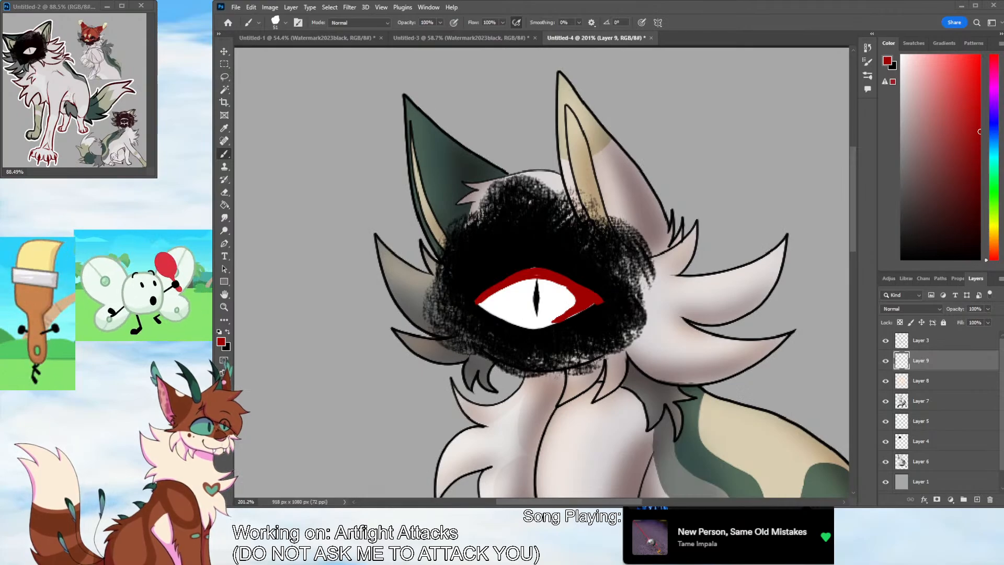
pyautogui.hotkey('ctrl', 'shift', 'd')
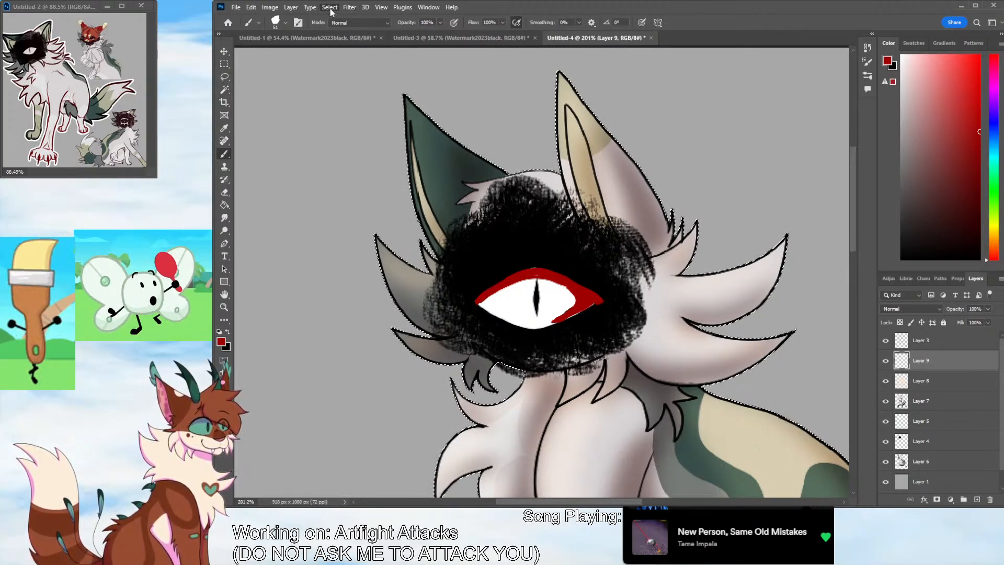
# Blur the red eye shading repeatedly until it fades softly into the white of the eye
pyautogui.click(492, 161)
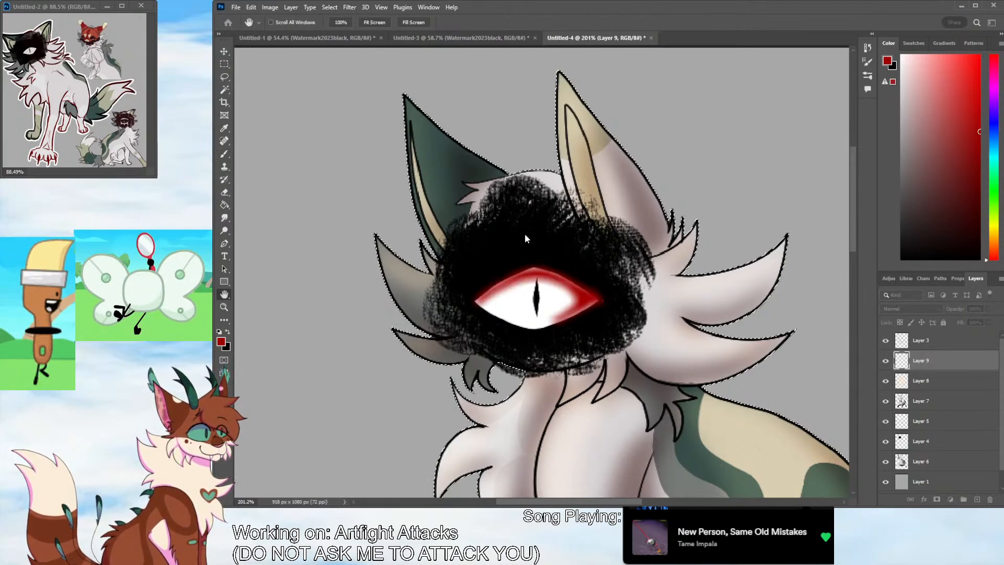
pyautogui.click(527, 238)
pyautogui.click(349, 8)
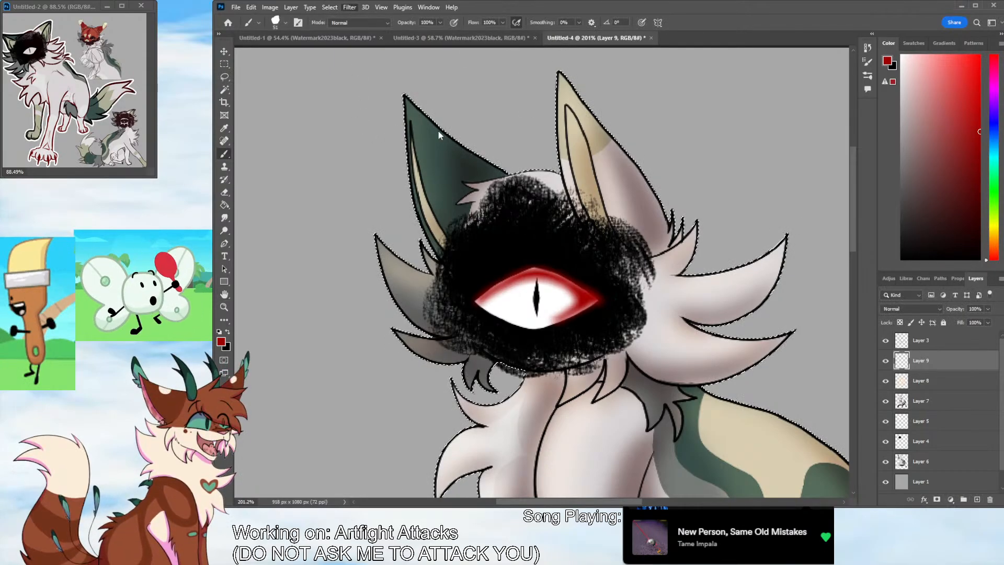
pyautogui.click(509, 168)
pyautogui.click(287, 240)
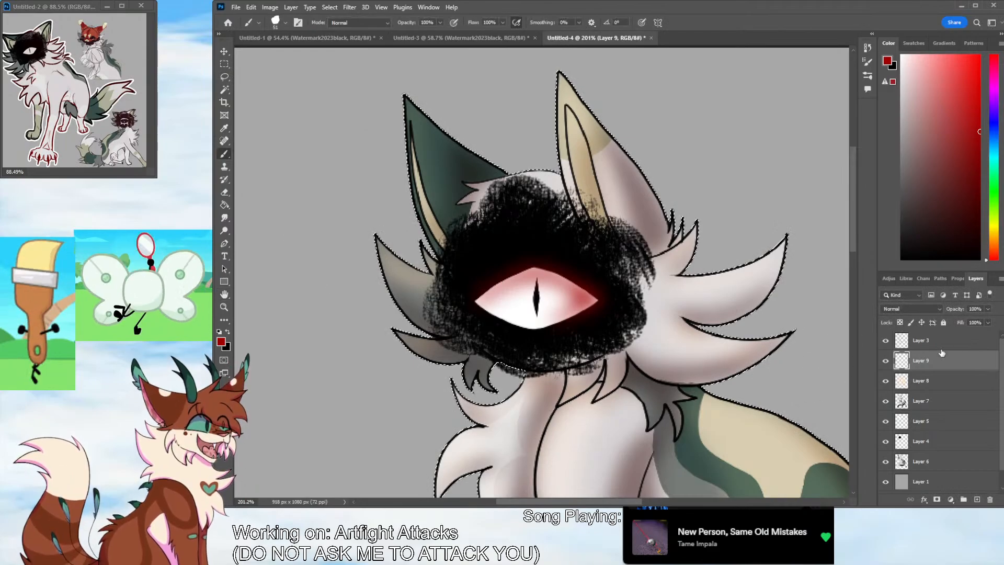
# Set the red eye-shading layer to Multiply and lower its opacity to 58%
pyautogui.click(915, 310)
pyautogui.click(903, 296)
pyautogui.click(987, 309)
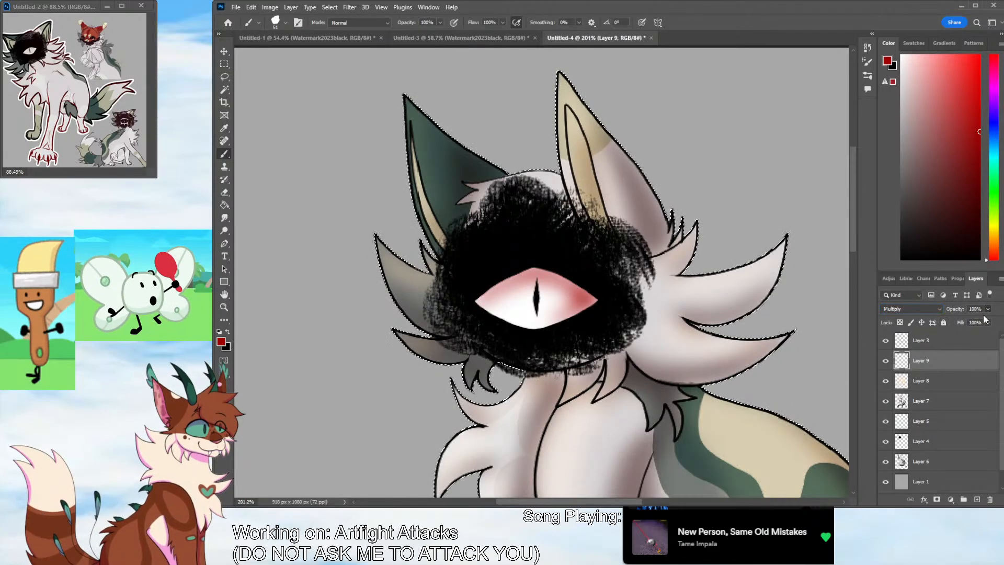
pyautogui.moveTo(983, 315); pyautogui.dragTo(967, 319)
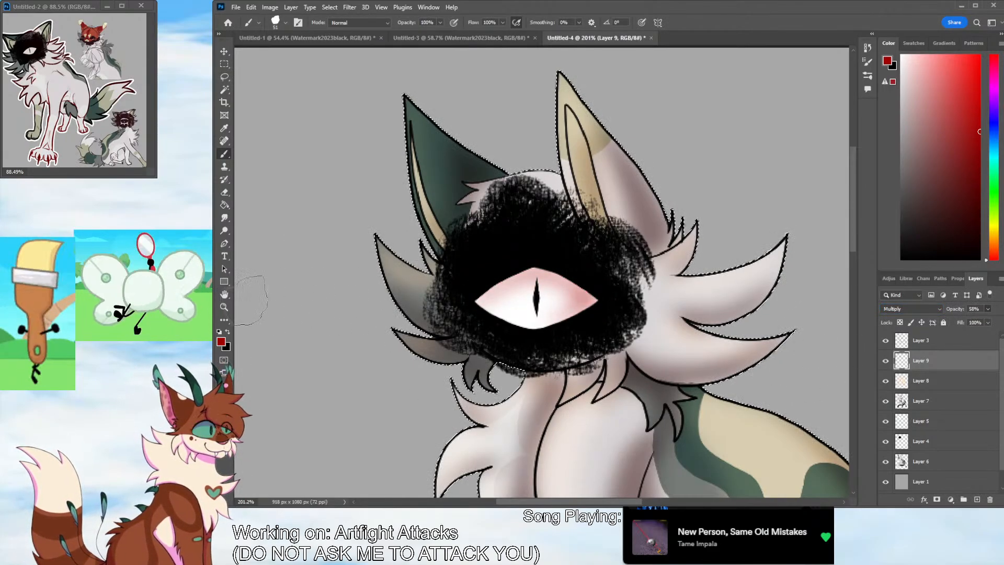
# Clear the character selection and create a new layer group above the line art layer
pyautogui.press('z')
pyautogui.moveTo(637, 302); pyautogui.dragTo(543, 311)
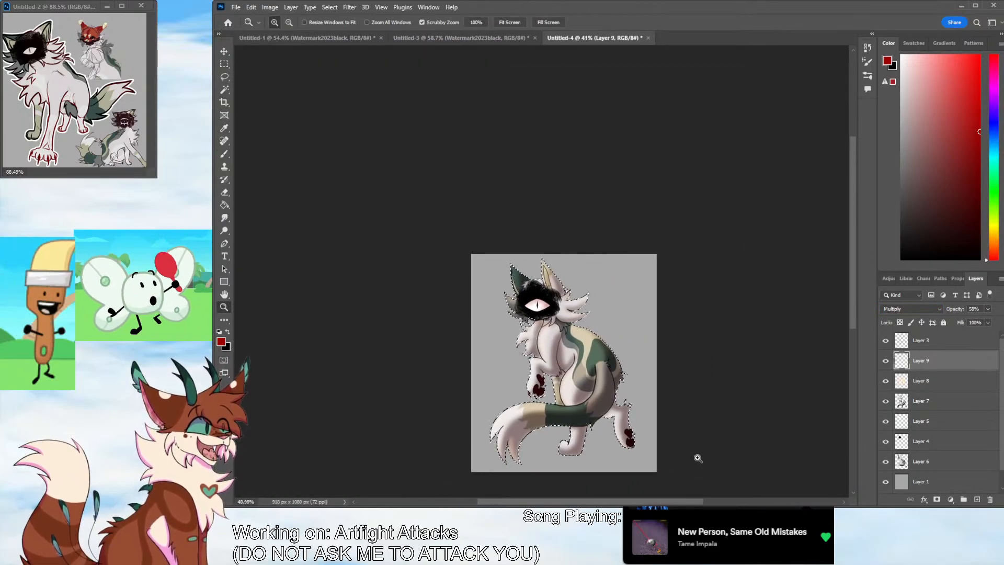
pyautogui.moveTo(697, 457); pyautogui.dragTo(724, 428)
pyautogui.hotkey('ctrl', 'd')
pyautogui.press('w')
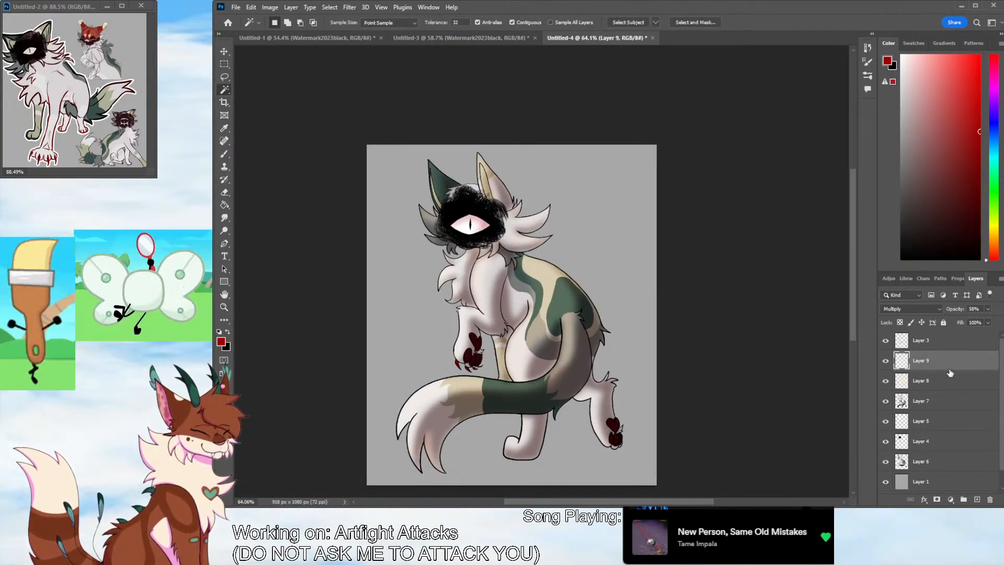
pyautogui.click(955, 343)
pyautogui.click(964, 498)
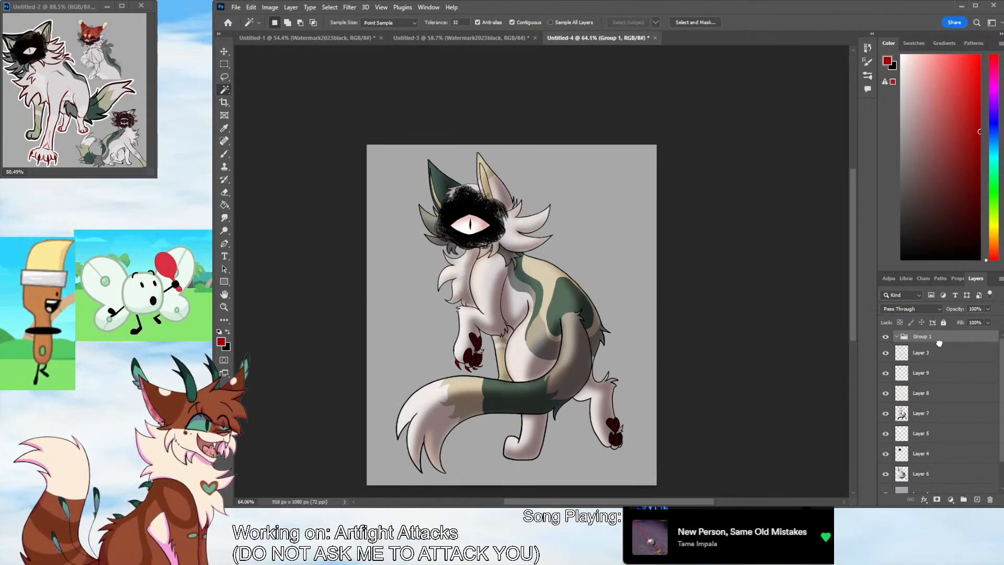
# Move all the character's layers above the grey Layer 1 into Group 1 and collapse the group
pyautogui.moveTo(939, 346); pyautogui.dragTo(947, 399)
pyautogui.moveTo(954, 430); pyautogui.dragTo(955, 418)
pyautogui.moveTo(948, 455)
pyautogui.mouseDown()
pyautogui.moveTo(948, 440)
pyautogui.moveTo(951, 460)
pyautogui.mouseUp()
pyautogui.scroll(-2, 1000, 473)
pyautogui.scroll(2, 1000, 404)
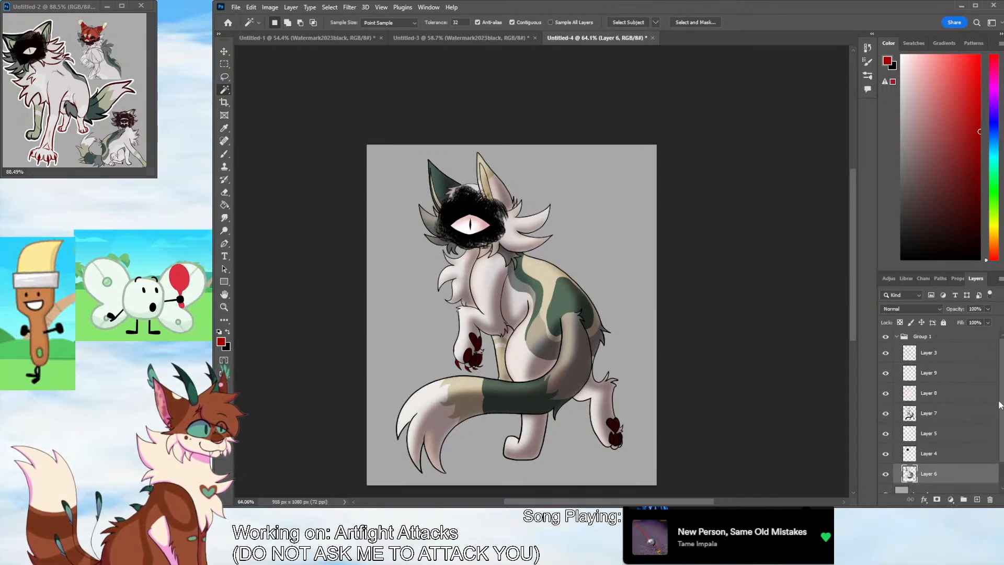
pyautogui.click(897, 338)
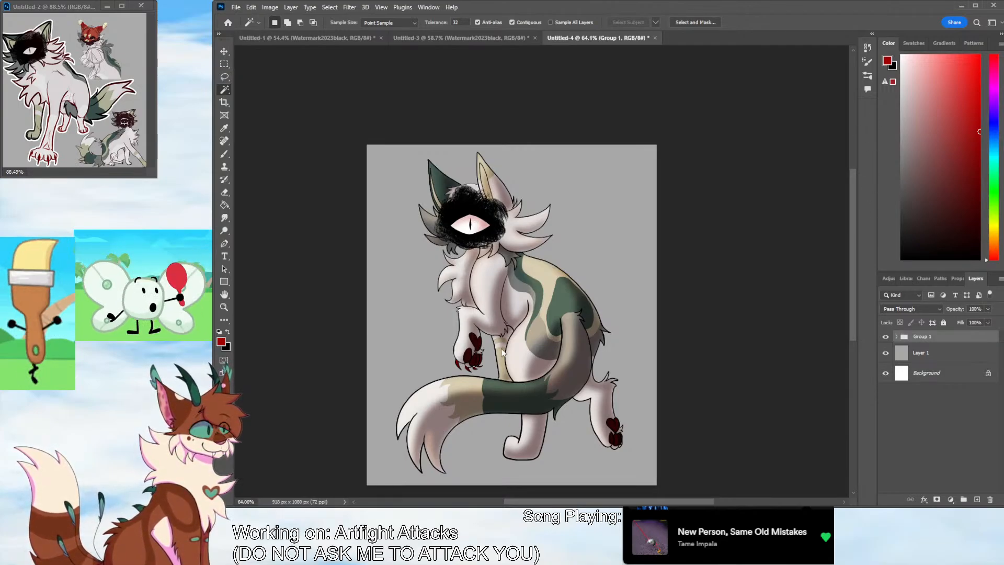
# Apply a dark Drop Shadow and a thin white Stroke around the whole character as layer effects on Group 1
pyautogui.press('space')
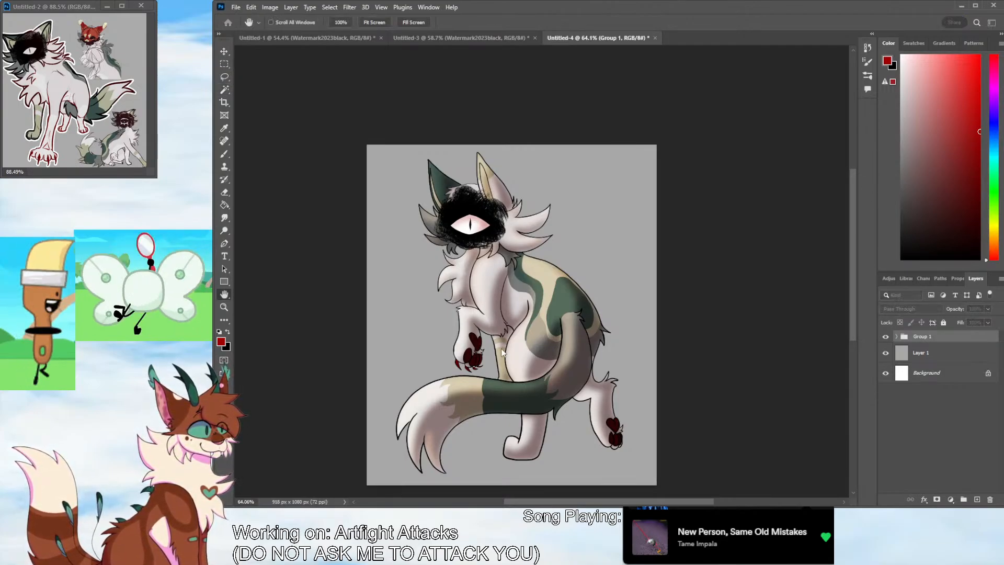
pyautogui.click(505, 458)
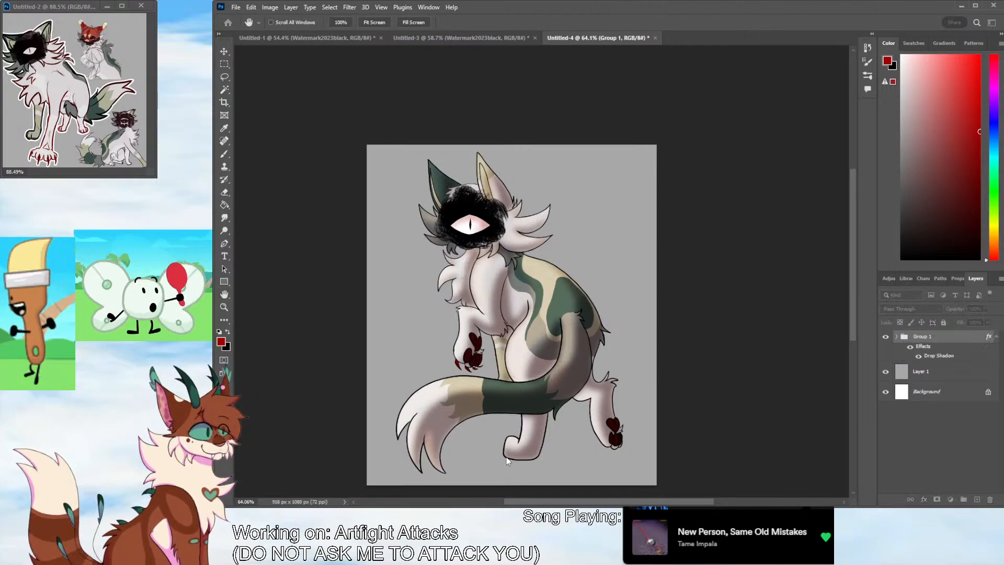
pyautogui.press('i')
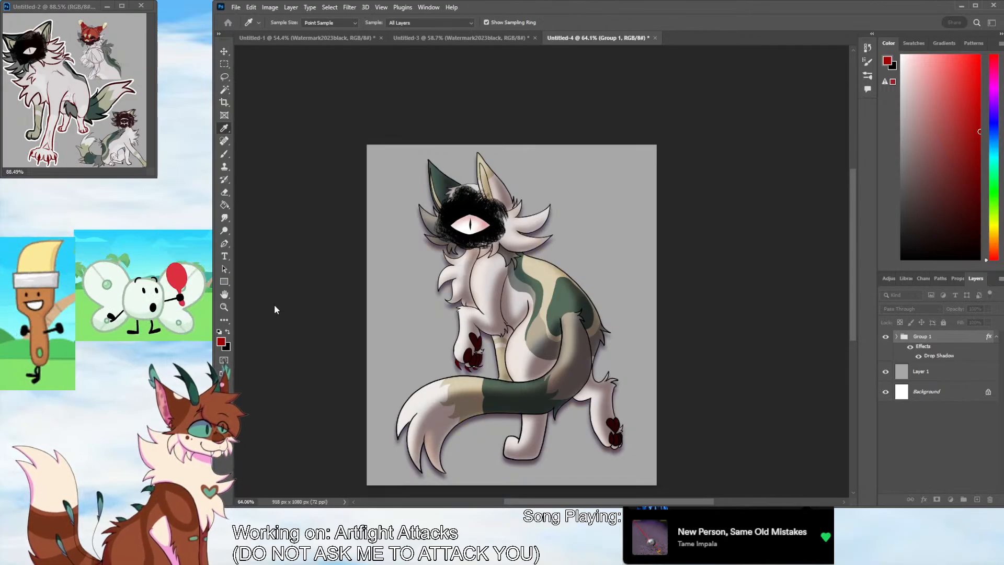
pyautogui.press('v')
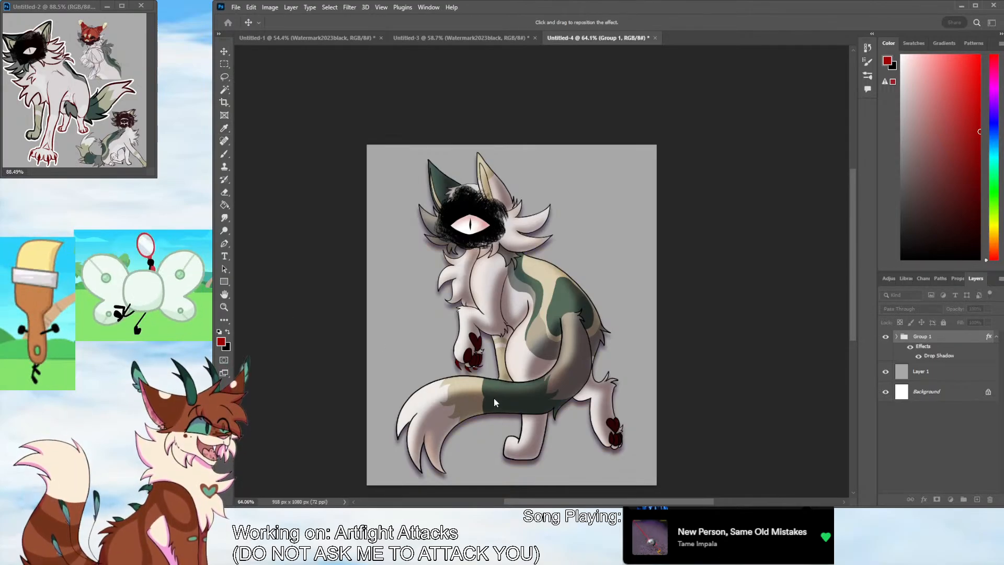
pyautogui.click(494, 355)
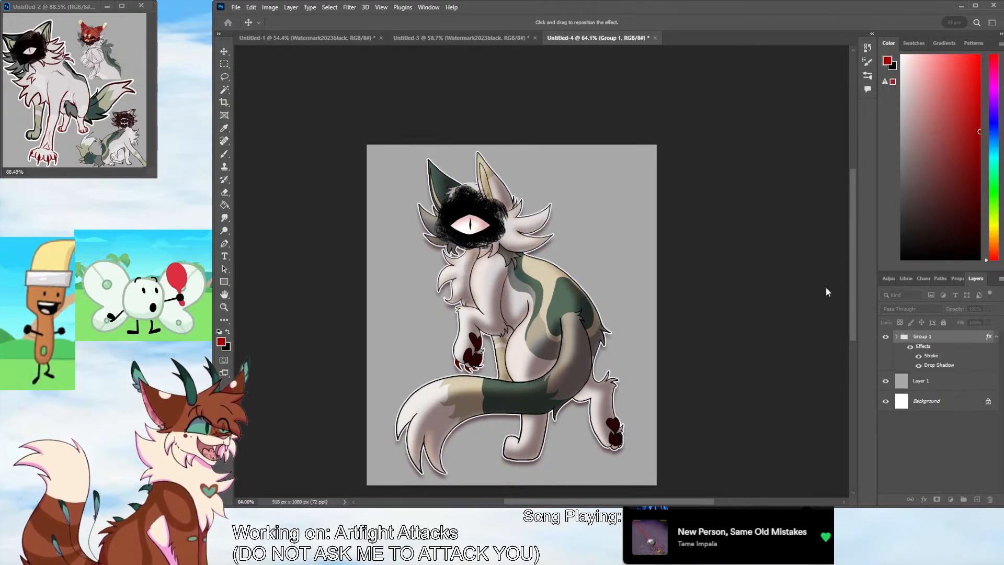
pyautogui.press('w')
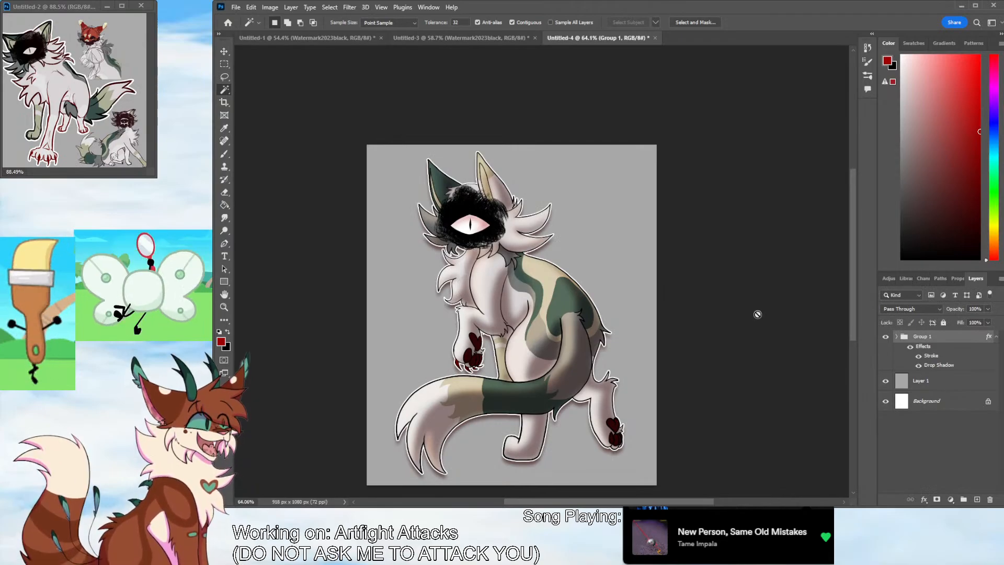
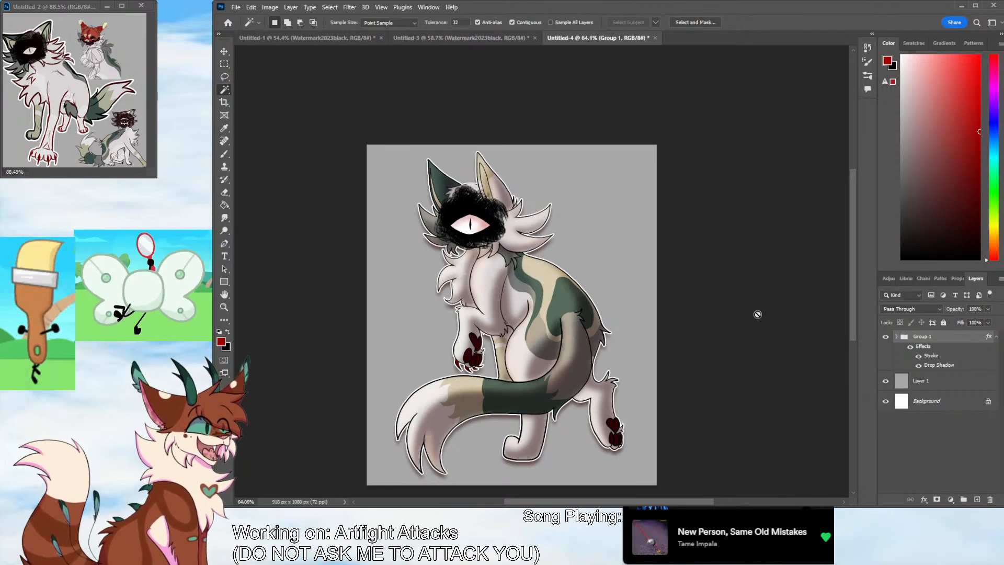
# Delete the grey Layer 1 and create a new empty layer between Group 1 and the white Background
pyautogui.click(942, 386)
pyautogui.press('Delete')
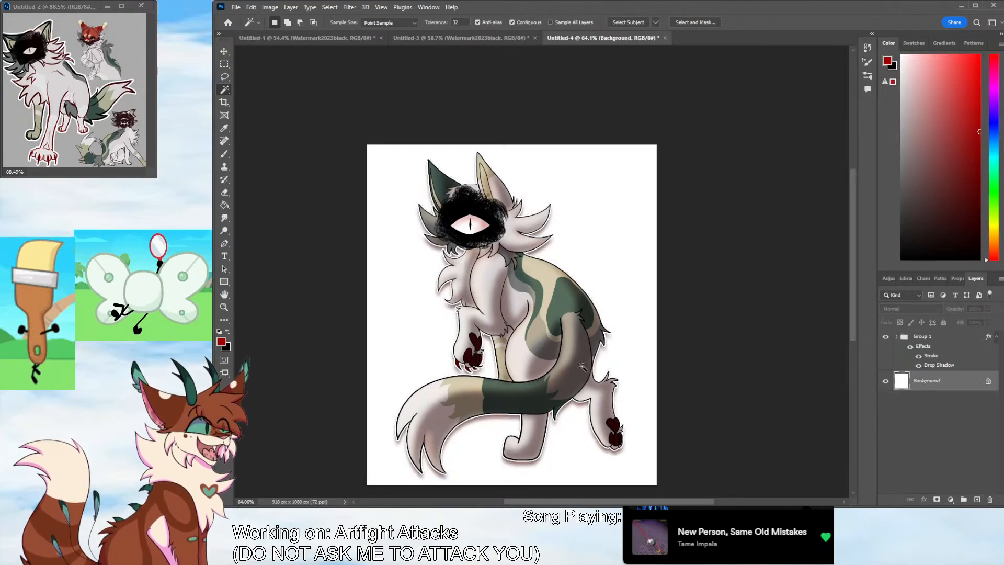
pyautogui.click(977, 499)
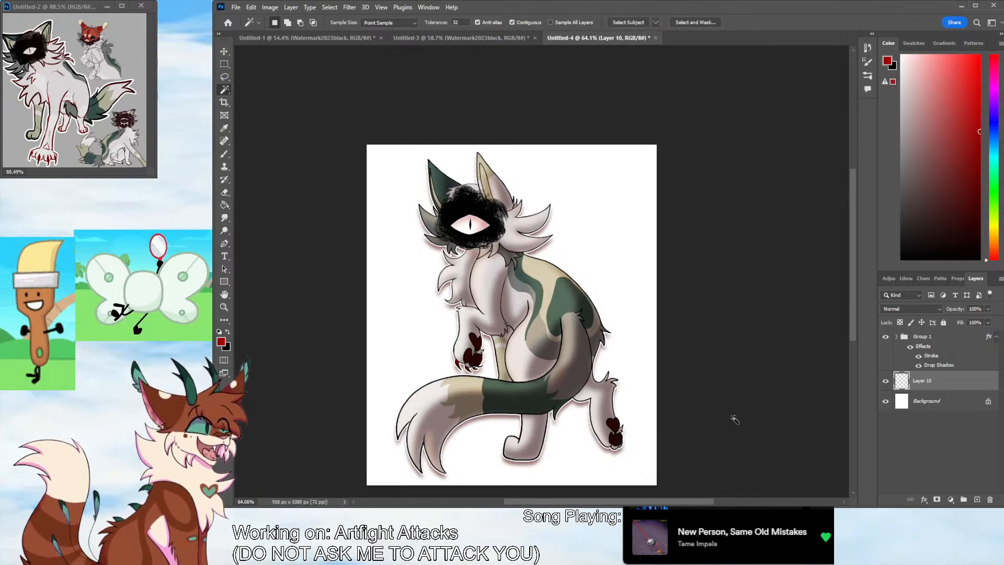
pyautogui.click(886, 336)
pyautogui.click(885, 336)
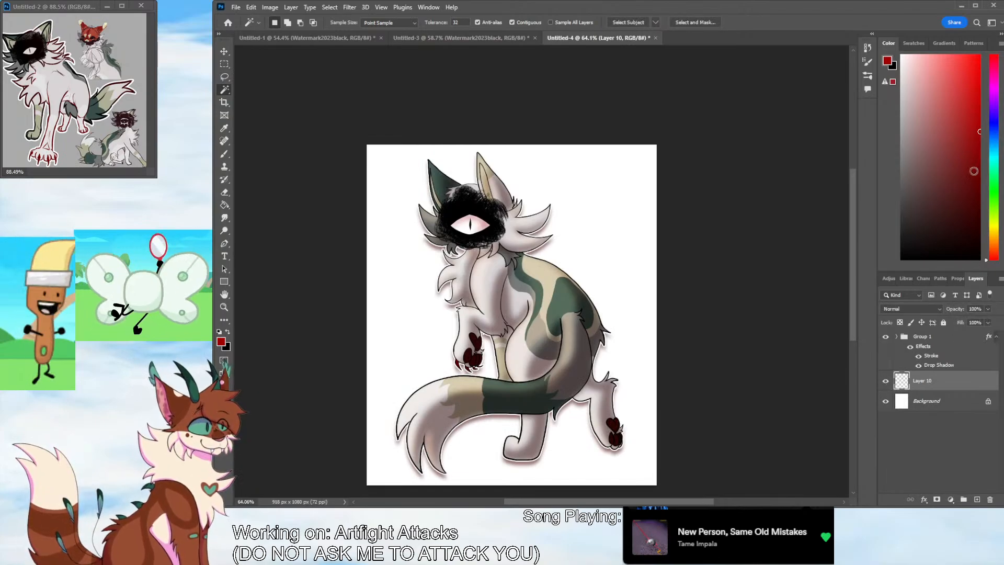
# Fill the new layer behind the character with a solid dark maroon red
pyautogui.click(975, 176)
pyautogui.click(226, 205)
pyautogui.click(617, 293)
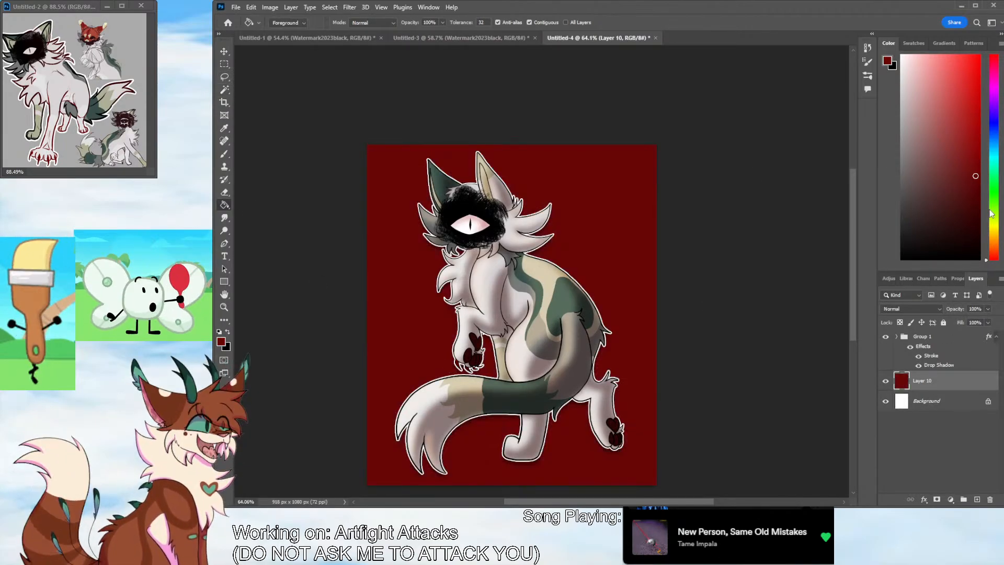
pyautogui.click(977, 209)
pyautogui.click(637, 418)
# Brush a darker red curved area over the background's lower-right corner on a new layer, and choose a near-black red
pyautogui.click(977, 500)
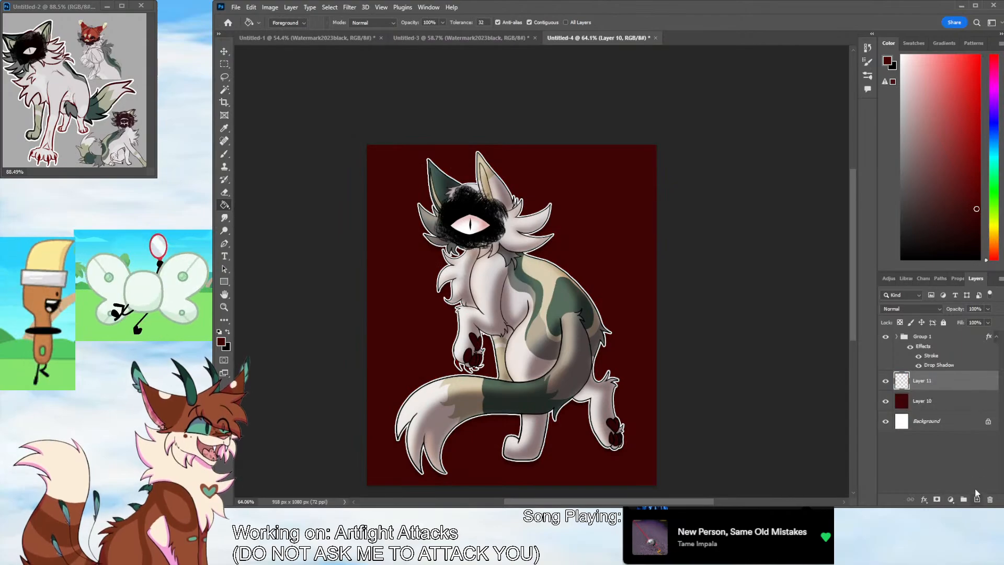
pyautogui.click(980, 233)
pyautogui.press('b')
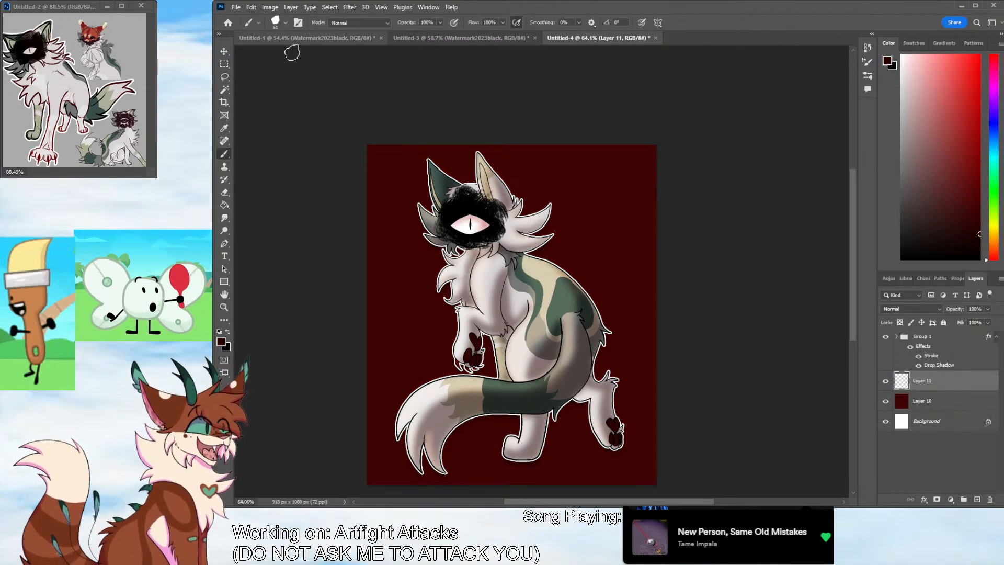
pyautogui.moveTo(660, 413)
pyautogui.mouseDown()
pyautogui.moveTo(480, 458)
pyautogui.moveTo(384, 469)
pyautogui.moveTo(514, 461)
pyautogui.moveTo(680, 423)
pyautogui.moveTo(486, 428)
pyautogui.moveTo(508, 382)
pyautogui.moveTo(618, 322)
pyautogui.moveTo(673, 139)
pyautogui.moveTo(657, 428)
pyautogui.moveTo(495, 476)
pyautogui.mouseUp()
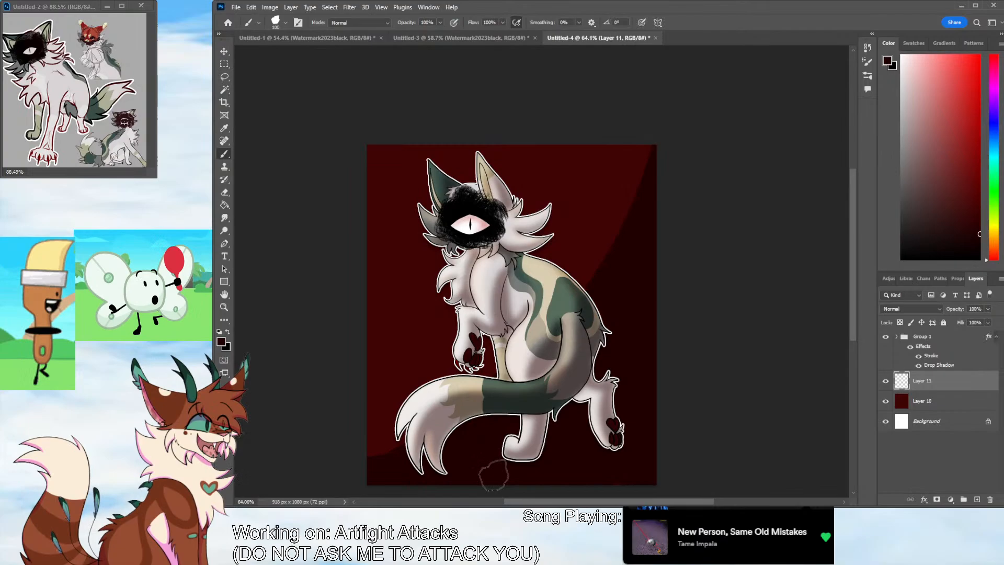
pyautogui.click(976, 246)
pyautogui.moveTo(660, 142)
pyautogui.mouseDown()
pyautogui.moveTo(495, 409)
pyautogui.moveTo(393, 472)
pyautogui.moveTo(606, 330)
pyautogui.moveTo(454, 497)
pyautogui.moveTo(541, 483)
pyautogui.moveTo(646, 433)
pyautogui.mouseUp()
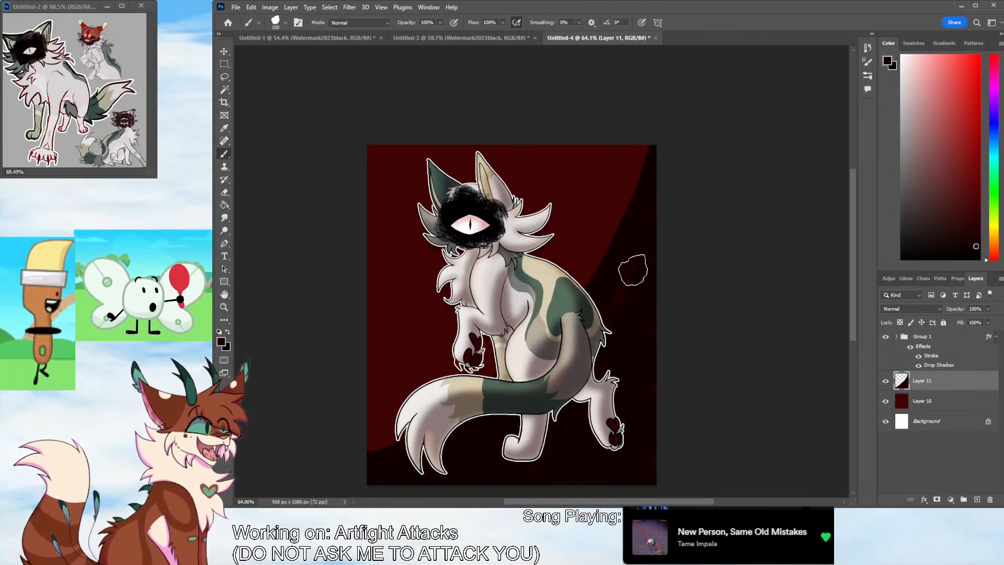
pyautogui.moveTo(646, 179); pyautogui.dragTo(647, 135)
pyautogui.hotkey('ctrl', 'z')
pyautogui.hotkey('ctrl', 'z')
pyautogui.hotkey('ctrl', 'z')
pyautogui.hotkey('ctrl', 'z')
pyautogui.hotkey('ctrl', 'shift', 'z')
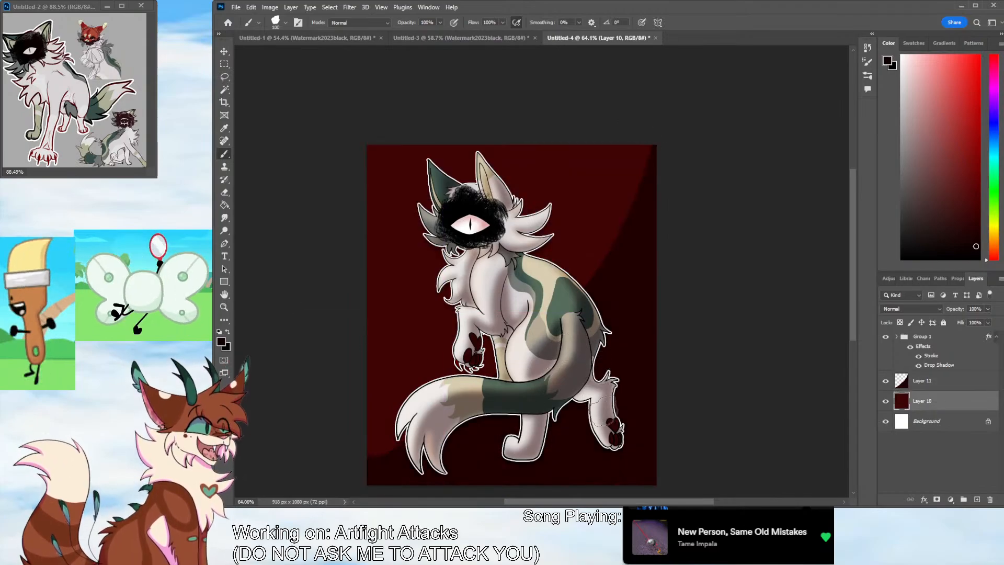
# Paint a wide near-black curved area over the lower-right background on Layer 11 and blur it into a soft gradient
pyautogui.click(944, 384)
pyautogui.moveTo(652, 130)
pyautogui.mouseDown()
pyautogui.moveTo(454, 475)
pyautogui.moveTo(401, 454)
pyautogui.moveTo(361, 470)
pyautogui.mouseUp()
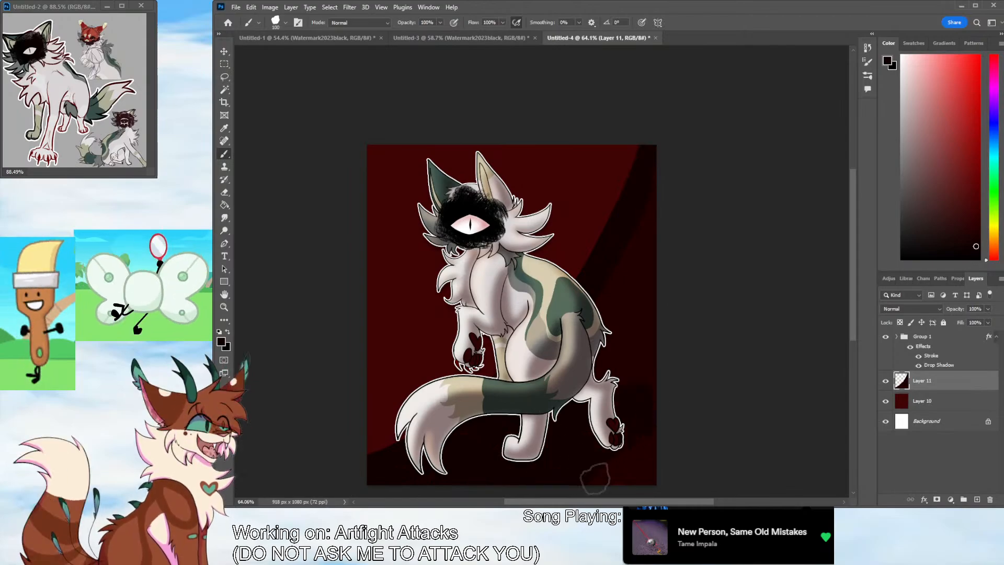
pyautogui.moveTo(633, 144)
pyautogui.mouseDown()
pyautogui.moveTo(578, 251)
pyautogui.moveTo(342, 448)
pyautogui.mouseUp()
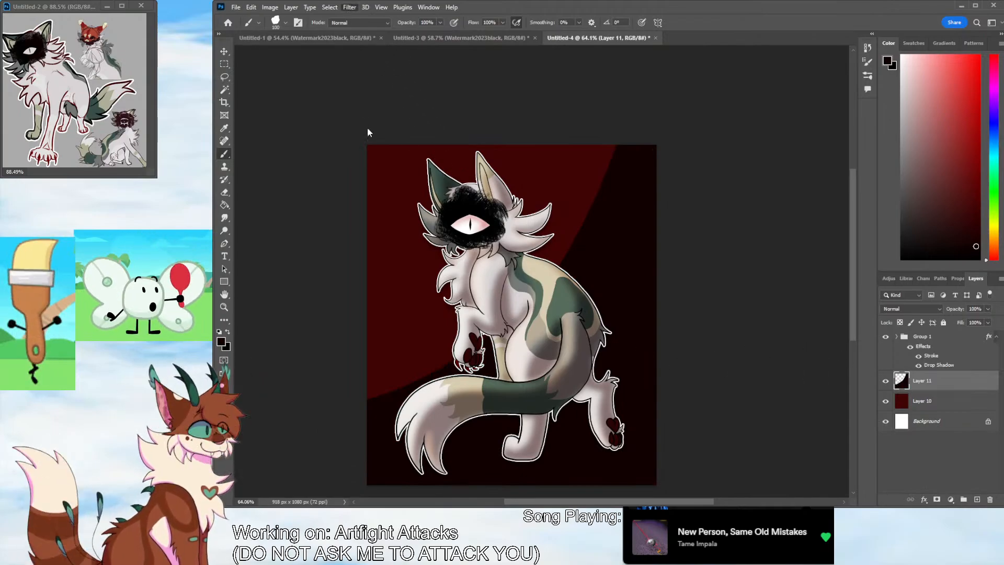
pyautogui.press('space')
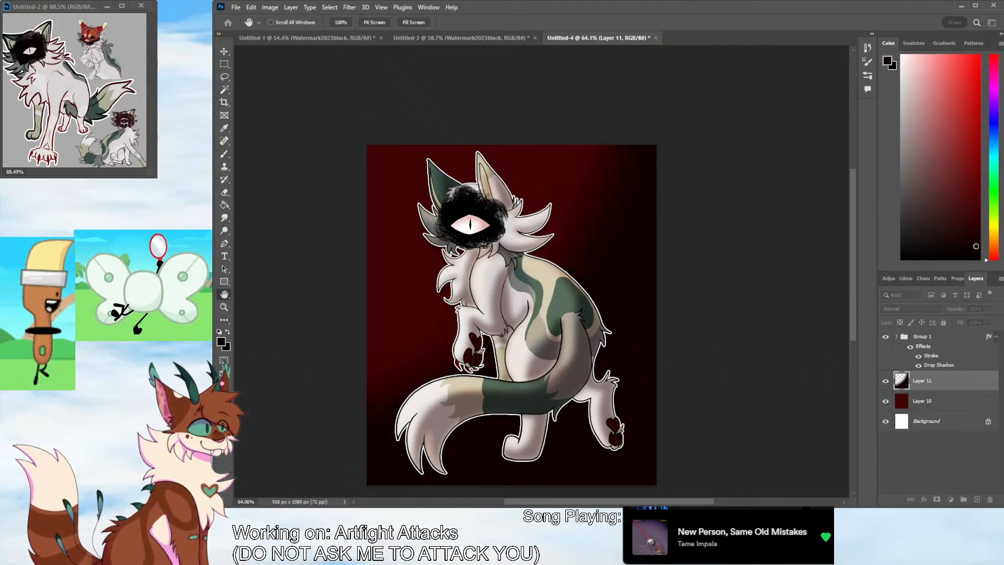
pyautogui.click(248, 209)
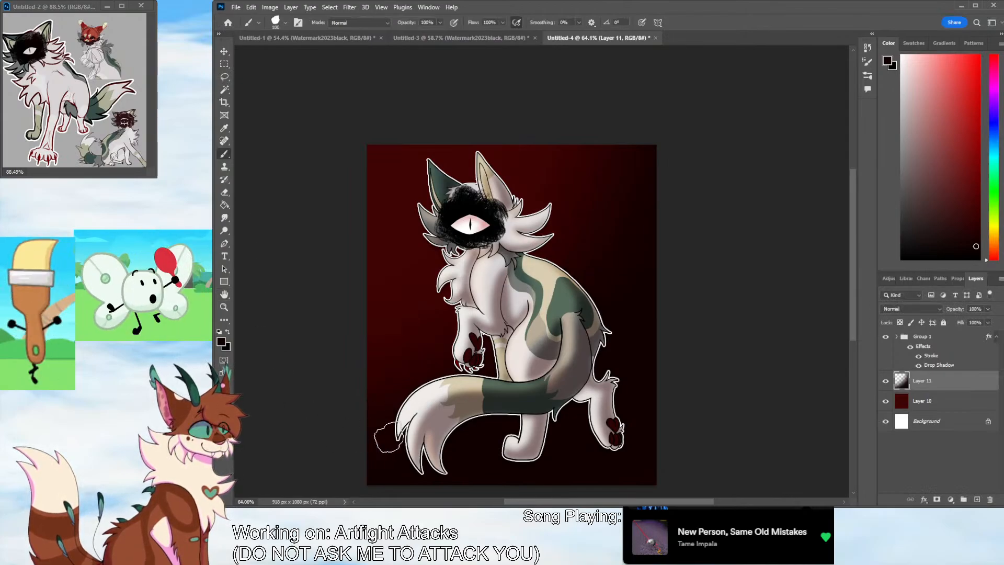
# Add a new layer and frame the canvas with four thin white rectangles, one along each edge
pyautogui.click(977, 499)
pyautogui.press('x')
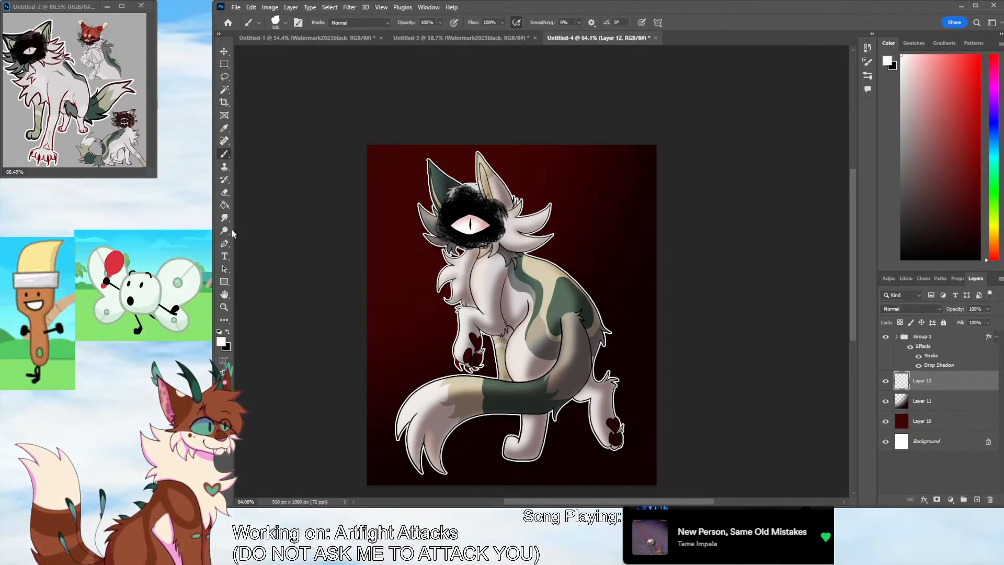
pyautogui.press('u')
pyautogui.moveTo(366, 141); pyautogui.dragTo(369, 487)
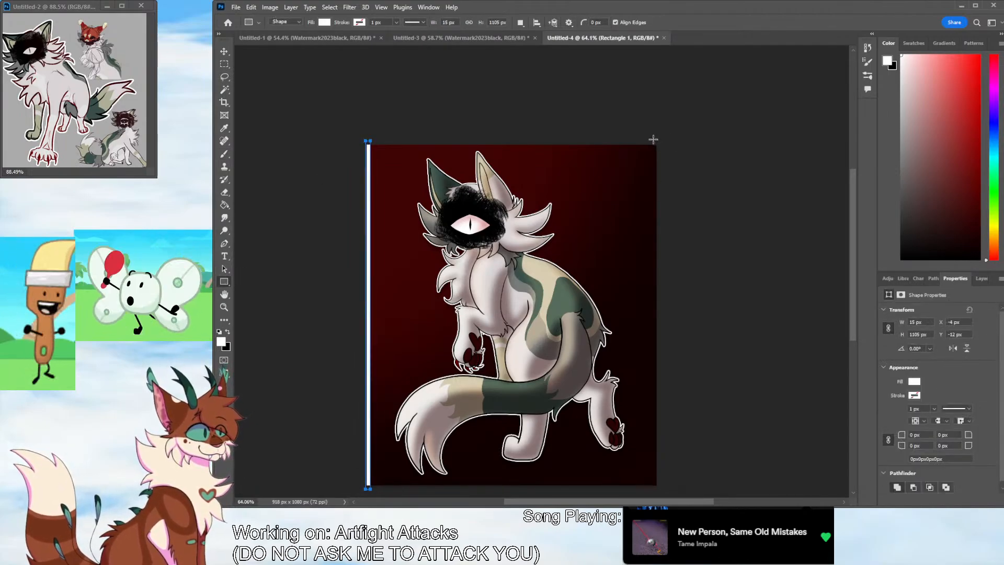
pyautogui.moveTo(653, 139); pyautogui.dragTo(702, 485)
pyautogui.moveTo(359, 477); pyautogui.dragTo(724, 483)
pyautogui.moveTo(348, 135); pyautogui.dragTo(666, 147)
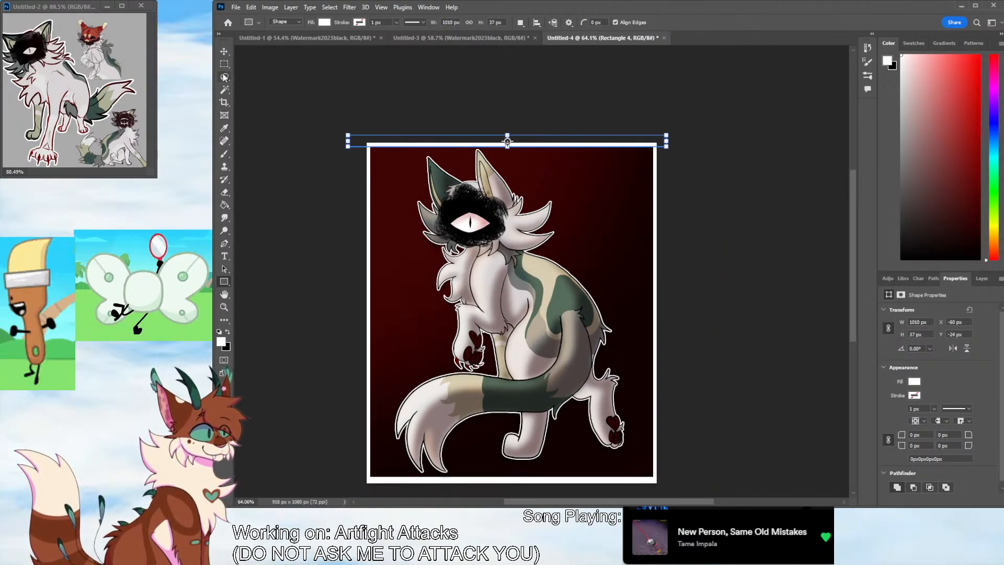
# Nudge the white strip along the canvas's lower edge slightly down to even out the border, and deselect it
pyautogui.press('v')
pyautogui.click(529, 481)
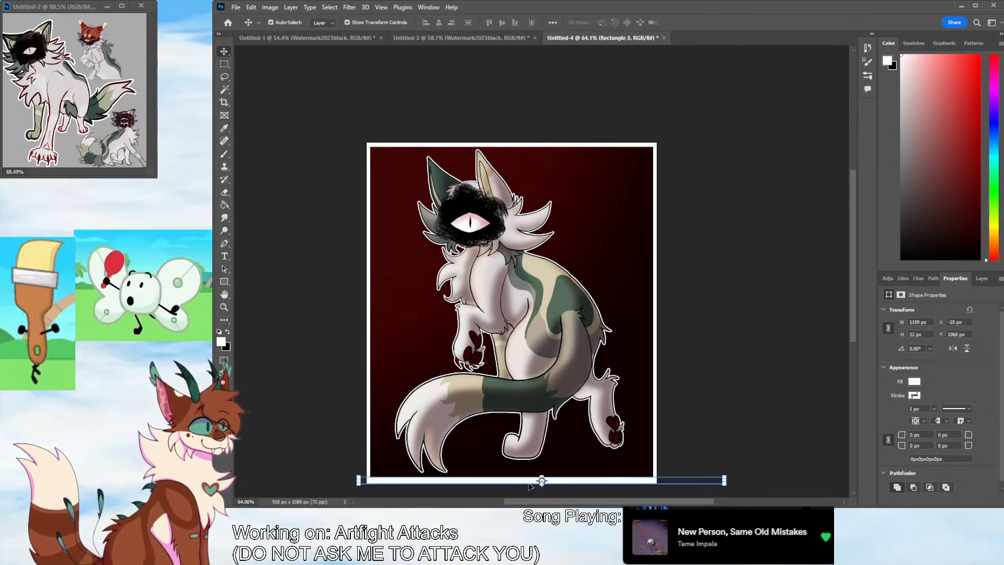
pyautogui.press('Down')
pyautogui.press('Down')
pyautogui.press('Down')
pyautogui.press('Down')
pyautogui.press('Down')
pyautogui.press('Down')
pyautogui.press('Down')
pyautogui.press('Down')
pyautogui.press('Down')
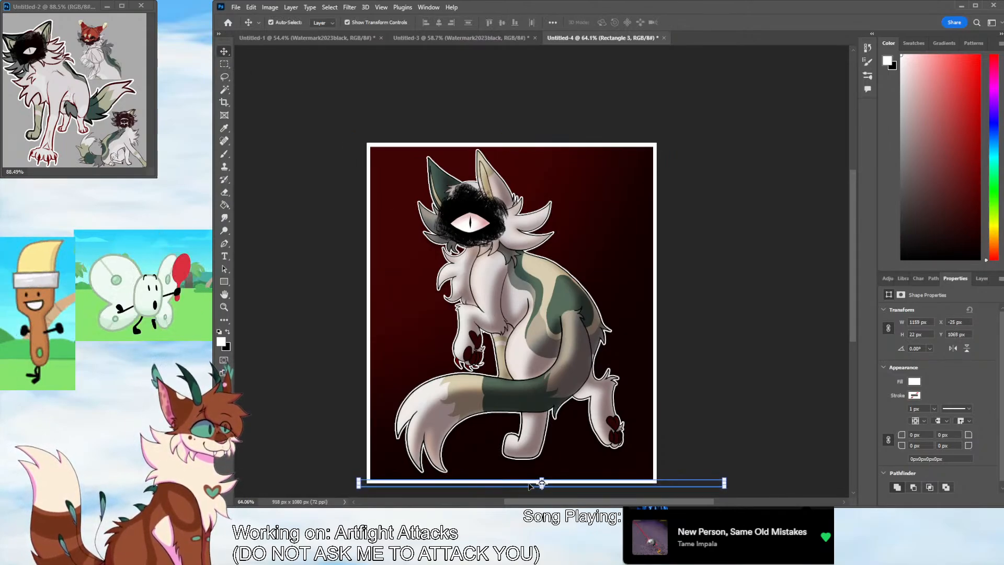
pyautogui.click(761, 391)
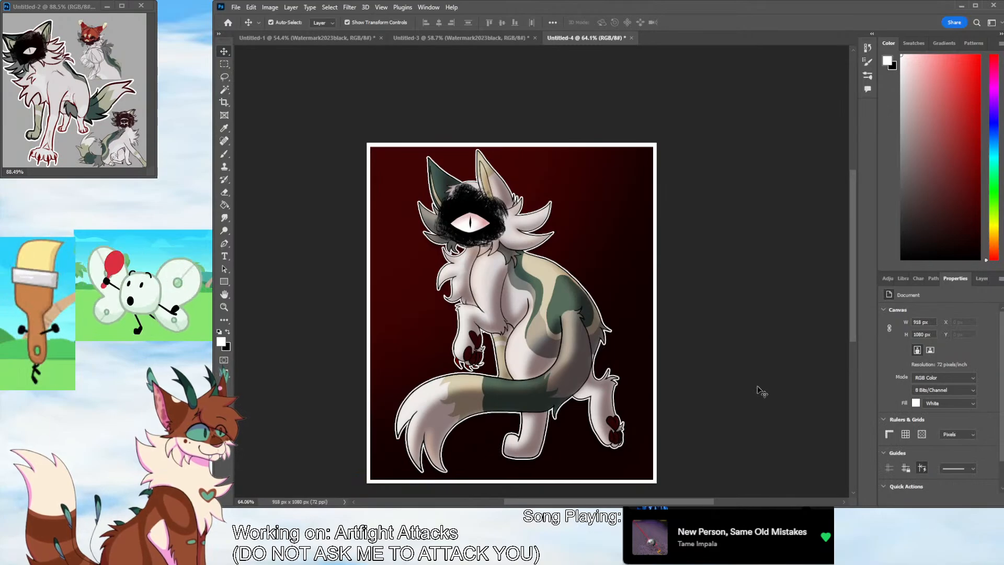
# Create a new 1920 x 1080 px document, bring the red striped character into view in the reference window, and show the new document's layers
pyautogui.click(242, 17)
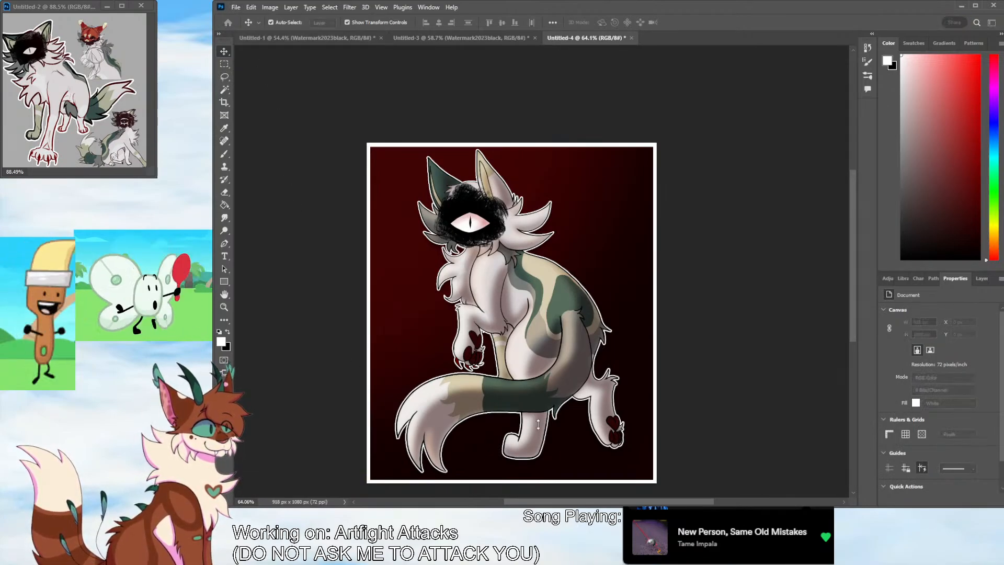
pyautogui.click(825, 403)
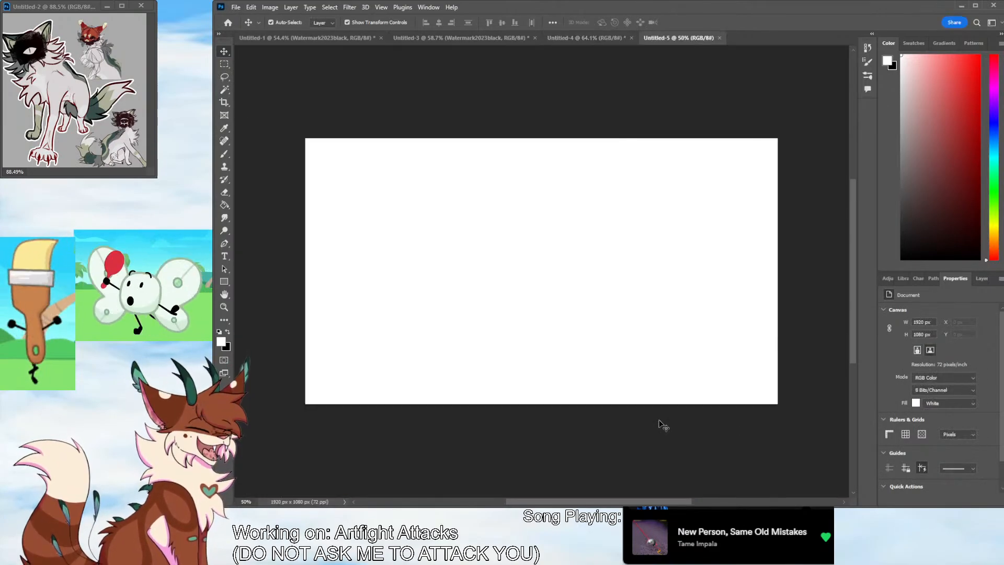
pyautogui.moveTo(67, 173)
pyautogui.mouseDown()
pyautogui.moveTo(130, 157)
pyautogui.moveTo(70, 158)
pyautogui.moveTo(123, 157)
pyautogui.moveTo(105, 163)
pyautogui.mouseUp()
pyautogui.scroll(-3, 105, 160)
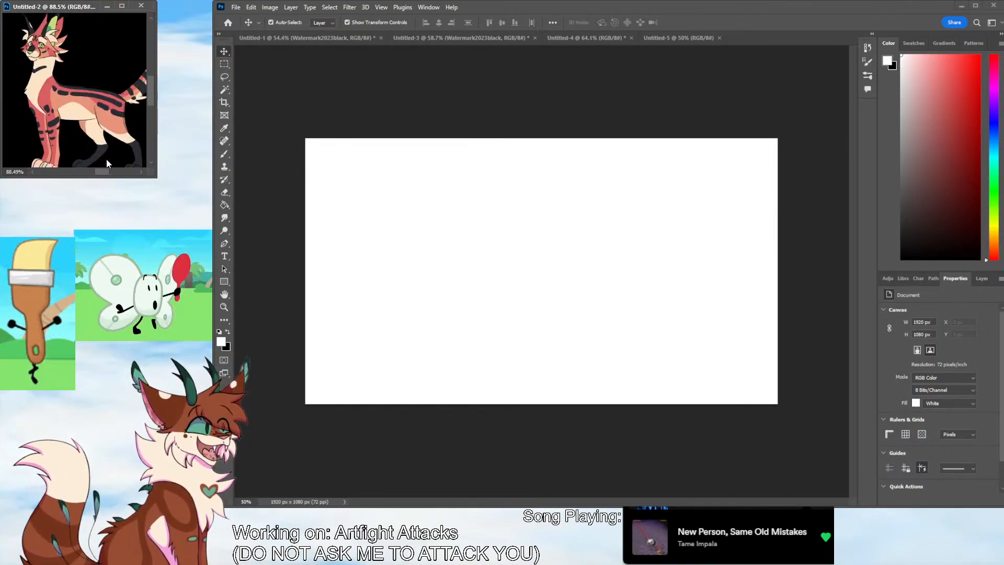
pyautogui.scroll(1, 107, 158)
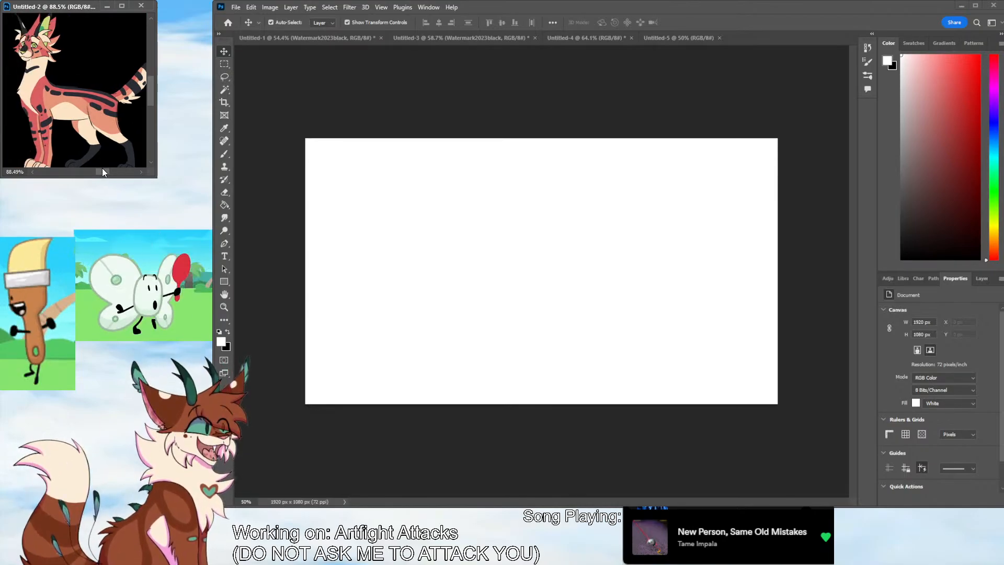
pyautogui.click(751, 432)
pyautogui.click(975, 278)
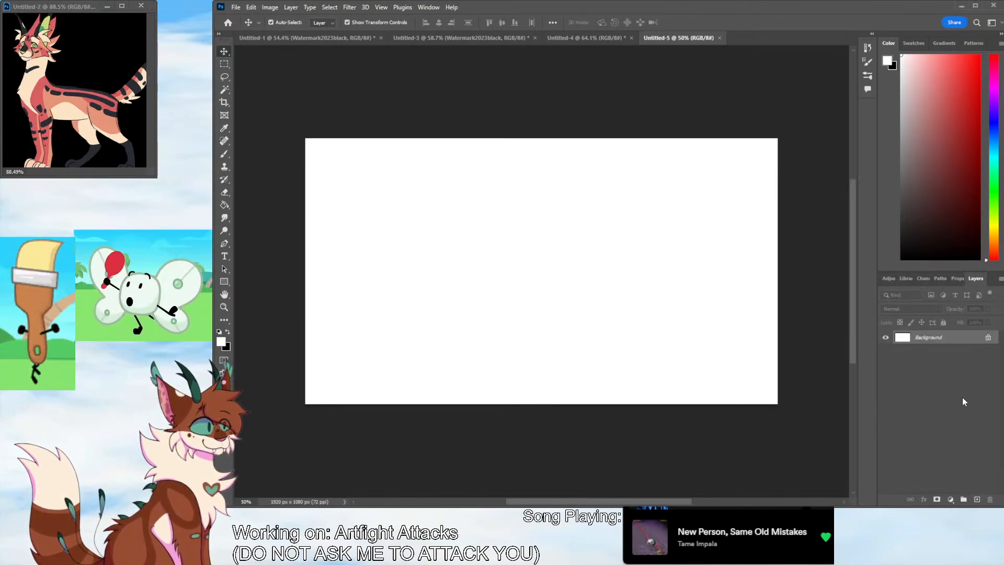
# Add a new layer above the Background and fill it with medium grey
pyautogui.click(976, 499)
pyautogui.click(901, 173)
pyautogui.click(225, 205)
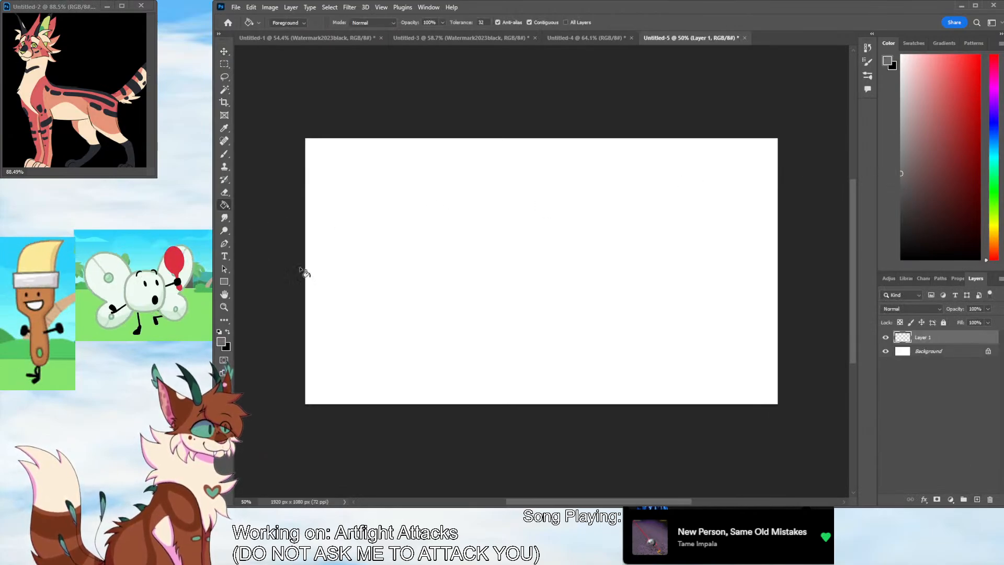
pyautogui.click(307, 272)
pyautogui.click(901, 164)
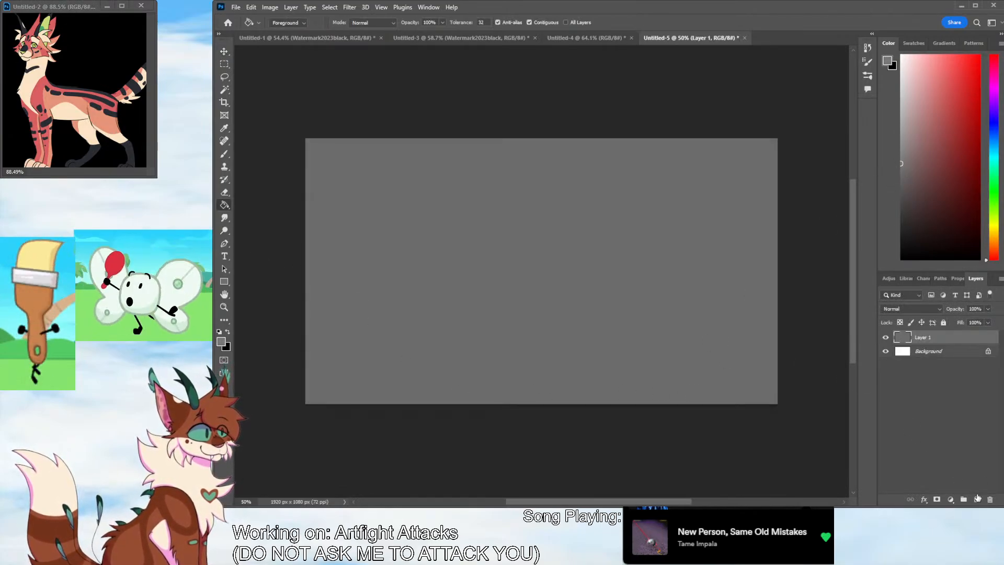
# On a new layer, sketch the character's circular head and small boxy muzzle in dark grey with a fine brush
pyautogui.click(976, 500)
pyautogui.click(901, 201)
pyautogui.click(225, 154)
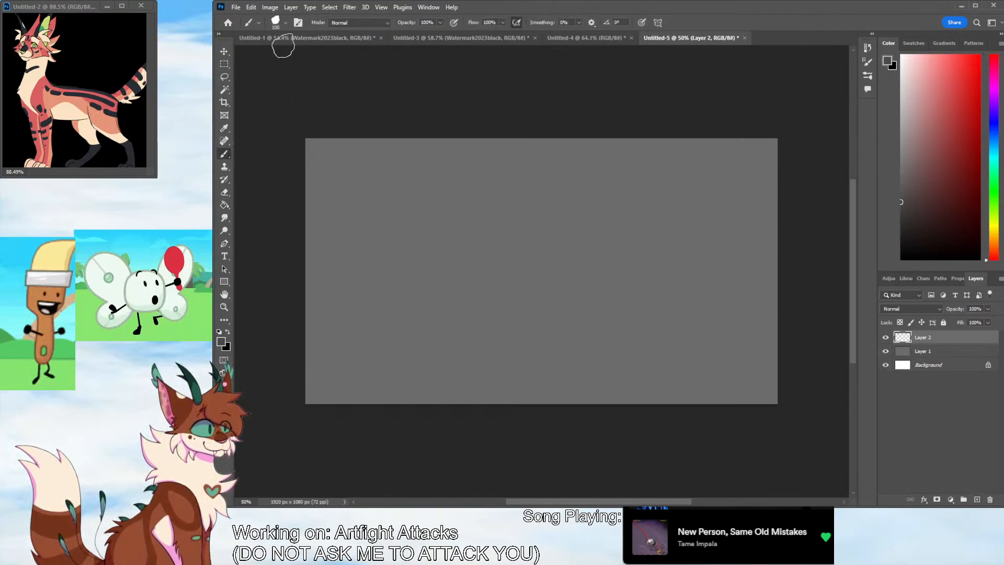
pyautogui.click(270, 50)
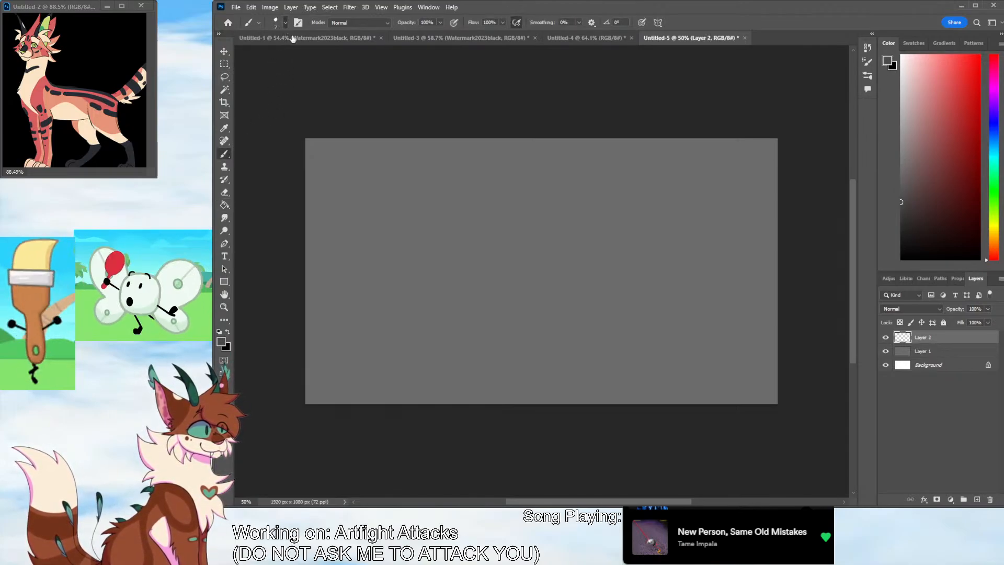
pyautogui.click(486, 211)
pyautogui.moveTo(463, 172)
pyautogui.mouseDown()
pyautogui.moveTo(472, 168)
pyautogui.moveTo(430, 209)
pyautogui.moveTo(475, 206)
pyautogui.moveTo(456, 166)
pyautogui.moveTo(423, 191)
pyautogui.moveTo(414, 208)
pyautogui.moveTo(424, 206)
pyautogui.mouseUp()
pyautogui.hotkey('ctrl', 'z')
pyautogui.moveTo(442, 193); pyautogui.dragTo(436, 205)
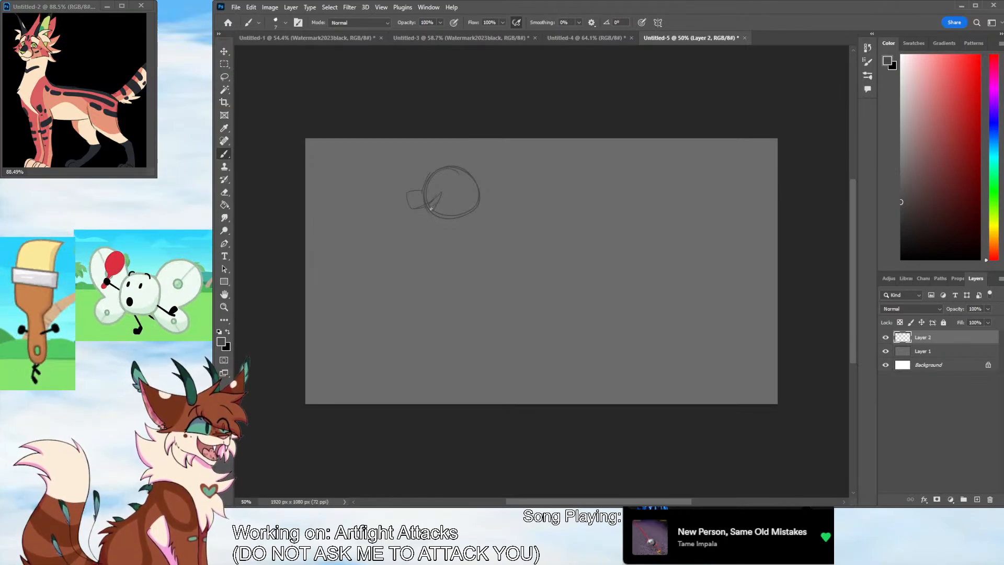
# Sketch the lower jaw, the chest fur and the raised, bent foreleg with its paw below the head
pyautogui.moveTo(428, 213)
pyautogui.mouseDown()
pyautogui.moveTo(450, 218)
pyautogui.moveTo(445, 233)
pyautogui.moveTo(468, 227)
pyautogui.moveTo(440, 249)
pyautogui.moveTo(443, 259)
pyautogui.moveTo(417, 248)
pyautogui.moveTo(410, 270)
pyautogui.mouseUp()
pyautogui.hotkey('ctrl', 'z')
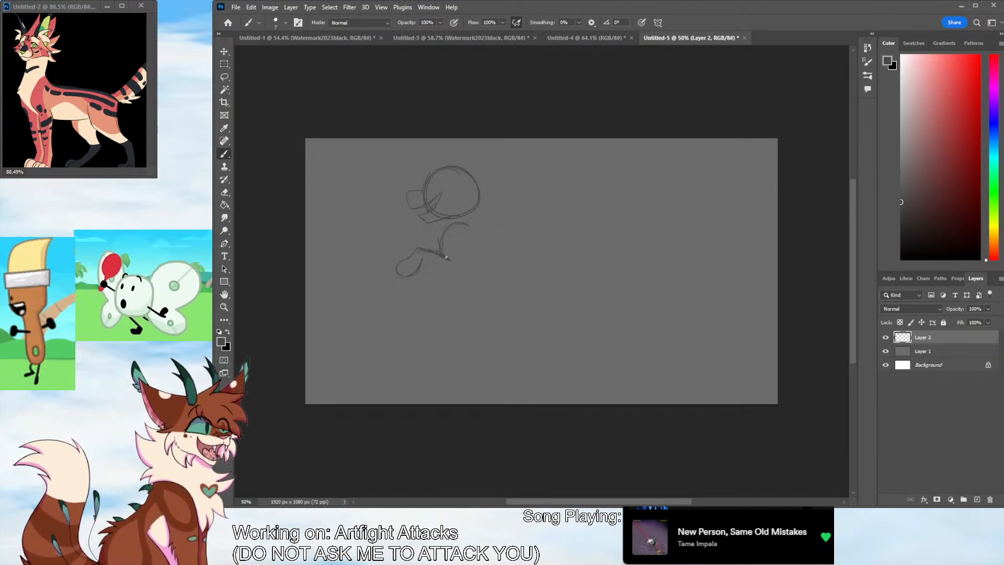
pyautogui.moveTo(446, 257)
pyautogui.mouseDown()
pyautogui.moveTo(430, 269)
pyautogui.moveTo(447, 274)
pyautogui.moveTo(466, 261)
pyautogui.moveTo(452, 283)
pyautogui.mouseUp()
pyautogui.hotkey('ctrl', 'z')
pyautogui.hotkey('ctrl', 'z')
pyautogui.moveTo(414, 253)
pyautogui.mouseDown()
pyautogui.moveTo(395, 267)
pyautogui.moveTo(405, 274)
pyautogui.mouseUp()
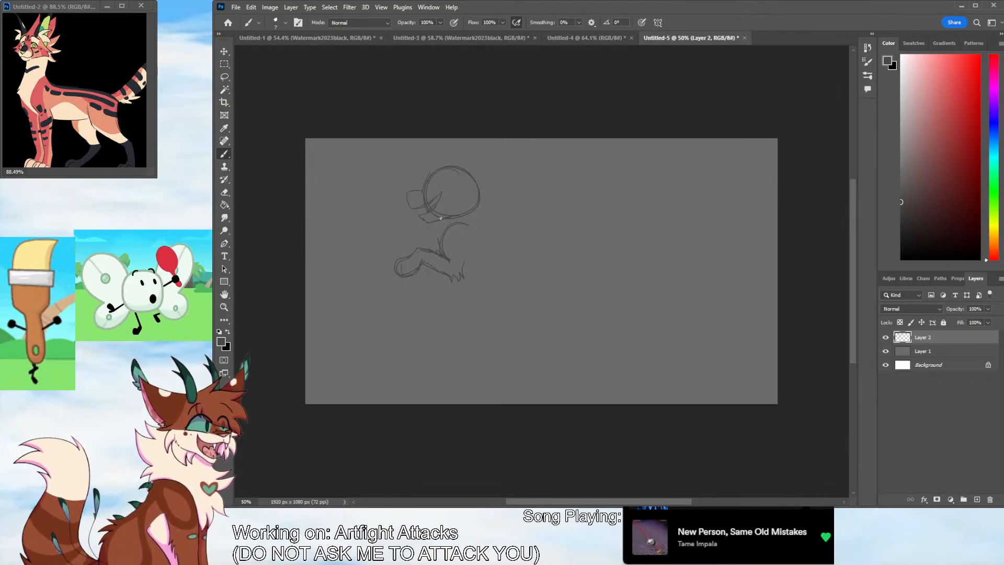
pyautogui.moveTo(442, 220)
pyautogui.mouseDown()
pyautogui.moveTo(422, 233)
pyautogui.moveTo(430, 237)
pyautogui.mouseUp()
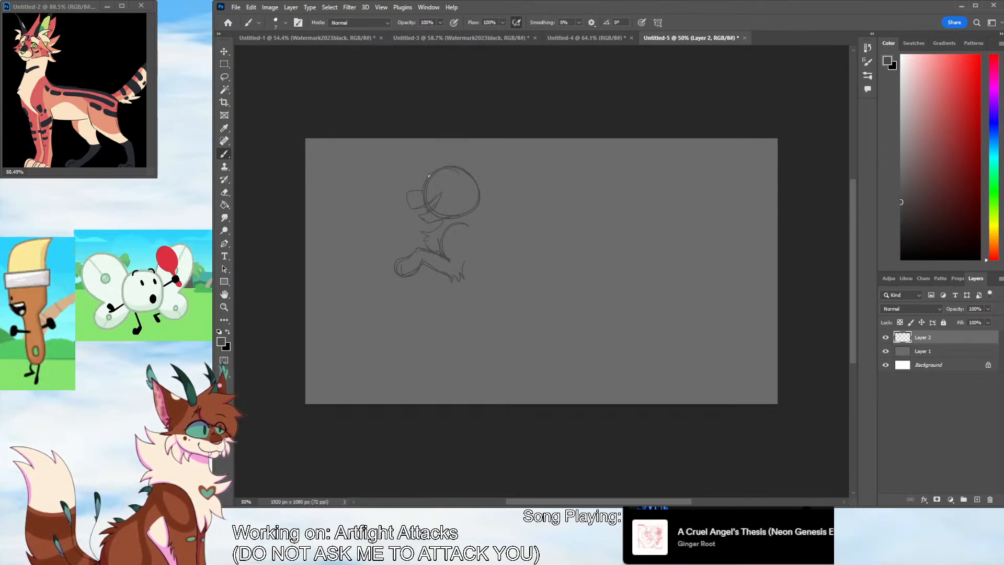
pyautogui.moveTo(444, 159)
pyautogui.mouseDown()
pyautogui.moveTo(479, 150)
pyautogui.moveTo(495, 181)
pyautogui.mouseUp()
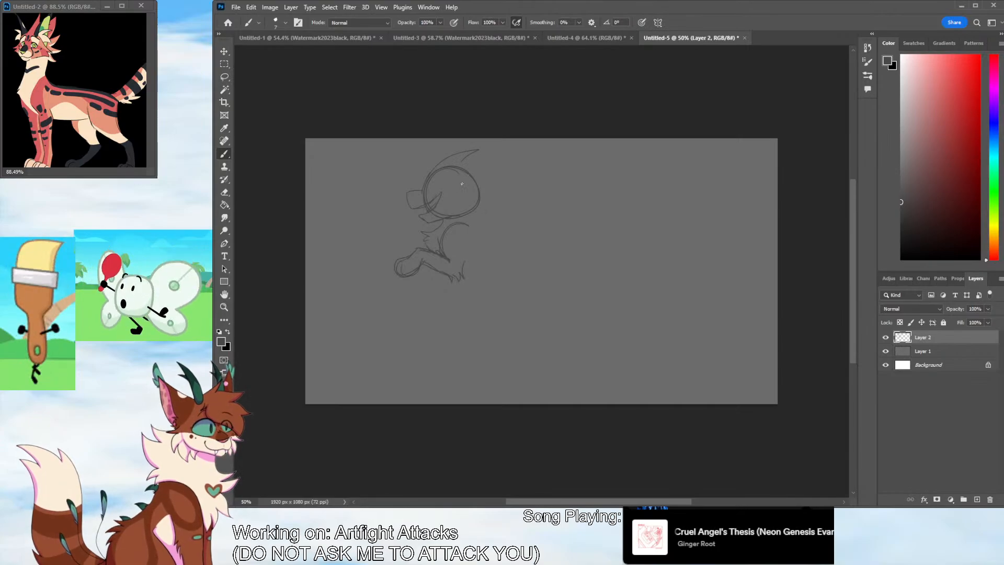
pyautogui.hotkey('ctrl', 'z')
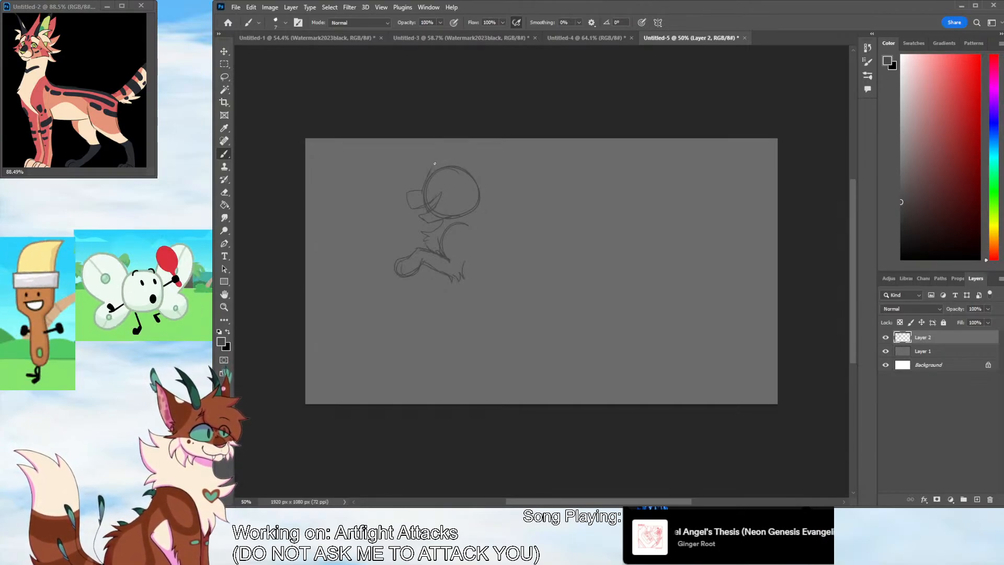
pyautogui.moveTo(434, 161)
pyautogui.mouseDown()
pyautogui.moveTo(508, 149)
pyautogui.moveTo(489, 195)
pyautogui.mouseUp()
pyautogui.hotkey('ctrl', 'z')
pyautogui.hotkey('ctrl', 'z')
# Sketch the mane sweeping back from the forehead, with large pointed locks behind the head and smaller ones near the neck
pyautogui.moveTo(437, 160)
pyautogui.mouseDown()
pyautogui.moveTo(515, 145)
pyautogui.moveTo(484, 175)
pyautogui.moveTo(541, 150)
pyautogui.mouseUp()
pyautogui.moveTo(541, 150)
pyautogui.mouseDown()
pyautogui.moveTo(481, 204)
pyautogui.moveTo(539, 192)
pyautogui.moveTo(485, 216)
pyautogui.mouseUp()
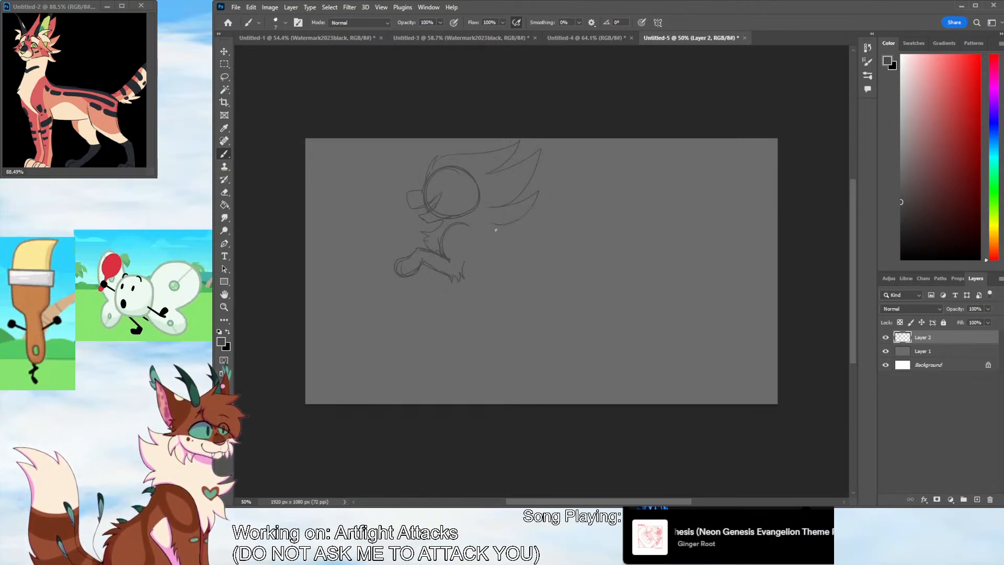
pyautogui.hotkey('ctrl', 'z')
pyautogui.hotkey('ctrl', 'z')
pyautogui.hotkey('ctrl', 'z')
pyautogui.hotkey('ctrl', 'z')
pyautogui.moveTo(486, 173)
pyautogui.mouseDown()
pyautogui.moveTo(532, 154)
pyautogui.moveTo(485, 196)
pyautogui.mouseUp()
pyautogui.moveTo(485, 196); pyautogui.dragTo(523, 197)
pyautogui.moveTo(523, 197)
pyautogui.mouseDown()
pyautogui.moveTo(506, 212)
pyautogui.moveTo(483, 210)
pyautogui.mouseUp()
pyautogui.moveTo(483, 211); pyautogui.dragTo(499, 222)
pyautogui.moveTo(499, 222); pyautogui.dragTo(474, 219)
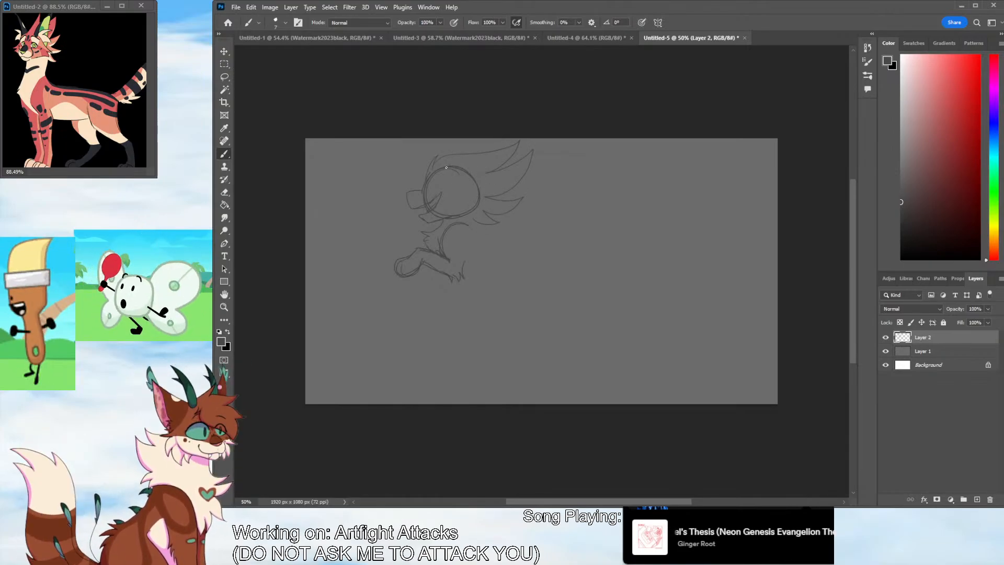
pyautogui.moveTo(460, 166)
pyautogui.mouseDown()
pyautogui.moveTo(562, 159)
pyautogui.moveTo(509, 179)
pyautogui.moveTo(520, 142)
pyautogui.mouseUp()
pyautogui.hotkey('ctrl', 'z')
pyautogui.hotkey('ctrl', 'z')
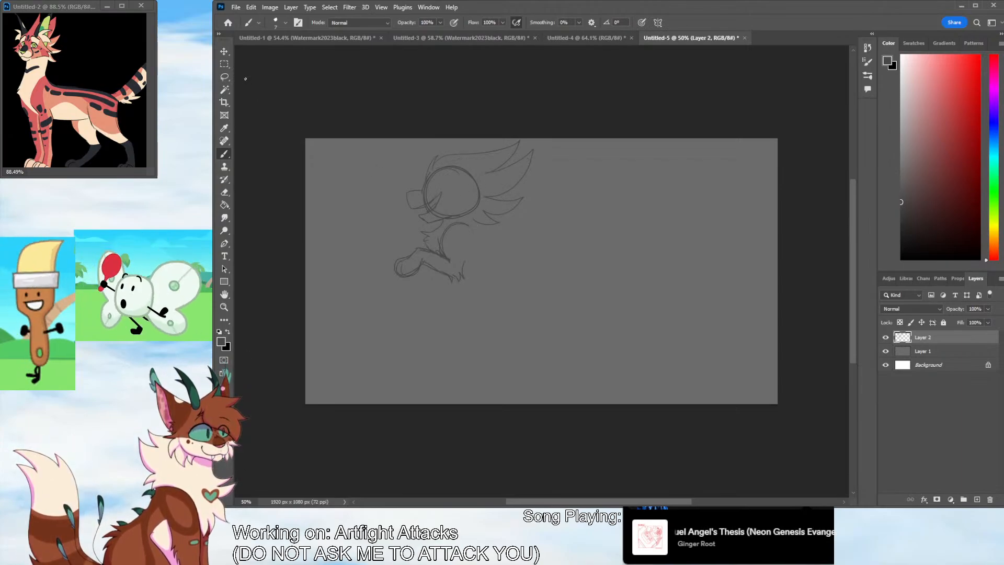
# Move the sketch slightly down the canvas to make room above the head
pyautogui.press('v')
pyautogui.moveTo(479, 204); pyautogui.dragTo(480, 211)
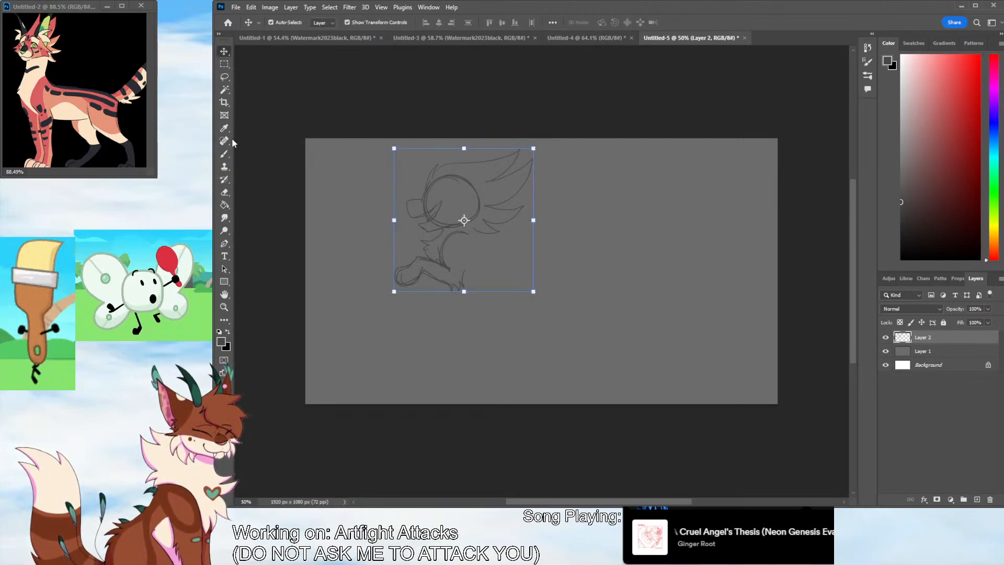
pyautogui.click(224, 154)
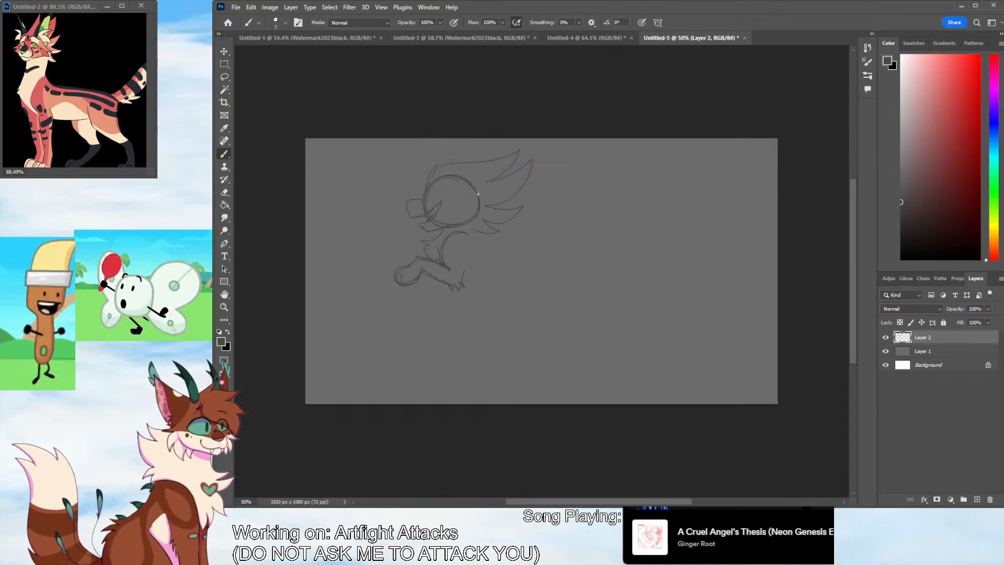
# Sketch the near ear's tall pointed outline on the head and shift the sketch a little further down
pyautogui.moveTo(478, 193)
pyautogui.mouseDown()
pyautogui.moveTo(433, 175)
pyautogui.moveTo(475, 181)
pyautogui.moveTo(441, 174)
pyautogui.mouseUp()
pyautogui.hotkey('ctrl', 'z')
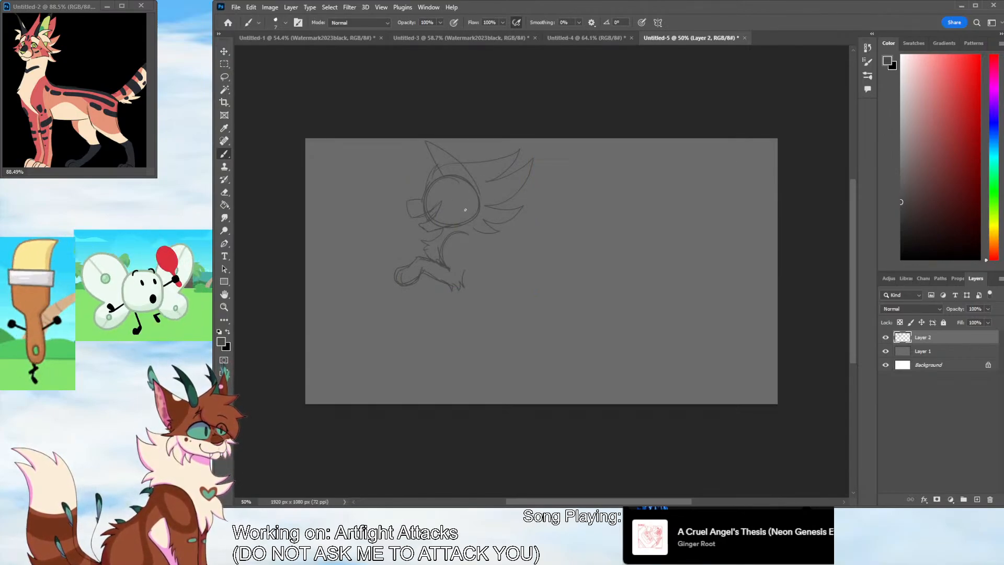
pyautogui.click(225, 51)
pyautogui.moveTo(427, 212)
pyautogui.mouseDown()
pyautogui.moveTo(436, 214)
pyautogui.moveTo(425, 213)
pyautogui.mouseUp()
pyautogui.click(921, 337)
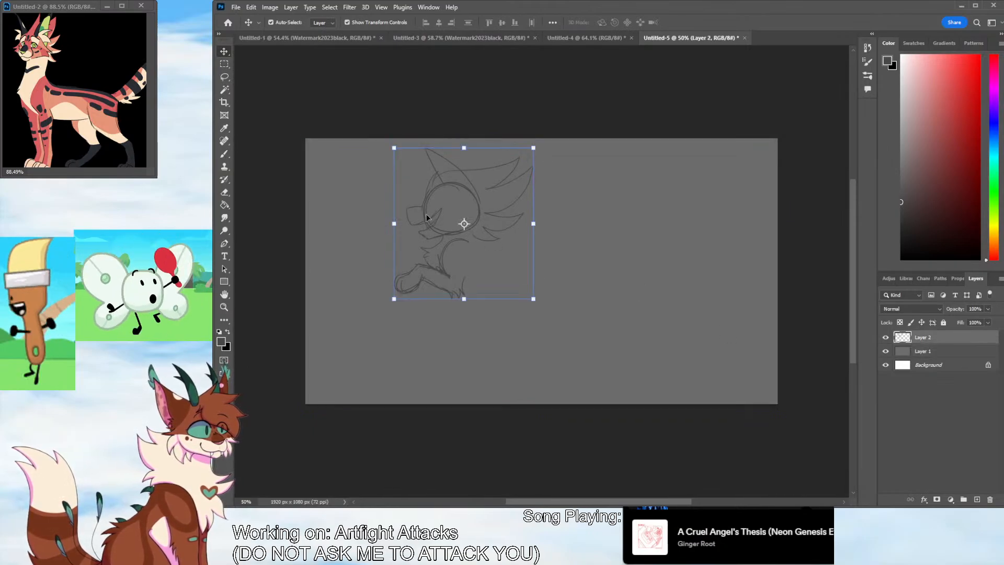
pyautogui.click(226, 154)
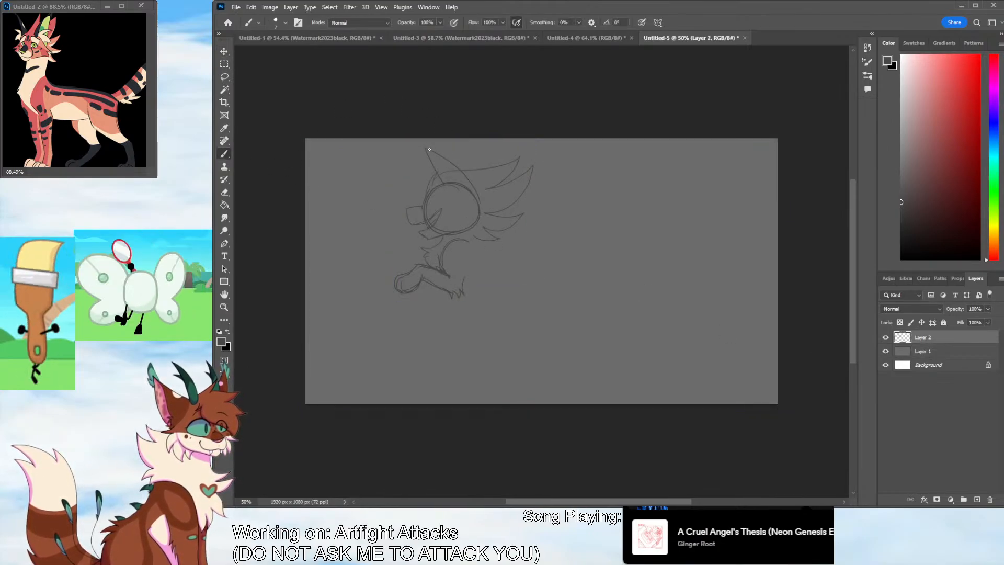
# Sketch the two tall ears with tufted tips and inner lines, and add the eye and nose to the face
pyautogui.moveTo(429, 149)
pyautogui.mouseDown()
pyautogui.moveTo(390, 161)
pyautogui.moveTo(426, 195)
pyautogui.moveTo(402, 162)
pyautogui.moveTo(428, 202)
pyautogui.mouseUp()
pyautogui.moveTo(401, 159); pyautogui.dragTo(428, 179)
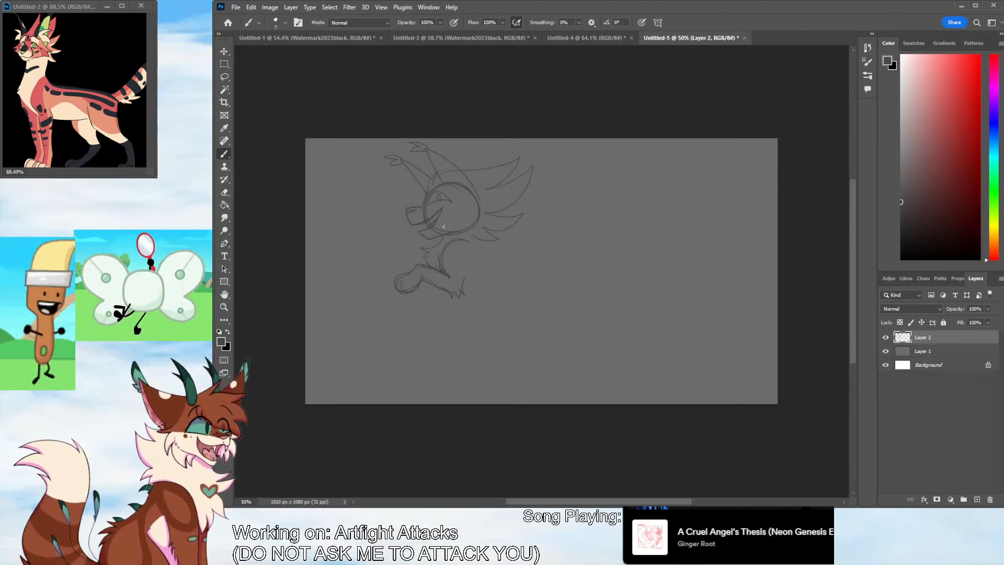
pyautogui.moveTo(431, 151)
pyautogui.mouseDown()
pyautogui.moveTo(438, 154)
pyautogui.moveTo(460, 188)
pyautogui.moveTo(427, 151)
pyautogui.moveTo(457, 187)
pyautogui.moveTo(439, 162)
pyautogui.moveTo(448, 191)
pyautogui.moveTo(426, 147)
pyautogui.moveTo(479, 202)
pyautogui.moveTo(426, 145)
pyautogui.mouseUp()
pyautogui.hotkey('ctrl', 'z')
pyautogui.hotkey('ctrl', 'z')
pyautogui.hotkey('ctrl', 'z')
pyautogui.hotkey('ctrl', 'z')
pyautogui.moveTo(427, 147)
pyautogui.mouseDown()
pyautogui.moveTo(442, 182)
pyautogui.moveTo(425, 146)
pyautogui.moveTo(474, 189)
pyautogui.mouseUp()
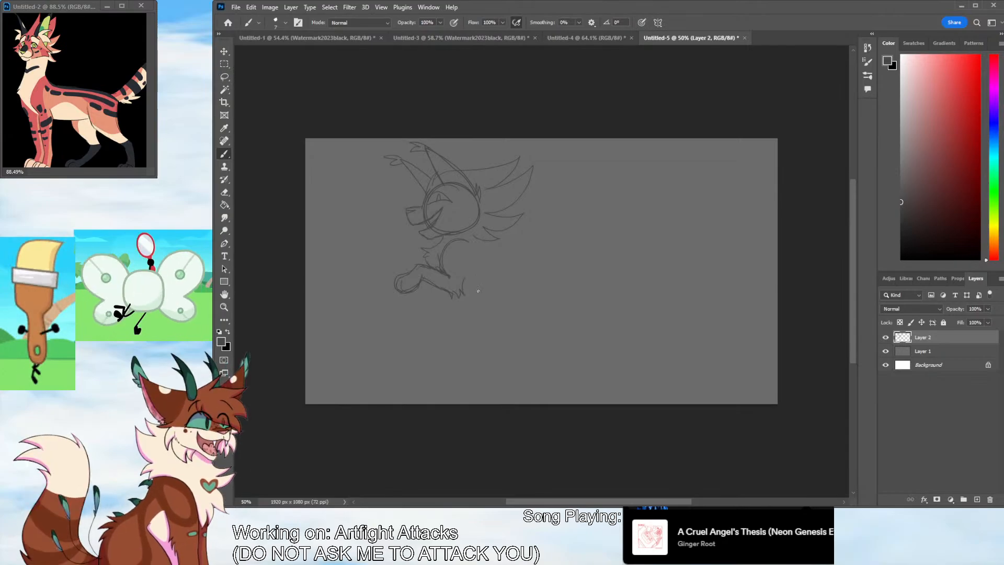
pyautogui.moveTo(443, 181)
pyautogui.mouseDown()
pyautogui.moveTo(434, 158)
pyautogui.moveTo(452, 186)
pyautogui.moveTo(429, 190)
pyautogui.moveTo(412, 170)
pyautogui.mouseUp()
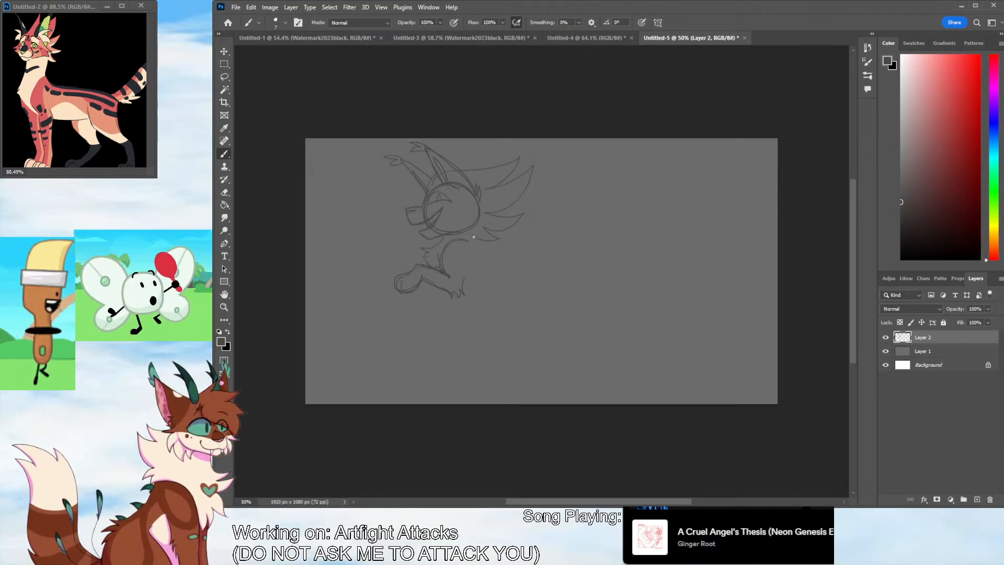
# Sketch the shoulder line, the sloping back and the rounded haunch behind the head and foreleg
pyautogui.moveTo(456, 246); pyautogui.dragTo(476, 240)
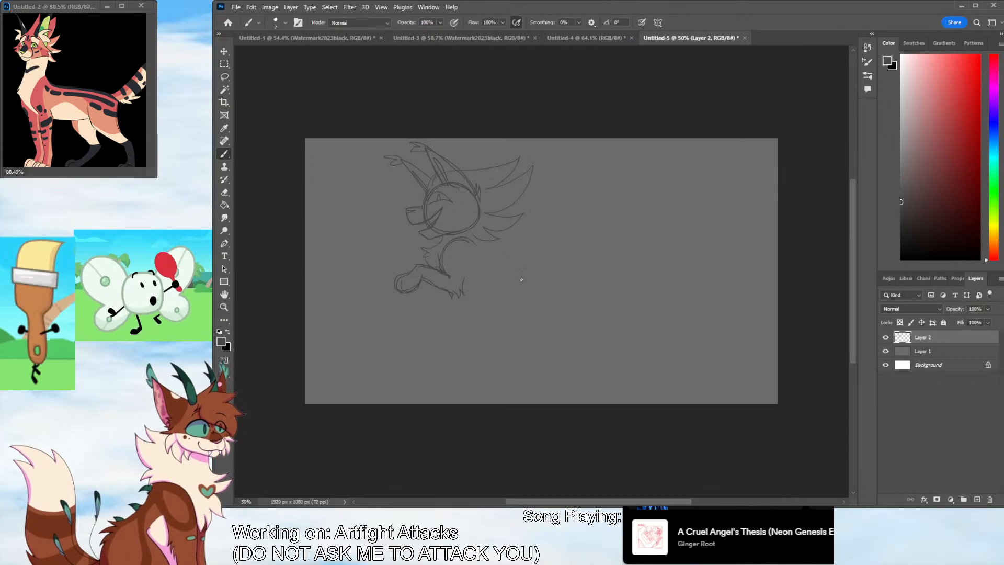
pyautogui.moveTo(507, 296)
pyautogui.mouseDown()
pyautogui.moveTo(470, 329)
pyautogui.moveTo(500, 336)
pyautogui.mouseUp()
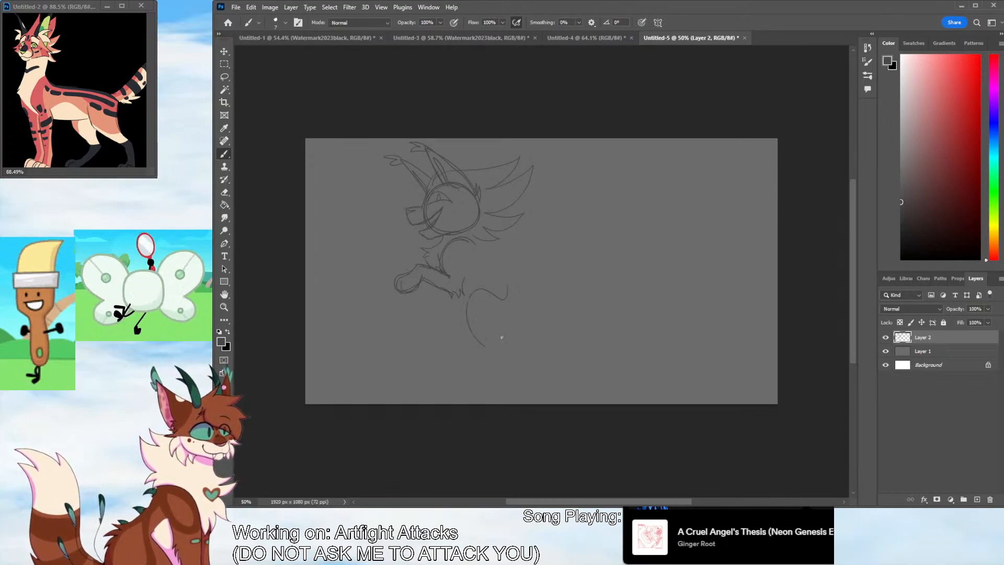
pyautogui.hotkey('ctrl', 'z')
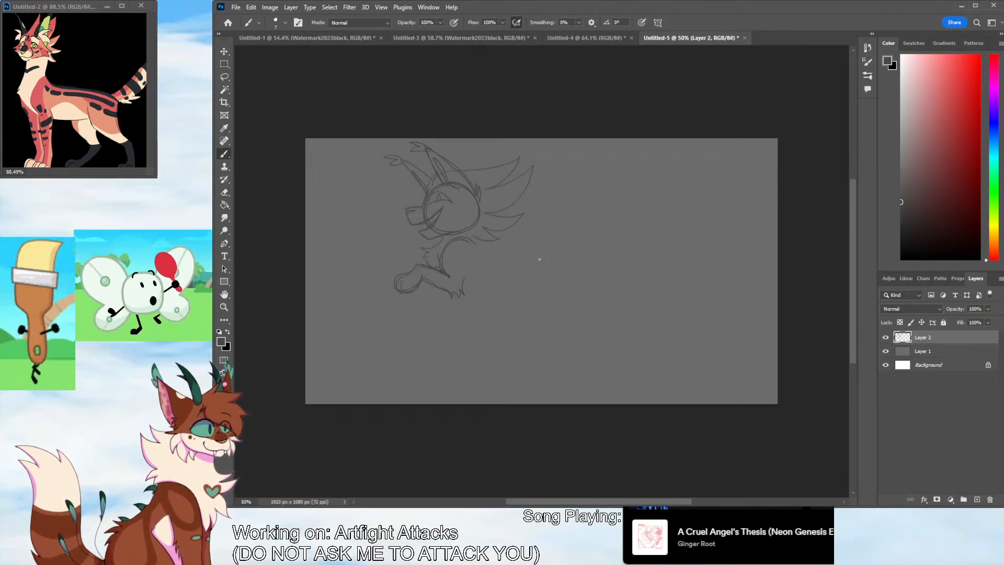
pyautogui.moveTo(555, 245)
pyautogui.mouseDown()
pyautogui.moveTo(561, 299)
pyautogui.moveTo(506, 291)
pyautogui.moveTo(529, 327)
pyautogui.mouseUp()
pyautogui.hotkey('ctrl', 'z')
pyautogui.moveTo(494, 240)
pyautogui.mouseDown()
pyautogui.moveTo(534, 260)
pyautogui.moveTo(523, 243)
pyautogui.mouseUp()
pyautogui.moveTo(545, 255)
pyautogui.mouseDown()
pyautogui.moveTo(560, 291)
pyautogui.moveTo(525, 327)
pyautogui.moveTo(544, 274)
pyautogui.moveTo(480, 289)
pyautogui.mouseUp()
pyautogui.hotkey('ctrl', 'z')
pyautogui.hotkey('ctrl', 'z')
pyautogui.hotkey('ctrl', 'z')
# Rough in the hind legs, one reaching forward under the belly and one stretched back from the haunch
pyautogui.moveTo(473, 301); pyautogui.dragTo(483, 332)
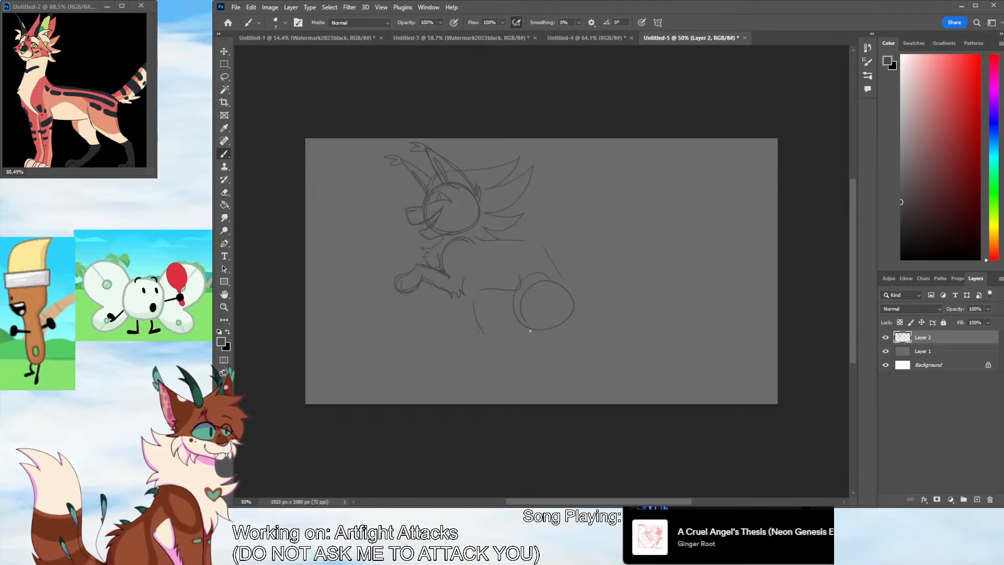
pyautogui.hotkey('ctrl', 'z')
pyautogui.hotkey('ctrl', 'z')
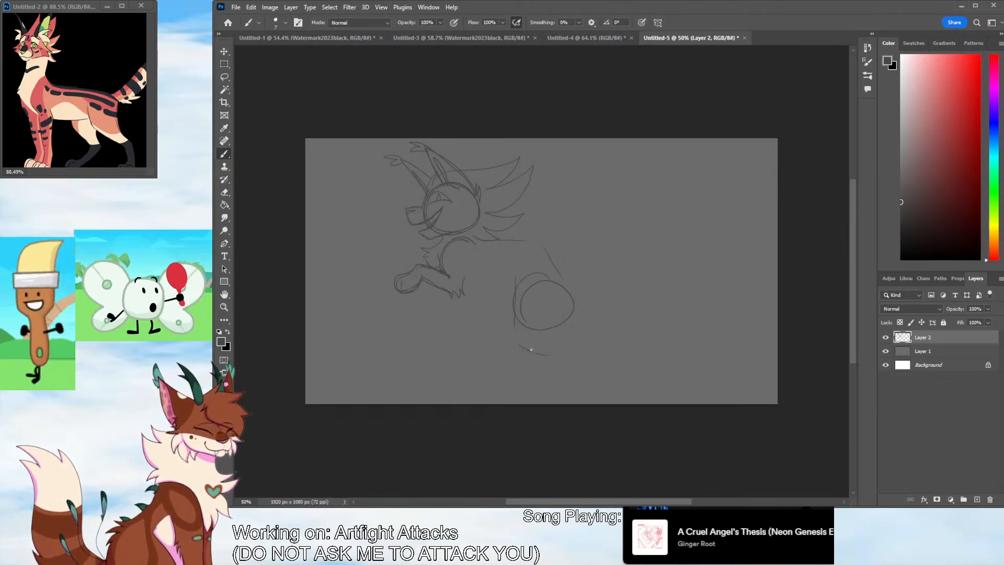
pyautogui.moveTo(531, 350); pyautogui.dragTo(575, 357)
pyautogui.moveTo(574, 314)
pyautogui.mouseDown()
pyautogui.moveTo(624, 362)
pyautogui.moveTo(591, 329)
pyautogui.mouseUp()
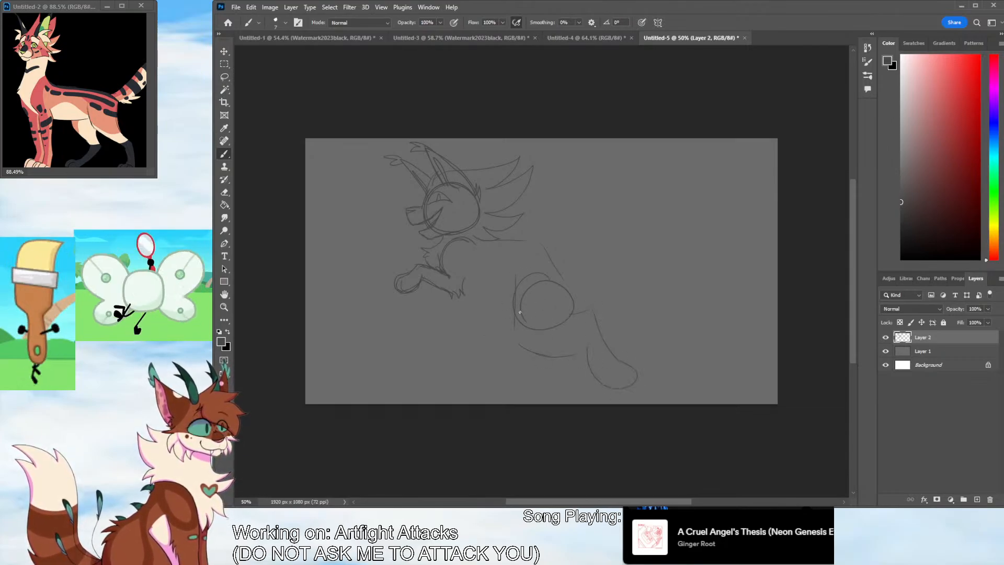
pyautogui.moveTo(470, 328)
pyautogui.mouseDown()
pyautogui.moveTo(508, 370)
pyautogui.moveTo(492, 357)
pyautogui.moveTo(471, 370)
pyautogui.moveTo(527, 363)
pyautogui.moveTo(486, 362)
pyautogui.moveTo(465, 378)
pyautogui.mouseUp()
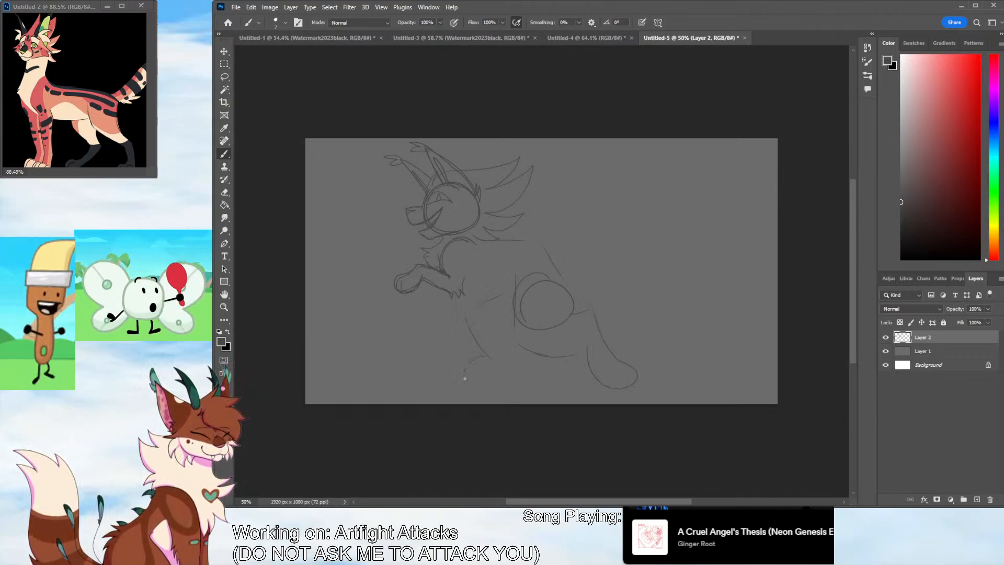
pyautogui.moveTo(442, 303)
pyautogui.mouseDown()
pyautogui.moveTo(456, 344)
pyautogui.moveTo(472, 345)
pyautogui.mouseUp()
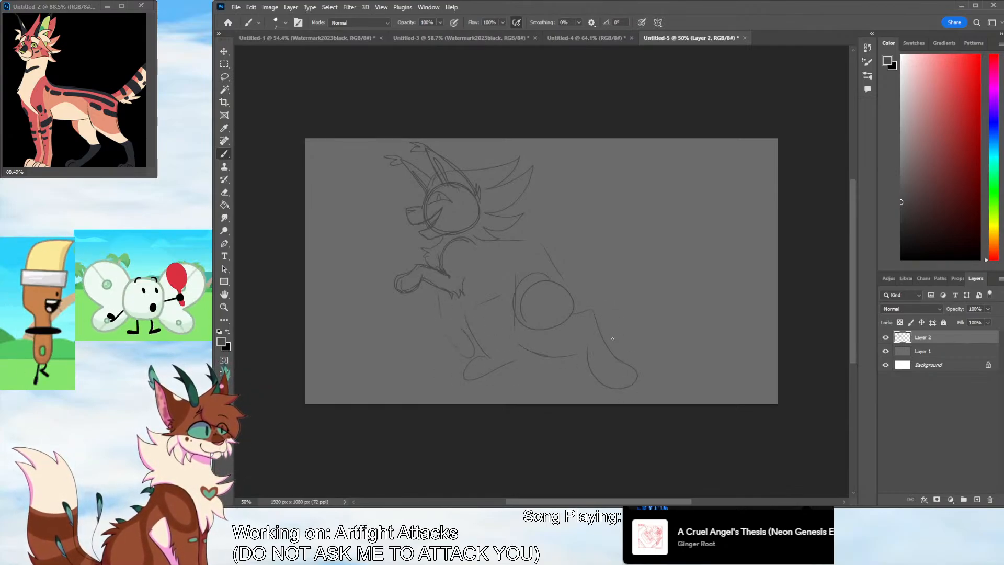
pyautogui.hotkey('ctrl', 'z')
pyautogui.moveTo(591, 277)
pyautogui.mouseDown()
pyautogui.moveTo(625, 278)
pyautogui.moveTo(594, 301)
pyautogui.moveTo(589, 263)
pyautogui.moveTo(615, 259)
pyautogui.moveTo(599, 287)
pyautogui.moveTo(589, 246)
pyautogui.moveTo(604, 259)
pyautogui.moveTo(593, 255)
pyautogui.moveTo(604, 237)
pyautogui.mouseUp()
pyautogui.hotkey('ctrl', 'z')
pyautogui.hotkey('ctrl', 'z')
pyautogui.hotkey('ctrl', 'z')
pyautogui.hotkey('ctrl', 'z')
pyautogui.hotkey('ctrl', 'z')
pyautogui.hotkey('ctrl', 'z')
# Sketch the upward-curving tail with its fur tuft at the rump and connect the back line to it
pyautogui.moveTo(612, 294)
pyautogui.mouseDown()
pyautogui.moveTo(607, 244)
pyautogui.moveTo(564, 280)
pyautogui.mouseUp()
pyautogui.moveTo(563, 279)
pyautogui.mouseDown()
pyautogui.moveTo(609, 304)
pyautogui.moveTo(596, 308)
pyautogui.mouseUp()
pyautogui.moveTo(613, 292)
pyautogui.mouseDown()
pyautogui.moveTo(618, 263)
pyautogui.moveTo(602, 236)
pyautogui.mouseUp()
pyautogui.moveTo(559, 273); pyautogui.dragTo(507, 240)
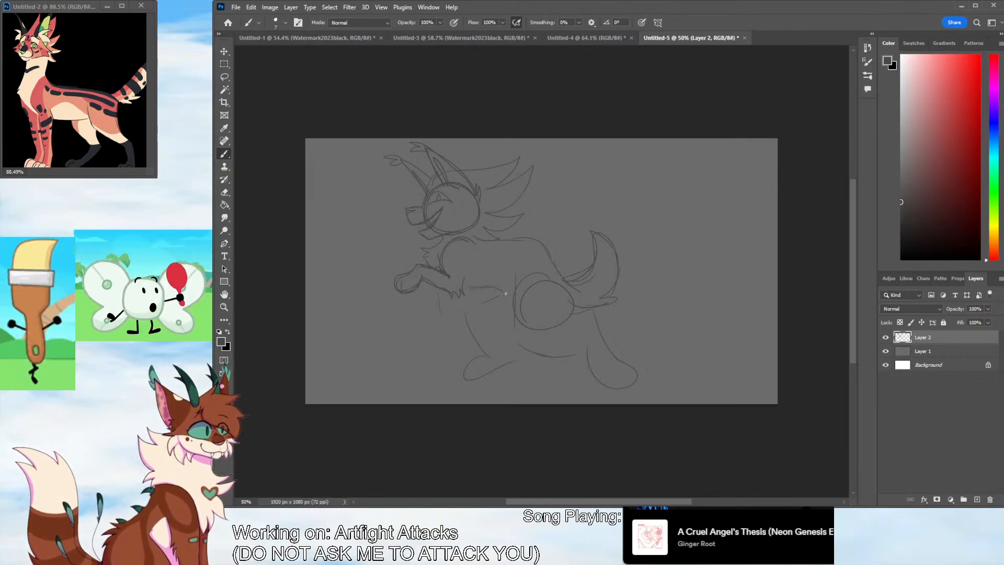
# Define the haunch and both hind legs, giving the forward leg a full thigh and a long foot
pyautogui.moveTo(468, 306)
pyautogui.mouseDown()
pyautogui.moveTo(488, 359)
pyautogui.moveTo(451, 380)
pyautogui.moveTo(467, 387)
pyautogui.moveTo(489, 366)
pyautogui.moveTo(477, 355)
pyautogui.moveTo(495, 375)
pyautogui.mouseUp()
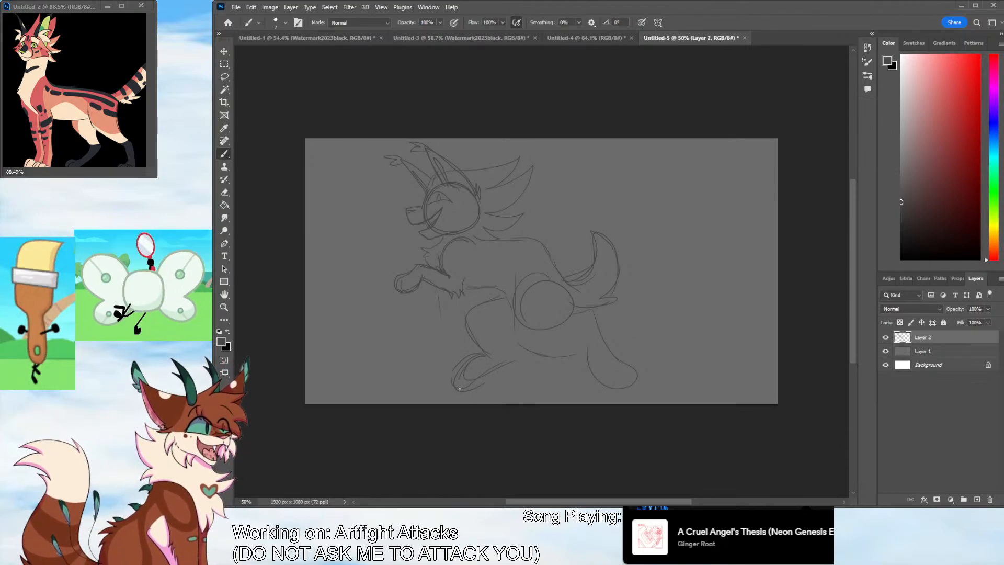
pyautogui.moveTo(459, 389); pyautogui.dragTo(529, 354)
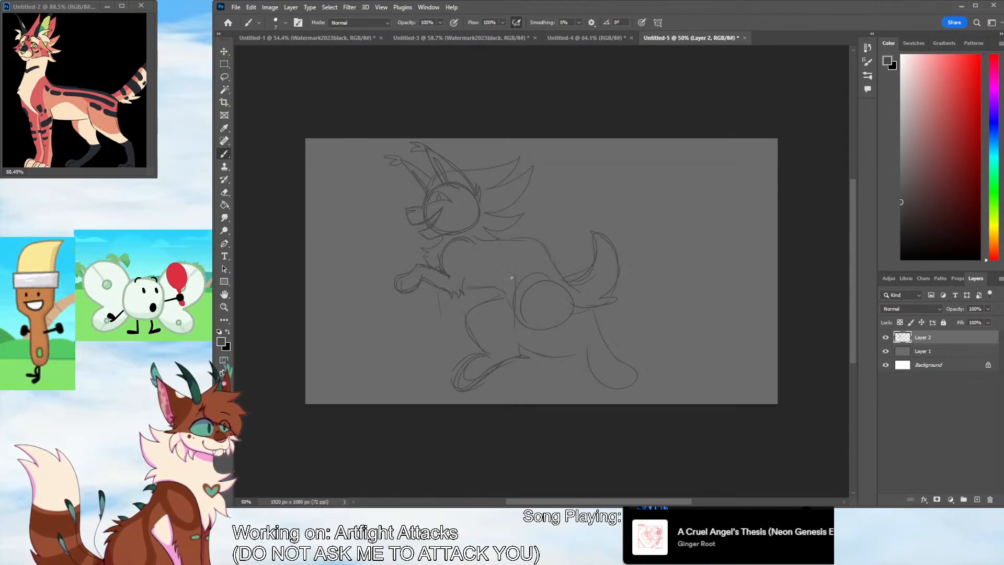
pyautogui.moveTo(516, 273)
pyautogui.mouseDown()
pyautogui.moveTo(516, 309)
pyautogui.moveTo(585, 347)
pyautogui.mouseUp()
pyautogui.moveTo(570, 306)
pyautogui.mouseDown()
pyautogui.moveTo(592, 309)
pyautogui.moveTo(616, 357)
pyautogui.moveTo(590, 354)
pyautogui.mouseUp()
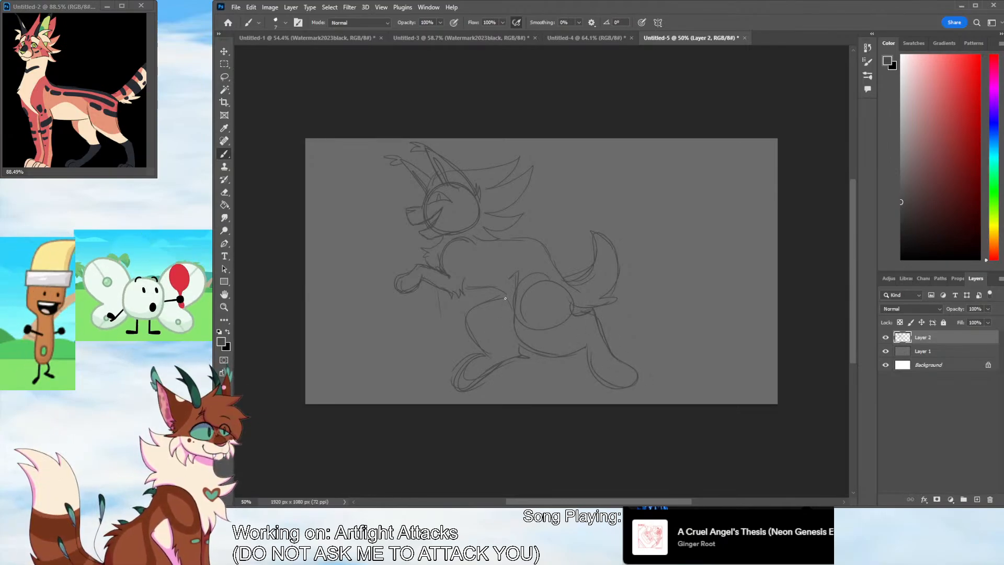
pyautogui.moveTo(469, 304); pyautogui.dragTo(491, 350)
# Sketch the second foreleg hanging below the chest with its paw curled downward
pyautogui.moveTo(432, 292); pyautogui.dragTo(445, 343)
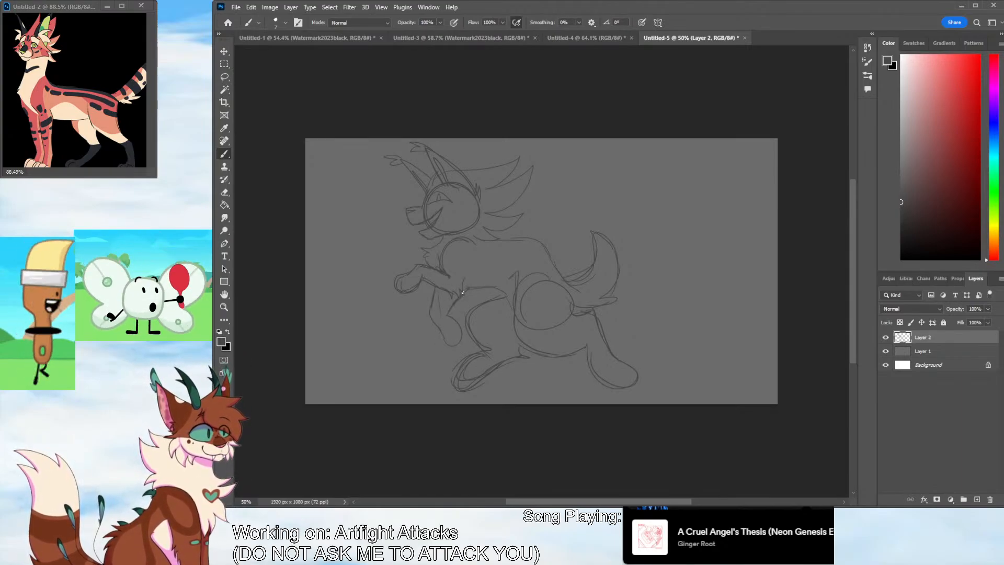
pyautogui.moveTo(463, 293); pyautogui.dragTo(448, 315)
pyautogui.moveTo(449, 316); pyautogui.dragTo(461, 340)
pyautogui.moveTo(433, 294); pyautogui.dragTo(444, 338)
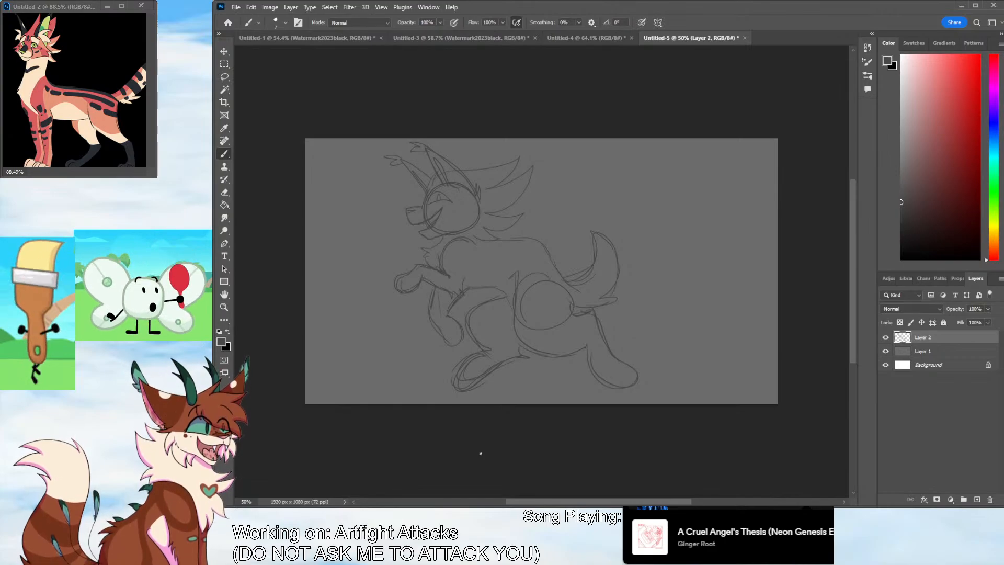
# Add toe lines to the paws and strengthen the back and belly contours
pyautogui.moveTo(454, 333); pyautogui.dragTo(452, 340)
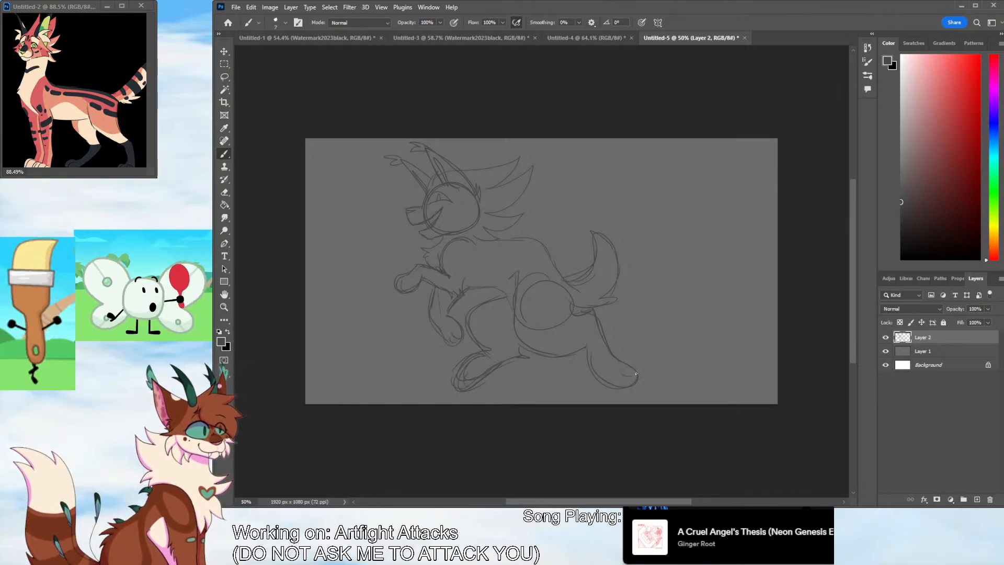
pyautogui.moveTo(554, 264)
pyautogui.mouseDown()
pyautogui.moveTo(569, 282)
pyautogui.moveTo(494, 240)
pyautogui.mouseUp()
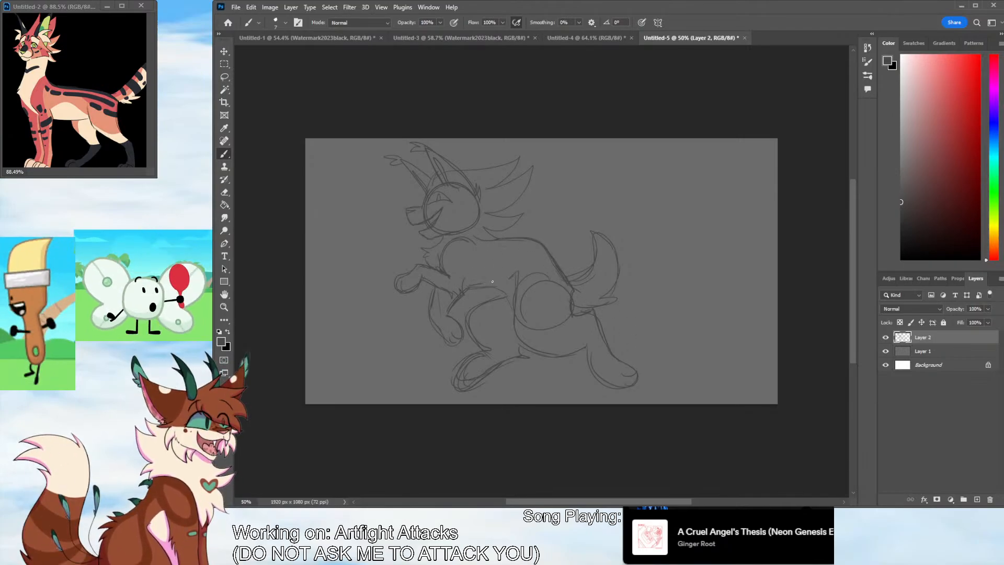
pyautogui.moveTo(502, 280); pyautogui.dragTo(464, 289)
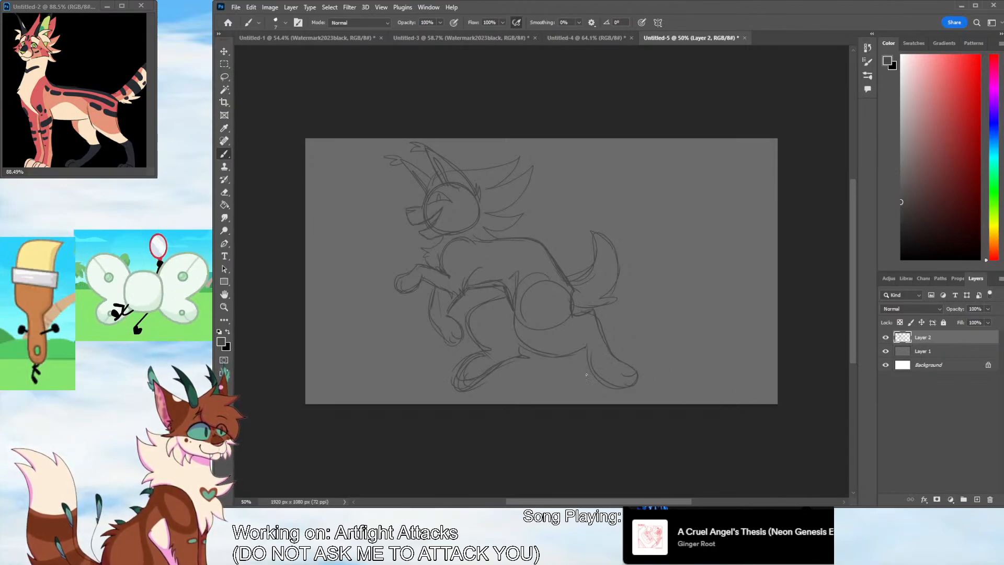
# Crop both sides of the canvas in around the character to 1155 x 1080 px
pyautogui.click(226, 104)
pyautogui.moveTo(307, 273); pyautogui.dragTo(340, 276)
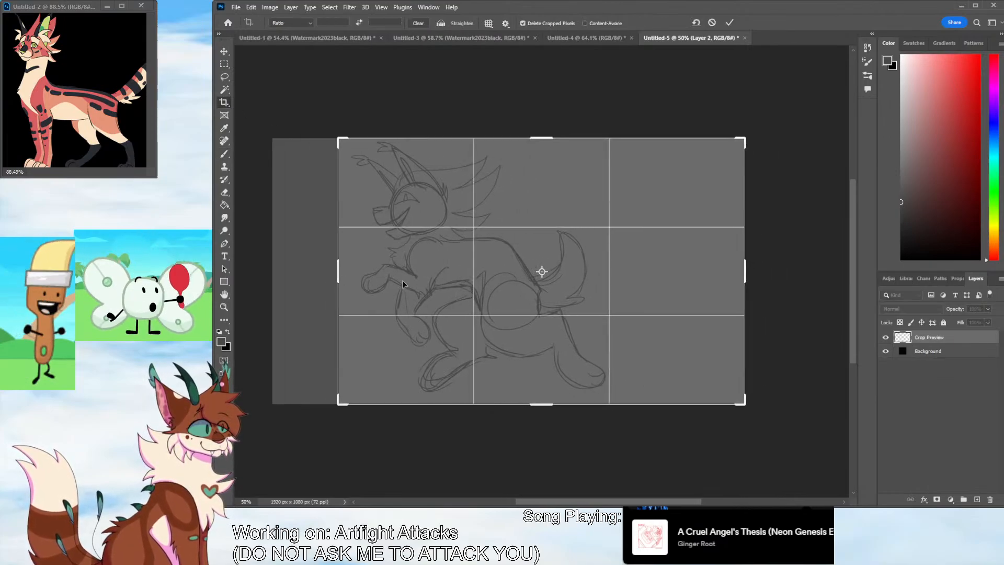
pyautogui.moveTo(746, 273); pyautogui.dragTo(688, 274)
pyautogui.press('Return')
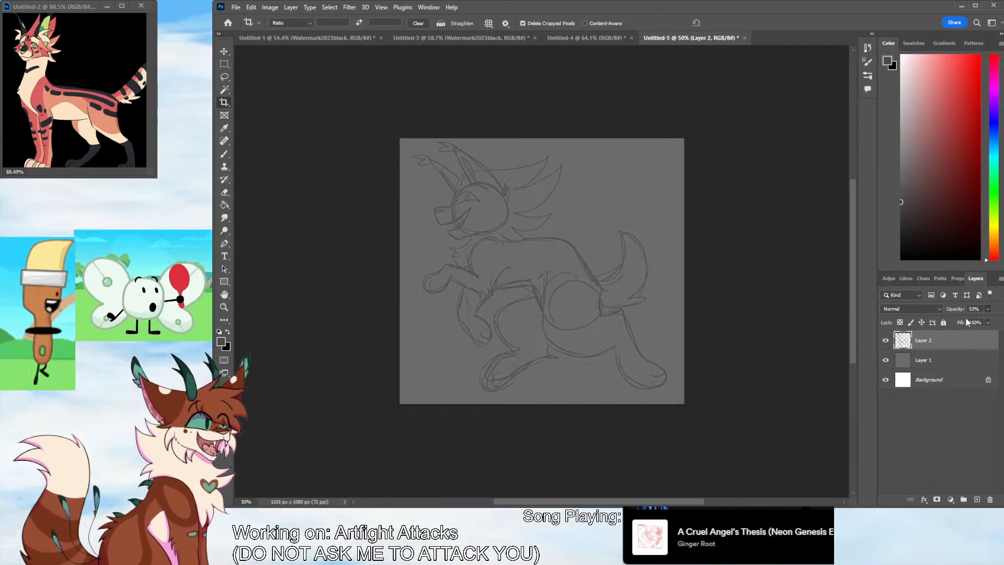
# Fade the sketch layer, add a new layer above it and ready a black brush over the enlarged head
pyautogui.click(977, 499)
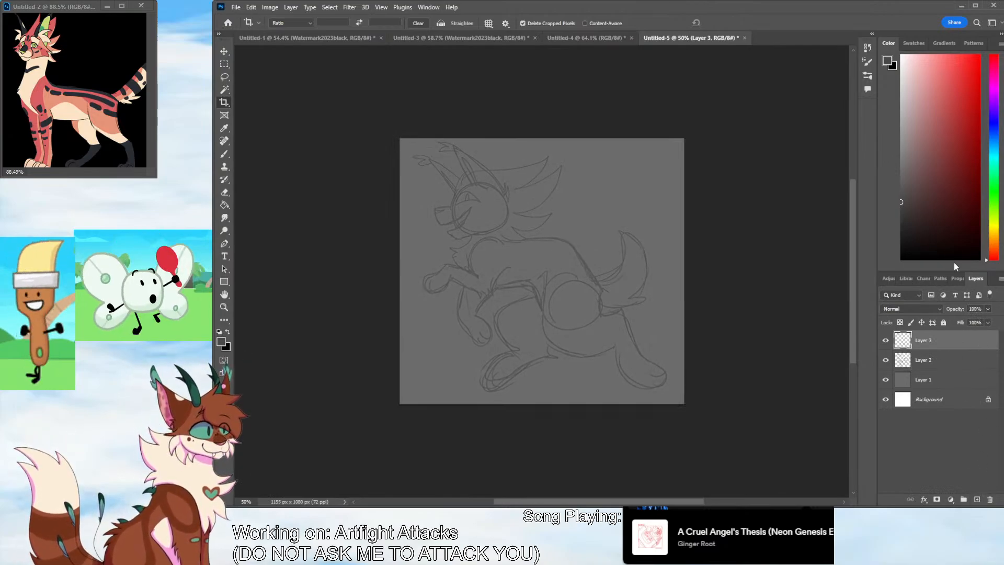
pyautogui.click(225, 309)
pyautogui.moveTo(493, 179)
pyautogui.mouseDown()
pyautogui.moveTo(512, 149)
pyautogui.moveTo(560, 257)
pyautogui.mouseUp()
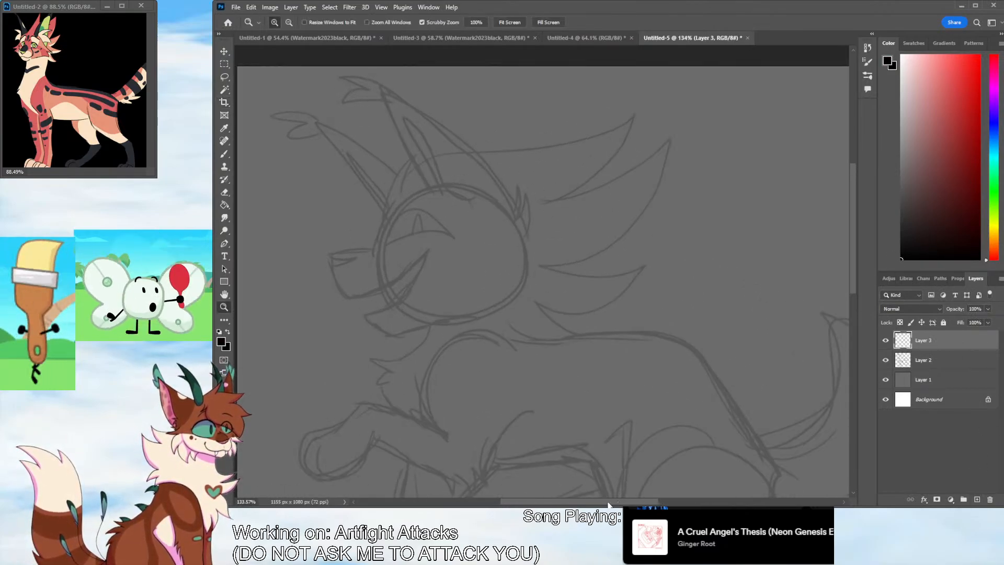
pyautogui.moveTo(608, 502); pyautogui.dragTo(587, 502)
pyautogui.press('b')
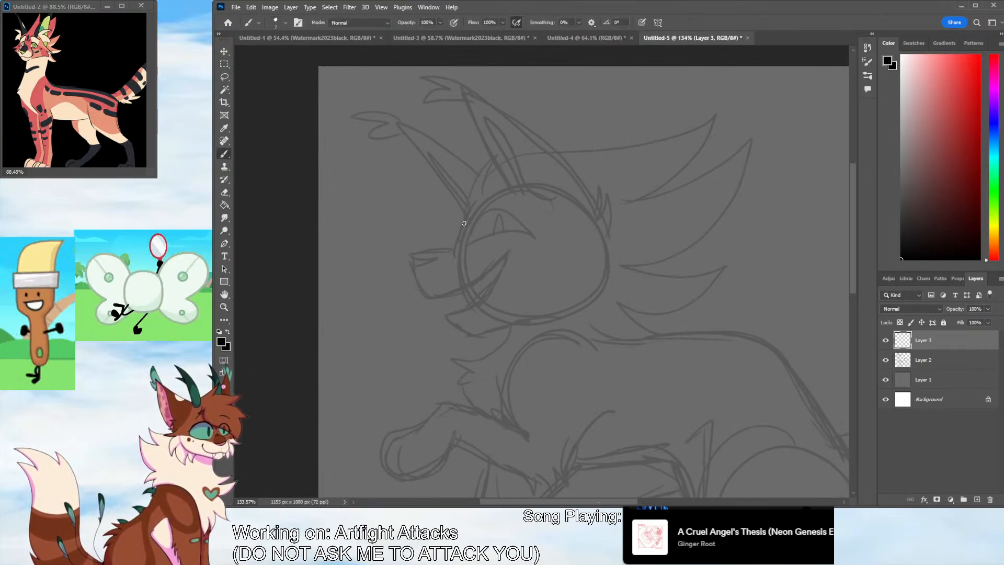
# Ink the forehead, muzzle and open grin in black over the sketch, with pointed fangs at the front of the mouth
pyautogui.moveTo(452, 248)
pyautogui.mouseDown()
pyautogui.moveTo(416, 253)
pyautogui.moveTo(430, 296)
pyautogui.moveTo(513, 257)
pyautogui.moveTo(481, 303)
pyautogui.moveTo(453, 316)
pyautogui.mouseUp()
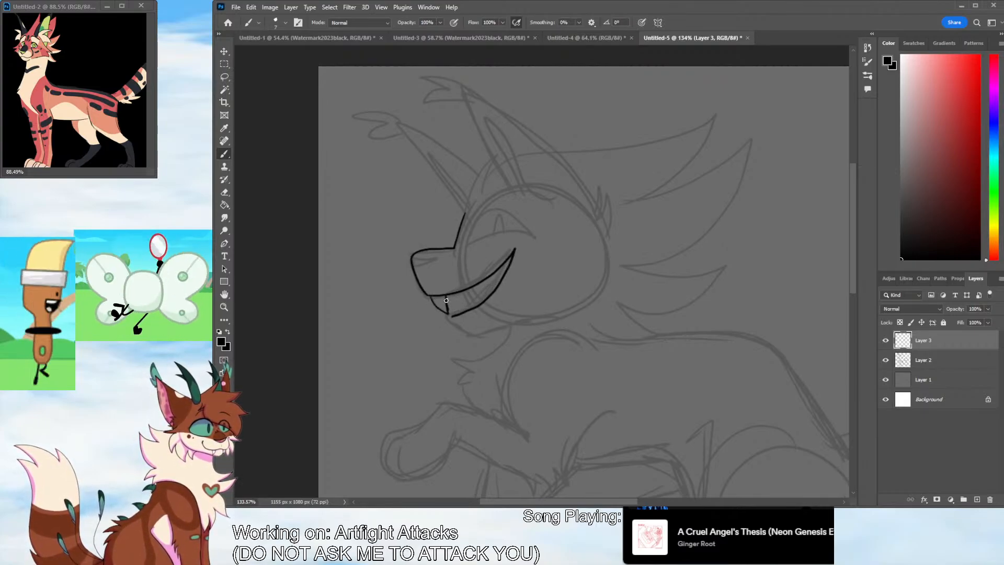
pyautogui.click(225, 306)
pyautogui.moveTo(473, 316); pyautogui.dragTo(510, 264)
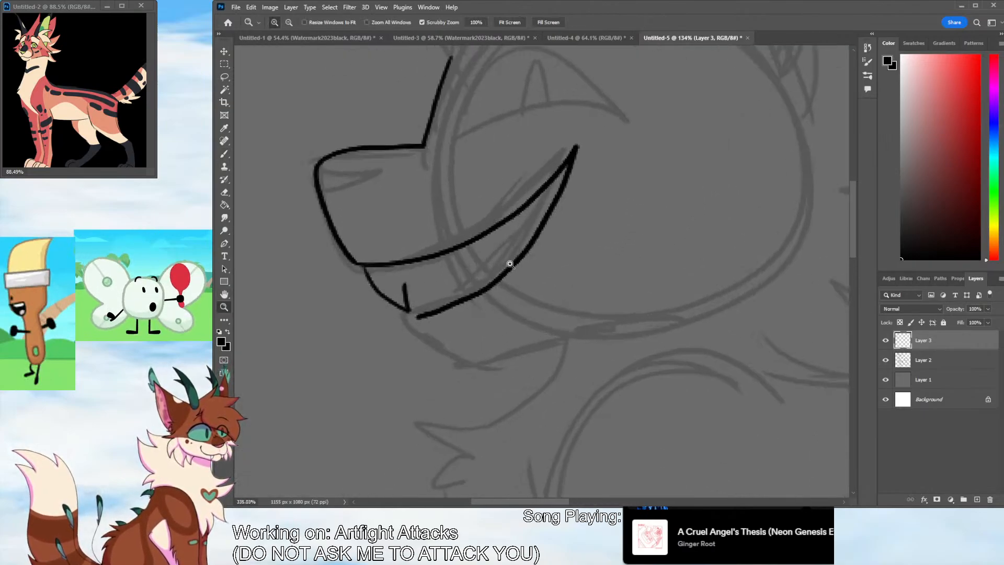
pyautogui.press('b')
pyautogui.moveTo(401, 265)
pyautogui.mouseDown()
pyautogui.moveTo(407, 296)
pyautogui.moveTo(431, 299)
pyautogui.moveTo(432, 265)
pyautogui.mouseUp()
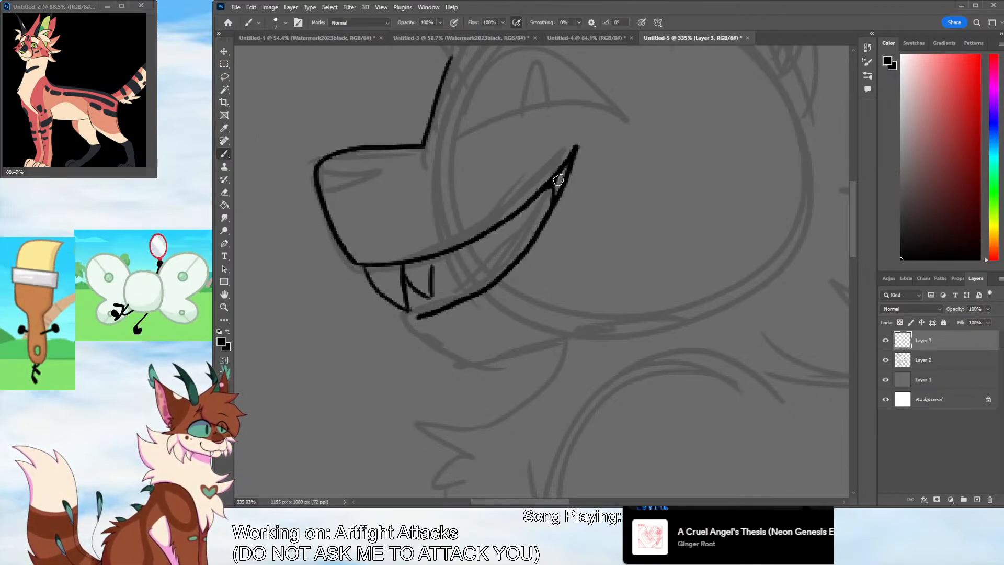
# Fill the mouth corner black with a short cheek crease and draw the upper and lower rows of teeth inside the grin
pyautogui.moveTo(559, 180); pyautogui.dragTo(594, 157)
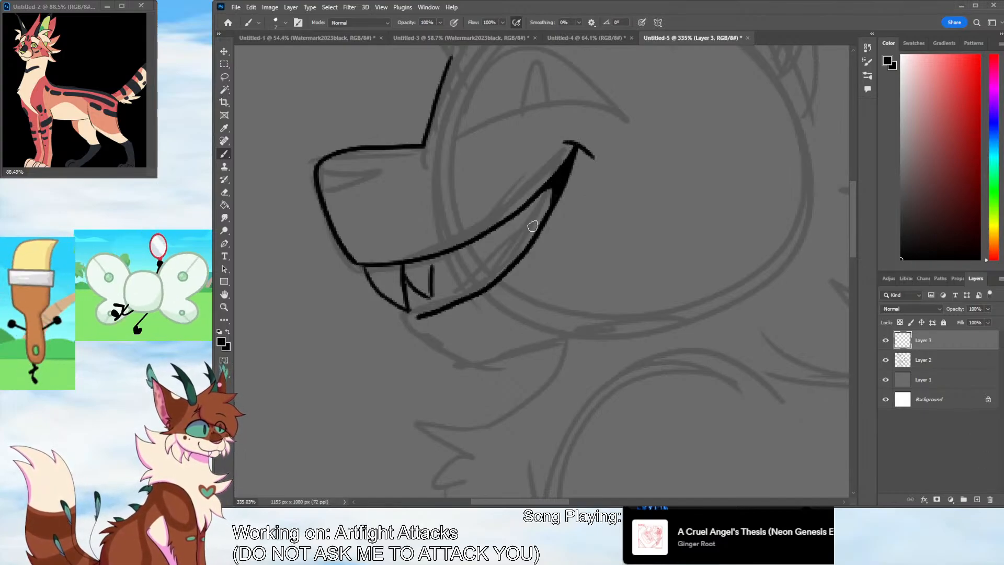
pyautogui.moveTo(537, 208)
pyautogui.mouseDown()
pyautogui.moveTo(541, 224)
pyautogui.moveTo(472, 266)
pyautogui.moveTo(434, 260)
pyautogui.mouseUp()
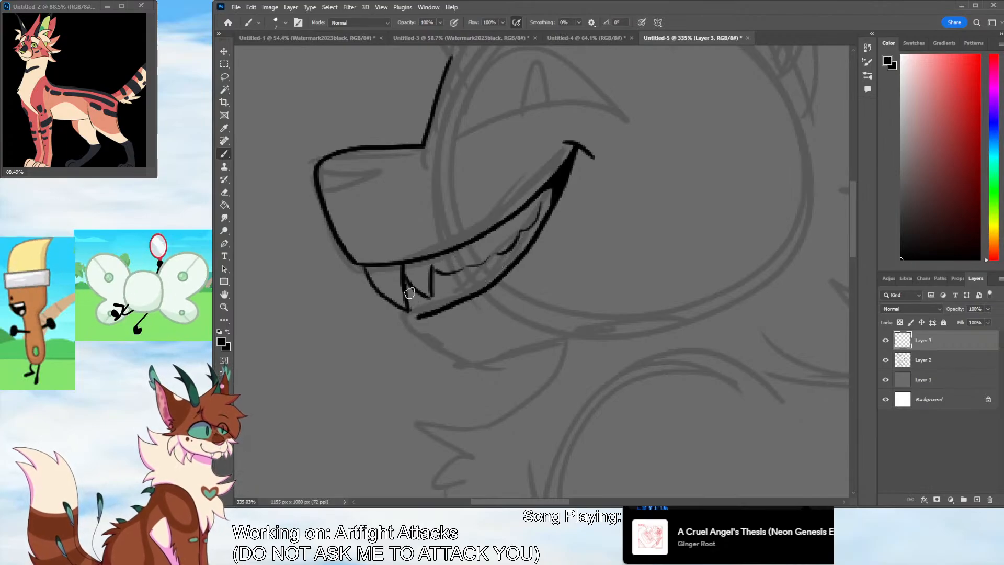
pyautogui.moveTo(411, 306); pyautogui.dragTo(428, 315)
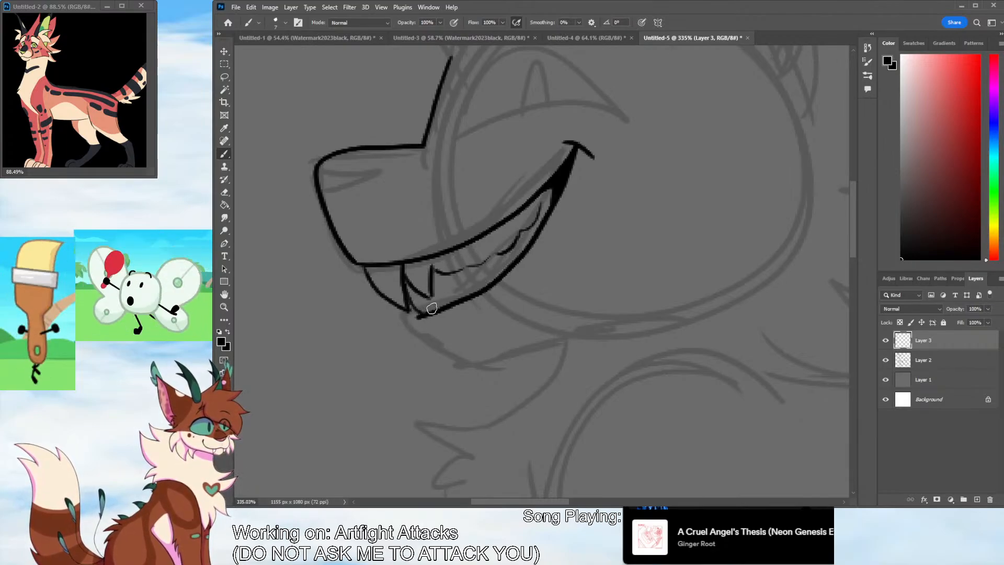
pyautogui.moveTo(448, 277); pyautogui.dragTo(455, 303)
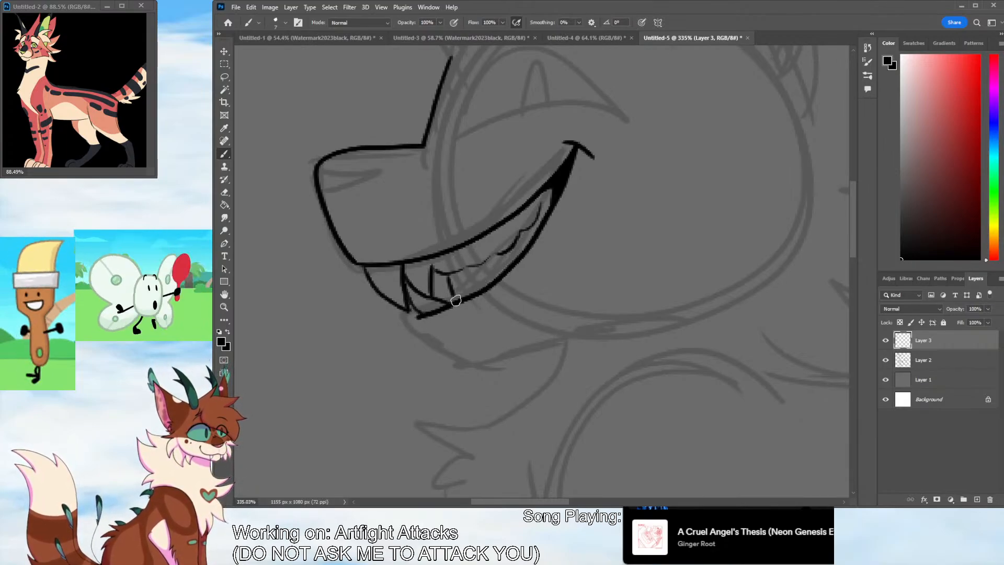
pyautogui.hotkey('ctrl', 'z')
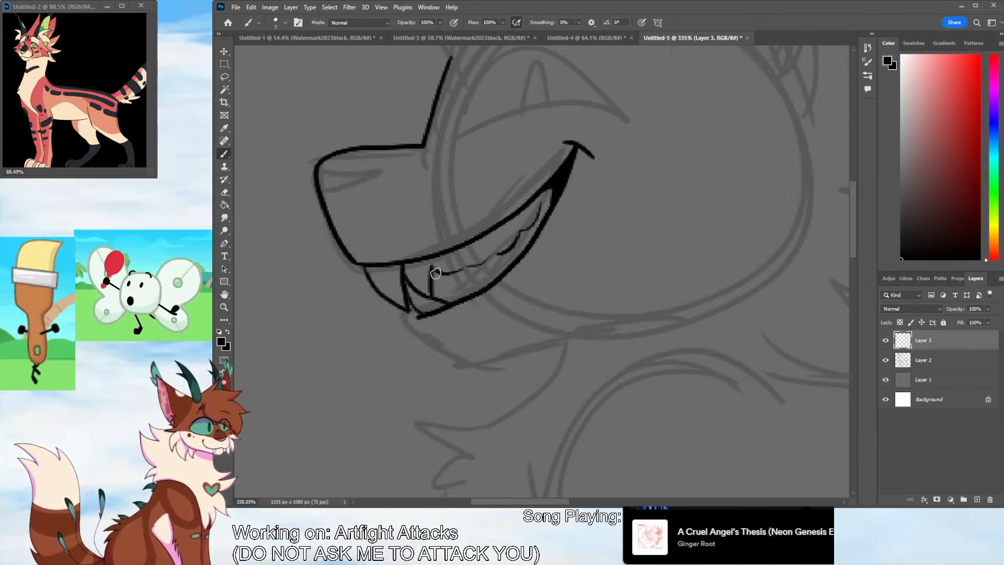
pyautogui.moveTo(403, 269); pyautogui.dragTo(427, 291)
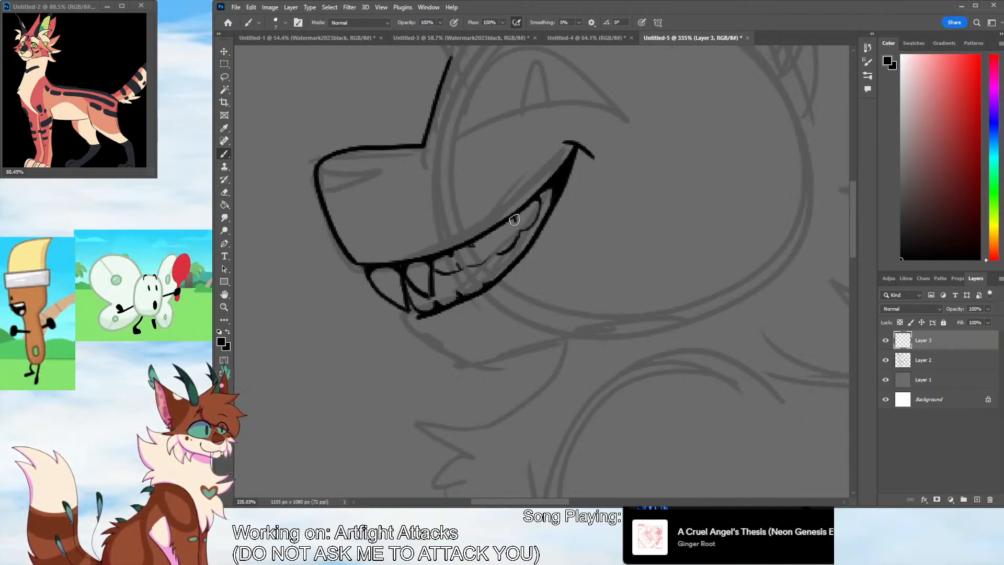
# Ink the nose at the tip of the muzzle and thicken the upper lip line along the grin
pyautogui.press('z')
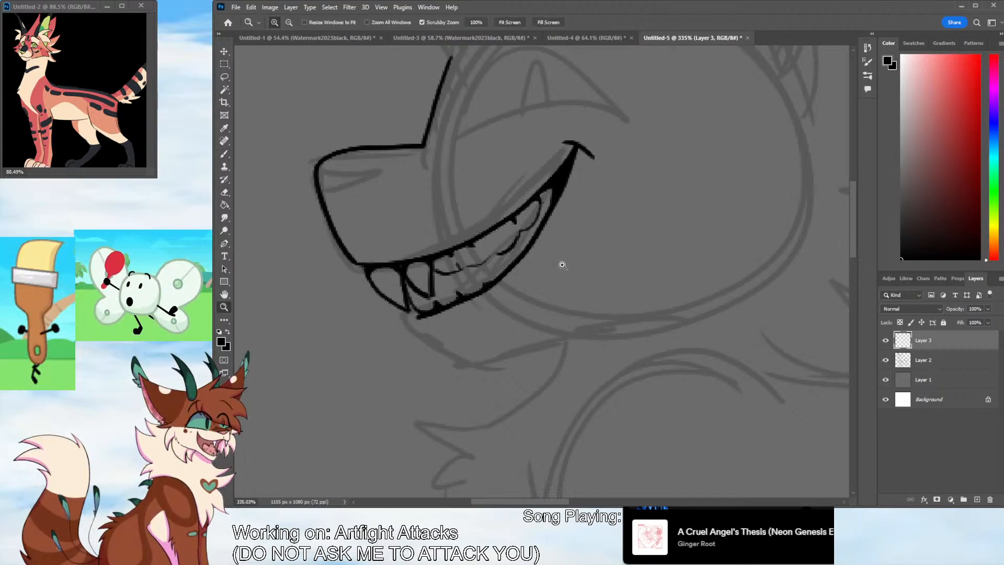
pyautogui.scroll(-10, 560, 264)
pyautogui.moveTo(602, 258)
pyautogui.mouseDown()
pyautogui.moveTo(625, 217)
pyautogui.moveTo(593, 251)
pyautogui.mouseUp()
pyautogui.moveTo(513, 330); pyautogui.dragTo(489, 272)
pyautogui.press('b')
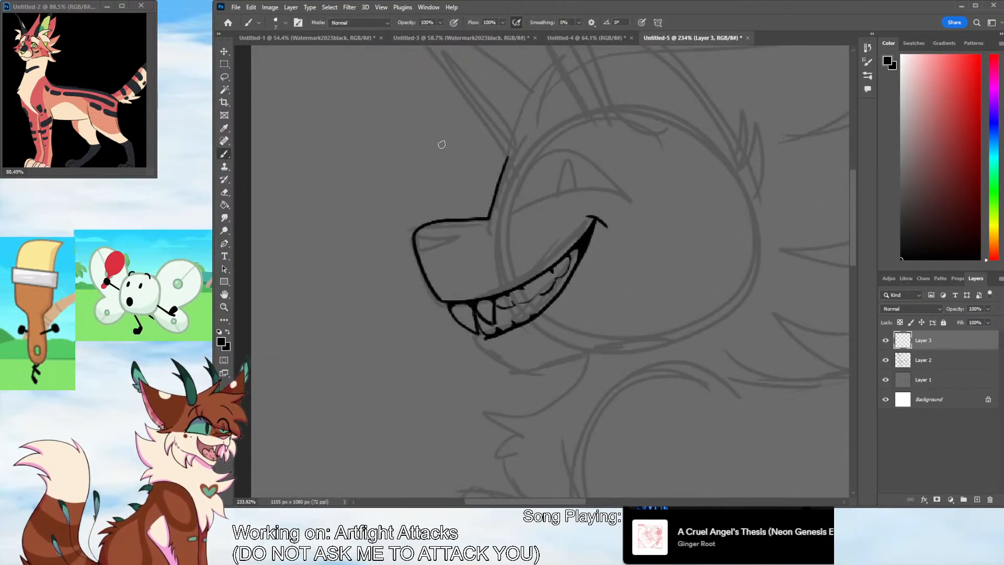
pyautogui.moveTo(414, 241)
pyautogui.mouseDown()
pyautogui.moveTo(461, 242)
pyautogui.moveTo(422, 265)
pyautogui.moveTo(462, 245)
pyautogui.mouseUp()
pyautogui.hotkey('ctrl', 'z')
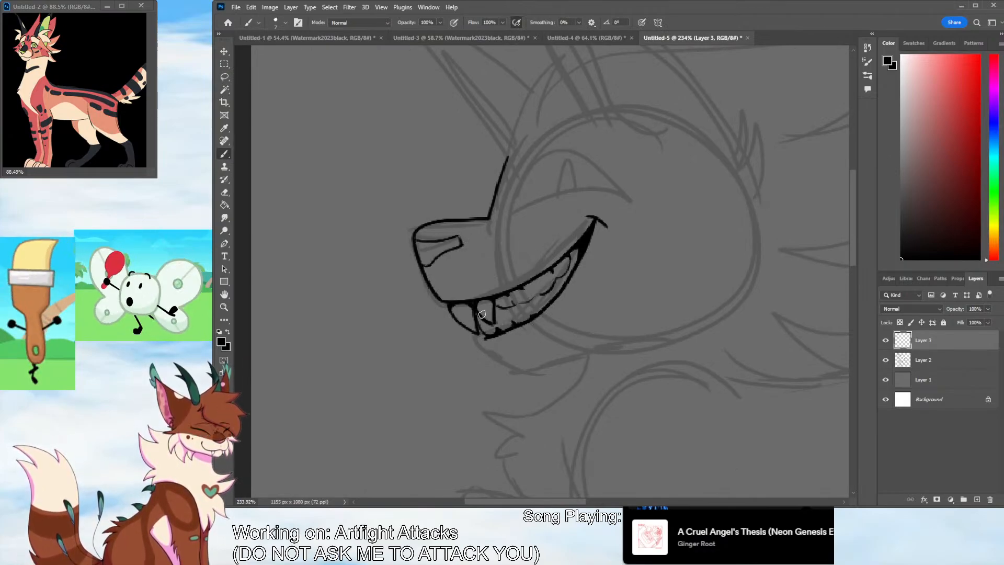
pyautogui.moveTo(449, 303)
pyautogui.mouseDown()
pyautogui.moveTo(536, 282)
pyautogui.moveTo(560, 264)
pyautogui.mouseUp()
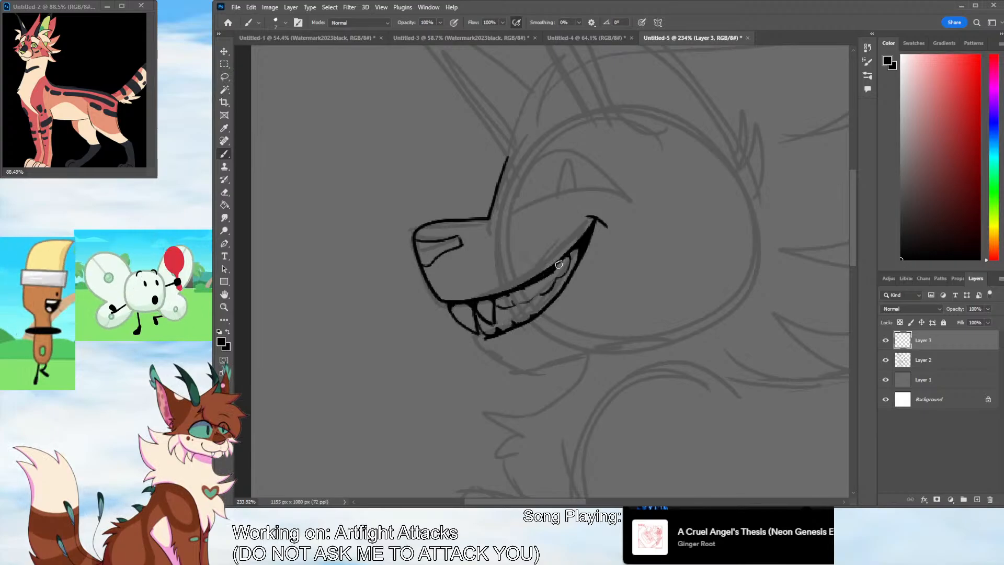
pyautogui.moveTo(450, 301)
pyautogui.mouseDown()
pyautogui.moveTo(528, 280)
pyautogui.moveTo(570, 250)
pyautogui.moveTo(549, 274)
pyautogui.mouseUp()
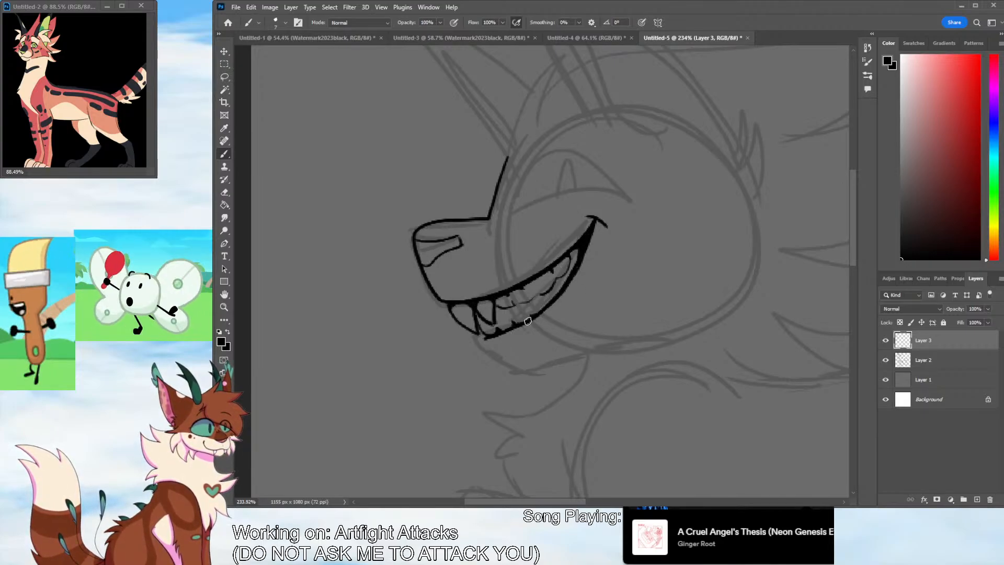
# Ink the chin and lower jaw, then the half-moon eye with its slit pupil and the brow line above it
pyautogui.moveTo(485, 338)
pyautogui.mouseDown()
pyautogui.moveTo(534, 373)
pyautogui.moveTo(526, 369)
pyautogui.moveTo(710, 322)
pyautogui.moveTo(724, 306)
pyautogui.mouseUp()
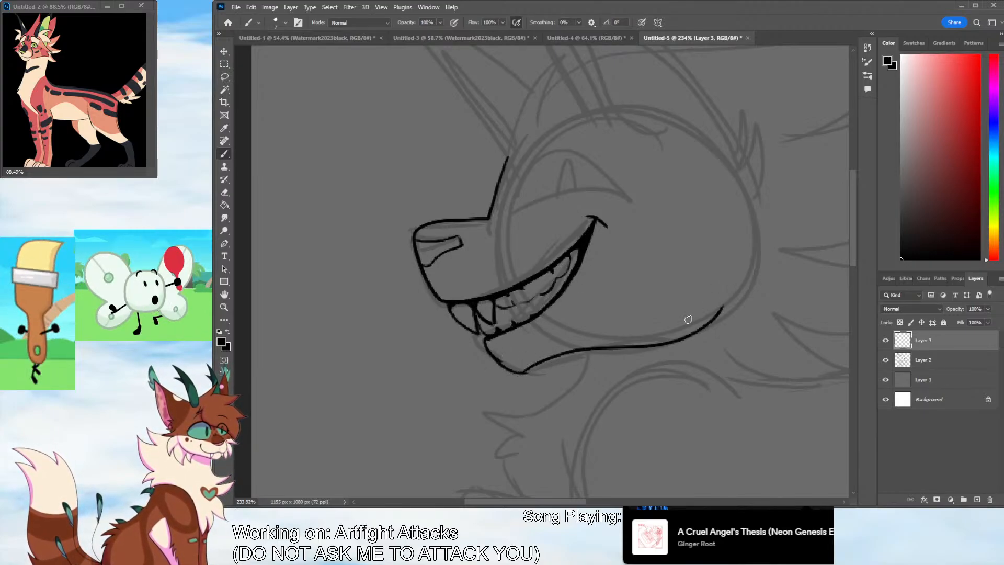
pyautogui.moveTo(509, 193)
pyautogui.mouseDown()
pyautogui.moveTo(622, 197)
pyautogui.moveTo(517, 212)
pyautogui.mouseUp()
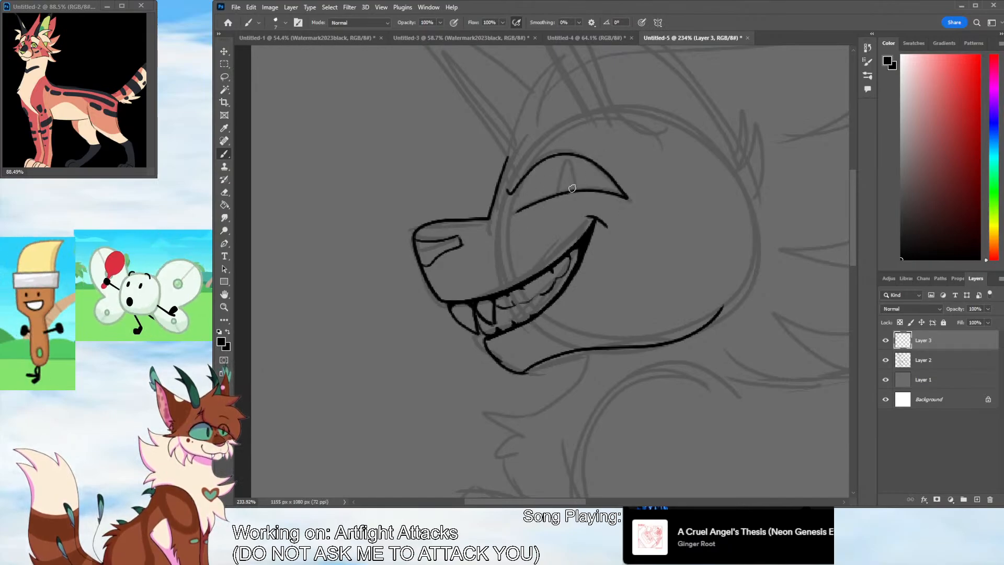
pyautogui.moveTo(567, 193); pyautogui.dragTo(567, 162)
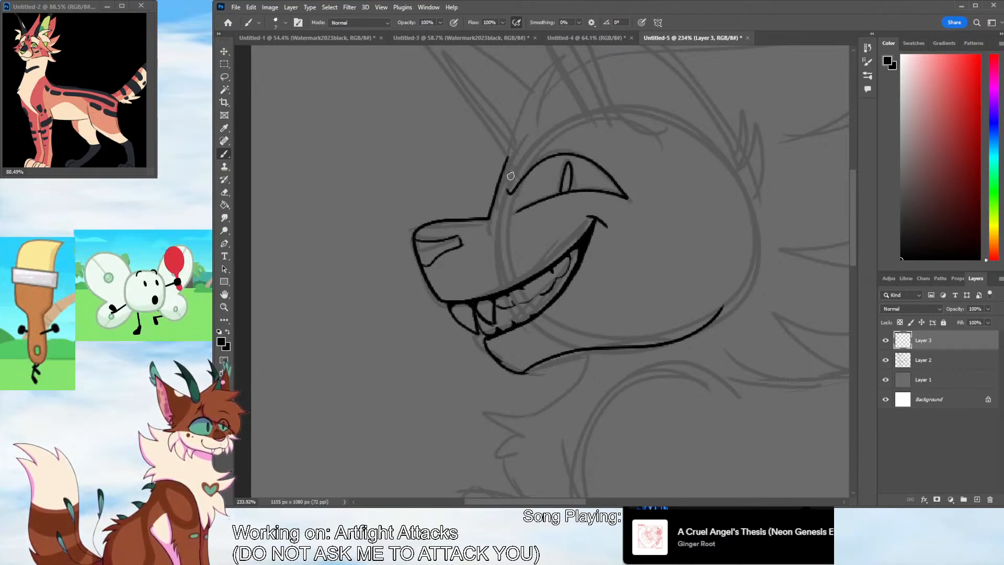
pyautogui.moveTo(510, 178); pyautogui.dragTo(620, 134)
pyautogui.hscroll(3, 538, 465)
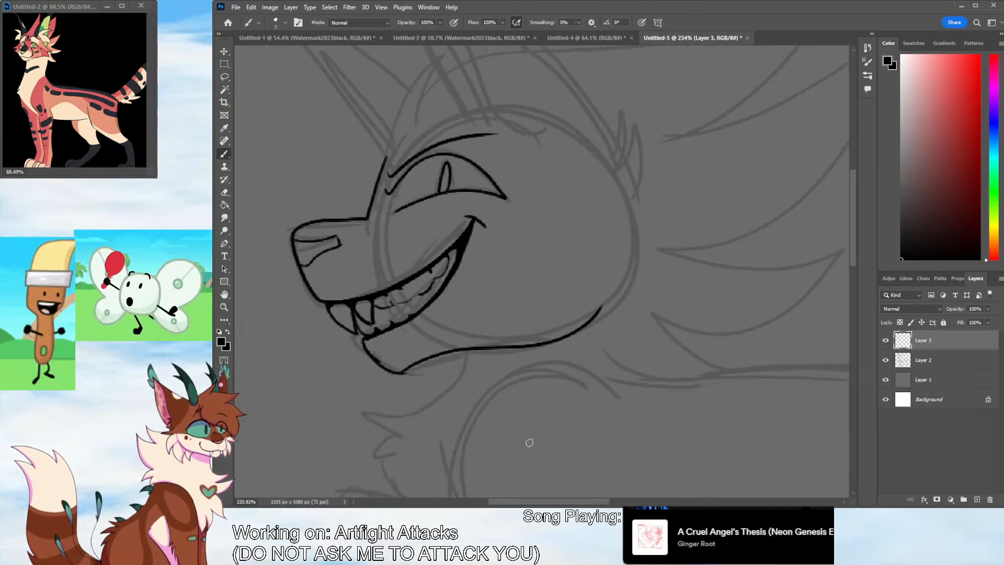
# Clean up the heavy black around the teeth with the eraser and thicken the upper eyelid line
pyautogui.press('e')
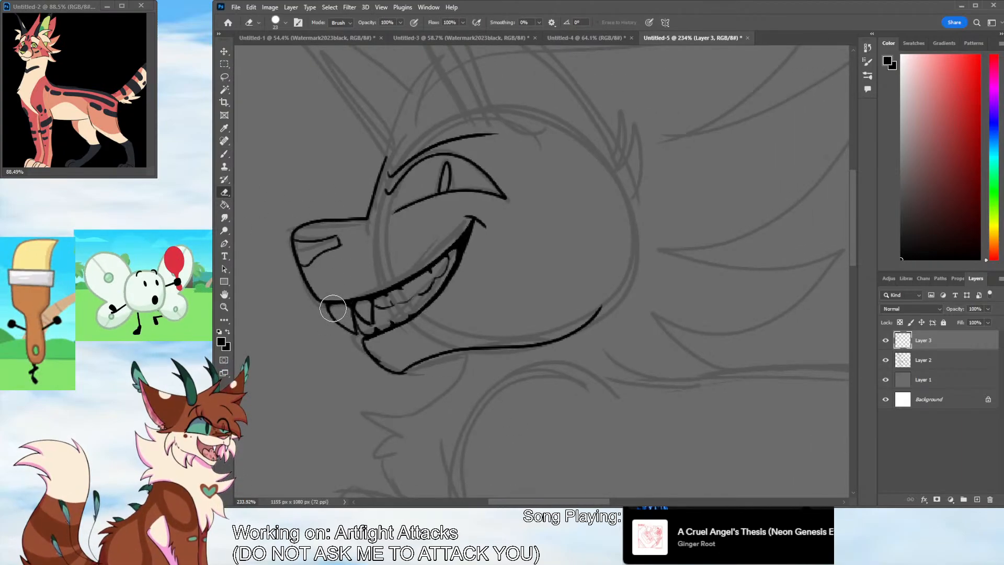
pyautogui.moveTo(335, 310)
pyautogui.mouseDown()
pyautogui.moveTo(409, 292)
pyautogui.moveTo(434, 271)
pyautogui.moveTo(397, 324)
pyautogui.moveTo(369, 321)
pyautogui.moveTo(416, 310)
pyautogui.moveTo(379, 347)
pyautogui.moveTo(372, 312)
pyautogui.moveTo(360, 313)
pyautogui.moveTo(368, 303)
pyautogui.moveTo(341, 310)
pyautogui.mouseUp()
pyautogui.moveTo(452, 273)
pyautogui.mouseDown()
pyautogui.moveTo(455, 252)
pyautogui.moveTo(466, 256)
pyautogui.mouseUp()
pyautogui.click(226, 155)
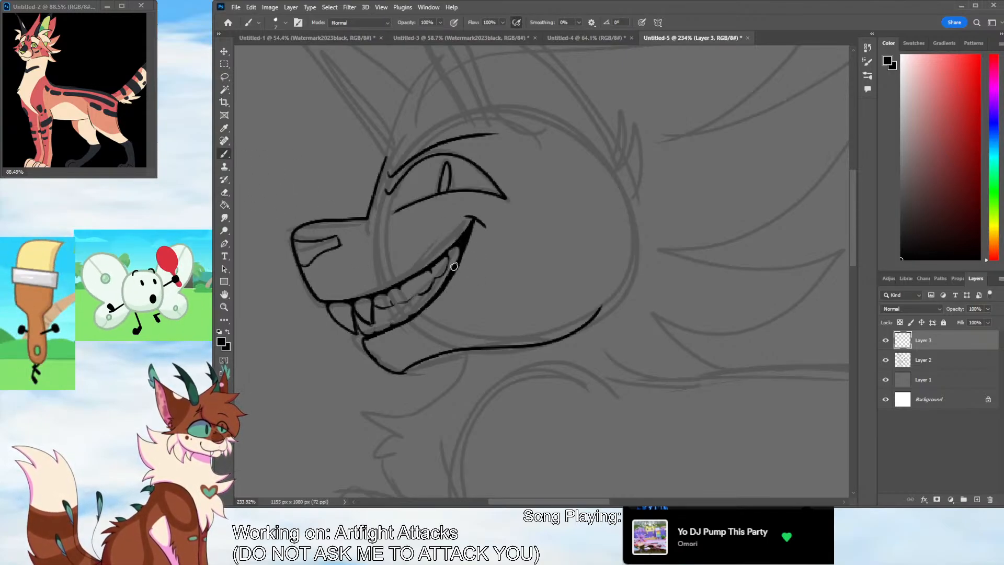
pyautogui.moveTo(393, 191)
pyautogui.mouseDown()
pyautogui.moveTo(465, 156)
pyautogui.moveTo(507, 197)
pyautogui.mouseUp()
# Ink the near ear's long pointed outline with jagged fur tufts at its rear base
pyautogui.scroll(5, 546, 280)
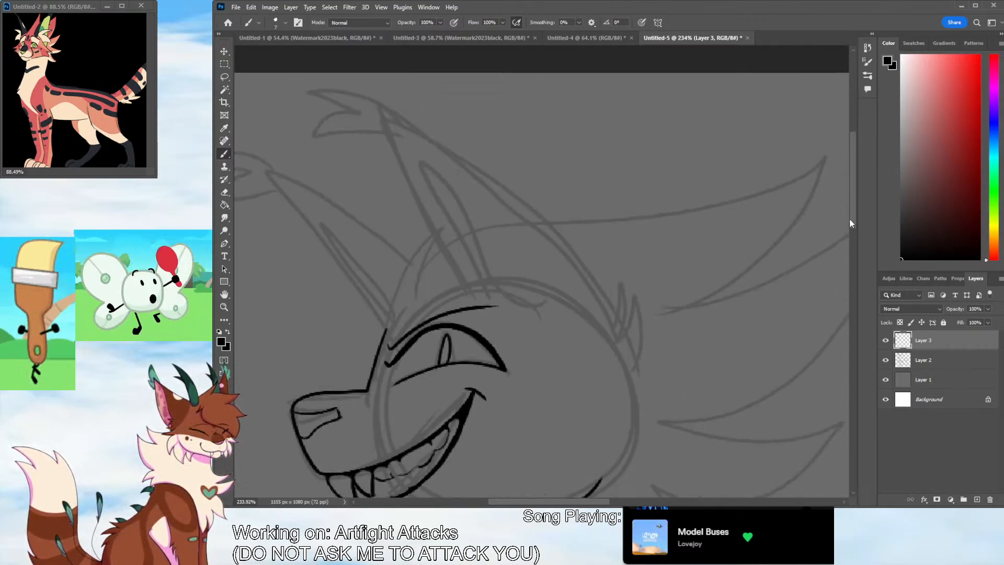
pyautogui.moveTo(640, 374); pyautogui.dragTo(648, 333)
pyautogui.moveTo(649, 333)
pyautogui.mouseDown()
pyautogui.moveTo(633, 352)
pyautogui.moveTo(619, 297)
pyautogui.mouseUp()
pyautogui.moveTo(619, 298)
pyautogui.mouseDown()
pyautogui.moveTo(621, 336)
pyautogui.moveTo(606, 285)
pyautogui.moveTo(525, 217)
pyautogui.moveTo(386, 159)
pyautogui.moveTo(469, 316)
pyautogui.mouseUp()
pyautogui.hotkey('ctrl', 'z')
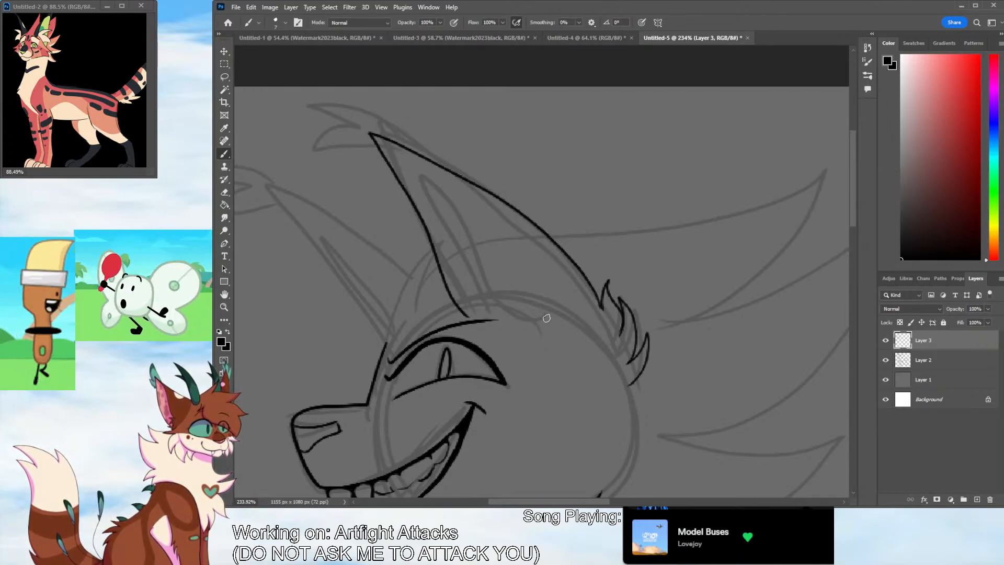
# Add the near ear's inner fold, the forelock curling over its base and the feathery tuft at its tip
pyautogui.moveTo(546, 318)
pyautogui.mouseDown()
pyautogui.moveTo(487, 286)
pyautogui.moveTo(434, 190)
pyautogui.moveTo(420, 190)
pyautogui.moveTo(478, 316)
pyautogui.mouseUp()
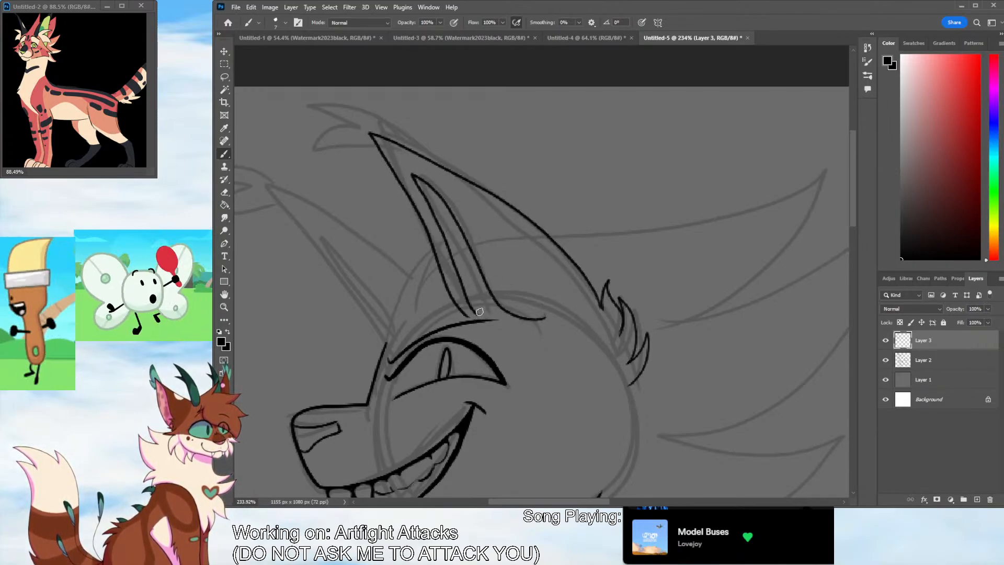
pyautogui.moveTo(466, 243)
pyautogui.mouseDown()
pyautogui.moveTo(411, 259)
pyautogui.moveTo(451, 313)
pyautogui.moveTo(497, 312)
pyautogui.mouseUp()
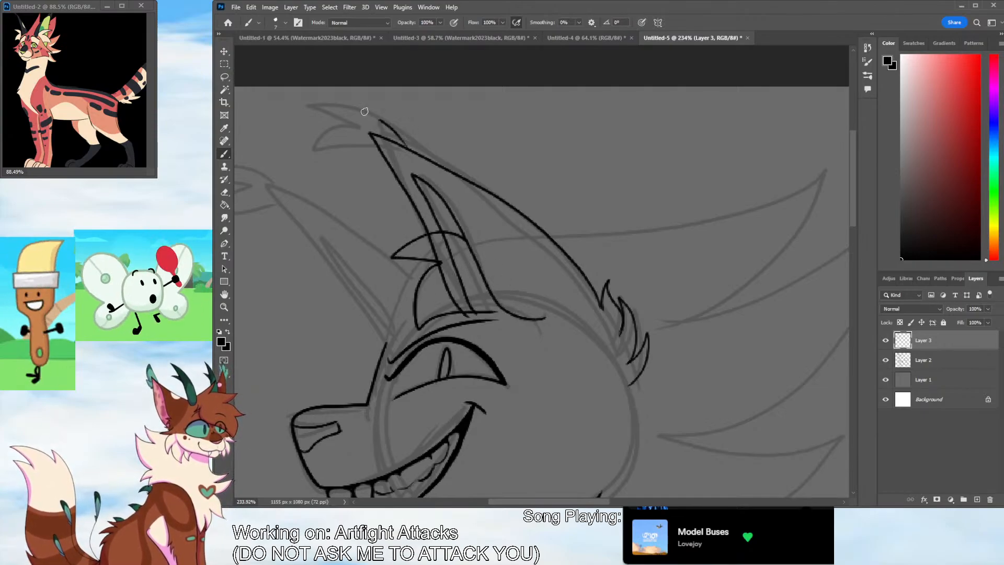
pyautogui.moveTo(405, 144)
pyautogui.mouseDown()
pyautogui.moveTo(307, 112)
pyautogui.moveTo(345, 153)
pyautogui.moveTo(402, 182)
pyautogui.mouseUp()
pyautogui.hscroll(-5, 544, 488)
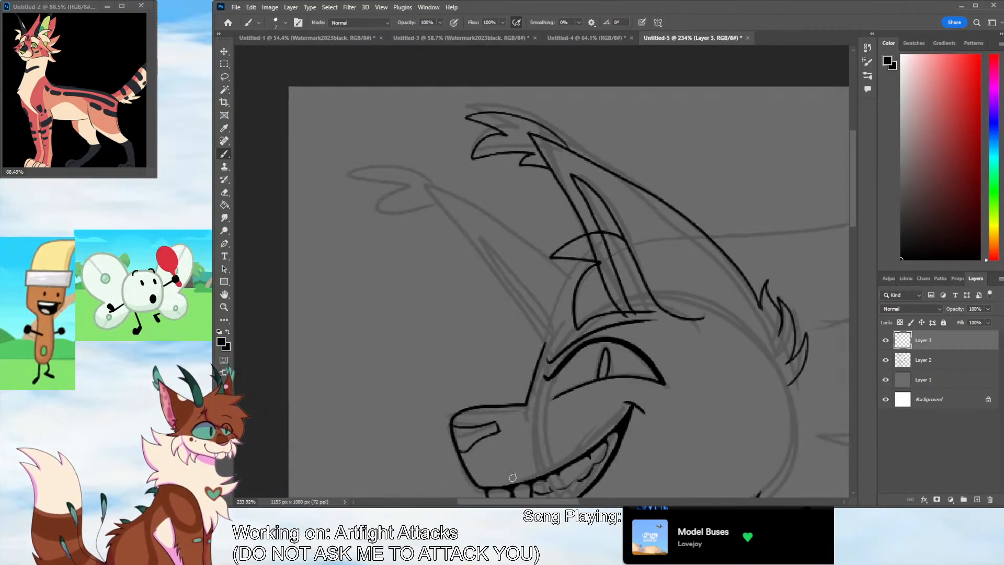
# Ink the far ear behind the forelock, including its base fur, inner fold and feathery tip tuft
pyautogui.moveTo(536, 280)
pyautogui.mouseDown()
pyautogui.moveTo(603, 223)
pyautogui.moveTo(548, 306)
pyautogui.moveTo(579, 253)
pyautogui.moveTo(536, 252)
pyautogui.moveTo(427, 186)
pyautogui.moveTo(481, 253)
pyautogui.moveTo(547, 359)
pyautogui.mouseUp()
pyautogui.hotkey('ctrl', 'z')
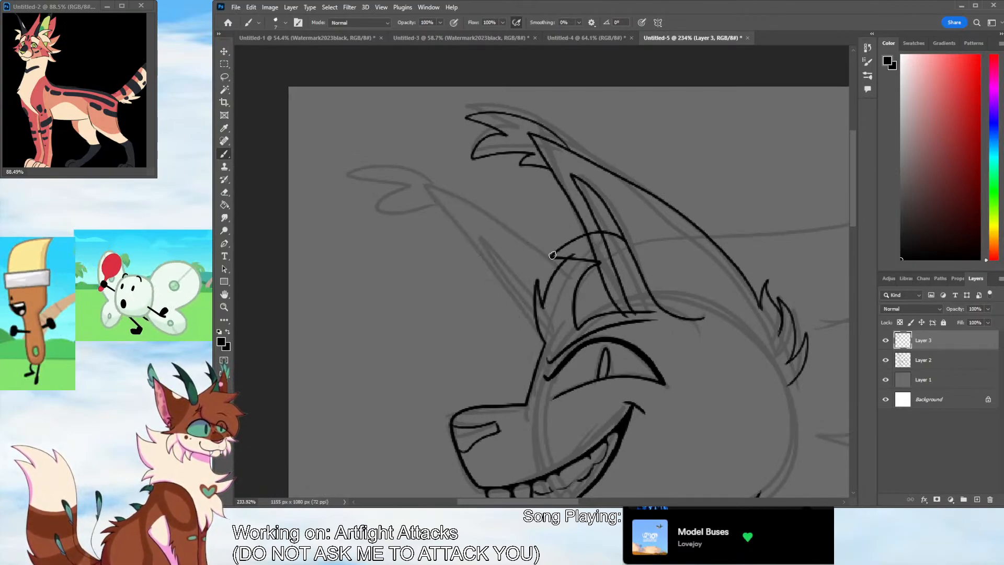
pyautogui.moveTo(559, 268)
pyautogui.mouseDown()
pyautogui.moveTo(515, 231)
pyautogui.moveTo(423, 182)
pyautogui.moveTo(495, 270)
pyautogui.moveTo(544, 359)
pyautogui.mouseUp()
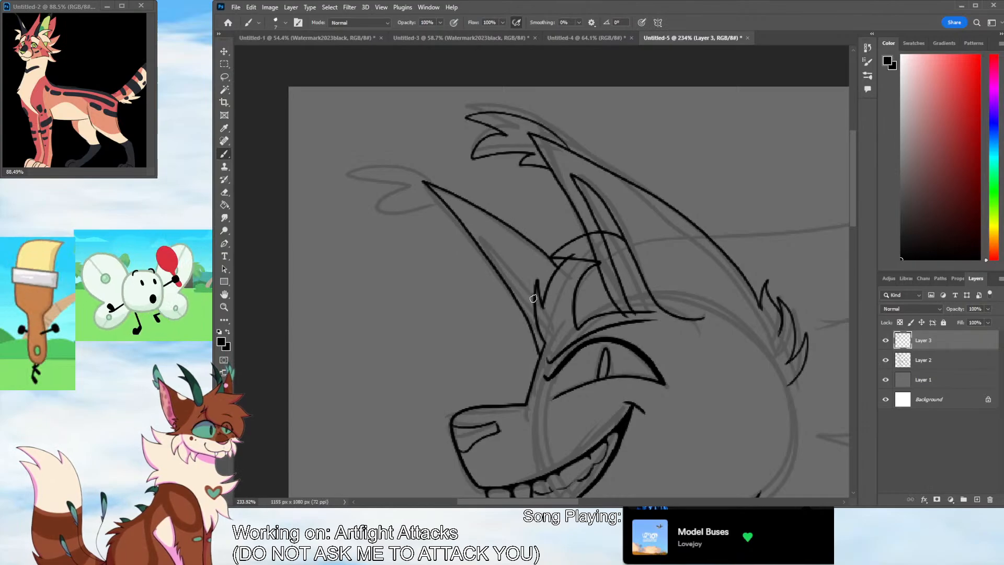
pyautogui.moveTo(533, 298)
pyautogui.mouseDown()
pyautogui.moveTo(515, 287)
pyautogui.moveTo(546, 359)
pyautogui.moveTo(478, 234)
pyautogui.moveTo(537, 299)
pyautogui.mouseUp()
pyautogui.hotkey('ctrl', 'z')
pyautogui.moveTo(436, 185)
pyautogui.mouseDown()
pyautogui.moveTo(360, 169)
pyautogui.moveTo(365, 212)
pyautogui.moveTo(416, 198)
pyautogui.moveTo(447, 206)
pyautogui.mouseUp()
pyautogui.hscroll(3, 545, 391)
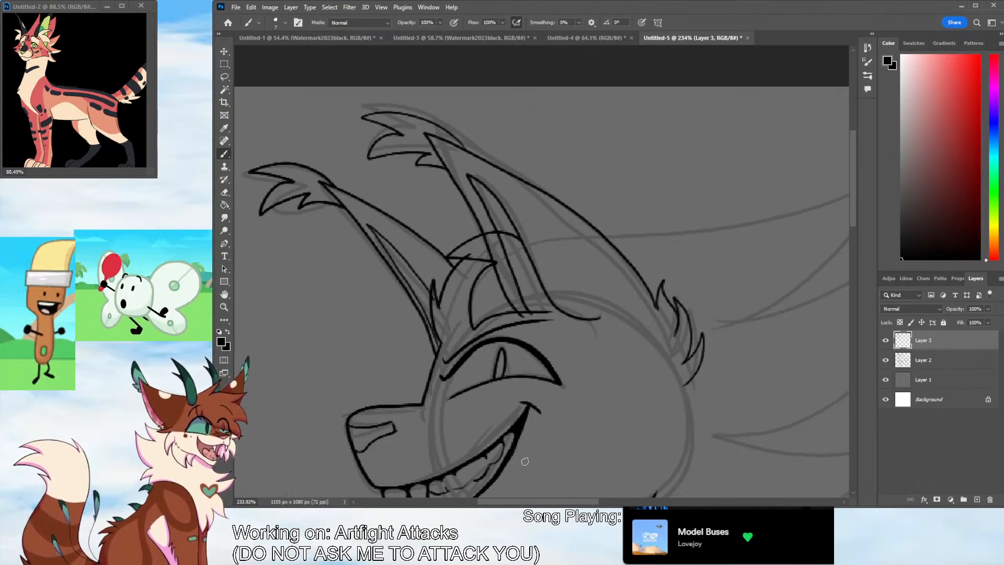
# Ink the large swept-back mane spikes behind the head, from the ear down to the nape
pyautogui.hscroll(5, 536, 491)
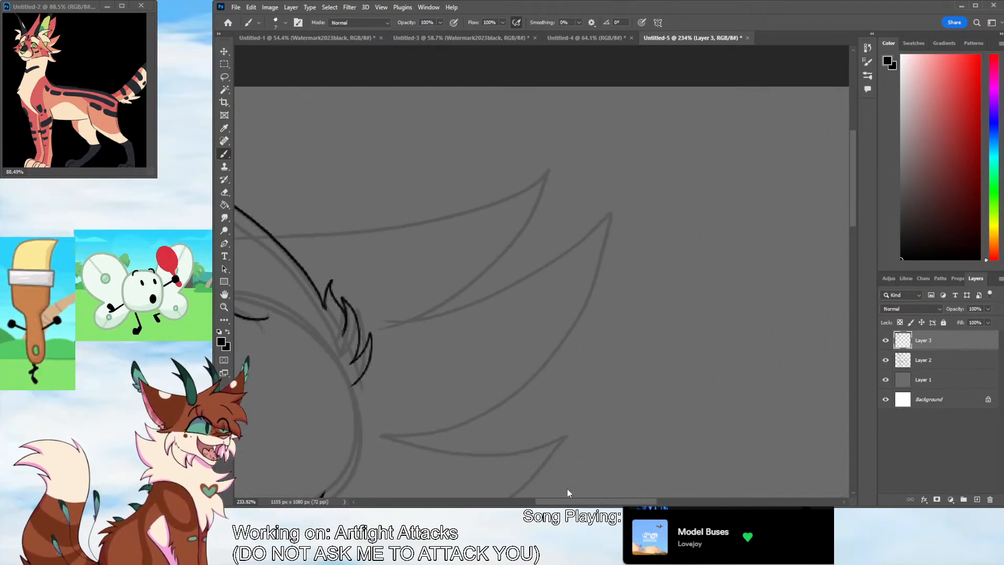
pyautogui.hscroll(-2, 566, 487)
pyautogui.moveTo(397, 236)
pyautogui.mouseDown()
pyautogui.moveTo(460, 242)
pyautogui.moveTo(583, 307)
pyautogui.moveTo(538, 322)
pyautogui.moveTo(740, 245)
pyautogui.moveTo(524, 431)
pyautogui.mouseUp()
pyautogui.scroll(-5, 723, 320)
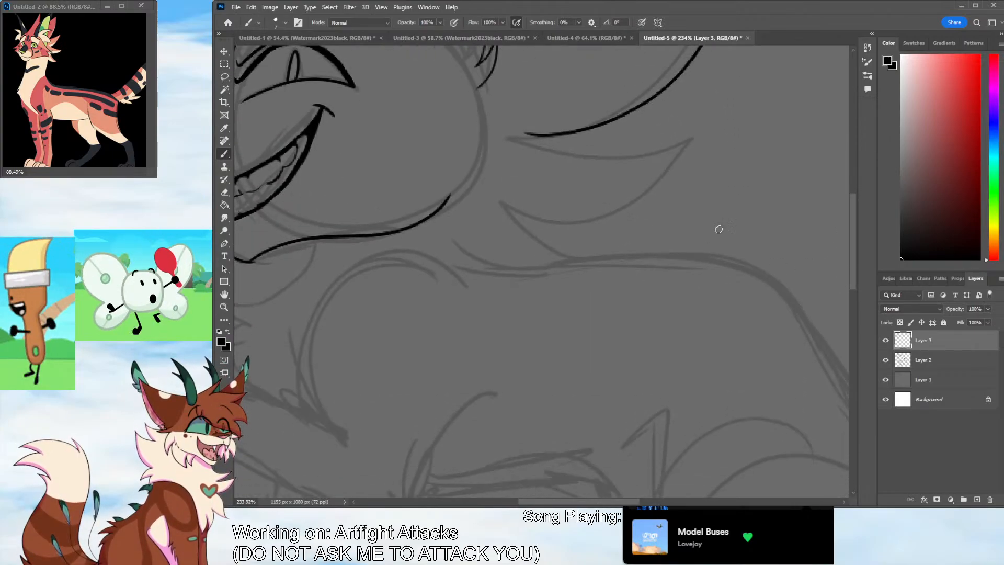
pyautogui.moveTo(530, 133)
pyautogui.mouseDown()
pyautogui.moveTo(620, 208)
pyautogui.moveTo(666, 155)
pyautogui.moveTo(598, 253)
pyautogui.moveTo(444, 219)
pyautogui.mouseUp()
pyautogui.hotkey('ctrl', 'z')
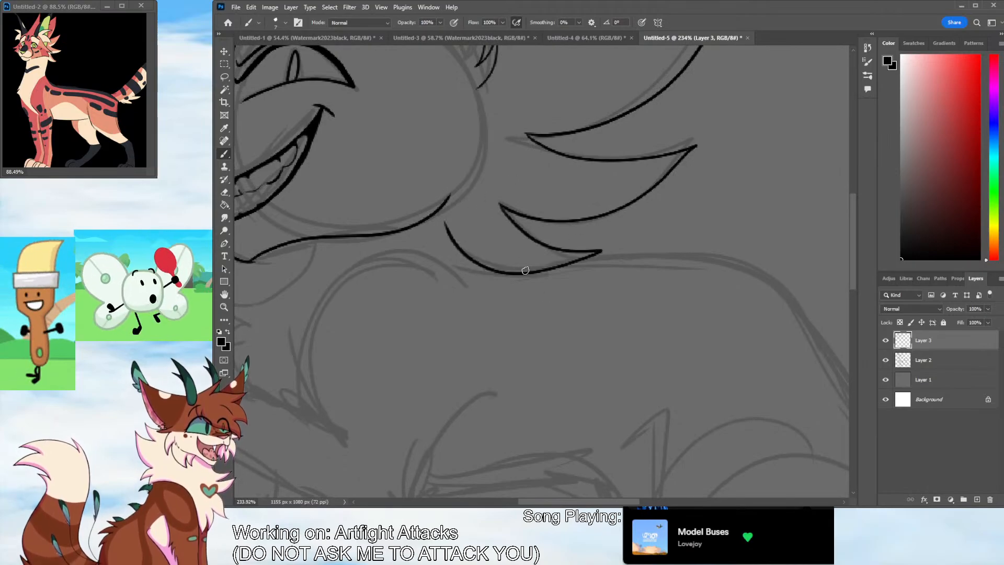
# Ink the back of the cheek with its pointed fur tufts and erase the mane line overlapping them
pyautogui.scroll(2, 838, 243)
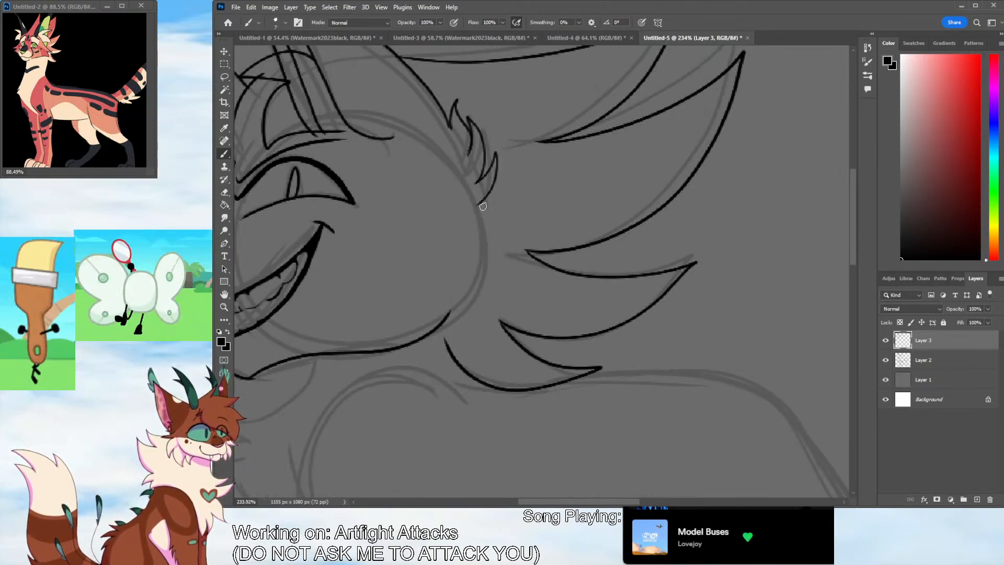
pyautogui.moveTo(478, 205)
pyautogui.mouseDown()
pyautogui.moveTo(517, 319)
pyautogui.moveTo(486, 314)
pyautogui.moveTo(469, 389)
pyautogui.moveTo(406, 343)
pyautogui.moveTo(445, 316)
pyautogui.moveTo(465, 373)
pyautogui.mouseUp()
pyautogui.press('e')
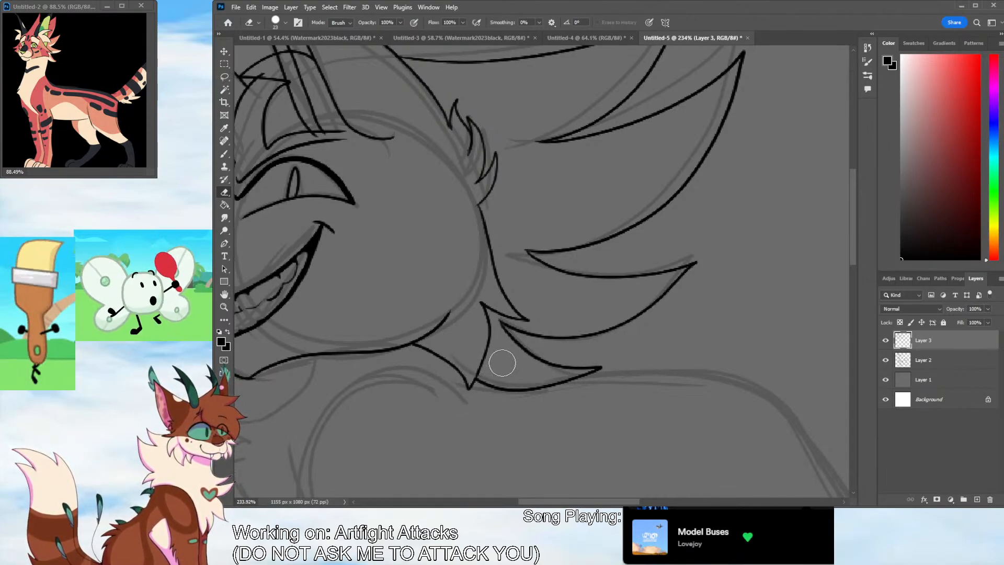
# Ink the throat line below the jaw, ending in jagged fluff at the front of the chest
pyautogui.moveTo(851, 257); pyautogui.dragTo(844, 287)
pyautogui.hscroll(-5, 604, 481)
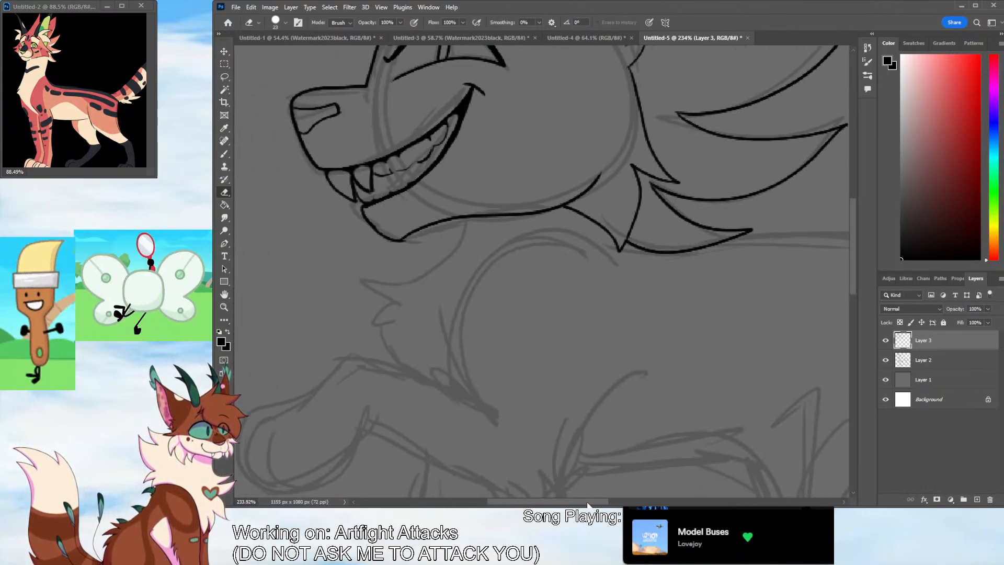
pyautogui.press('b')
pyautogui.moveTo(481, 219)
pyautogui.mouseDown()
pyautogui.moveTo(462, 273)
pyautogui.moveTo(391, 326)
pyautogui.moveTo(417, 340)
pyautogui.moveTo(426, 369)
pyautogui.mouseUp()
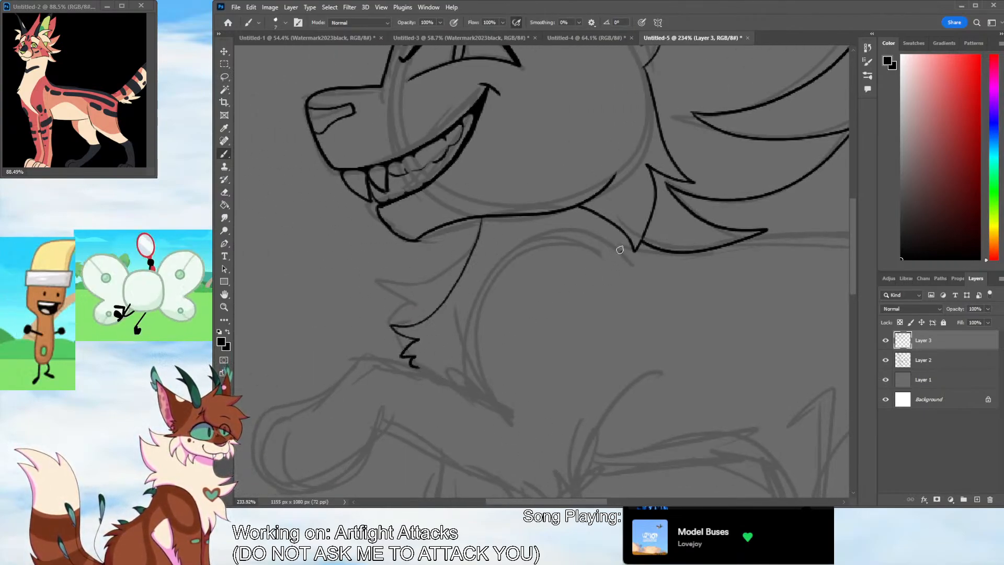
# Ink the tufted shoulder curve, the upper edge and rounded paw of the raised foreleg, and the curve behind the elbow
pyautogui.moveTo(620, 250)
pyautogui.mouseDown()
pyautogui.moveTo(533, 233)
pyautogui.moveTo(513, 428)
pyautogui.mouseUp()
pyautogui.scroll(-4, 846, 283)
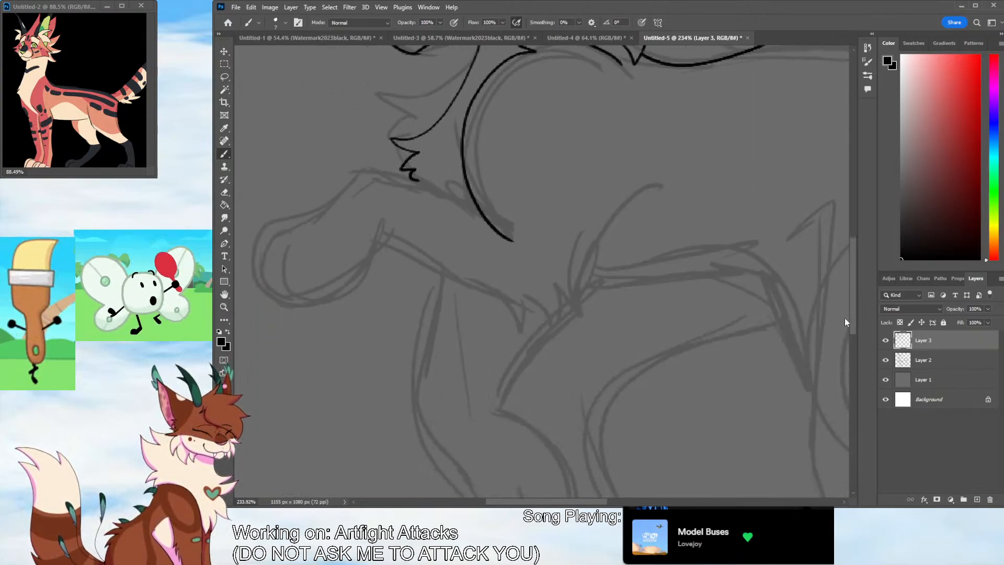
pyautogui.moveTo(473, 223)
pyautogui.mouseDown()
pyautogui.moveTo(441, 195)
pyautogui.moveTo(257, 230)
pyautogui.moveTo(383, 238)
pyautogui.mouseUp()
pyautogui.moveTo(288, 244); pyautogui.dragTo(290, 308)
pyautogui.moveTo(384, 244)
pyautogui.mouseDown()
pyautogui.moveTo(489, 294)
pyautogui.moveTo(573, 311)
pyautogui.moveTo(653, 188)
pyautogui.moveTo(607, 220)
pyautogui.moveTo(569, 274)
pyautogui.mouseUp()
pyautogui.hotkey('ctrl', 'z')
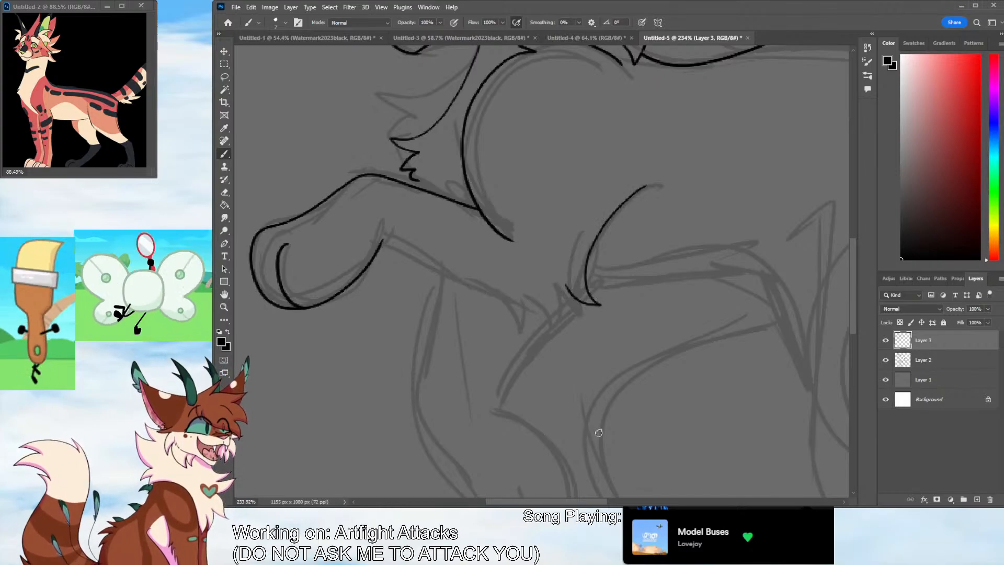
# Ink the pointed elbow fur and the underside of the raised foreleg back to the paw
pyautogui.moveTo(567, 287); pyautogui.dragTo(545, 323)
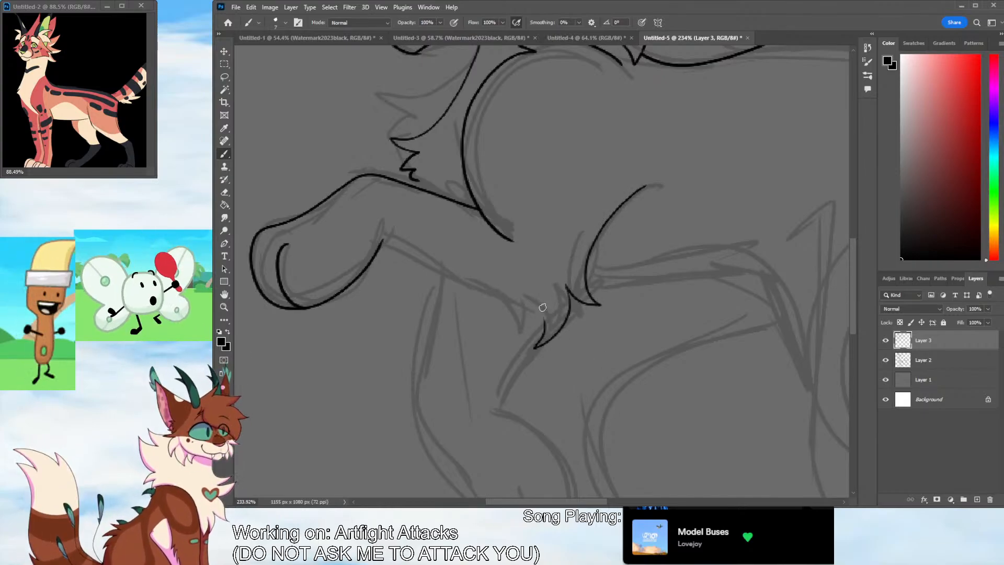
pyautogui.hotkey('ctrl', 'z')
pyautogui.moveTo(566, 286)
pyautogui.mouseDown()
pyautogui.moveTo(539, 313)
pyautogui.moveTo(382, 240)
pyautogui.mouseUp()
# Erase the jagged chest fluff and redraw it as simpler tufts that meet the top of the raised foreleg
pyautogui.press('e')
pyautogui.moveTo(389, 141)
pyautogui.mouseDown()
pyautogui.moveTo(406, 166)
pyautogui.moveTo(431, 165)
pyautogui.moveTo(384, 134)
pyautogui.moveTo(409, 157)
pyautogui.moveTo(392, 181)
pyautogui.moveTo(409, 177)
pyautogui.moveTo(391, 179)
pyautogui.moveTo(400, 165)
pyautogui.moveTo(396, 181)
pyautogui.mouseUp()
pyautogui.press('b')
pyautogui.hotkey('ctrl', 'z')
pyautogui.hotkey('ctrl', 'z')
pyautogui.hotkey('ctrl', 'z')
pyautogui.hotkey('ctrl', 'z')
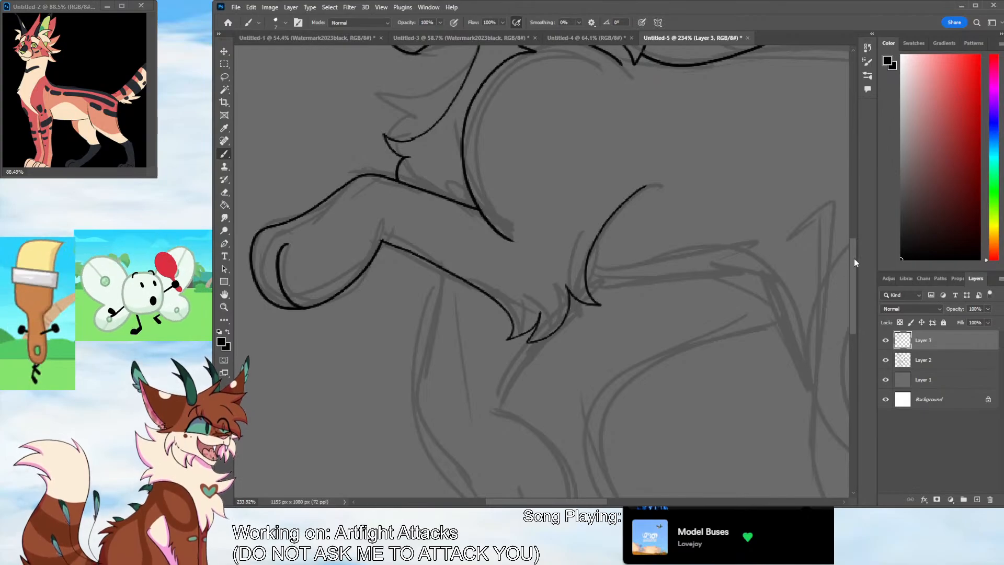
# Erase the upper end of the throat line and redraw it to join the jaw cleanly
pyautogui.scroll(3, 844, 224)
pyautogui.scroll(-1, 844, 227)
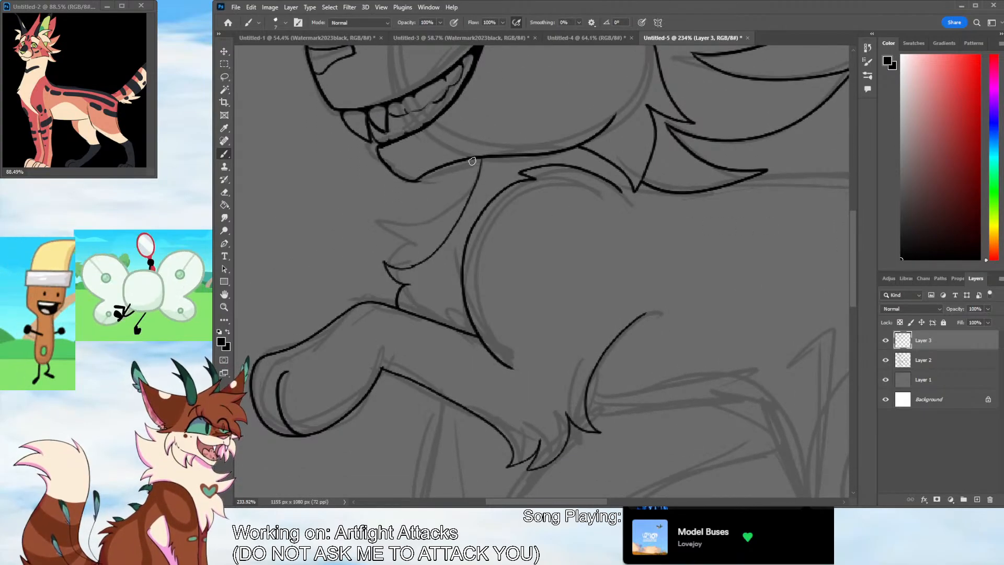
pyautogui.click(224, 192)
pyautogui.moveTo(482, 169)
pyautogui.mouseDown()
pyautogui.moveTo(478, 182)
pyautogui.moveTo(482, 163)
pyautogui.mouseUp()
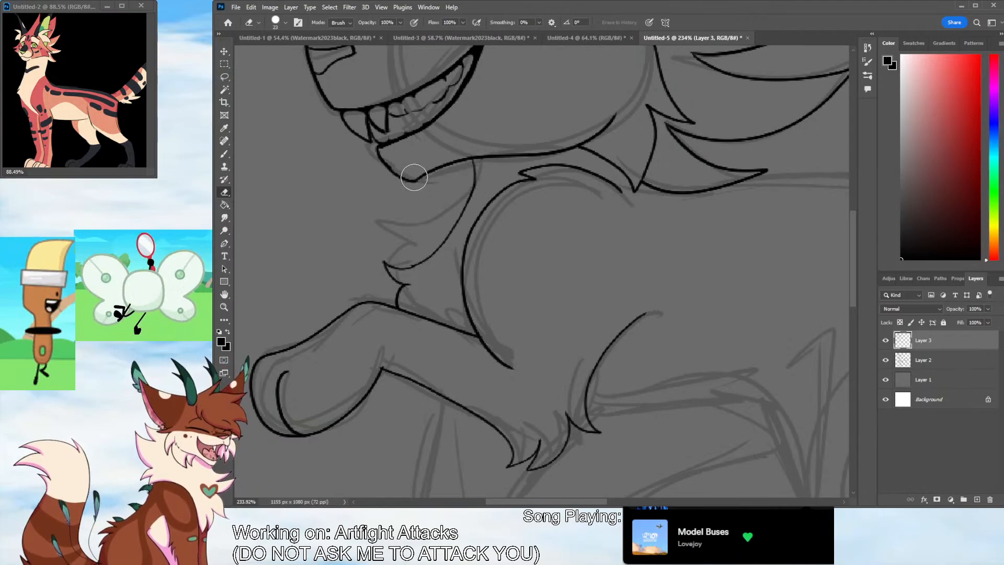
pyautogui.click(225, 154)
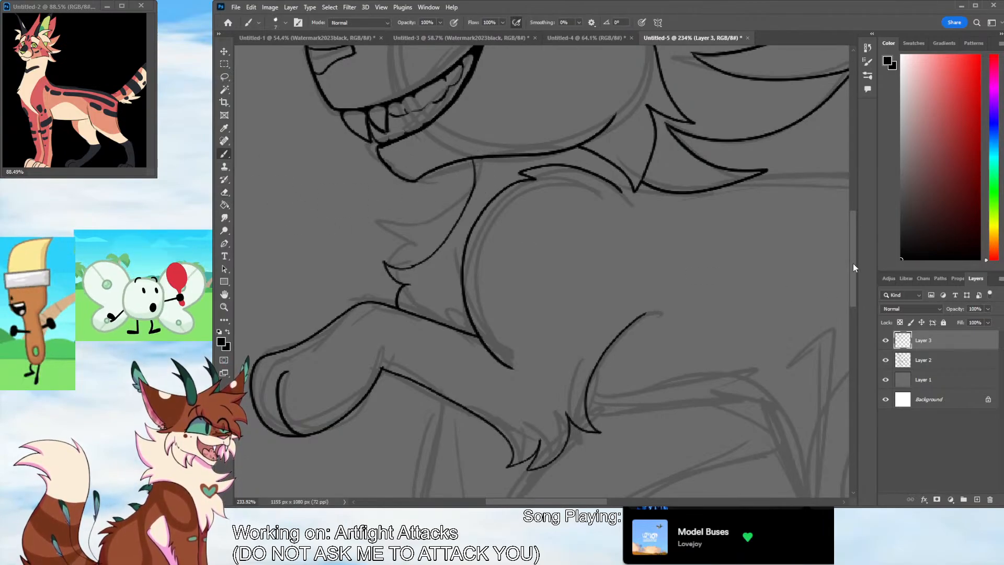
# Ink the lower foreleg beneath the raised one, including its bent wrist, rounded paw and two toe lines
pyautogui.moveTo(852, 263); pyautogui.dragTo(847, 312)
pyautogui.moveTo(443, 130)
pyautogui.mouseDown()
pyautogui.moveTo(419, 262)
pyautogui.moveTo(517, 410)
pyautogui.moveTo(567, 337)
pyautogui.moveTo(510, 235)
pyautogui.moveTo(535, 205)
pyautogui.moveTo(497, 256)
pyautogui.mouseUp()
pyautogui.hotkey('ctrl', 'z')
pyautogui.moveTo(522, 347); pyautogui.dragTo(563, 384)
pyautogui.moveTo(495, 373); pyautogui.dragTo(534, 404)
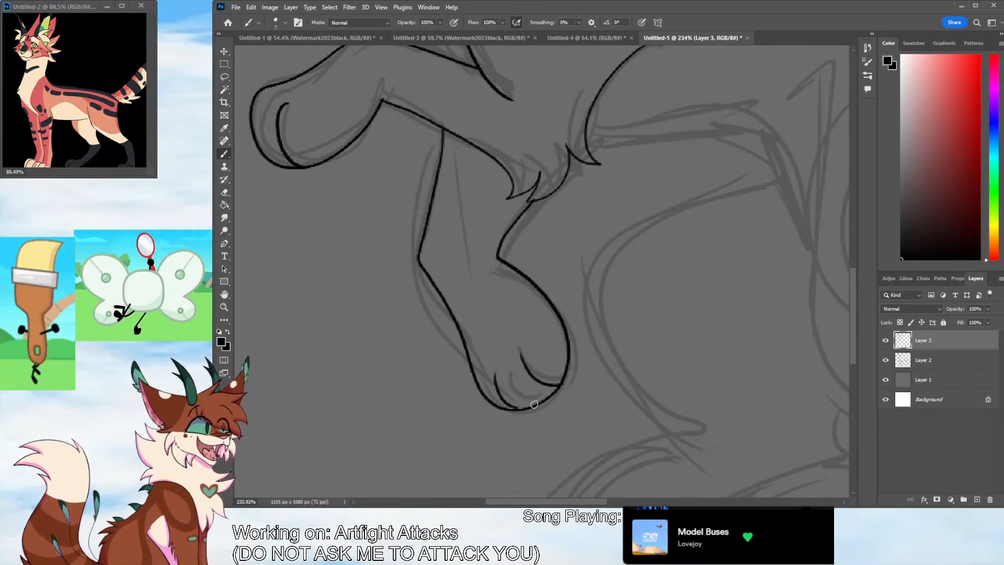
# Ink the pointed fur tufts behind the elbow and the belly line running back to the hind thigh
pyautogui.moveTo(558, 503); pyautogui.dragTo(613, 500)
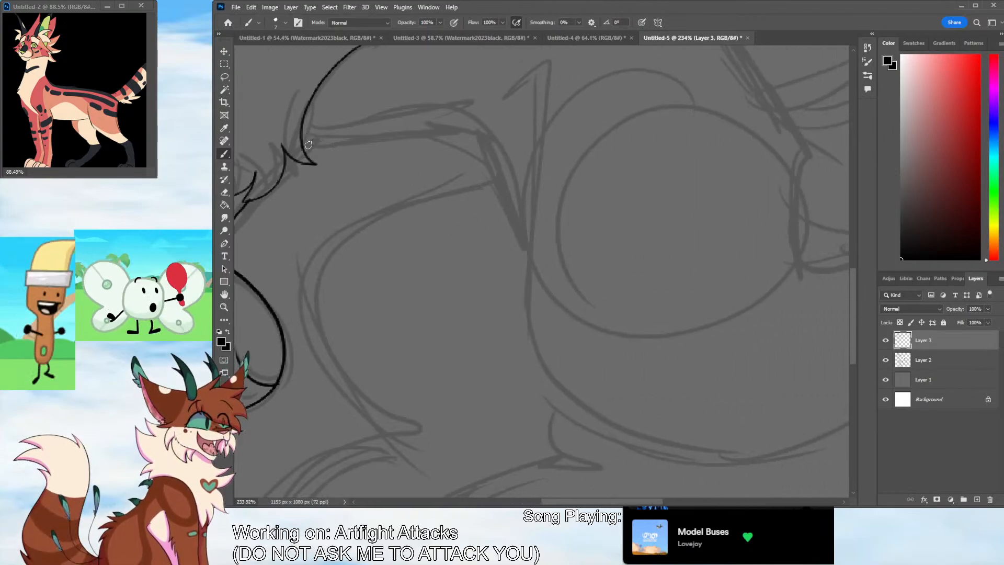
pyautogui.moveTo(303, 143); pyautogui.dragTo(341, 147)
pyautogui.moveTo(316, 130)
pyautogui.mouseDown()
pyautogui.moveTo(350, 139)
pyautogui.moveTo(320, 150)
pyautogui.moveTo(347, 146)
pyautogui.mouseUp()
pyautogui.hotkey('ctrl', 'z')
pyautogui.hotkey('ctrl', 'z')
pyautogui.moveTo(316, 129); pyautogui.dragTo(374, 152)
pyautogui.moveTo(375, 152)
pyautogui.mouseDown()
pyautogui.moveTo(353, 125)
pyautogui.moveTo(482, 145)
pyautogui.moveTo(521, 205)
pyautogui.mouseUp()
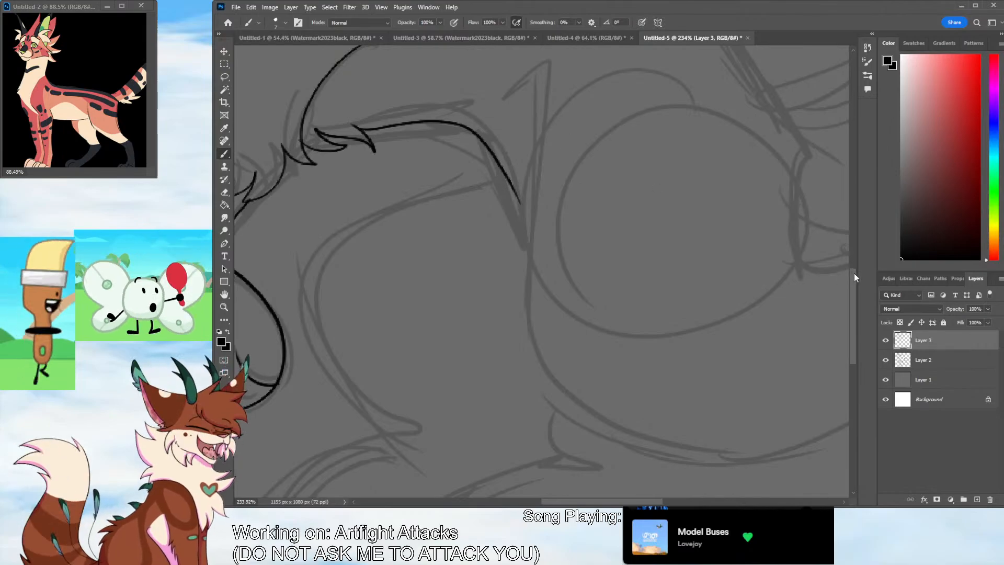
# Try to ink the front edge of the hind thigh as one long curve from the flank to the underside
pyautogui.moveTo(854, 273); pyautogui.dragTo(854, 259)
pyautogui.moveTo(526, 148); pyautogui.dragTo(643, 489)
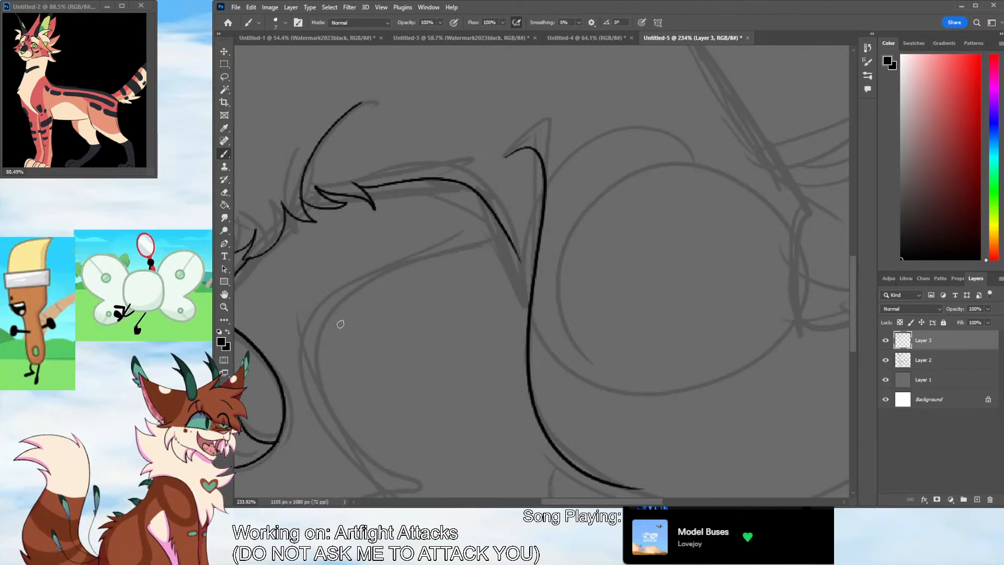
pyautogui.press('z')
pyautogui.moveTo(564, 266); pyautogui.dragTo(544, 334)
pyautogui.hotkey('ctrl', 'z')
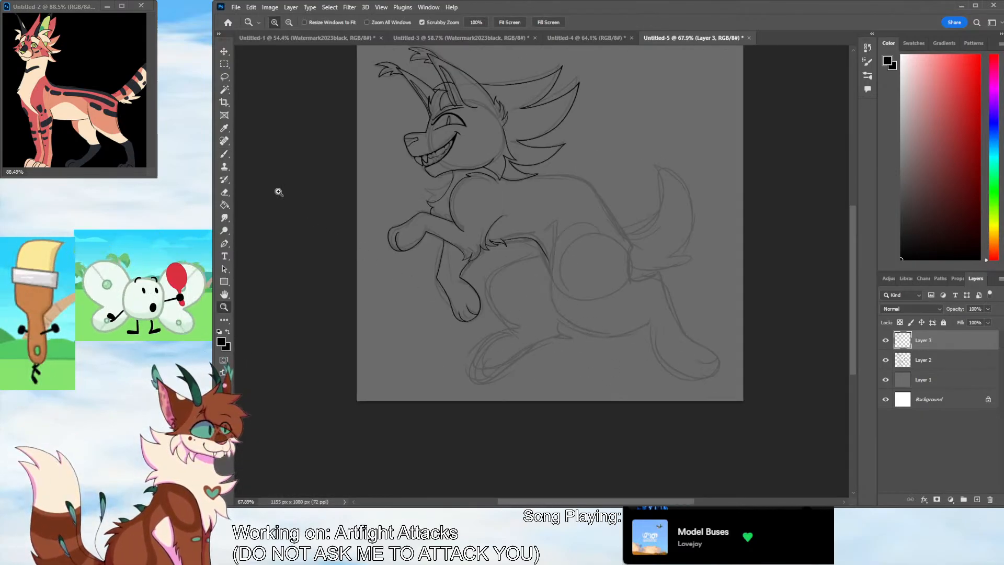
# Ink the tufted back and rump, then the thigh outline and the outstretched hind leg with its toes
pyautogui.press('b')
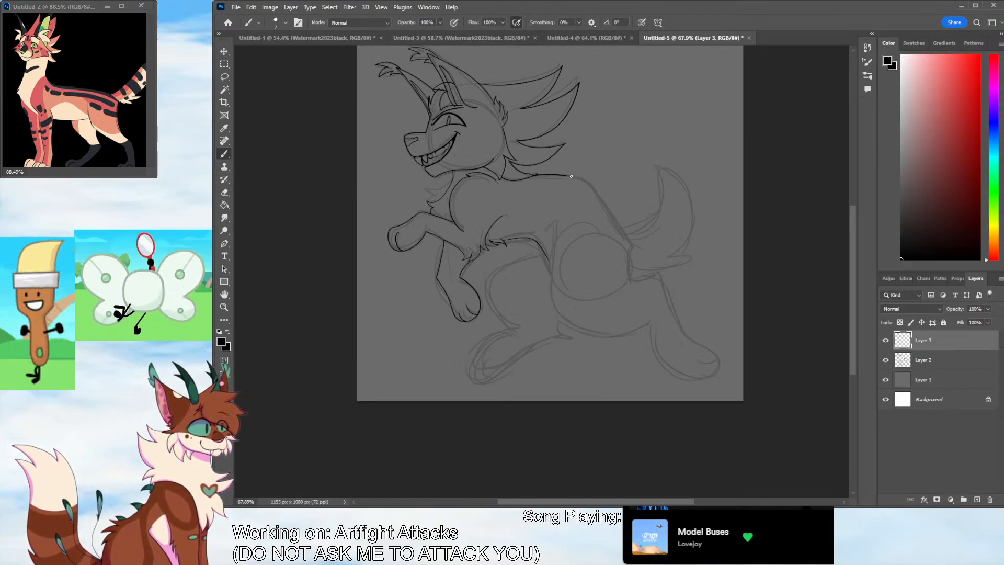
pyautogui.hotkey('ctrl', 'z')
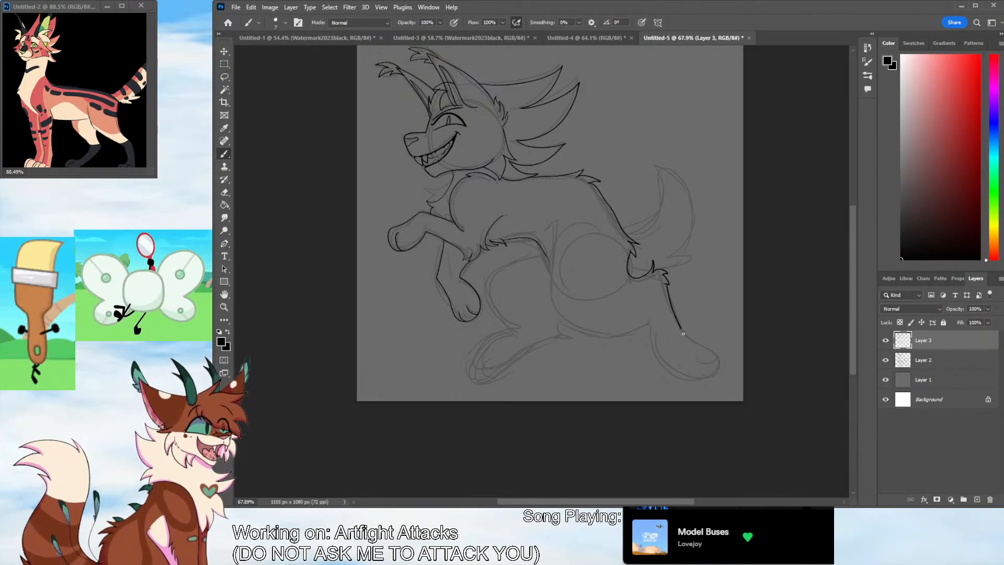
pyautogui.hotkey('ctrl', 'z')
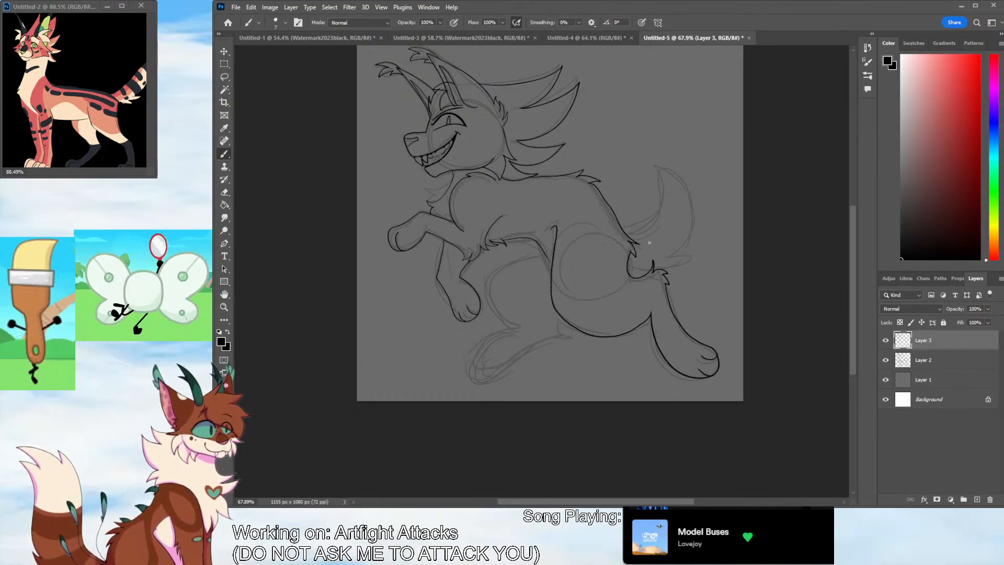
# Show the full tail in the reference image and ink the upswept tail with its tufted tip and jagged base fur
pyautogui.hotkey('ctrl', 'z')
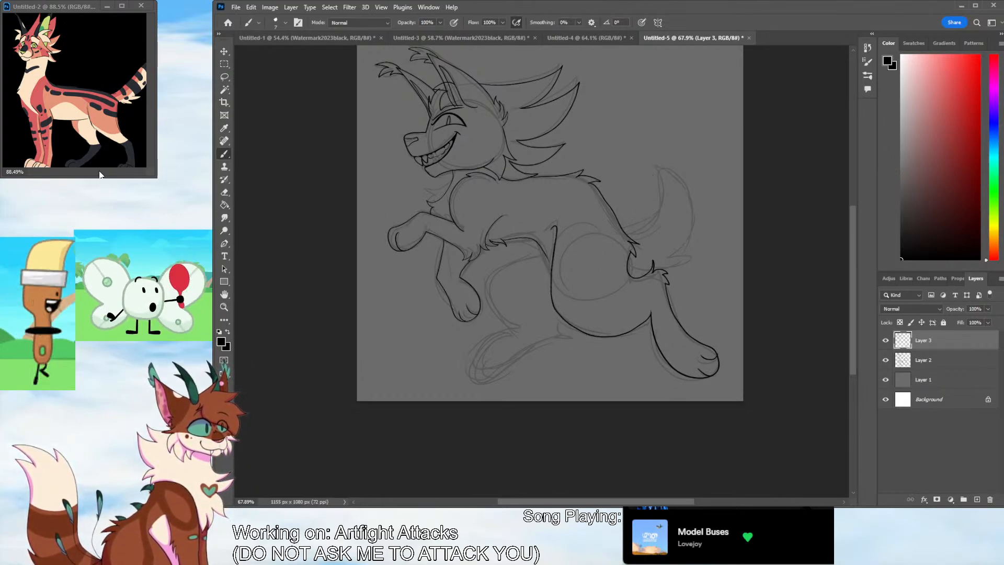
pyautogui.moveTo(100, 174)
pyautogui.mouseDown()
pyautogui.moveTo(45, 177)
pyautogui.moveTo(101, 174)
pyautogui.mouseUp()
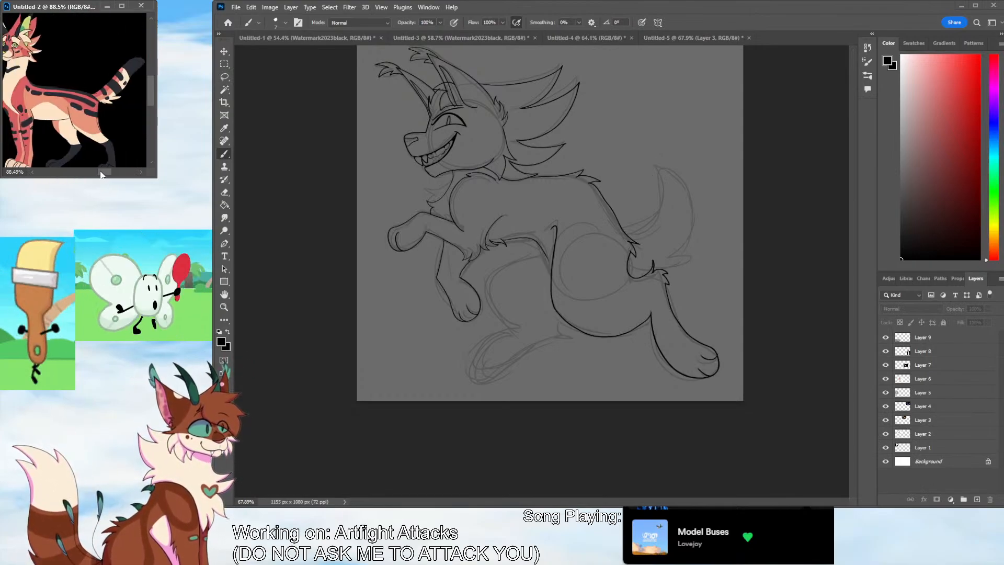
pyautogui.click(291, 245)
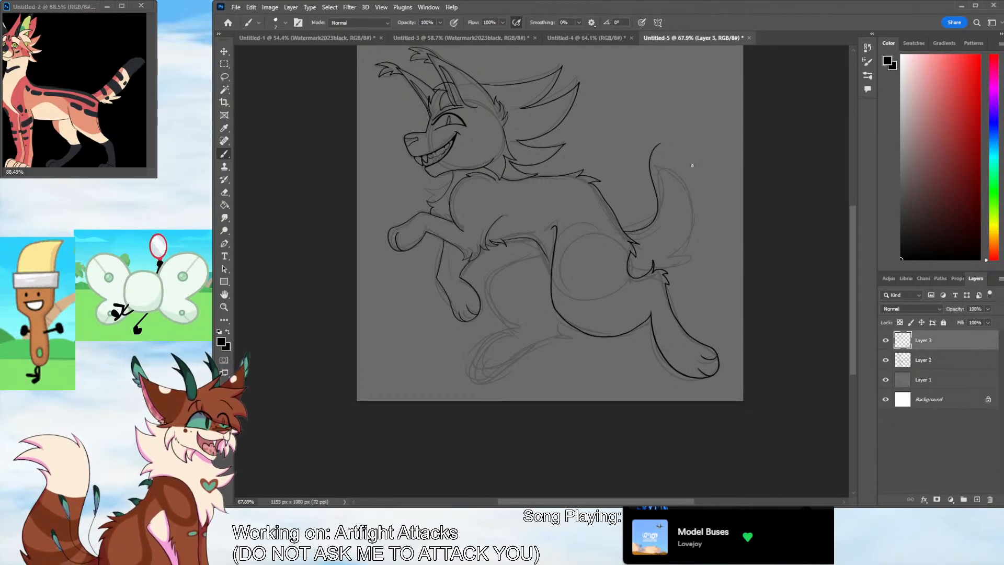
pyautogui.hotkey('ctrl', 'z')
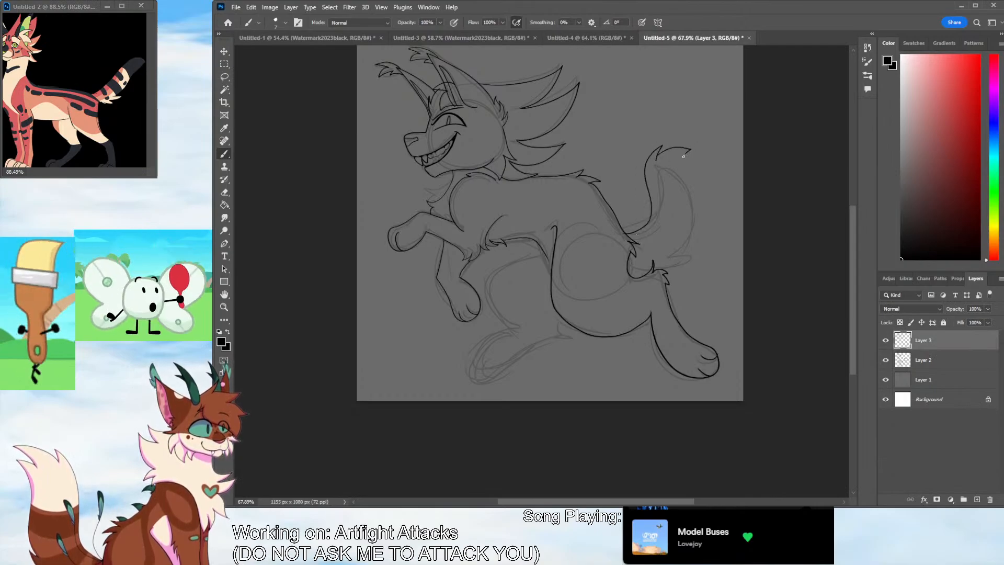
pyautogui.moveTo(694, 176); pyautogui.dragTo(671, 254)
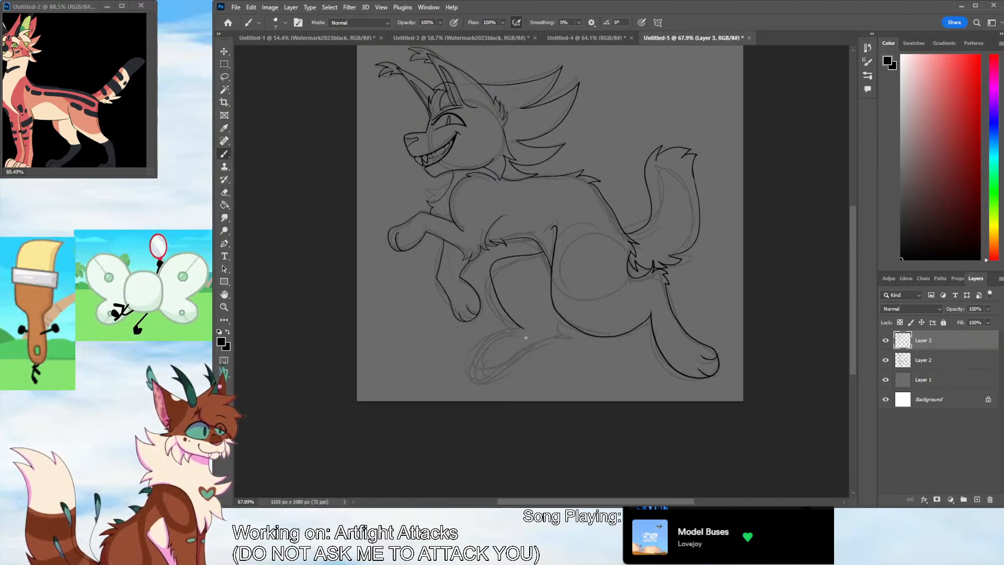
# Ink the forward hind leg under the belly, with a fur tuft at the hock and a long foot with a toe line
pyautogui.hotkey('ctrl', 'z')
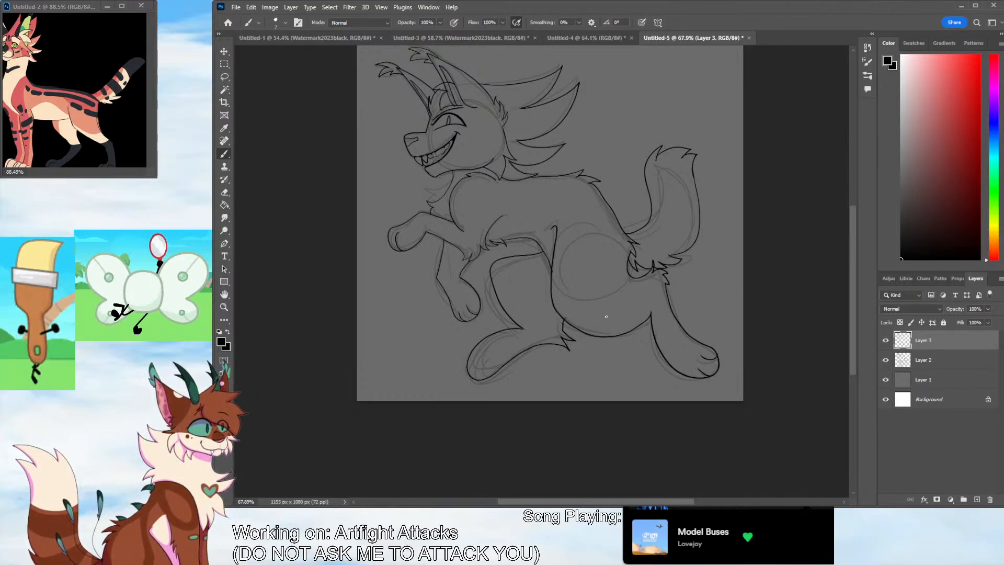
pyautogui.hotkey('ctrl', 'z')
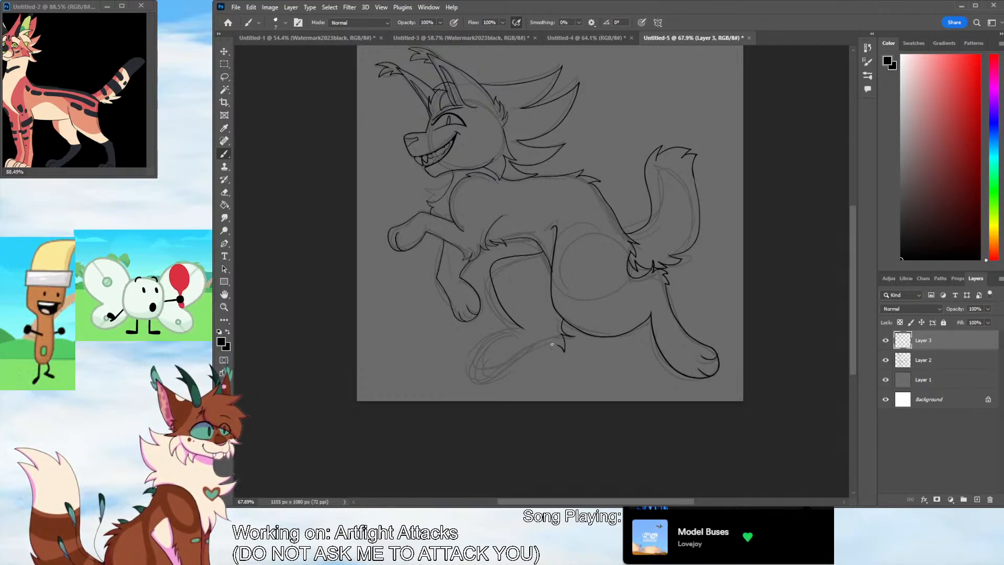
pyautogui.moveTo(525, 355); pyautogui.dragTo(557, 344)
pyautogui.hotkey('ctrl', 'z')
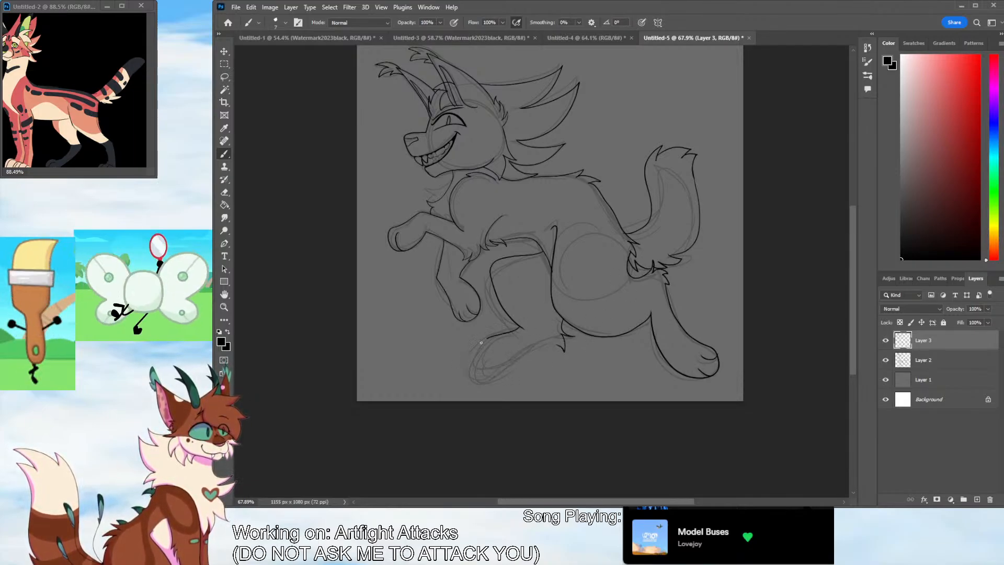
pyautogui.hotkey('ctrl', 'z')
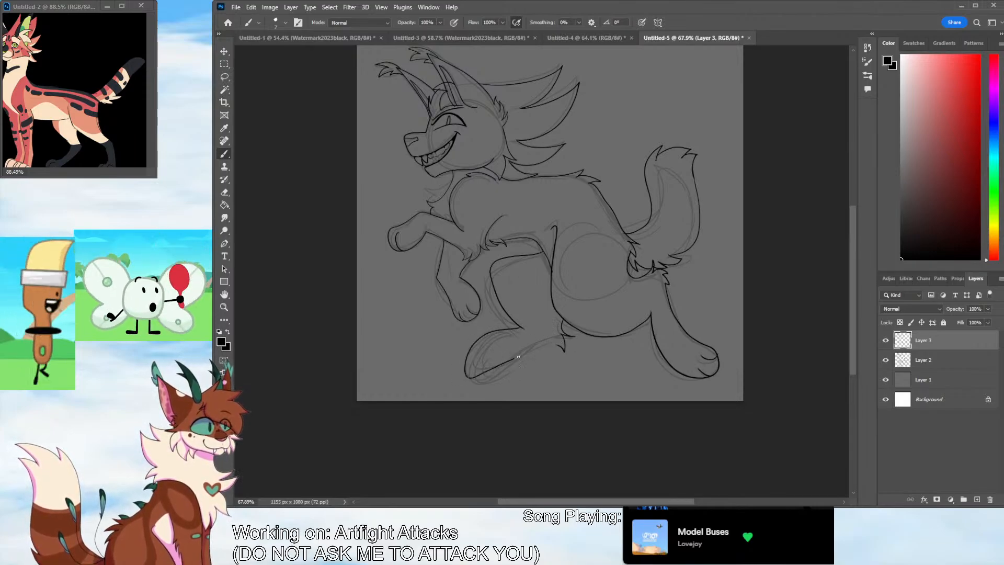
pyautogui.hotkey('ctrl', 'z')
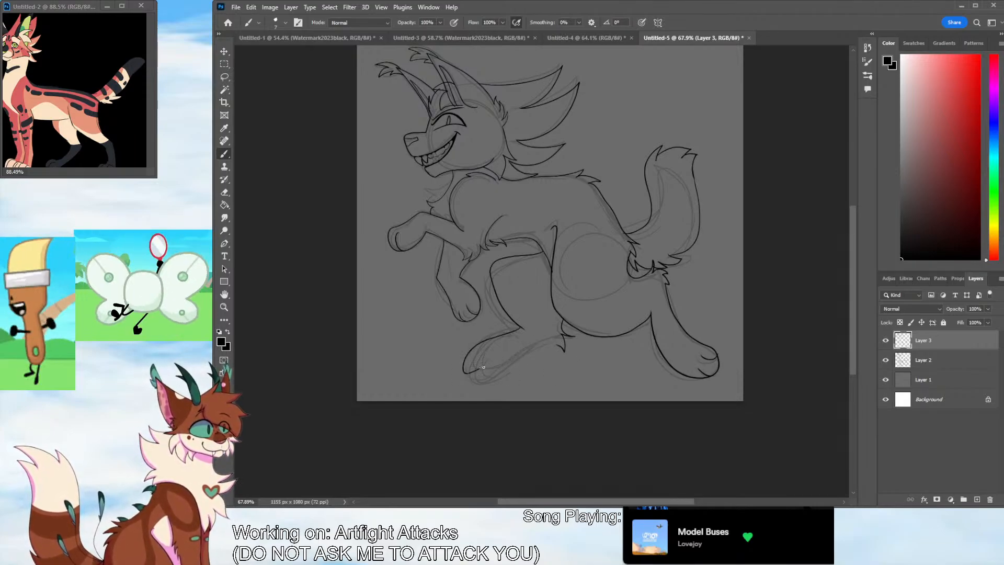
pyautogui.hotkey('ctrl', 'z')
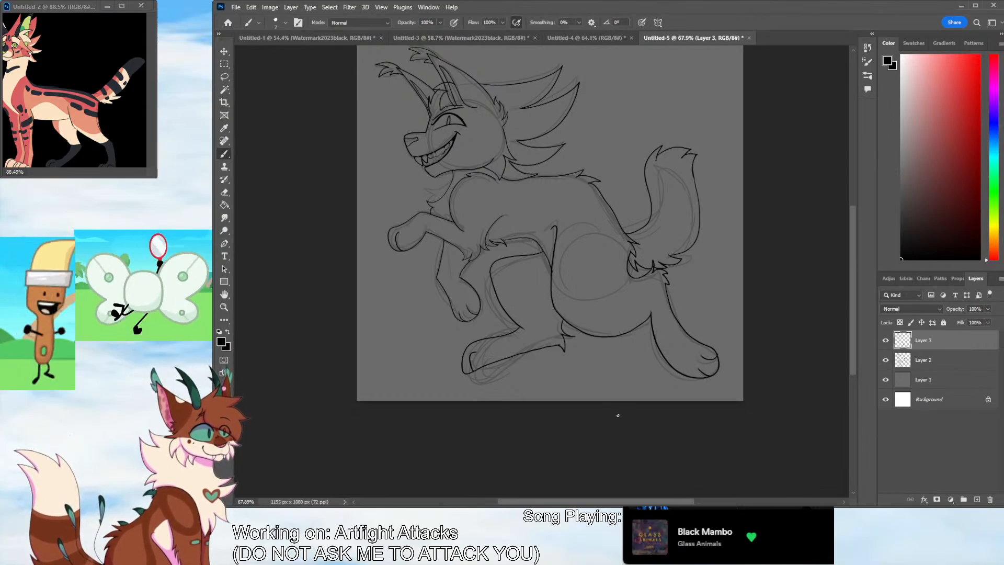
# Delete the rough sketch layer, Layer 2
pyautogui.click(952, 360)
pyautogui.press('Delete')
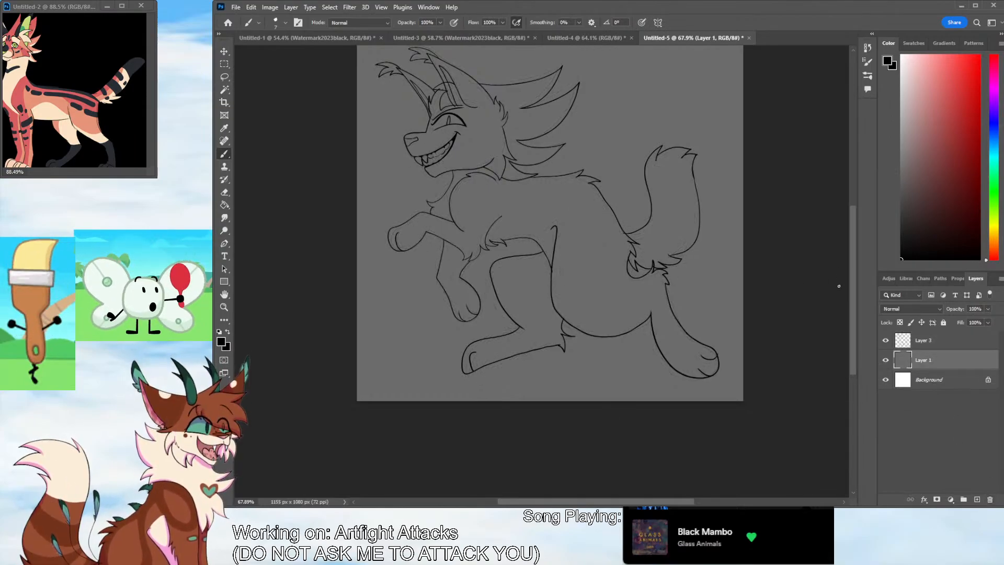
pyautogui.scroll(2, 855, 311)
# Erase the near ear's lines crossing the forelock on Layer 3 and repair the small gap above the brow
pyautogui.click(228, 195)
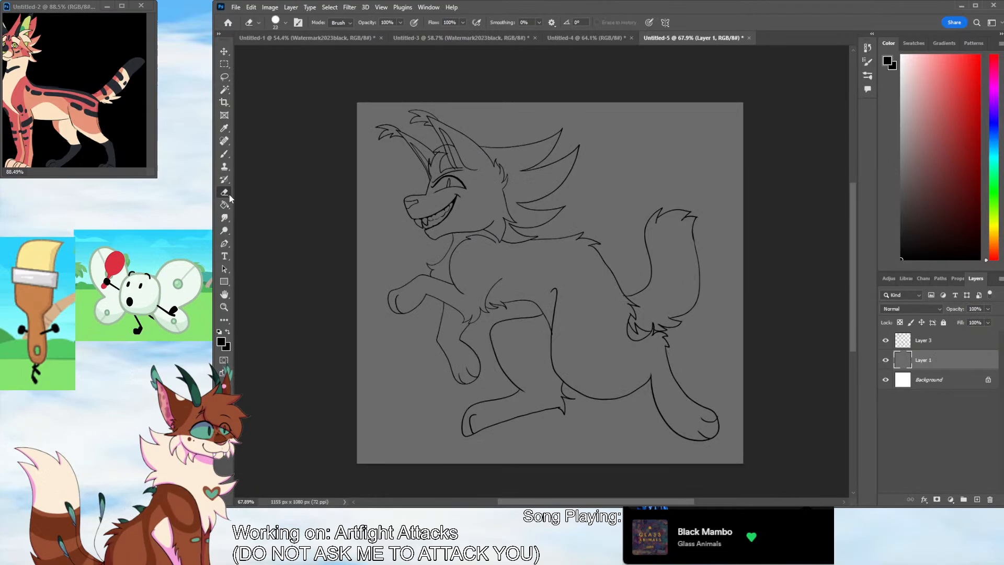
pyautogui.click(936, 347)
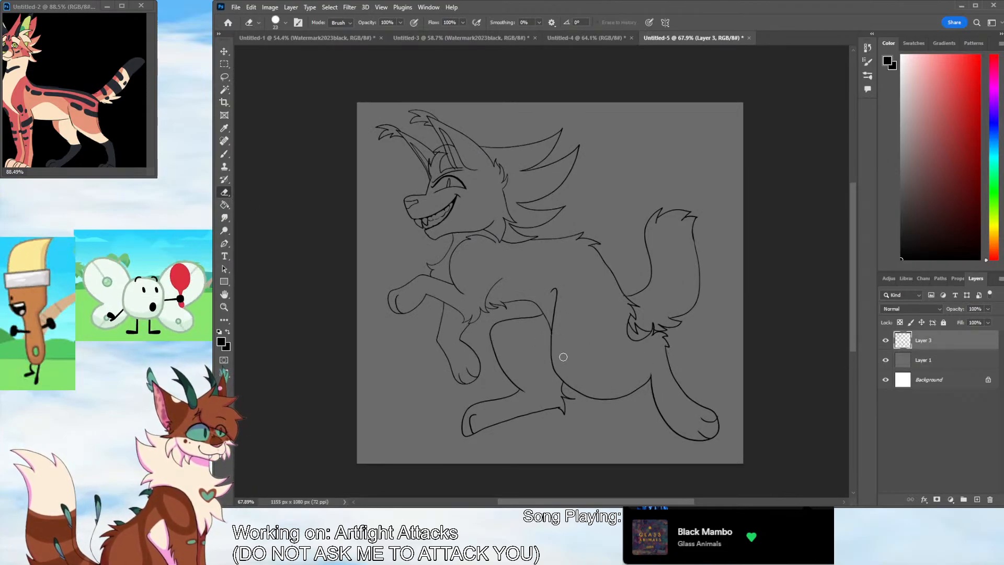
pyautogui.click(225, 307)
pyautogui.moveTo(465, 152); pyautogui.dragTo(484, 127)
pyautogui.click(228, 195)
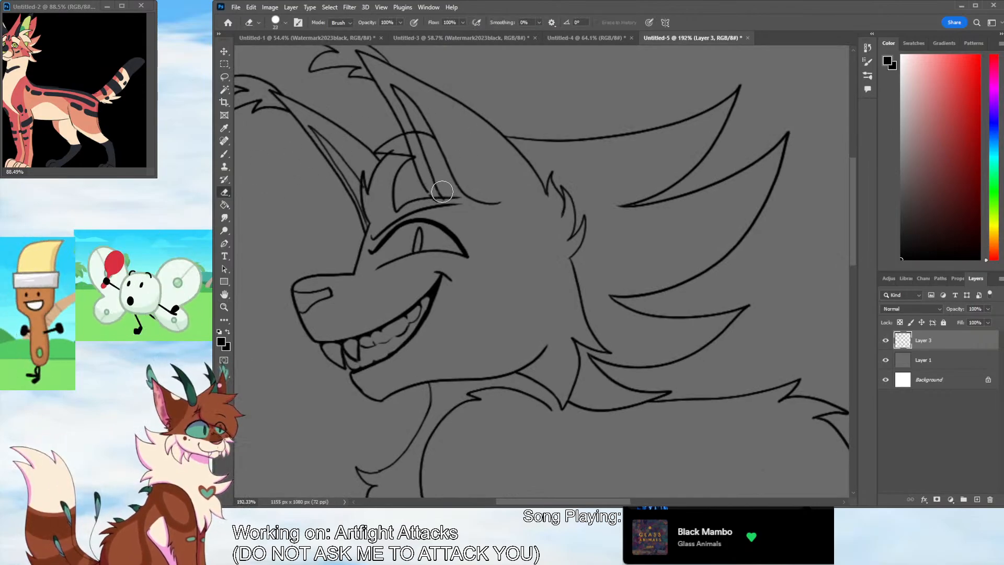
pyautogui.moveTo(442, 195)
pyautogui.mouseDown()
pyautogui.moveTo(415, 165)
pyautogui.moveTo(429, 164)
pyautogui.moveTo(432, 185)
pyautogui.moveTo(428, 163)
pyautogui.moveTo(387, 150)
pyautogui.moveTo(413, 138)
pyautogui.mouseUp()
pyautogui.moveTo(363, 185); pyautogui.dragTo(364, 189)
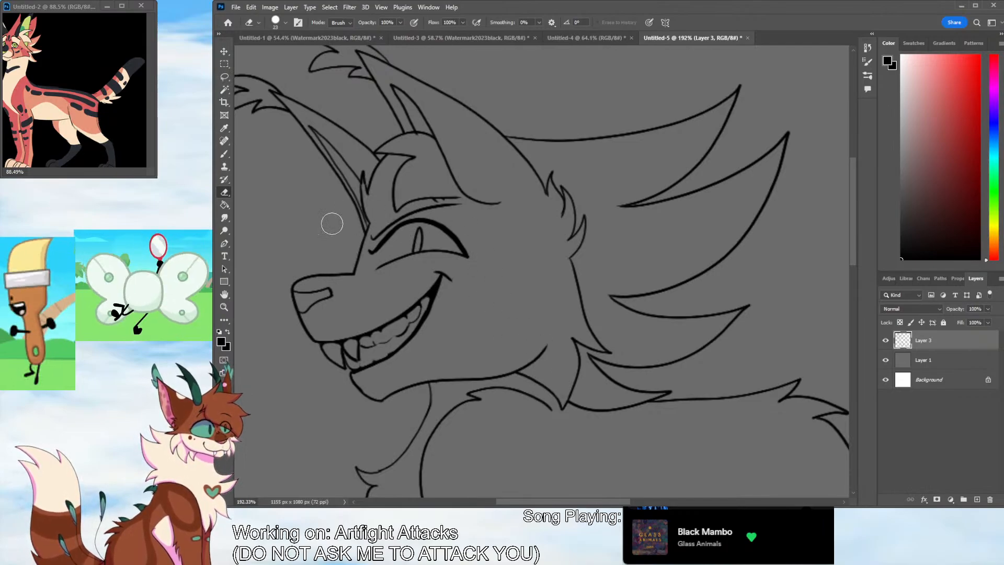
pyautogui.click(231, 154)
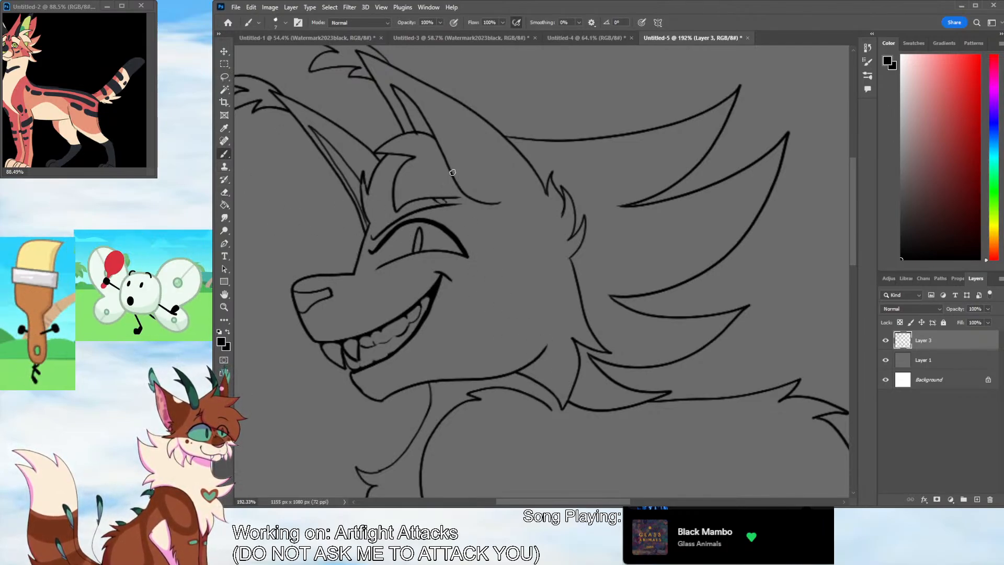
pyautogui.click(225, 307)
pyautogui.moveTo(619, 288); pyautogui.dragTo(585, 329)
pyautogui.moveTo(639, 345); pyautogui.dragTo(637, 396)
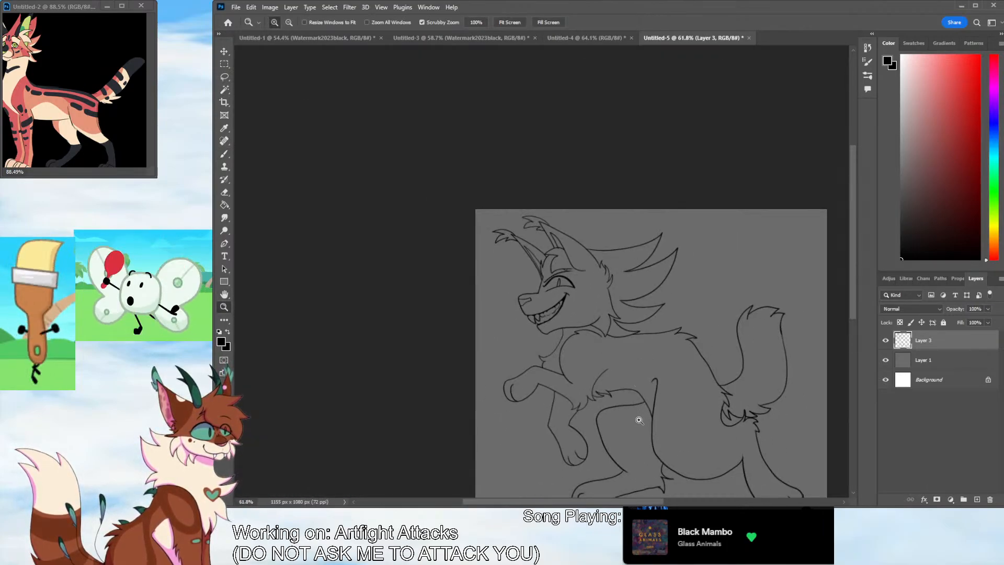
pyautogui.moveTo(598, 503); pyautogui.dragTo(617, 503)
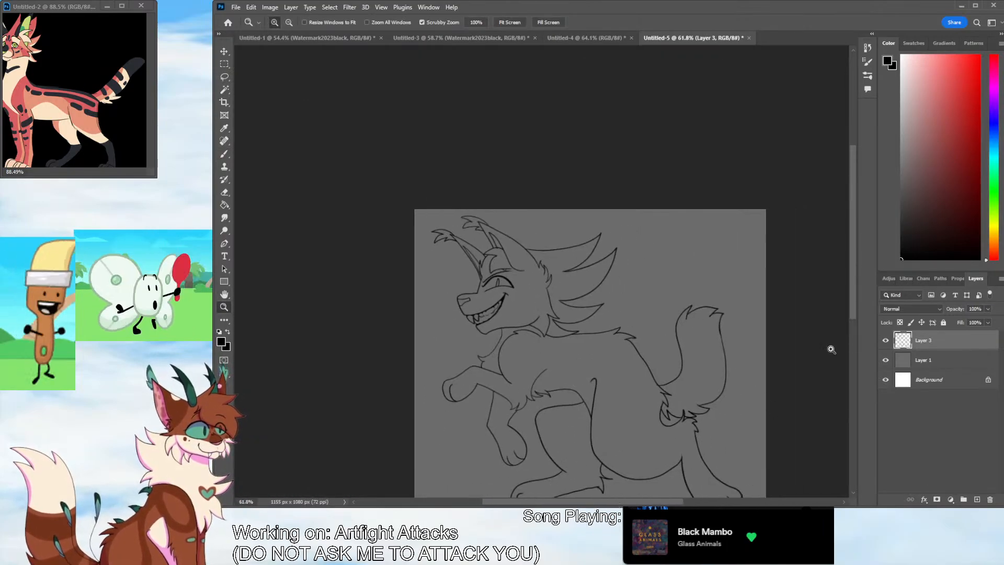
pyautogui.moveTo(852, 291); pyautogui.dragTo(850, 307)
pyautogui.moveTo(572, 244); pyautogui.dragTo(586, 243)
pyautogui.click(226, 153)
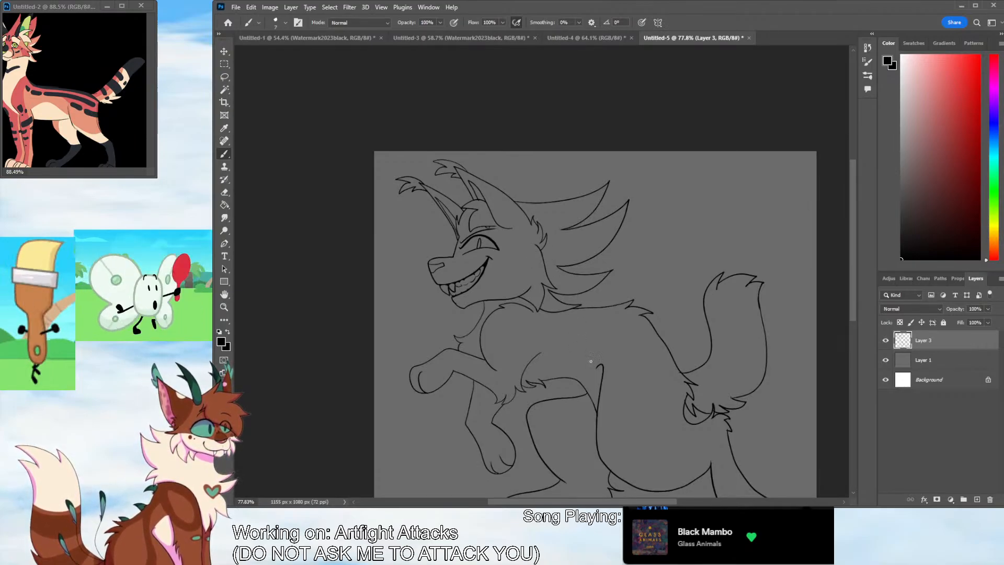
# Select the empty area around the character on Layer 3 with the Magic Wand and invert it to select the whole figure
pyautogui.scroll(-3, 839, 306)
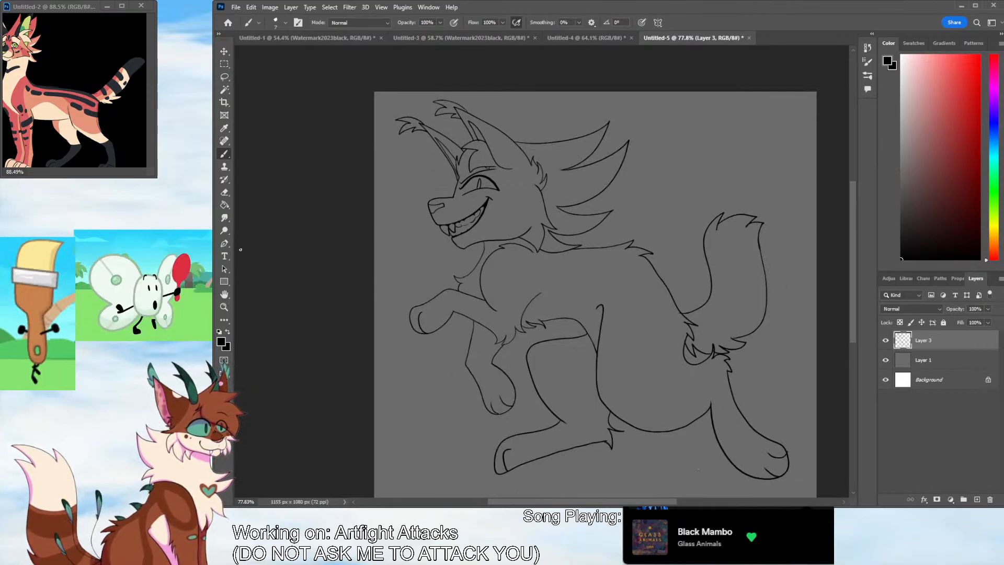
pyautogui.press('e')
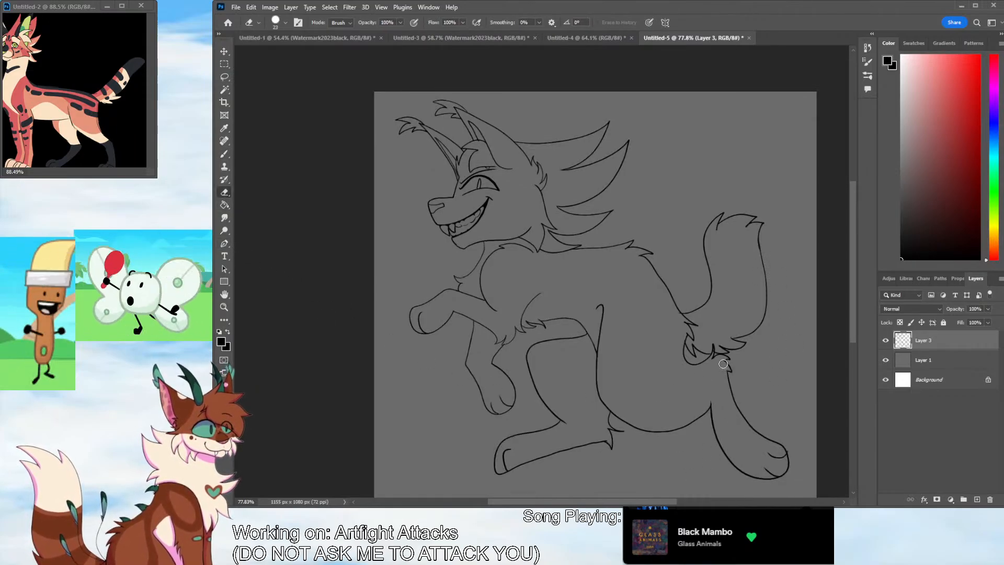
pyautogui.moveTo(658, 501); pyautogui.dragTo(675, 502)
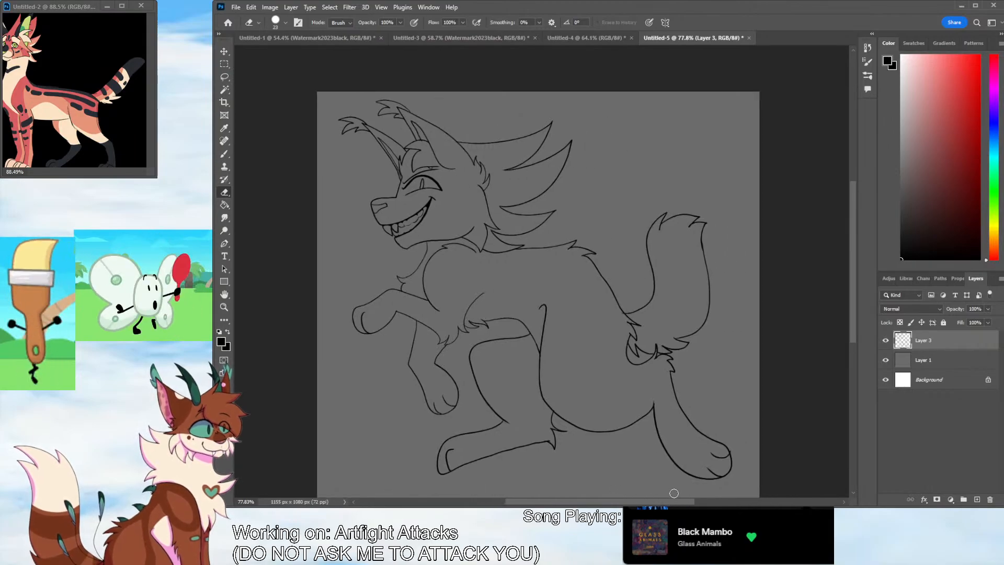
pyautogui.click(224, 78)
pyautogui.click(224, 90)
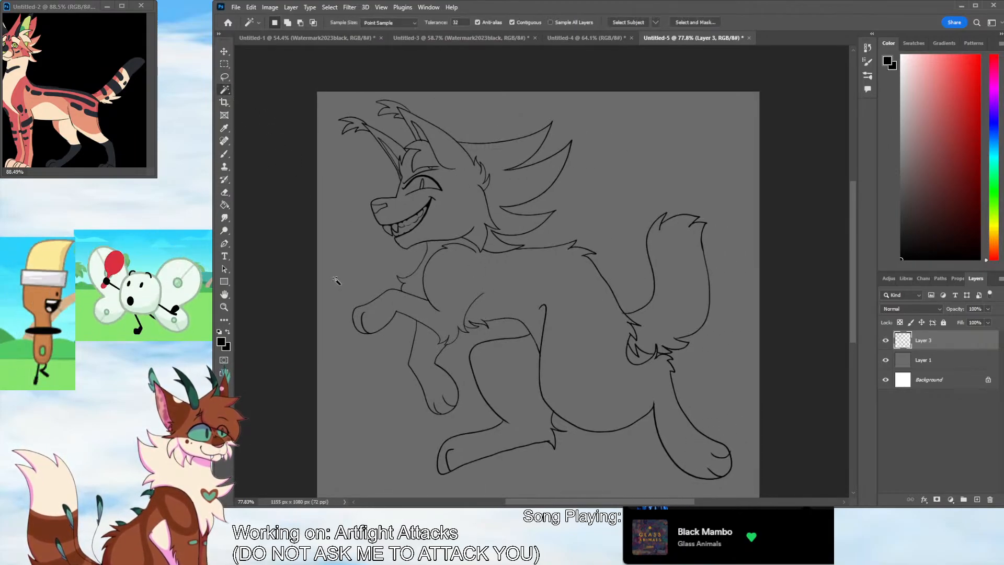
pyautogui.click(404, 414)
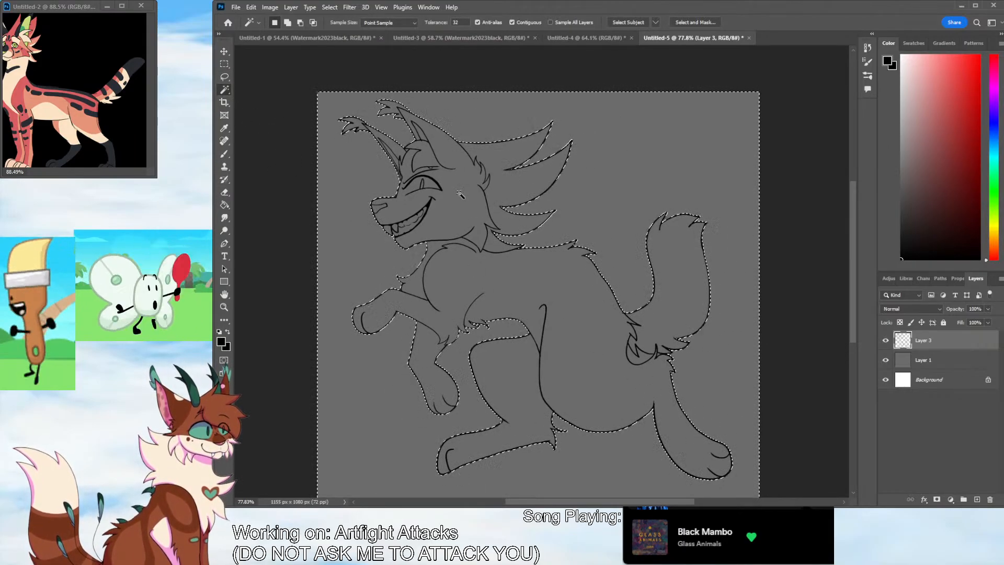
pyautogui.keyDown('shift'); pyautogui.click(429, 183); pyautogui.keyUp('shift')
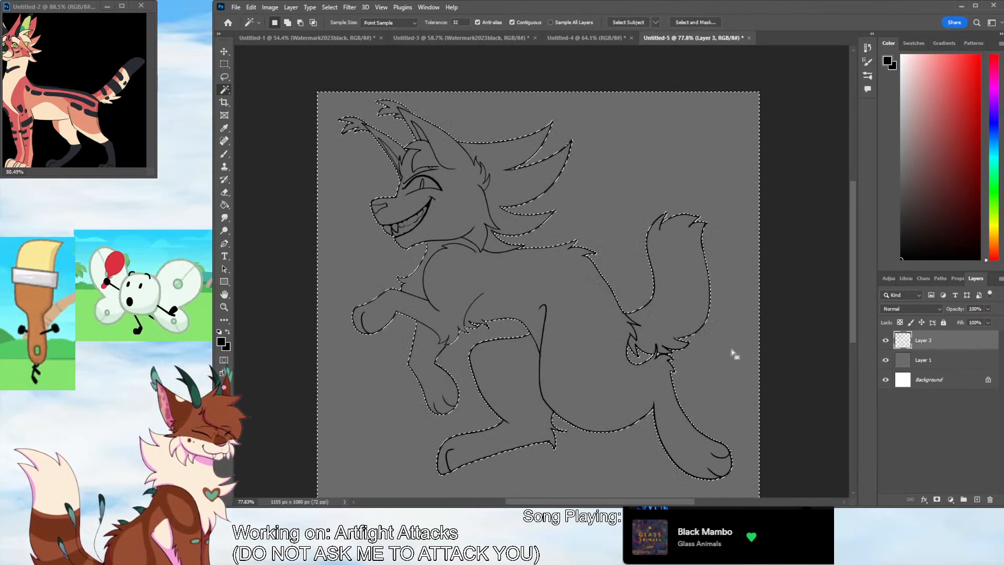
pyautogui.click(339, 52)
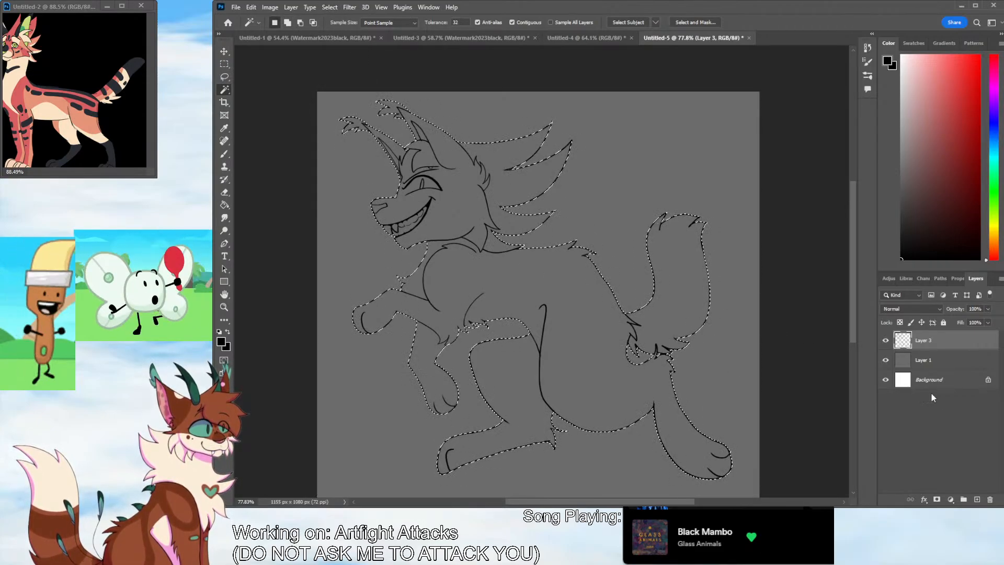
# Create a new layer beneath the line art and fill the selected figure with the salmon-orange fur color sampled from the reference
pyautogui.click(976, 499)
pyautogui.moveTo(940, 347); pyautogui.dragTo(937, 369)
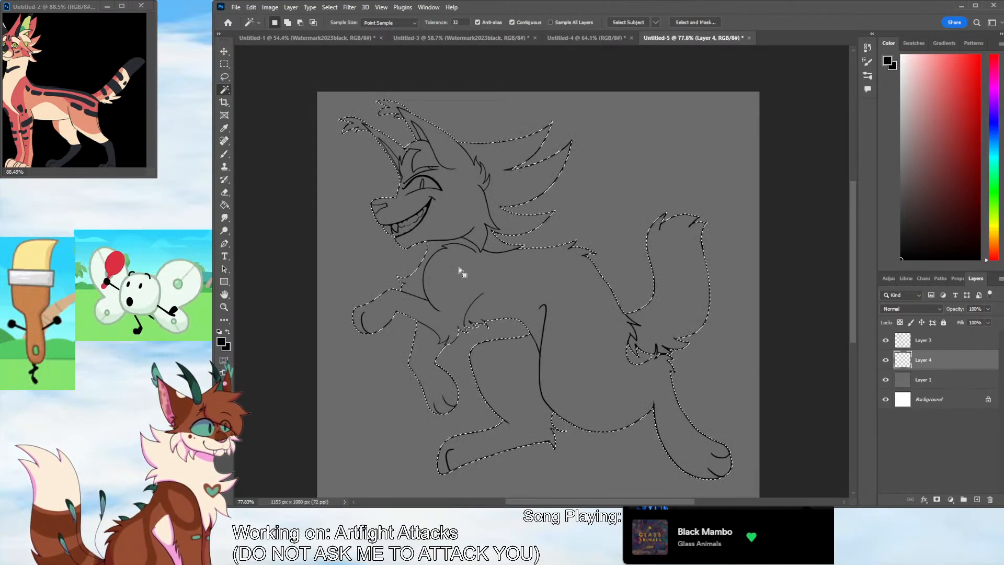
pyautogui.press('i')
pyautogui.click(118, 101)
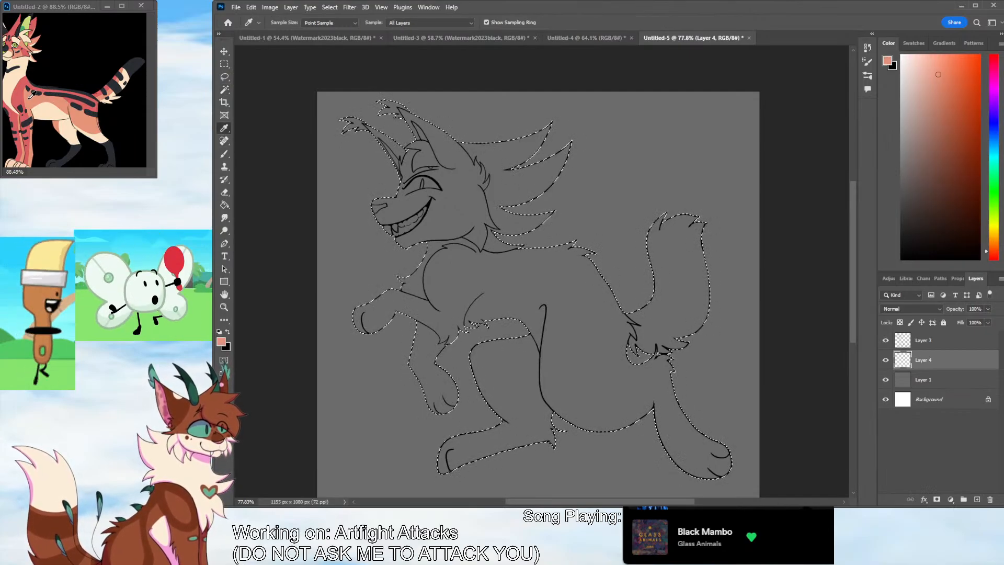
pyautogui.press('g')
pyautogui.click(495, 276)
# Sample the red from the reference character's head and paint the top of the nose with it on Layer 4
pyautogui.press('i')
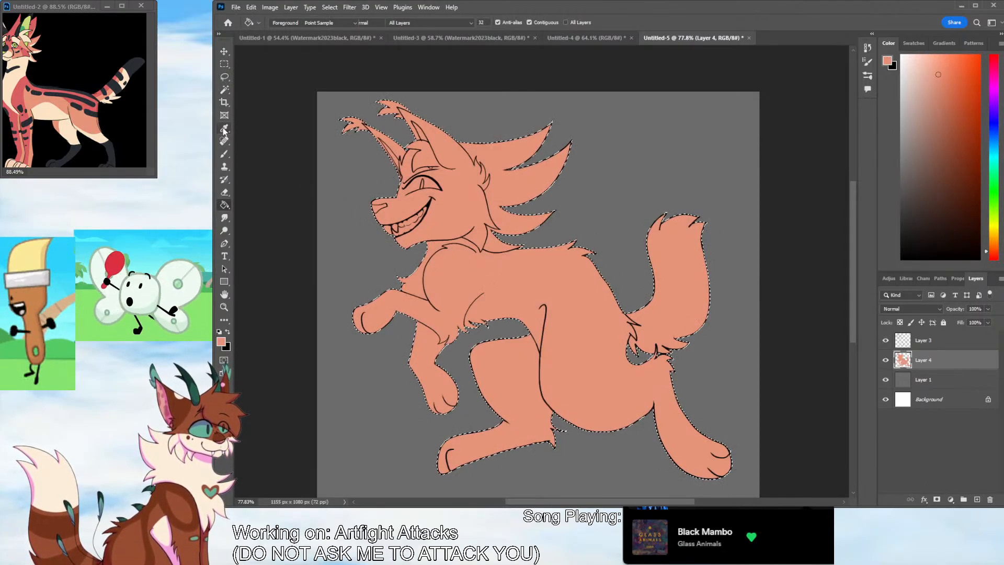
pyautogui.click(16, 36)
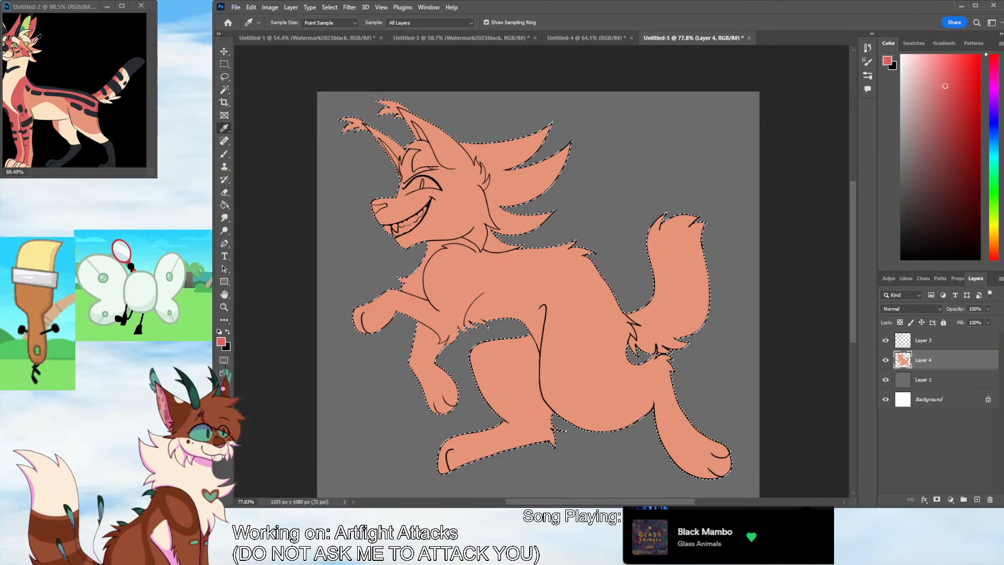
pyautogui.click(90, 169)
pyautogui.moveTo(90, 169); pyautogui.dragTo(100, 168)
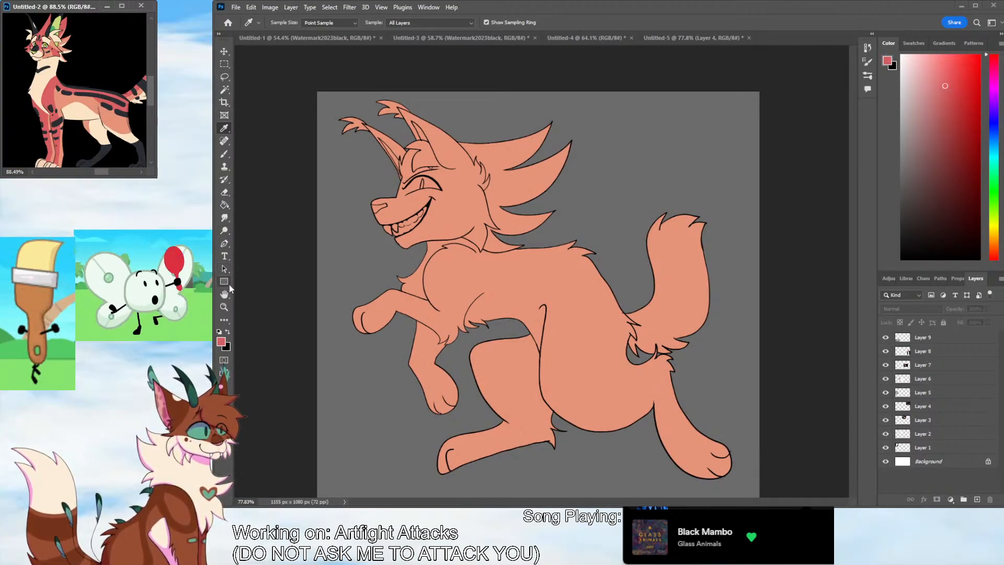
pyautogui.click(224, 307)
pyautogui.click(398, 132)
pyautogui.moveTo(398, 132); pyautogui.dragTo(852, 226)
pyautogui.click(224, 154)
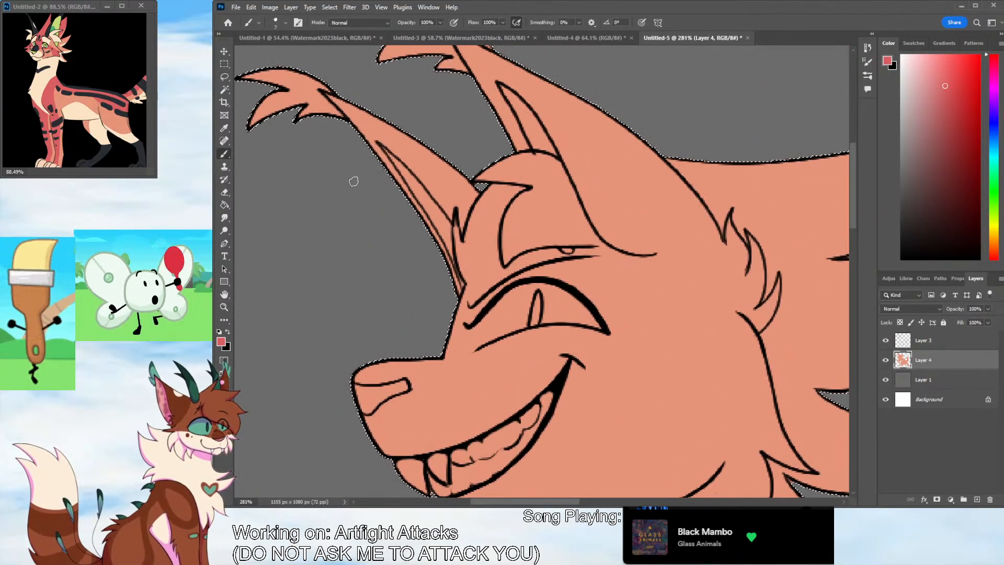
pyautogui.moveTo(384, 369)
pyautogui.mouseDown()
pyautogui.moveTo(370, 381)
pyautogui.moveTo(405, 369)
pyautogui.mouseUp()
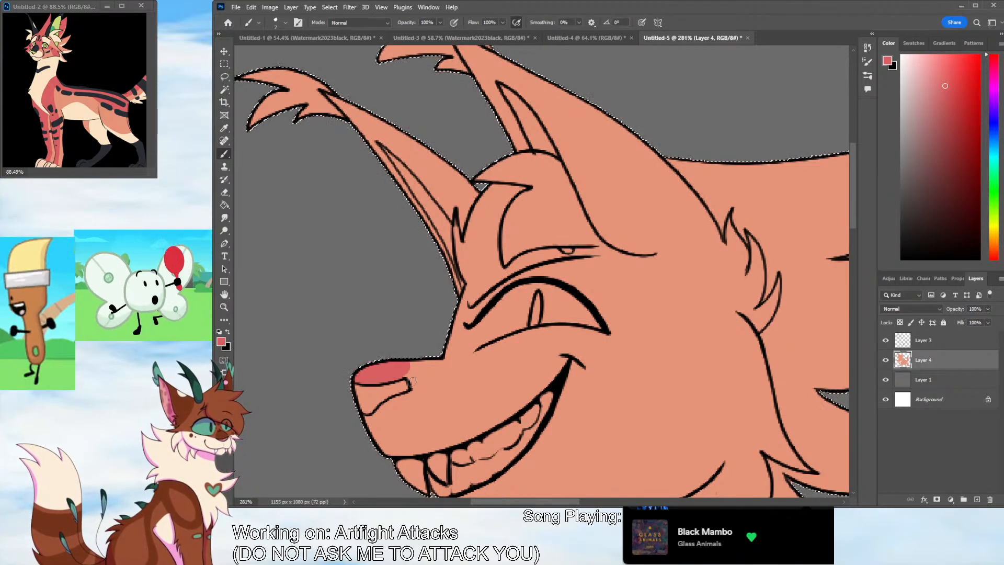
# Paint a red band along the muzzle bridge and under the eye, and extend it up the forehead to the forelock
pyautogui.moveTo(403, 376); pyautogui.dragTo(563, 332)
pyautogui.hotkey('ctrl', 'z')
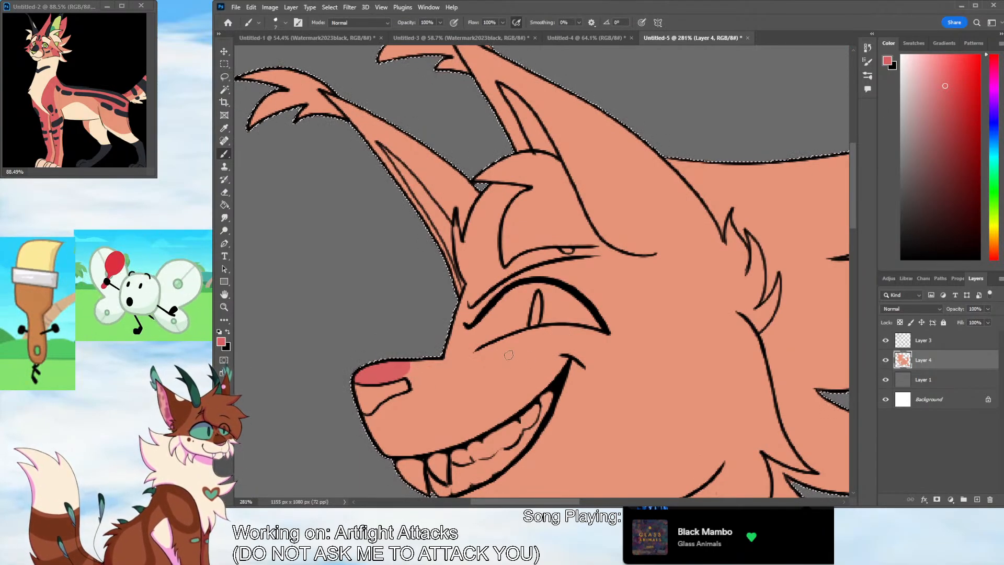
pyautogui.moveTo(405, 374)
pyautogui.mouseDown()
pyautogui.moveTo(483, 344)
pyautogui.moveTo(423, 361)
pyautogui.moveTo(408, 377)
pyautogui.moveTo(513, 344)
pyautogui.moveTo(474, 352)
pyautogui.moveTo(588, 338)
pyautogui.moveTo(556, 330)
pyautogui.moveTo(574, 336)
pyautogui.moveTo(534, 338)
pyautogui.moveTo(605, 338)
pyautogui.mouseUp()
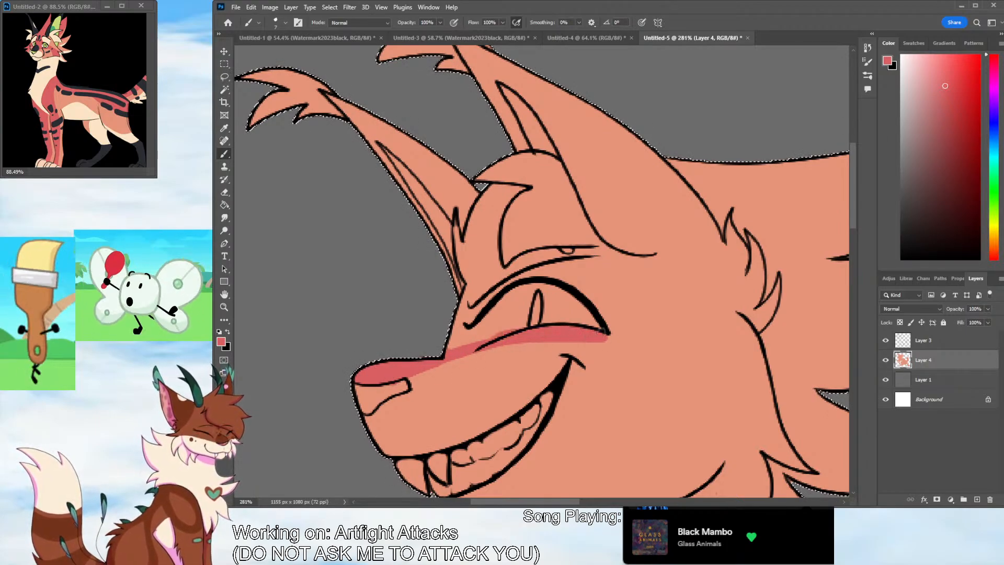
pyautogui.moveTo(454, 347); pyautogui.dragTo(494, 336)
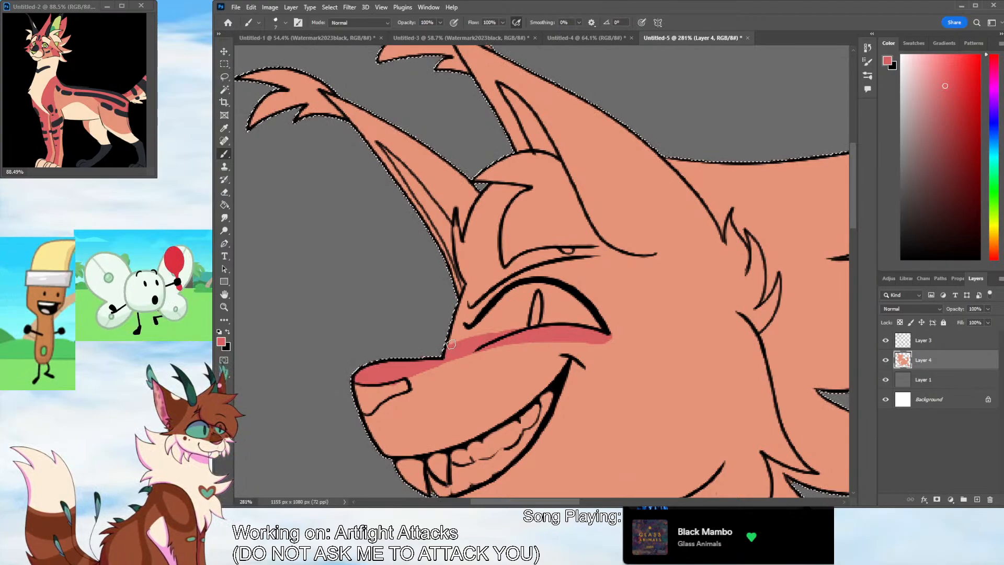
pyautogui.moveTo(523, 188)
pyautogui.mouseDown()
pyautogui.moveTo(483, 196)
pyautogui.moveTo(470, 230)
pyautogui.moveTo(456, 222)
pyautogui.moveTo(463, 306)
pyautogui.moveTo(450, 332)
pyautogui.moveTo(469, 335)
pyautogui.moveTo(481, 321)
pyautogui.moveTo(470, 231)
pyautogui.moveTo(486, 198)
pyautogui.moveTo(503, 193)
pyautogui.moveTo(483, 269)
pyautogui.moveTo(475, 243)
pyautogui.moveTo(470, 261)
pyautogui.moveTo(494, 285)
pyautogui.moveTo(485, 329)
pyautogui.mouseUp()
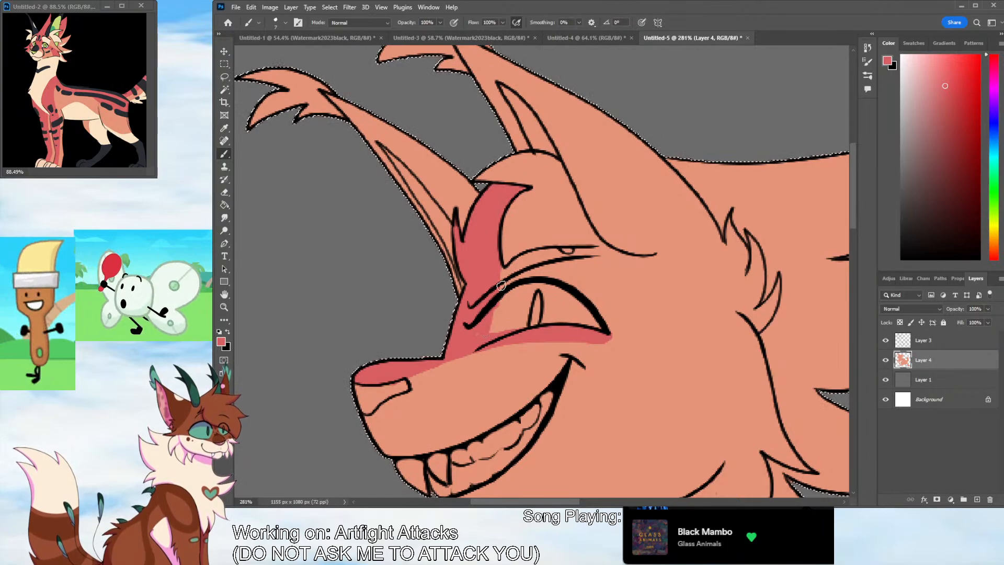
pyautogui.moveTo(501, 272); pyautogui.dragTo(507, 304)
# Outline the red area behind the cheek and along the middle mane spike, and fill the upper mane with red
pyautogui.hscroll(8, 566, 448)
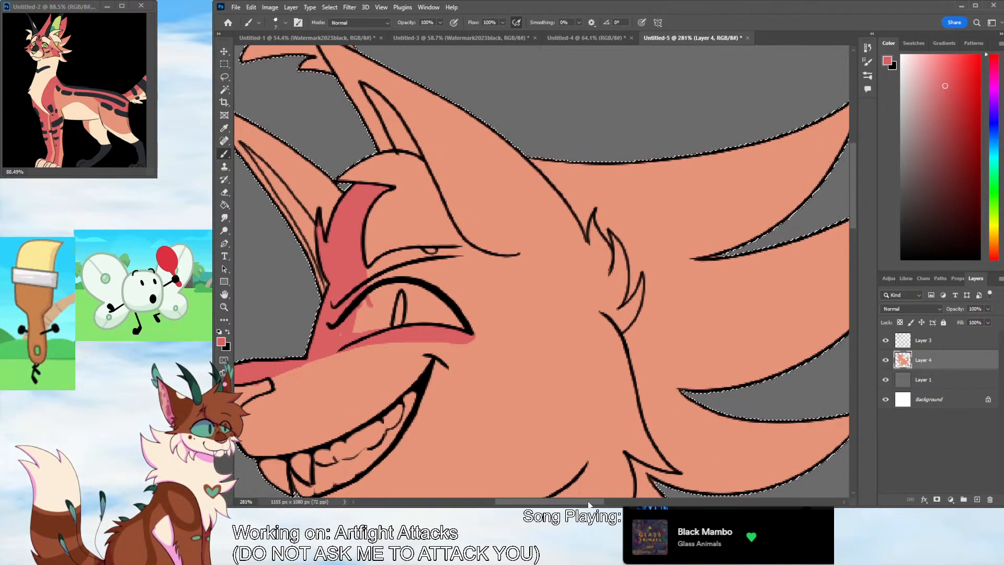
pyautogui.moveTo(392, 335)
pyautogui.mouseDown()
pyautogui.moveTo(670, 189)
pyautogui.moveTo(562, 274)
pyautogui.moveTo(376, 333)
pyautogui.moveTo(358, 270)
pyautogui.moveTo(283, 158)
pyautogui.mouseUp()
pyautogui.hotkey('ctrl', 'z')
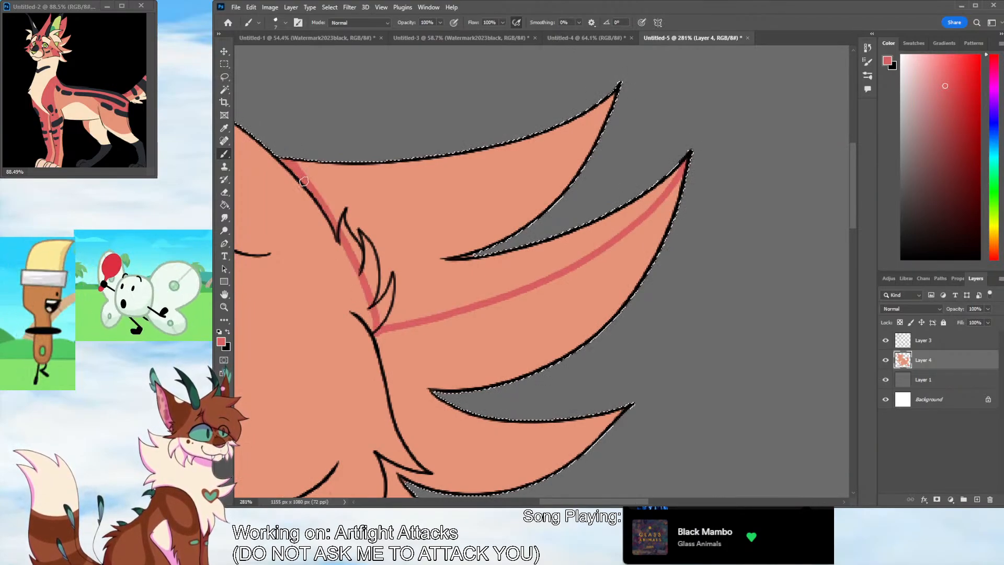
pyautogui.press('g')
pyautogui.click(396, 212)
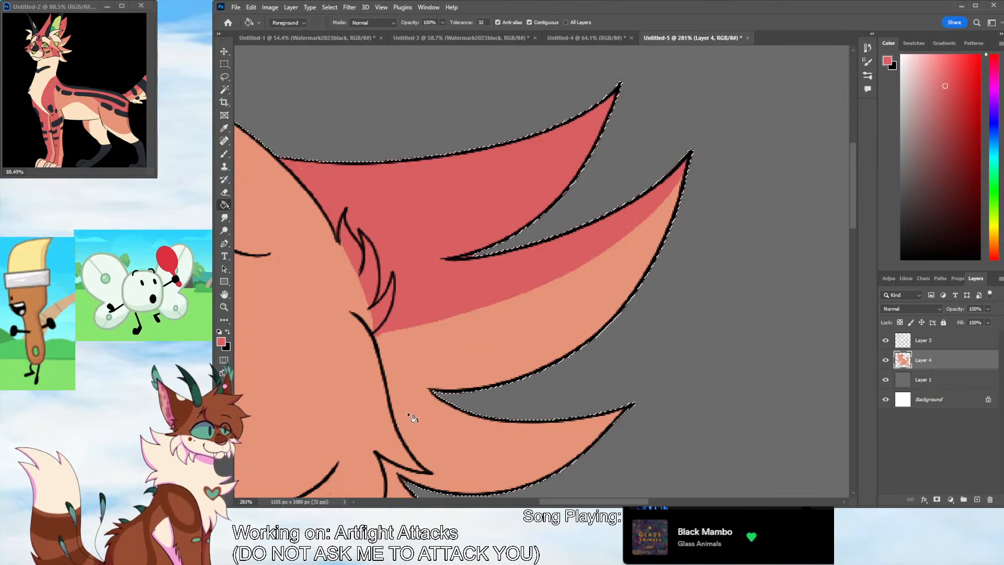
# Outline a red cheek stripe running from the outer corner of the eye down to the two pointed cheek fur tips
pyautogui.press('i')
pyautogui.hscroll(-6, 543, 444)
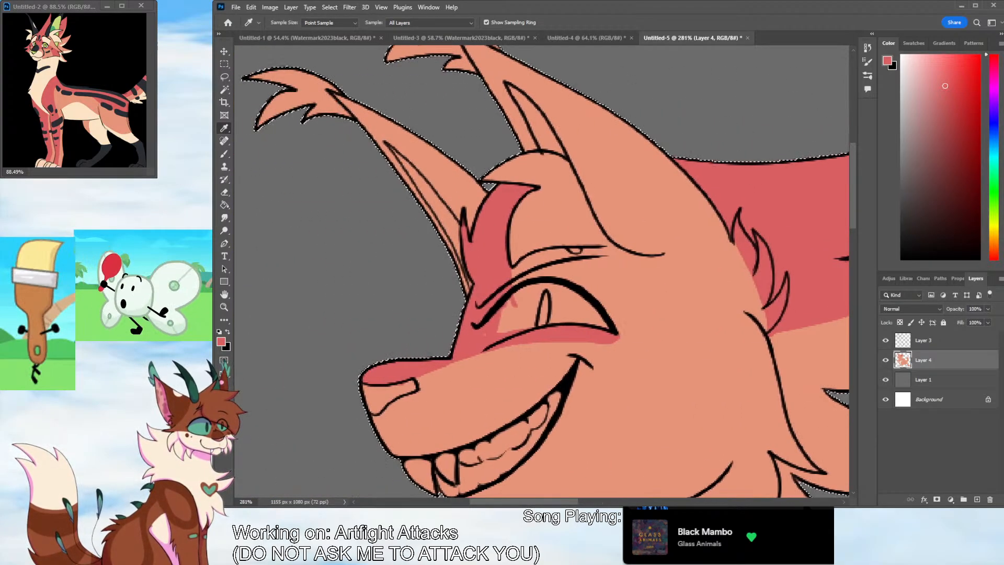
pyautogui.press('b')
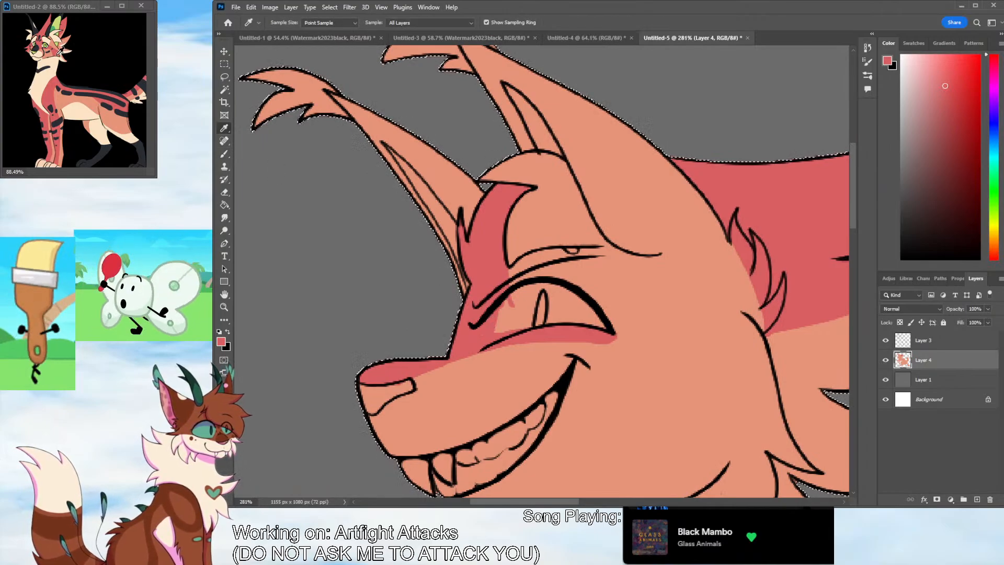
pyautogui.moveTo(852, 222); pyautogui.dragTo(853, 247)
pyautogui.moveTo(569, 500); pyautogui.dragTo(596, 498)
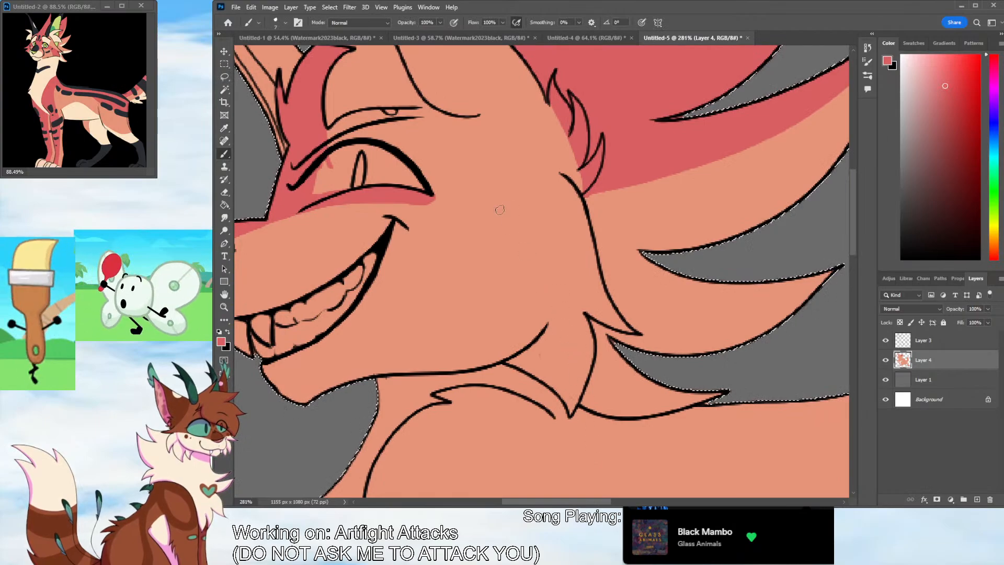
pyautogui.moveTo(426, 184)
pyautogui.mouseDown()
pyautogui.moveTo(490, 218)
pyautogui.moveTo(619, 320)
pyautogui.moveTo(555, 287)
pyautogui.moveTo(450, 196)
pyautogui.moveTo(428, 193)
pyautogui.moveTo(523, 302)
pyautogui.moveTo(545, 377)
pyautogui.mouseUp()
pyautogui.hotkey('ctrl', 'z')
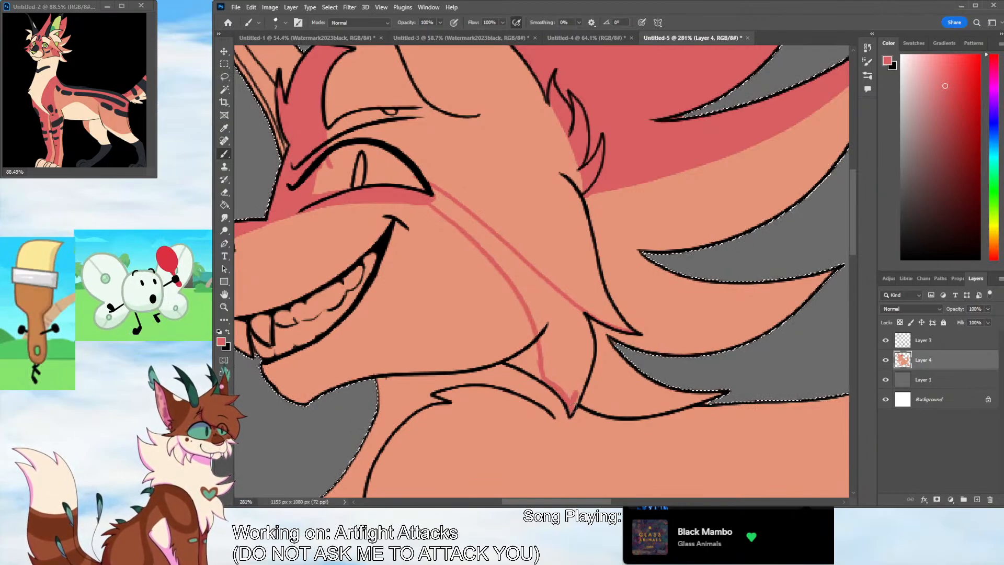
pyautogui.moveTo(572, 408)
pyautogui.mouseDown()
pyautogui.moveTo(585, 344)
pyautogui.moveTo(588, 365)
pyautogui.moveTo(563, 297)
pyautogui.mouseUp()
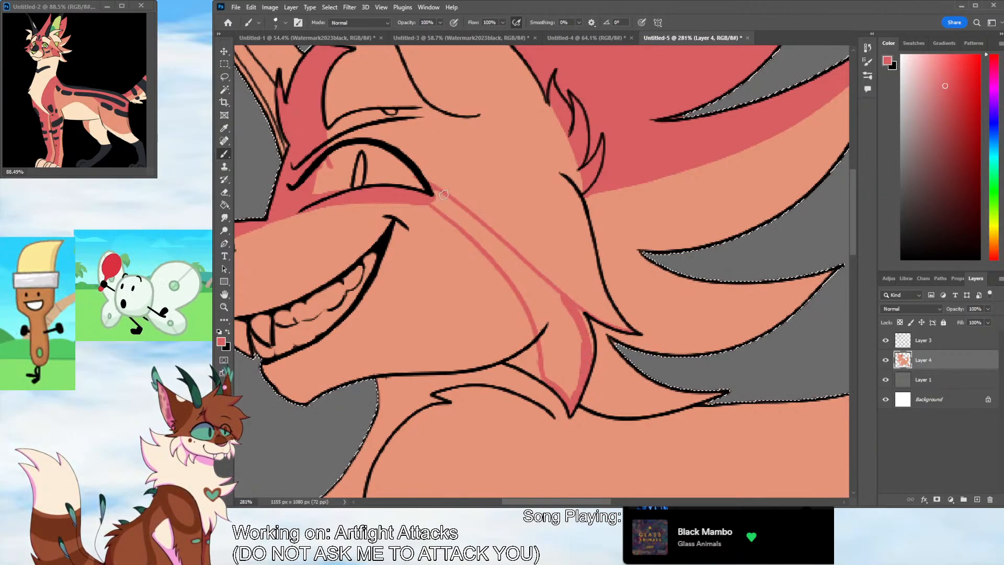
pyautogui.moveTo(436, 191); pyautogui.dragTo(632, 331)
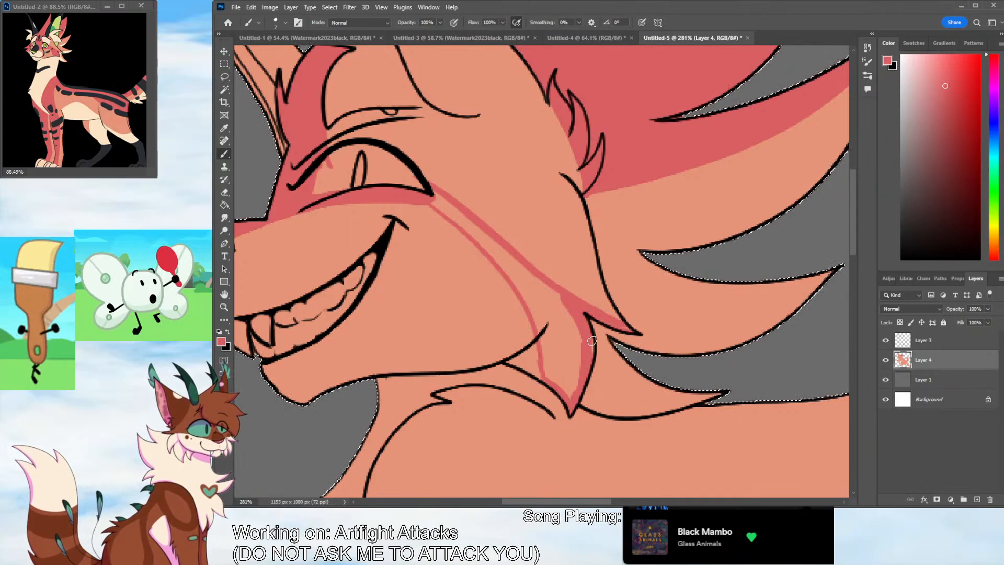
# Fill the cheek stripe with solid red, smoothing its upper edge and widening its lower edge toward the jaw line
pyautogui.moveTo(538, 333)
pyautogui.mouseDown()
pyautogui.moveTo(553, 377)
pyautogui.moveTo(572, 387)
pyautogui.moveTo(574, 318)
pyautogui.mouseUp()
pyautogui.moveTo(434, 194)
pyautogui.mouseDown()
pyautogui.moveTo(542, 309)
pyautogui.moveTo(549, 345)
pyautogui.moveTo(548, 323)
pyautogui.moveTo(570, 340)
pyautogui.moveTo(534, 276)
pyautogui.moveTo(553, 294)
pyautogui.mouseUp()
pyautogui.moveTo(422, 180); pyautogui.dragTo(623, 323)
pyautogui.moveTo(556, 287); pyautogui.dragTo(620, 320)
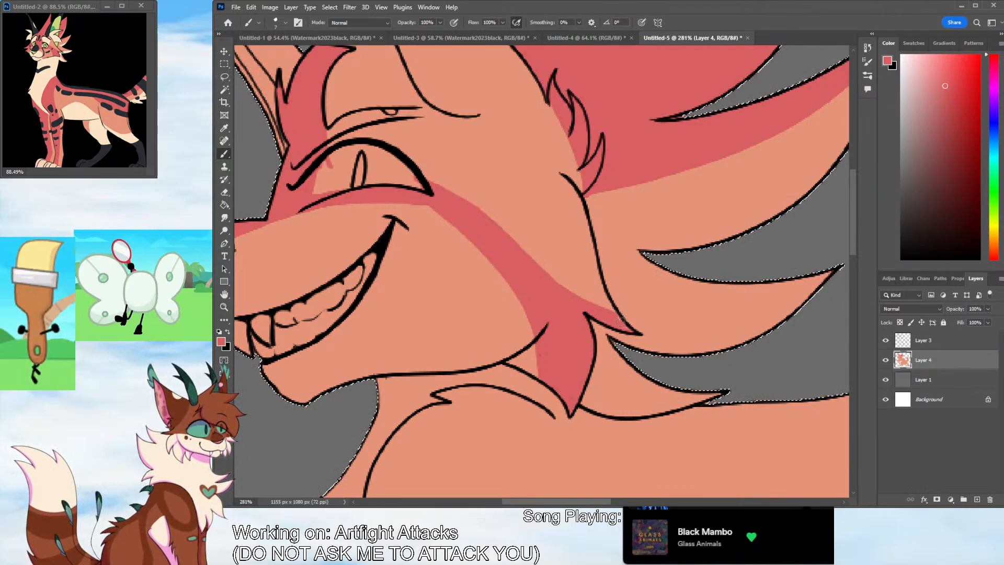
pyautogui.moveTo(410, 201)
pyautogui.mouseDown()
pyautogui.moveTo(473, 235)
pyautogui.moveTo(517, 305)
pyautogui.moveTo(535, 359)
pyautogui.mouseUp()
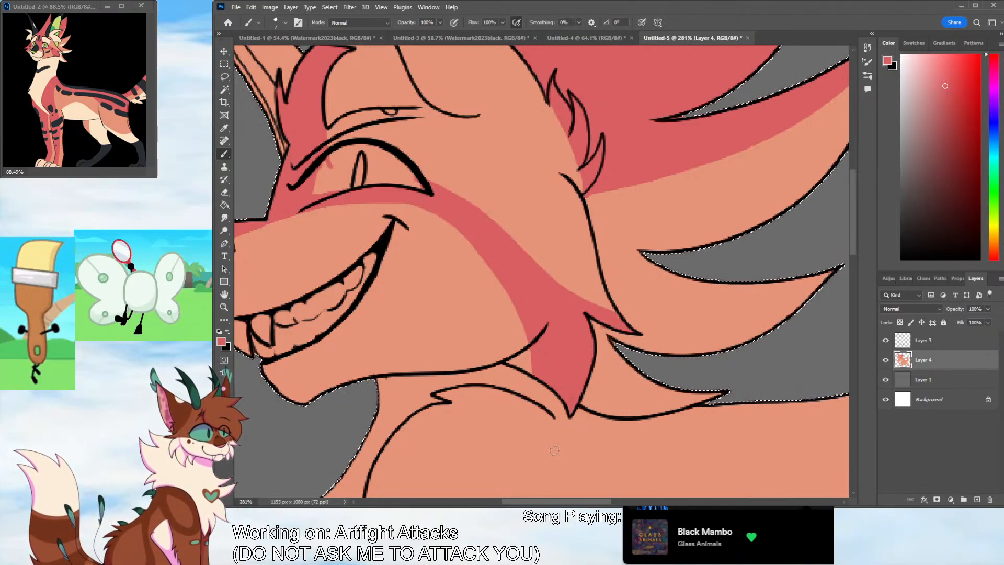
pyautogui.moveTo(533, 348); pyautogui.dragTo(513, 361)
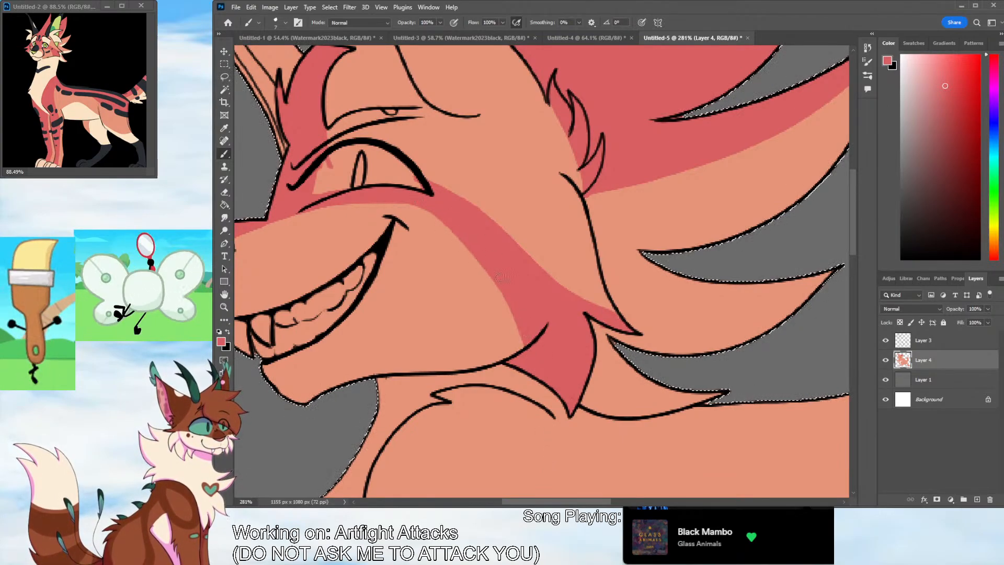
pyautogui.moveTo(520, 336)
pyautogui.mouseDown()
pyautogui.moveTo(517, 354)
pyautogui.moveTo(518, 331)
pyautogui.mouseUp()
# Resample the red from the nose and thicken the band under the eye toward the corner of the mouth
pyautogui.hscroll(-5, 646, 361)
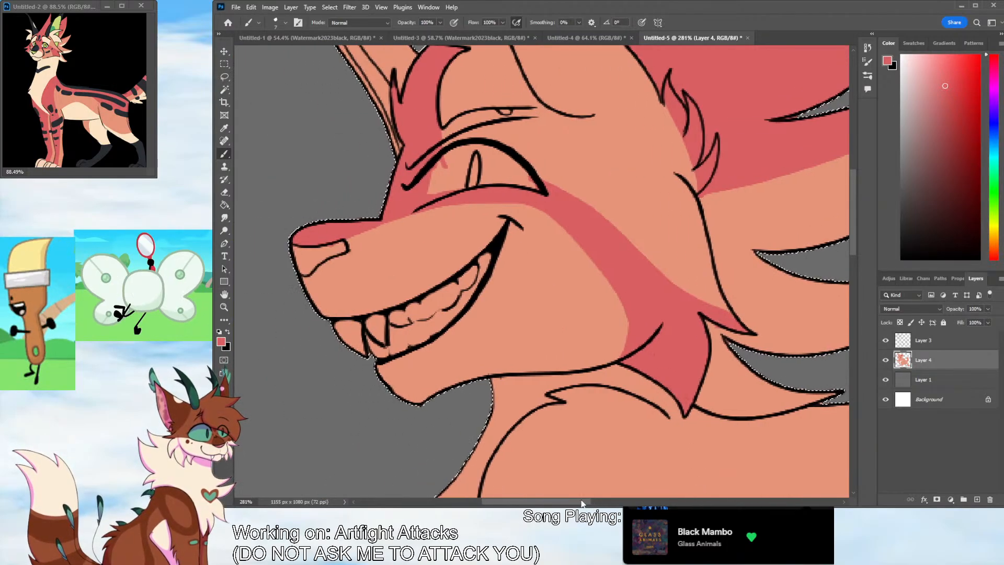
pyautogui.press('i')
pyautogui.click(358, 357)
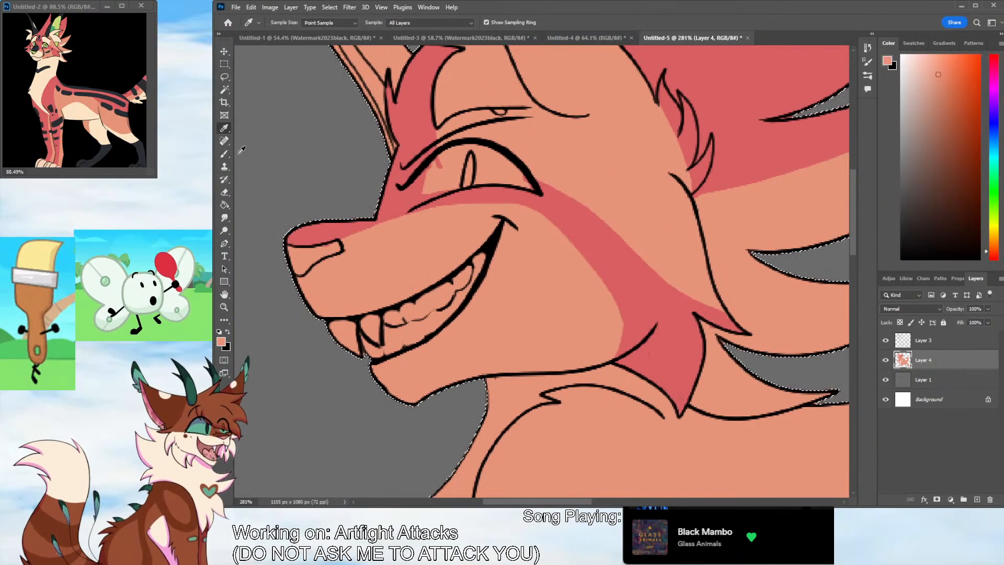
pyautogui.click(325, 224)
pyautogui.press('b')
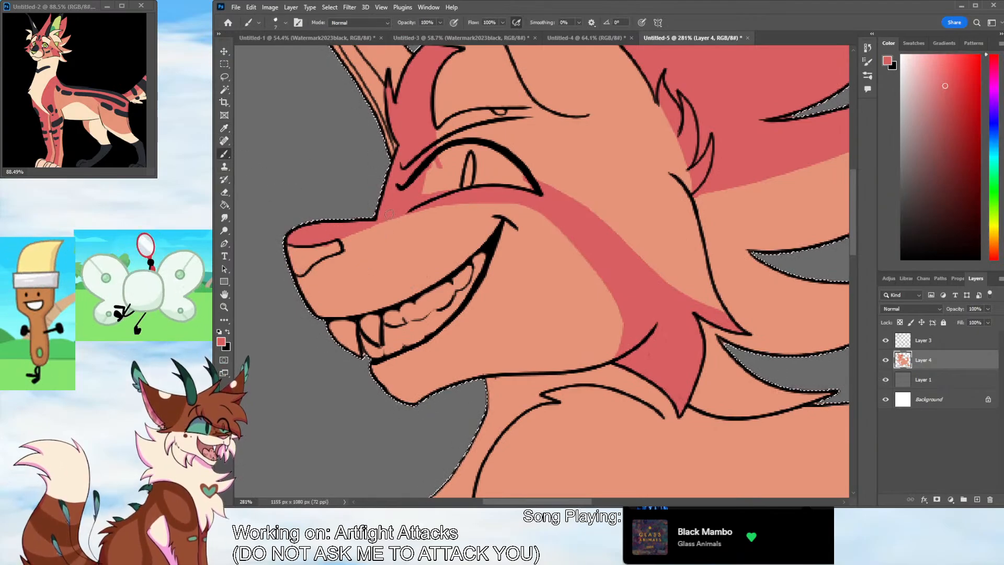
pyautogui.moveTo(408, 215)
pyautogui.mouseDown()
pyautogui.moveTo(464, 213)
pyautogui.moveTo(526, 196)
pyautogui.moveTo(401, 214)
pyautogui.moveTo(489, 217)
pyautogui.moveTo(520, 203)
pyautogui.mouseUp()
# Sample cream from the reference character, then outline the muzzle and chin patches and fill them with it
pyautogui.click(223, 131)
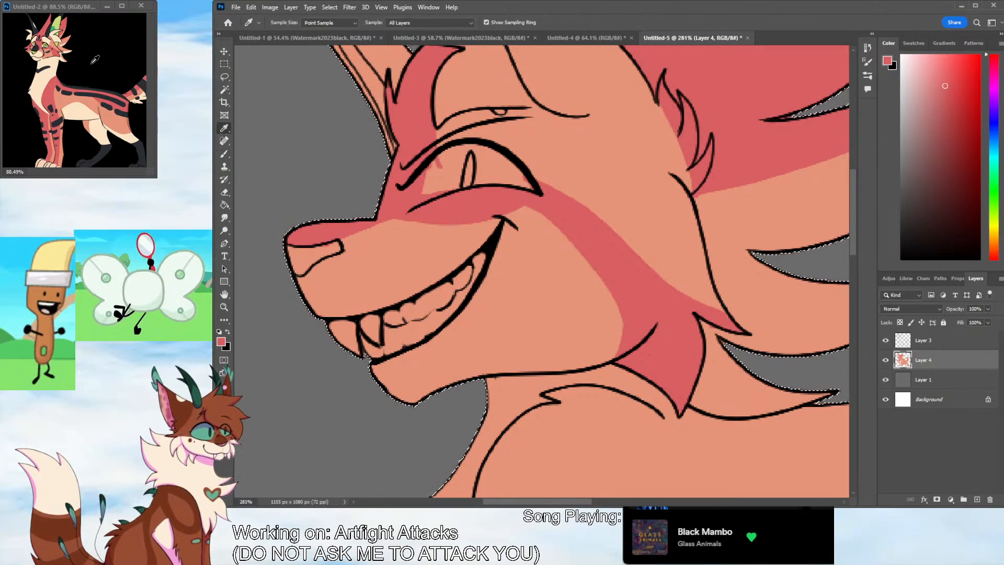
pyautogui.click(43, 50)
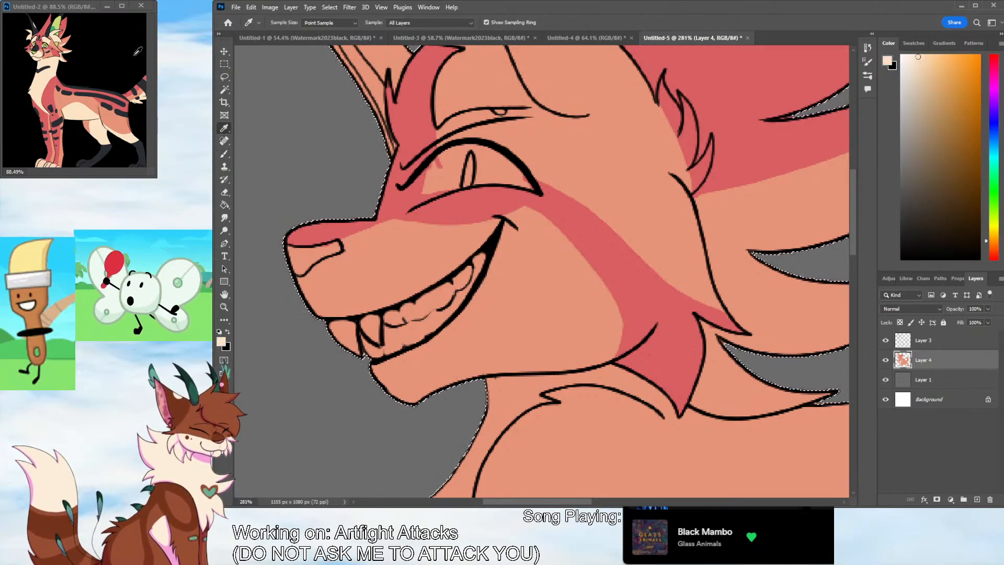
pyautogui.click(225, 155)
pyautogui.moveTo(346, 254)
pyautogui.mouseDown()
pyautogui.moveTo(440, 291)
pyautogui.moveTo(452, 342)
pyautogui.moveTo(423, 405)
pyautogui.moveTo(437, 307)
pyautogui.moveTo(430, 284)
pyautogui.moveTo(401, 267)
pyautogui.moveTo(330, 261)
pyautogui.moveTo(296, 289)
pyautogui.mouseUp()
pyautogui.moveTo(429, 283); pyautogui.dragTo(434, 319)
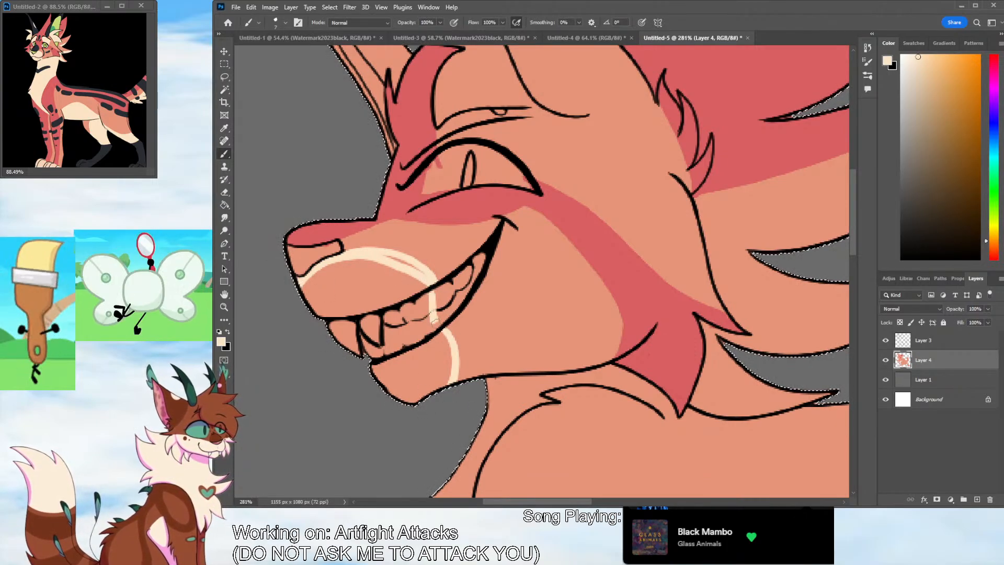
pyautogui.press('g')
pyautogui.click(338, 279)
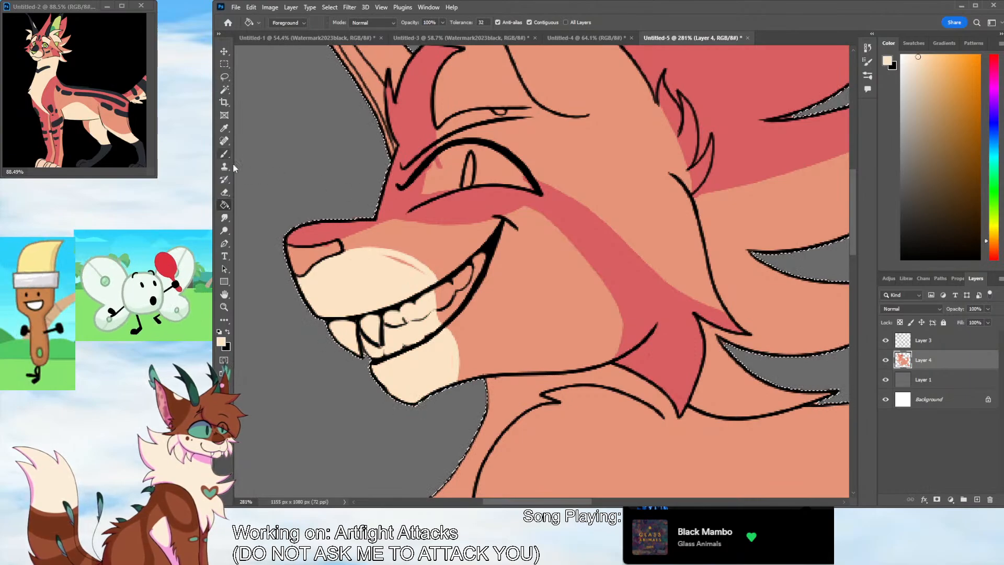
# Paint the eyelid area between the brow line and the upper lash line cream, extending to the outer eye corner
pyautogui.press('b')
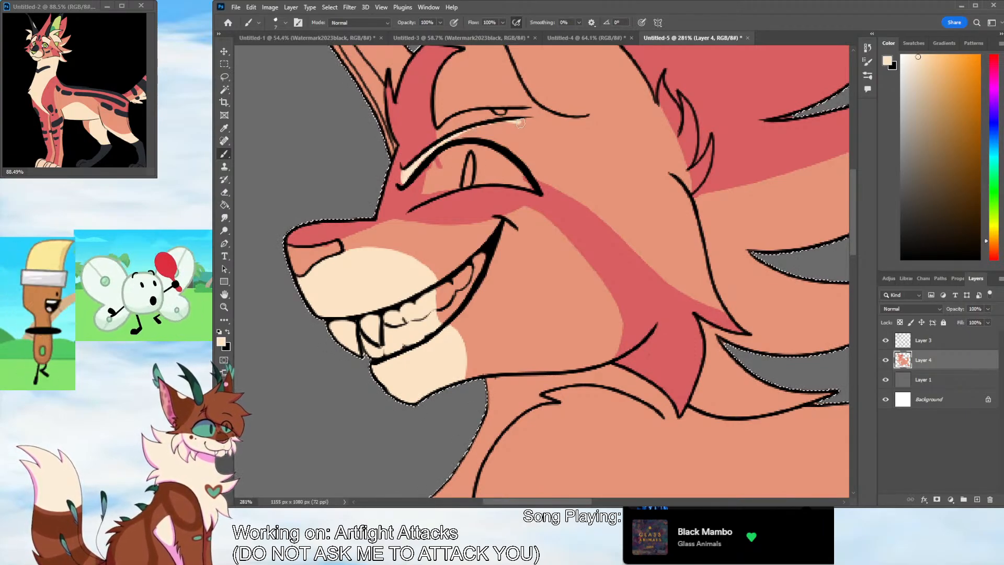
pyautogui.moveTo(521, 123); pyautogui.dragTo(534, 180)
pyautogui.moveTo(522, 118)
pyautogui.mouseDown()
pyautogui.moveTo(467, 131)
pyautogui.moveTo(510, 128)
pyautogui.moveTo(501, 130)
pyautogui.moveTo(525, 163)
pyautogui.moveTo(516, 145)
pyautogui.mouseUp()
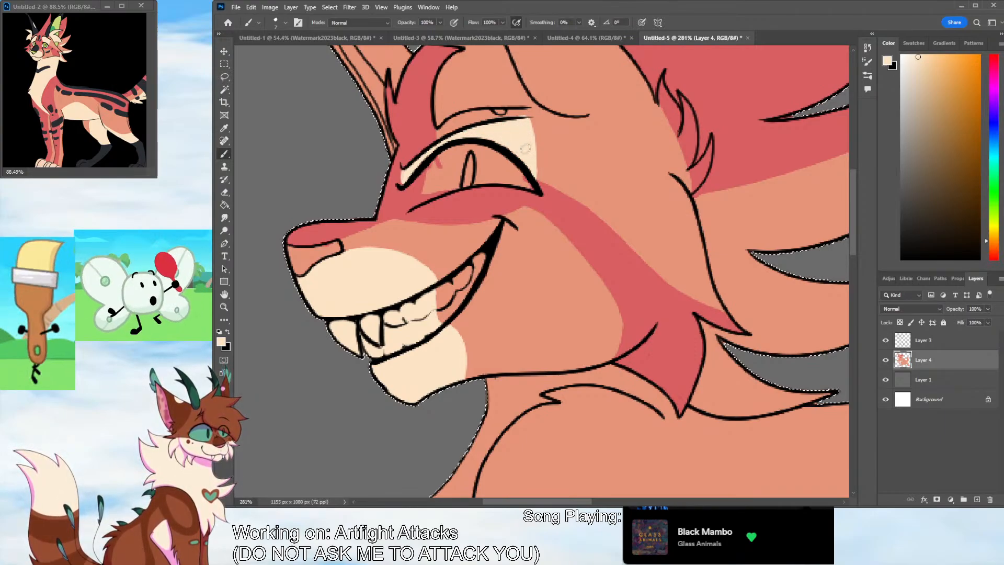
# Sample the dark blue-gray from the reference and paint the nose bridge, inner brow marks, under-eye line and two cheek spots
pyautogui.click(224, 127)
pyautogui.click(38, 48)
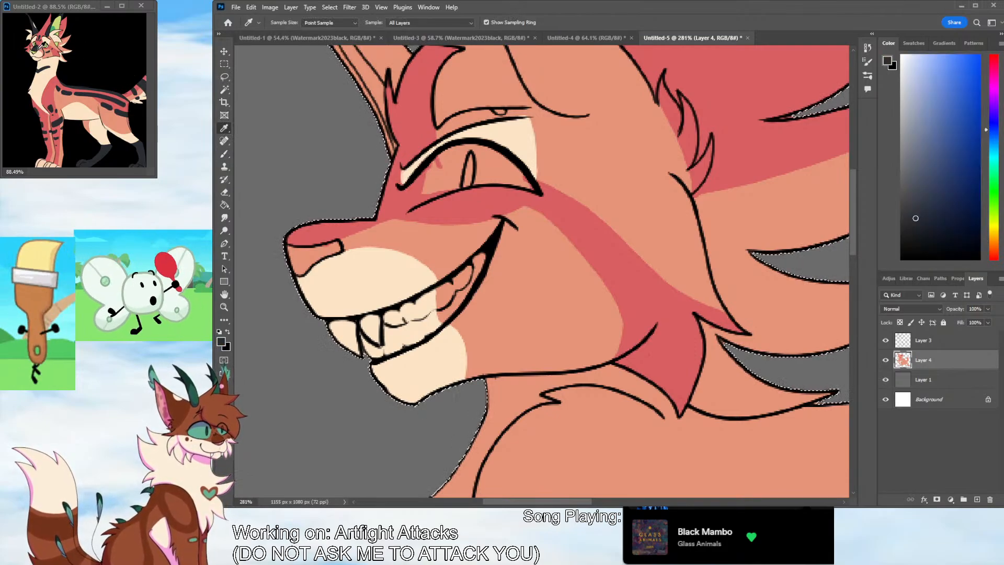
pyautogui.click(224, 154)
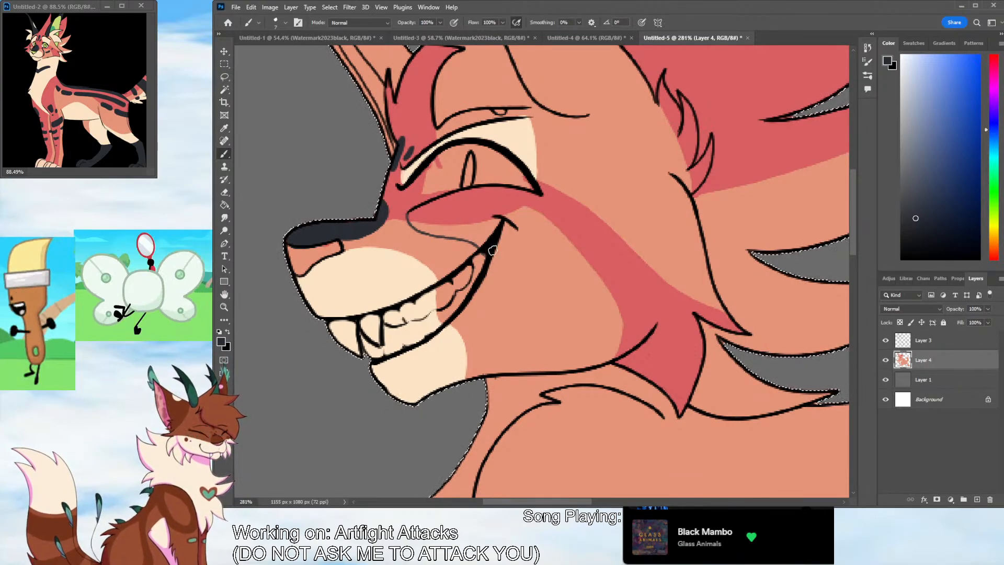
pyautogui.hotkey('ctrl', 'z')
pyautogui.moveTo(408, 213)
pyautogui.mouseDown()
pyautogui.moveTo(496, 239)
pyautogui.moveTo(412, 223)
pyautogui.moveTo(410, 212)
pyautogui.moveTo(448, 232)
pyautogui.moveTo(492, 236)
pyautogui.mouseUp()
pyautogui.hotkey('ctrl', 'z')
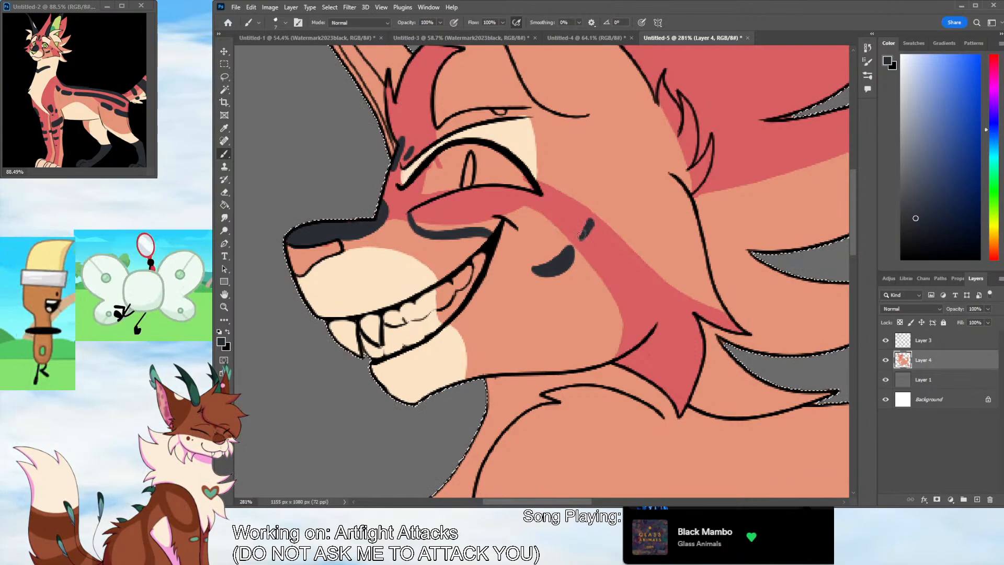
# Resample the cream from the reference, smooth the muzzle patch's upper edge and widen the chin patch toward the jaw
pyautogui.keyDown('alt'); pyautogui.click(79, 110); pyautogui.keyUp('alt')
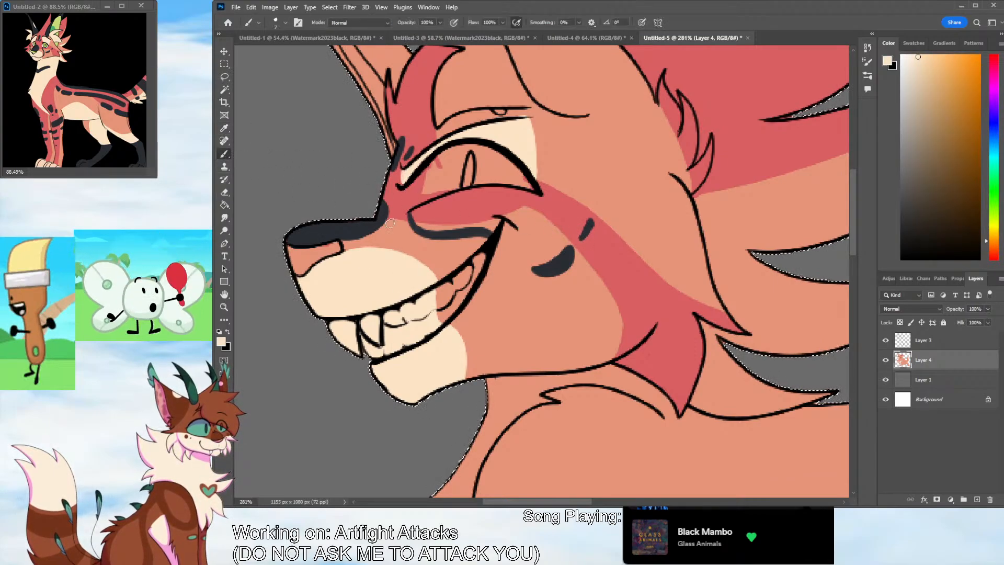
pyautogui.moveTo(351, 252)
pyautogui.mouseDown()
pyautogui.moveTo(363, 248)
pyautogui.moveTo(435, 284)
pyautogui.moveTo(422, 257)
pyautogui.moveTo(354, 247)
pyautogui.mouseUp()
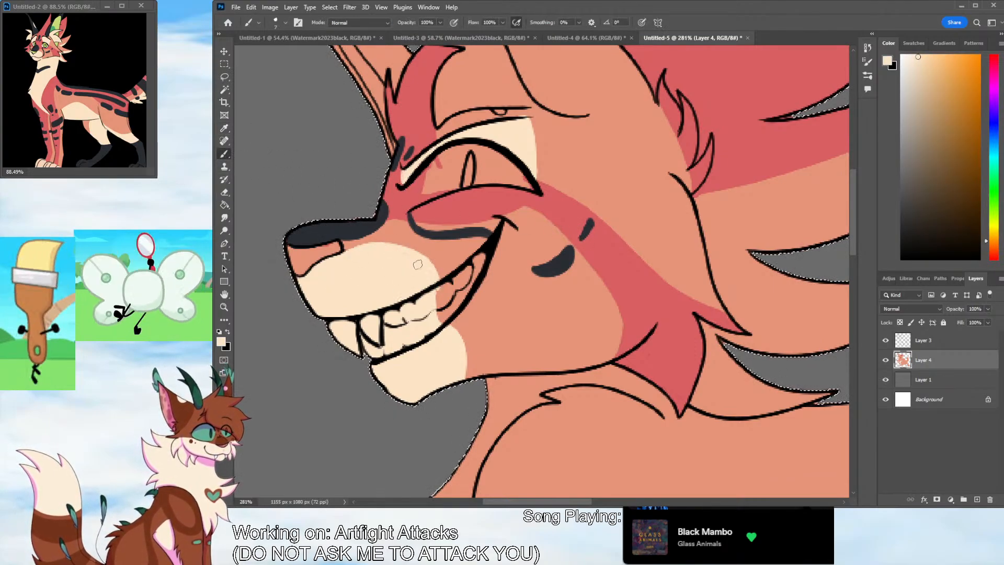
pyautogui.moveTo(451, 323)
pyautogui.mouseDown()
pyautogui.moveTo(464, 389)
pyautogui.moveTo(464, 372)
pyautogui.mouseUp()
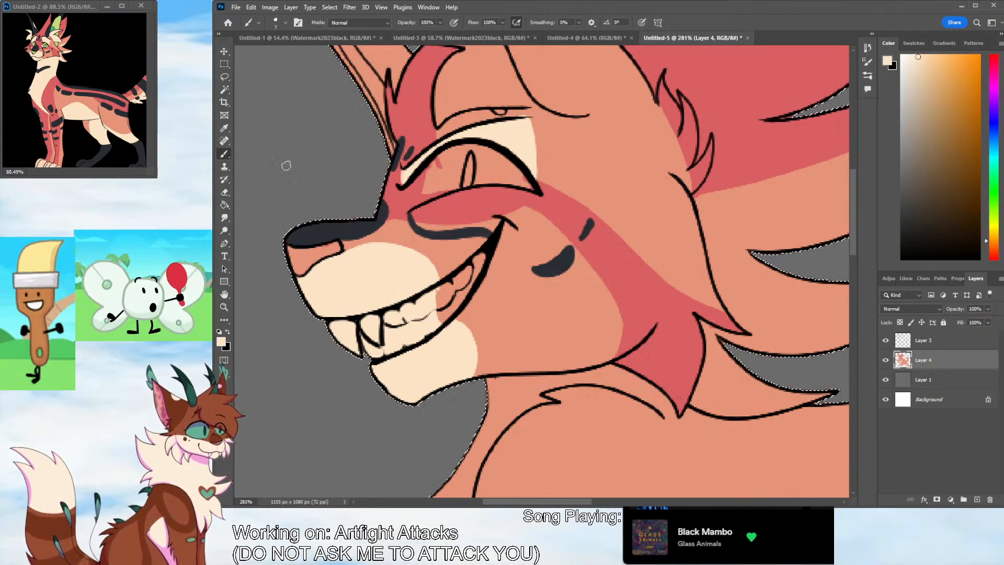
# Resample the dark blue-gray, outline the near ear's base from cheek fur to forehead, and fill the ear with it
pyautogui.keyDown('alt'); pyautogui.click(137, 152); pyautogui.keyUp('alt')
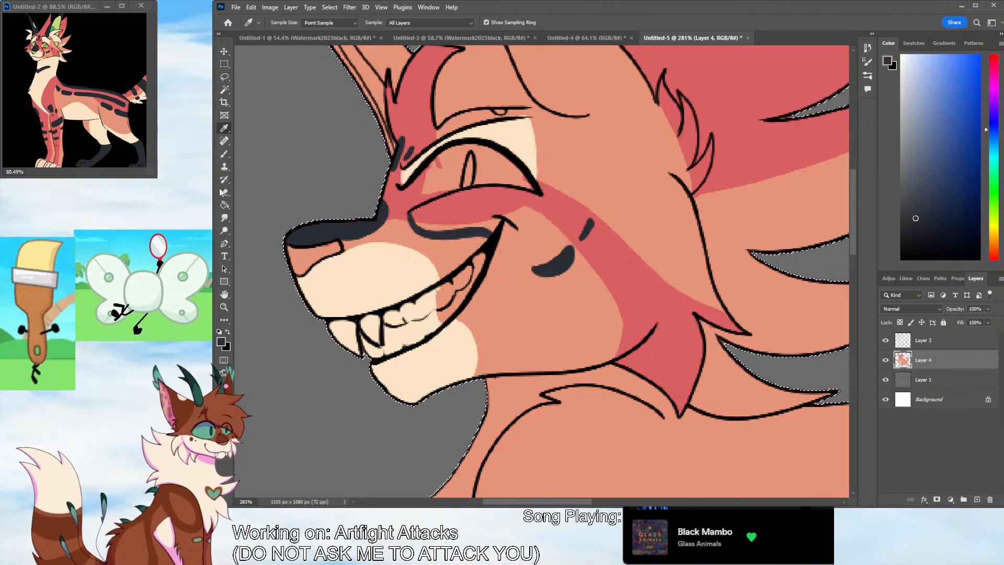
pyautogui.moveTo(587, 501); pyautogui.dragTo(601, 502)
pyautogui.moveTo(852, 247); pyautogui.dragTo(850, 219)
pyautogui.moveTo(505, 271)
pyautogui.mouseDown()
pyautogui.moveTo(610, 342)
pyautogui.moveTo(601, 337)
pyautogui.moveTo(627, 306)
pyautogui.moveTo(619, 335)
pyautogui.moveTo(608, 335)
pyautogui.mouseUp()
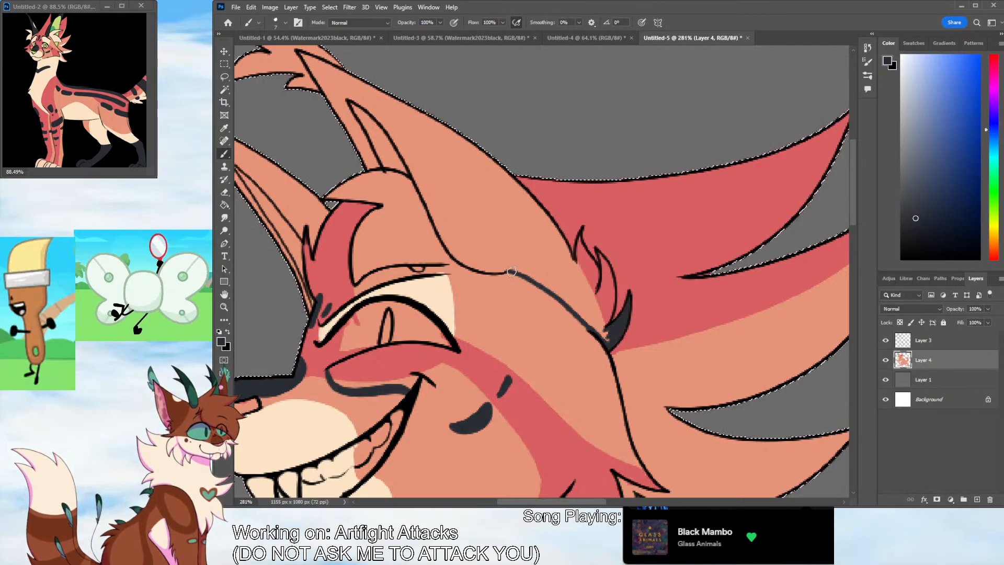
pyautogui.moveTo(511, 271)
pyautogui.mouseDown()
pyautogui.moveTo(448, 246)
pyautogui.moveTo(418, 189)
pyautogui.moveTo(393, 166)
pyautogui.moveTo(358, 164)
pyautogui.mouseUp()
pyautogui.click(224, 193)
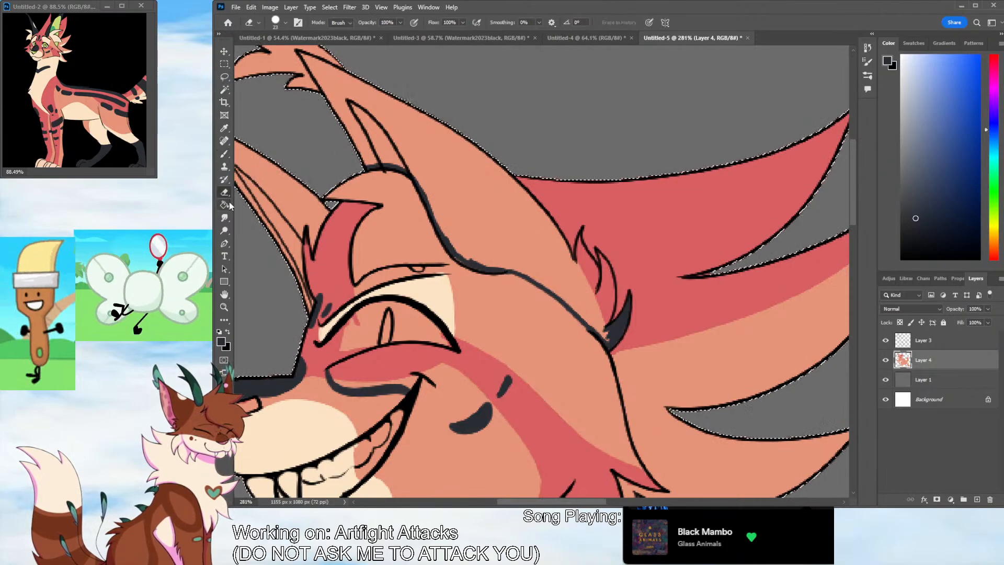
pyautogui.click(224, 205)
pyautogui.click(408, 146)
# Smooth the dark lower edge of the near ear and paint the fur tufts at its base dark blue-gray
pyautogui.press('b')
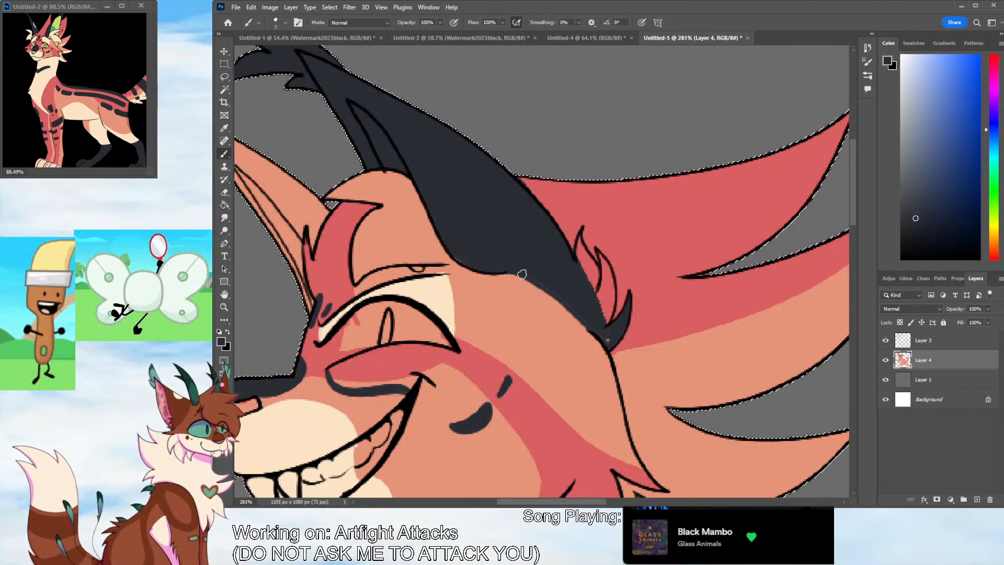
pyautogui.moveTo(521, 274)
pyautogui.mouseDown()
pyautogui.moveTo(609, 341)
pyautogui.moveTo(607, 333)
pyautogui.mouseUp()
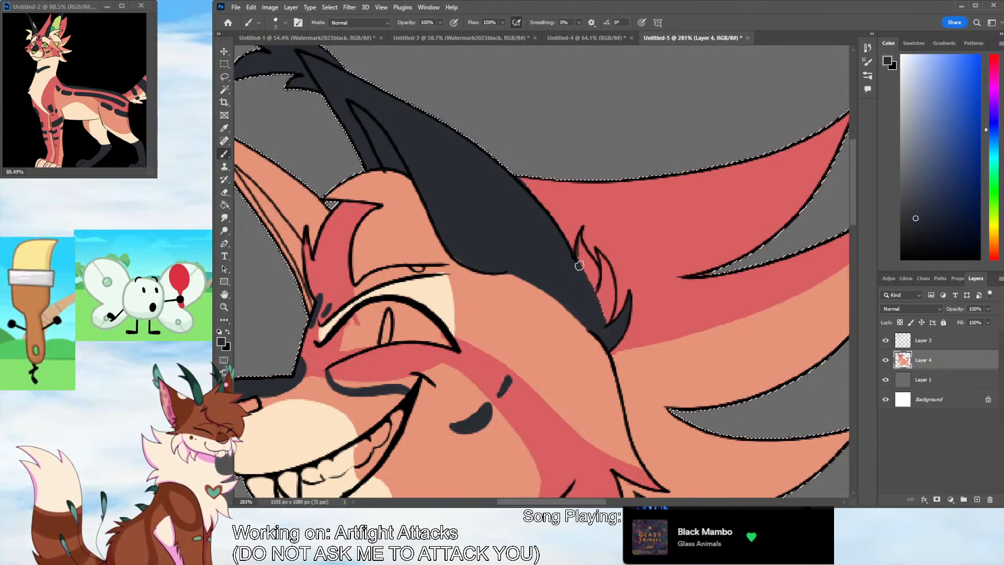
pyautogui.moveTo(580, 265)
pyautogui.mouseDown()
pyautogui.moveTo(581, 235)
pyautogui.moveTo(580, 269)
pyautogui.moveTo(584, 257)
pyautogui.moveTo(596, 288)
pyautogui.moveTo(579, 245)
pyautogui.moveTo(597, 269)
pyautogui.moveTo(604, 262)
pyautogui.moveTo(613, 288)
pyautogui.moveTo(603, 308)
pyautogui.moveTo(599, 295)
pyautogui.moveTo(609, 314)
pyautogui.moveTo(603, 332)
pyautogui.moveTo(617, 336)
pyautogui.moveTo(612, 312)
pyautogui.mouseUp()
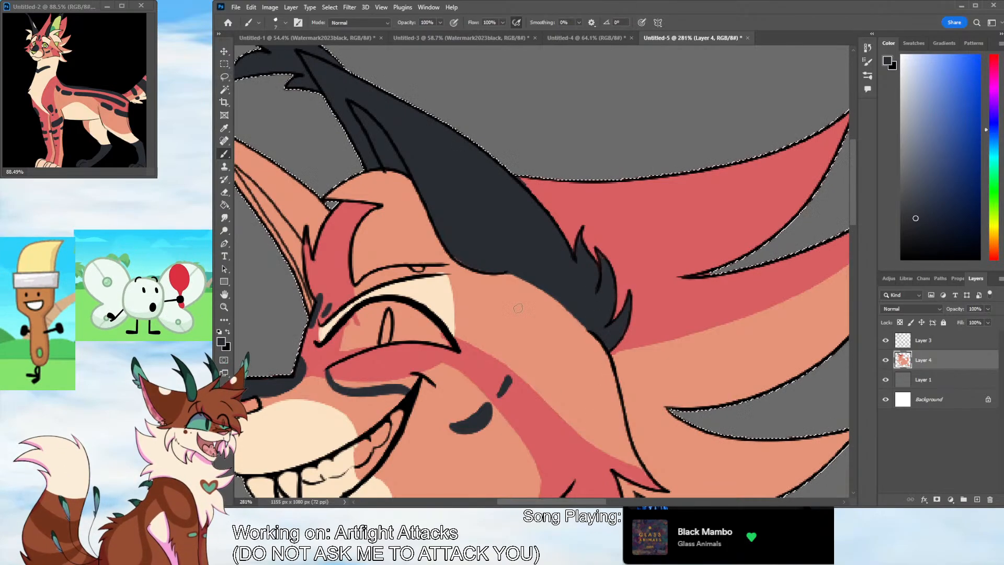
# Fill the forehead between the red forelock and near ear with cream, and color the small brow spot dark blue-gray
pyautogui.keyDown('alt'); pyautogui.click(426, 285); pyautogui.keyUp('alt')
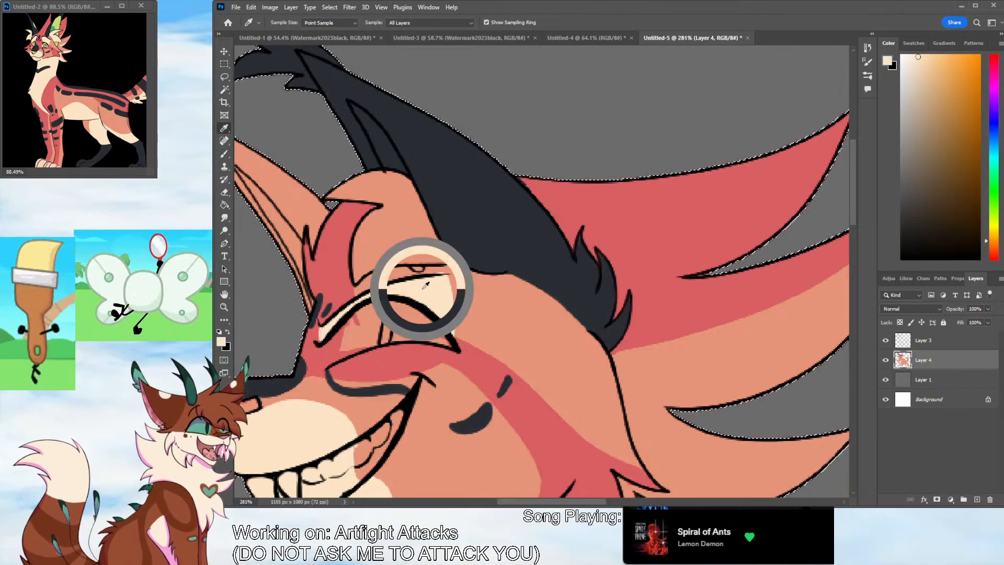
pyautogui.moveTo(387, 206)
pyautogui.mouseDown()
pyautogui.moveTo(361, 233)
pyautogui.moveTo(358, 277)
pyautogui.moveTo(400, 261)
pyautogui.moveTo(451, 263)
pyautogui.moveTo(367, 271)
pyautogui.moveTo(359, 241)
pyautogui.moveTo(386, 208)
pyautogui.moveTo(362, 264)
pyautogui.mouseUp()
pyautogui.hotkey('ctrl', 'z')
pyautogui.moveTo(327, 197)
pyautogui.mouseDown()
pyautogui.moveTo(397, 205)
pyautogui.moveTo(356, 186)
pyautogui.moveTo(401, 178)
pyautogui.moveTo(447, 256)
pyautogui.moveTo(414, 197)
pyautogui.moveTo(416, 213)
pyautogui.moveTo(399, 192)
pyautogui.moveTo(413, 202)
pyautogui.moveTo(381, 230)
pyautogui.moveTo(407, 214)
pyautogui.moveTo(423, 260)
pyautogui.mouseUp()
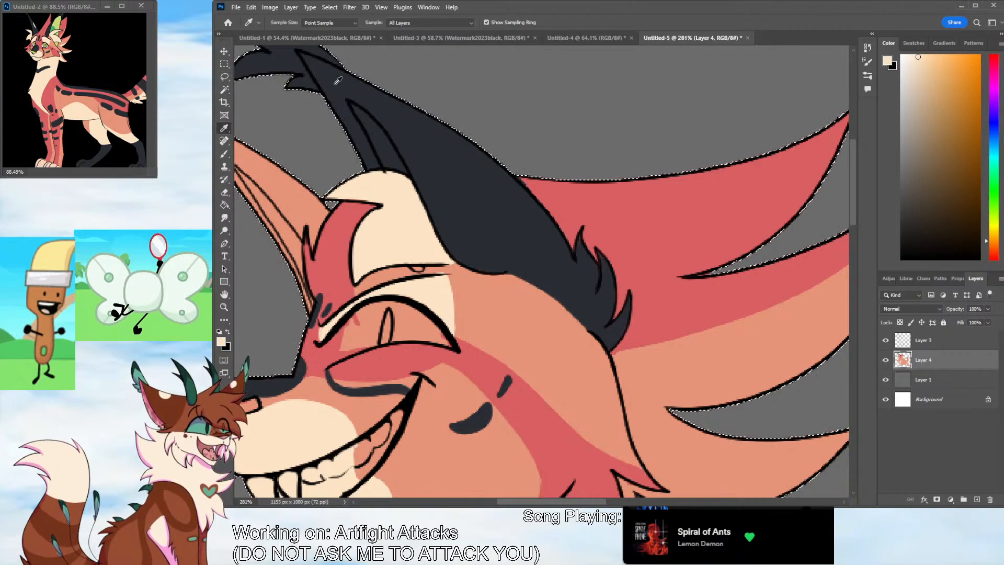
pyautogui.keyDown('alt'); pyautogui.click(417, 269); pyautogui.keyUp('alt')
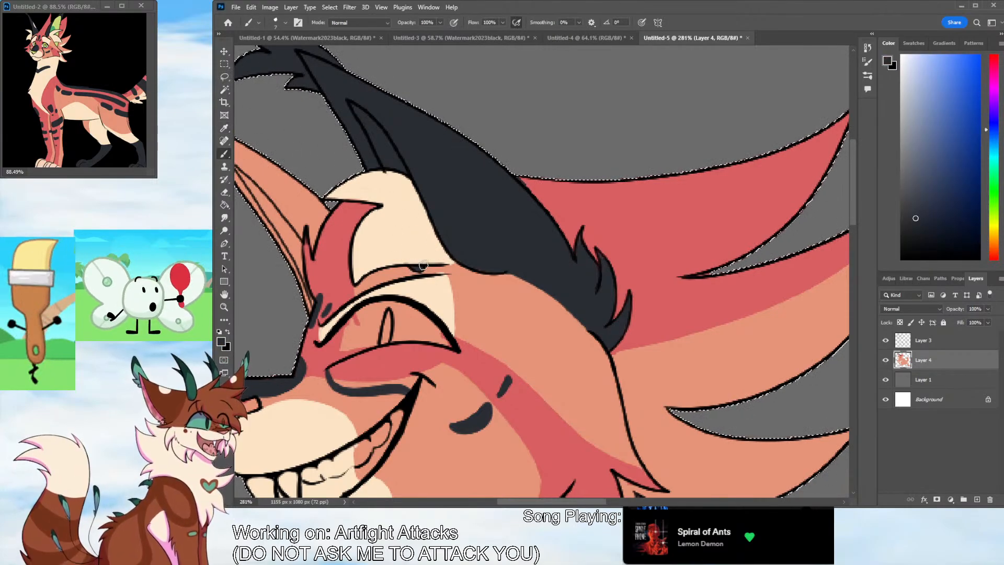
# Paint the dark blue-gray edge at the far ear's base and fill the rest of that ear with it
pyautogui.hscroll(-5, 423, 265)
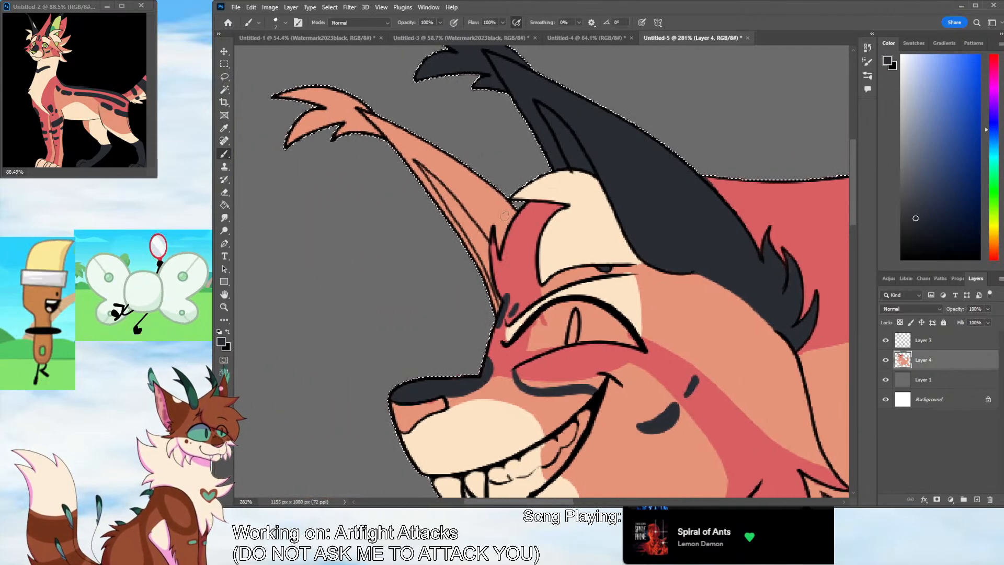
pyautogui.moveTo(498, 238)
pyautogui.mouseDown()
pyautogui.moveTo(507, 228)
pyautogui.moveTo(487, 240)
pyautogui.moveTo(486, 270)
pyautogui.mouseUp()
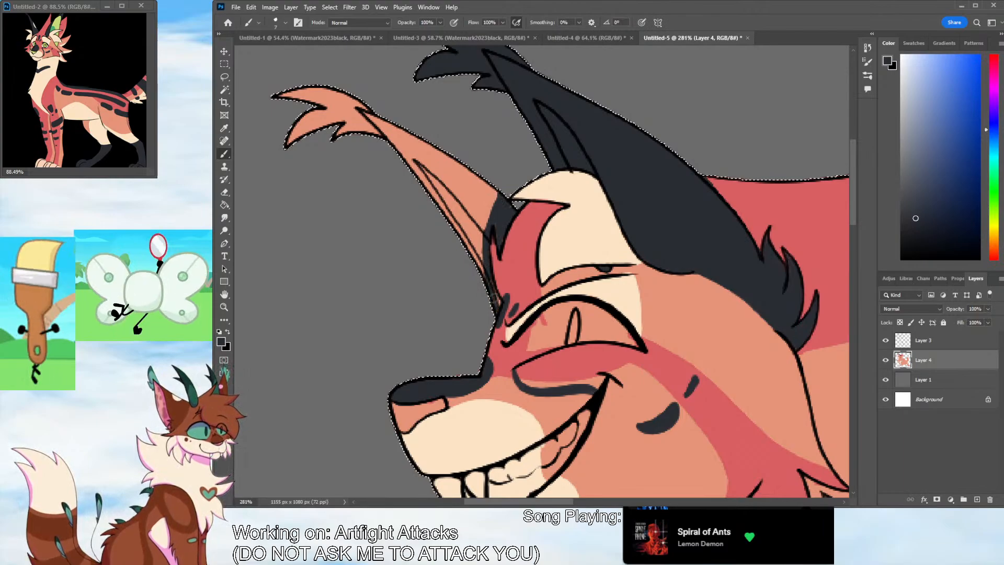
pyautogui.moveTo(498, 308)
pyautogui.mouseDown()
pyautogui.moveTo(486, 212)
pyautogui.moveTo(500, 182)
pyautogui.mouseUp()
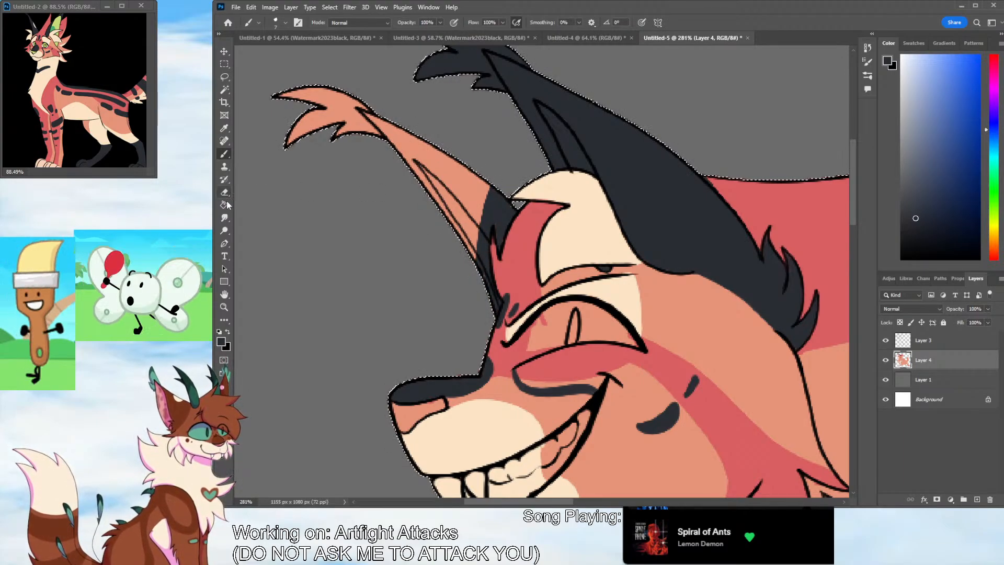
pyautogui.press('g')
pyautogui.click(461, 195)
pyautogui.press('b')
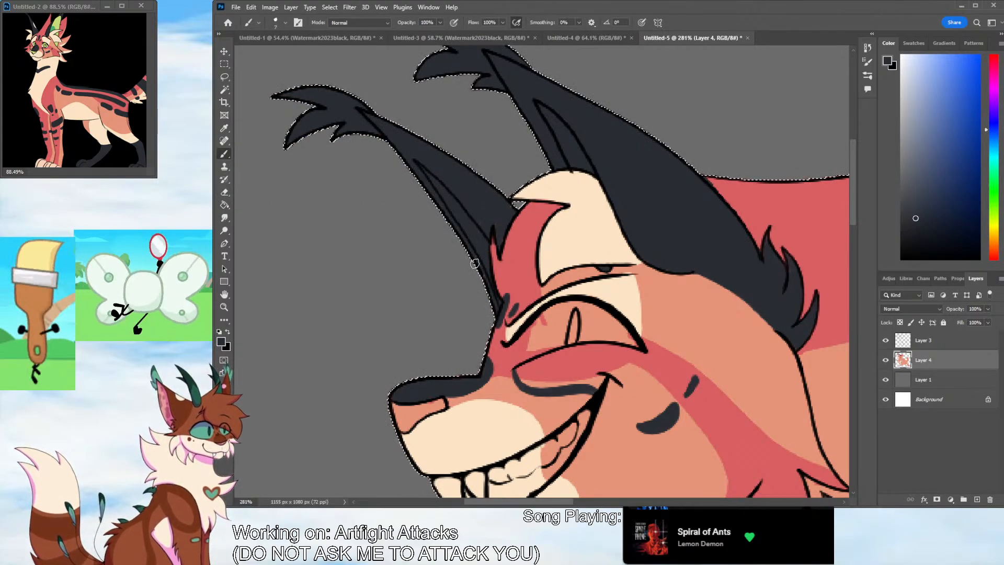
# Sample cream from the reference and paint an oval spot on the outer edge of each dark ear
pyautogui.click(224, 129)
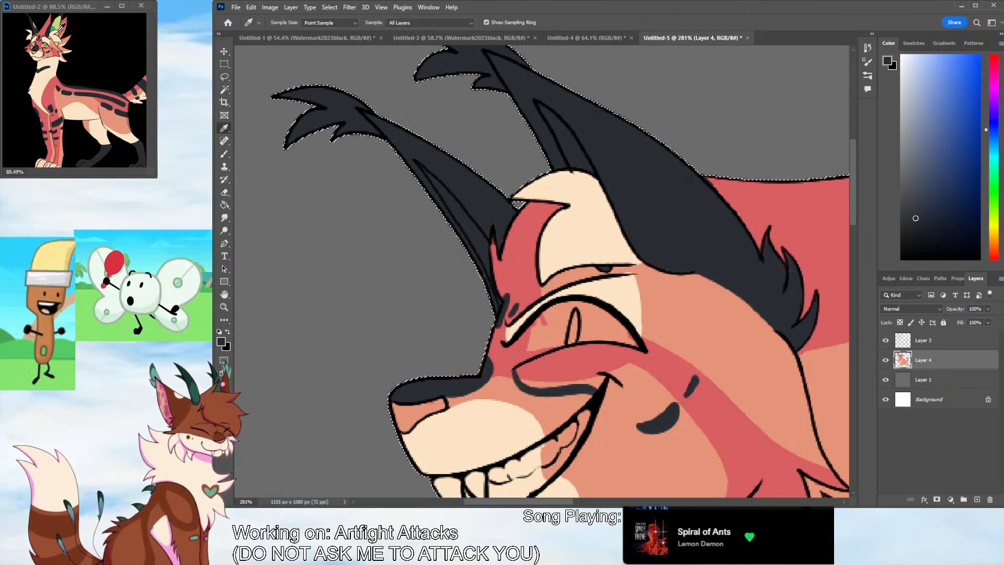
pyautogui.click(52, 66)
pyautogui.click(225, 154)
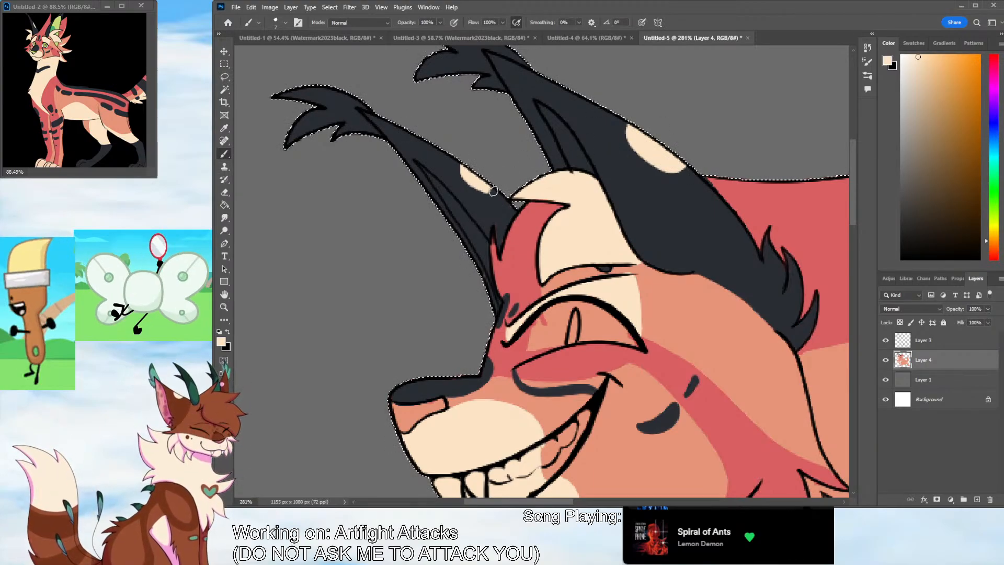
# Pick pure white and paint the whole eye opening with it
pyautogui.click(225, 128)
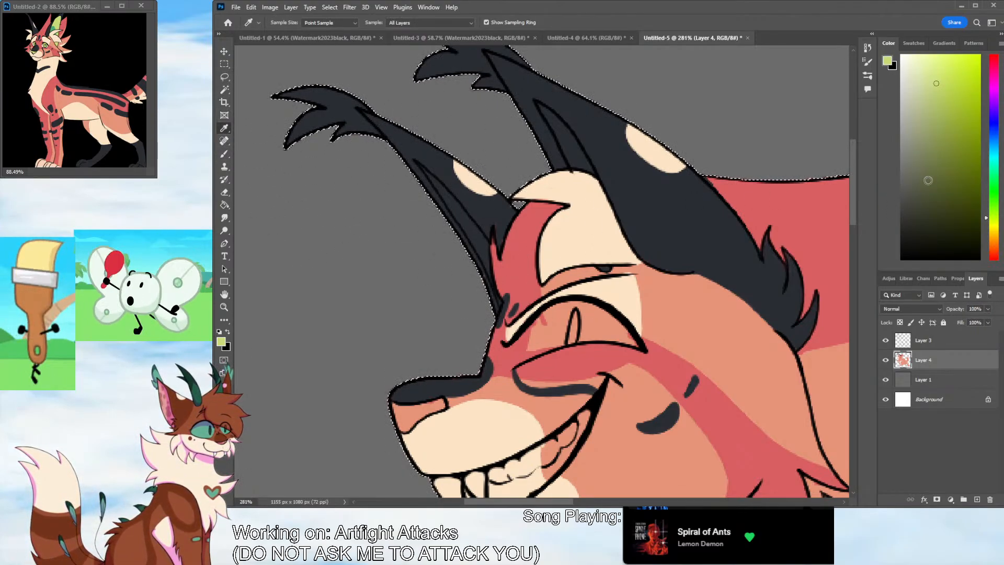
pyautogui.click(901, 55)
pyautogui.press('b')
pyautogui.moveTo(512, 341)
pyautogui.mouseDown()
pyautogui.moveTo(516, 364)
pyautogui.moveTo(511, 348)
pyautogui.moveTo(538, 322)
pyautogui.moveTo(579, 305)
pyautogui.moveTo(638, 346)
pyautogui.moveTo(577, 340)
pyautogui.moveTo(515, 364)
pyautogui.moveTo(542, 325)
pyautogui.moveTo(587, 328)
pyautogui.mouseUp()
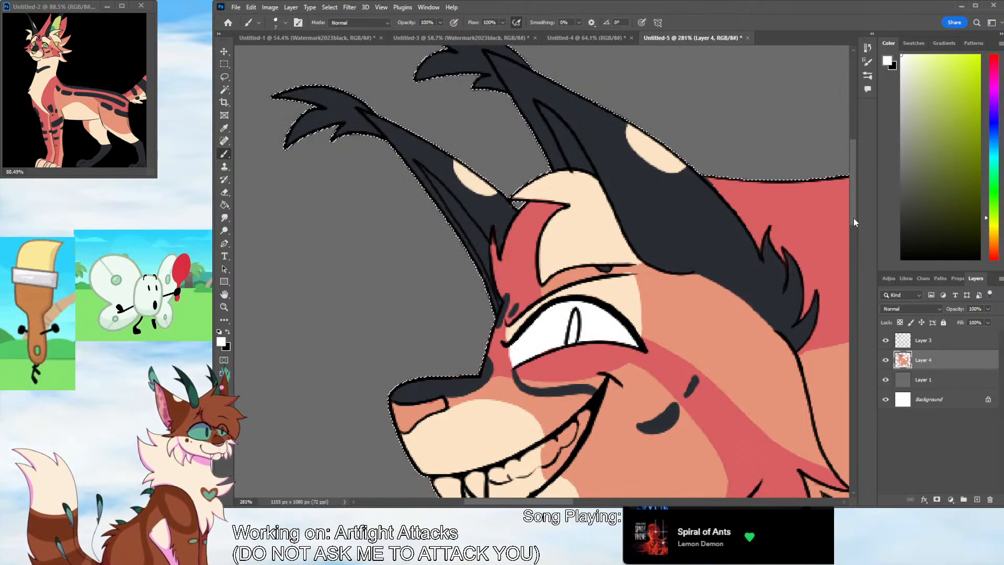
# Paint all the teeth and fangs in the grin white
pyautogui.scroll(-5, 575, 314)
pyautogui.moveTo(451, 277)
pyautogui.mouseDown()
pyautogui.moveTo(460, 262)
pyautogui.moveTo(545, 225)
pyautogui.mouseUp()
pyautogui.moveTo(589, 186)
pyautogui.mouseDown()
pyautogui.moveTo(541, 259)
pyautogui.moveTo(558, 245)
pyautogui.moveTo(509, 271)
pyautogui.moveTo(523, 260)
pyautogui.moveTo(479, 262)
pyautogui.moveTo(550, 227)
pyautogui.moveTo(542, 247)
pyautogui.moveTo(497, 284)
pyautogui.mouseUp()
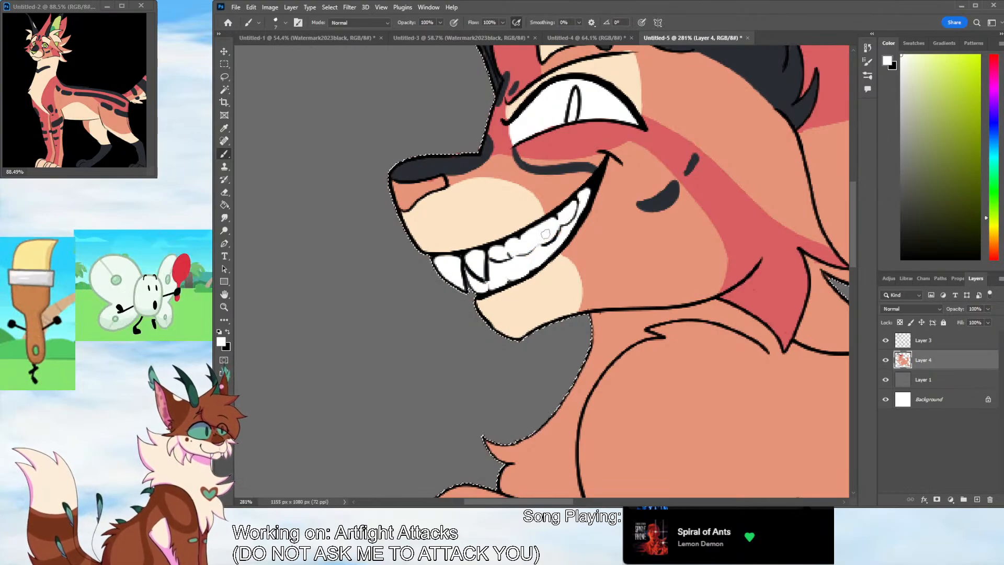
# Sample the yellow-green from the reference's ear and paint the inner area of both ears with it
pyautogui.scroll(3, 471, 183)
pyautogui.click(225, 127)
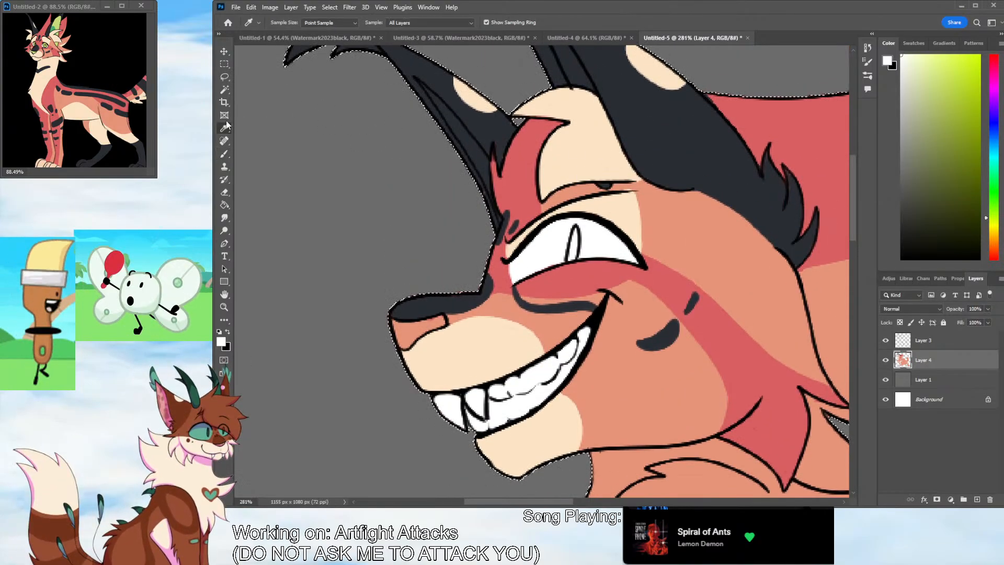
pyautogui.click(225, 154)
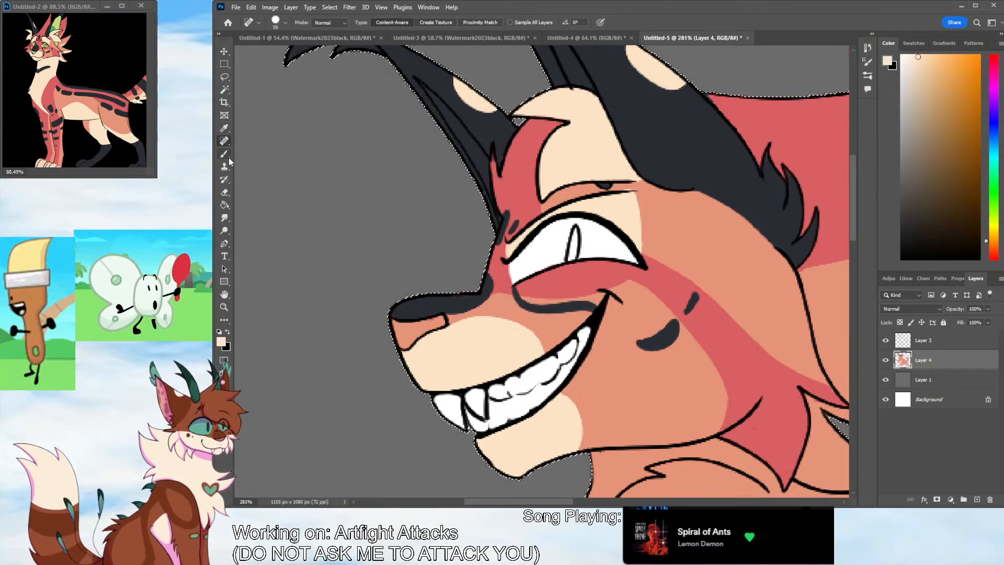
pyautogui.click(225, 127)
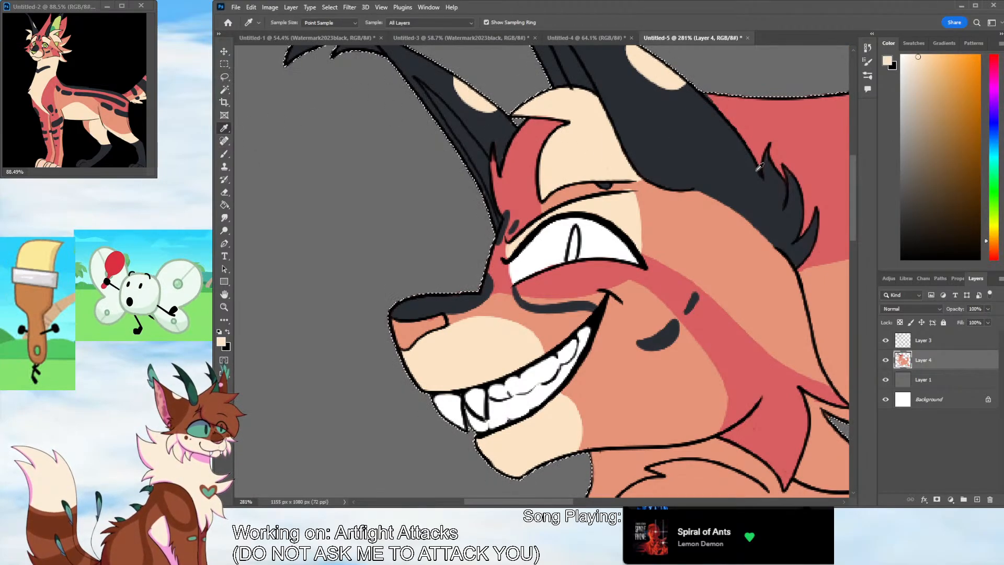
pyautogui.scroll(2, 854, 223)
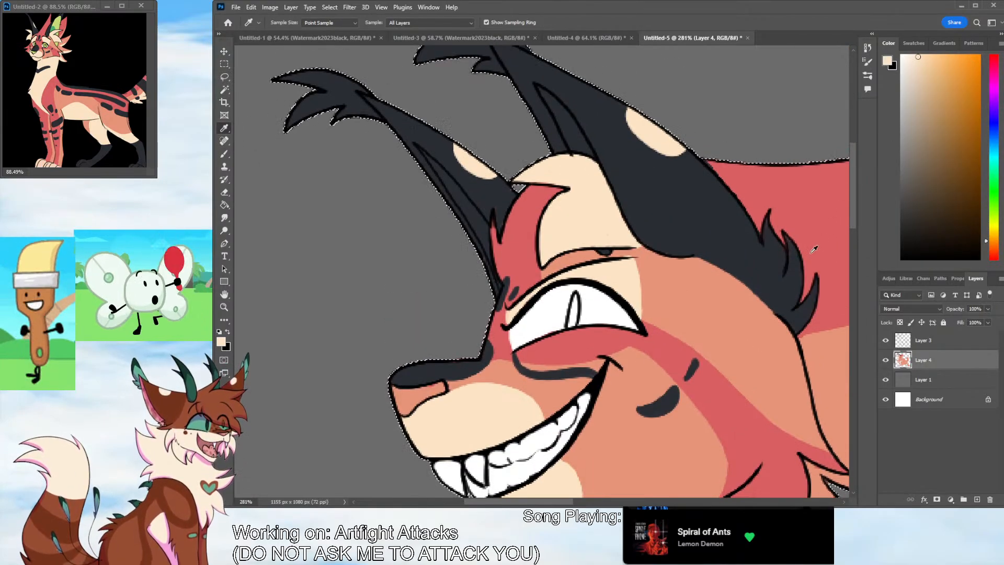
pyautogui.click(60, 23)
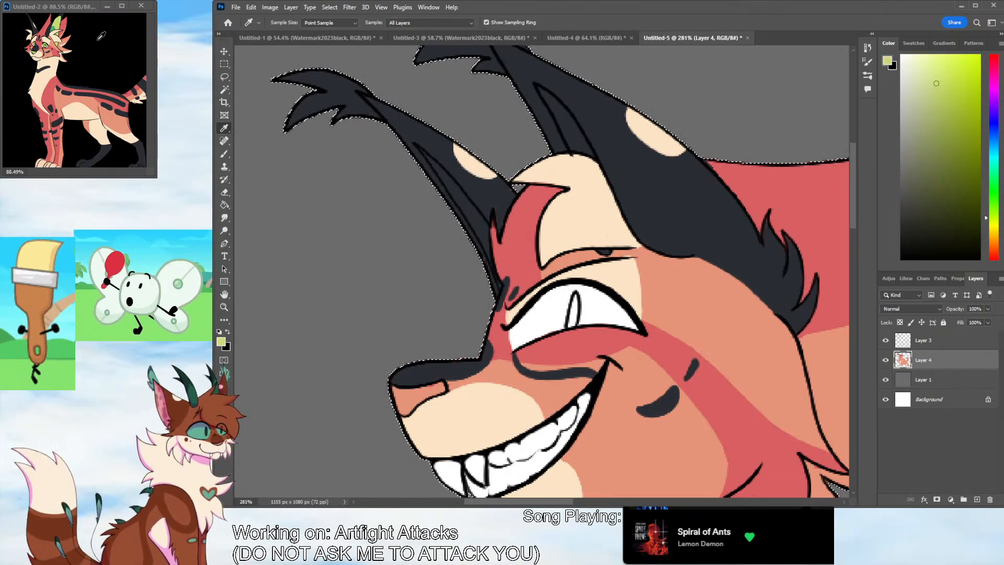
pyautogui.press('b')
pyautogui.moveTo(424, 153); pyautogui.dragTo(489, 257)
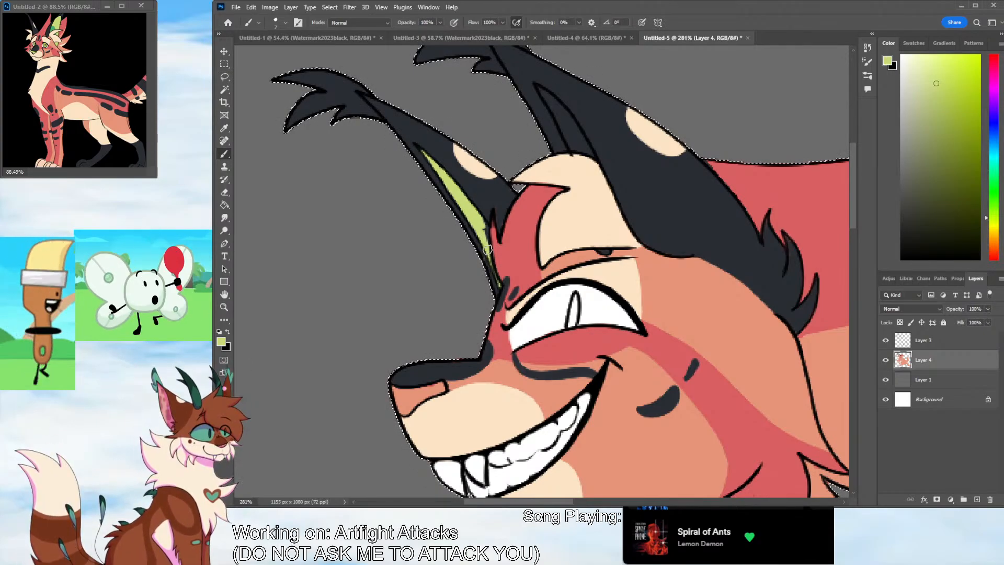
pyautogui.moveTo(542, 90); pyautogui.dragTo(570, 146)
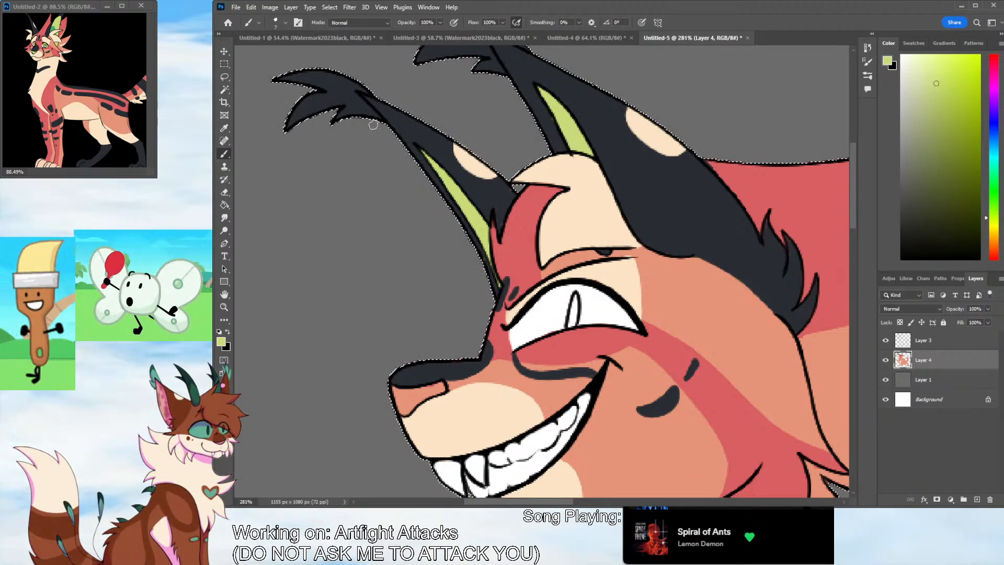
# Sample the darker green from the reference's ear and paint the lower part of both inner ears
pyautogui.press('i')
pyautogui.click(57, 27)
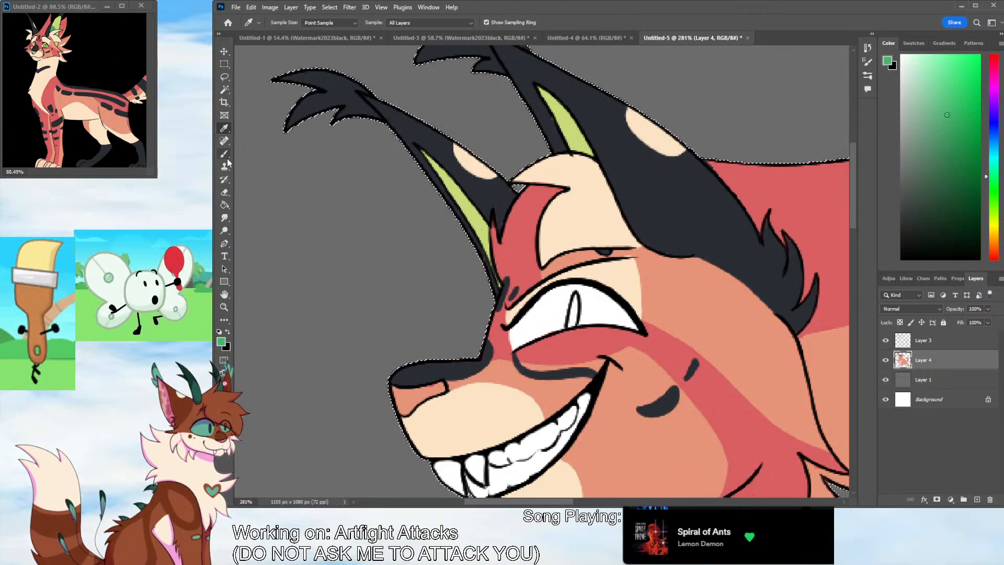
pyautogui.press('b')
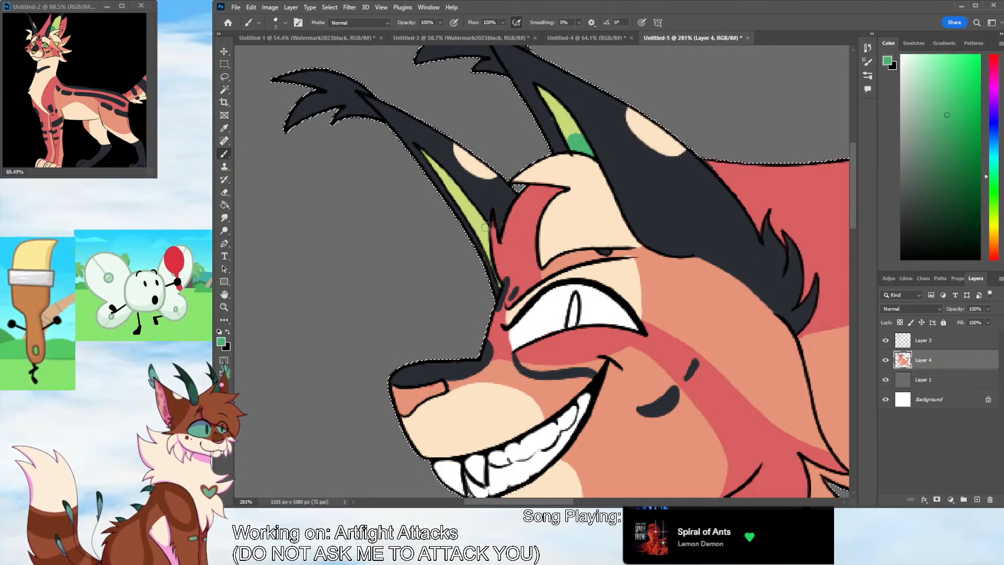
pyautogui.moveTo(464, 201); pyautogui.dragTo(479, 231)
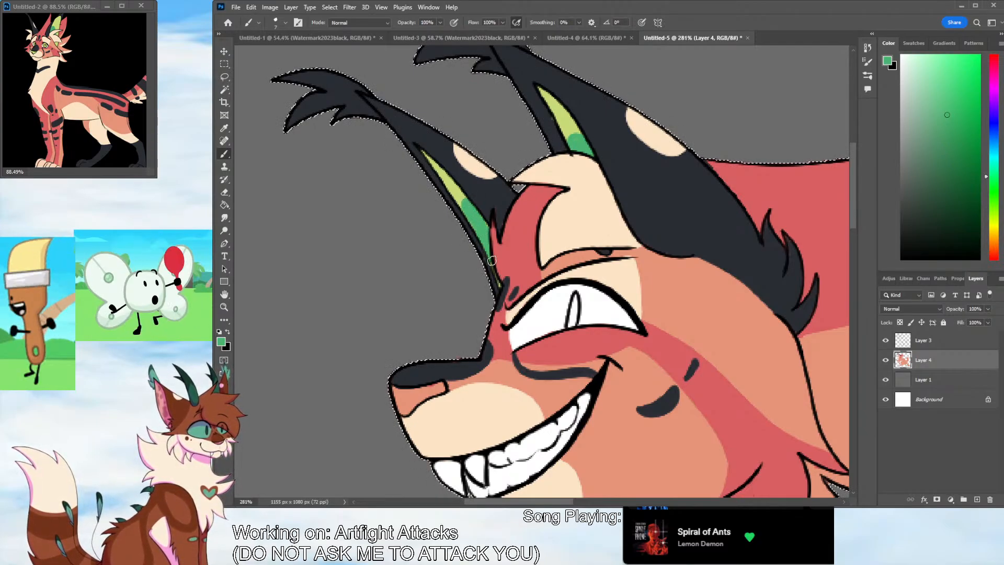
# Sample the yellow-green from the inner ear and paint the slit pupil and the lower nose patch
pyautogui.click(224, 128)
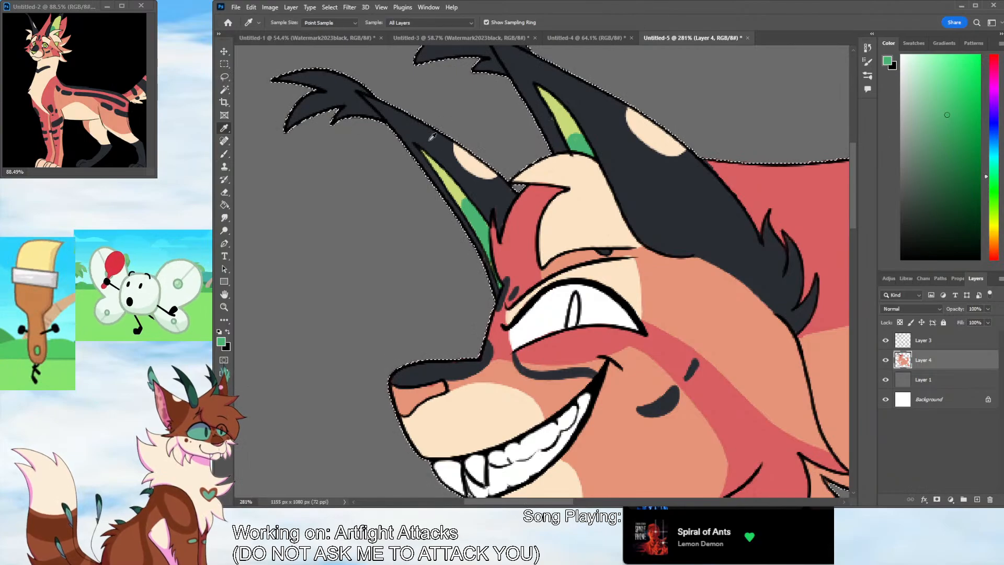
pyautogui.click(444, 178)
pyautogui.click(224, 154)
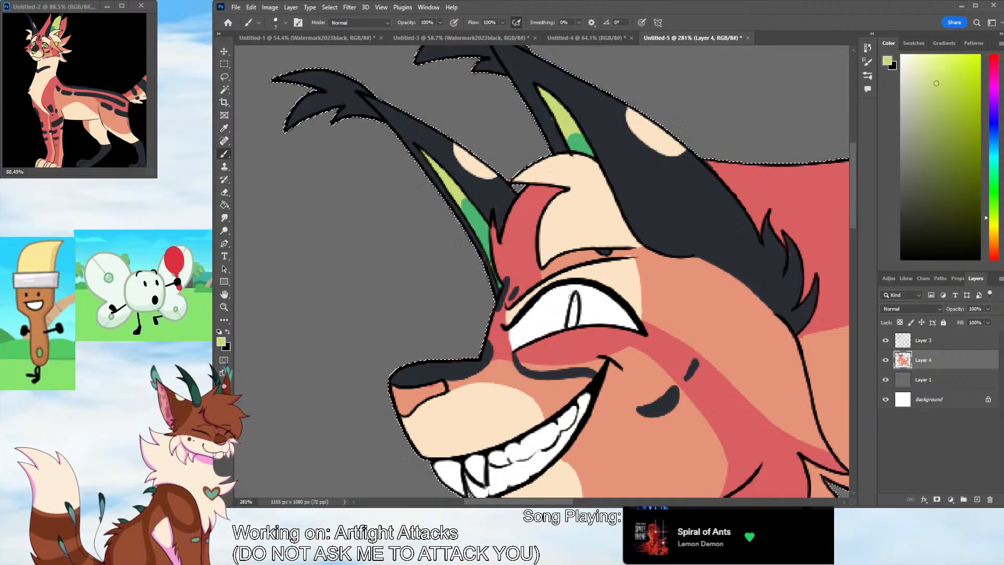
pyautogui.scroll(-3, 407, 263)
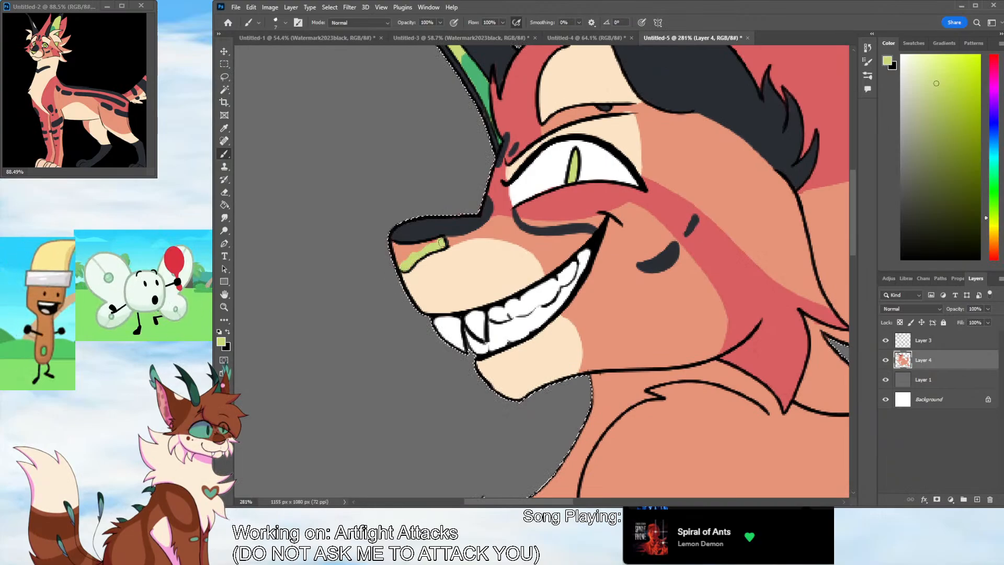
# Sample cream from the muzzle, paint the lower edges of the two lower hair tufts, and refine the color boundaries with sampled orange
pyautogui.click(224, 307)
pyautogui.moveTo(670, 267); pyautogui.dragTo(593, 280)
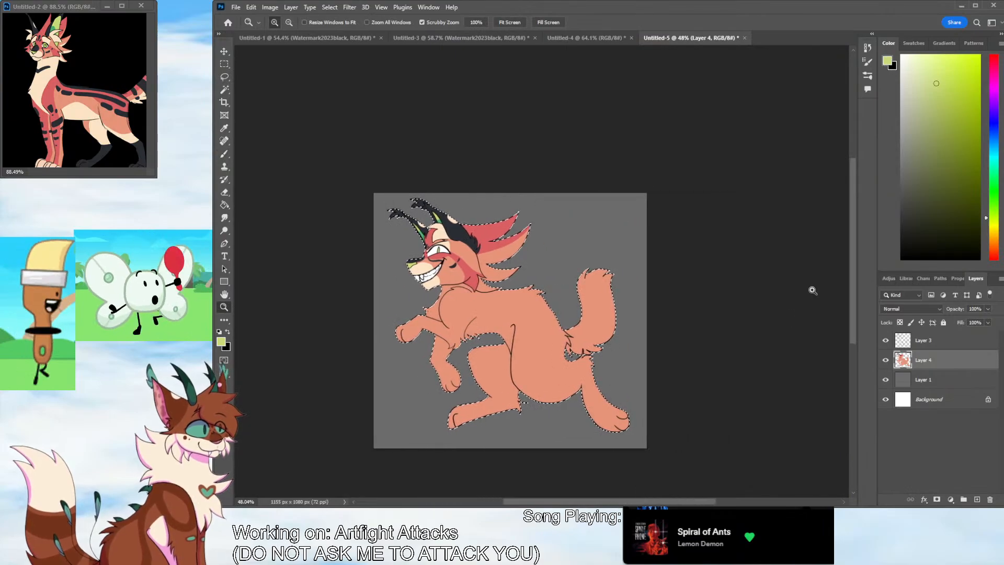
pyautogui.moveTo(501, 283); pyautogui.dragTo(525, 287)
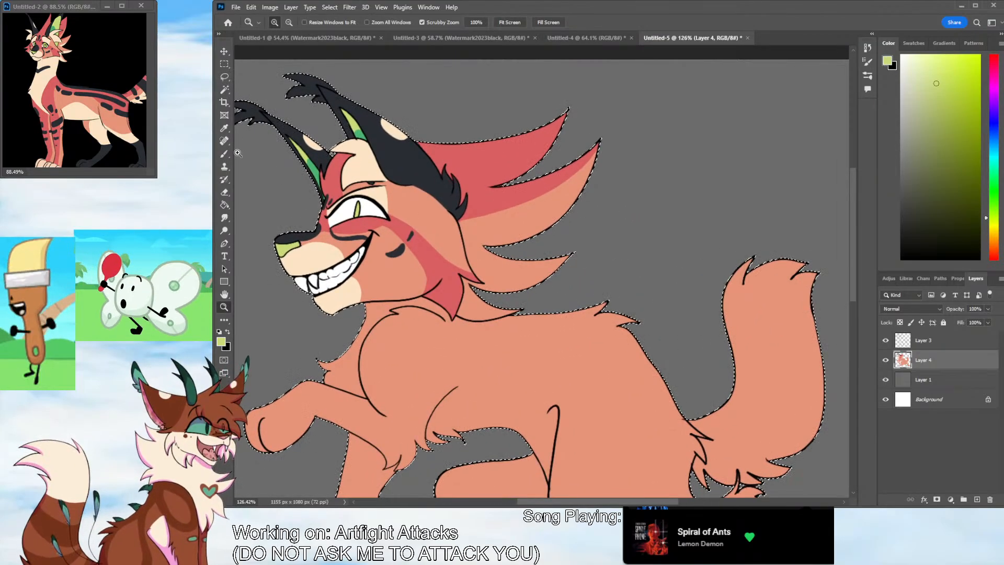
pyautogui.click(224, 128)
pyautogui.click(316, 302)
pyautogui.click(224, 154)
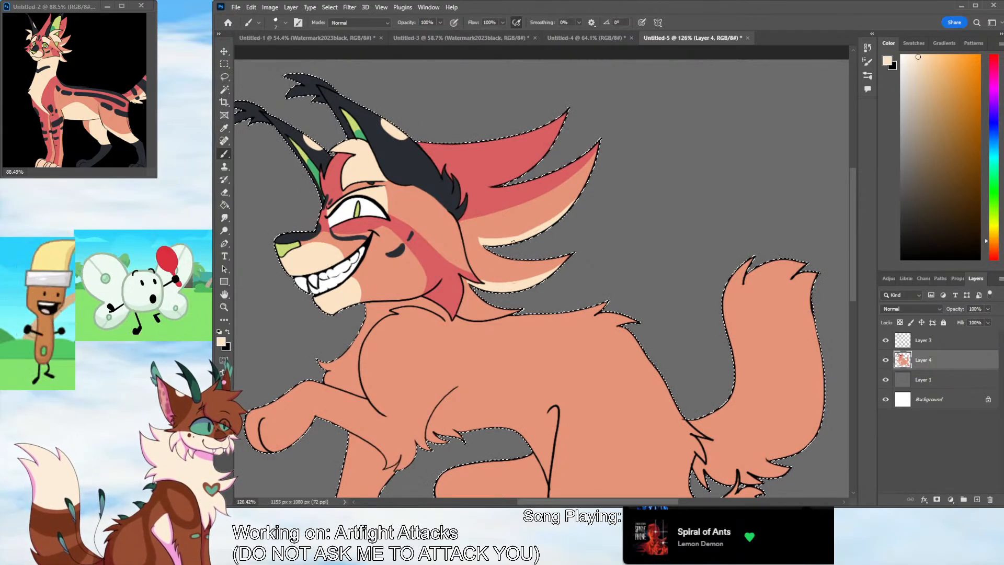
pyautogui.keyDown('alt'); pyautogui.click(513, 246); pyautogui.keyUp('alt')
pyautogui.click(225, 141)
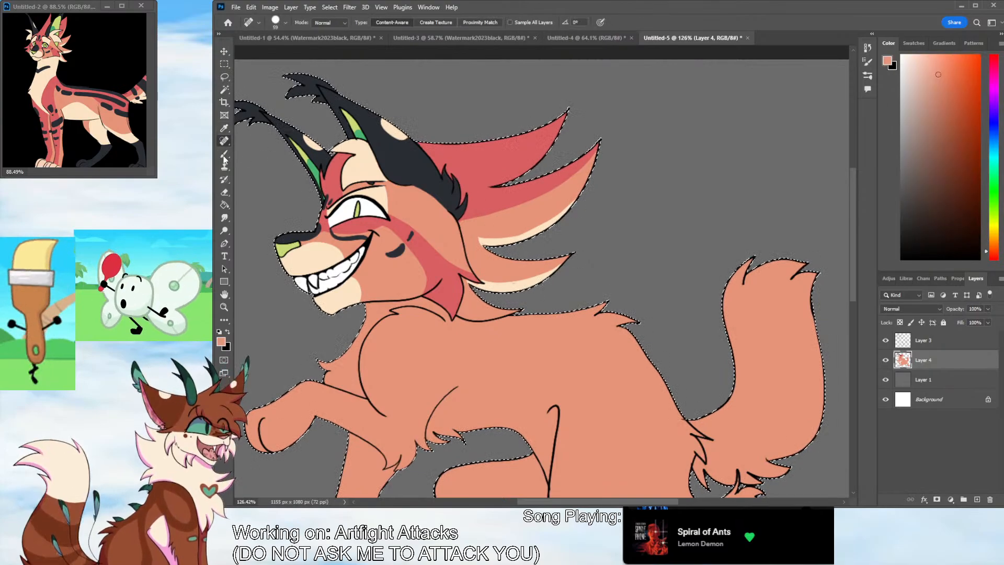
pyautogui.click(224, 155)
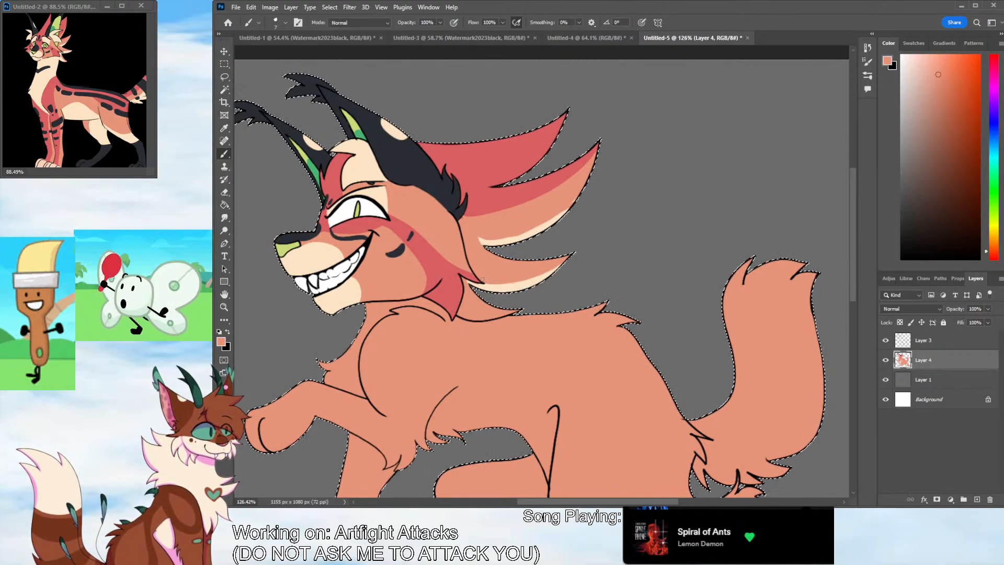
# Sample cream from the muzzle and paint the neck, chest fluff and the fur tuft behind the cheek
pyautogui.click(224, 128)
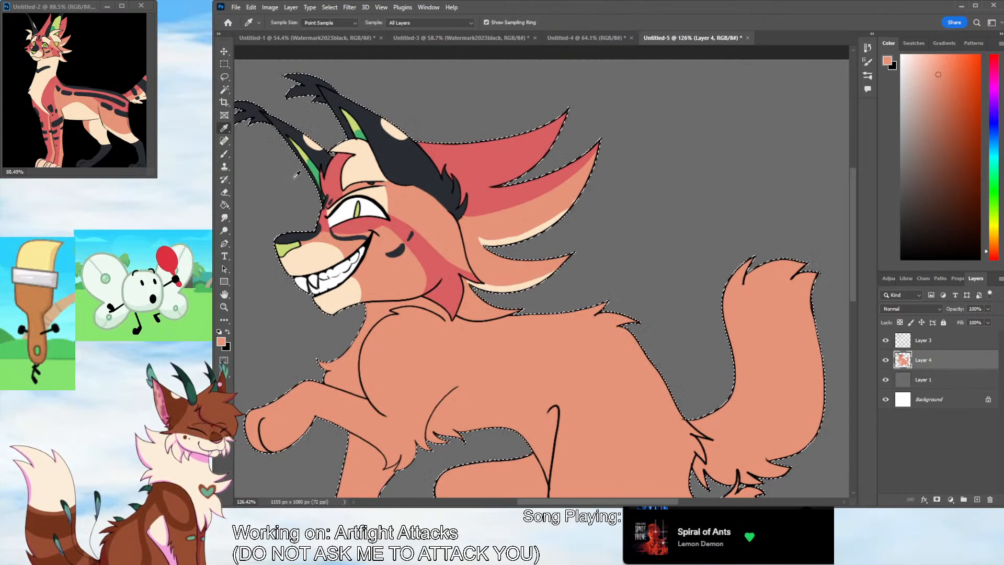
pyautogui.click(310, 254)
pyautogui.press('b')
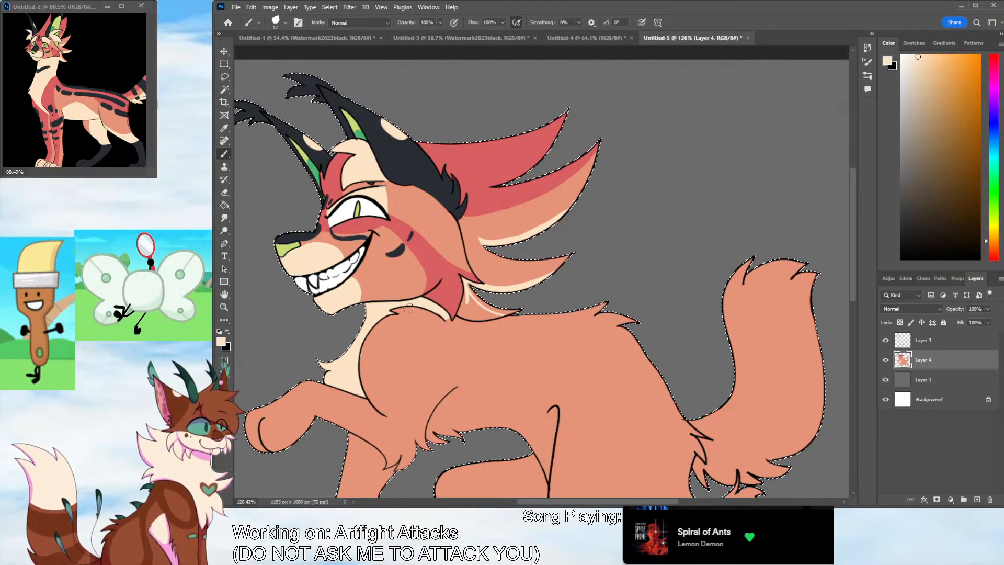
pyautogui.moveTo(459, 313); pyautogui.dragTo(478, 318)
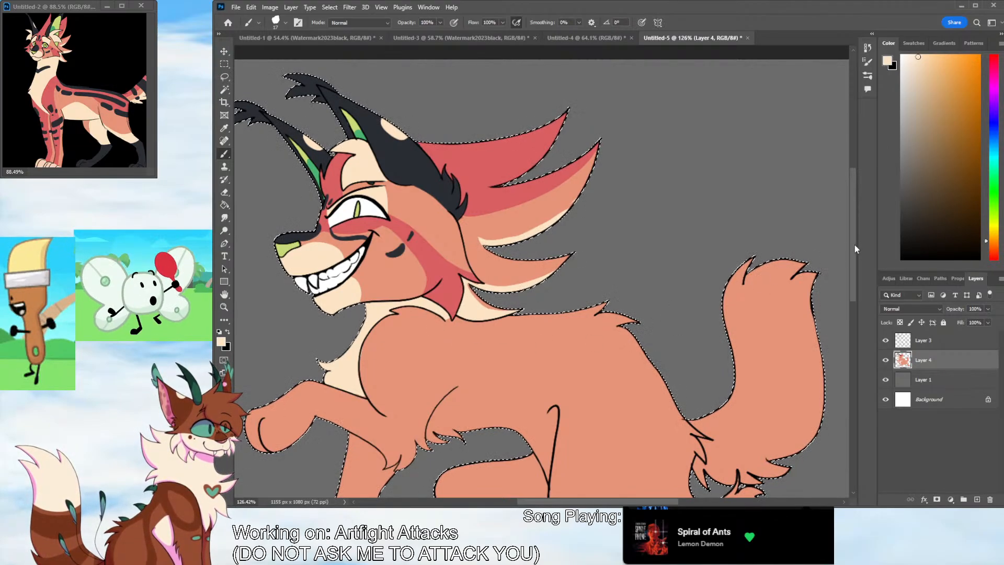
# Paint a cream arched patch over the belly, from behind the front leg to the near thigh
pyautogui.moveTo(854, 245); pyautogui.dragTo(855, 269)
pyautogui.moveTo(446, 317)
pyautogui.mouseDown()
pyautogui.moveTo(466, 306)
pyautogui.moveTo(542, 362)
pyautogui.mouseUp()
pyautogui.hotkey('ctrl', 'z')
pyautogui.moveTo(550, 397)
pyautogui.mouseDown()
pyautogui.moveTo(508, 296)
pyautogui.moveTo(439, 322)
pyautogui.moveTo(430, 353)
pyautogui.mouseUp()
pyautogui.hotkey('ctrl', 'z')
pyautogui.moveTo(454, 312)
pyautogui.mouseDown()
pyautogui.moveTo(514, 303)
pyautogui.moveTo(541, 331)
pyautogui.moveTo(547, 386)
pyautogui.moveTo(554, 334)
pyautogui.moveTo(548, 371)
pyautogui.moveTo(544, 326)
pyautogui.moveTo(522, 303)
pyautogui.moveTo(465, 311)
pyautogui.moveTo(440, 337)
pyautogui.moveTo(507, 346)
pyautogui.moveTo(529, 329)
pyautogui.mouseUp()
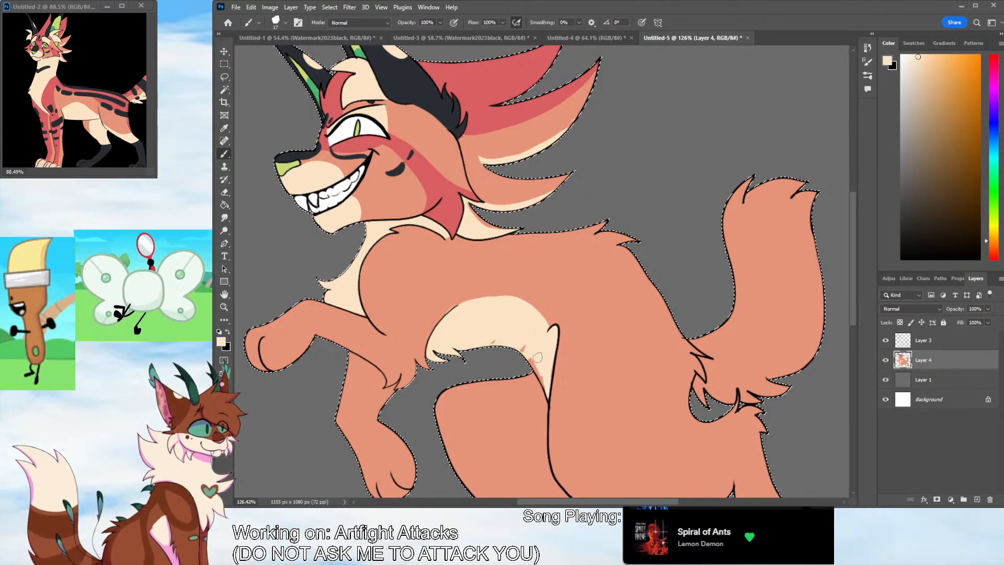
# Paint the inside of the far hind leg cream from thigh to hock, leaving orange along its upper front edge
pyautogui.scroll(-3, 795, 314)
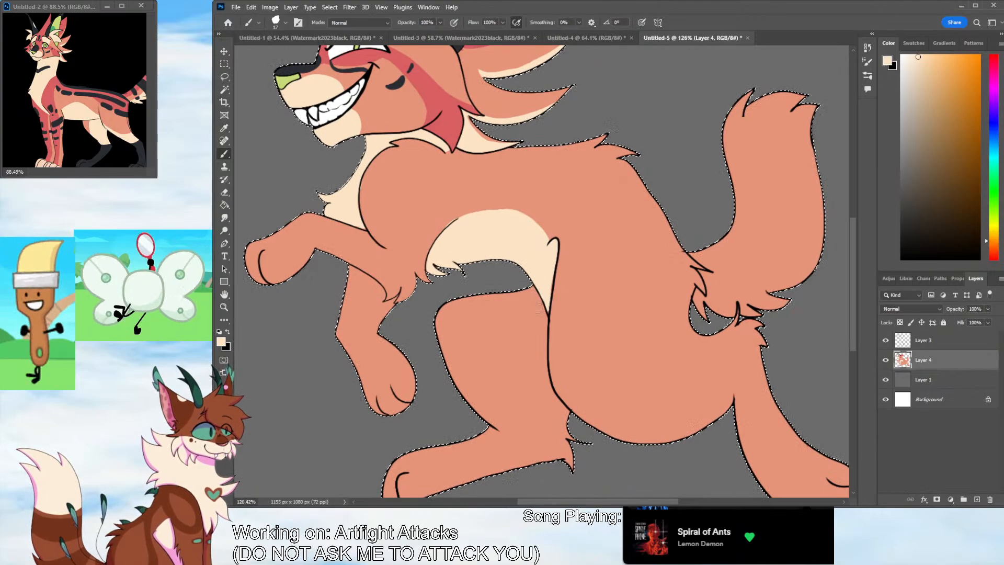
pyautogui.moveTo(539, 296); pyautogui.dragTo(515, 393)
pyautogui.hotkey('ctrl', 'z')
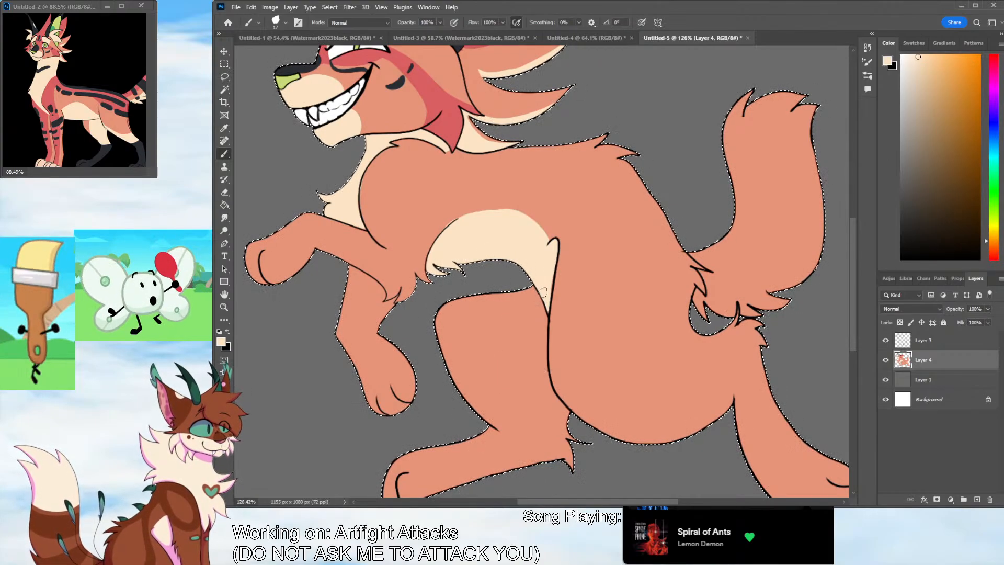
pyautogui.moveTo(541, 296)
pyautogui.mouseDown()
pyautogui.moveTo(509, 307)
pyautogui.moveTo(471, 405)
pyautogui.moveTo(457, 376)
pyautogui.moveTo(546, 282)
pyautogui.moveTo(458, 366)
pyautogui.moveTo(517, 304)
pyautogui.mouseUp()
pyautogui.hotkey('ctrl', 'z')
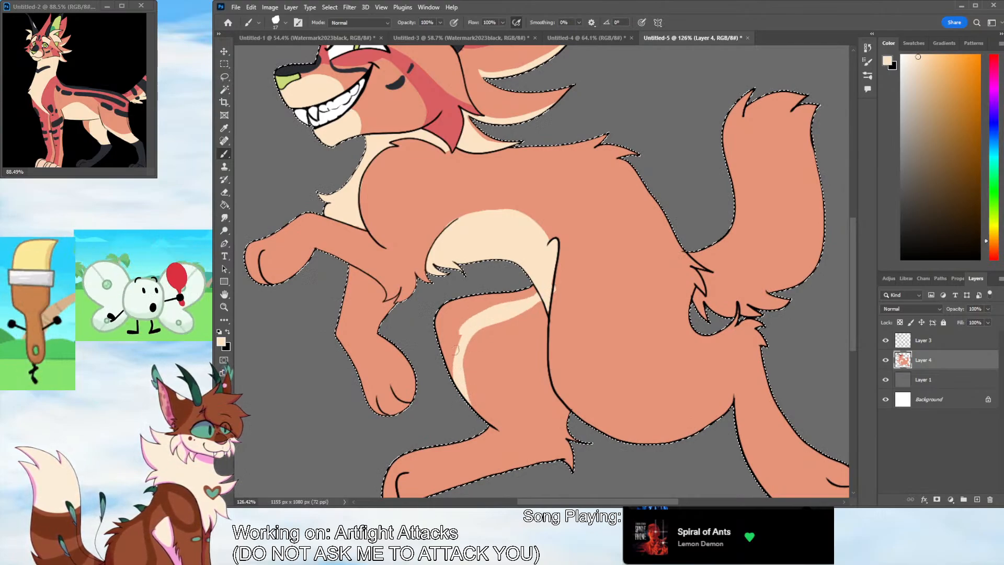
pyautogui.moveTo(455, 349)
pyautogui.mouseDown()
pyautogui.moveTo(457, 376)
pyautogui.moveTo(515, 310)
pyautogui.moveTo(461, 355)
pyautogui.moveTo(494, 344)
pyautogui.moveTo(471, 382)
pyautogui.moveTo(486, 348)
pyautogui.moveTo(540, 302)
pyautogui.moveTo(542, 383)
pyautogui.moveTo(569, 421)
pyautogui.moveTo(564, 436)
pyautogui.moveTo(539, 431)
pyautogui.moveTo(508, 399)
pyautogui.mouseUp()
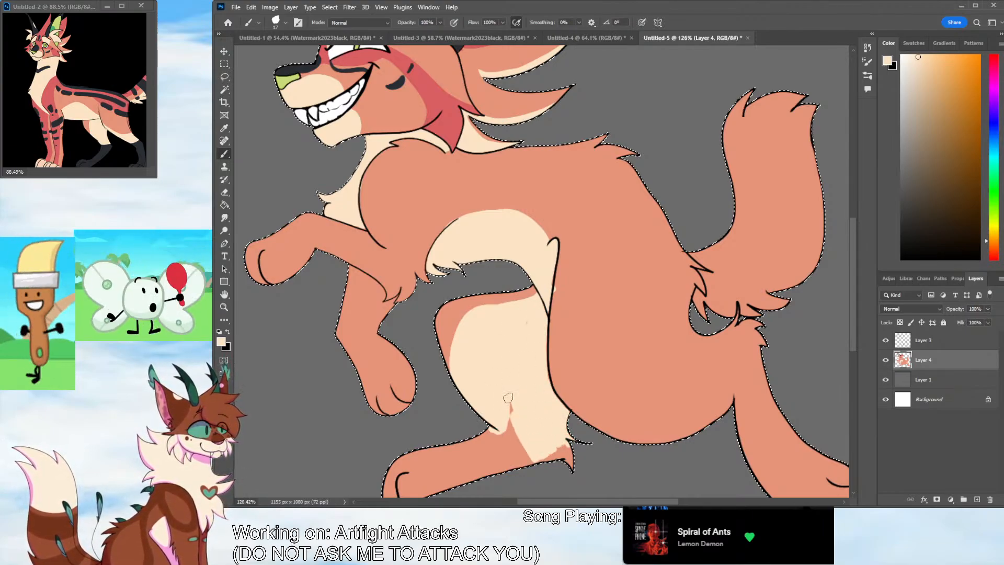
pyautogui.moveTo(559, 456); pyautogui.dragTo(570, 461)
pyautogui.moveTo(524, 318); pyautogui.dragTo(527, 335)
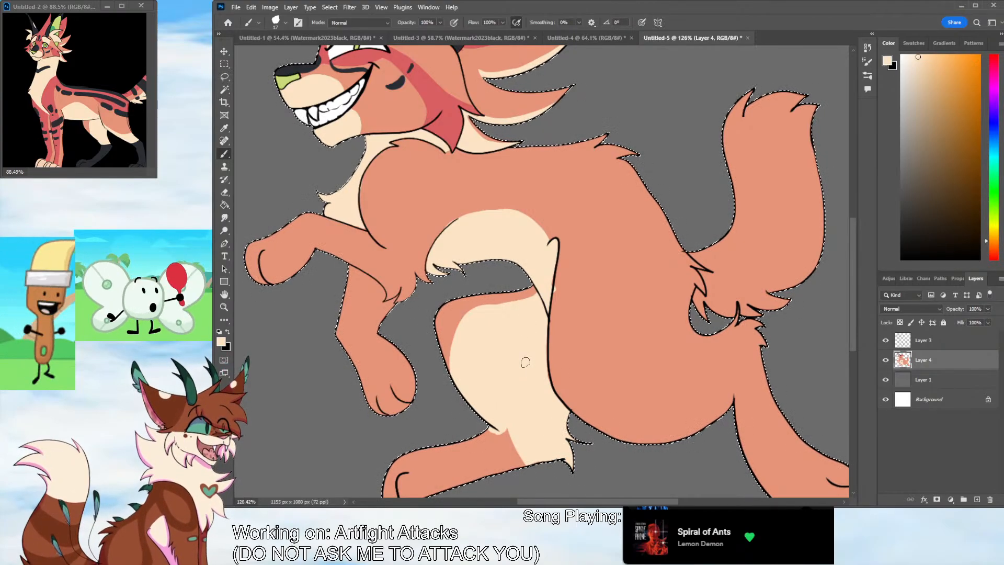
# Paint a curved cream boundary line across the near thigh, from the front of the leg to the tail base
pyautogui.scroll(-3, 851, 280)
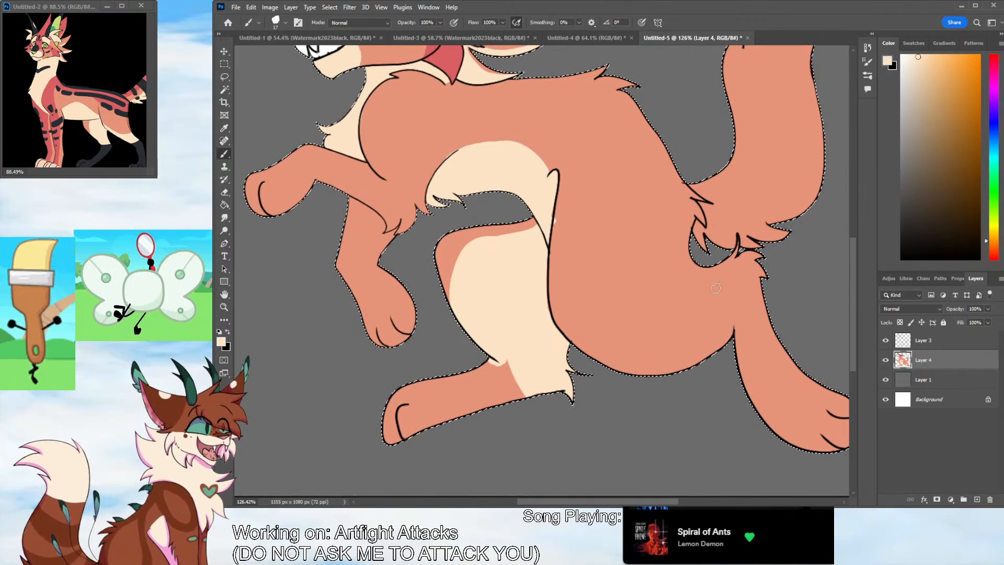
pyautogui.moveTo(550, 254); pyautogui.dragTo(729, 313)
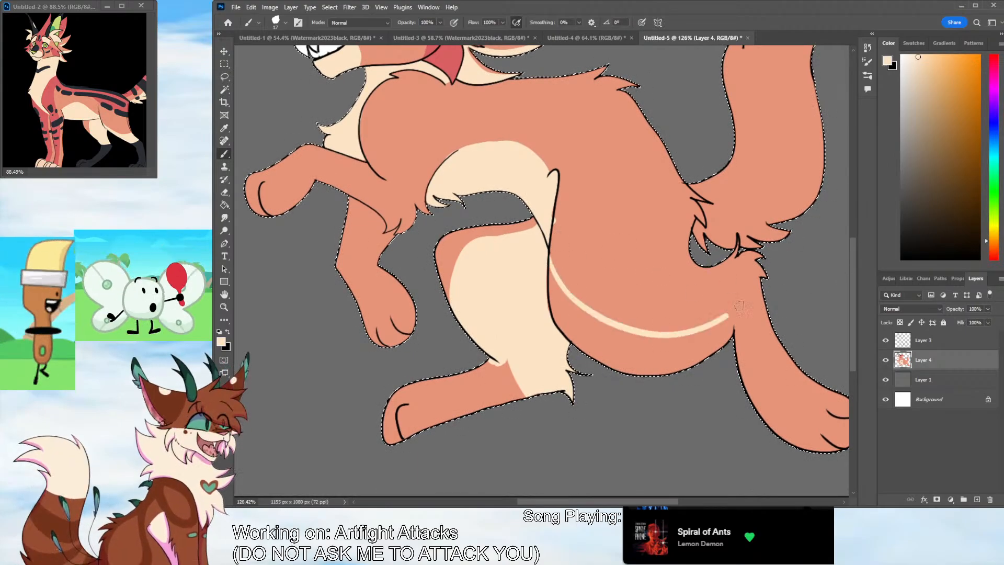
pyautogui.hotkey('ctrl', 'z')
pyautogui.moveTo(718, 267)
pyautogui.mouseDown()
pyautogui.moveTo(560, 240)
pyautogui.moveTo(557, 299)
pyautogui.mouseUp()
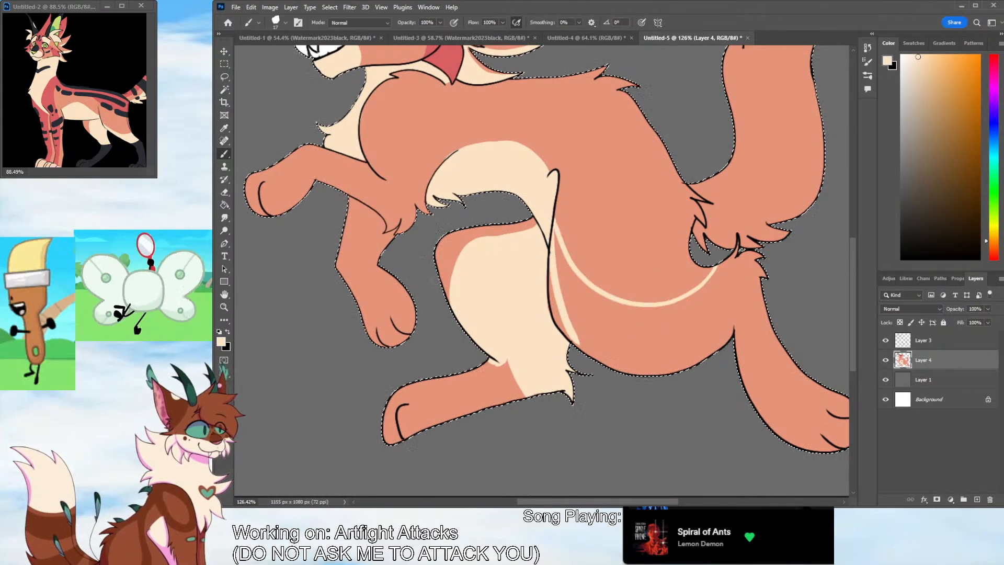
pyautogui.hotkey('ctrl', 'z')
pyautogui.click(225, 205)
pyautogui.click(606, 334)
pyautogui.hotkey('ctrl', 'z')
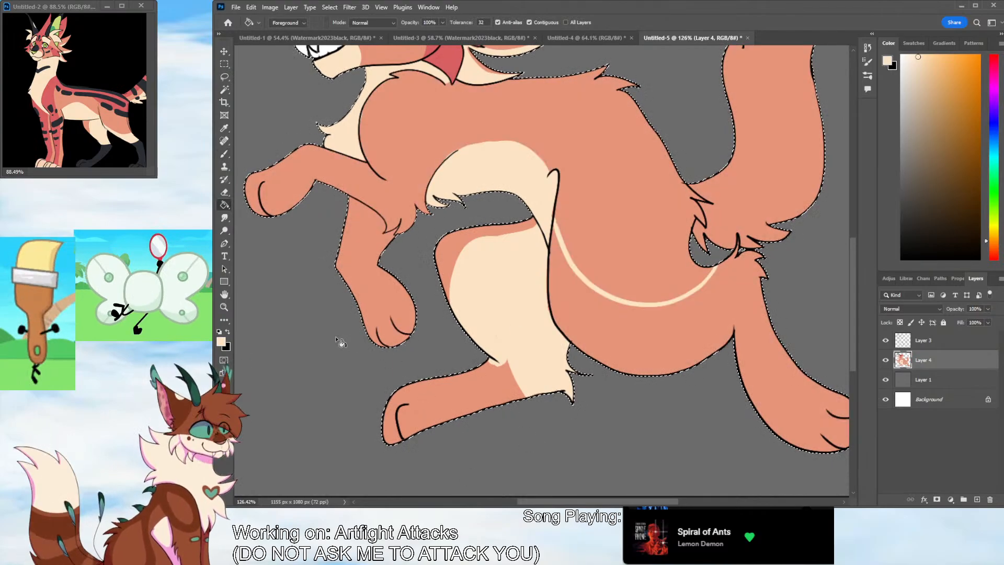
# Close the cream boundary at the tail base and fill the near hind leg below it with cream
pyautogui.click(224, 156)
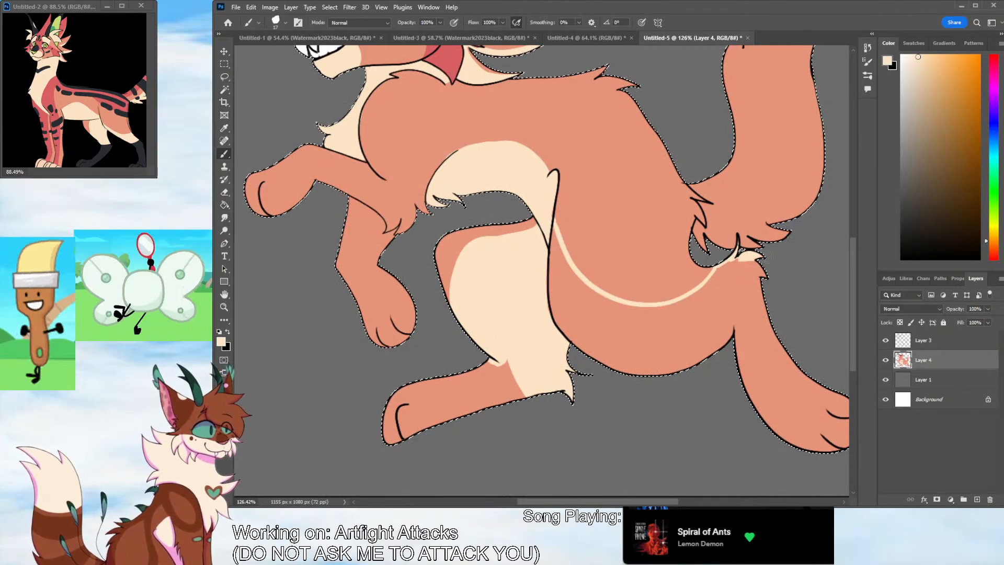
pyautogui.click(225, 205)
pyautogui.click(638, 320)
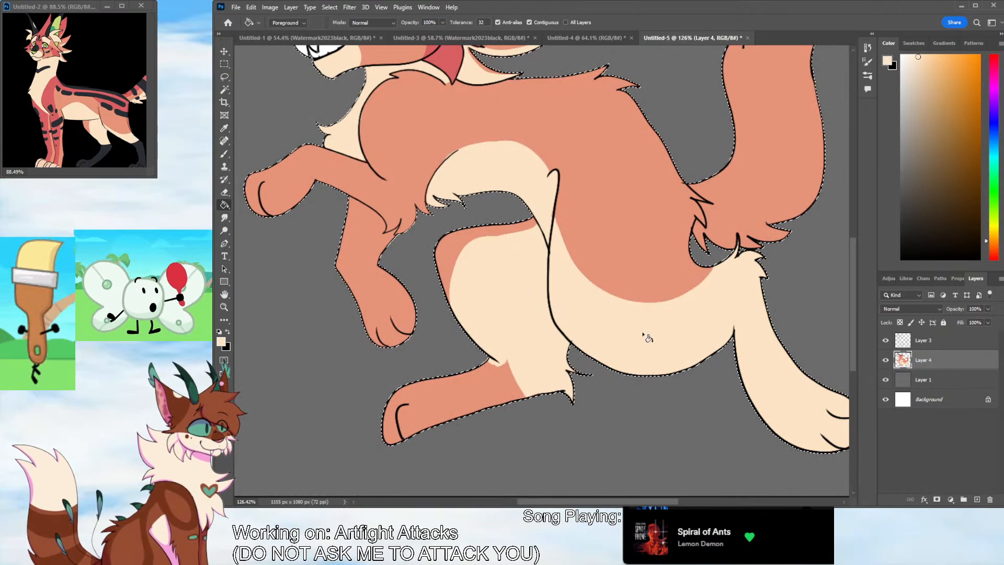
# Sample the orange body color and refine the curved edge above the cream area on the near thigh
pyautogui.click(224, 153)
pyautogui.keyDown('alt'); pyautogui.click(246, 169); pyautogui.keyUp('alt')
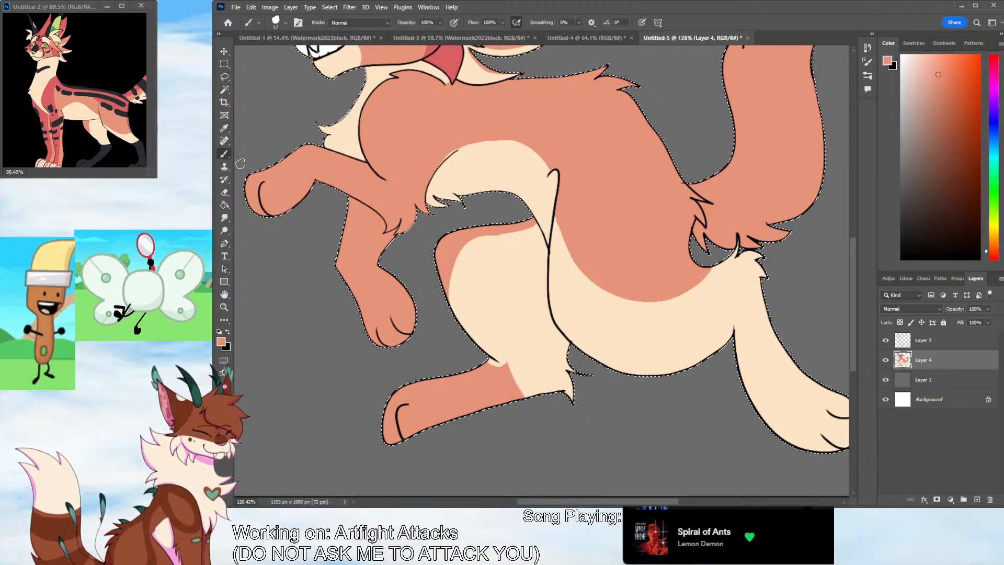
pyautogui.moveTo(558, 228)
pyautogui.mouseDown()
pyautogui.moveTo(582, 274)
pyautogui.moveTo(631, 296)
pyautogui.mouseUp()
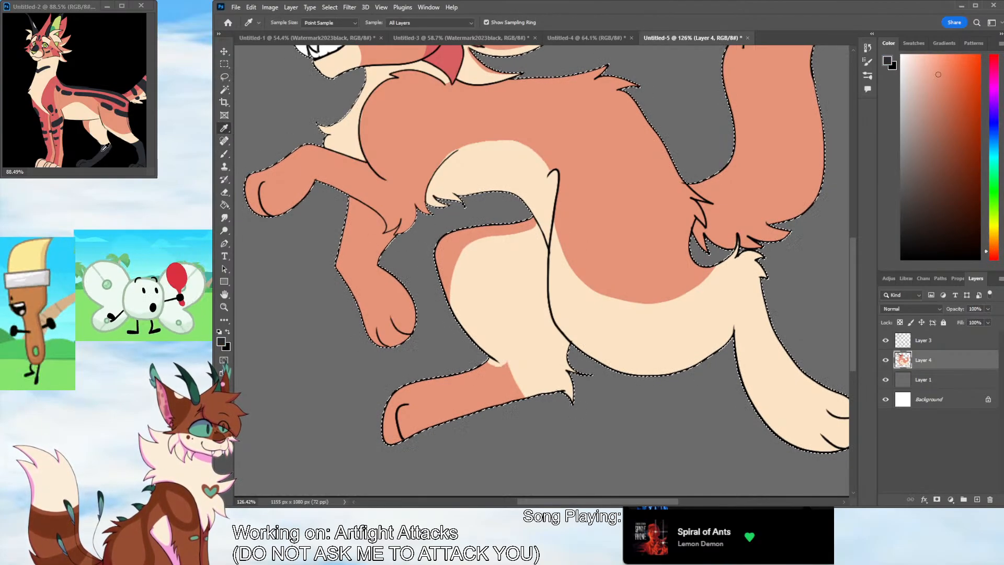
# Paint a dark navy band across the far hind leg's hock and fill the lower leg and paw below it
pyautogui.keyDown('alt'); pyautogui.click(547, 313); pyautogui.keyUp('alt')
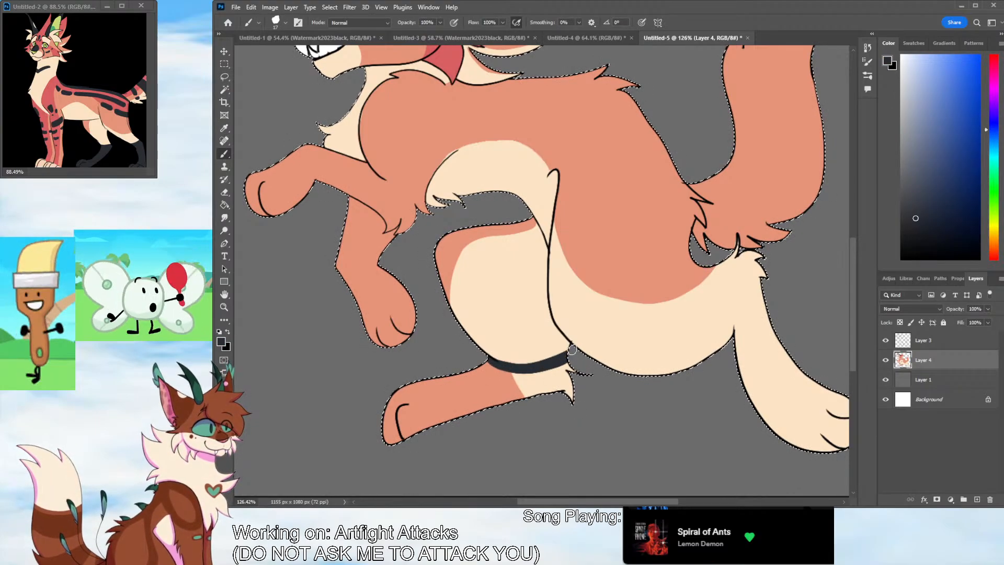
pyautogui.press('g')
pyautogui.click(413, 416)
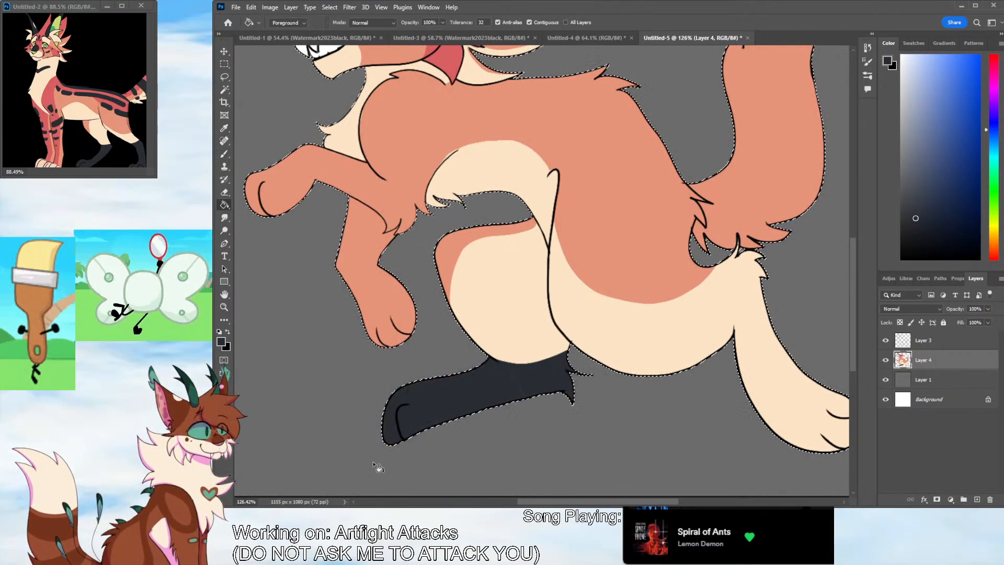
# Paint a dark navy edge across the near hind leg's hock and fill the lower leg and paw with the same color
pyautogui.press('b')
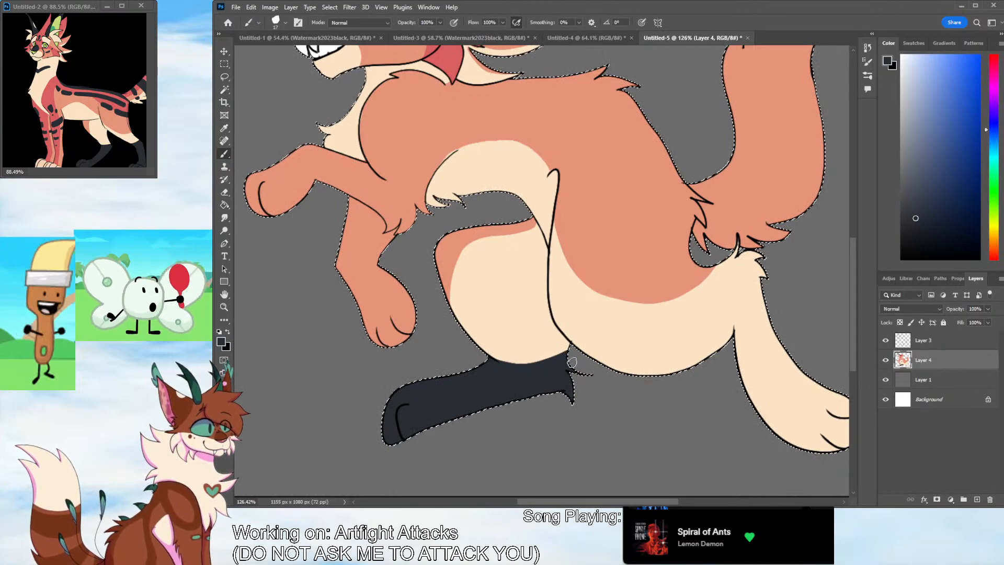
pyautogui.hscroll(5, 572, 362)
pyautogui.moveTo(536, 263)
pyautogui.mouseDown()
pyautogui.moveTo(553, 309)
pyautogui.moveTo(550, 343)
pyautogui.mouseUp()
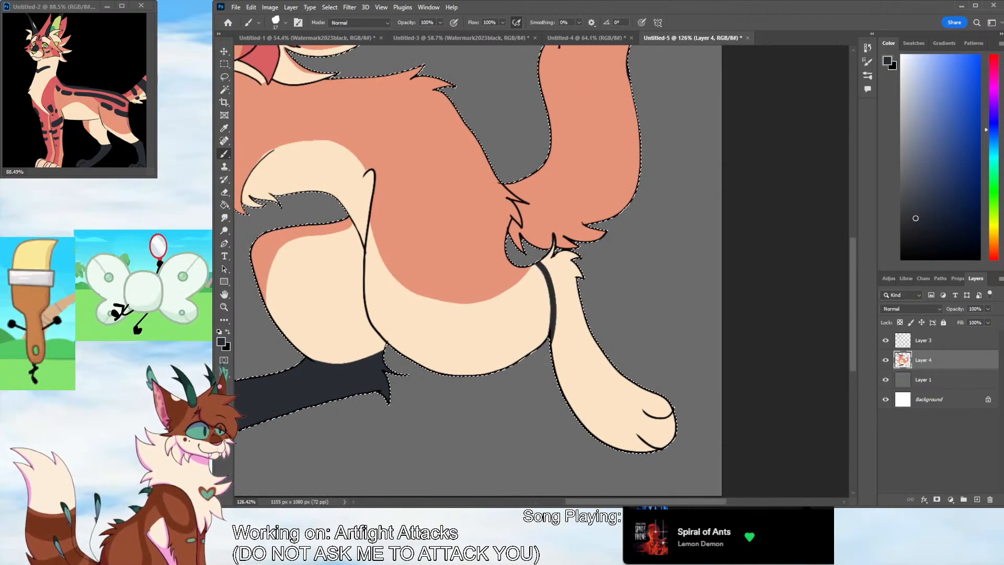
pyautogui.press('g')
pyautogui.click(580, 366)
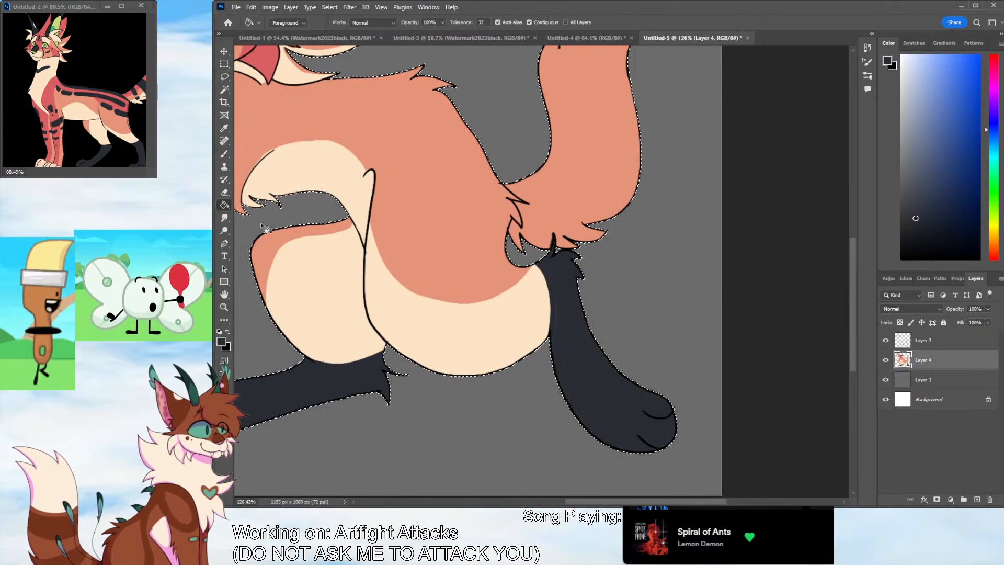
# Sample the red neck marking and paint red boundary lines along the near foreleg, shoulder, back and haunch to the tail base, and down the far foreleg
pyautogui.press('b')
pyautogui.hscroll(-4, 615, 451)
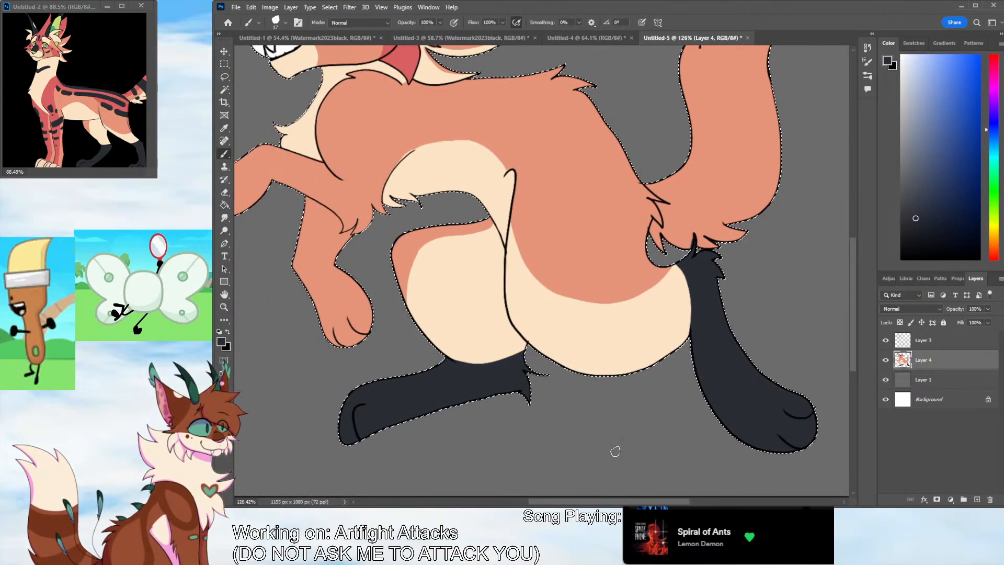
pyautogui.scroll(3, 803, 280)
pyautogui.hscroll(-3, 560, 489)
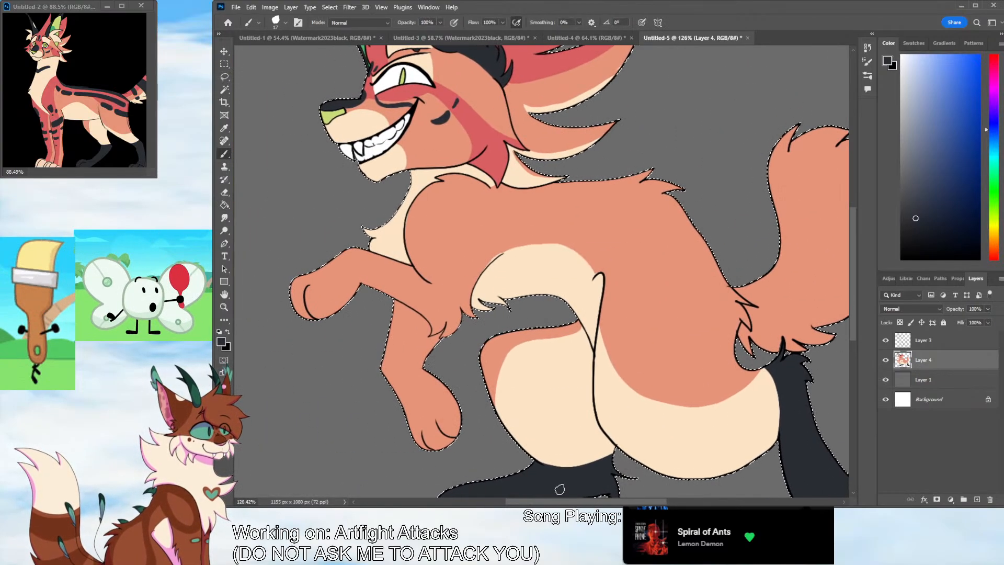
pyautogui.click(225, 128)
pyautogui.click(500, 161)
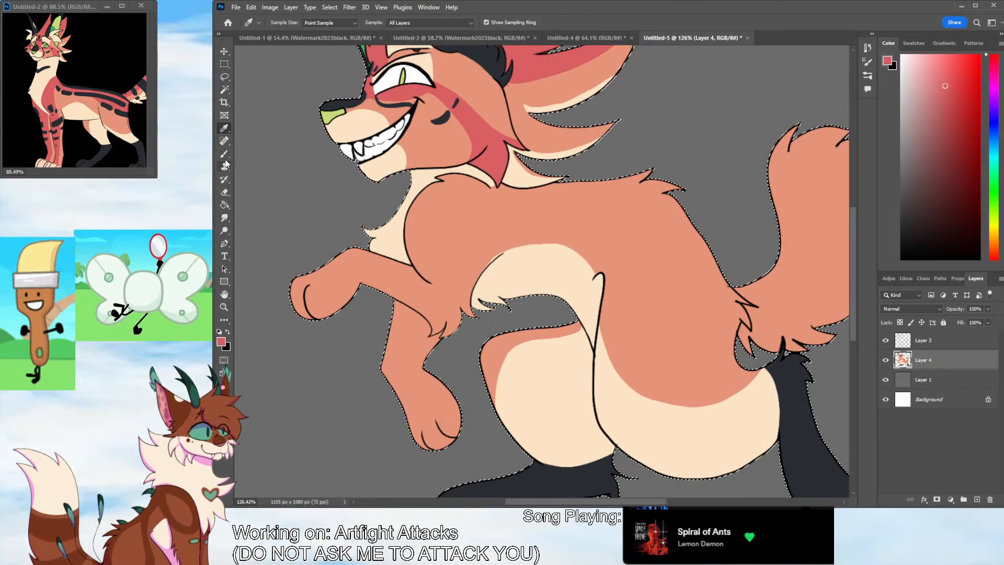
pyautogui.click(224, 154)
pyautogui.moveTo(292, 286)
pyautogui.mouseDown()
pyautogui.moveTo(351, 271)
pyautogui.moveTo(441, 290)
pyautogui.moveTo(441, 223)
pyautogui.mouseUp()
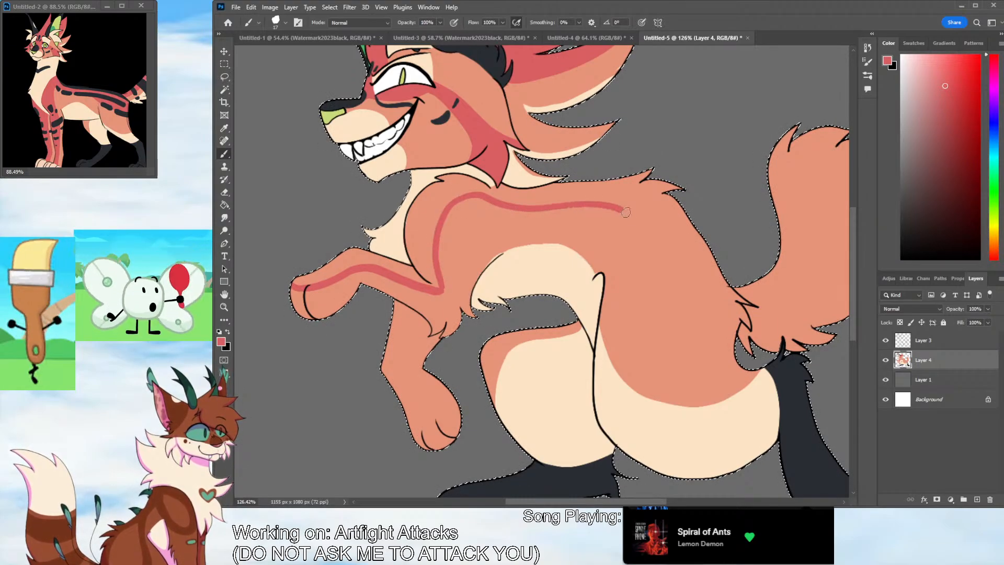
pyautogui.moveTo(625, 211)
pyautogui.mouseDown()
pyautogui.moveTo(636, 272)
pyautogui.moveTo(678, 334)
pyautogui.moveTo(732, 340)
pyautogui.mouseUp()
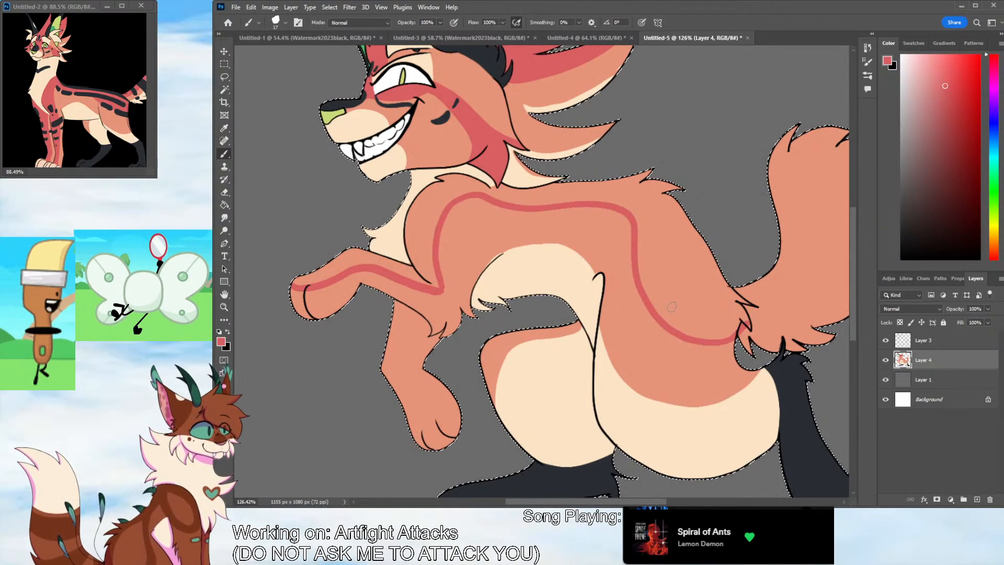
pyautogui.moveTo(411, 310); pyautogui.dragTo(404, 340)
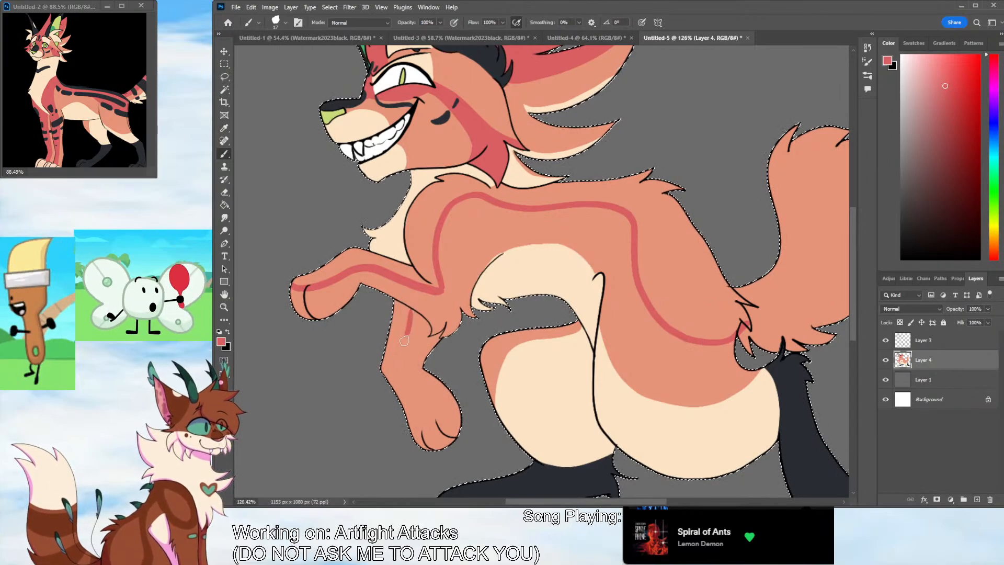
pyautogui.press('g')
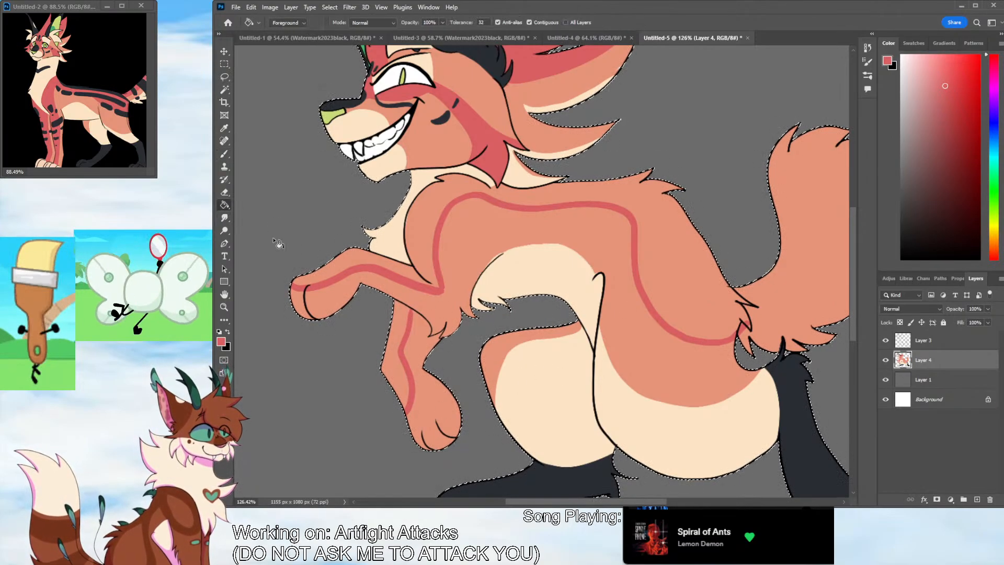
pyautogui.click(387, 296)
pyautogui.hotkey('ctrl', 'z')
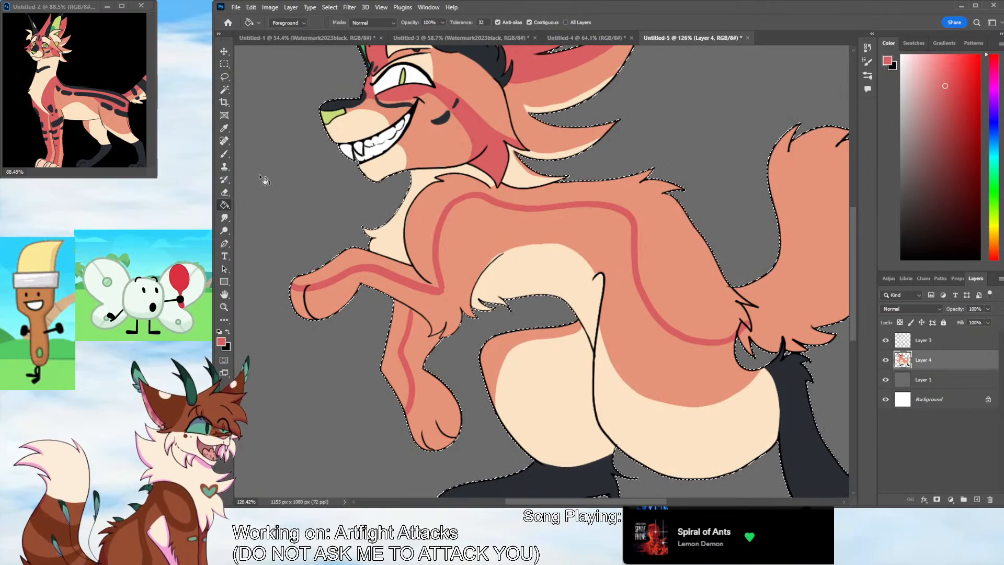
# Close the far foreleg's red boundary at the top and fill the front side of that leg with red
pyautogui.press('b')
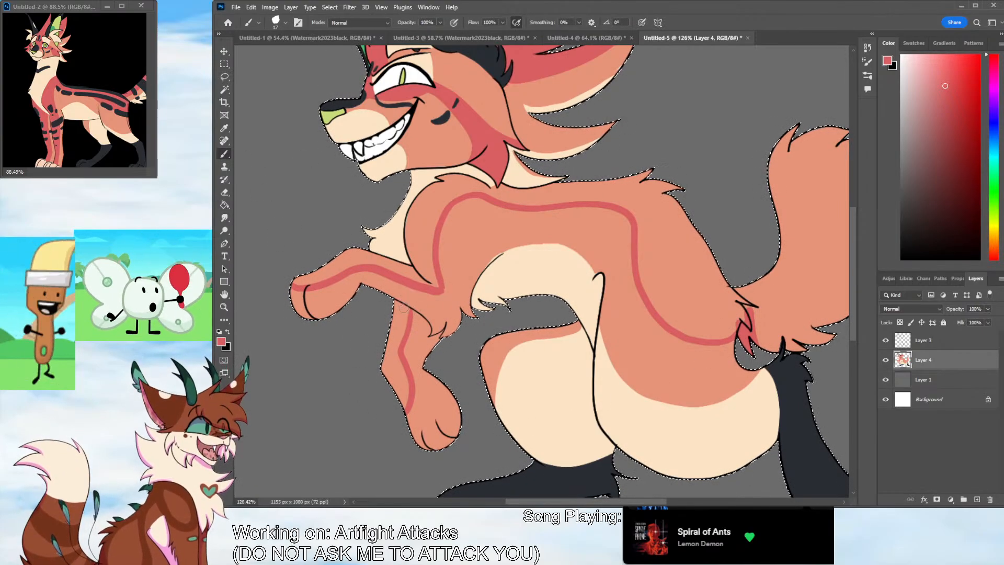
pyautogui.press('g')
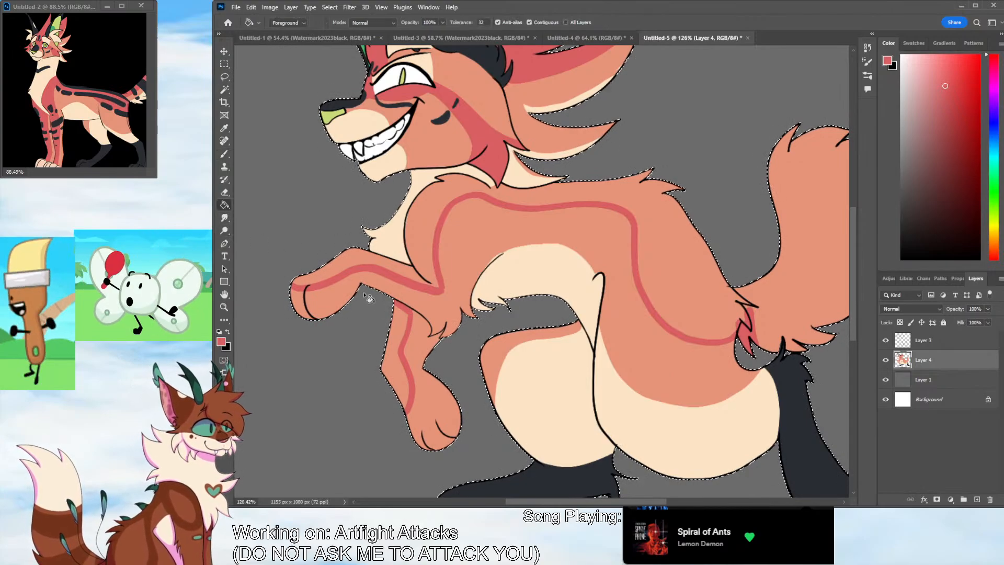
pyautogui.click(398, 362)
pyautogui.click(428, 279)
pyautogui.hotkey('ctrl', 'z')
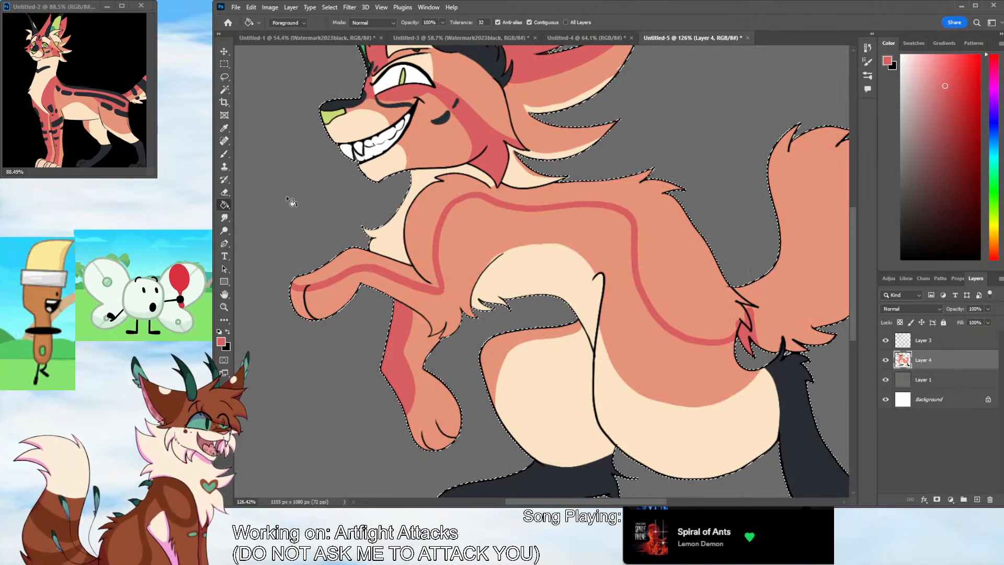
# Brush red over the fur tufts at the tail base and fill the near foreleg's top, back and tail with red
pyautogui.click(224, 154)
pyautogui.moveTo(753, 320); pyautogui.dragTo(772, 348)
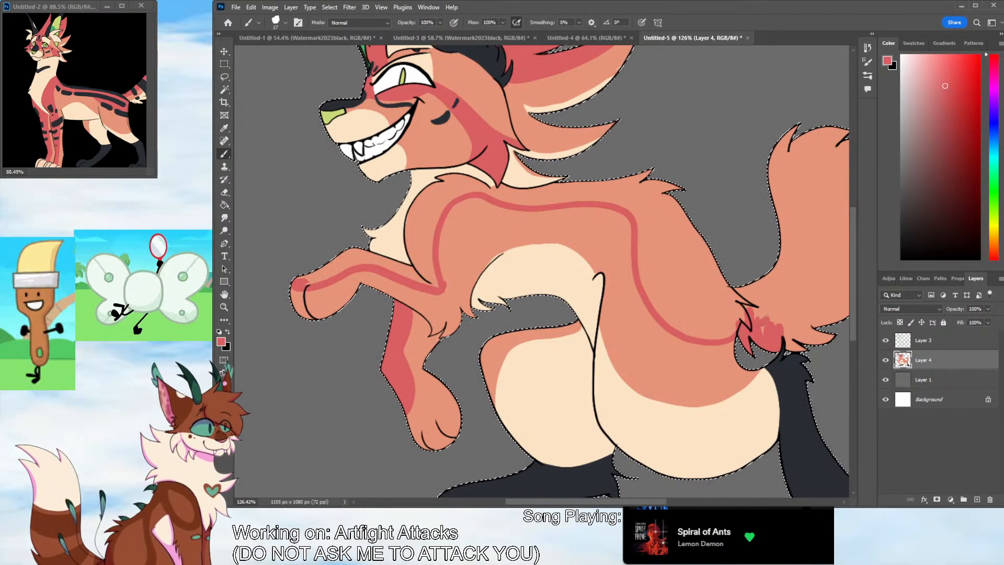
pyautogui.moveTo(765, 320)
pyautogui.mouseDown()
pyautogui.moveTo(794, 320)
pyautogui.moveTo(793, 345)
pyautogui.moveTo(803, 344)
pyautogui.mouseUp()
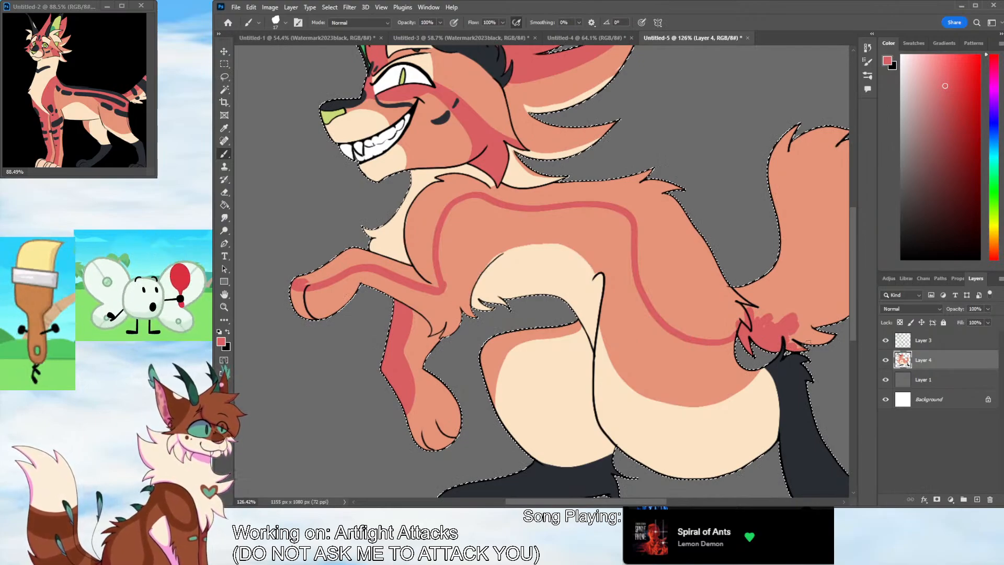
pyautogui.moveTo(733, 335); pyautogui.dragTo(741, 322)
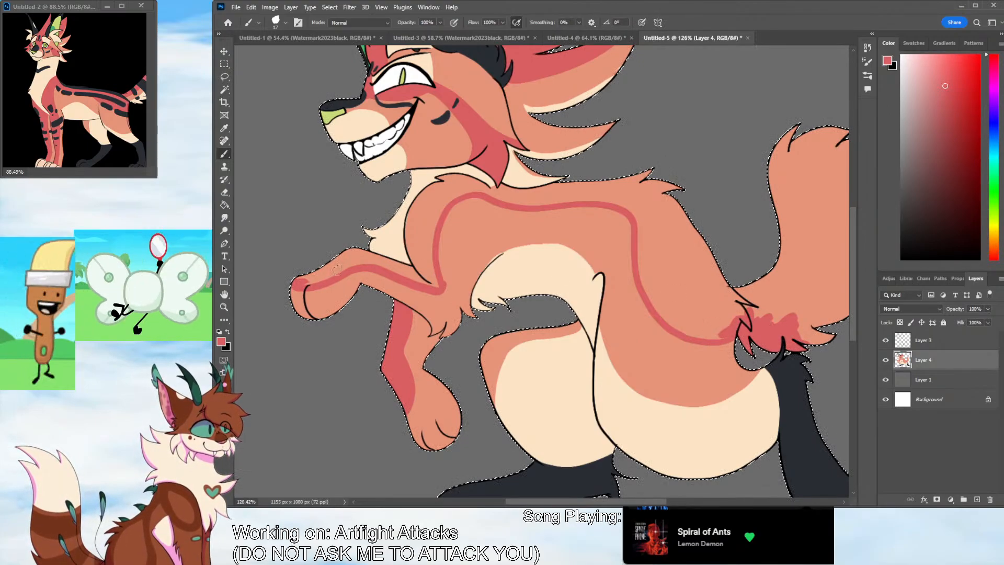
pyautogui.click(225, 205)
pyautogui.click(424, 223)
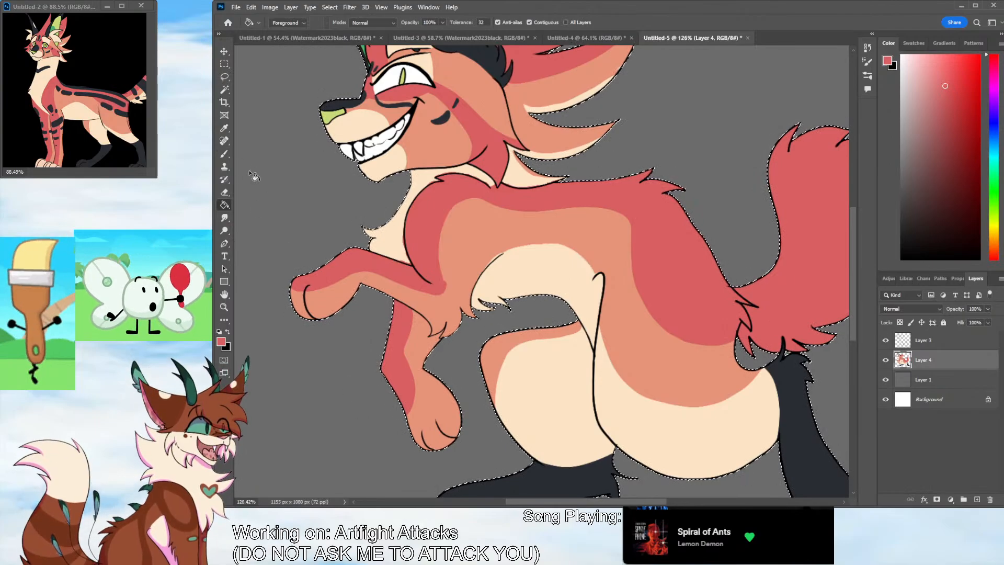
# Sample the orange body color and clean up the tip of the red marking at the near foreleg's elbow
pyautogui.click(225, 129)
pyautogui.click(409, 199)
pyautogui.click(224, 154)
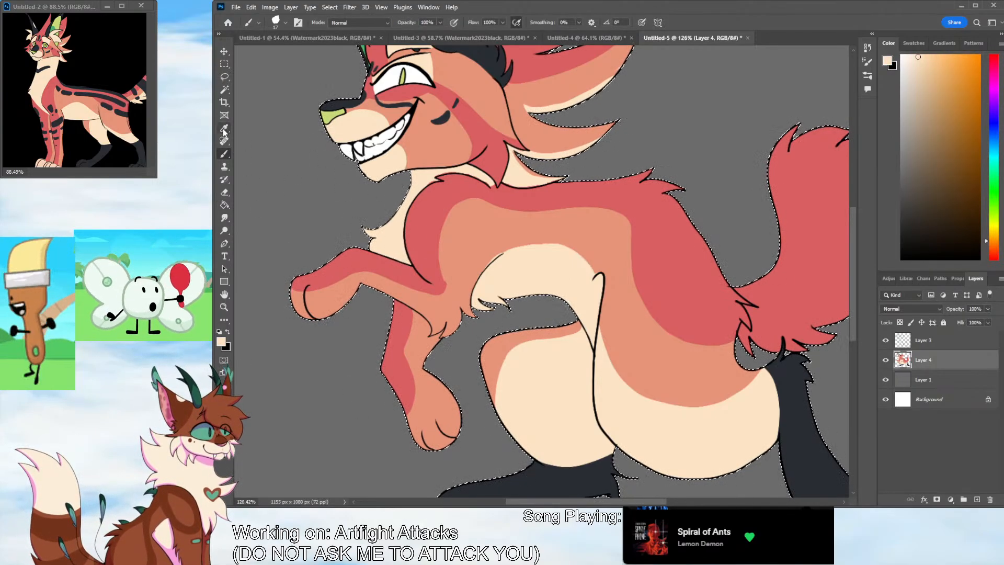
pyautogui.keyDown('alt'); pyautogui.click(463, 219); pyautogui.keyUp('alt')
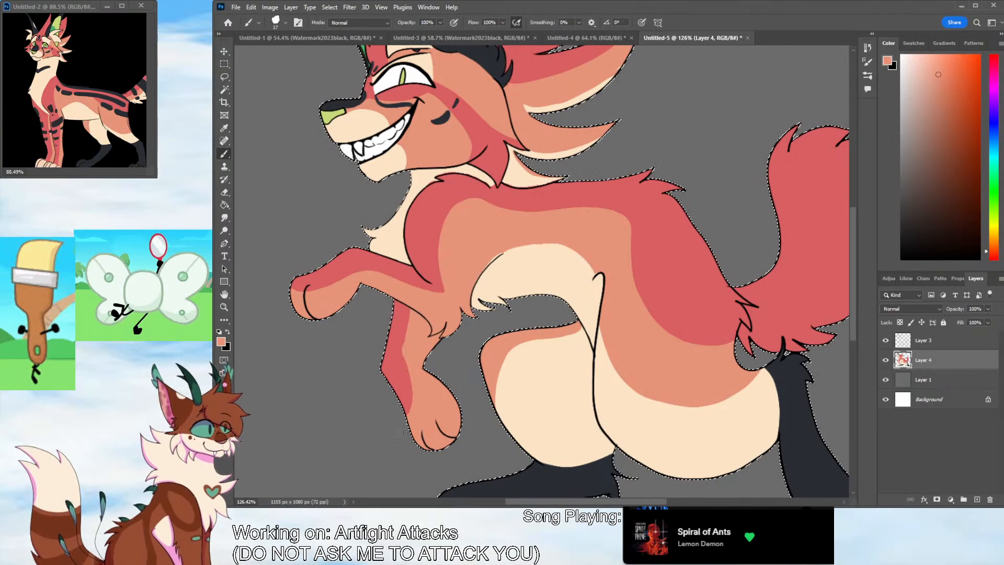
# Sample the cream neck color and paint the near forepaw's toes and the far forepaw's rear toe cream
pyautogui.click(225, 129)
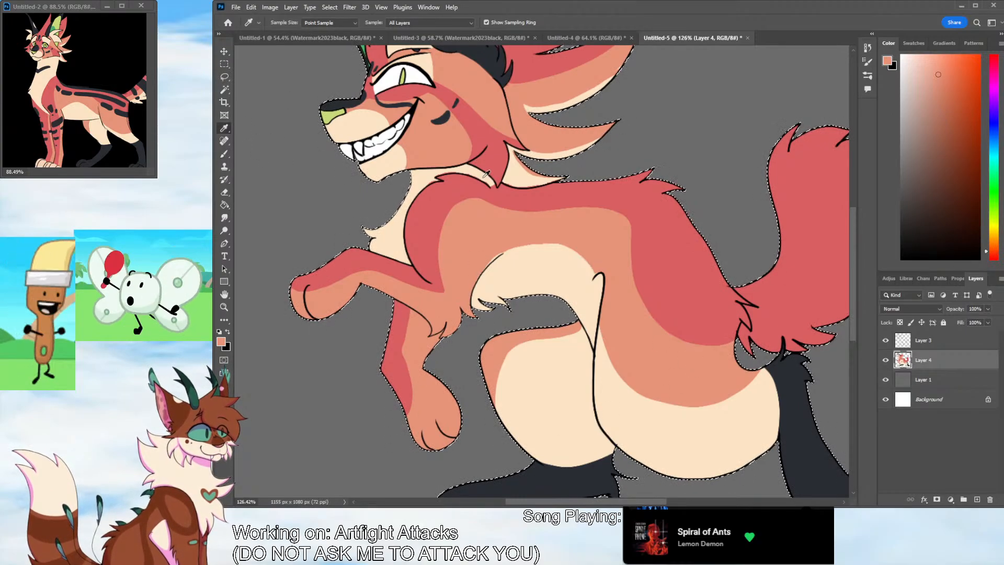
pyautogui.click(485, 182)
pyautogui.click(224, 153)
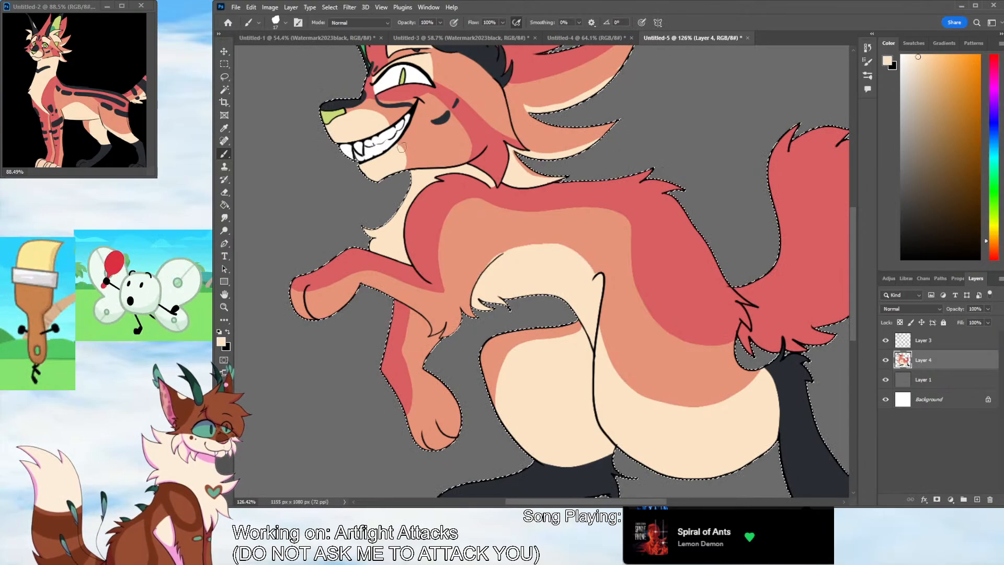
pyautogui.click(224, 129)
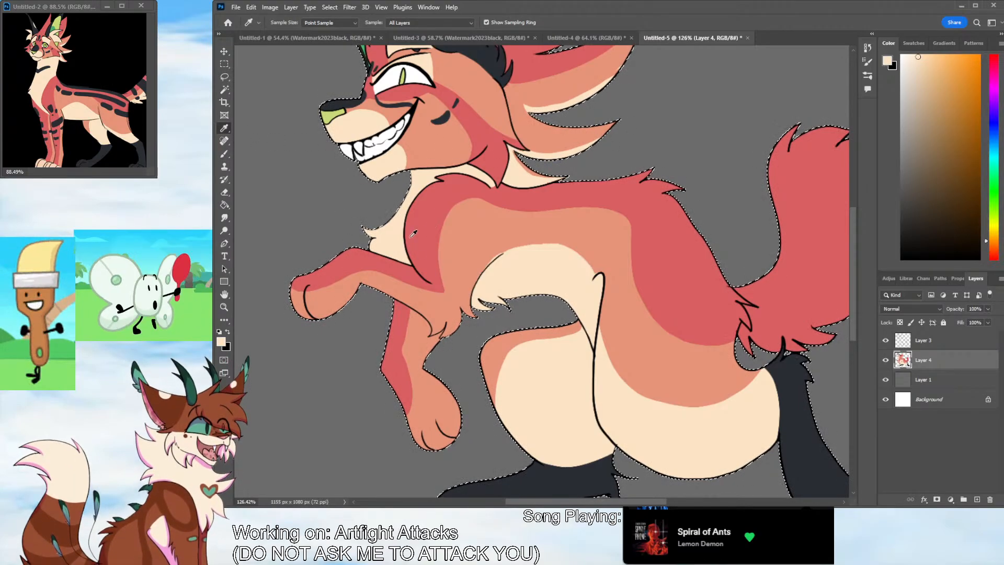
pyautogui.press('b')
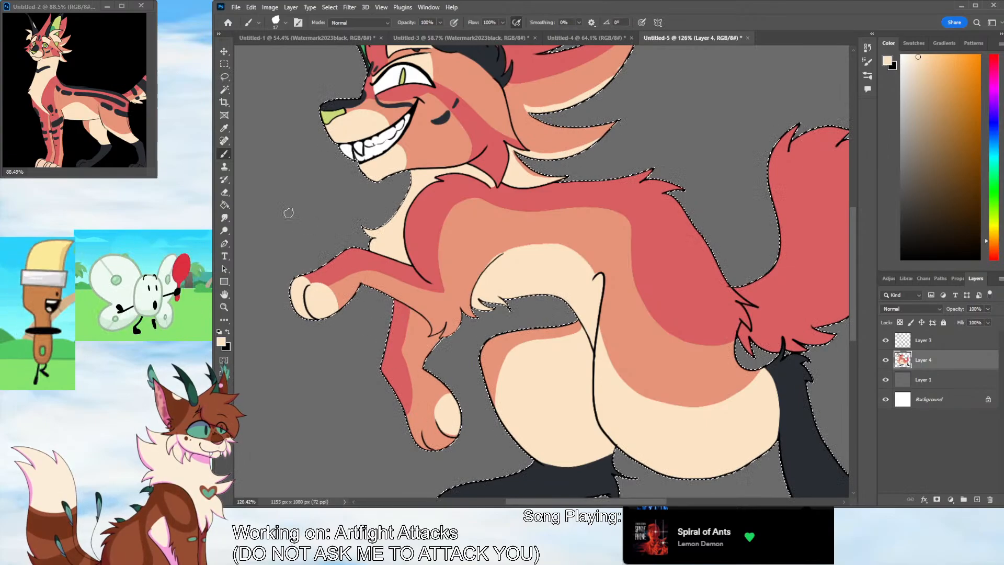
# Paint the far forepaw's remaining toes cream and touch up the red and orange edges above them
pyautogui.keyDown('alt'); pyautogui.click(345, 274); pyautogui.keyUp('alt')
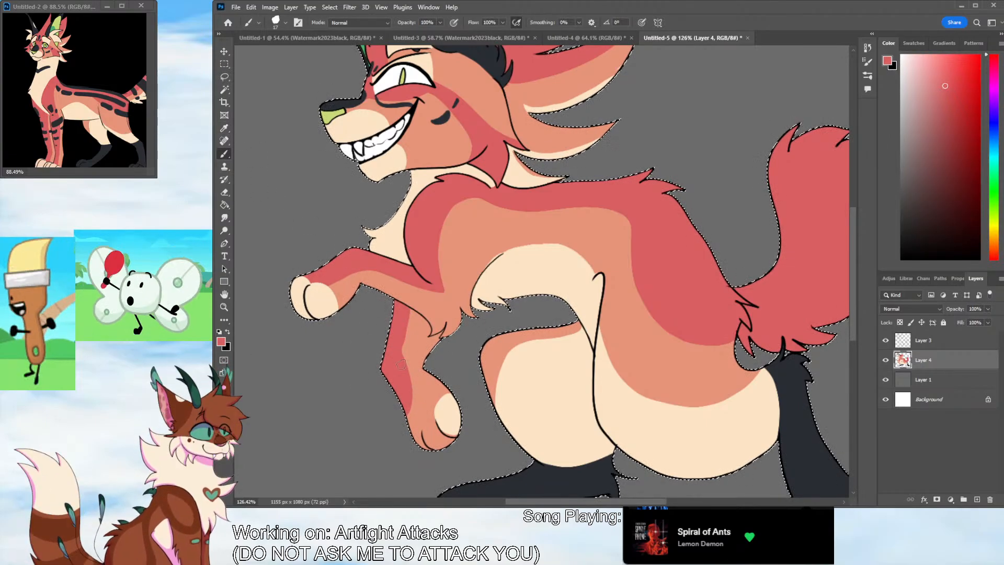
pyautogui.keyDown('alt'); pyautogui.click(98, 129); pyautogui.keyUp('alt')
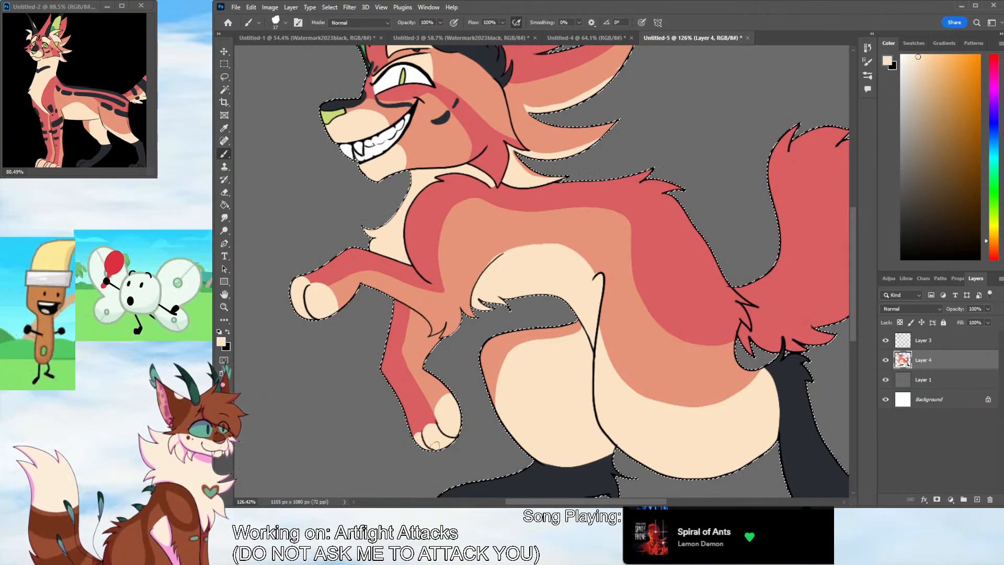
pyautogui.keyDown('alt'); pyautogui.click(118, 125); pyautogui.keyUp('alt')
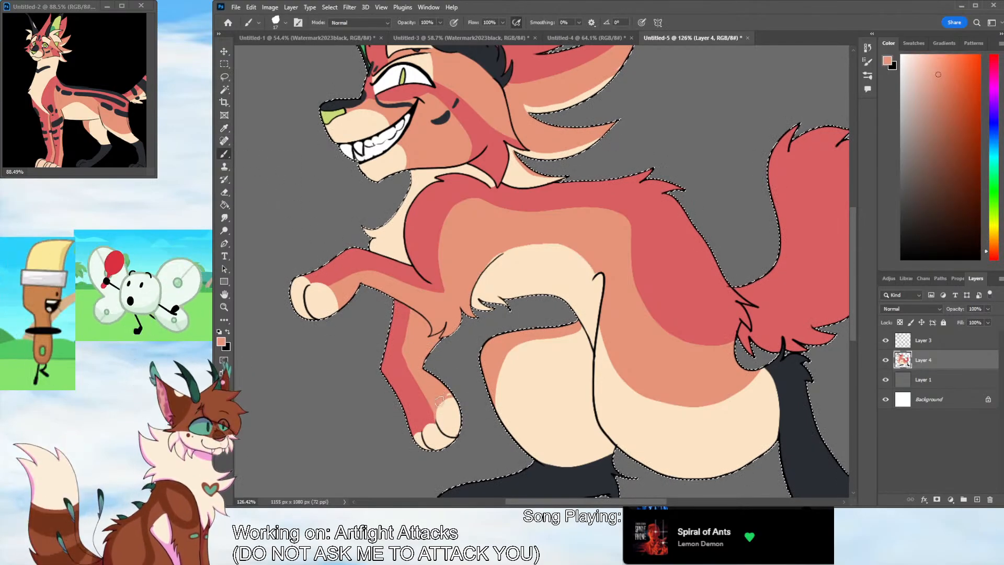
# Widen the red marking along the far foreleg's wrist down to the cream toes and sample orange to tidy the foreleg edges
pyautogui.keyDown('alt'); pyautogui.click(403, 379); pyautogui.keyUp('alt')
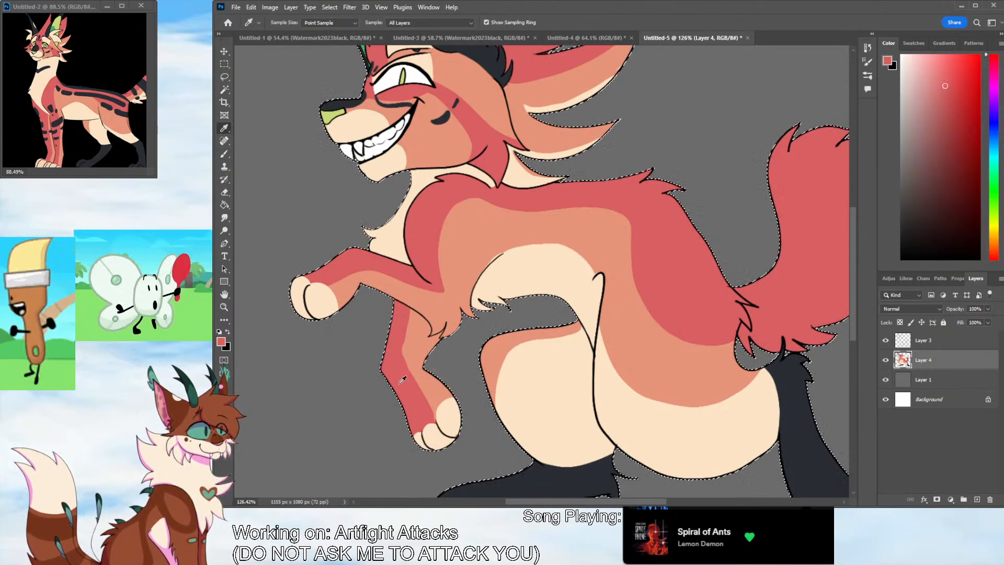
pyautogui.click(225, 154)
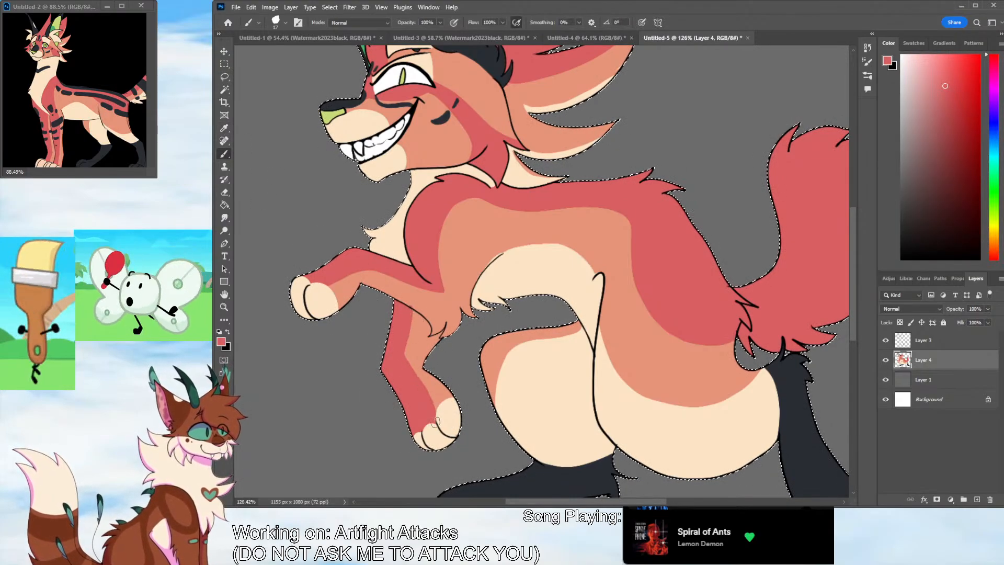
pyautogui.click(225, 128)
pyautogui.click(368, 276)
pyautogui.click(225, 154)
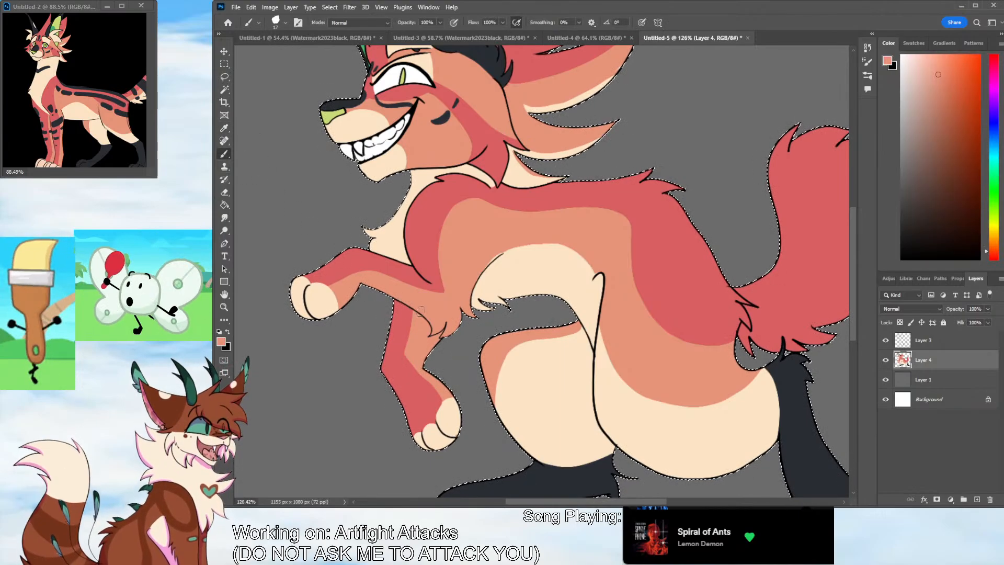
# Bring the reference's tail into view and paint an orange boundary curve along the tail's inner side from its base to mid-tail
pyautogui.click(224, 128)
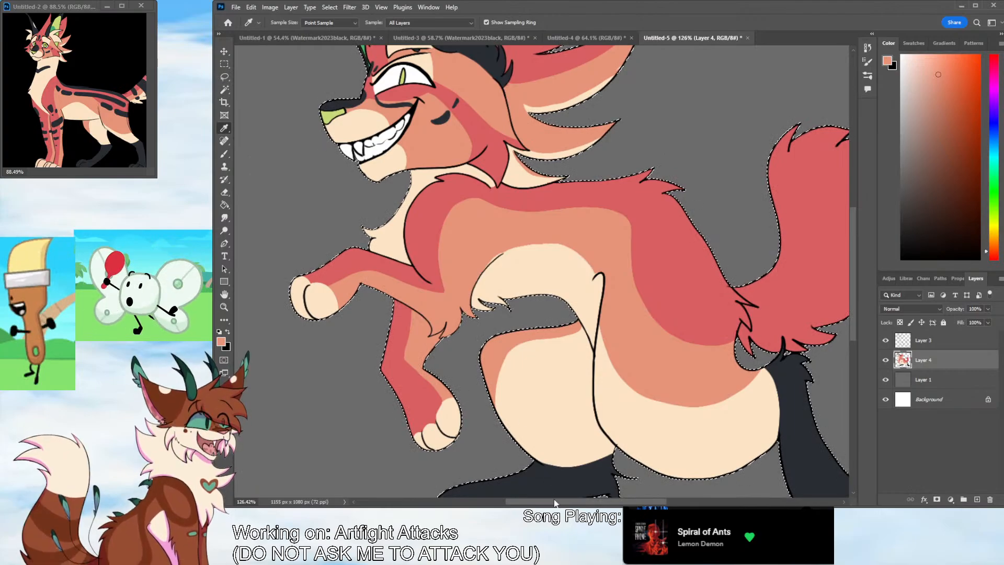
pyautogui.hscroll(5, 366, 240)
pyautogui.click(225, 153)
pyautogui.click(71, 172)
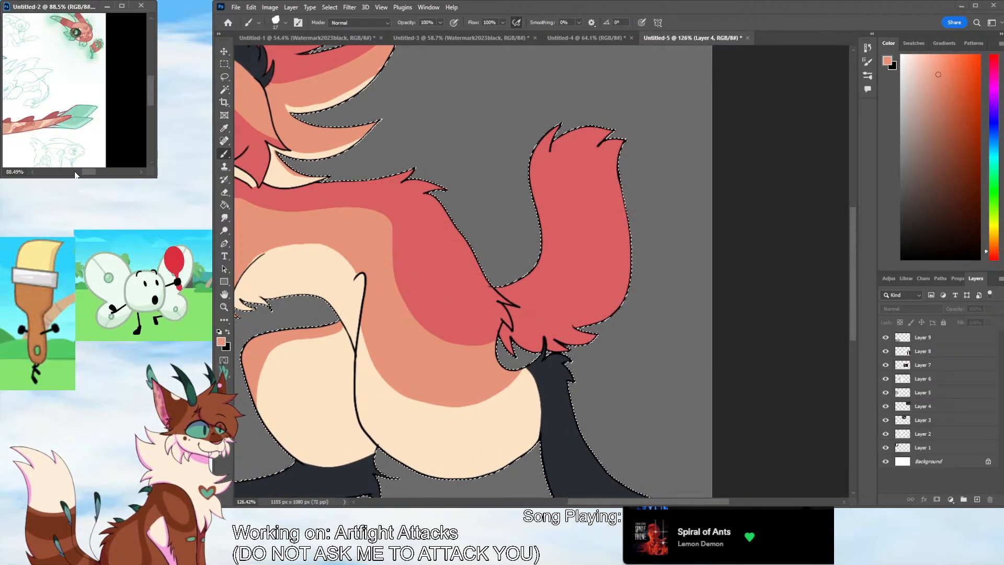
pyautogui.moveTo(94, 172)
pyautogui.mouseDown()
pyautogui.moveTo(80, 173)
pyautogui.moveTo(113, 175)
pyautogui.mouseUp()
pyautogui.click(553, 299)
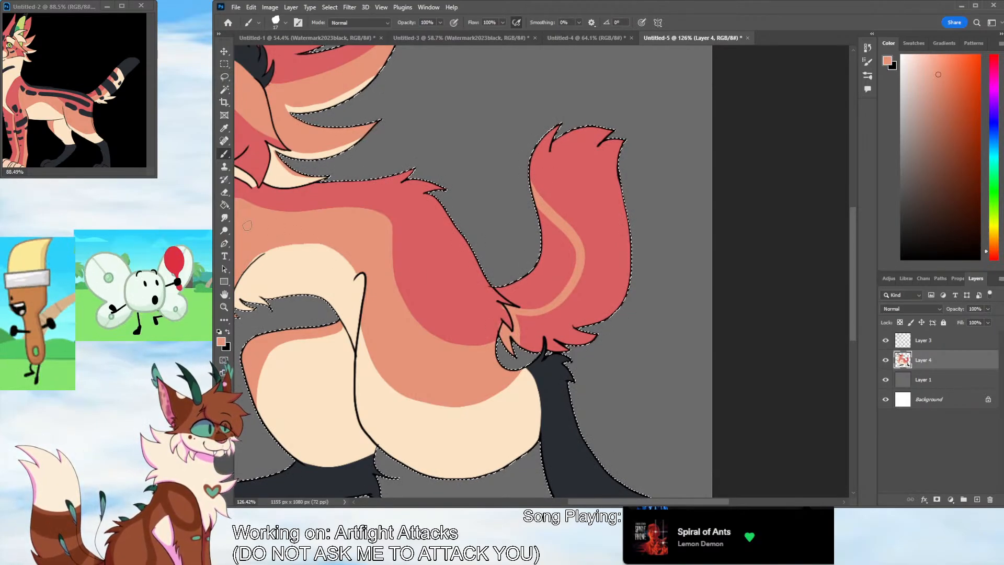
# Fill the tail's outer area orange beyond the boundary curve and touch up the edge of the red inner marking
pyautogui.press('g')
pyautogui.press('b')
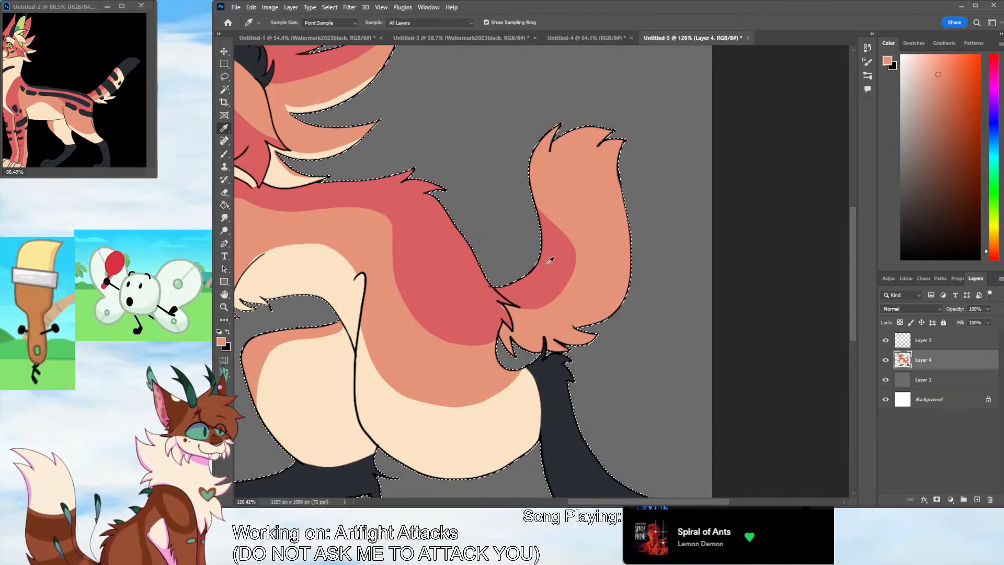
pyautogui.keyDown('alt'); pyautogui.click(555, 264); pyautogui.keyUp('alt')
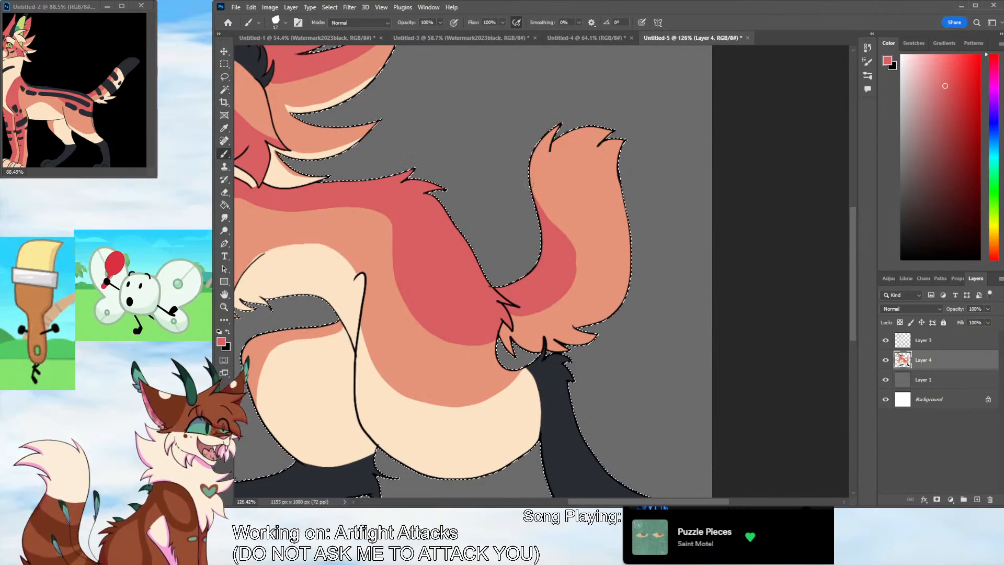
pyautogui.keyDown('alt'); pyautogui.click(559, 215); pyautogui.keyUp('alt')
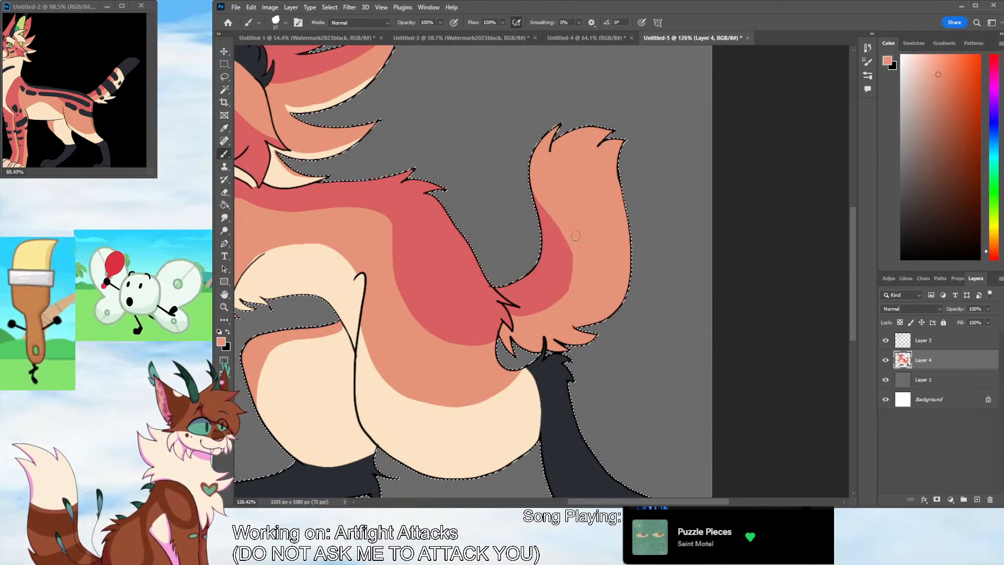
# Sample cream from the neck fur, outline and fill the tail's outer side cream, and sample orange to tidy the tail markings
pyautogui.click(225, 128)
pyautogui.click(271, 177)
pyautogui.click(225, 156)
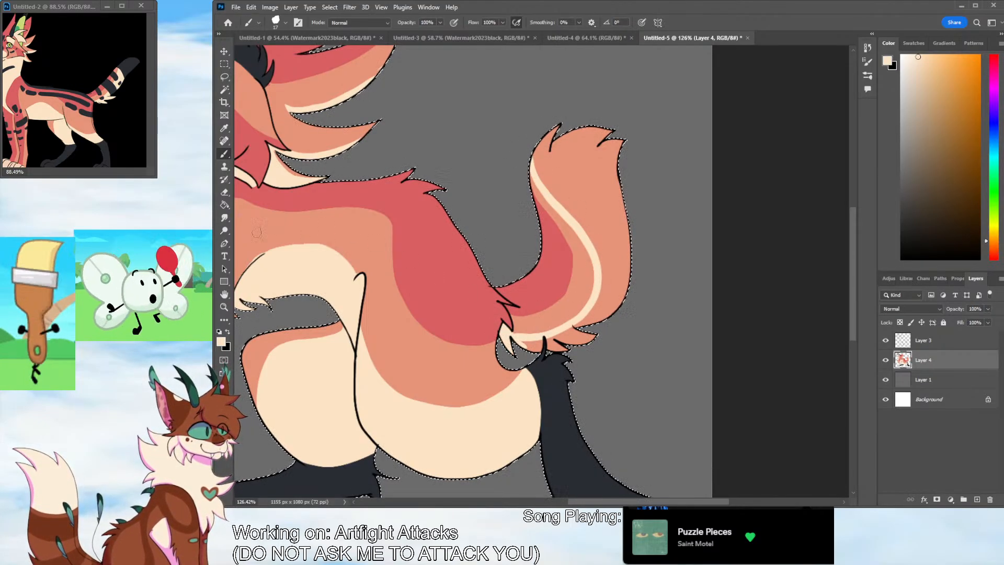
pyautogui.press('g')
pyautogui.press('i')
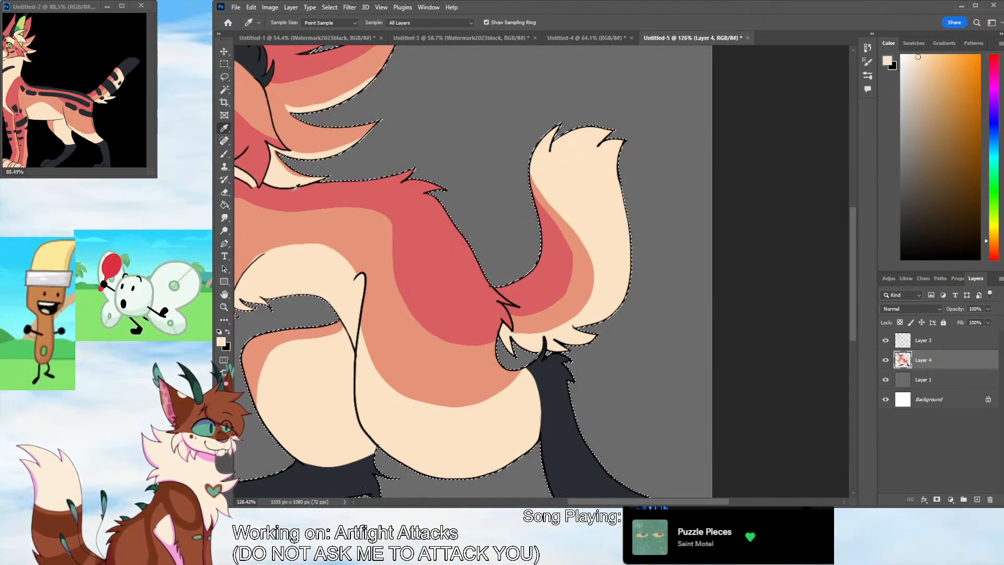
pyautogui.click(550, 270)
pyautogui.press('b')
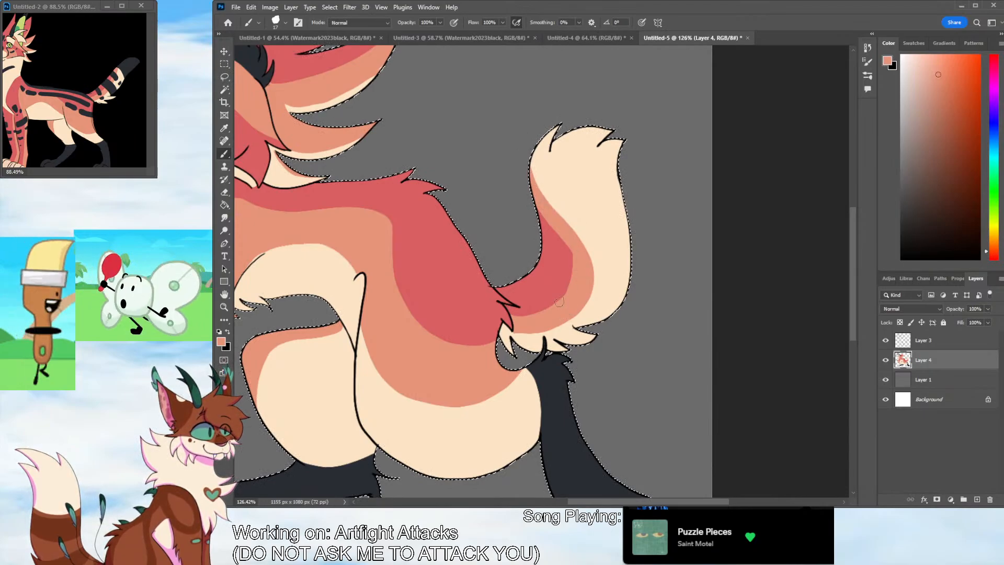
# Sample the hind leg's dark color, paint a curved boundary across the upper tail and fill the tail tip dark
pyautogui.click(224, 128)
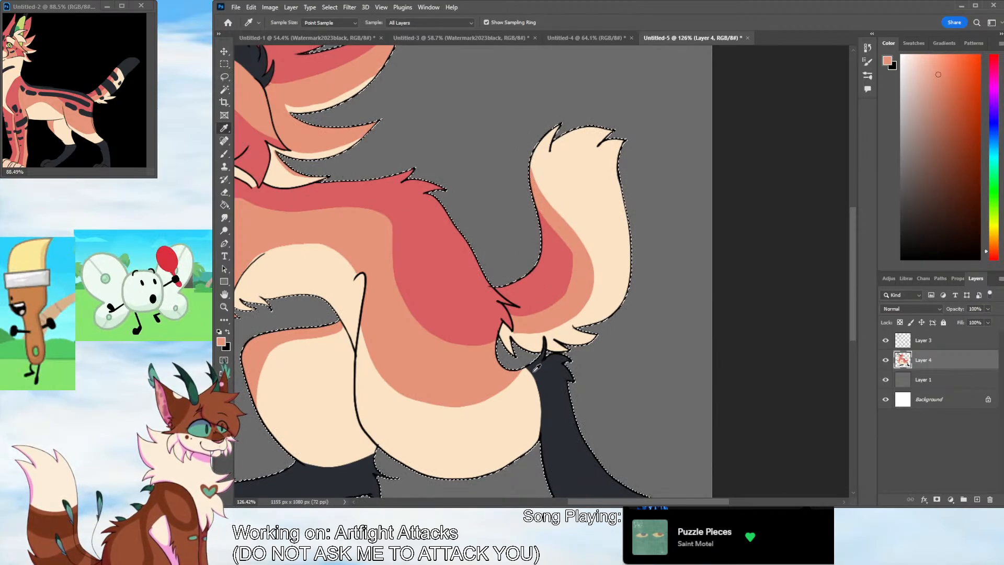
pyautogui.click(546, 398)
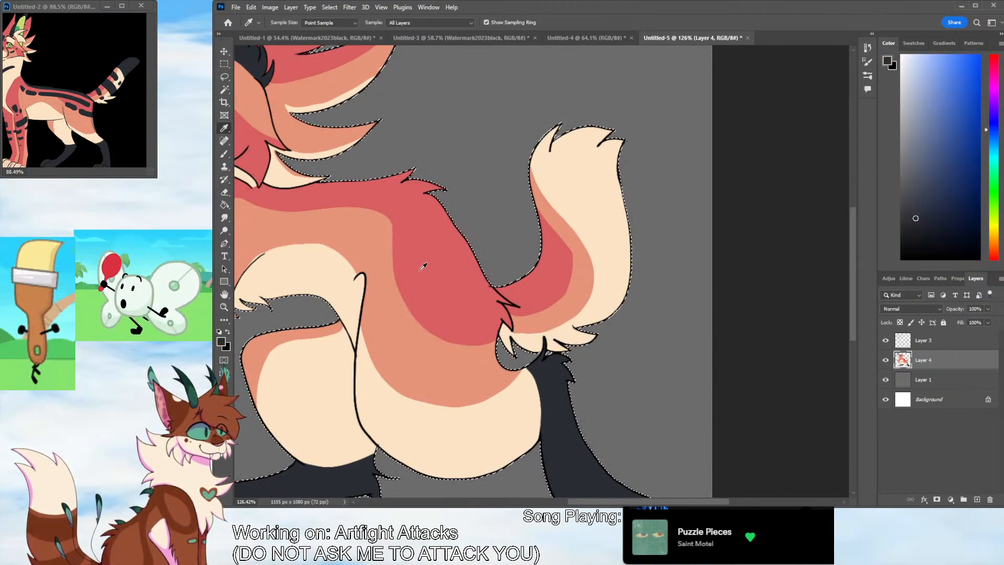
pyautogui.click(225, 155)
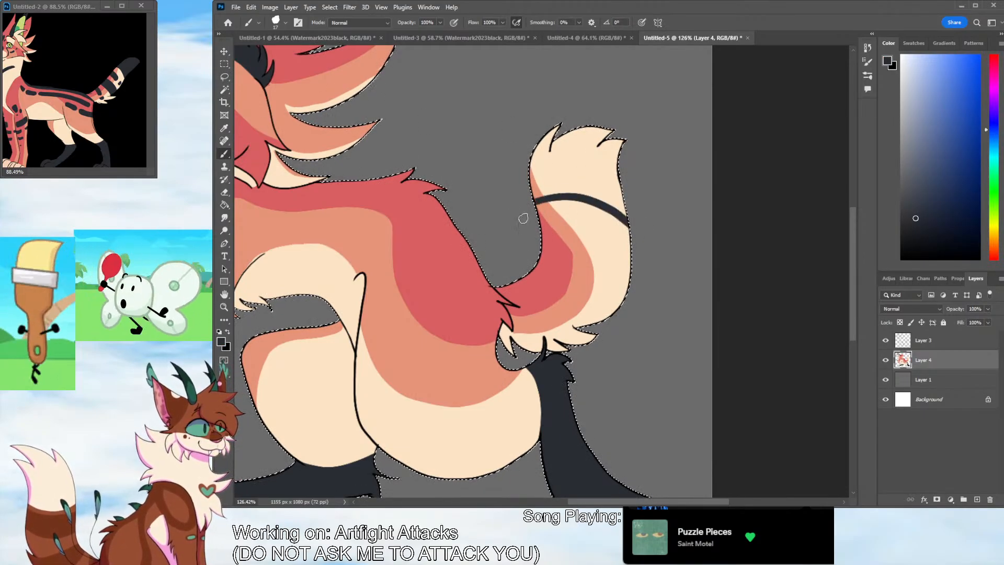
pyautogui.press('g')
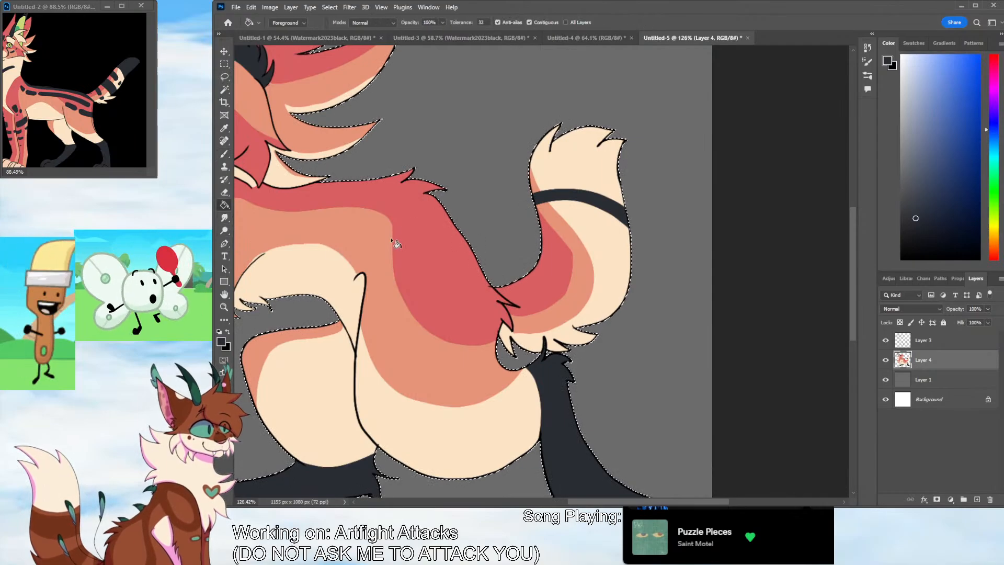
pyautogui.click(575, 157)
# Paint dark tail markings below the tip: two small spots, a wide band across mid-tail, and a short stripe and spot near the base
pyautogui.press('b')
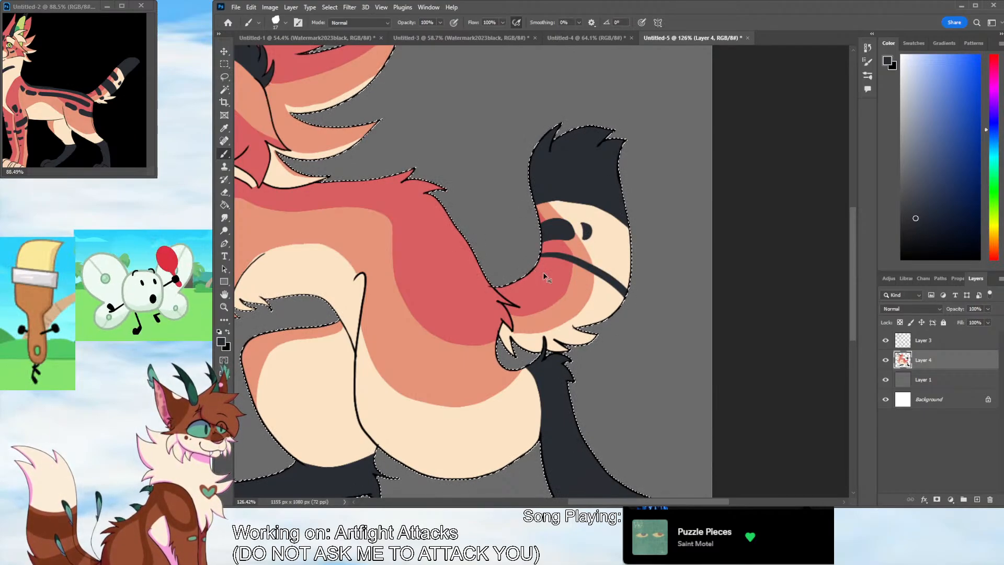
pyautogui.moveTo(537, 265)
pyautogui.mouseDown()
pyautogui.moveTo(611, 309)
pyautogui.moveTo(557, 266)
pyautogui.moveTo(601, 288)
pyautogui.mouseUp()
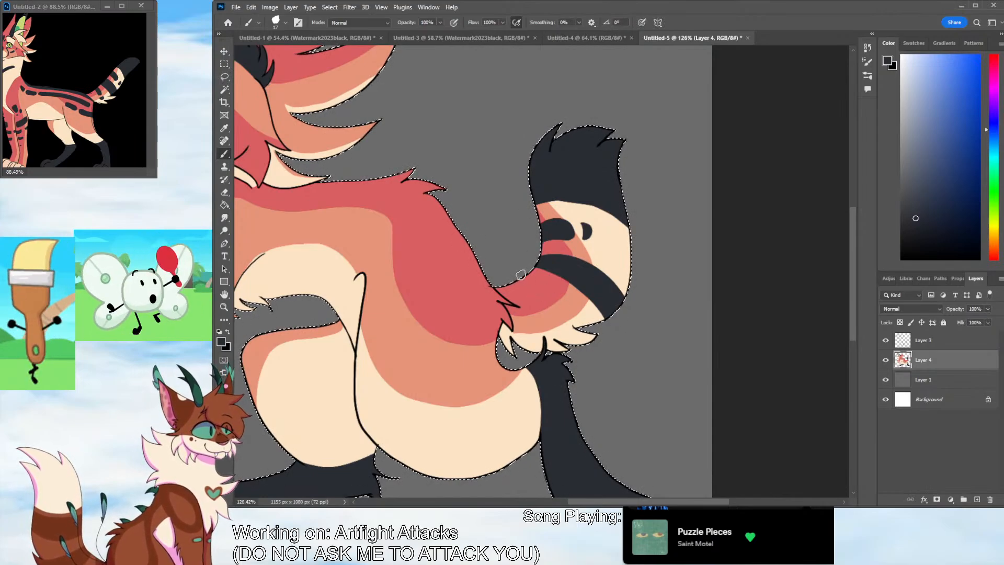
pyautogui.moveTo(525, 276)
pyautogui.mouseDown()
pyautogui.moveTo(542, 314)
pyautogui.moveTo(522, 309)
pyautogui.moveTo(531, 287)
pyautogui.moveTo(533, 314)
pyautogui.mouseUp()
pyautogui.hotkey('ctrl', 'z')
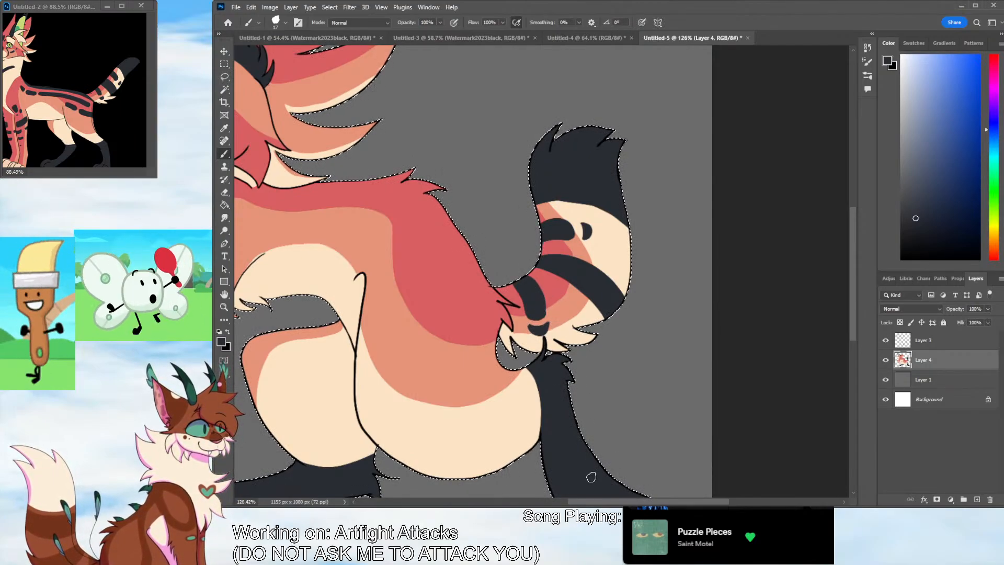
# Paint a thick dark stripe across the rear of the haunch and a shorter one along its front edge
pyautogui.hscroll(-8, 538, 418)
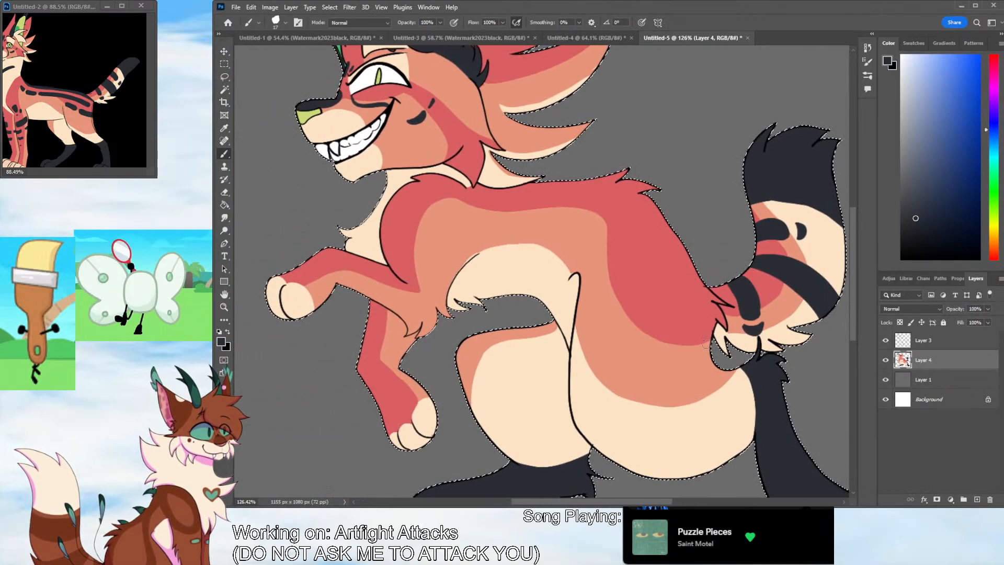
pyautogui.moveTo(712, 337)
pyautogui.mouseDown()
pyautogui.moveTo(681, 340)
pyautogui.moveTo(703, 360)
pyautogui.moveTo(712, 357)
pyautogui.moveTo(647, 325)
pyautogui.moveTo(710, 356)
pyautogui.mouseUp()
pyautogui.hotkey('ctrl', 'z')
pyautogui.moveTo(644, 332); pyautogui.dragTo(699, 351)
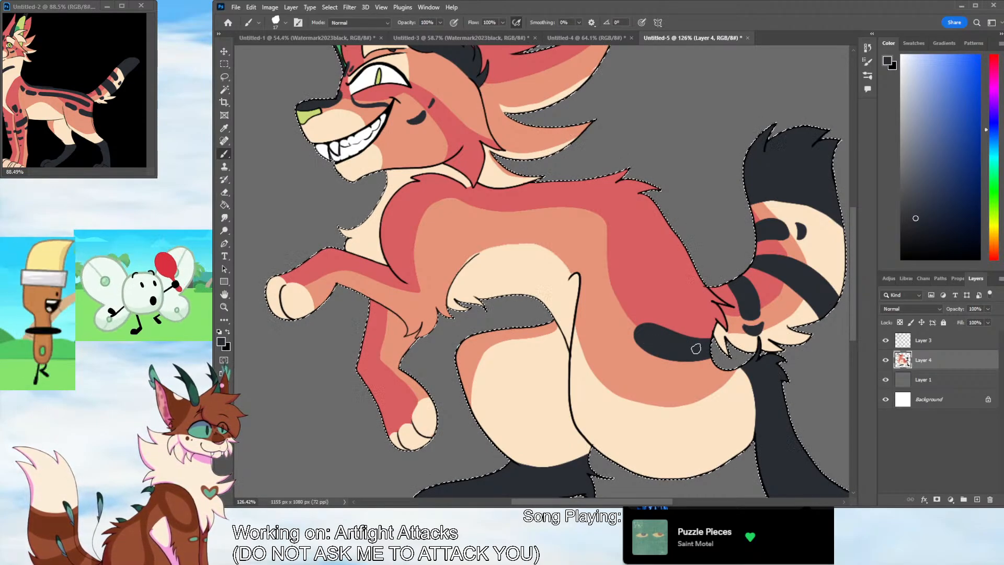
pyautogui.moveTo(603, 283)
pyautogui.mouseDown()
pyautogui.moveTo(631, 320)
pyautogui.moveTo(607, 286)
pyautogui.moveTo(622, 304)
pyautogui.moveTo(615, 318)
pyautogui.moveTo(611, 283)
pyautogui.moveTo(622, 317)
pyautogui.mouseUp()
pyautogui.hotkey('ctrl', 'z')
pyautogui.hotkey('ctrl', 'z')
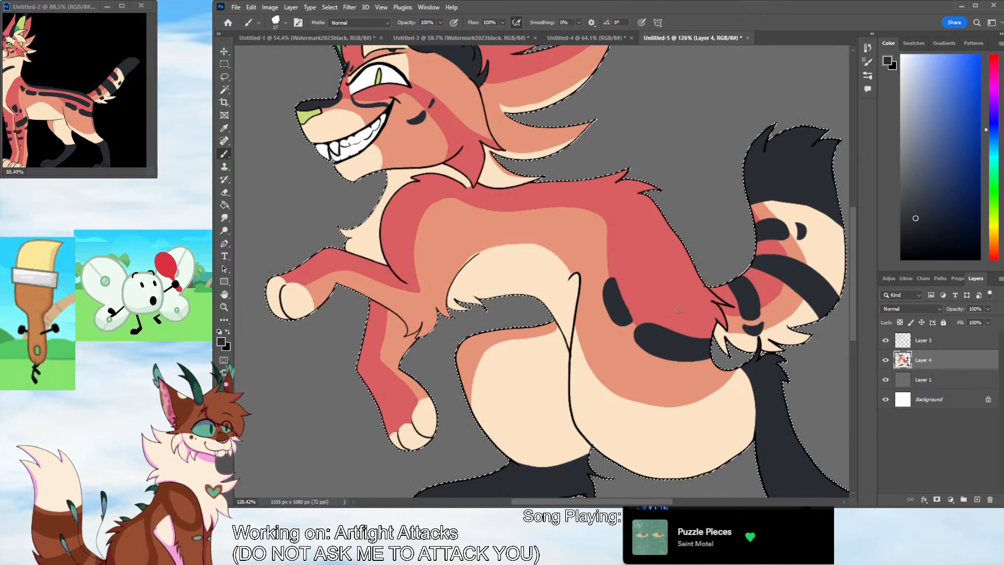
# Paint a dark stripe along the spine to the tail base and a long parallel stripe from mid-back down the haunch
pyautogui.moveTo(718, 313)
pyautogui.mouseDown()
pyautogui.moveTo(630, 193)
pyautogui.moveTo(525, 185)
pyautogui.moveTo(643, 171)
pyautogui.moveTo(641, 185)
pyautogui.moveTo(625, 186)
pyautogui.moveTo(635, 179)
pyautogui.moveTo(703, 297)
pyautogui.mouseUp()
pyautogui.moveTo(623, 186)
pyautogui.mouseDown()
pyautogui.moveTo(710, 327)
pyautogui.moveTo(706, 291)
pyautogui.moveTo(724, 305)
pyautogui.moveTo(715, 299)
pyautogui.moveTo(724, 326)
pyautogui.moveTo(704, 308)
pyautogui.mouseUp()
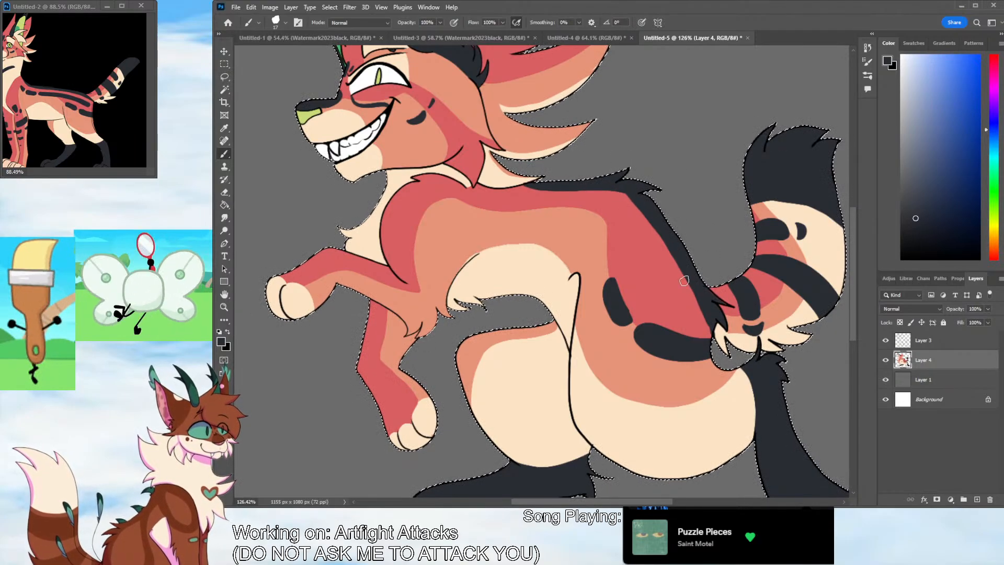
pyautogui.moveTo(670, 312)
pyautogui.mouseDown()
pyautogui.moveTo(628, 224)
pyautogui.moveTo(573, 202)
pyautogui.moveTo(499, 205)
pyautogui.moveTo(514, 214)
pyautogui.moveTo(586, 213)
pyautogui.moveTo(614, 229)
pyautogui.moveTo(649, 299)
pyautogui.moveTo(672, 316)
pyautogui.moveTo(598, 214)
pyautogui.moveTo(512, 209)
pyautogui.mouseUp()
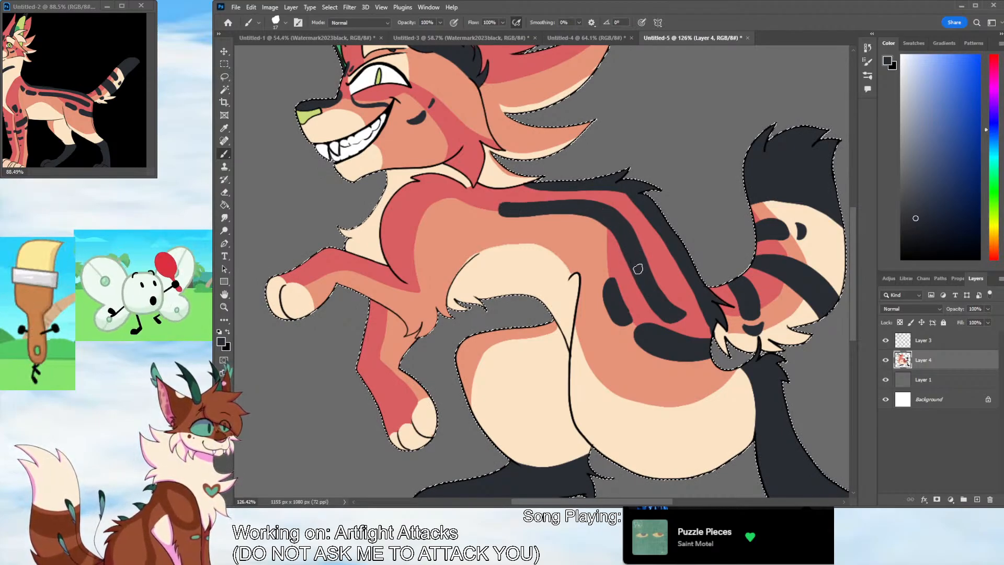
# Continue the side stripe with two short dashes toward the shoulder and paint dark patches on the shoulder and raised foreleg's upper part
pyautogui.moveTo(463, 194)
pyautogui.mouseDown()
pyautogui.moveTo(486, 210)
pyautogui.moveTo(459, 205)
pyautogui.moveTo(466, 196)
pyautogui.moveTo(478, 207)
pyautogui.moveTo(427, 210)
pyautogui.moveTo(451, 197)
pyautogui.moveTo(428, 208)
pyautogui.moveTo(442, 203)
pyautogui.mouseUp()
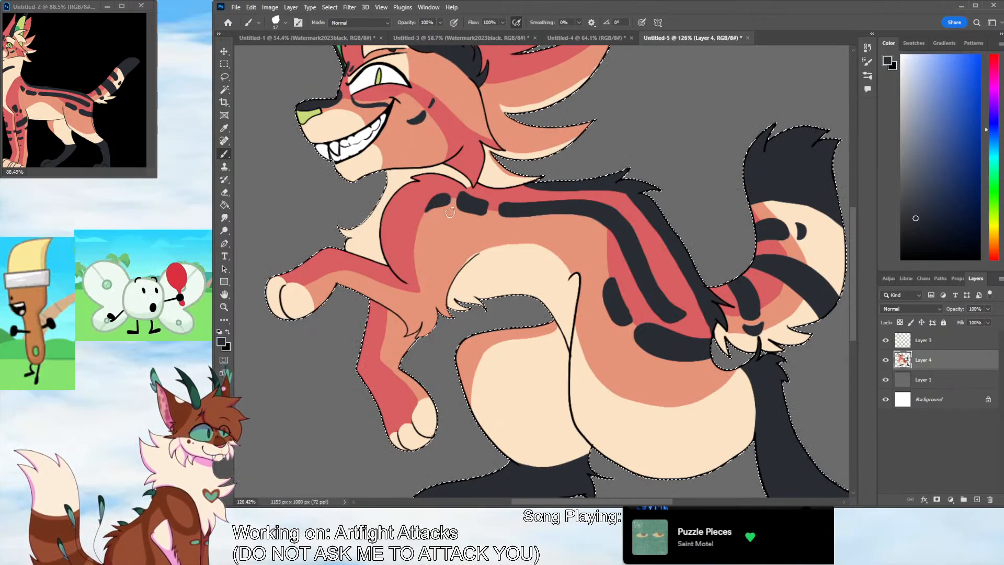
pyautogui.moveTo(390, 229)
pyautogui.mouseDown()
pyautogui.moveTo(405, 249)
pyautogui.moveTo(392, 232)
pyautogui.moveTo(410, 264)
pyautogui.moveTo(397, 260)
pyautogui.moveTo(414, 252)
pyautogui.moveTo(423, 294)
pyautogui.moveTo(416, 286)
pyautogui.moveTo(413, 298)
pyautogui.moveTo(384, 271)
pyautogui.moveTo(395, 303)
pyautogui.moveTo(407, 302)
pyautogui.moveTo(388, 267)
pyautogui.moveTo(390, 295)
pyautogui.moveTo(402, 300)
pyautogui.moveTo(387, 274)
pyautogui.mouseUp()
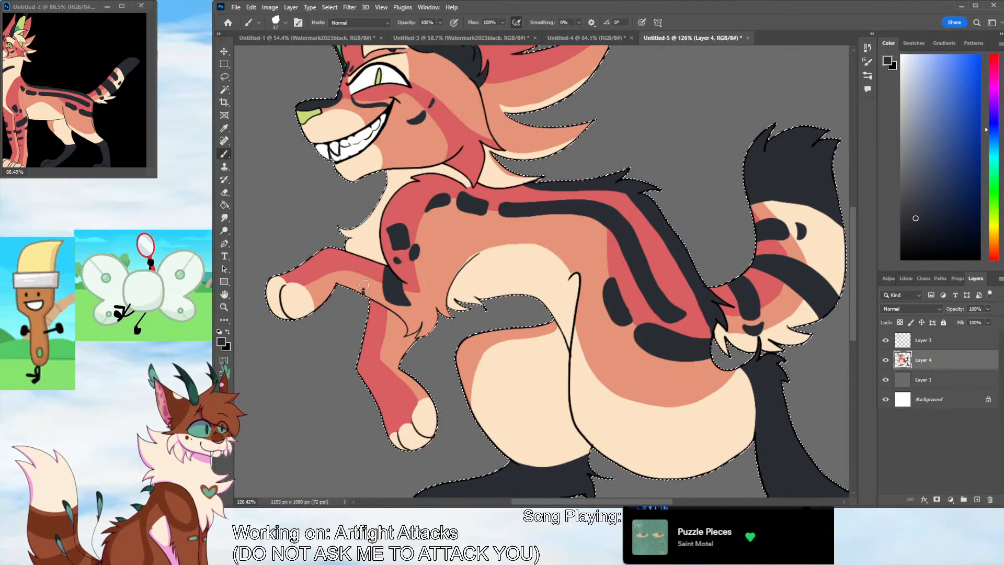
pyautogui.moveTo(368, 287)
pyautogui.mouseDown()
pyautogui.moveTo(376, 265)
pyautogui.moveTo(355, 278)
pyautogui.mouseUp()
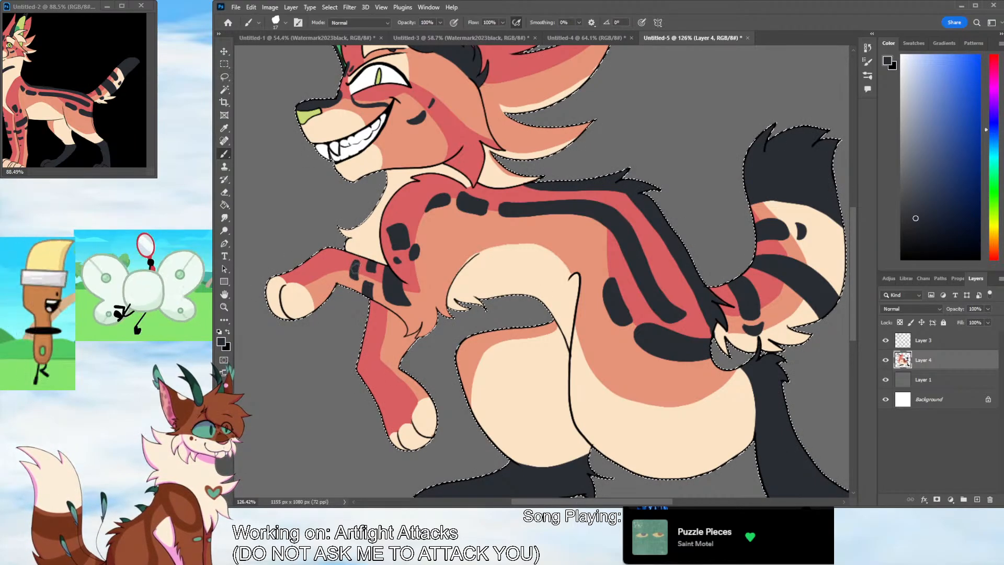
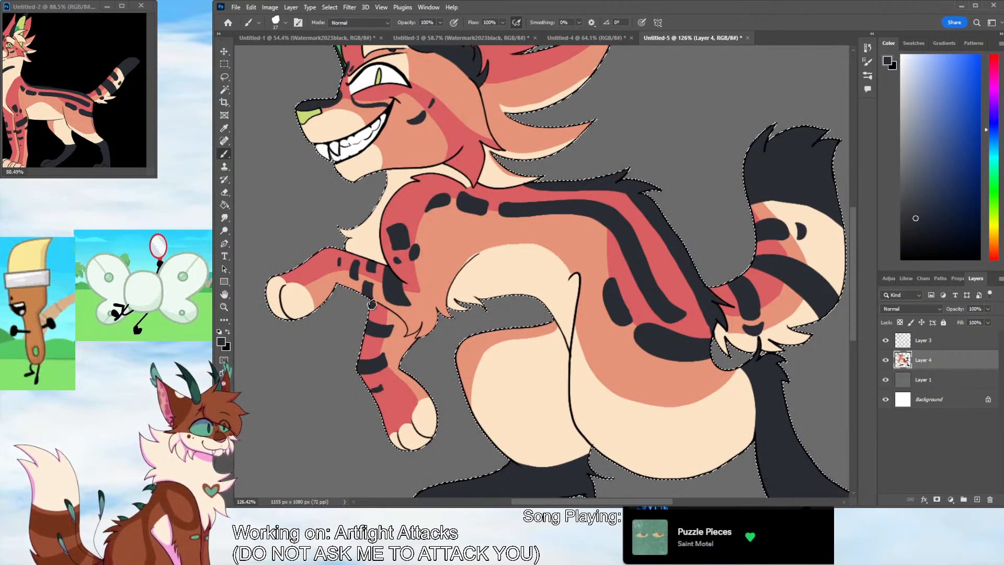
# Sample the raised foreleg's red and clear the selection around the character
pyautogui.keyDown('alt'); pyautogui.click(355, 260); pyautogui.keyUp('alt')
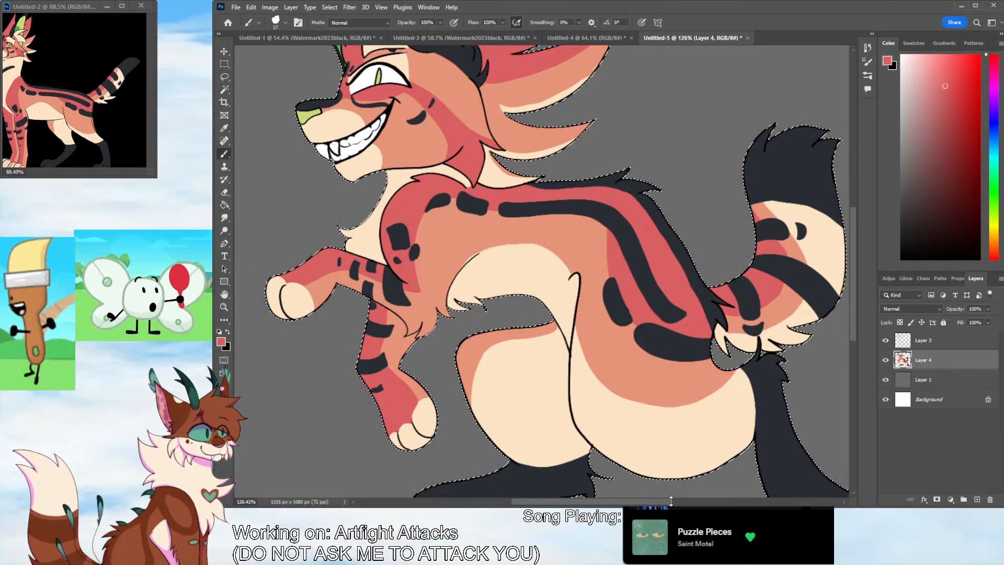
pyautogui.moveTo(853, 306); pyautogui.dragTo(851, 276)
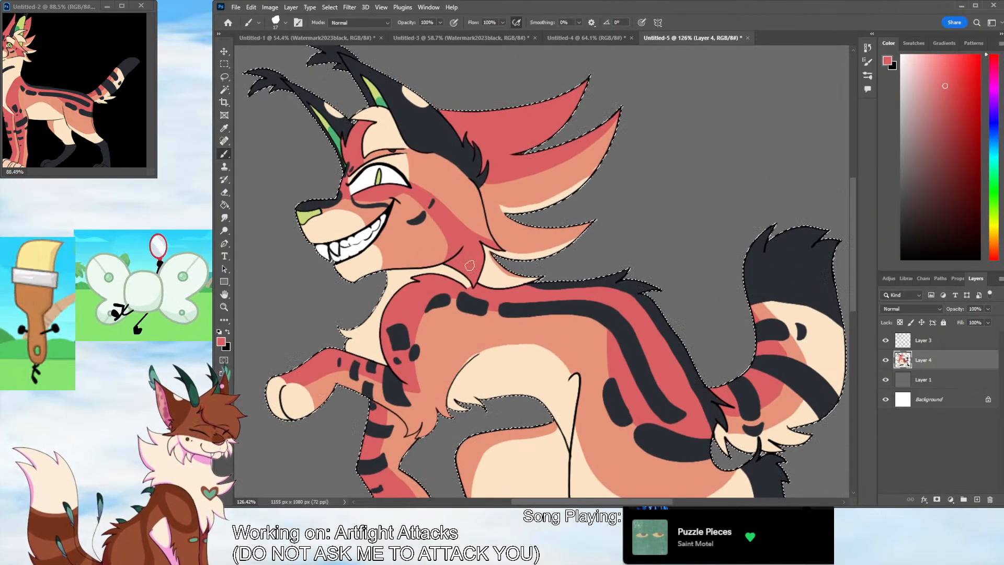
pyautogui.click(224, 307)
pyautogui.moveTo(559, 223); pyautogui.dragTo(502, 225)
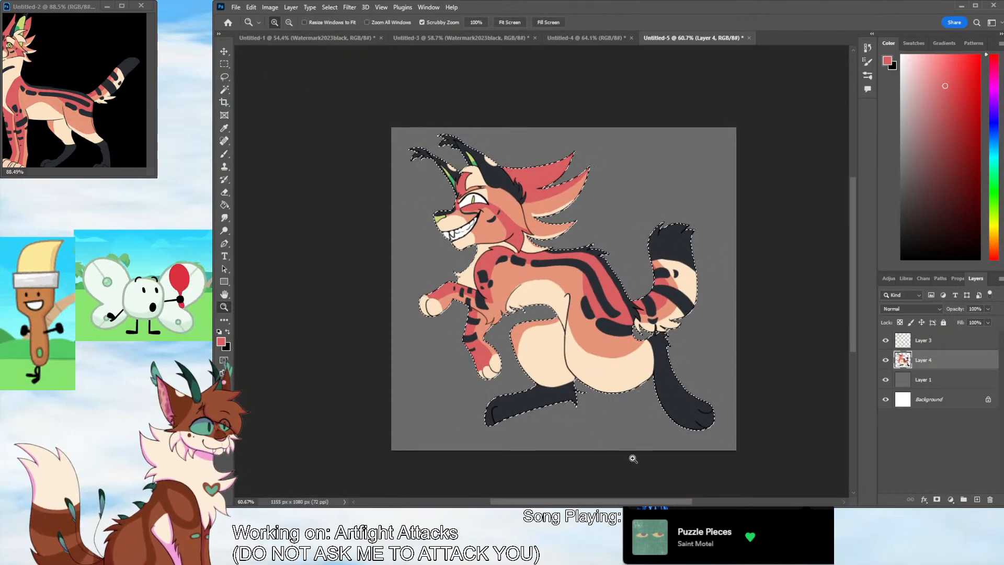
pyautogui.moveTo(458, 190); pyautogui.dragTo(537, 190)
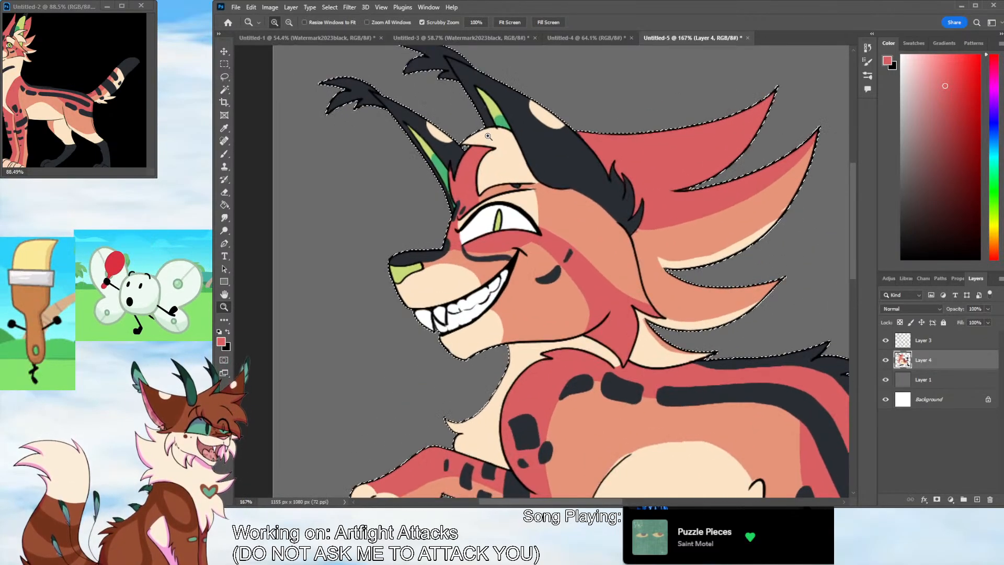
pyautogui.click(225, 91)
pyautogui.click(249, 135)
# Draw the black outline of two pointed fur locks in front of the forehead on Layer 3
pyautogui.click(946, 343)
pyautogui.moveTo(943, 200); pyautogui.dragTo(889, 267)
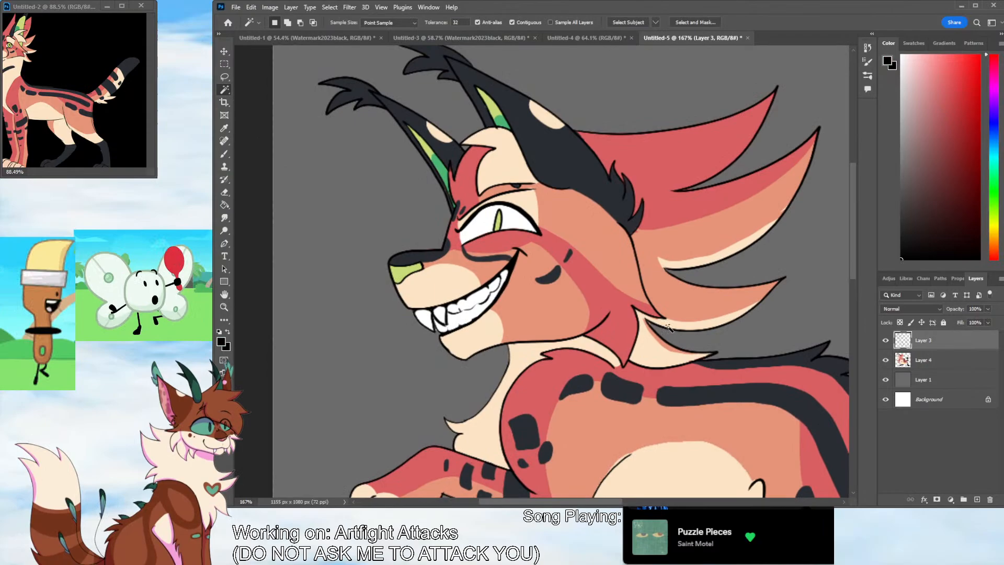
pyautogui.click(224, 156)
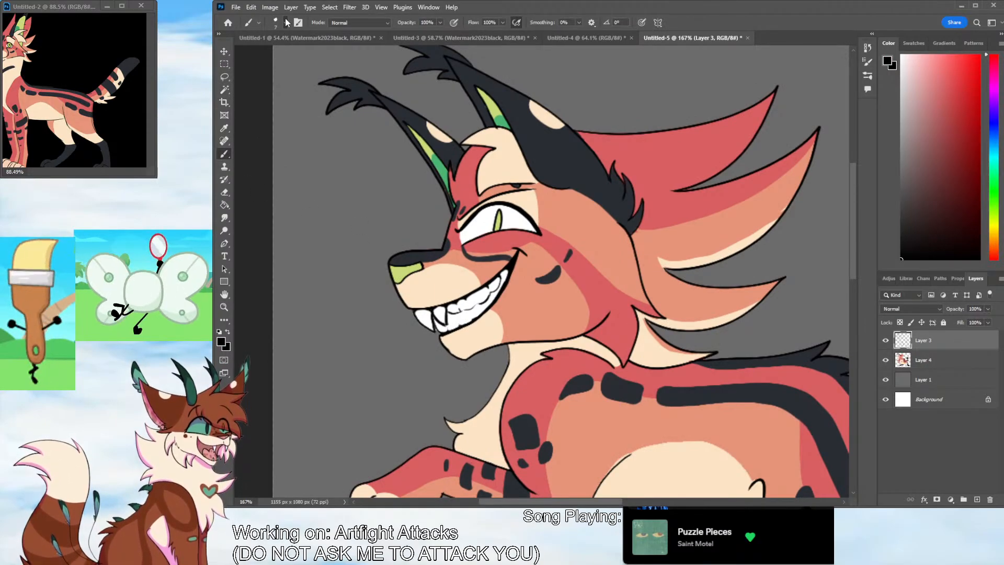
pyautogui.moveTo(415, 171)
pyautogui.mouseDown()
pyautogui.moveTo(433, 231)
pyautogui.moveTo(451, 212)
pyautogui.mouseUp()
pyautogui.hotkey('ctrl', 'z')
pyautogui.moveTo(445, 165)
pyautogui.mouseDown()
pyautogui.moveTo(403, 198)
pyautogui.moveTo(432, 189)
pyautogui.moveTo(441, 231)
pyautogui.moveTo(455, 187)
pyautogui.moveTo(429, 165)
pyautogui.moveTo(447, 195)
pyautogui.mouseUp()
pyautogui.press('e')
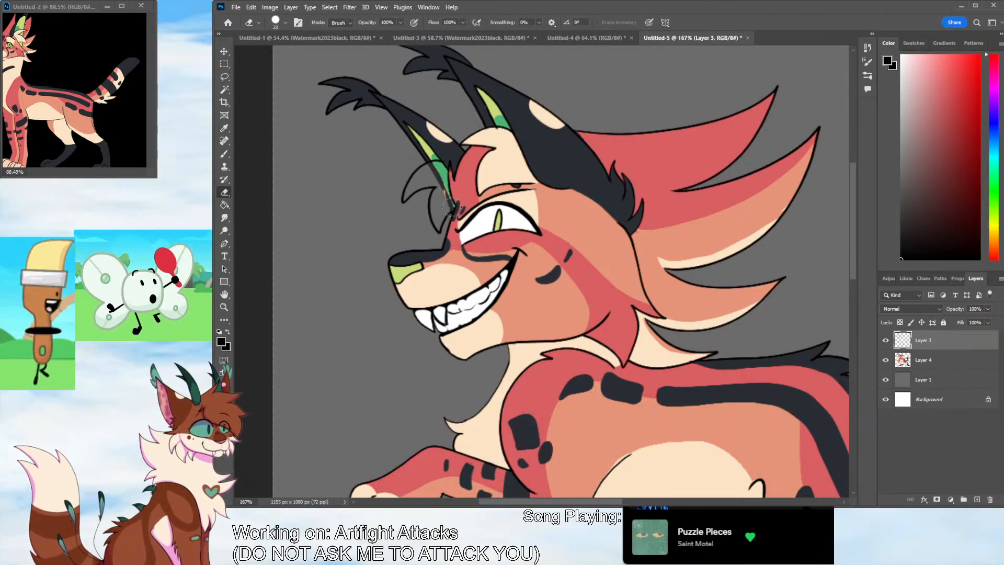
# Fill the new forehead locks on Layer 4 with the cream sampled from the forehead patch
pyautogui.click(945, 361)
pyautogui.click(224, 129)
pyautogui.click(486, 157)
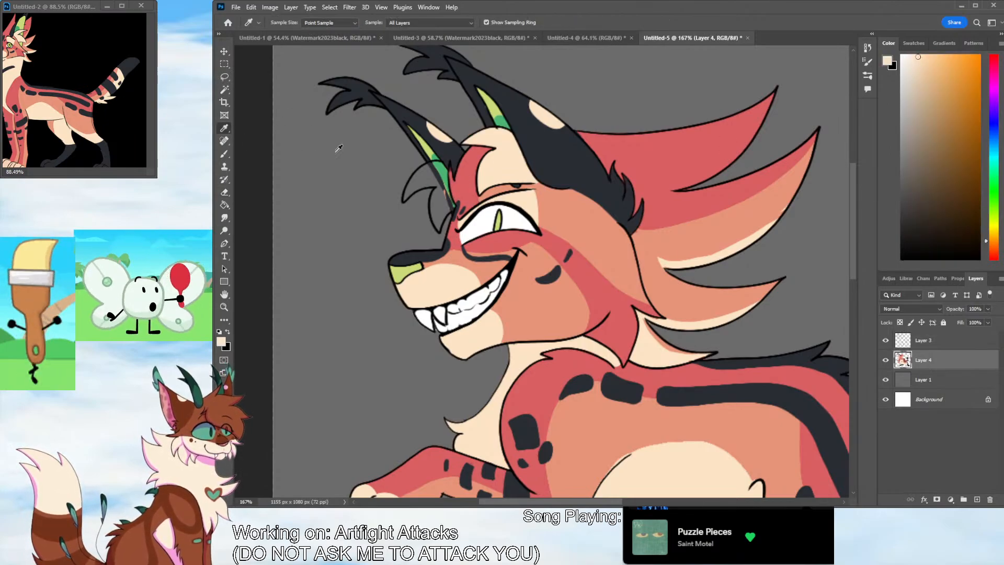
pyautogui.click(222, 156)
pyautogui.moveTo(404, 198)
pyautogui.mouseDown()
pyautogui.moveTo(426, 168)
pyautogui.moveTo(442, 166)
pyautogui.moveTo(421, 184)
pyautogui.moveTo(430, 184)
pyautogui.moveTo(438, 228)
pyautogui.moveTo(451, 208)
pyautogui.moveTo(445, 183)
pyautogui.moveTo(439, 213)
pyautogui.moveTo(444, 194)
pyautogui.moveTo(430, 172)
pyautogui.mouseUp()
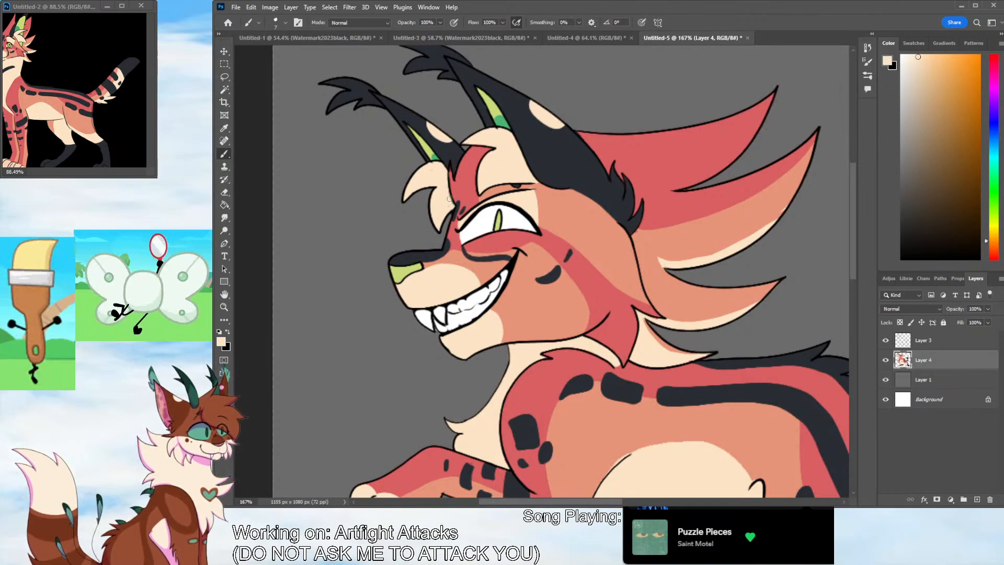
pyautogui.hotkey('alt', ']')
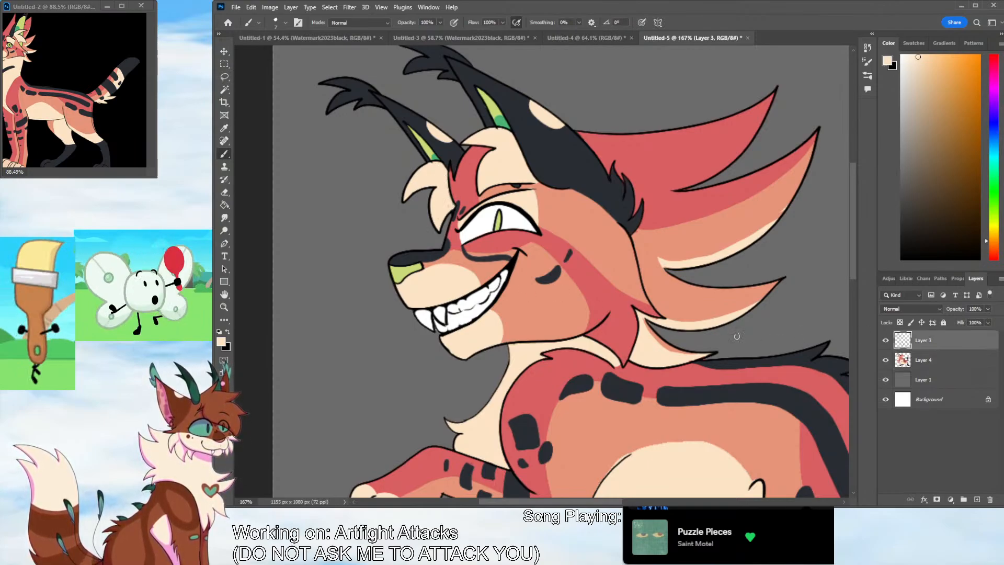
pyautogui.click(226, 192)
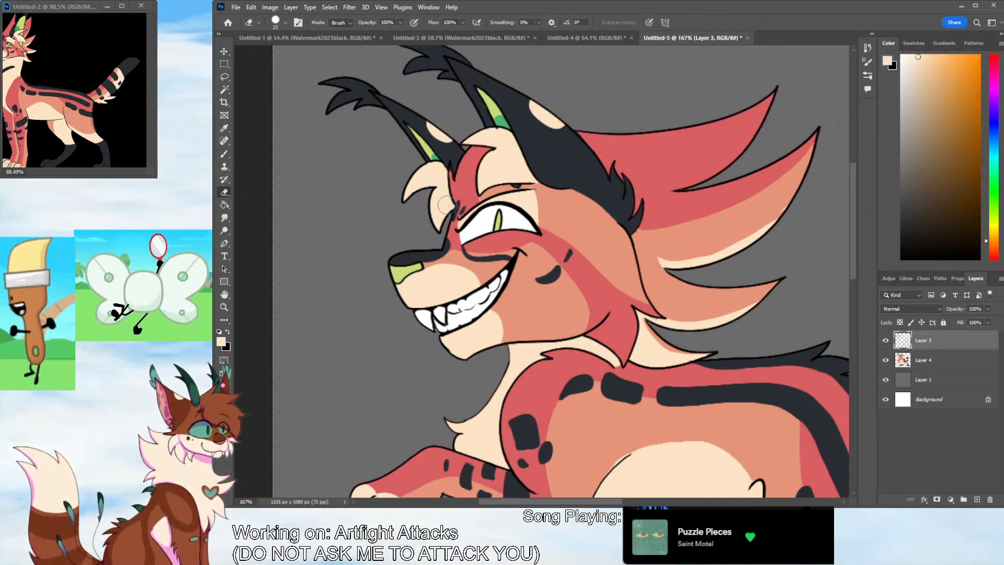
pyautogui.click(933, 364)
# Touch up the upper edge of the cream belly patch on Layer 4 with the sampled orange body color
pyautogui.press('z')
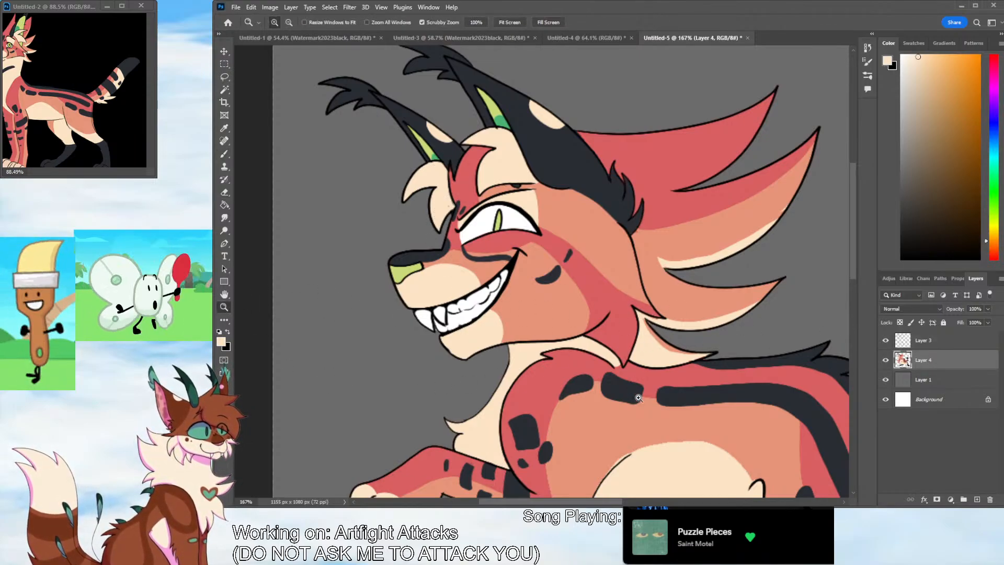
pyautogui.moveTo(613, 501); pyautogui.dragTo(635, 502)
pyautogui.moveTo(853, 277); pyautogui.dragTo(853, 307)
pyautogui.press('i')
pyautogui.click(492, 340)
pyautogui.press('b')
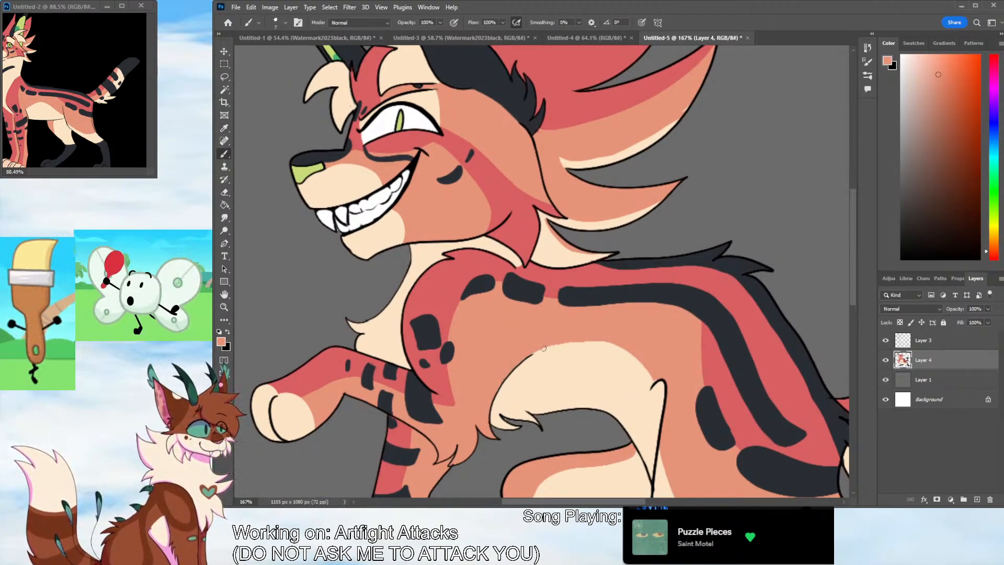
pyautogui.moveTo(544, 347)
pyautogui.mouseDown()
pyautogui.moveTo(596, 339)
pyautogui.moveTo(662, 353)
pyautogui.mouseUp()
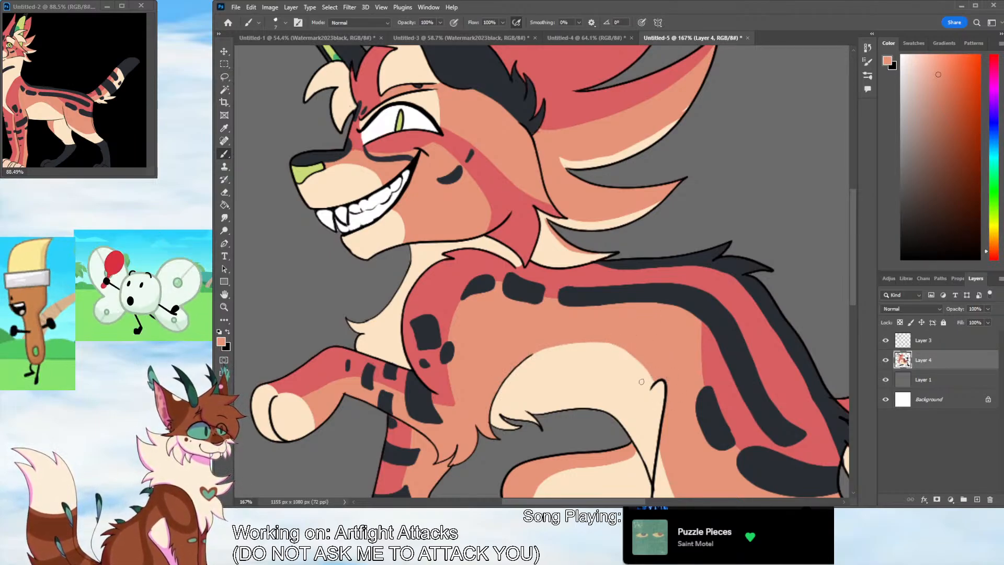
# Paint a small dark marking on the front edge of the cream chest fur, using the sampled shoulder-patch color
pyautogui.press('i')
pyautogui.click(423, 319)
pyautogui.press('b')
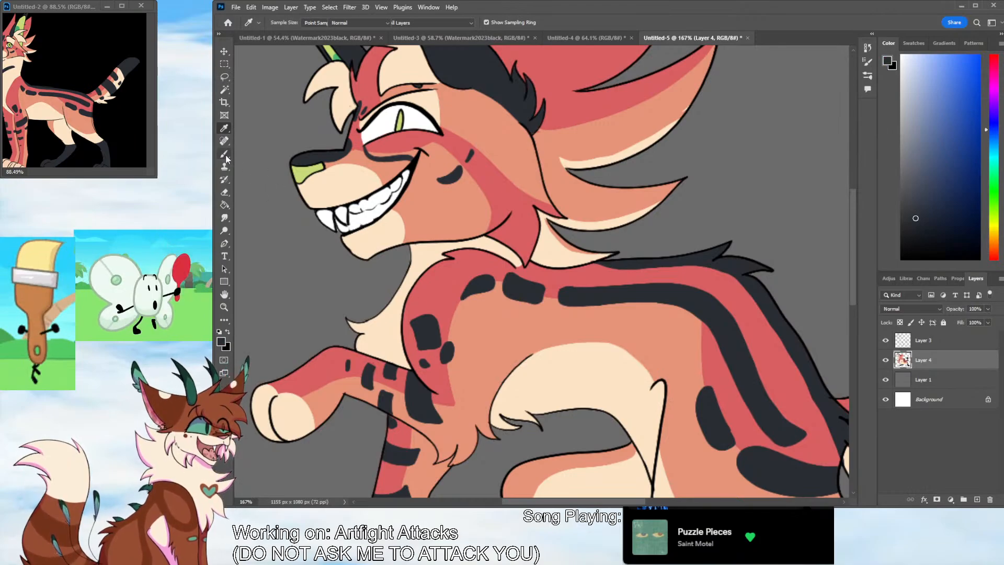
pyautogui.hscroll(-3, 481, 371)
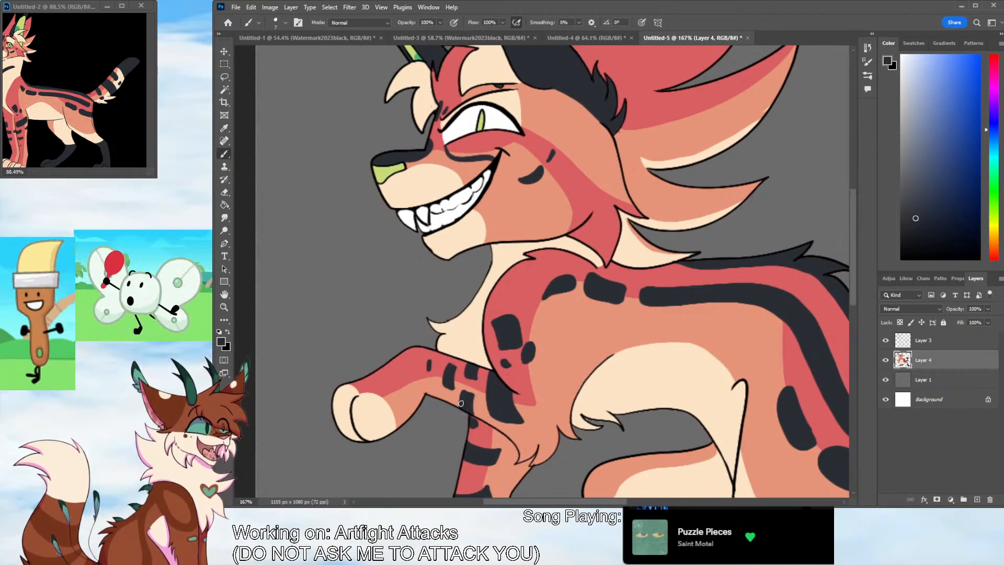
pyautogui.moveTo(470, 304); pyautogui.dragTo(487, 304)
pyautogui.hotkey('ctrl', 'z')
pyautogui.moveTo(471, 304); pyautogui.dragTo(472, 308)
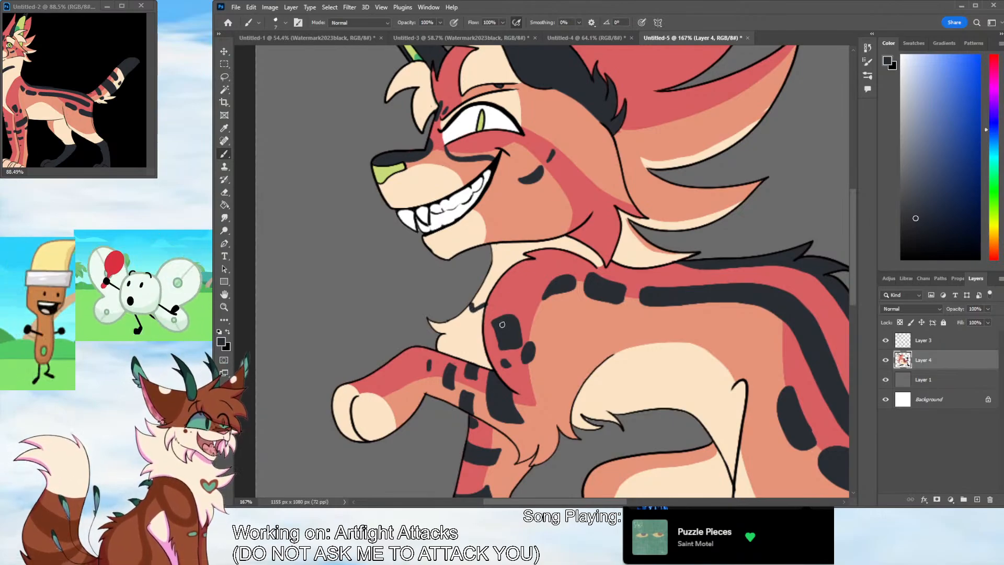
pyautogui.scroll(-1, 502, 324)
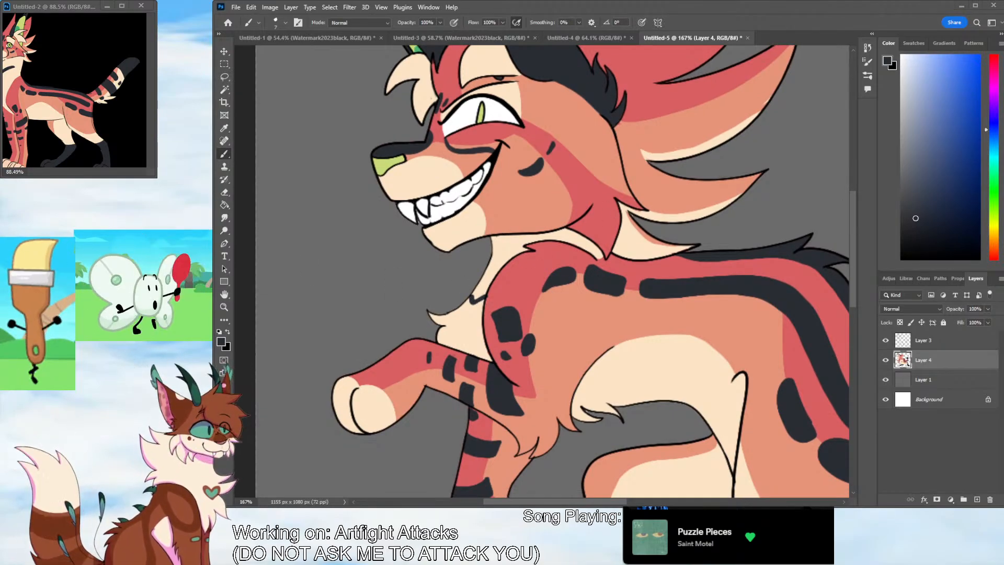